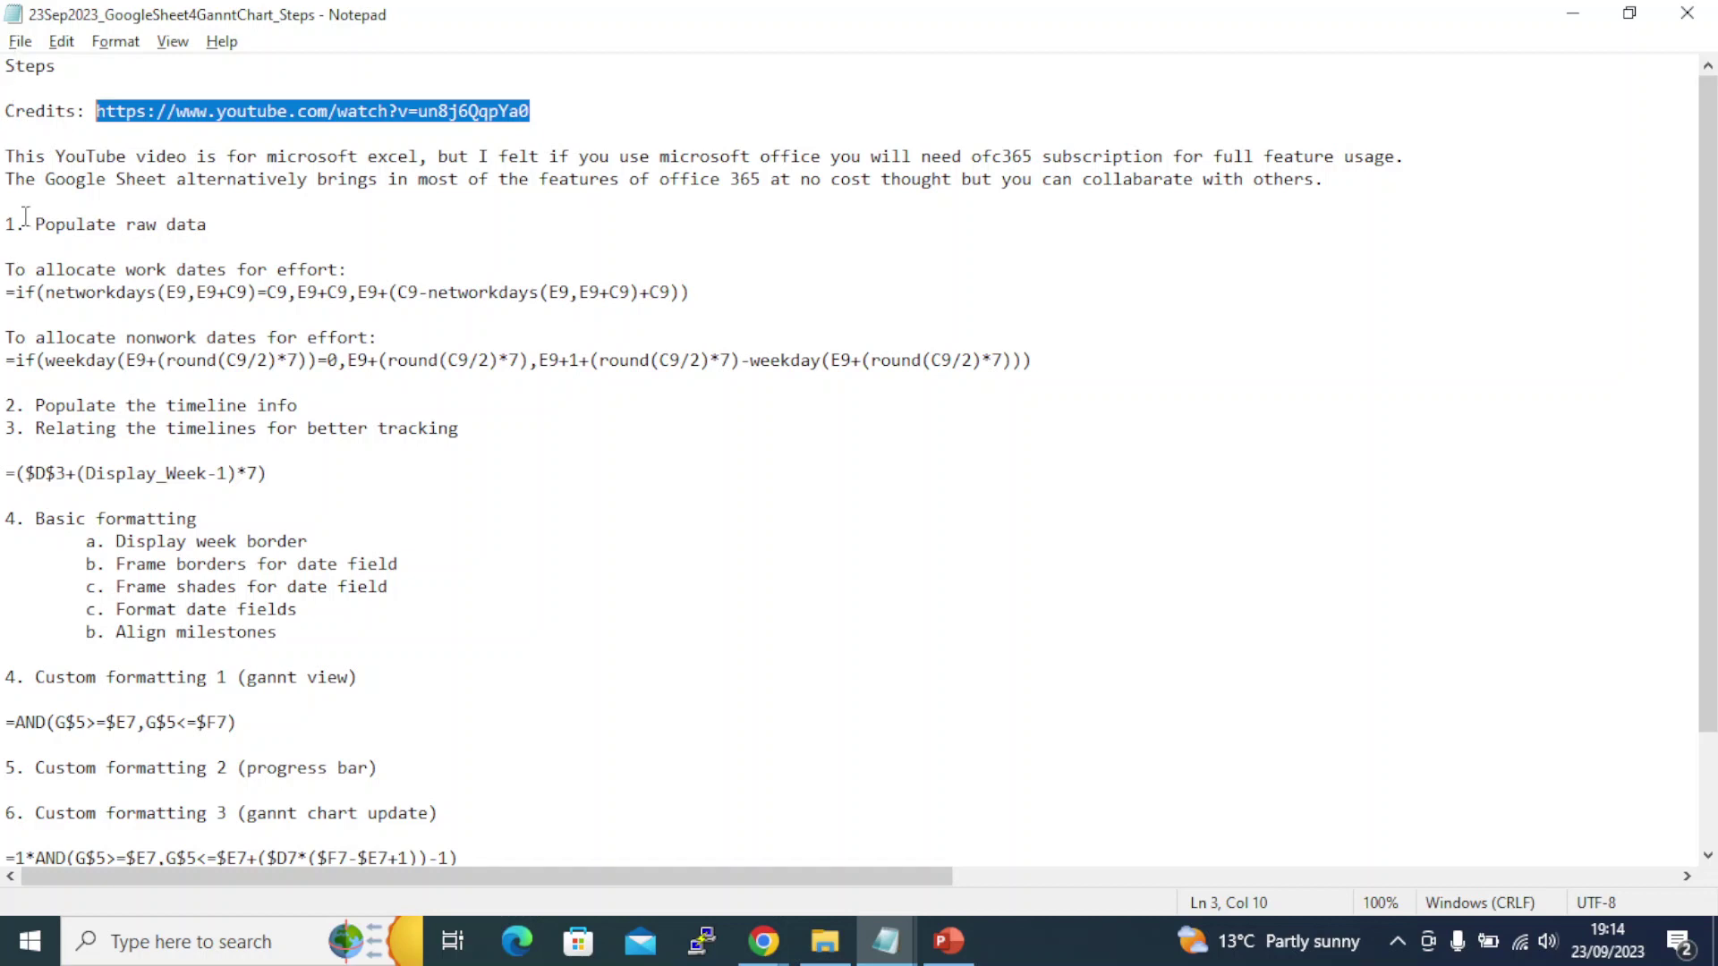
Review the notes on populating raw data, timeline info, basic formatting and the custom formatting formulas for the Gantt chart
scroll(28, 242, down, 1)
mouse_move(4, 158)
mouse_down()
mouse_move(167, 159)
mouse_move(3, 148)
mouse_up()
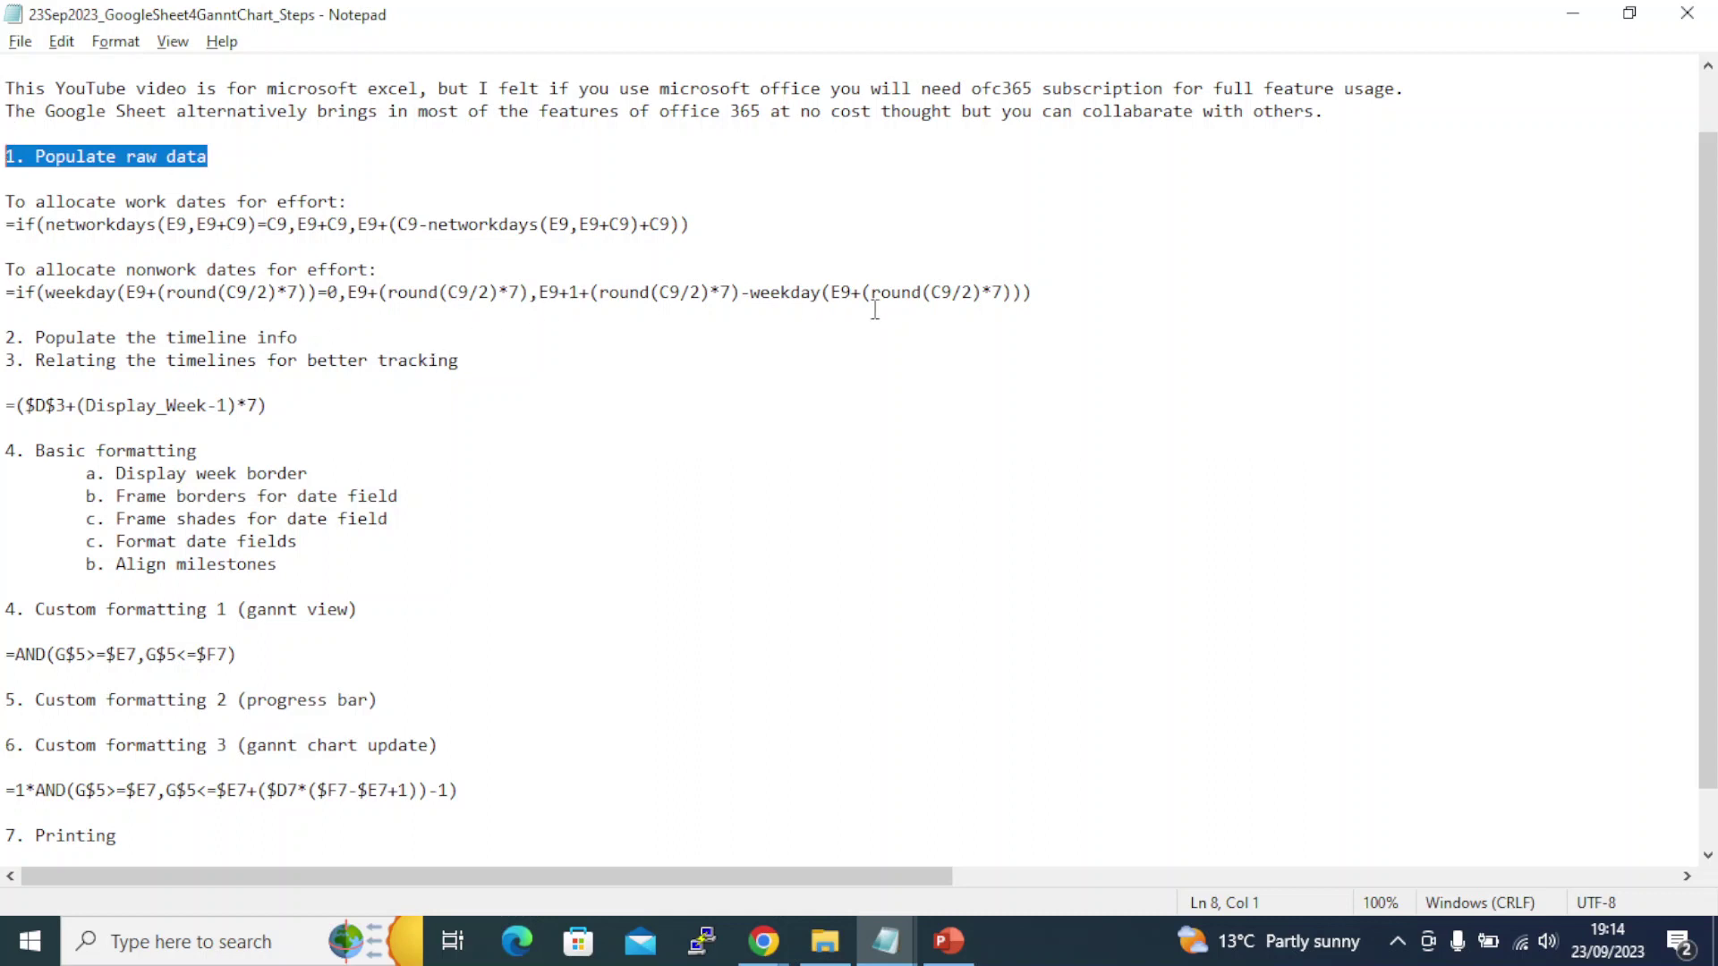
double_click(445, 283)
drag(444, 278, 3, 212)
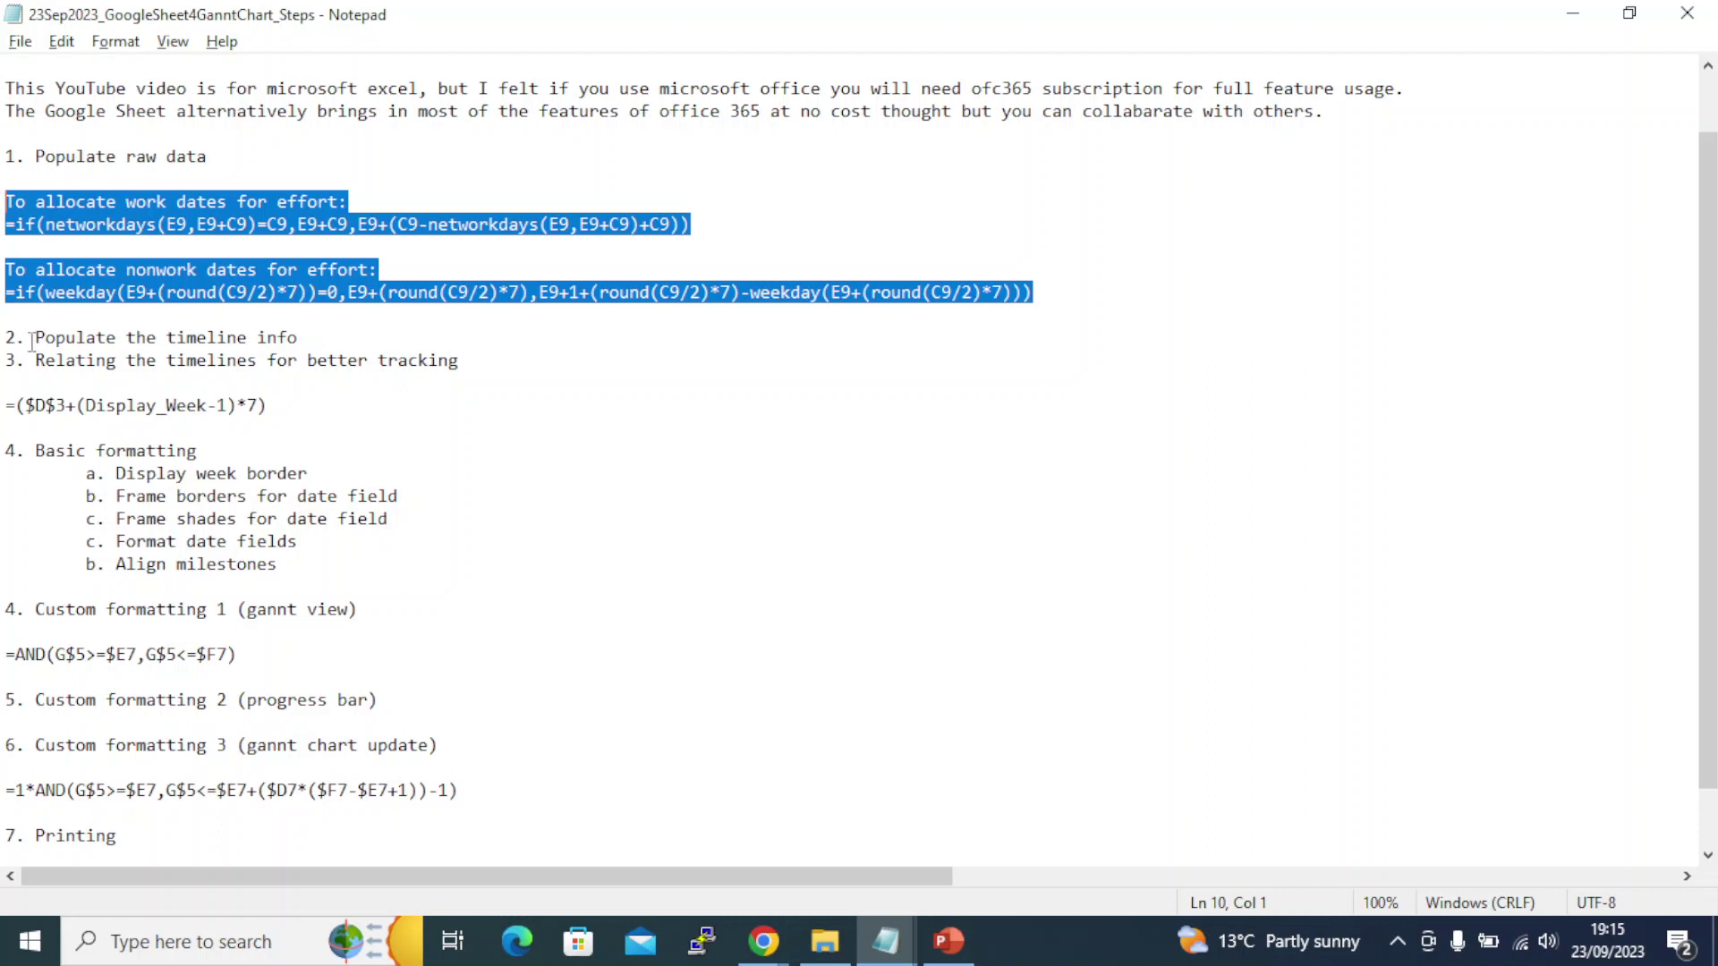
double_click(78, 160)
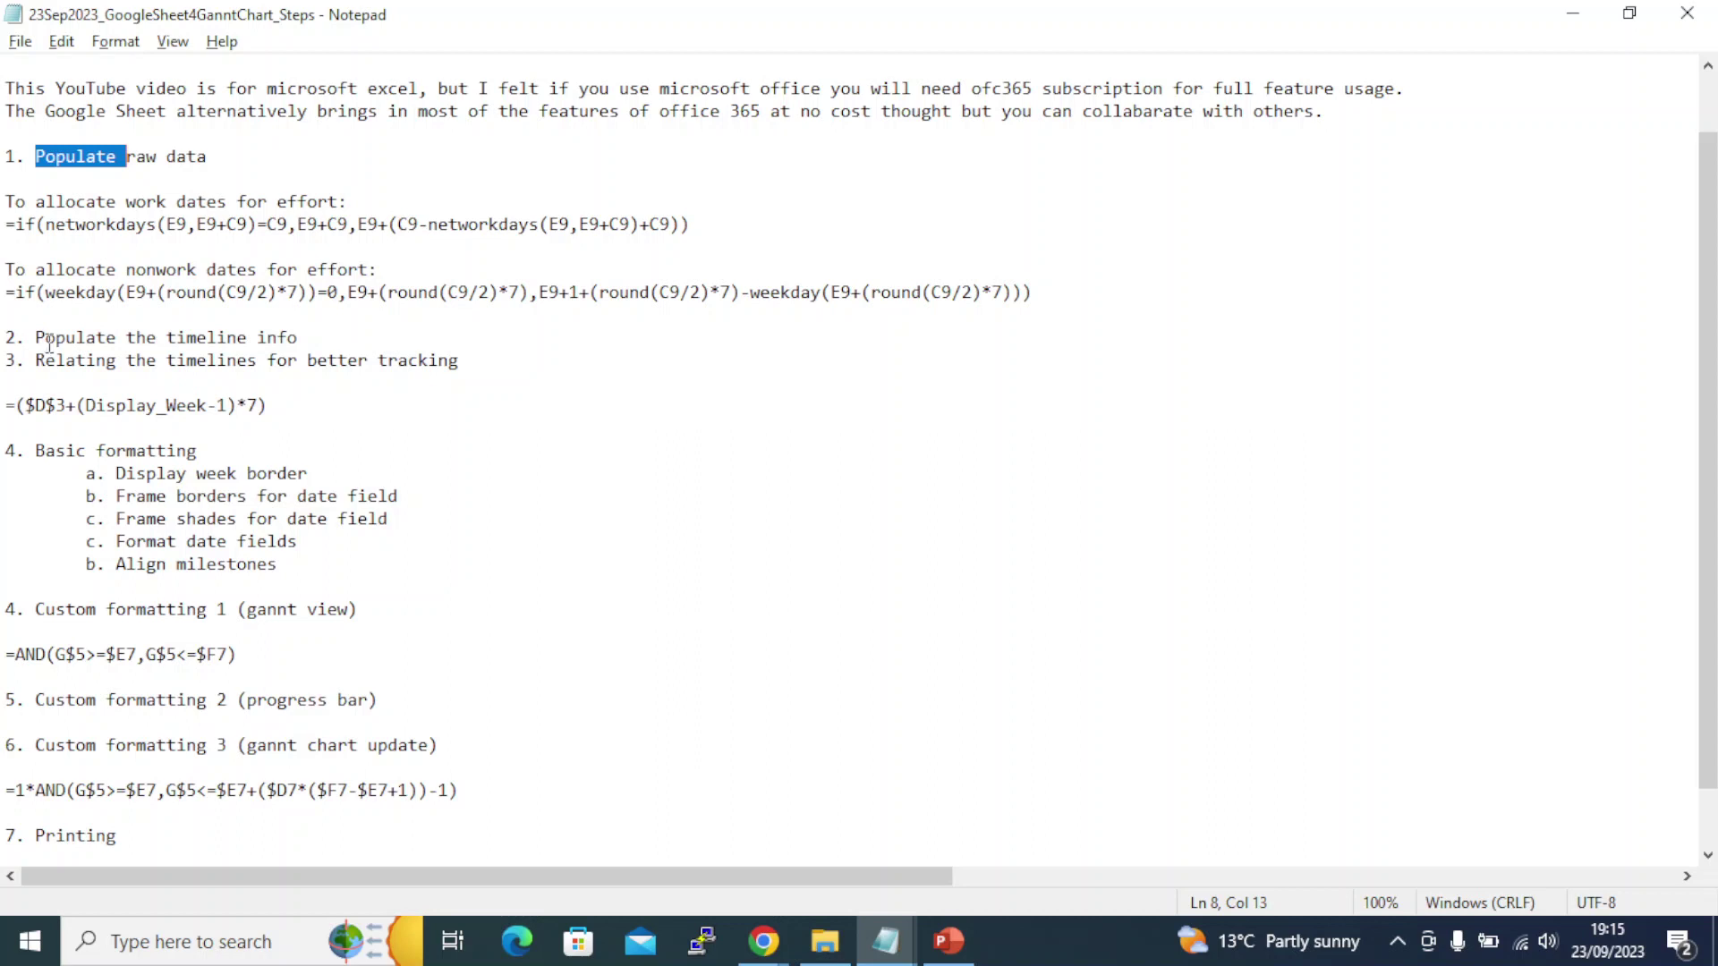
drag(45, 337, 177, 338)
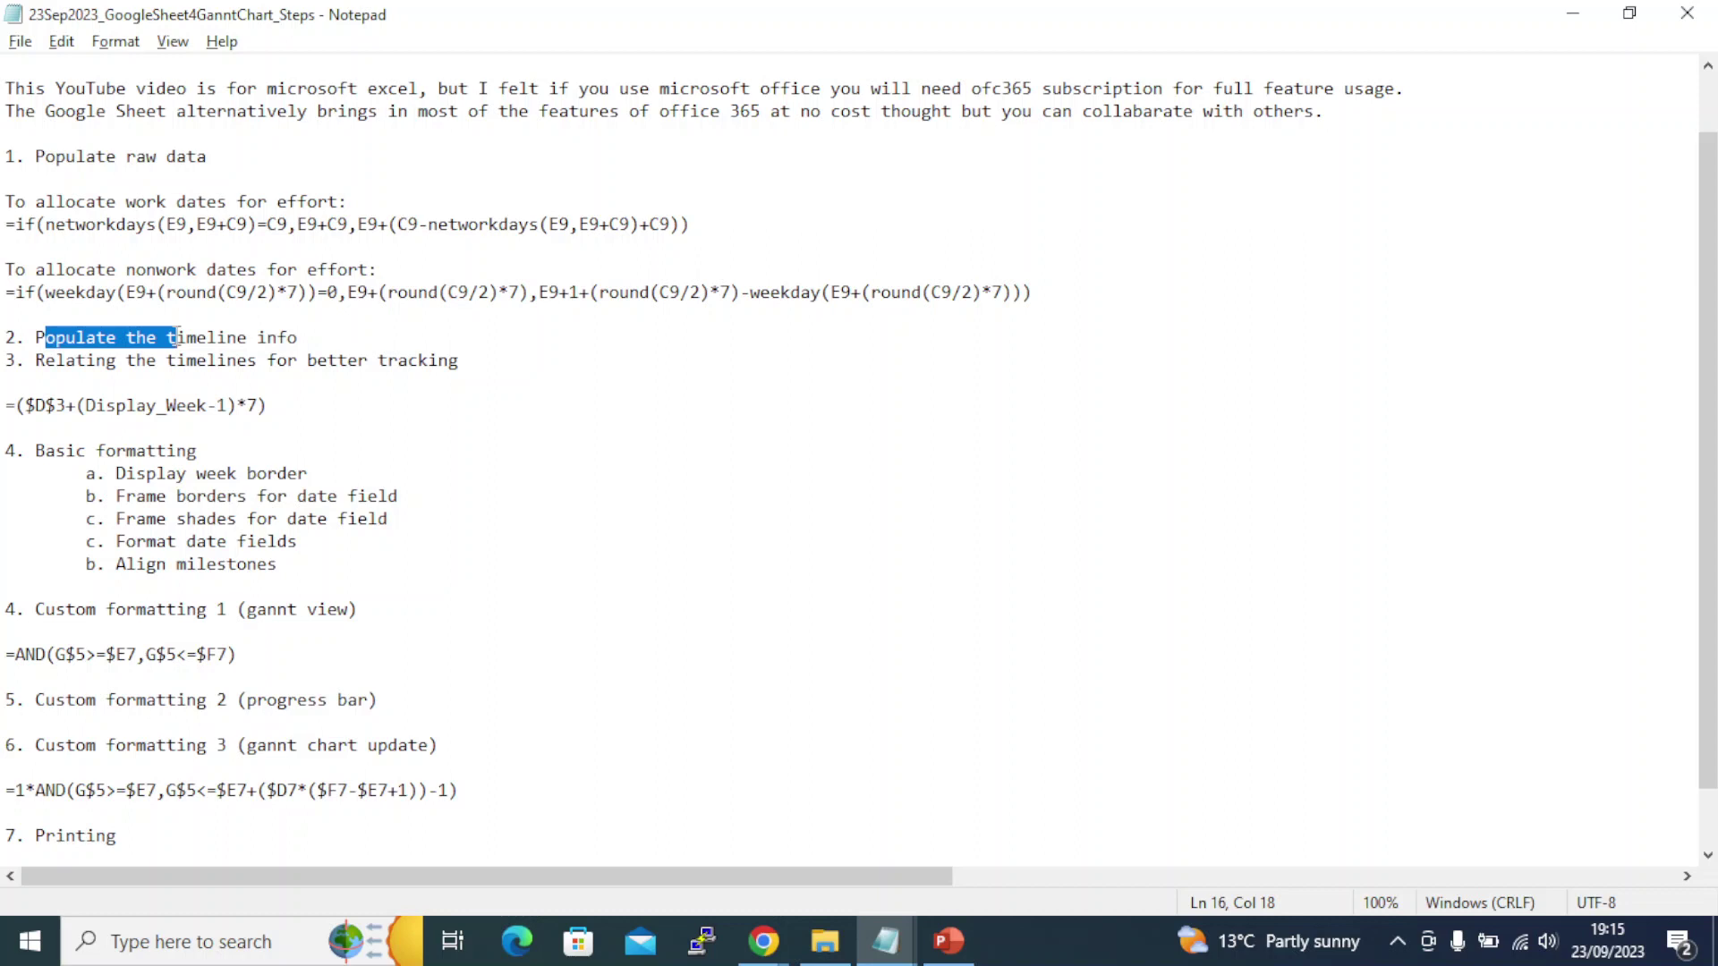
click(149, 362)
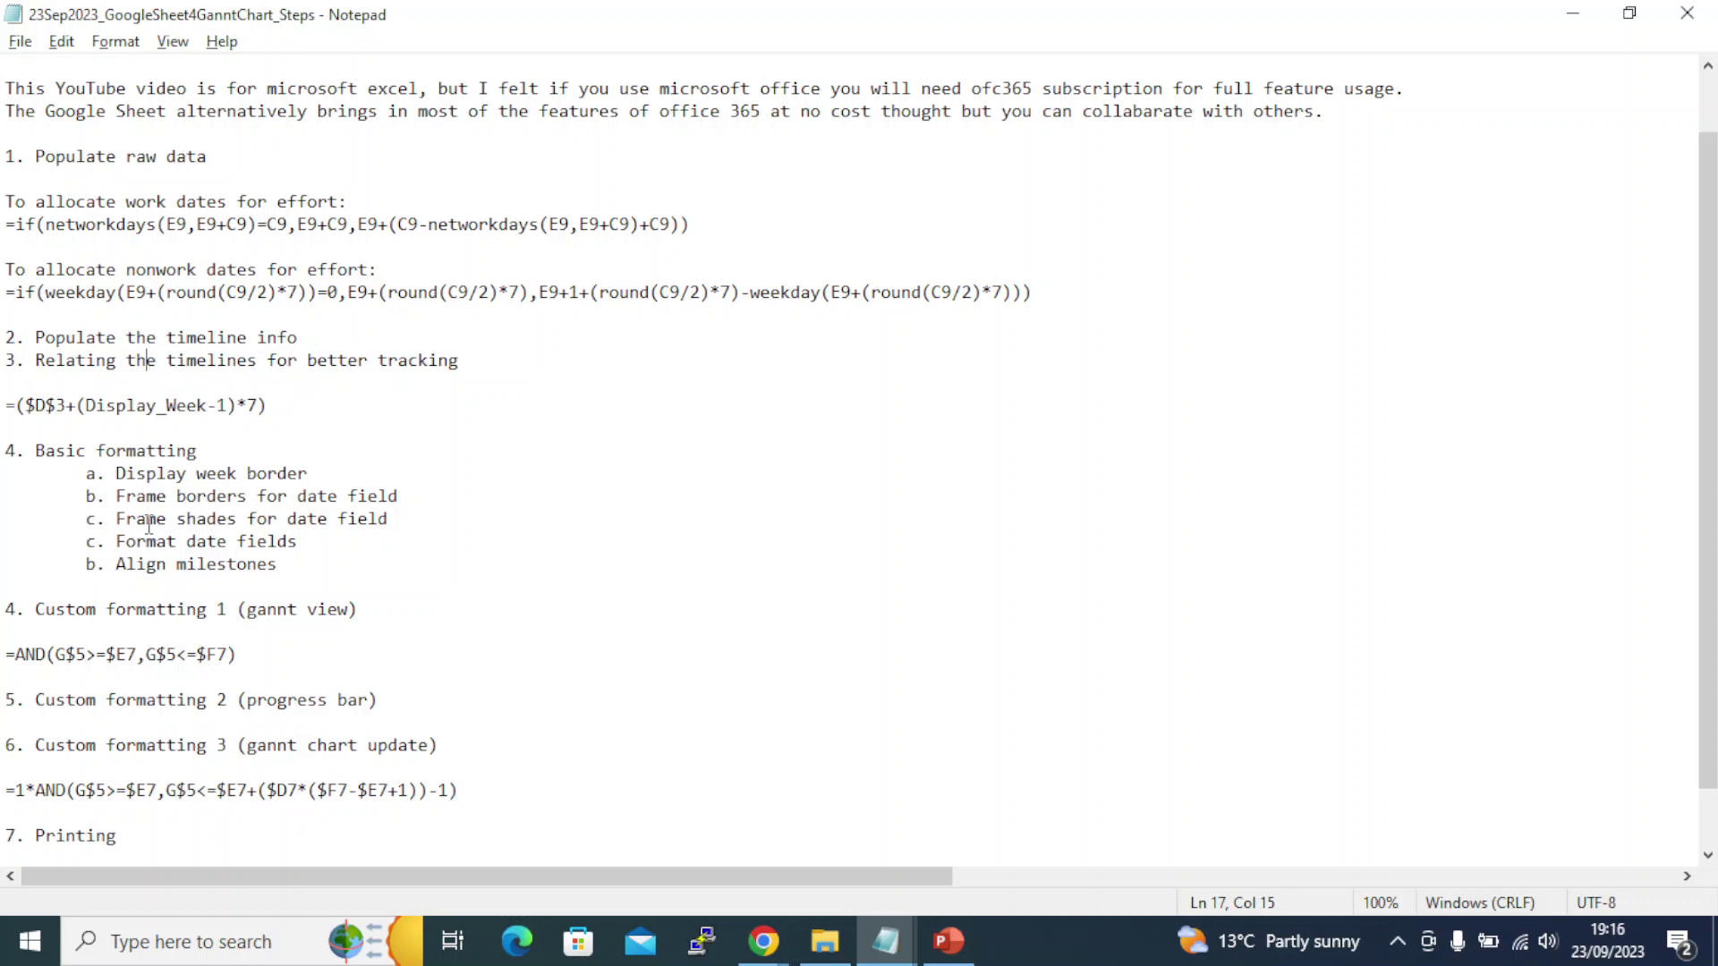
click(56, 405)
scroll(87, 542, down, 1)
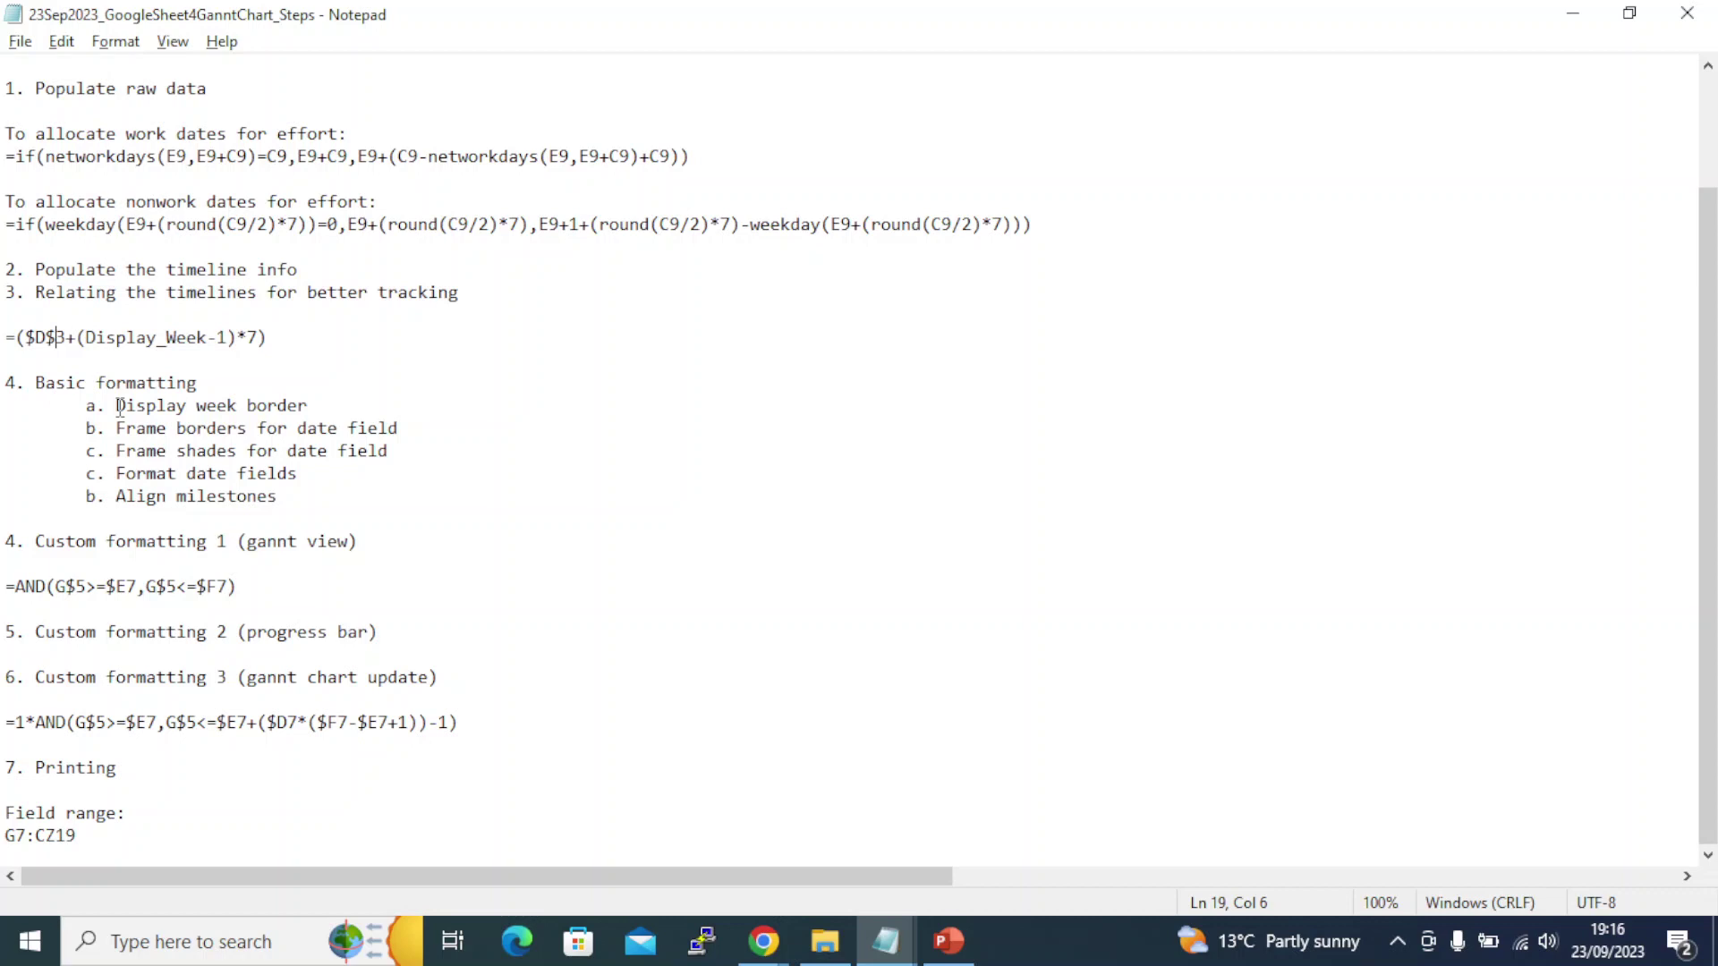
drag(118, 407, 282, 510)
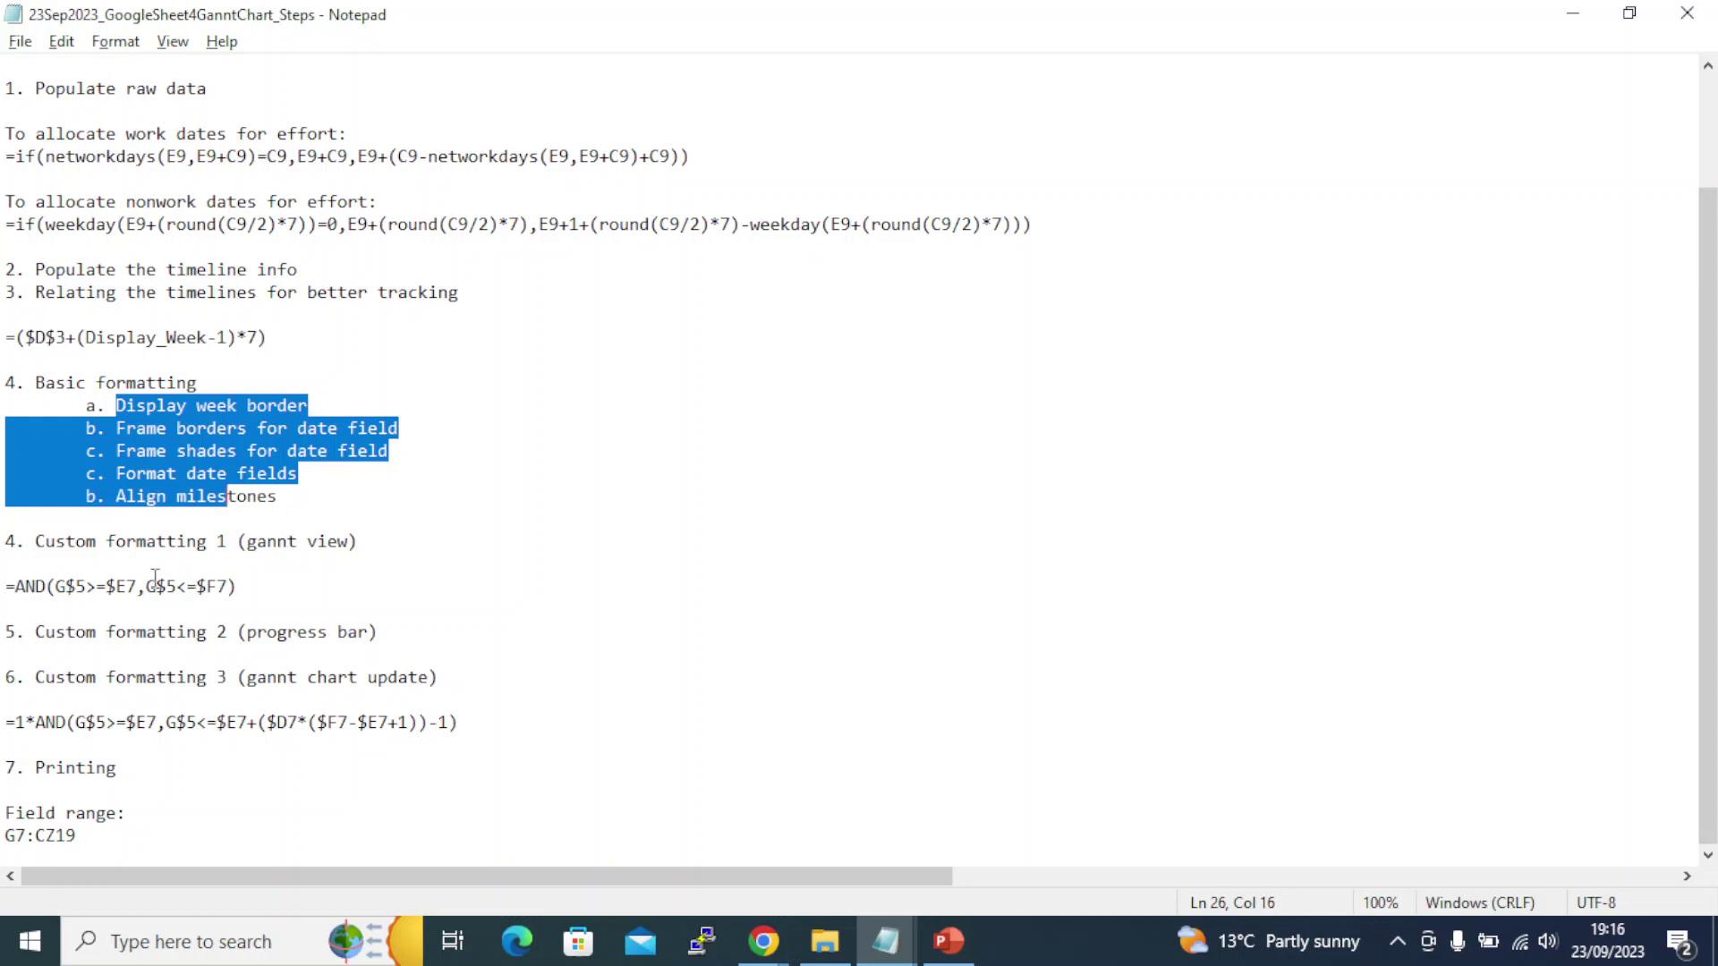
drag(3, 540, 170, 578)
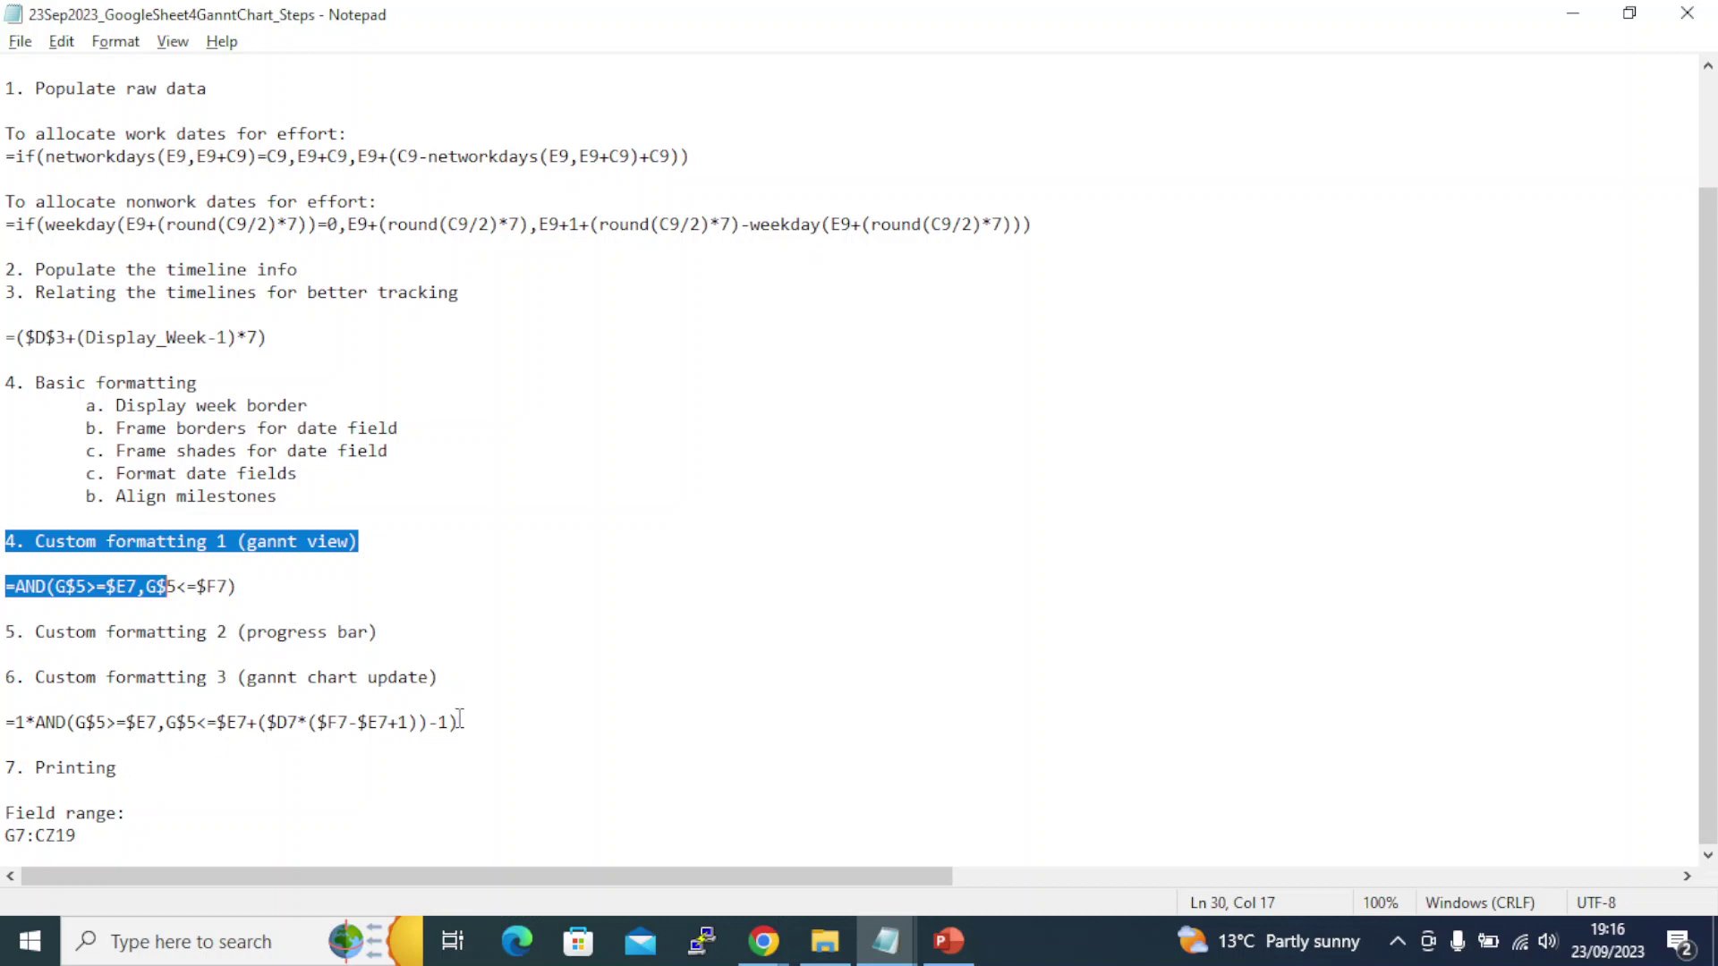
drag(460, 722, 3, 719)
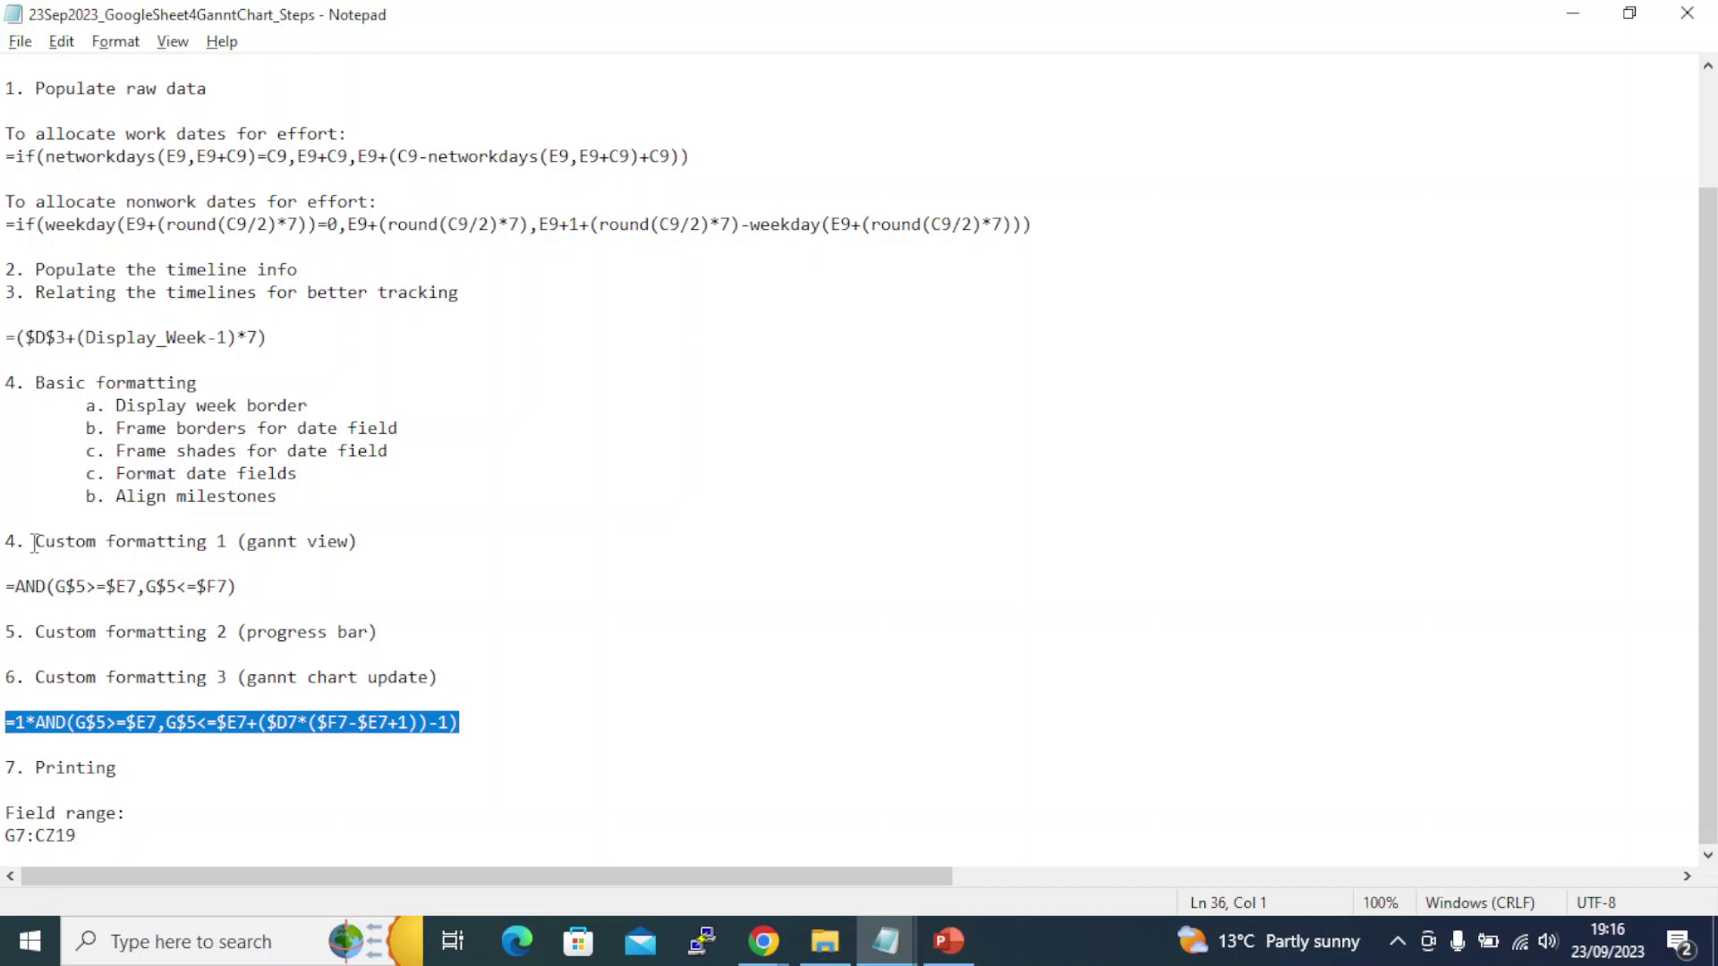
drag(34, 543, 240, 588)
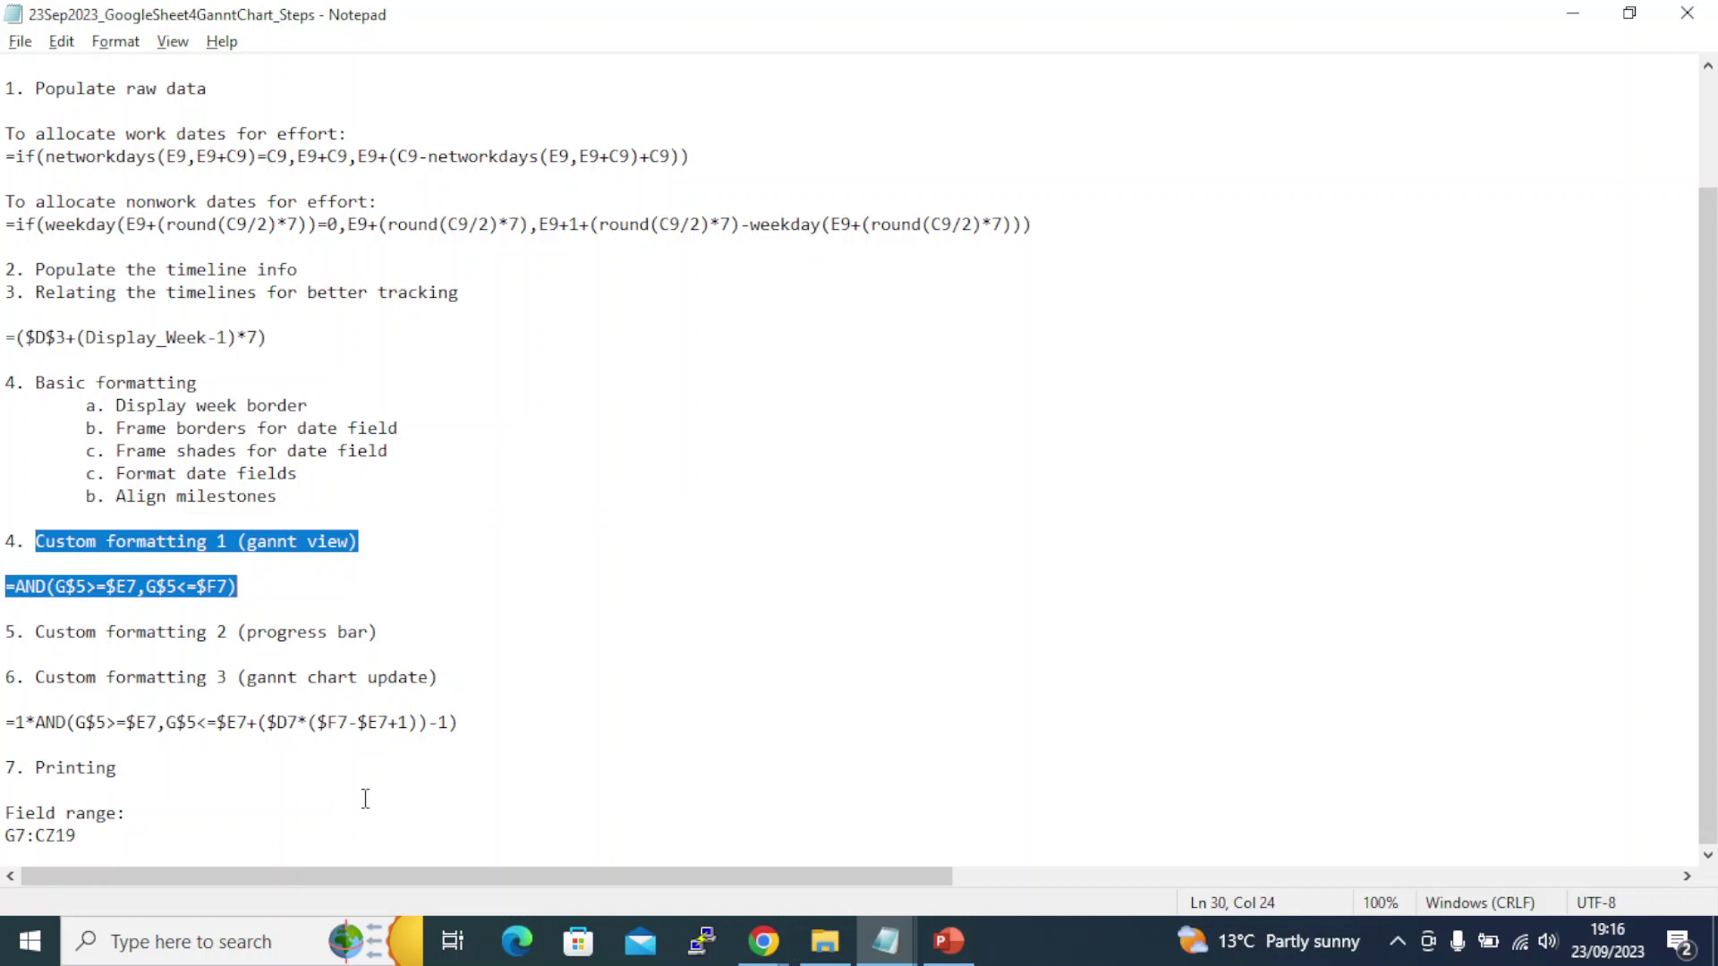
Add the line "7. reorder conditional formatting 3 and 1" below the Custom formatting 3 formula and save the notes
click(458, 721)
key(Return)
key(Return)
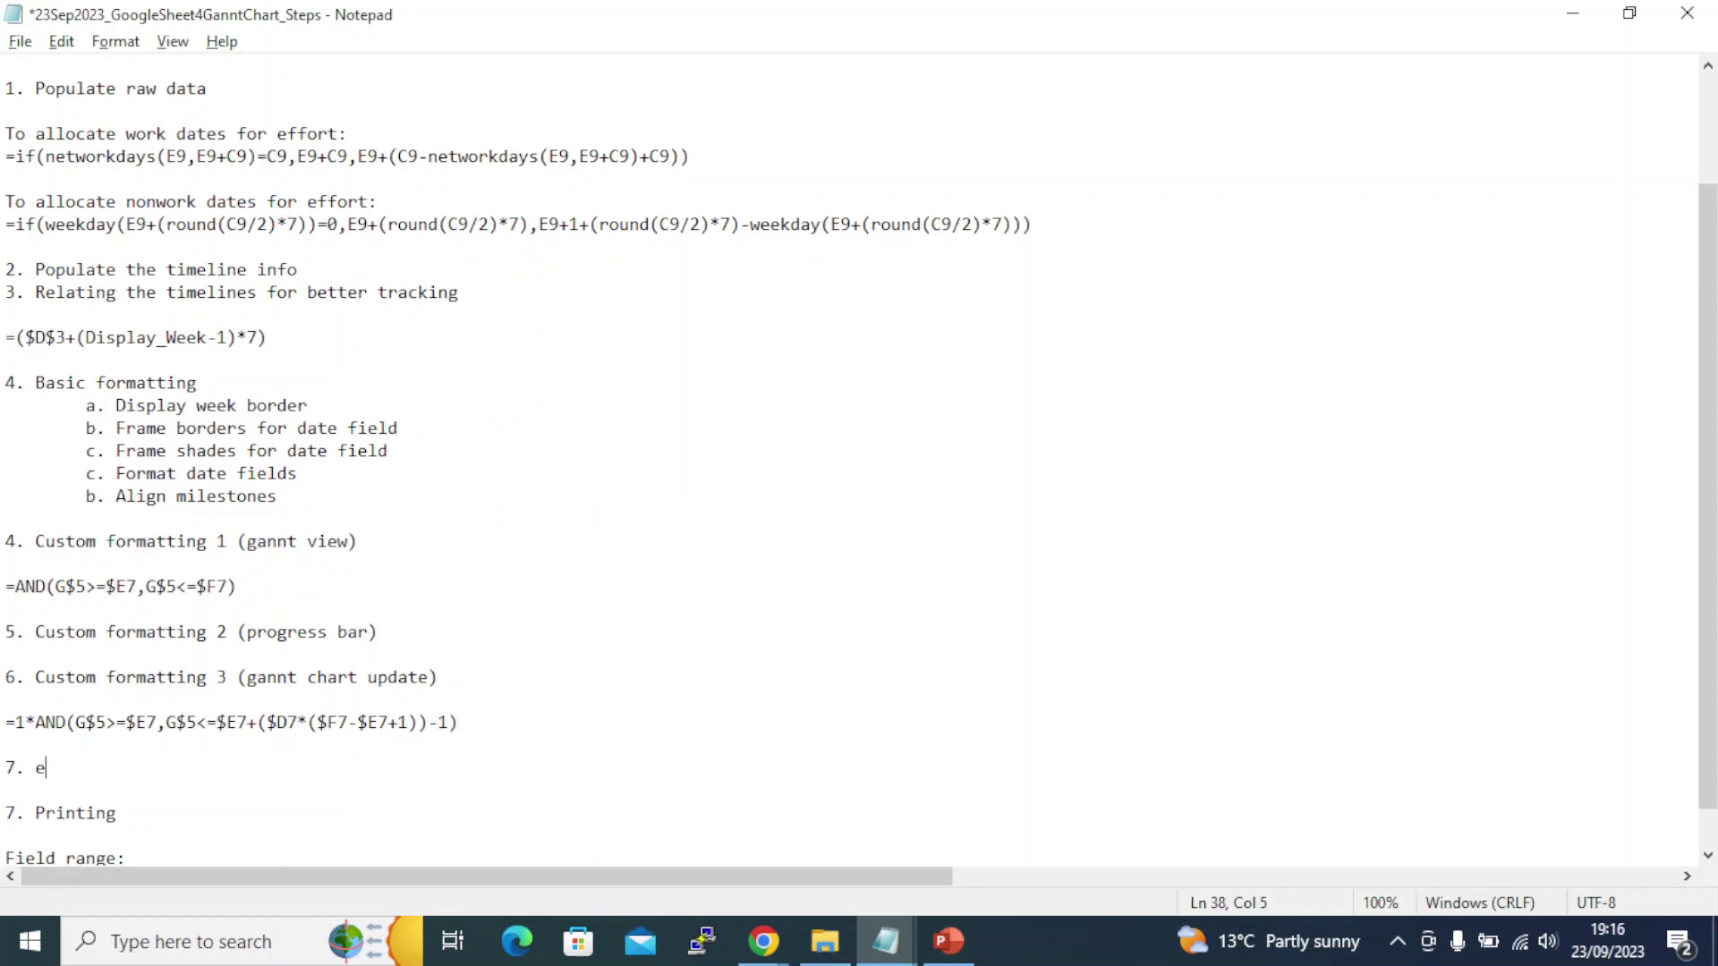
text(7. reorde)
text(r 6 and 4)
key(shift+End)
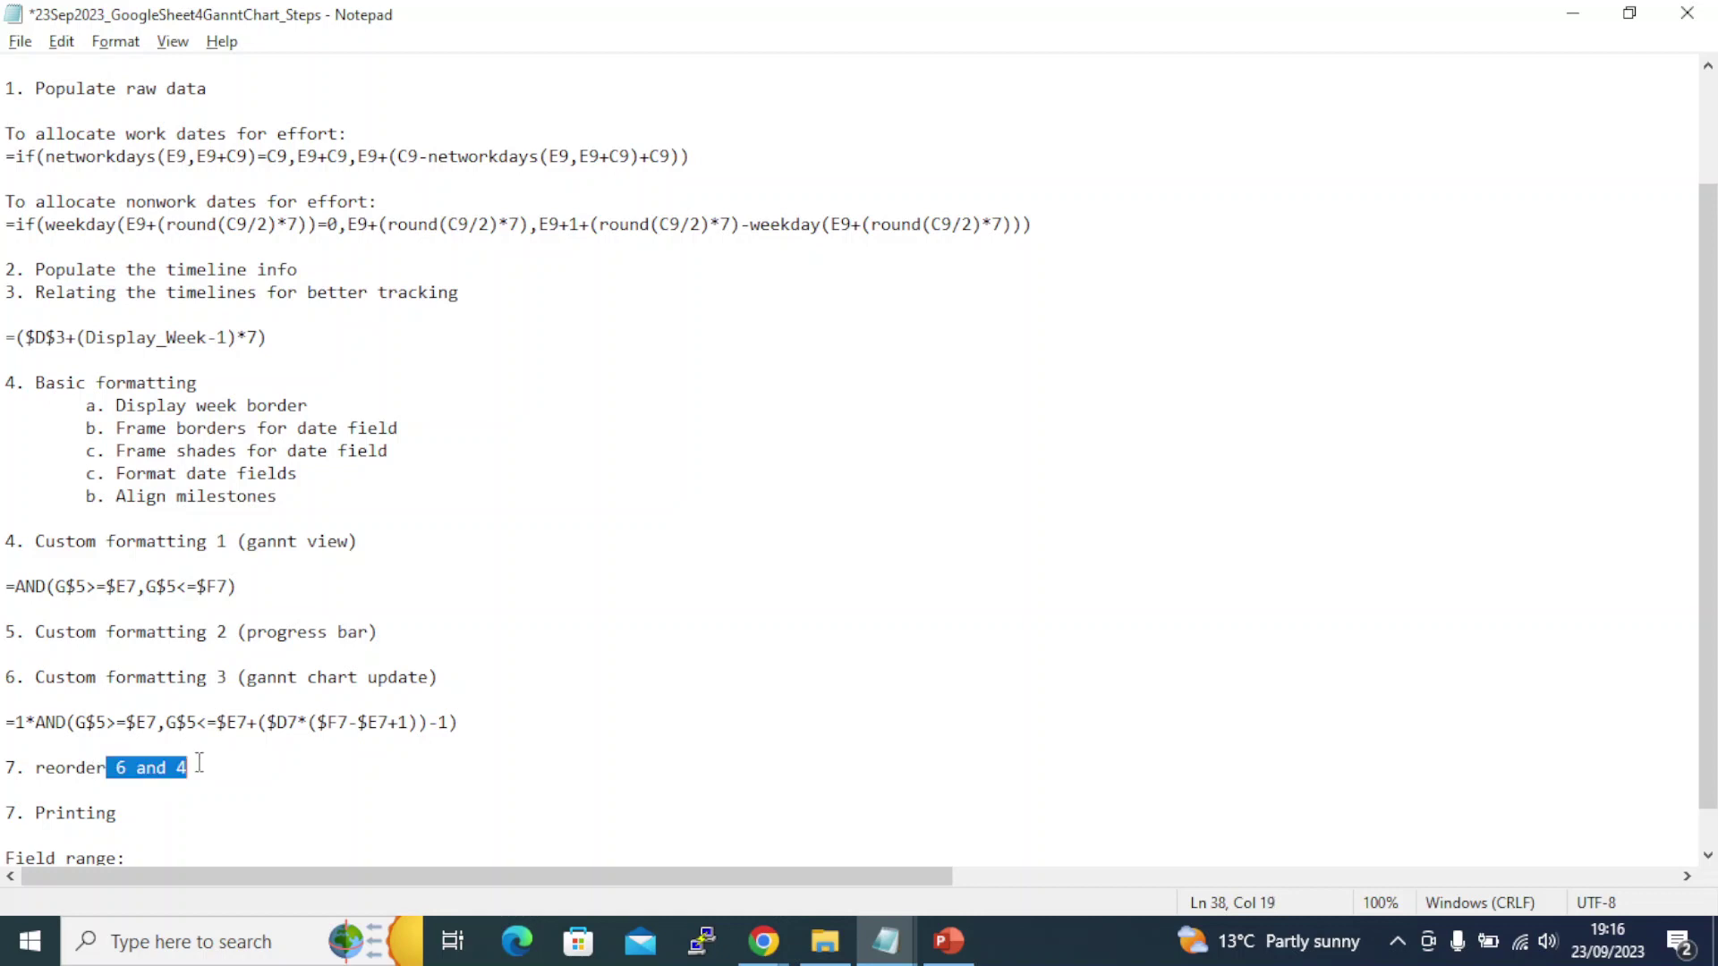
text(condi)
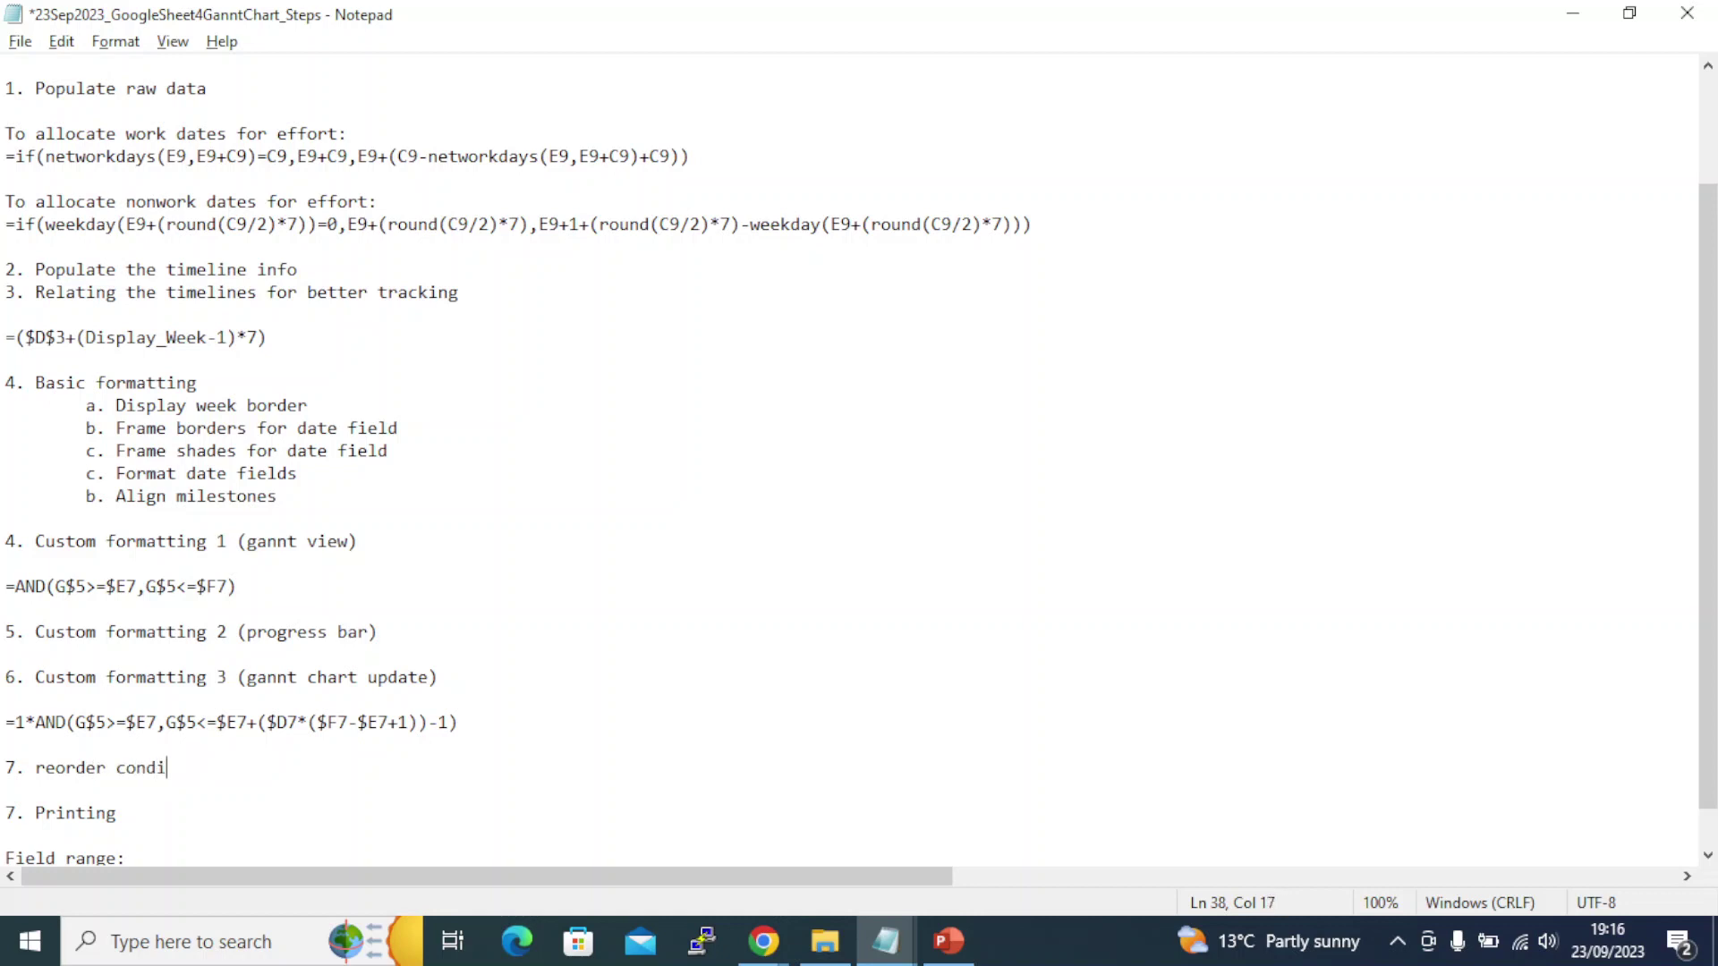
text(tional formatting )
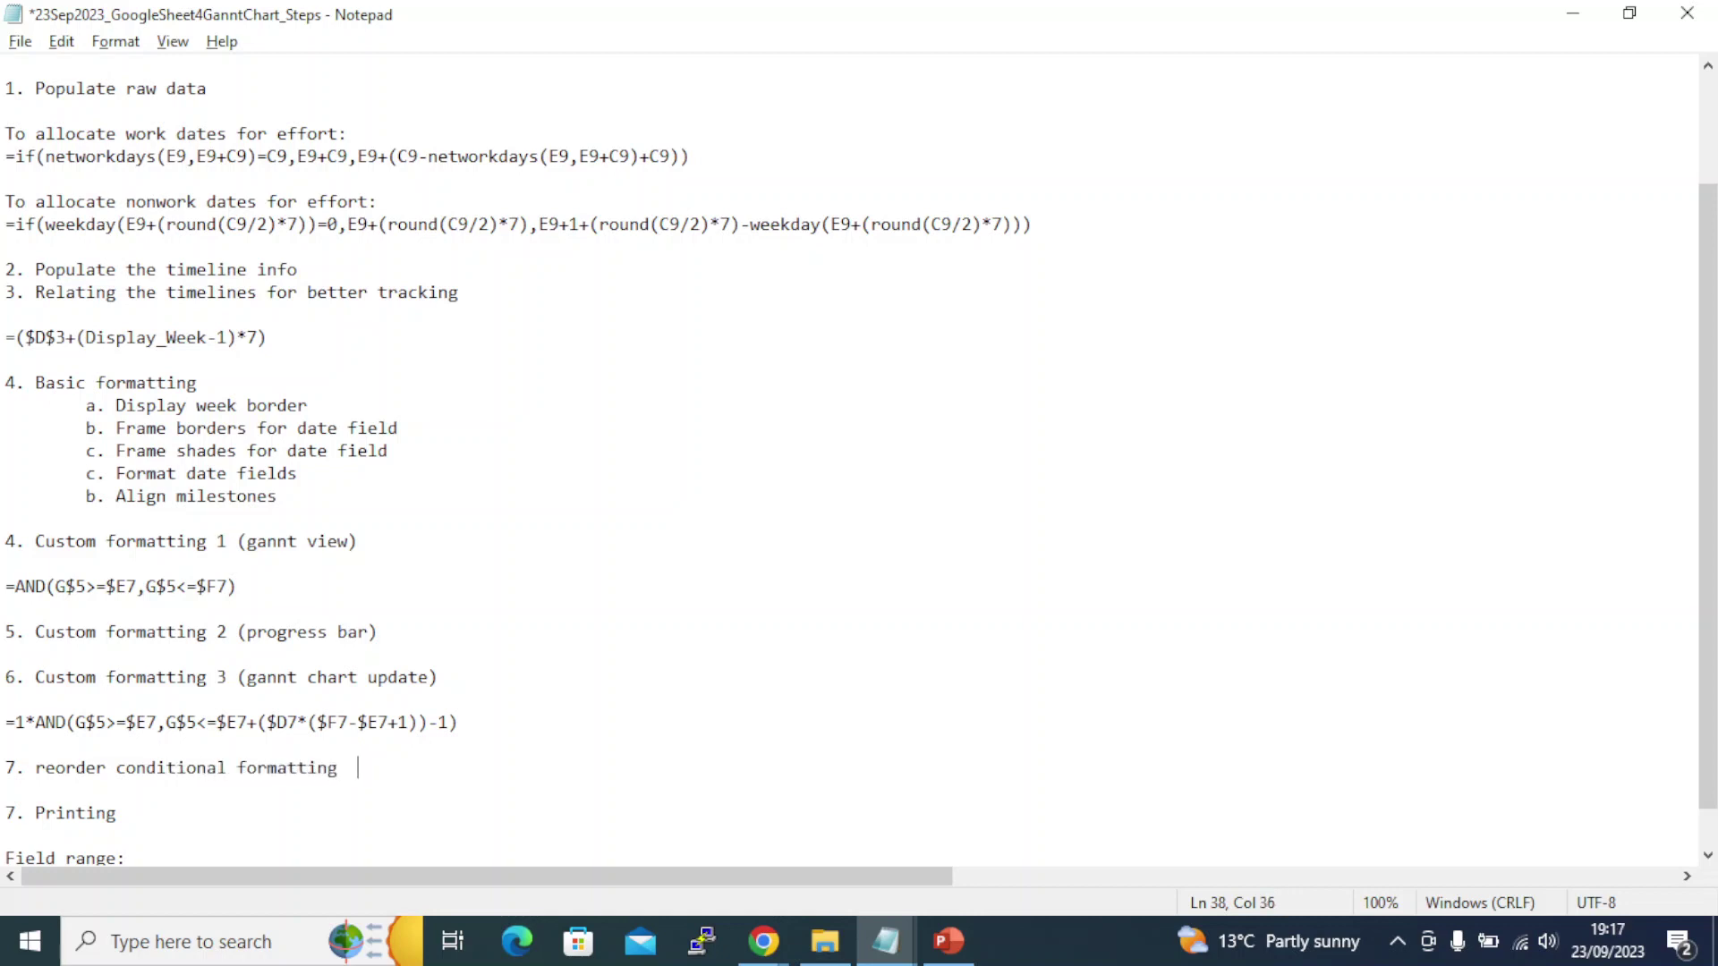
text(3 and 1)
key(ctrl+s)
scroll(198, 759, down, 1)
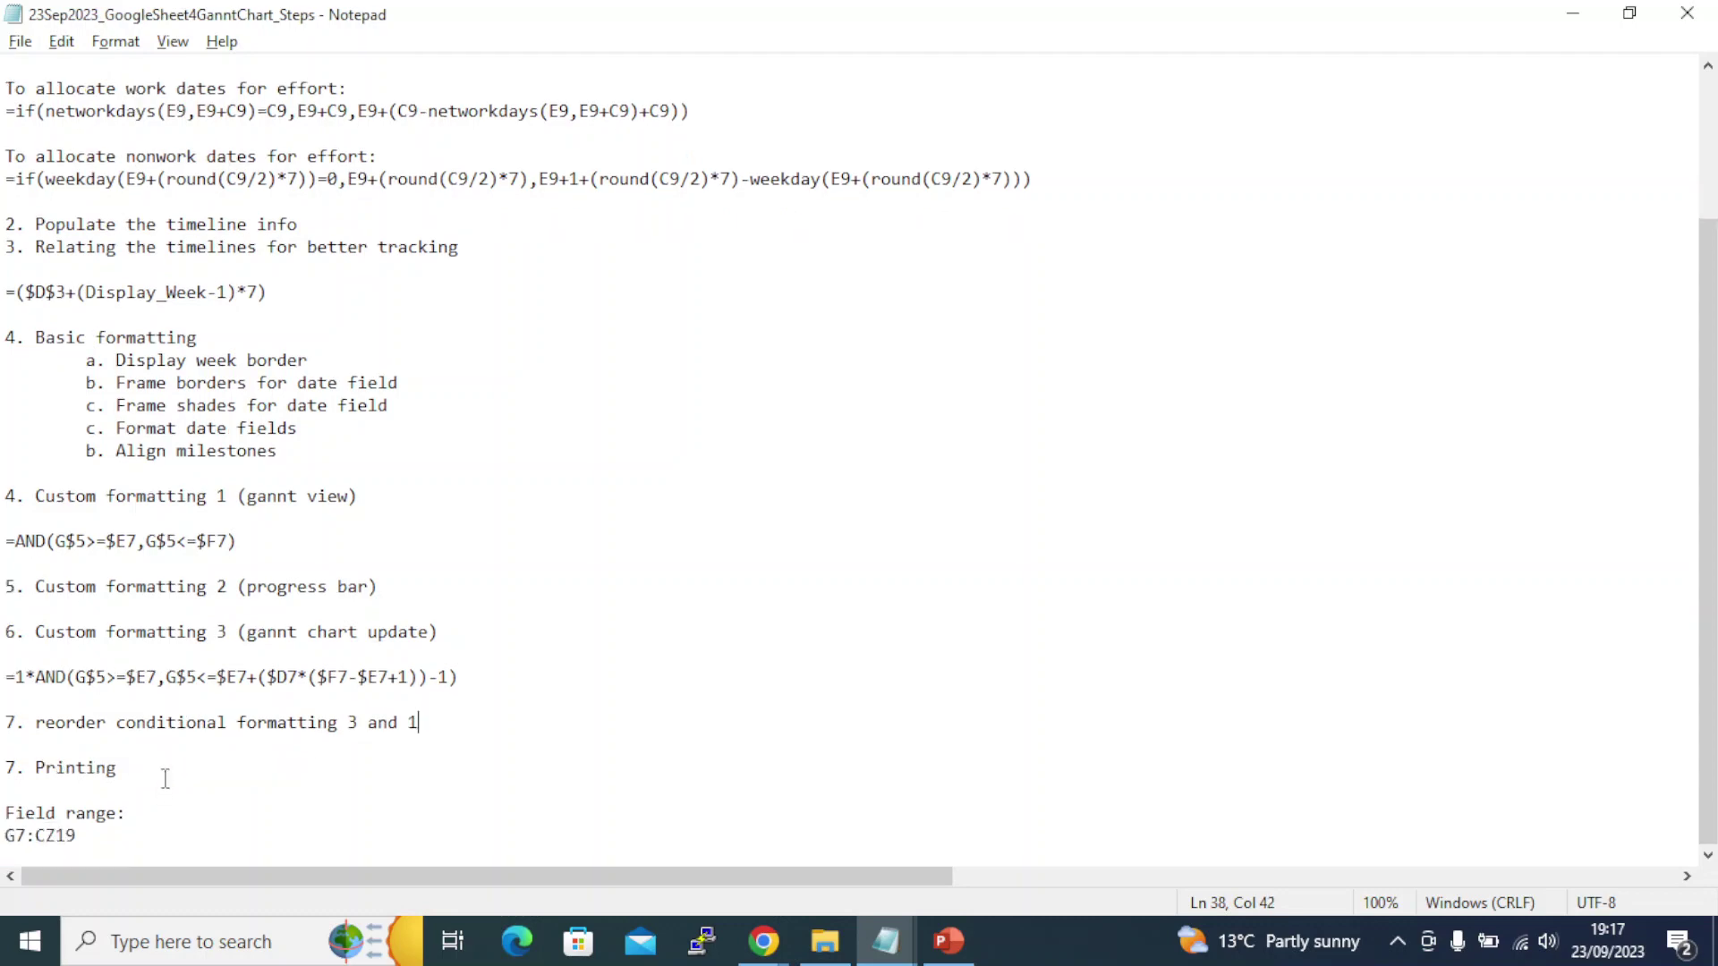
scroll(165, 772, up, 3)
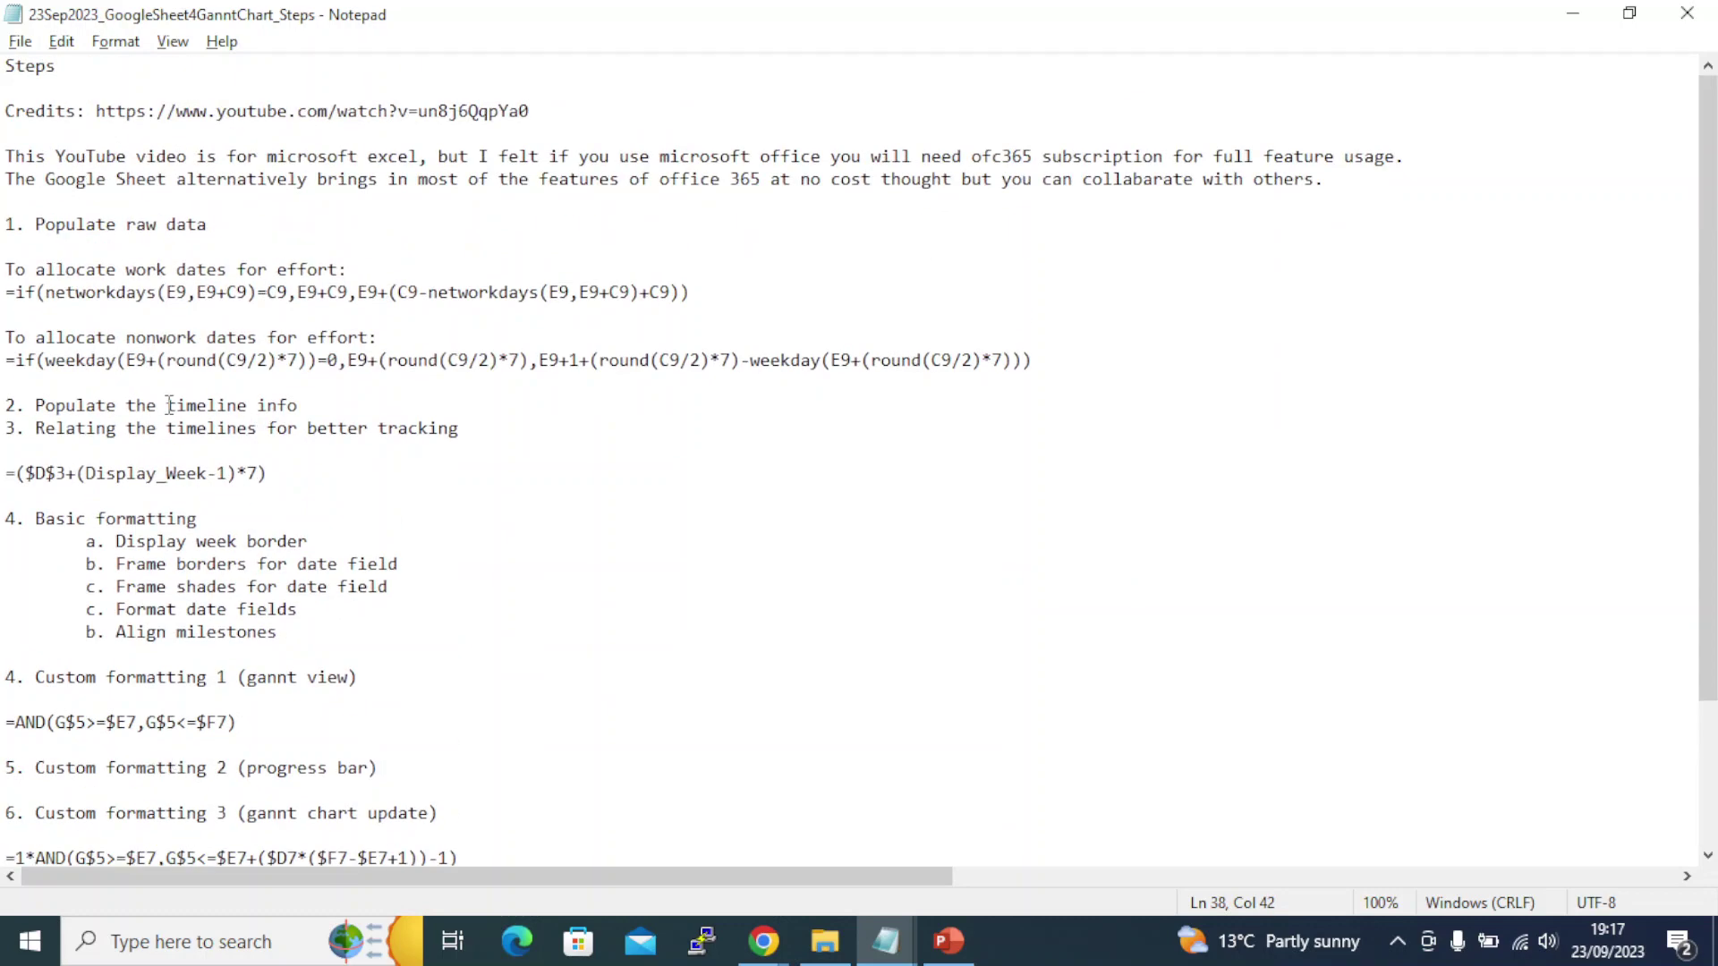
Switch to the ExamPreperation spreadsheet in Google Sheets and examine its project details, milestone table and timeline bars
key(alt+Tab)
key(alt+Tab)
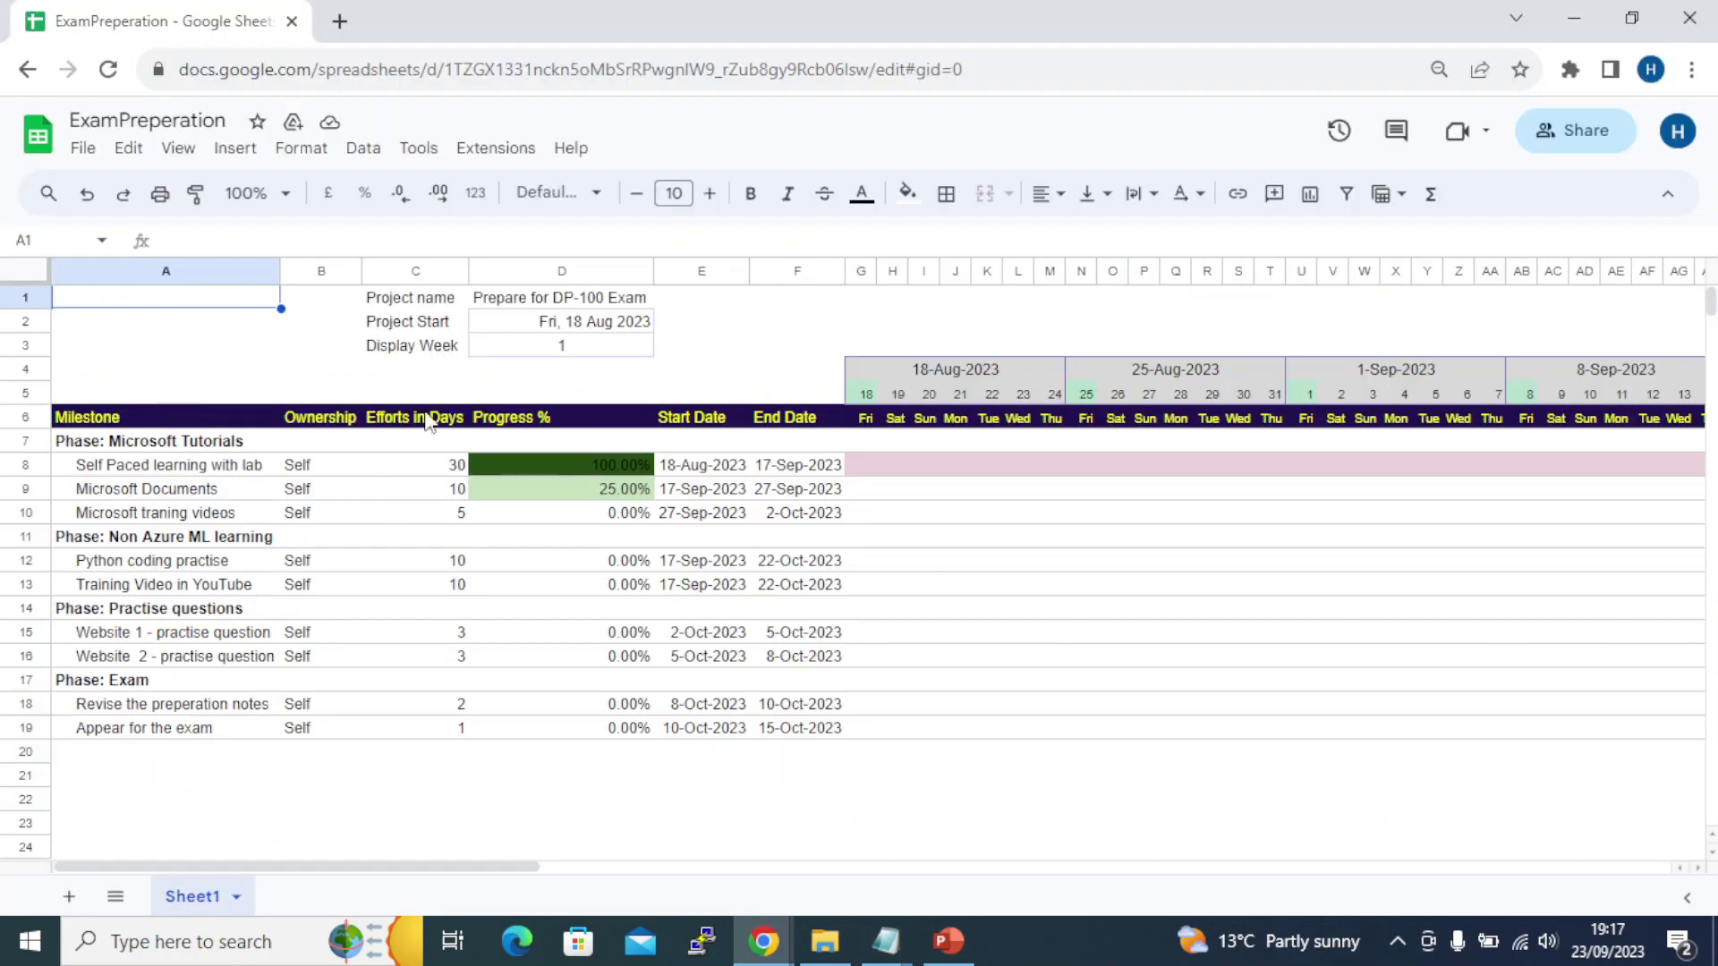
click(501, 300)
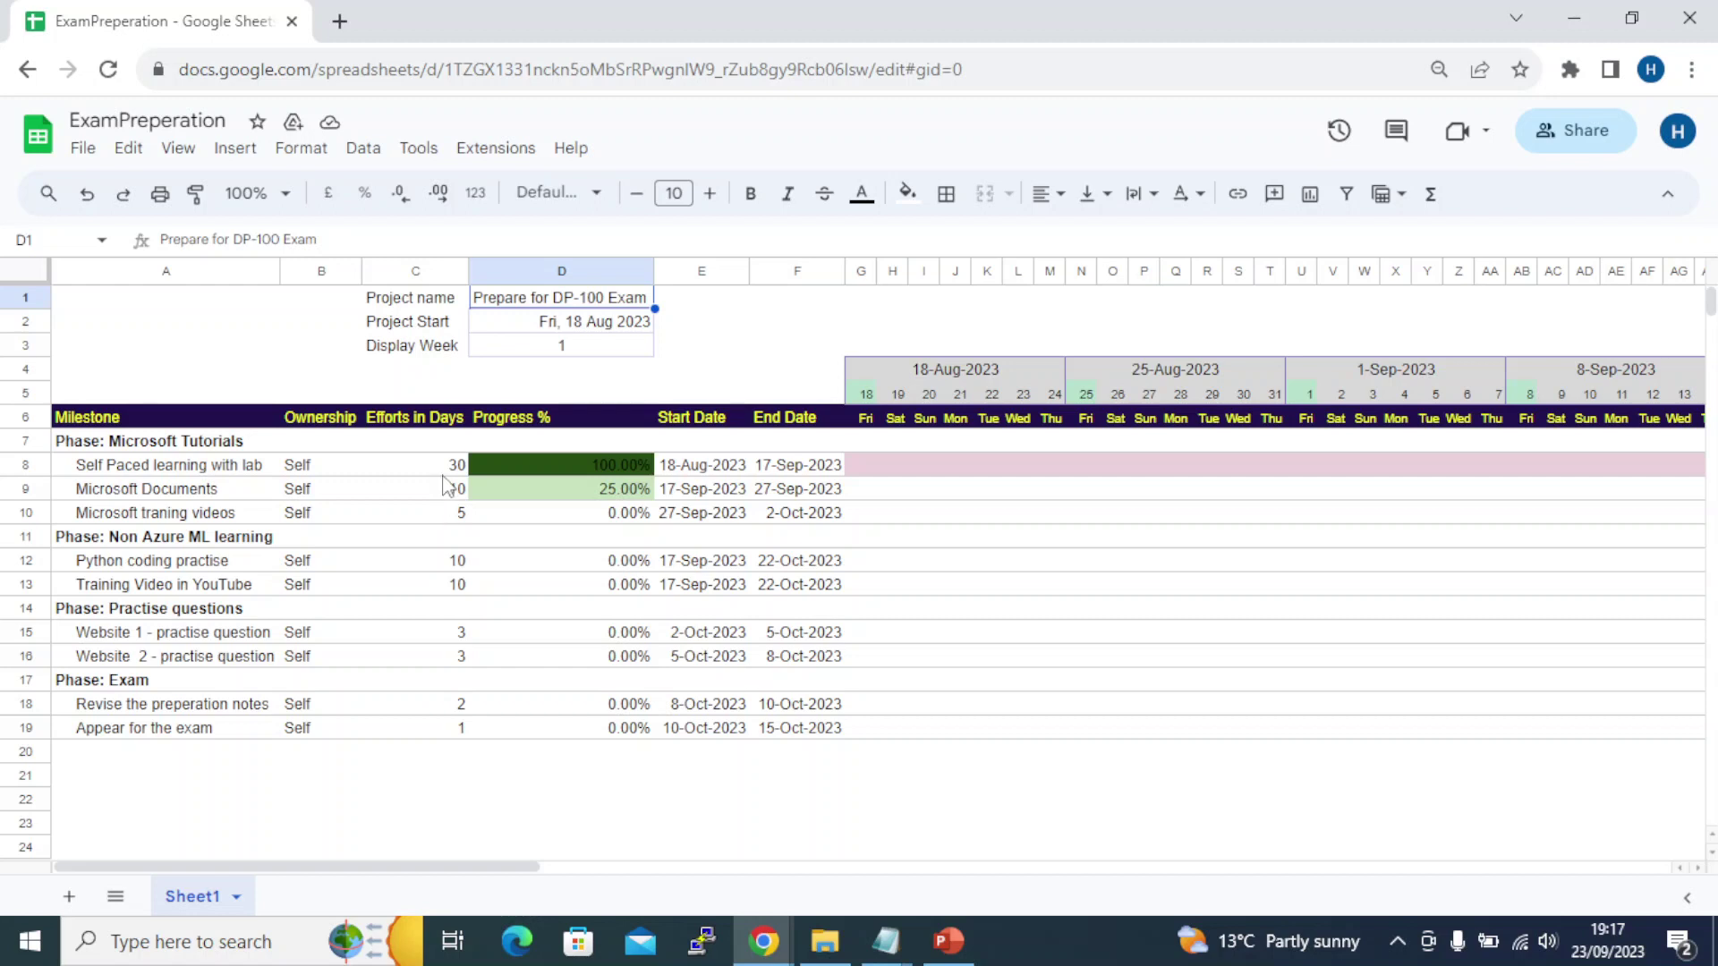
click(441, 469)
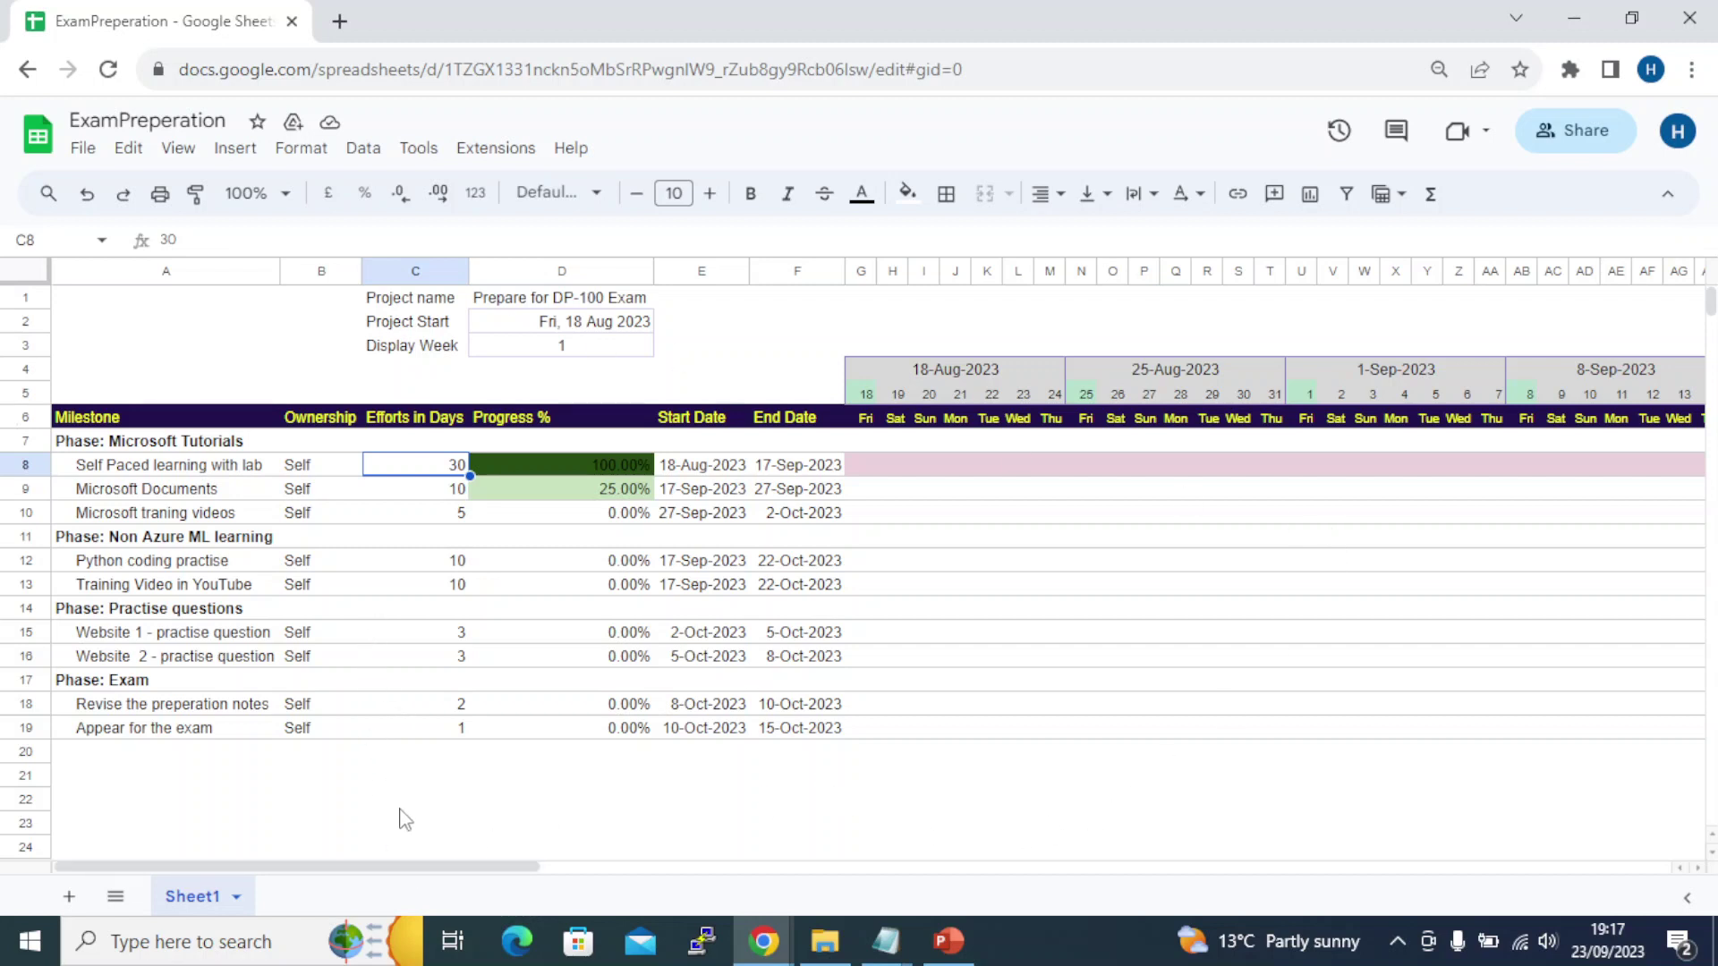
drag(393, 867, 357, 889)
drag(134, 441, 130, 725)
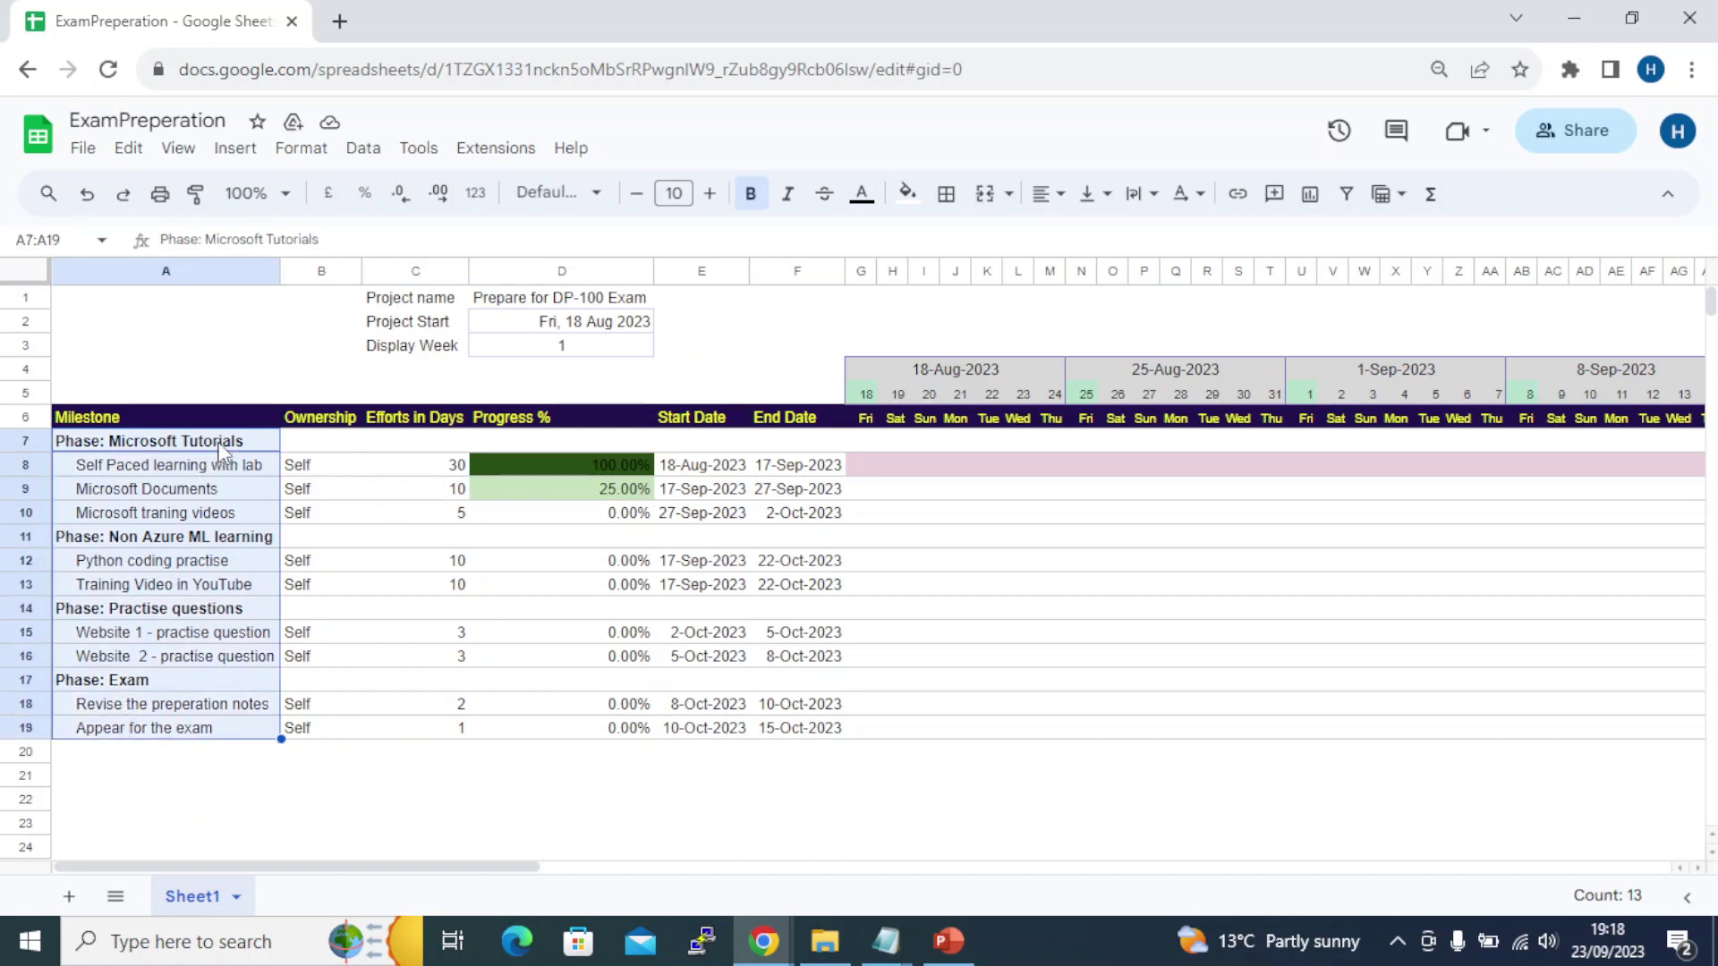
drag(224, 443, 711, 732)
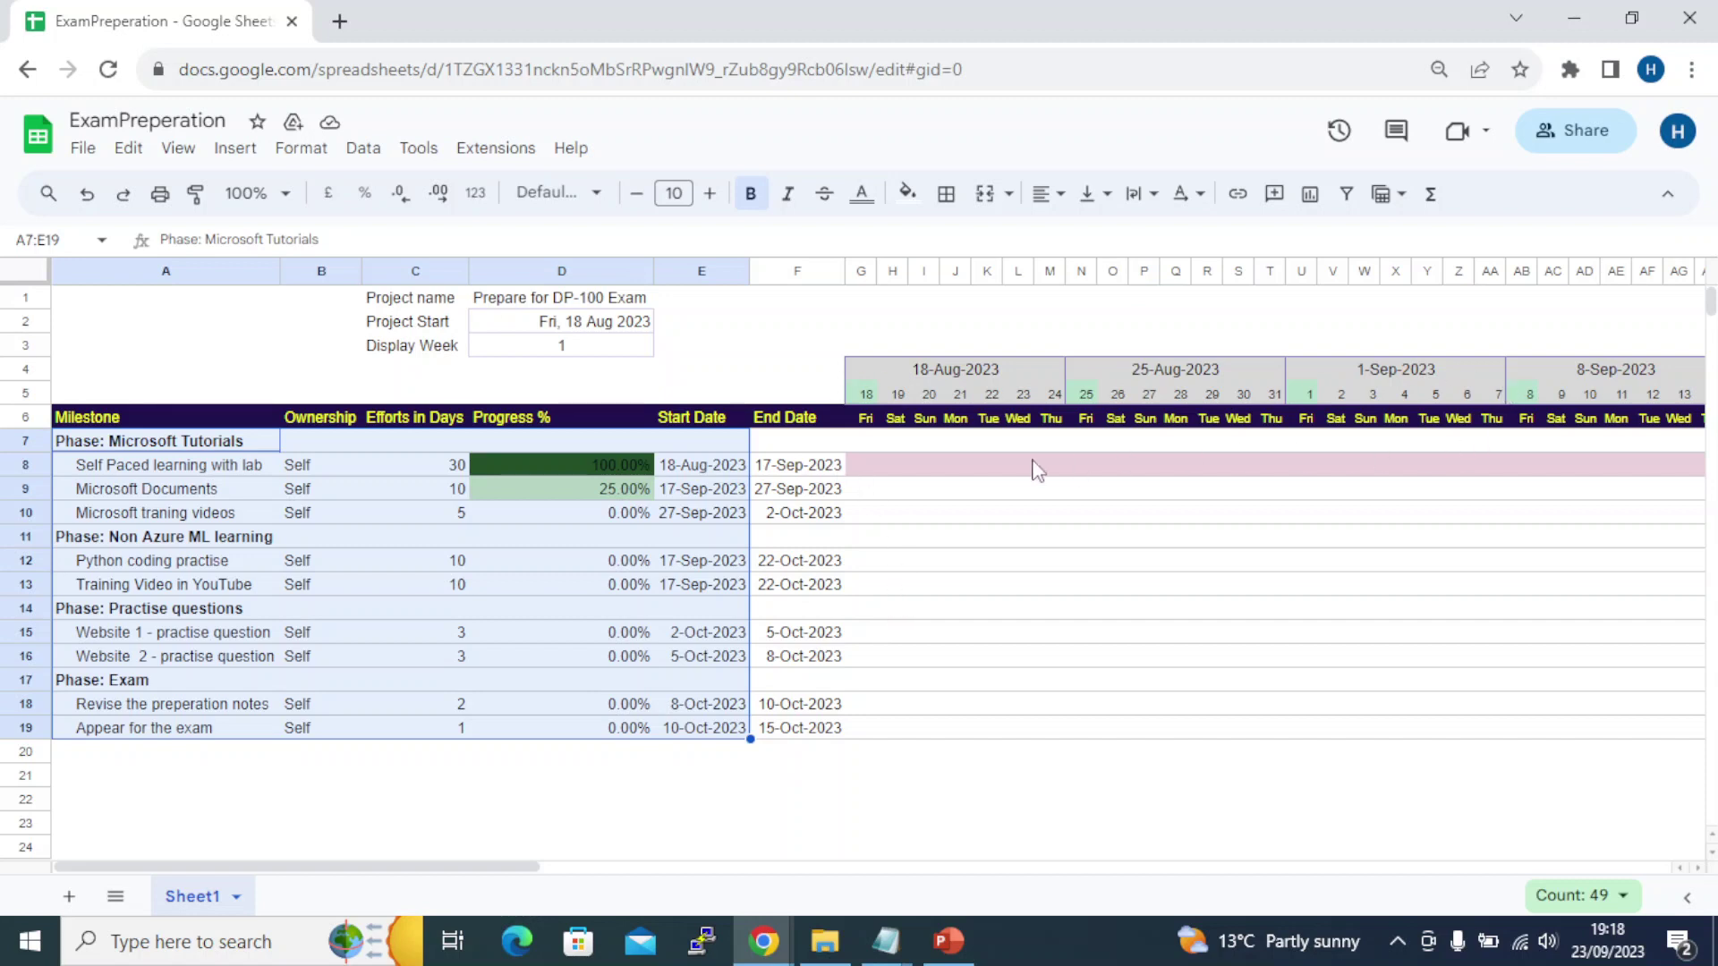
click(526, 799)
drag(483, 868, 656, 904)
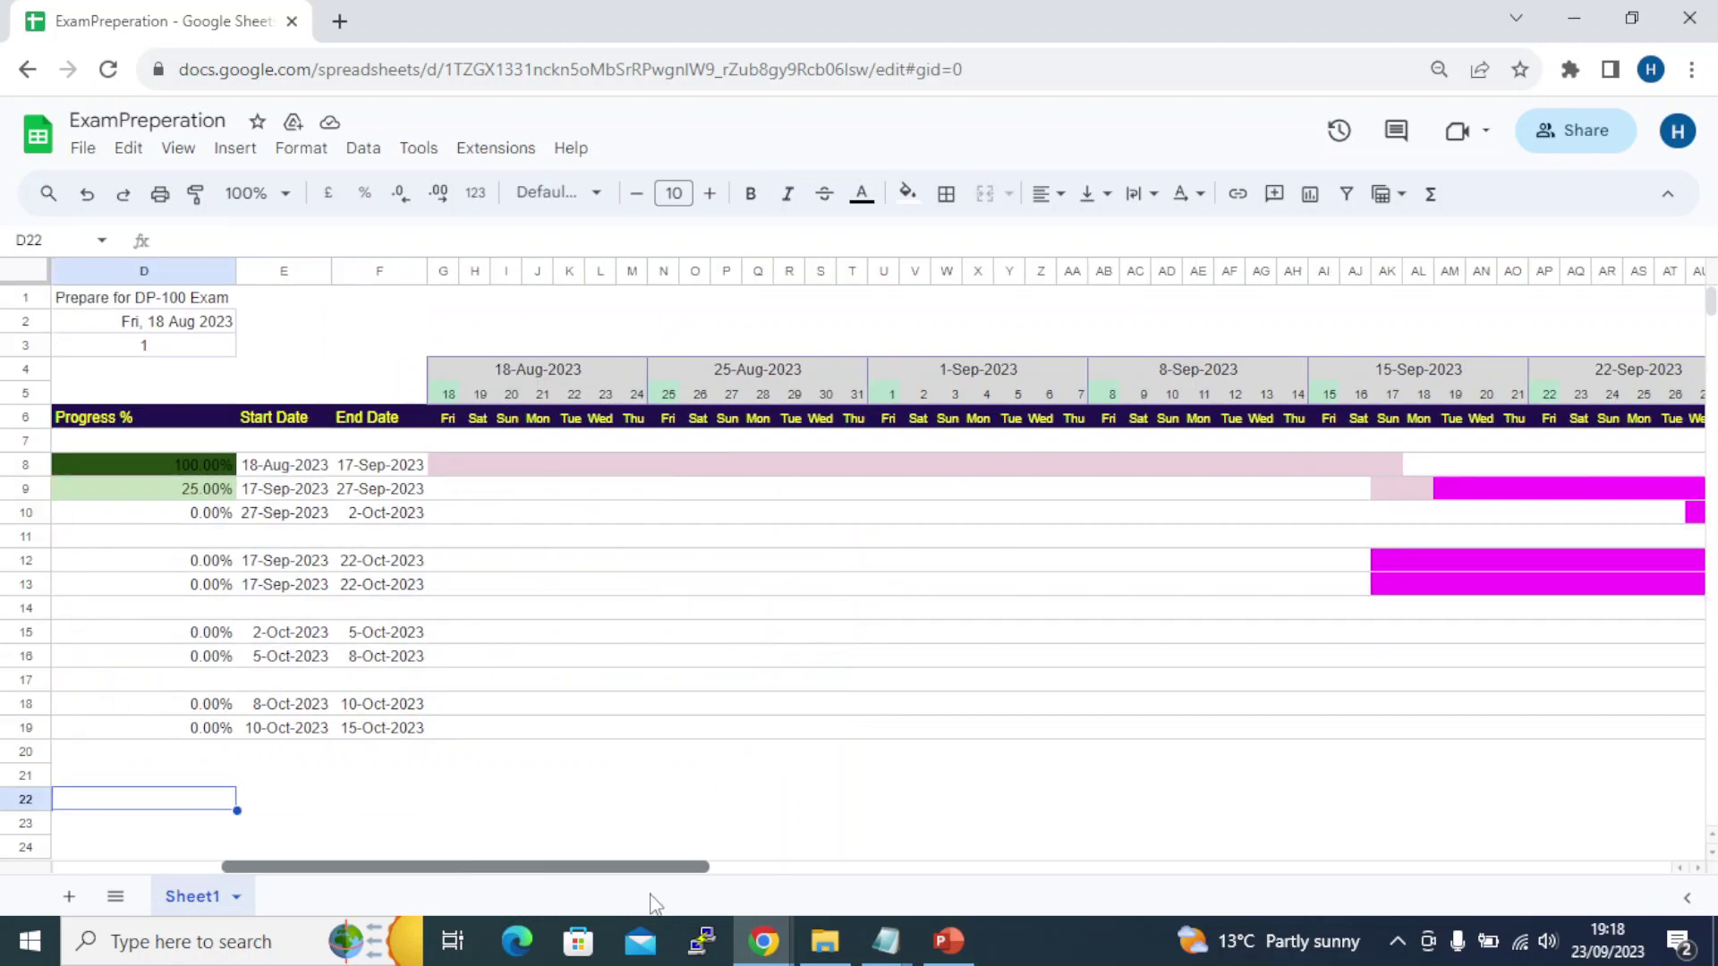
Set the progress of Self Paced learning with lab (D8) to 25% and inspect its timeline bar
click(219, 474)
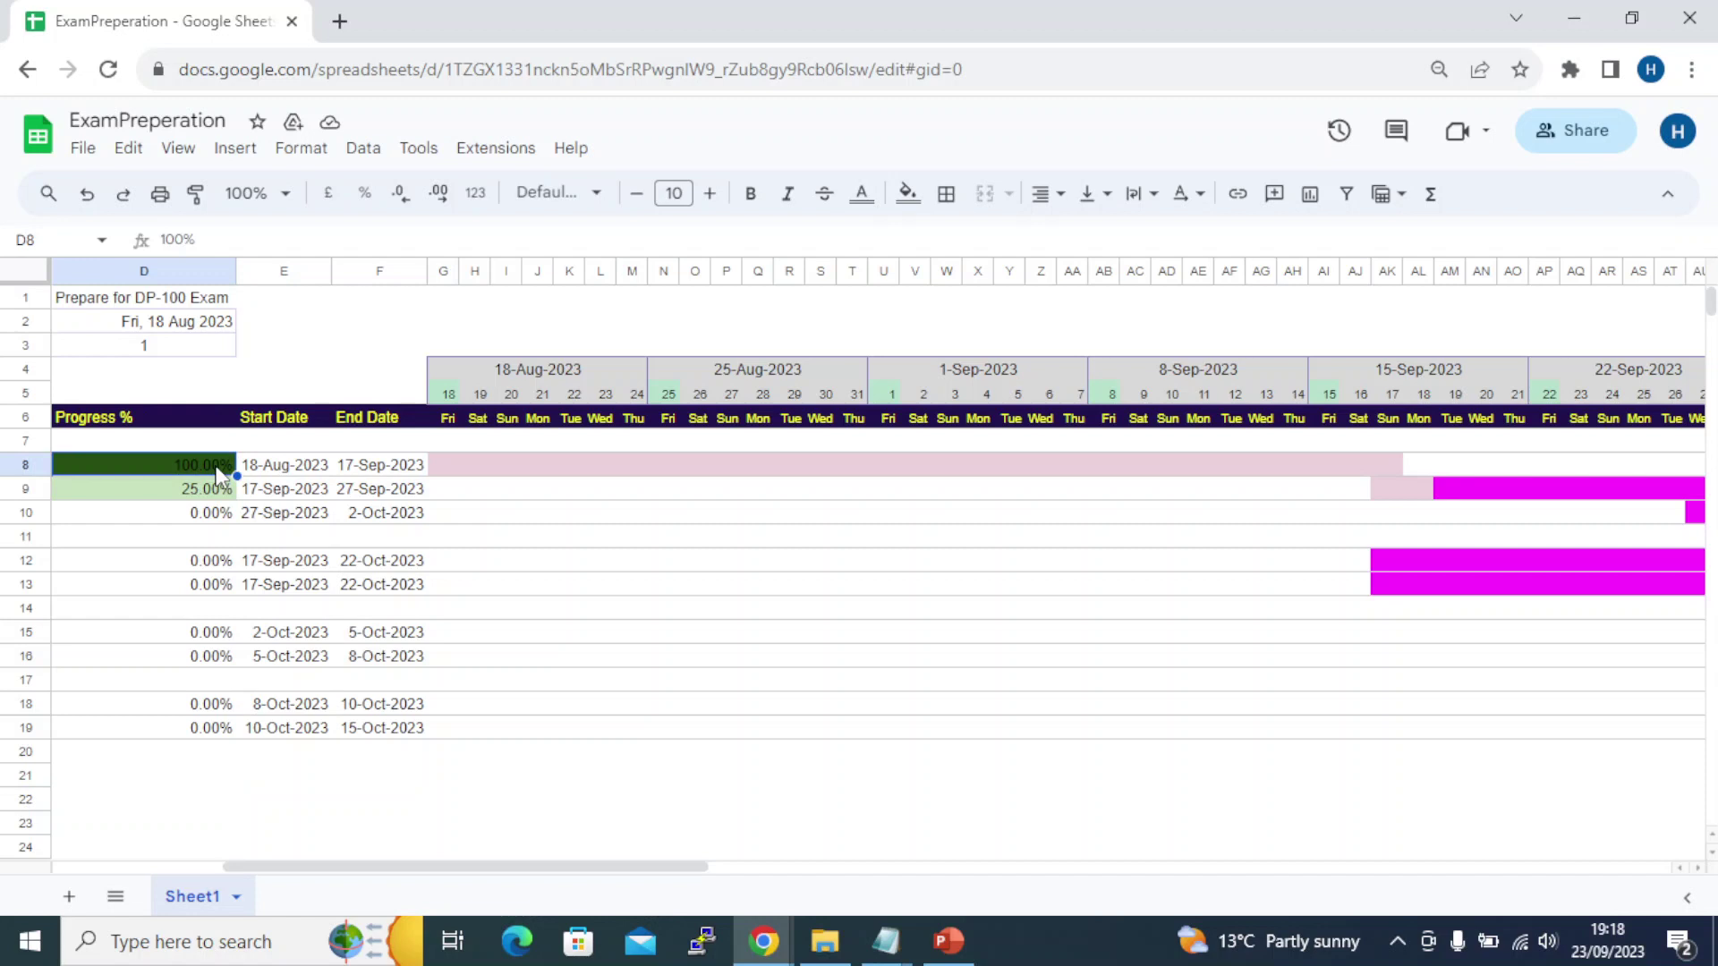
text(25)
key(Return)
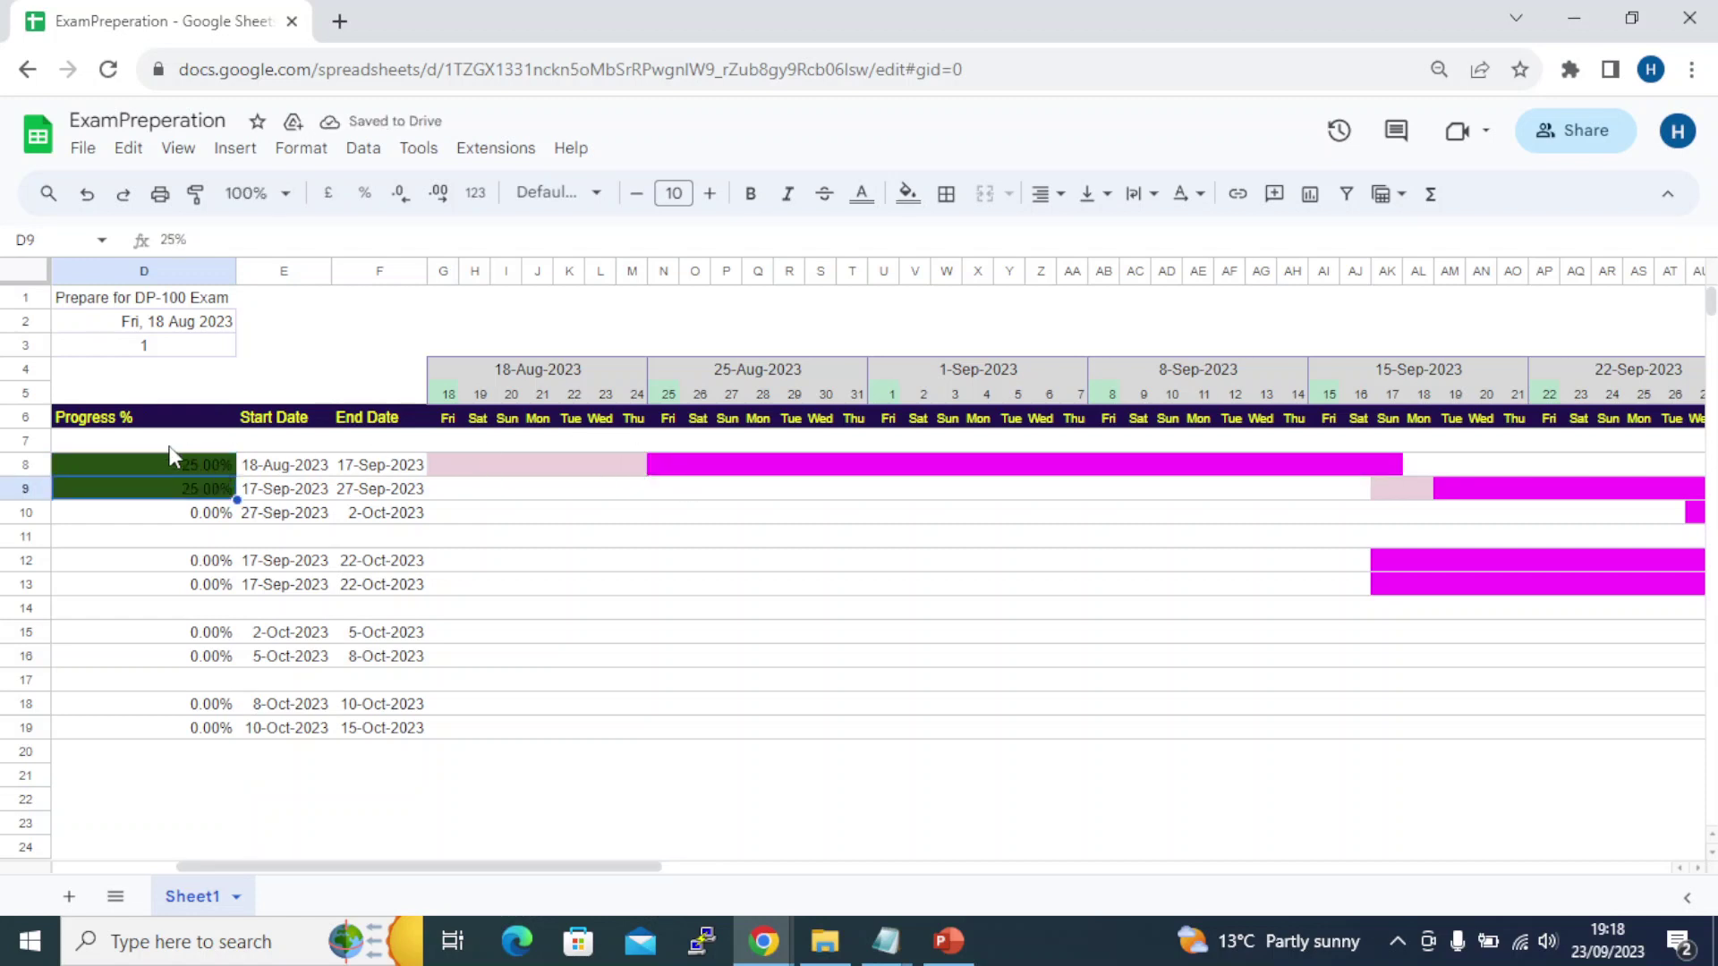
click(602, 467)
click(727, 467)
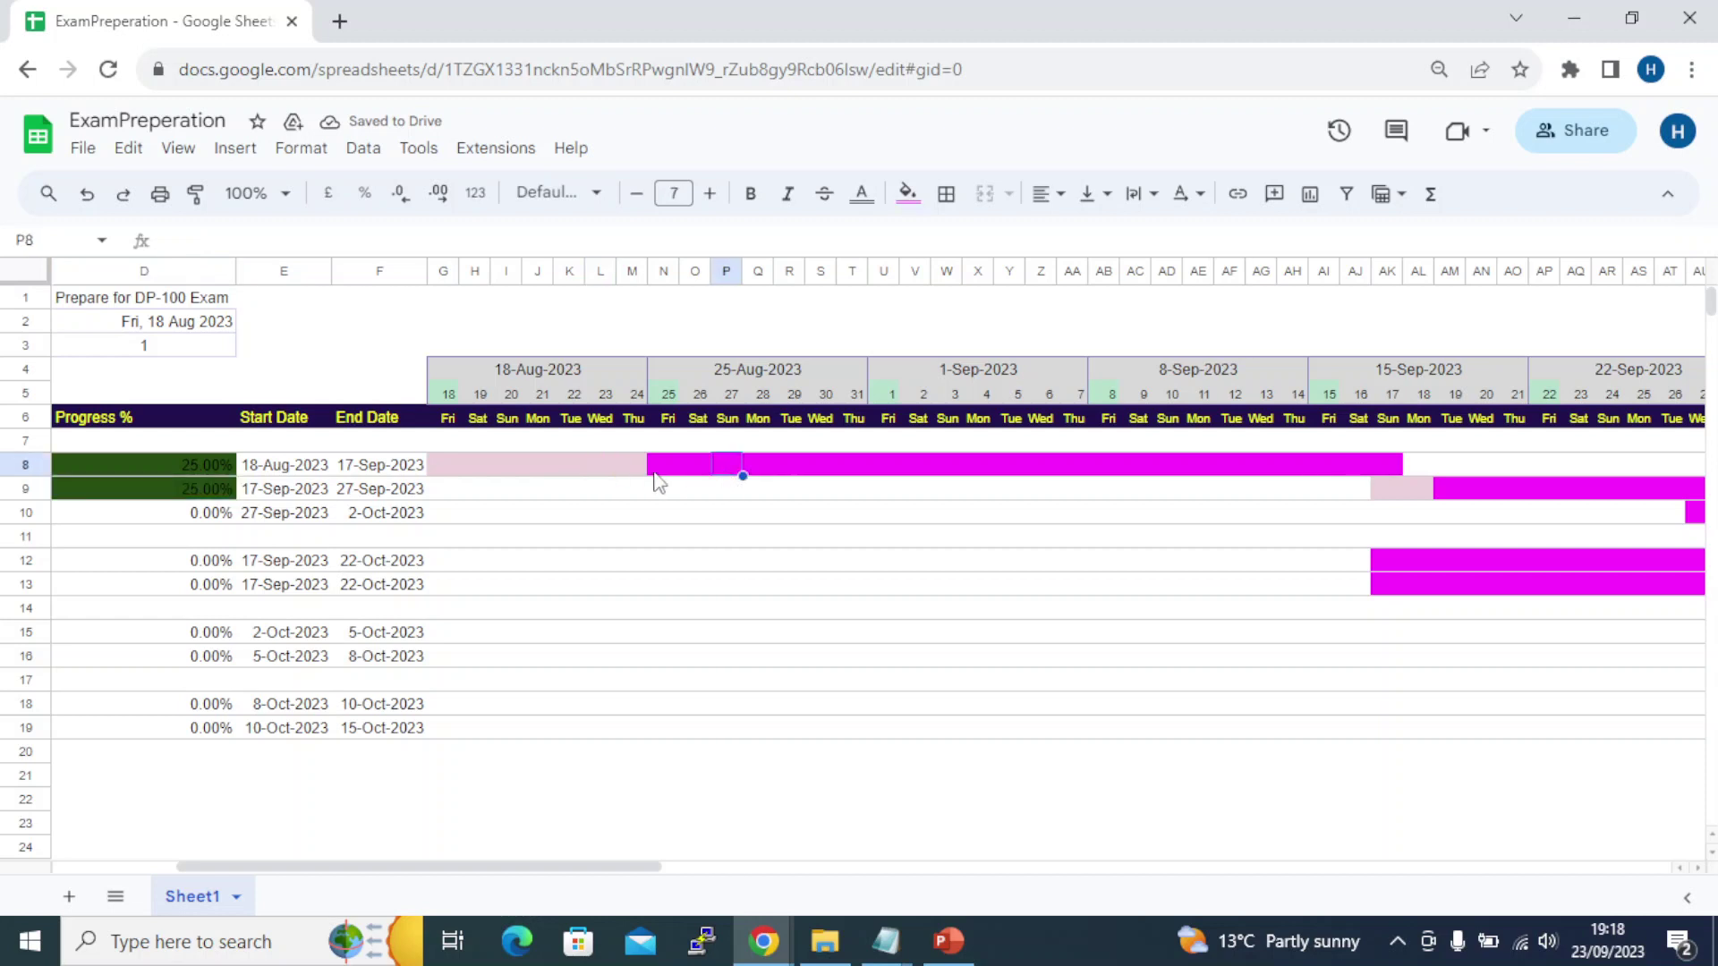
click(601, 470)
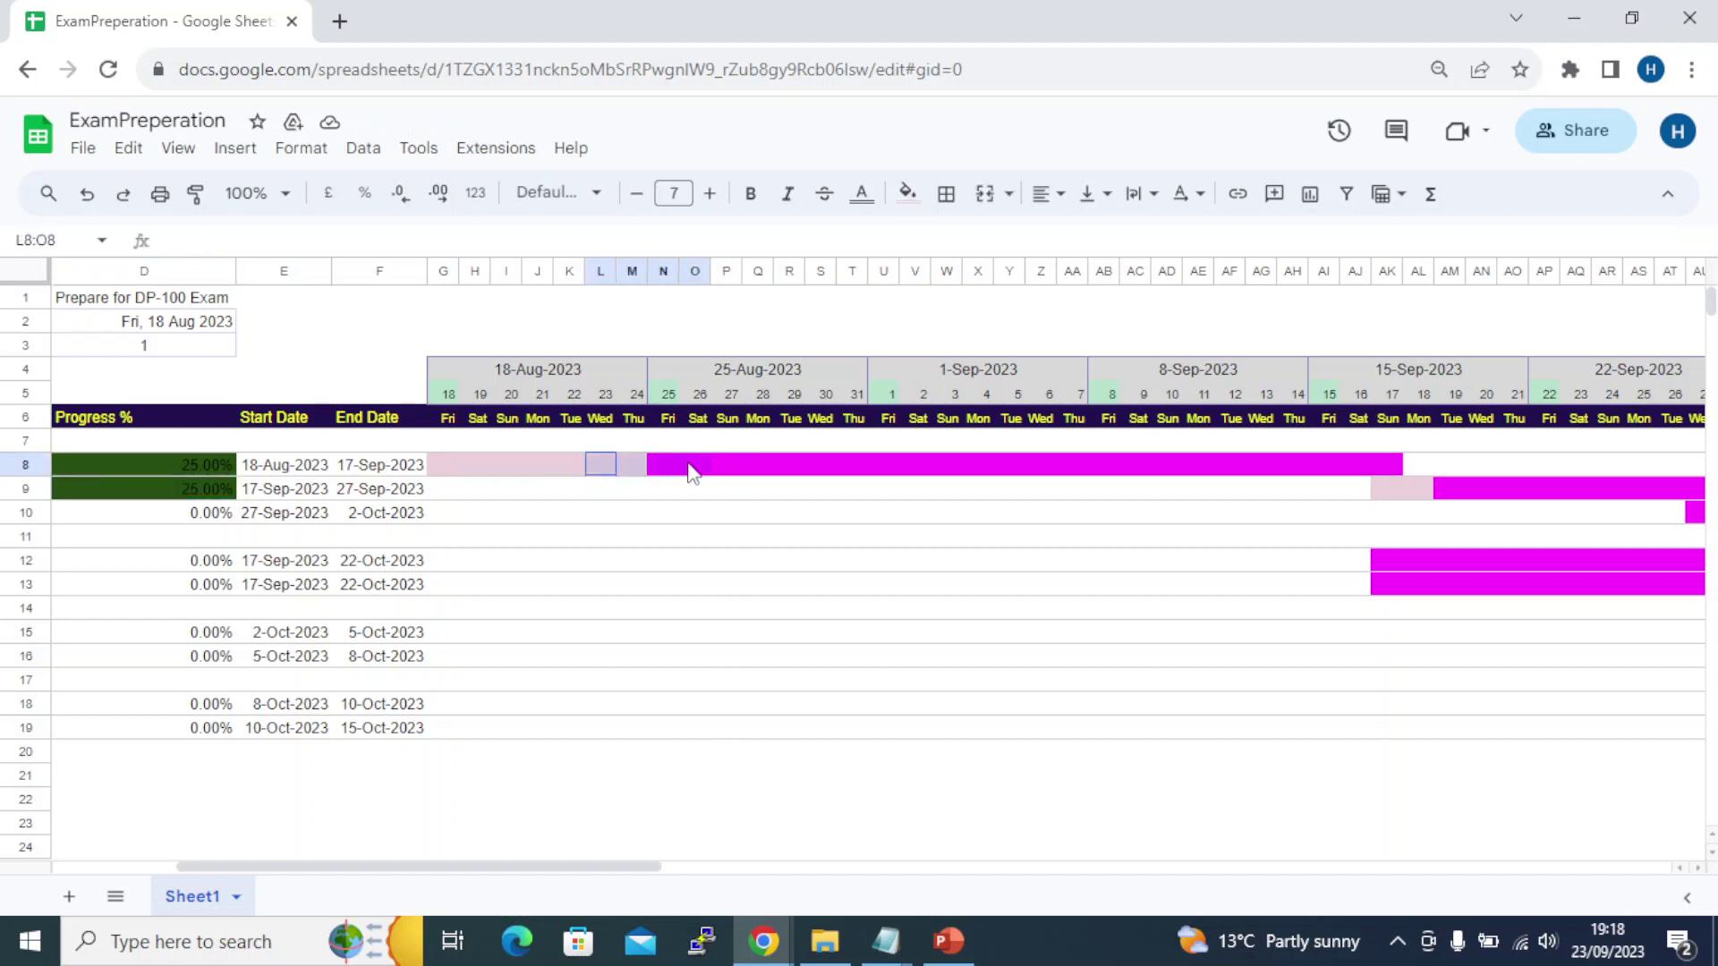
click(1421, 492)
Set the progress of Self Paced learning with lab (D8) to 0% and check its timeline bar
click(180, 471)
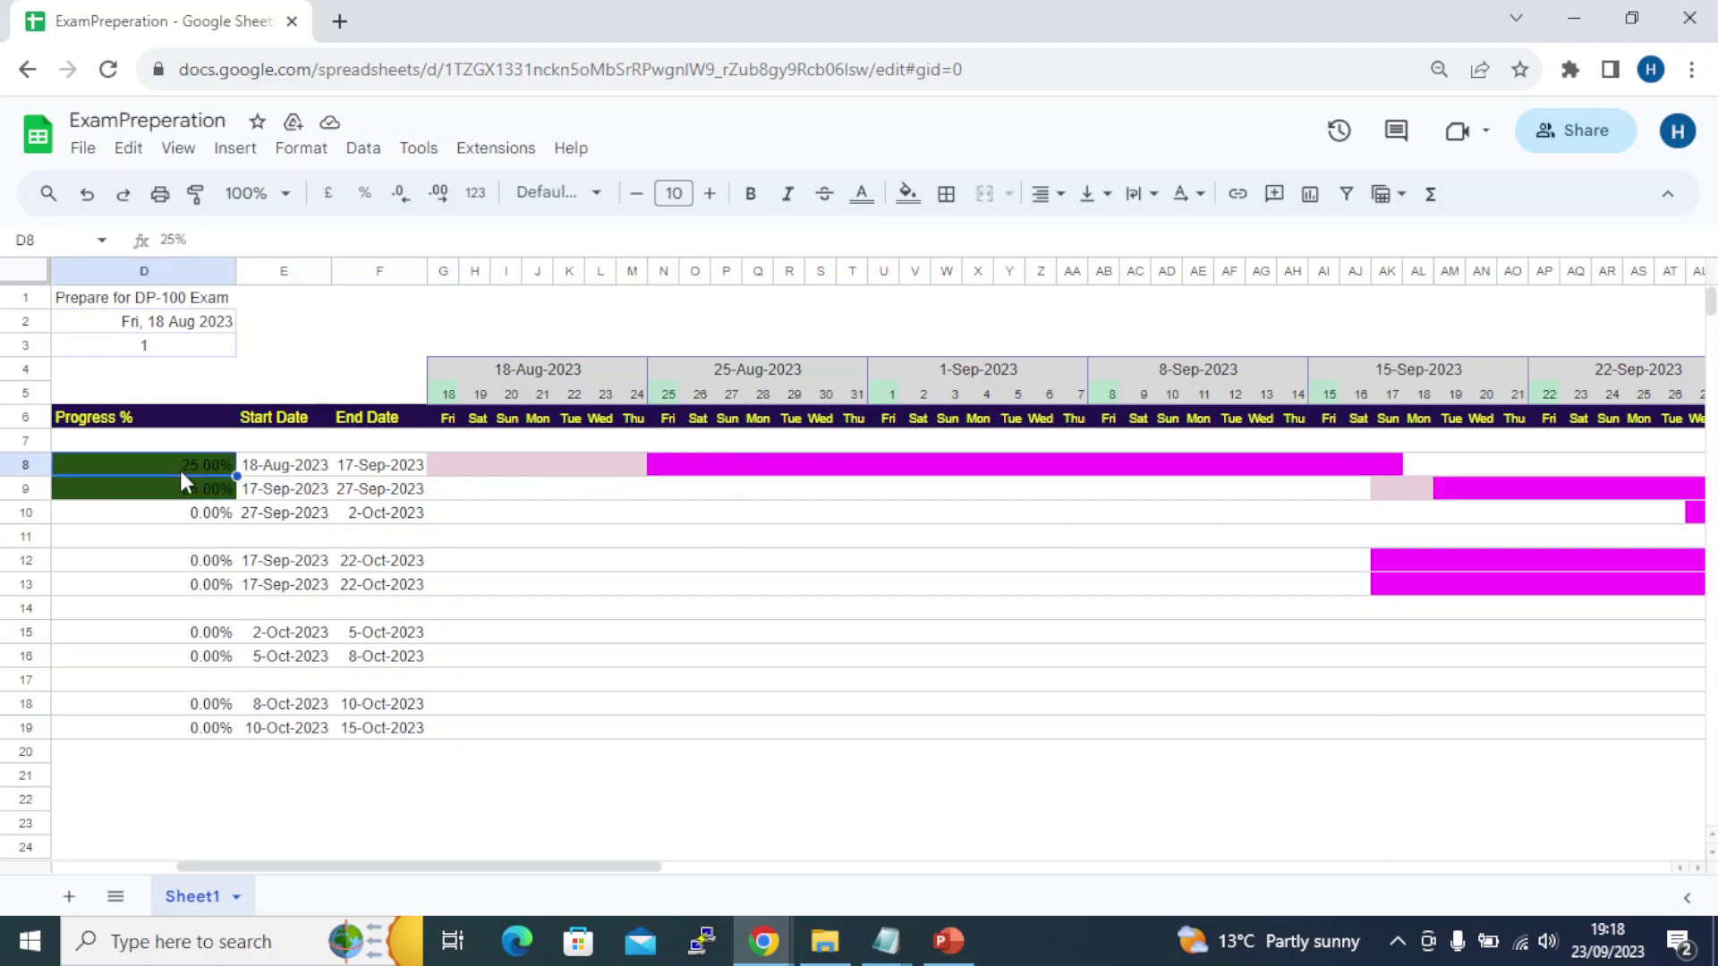
text(0)
key(Return)
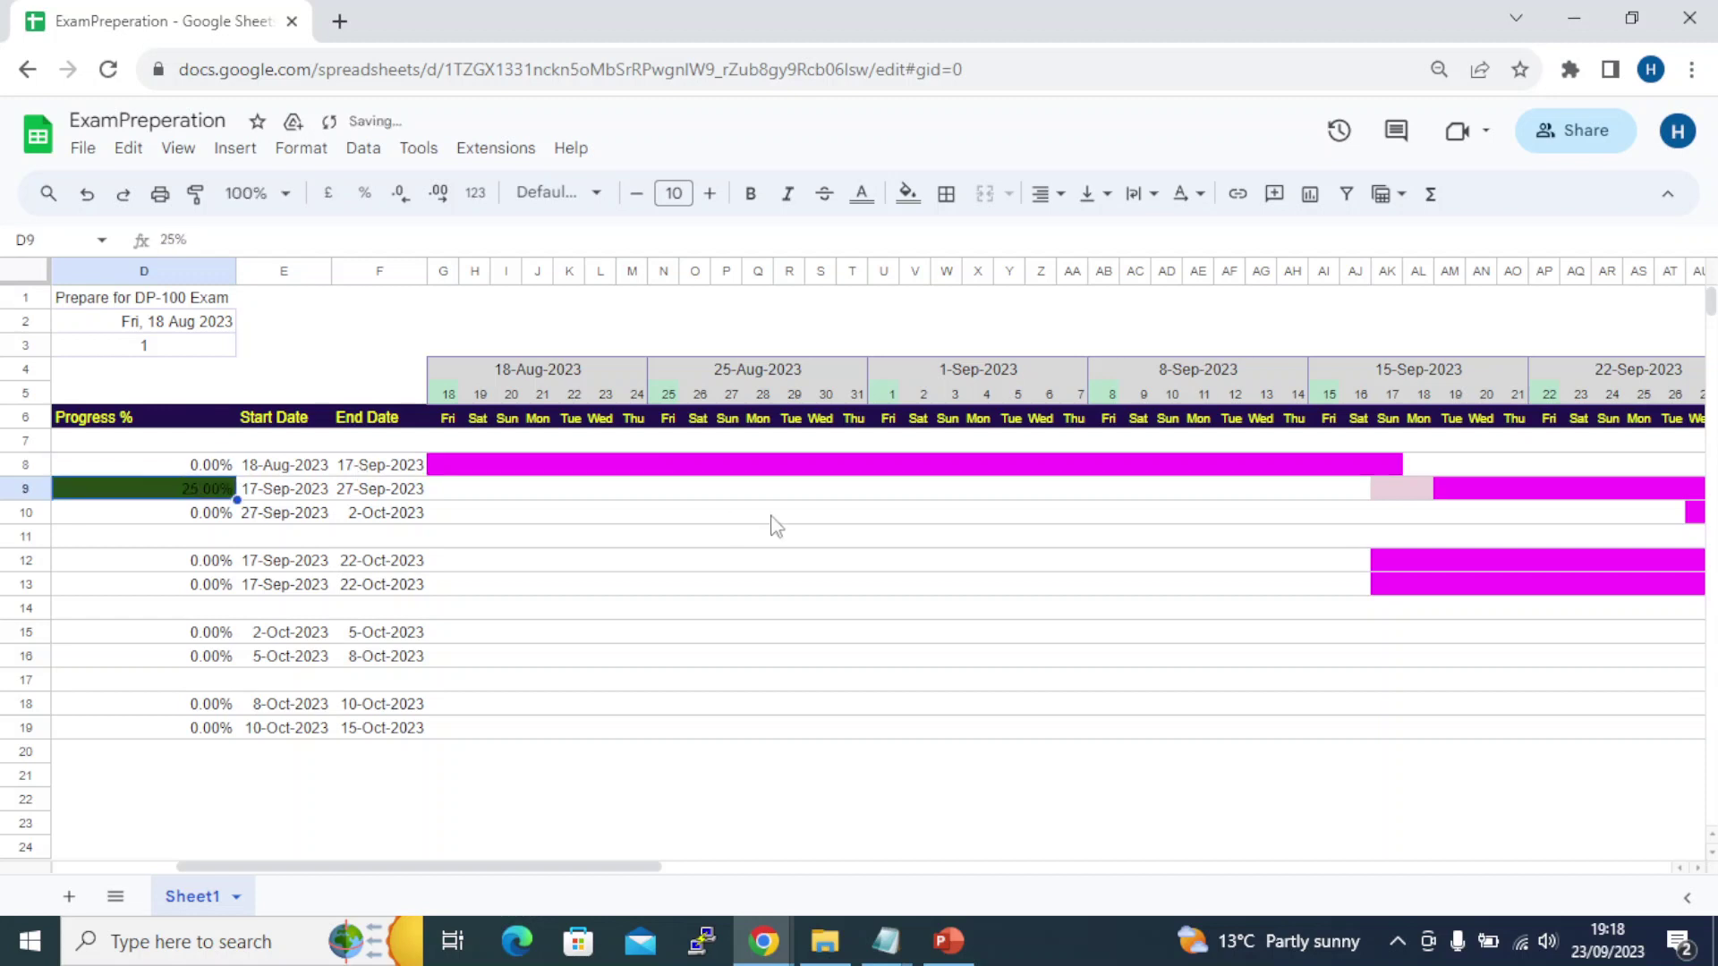
click(696, 463)
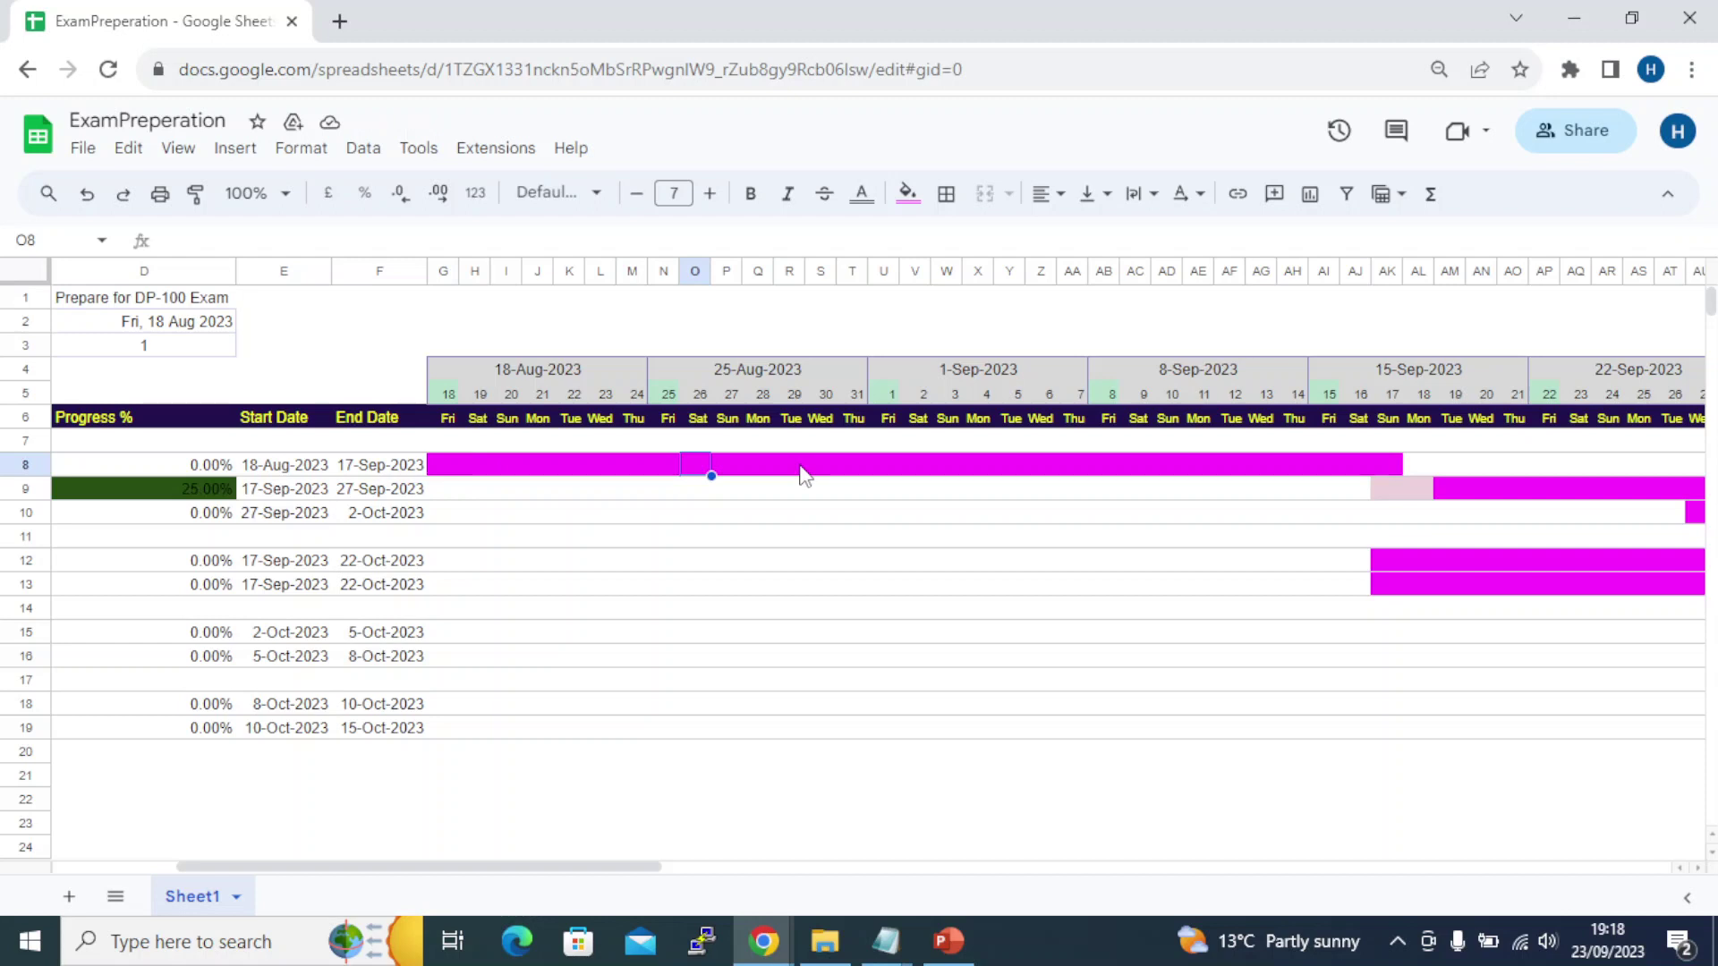
Copy the header cells A6:F6, from Milestone to End Date, in the ExamPreperation spreadsheet
click(765, 938)
click(882, 837)
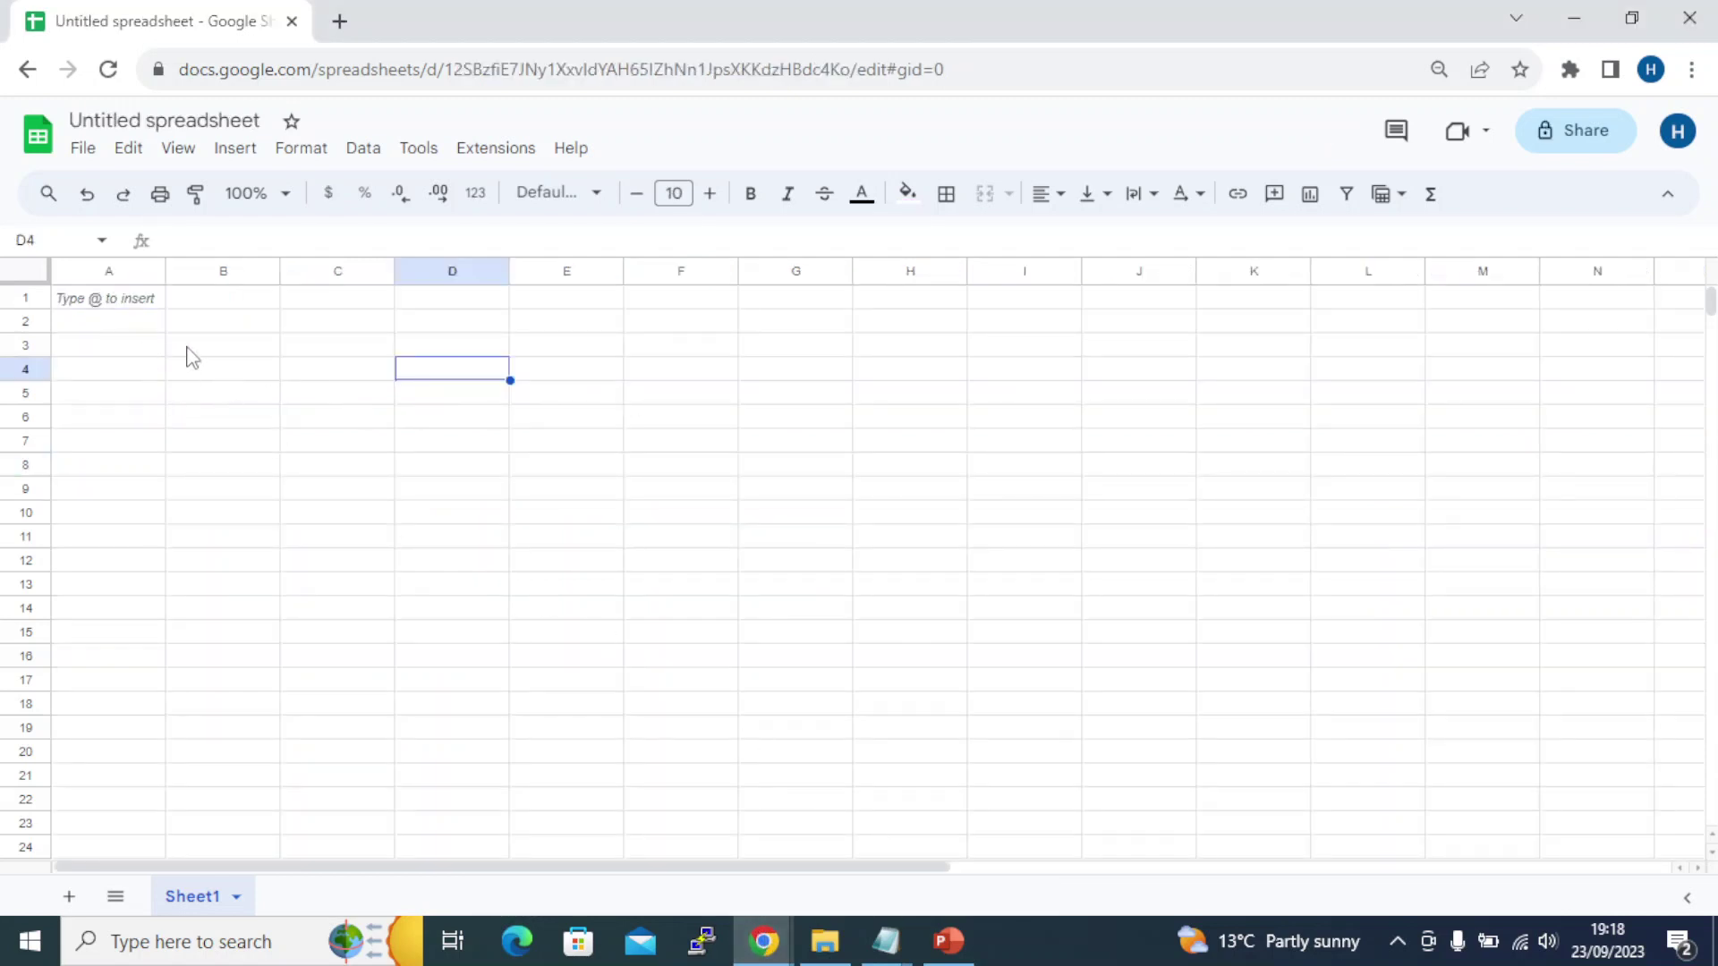
click(764, 938)
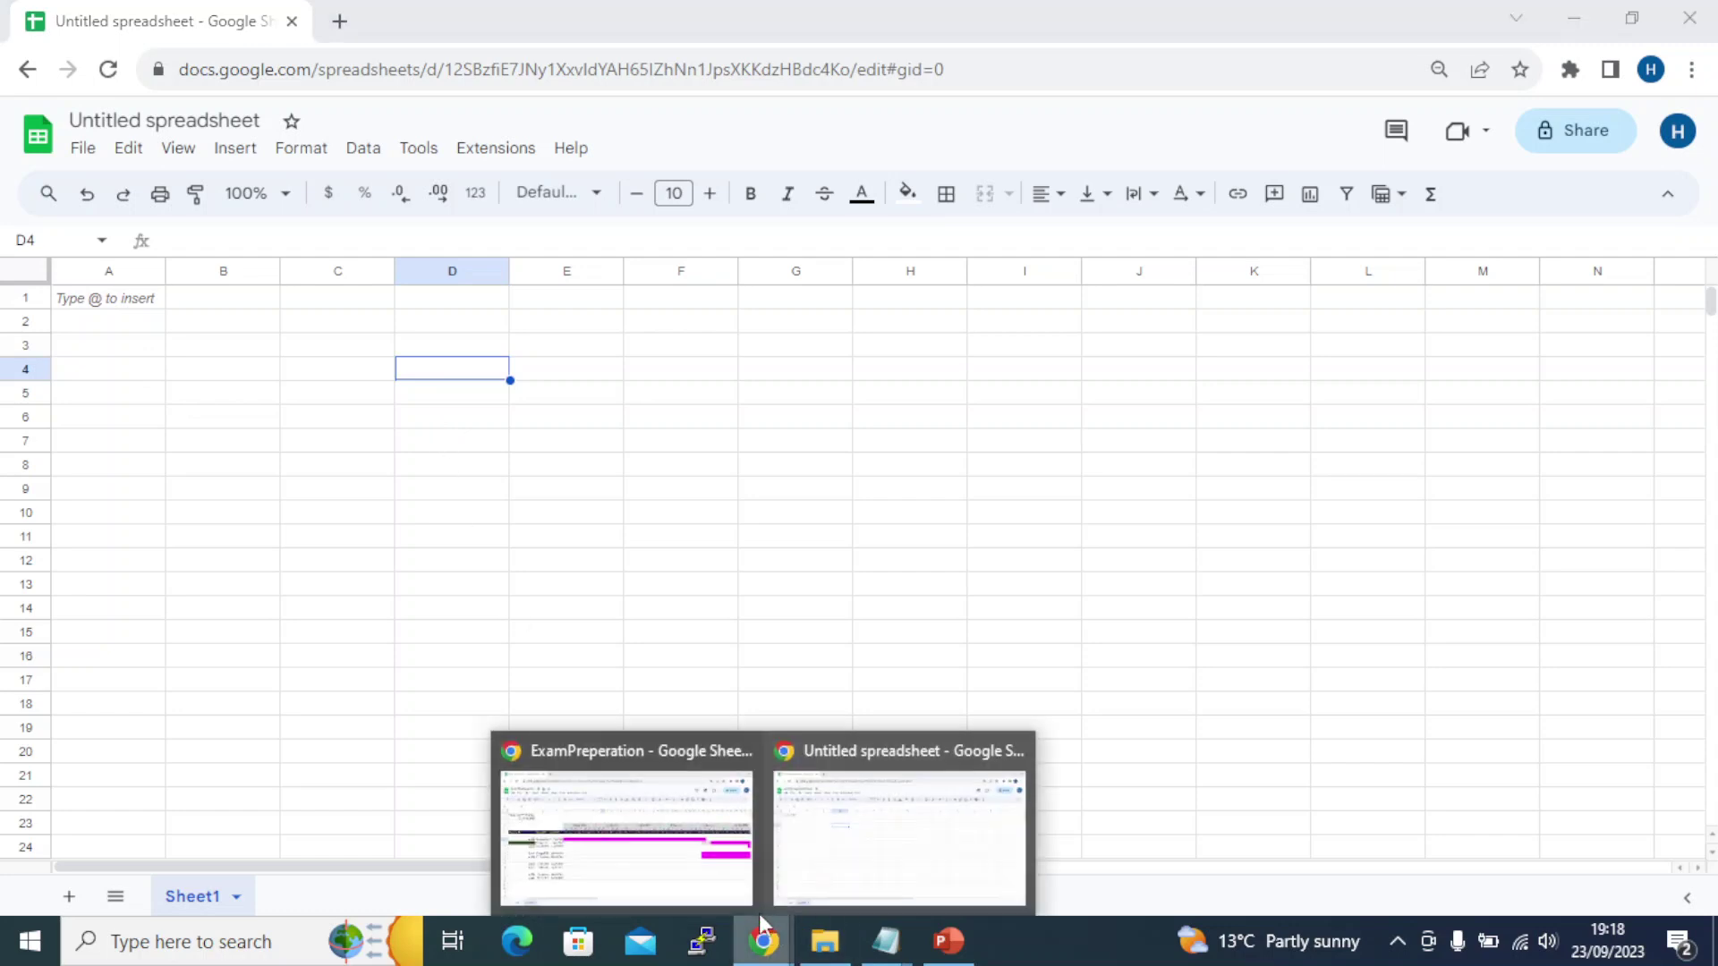
click(605, 841)
drag(621, 866, 330, 850)
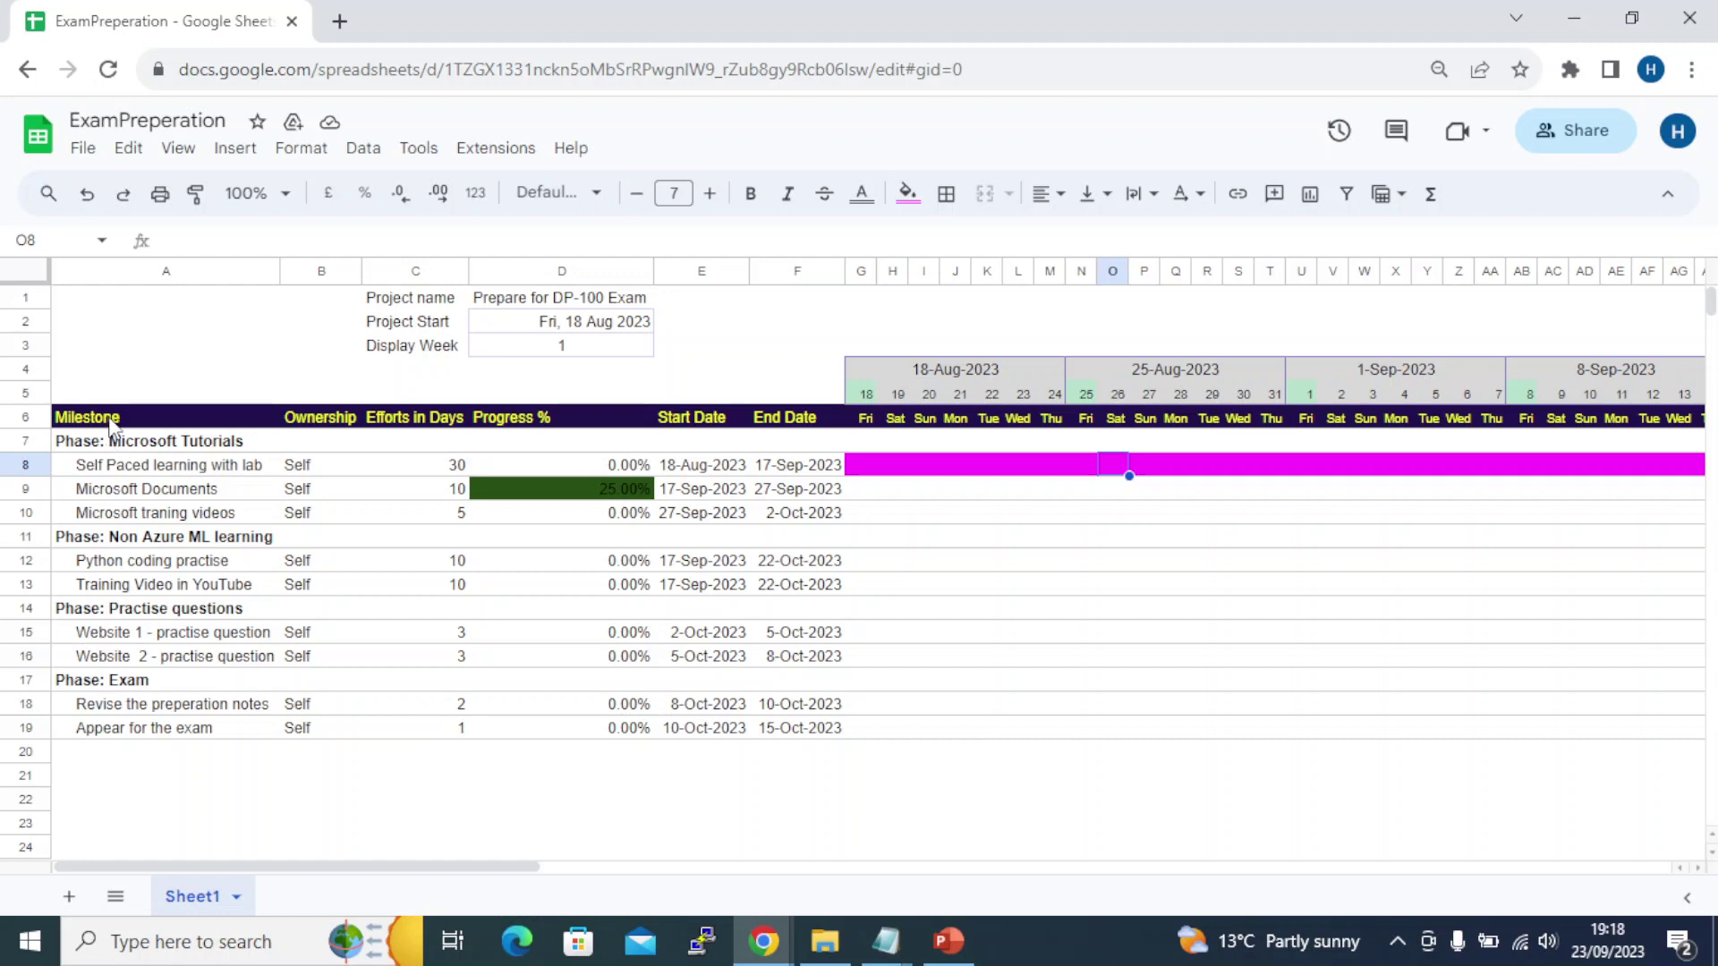
drag(111, 426, 797, 421)
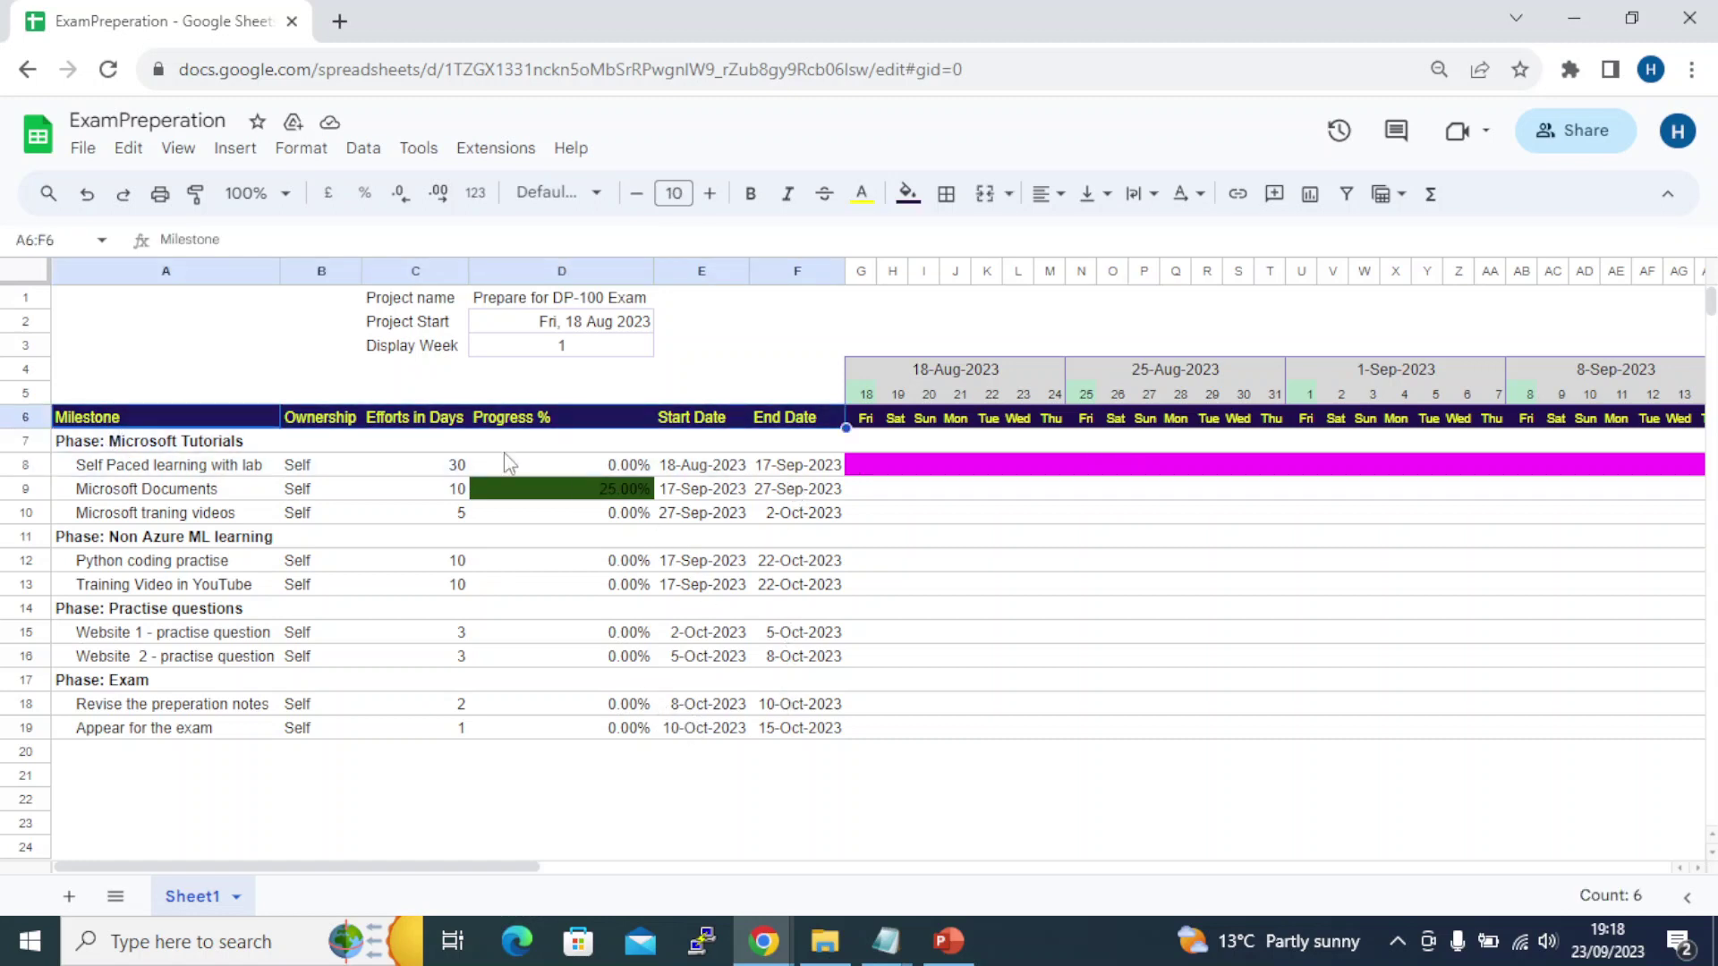
key(ctrl+c)
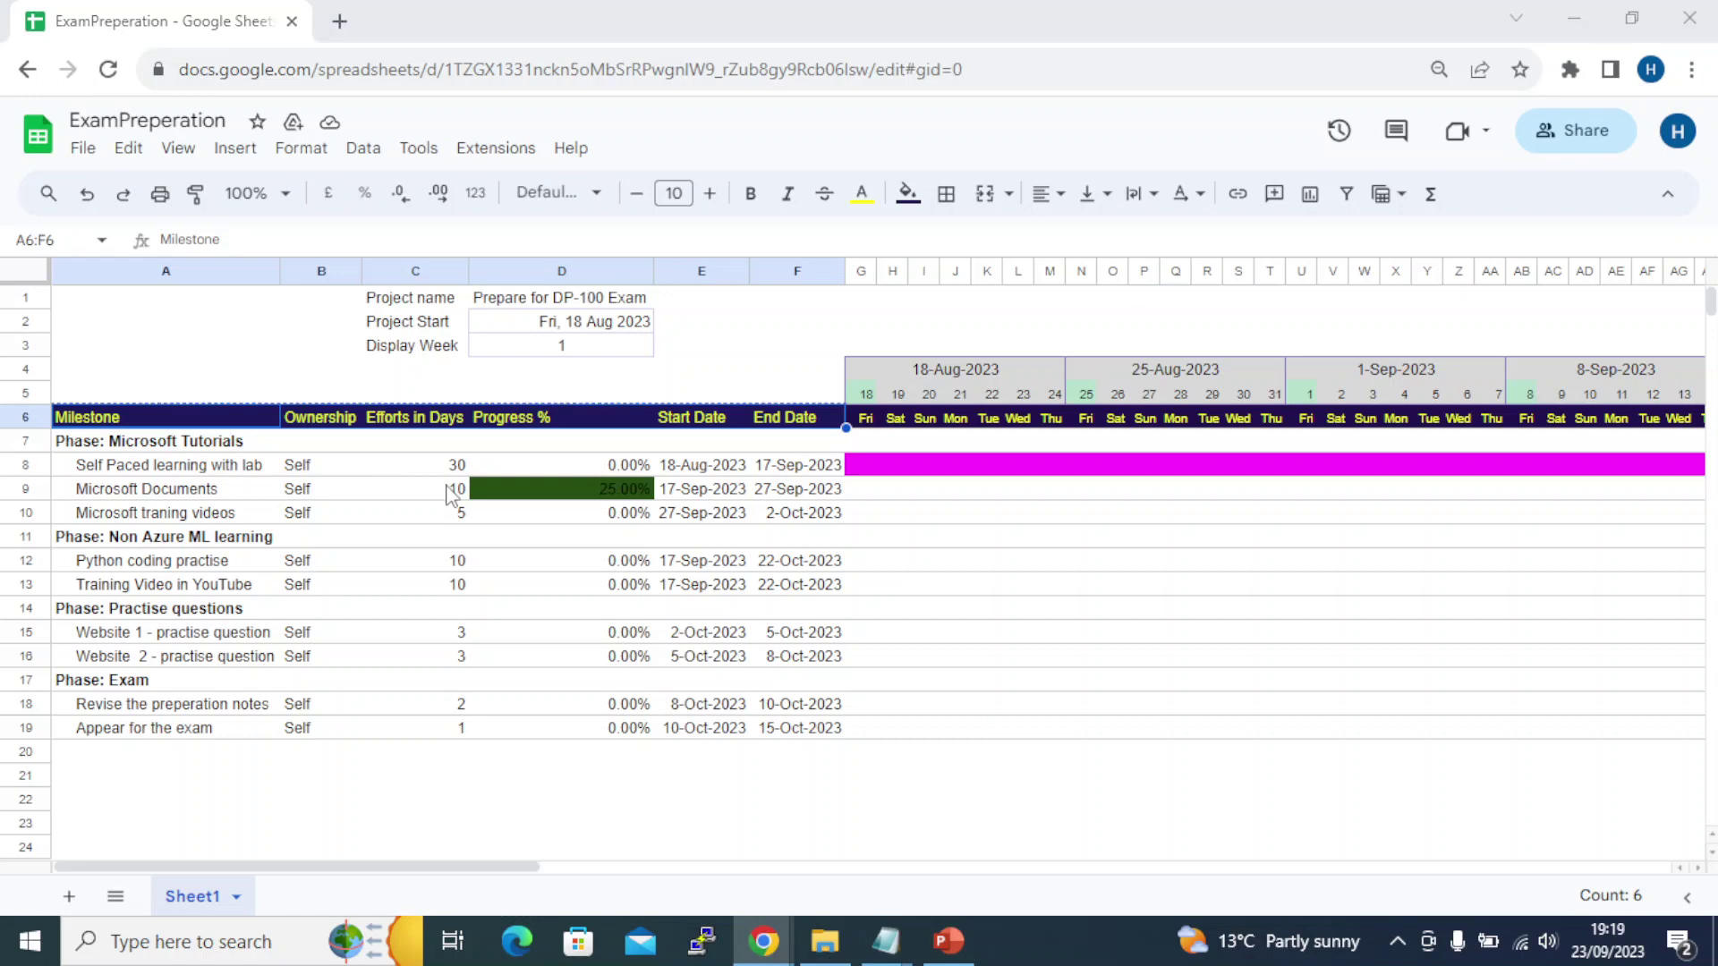
Switch to the untitled spreadsheet and paste the copied header row starting at A6
key(alt+Tab)
key(alt+Tab)
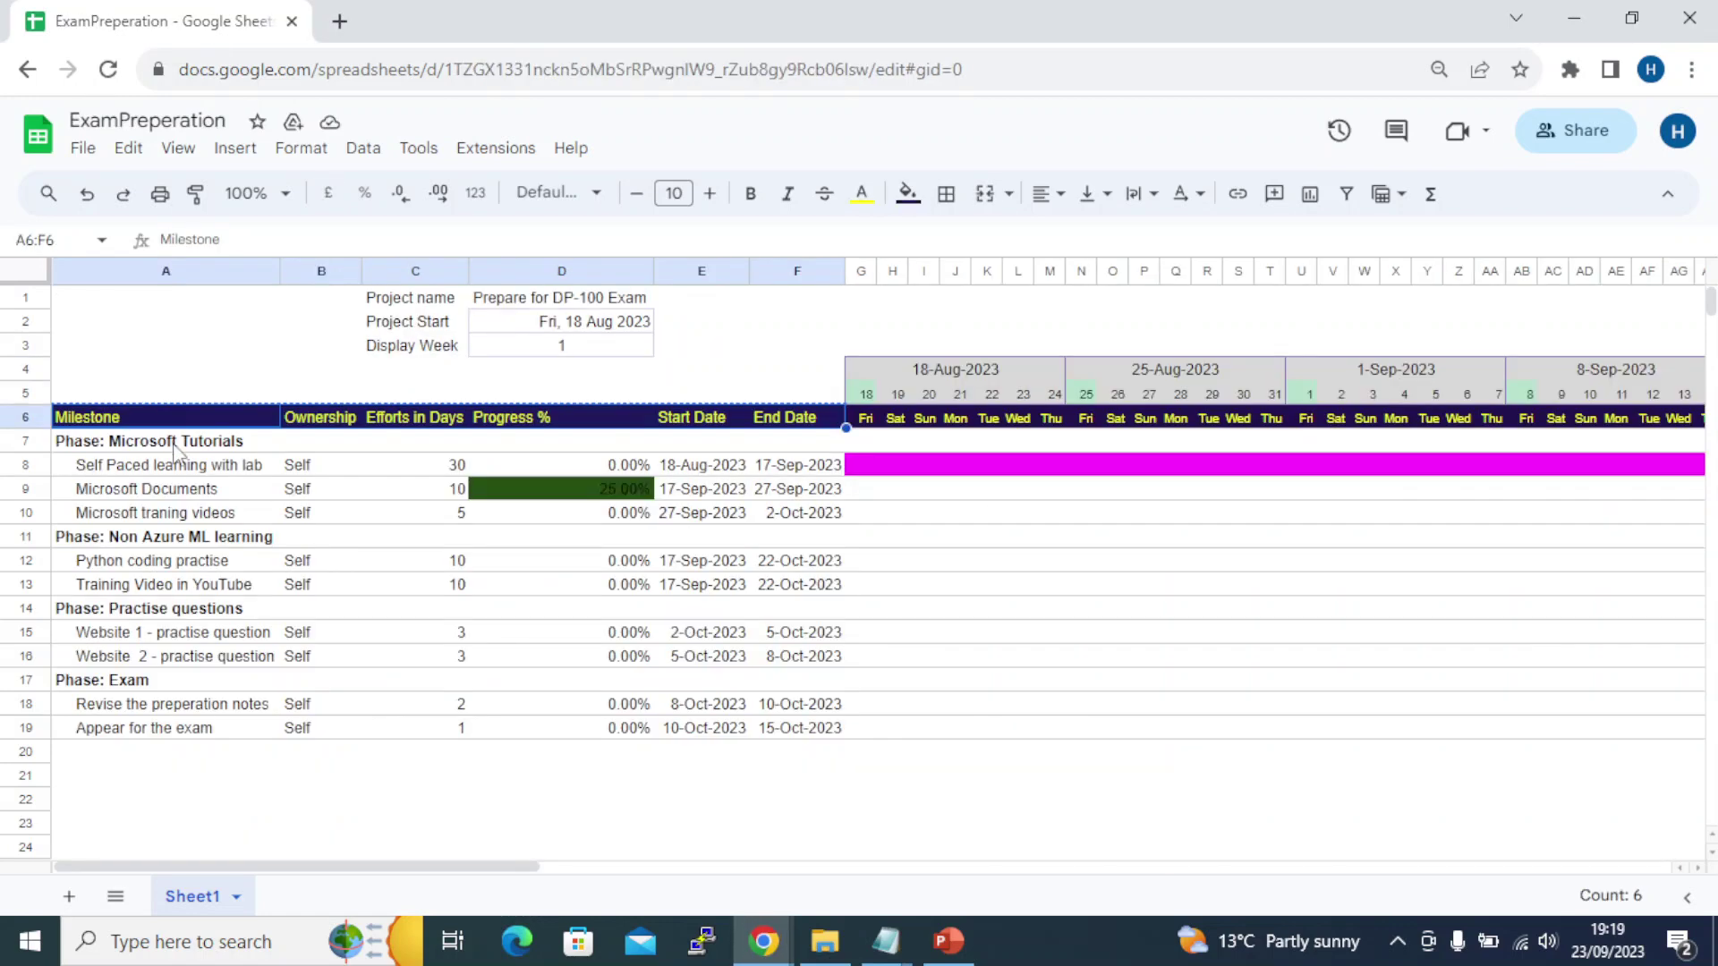
key(alt+Tab)
click(115, 419)
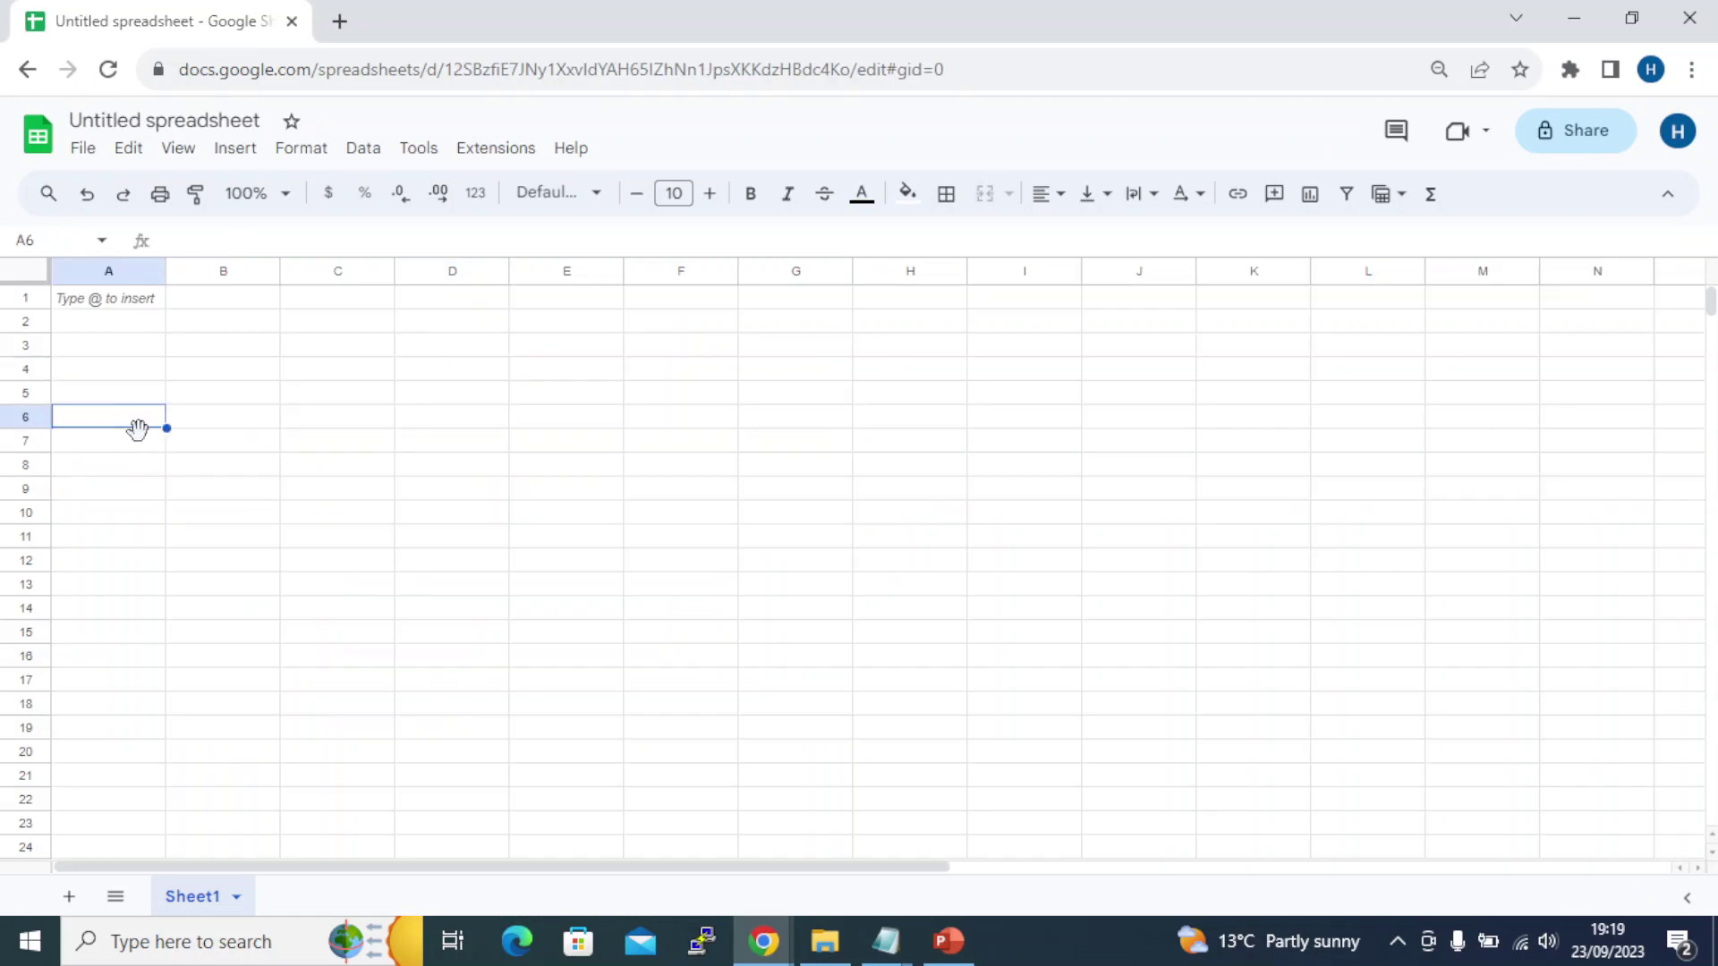
key(ctrl+v)
Copy the milestone rows A7:E19 from ExamPreperation and paste them at A7 of the untitled spreadsheet
key(alt+Tab)
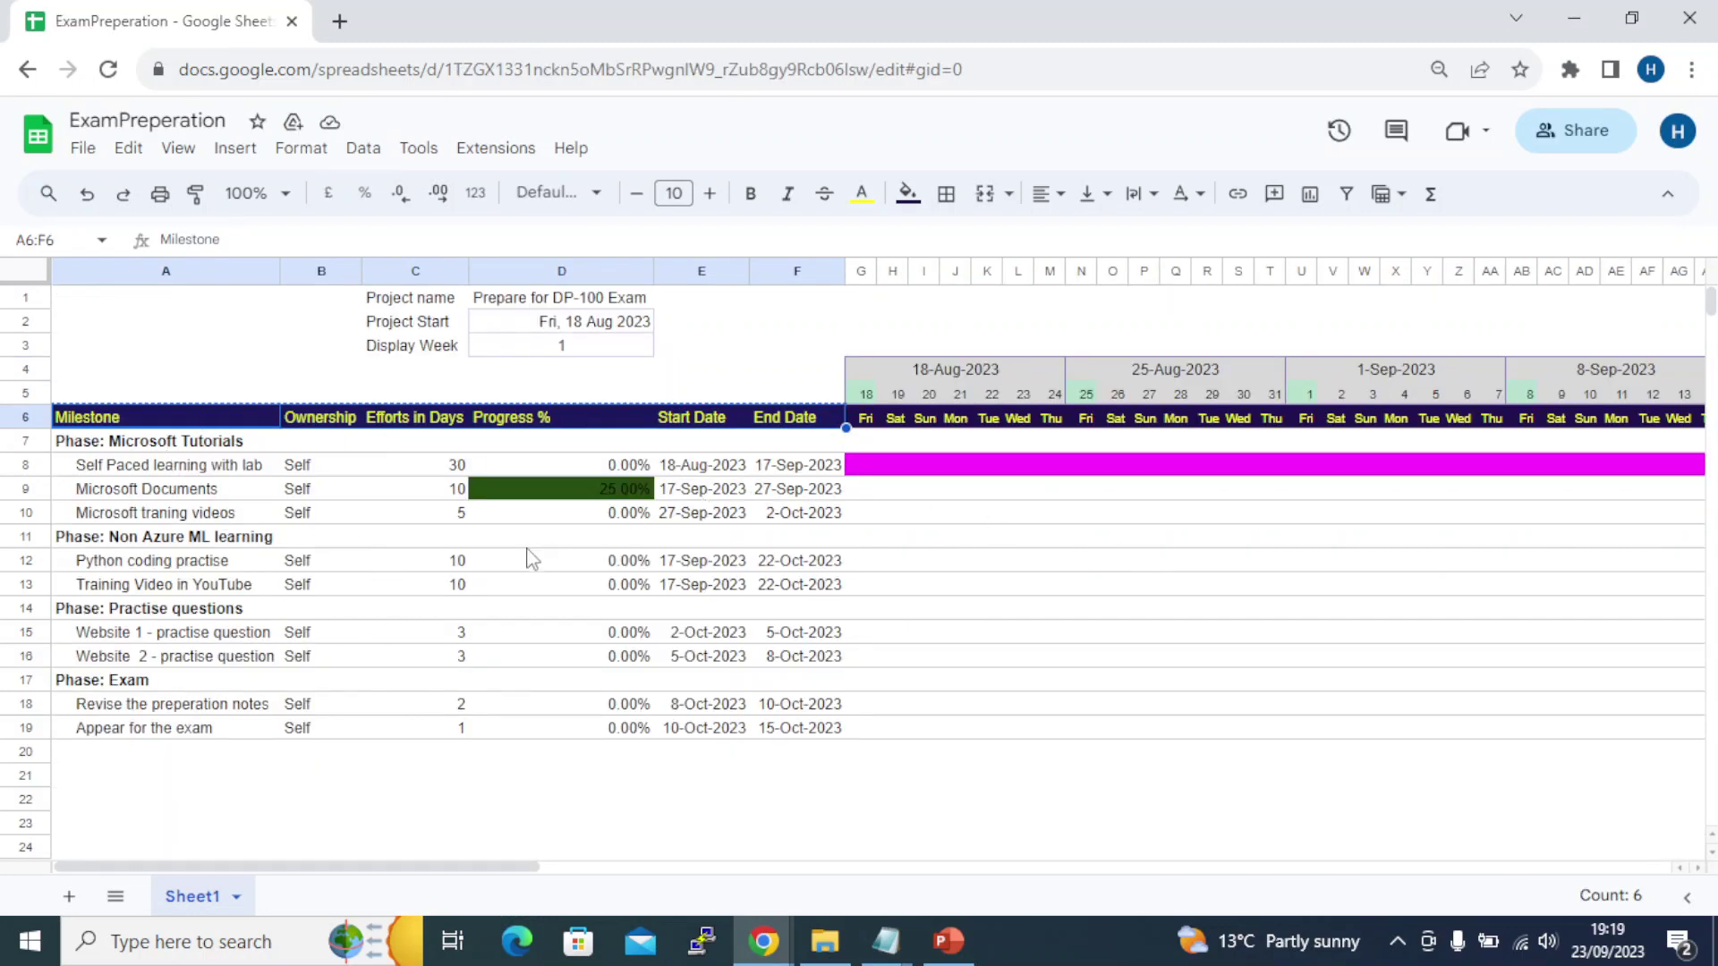
drag(205, 443, 678, 738)
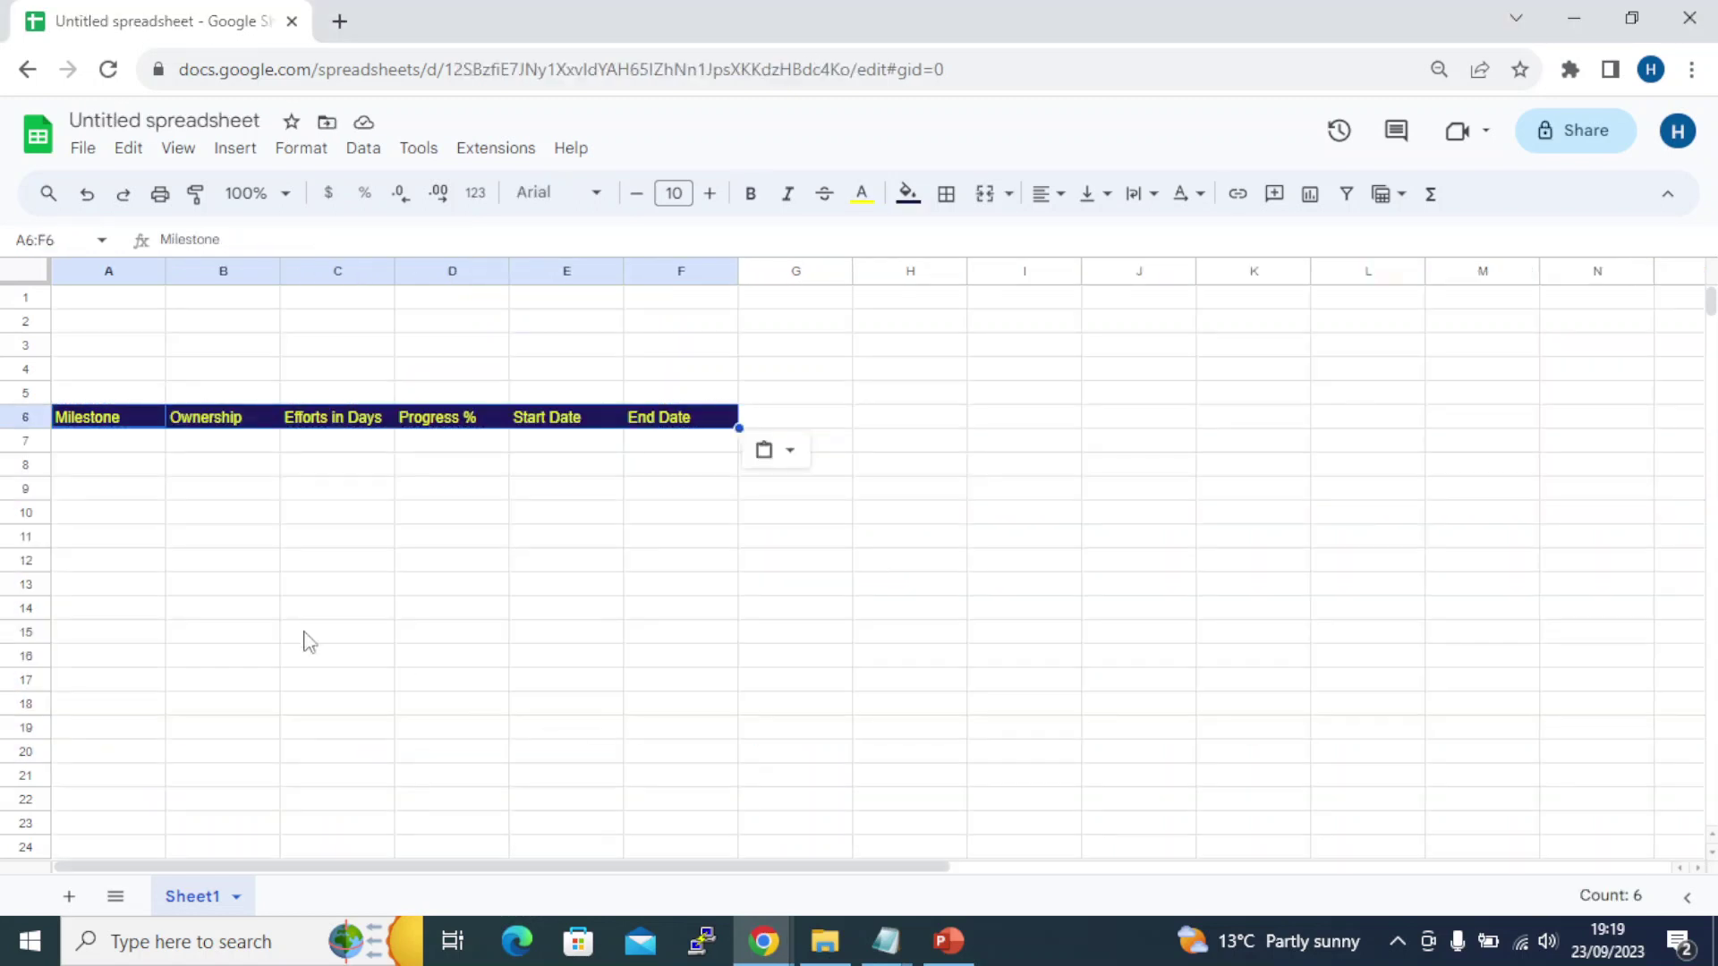
click(153, 450)
key(ctrl+v)
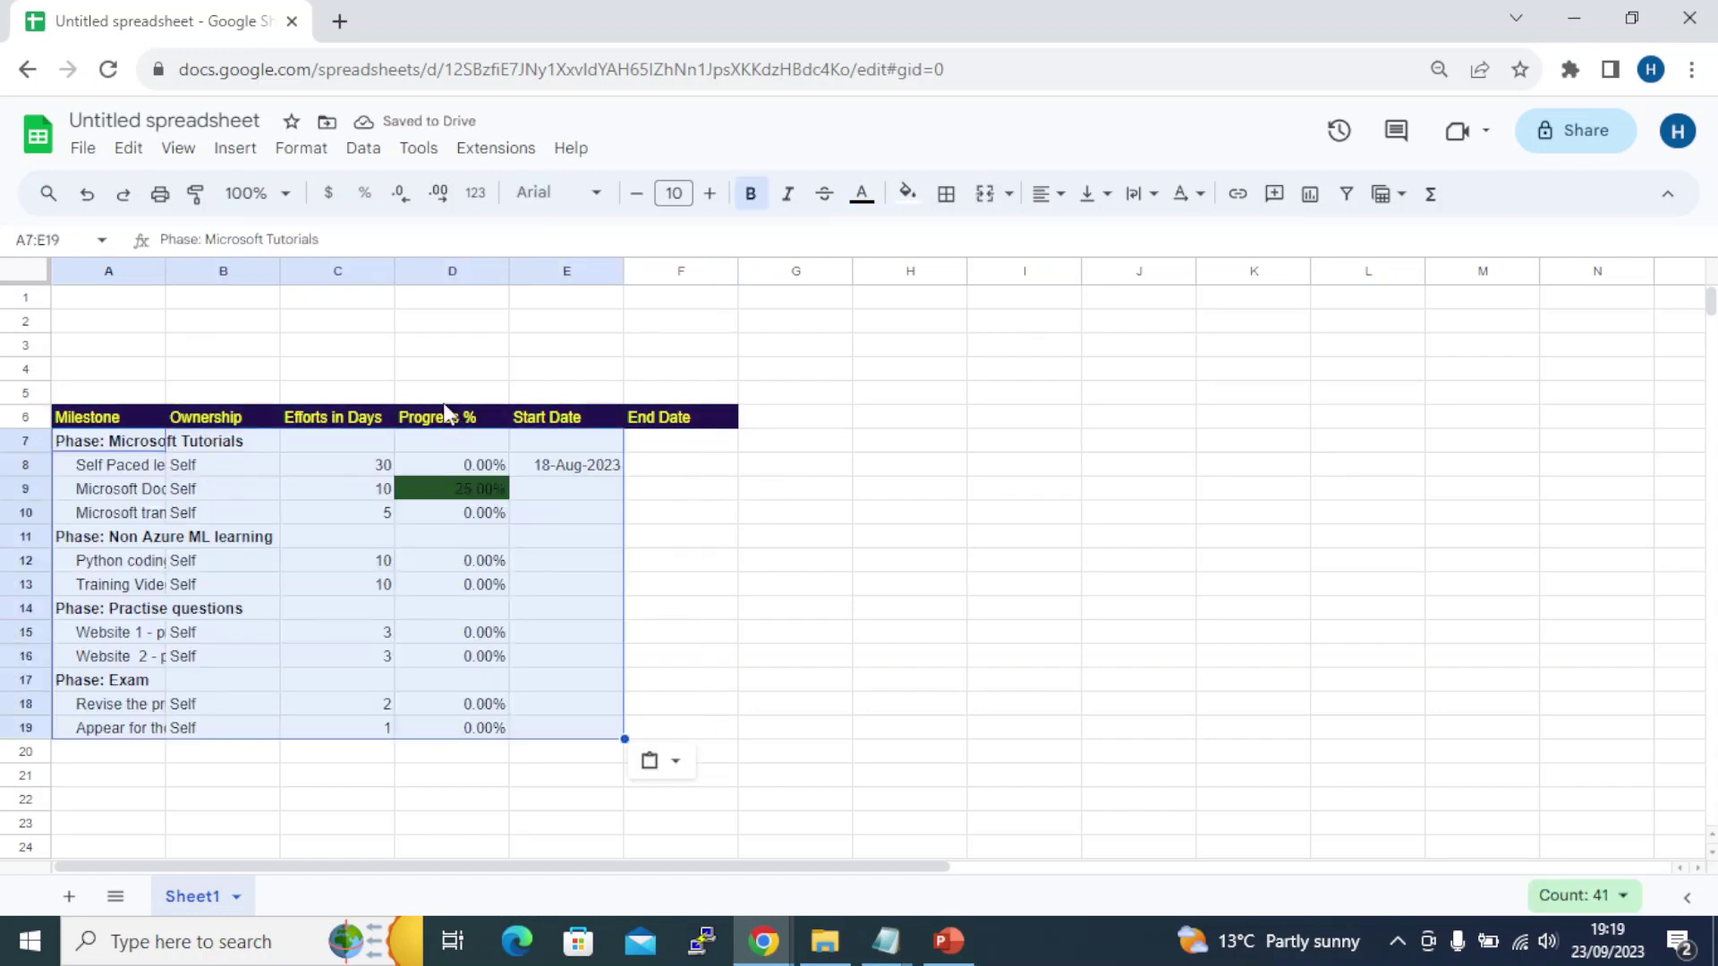
Remove the indentation and bold from the milestone names in A7:A19 and fit column A to its contents
click(109, 323)
drag(146, 443, 146, 743)
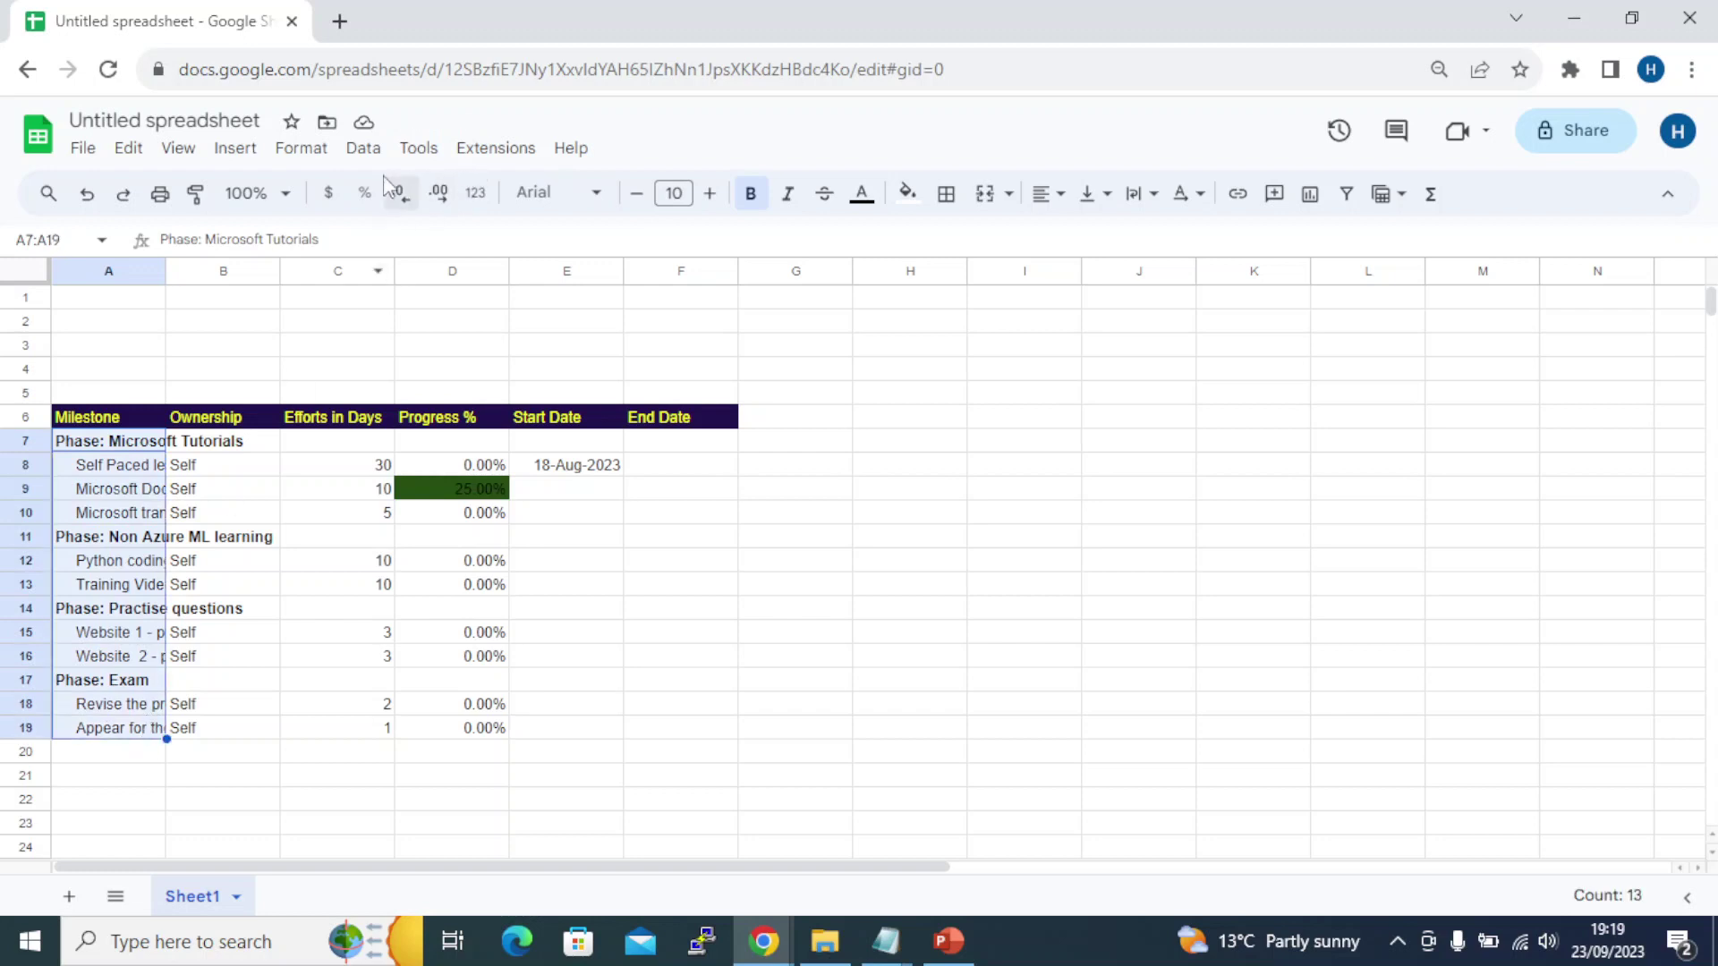
click(162, 445)
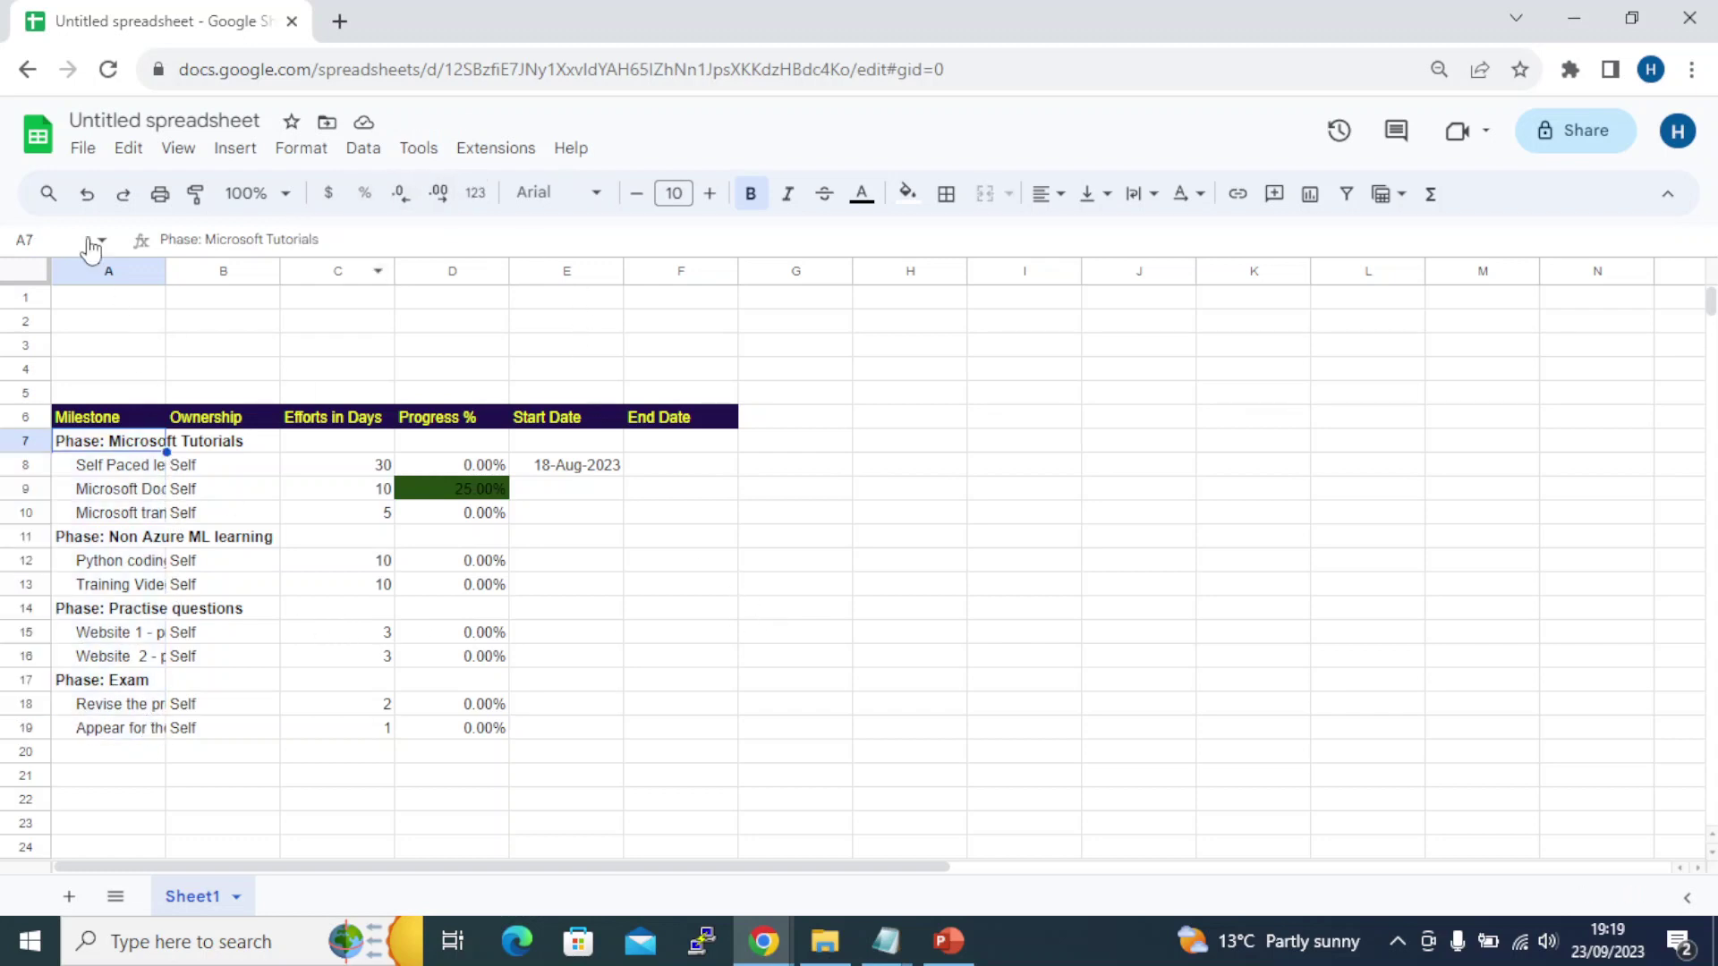
click(195, 193)
drag(140, 468, 139, 732)
click(135, 446)
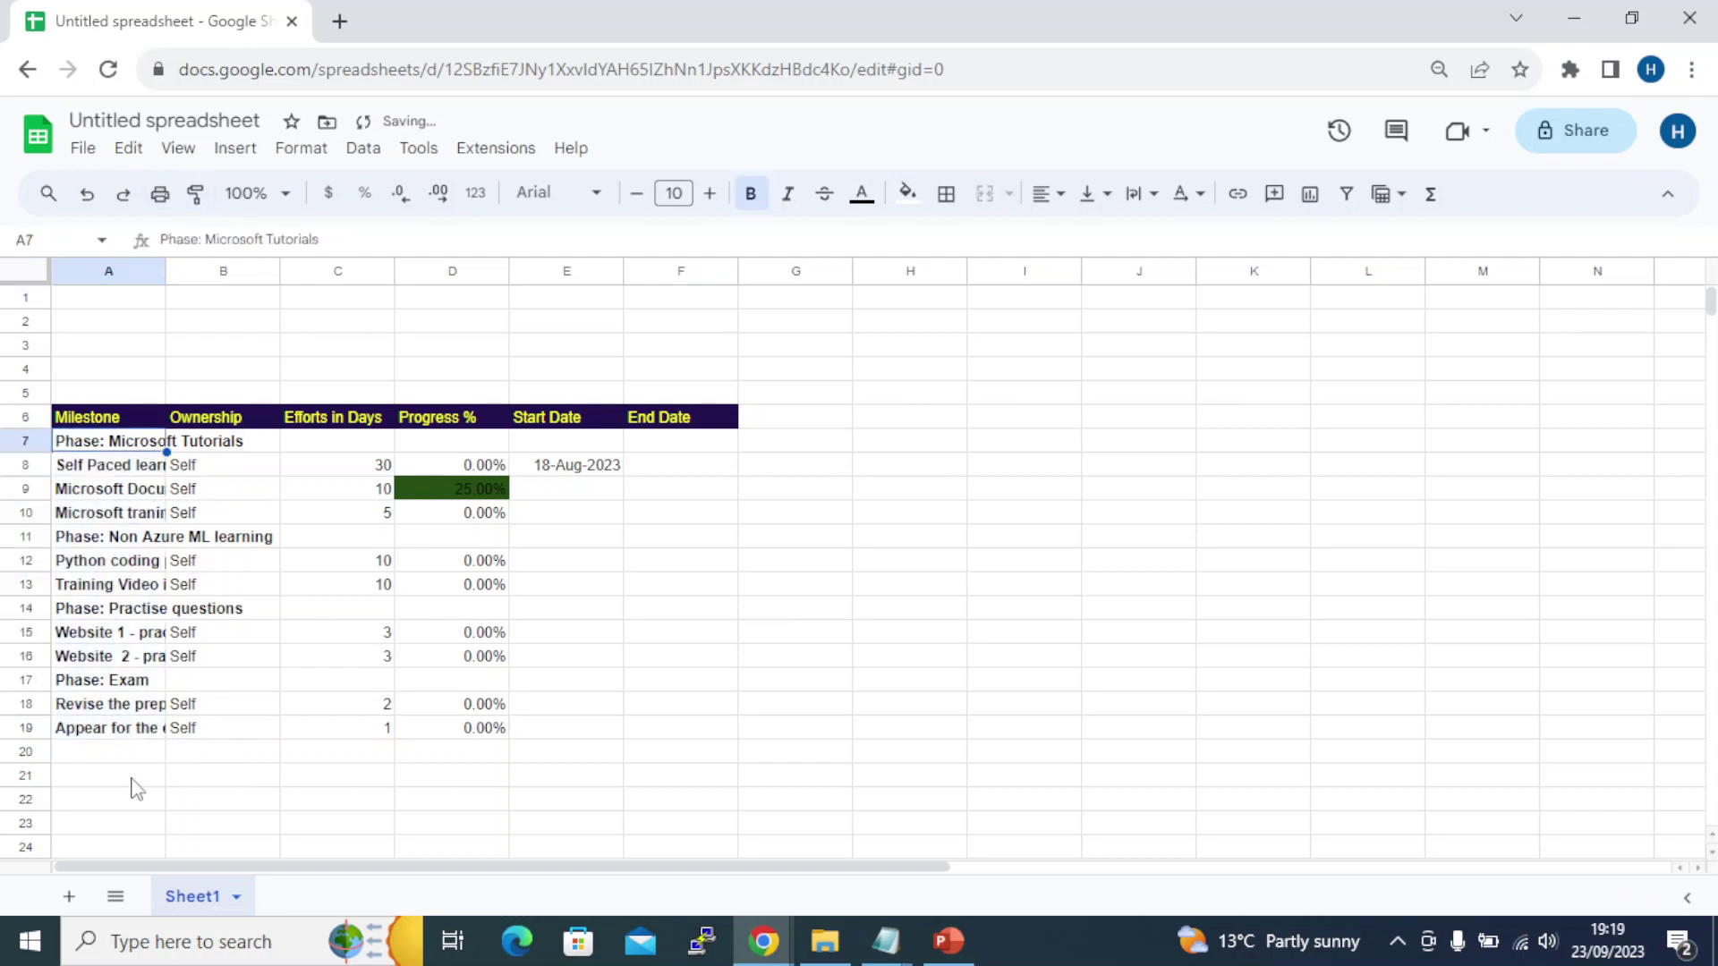
shift+click(128, 737)
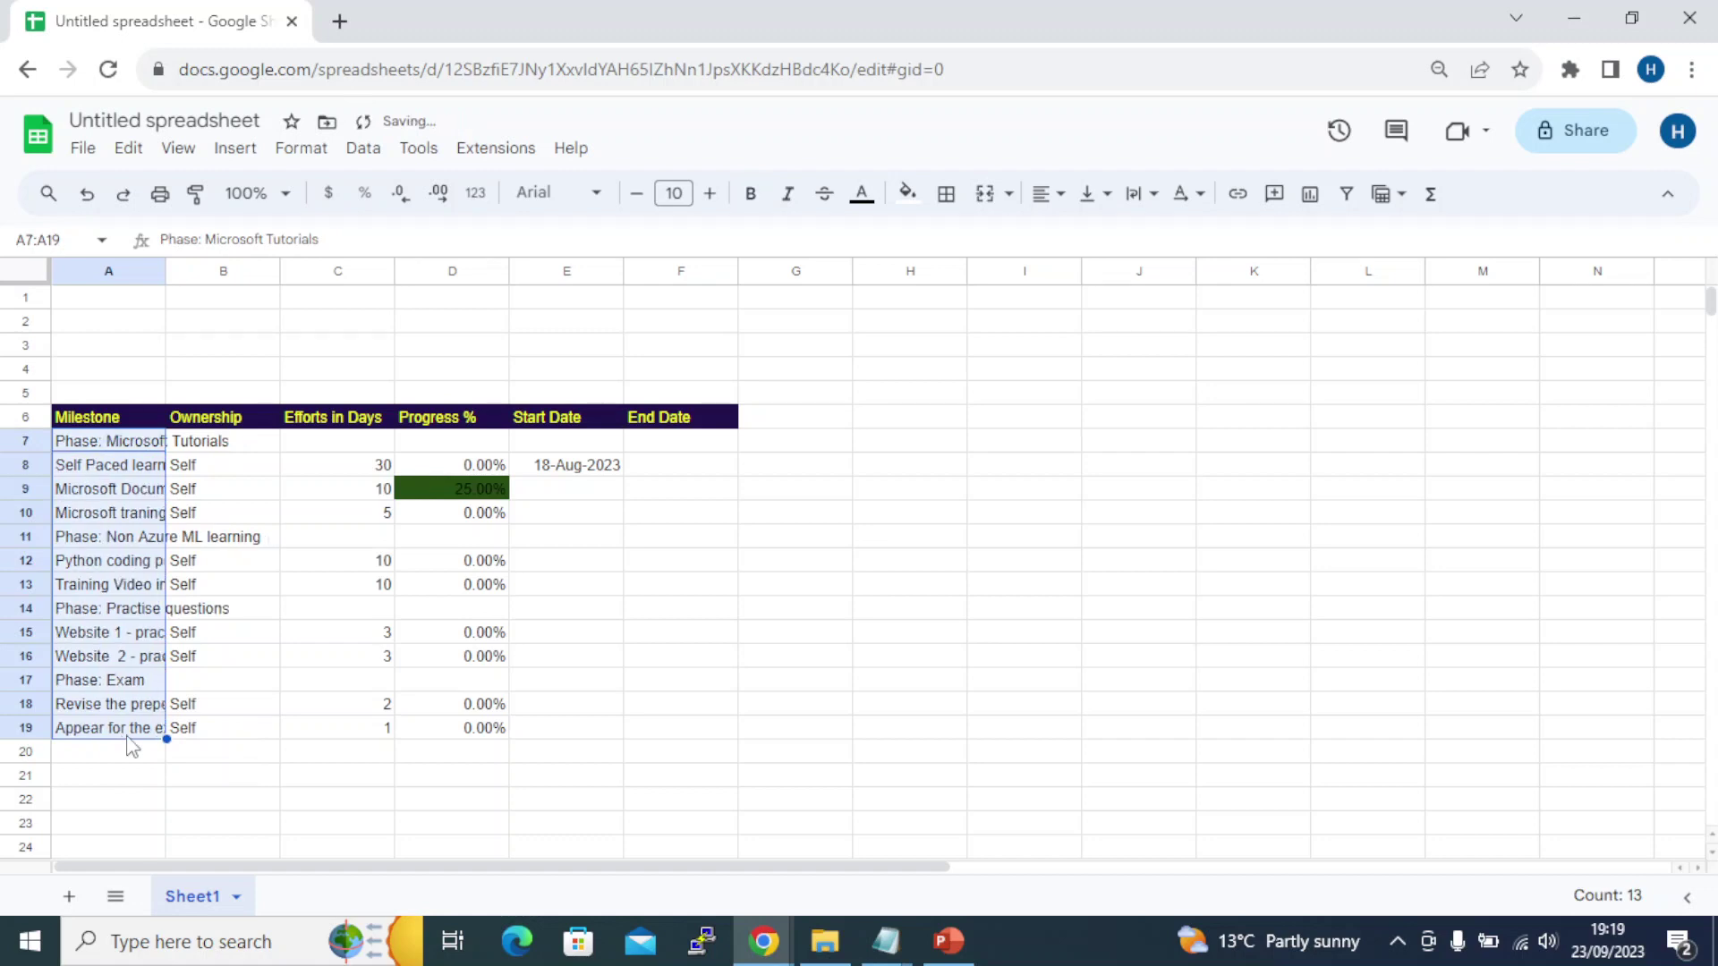
key(ctrl+b)
click(260, 567)
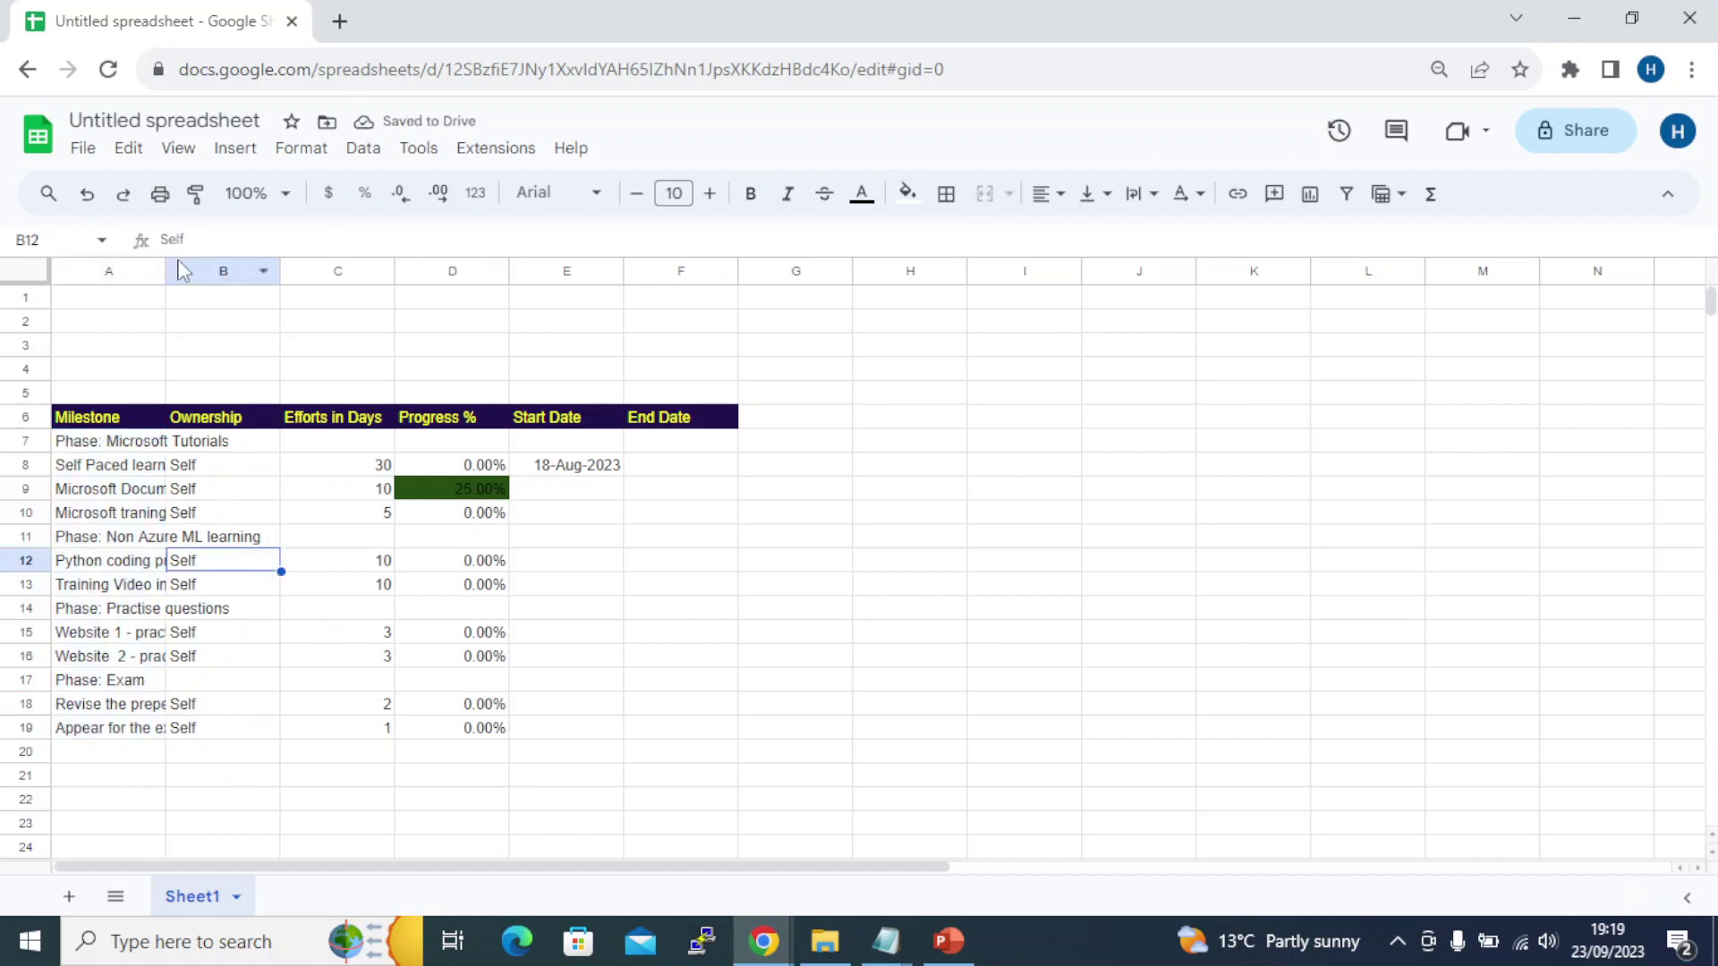
double_click(166, 271)
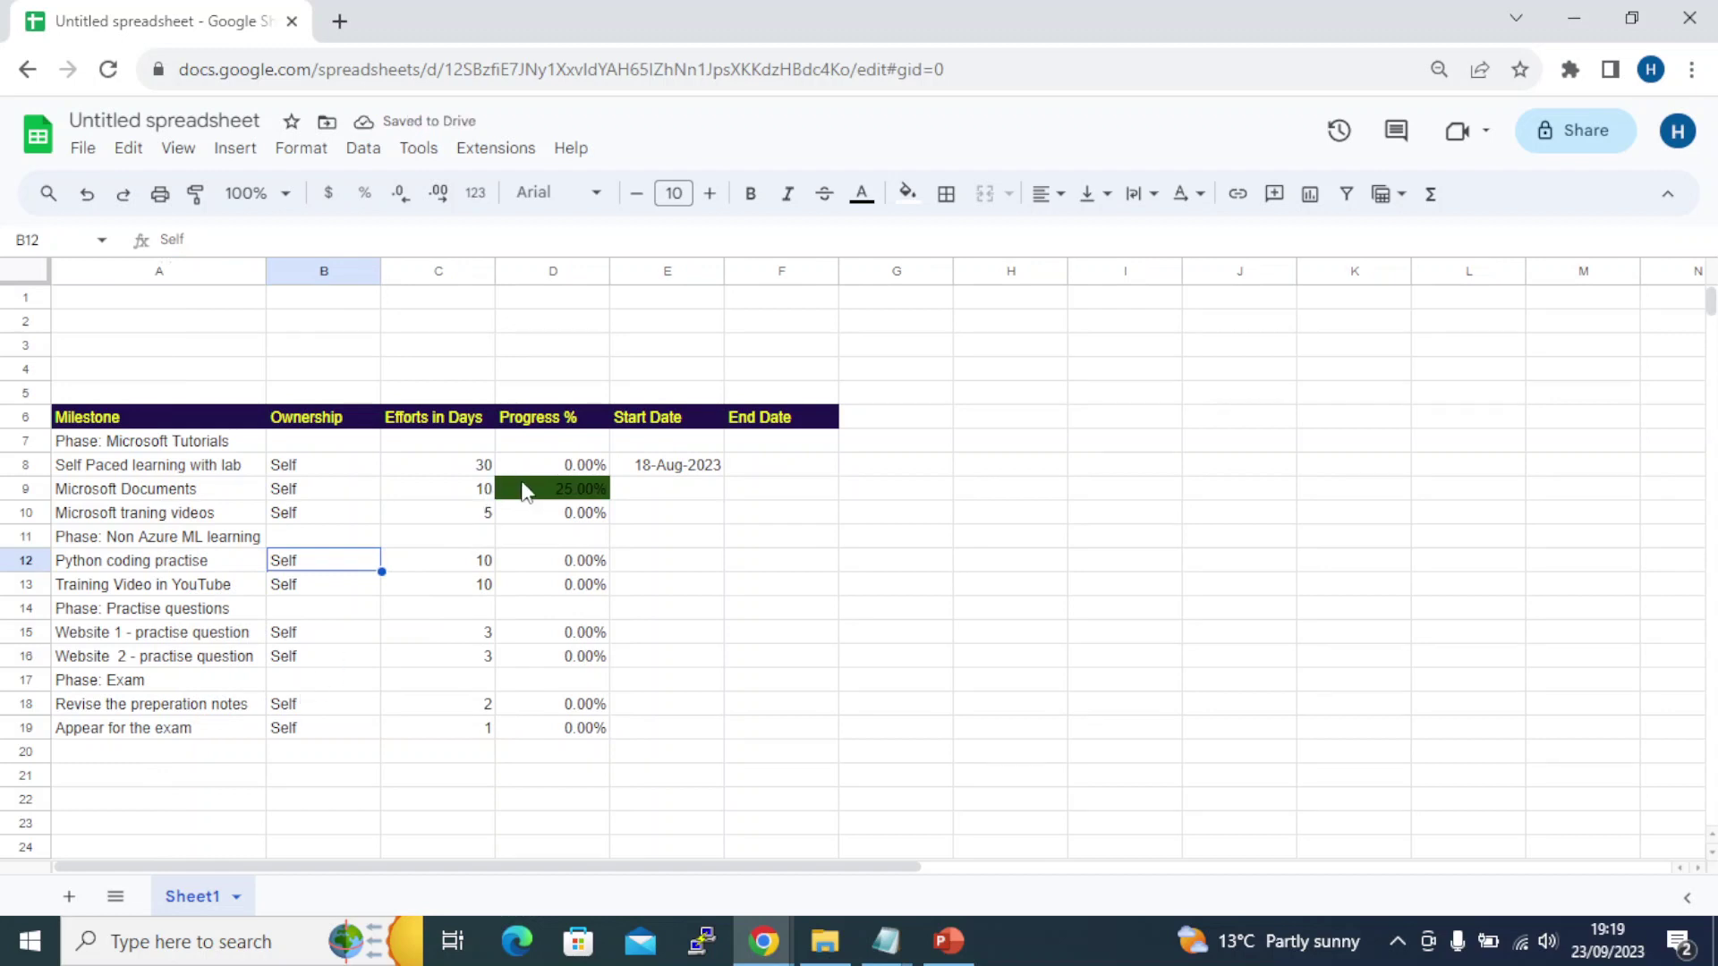
Apply the plain number formatting of C10 to the progress cells D7:D19 with Paint format
click(577, 441)
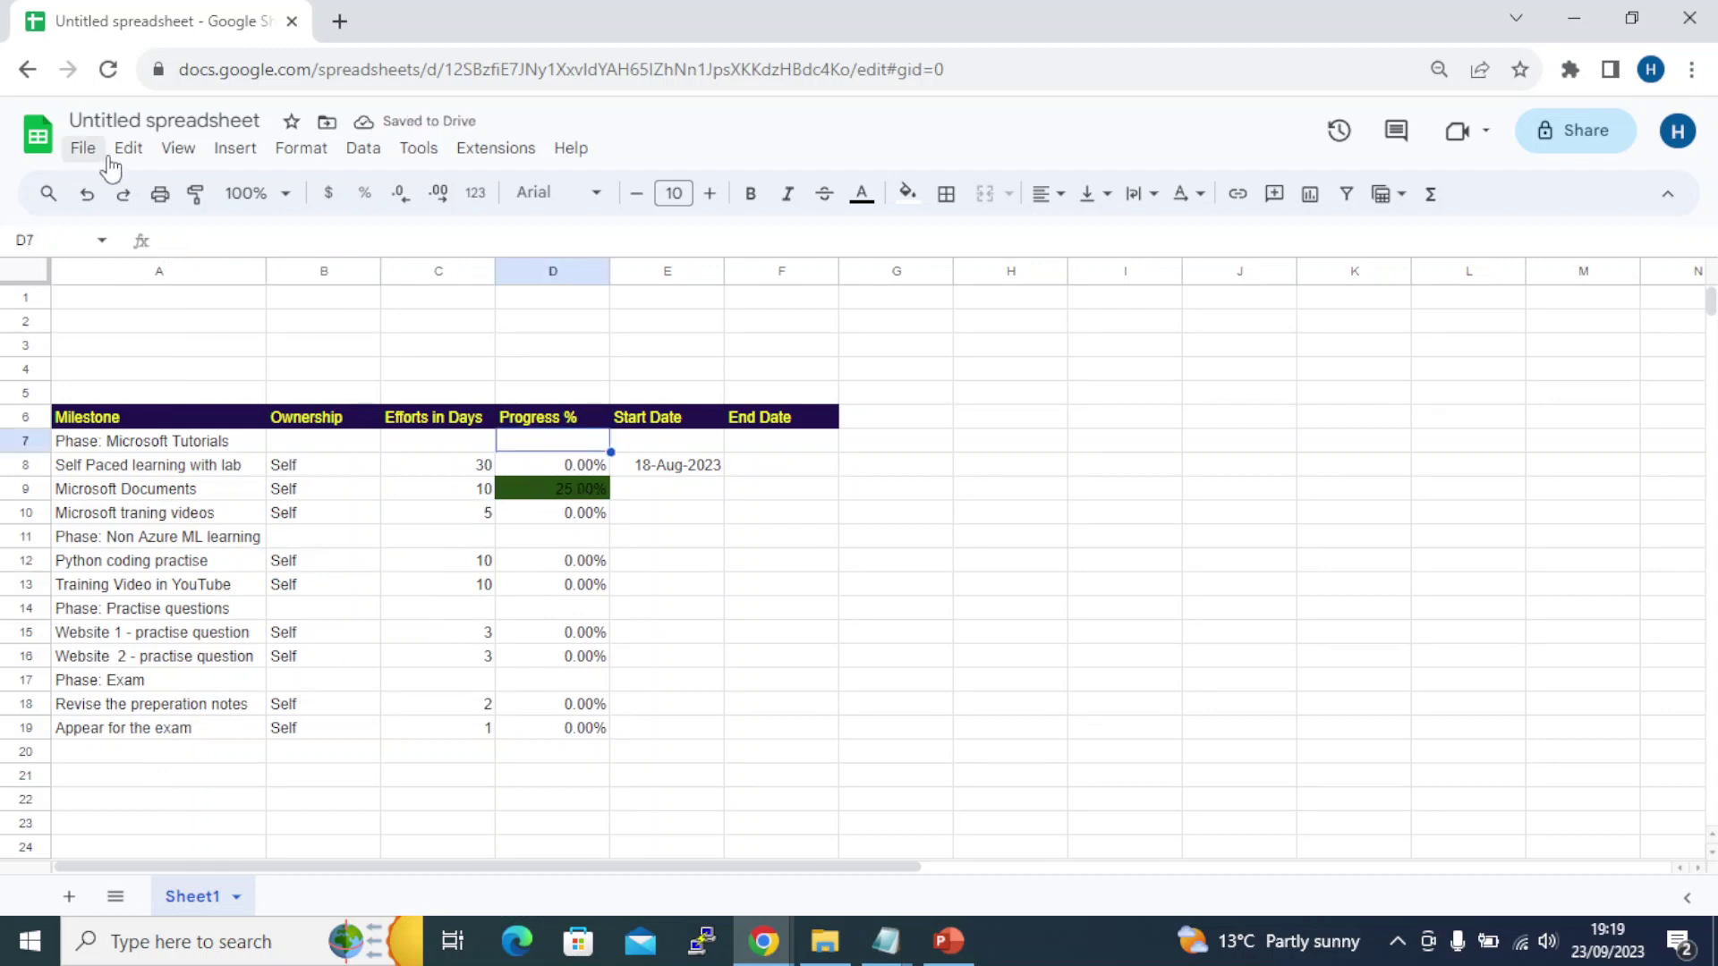
click(458, 513)
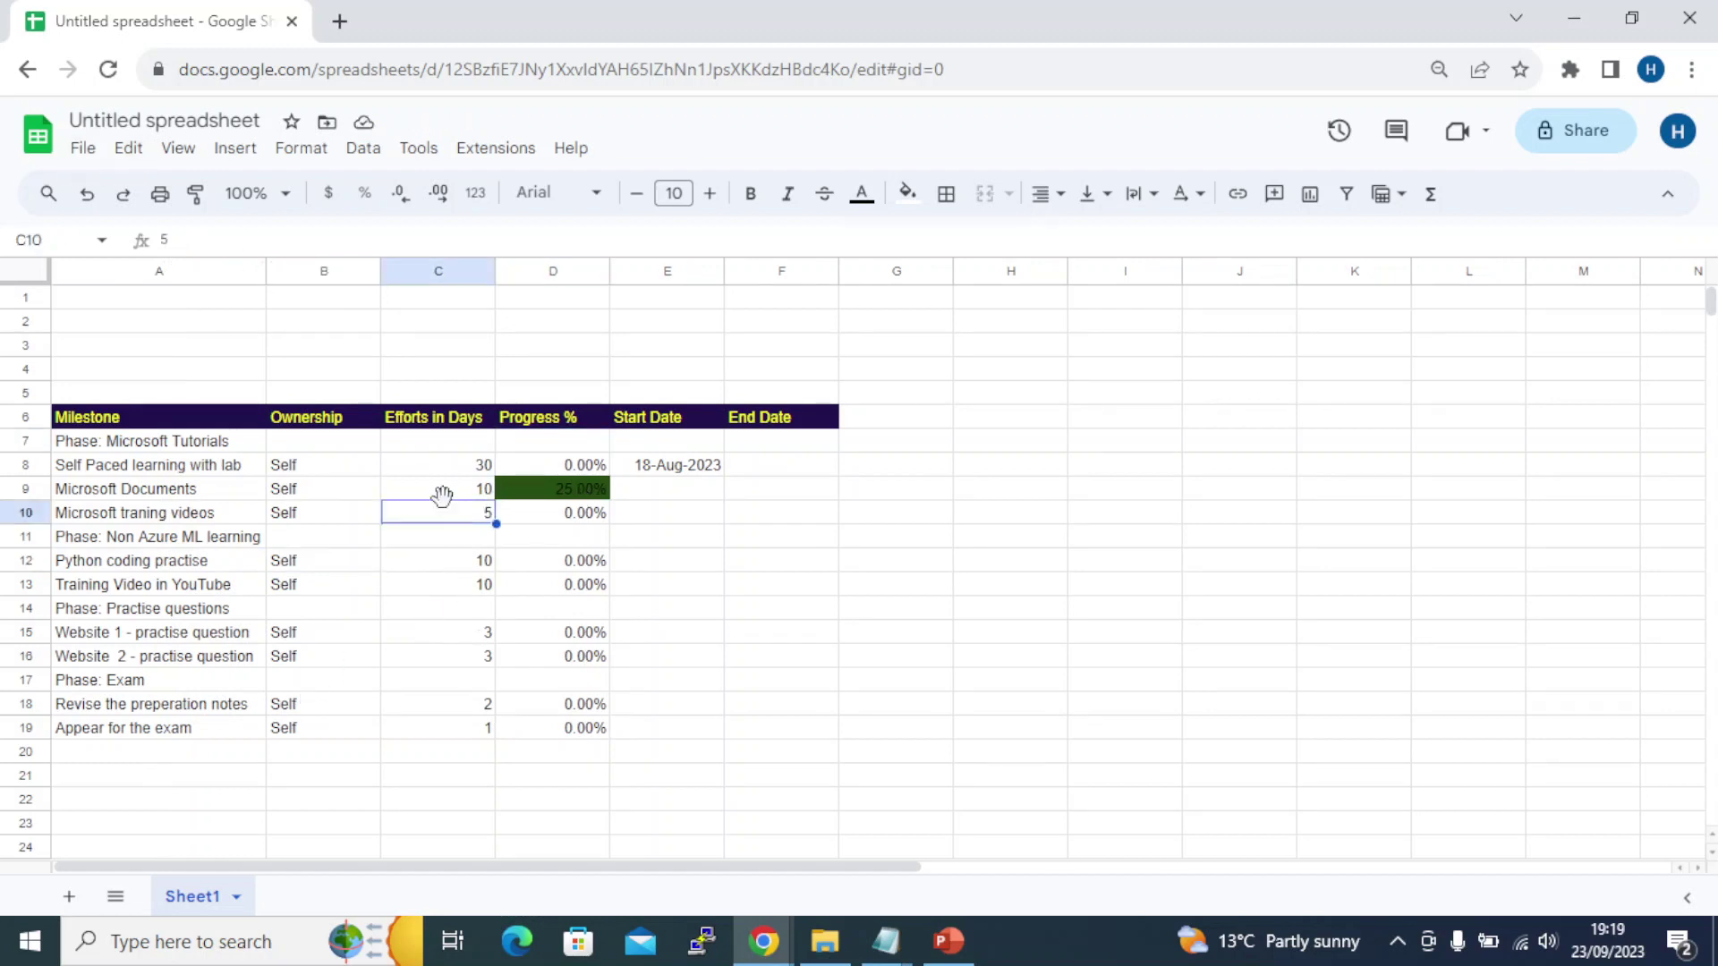
click(195, 194)
mouse_move(573, 445)
mouse_down()
mouse_move(587, 755)
mouse_move(593, 730)
mouse_up()
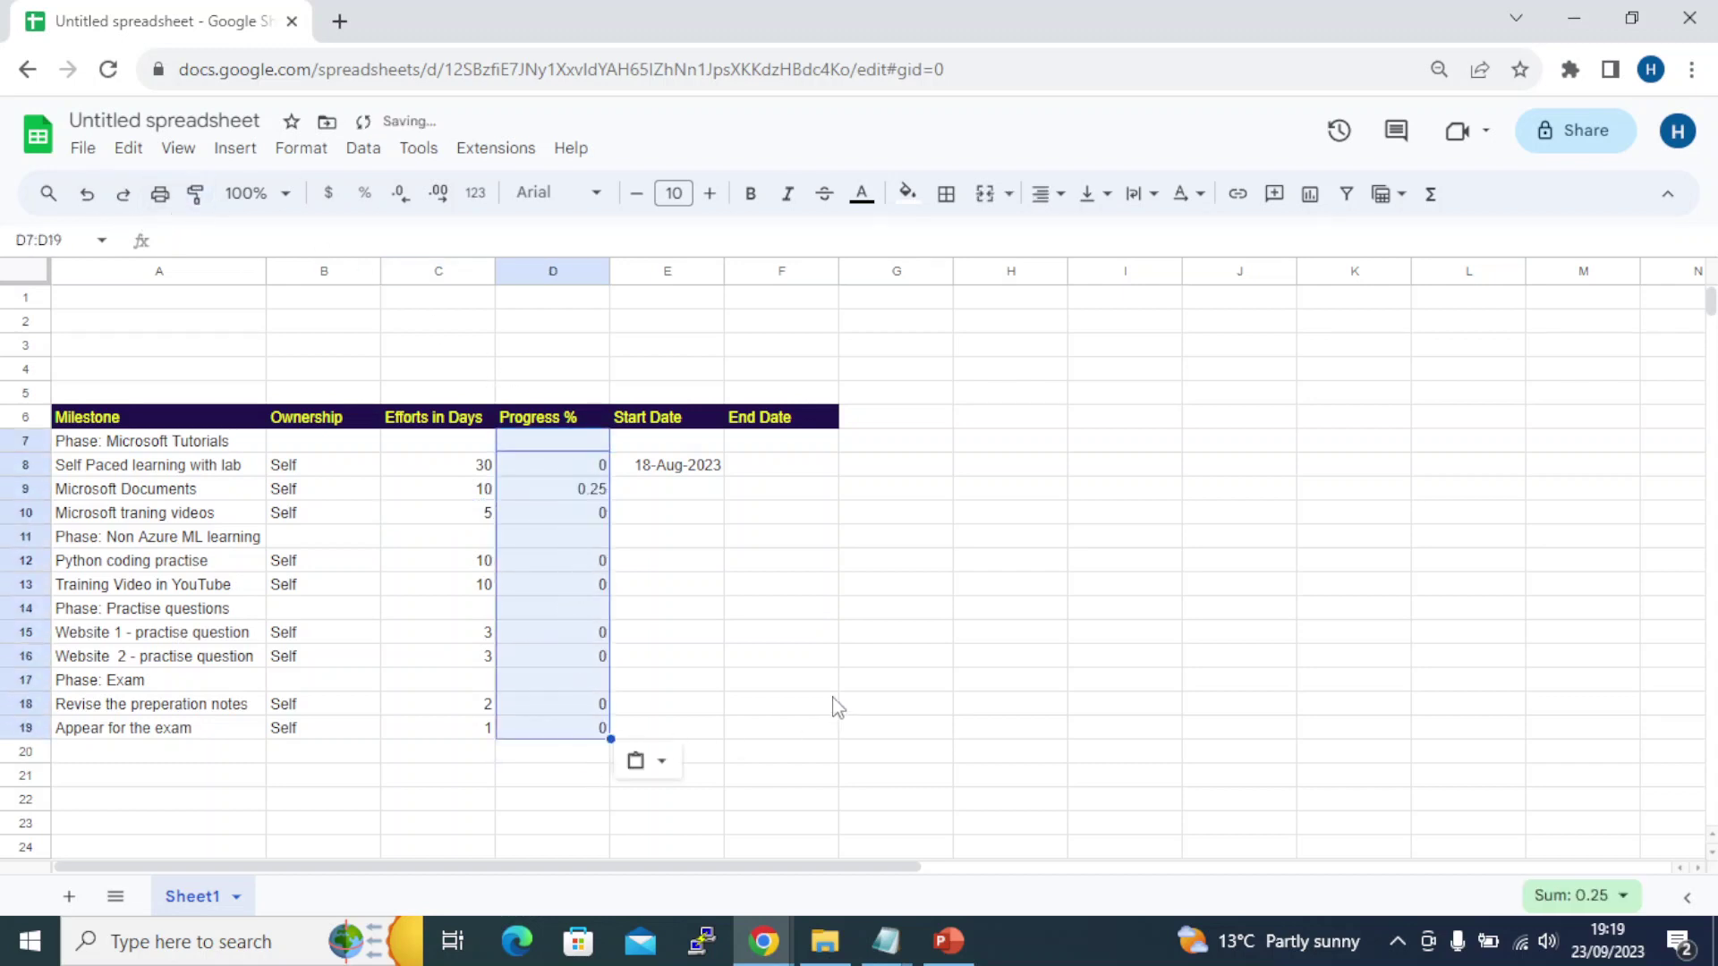
click(837, 707)
drag(595, 466, 604, 739)
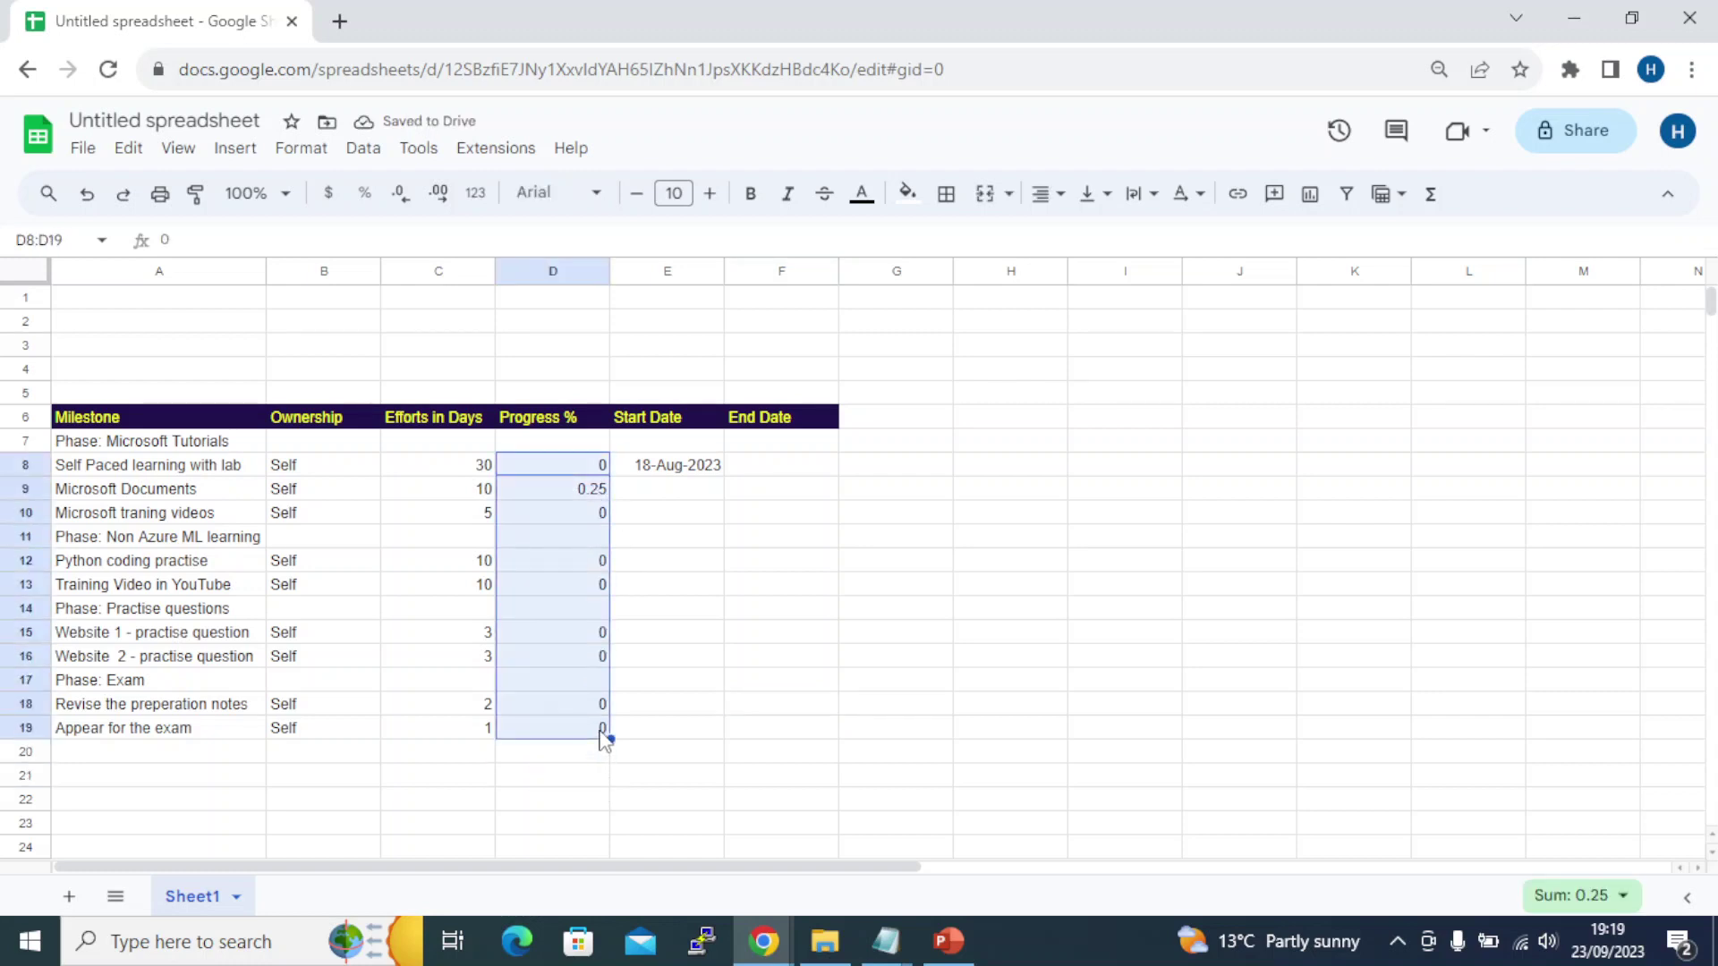
click(729, 586)
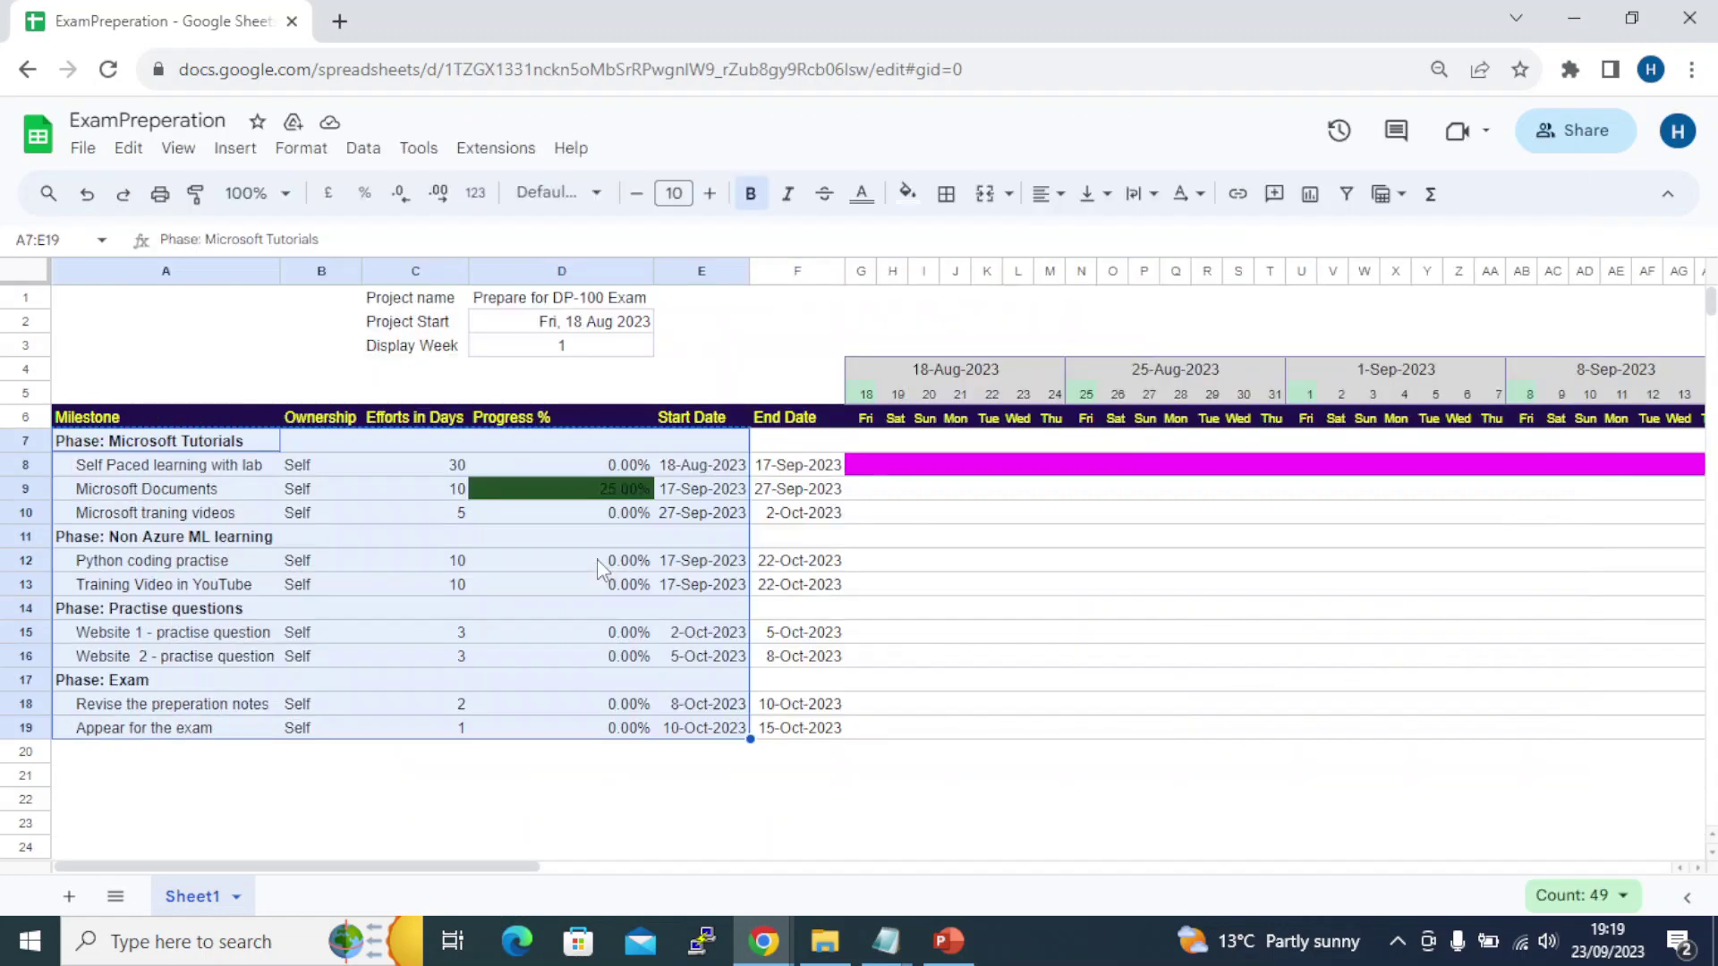
Copy the project details C1:D3 from ExamPreperation and paste them at C1 of the untitled spreadsheet
key(ctrl+c)
drag(427, 302, 586, 358)
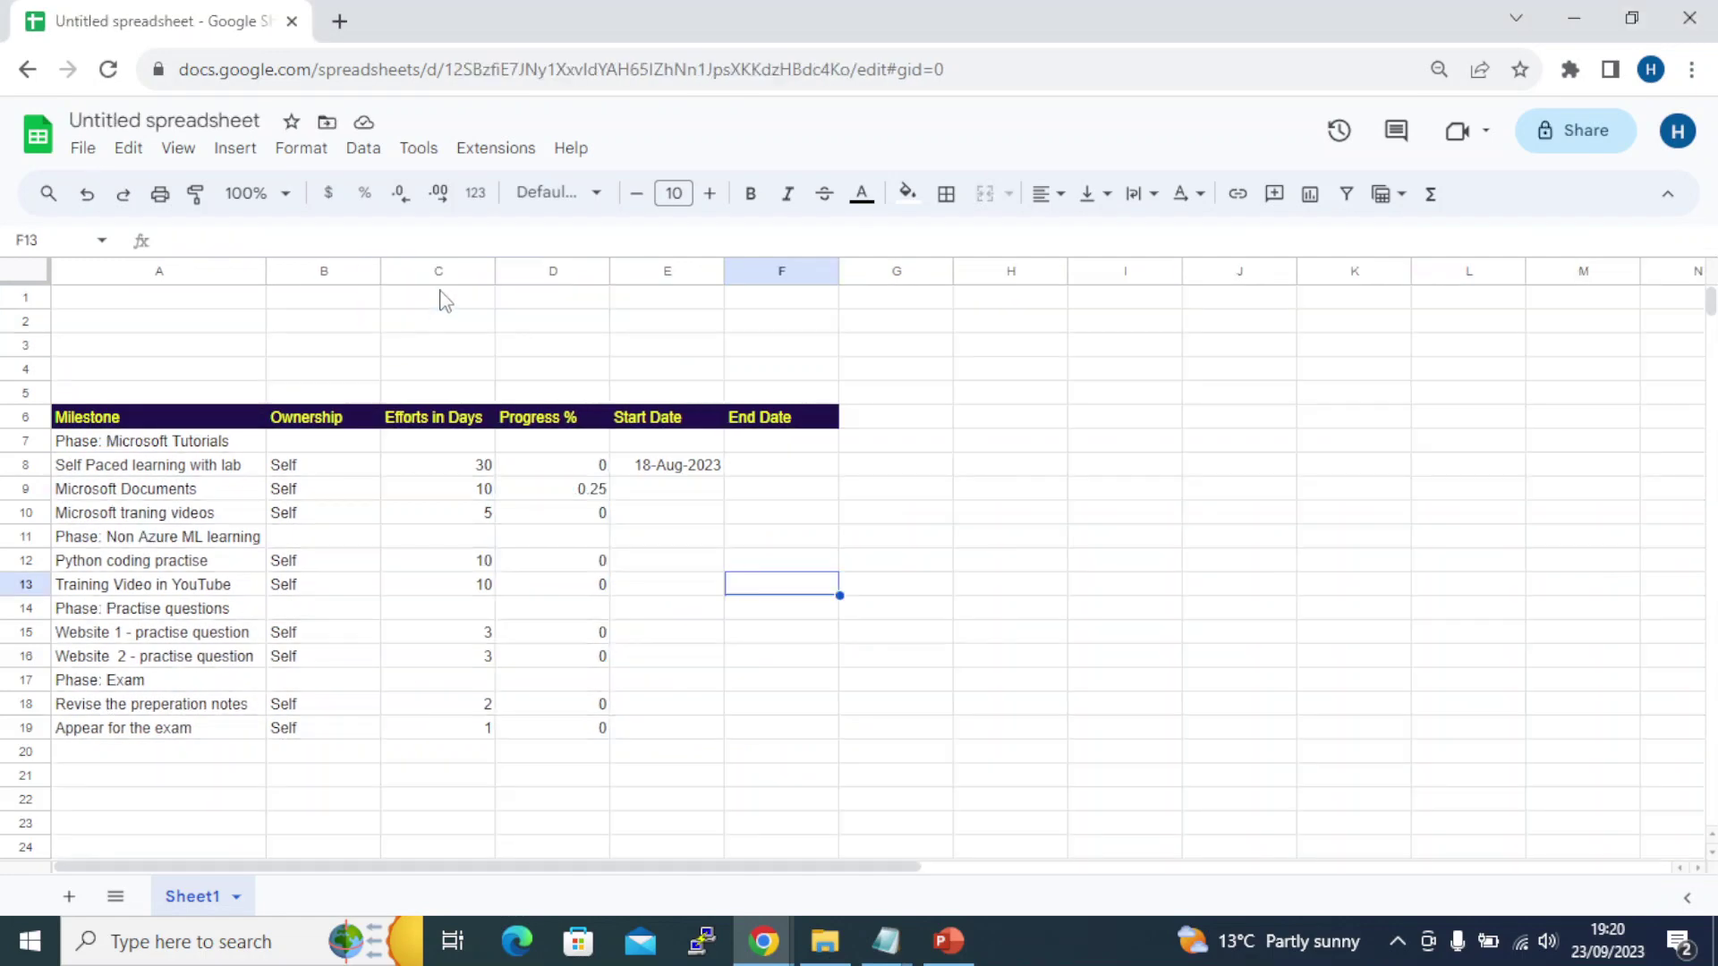
click(445, 301)
key(ctrl+v)
click(756, 347)
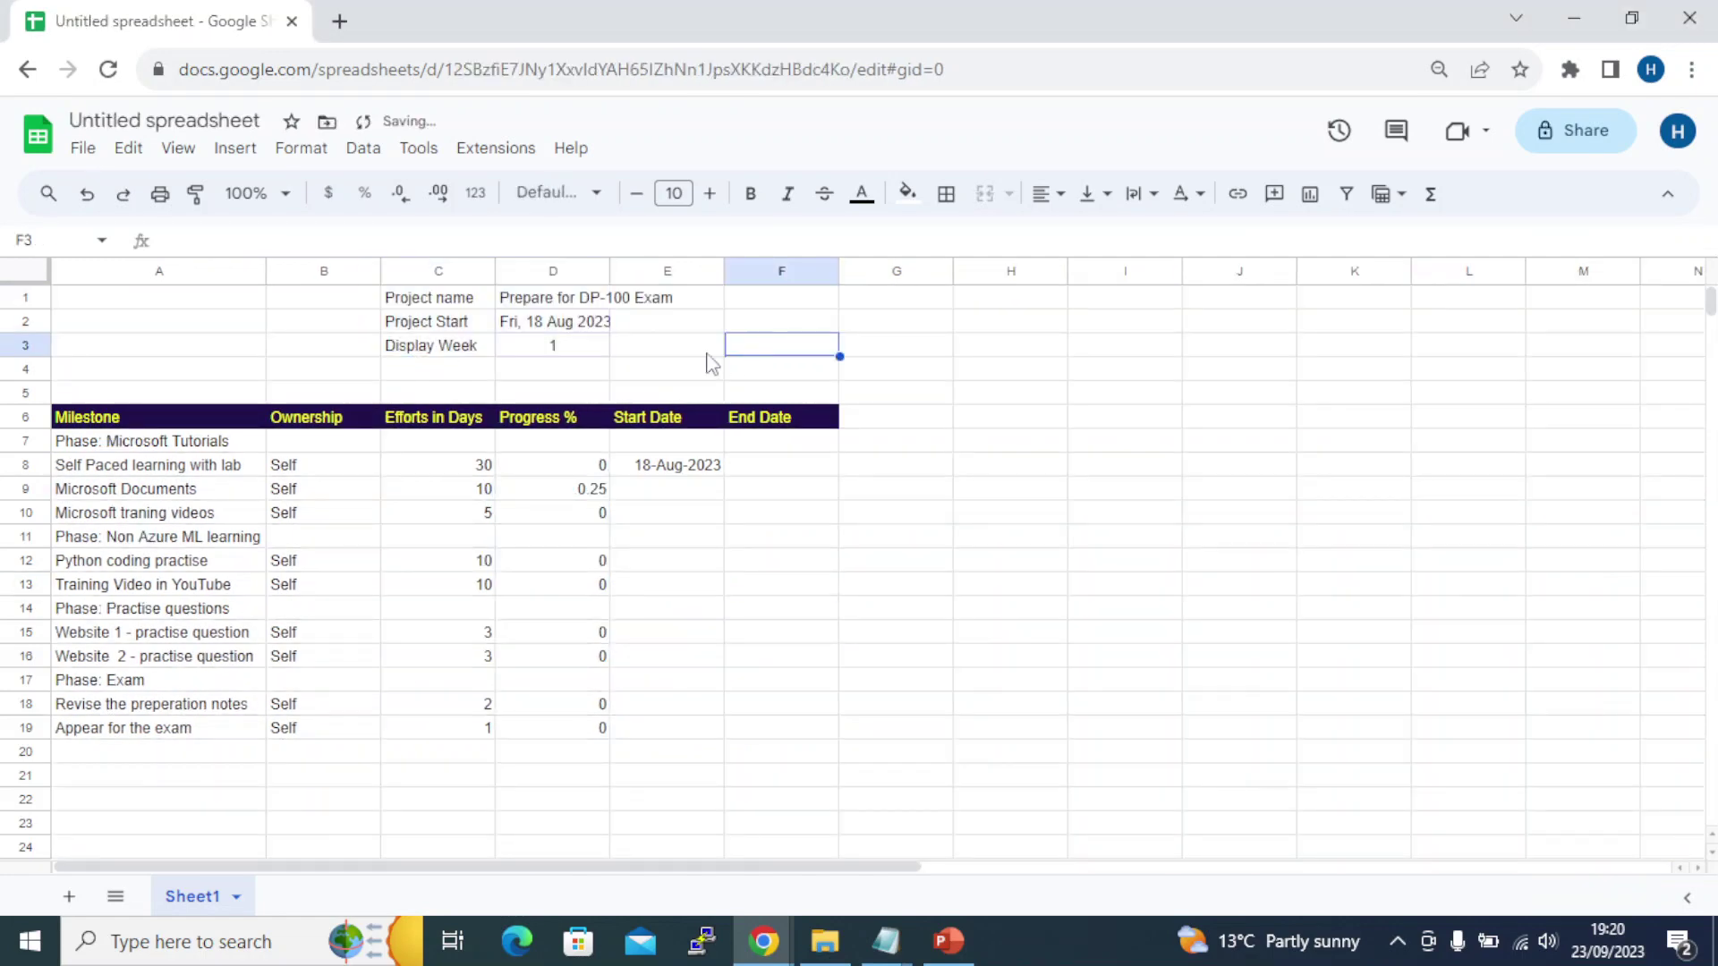
Fit the widths of all columns in the untitled spreadsheet to their contents
click(42, 280)
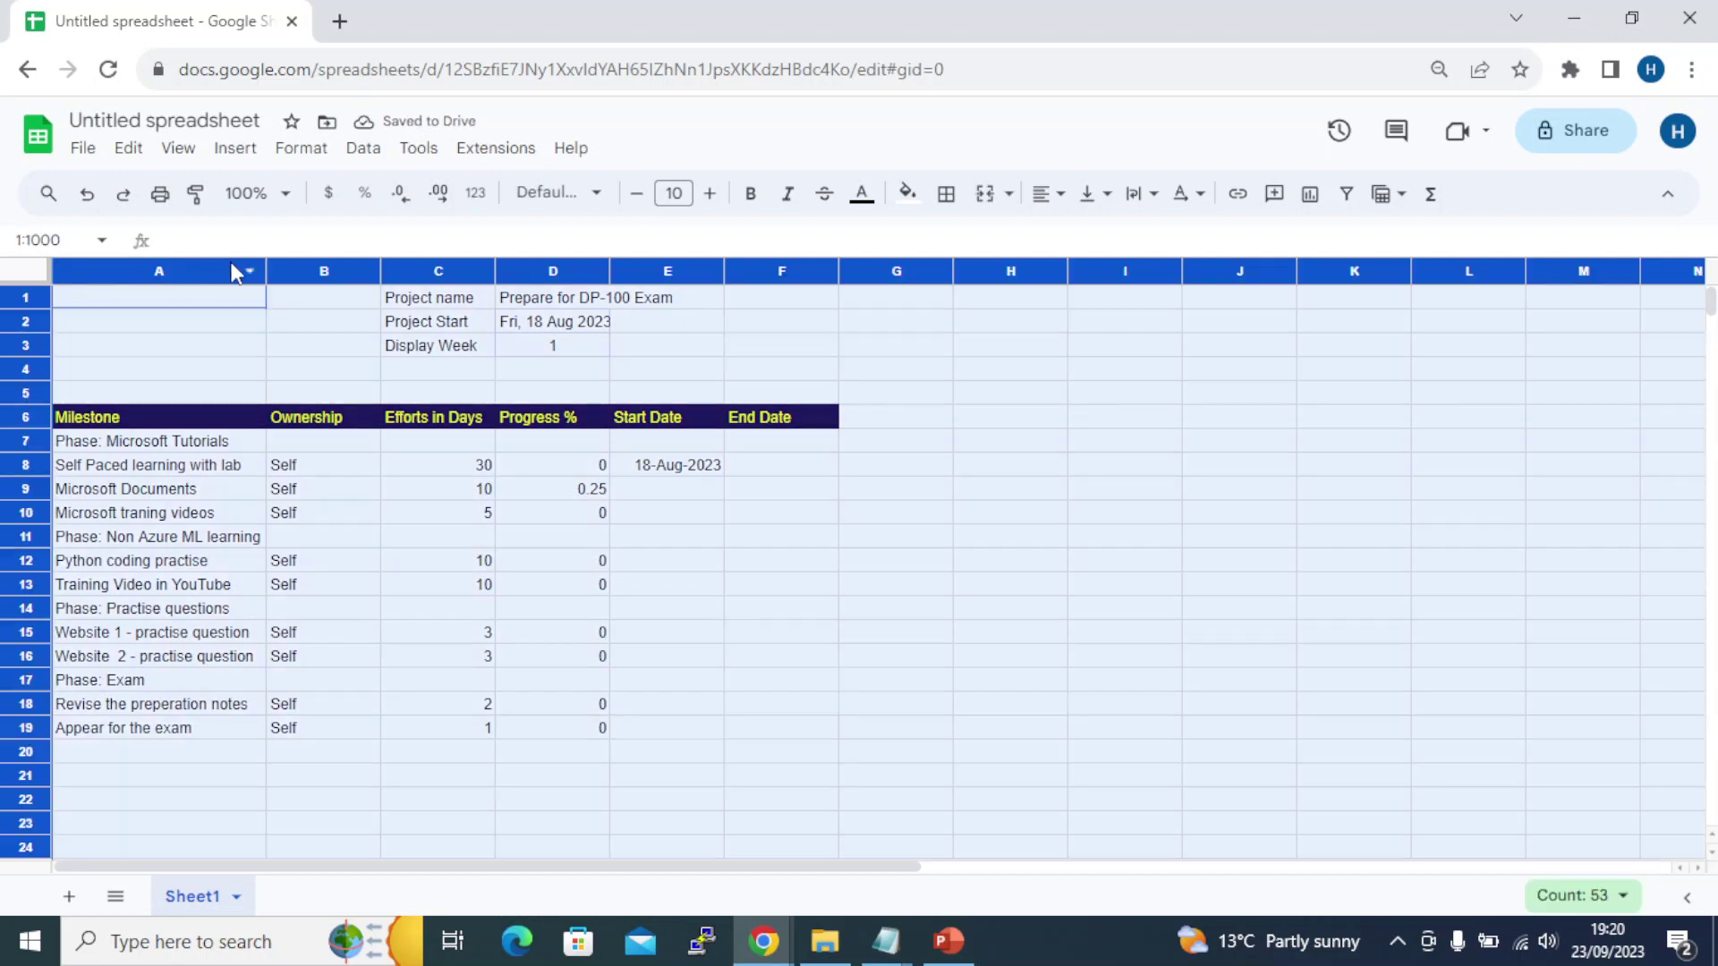
double_click(268, 272)
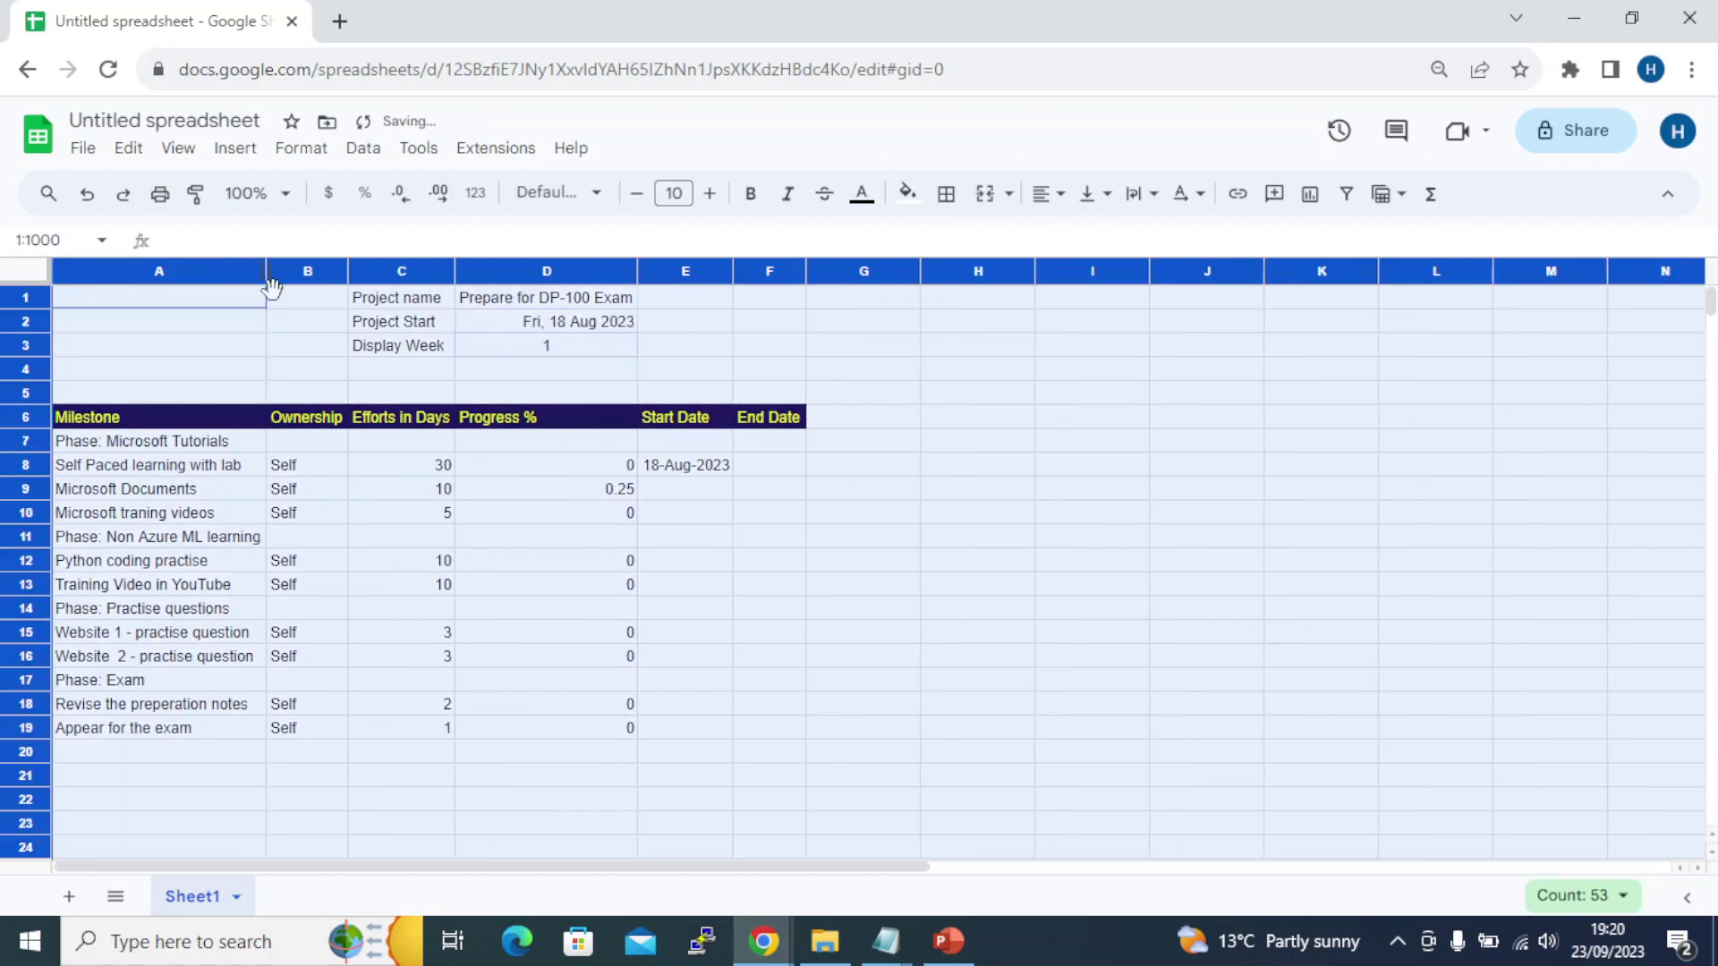
click(784, 544)
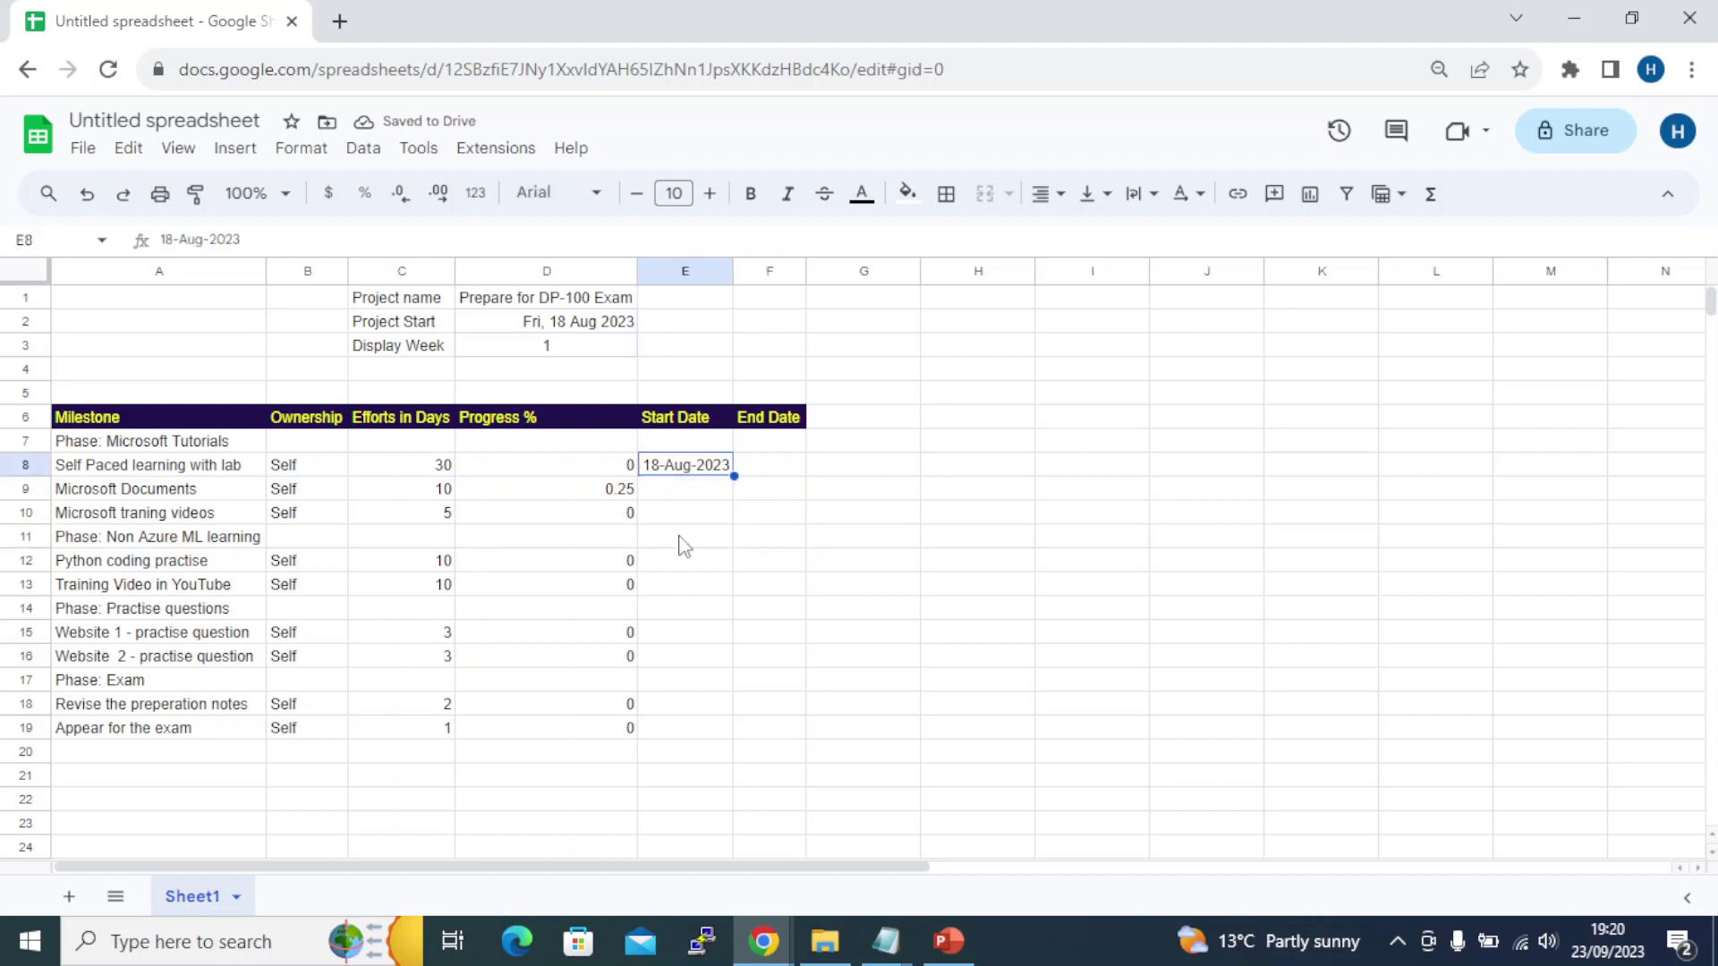
Replace the start date of Self Paced learning with lab (E8) with a formula referencing the Project Start date in D2
click(658, 470)
drag(700, 499, 688, 742)
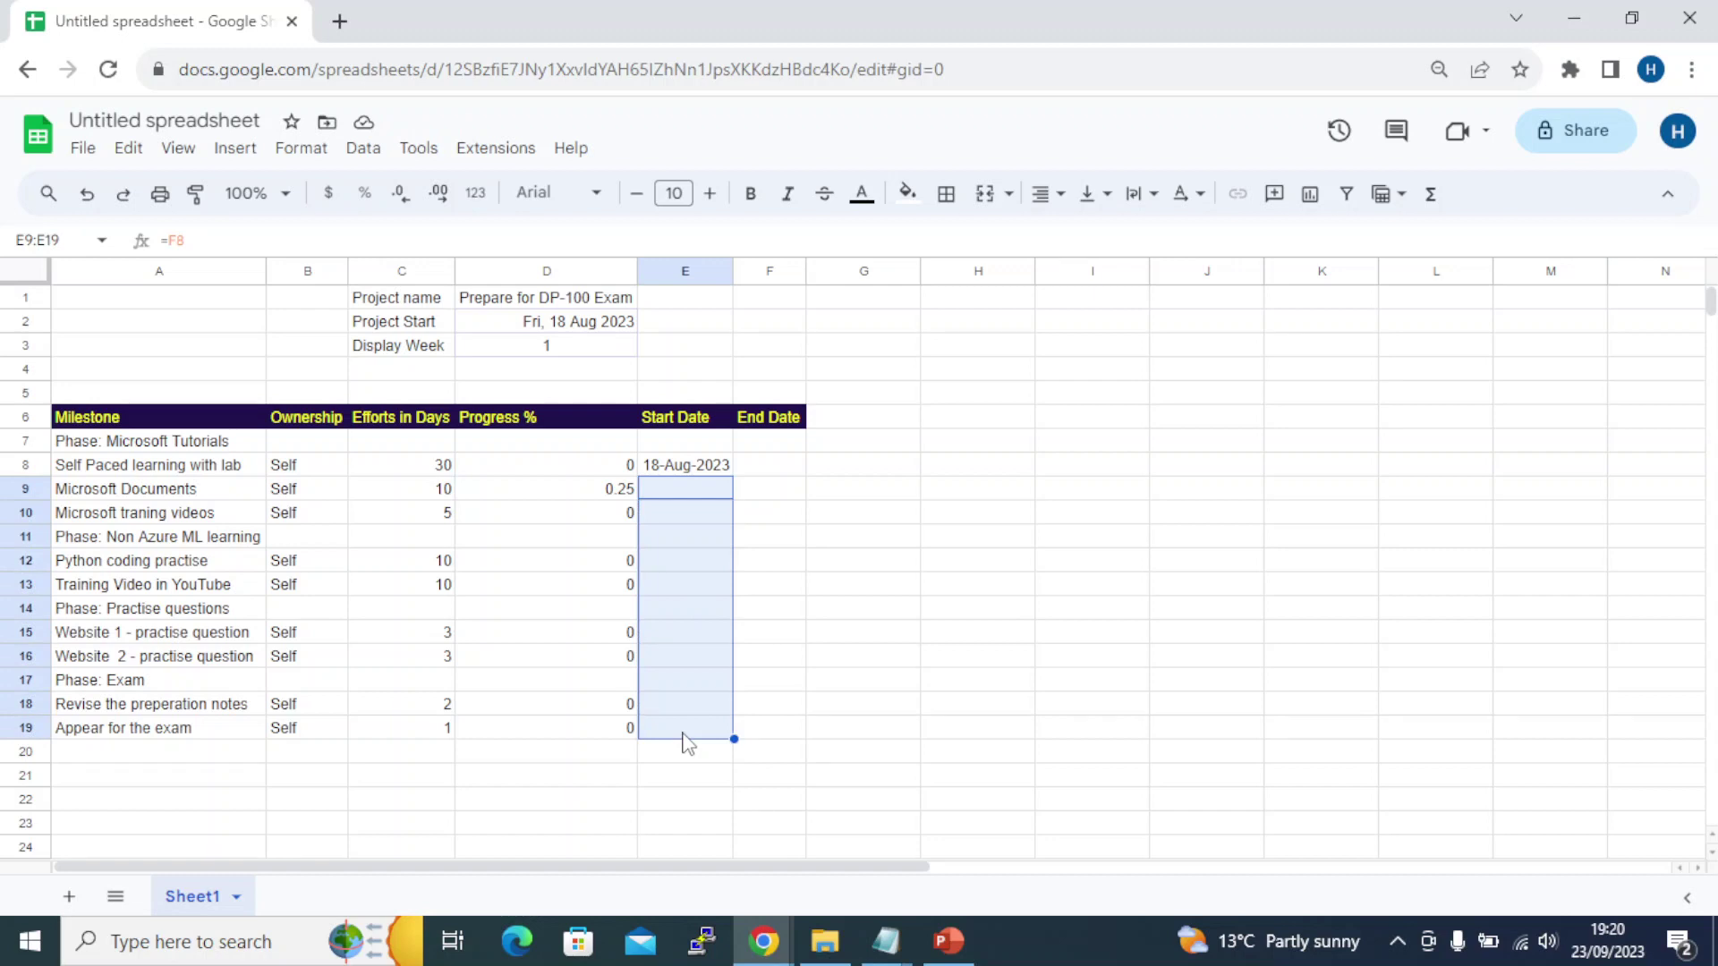
click(754, 464)
click(725, 471)
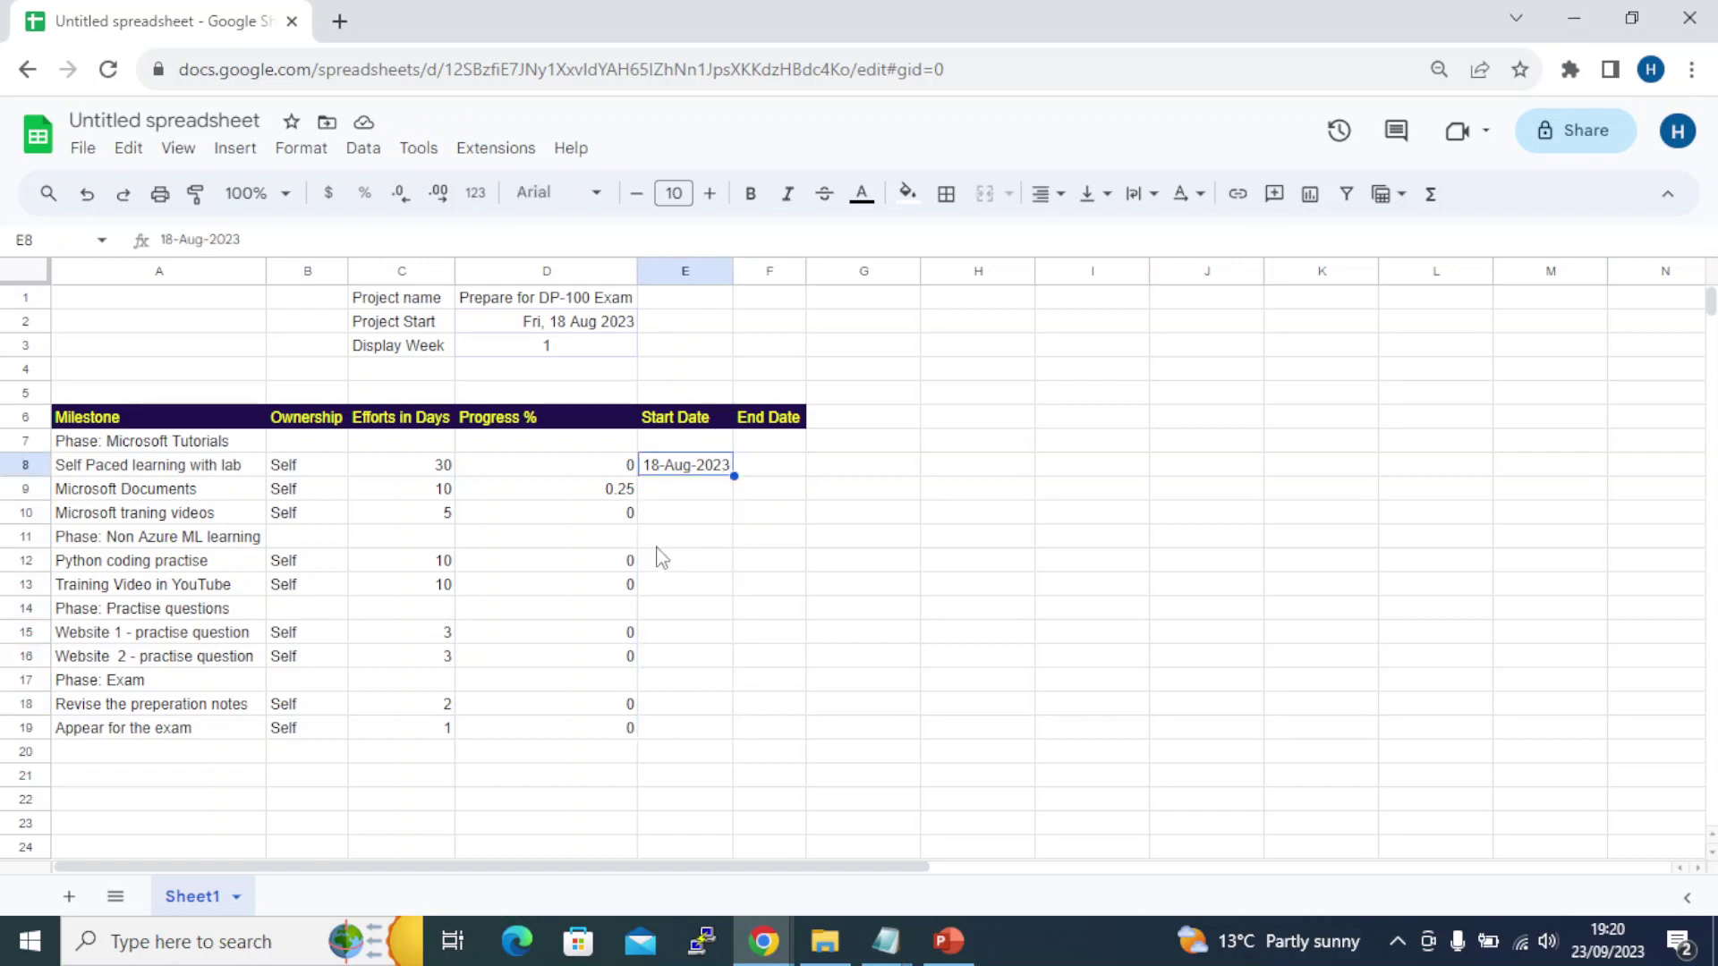
click(557, 349)
click(570, 328)
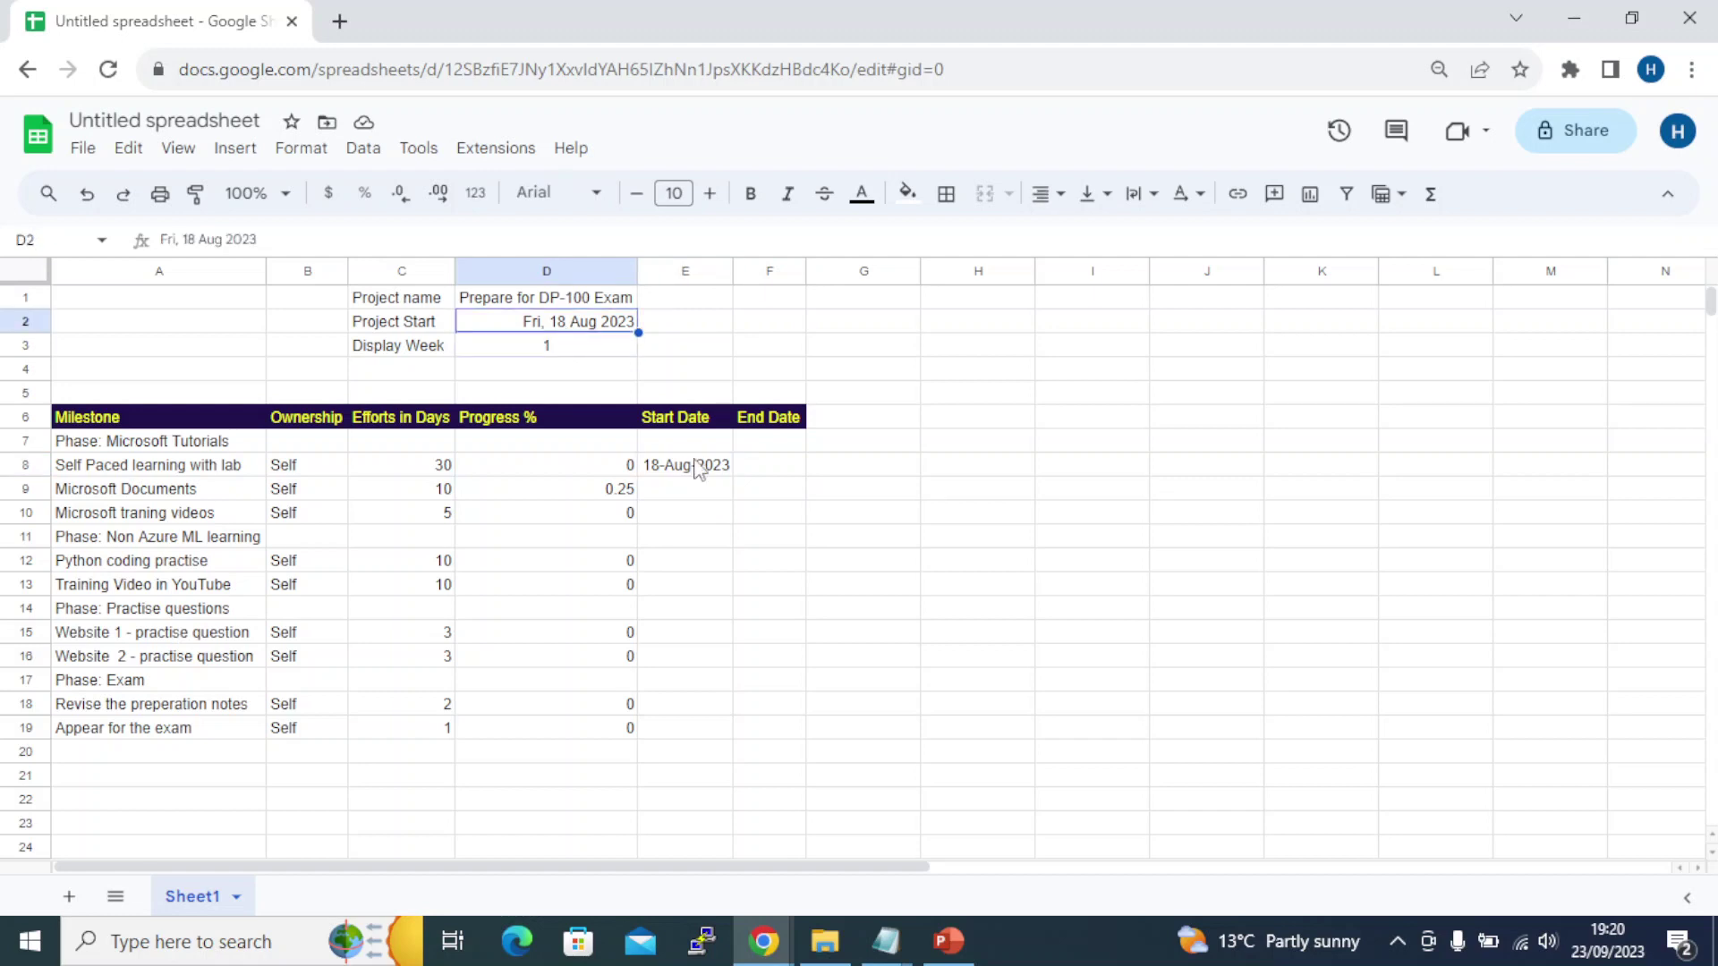
click(701, 479)
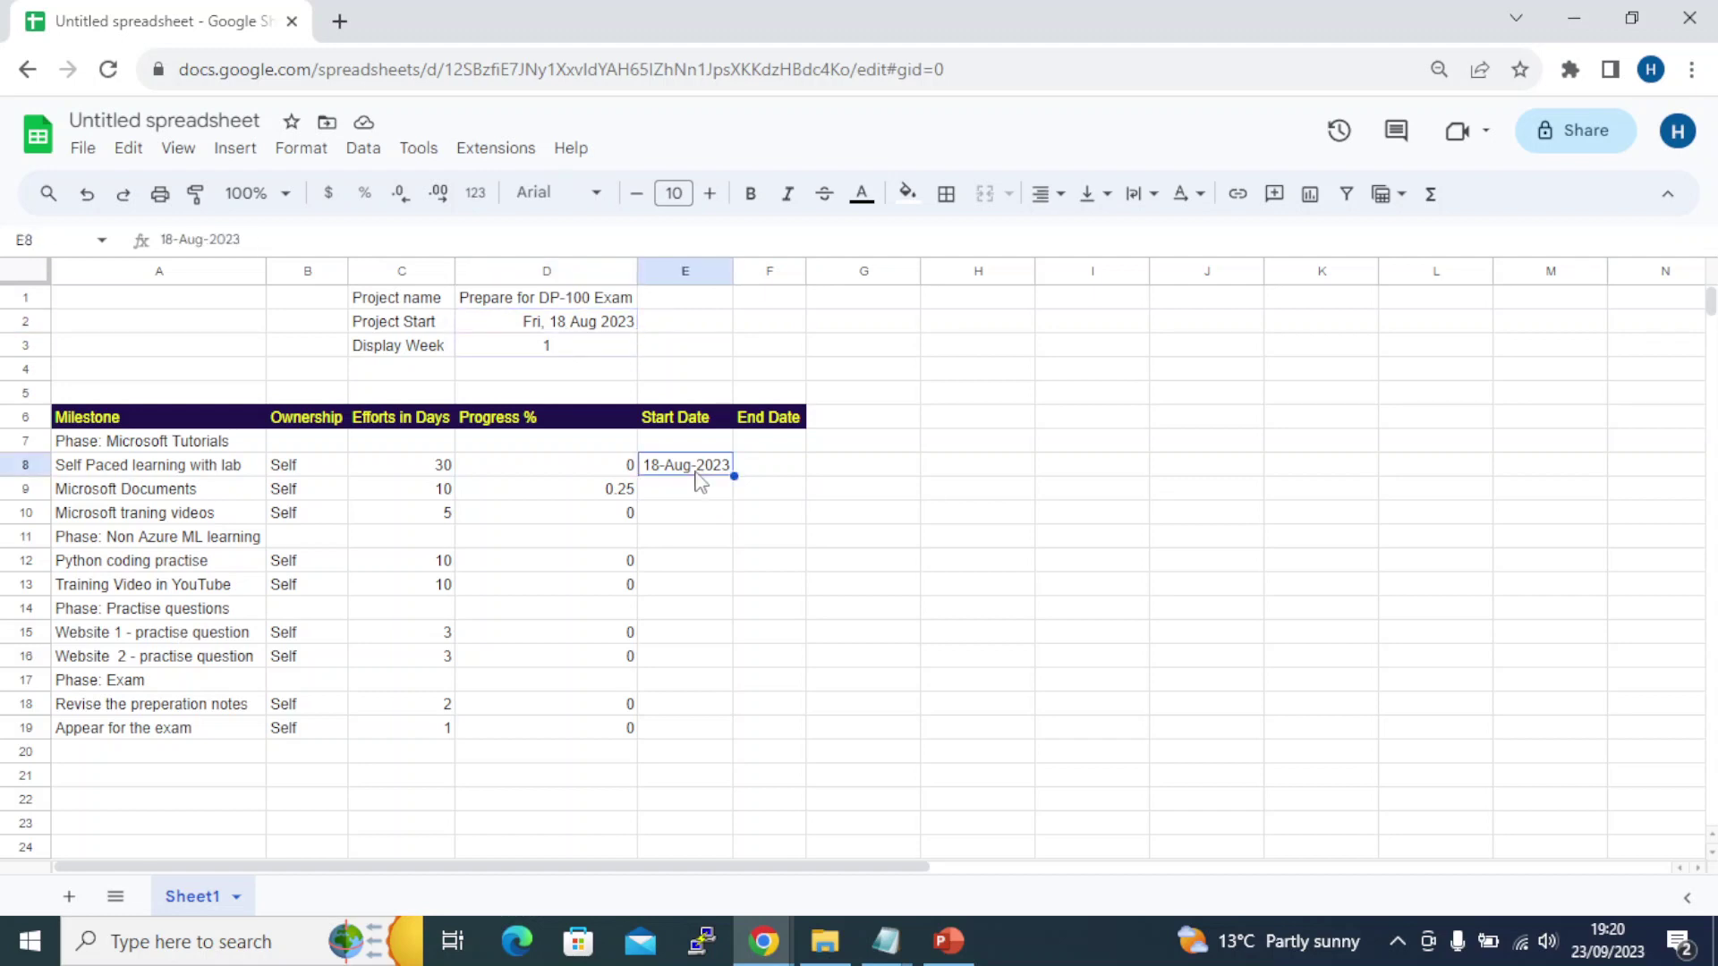
text(=)
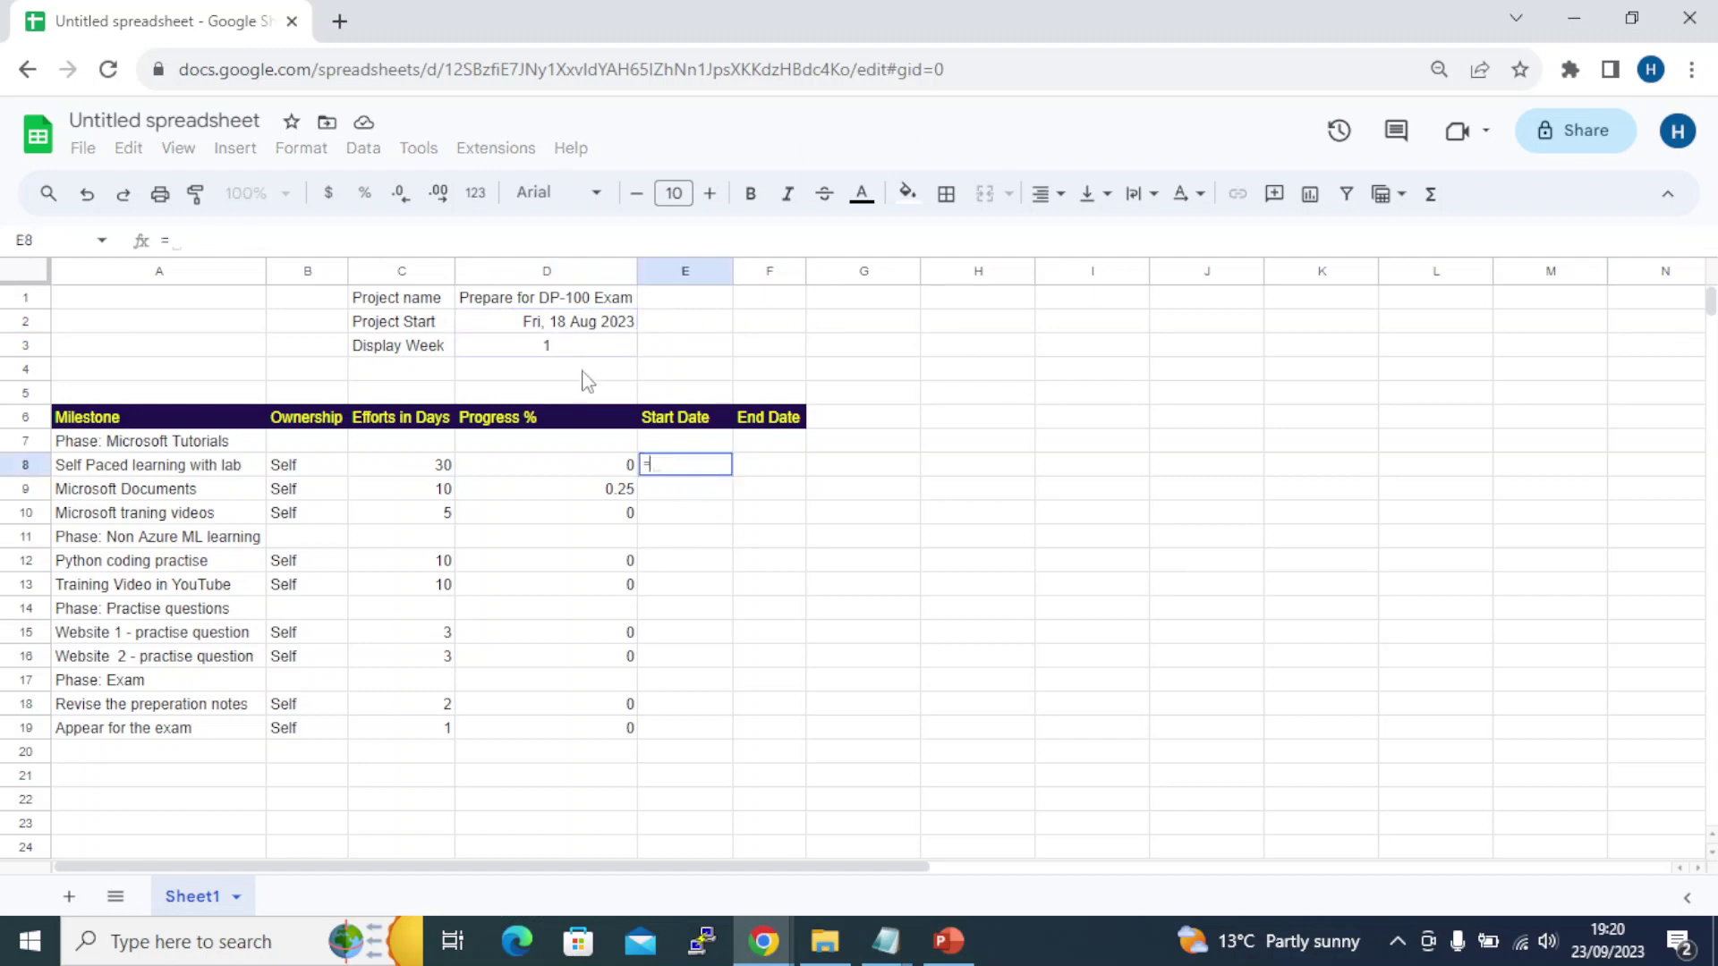
click(559, 329)
key(Return)
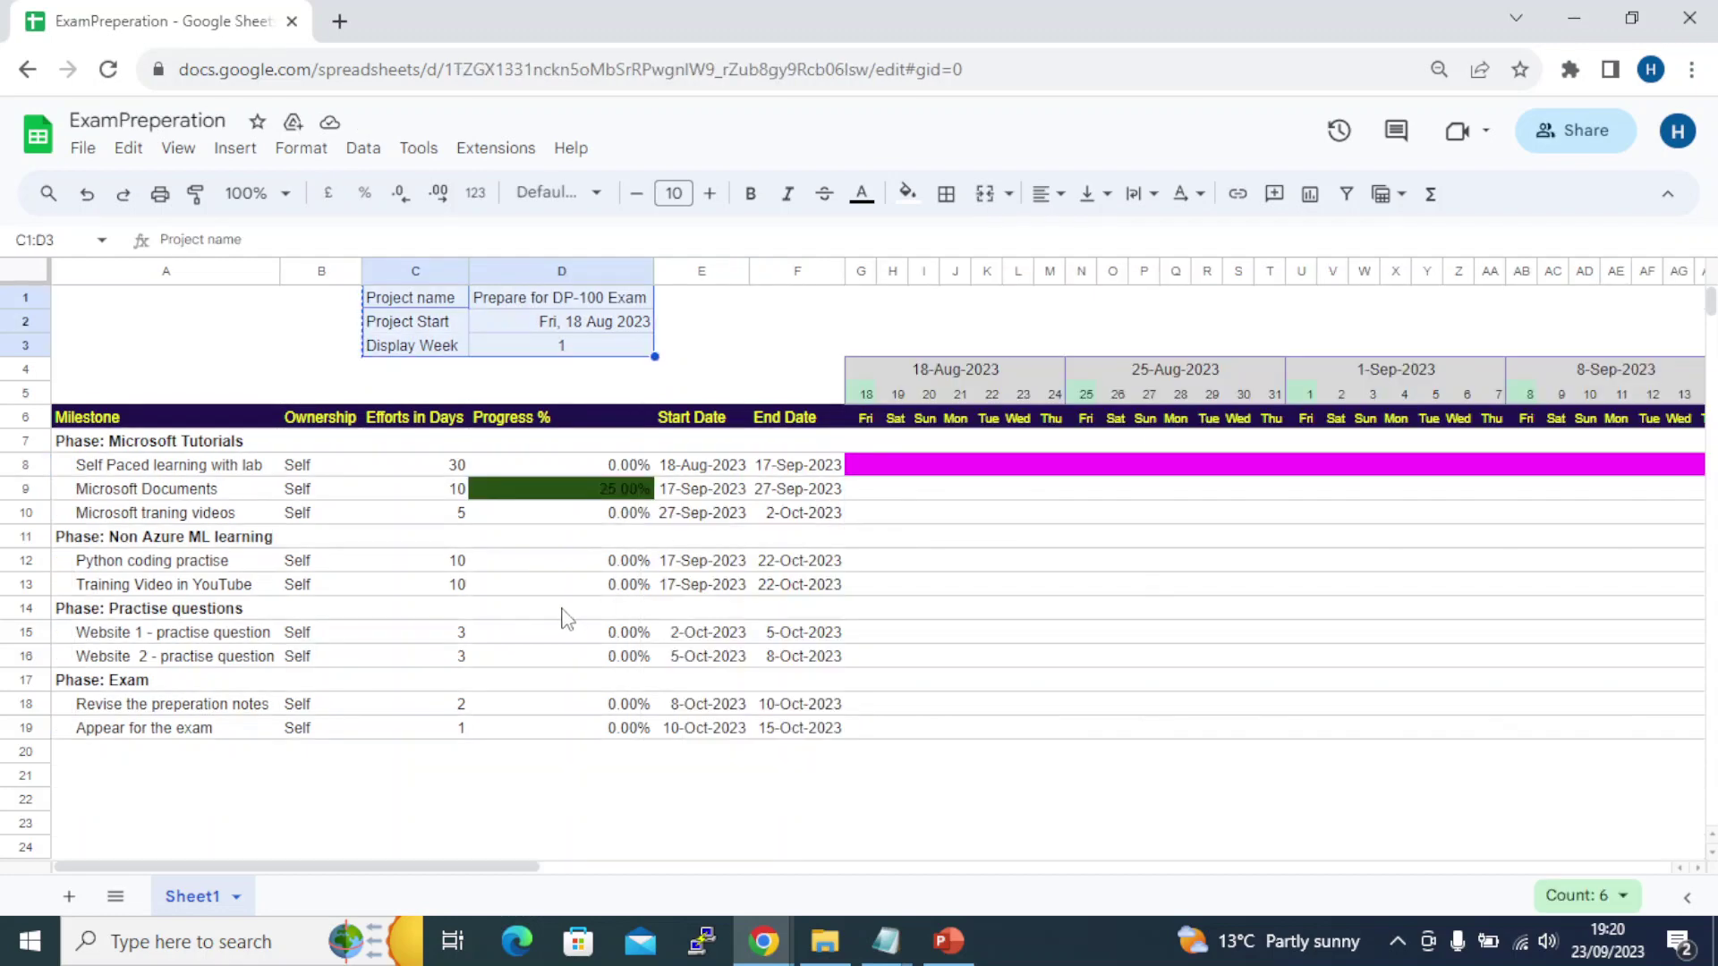
Review the effort of Self Paced learning with lab and examine its End Date formula (F8) in the ExamPreperation sheet
key(alt+Tab)
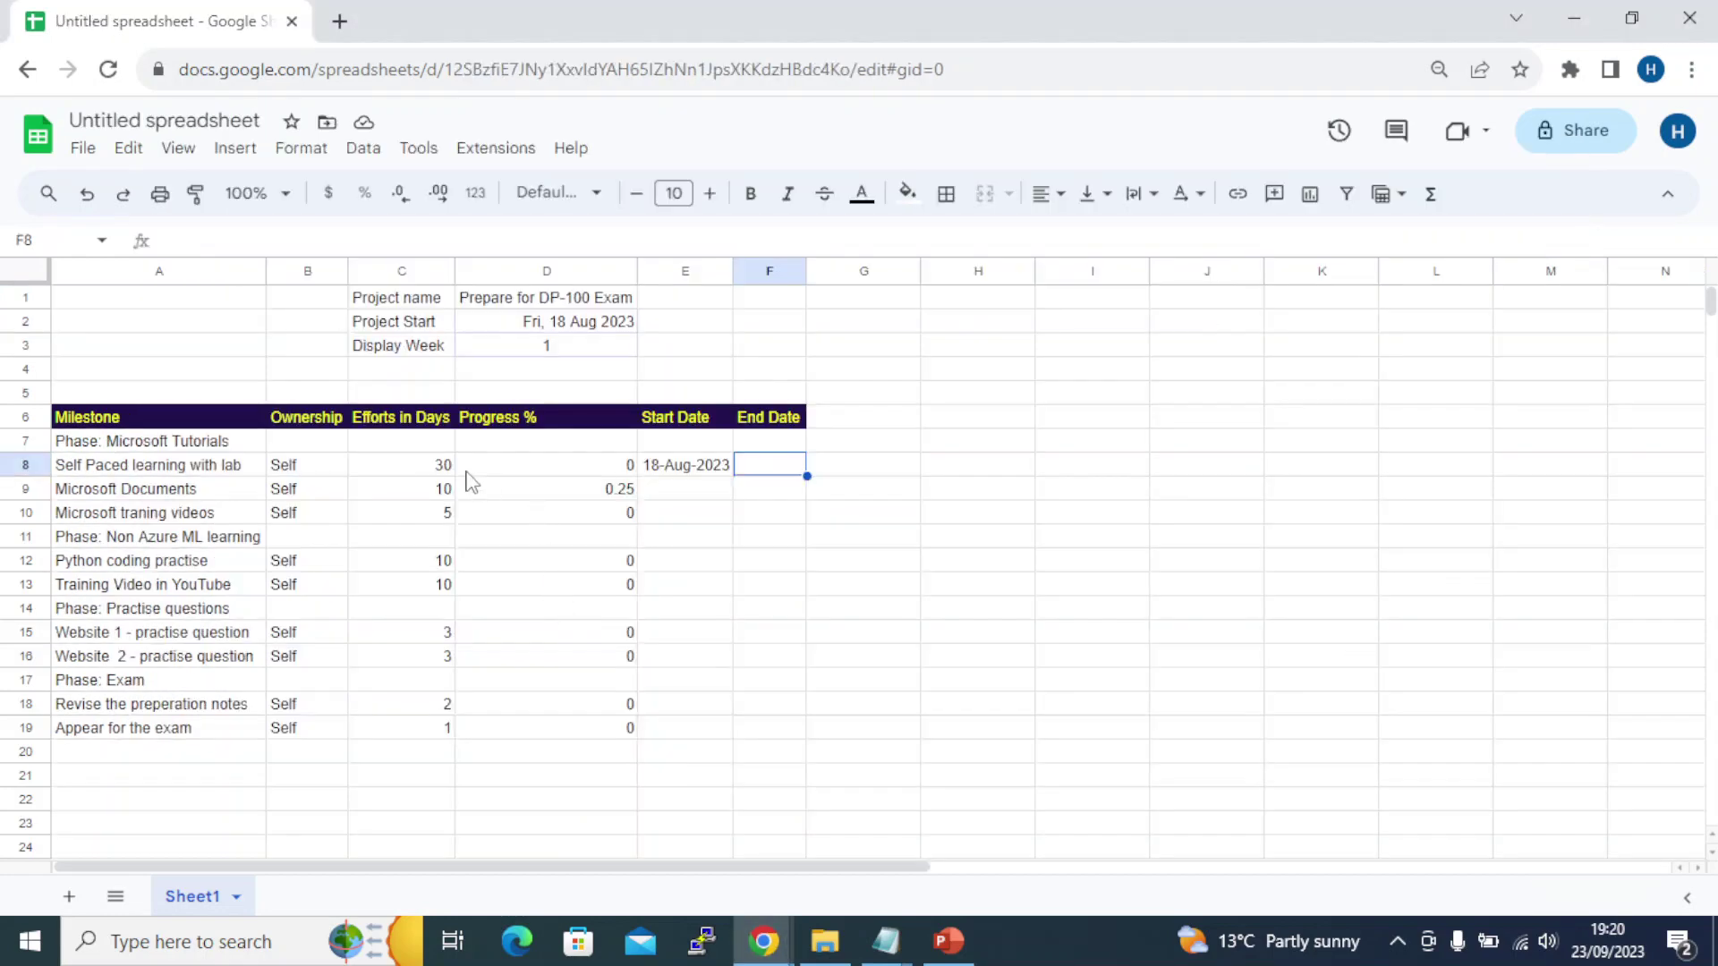
click(417, 472)
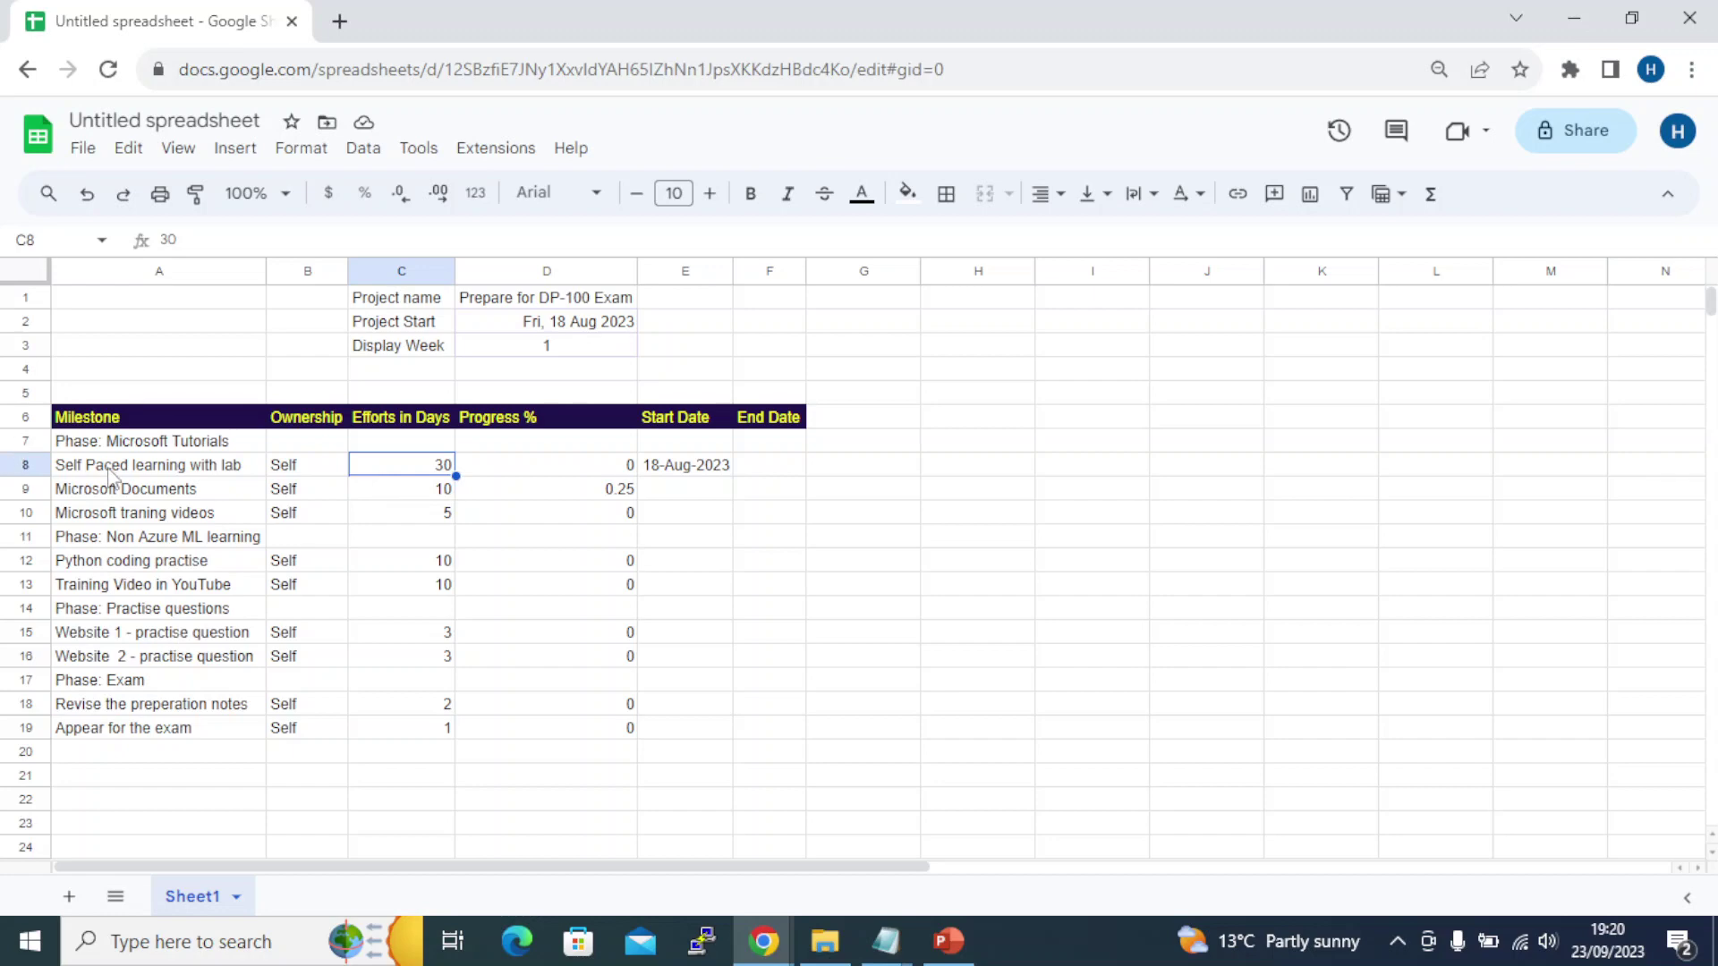
click(251, 467)
click(777, 466)
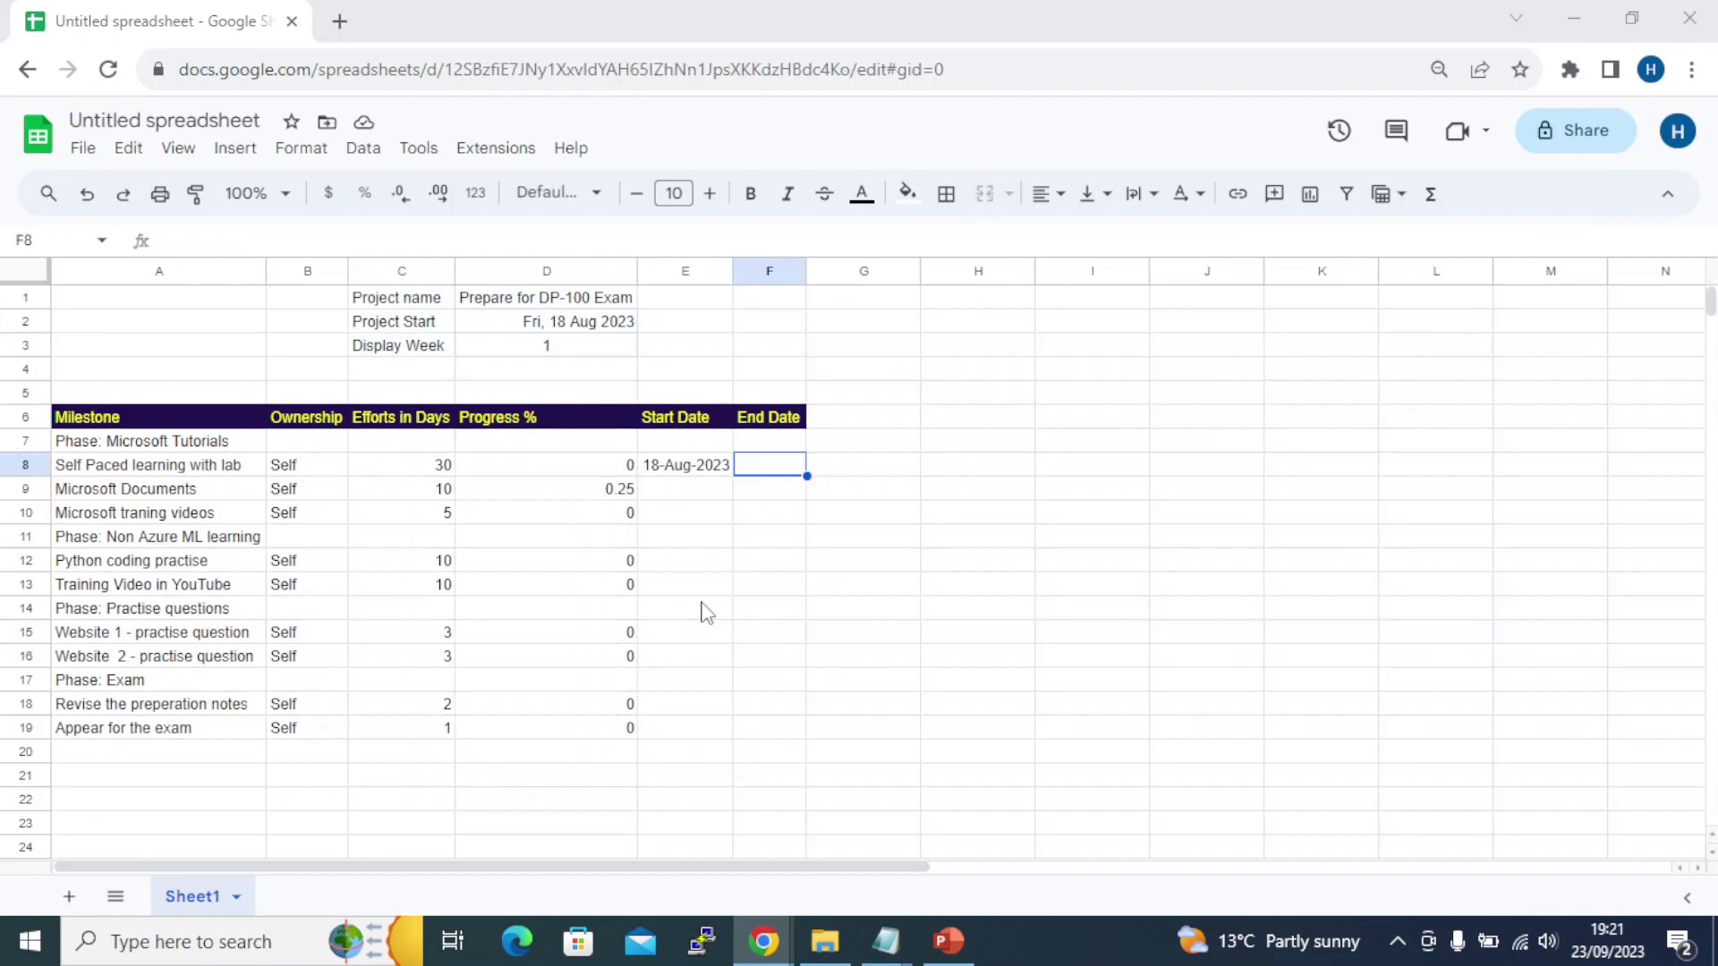
key(alt+Tab)
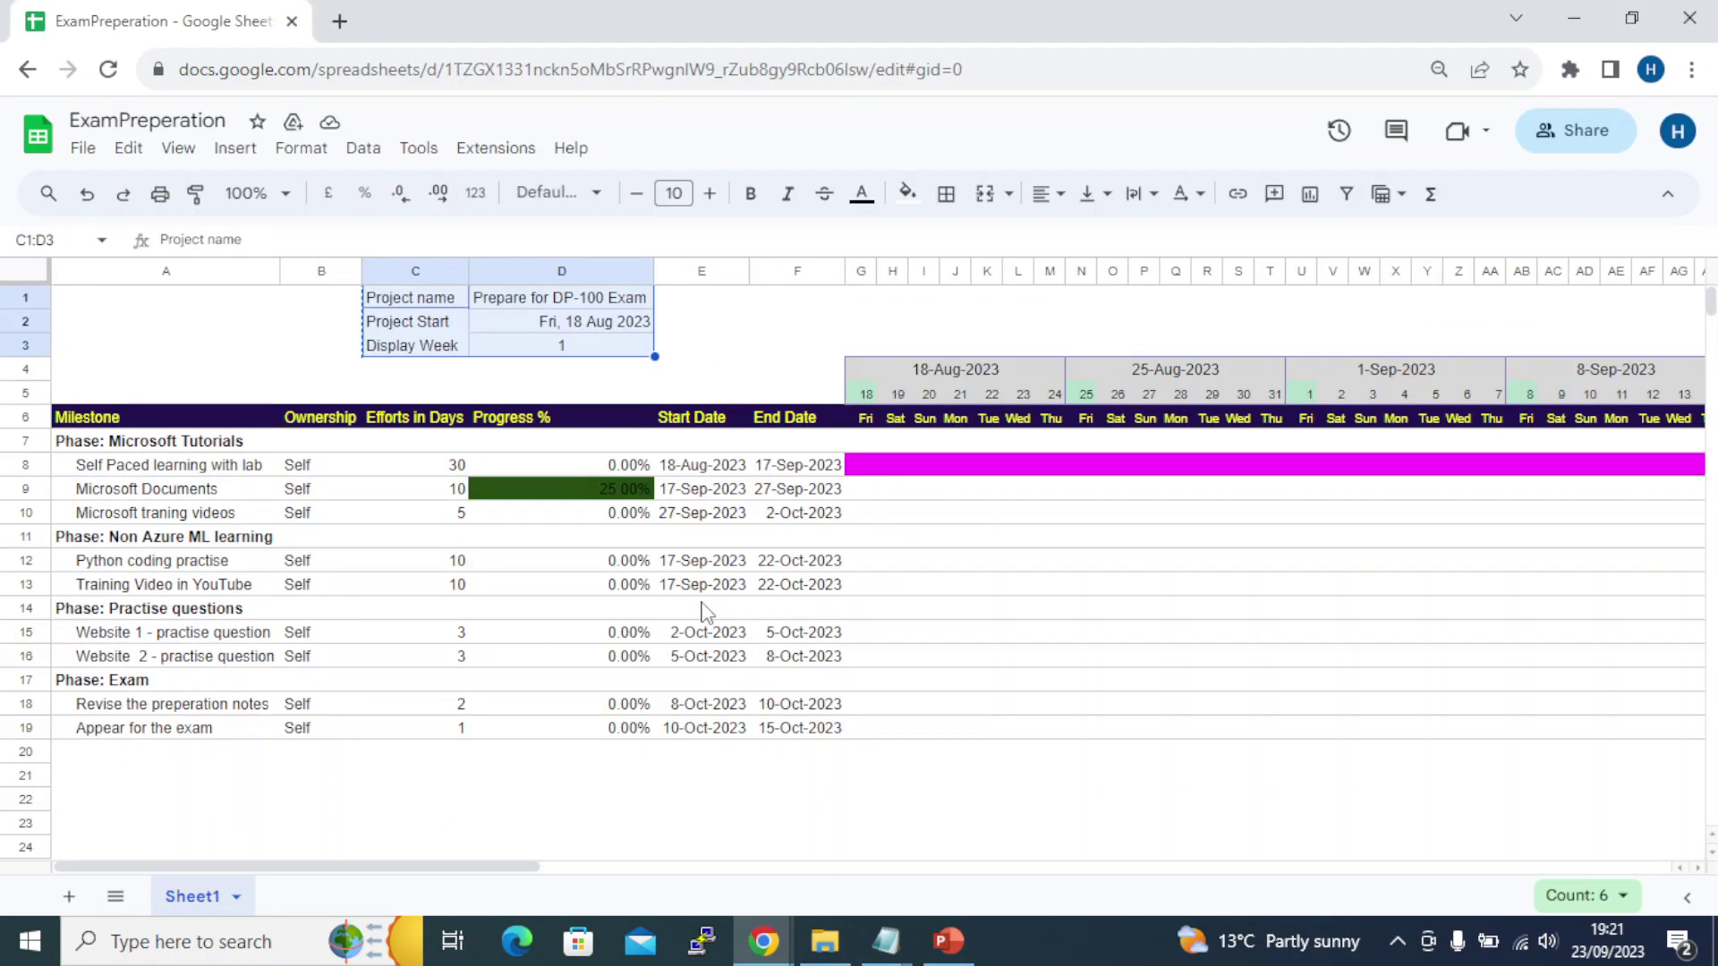
key(alt+Tab)
key(alt+Tab)
click(772, 466)
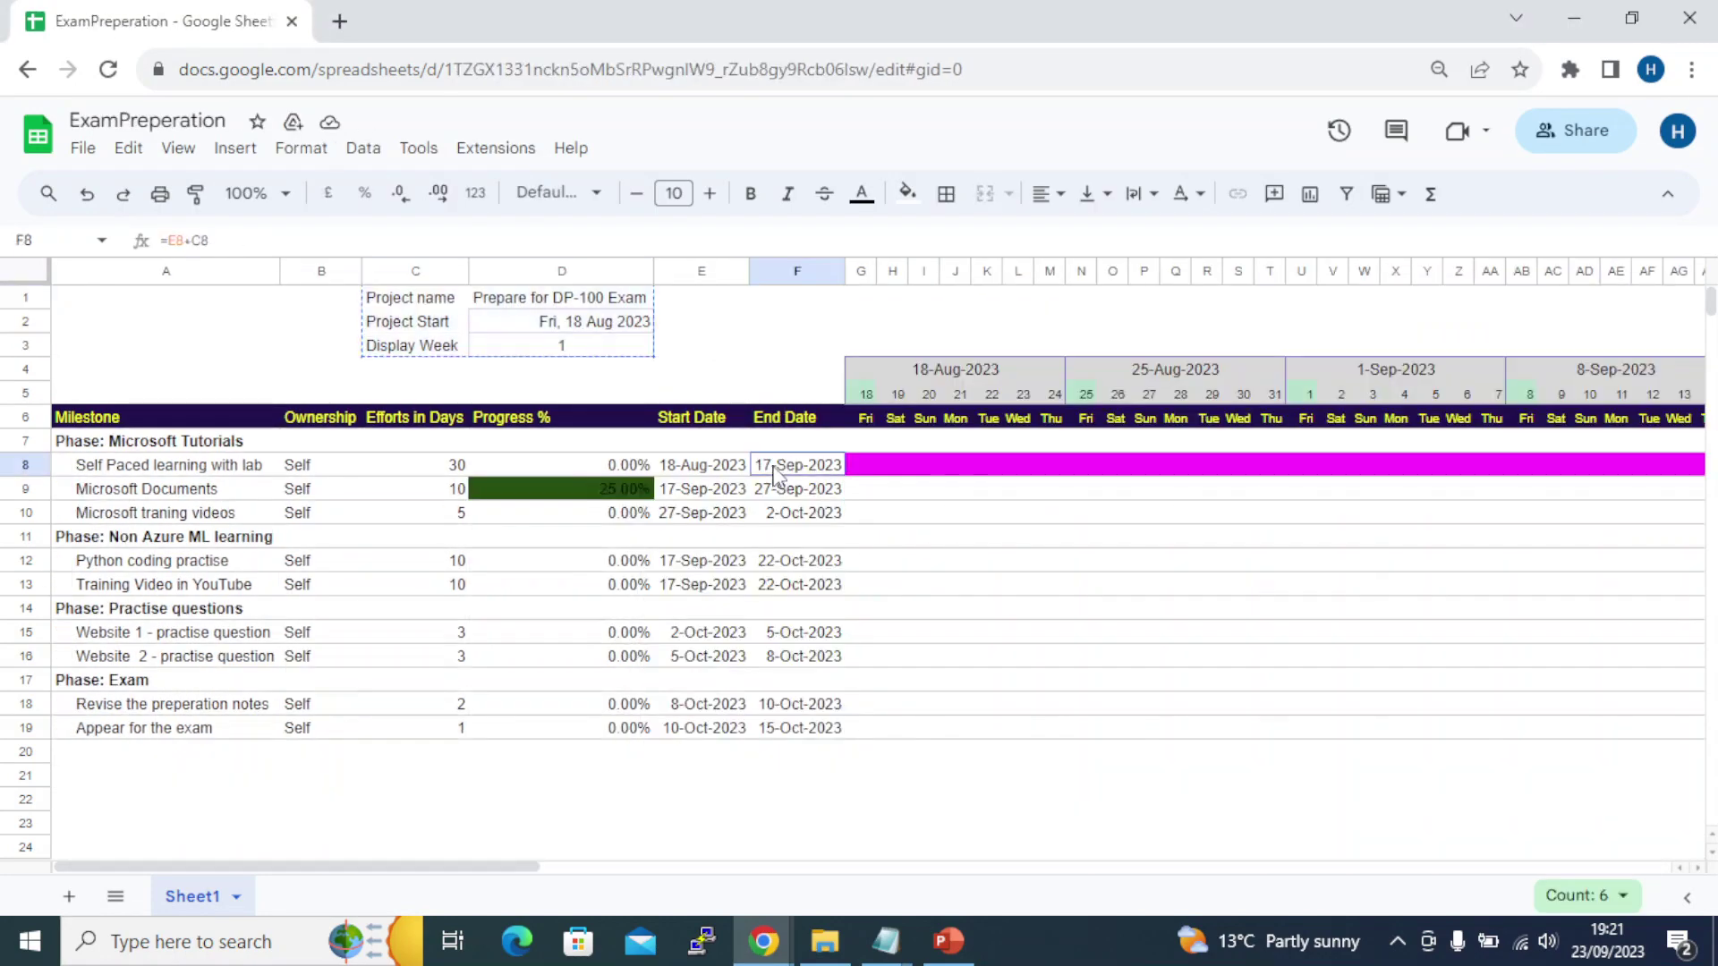
In the untitled spreadsheet, enter the End Date formula =E8+C8 in F8 for Self Paced learning with lab
key(alt+Tab)
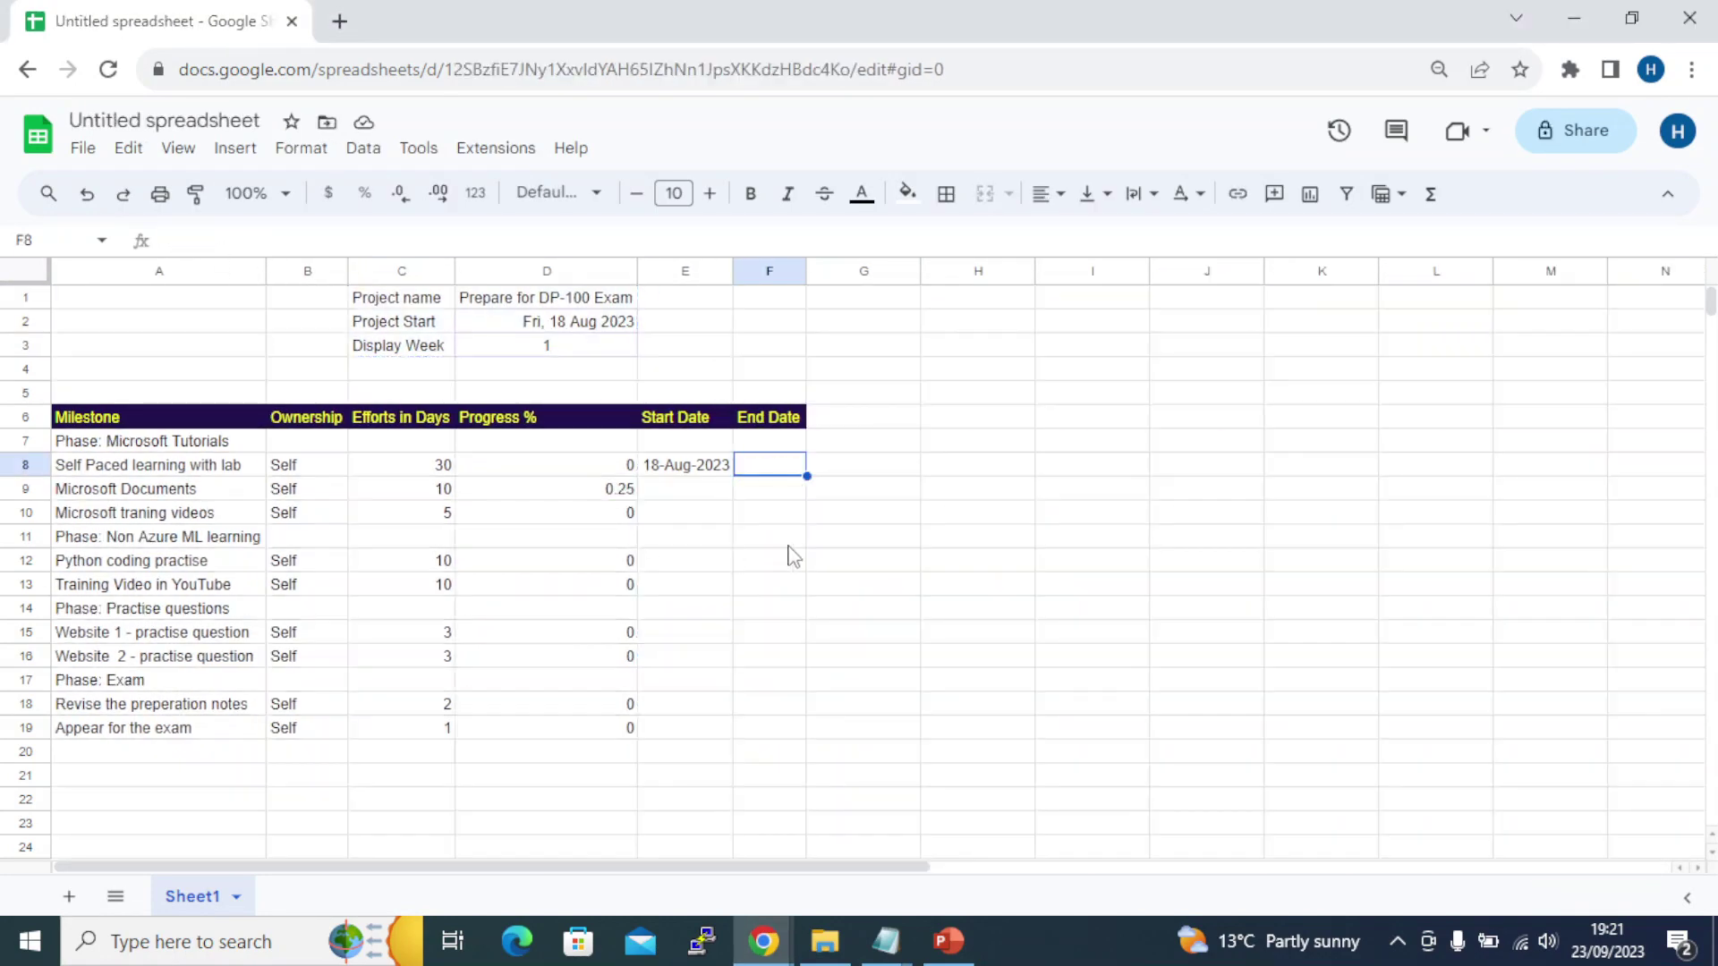
text(=)
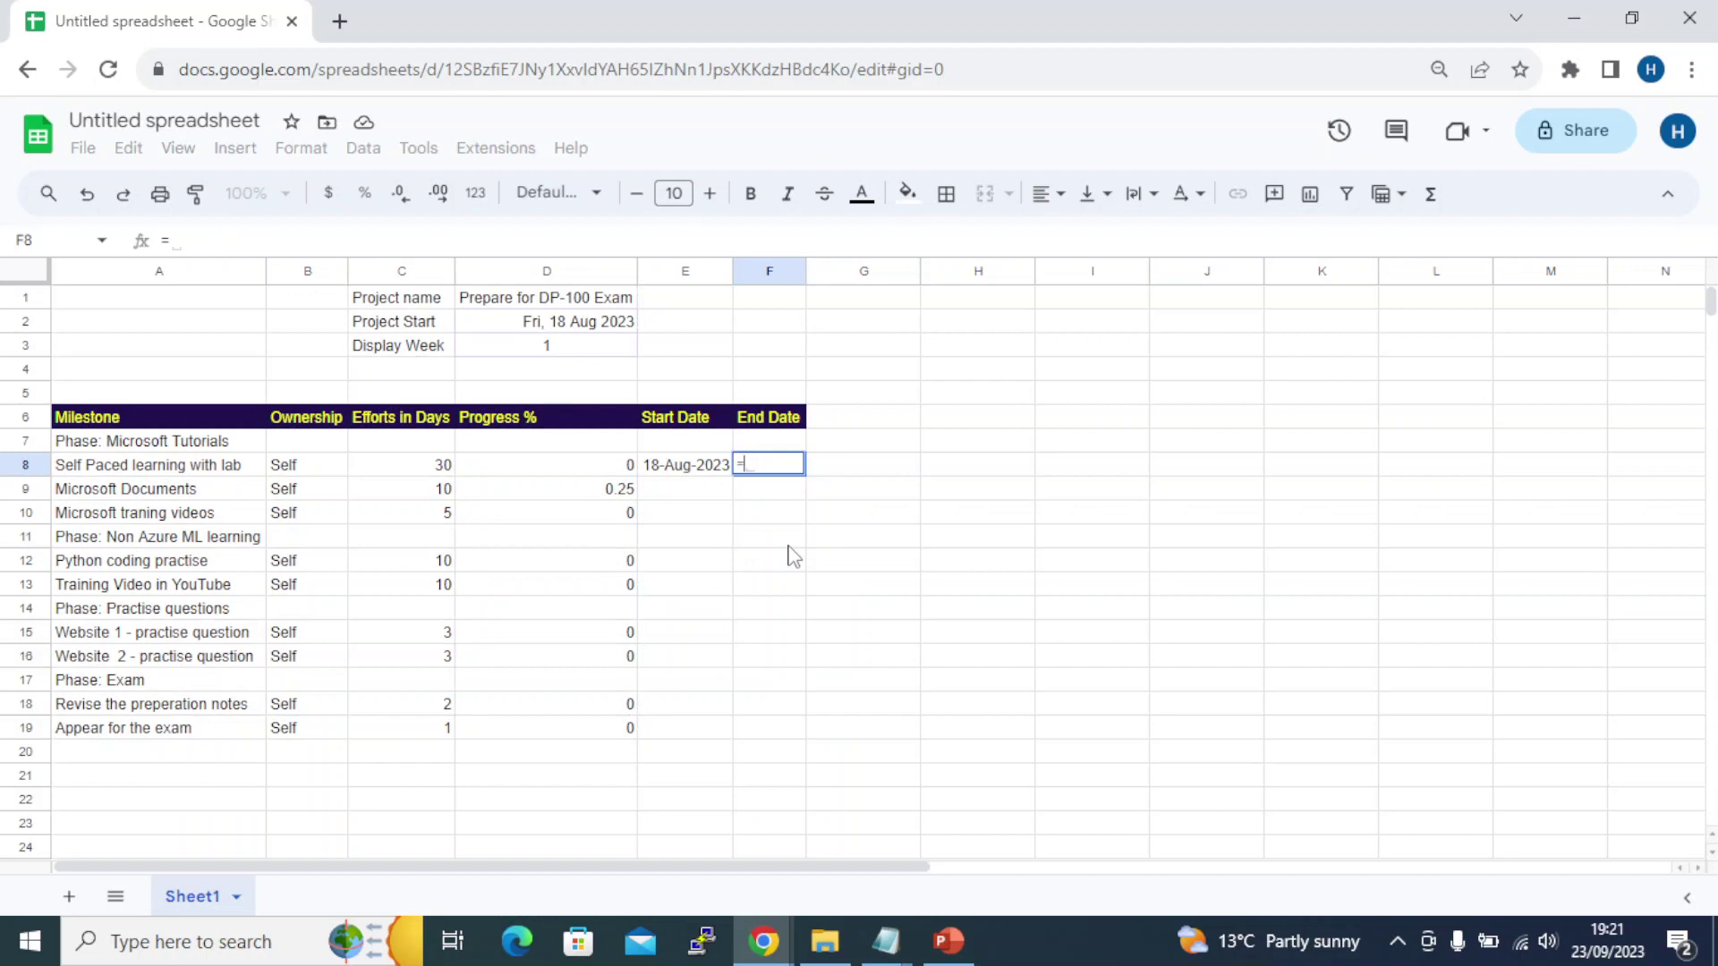
click(683, 467)
text(+)
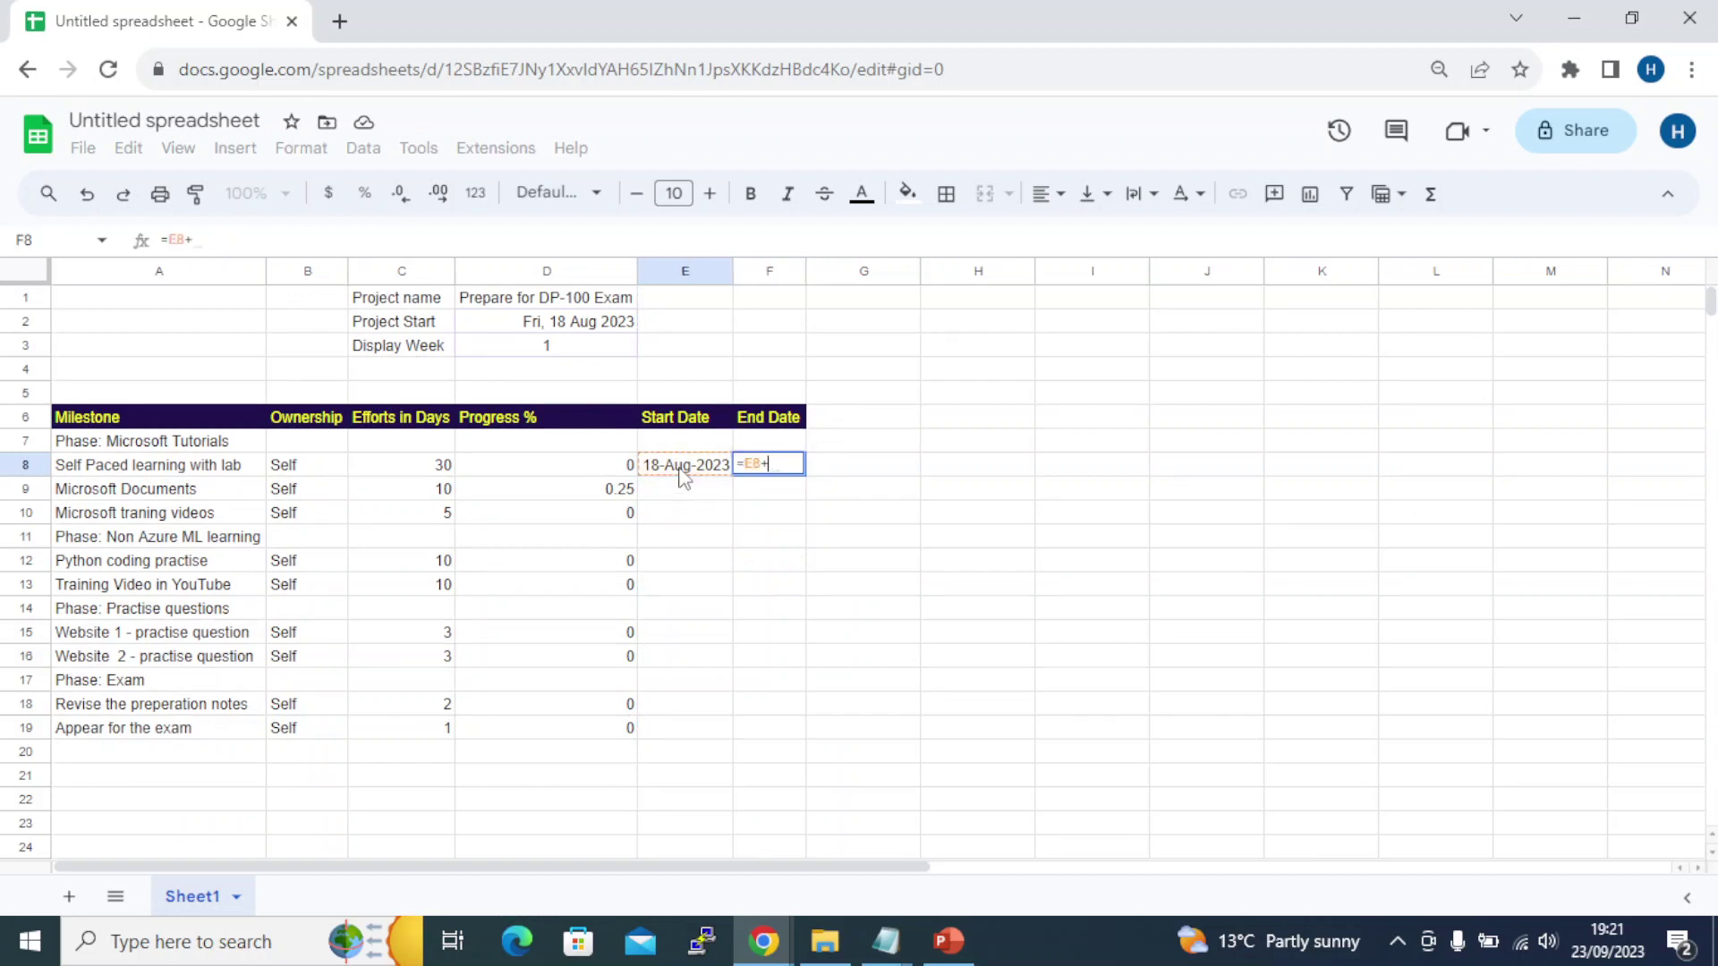
click(438, 465)
key(Return)
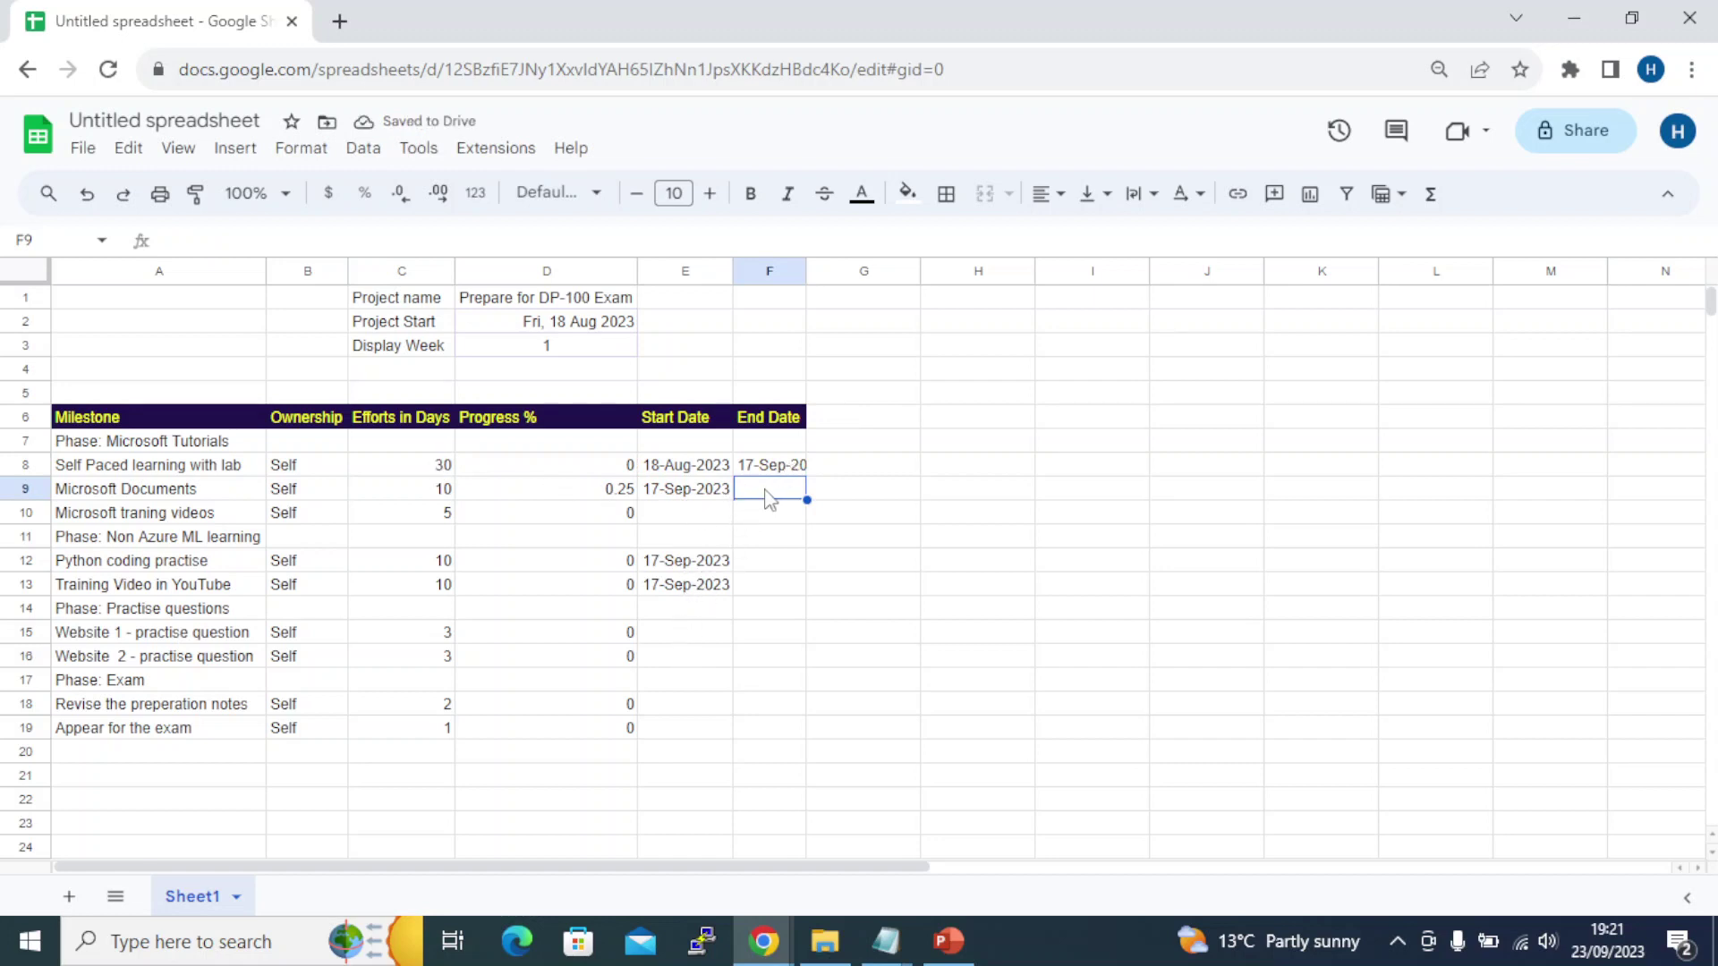
Copy the End Date formula from F8 to F9 and F10 for Microsoft Documents and Microsoft traning videos
click(442, 495)
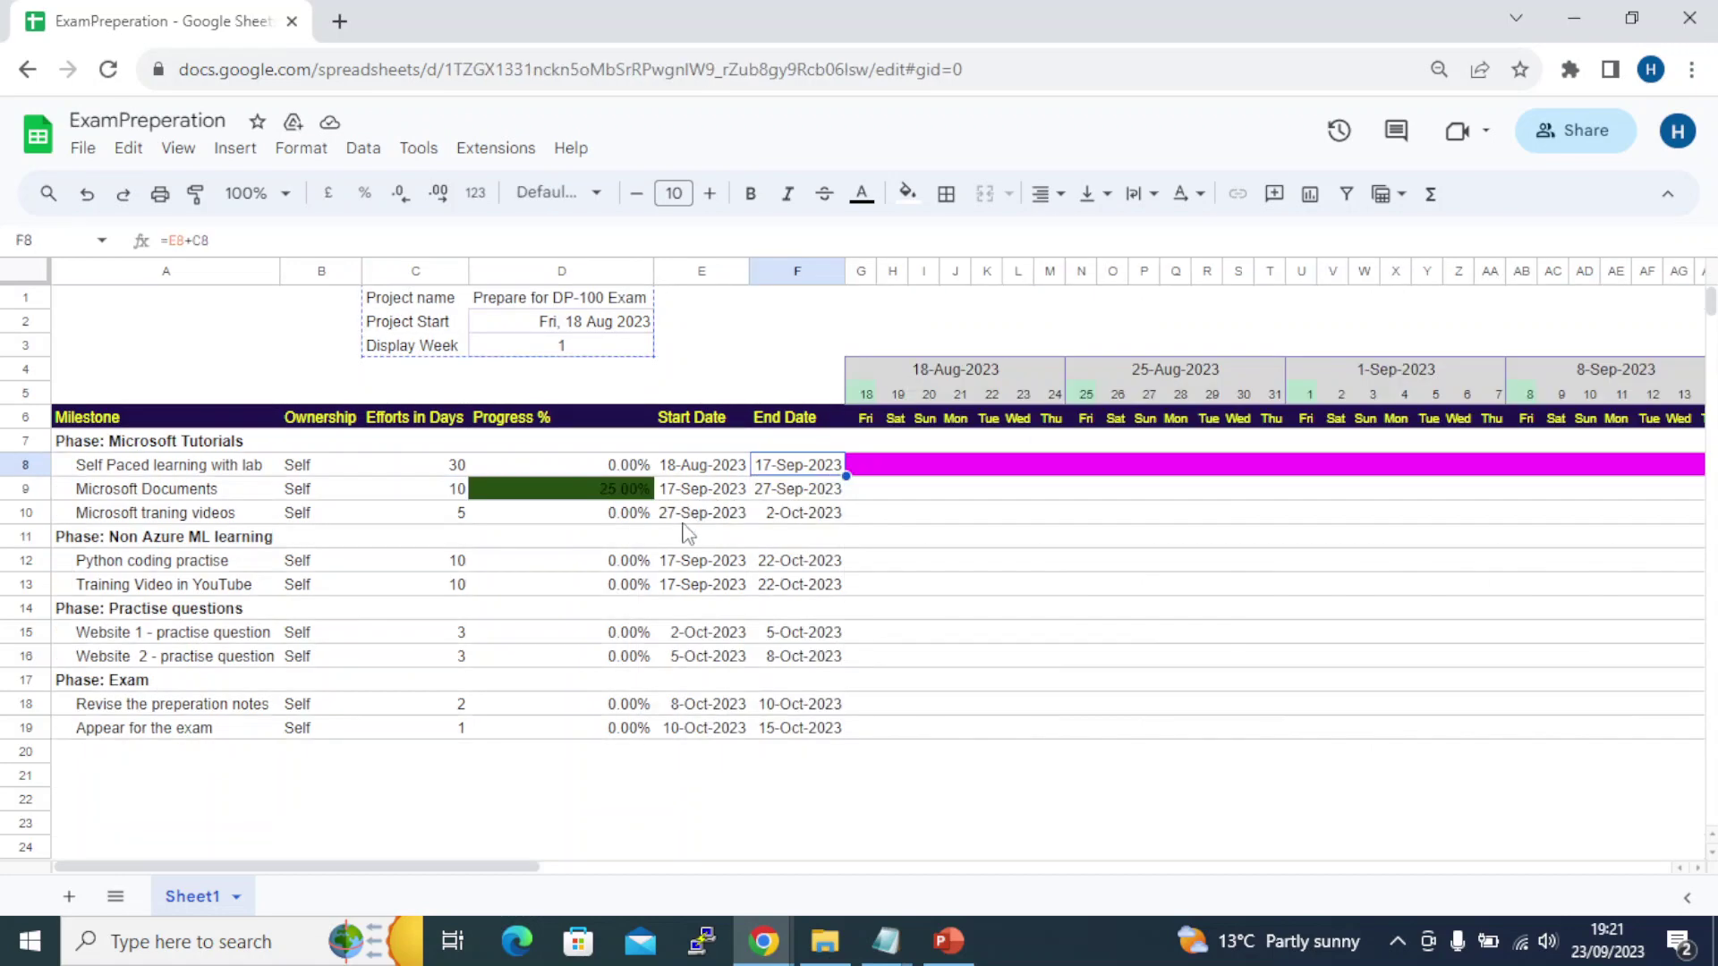
click(791, 497)
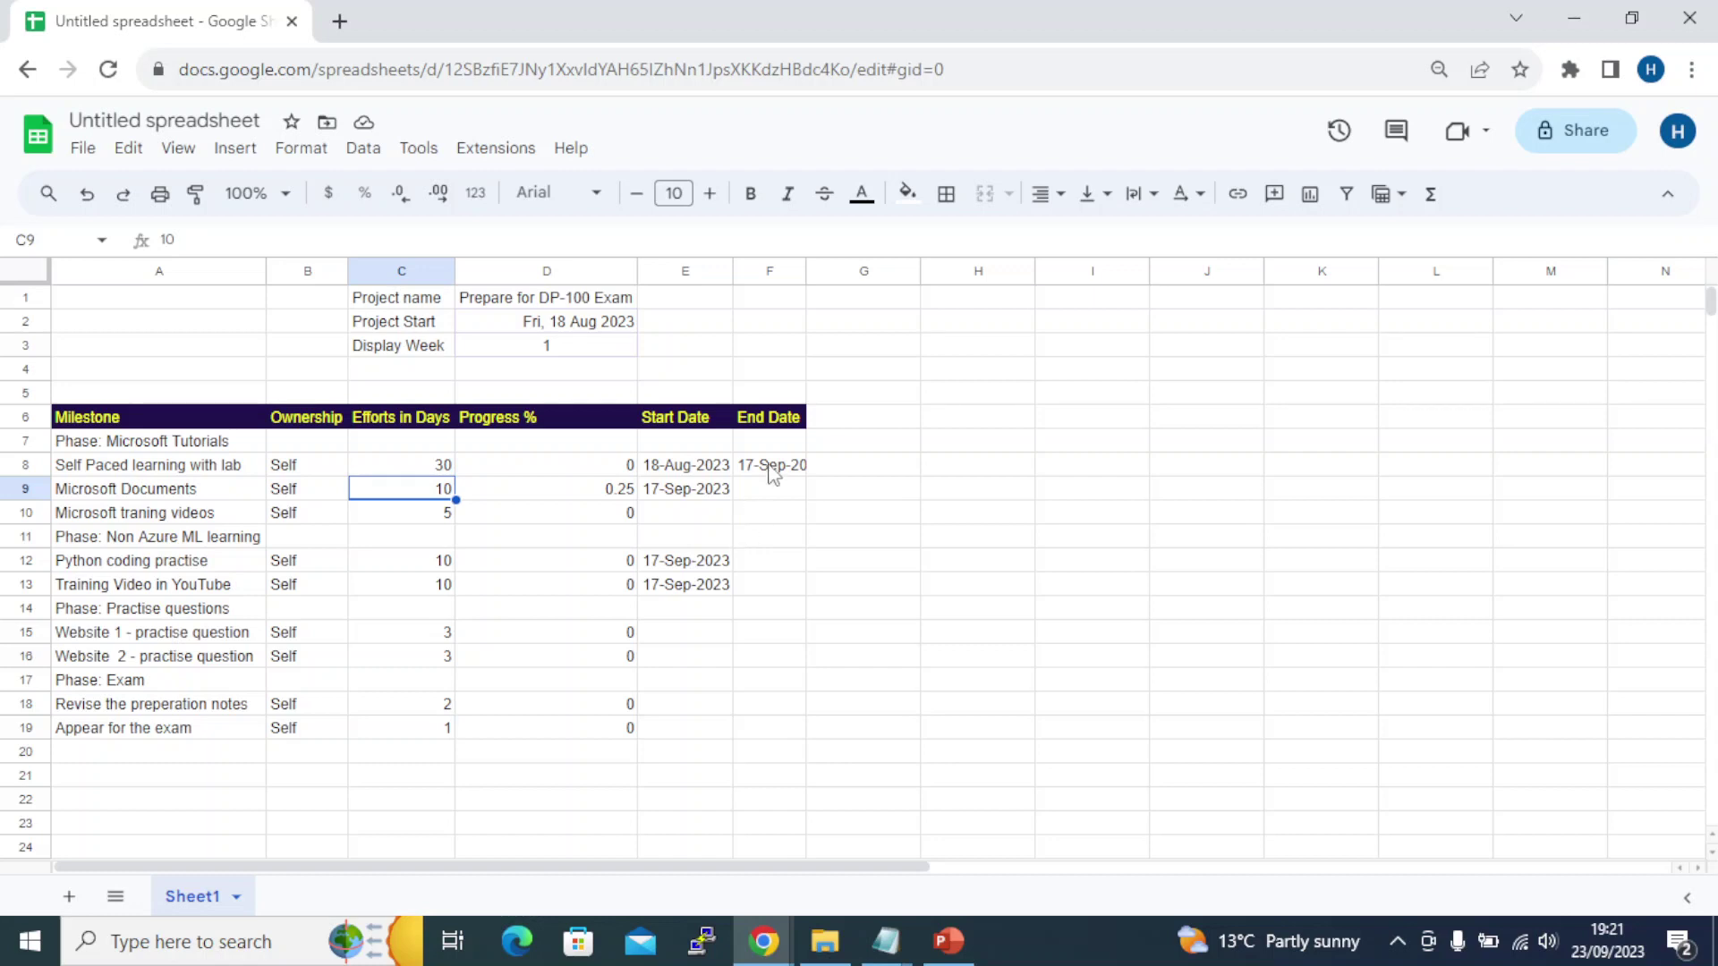
click(765, 467)
key(ctrl+c)
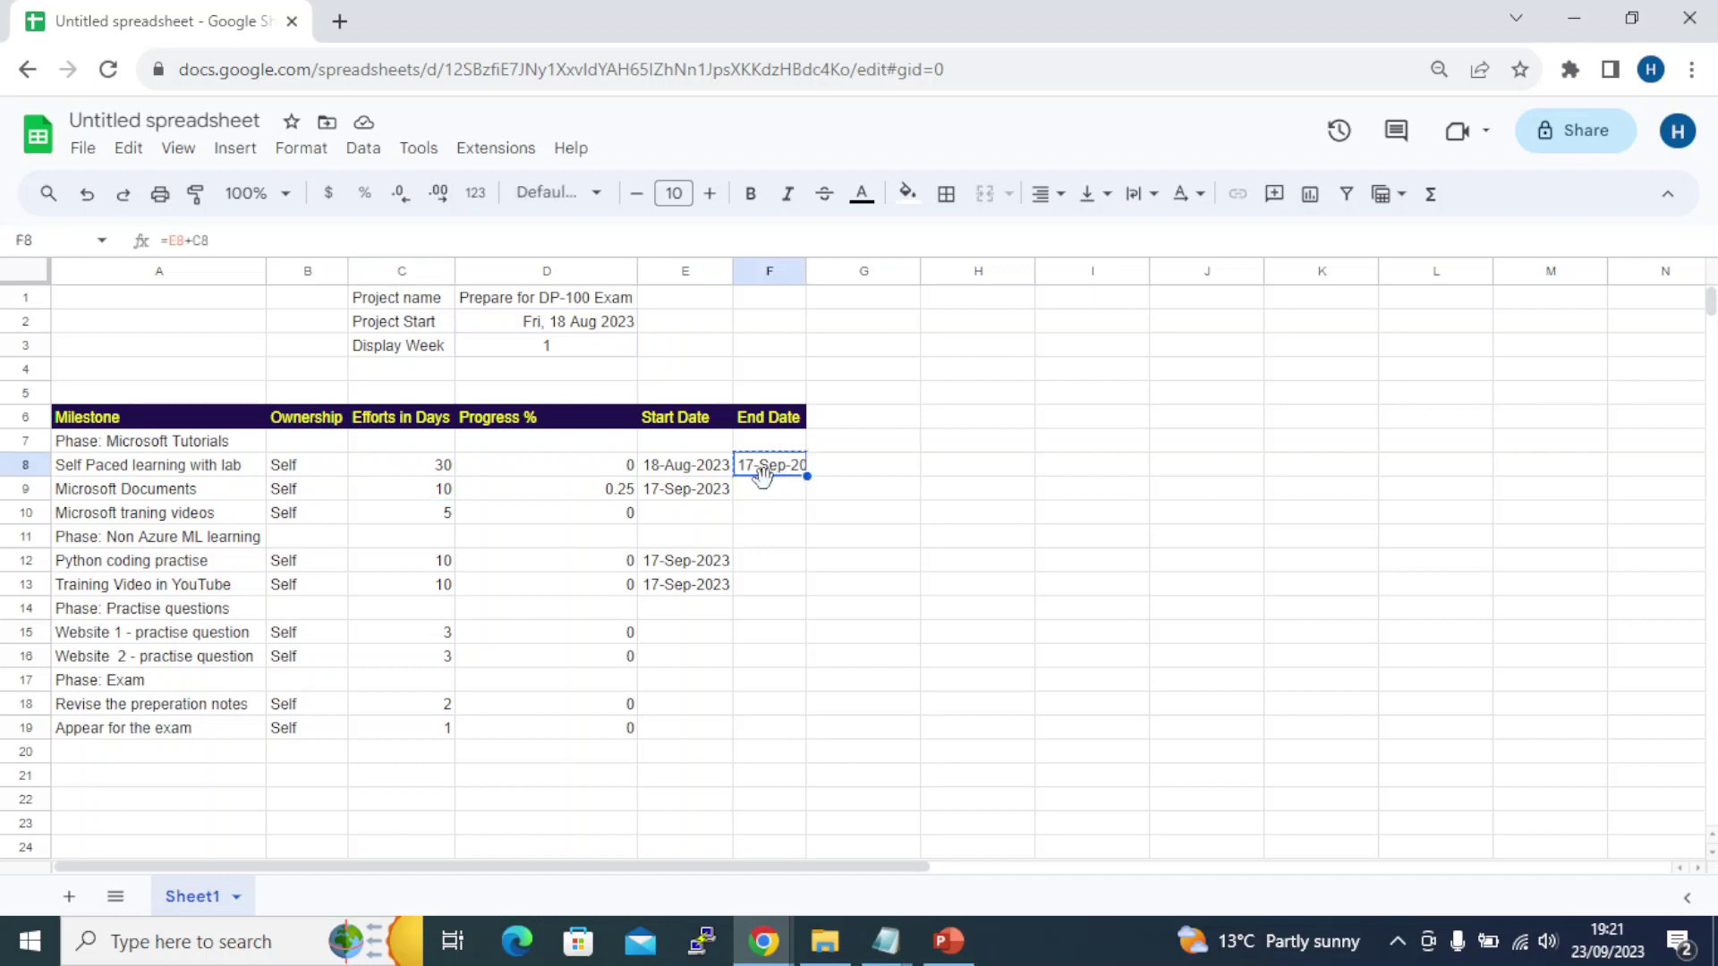
click(761, 497)
key(ctrl+v)
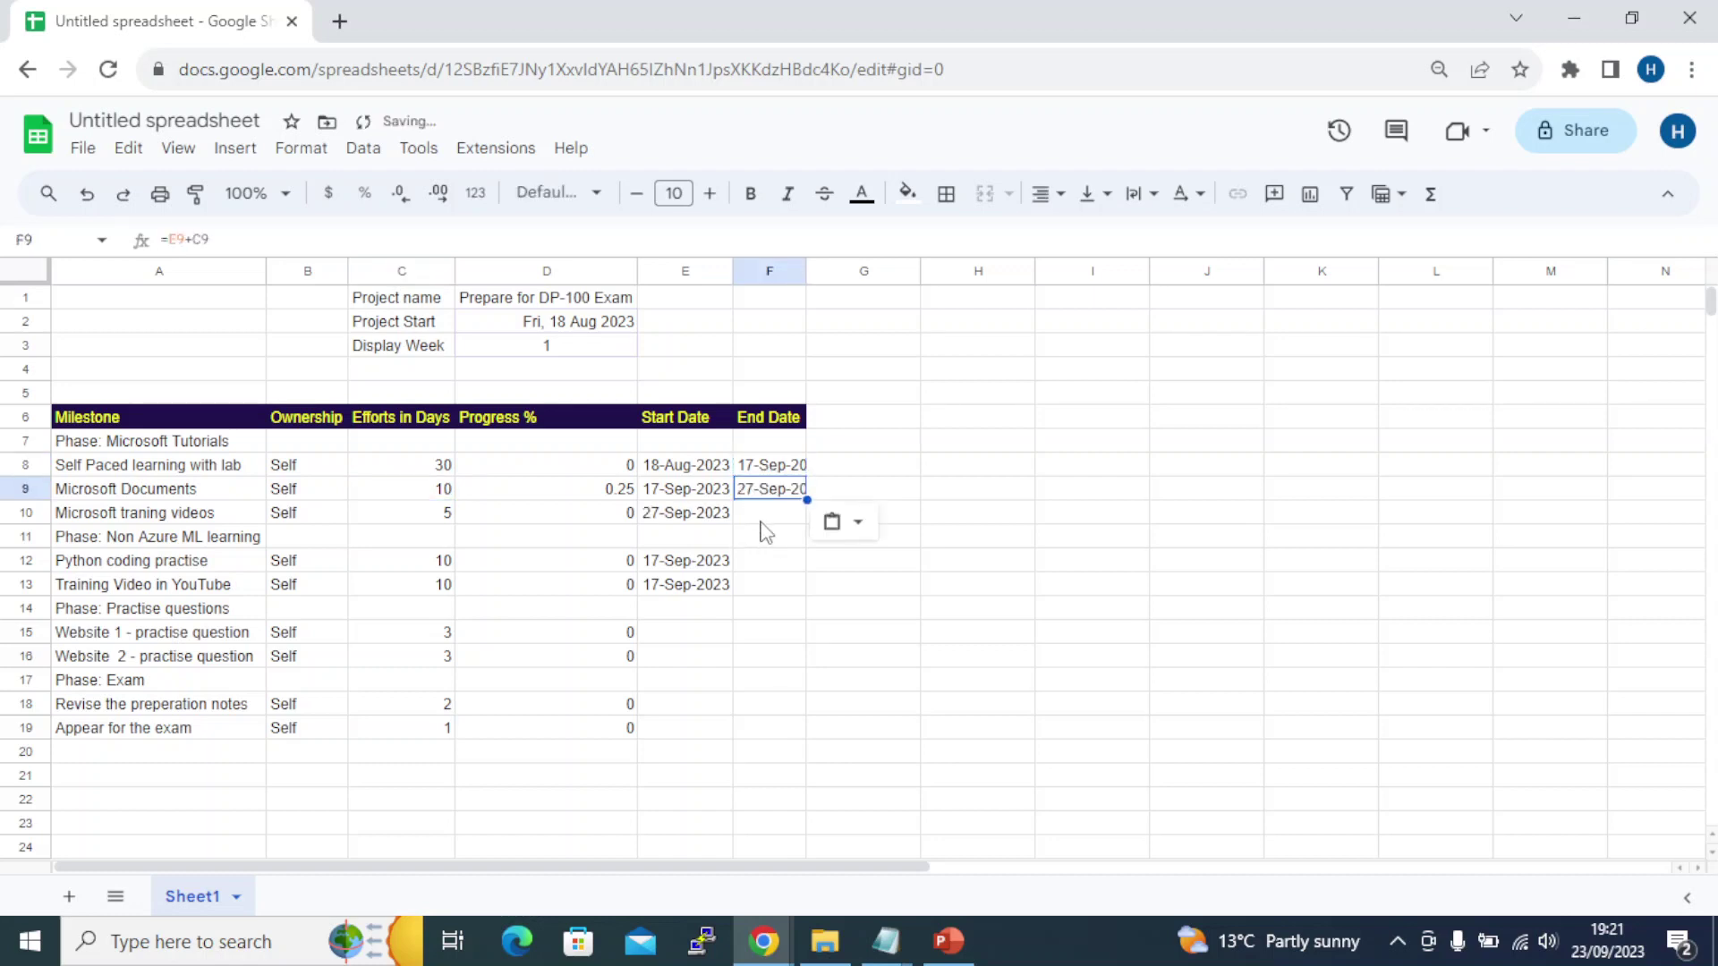
click(767, 531)
key(ctrl+v)
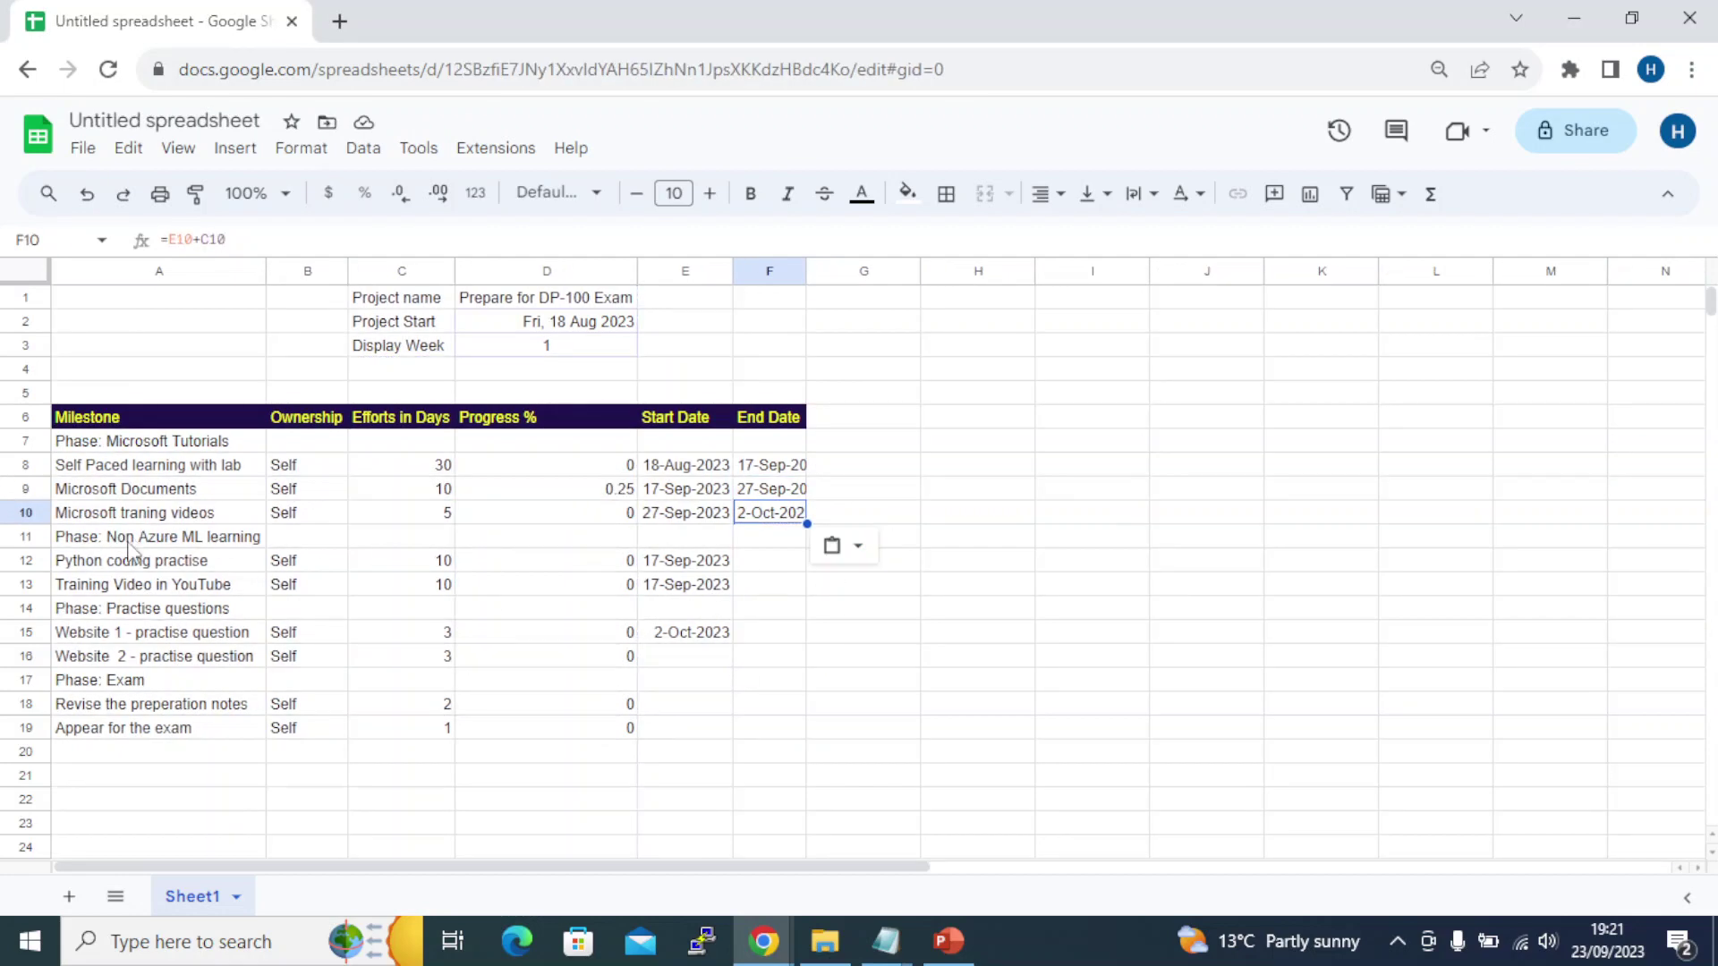
Review the Non Azure ML learning efforts and examine the End Date formulas in F12:F19 of the ExamPreperation sheet
click(148, 564)
click(445, 564)
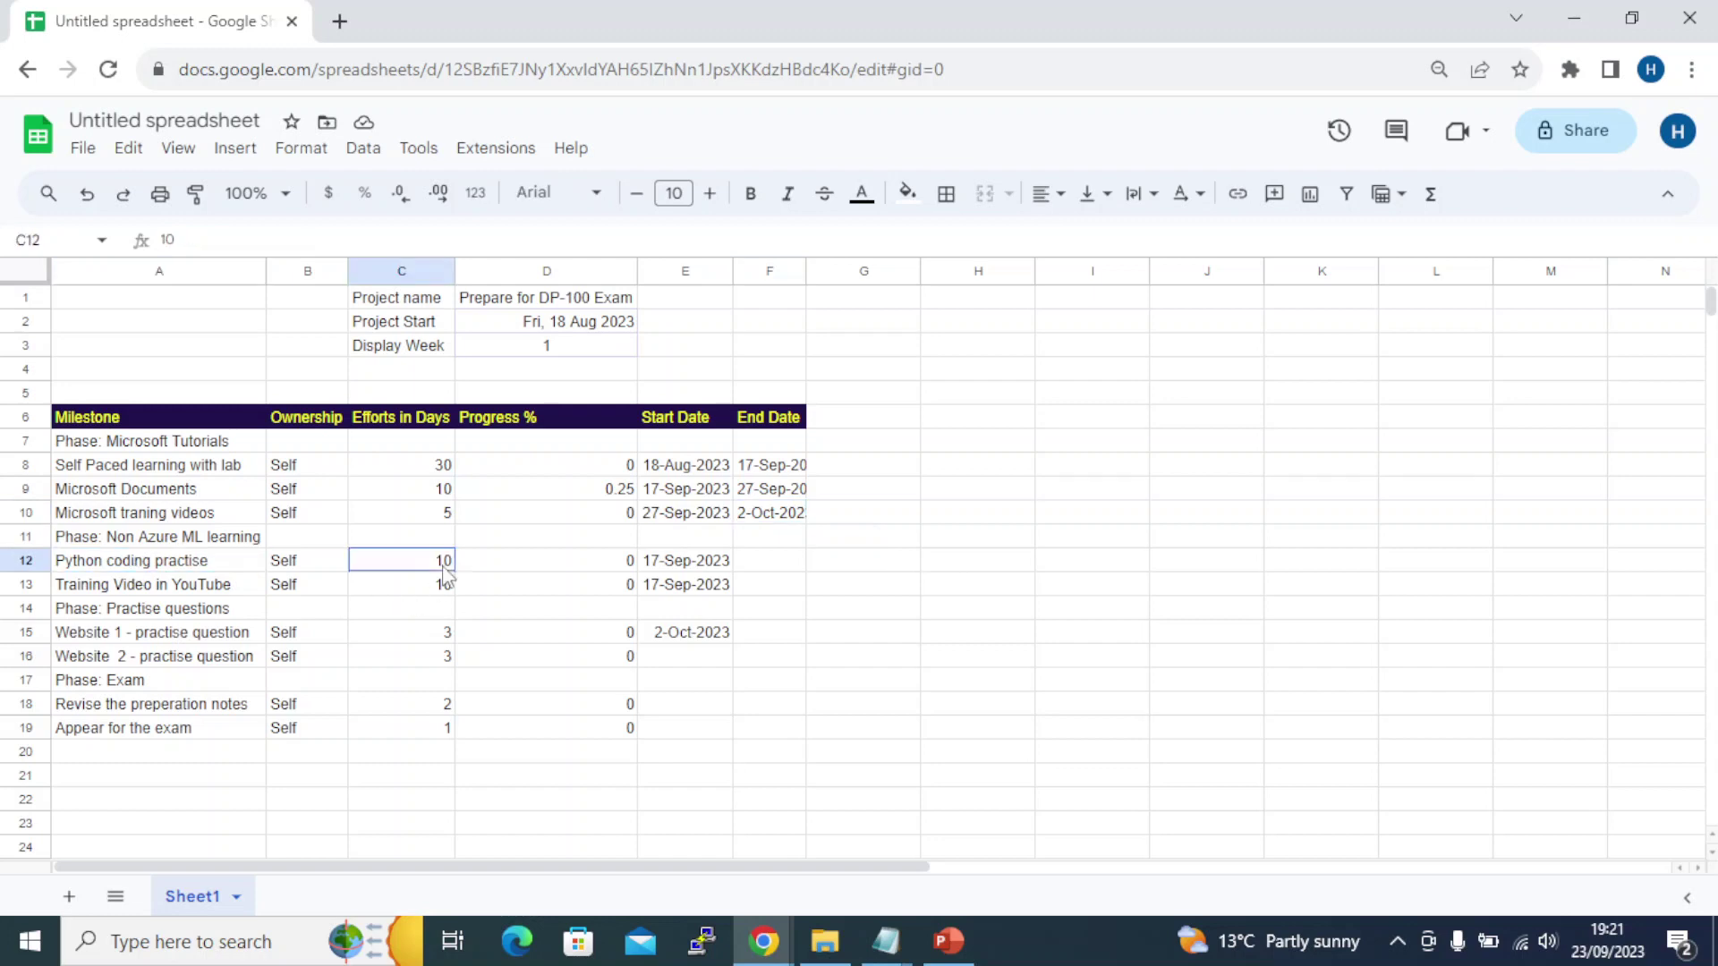
click(433, 591)
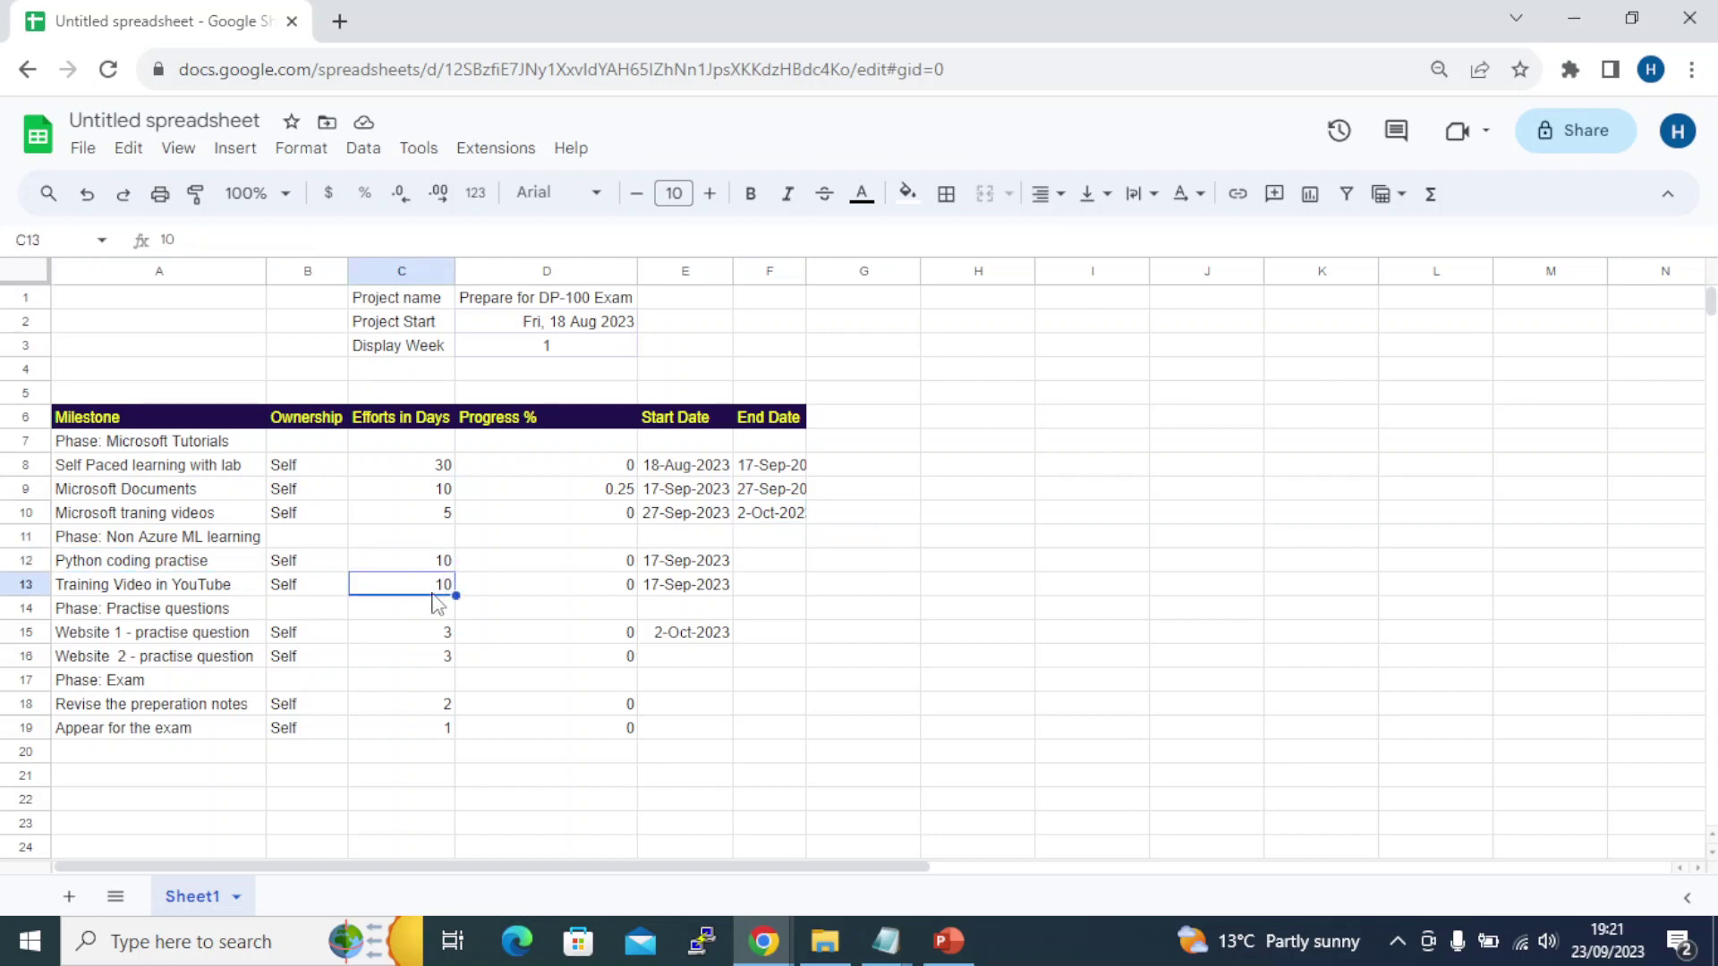
click(770, 564)
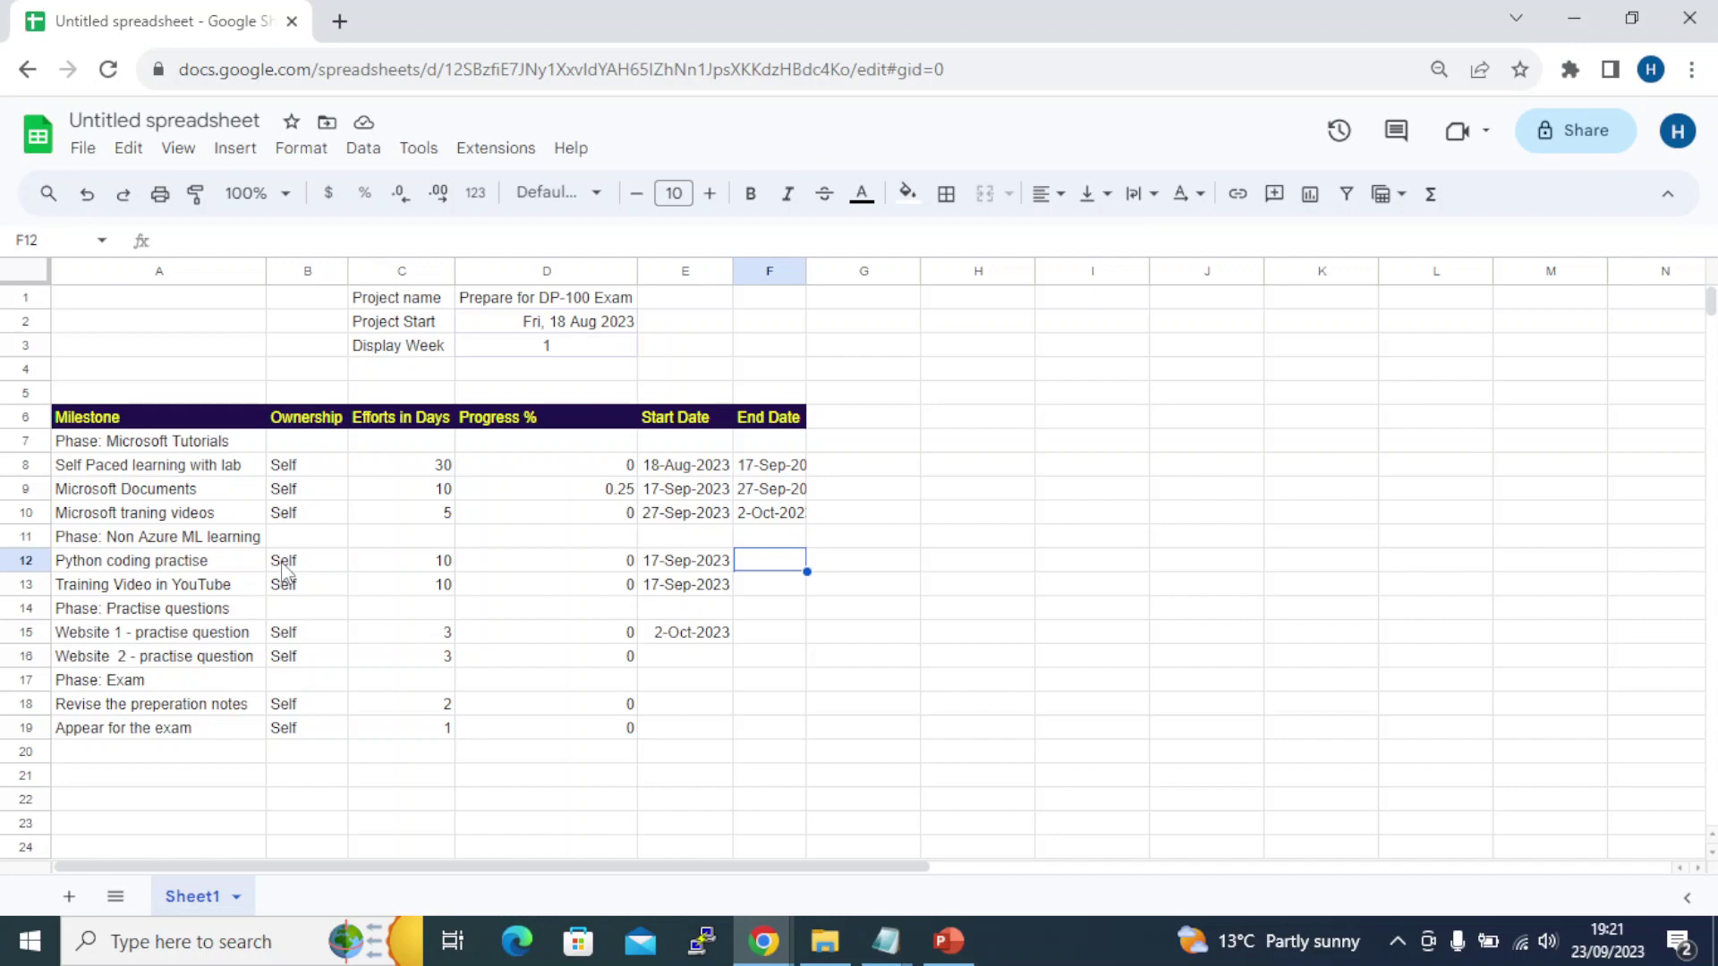
key(alt+Tab)
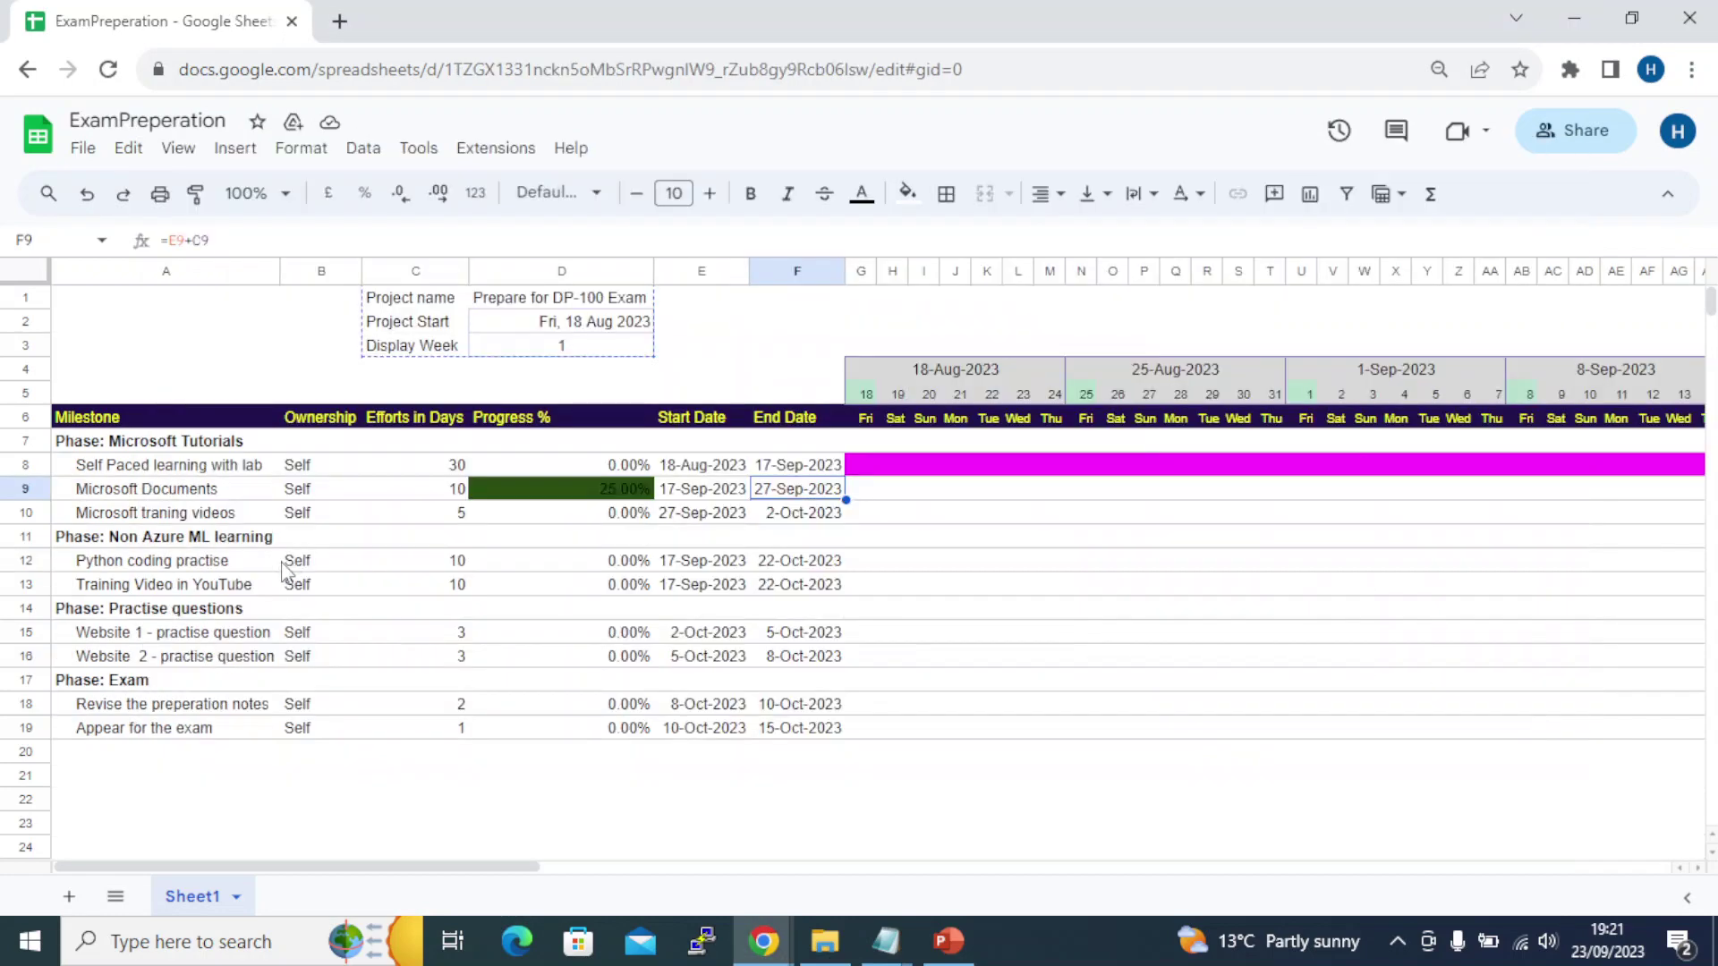
click(795, 562)
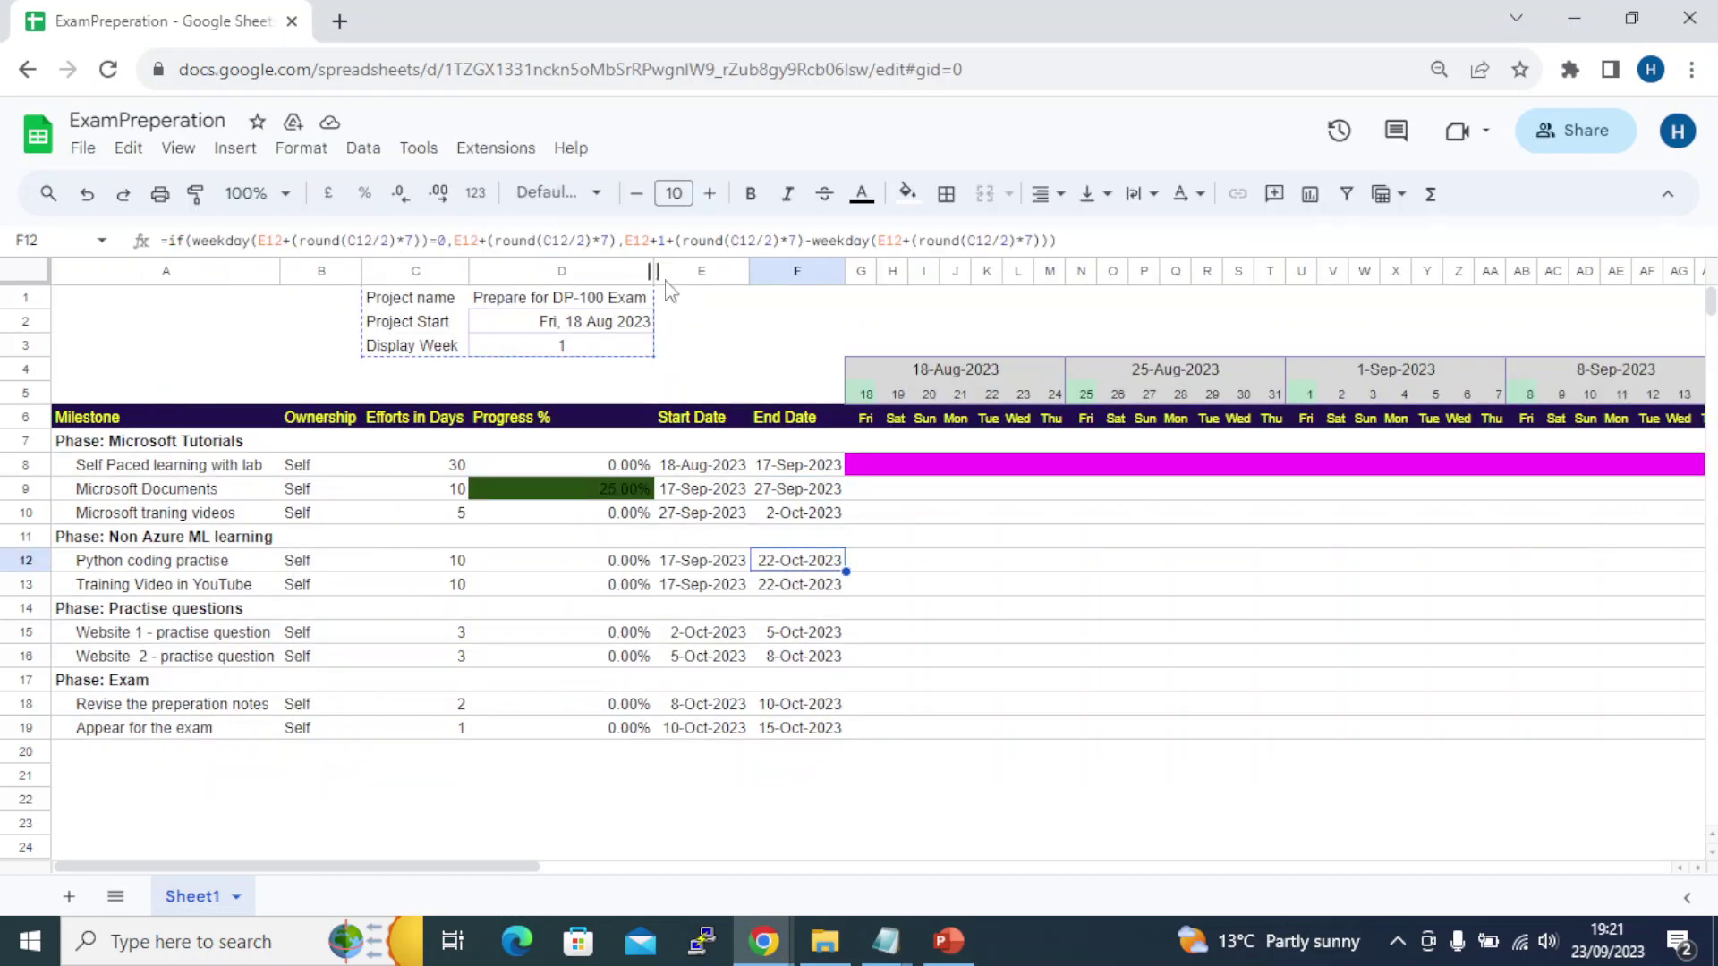
click(817, 591)
click(803, 636)
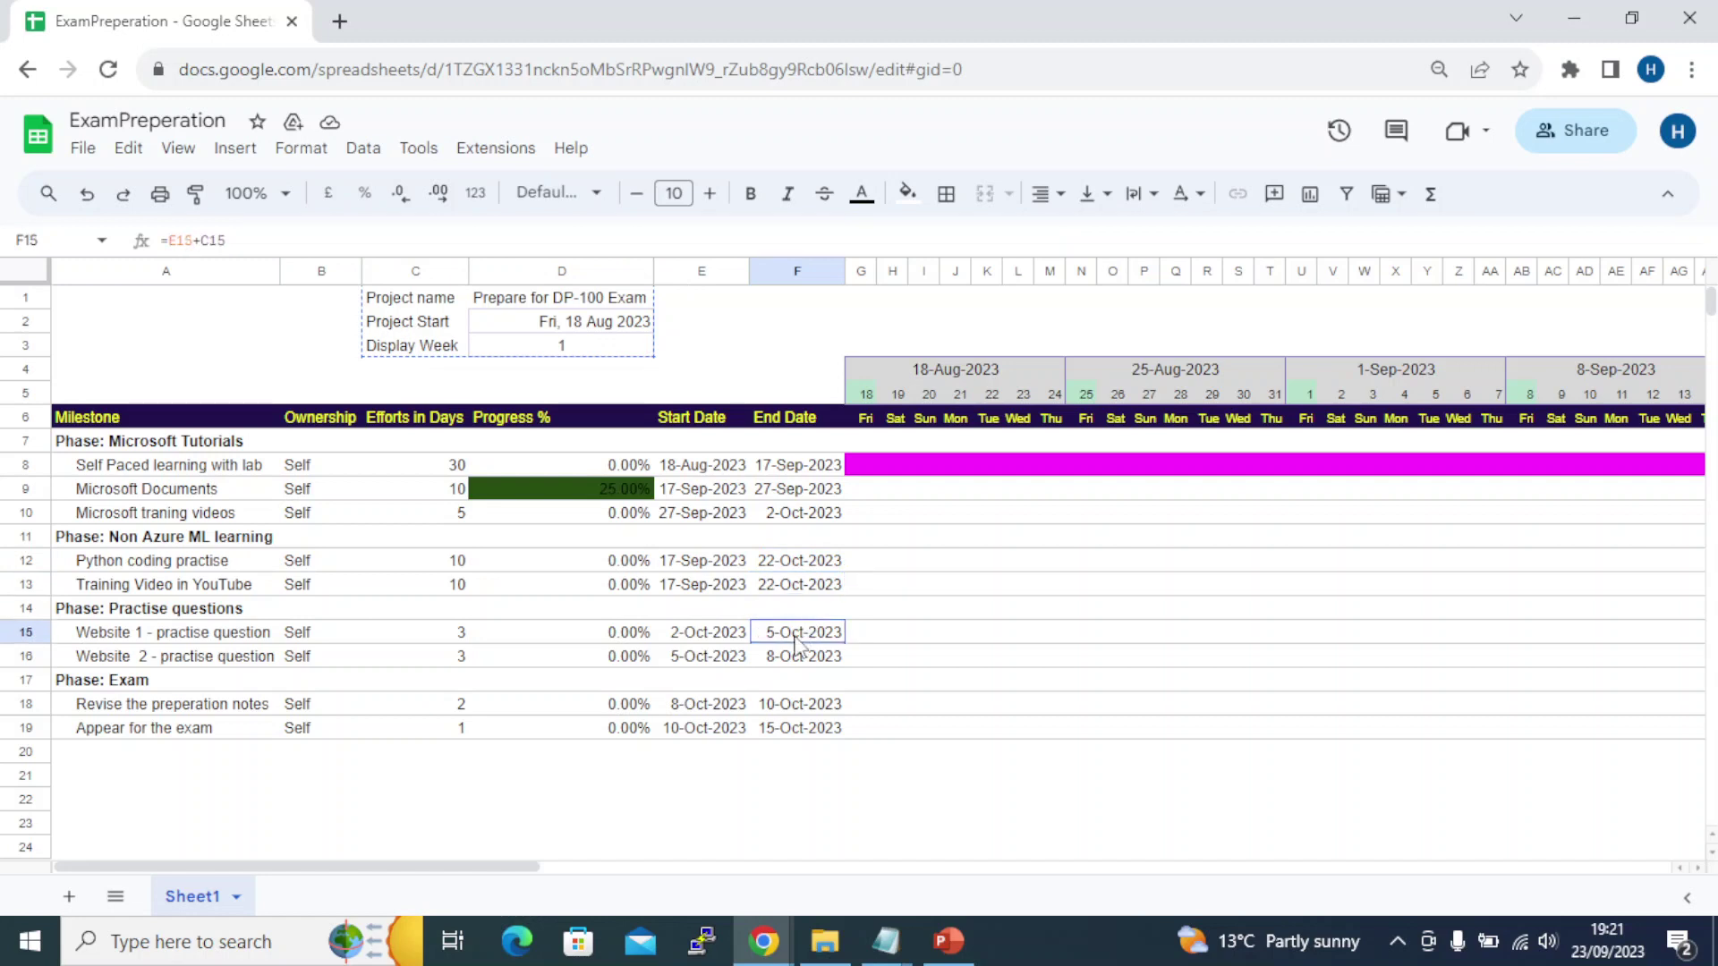
click(794, 659)
click(794, 707)
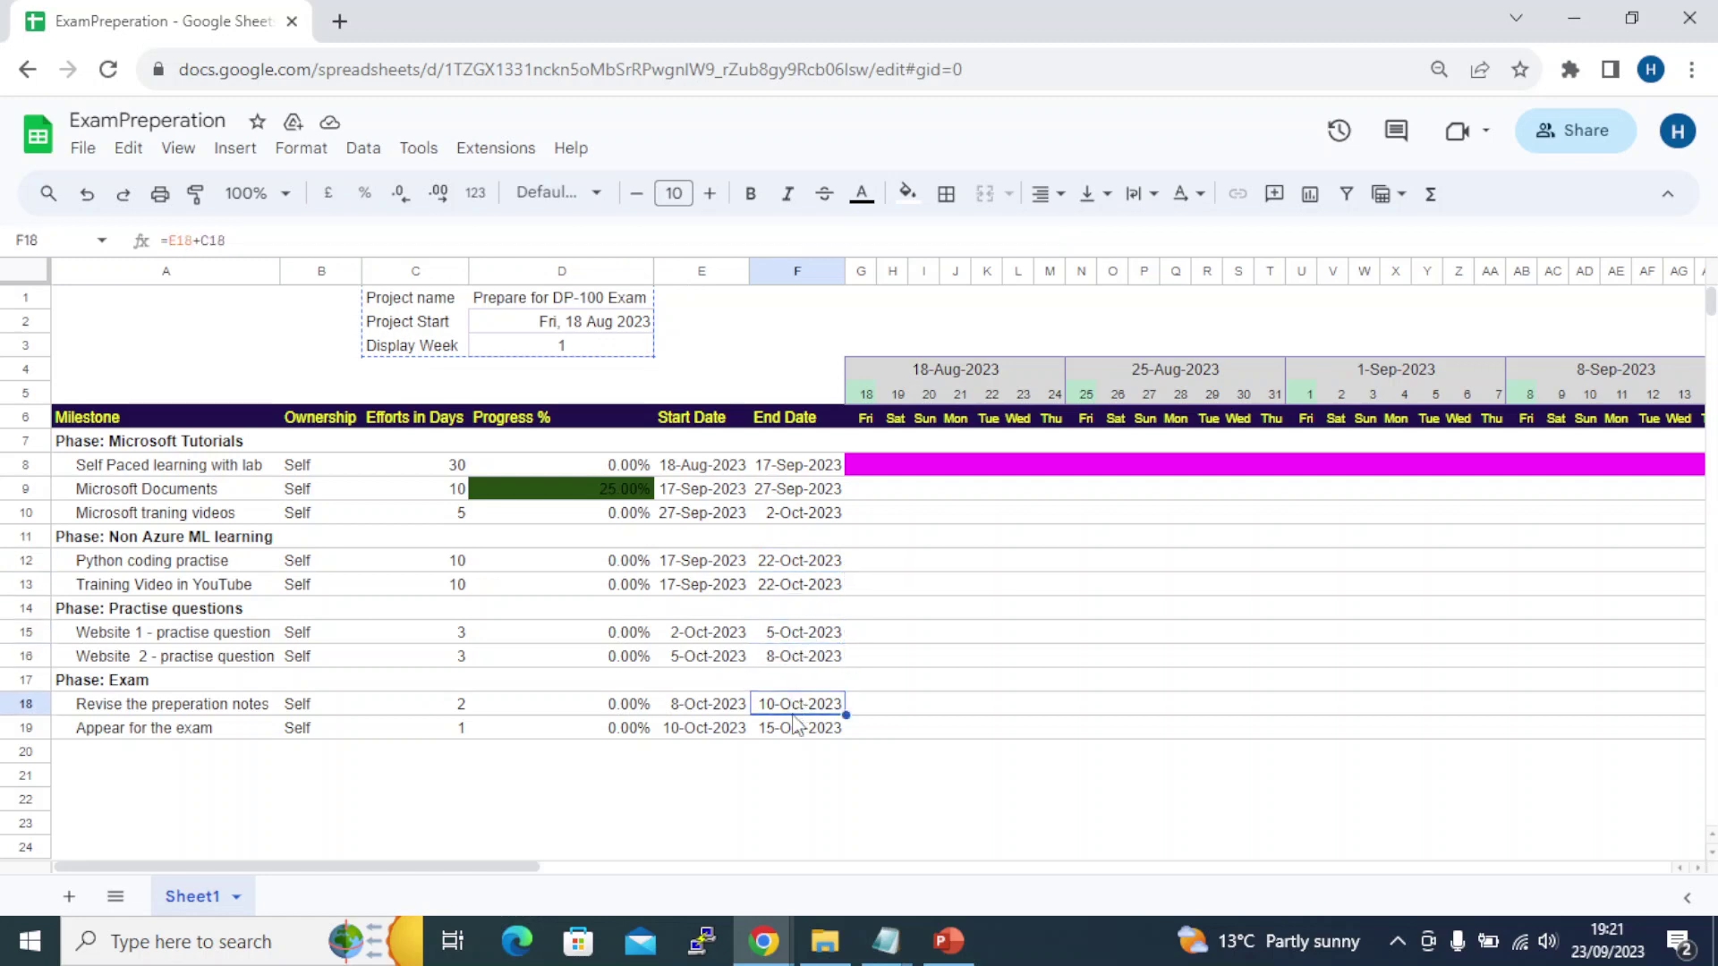
click(789, 730)
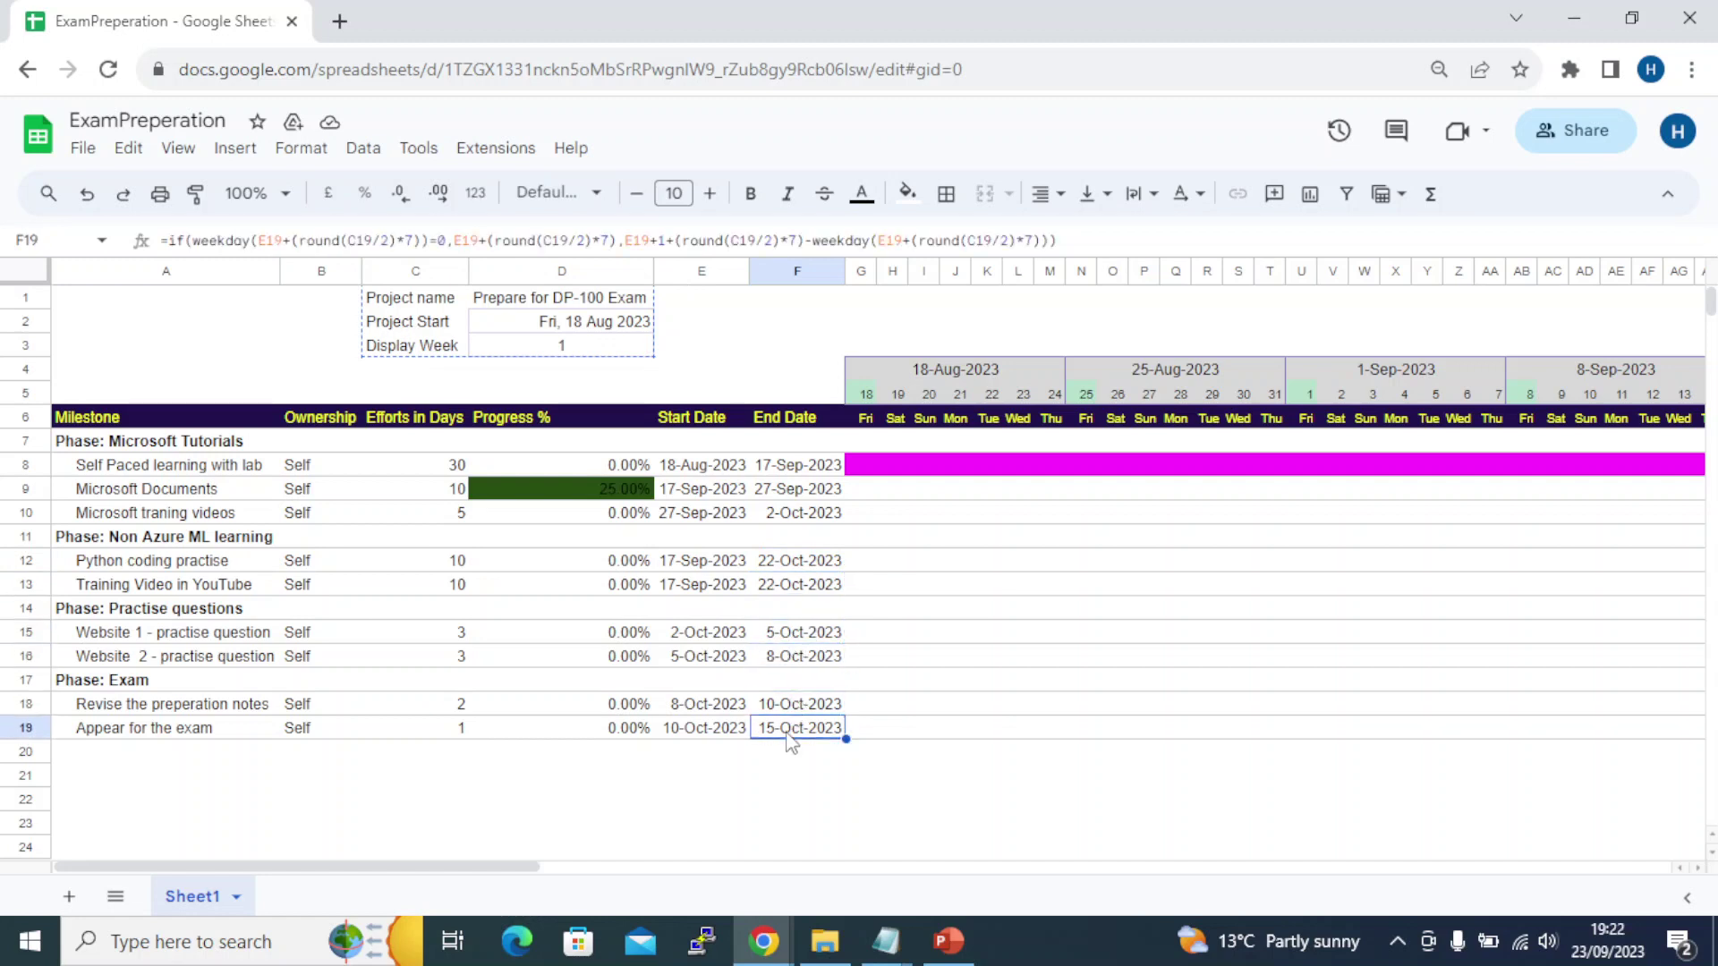
Copy the "To allocate nonwork dates for effort" weekday formula from the Notepad steps file and return to the untitled spreadsheet
key(alt+Tab)
key(alt+Tab)
key(alt+Tab)
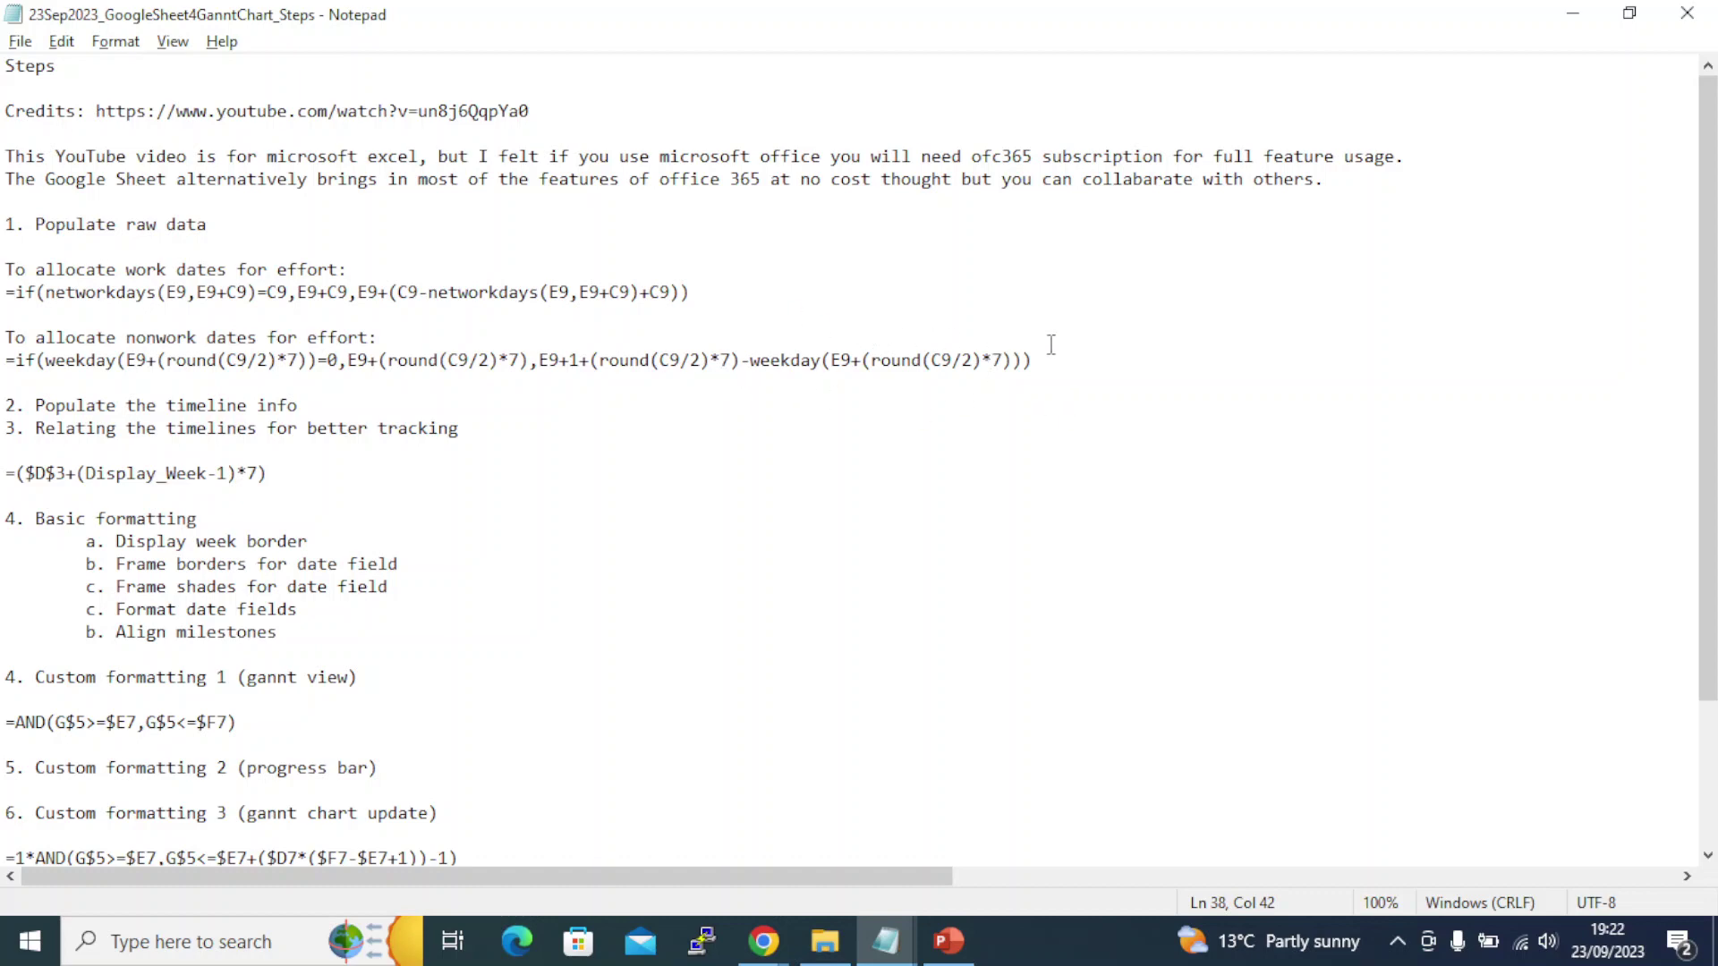
key(shift+Home)
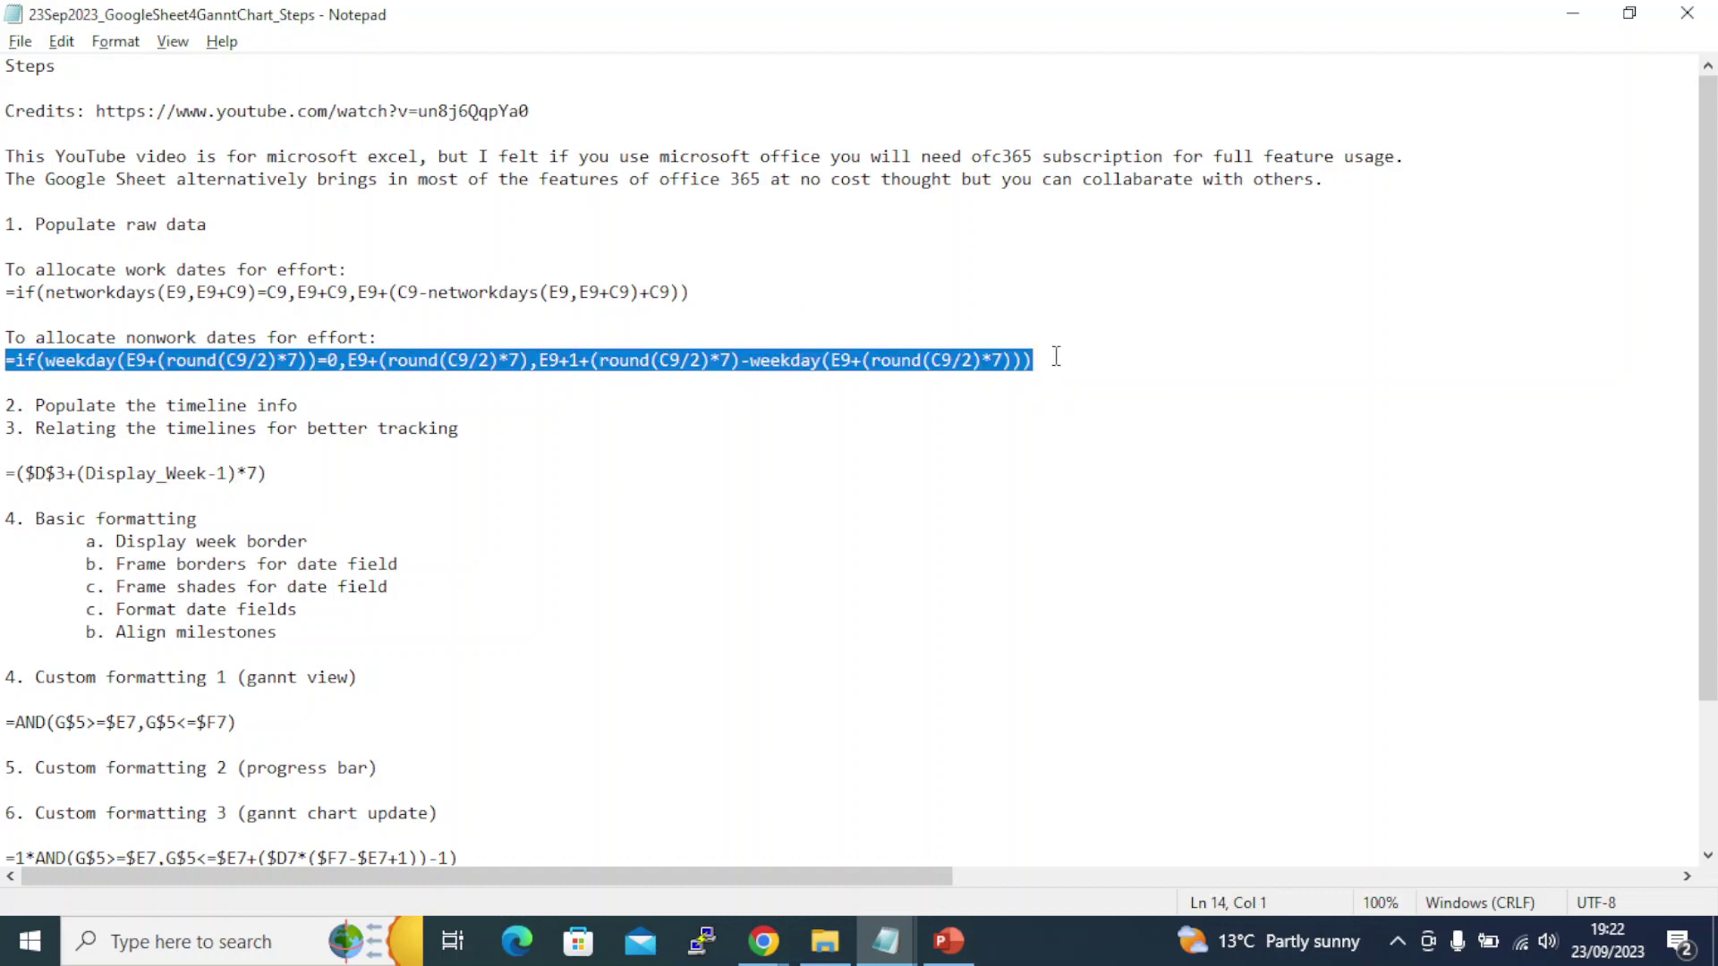
key(alt+Tab)
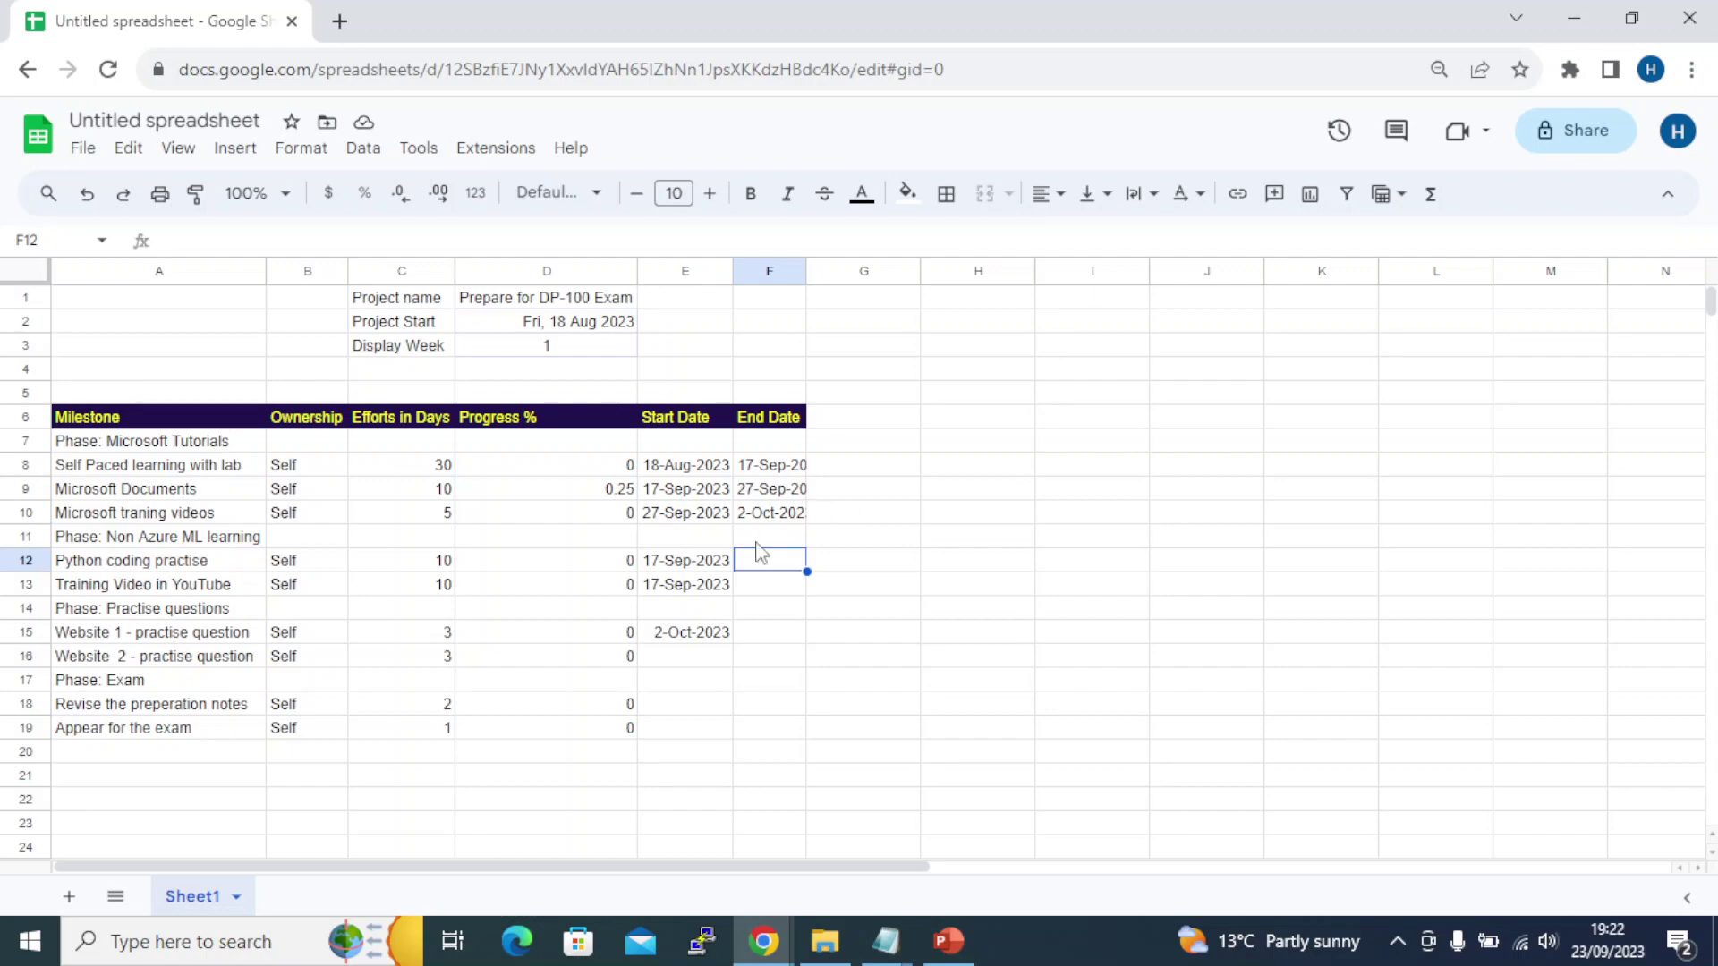
key(alt+Tab)
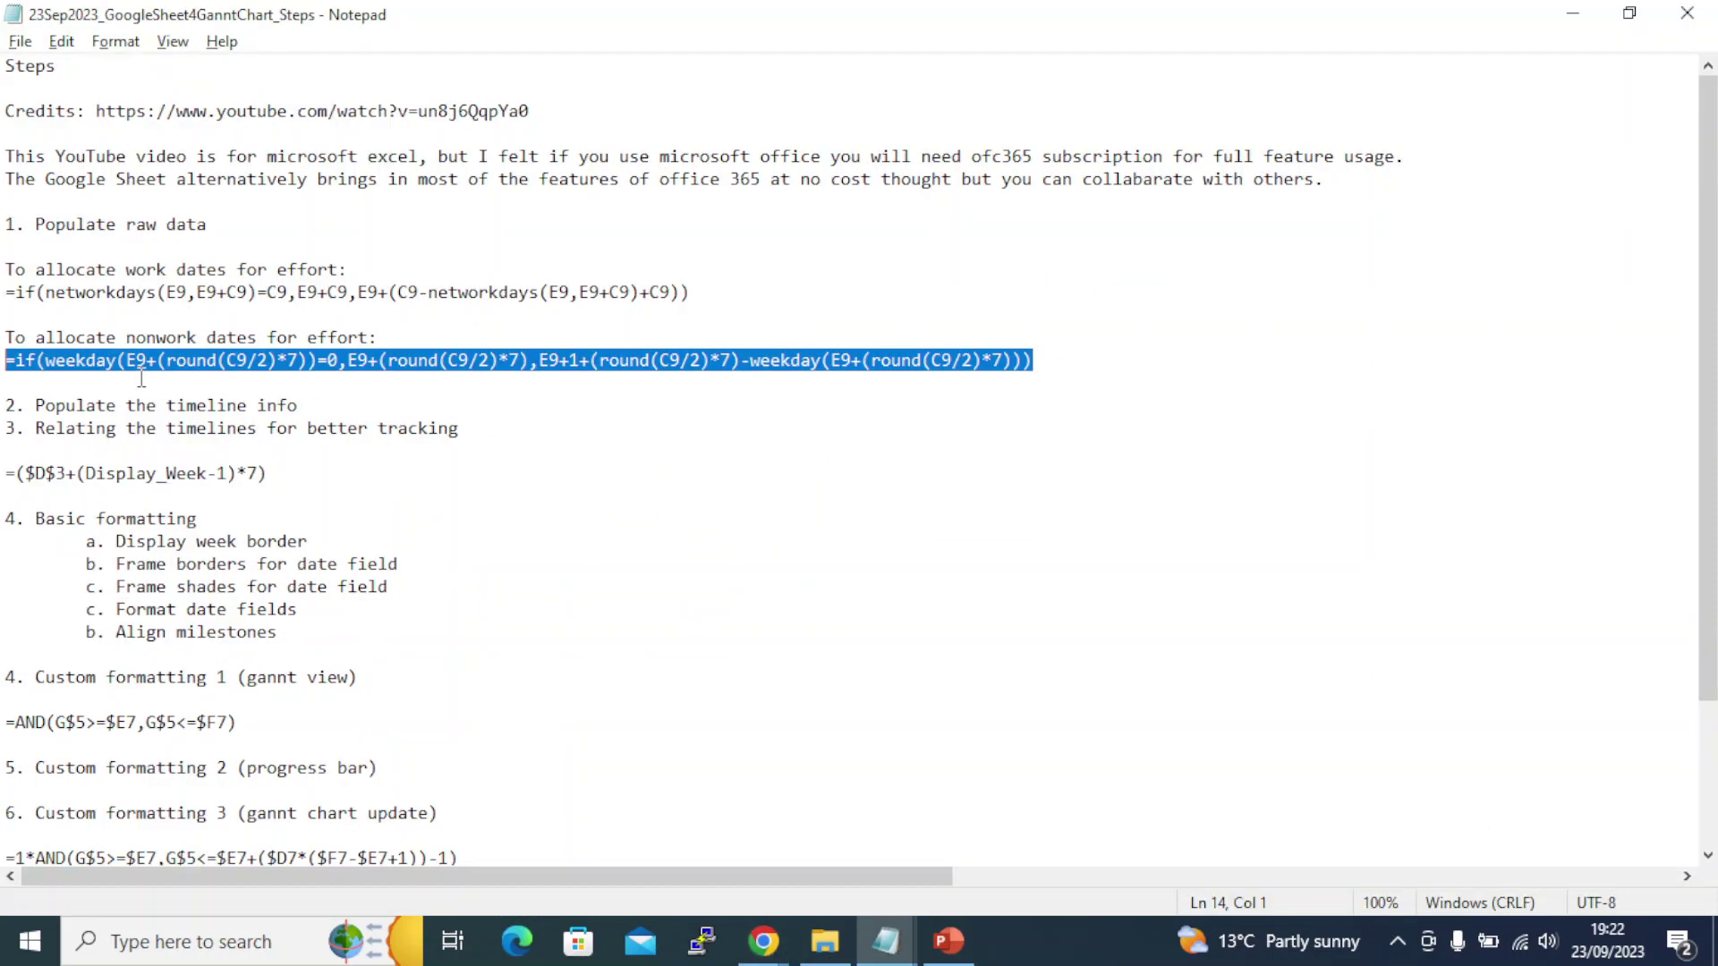
key(alt+Tab)
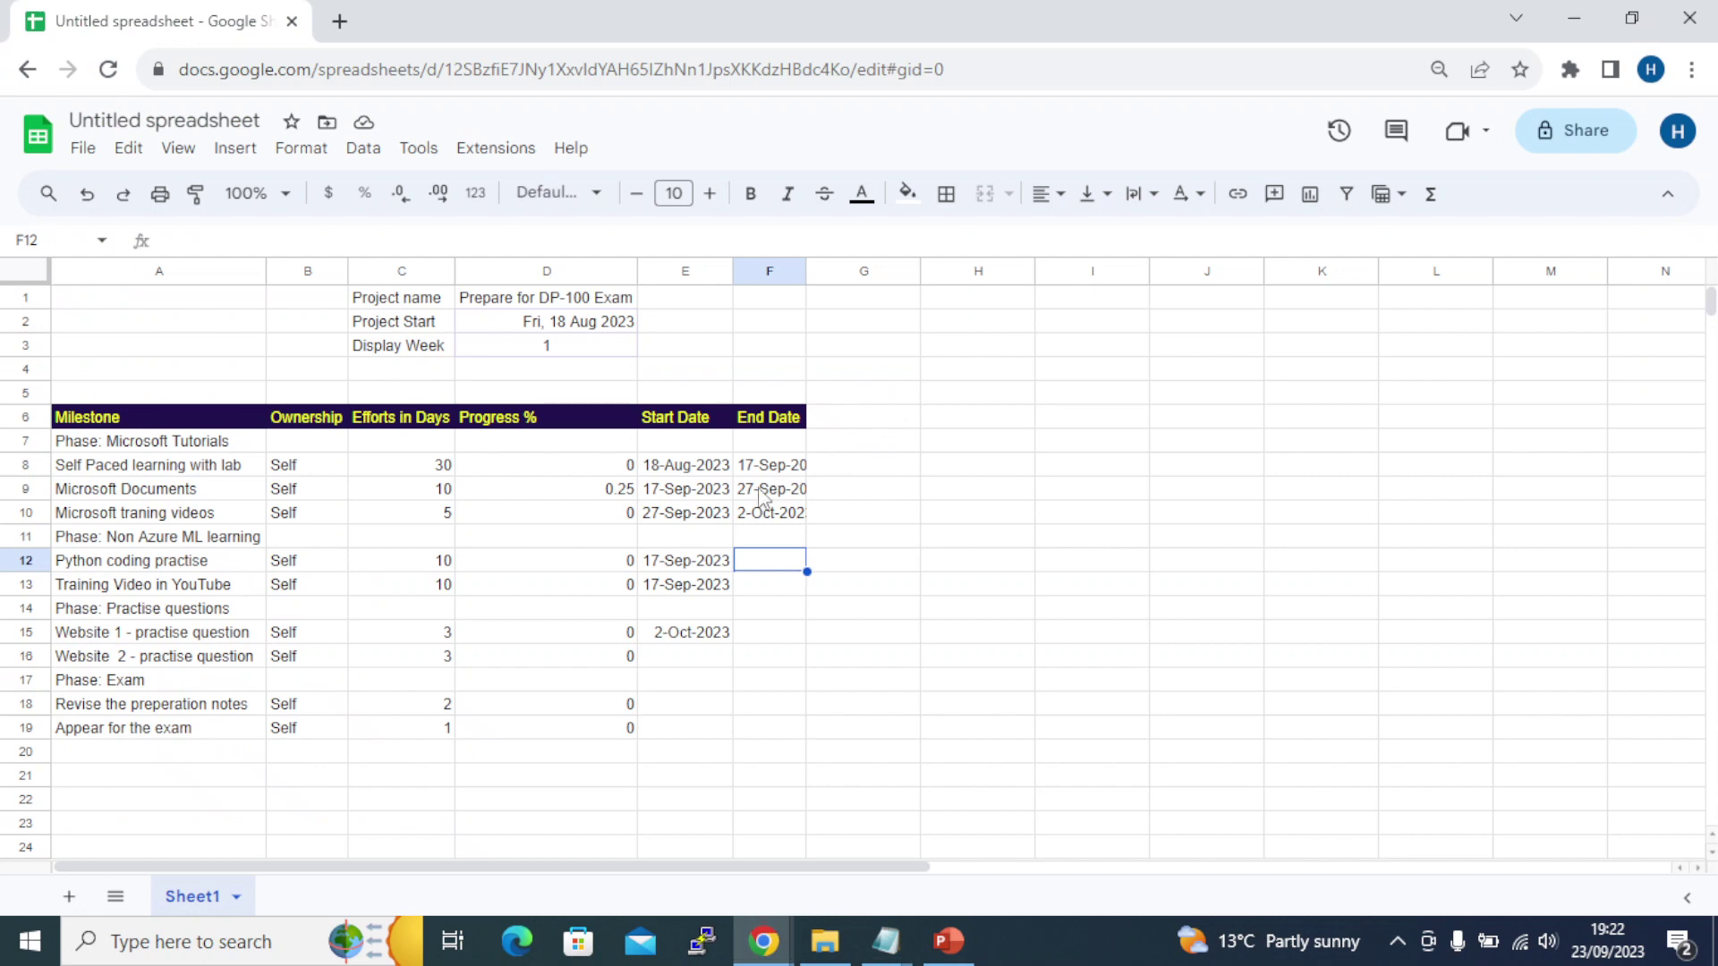
Replace the End Date of Microsoft Documents (F9) with the copied weekday formula for nonwork dates
click(762, 493)
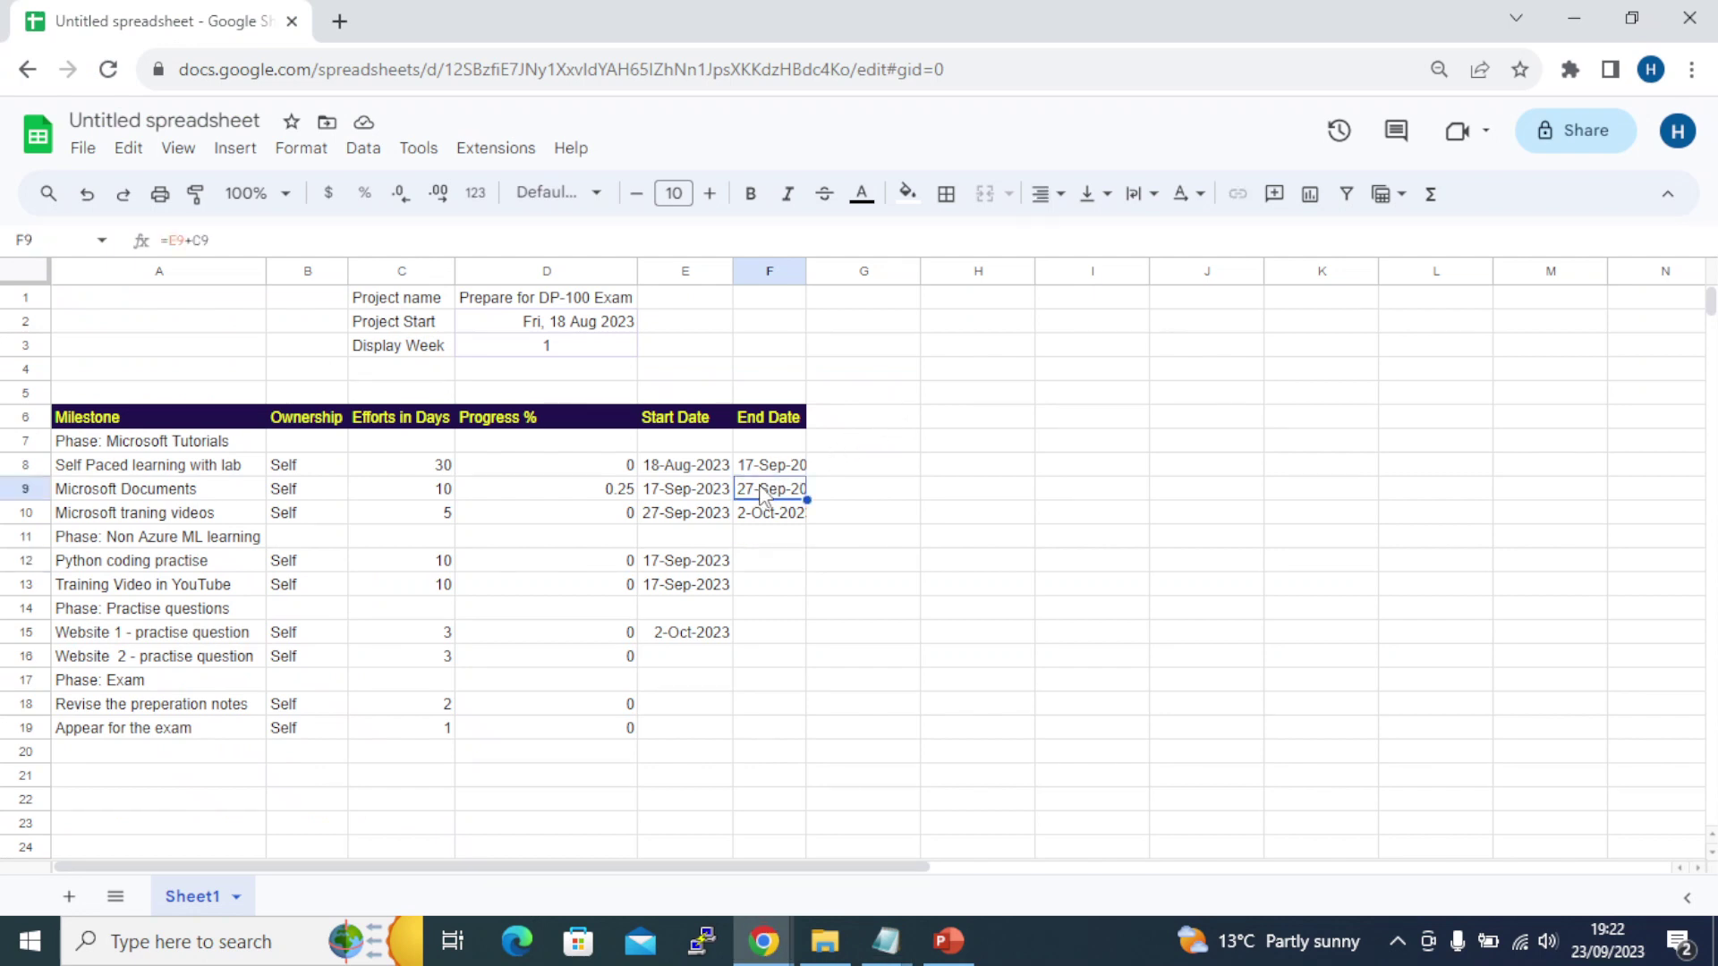
key(Delete)
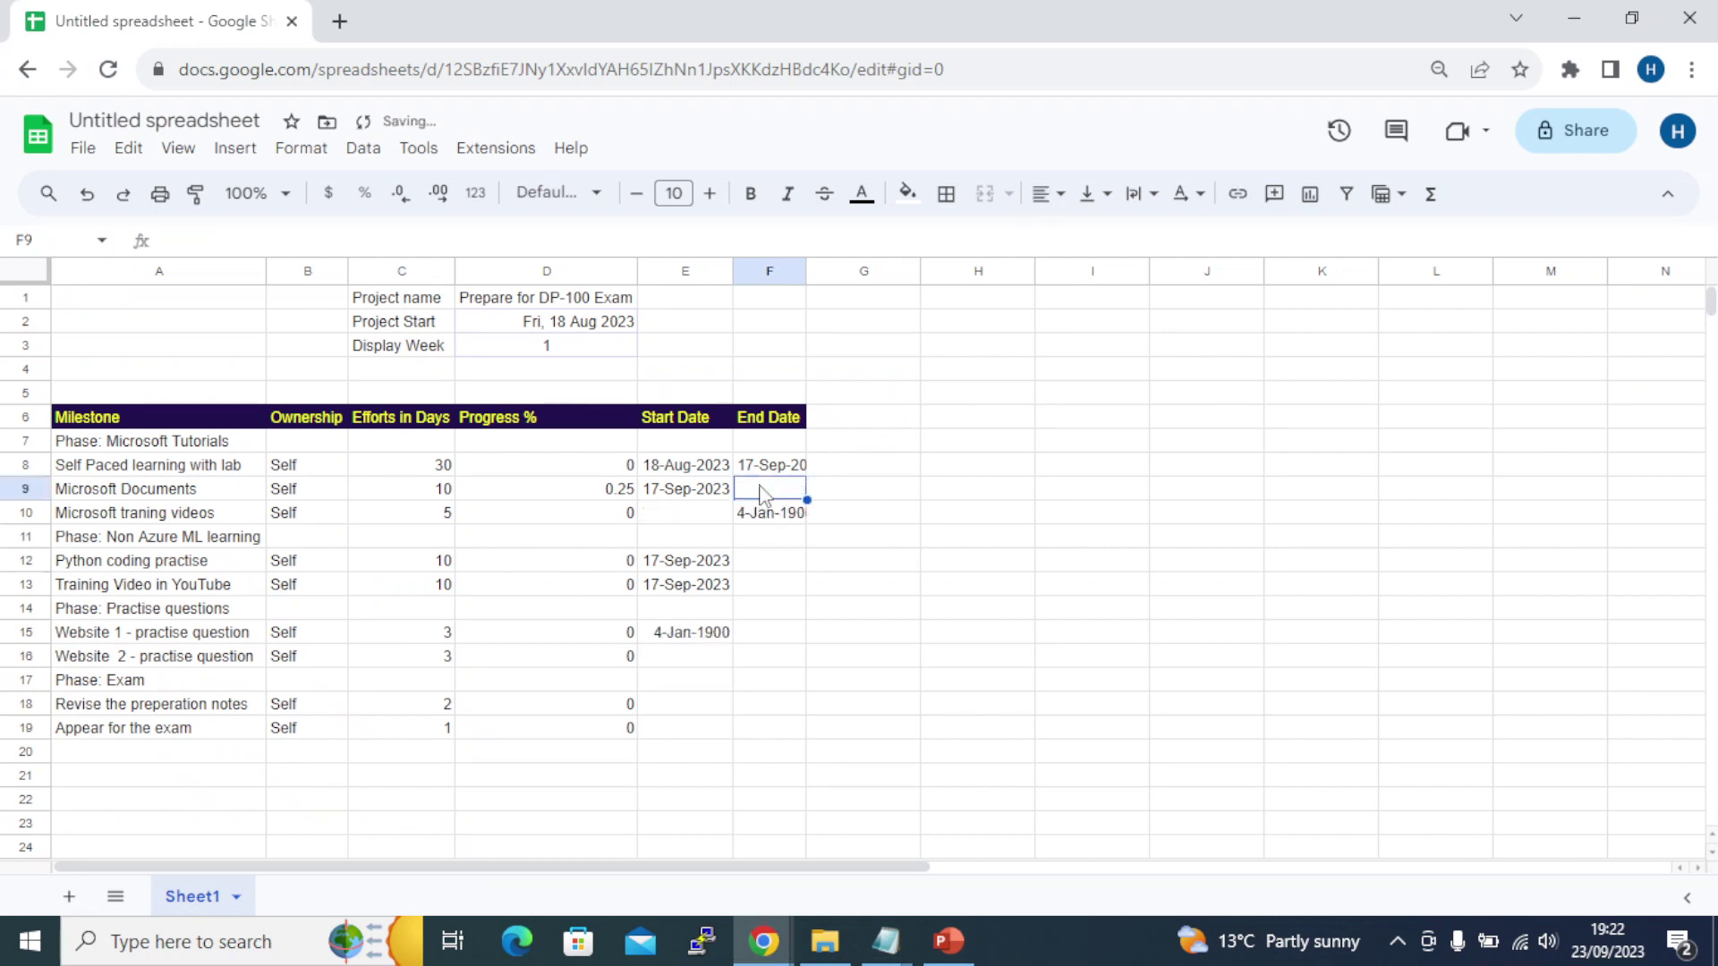
double_click(762, 493)
key(ctrl+v)
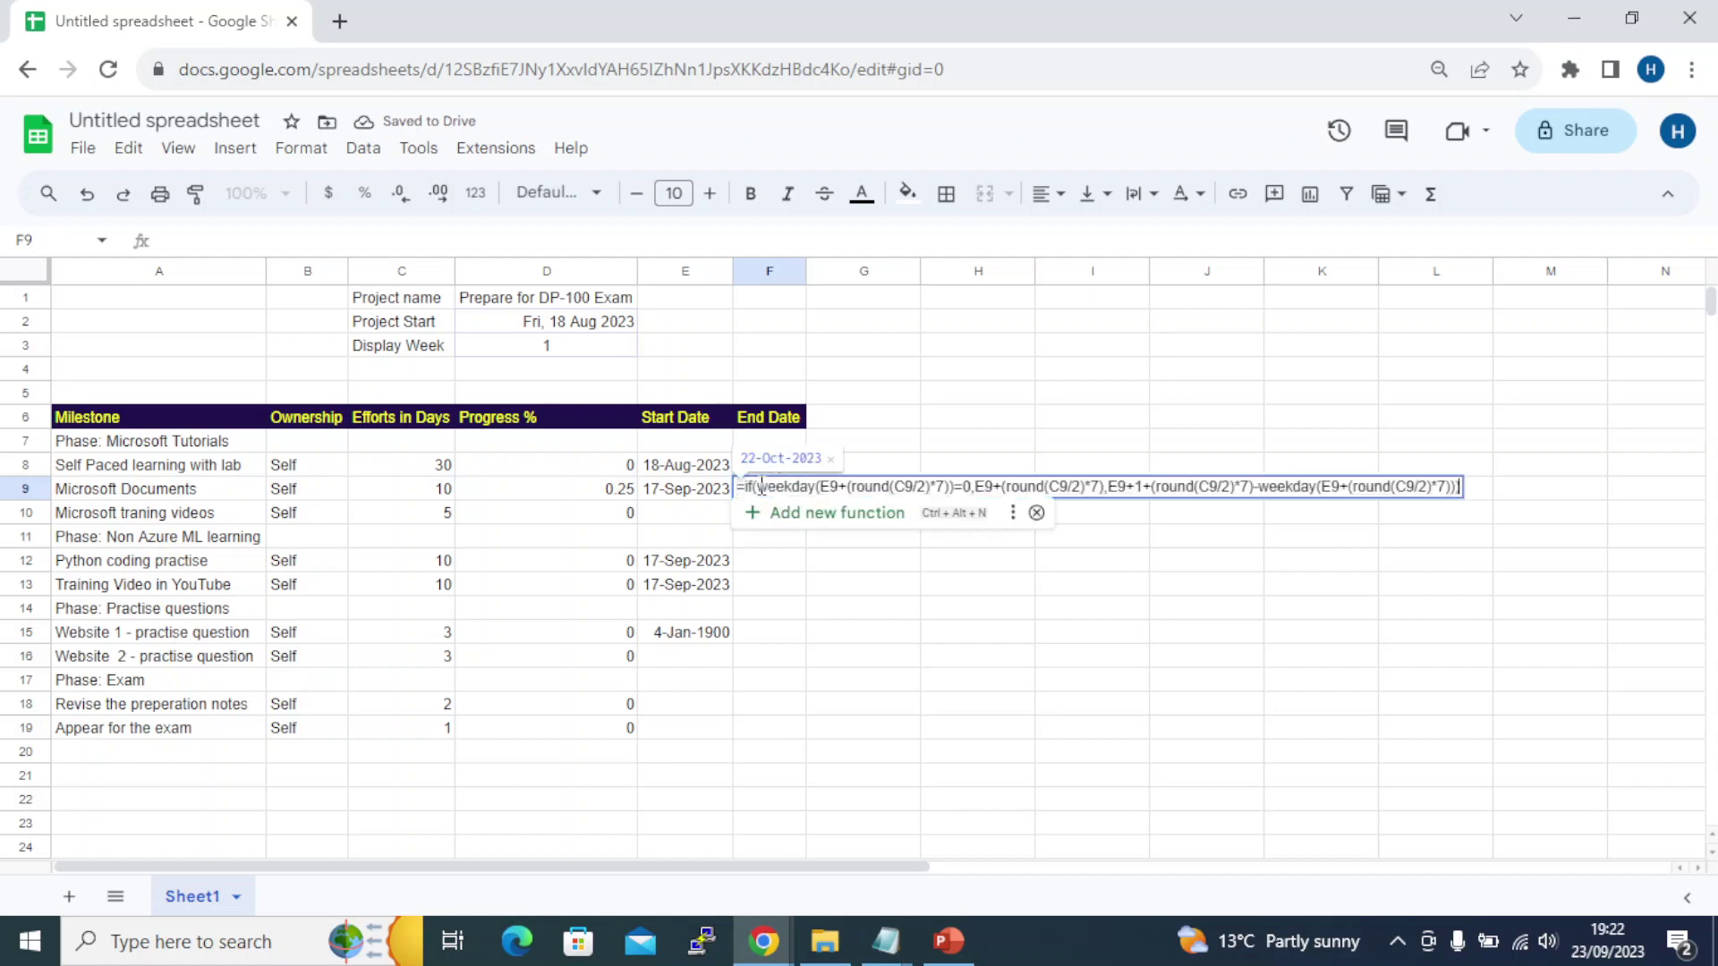
key(Return)
Copy the nonwork-dates formula from F9 to the End Date of Python coding practise (F12)
click(762, 493)
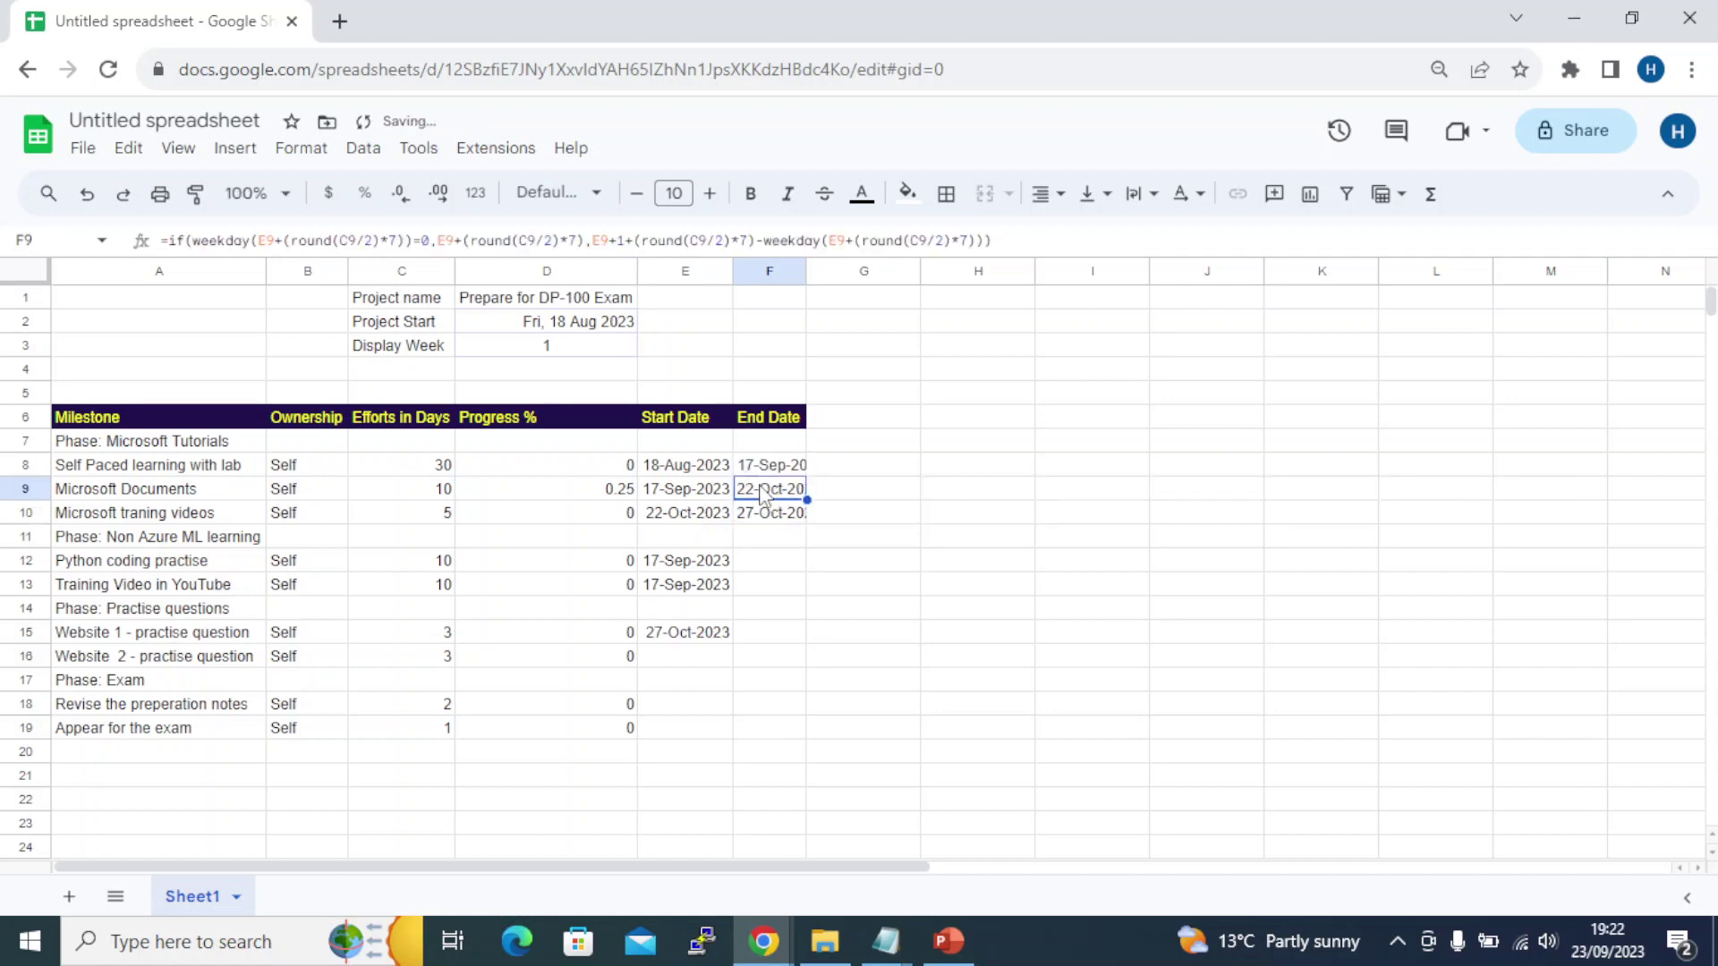
key(ctrl+c)
click(757, 561)
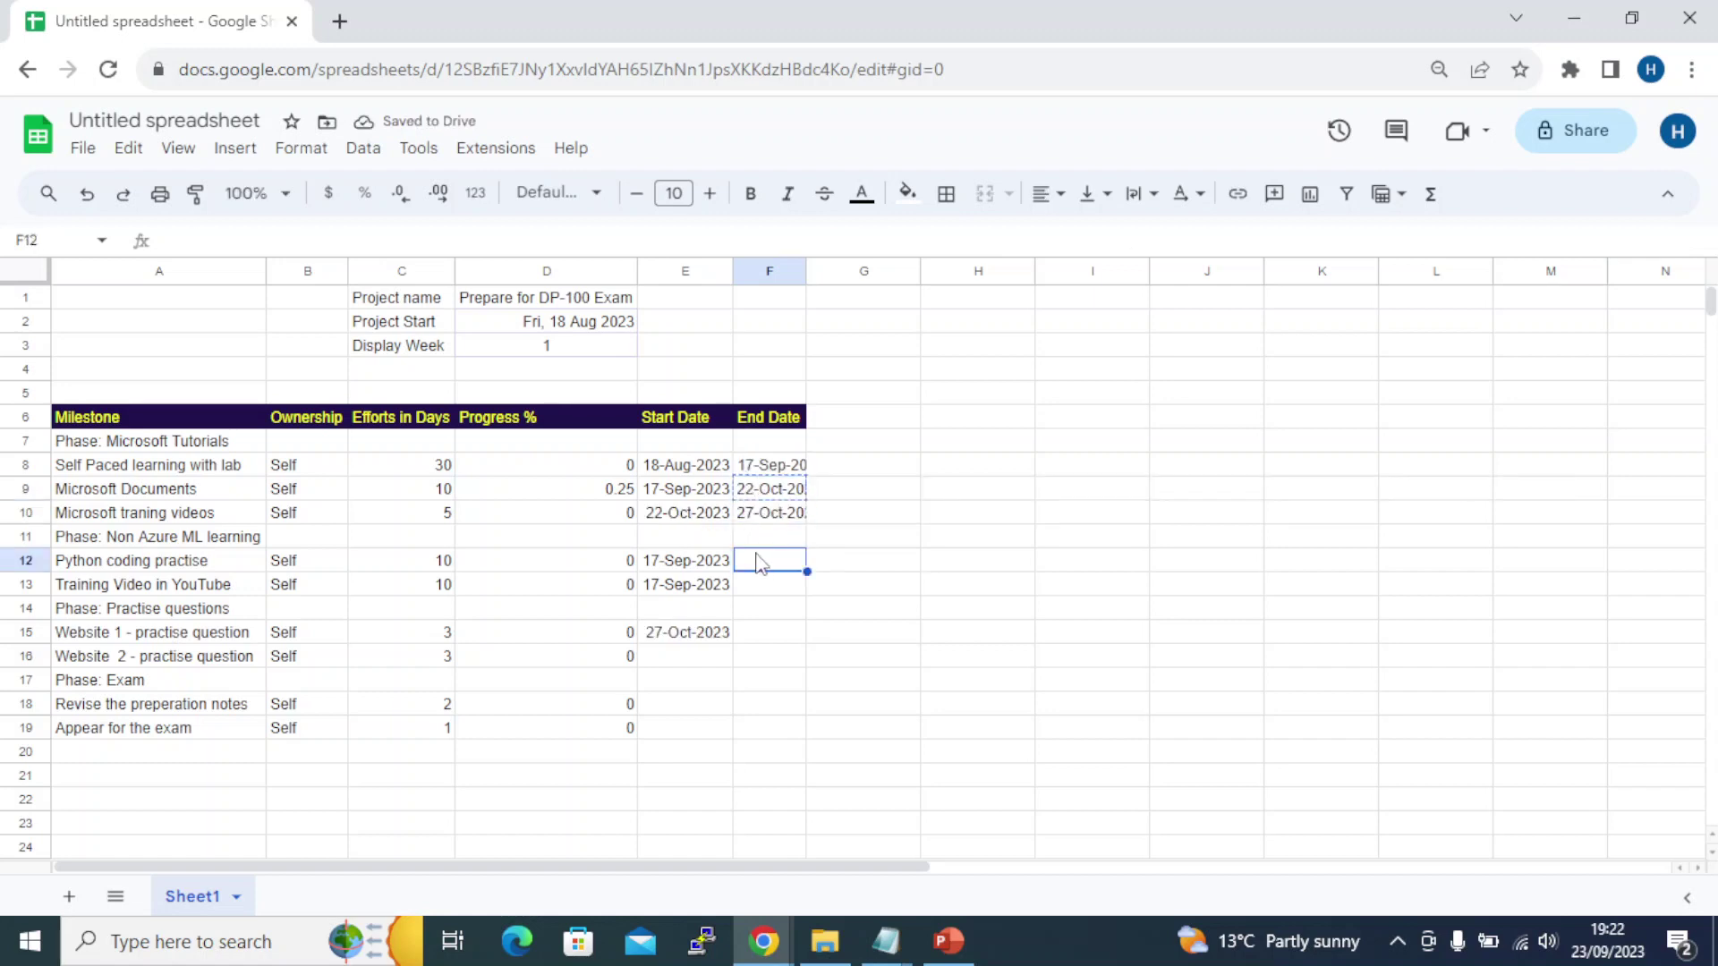
key(ctrl+v)
Copy the start-plus-effort formula from F8 over the End Date of Microsoft Documents (F9)
click(777, 465)
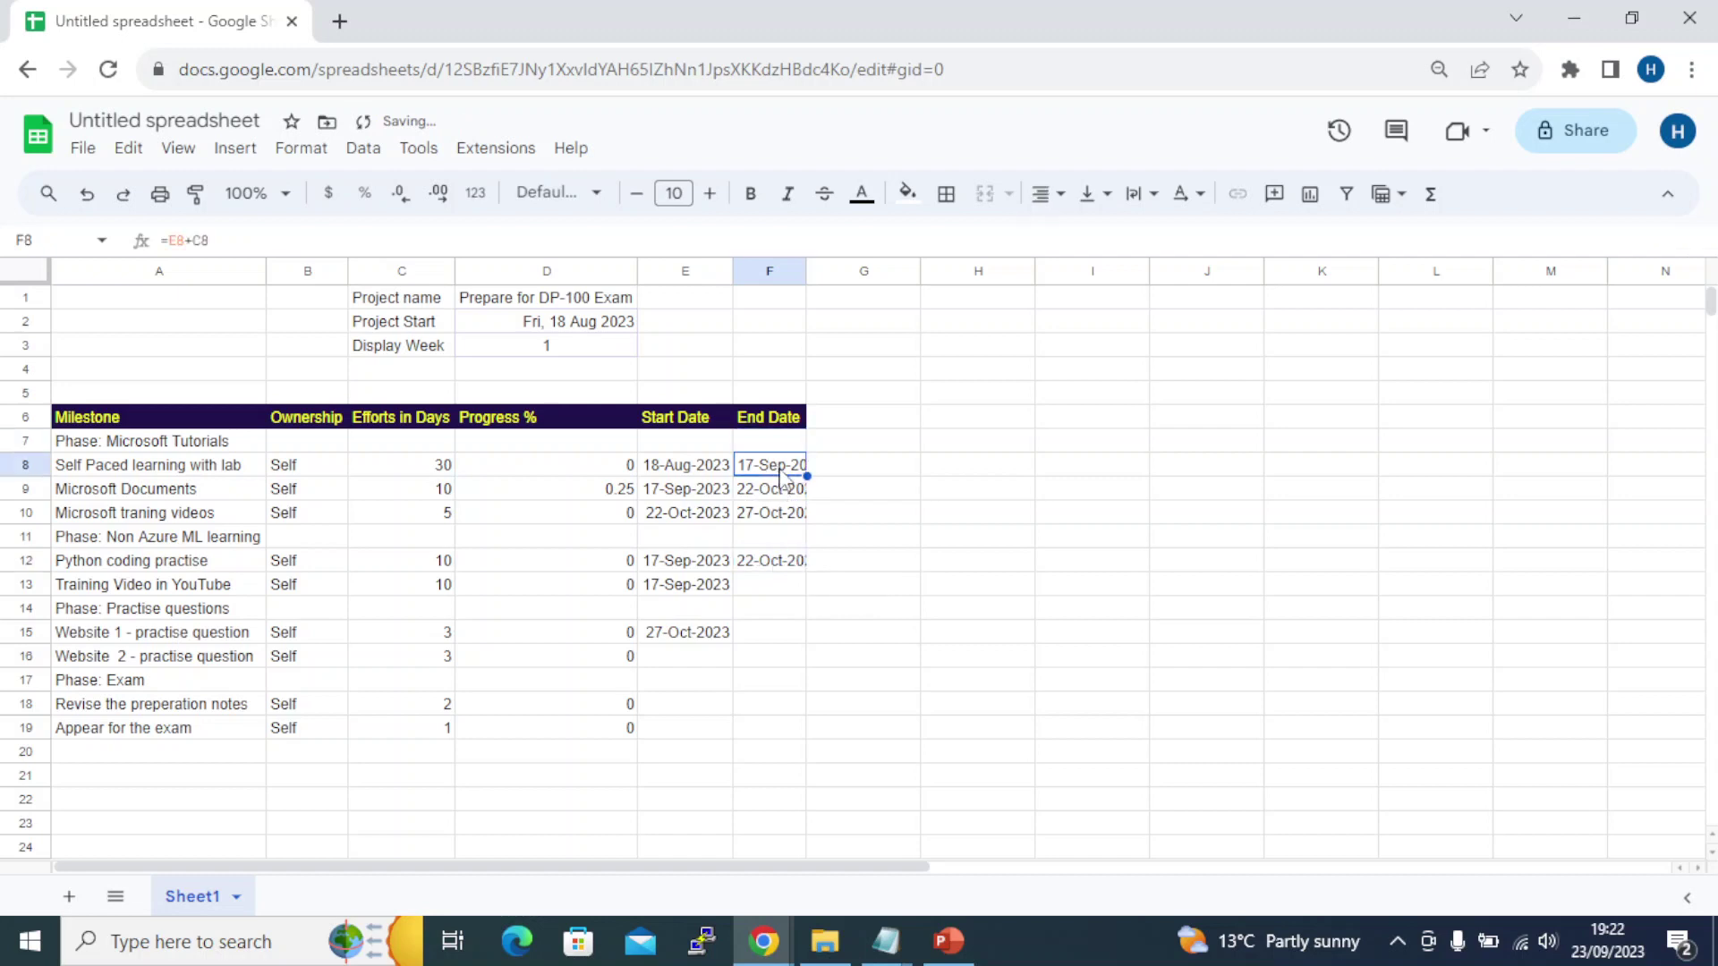
key(ctrl+c)
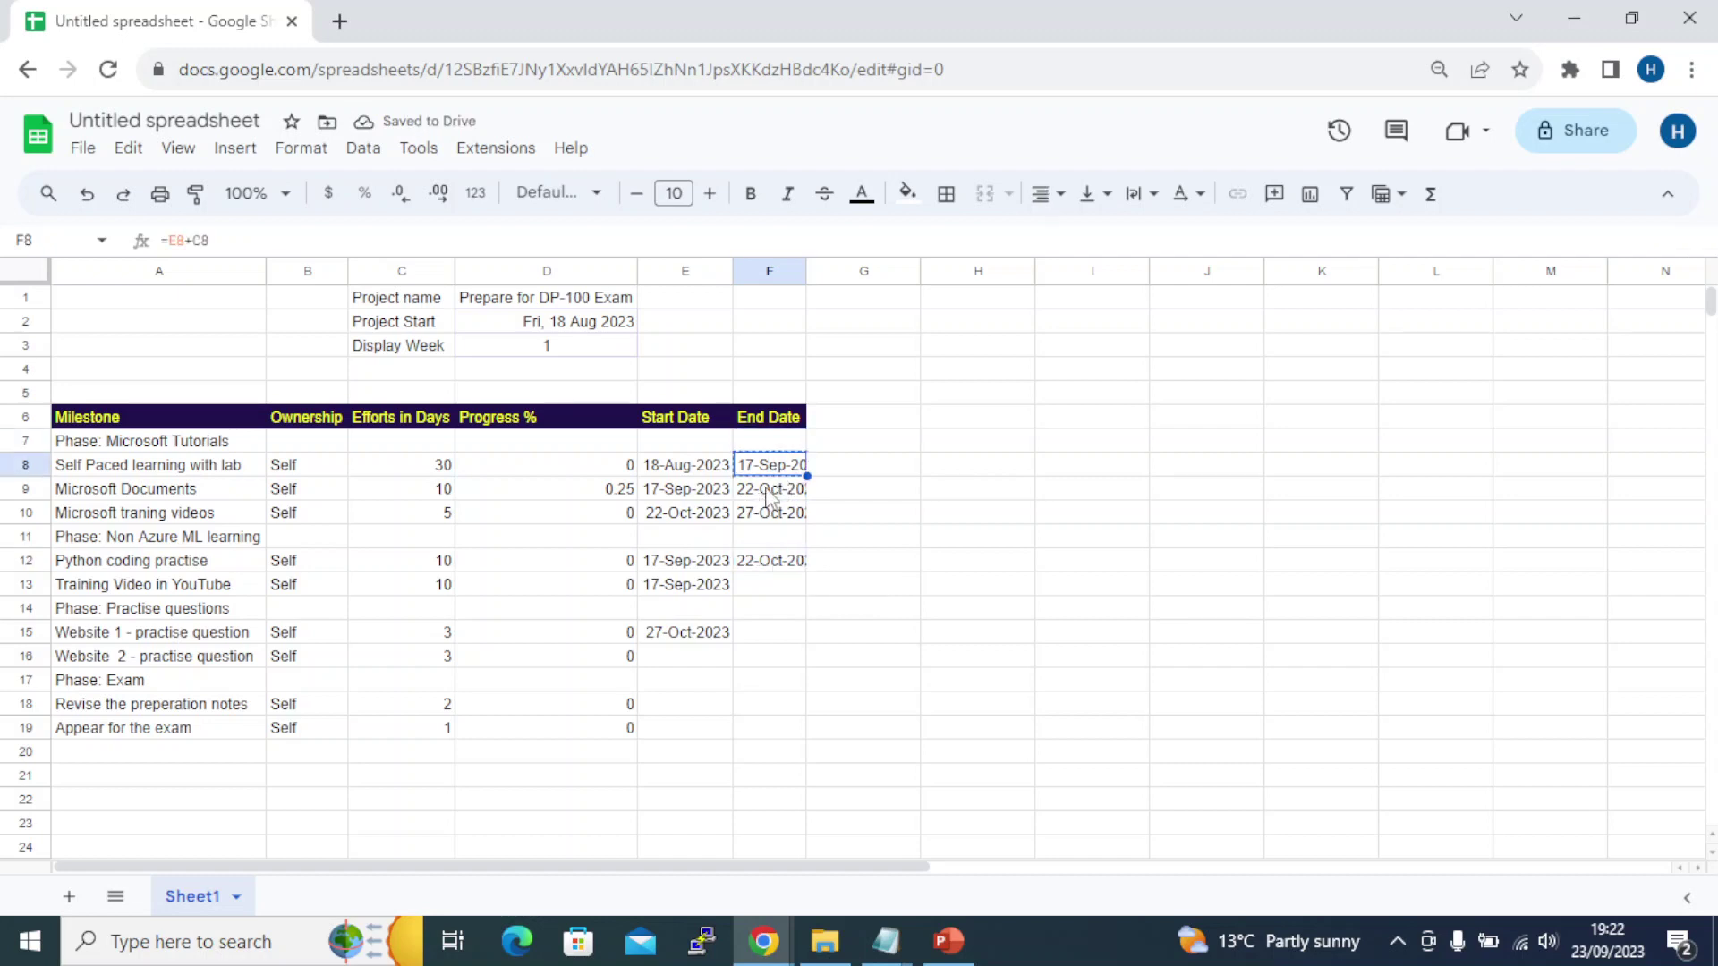
click(770, 492)
key(ctrl+v)
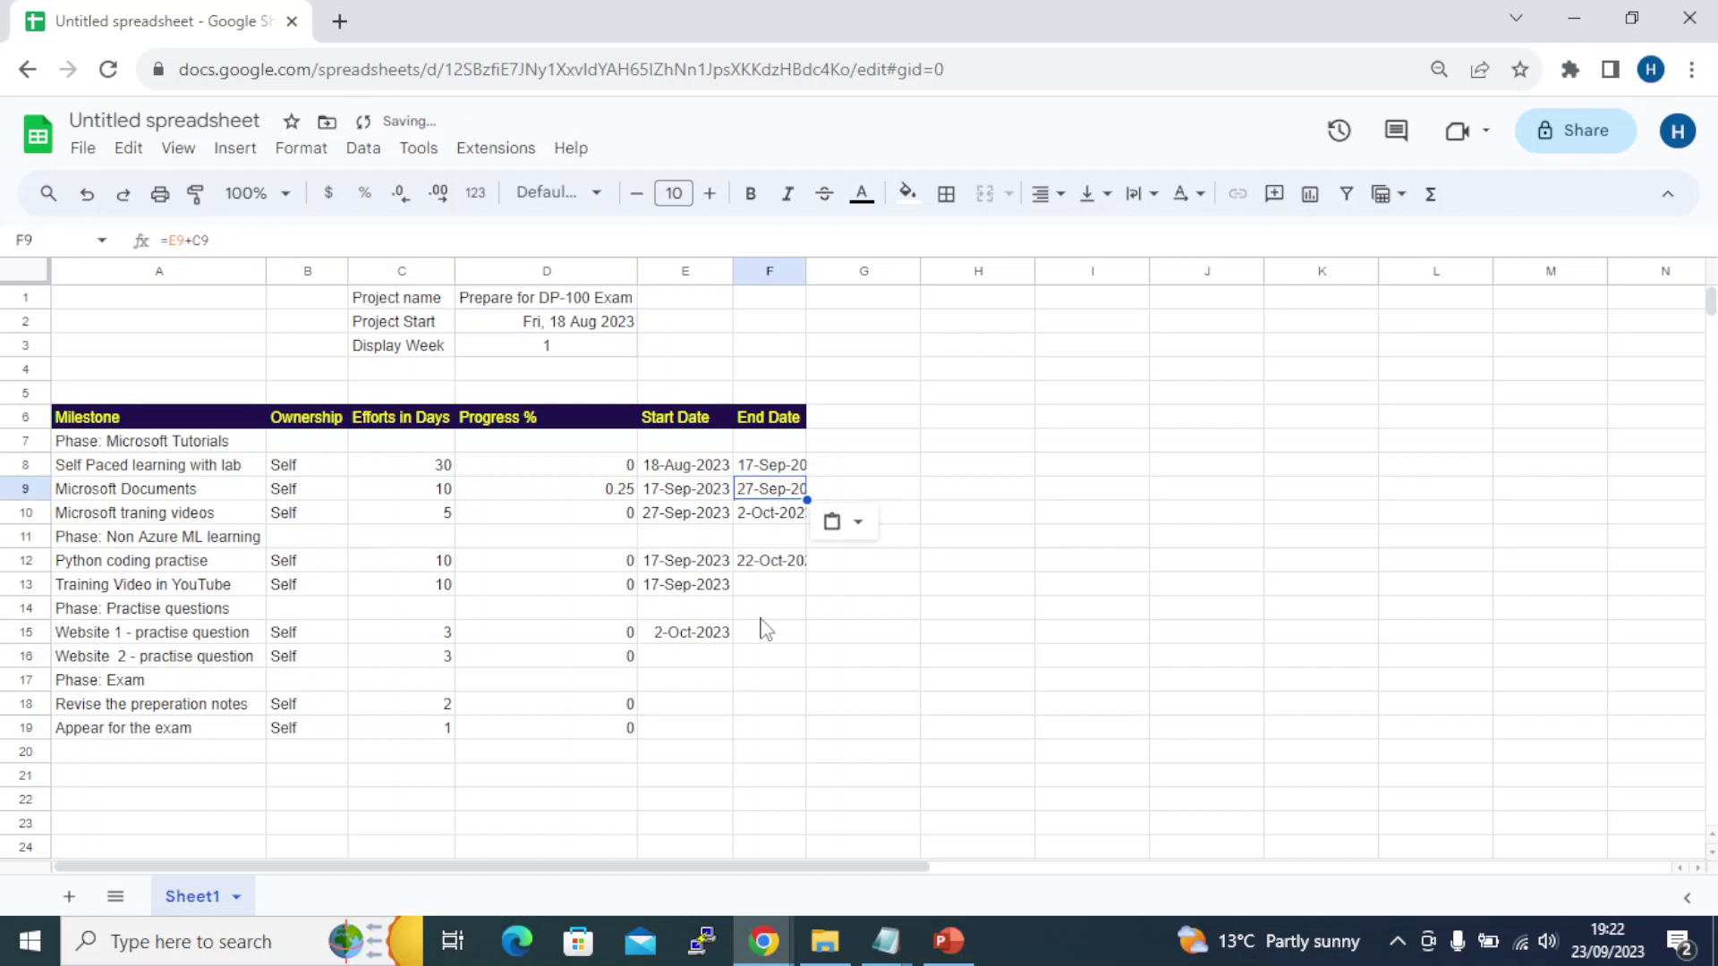
Fit the width of the End Date column F to its dates
click(771, 562)
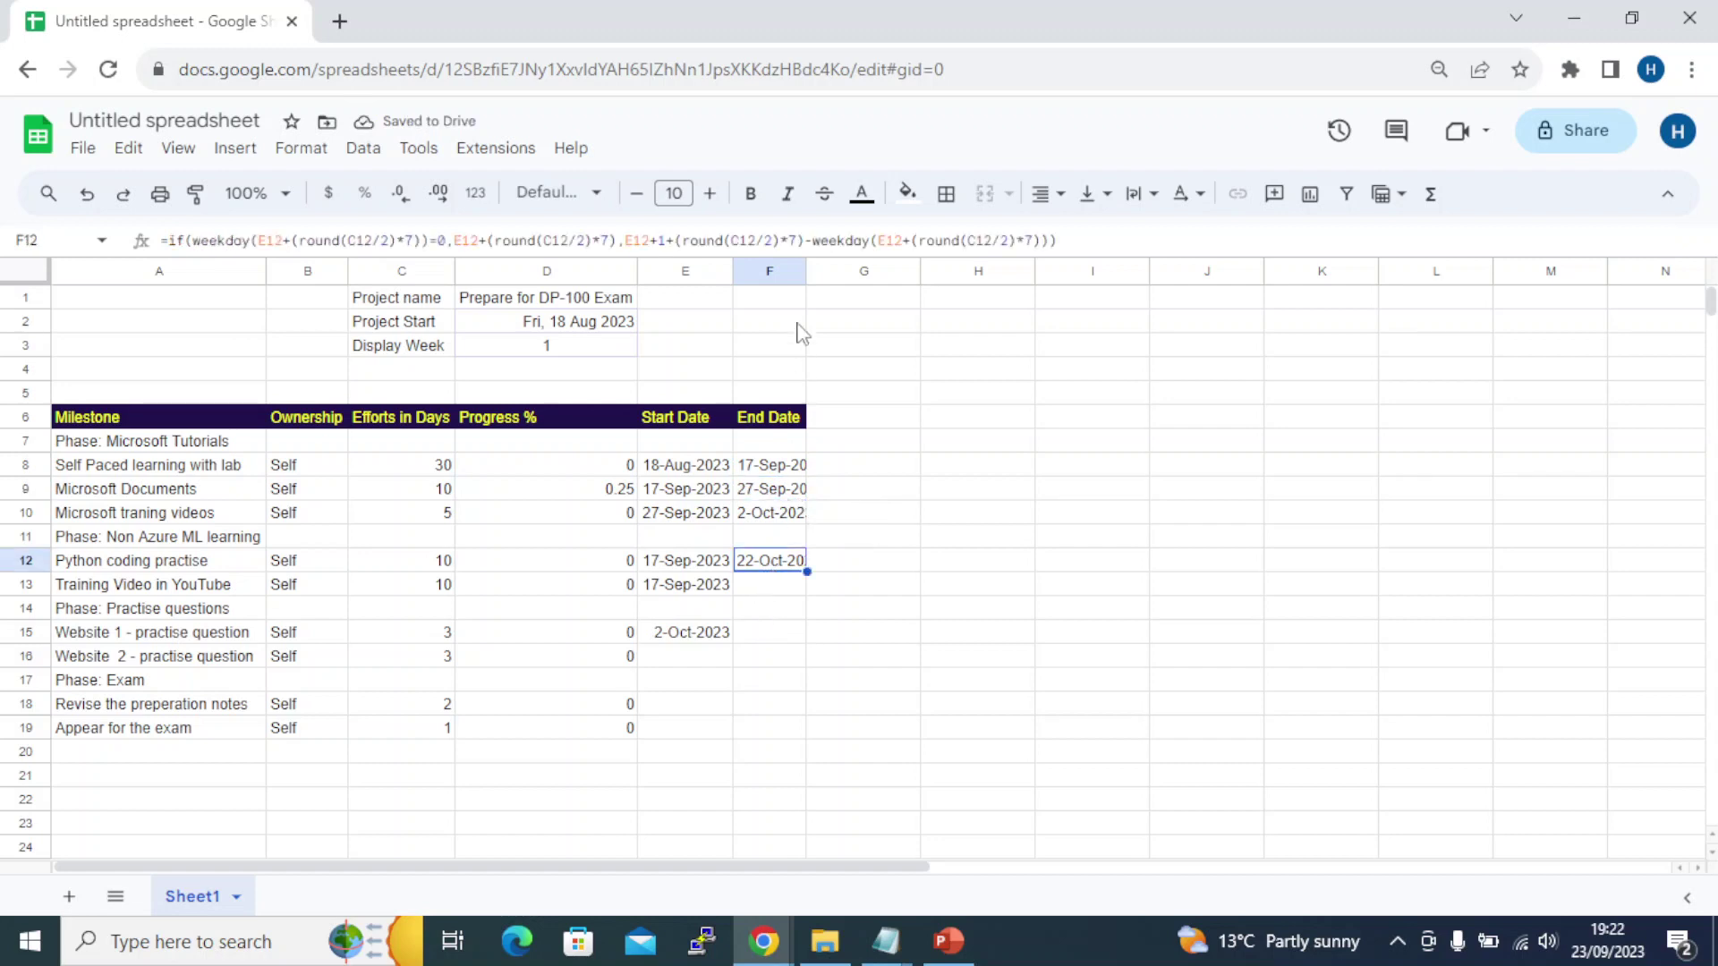
double_click(808, 267)
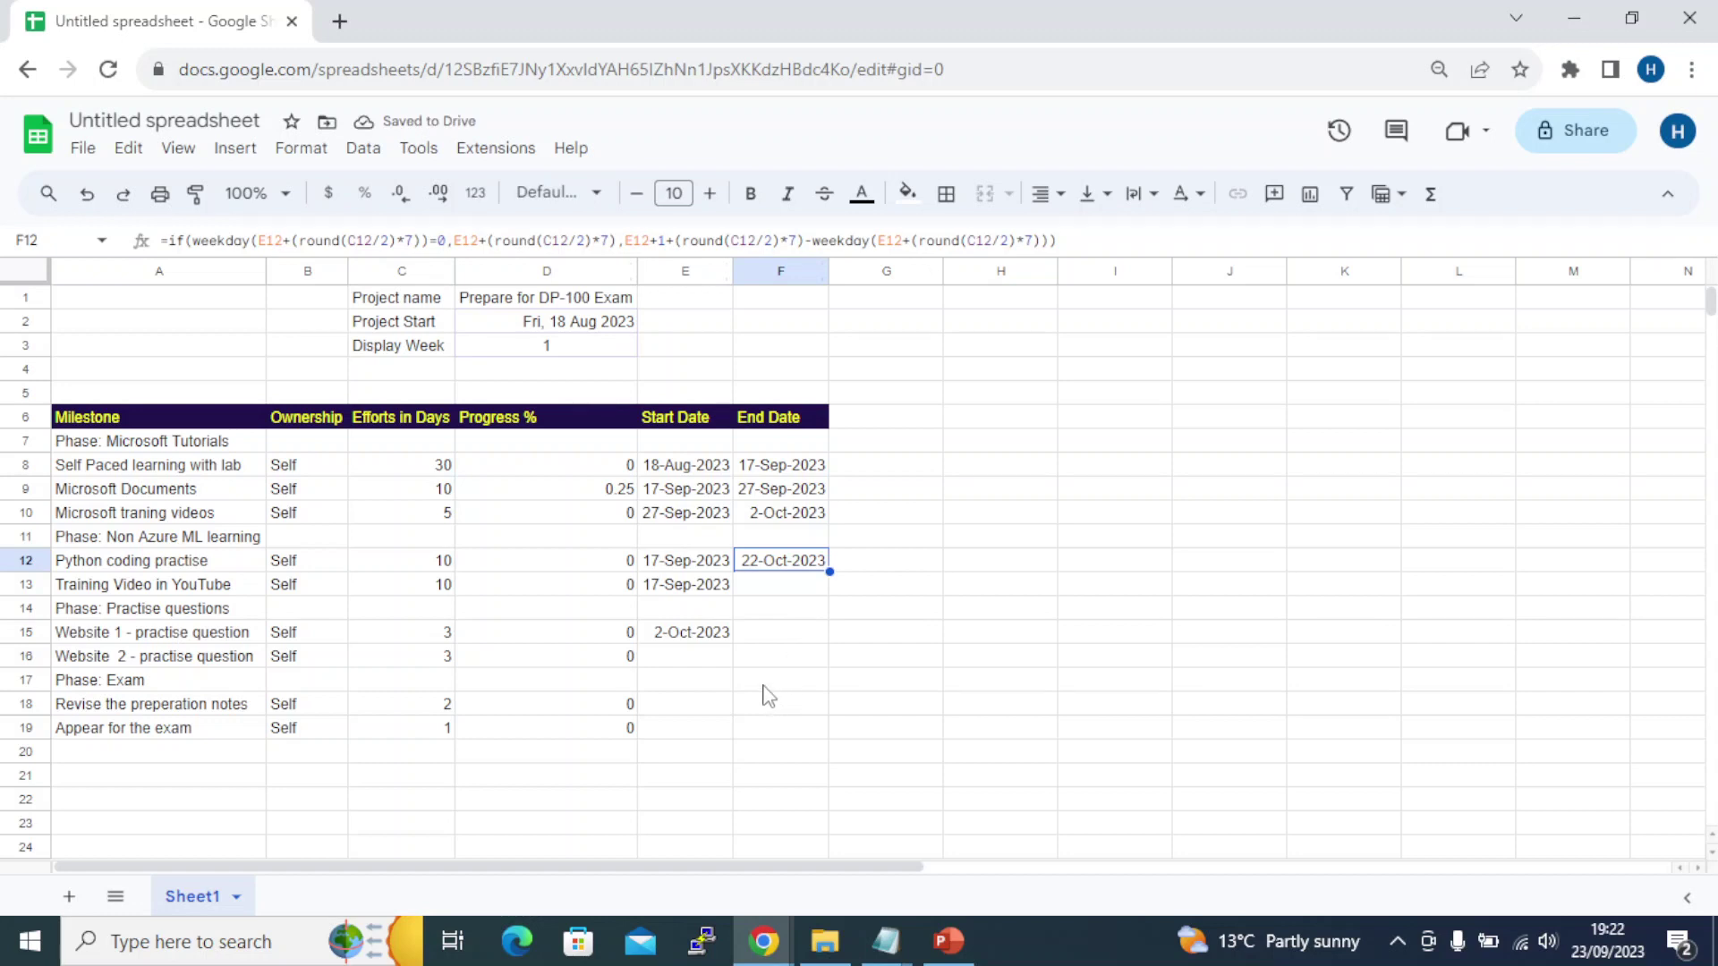
click(764, 686)
Copy the nonwork-dates formula from Python coding practise (F12) to the End Date of Training Video in YouTube (F13)
click(779, 566)
key(ctrl+c)
click(774, 589)
key(ctrl+v)
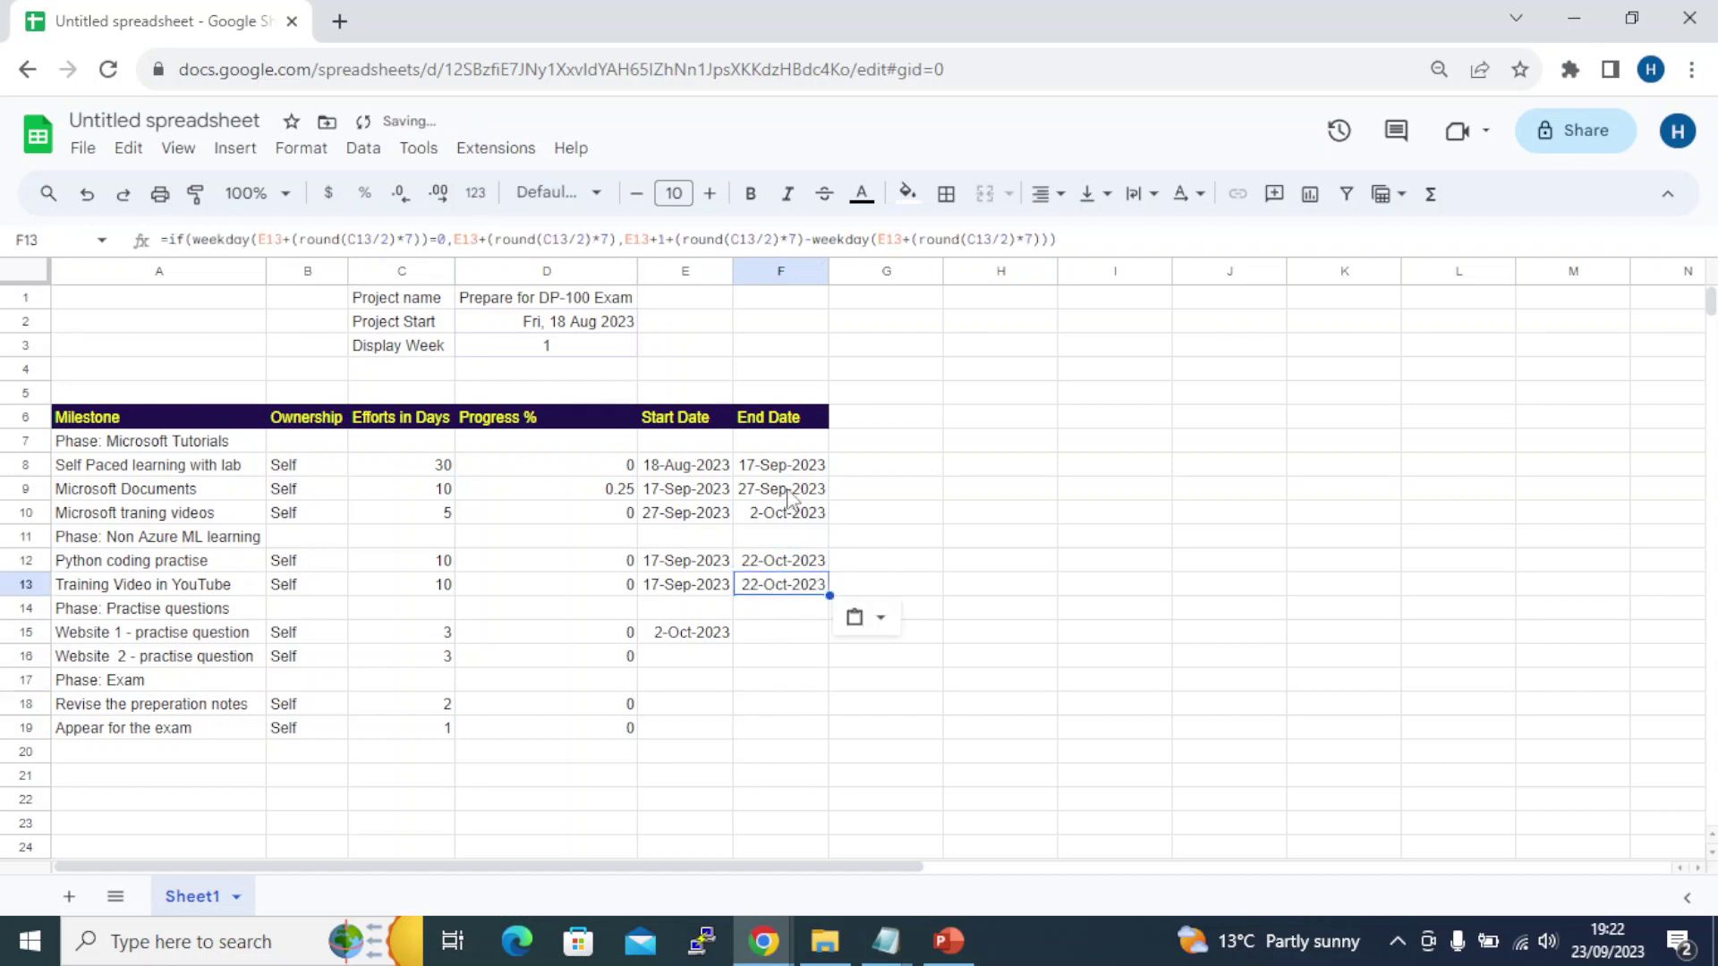
Copy the start-plus-effort formula from F10 to the End Dates of both website practise rows and Revise the preperation notes (F15, F16, F18)
click(787, 494)
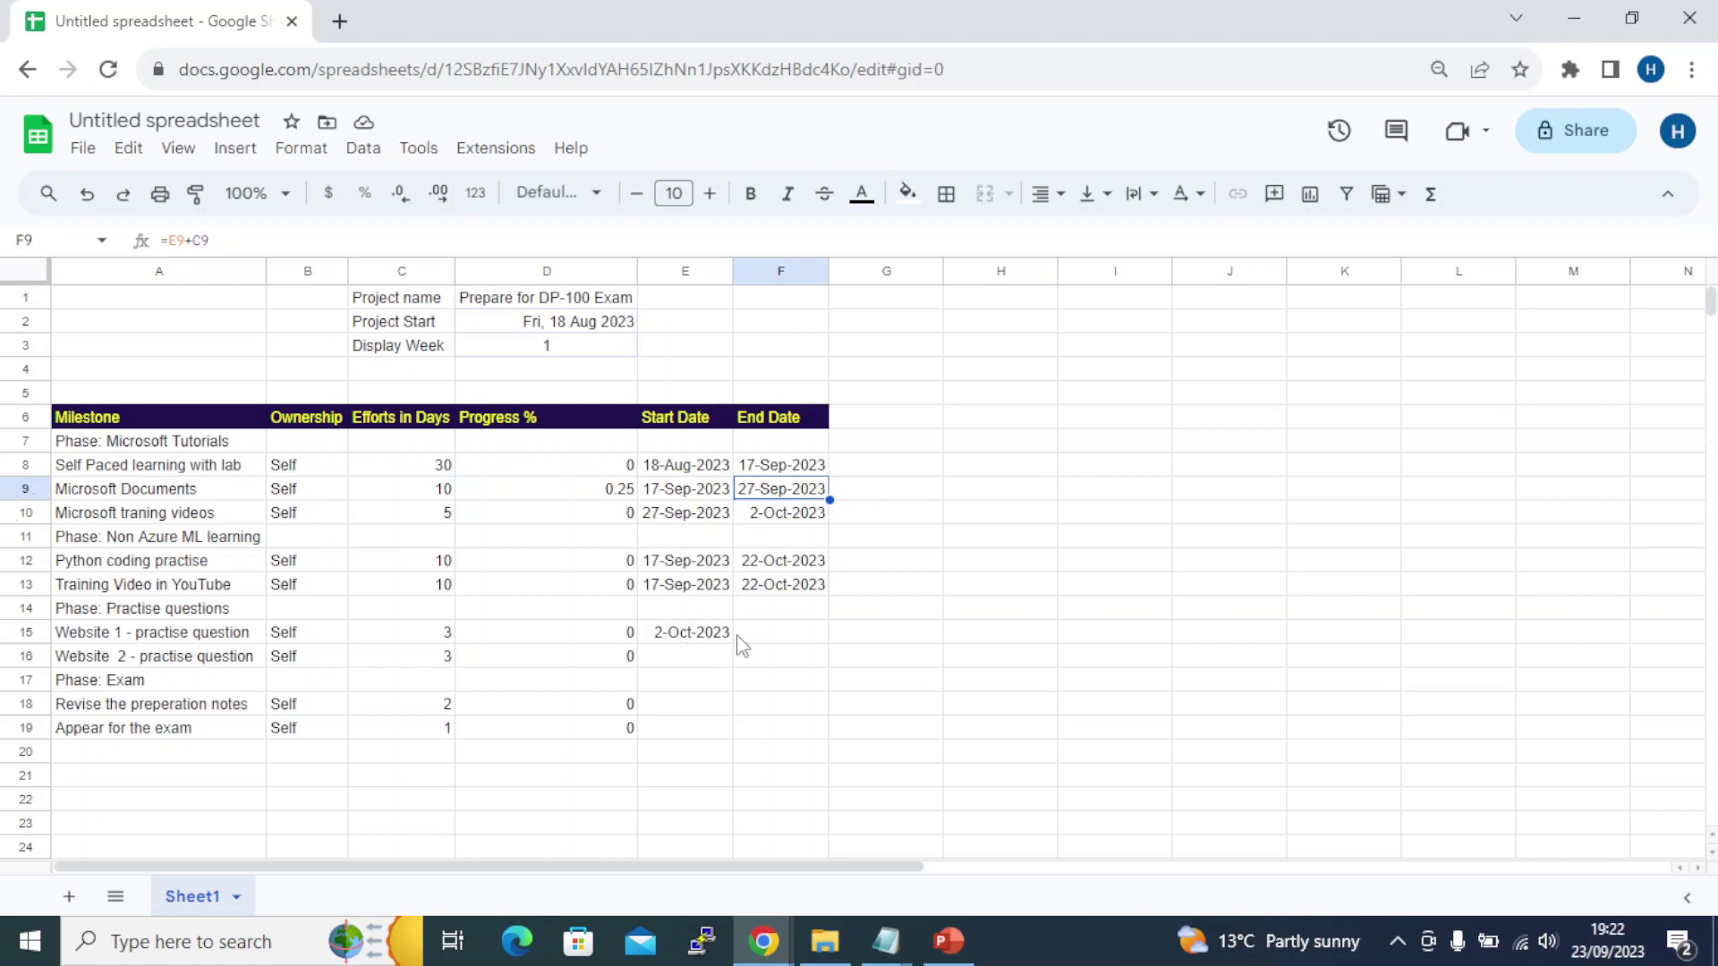
click(775, 519)
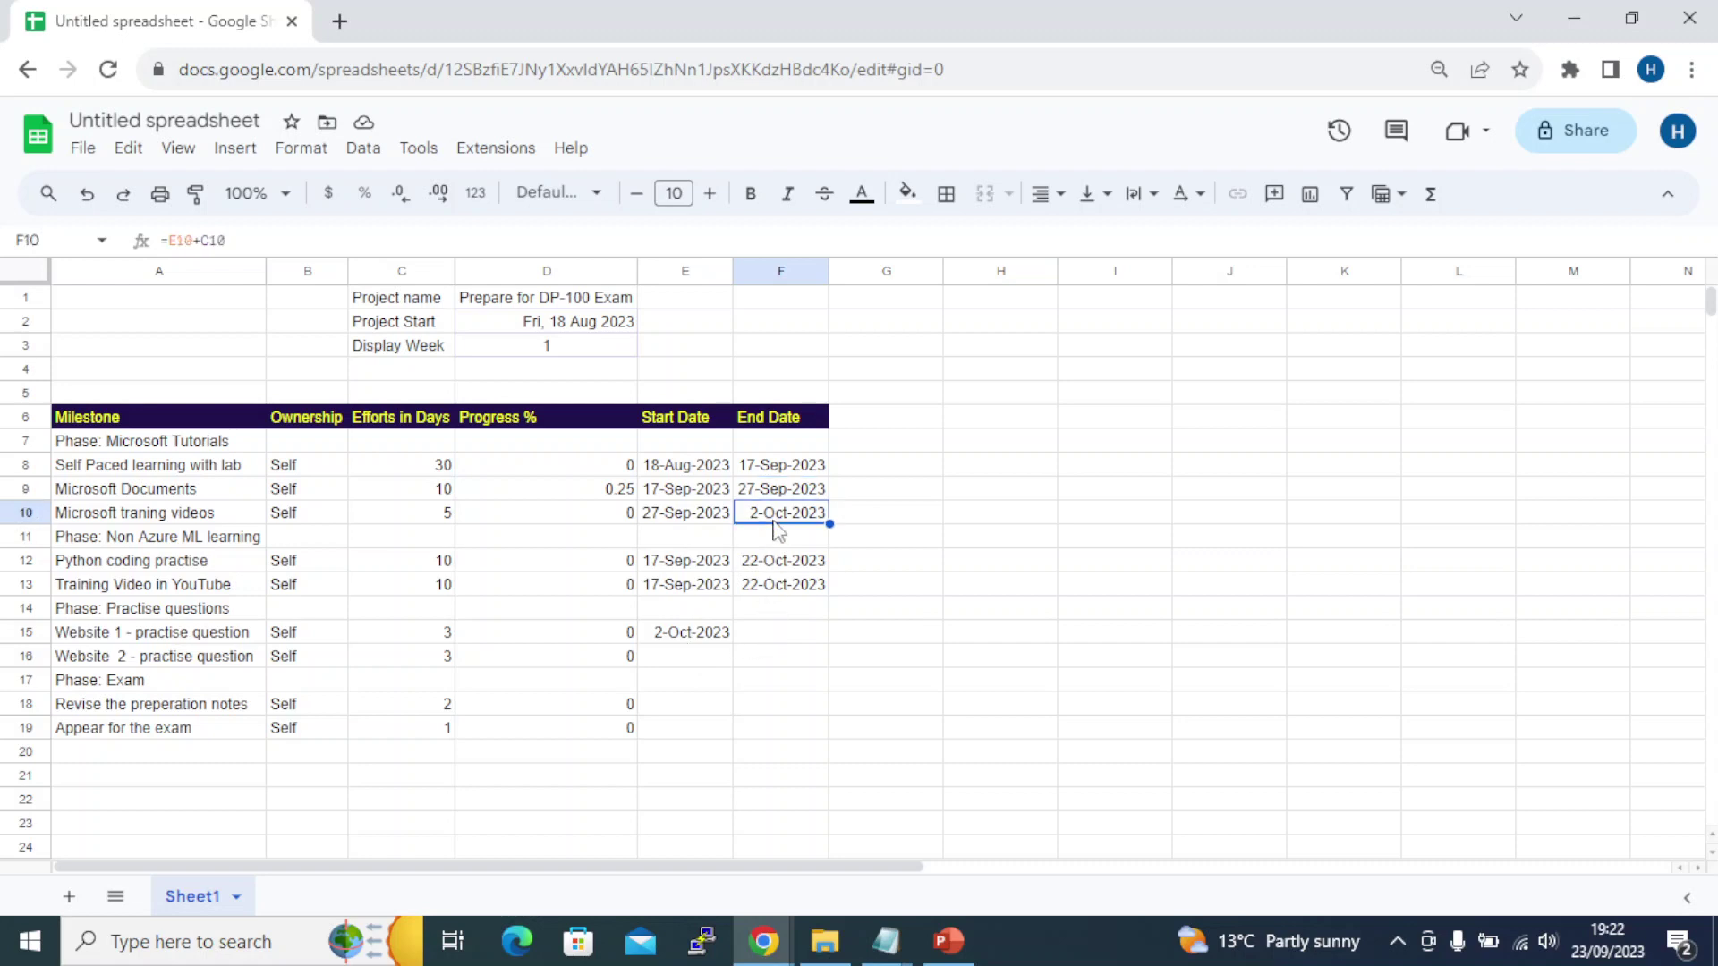
key(ctrl+c)
click(772, 635)
key(ctrl+v)
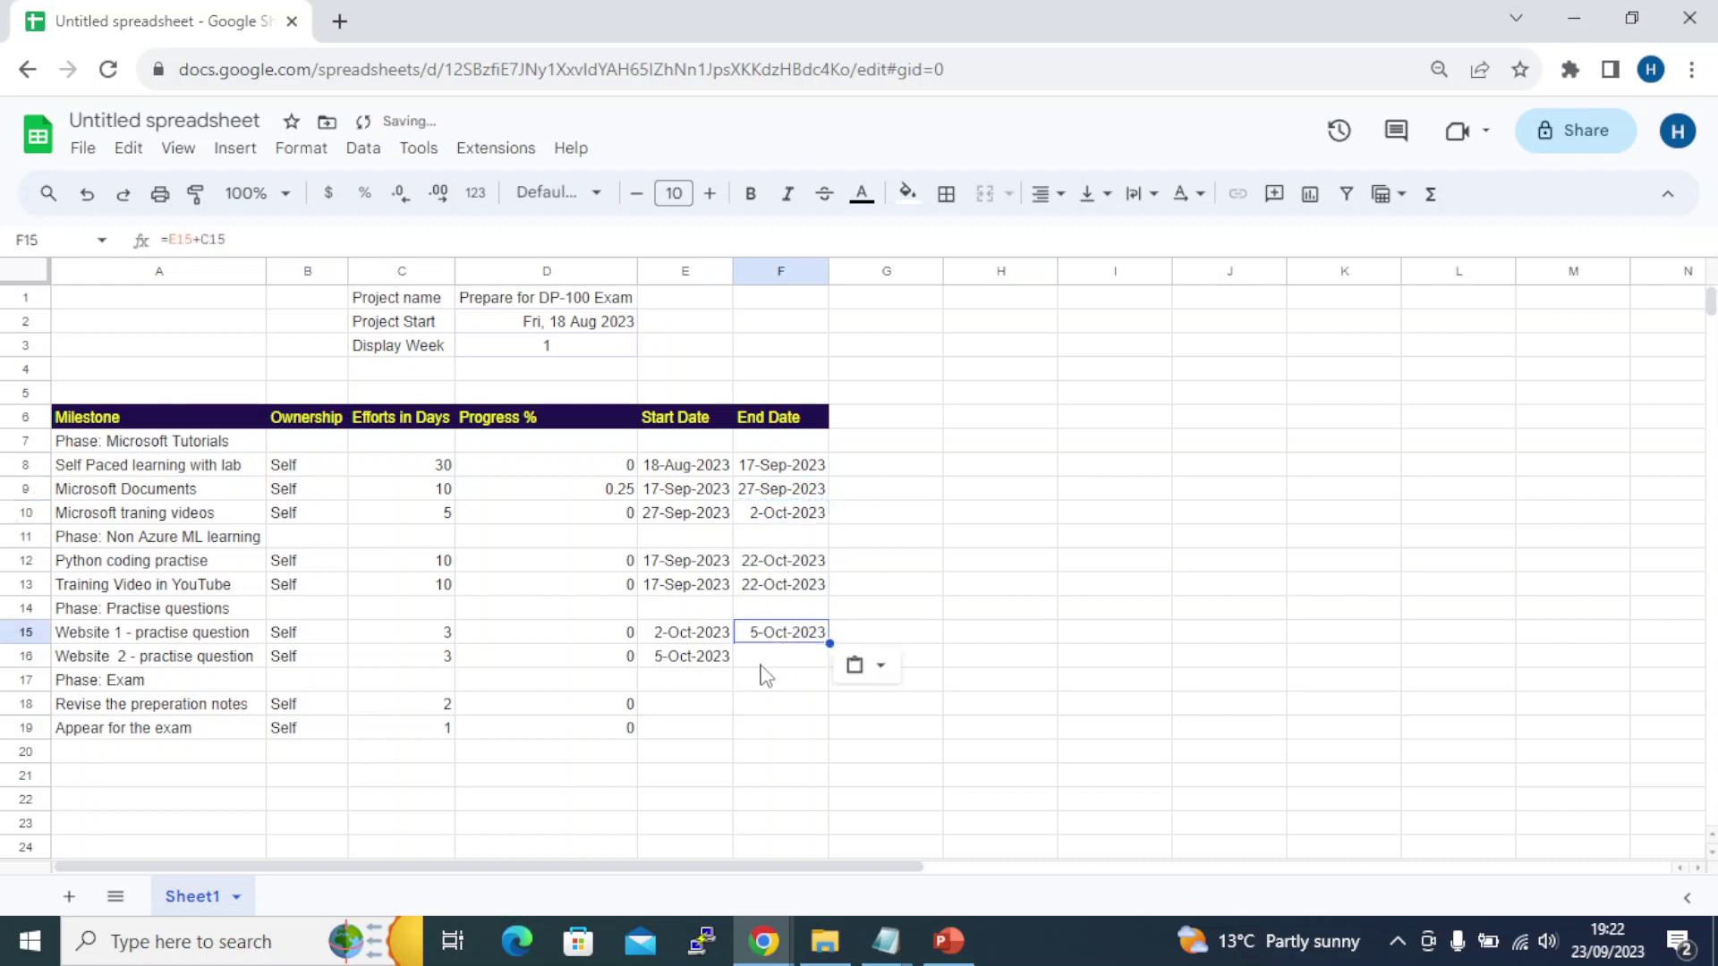
click(767, 662)
key(ctrl+v)
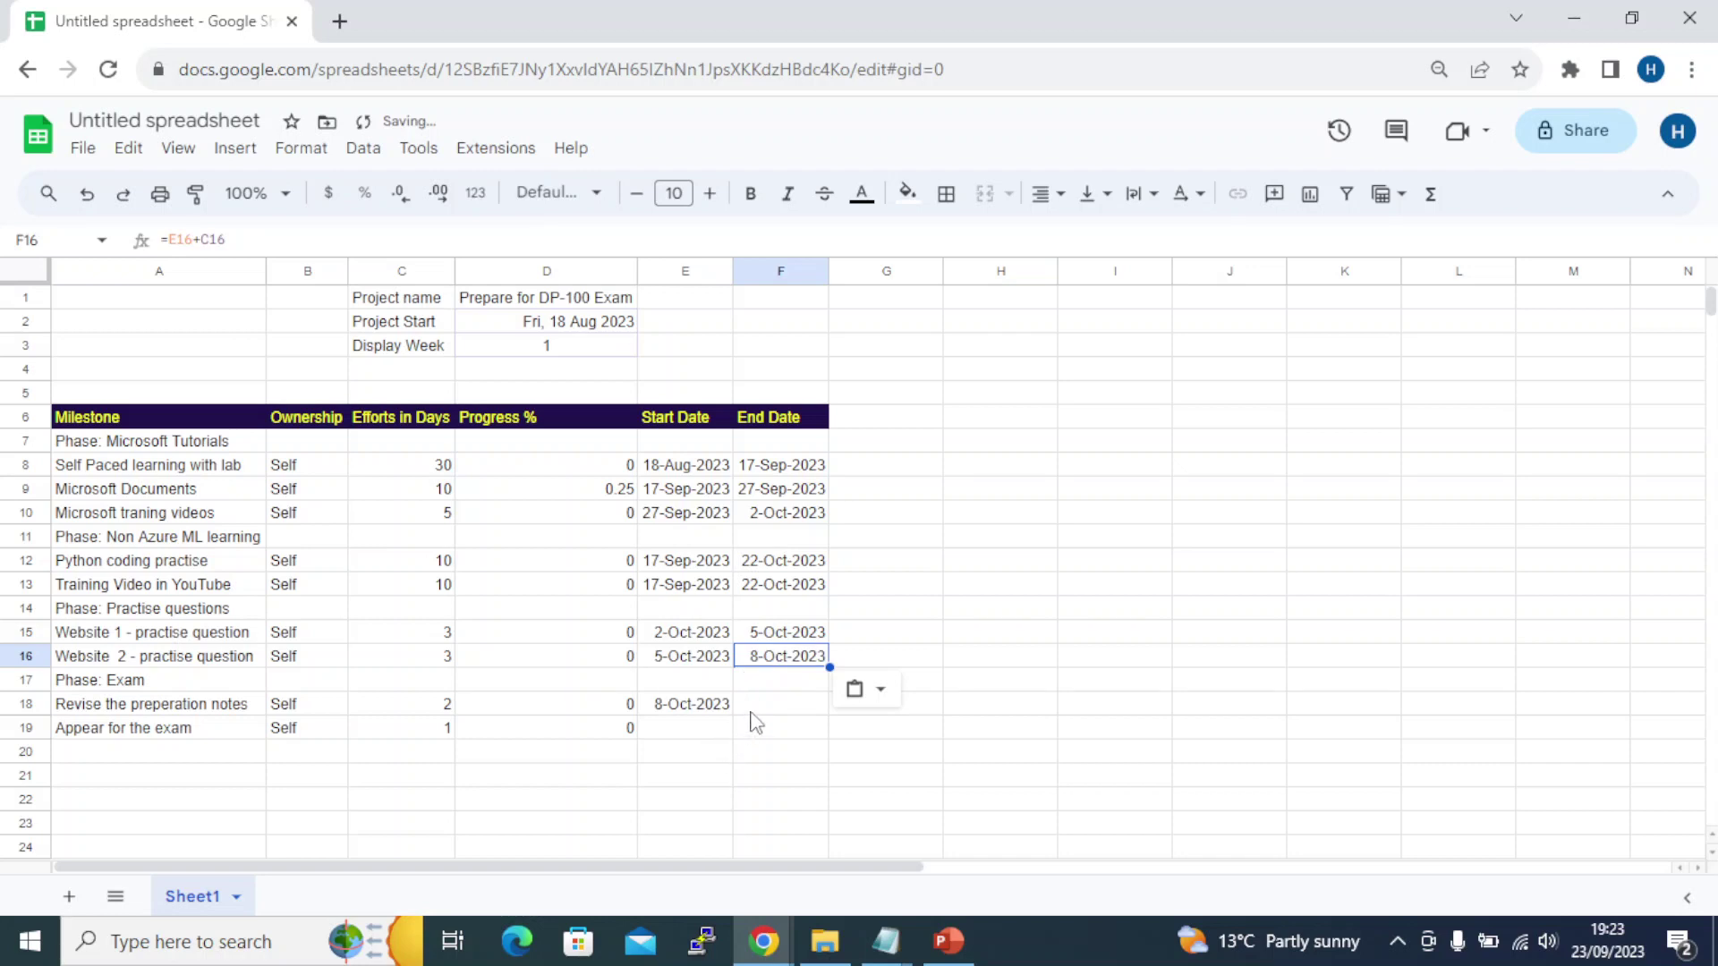
click(752, 713)
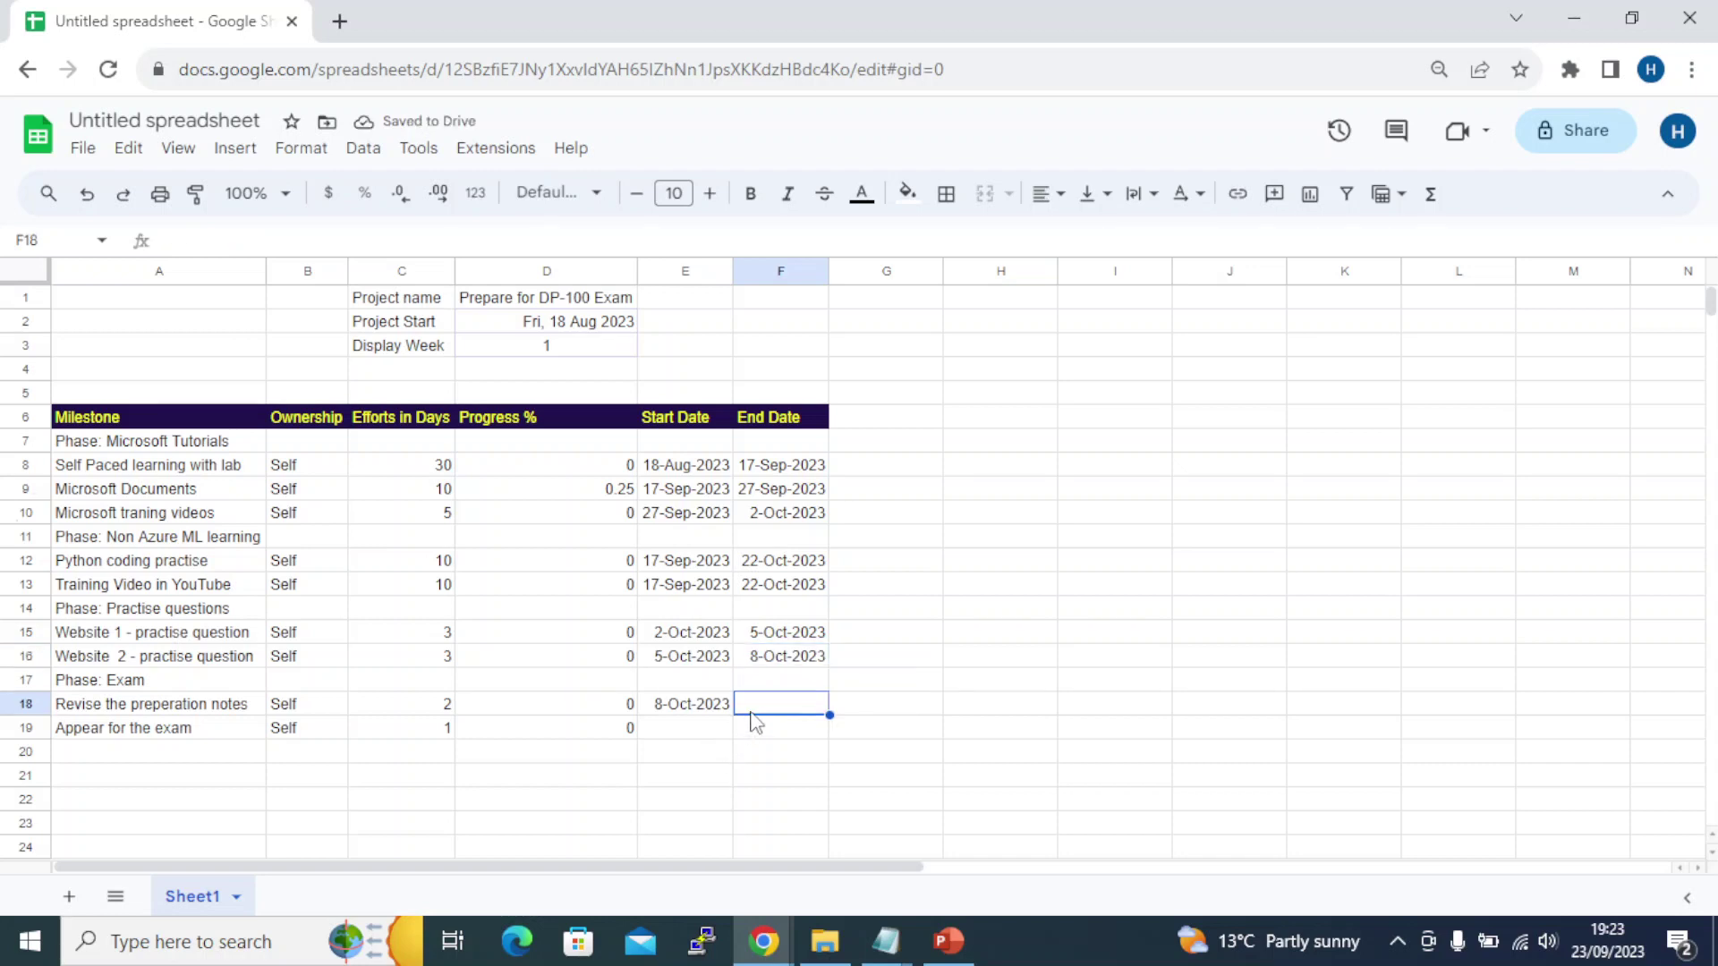
key(ctrl+v)
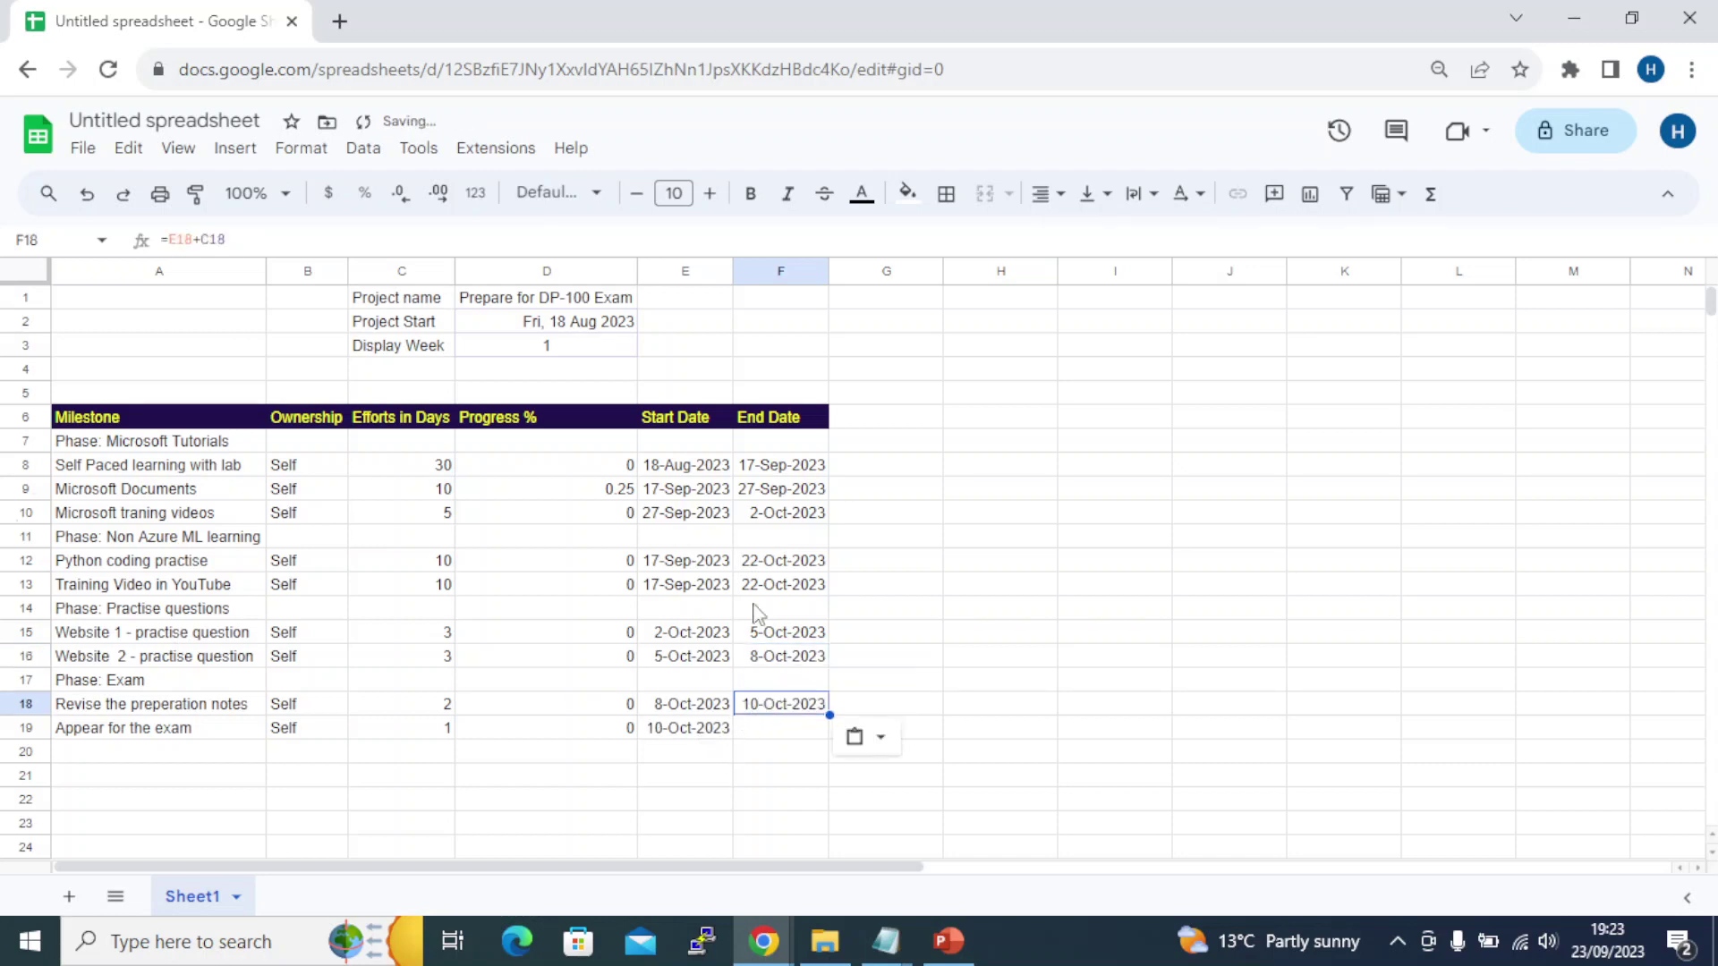
Copy the nonwork-dates formula from F13 to the End Date of Appear for the exam (F19)
click(772, 581)
key(ctrl+c)
click(780, 728)
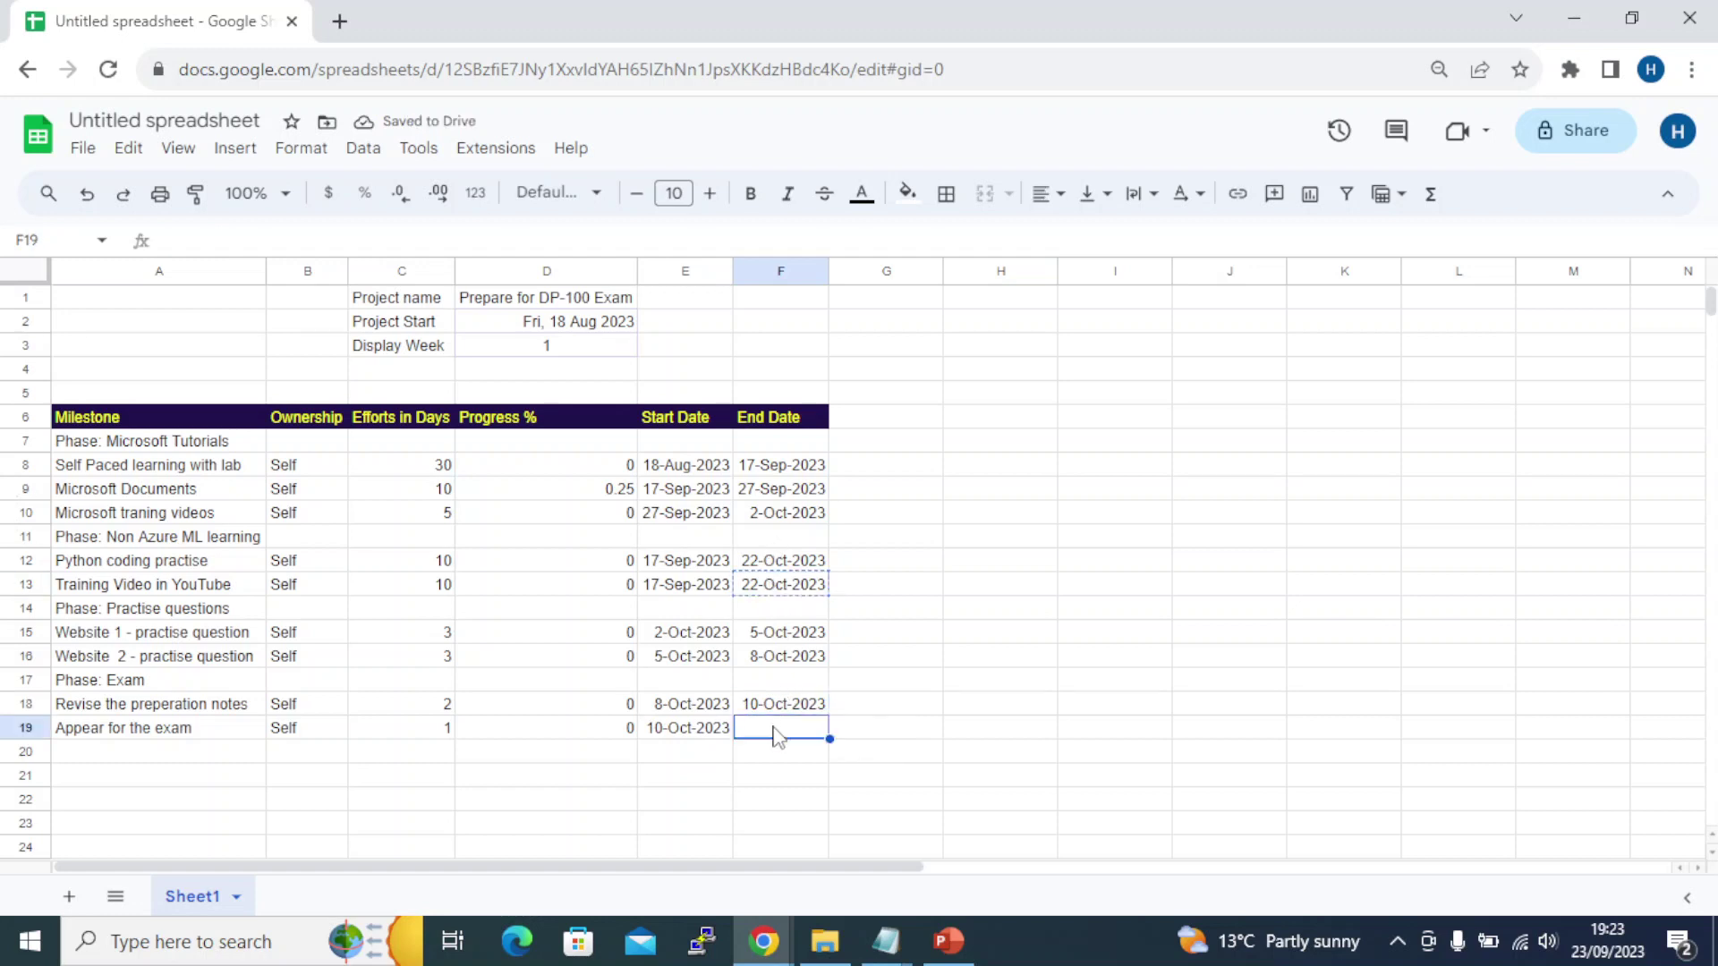
key(ctrl+v)
click(897, 602)
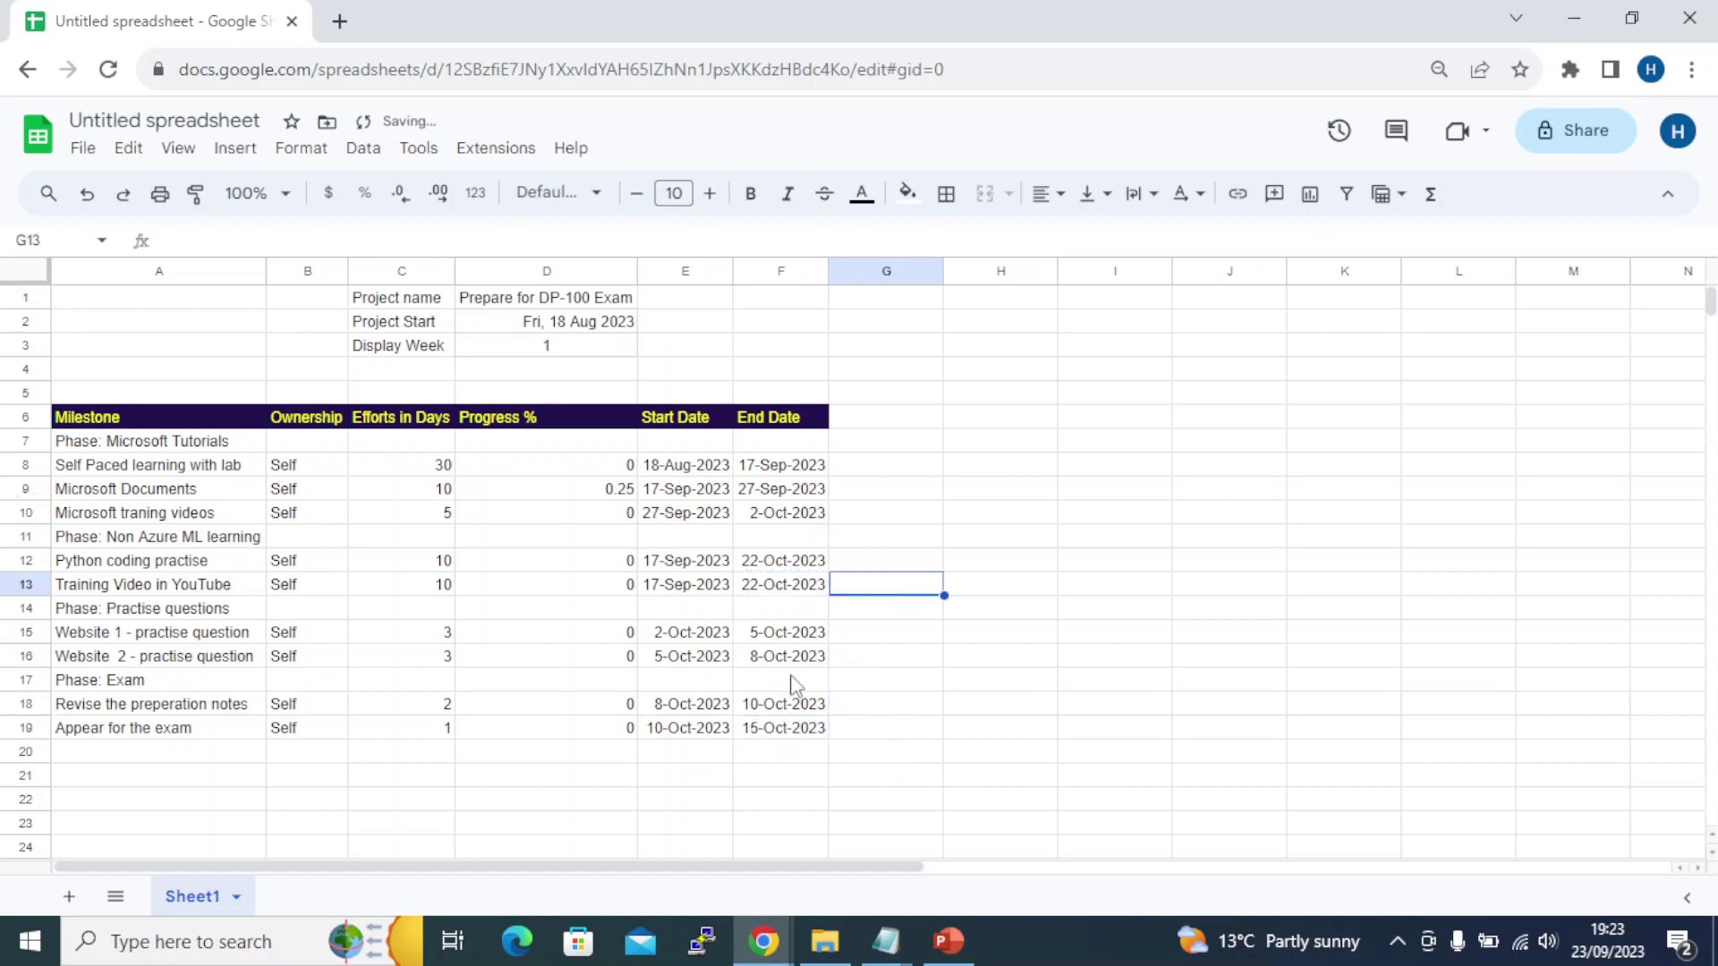
Check the End Date of Appear for the exam (F19) against the October 2023 system calendar and review the Non Azure ML learning tasks
click(185, 728)
click(784, 732)
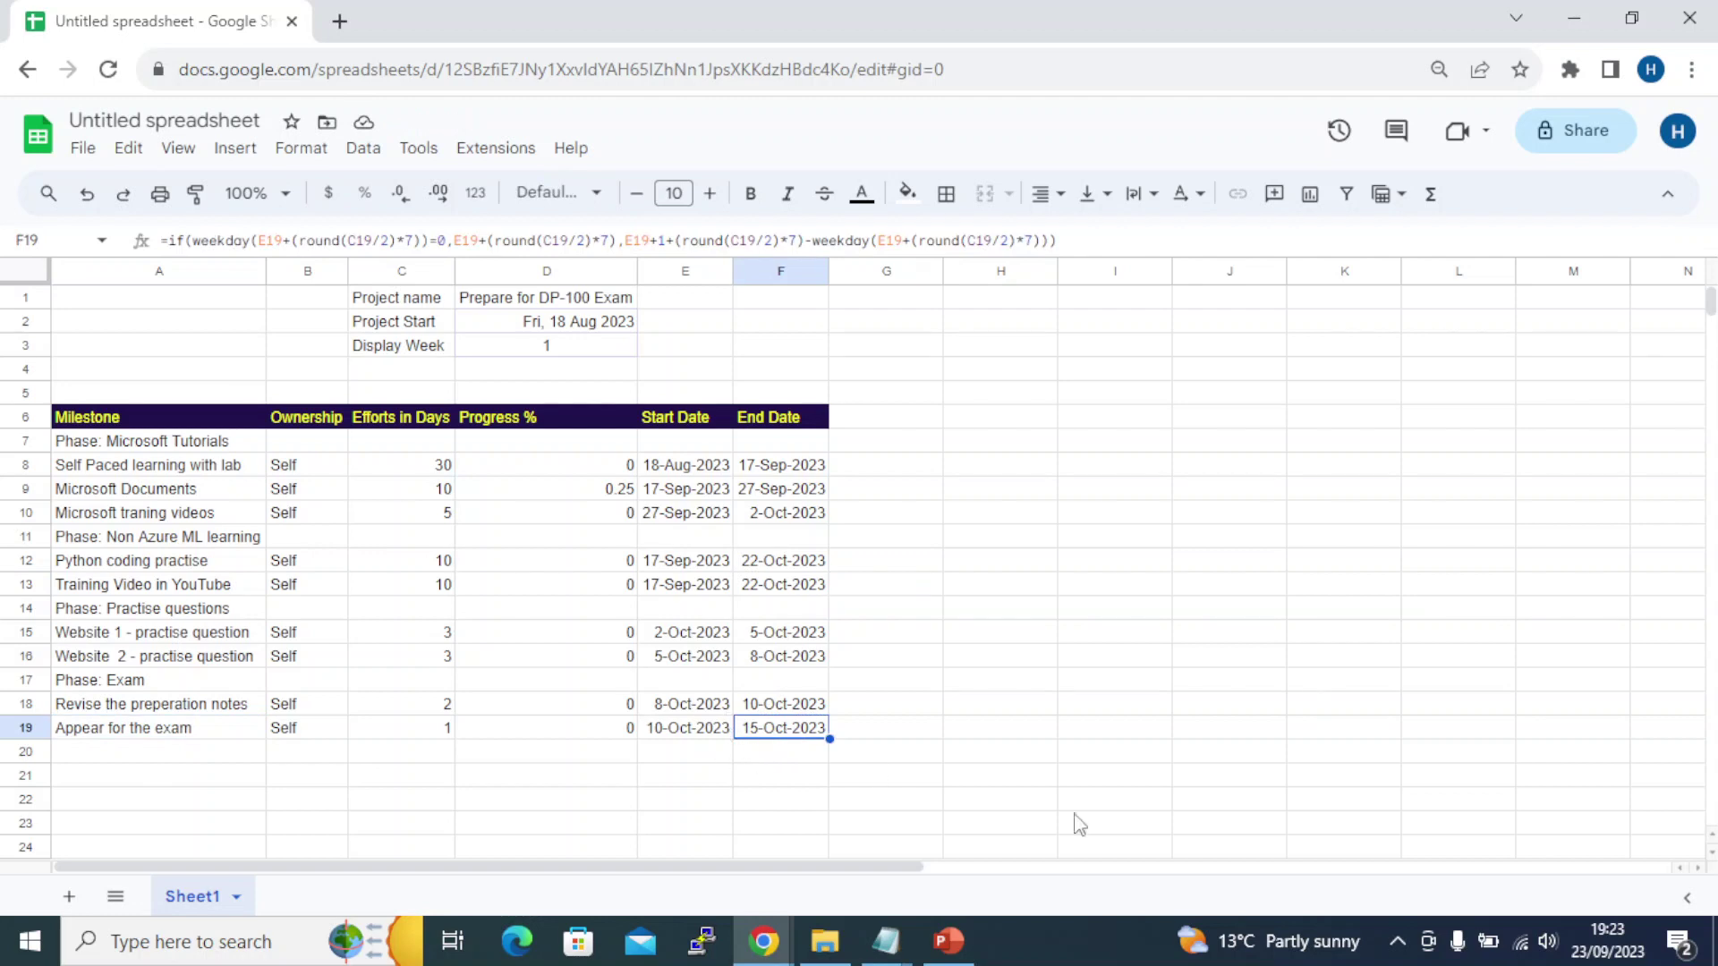
click(1607, 941)
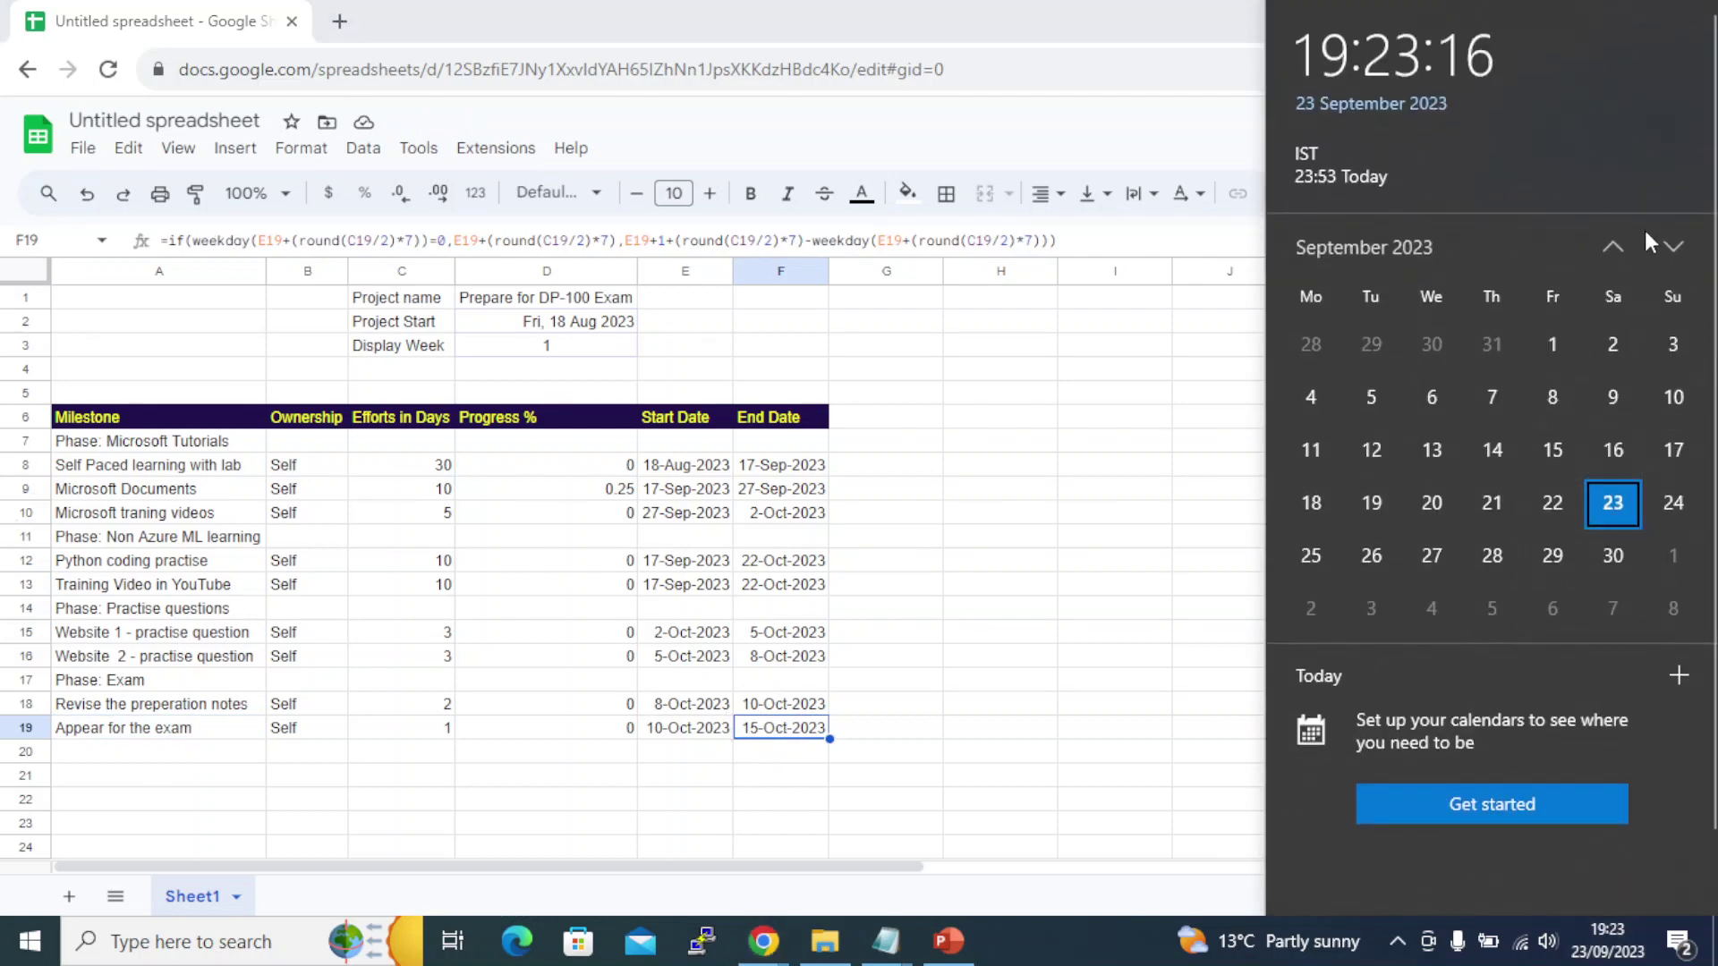
click(1672, 248)
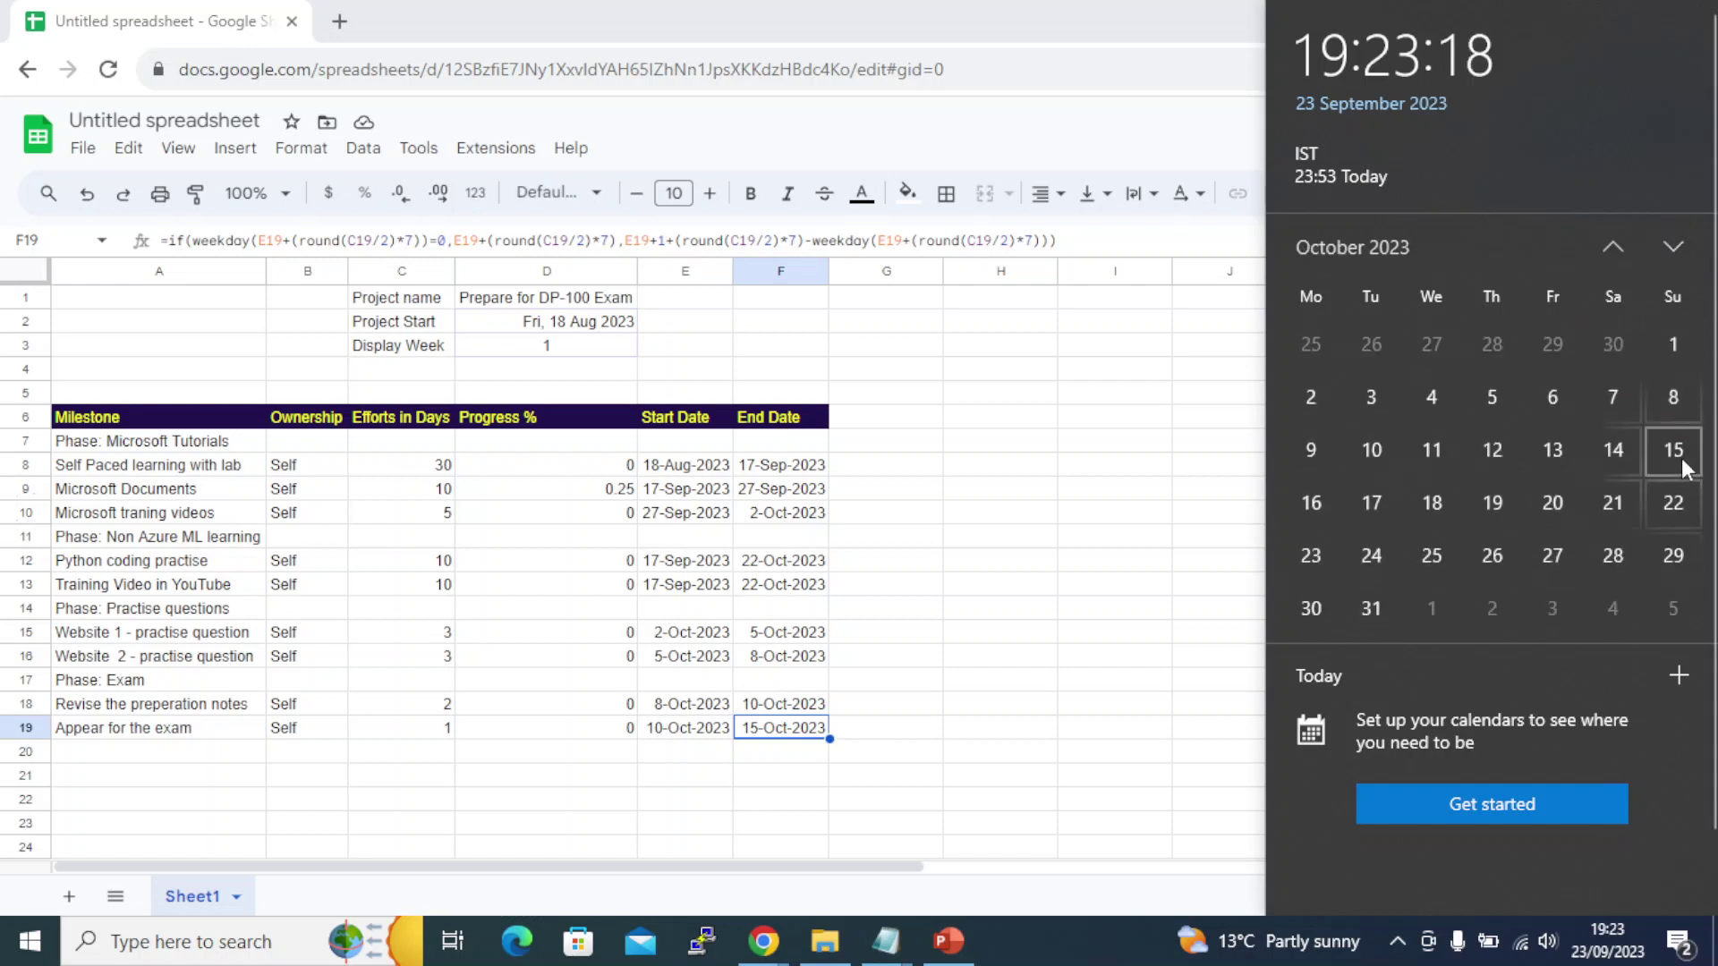
click(951, 688)
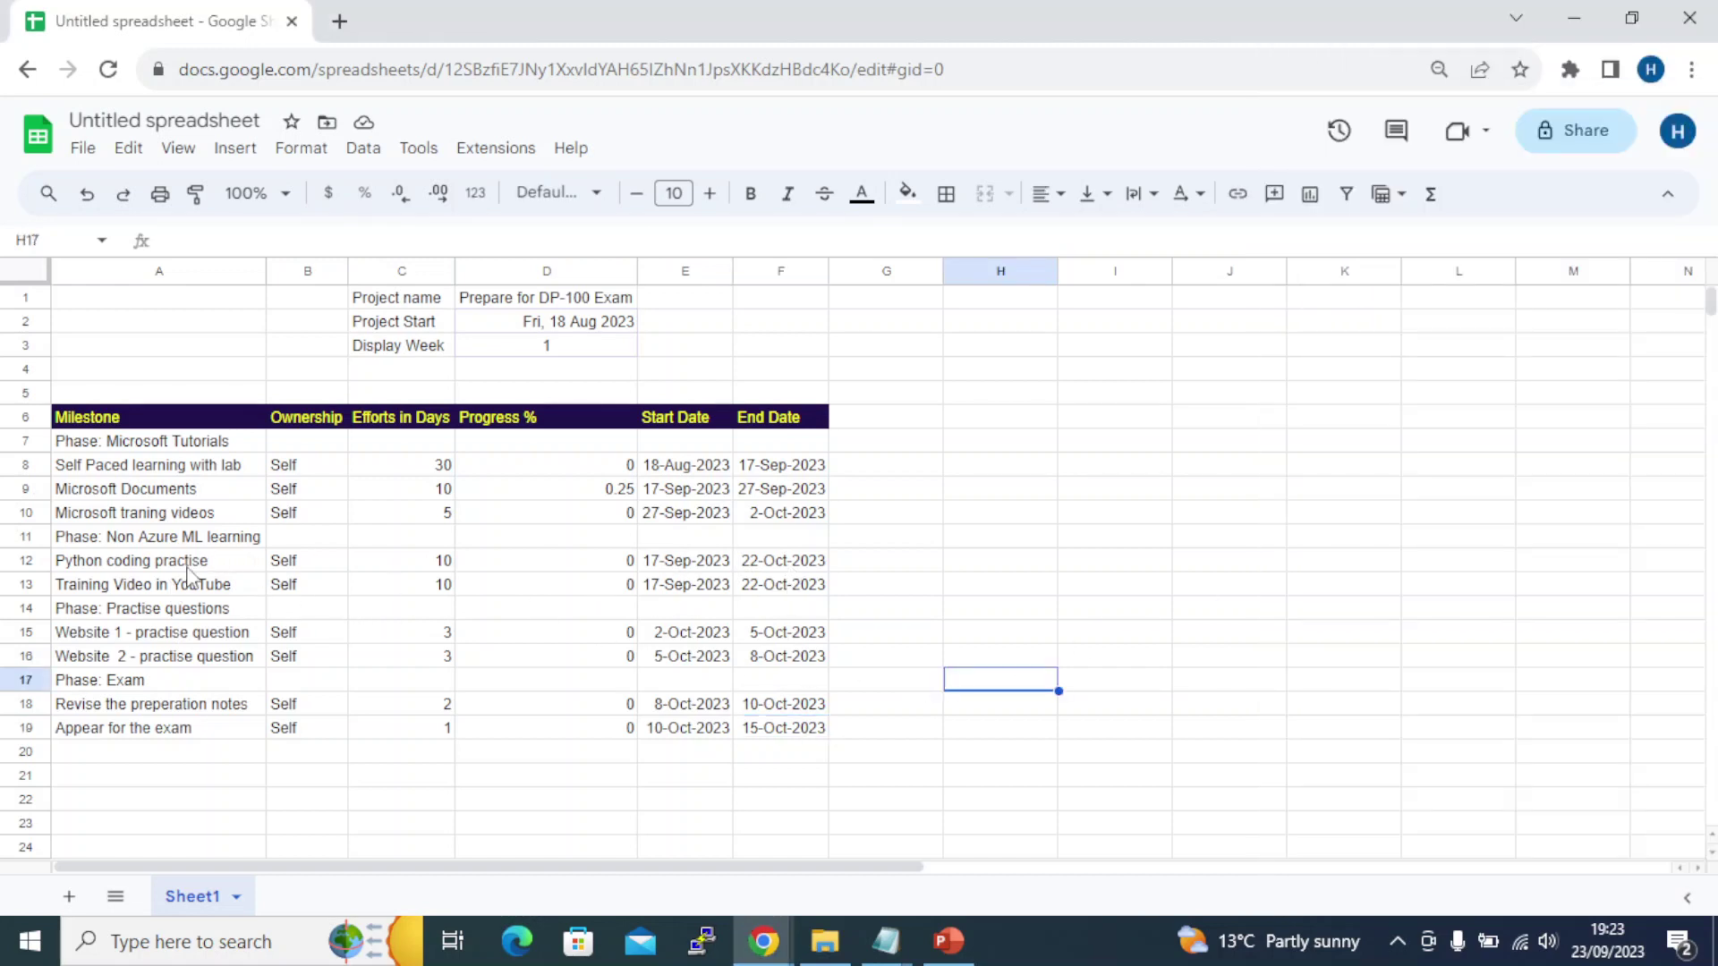
drag(152, 569, 230, 587)
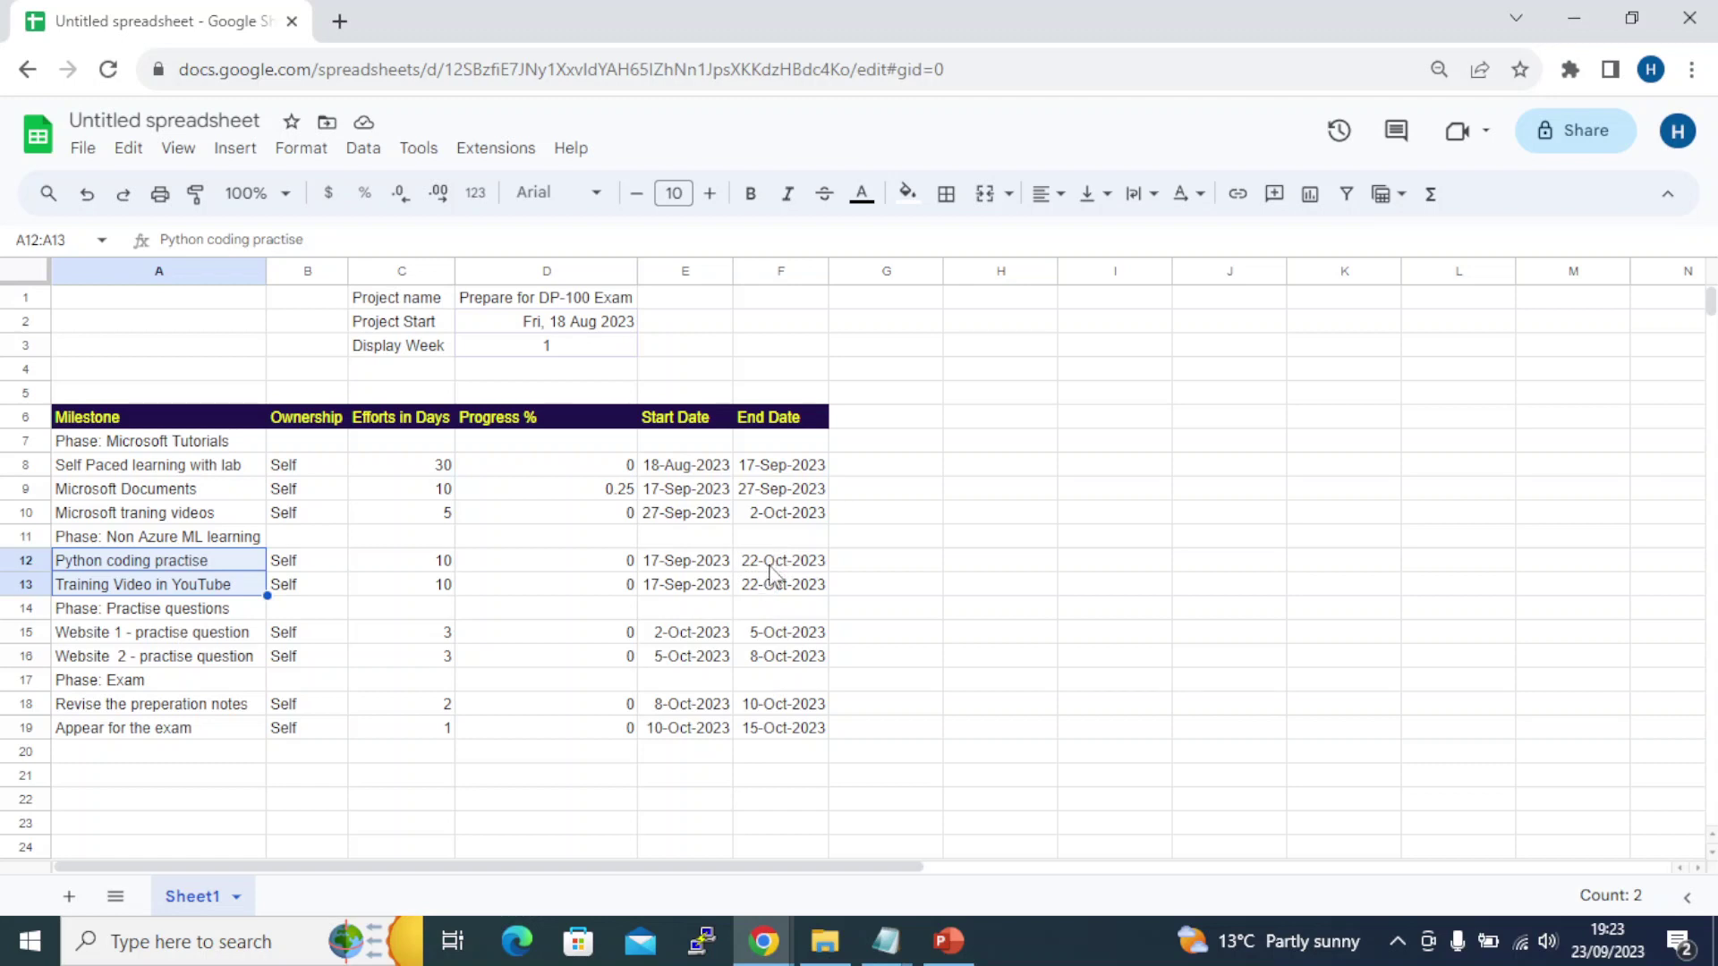
click(411, 635)
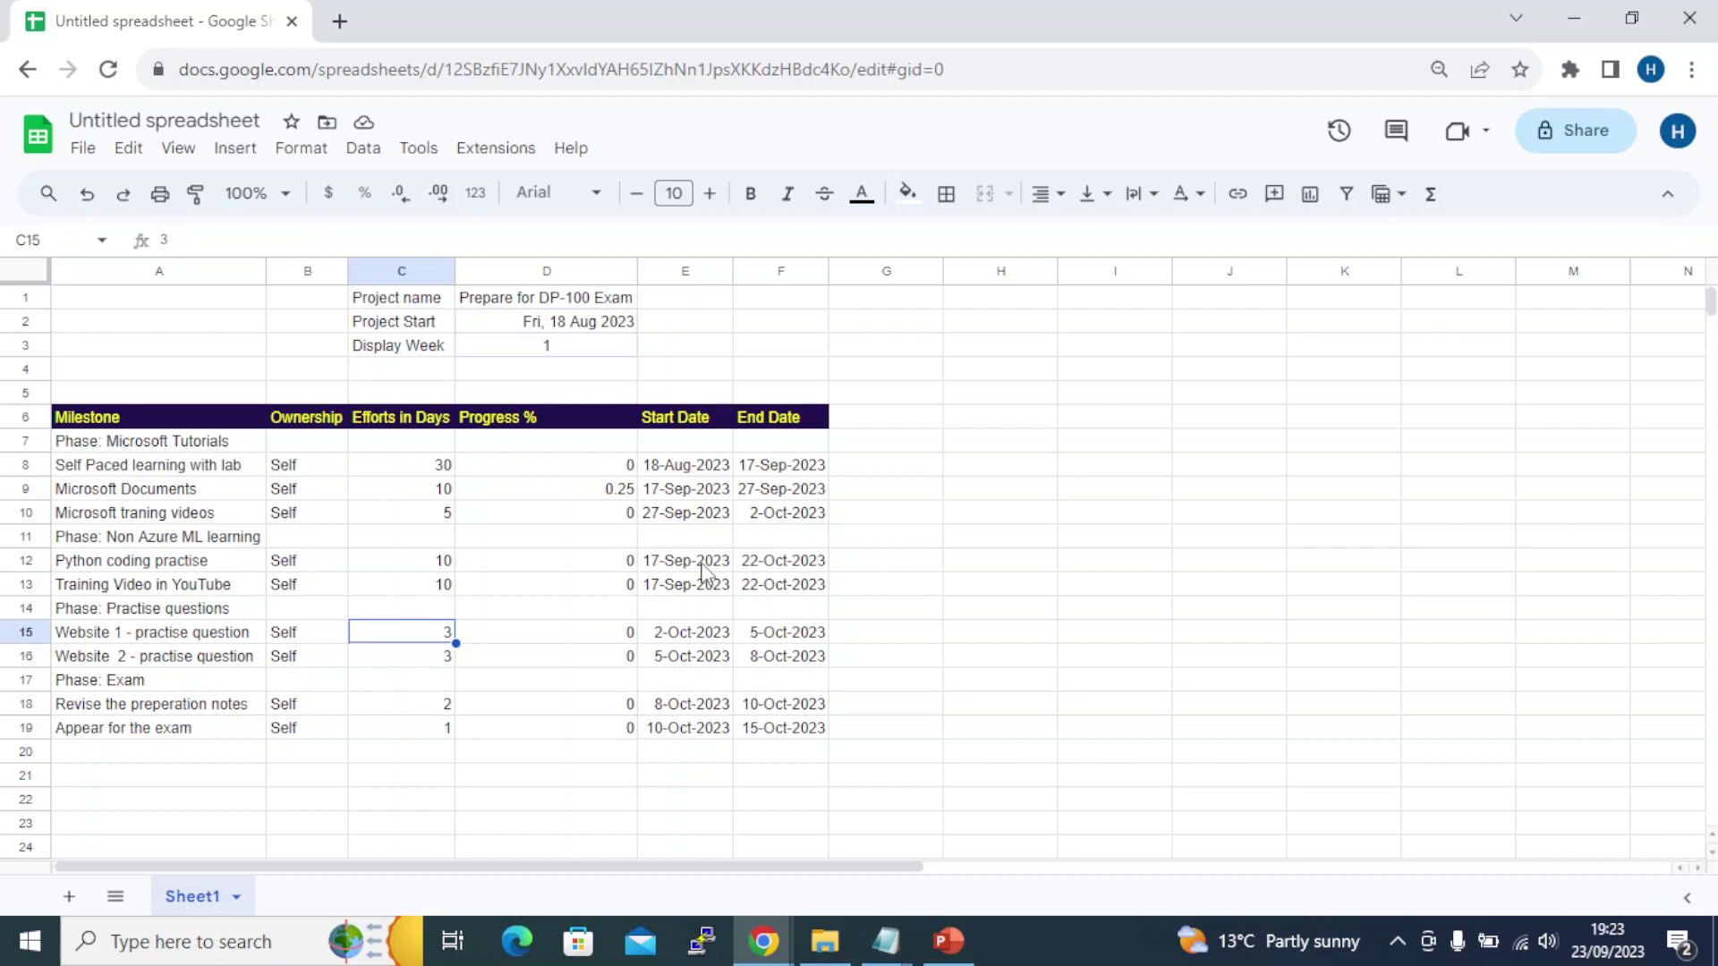
Switch to the Notepad steps file, review "Populate raw data" and "Populate the timeline info", and return to the spreadsheet
key(alt+Tab)
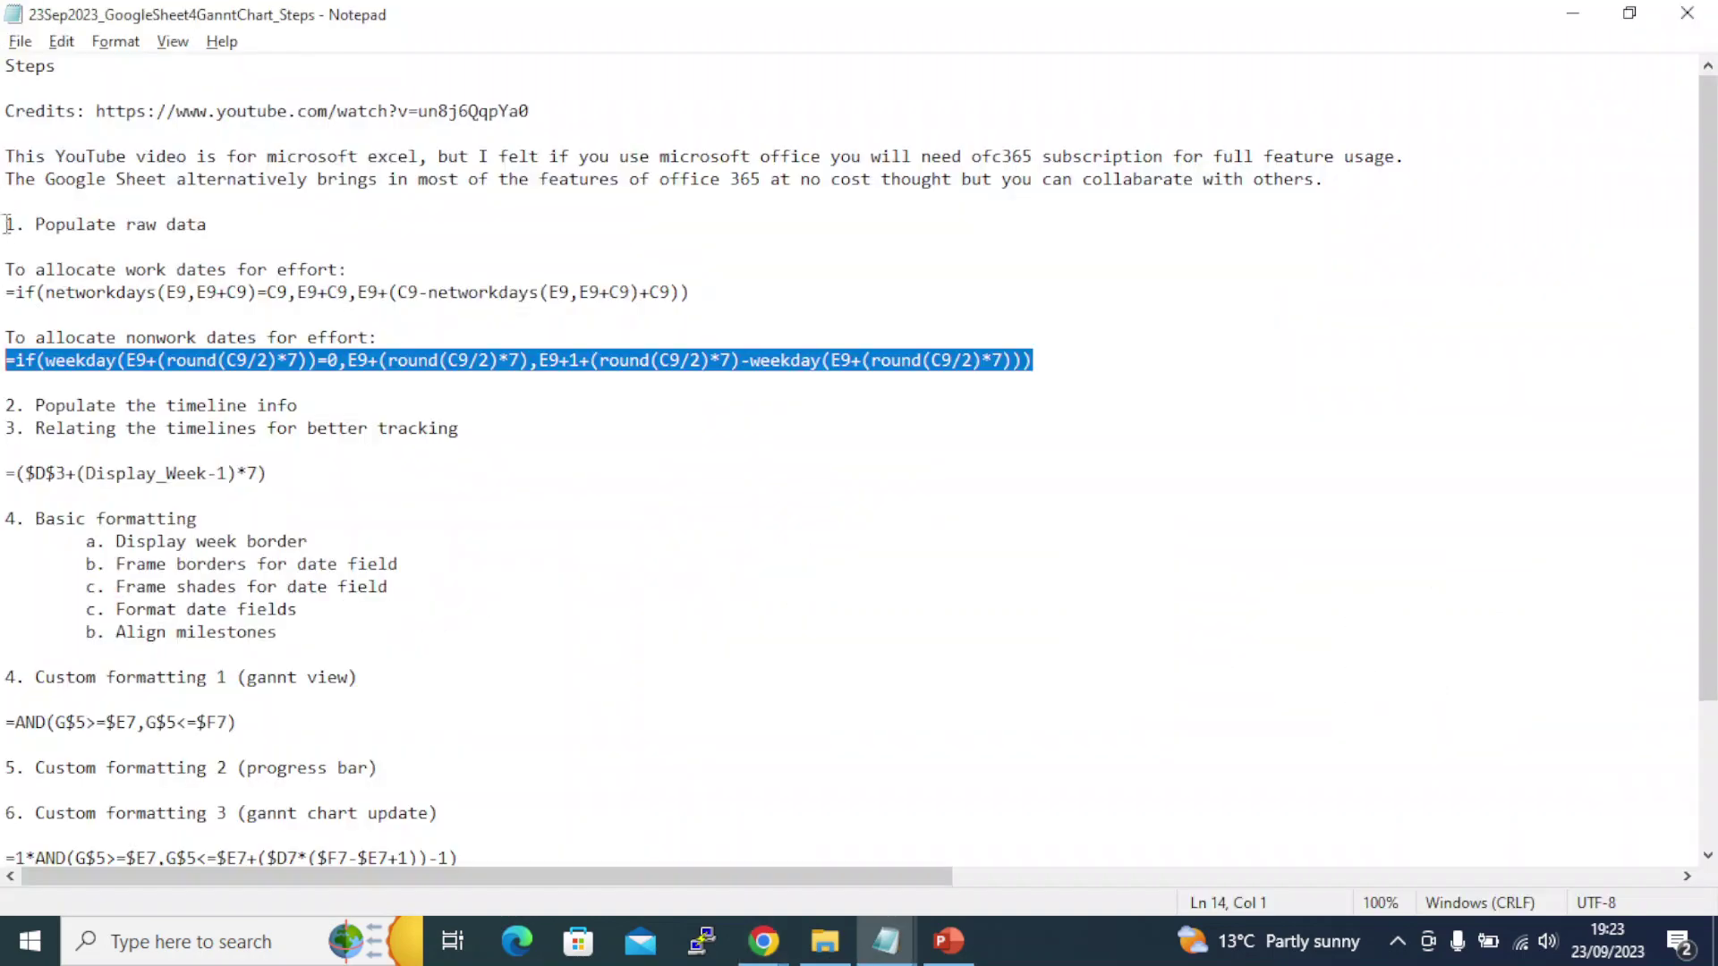
drag(7, 223, 467, 377)
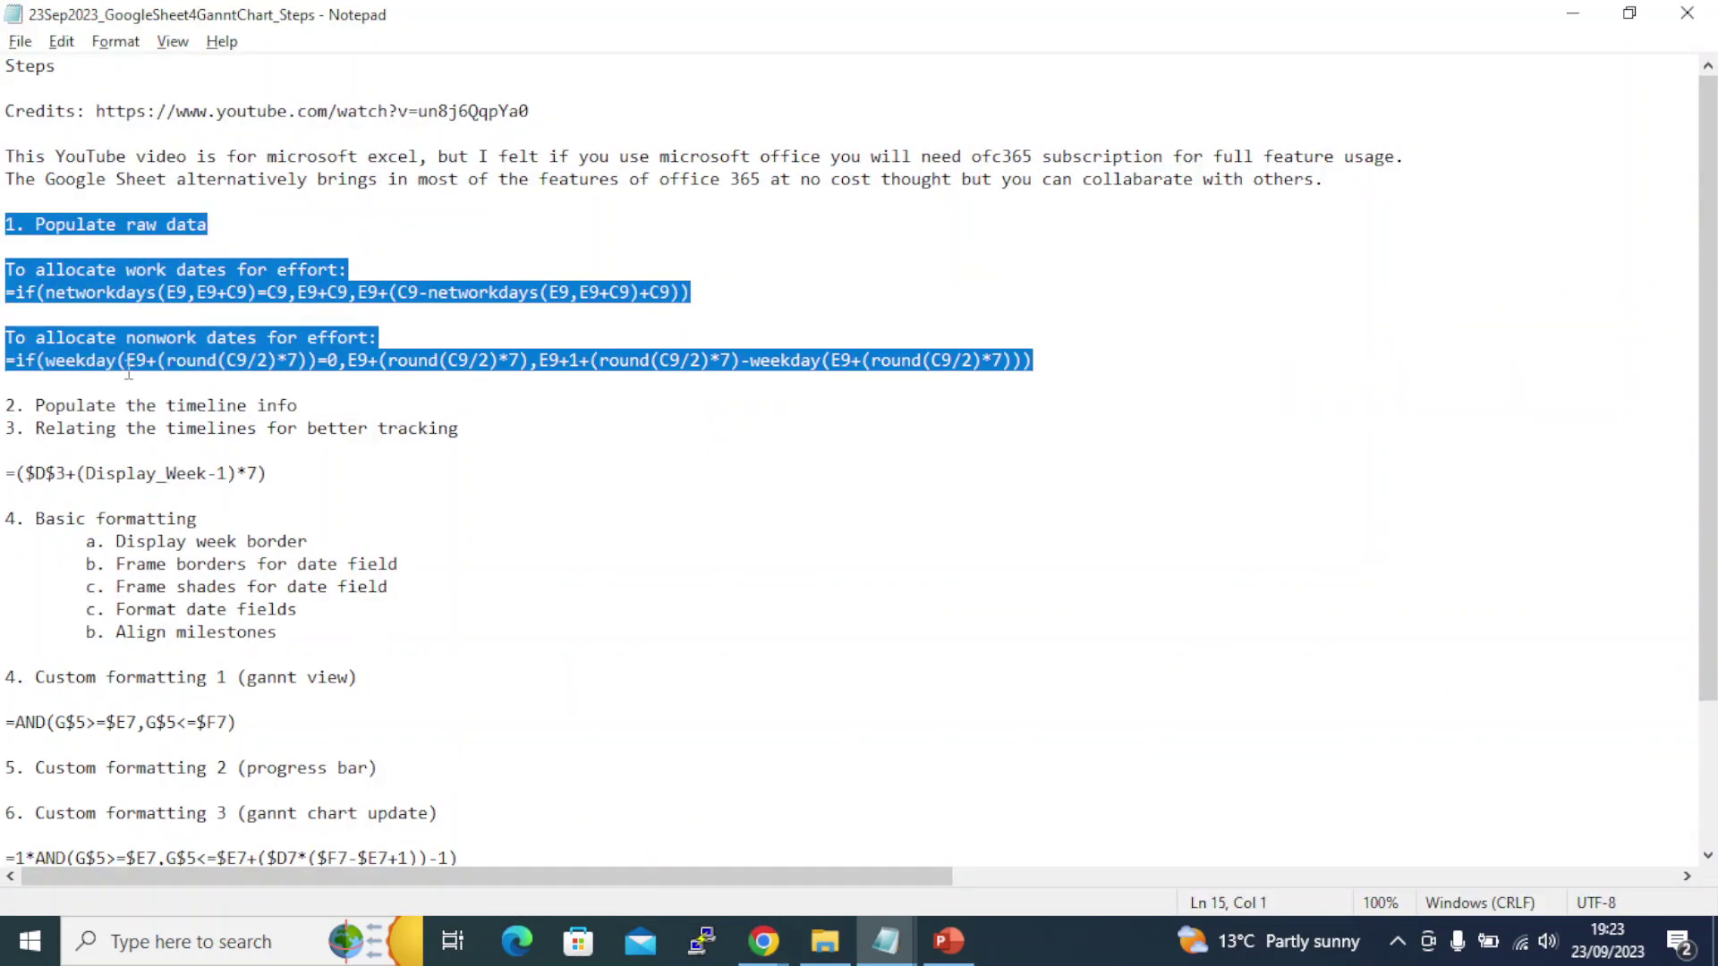
drag(64, 406, 357, 407)
key(alt+Tab)
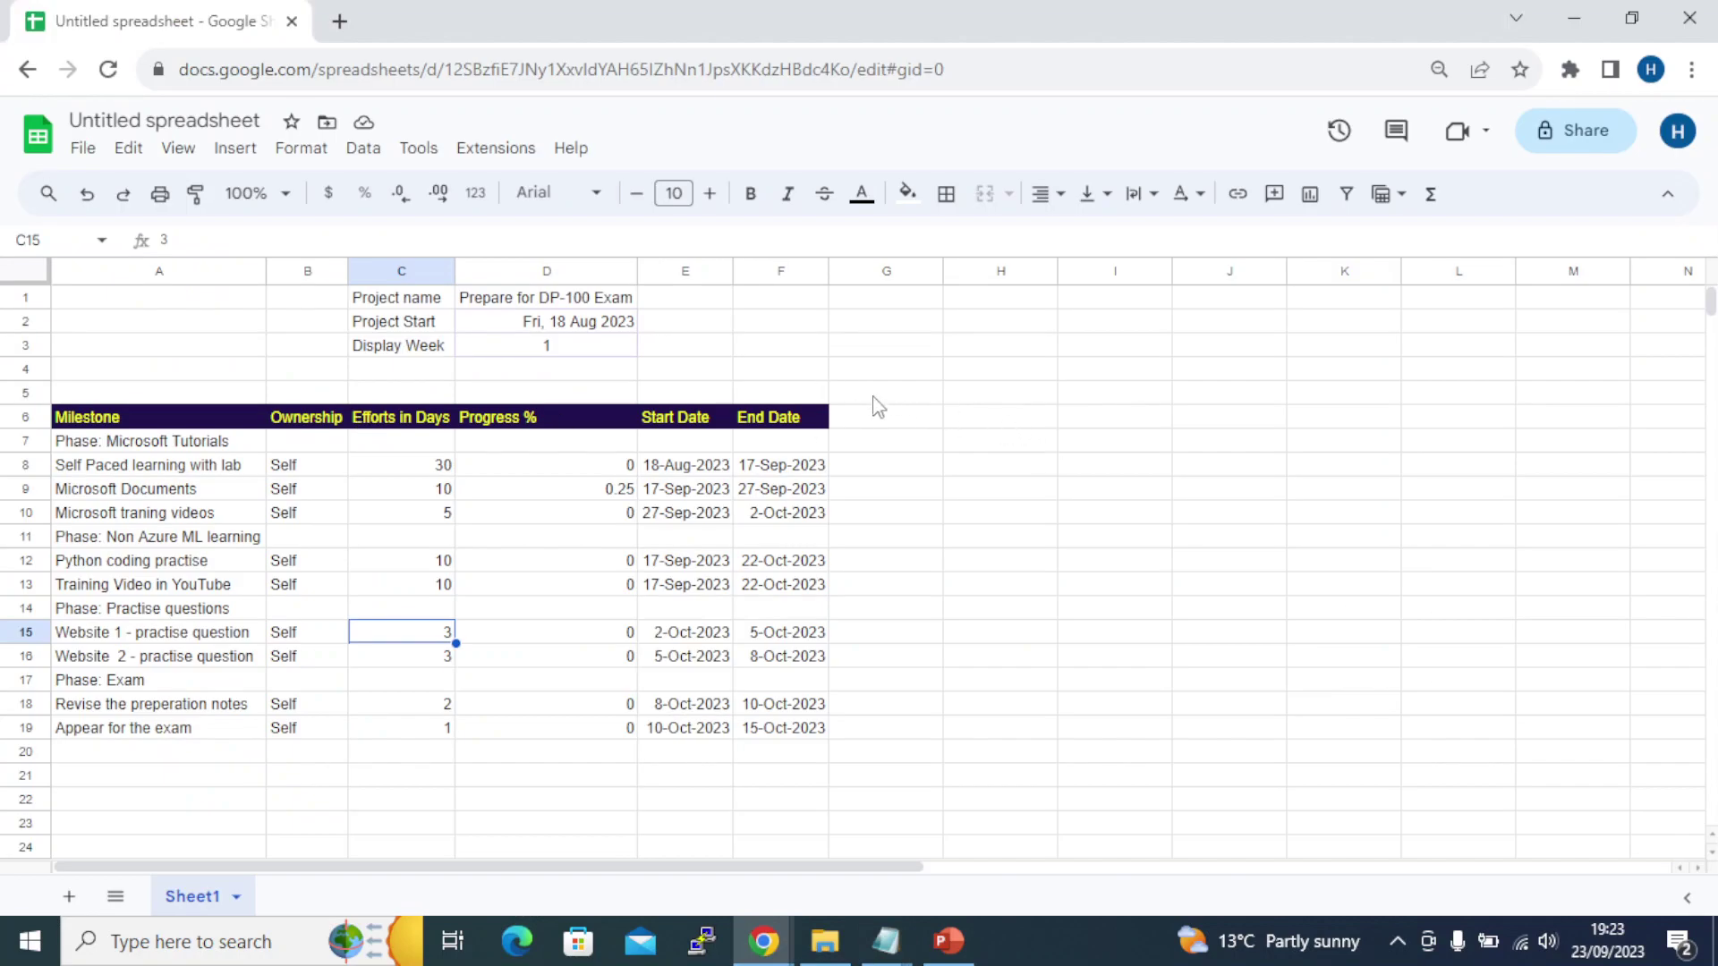
Enter =D2 in G5 to start the timeline from the Project Start date
click(877, 402)
text(=)
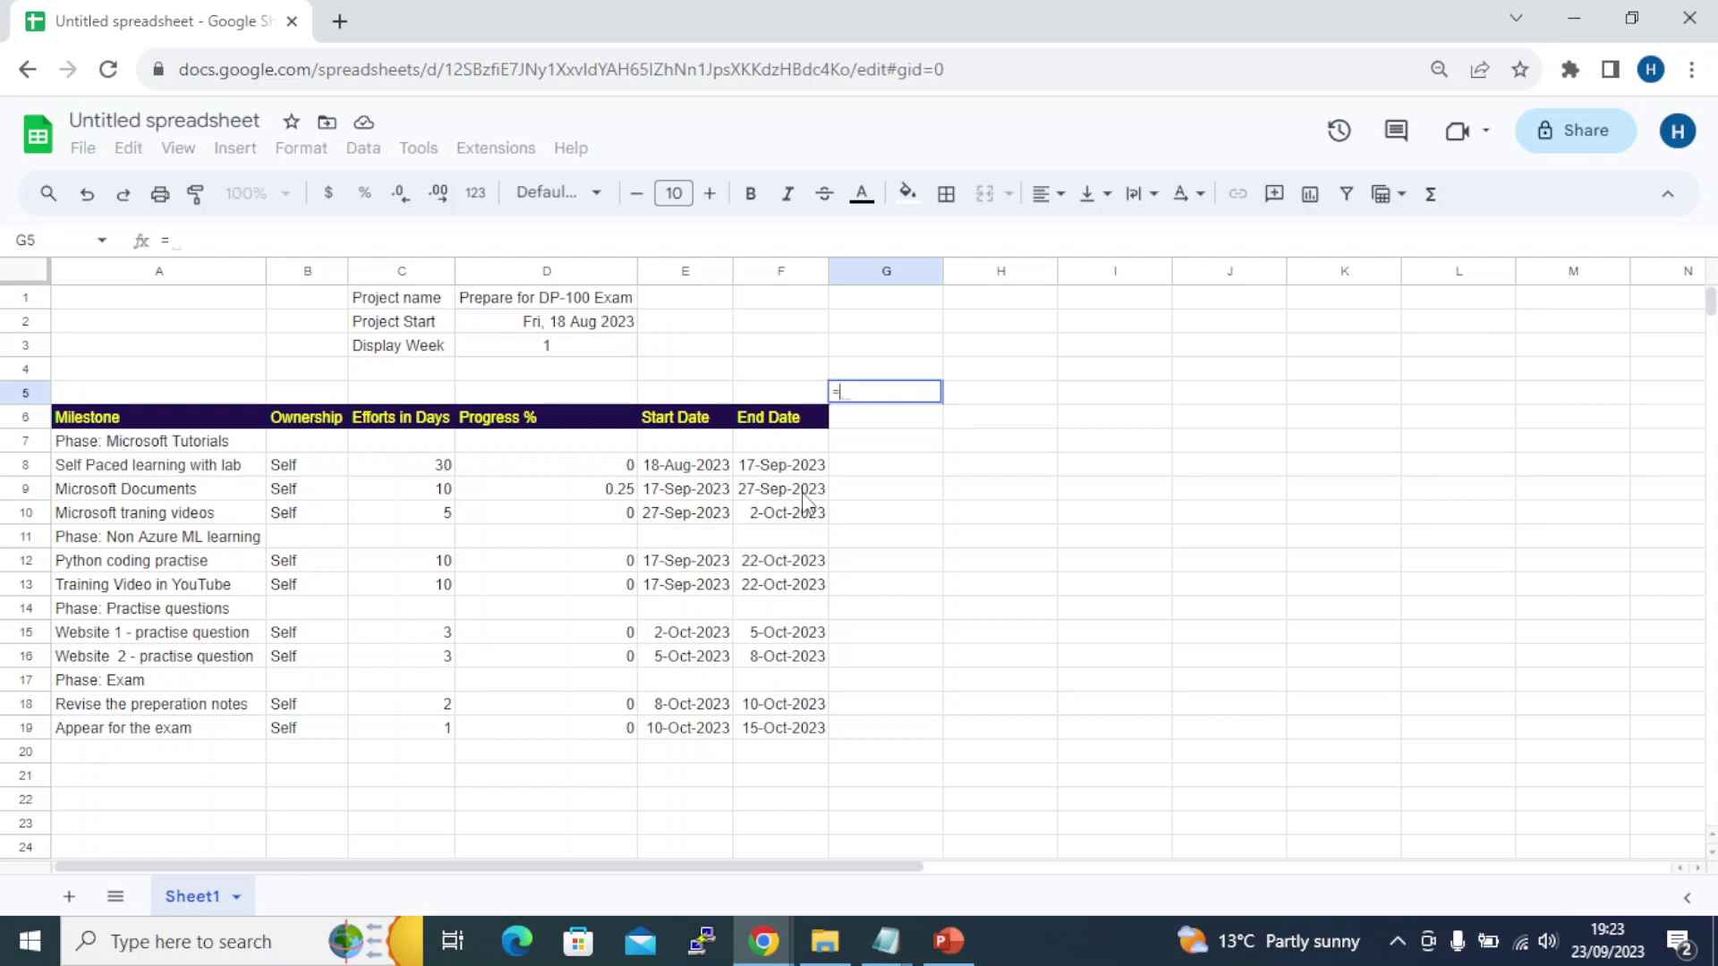
click(616, 332)
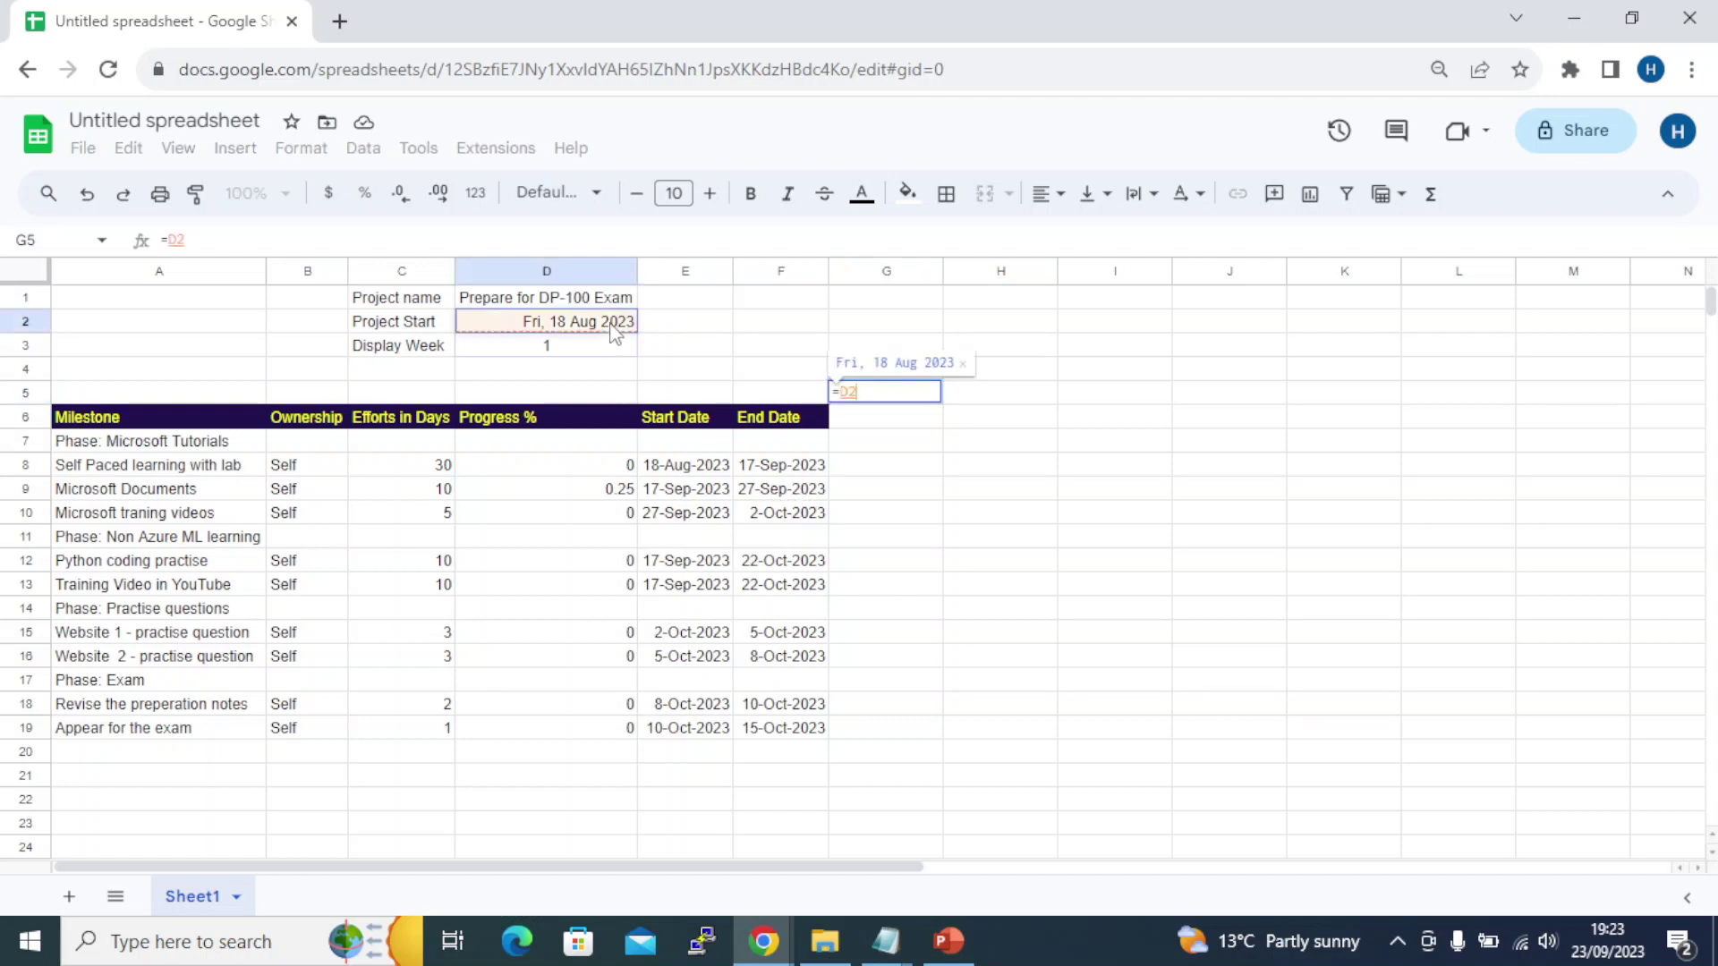
key(Return)
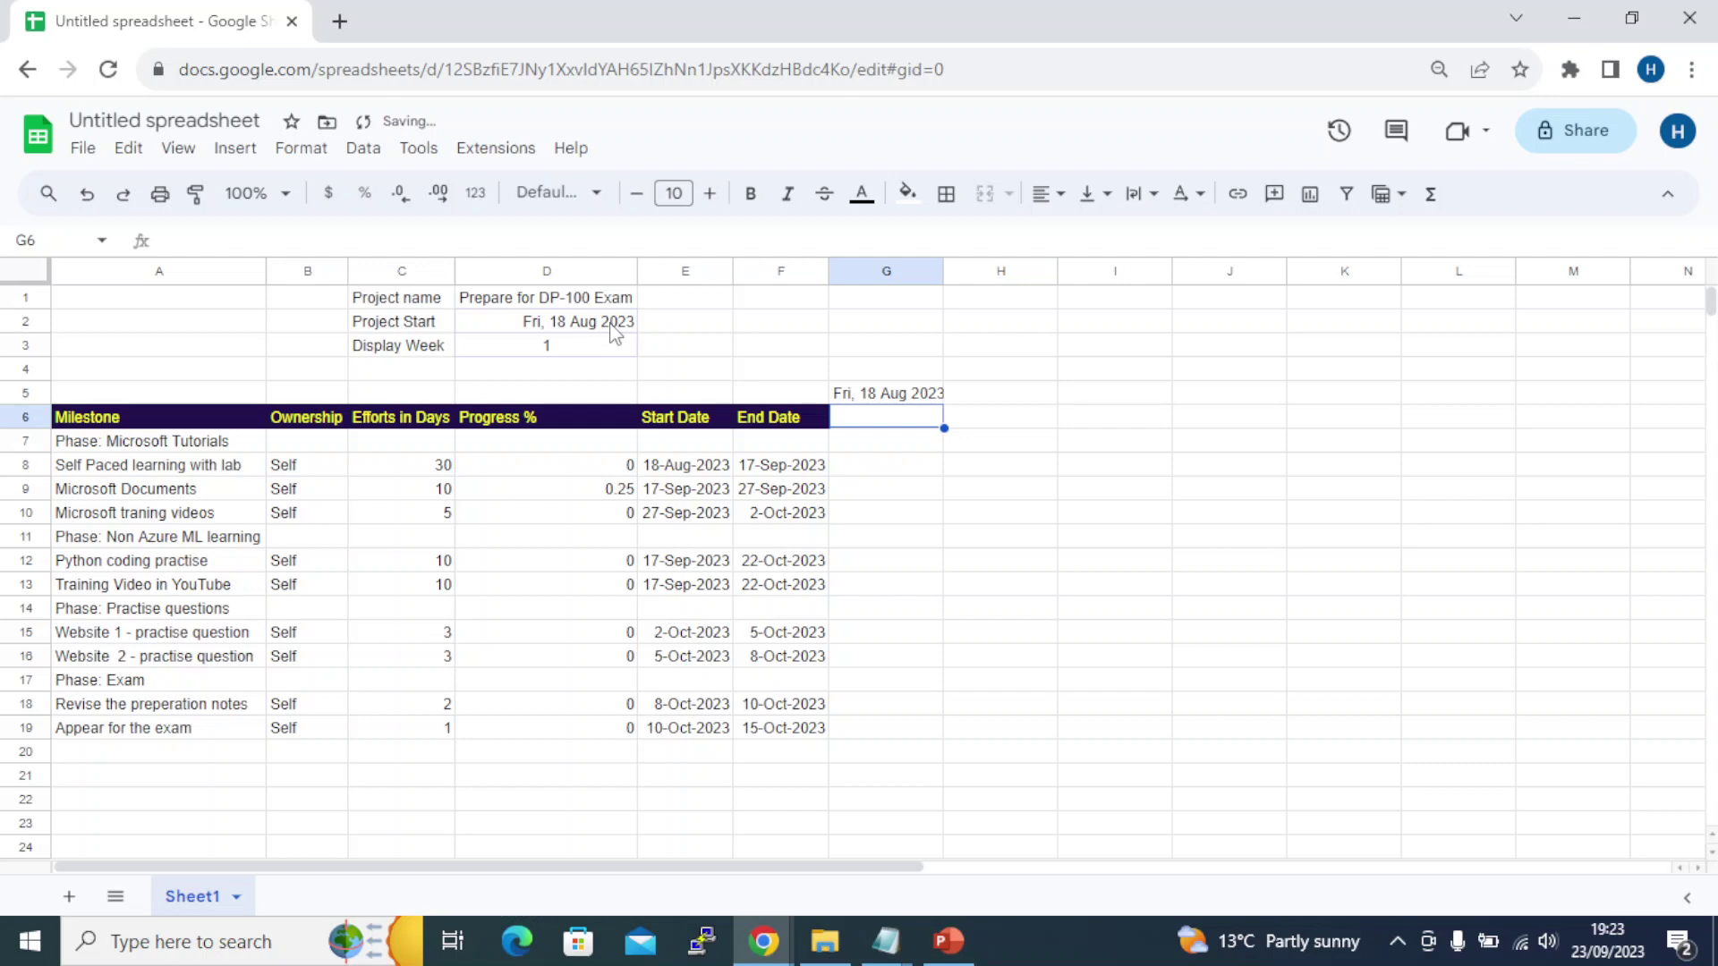
Enter =G5 in the cells directly below and above the timeline's first date (G6 and G4)
text(=)
click(861, 394)
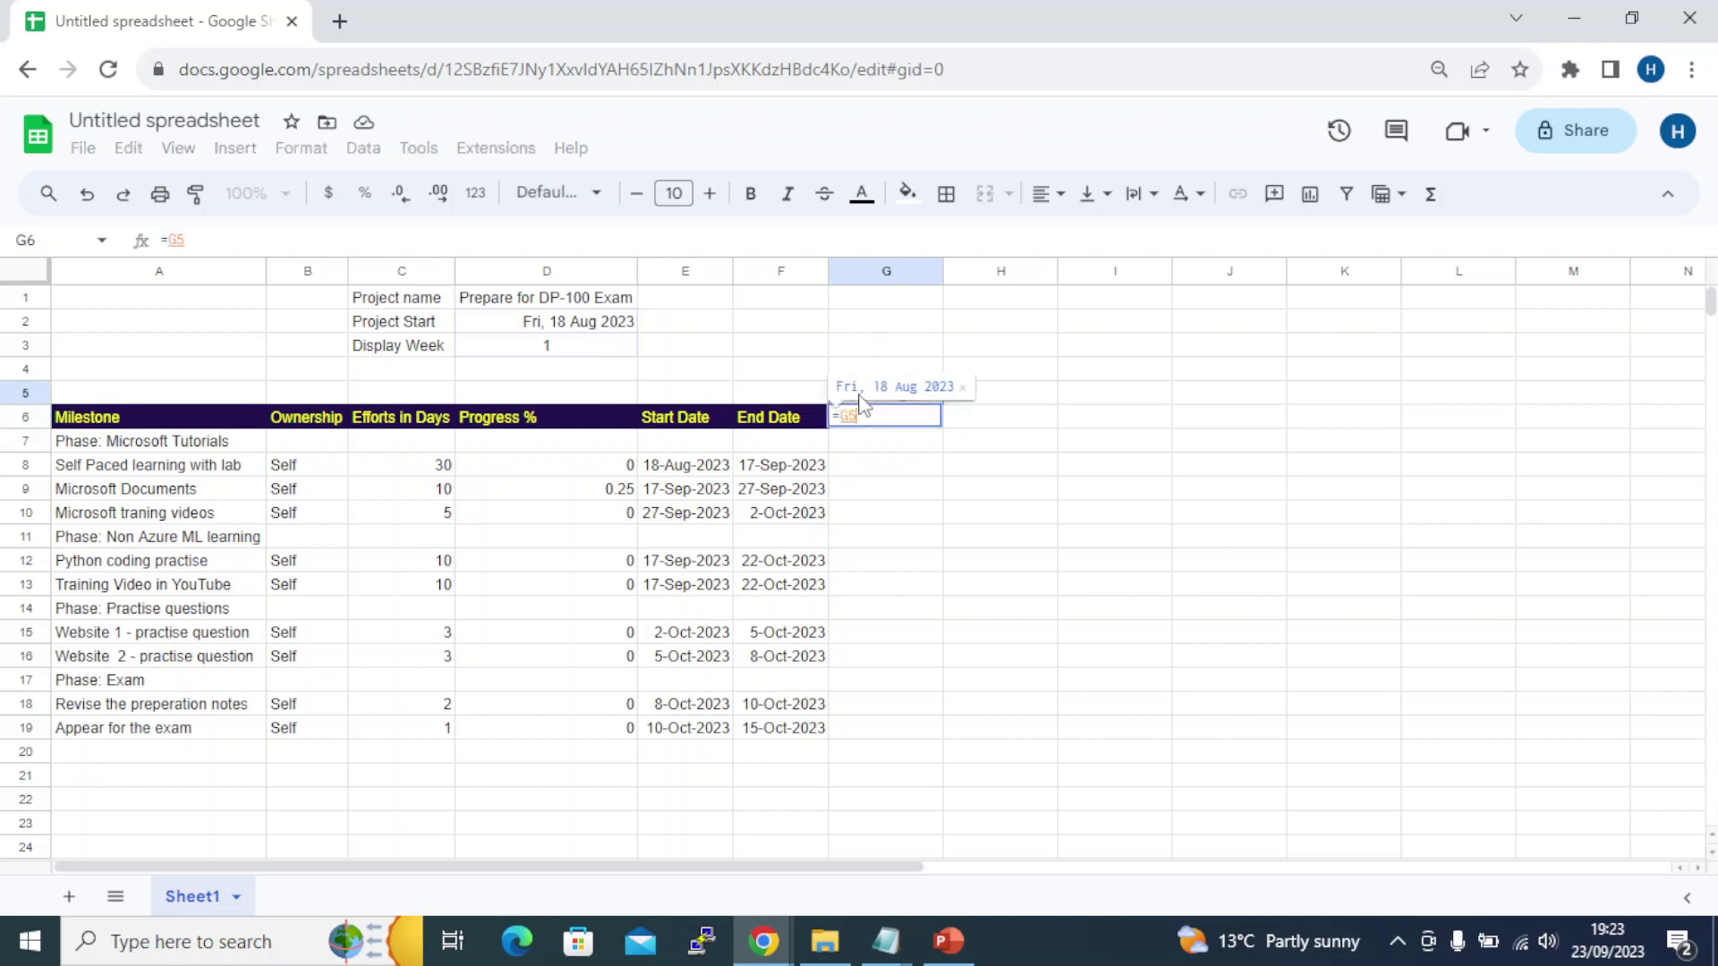
key(Return)
key(Up)
key(Up)
key(Up)
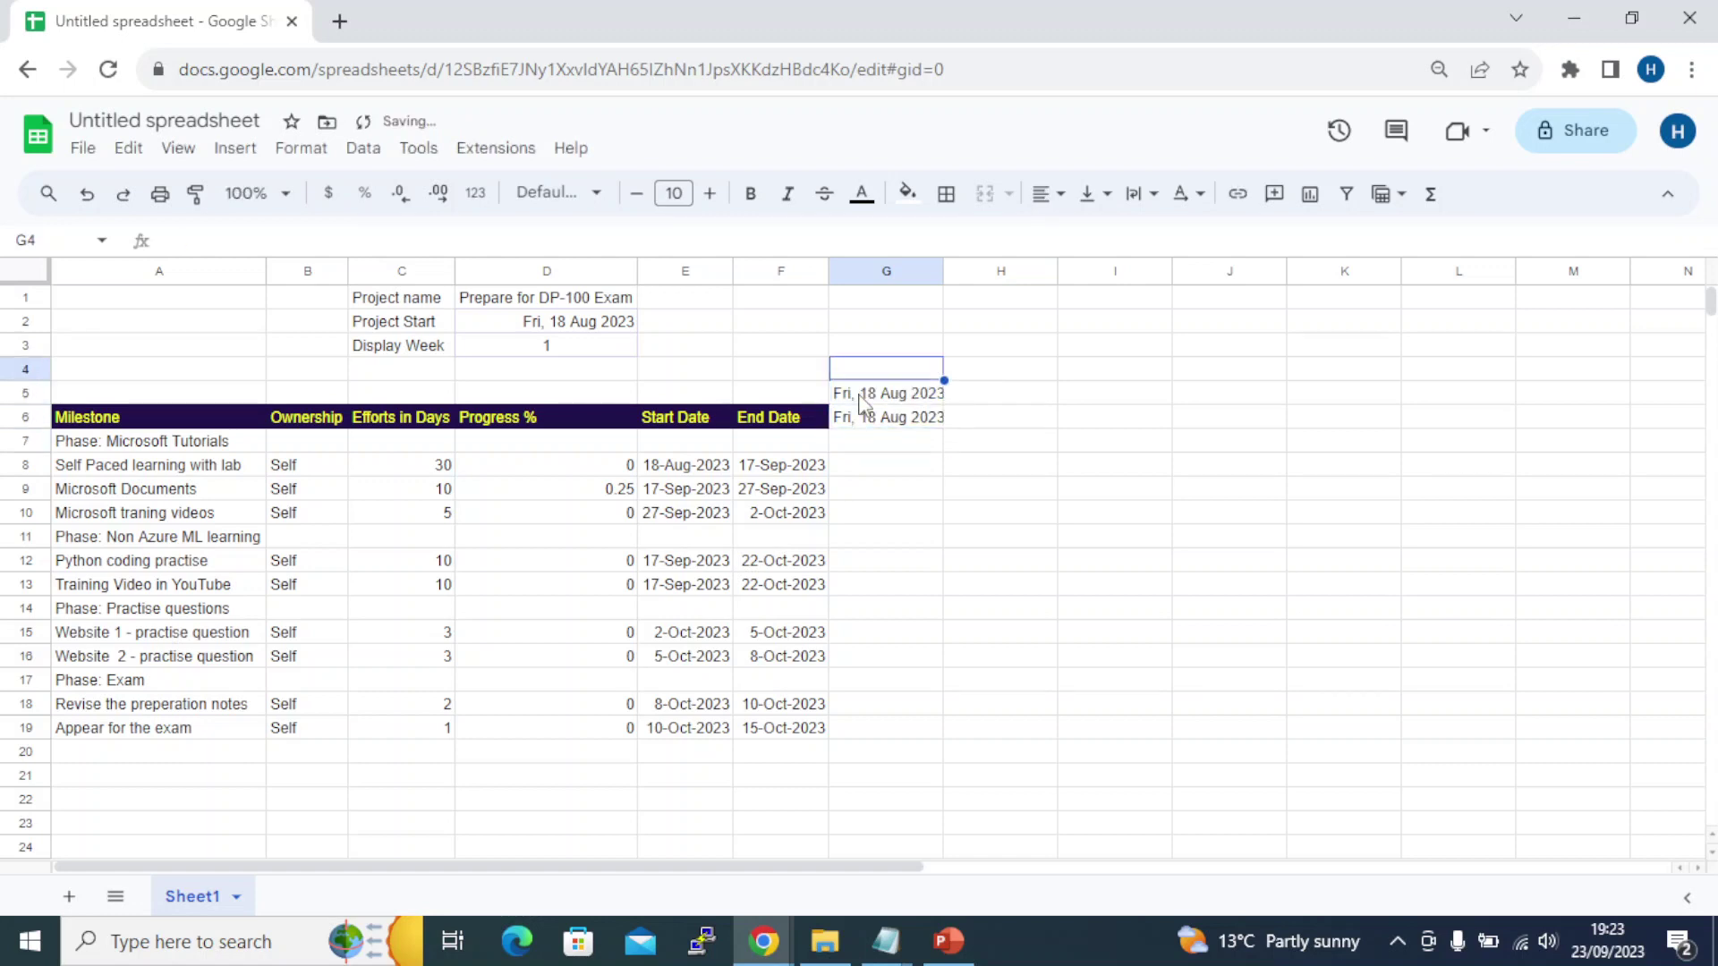
text(=)
click(862, 398)
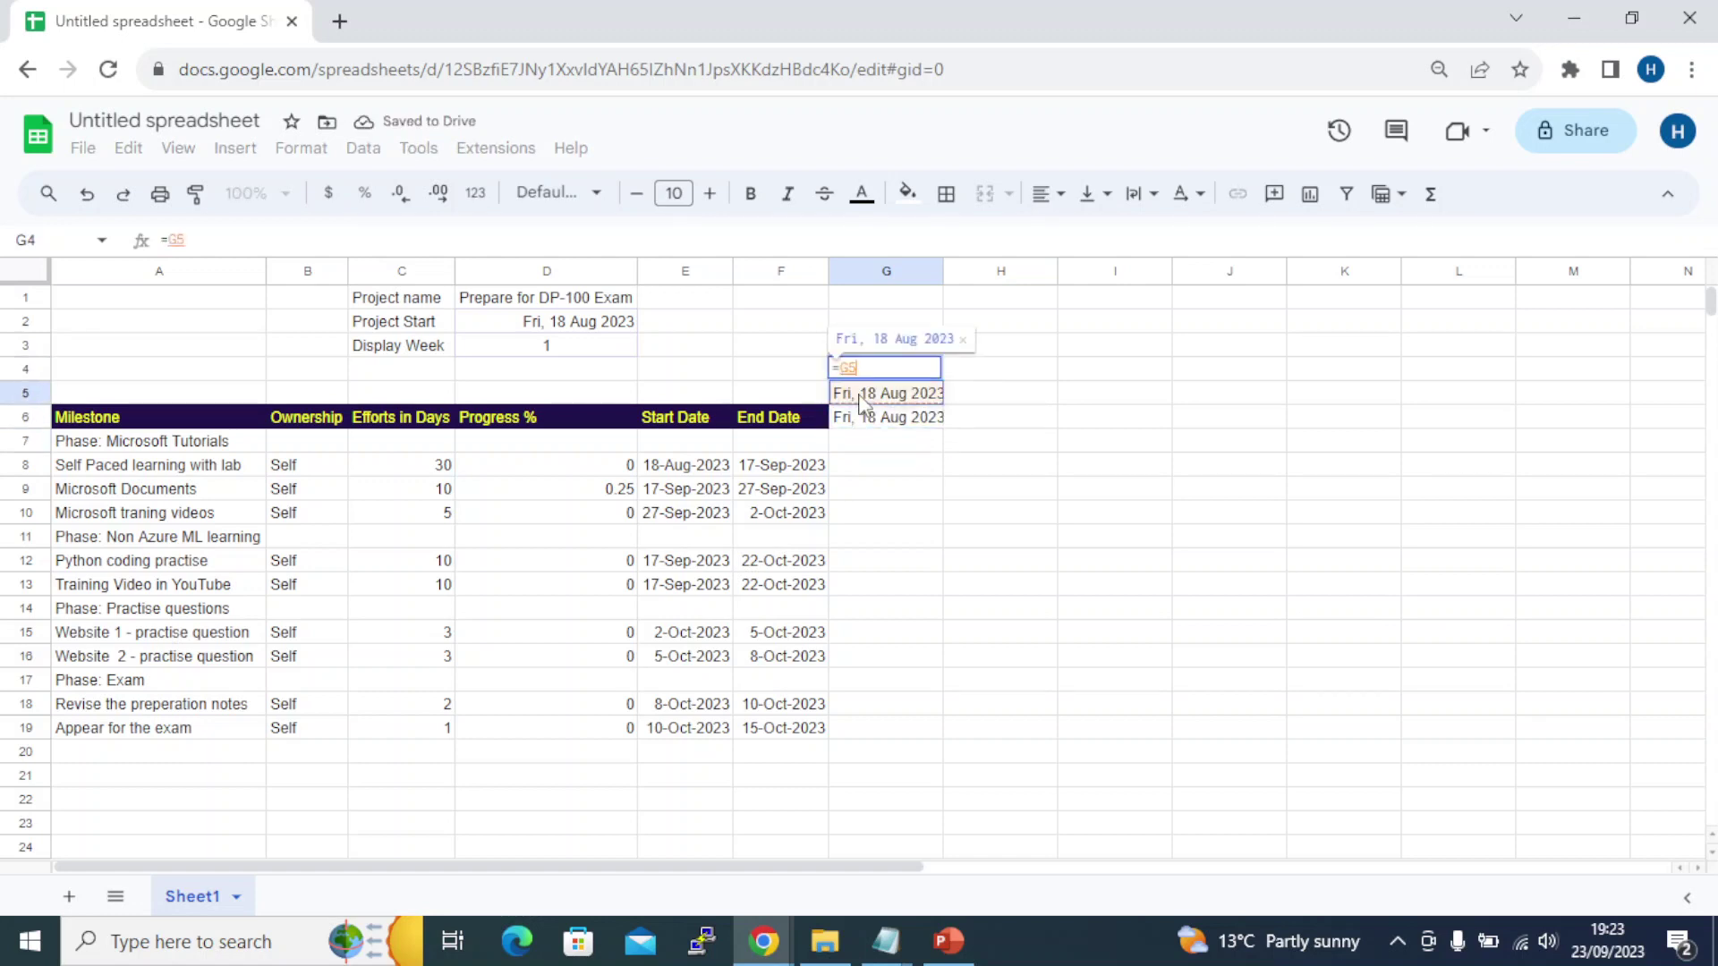
key(Return)
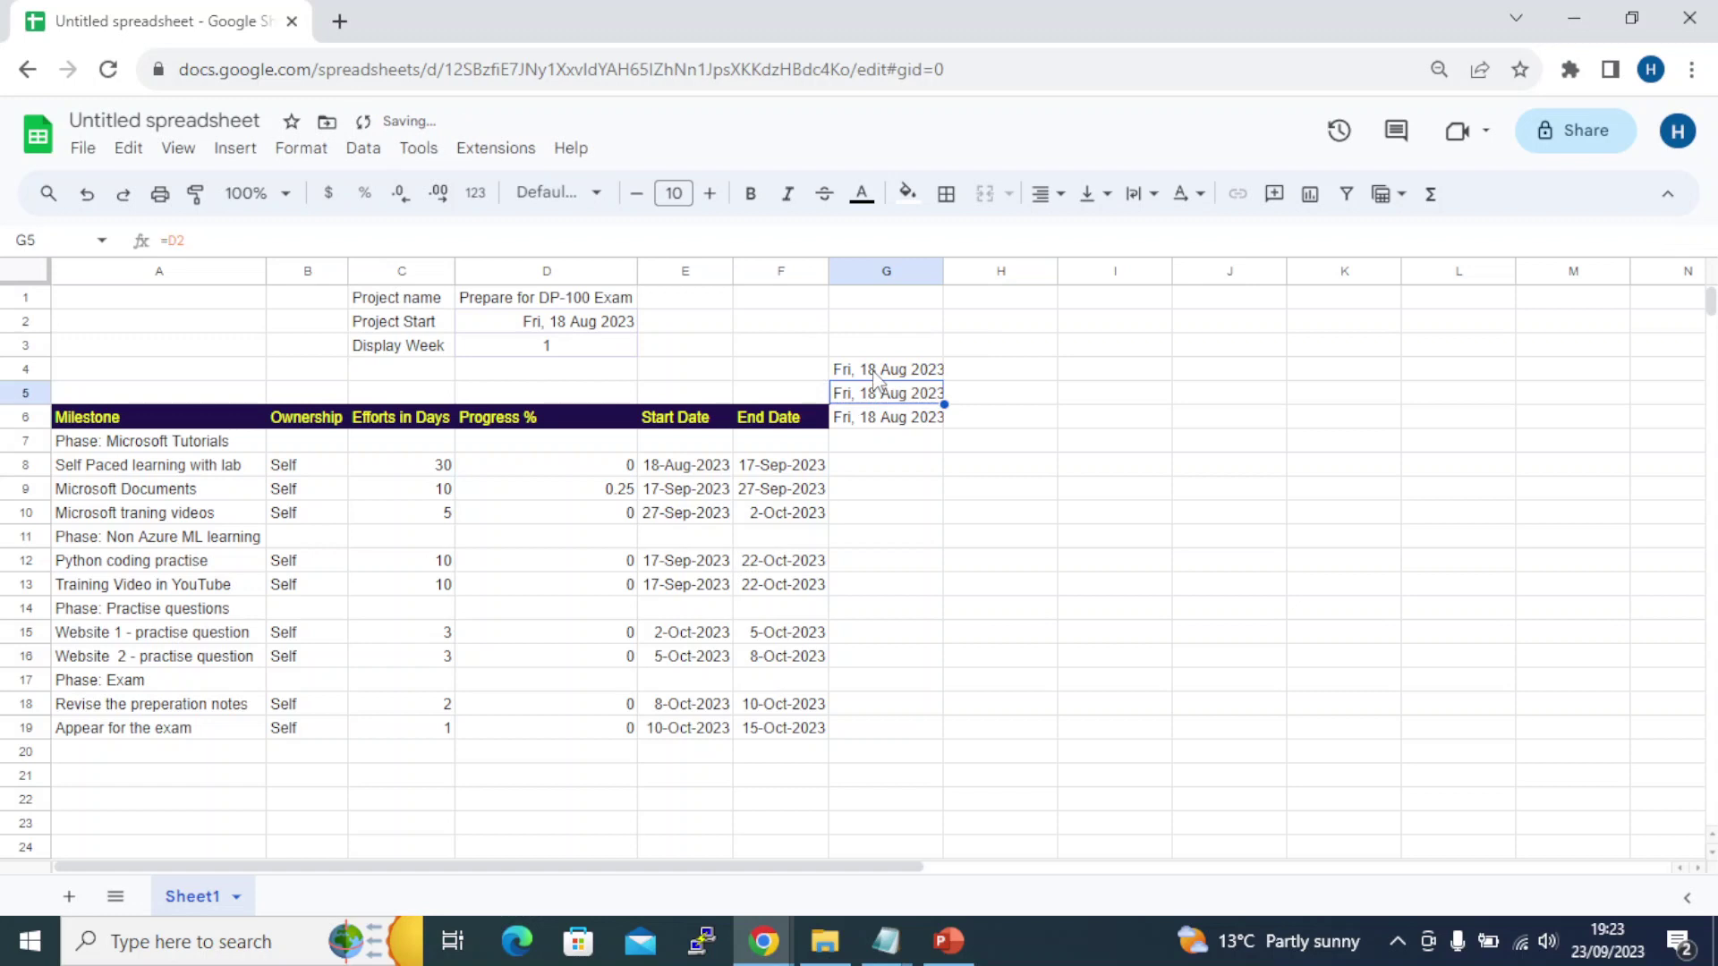
Open the custom date and time formats for G6 and append a Day element to the pattern
click(875, 380)
click(868, 421)
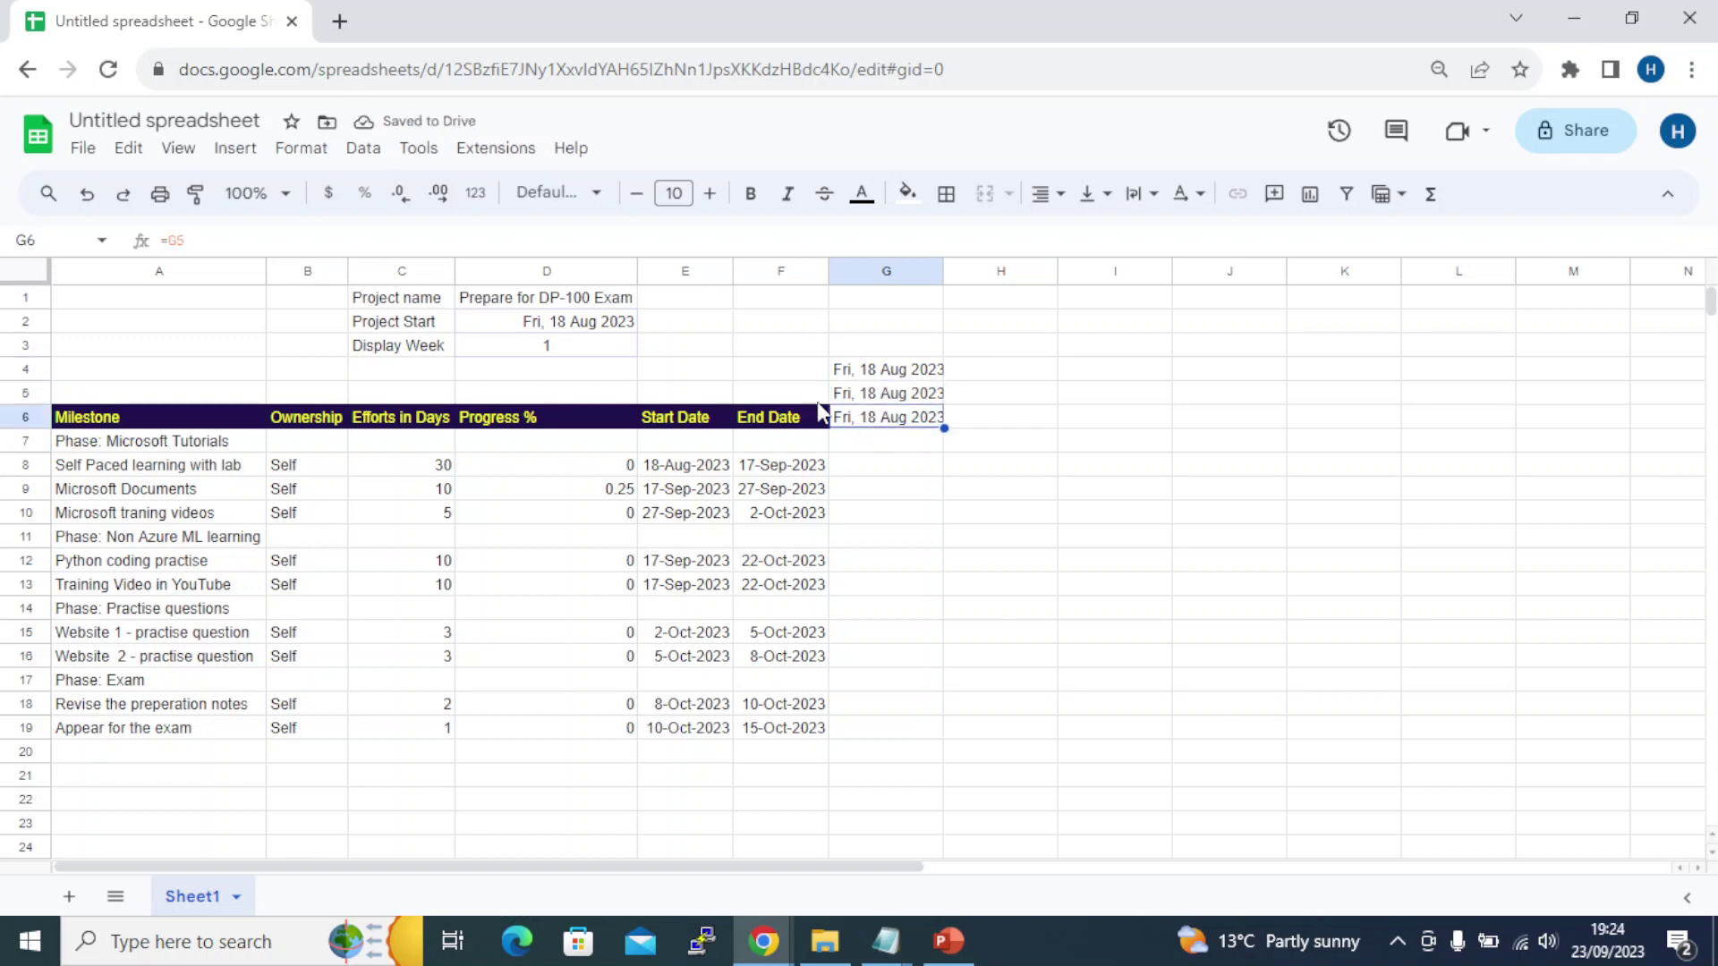
click(301, 147)
mouse_move(368, 251)
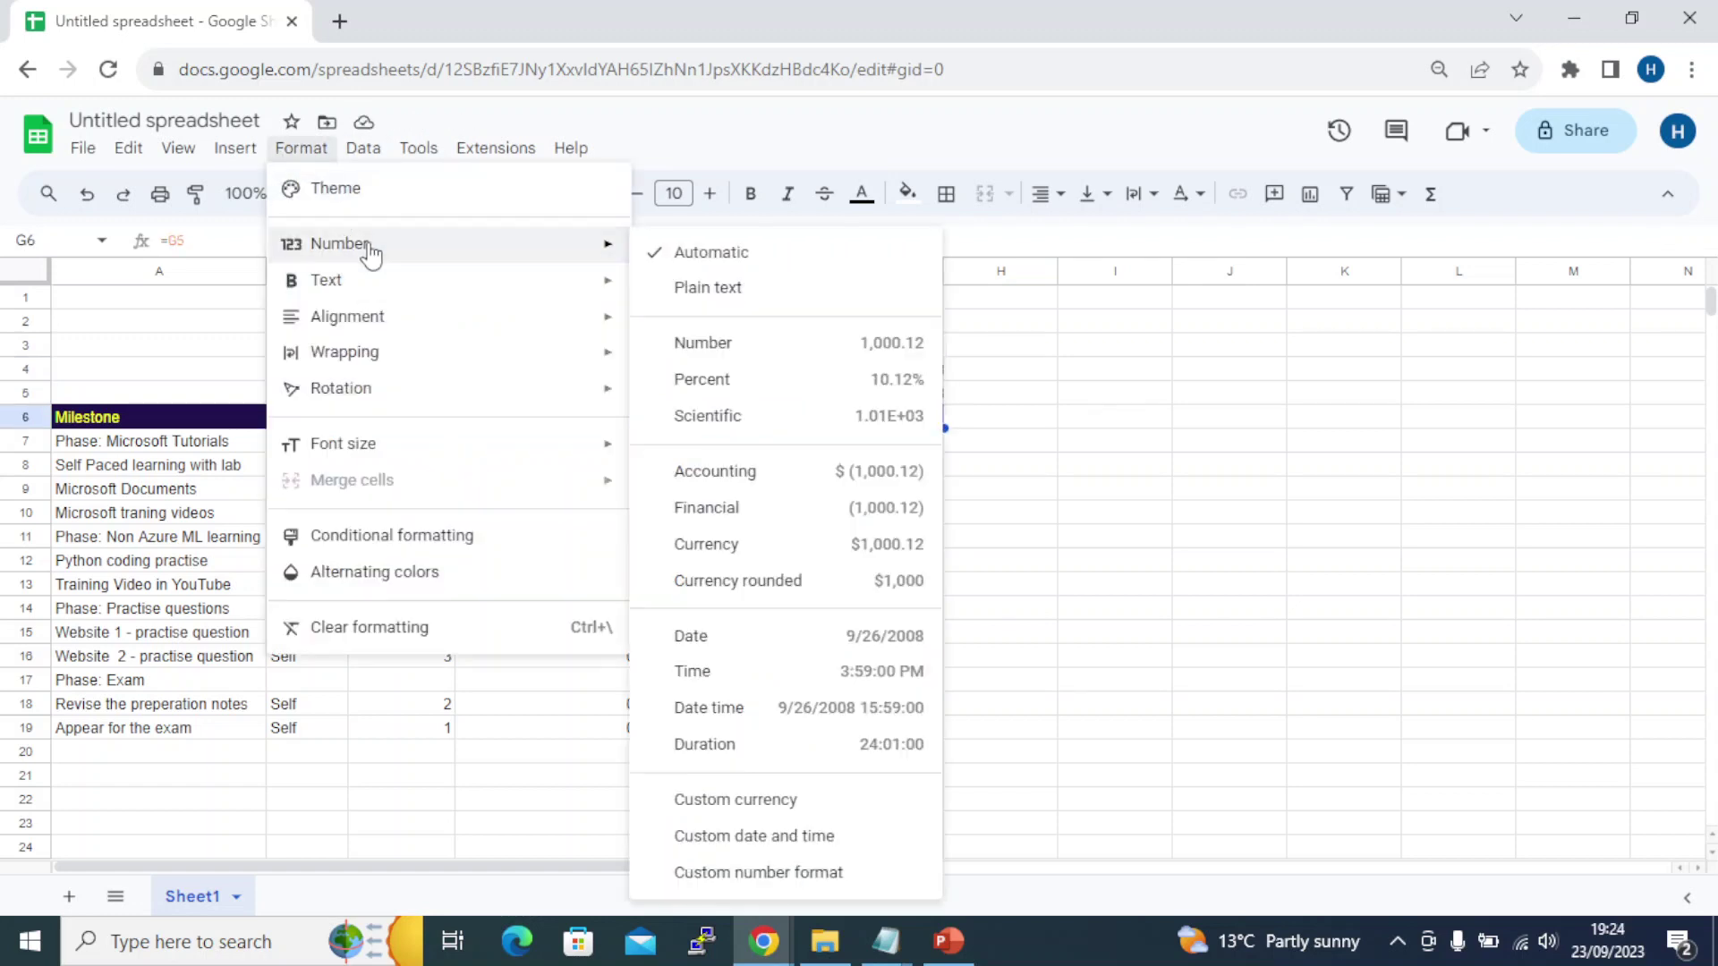
click(775, 837)
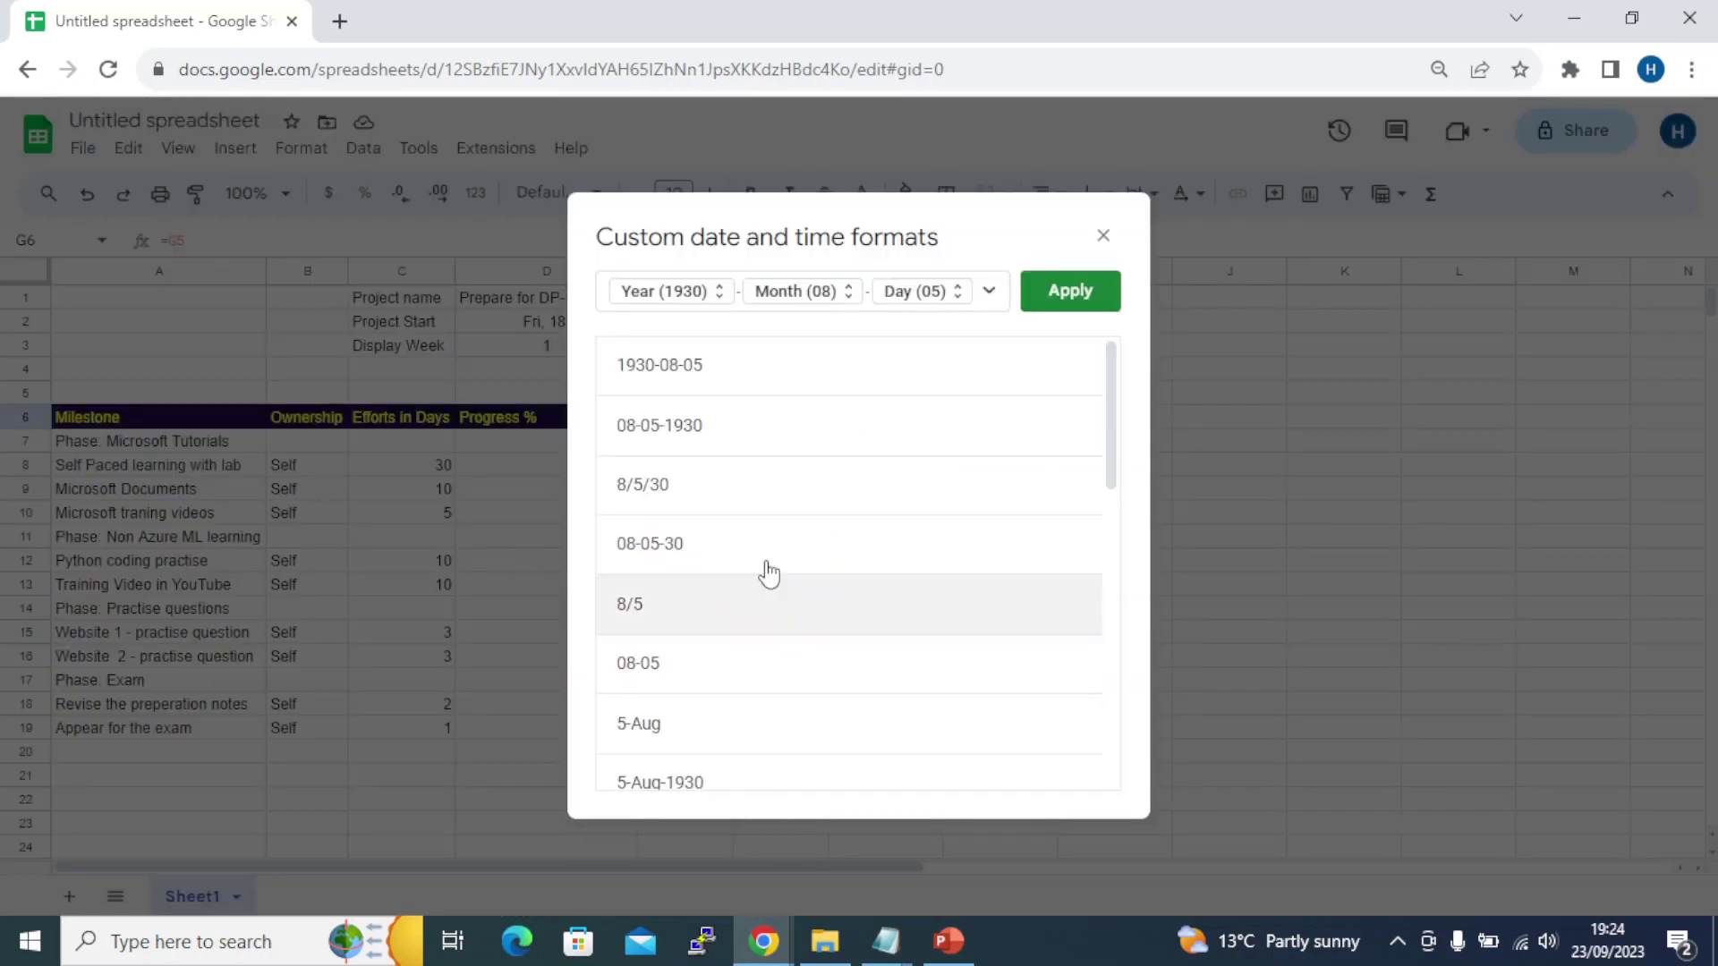
click(989, 291)
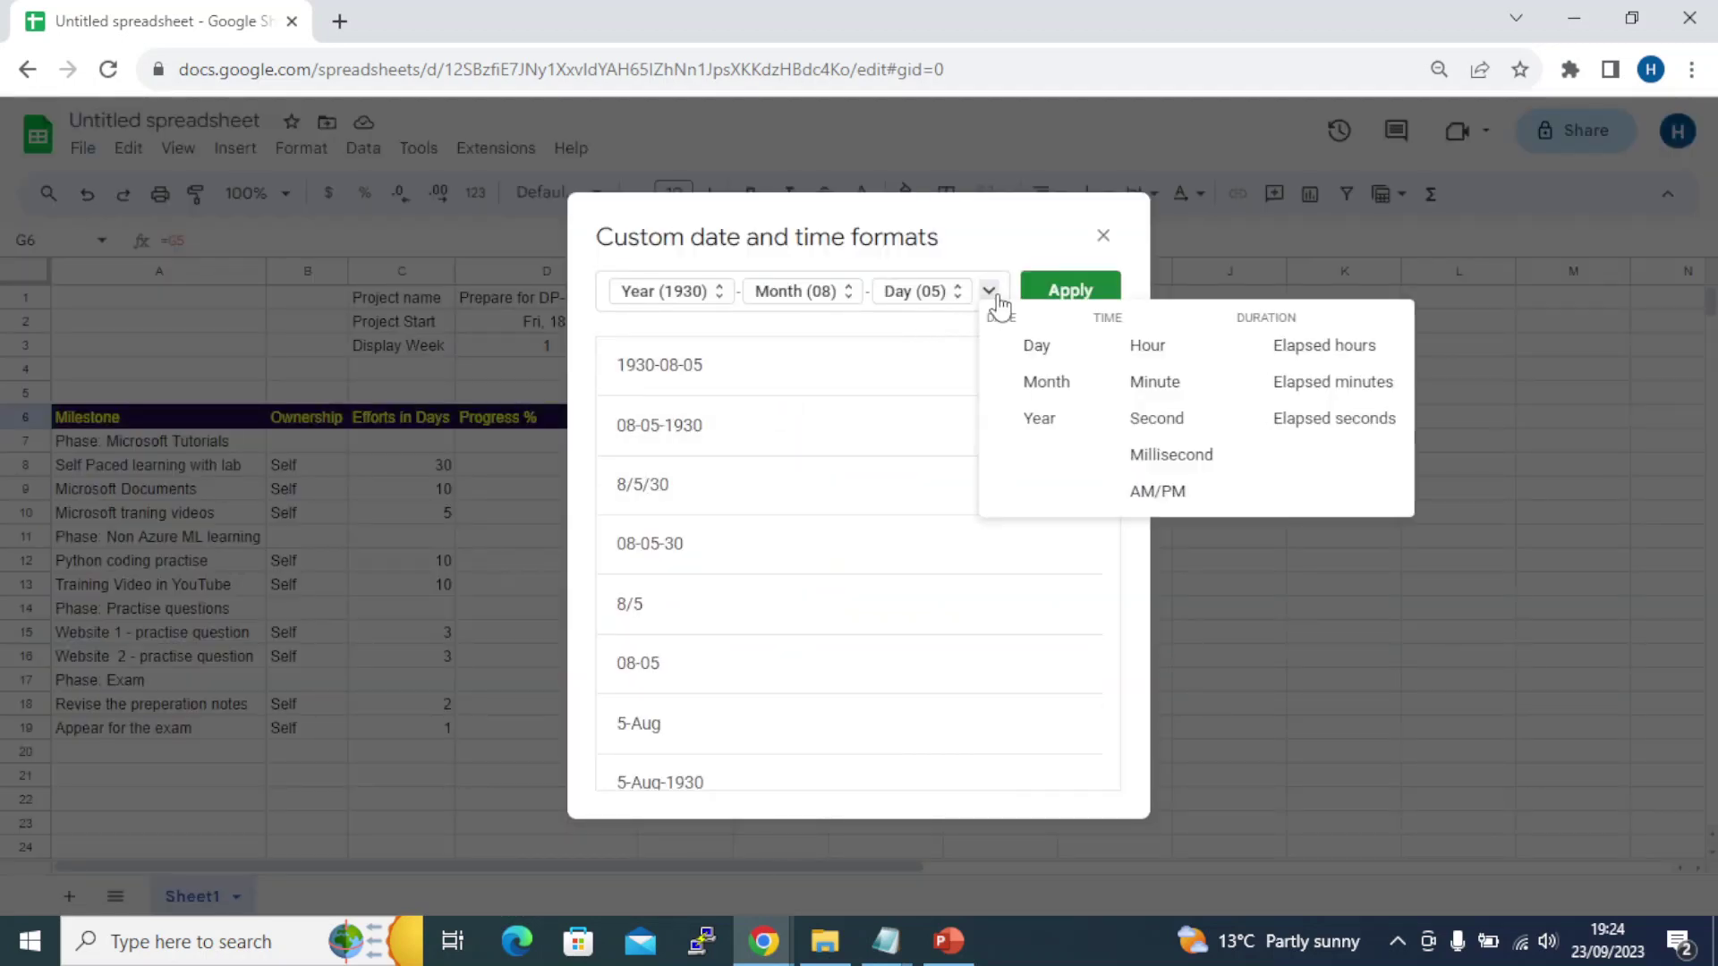
click(1036, 347)
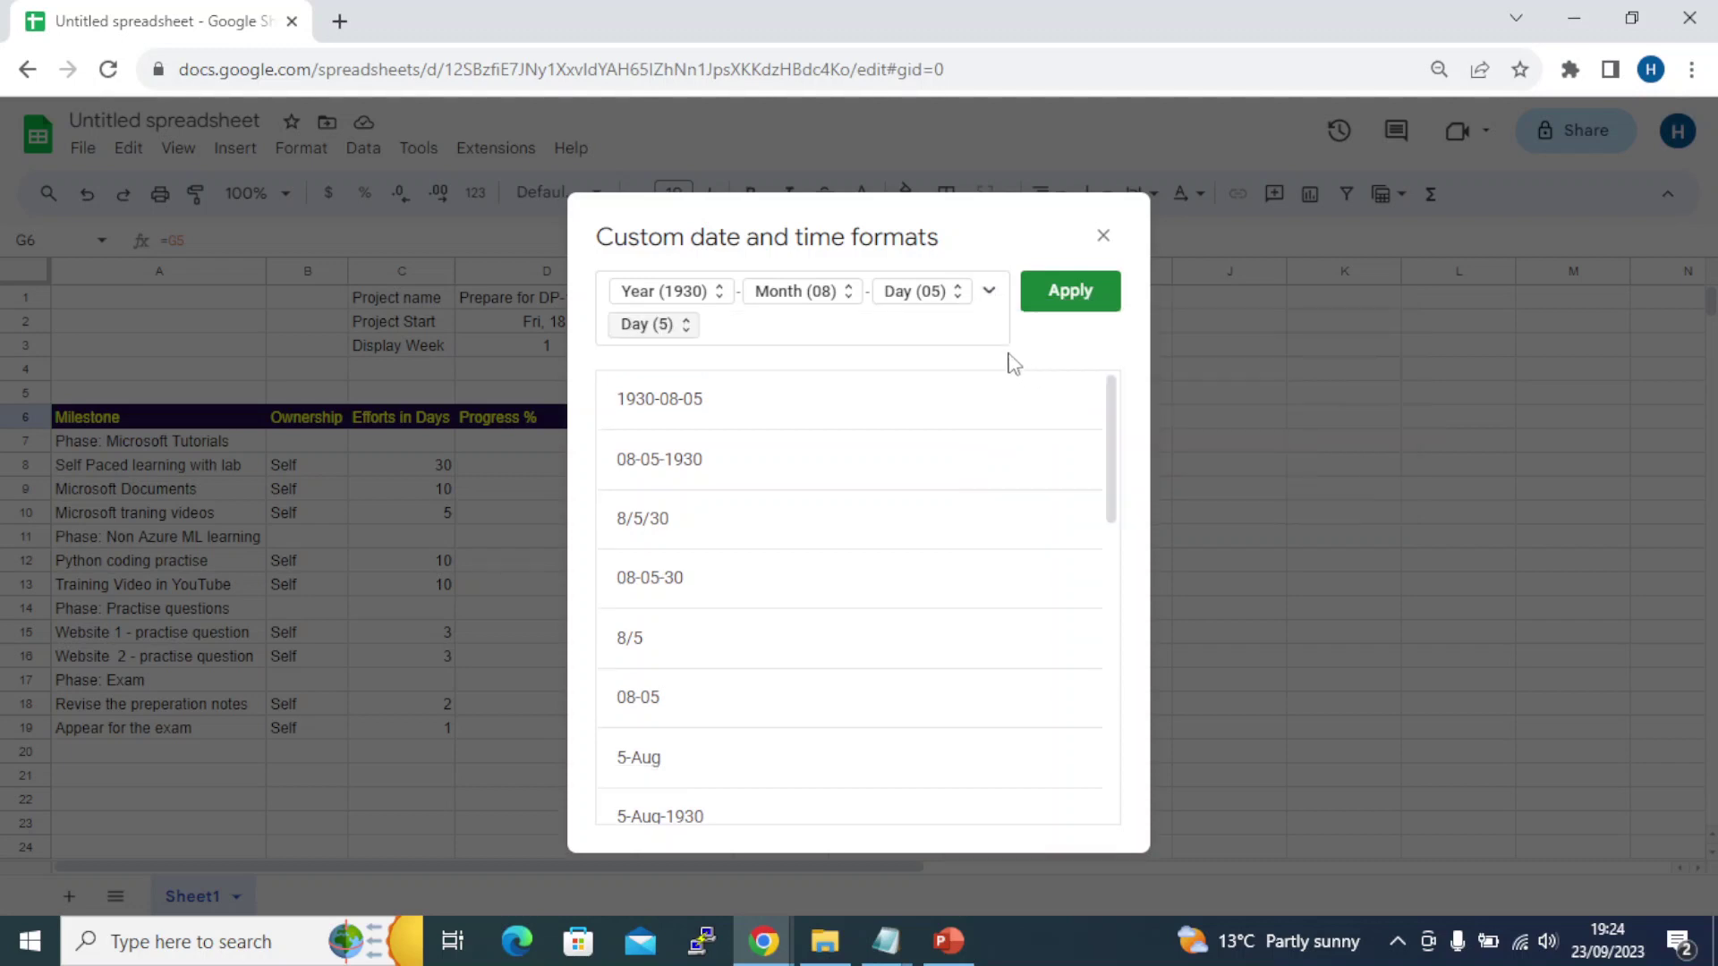
Clear every element from G6's custom date pattern and browse the sample date formats
click(929, 326)
key(BackSpace)
key(BackSpace)
key(BackSpace)
key(BackSpace)
key(BackSpace)
key(BackSpace)
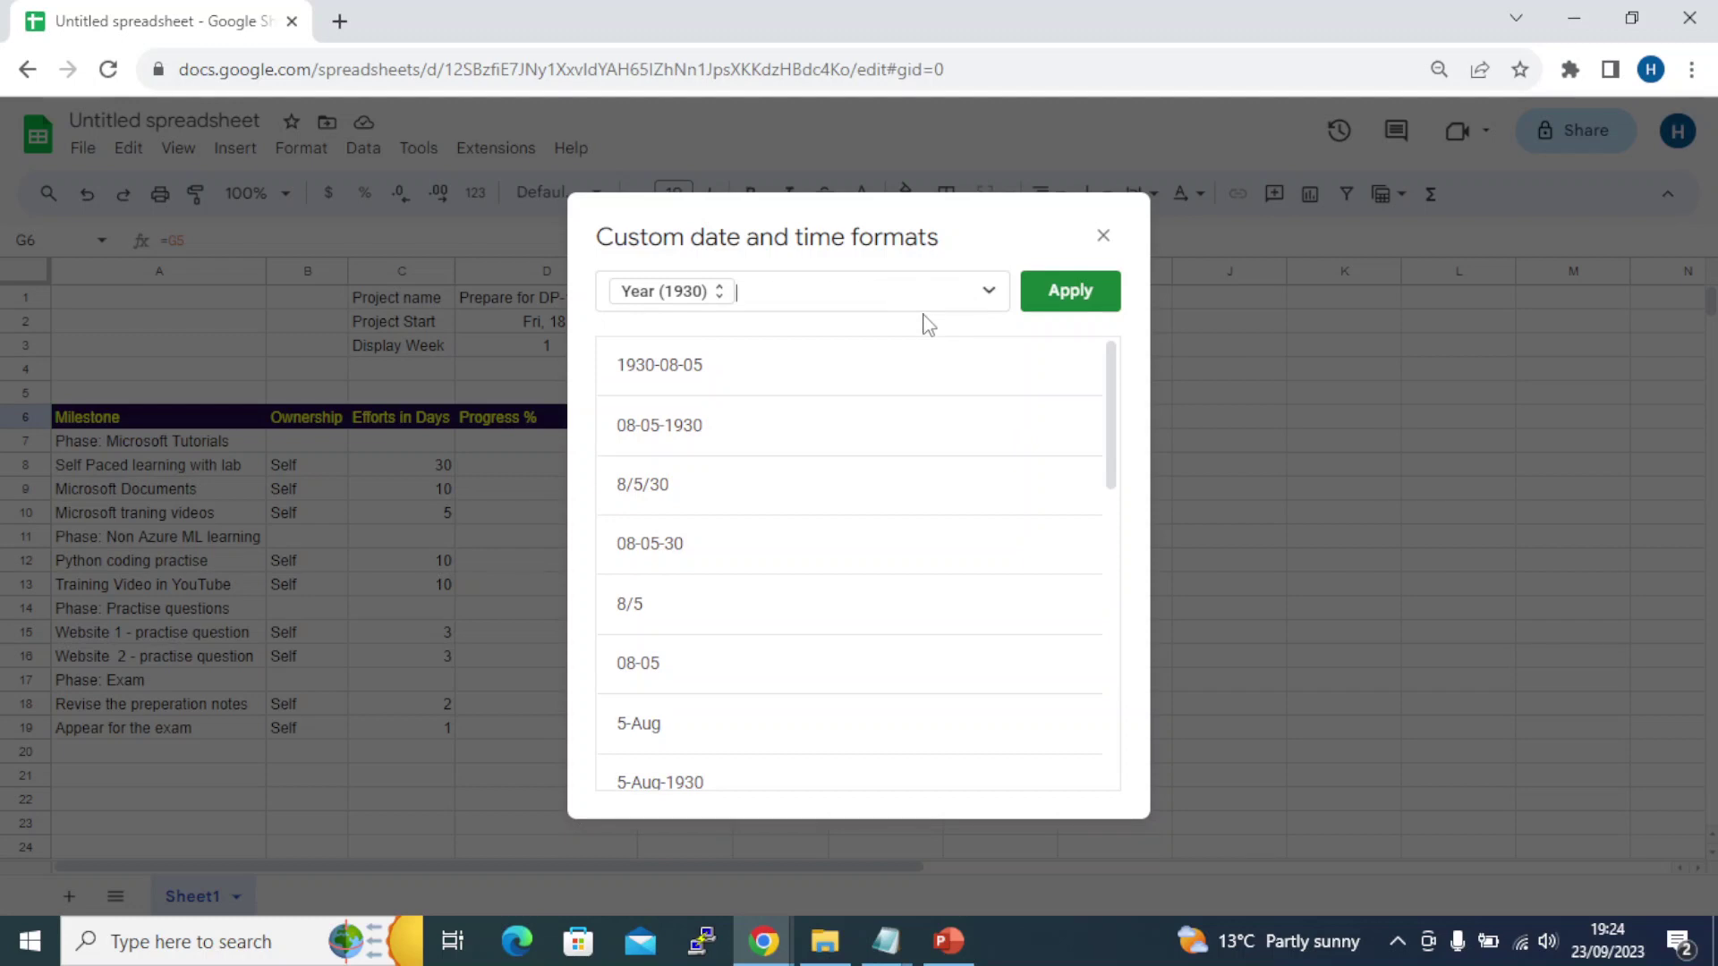
scroll(936, 703, down, 4)
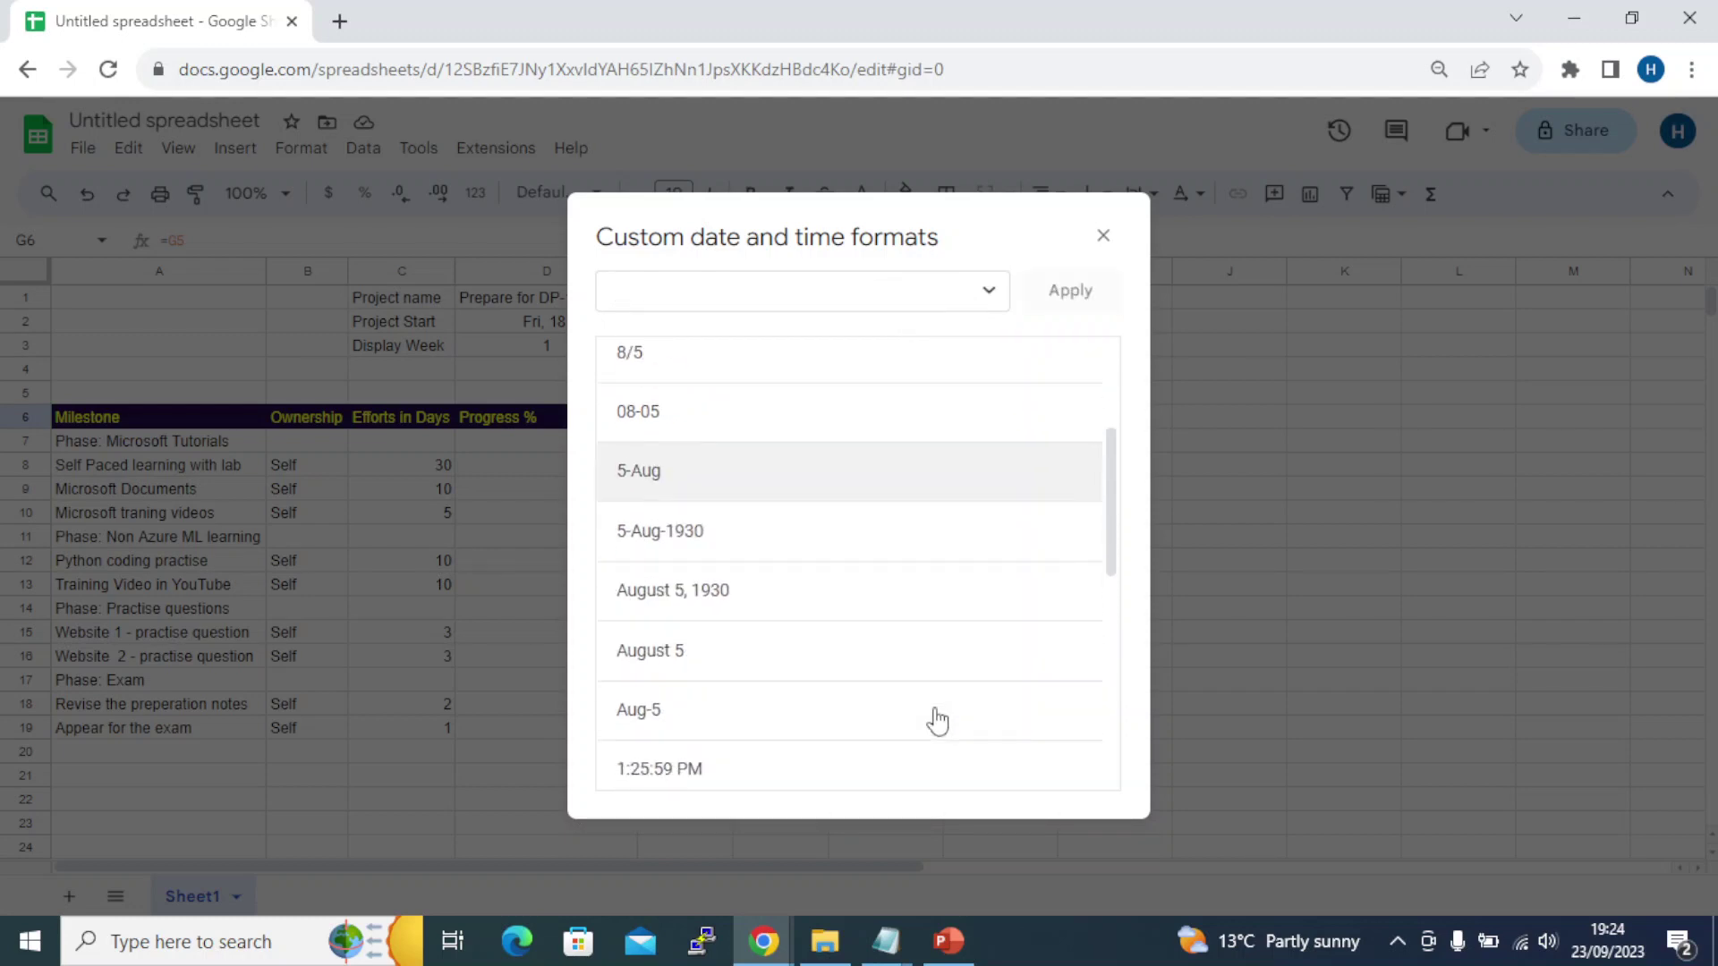
scroll(936, 720, down, 5)
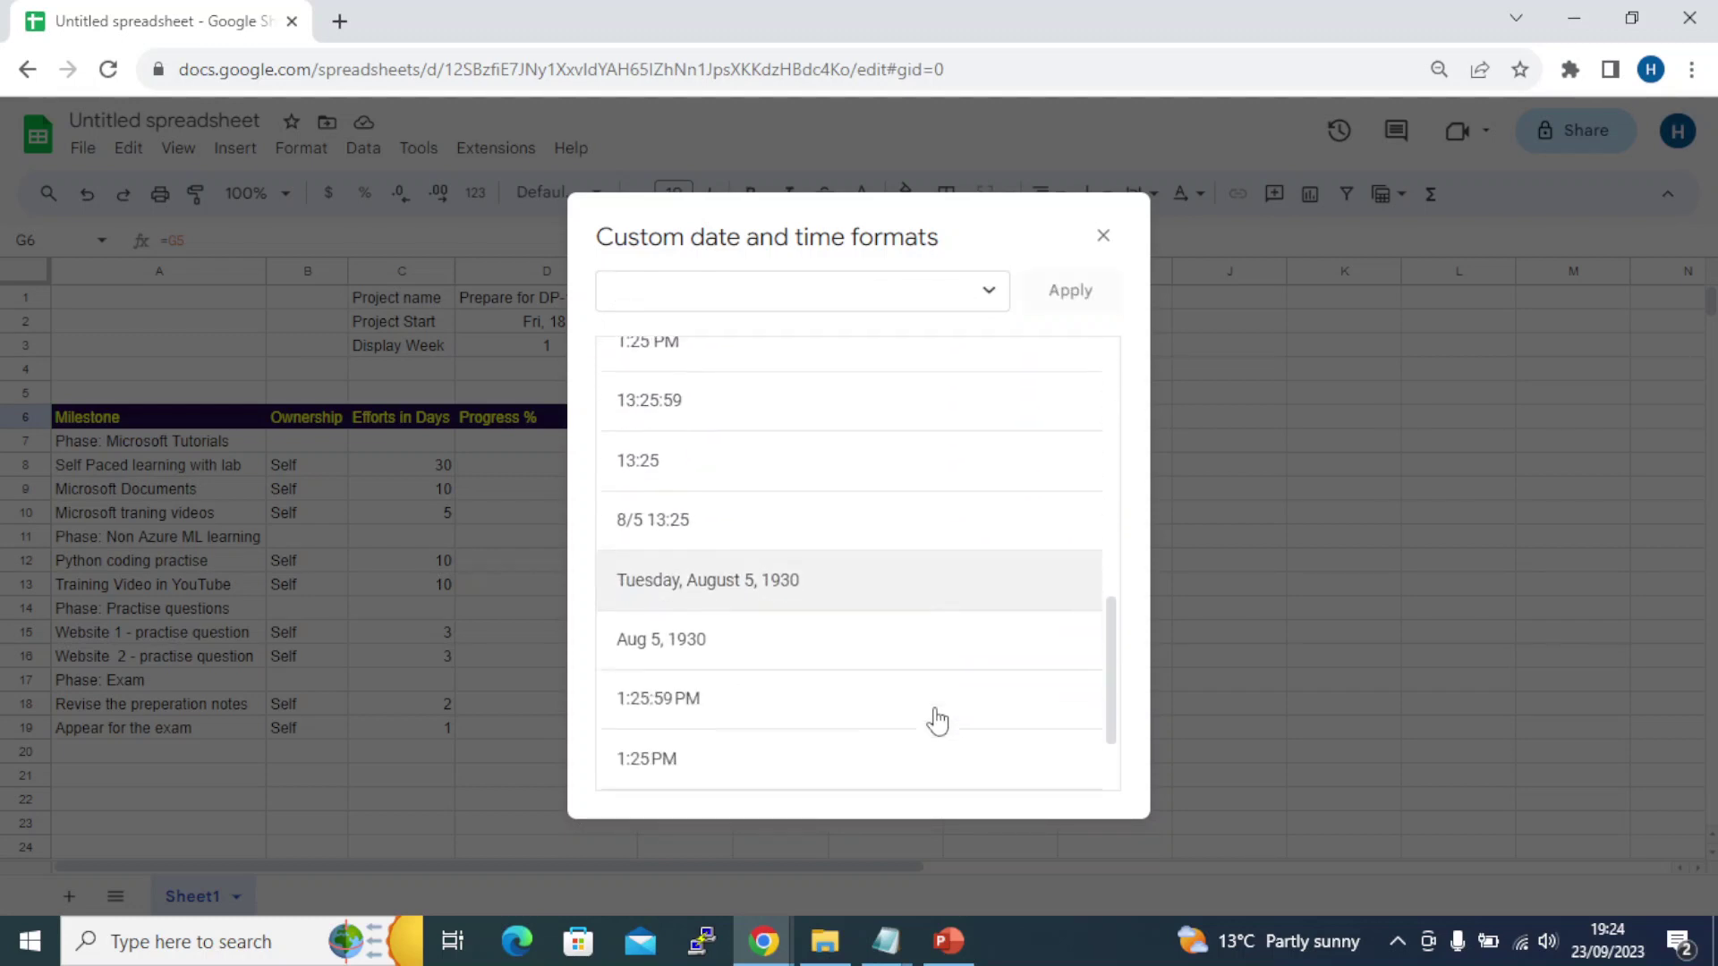
scroll(799, 644, up, 3)
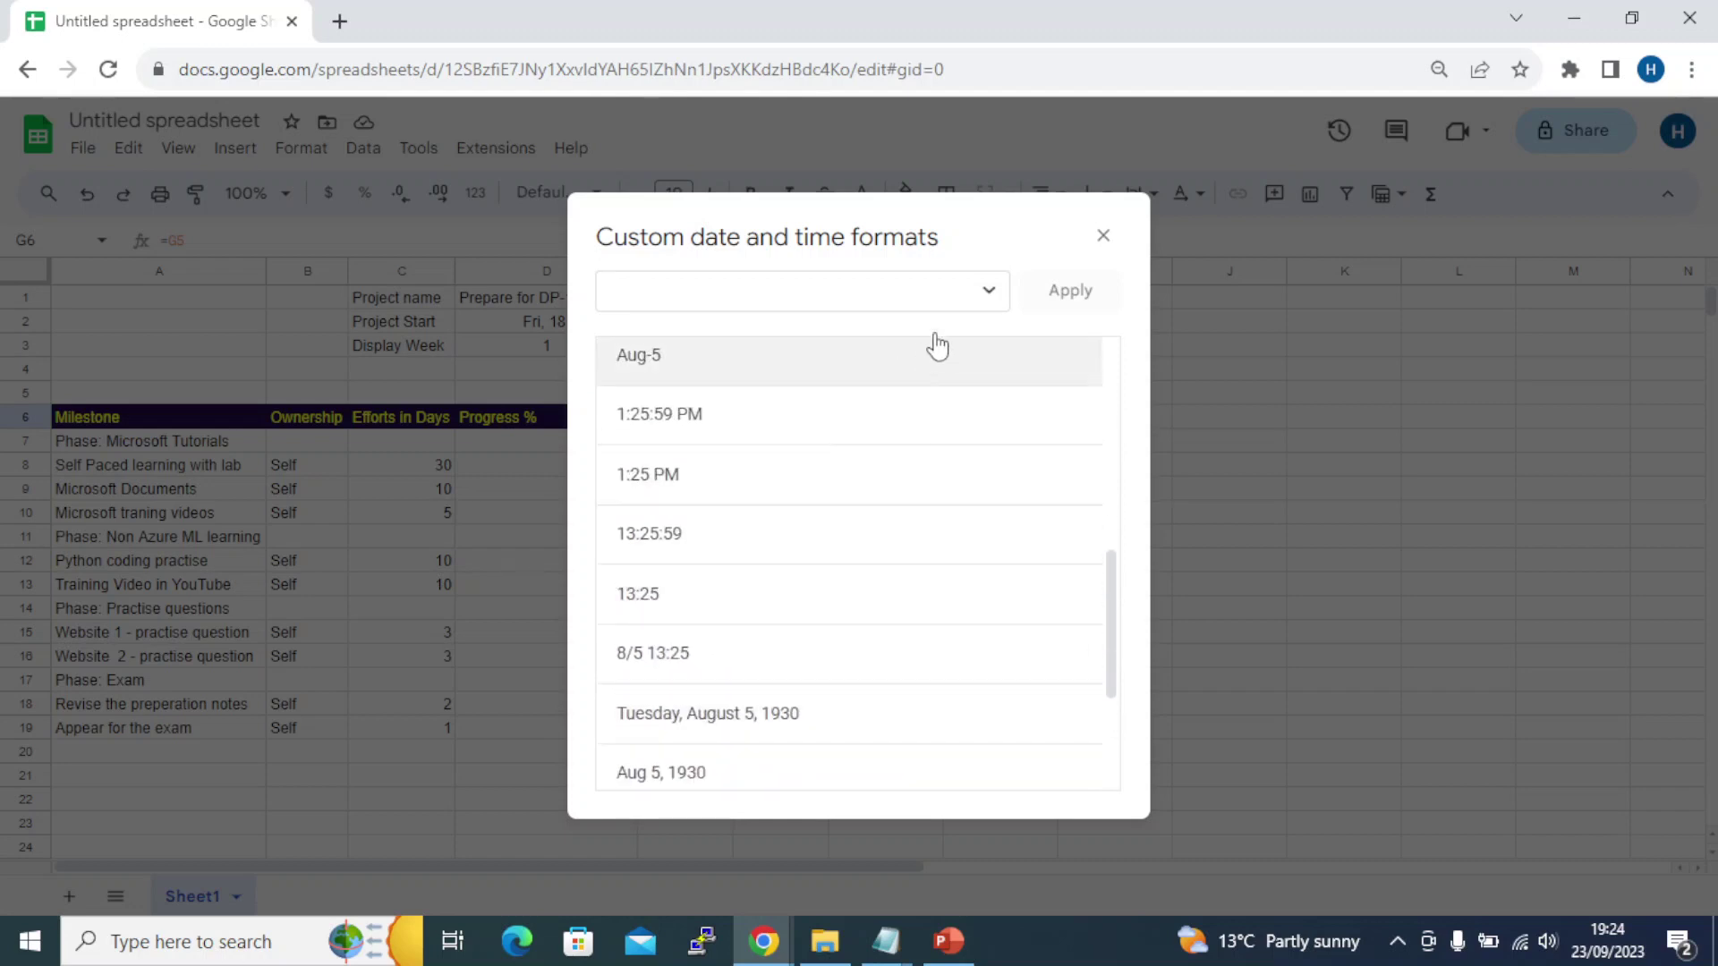
Apply a custom date format to G6 containing only the Day element as an abbreviation (Tue)
click(988, 292)
click(1043, 349)
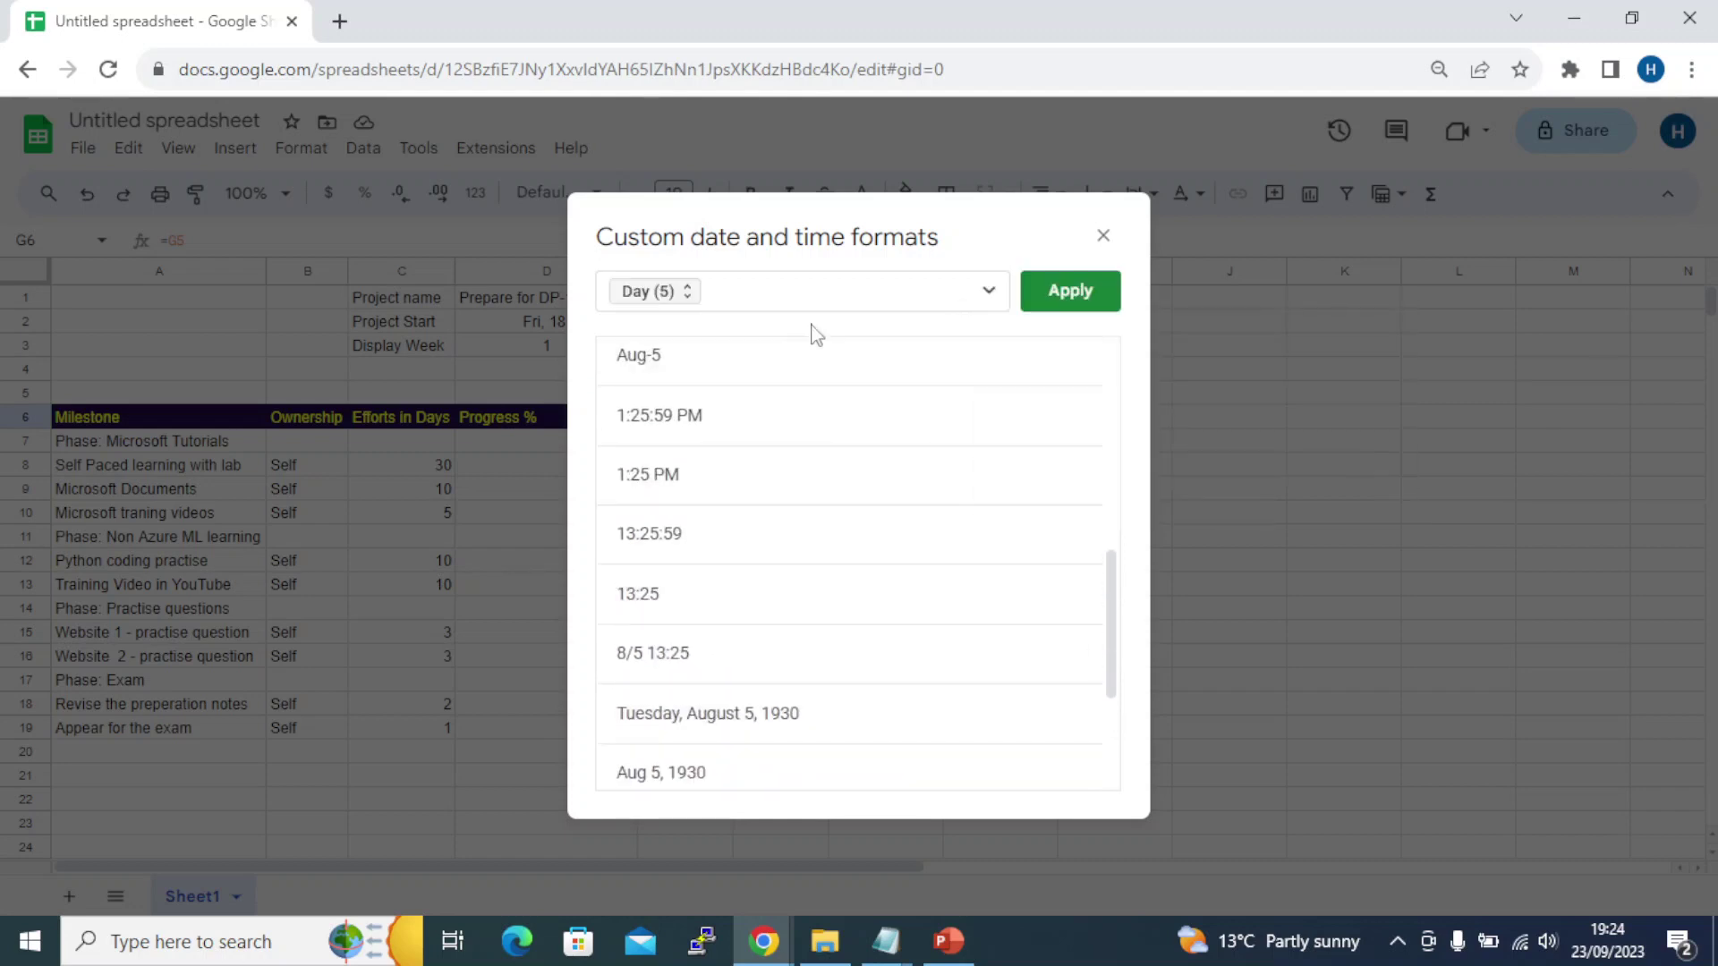
click(667, 292)
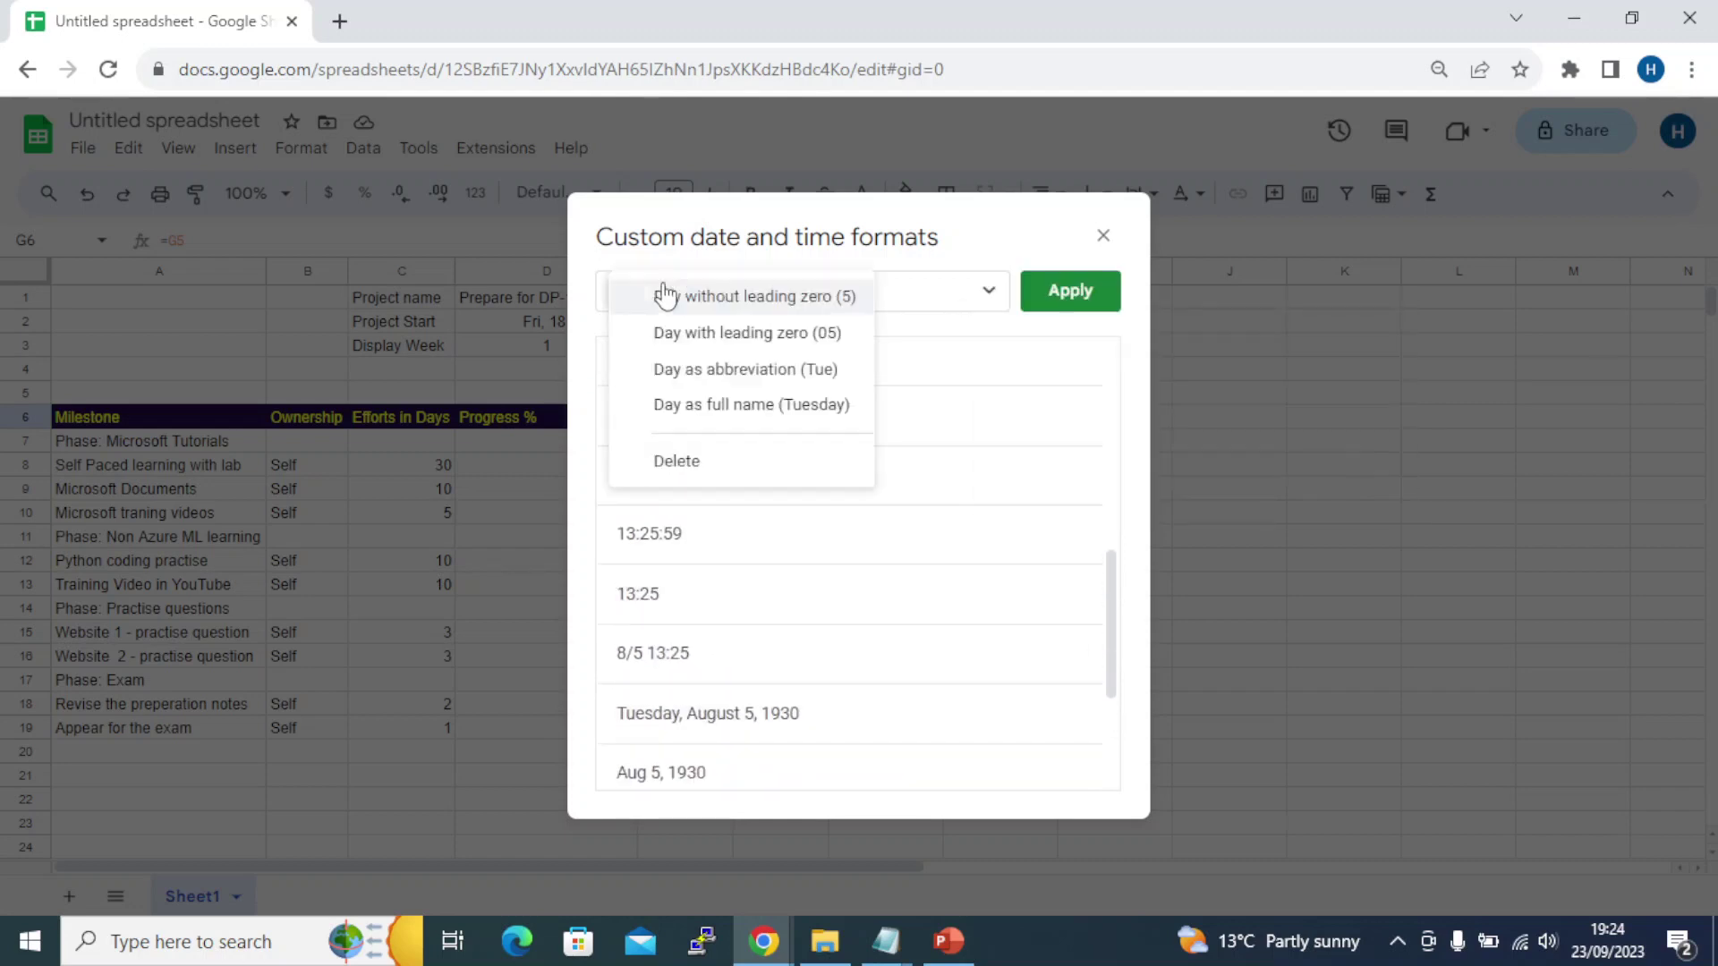
click(749, 371)
click(1071, 293)
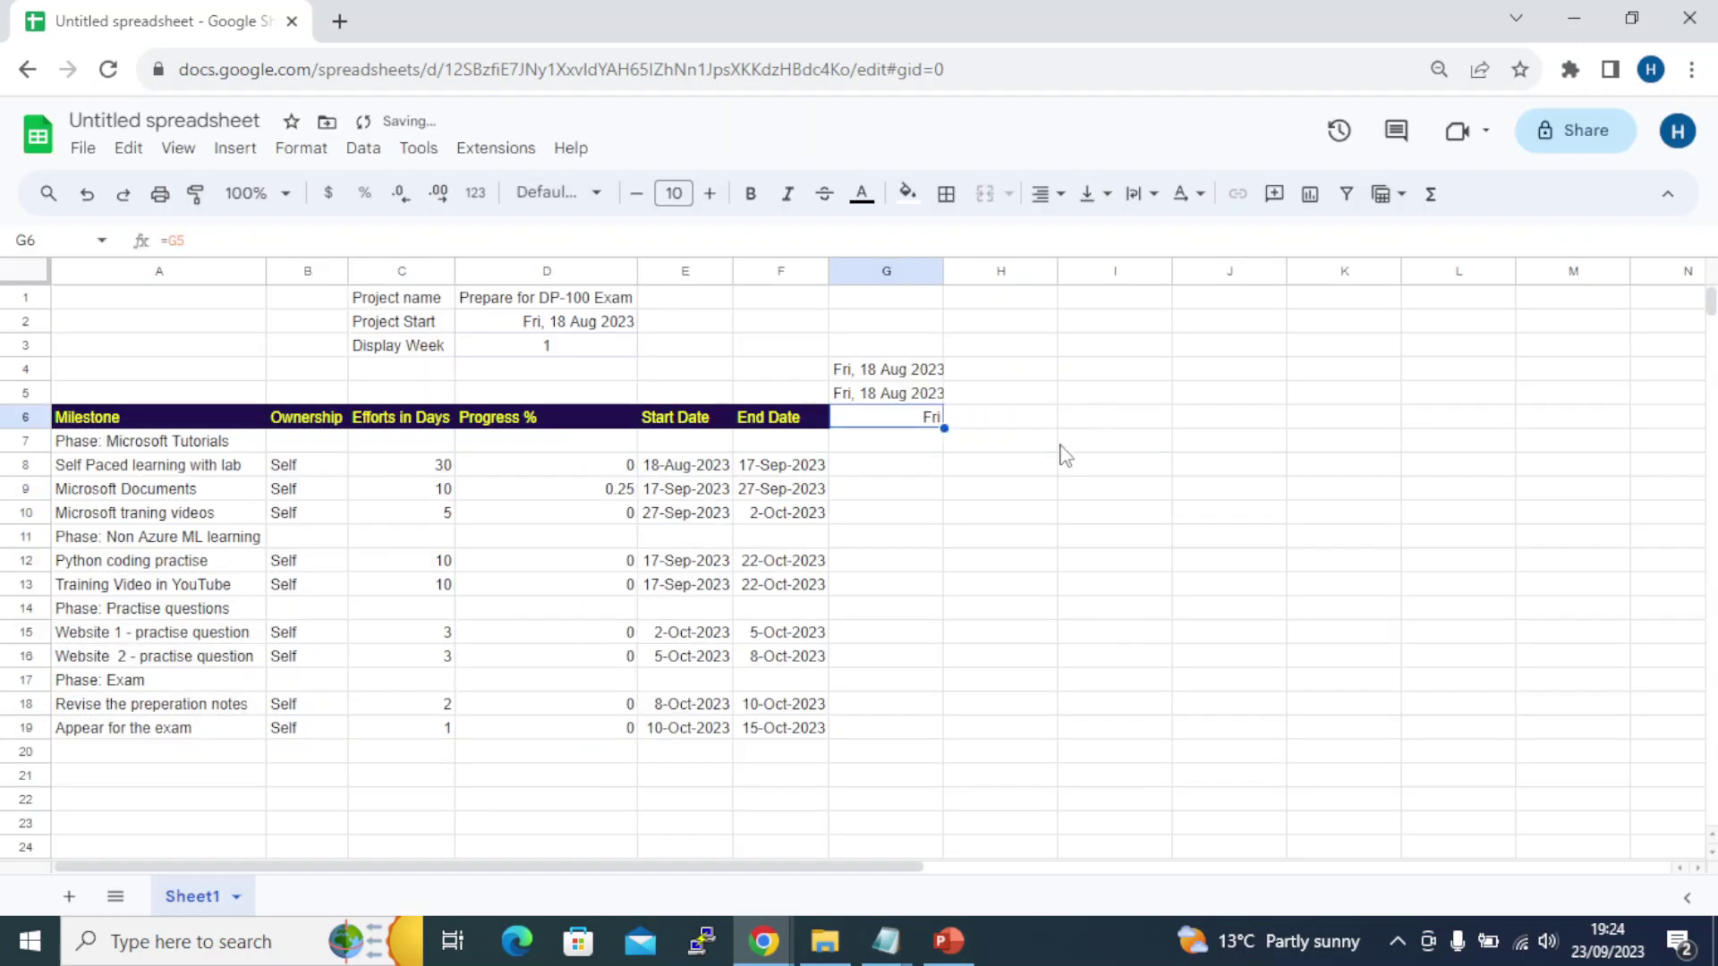
Add a conditional formatting rule with the default settings to G5
click(890, 371)
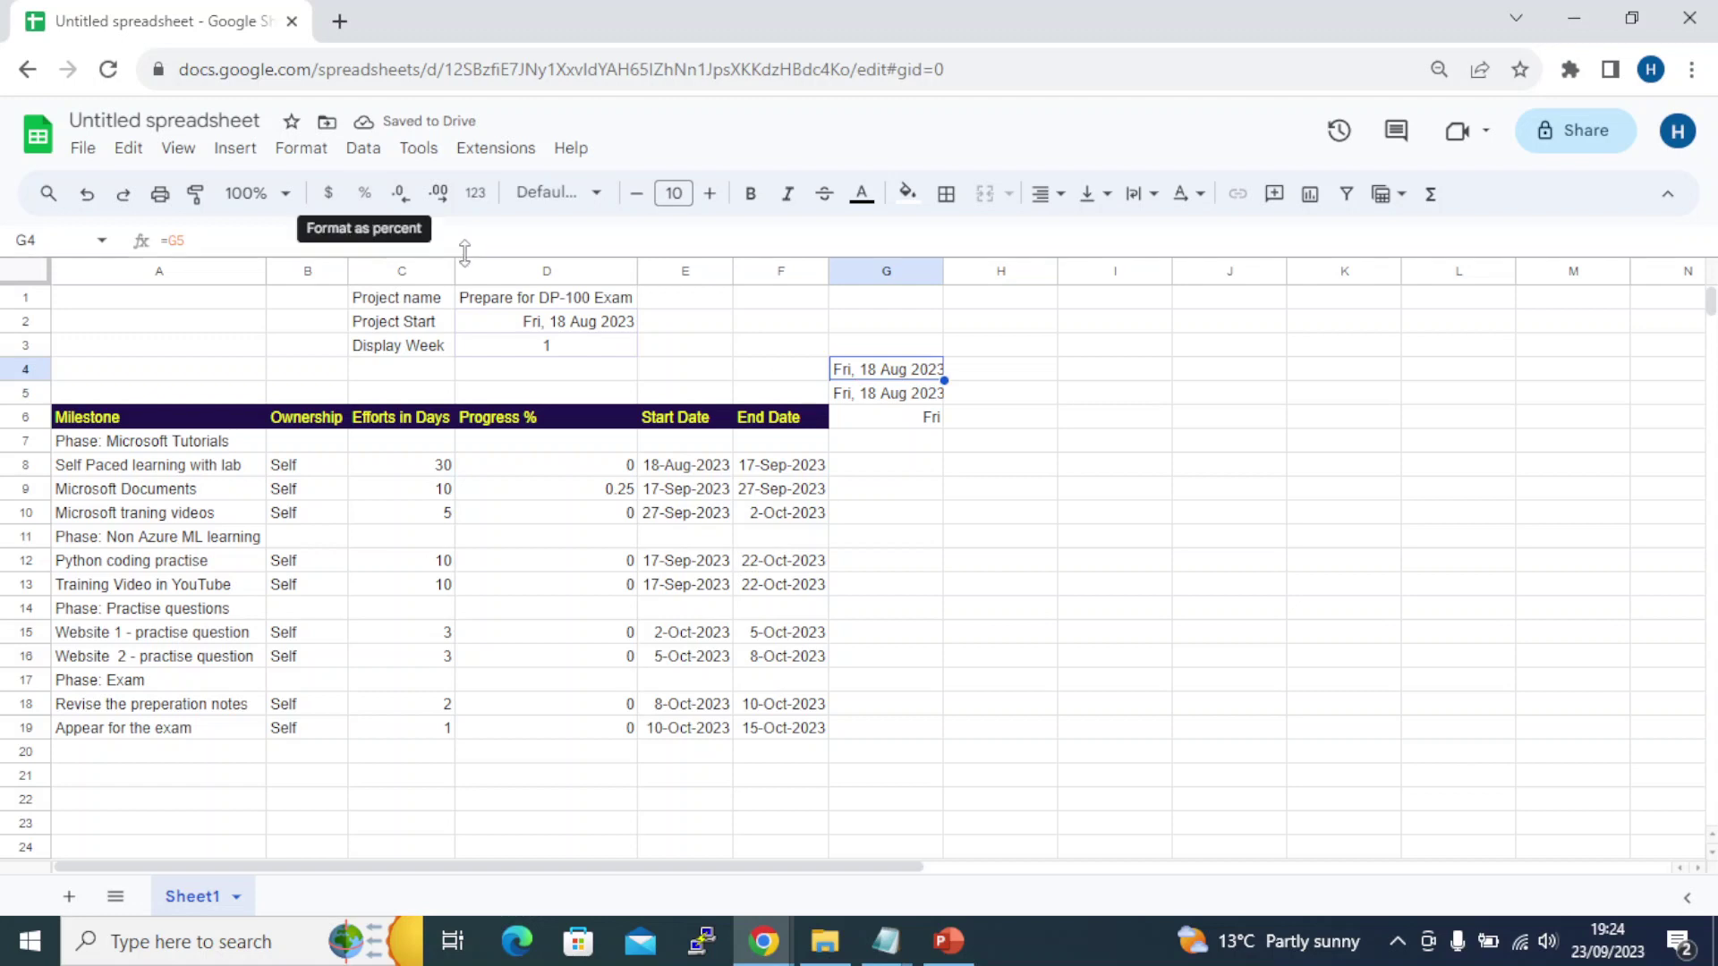
click(899, 393)
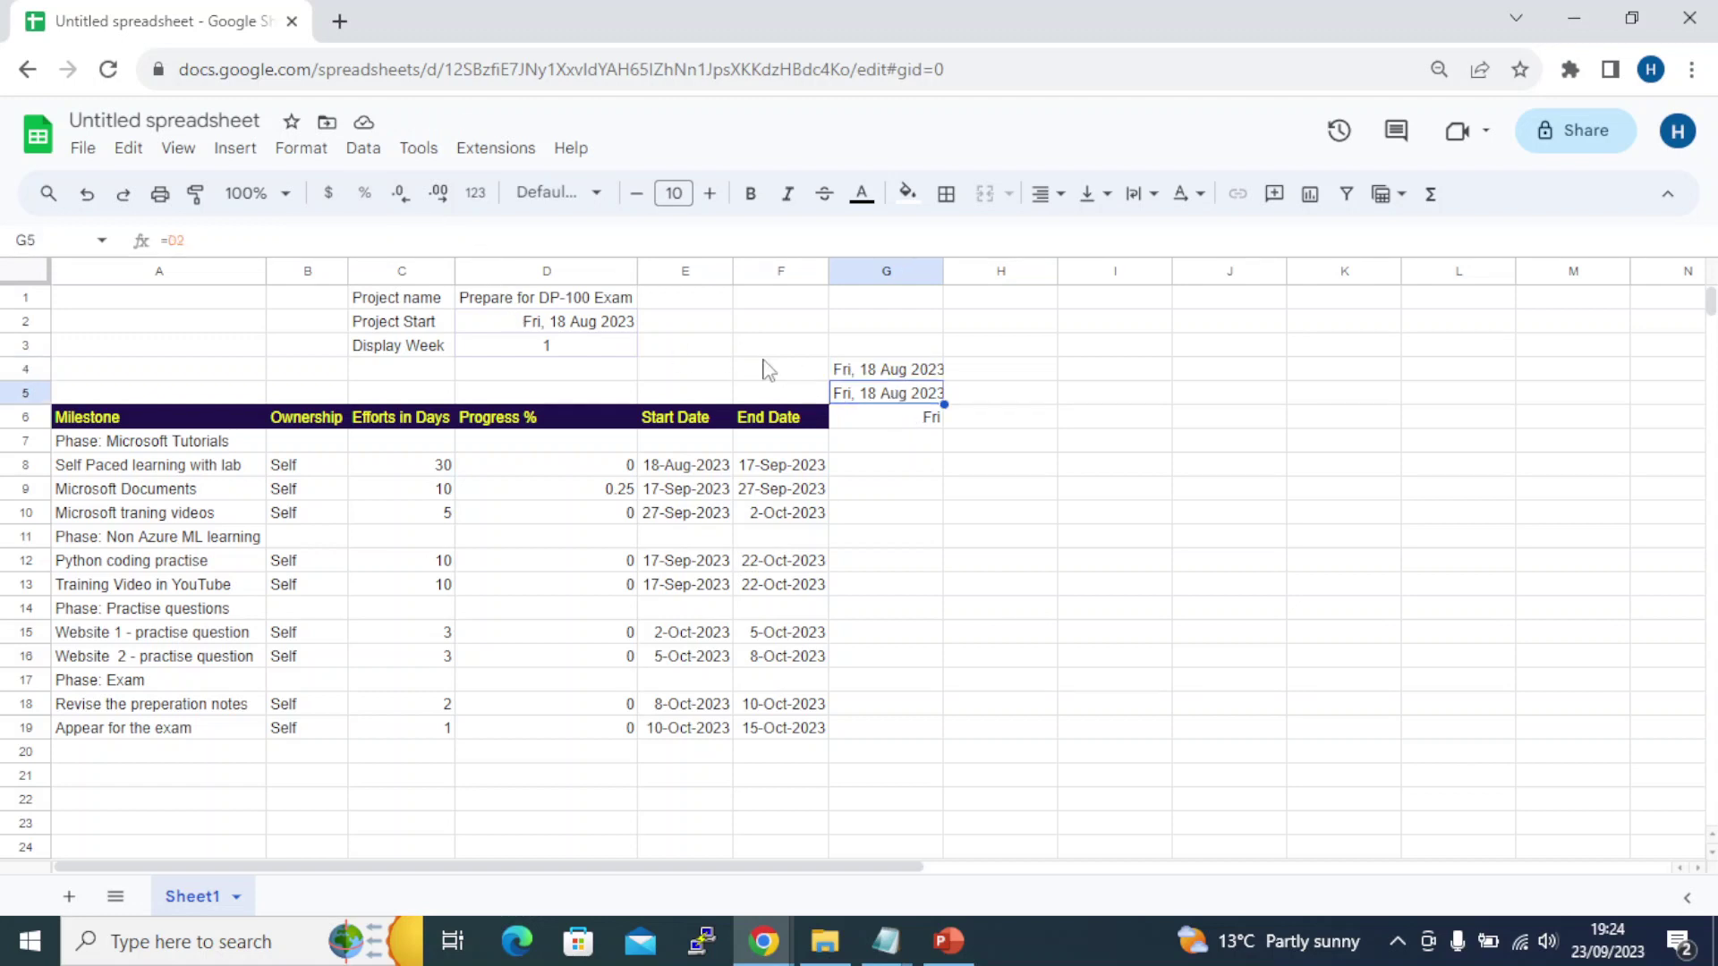
click(305, 150)
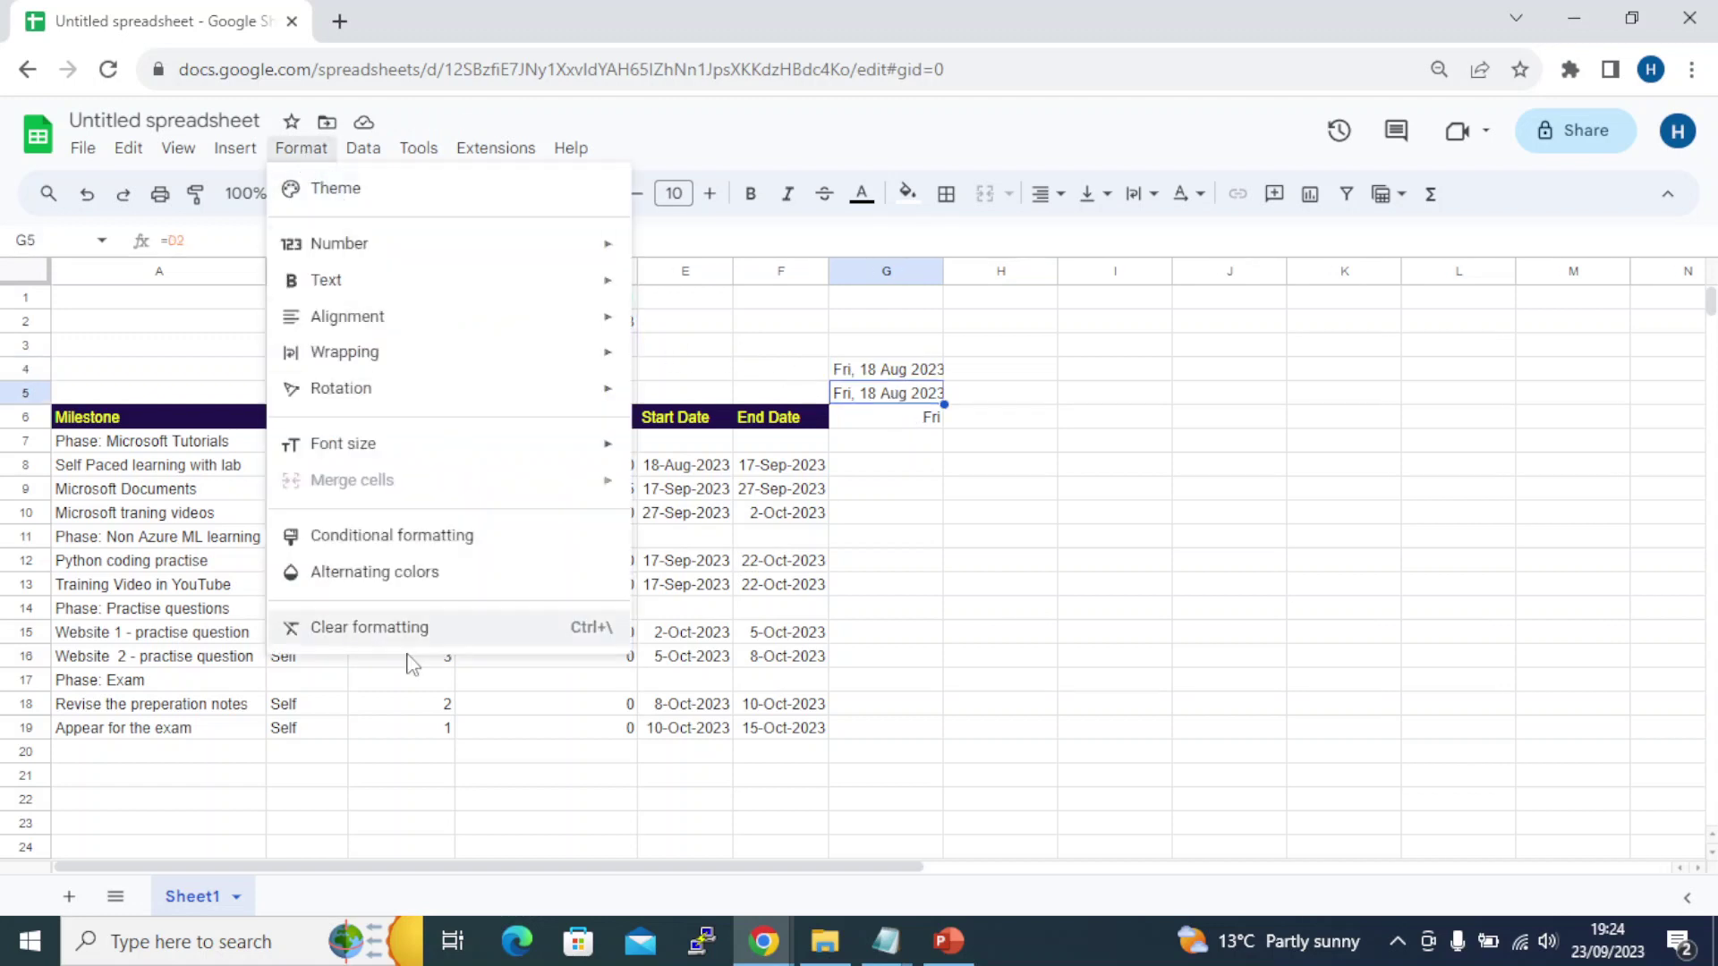
click(424, 535)
click(1679, 195)
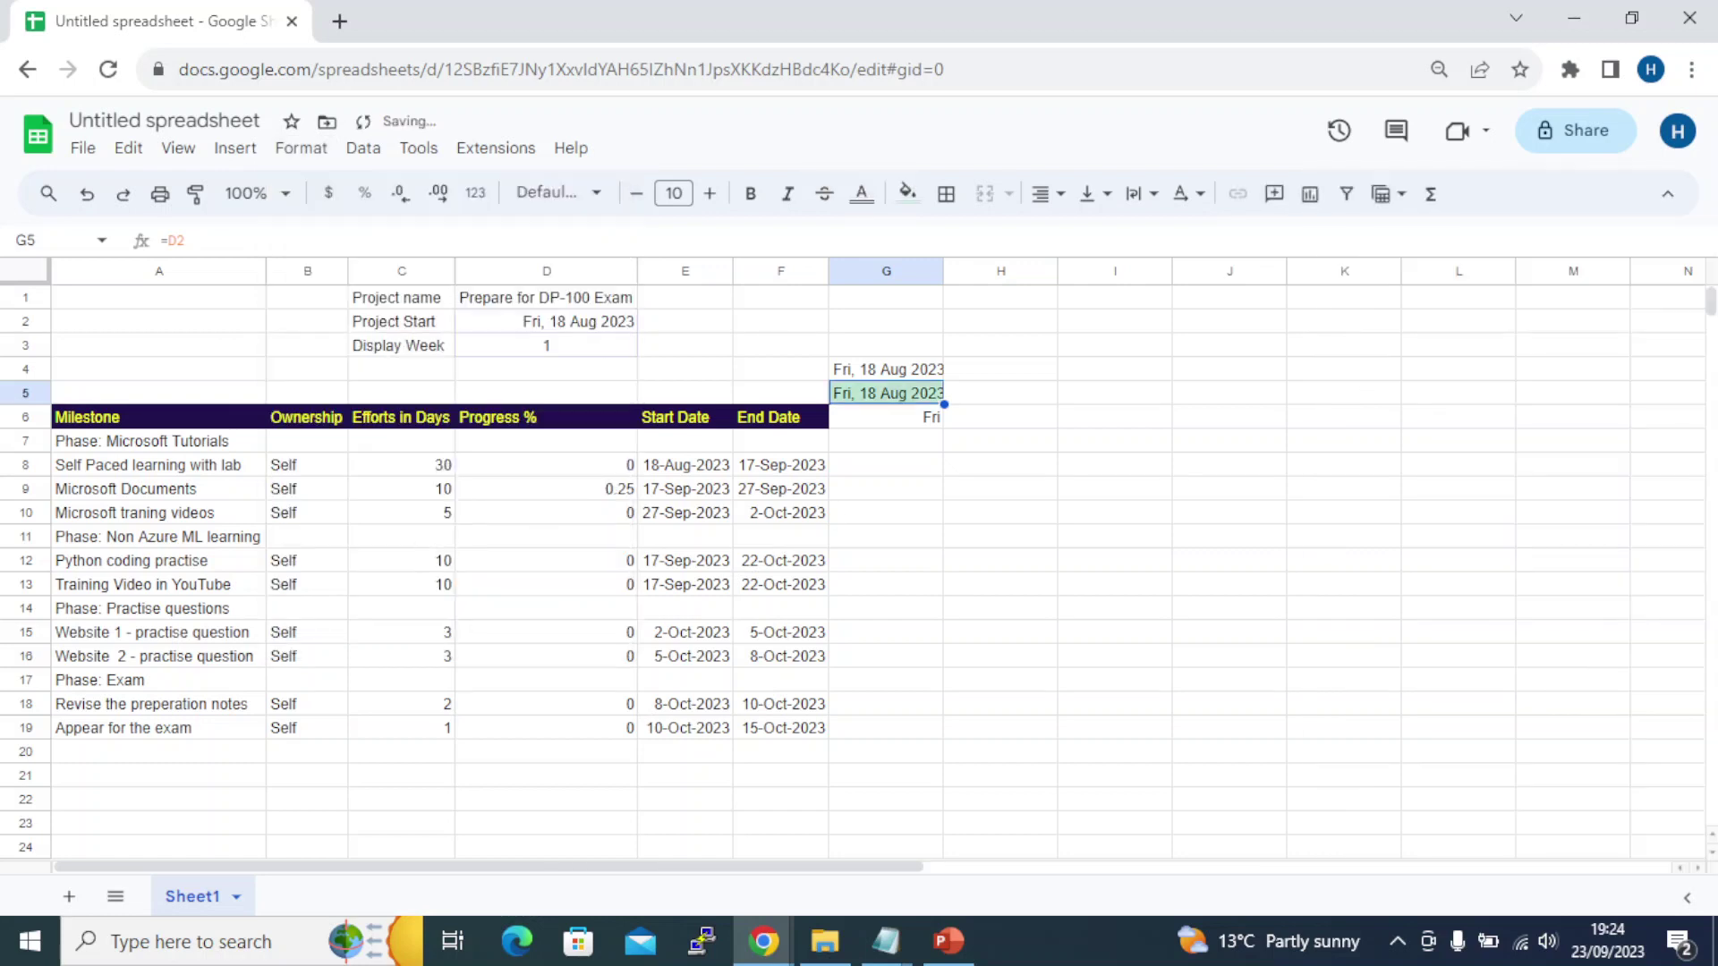
Apply a custom date format to G5 containing only the Day element with leading zero (05)
click(302, 148)
mouse_move(320, 244)
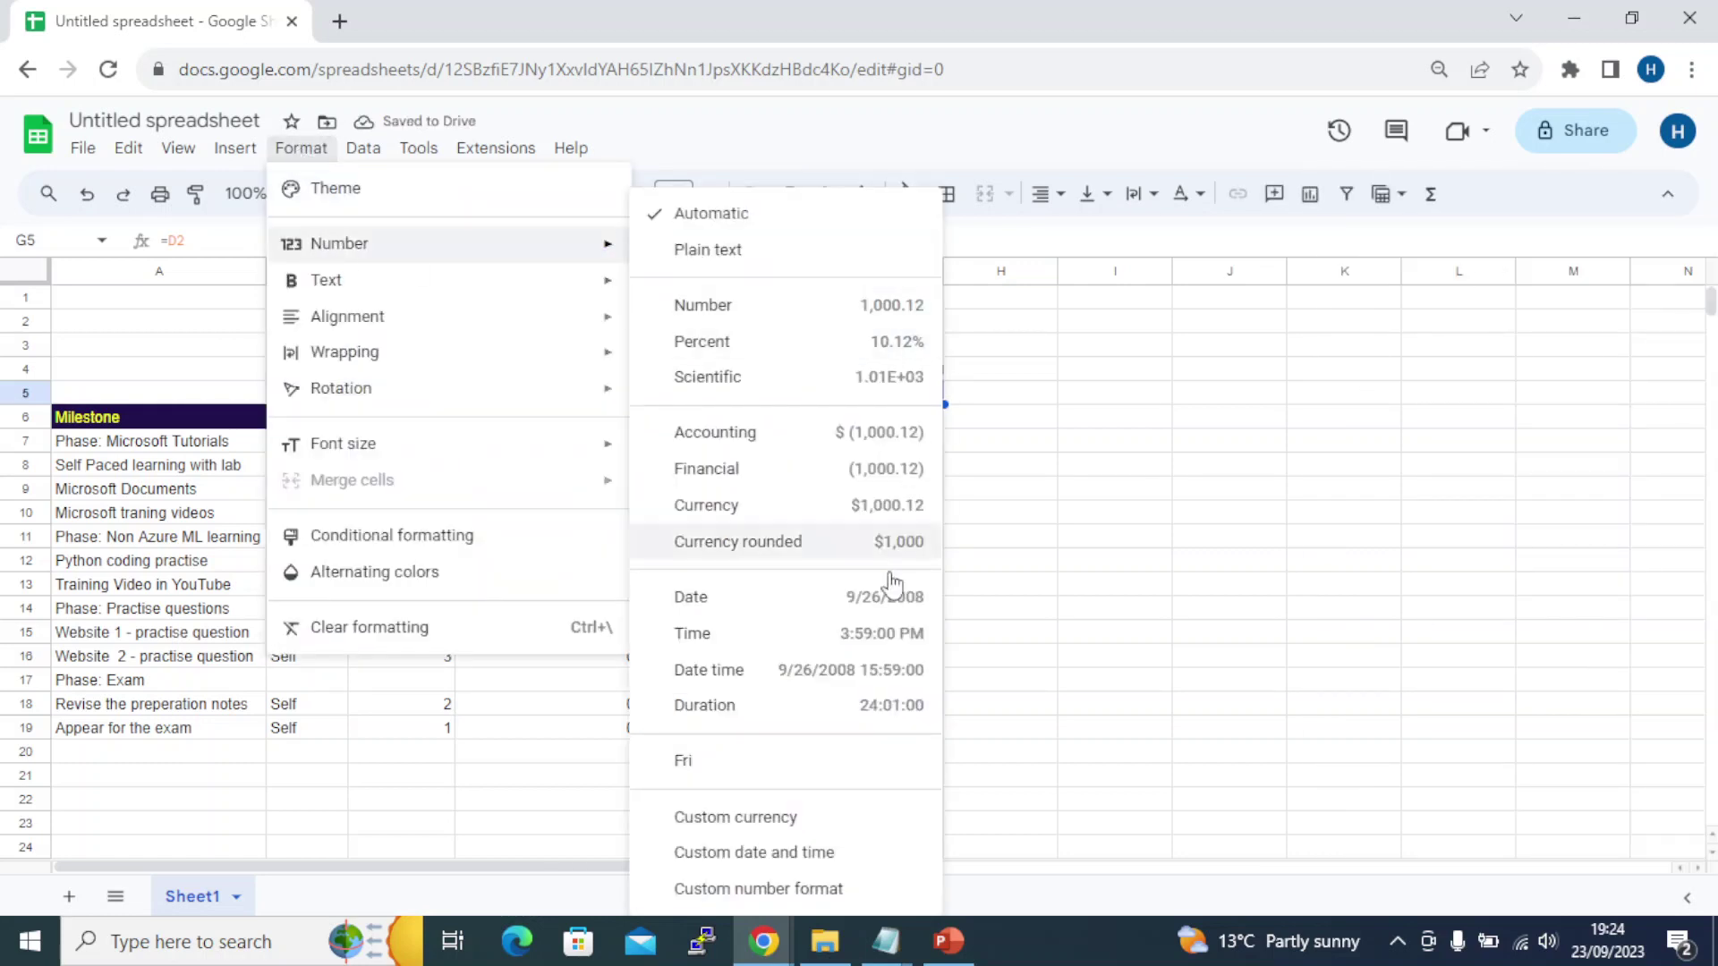
click(783, 854)
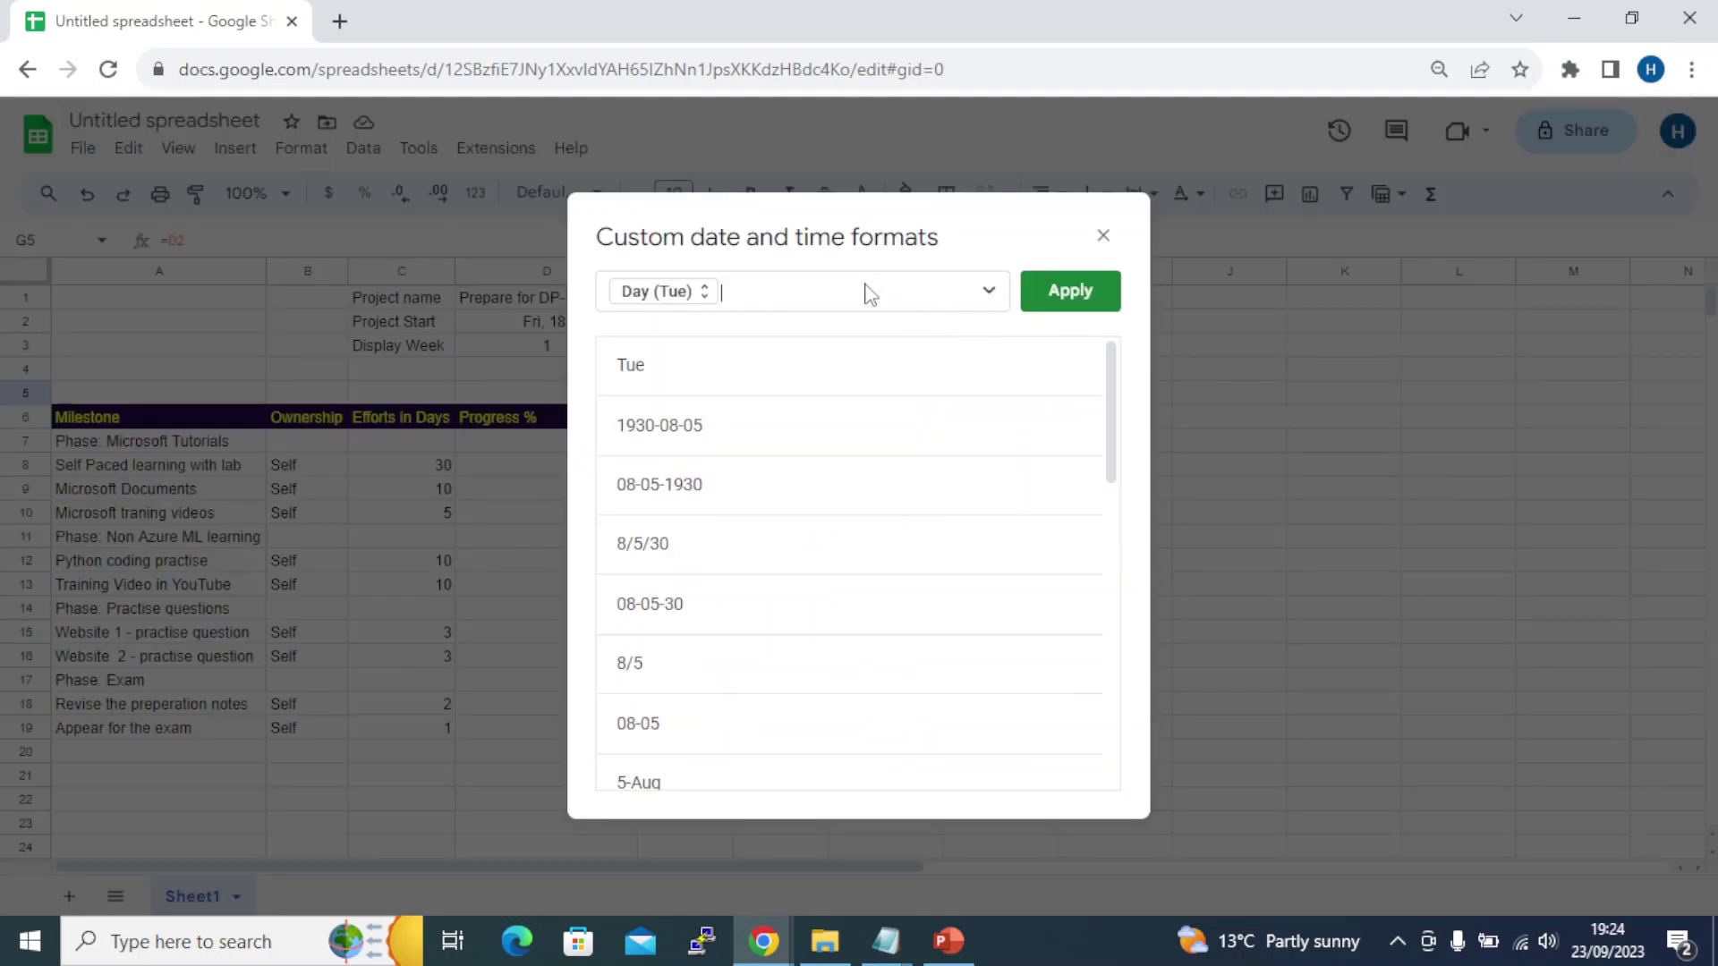
key(BackSpace)
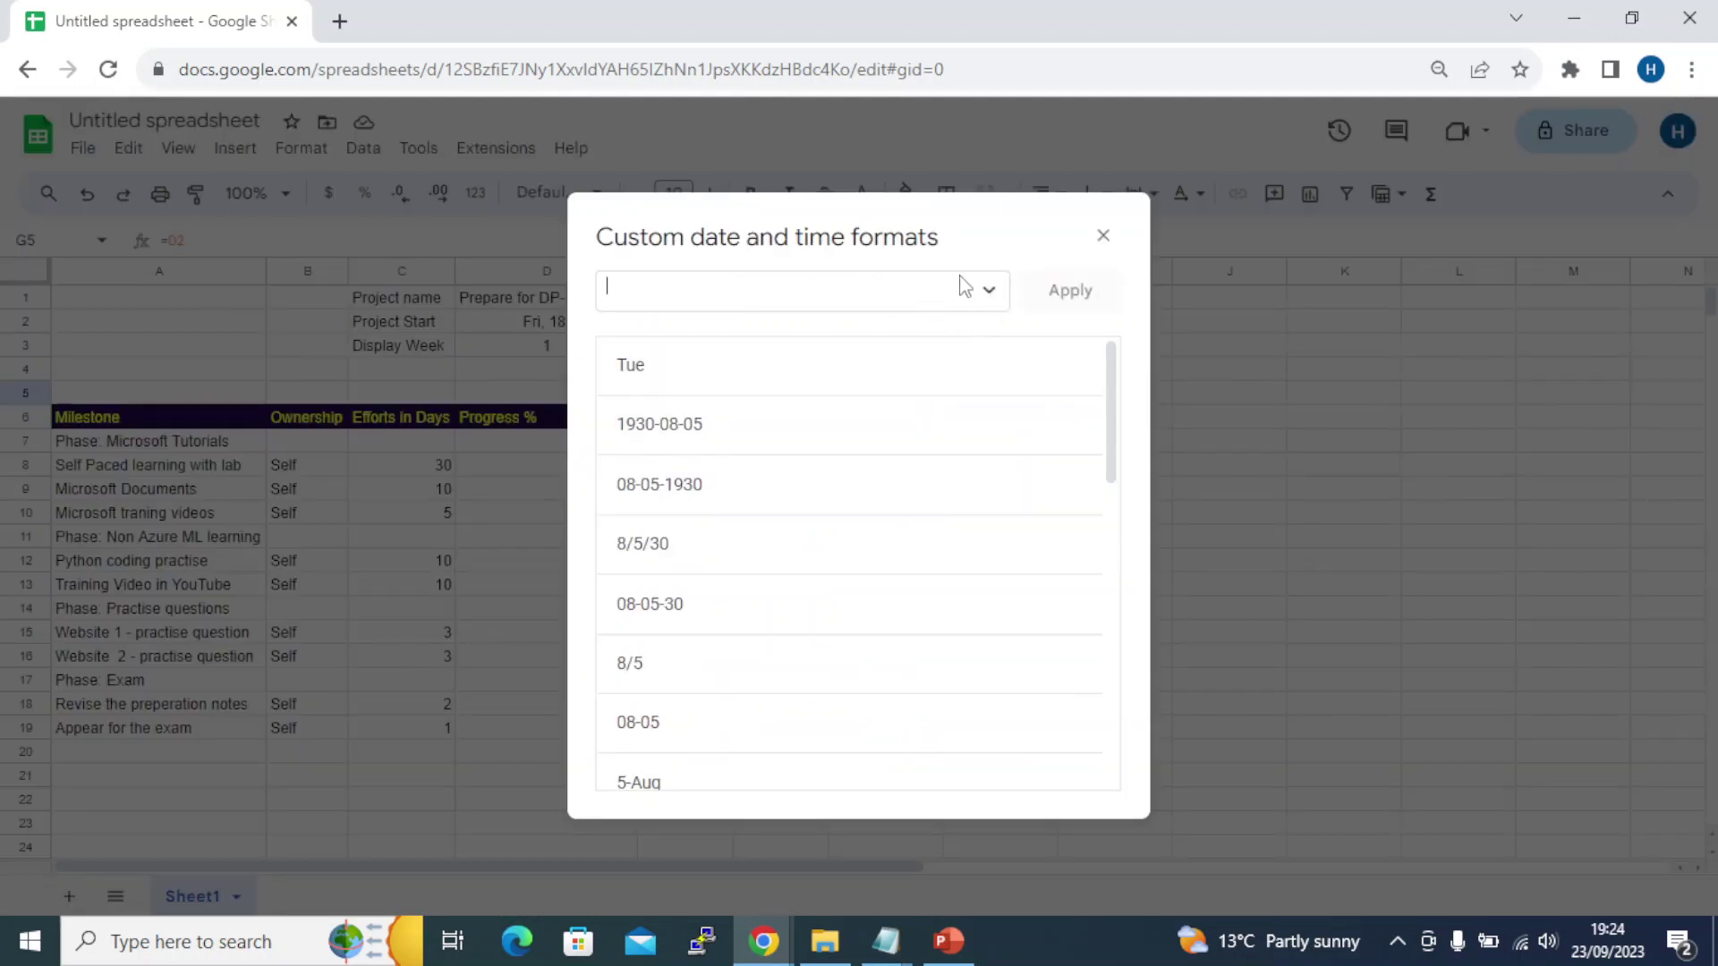
click(988, 290)
click(1036, 347)
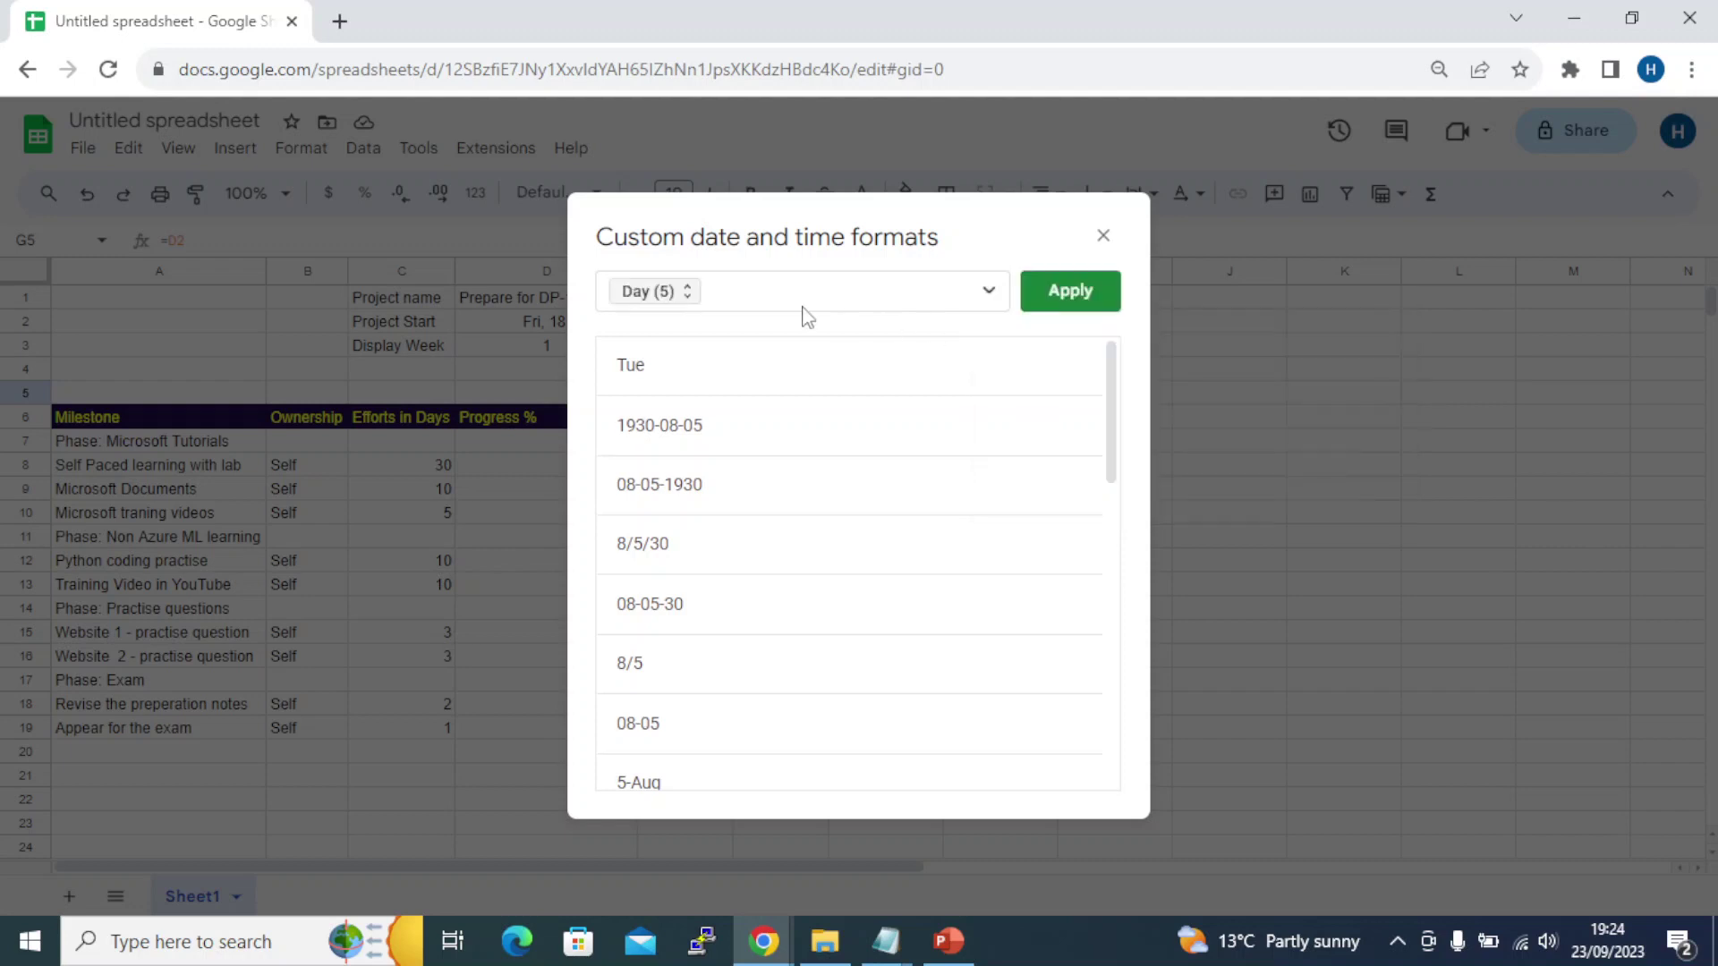
click(703, 292)
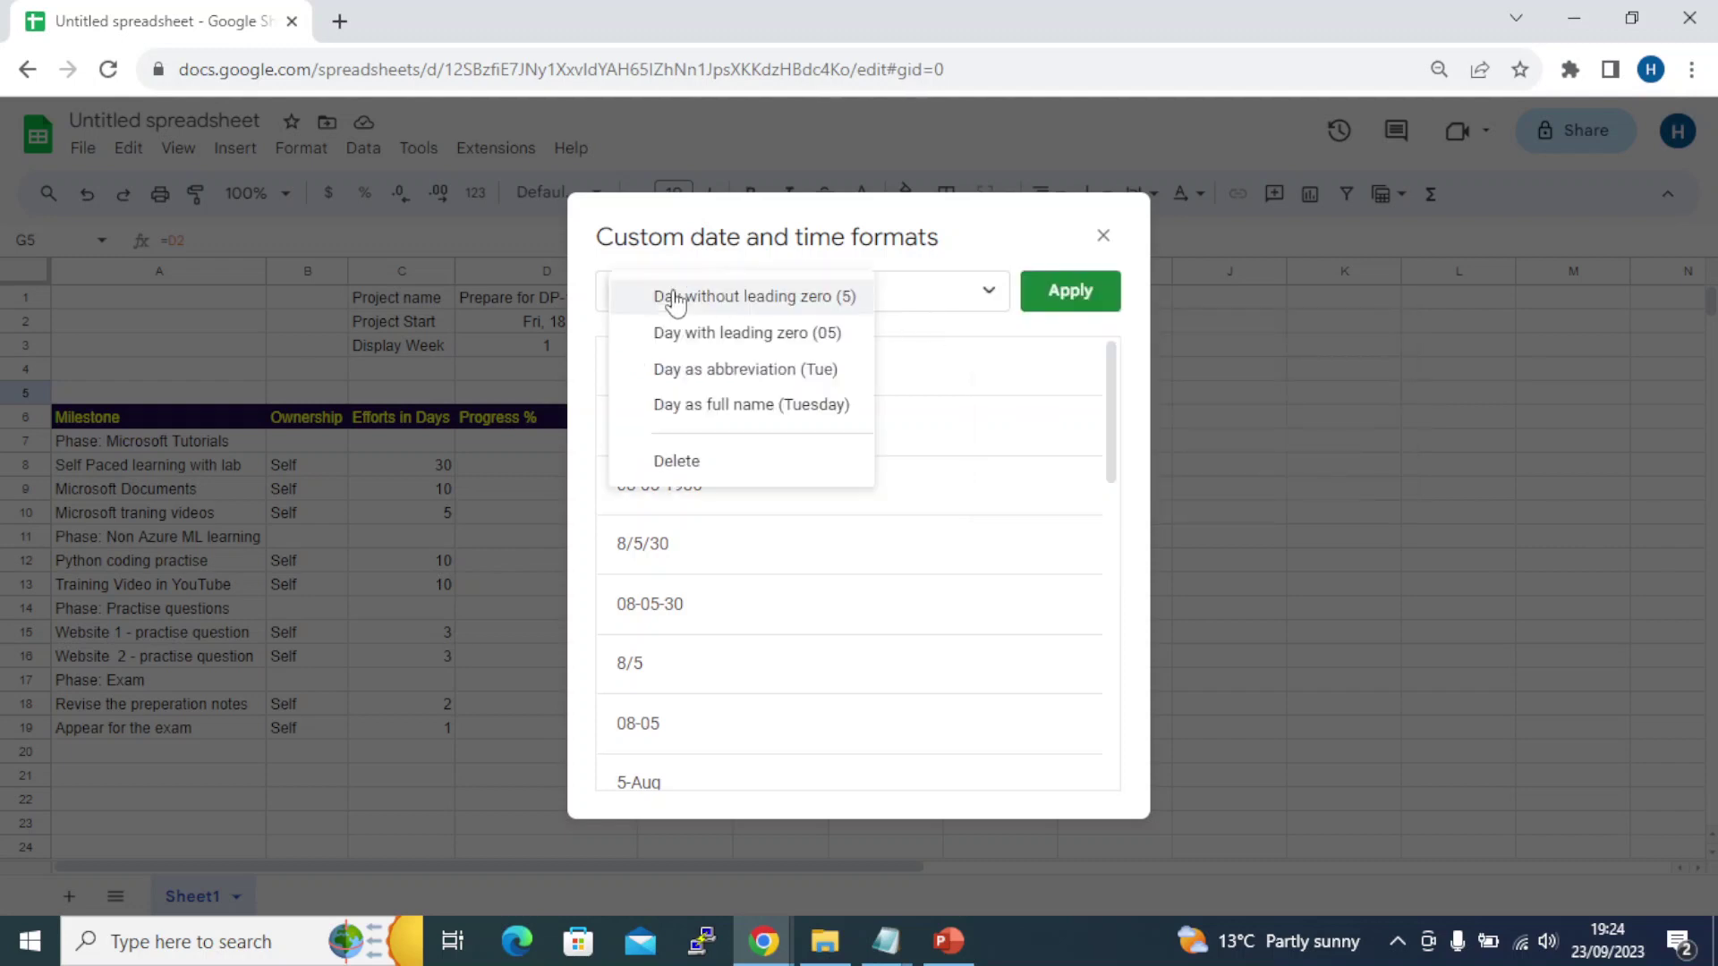
click(743, 333)
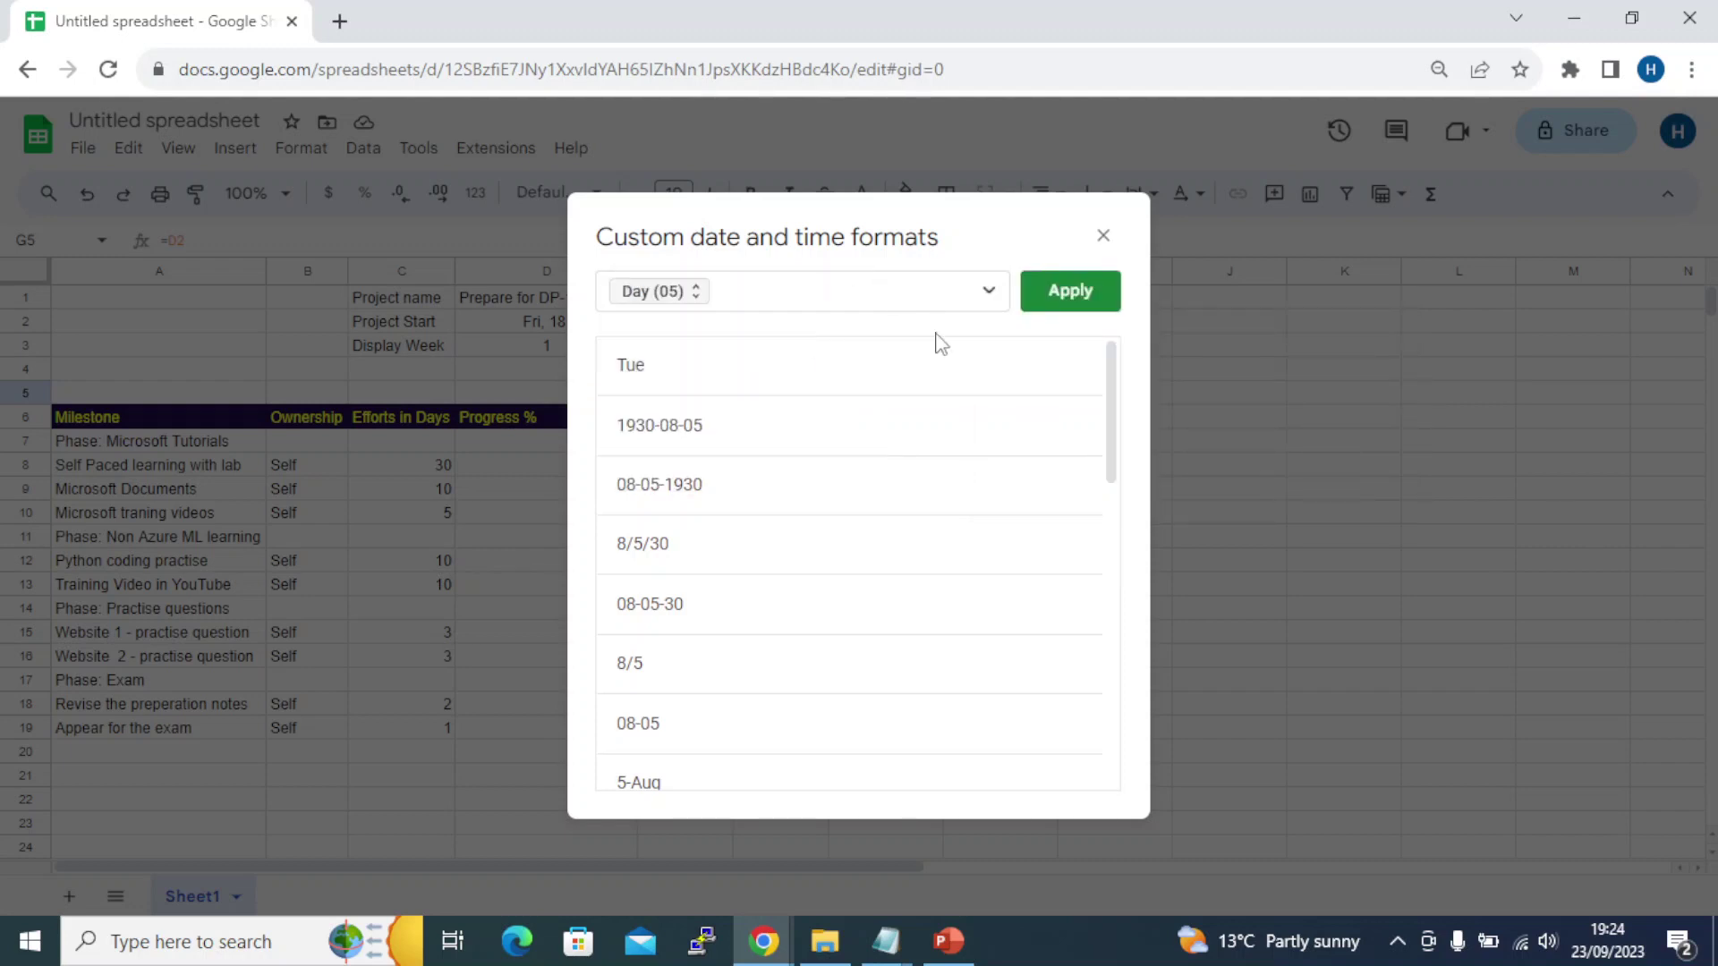
click(1082, 304)
Open the custom date and time formats for G4 and clear the existing Day element
click(906, 372)
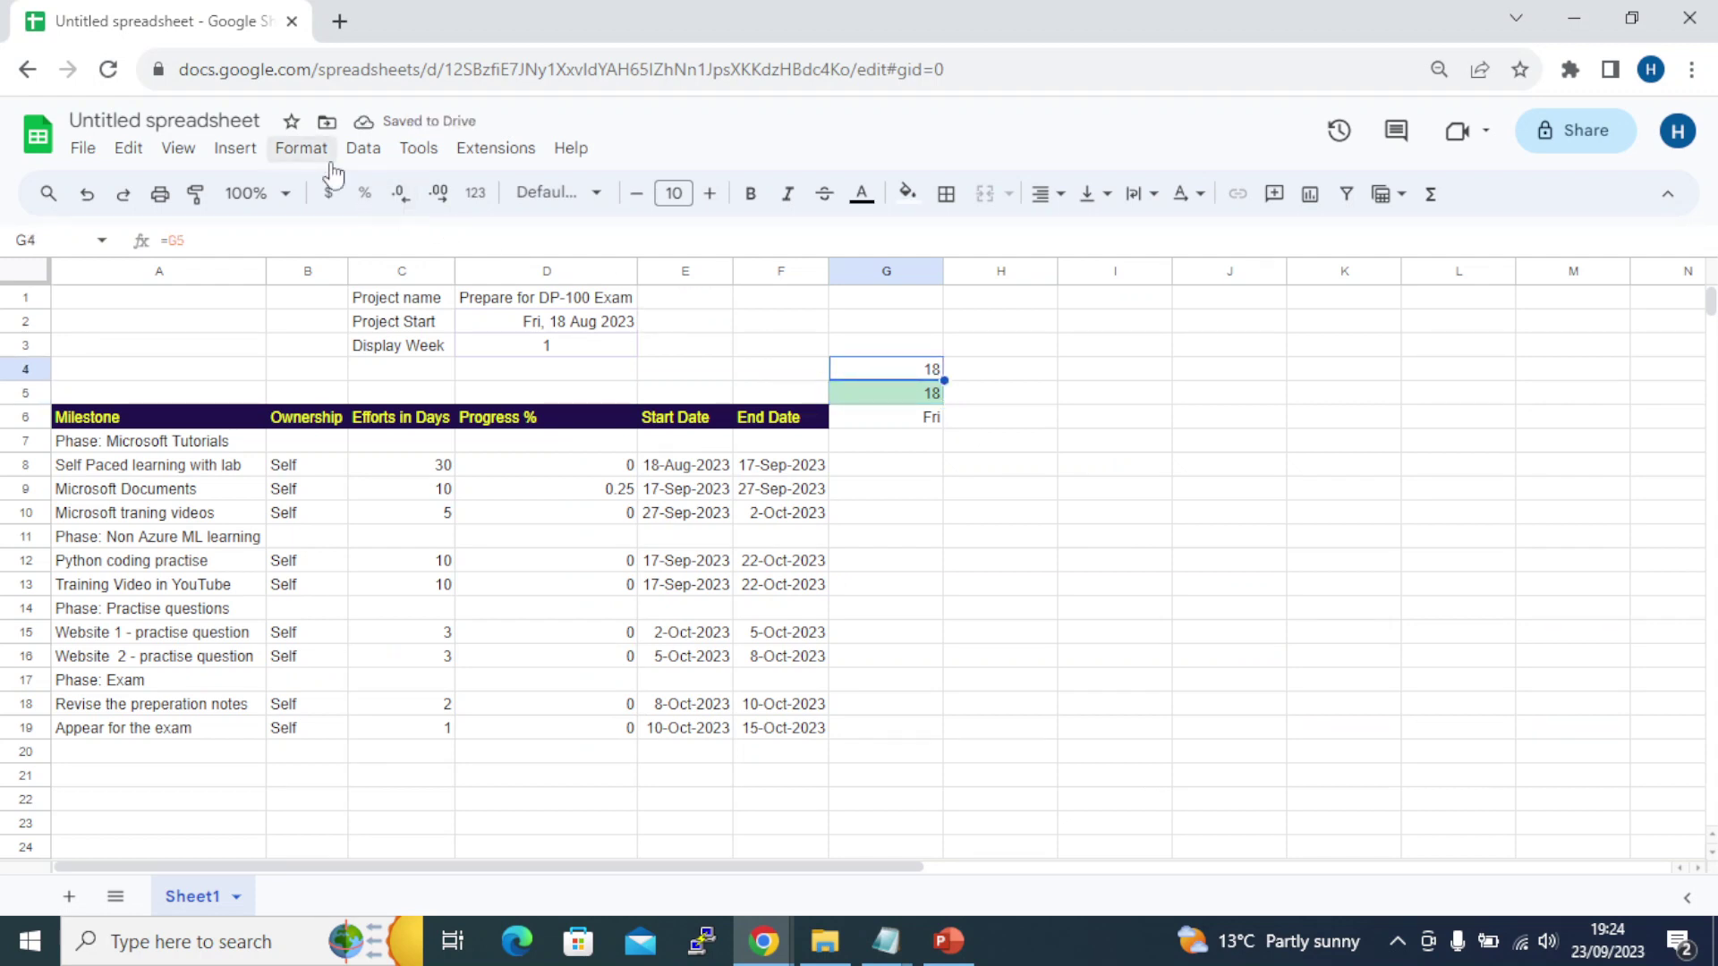
click(304, 148)
mouse_move(366, 247)
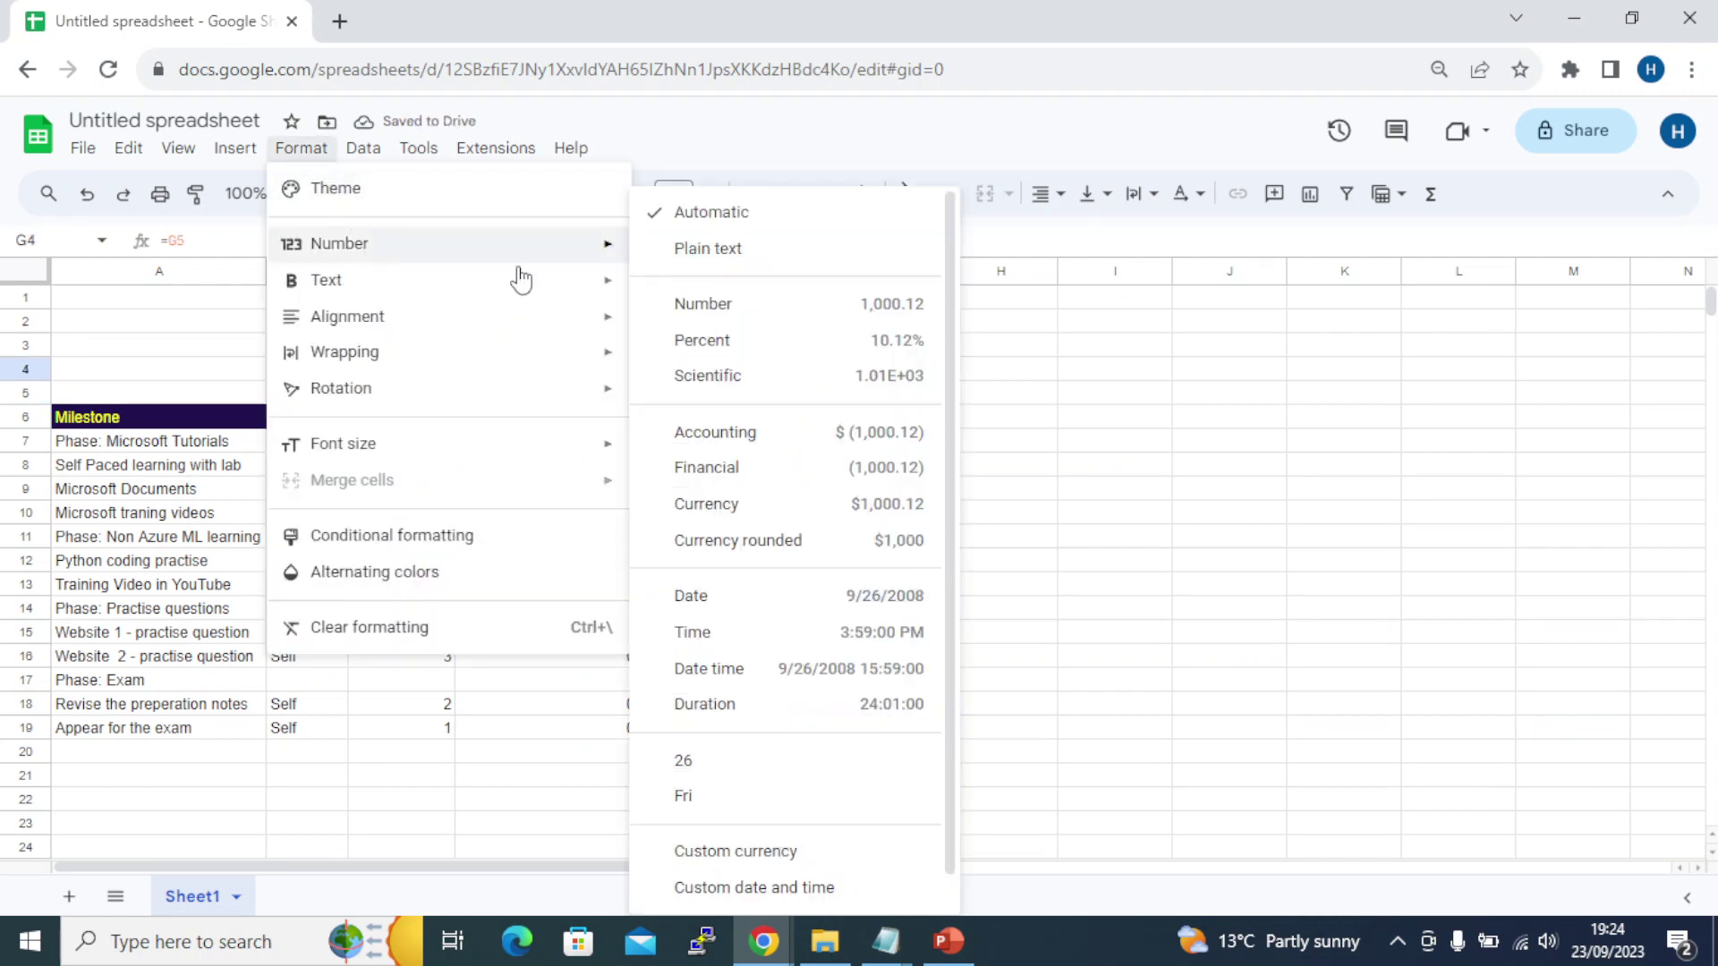
click(775, 890)
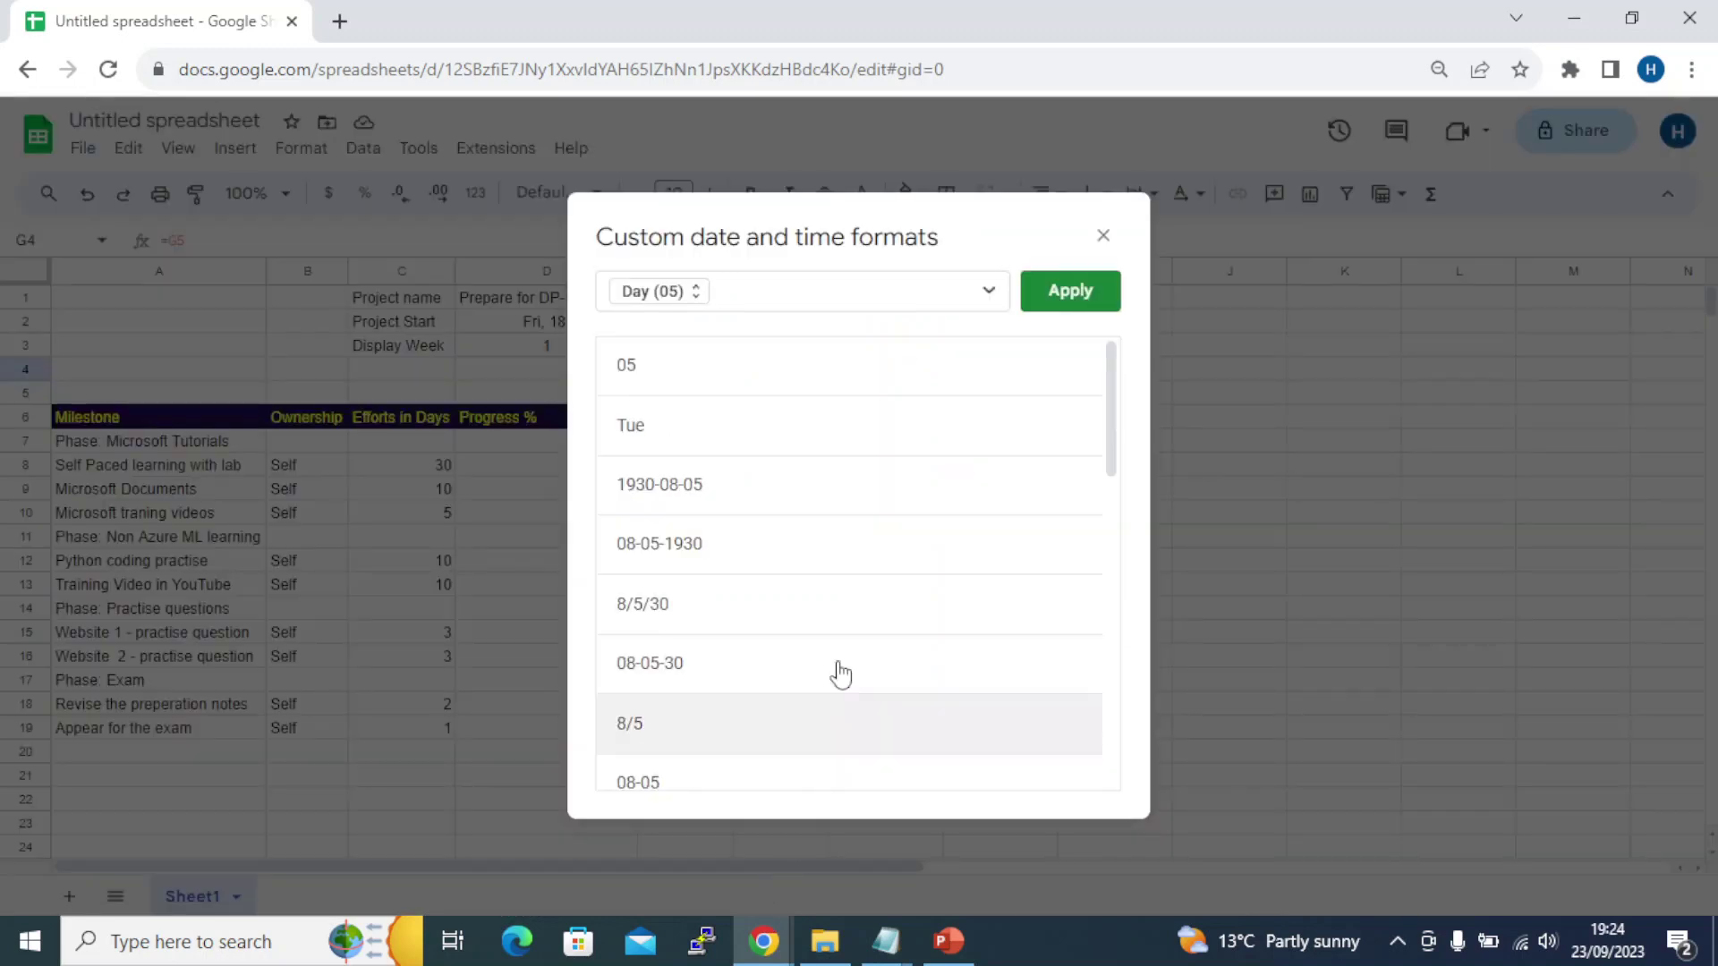
click(989, 295)
click(682, 292)
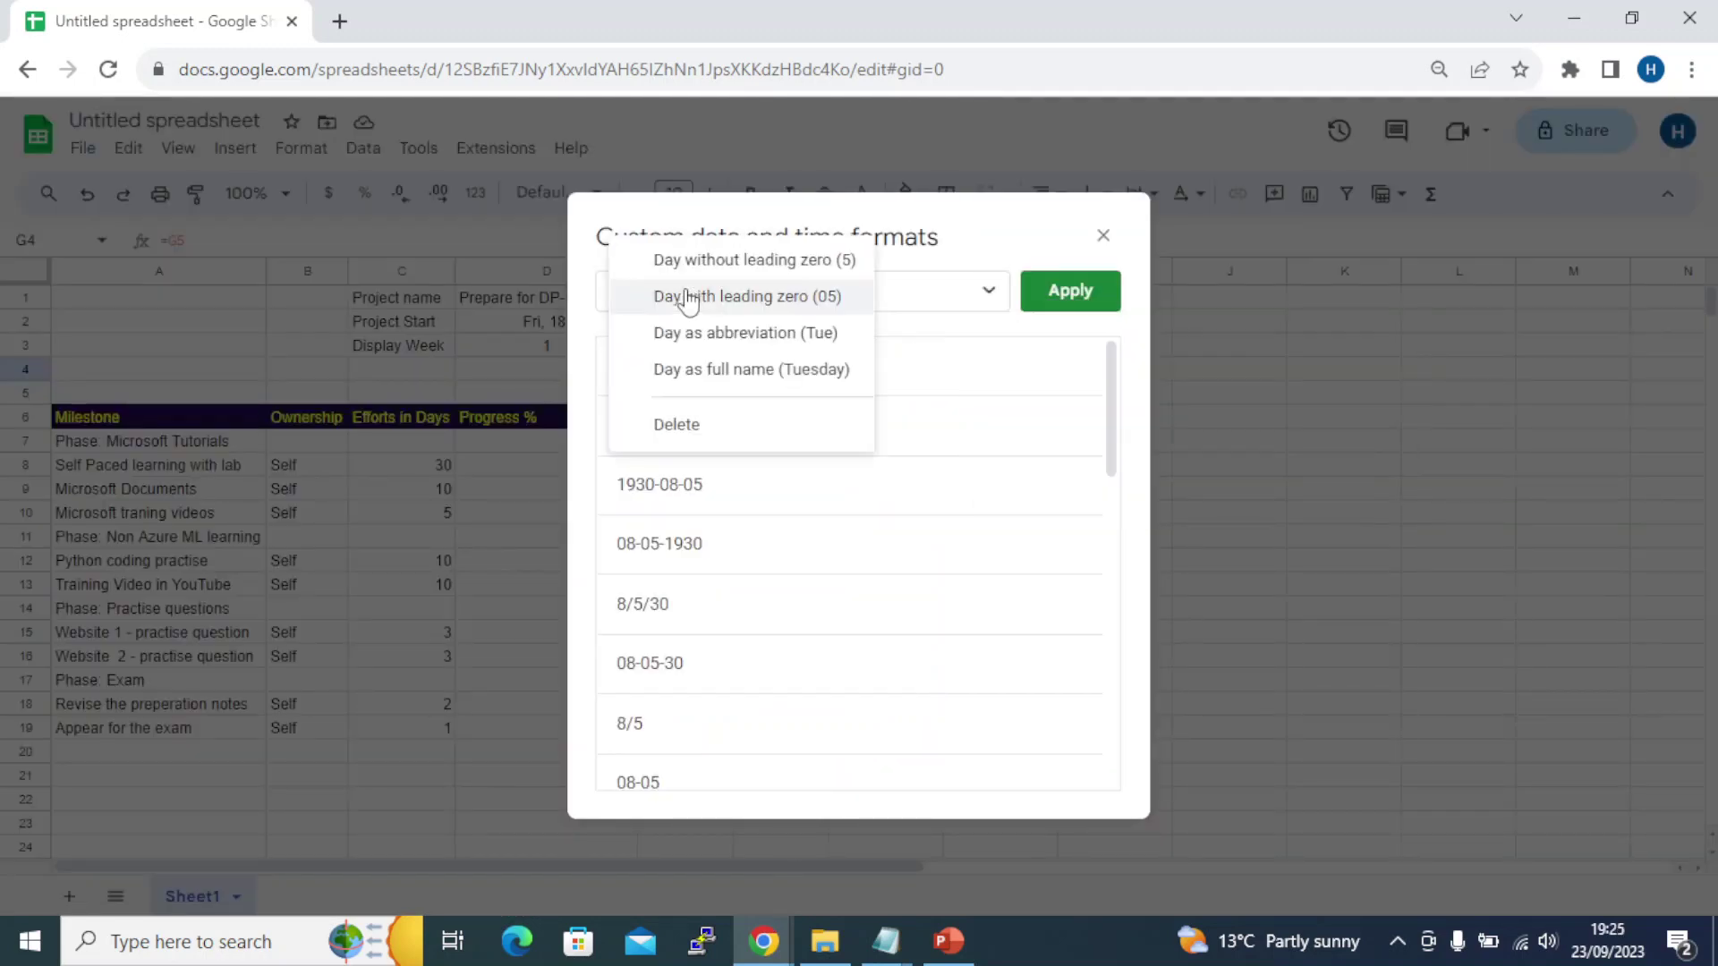
click(681, 292)
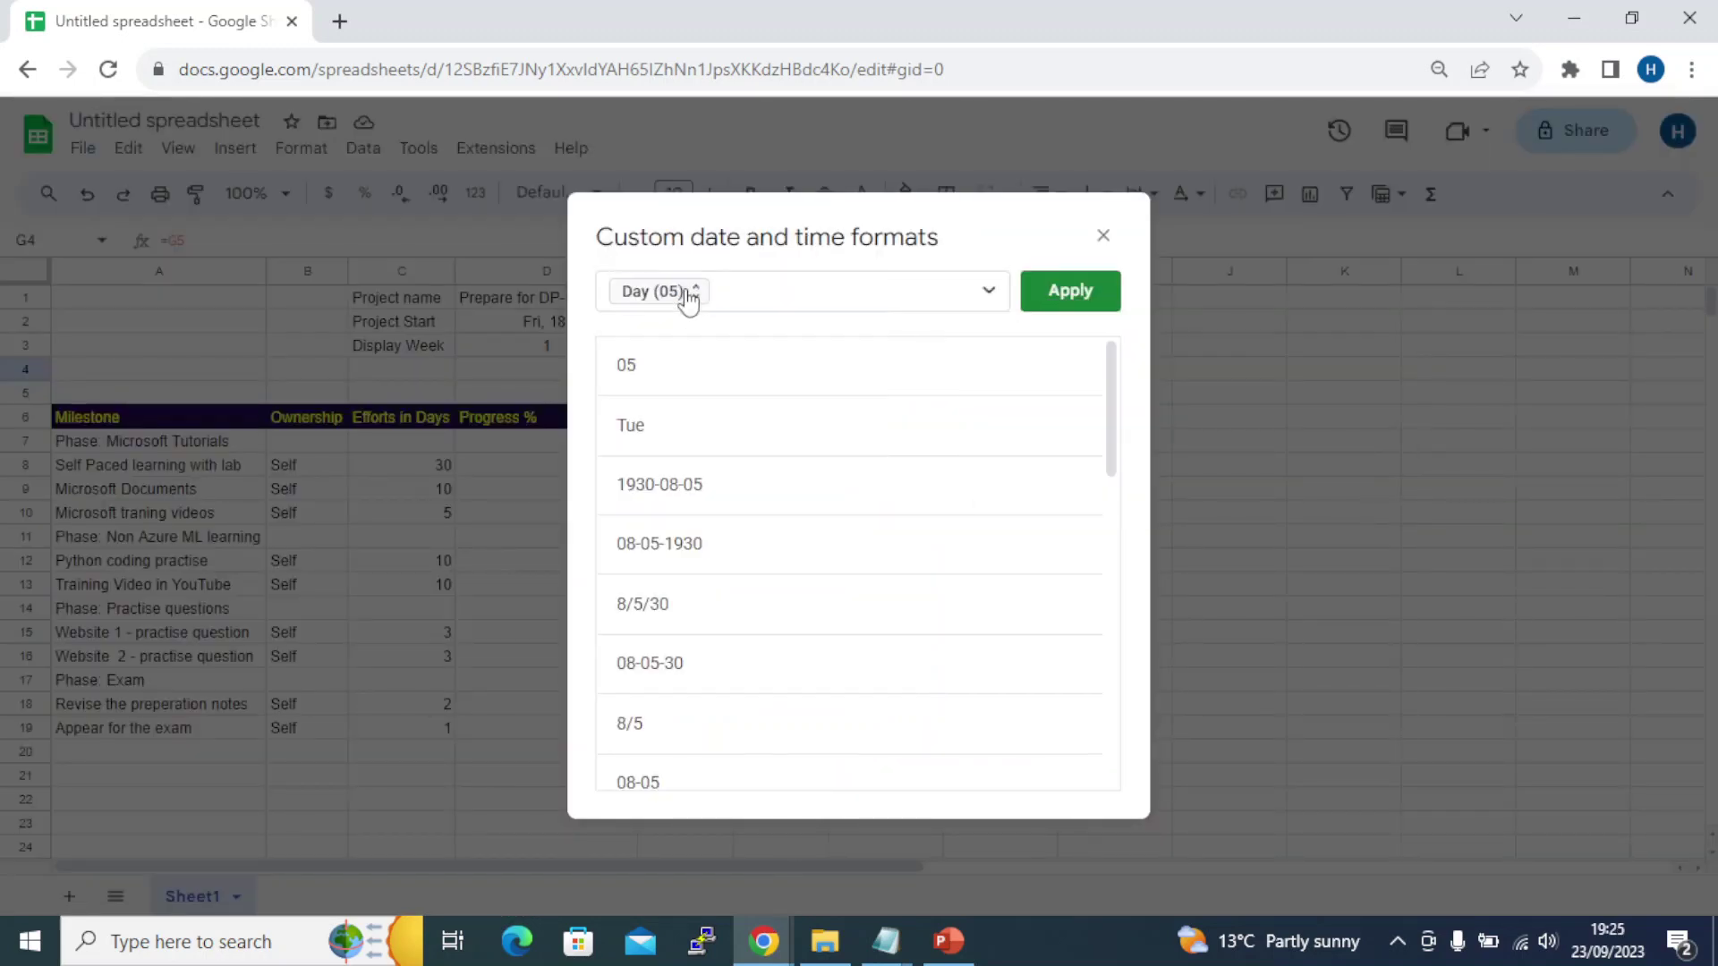
click(942, 301)
key(BackSpace)
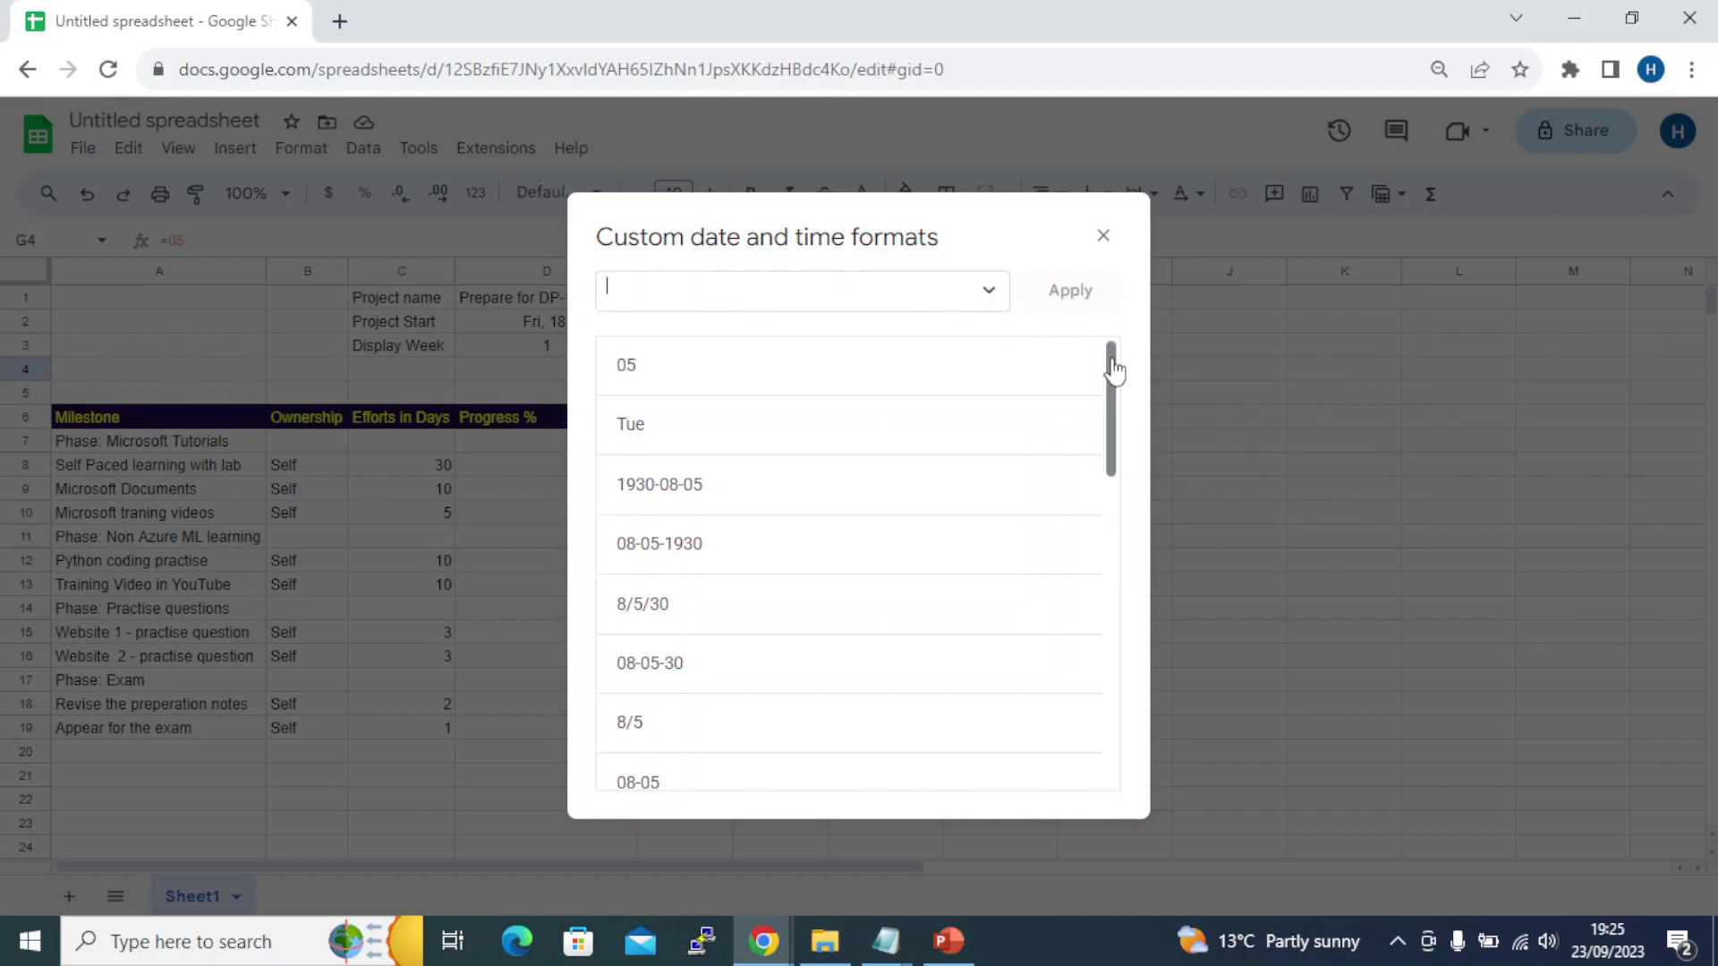
Apply the 5-Aug-1930 sample date format to G4
mouse_move(1104, 395)
mouse_down()
mouse_move(1082, 437)
mouse_move(1080, 394)
mouse_up()
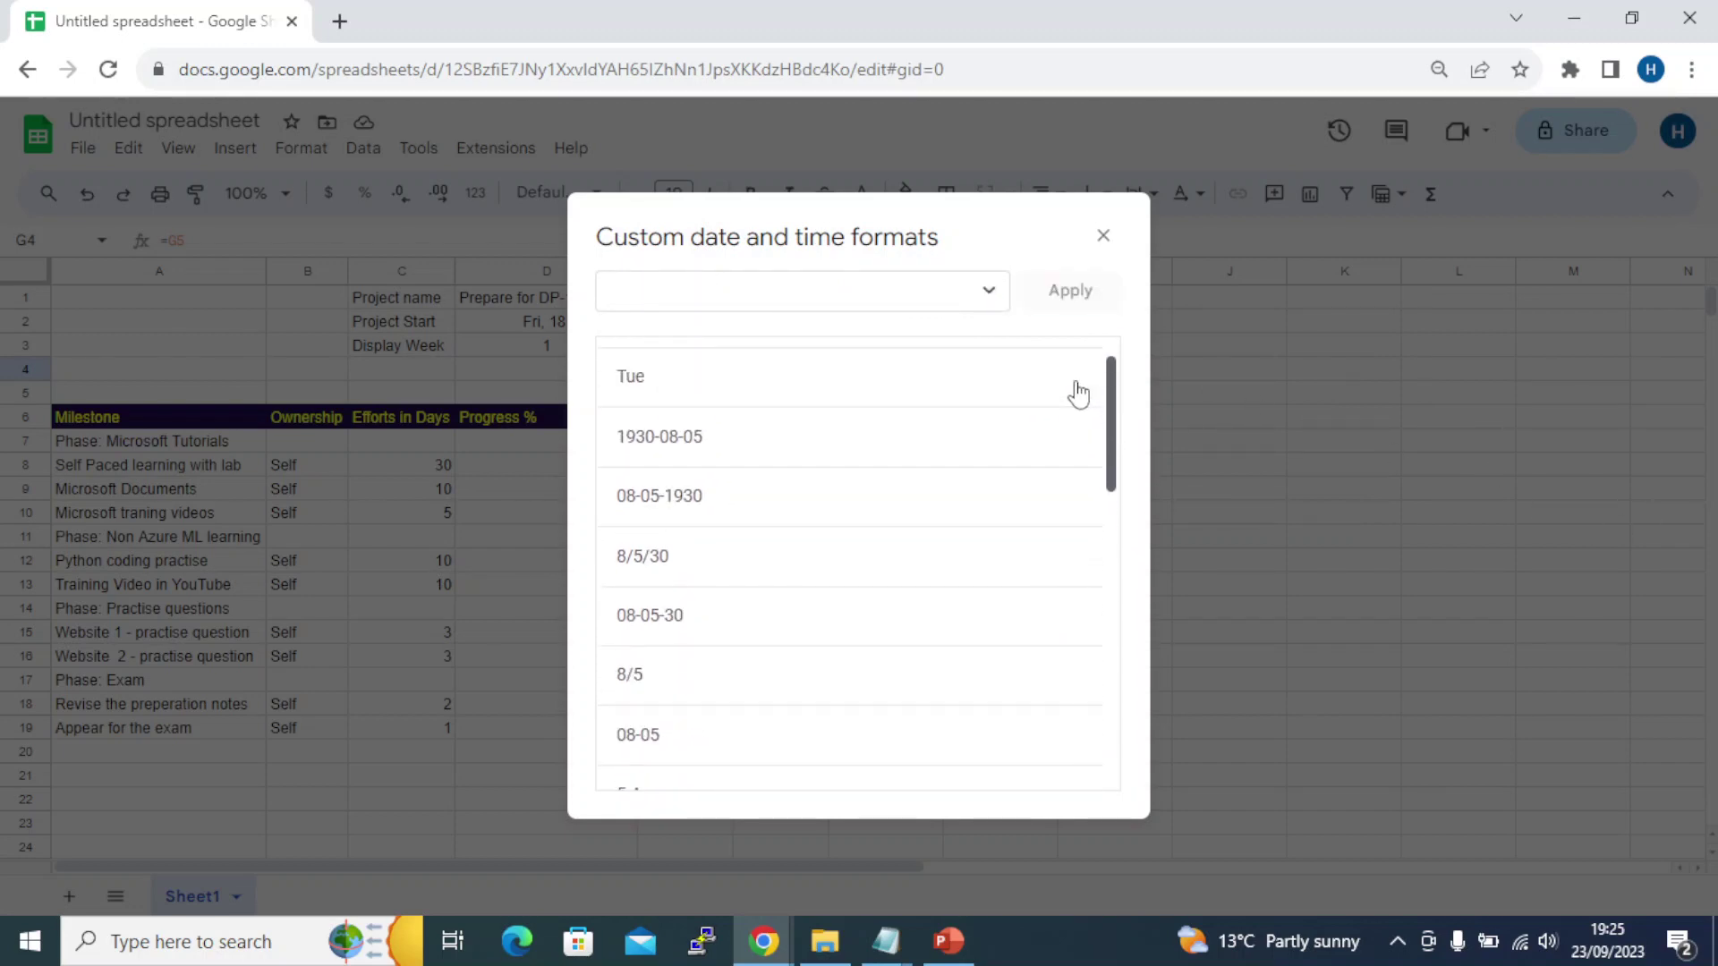
scroll(1065, 430, down, 3)
click(783, 572)
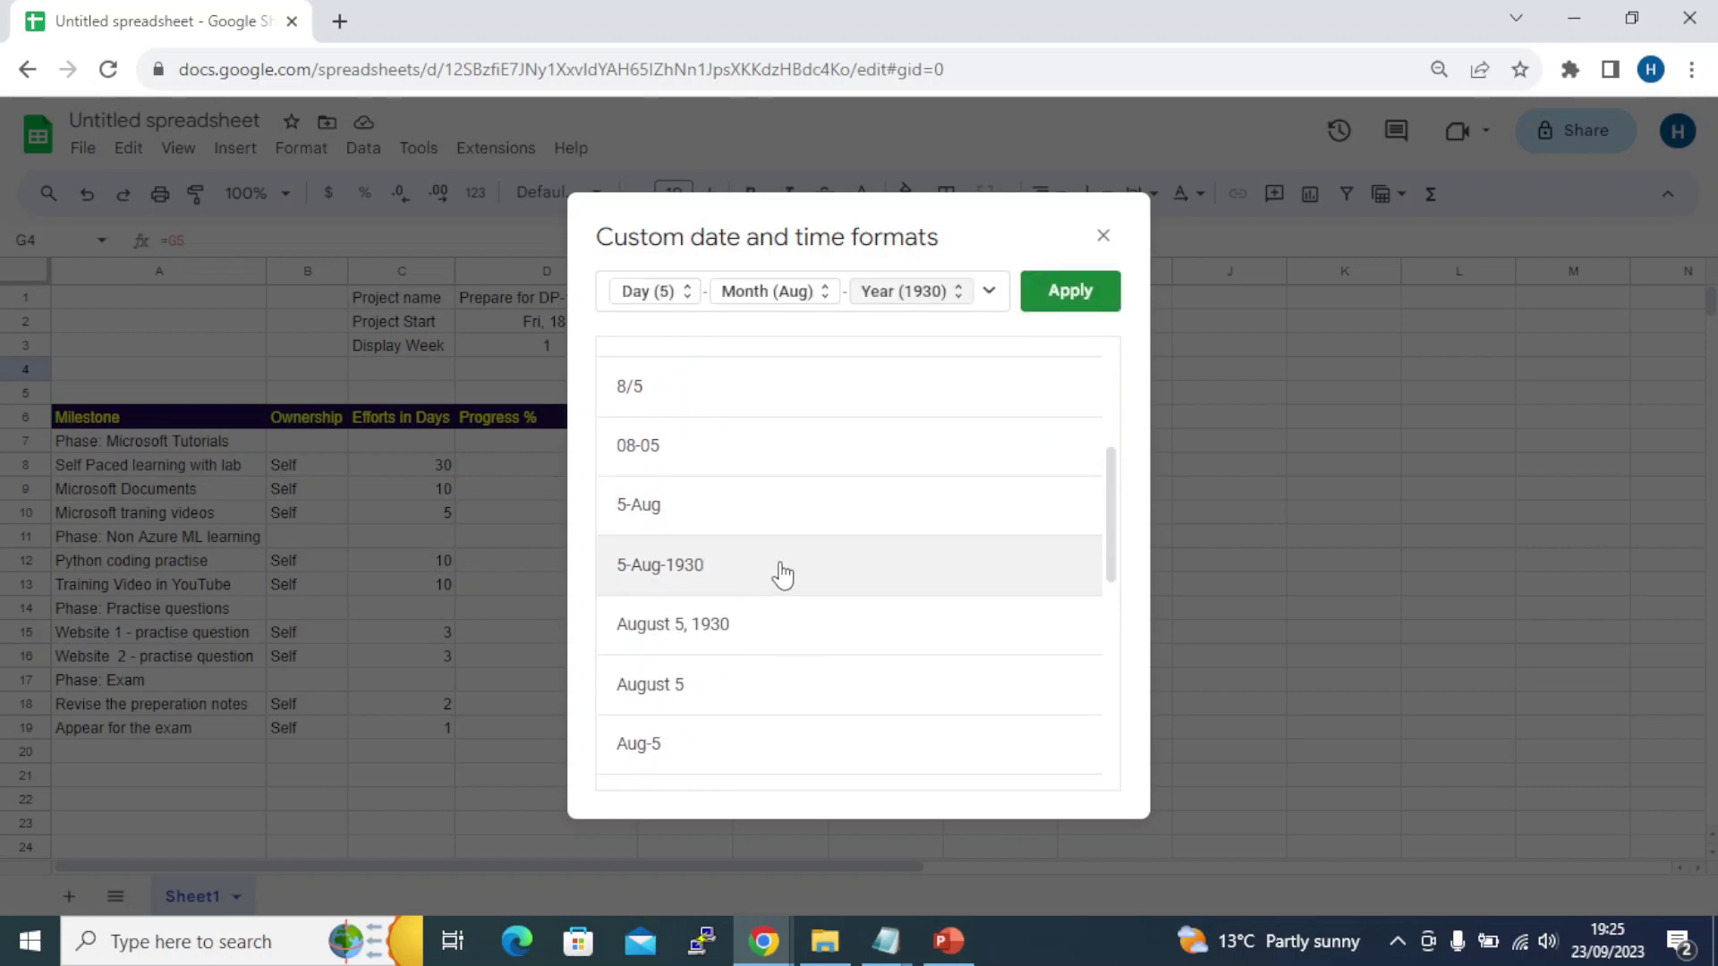
click(1094, 297)
click(1084, 494)
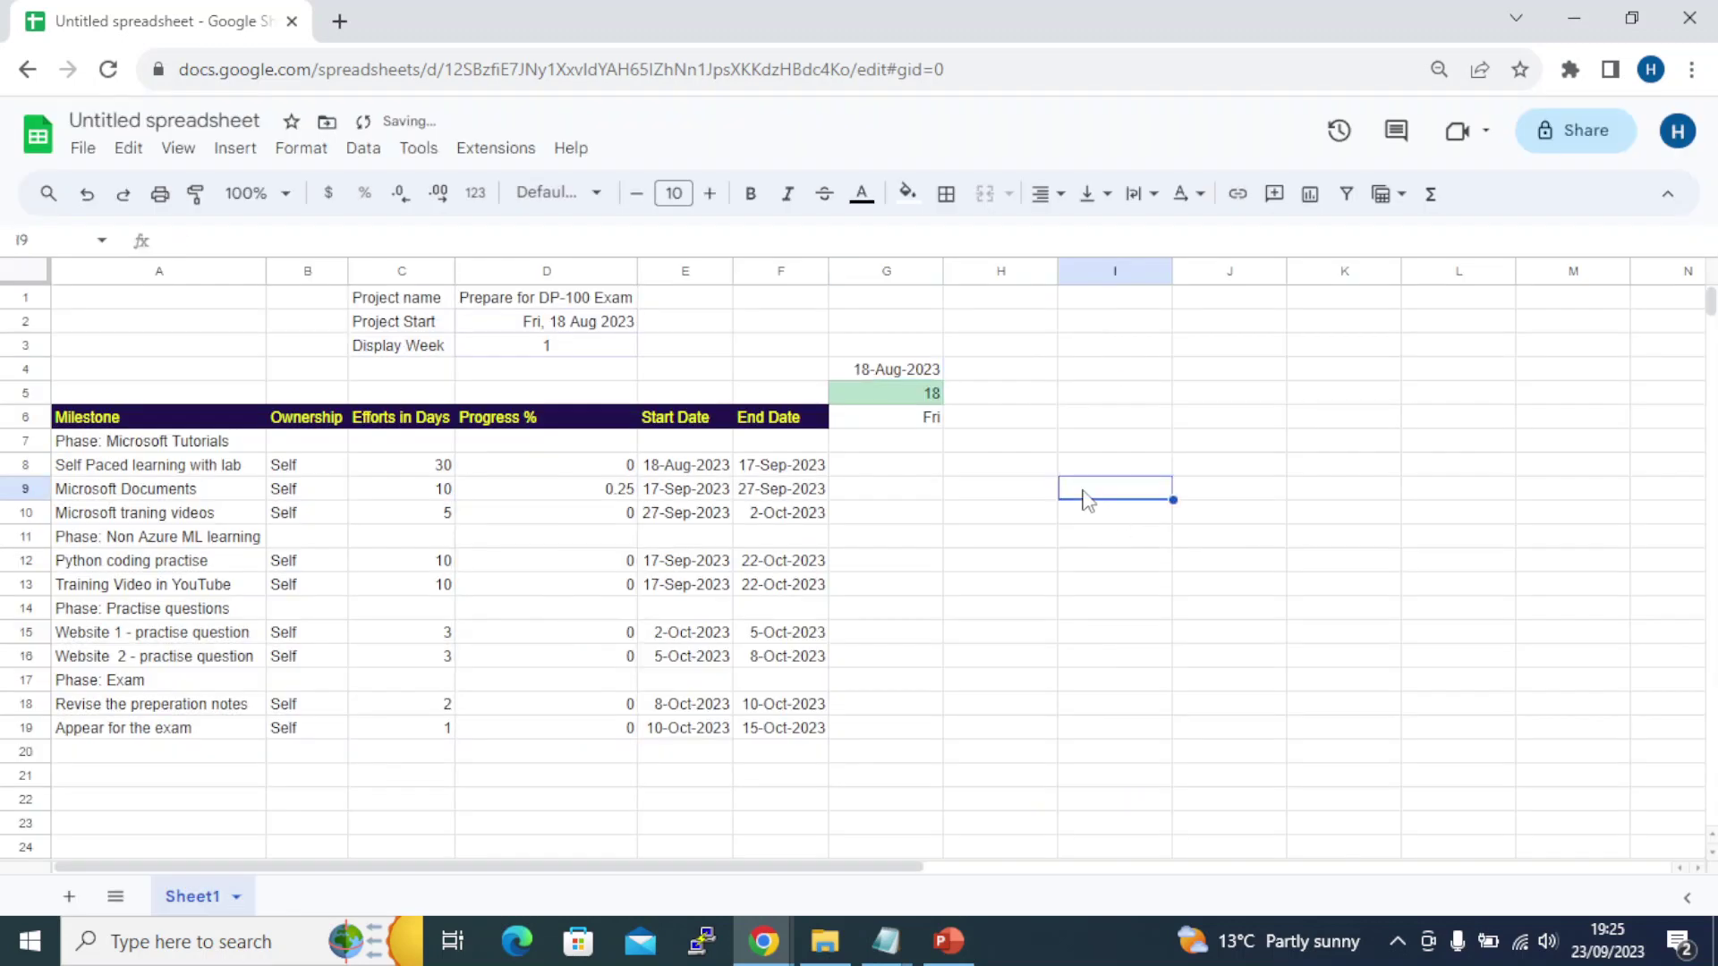
Enter =G5+1 in H5, reject the suggested autofill, and fill the weekday formula from G6 into H6
click(984, 405)
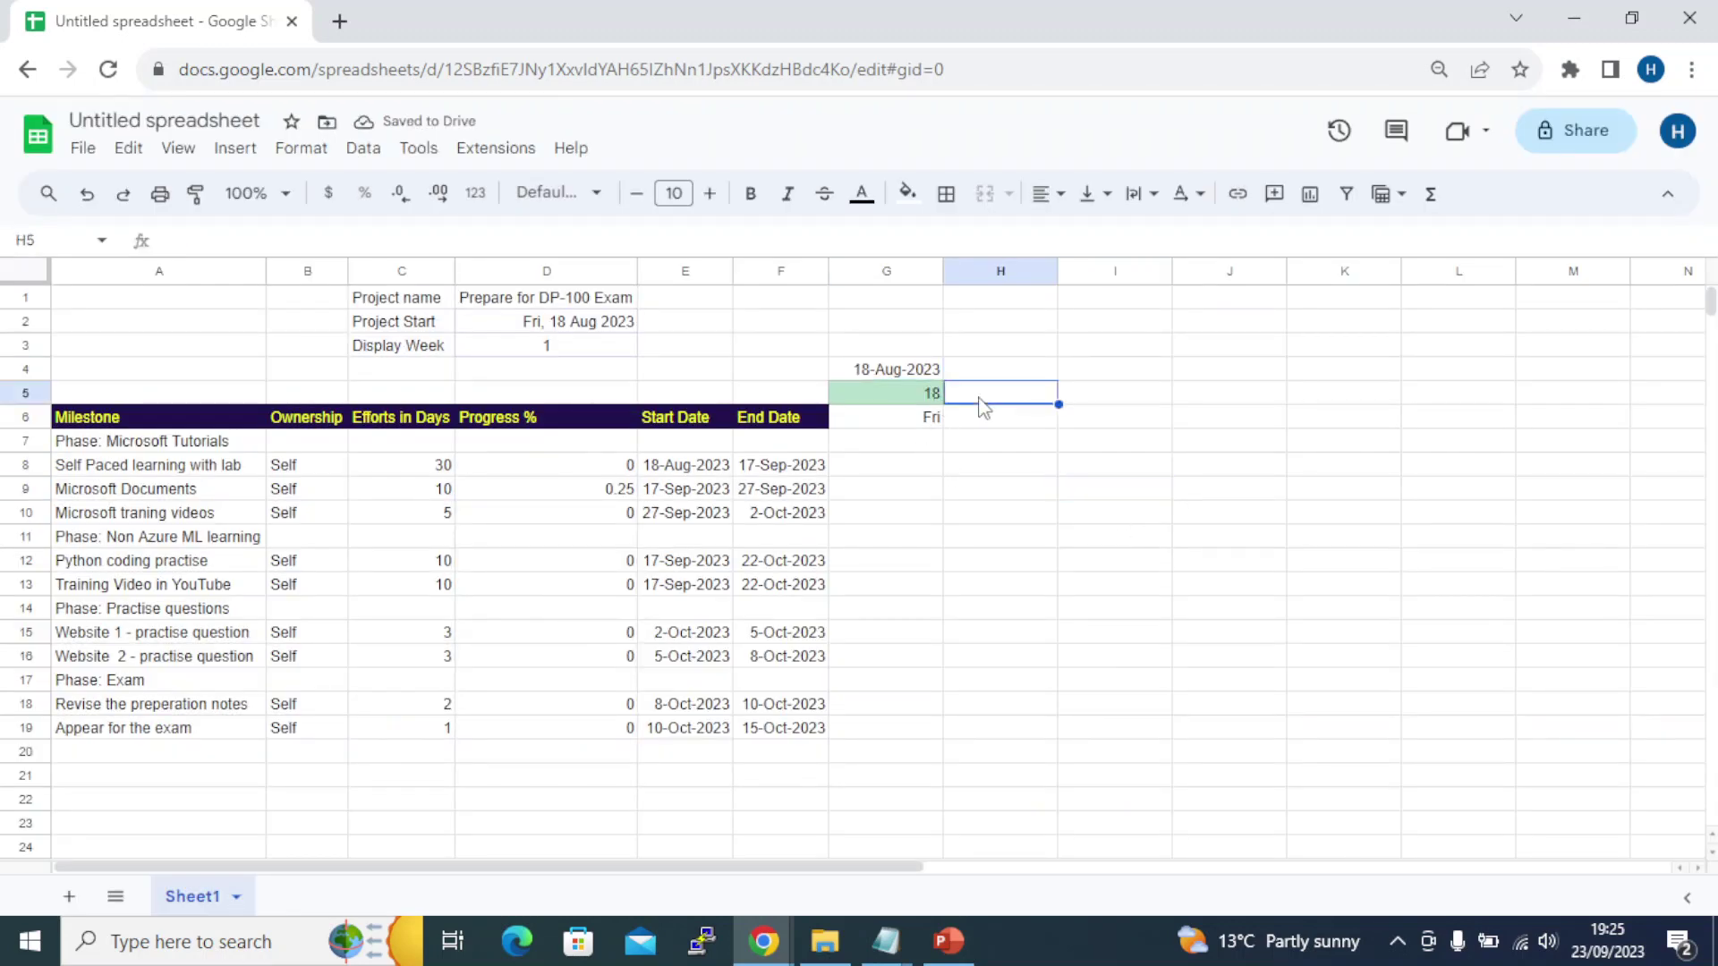
text(=)
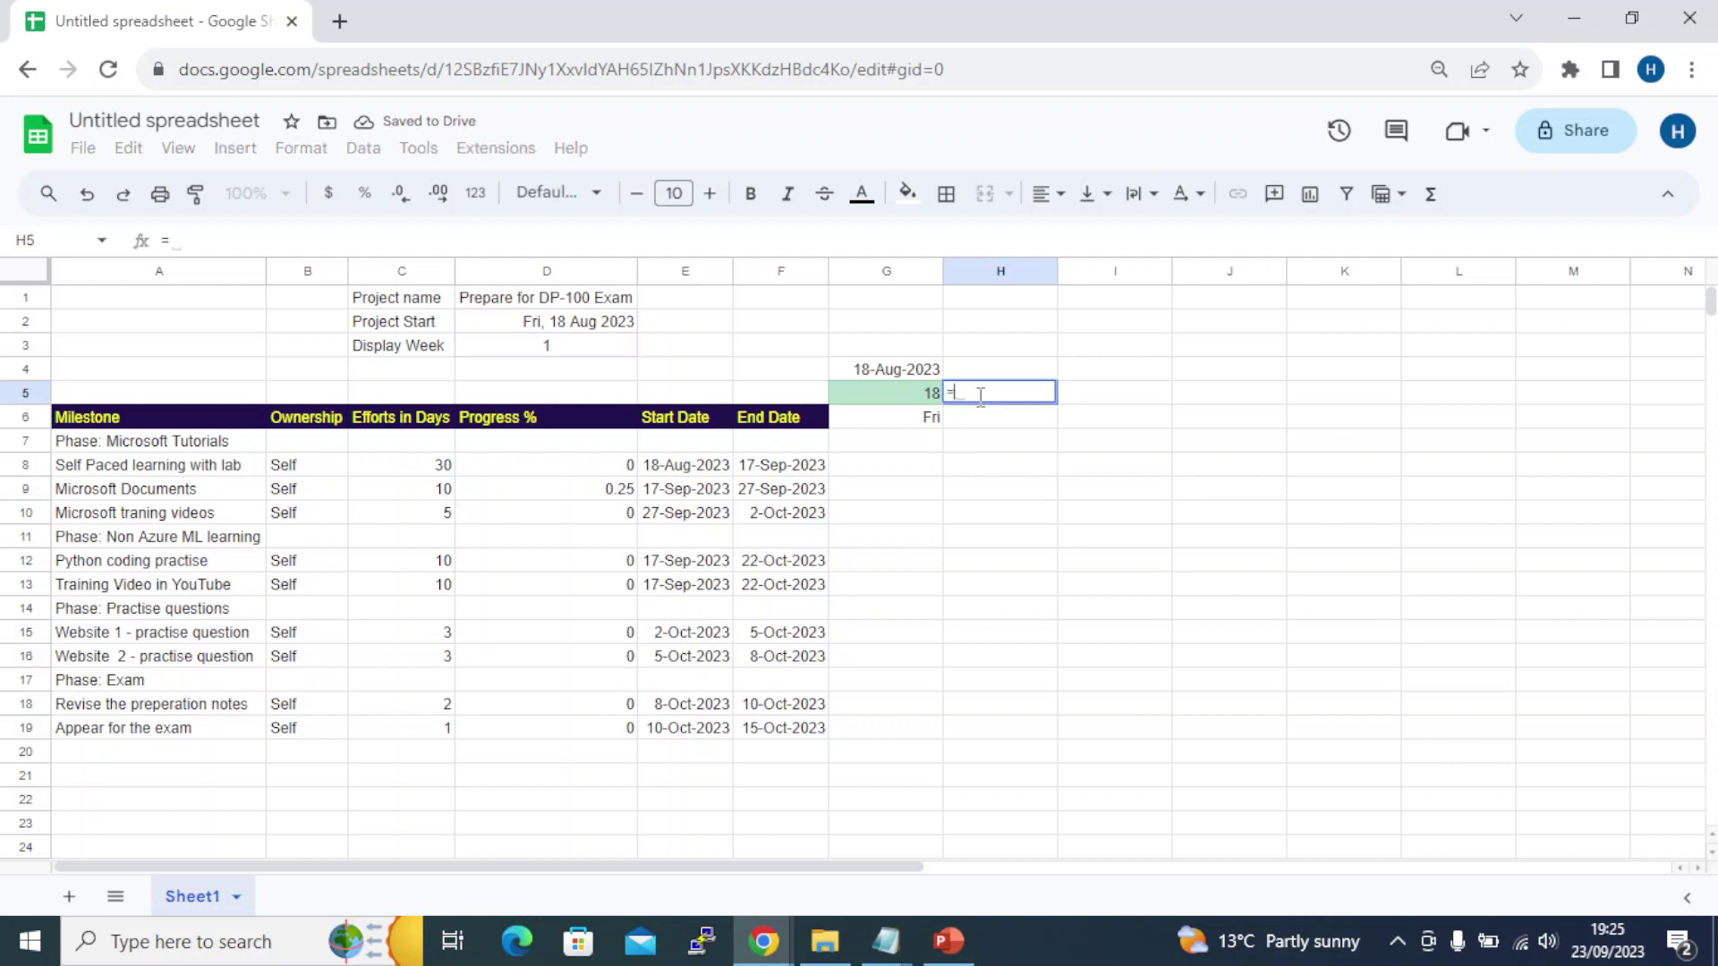
click(915, 394)
text(+1)
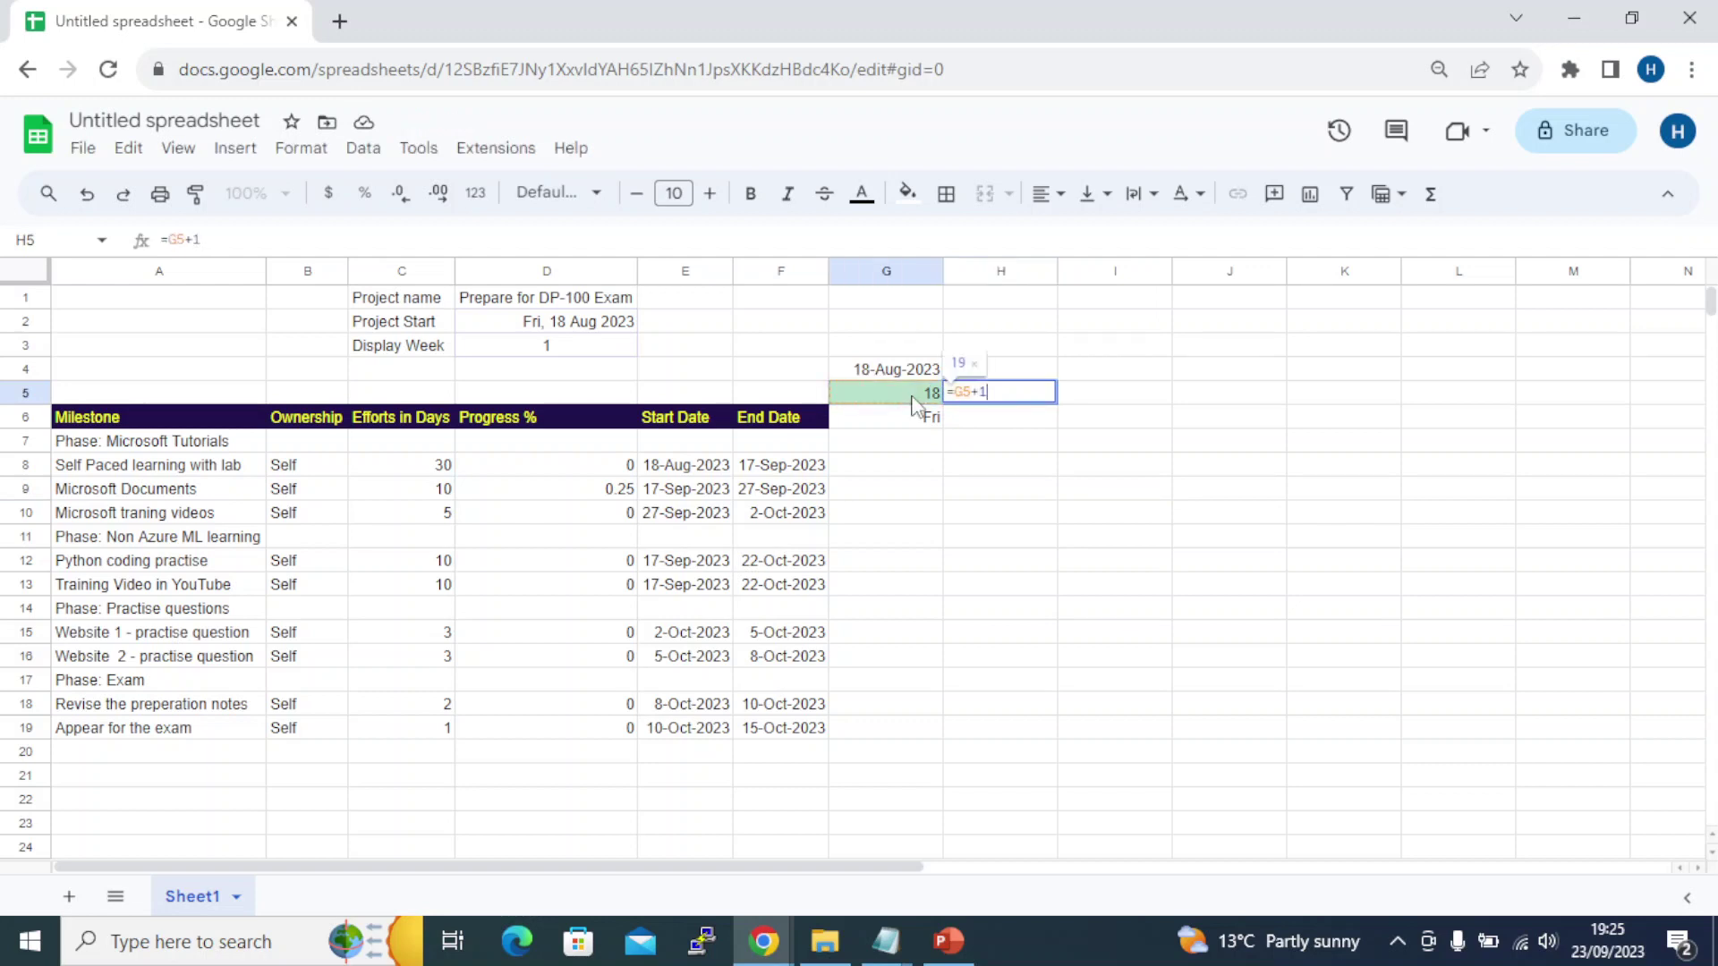
key(Return)
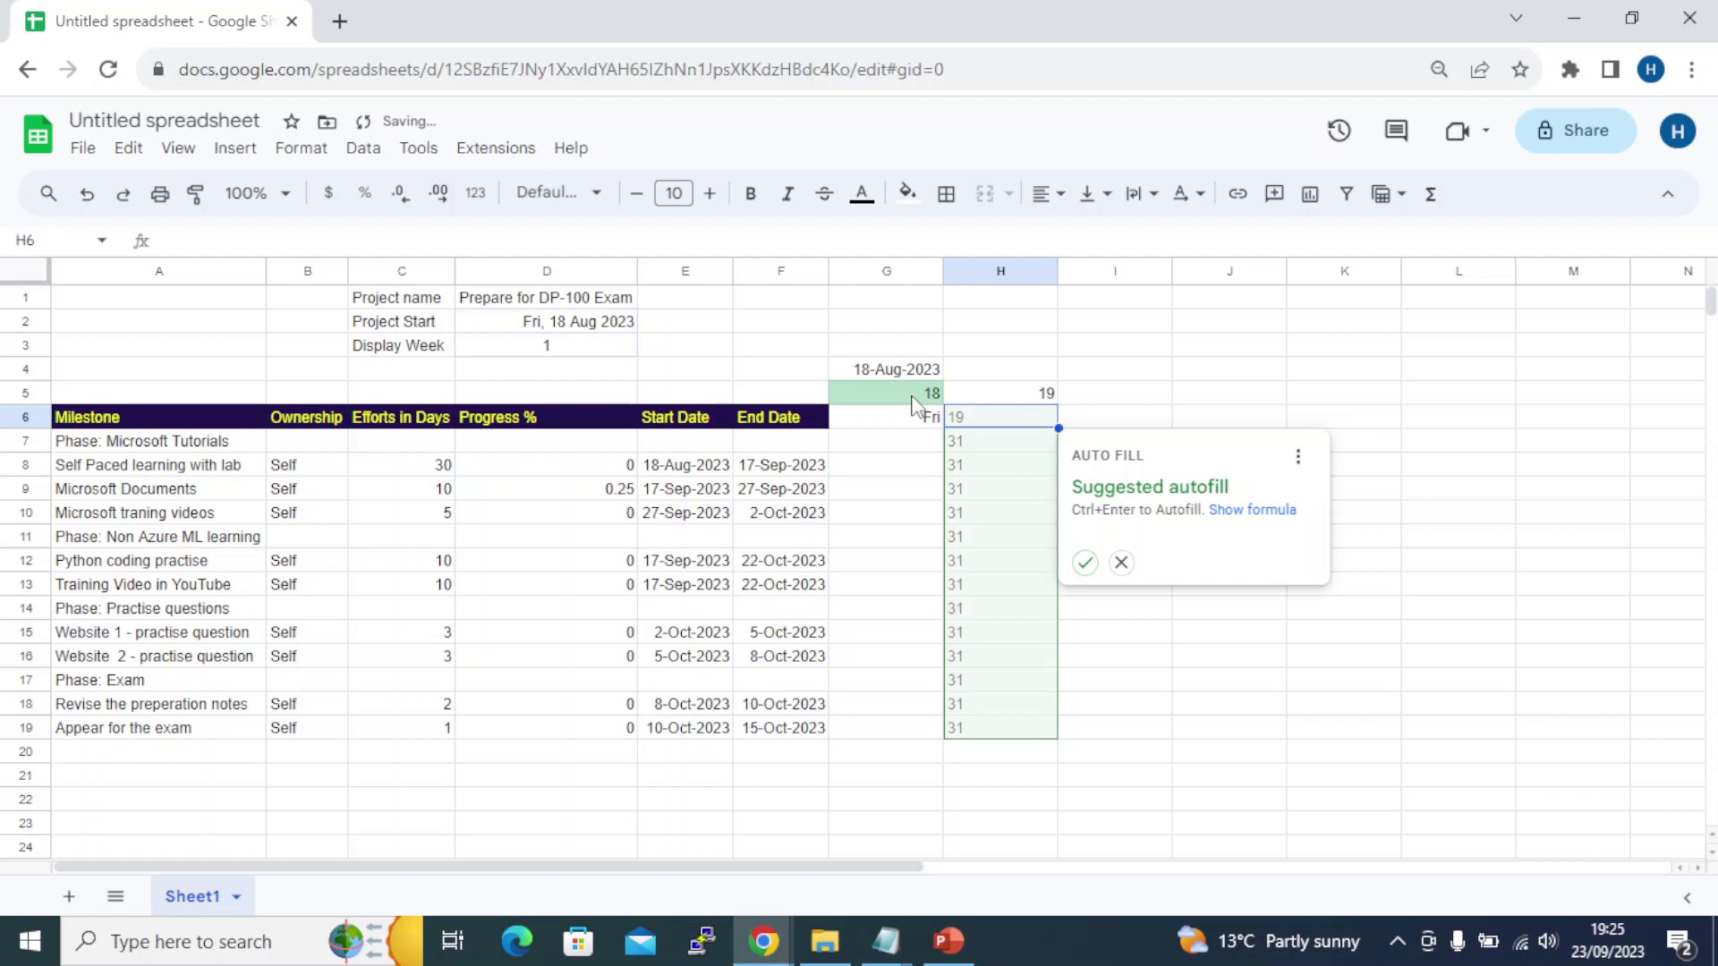
key(Escape)
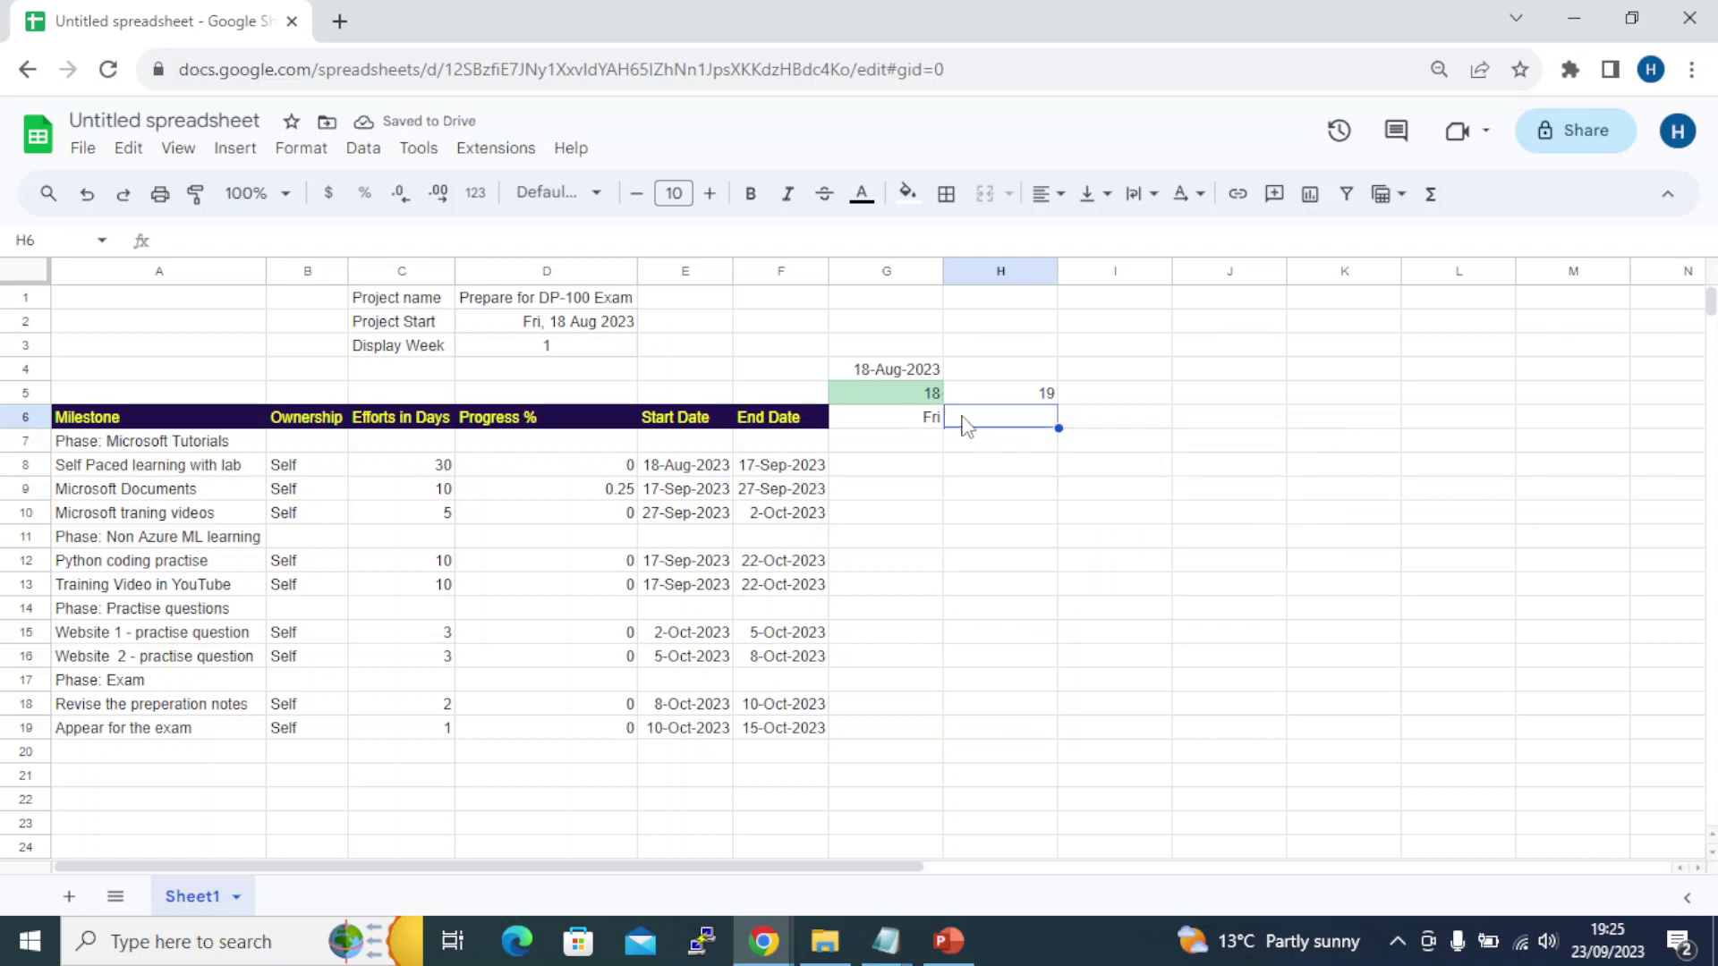
click(938, 425)
mouse_move(941, 430)
mouse_down()
mouse_move(986, 433)
mouse_move(969, 426)
mouse_up()
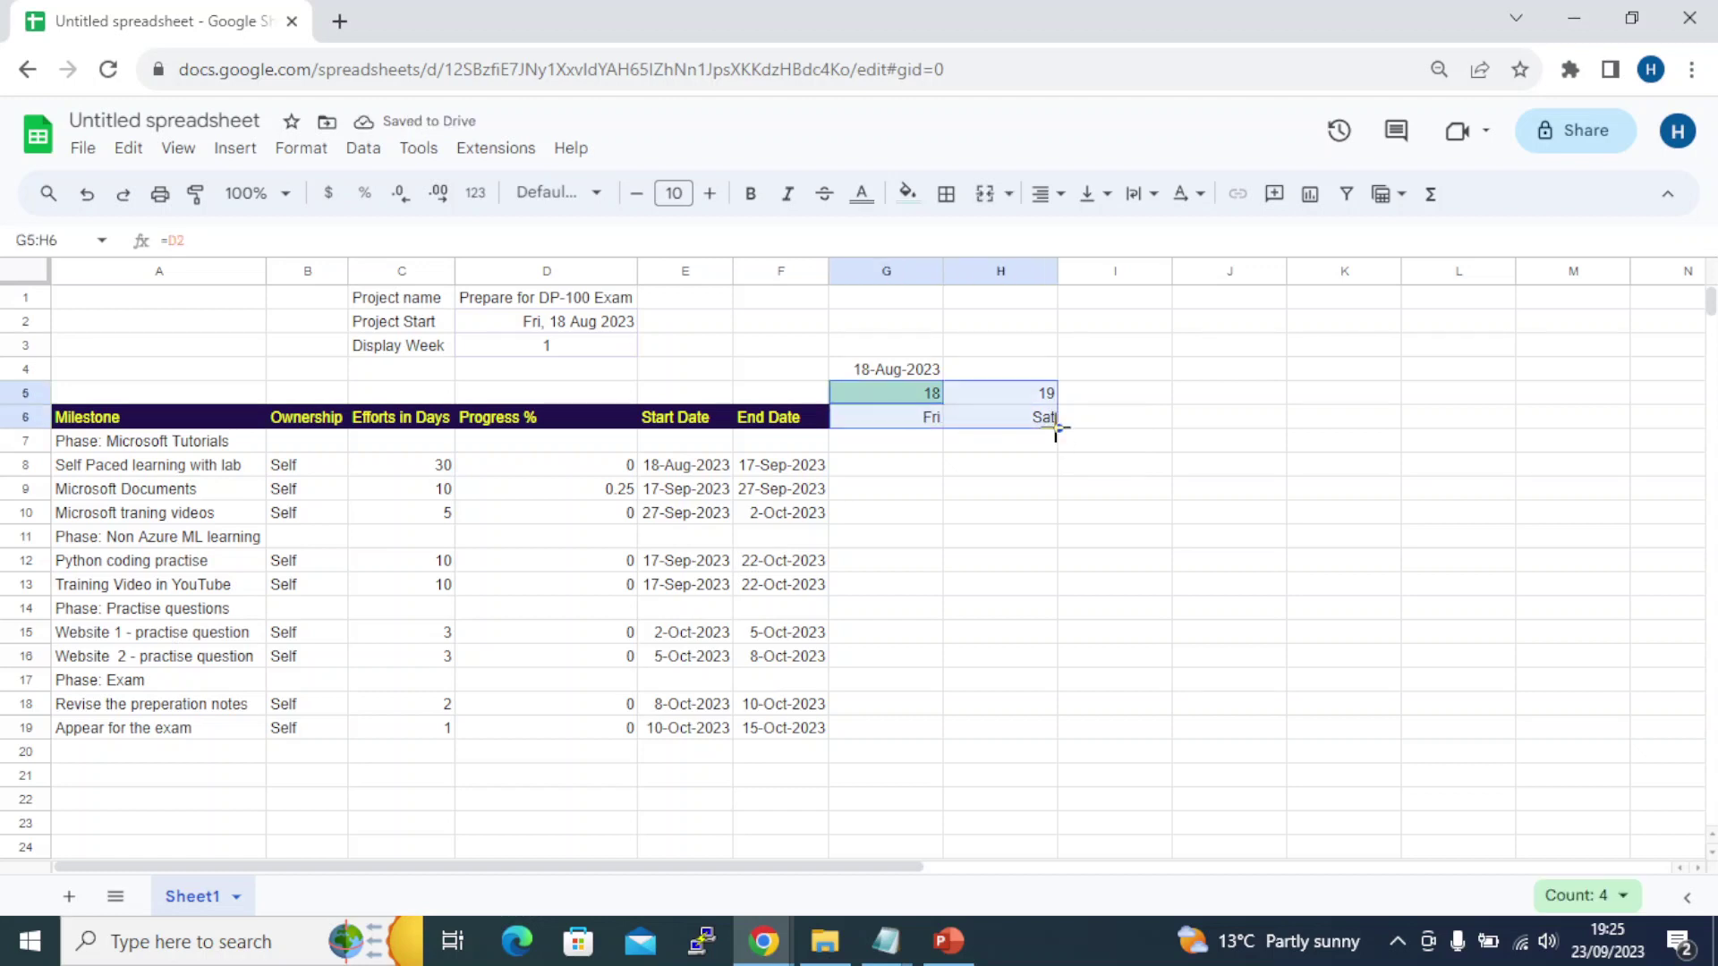
Fill the day and weekday formulas in H5:H6 across through column M
drag(1057, 429, 1590, 416)
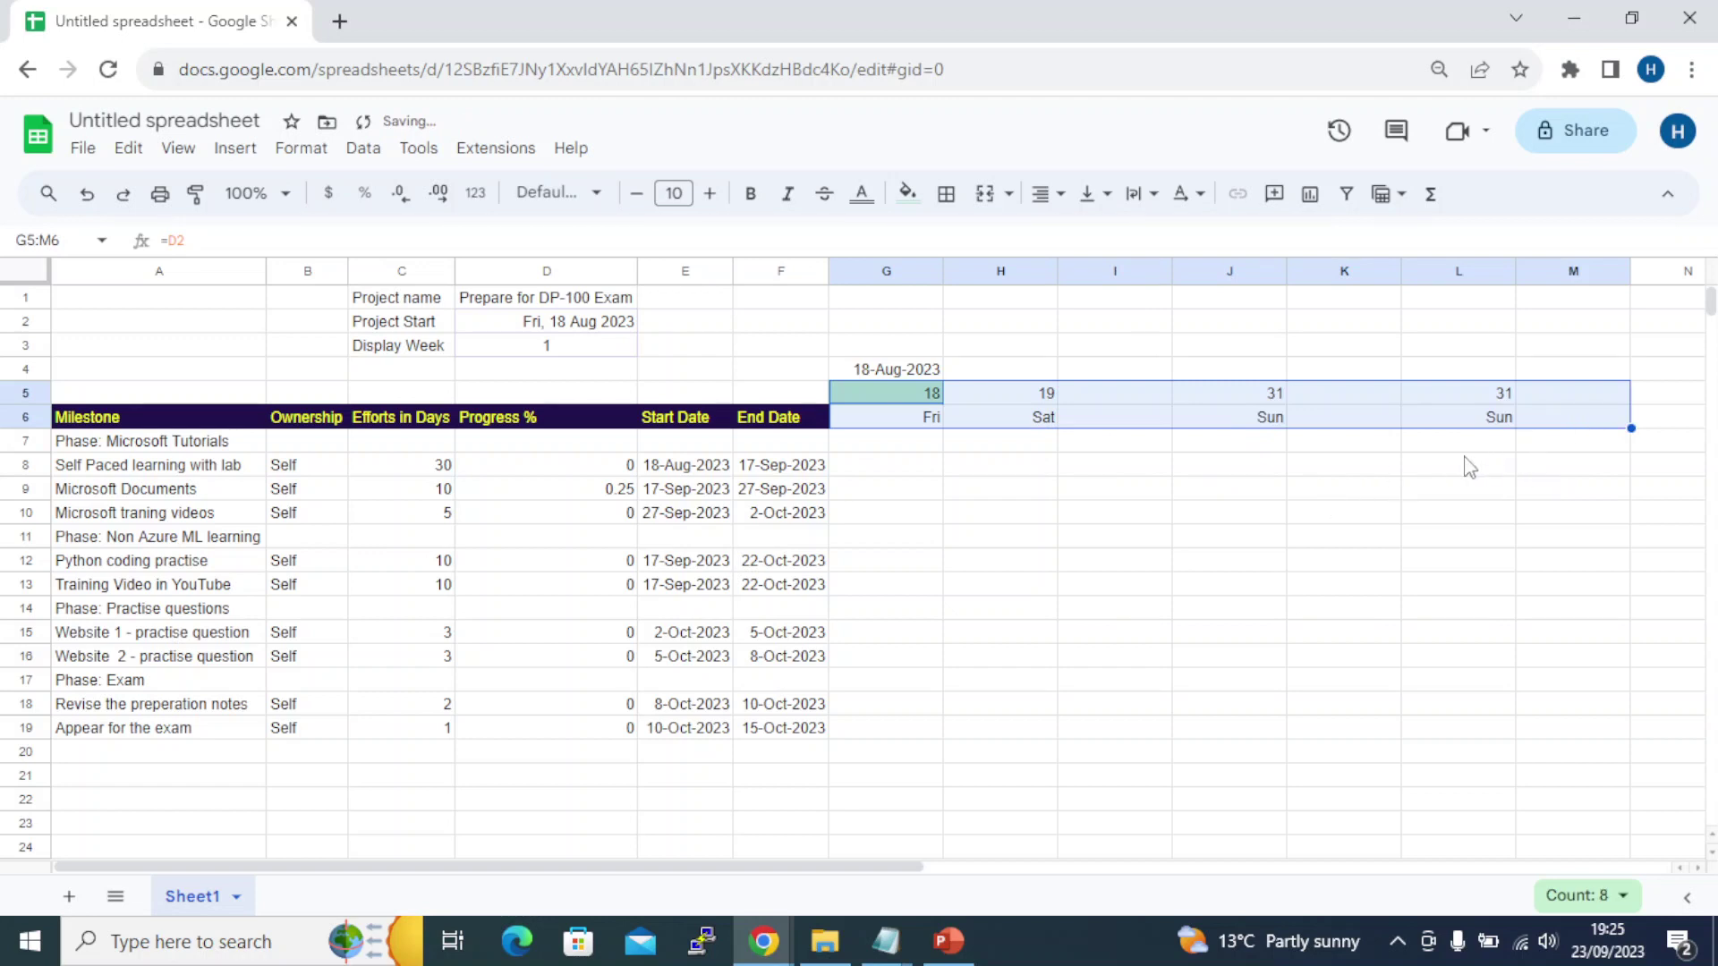
key(ctrl+z)
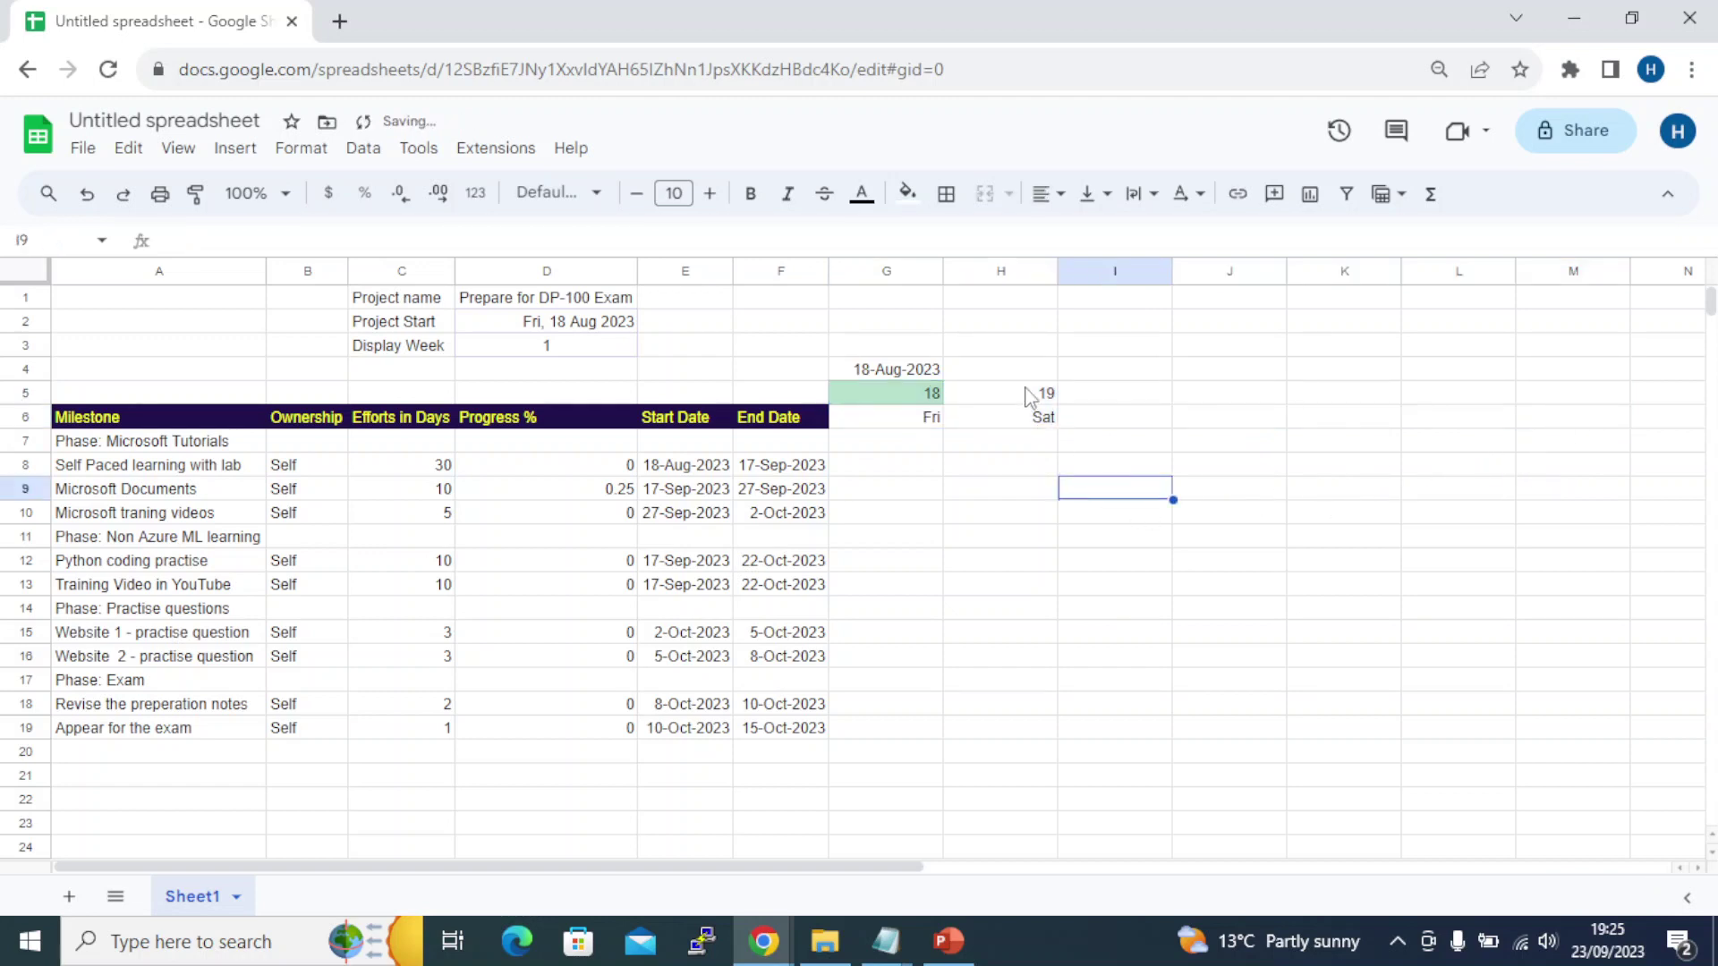
drag(1000, 392, 1587, 404)
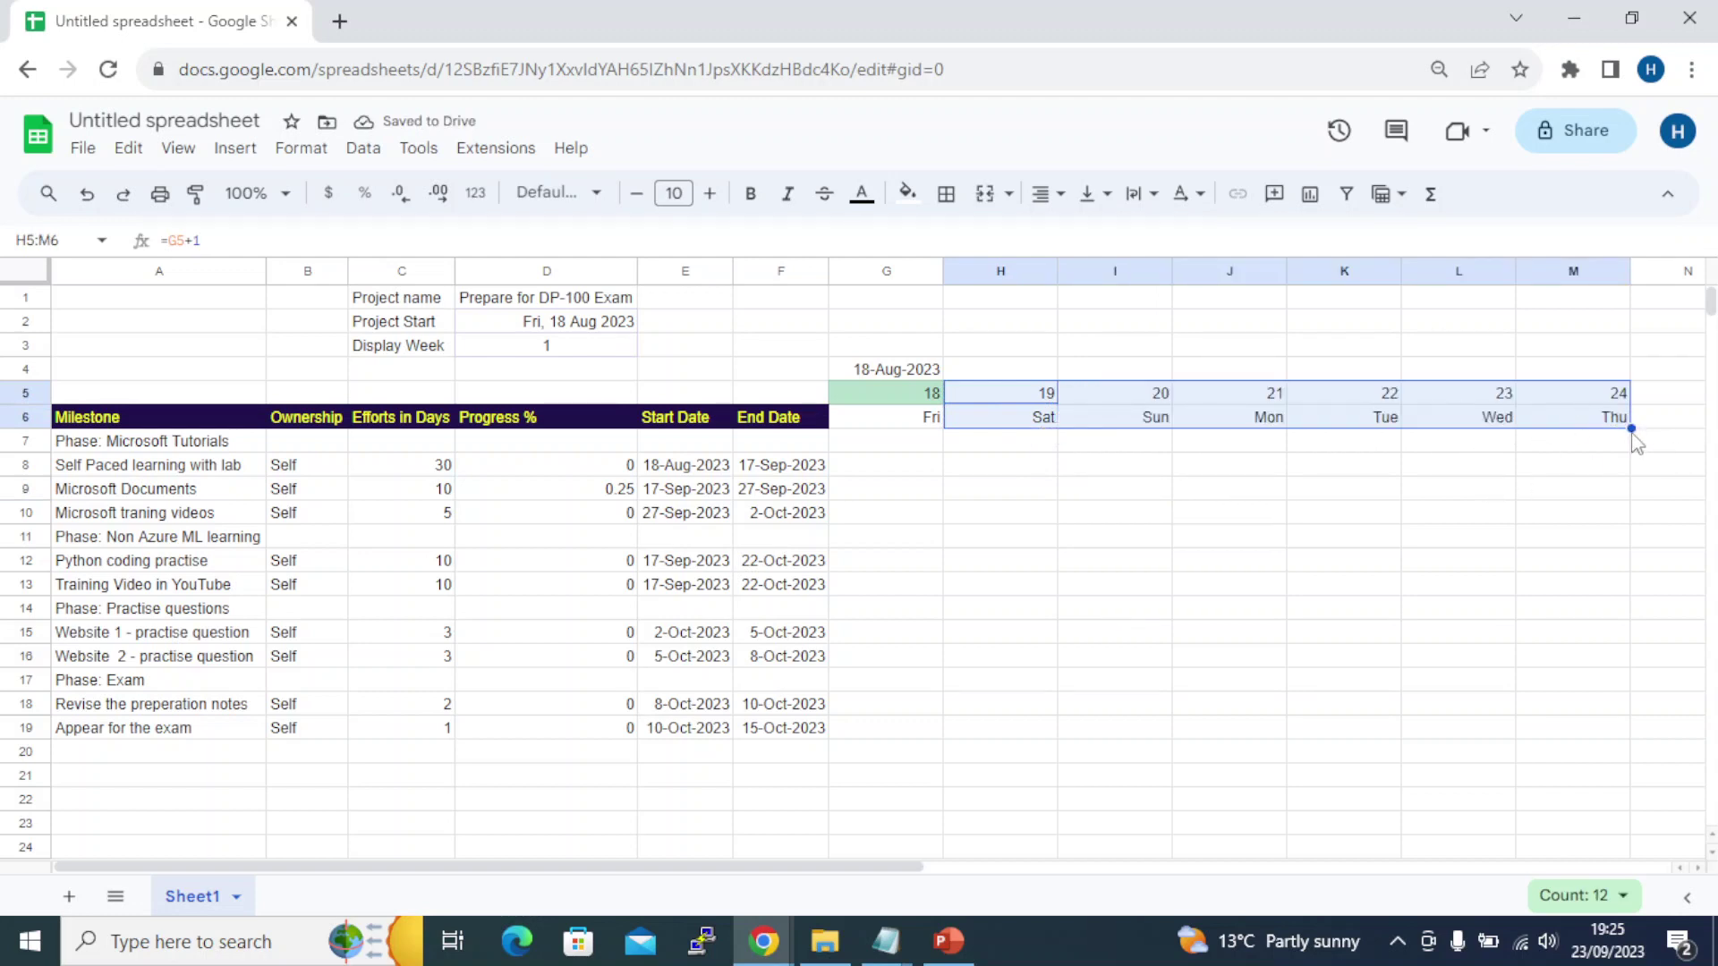
Extend the day and weekday formulas in H5:M6 across through column Q
drag(1631, 429, 1586, 423)
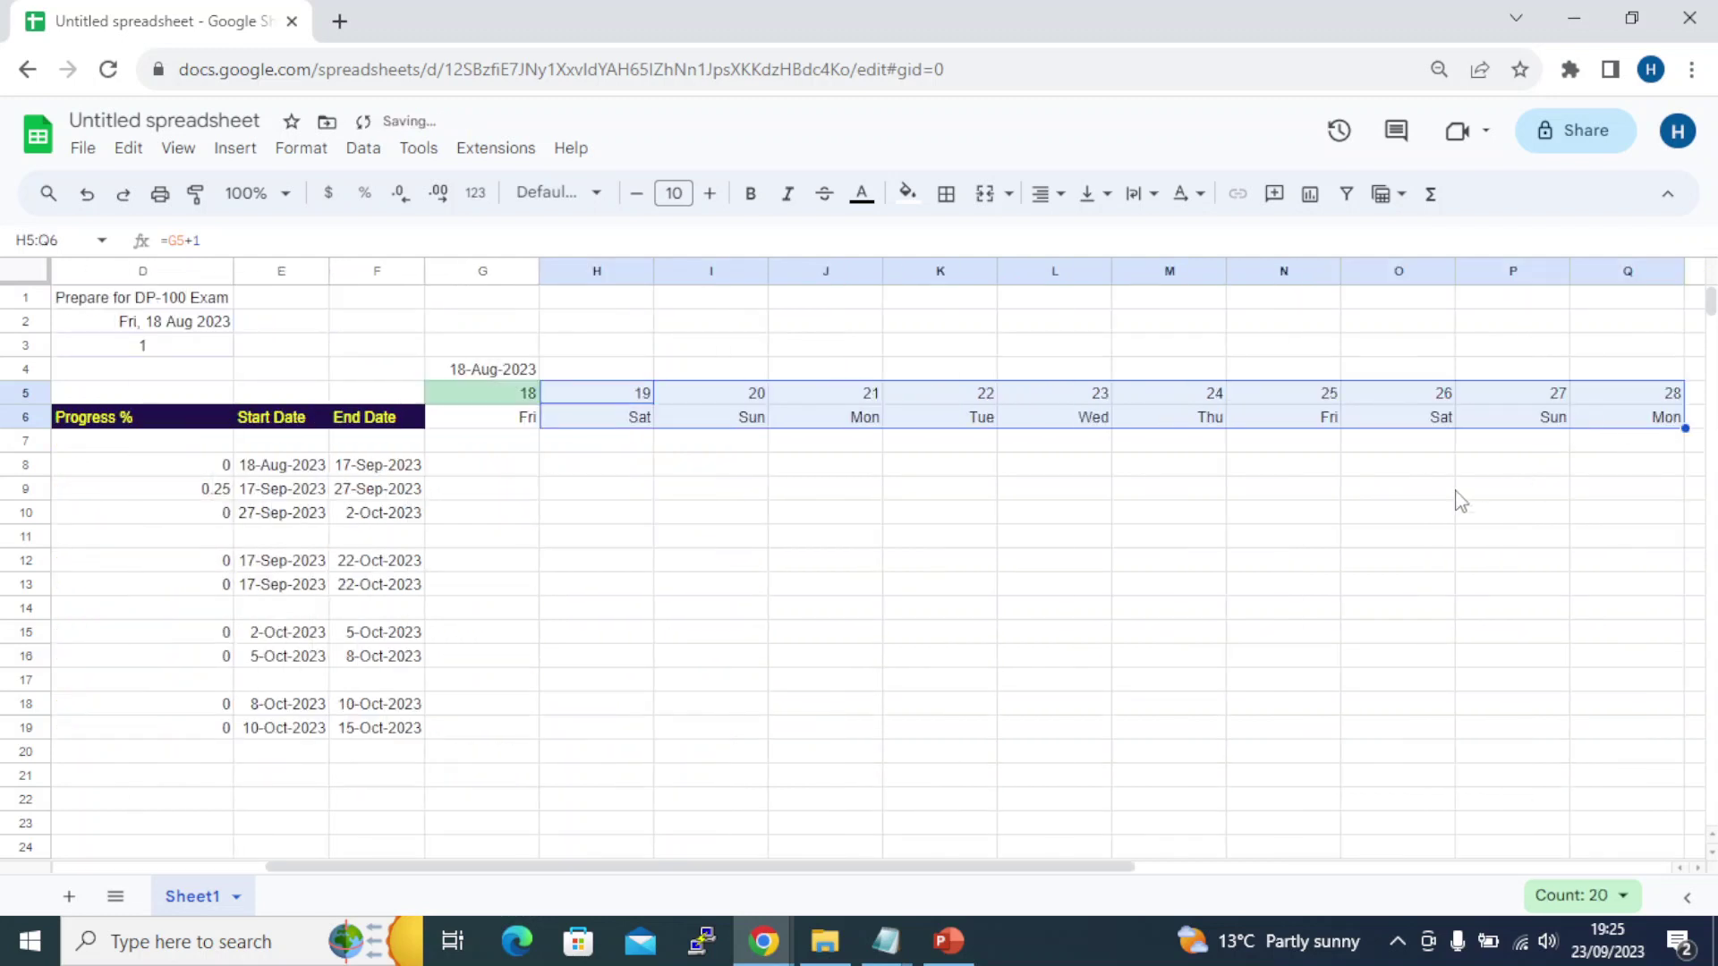
click(596, 489)
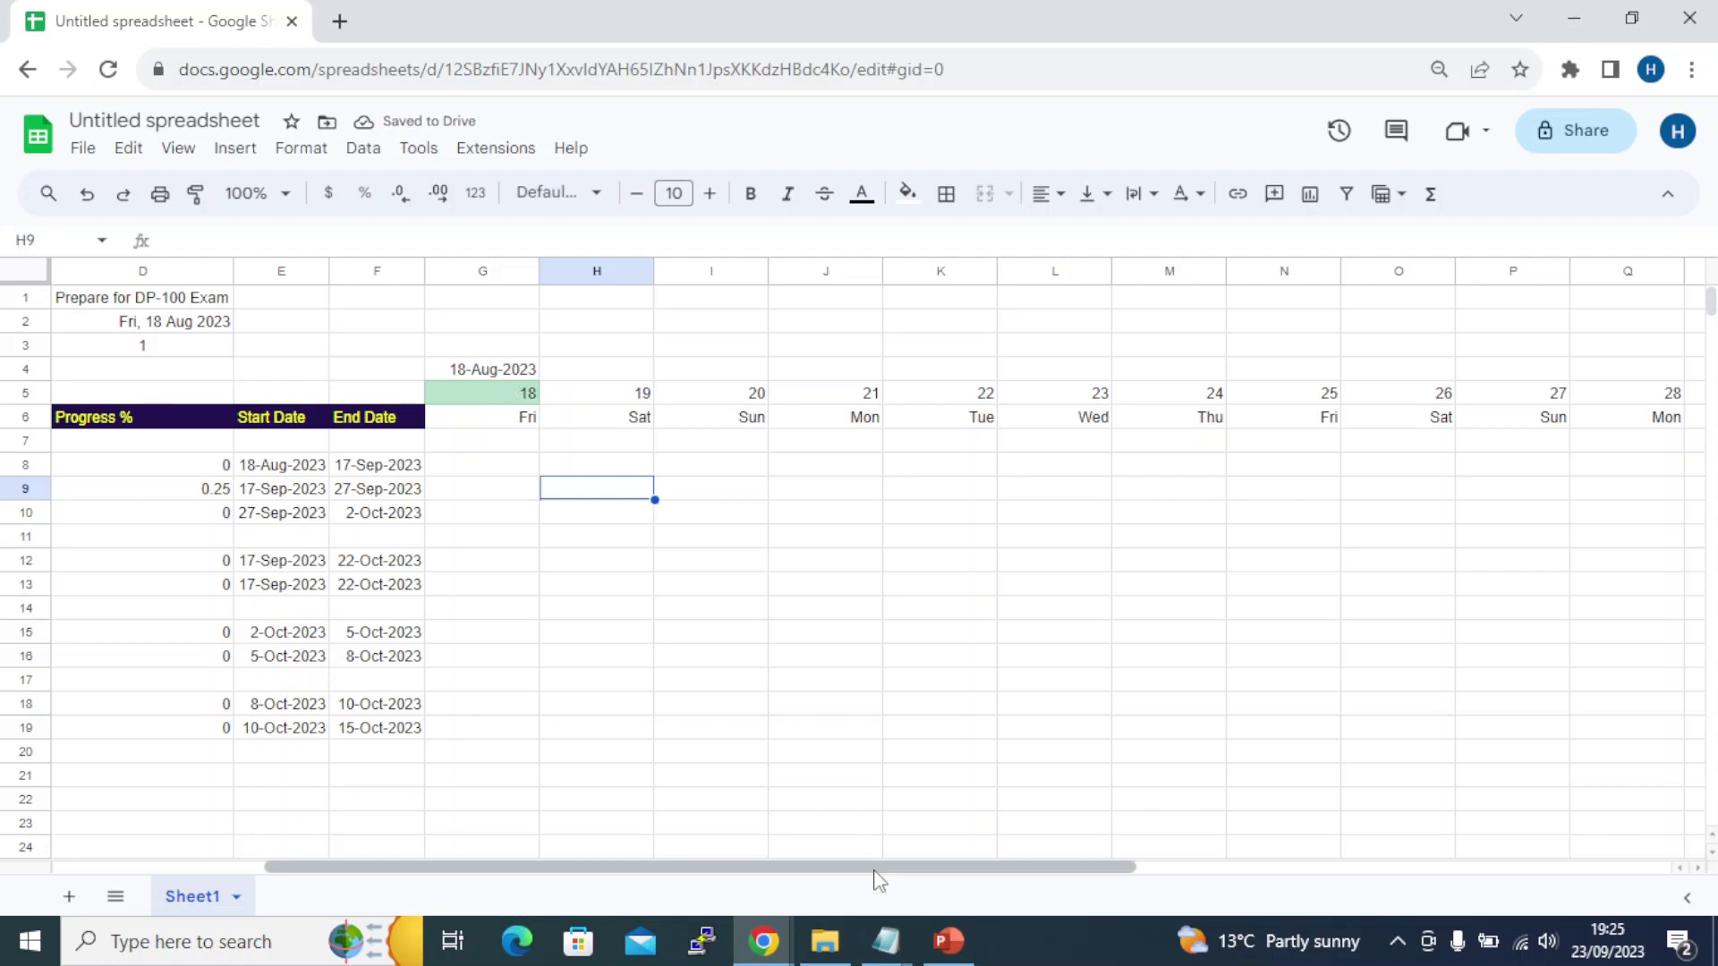
drag(874, 866, 662, 867)
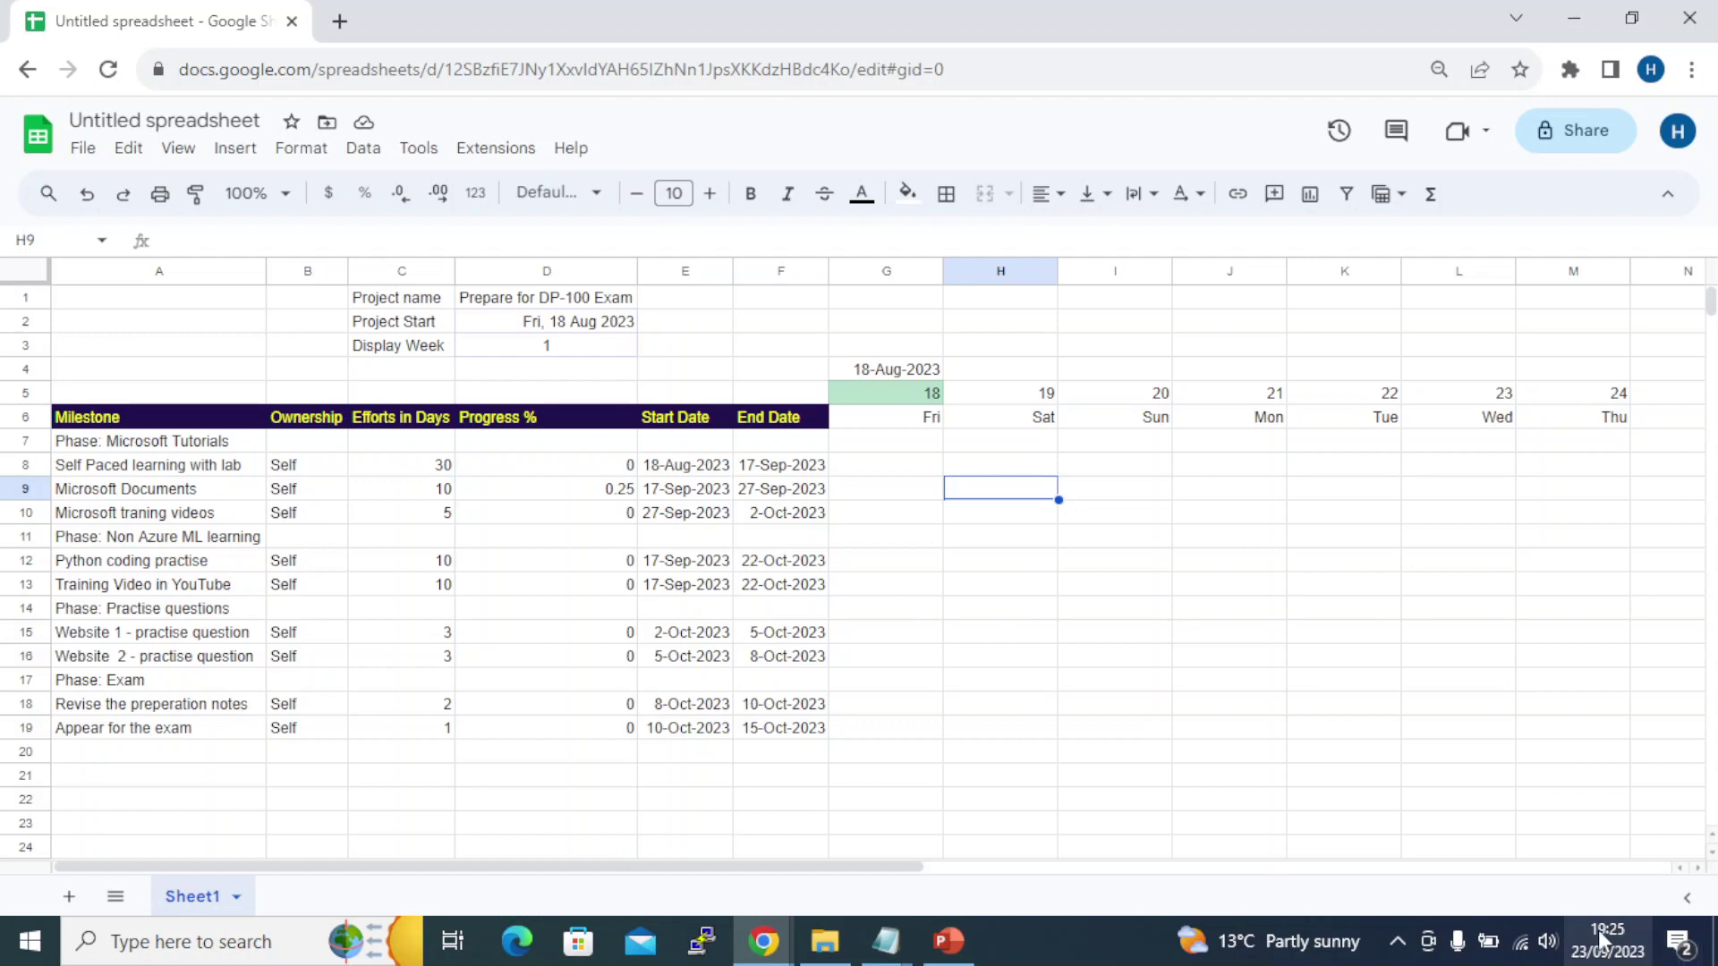
Merge G4:M4 into one cell and left-align its date
click(868, 370)
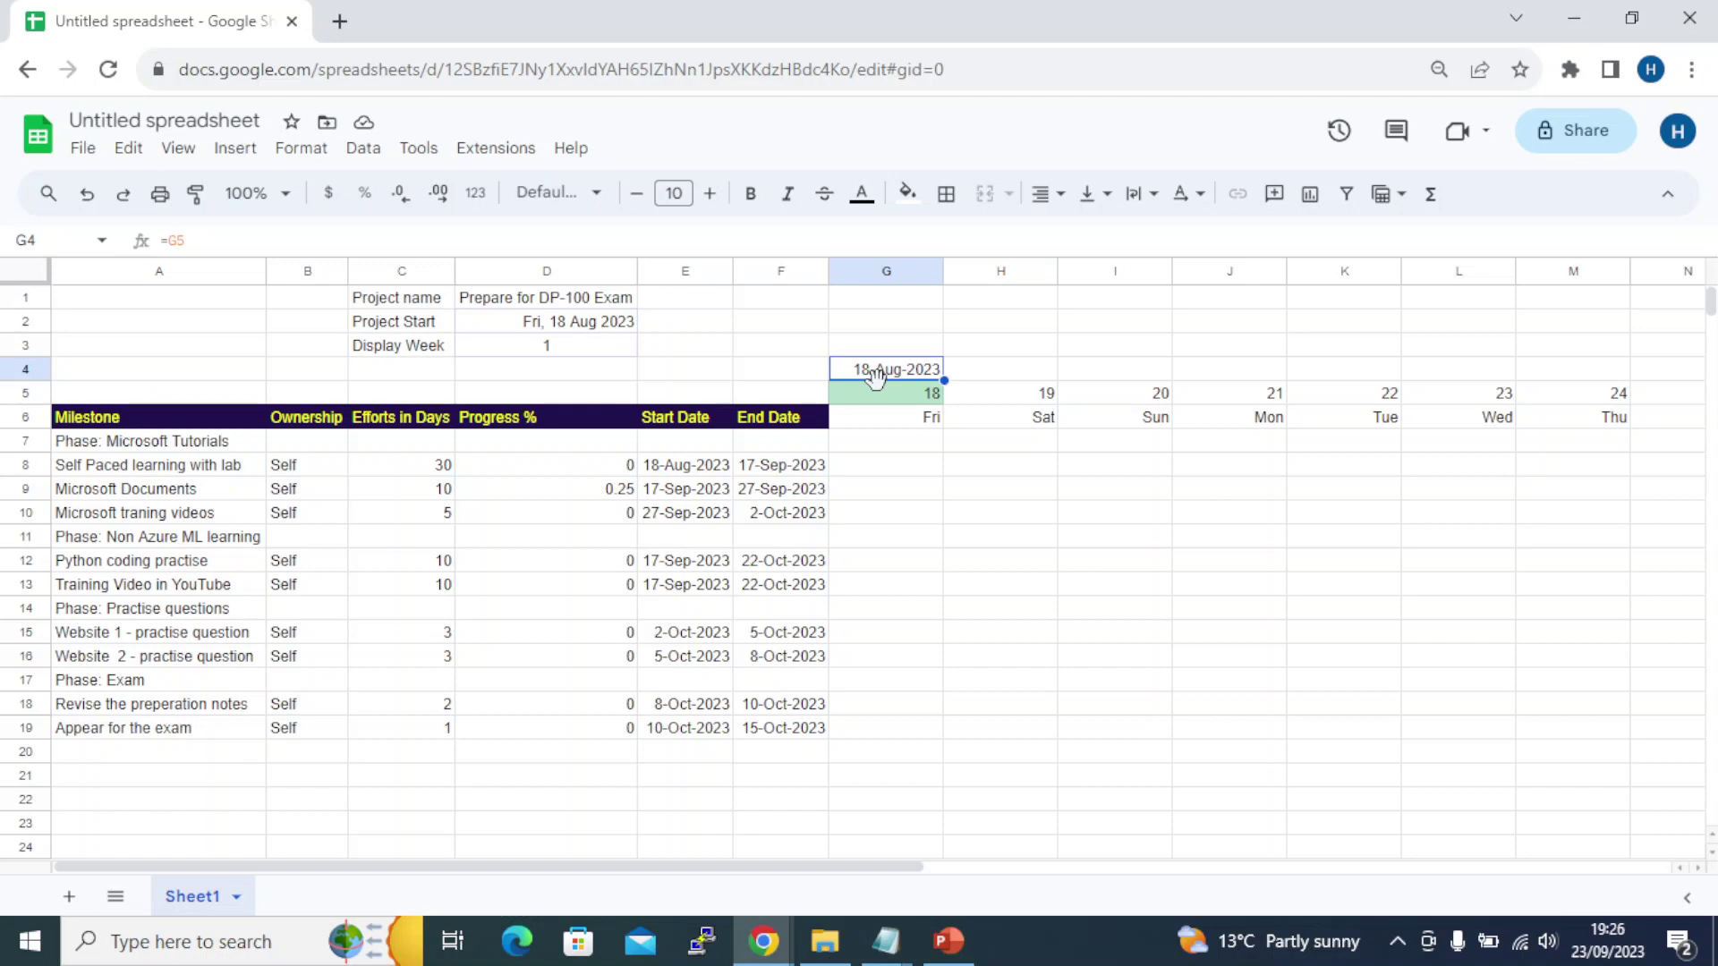
drag(886, 376, 1522, 379)
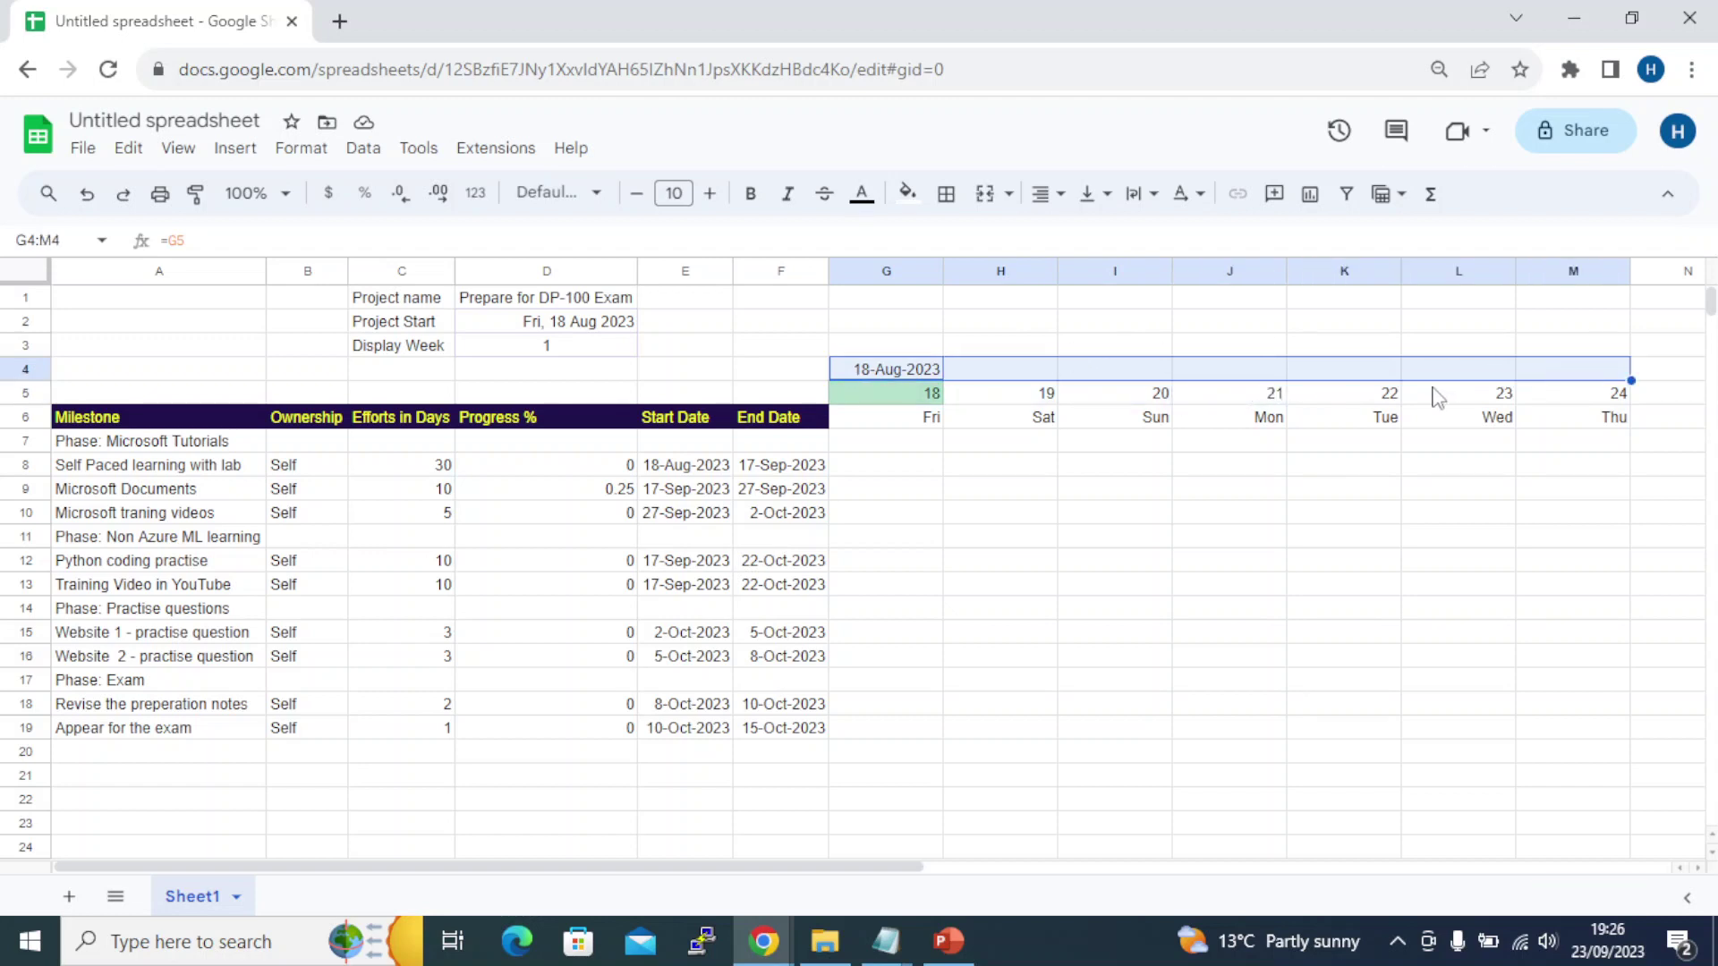
click(988, 197)
click(1043, 199)
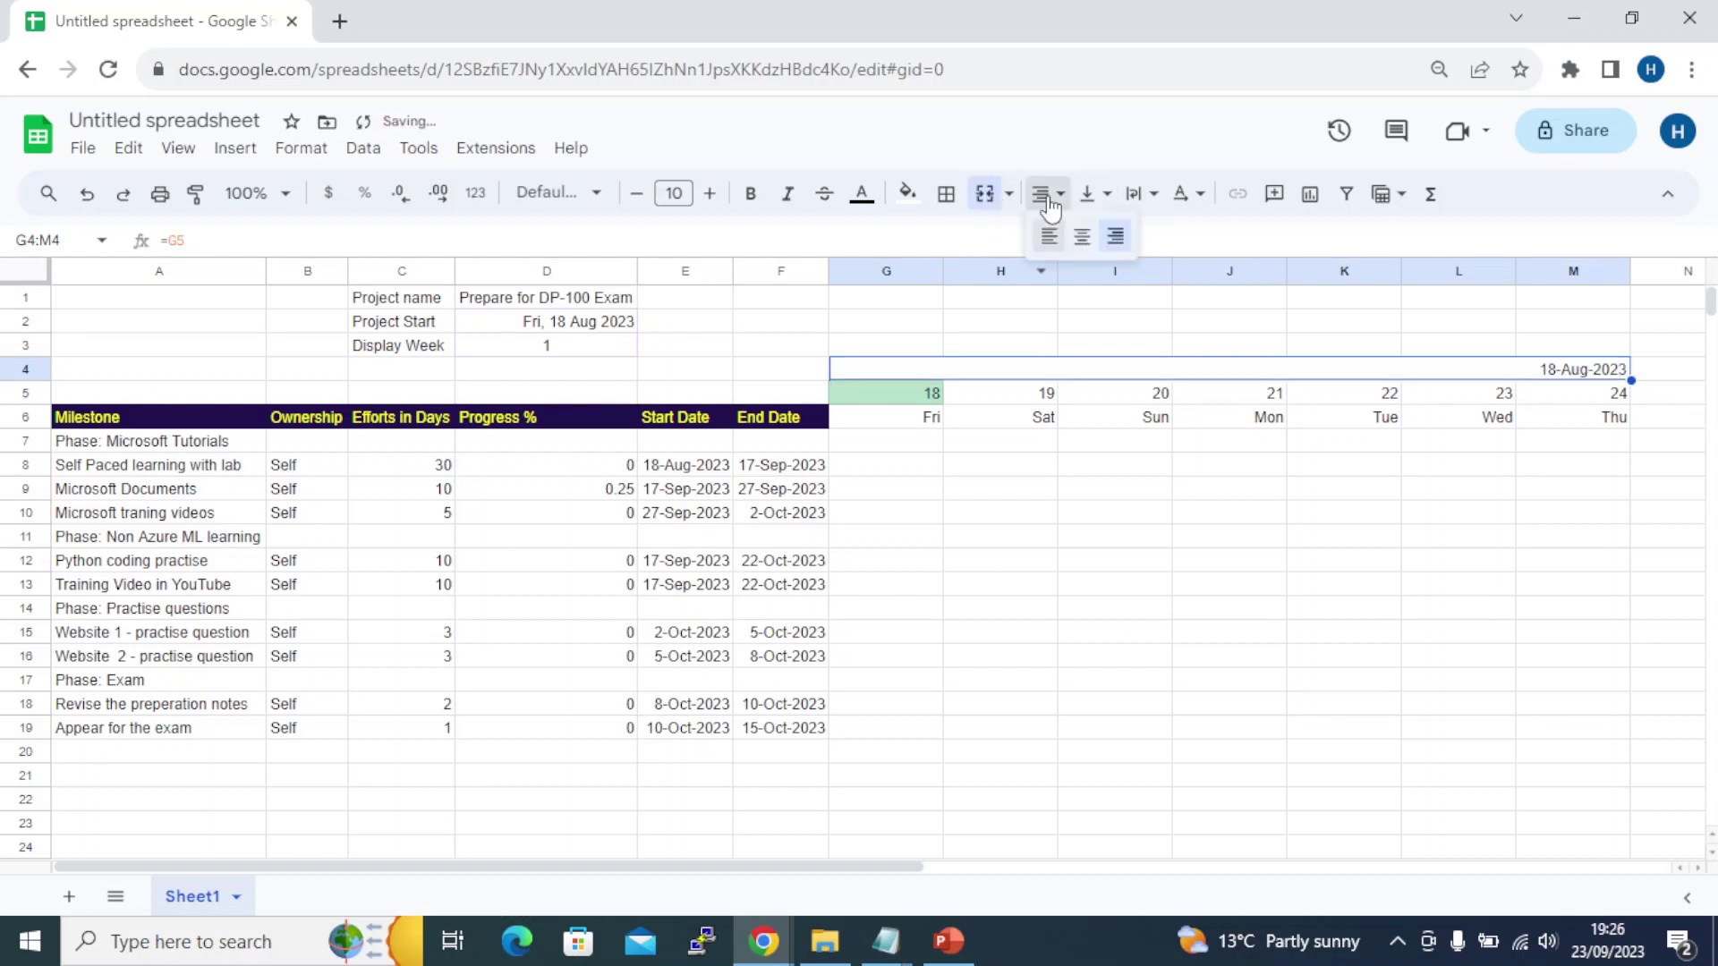
click(1047, 236)
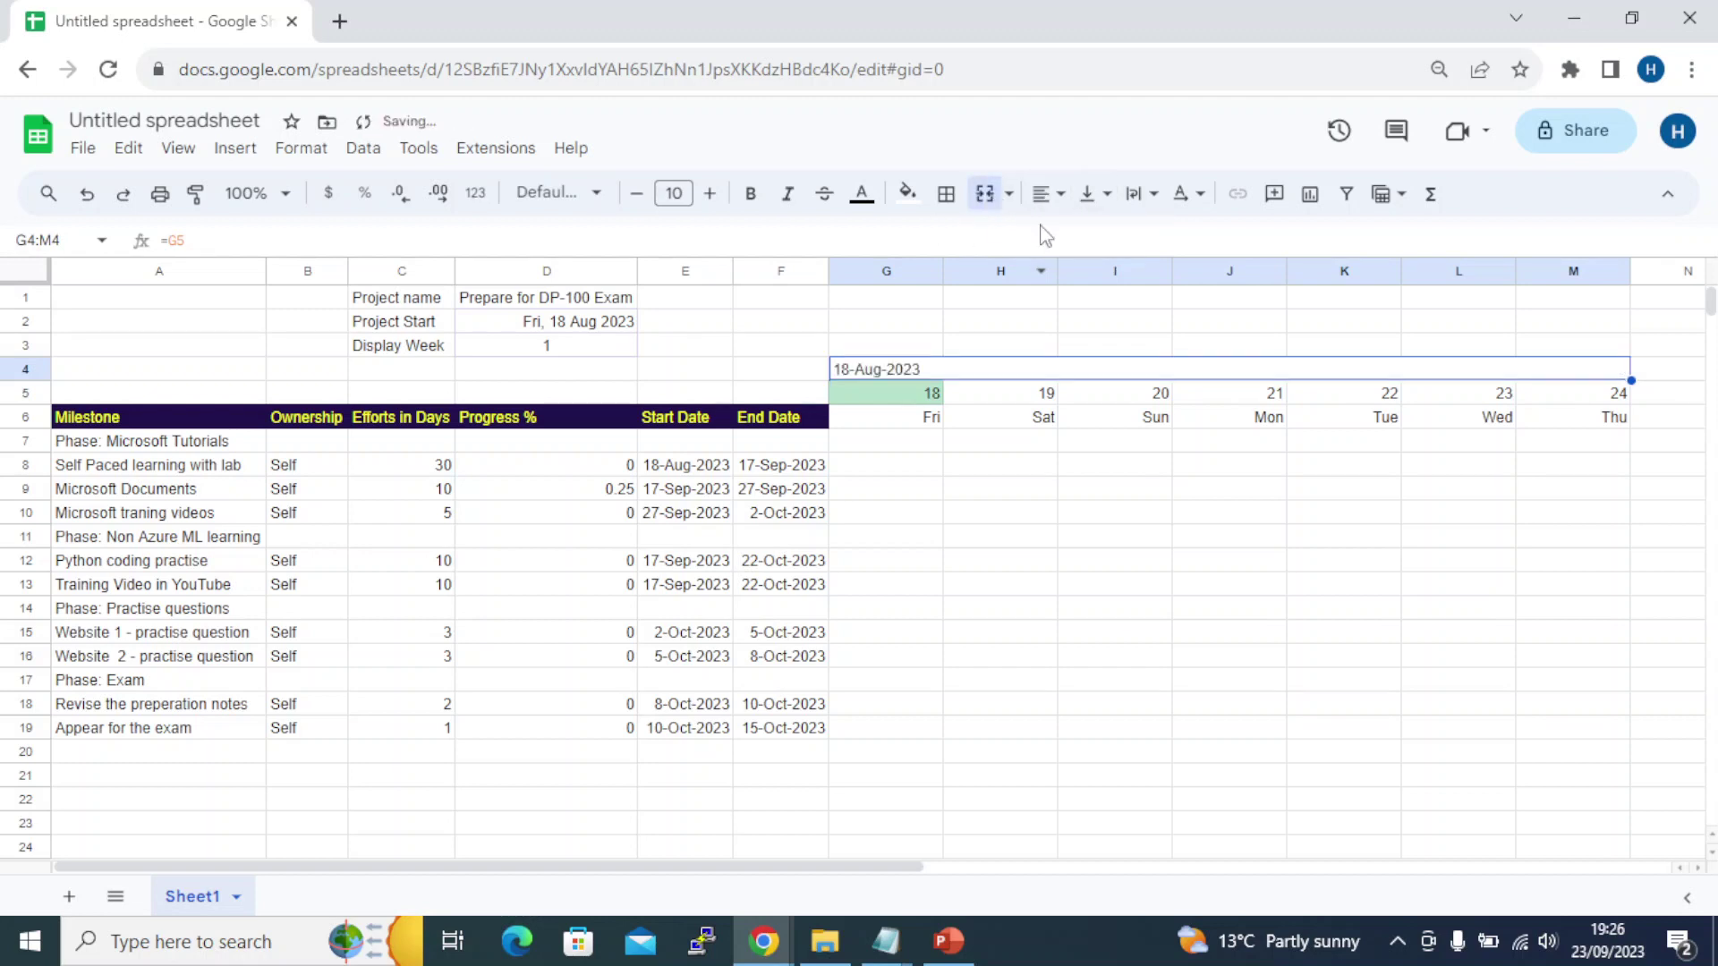
click(1014, 470)
Auto-fit all columns of the sheet to their contents and narrow columns G:Q to one equal width that suits the day numbers
click(16, 273)
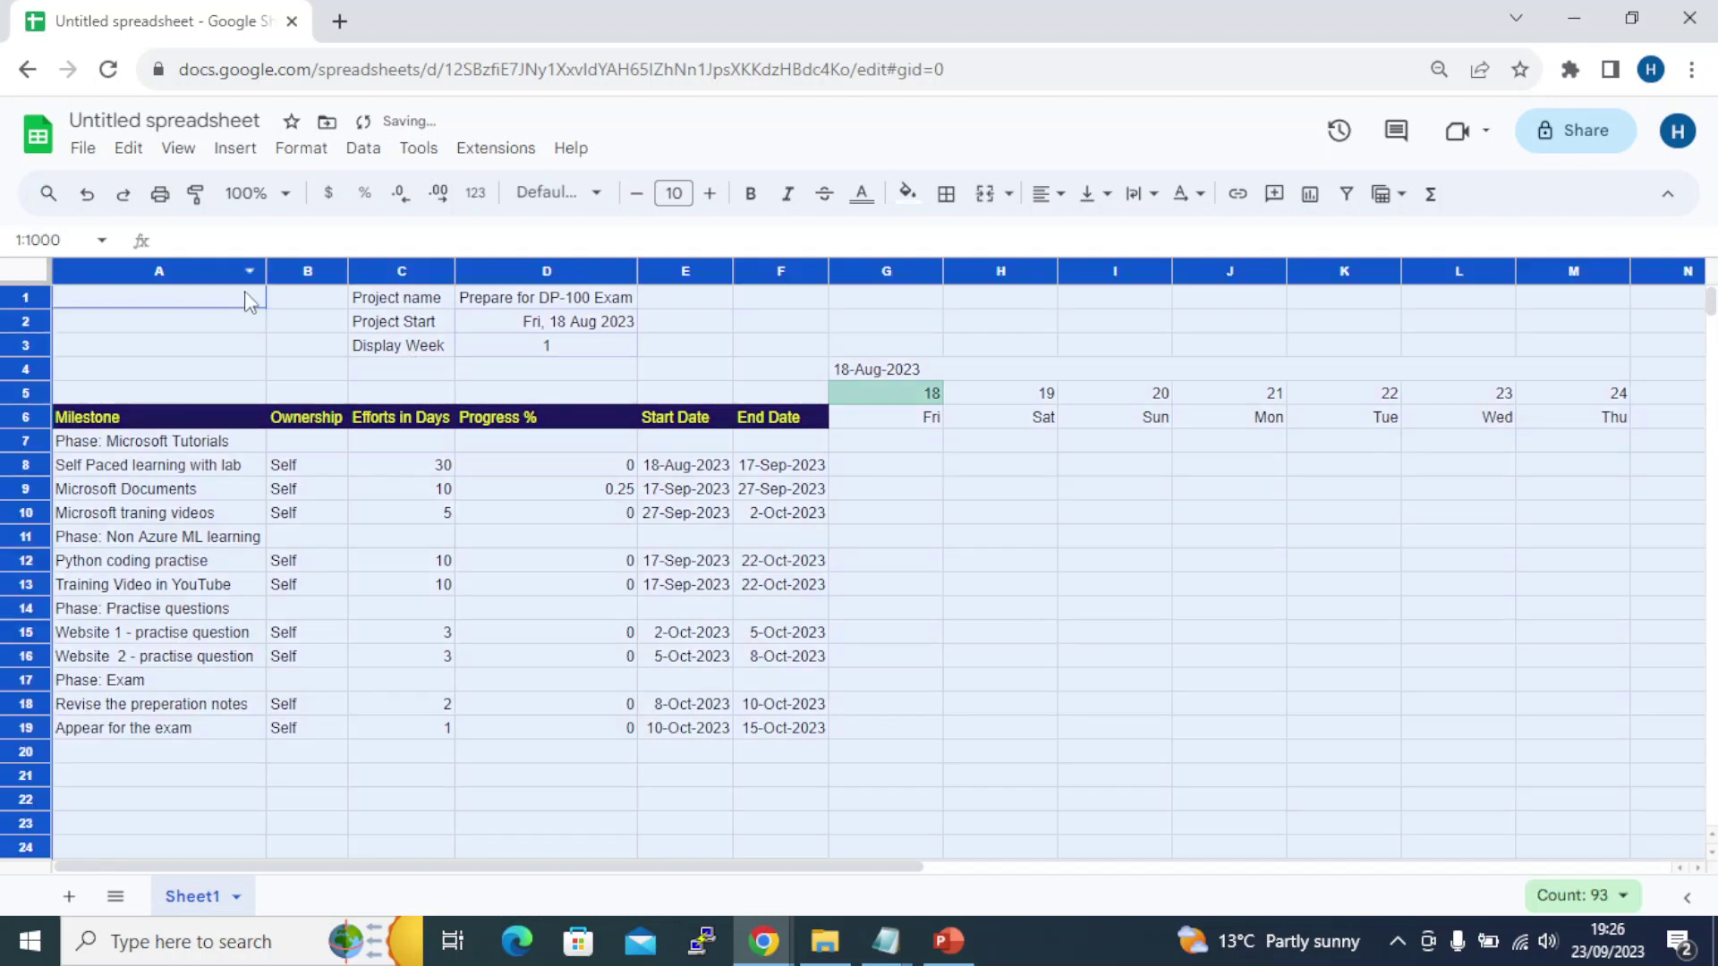
double_click(267, 271)
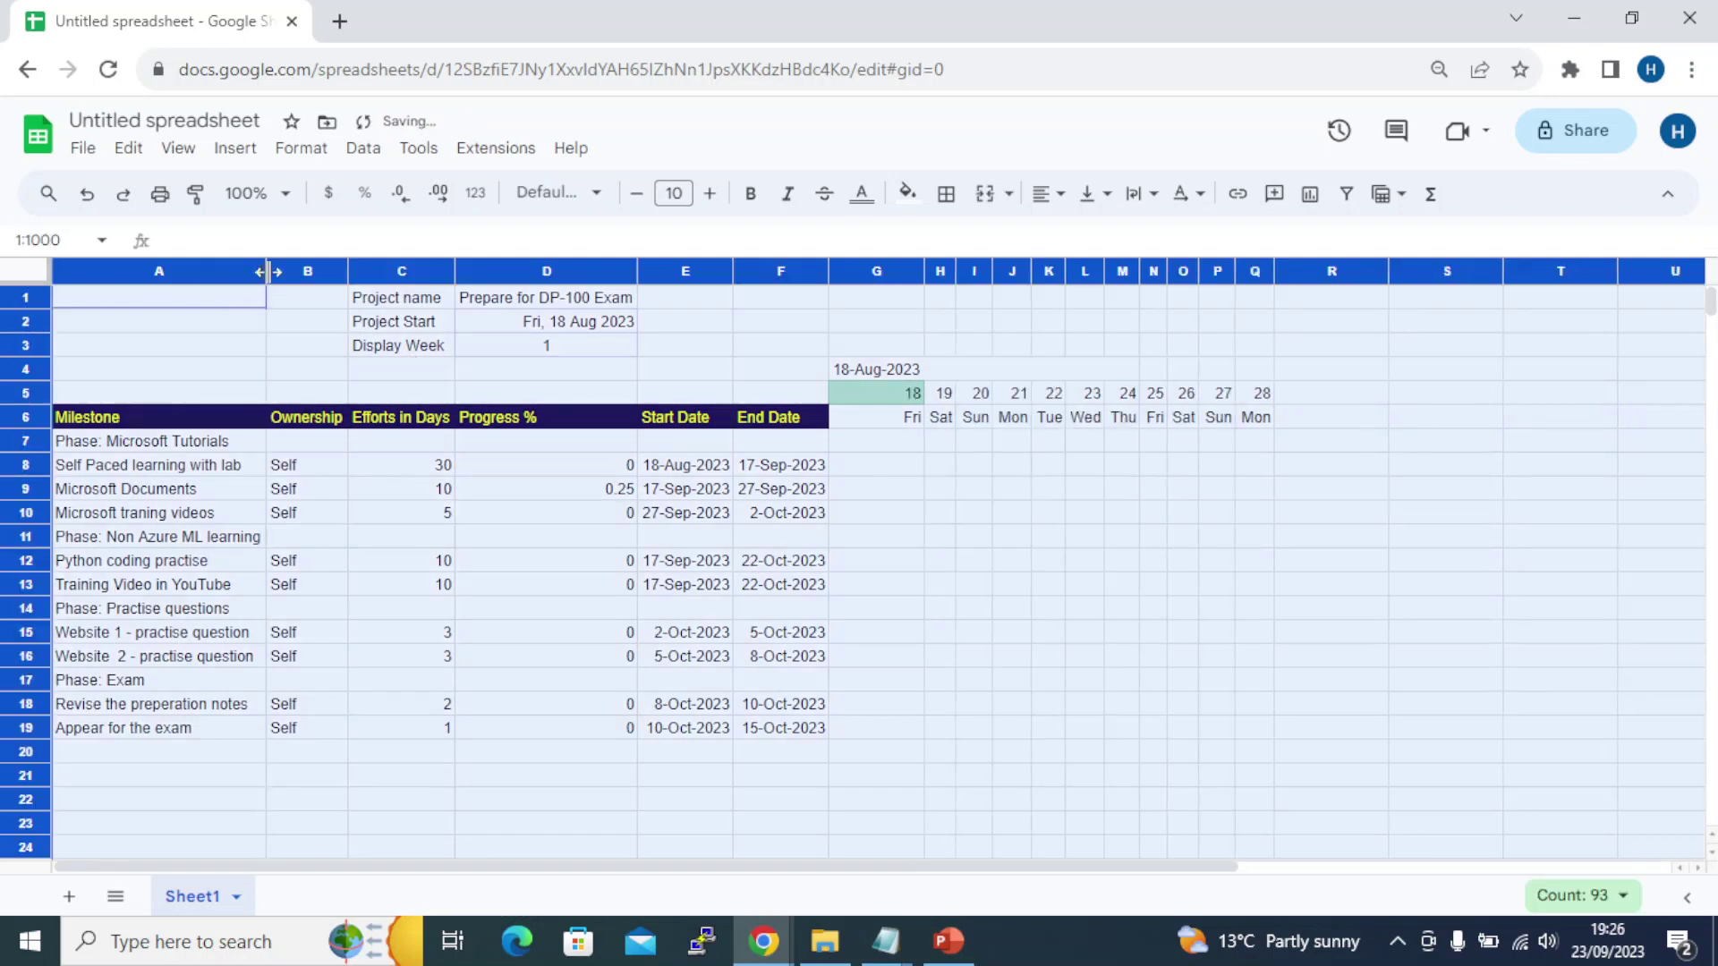
click(1006, 467)
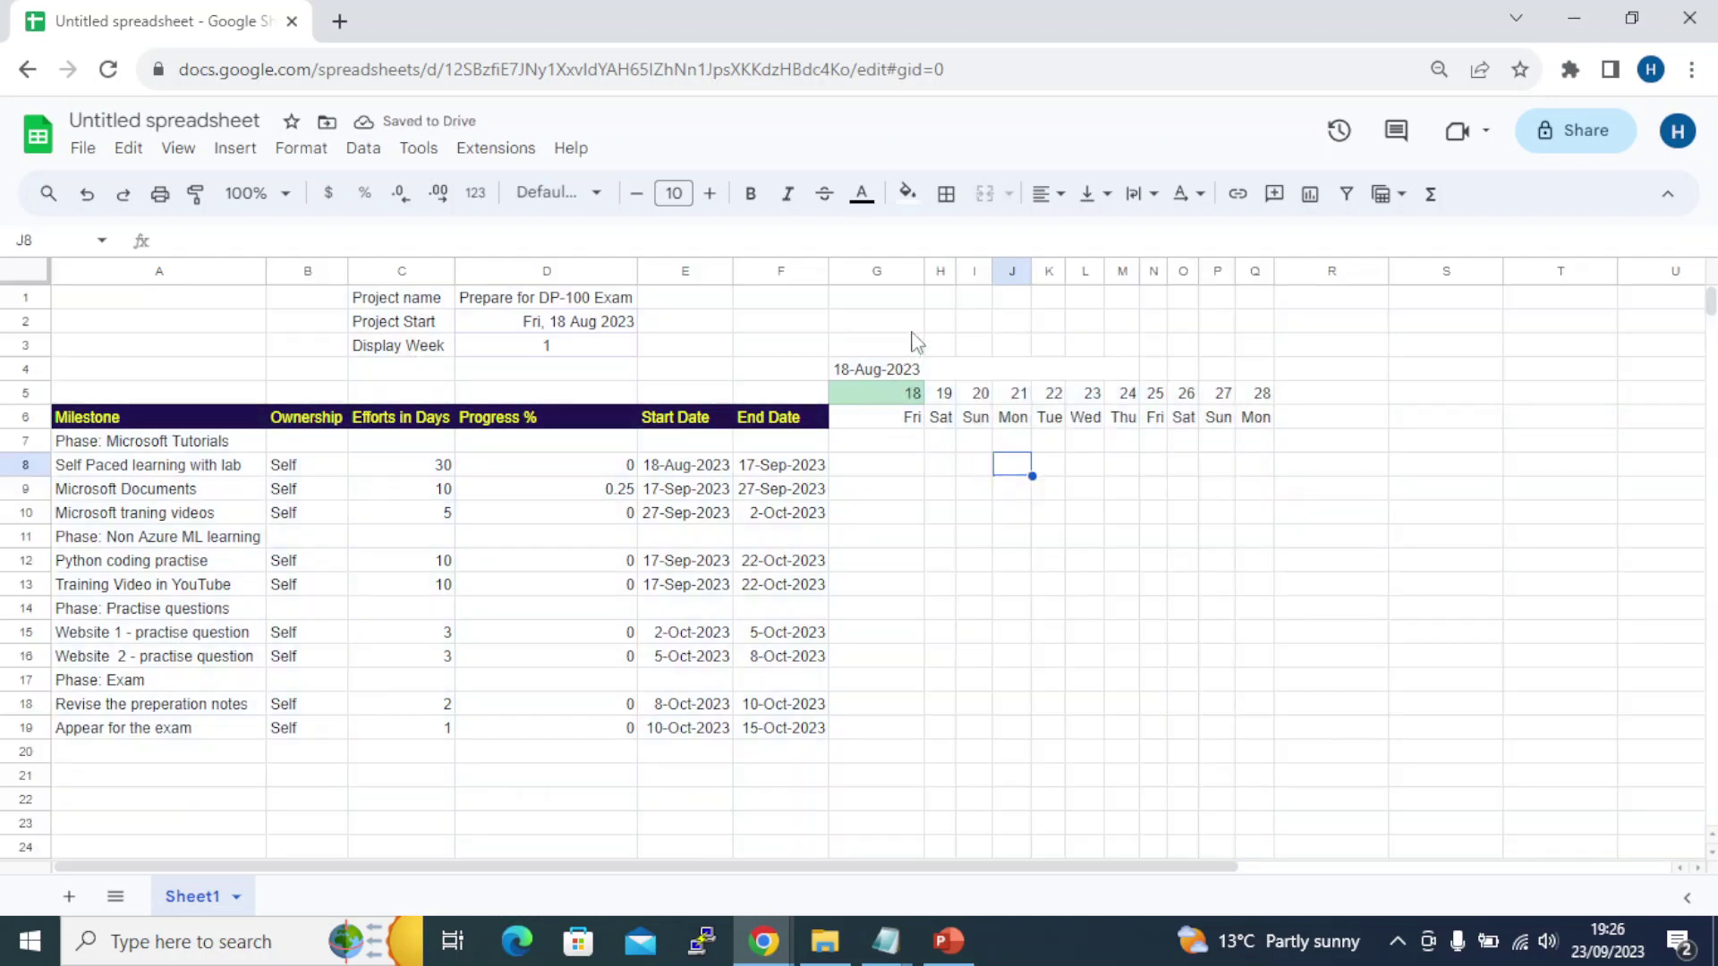
drag(891, 278, 1256, 271)
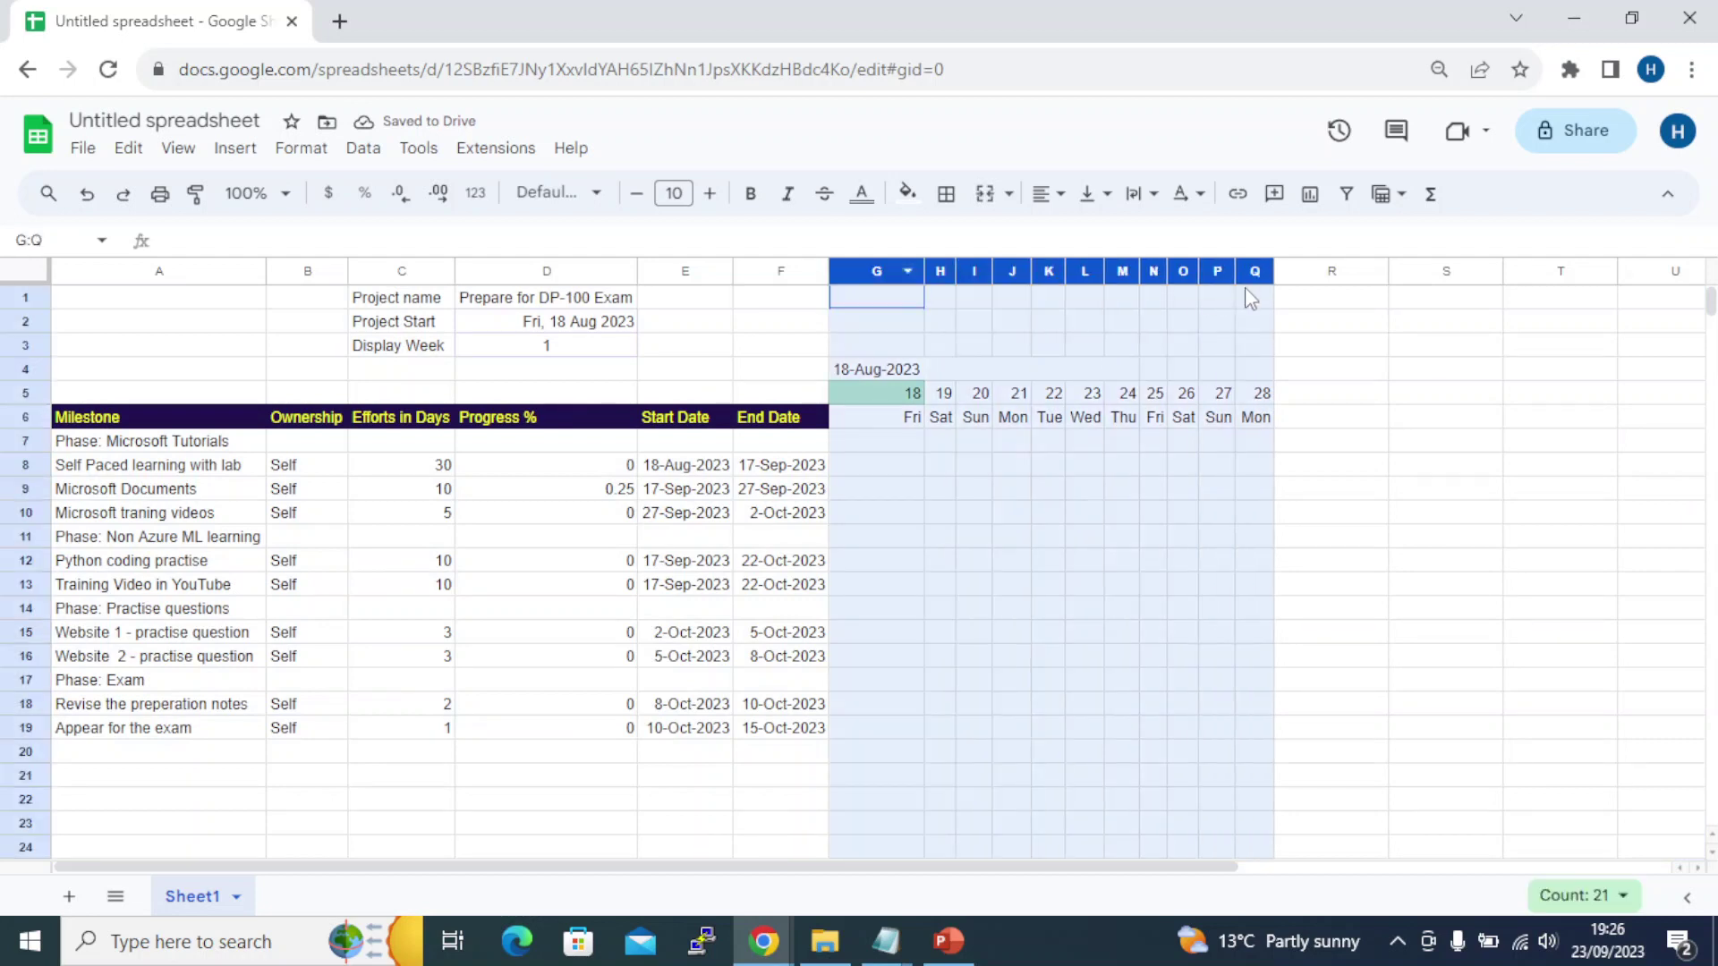
drag(927, 271, 861, 290)
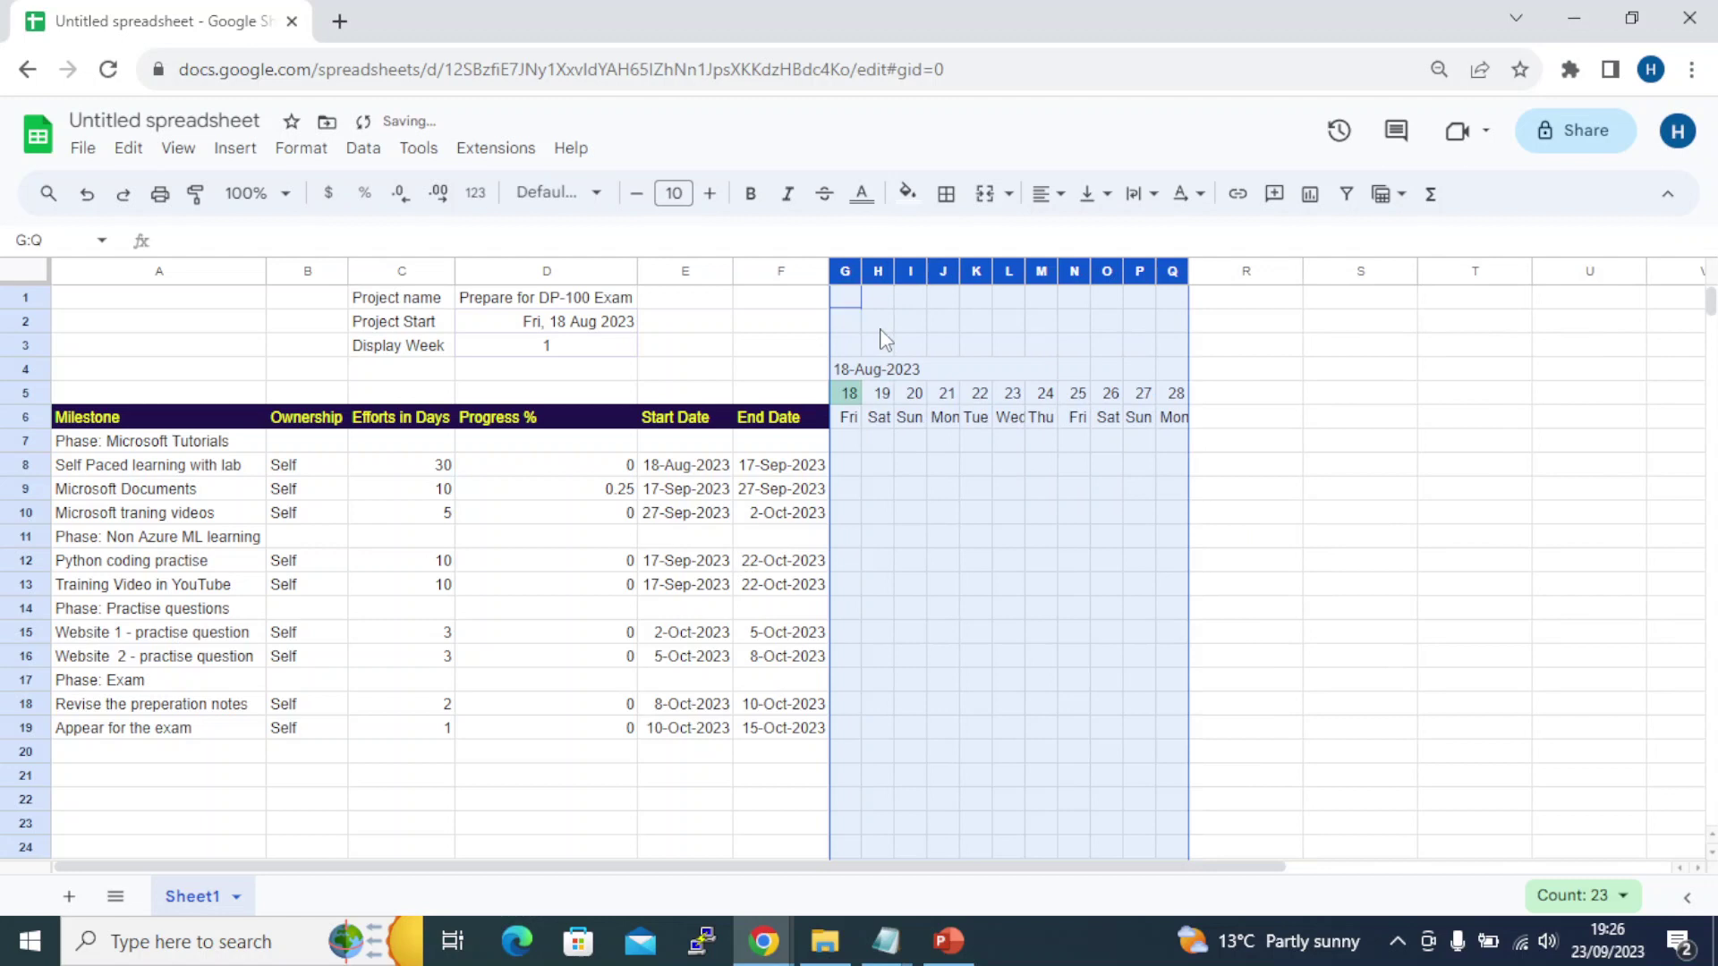
click(917, 483)
Reduce the font size of the day and weekday cells G5:Q6 to 9
drag(848, 394, 1177, 422)
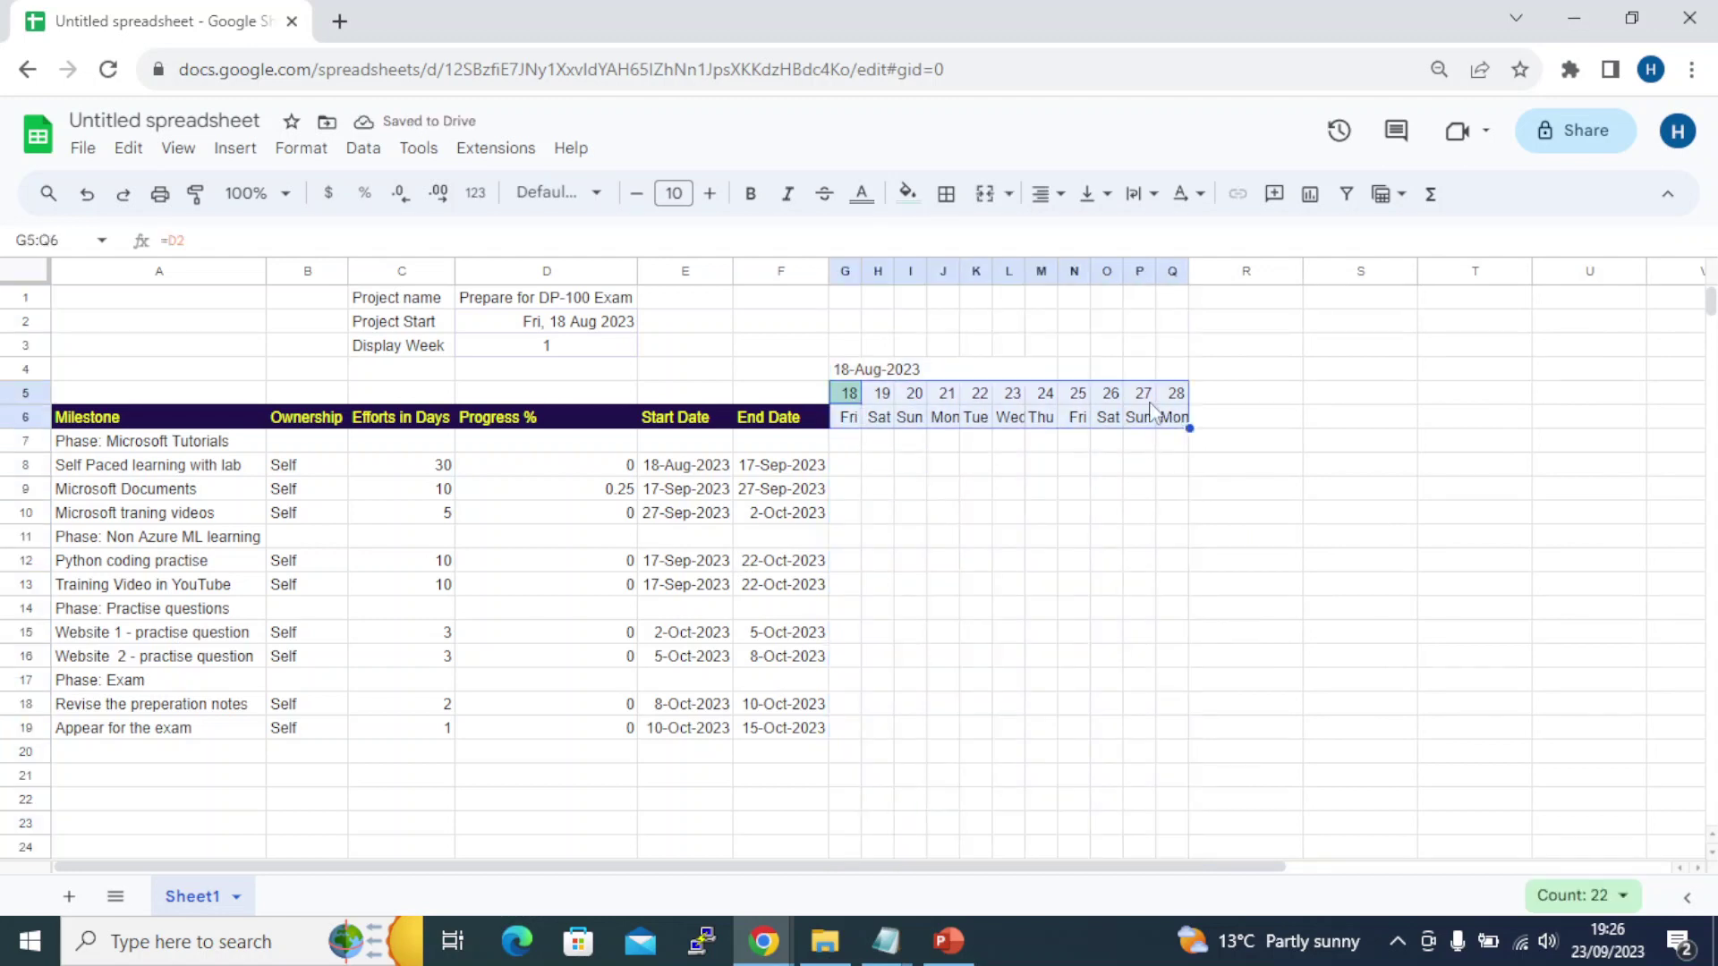
click(637, 194)
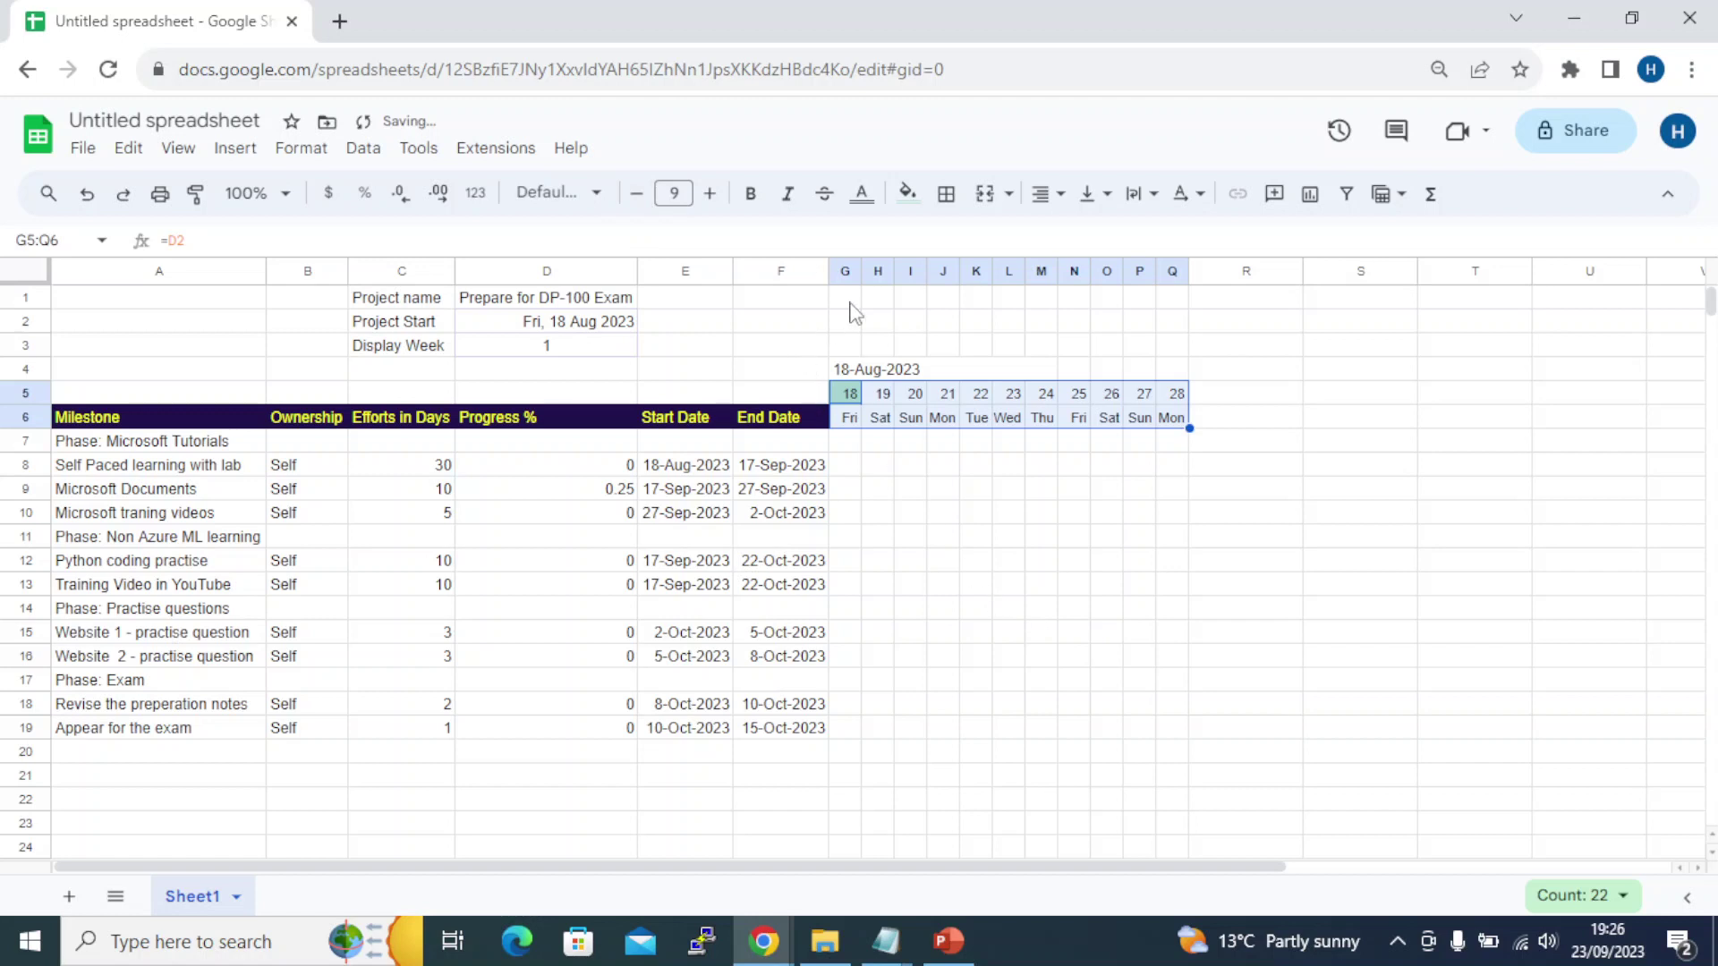
click(939, 299)
click(962, 368)
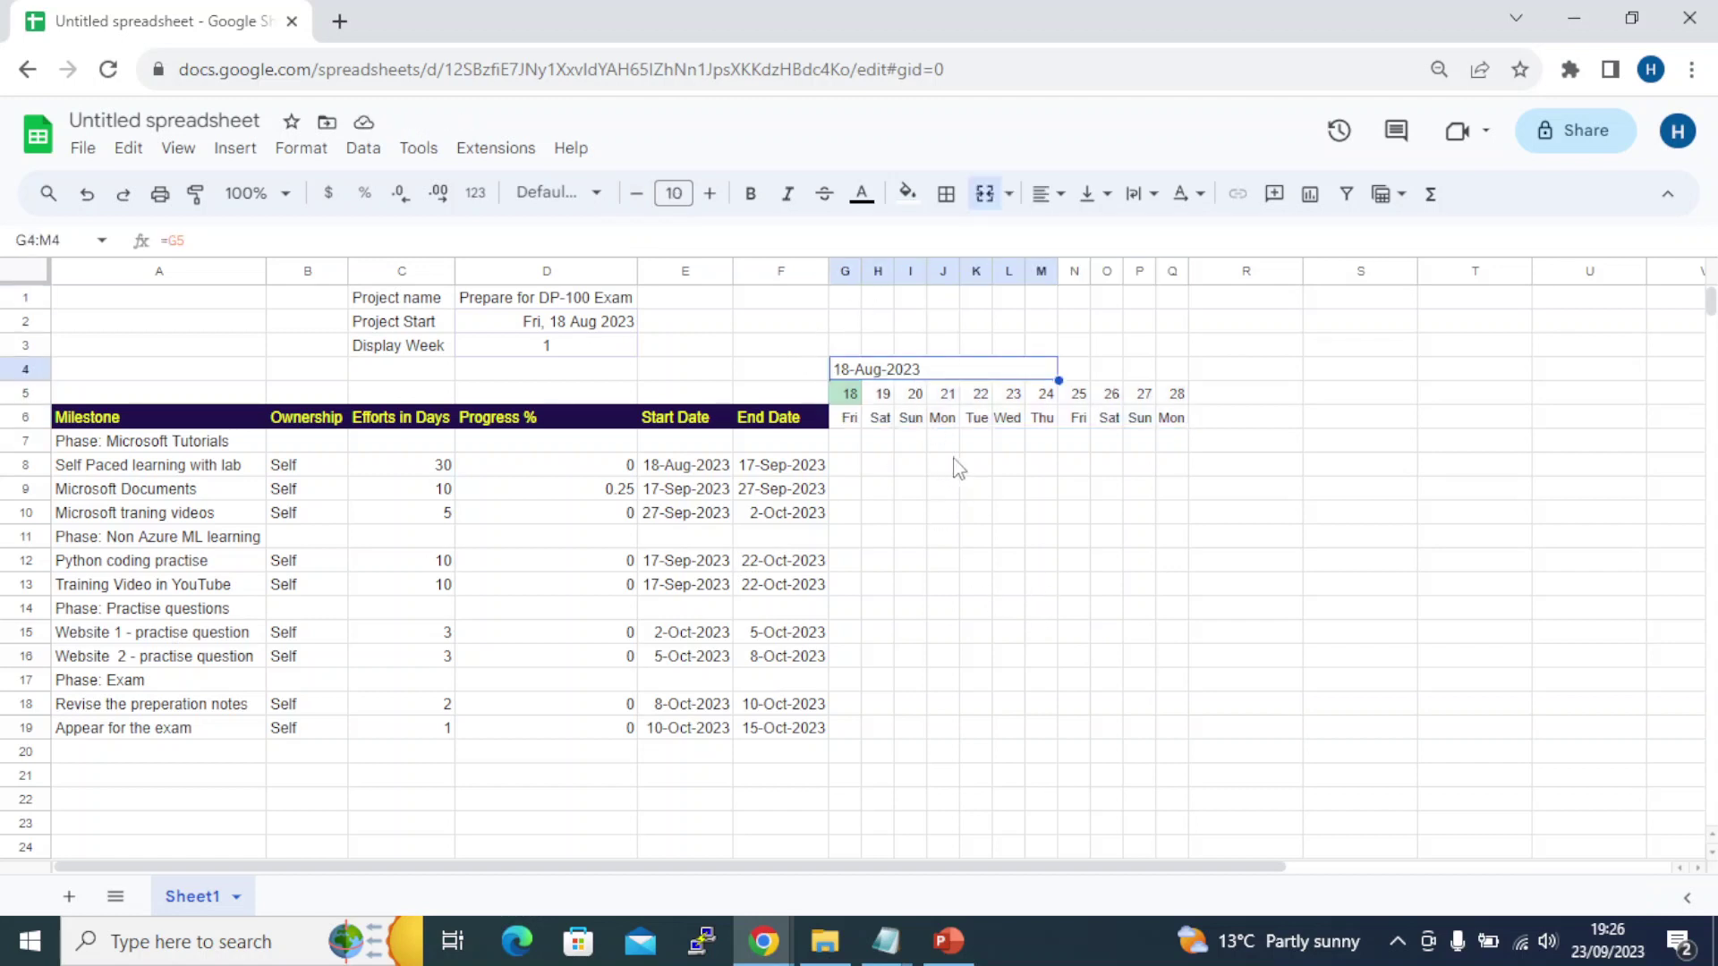
shift+click(1172, 425)
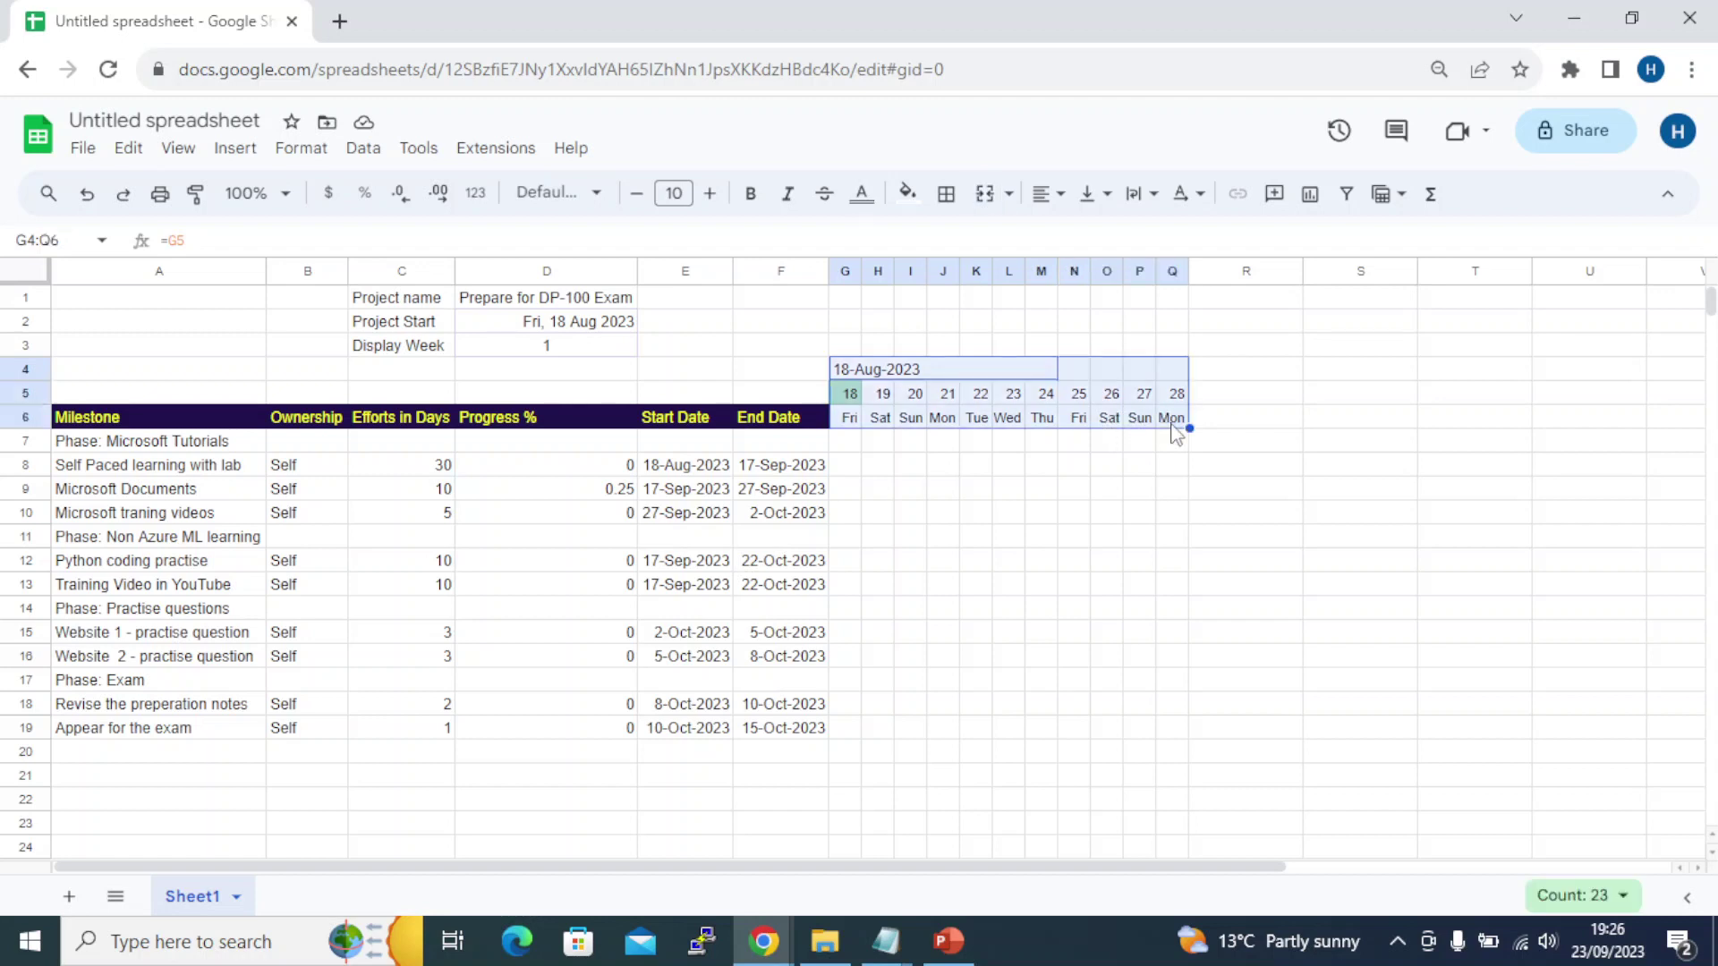
key(ctrl+c)
key(Escape)
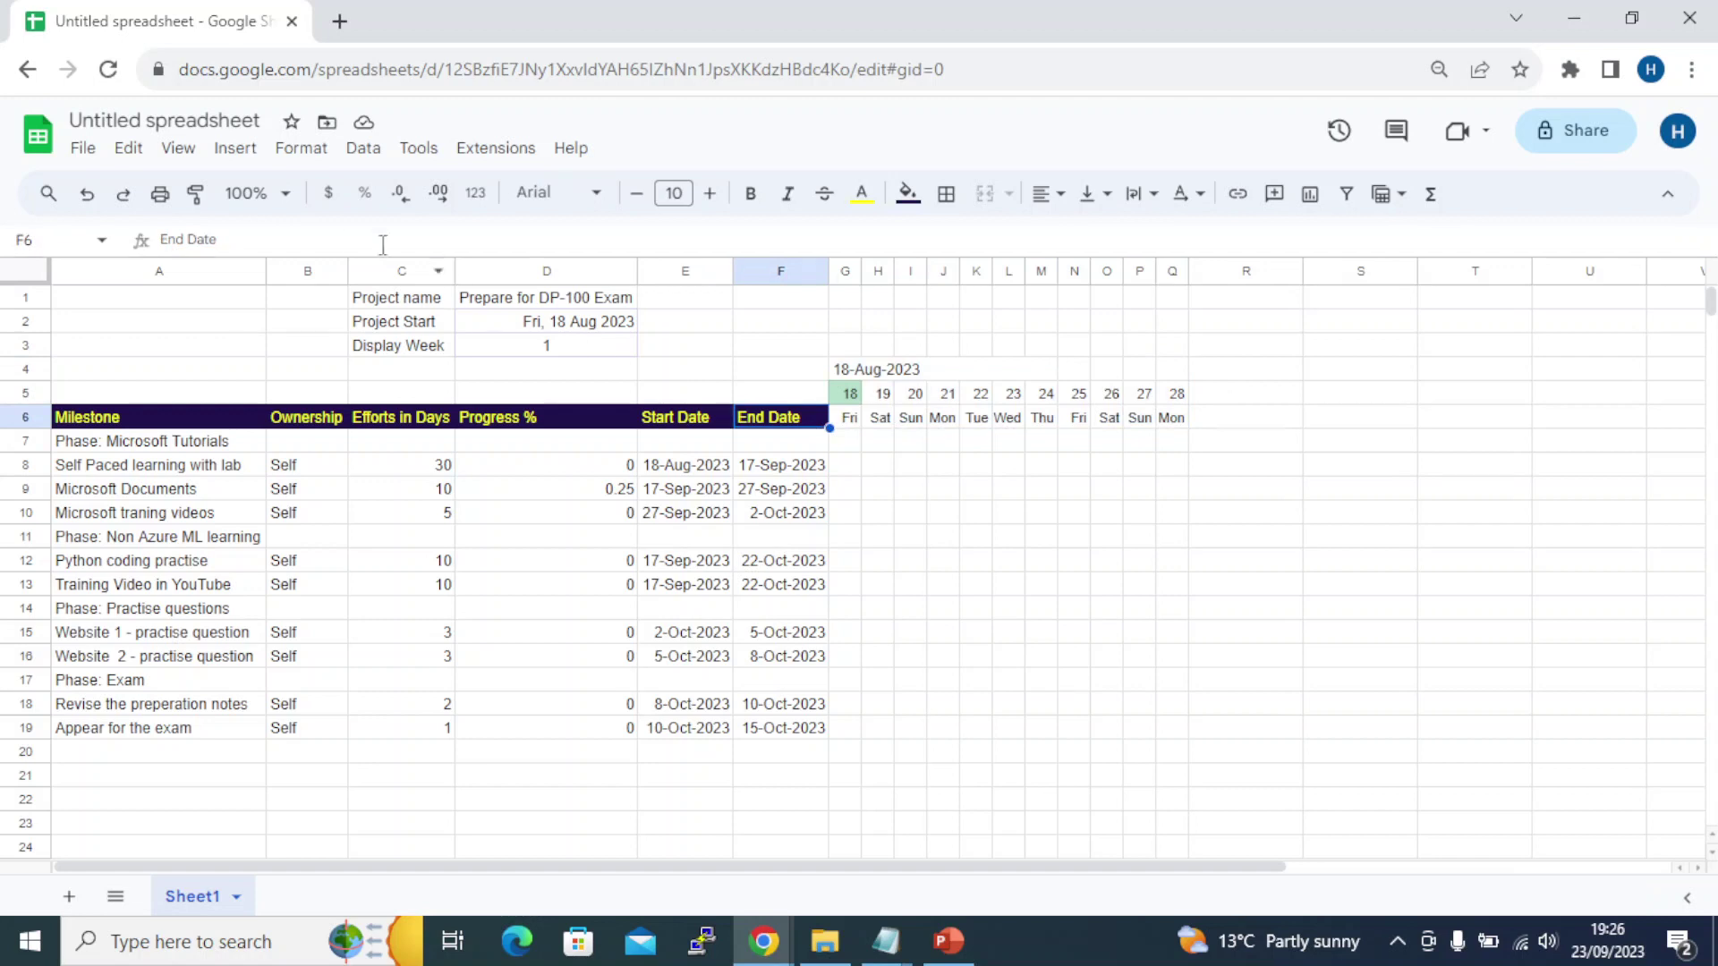
Try copying the End Date header's formatting onto the weekday cells G6:Q6, and undo it
click(195, 194)
drag(841, 428, 1176, 424)
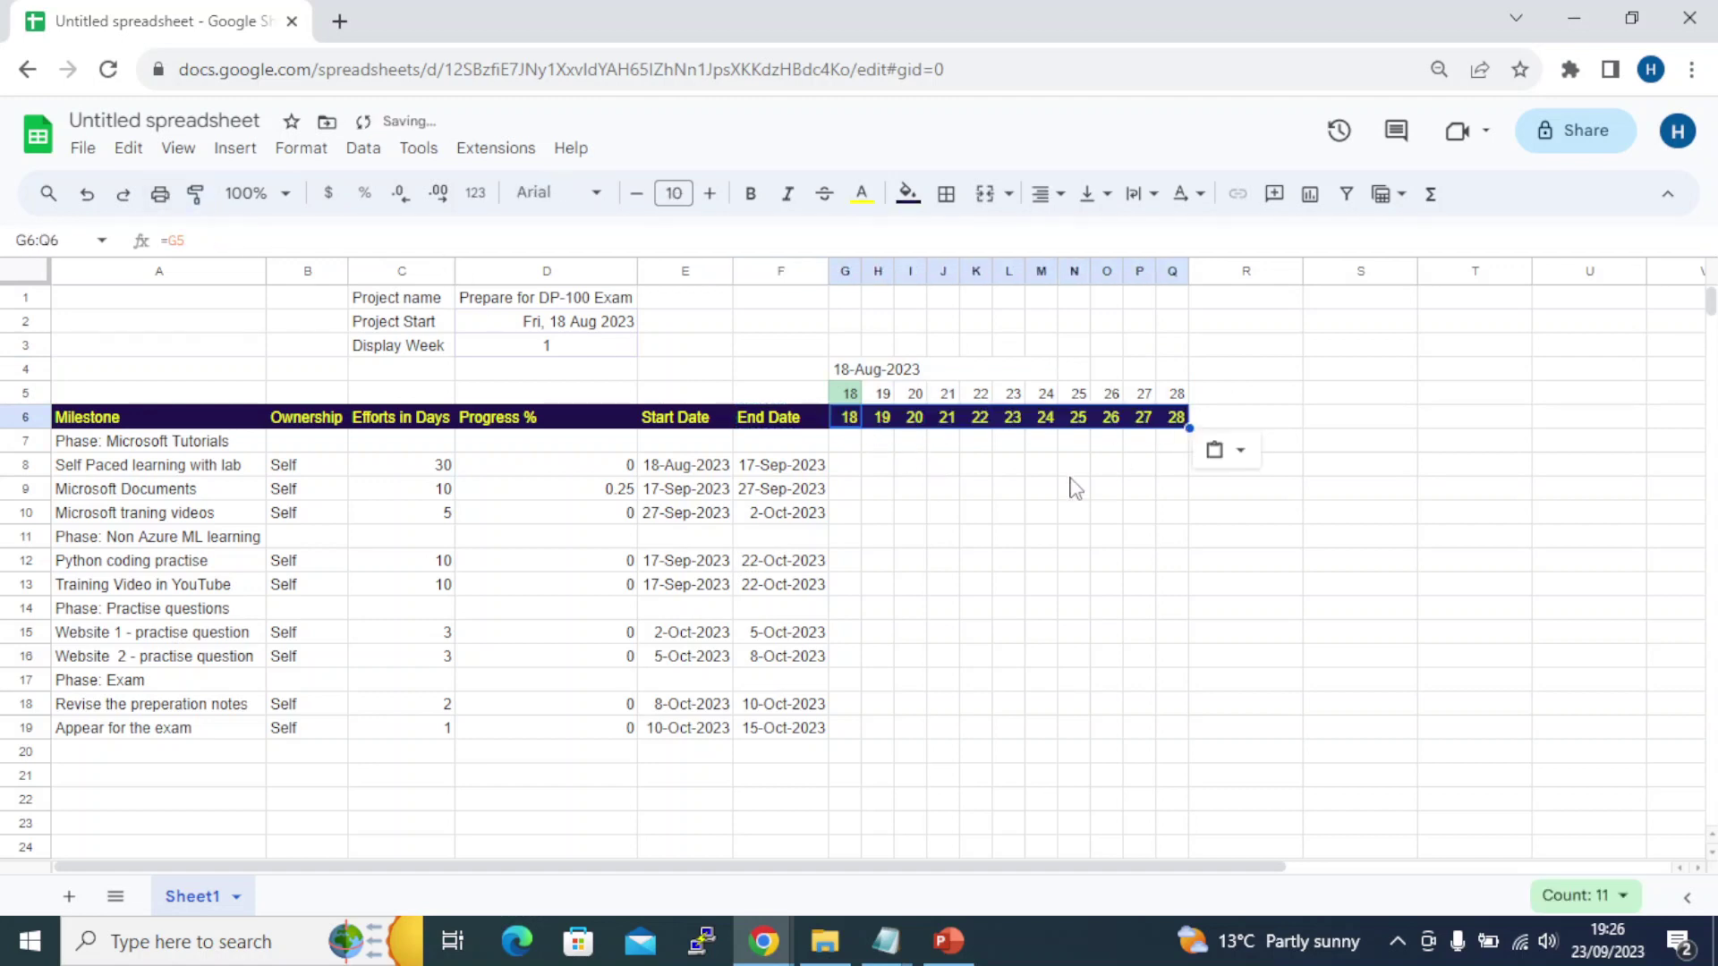
click(978, 562)
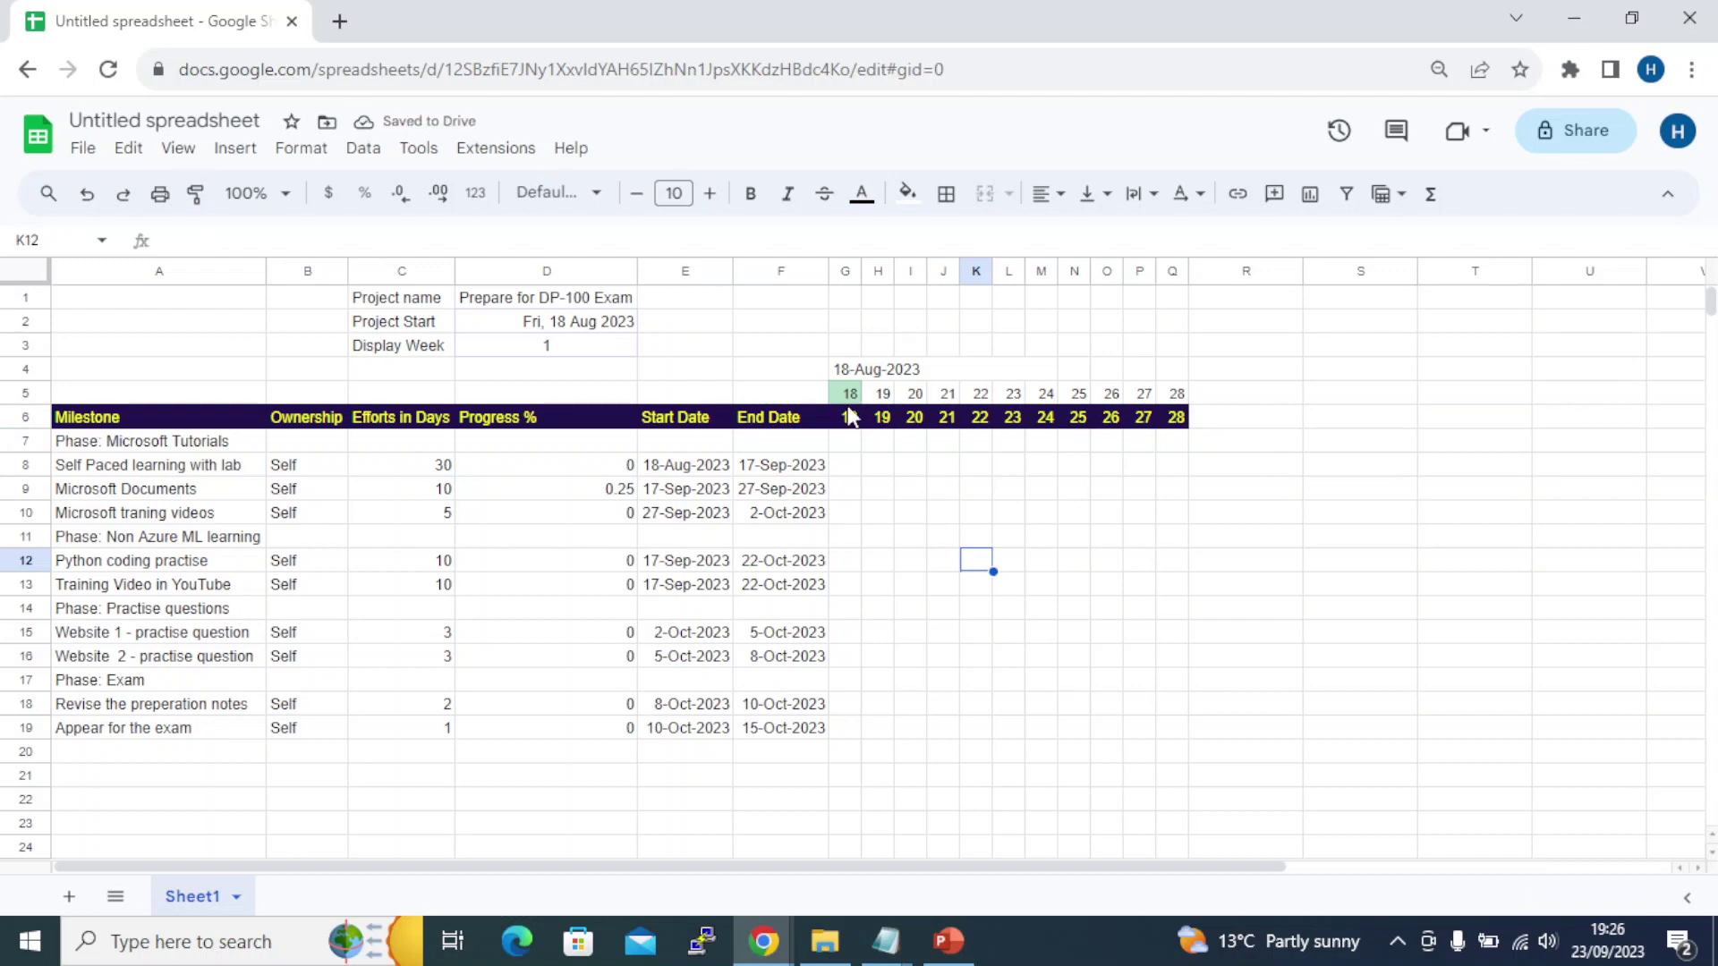
key(ctrl+z)
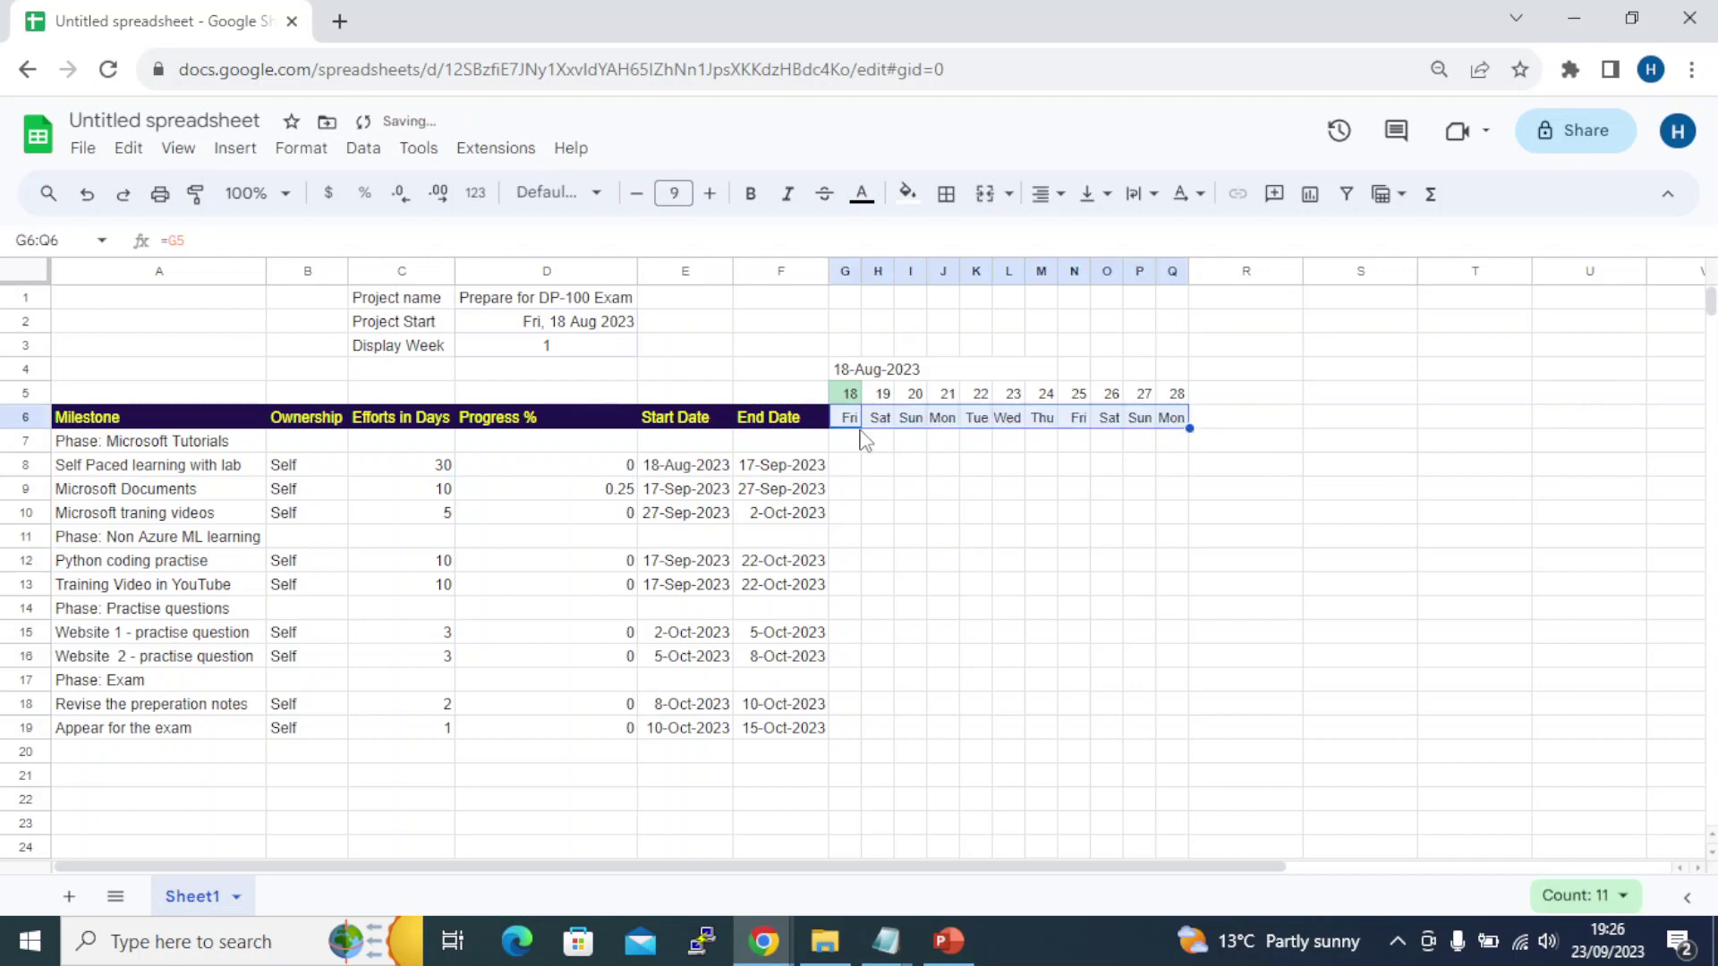
Give the weekday cells G6:Q6 the dark purple fill and yellow text of the task table header
drag(855, 400, 1177, 421)
click(1177, 422)
shift+click(843, 420)
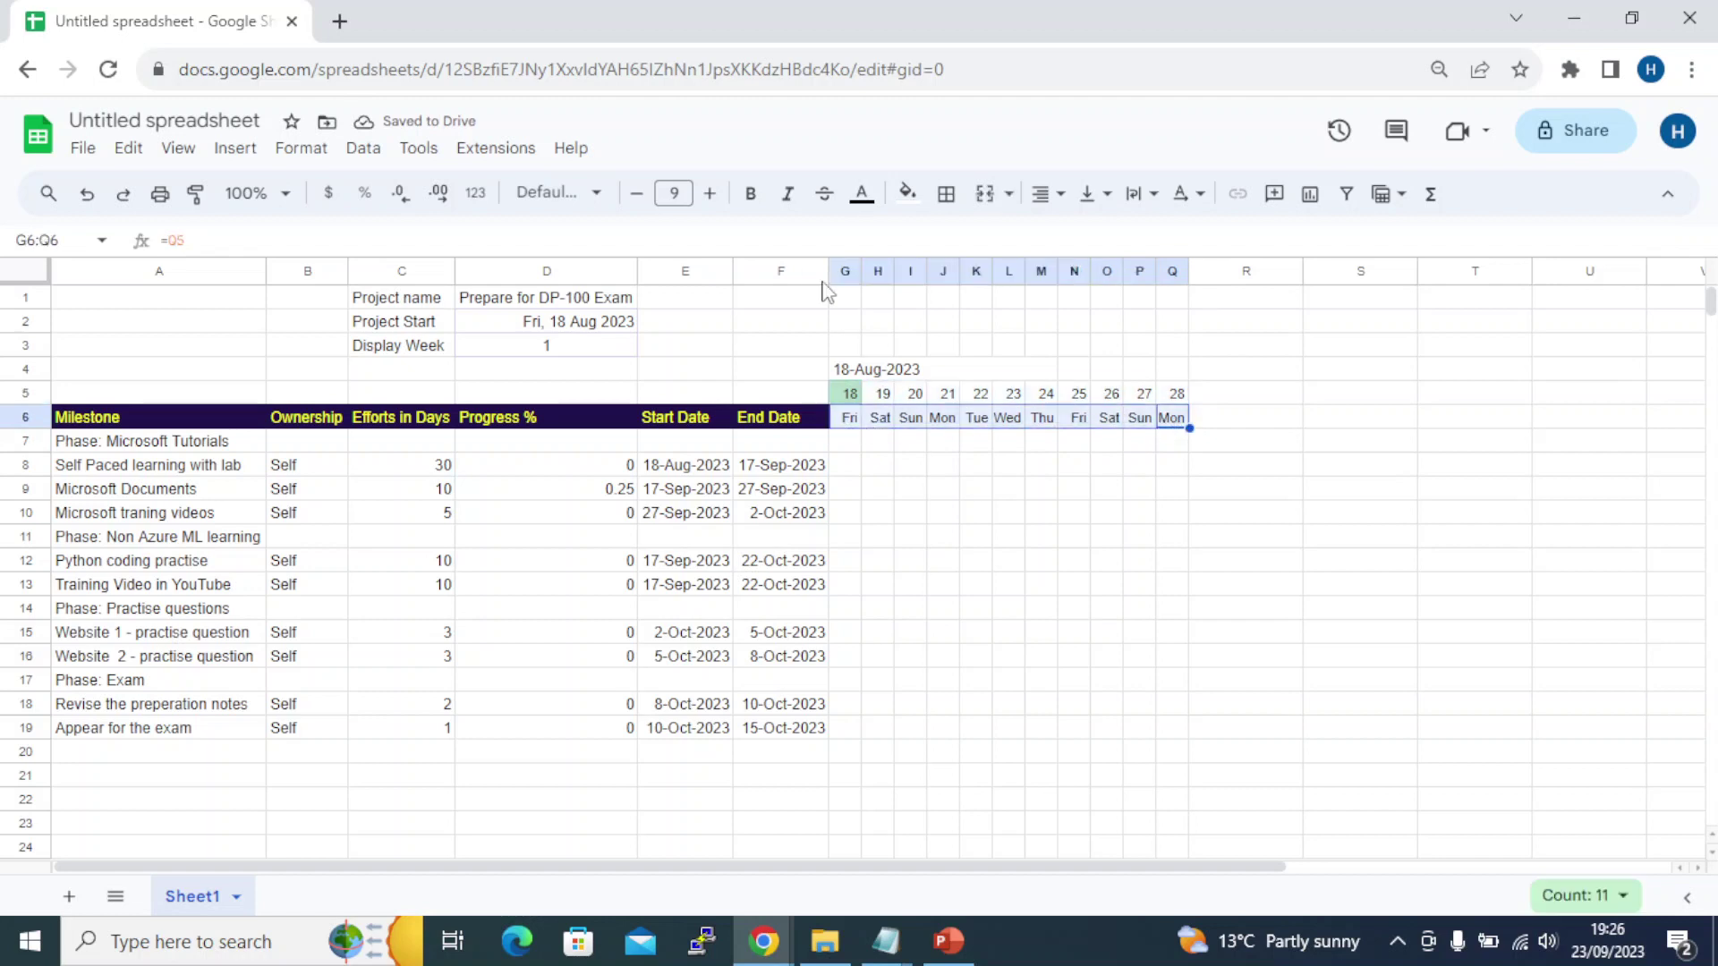
click(907, 194)
click(1106, 440)
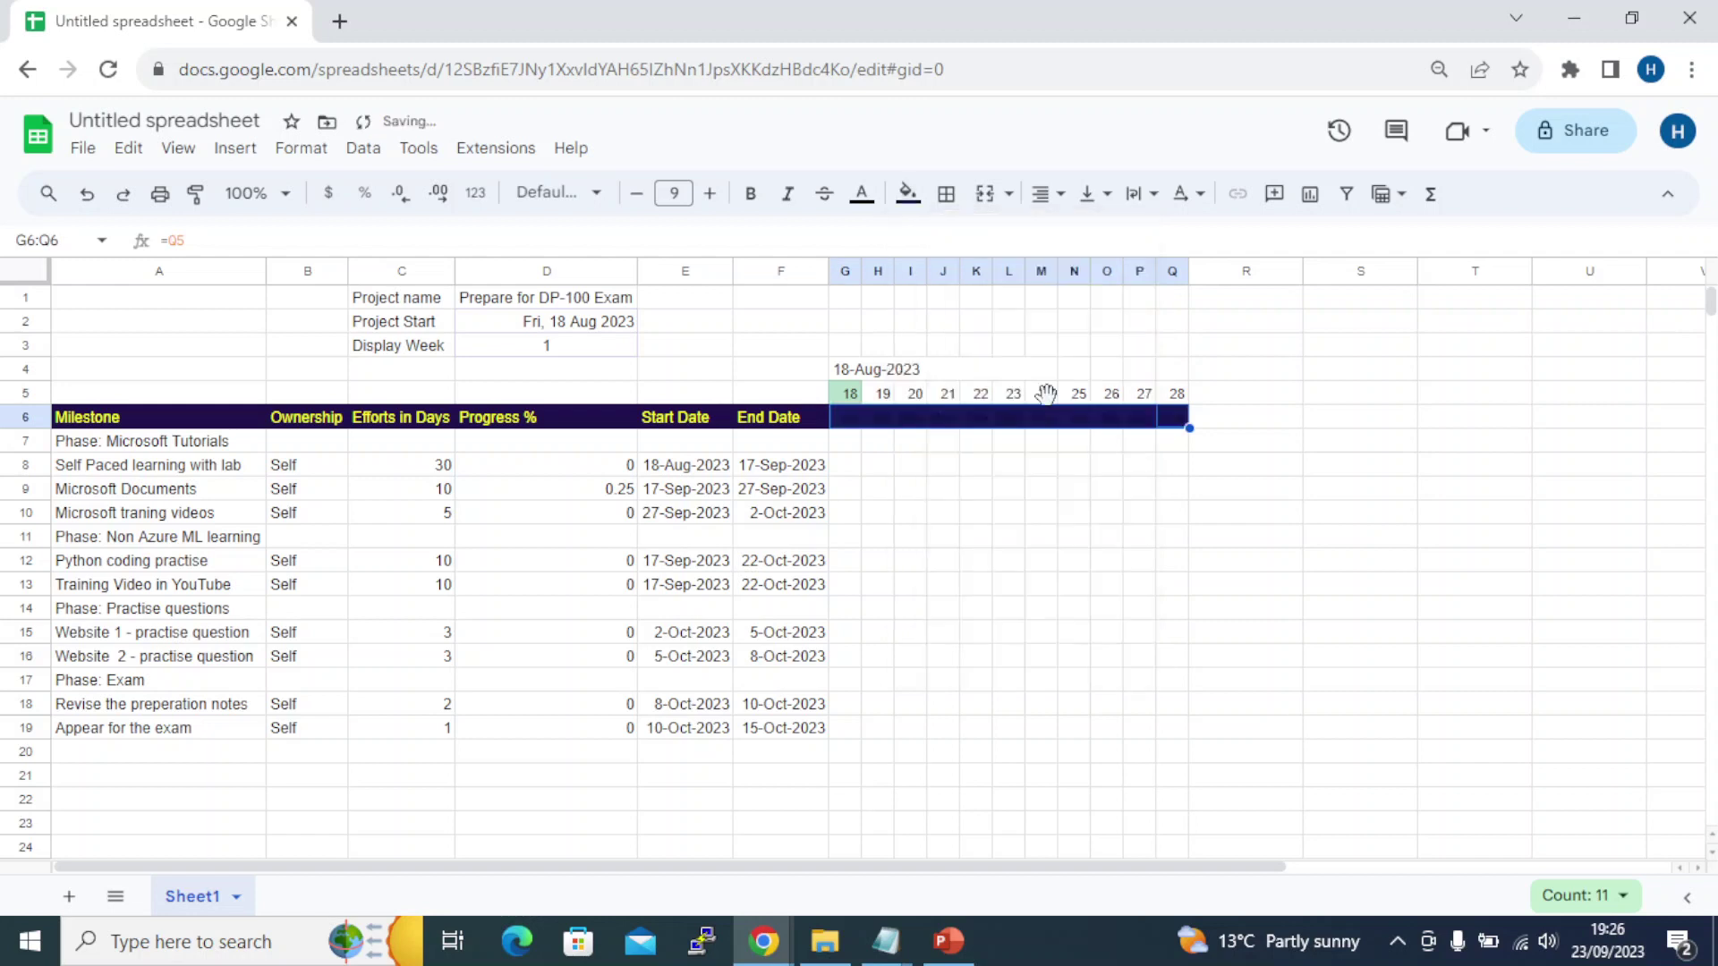
click(862, 193)
click(941, 302)
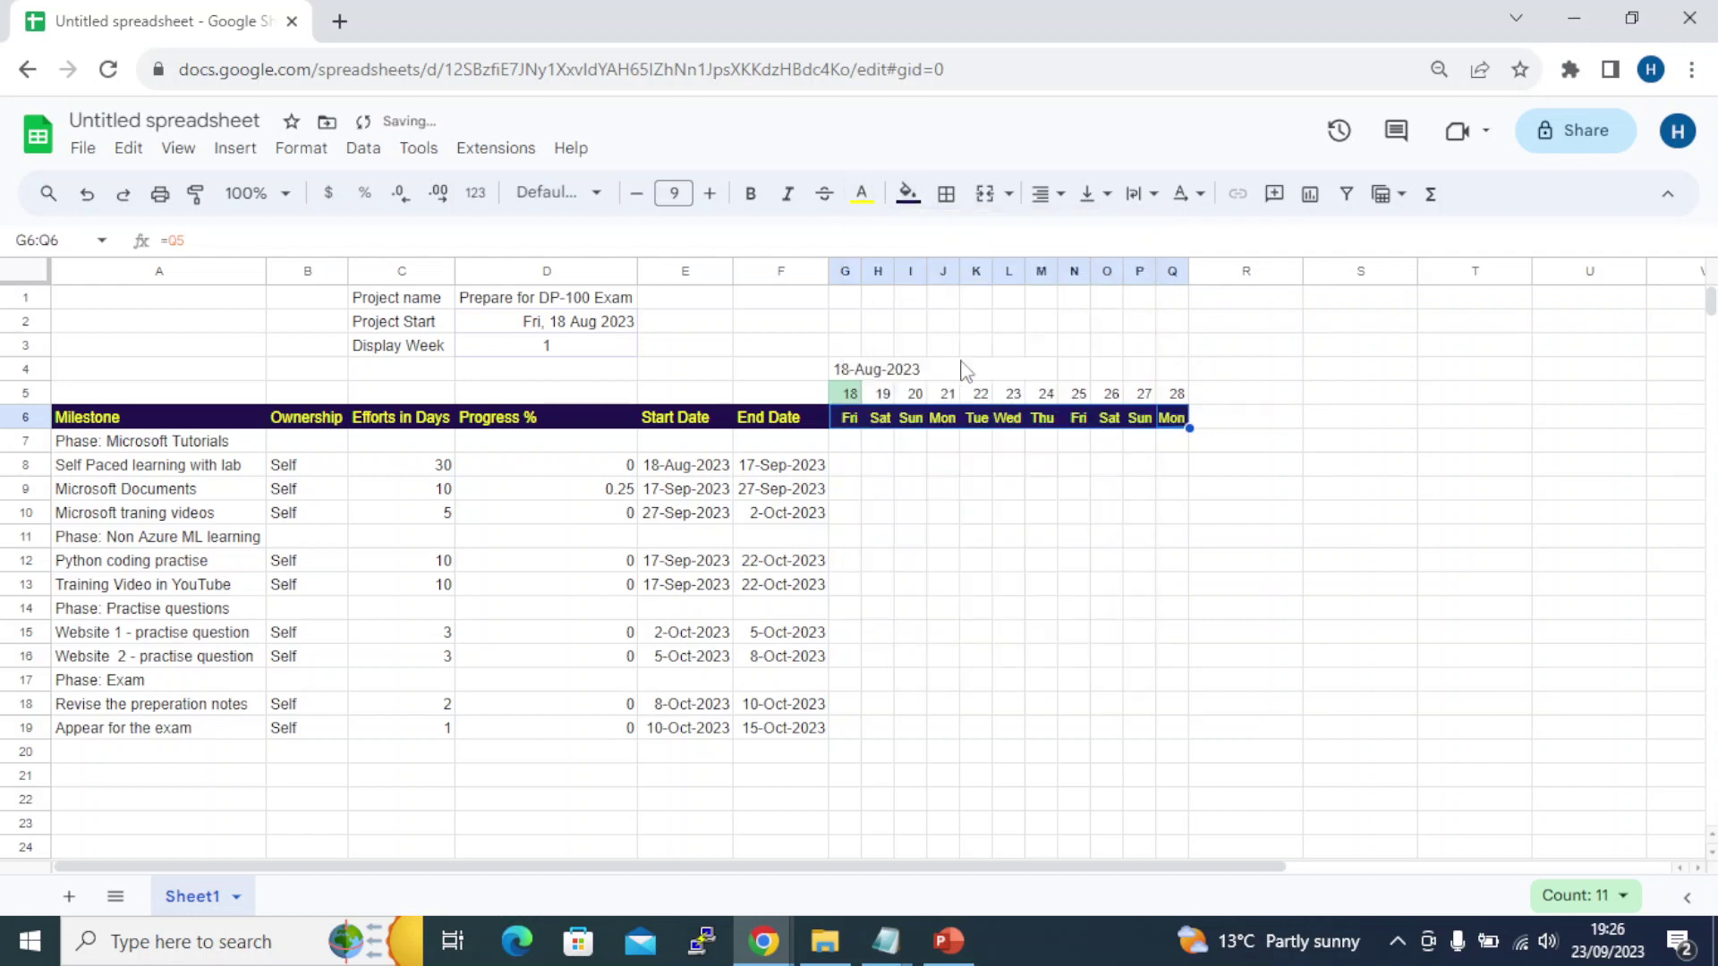
click(987, 546)
Add a light grey outer border around the first week's date block G4:M5
click(845, 399)
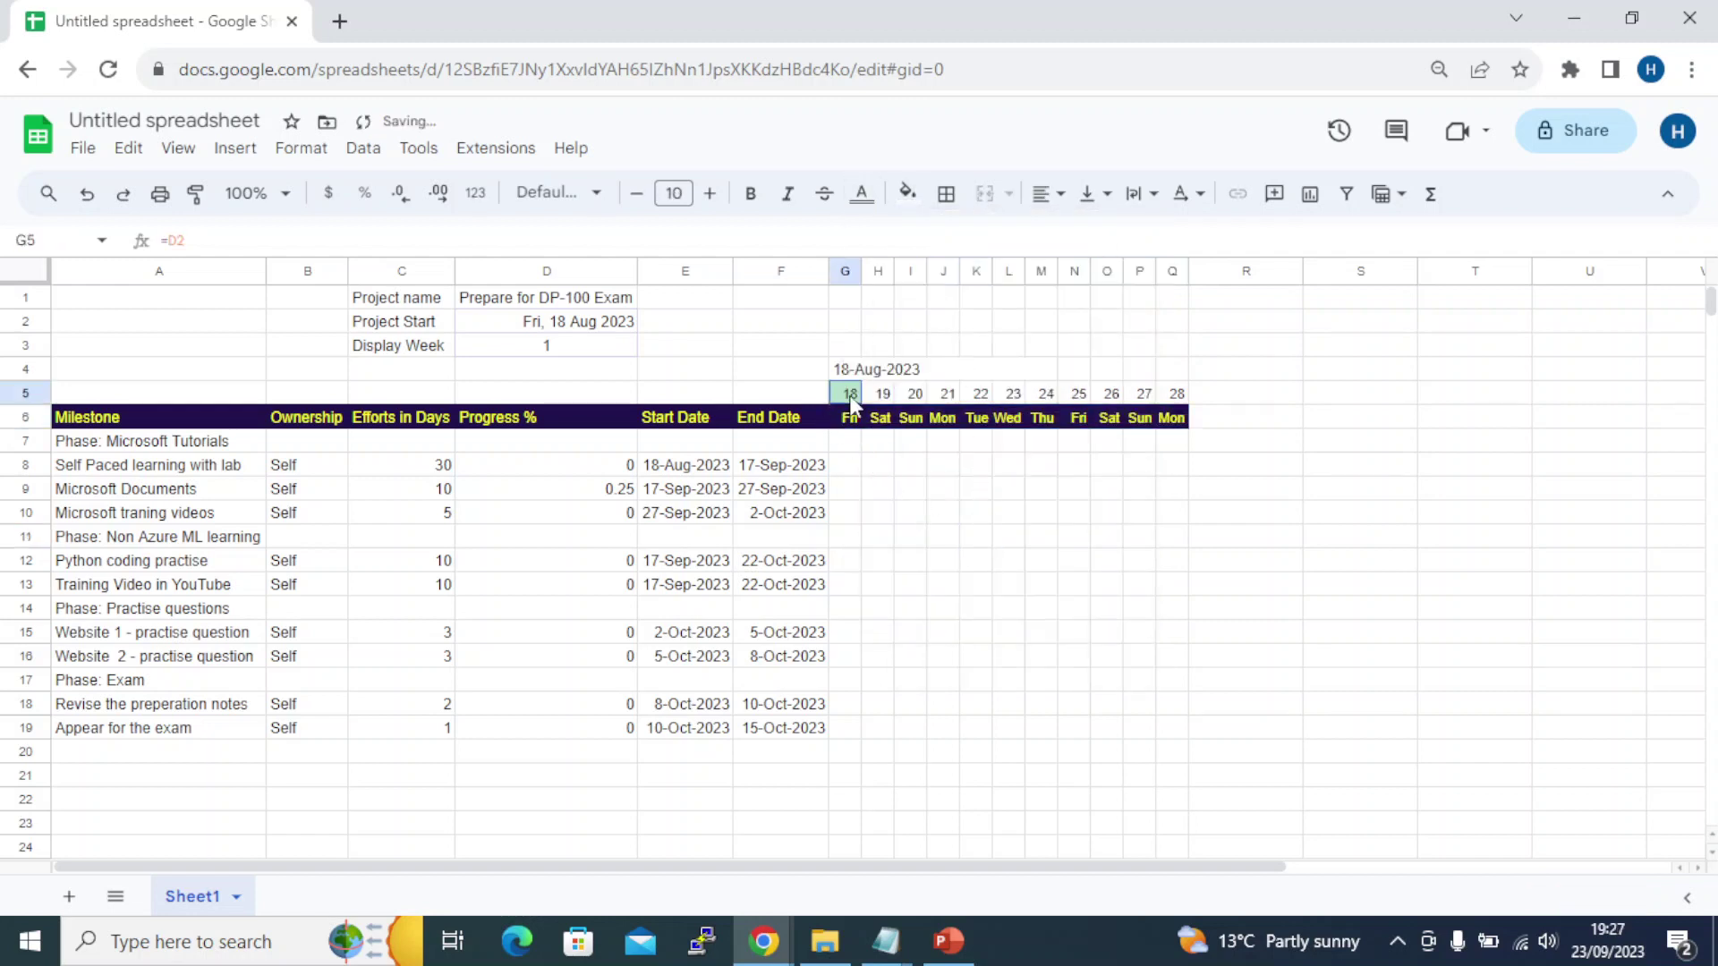
drag(845, 376, 1038, 403)
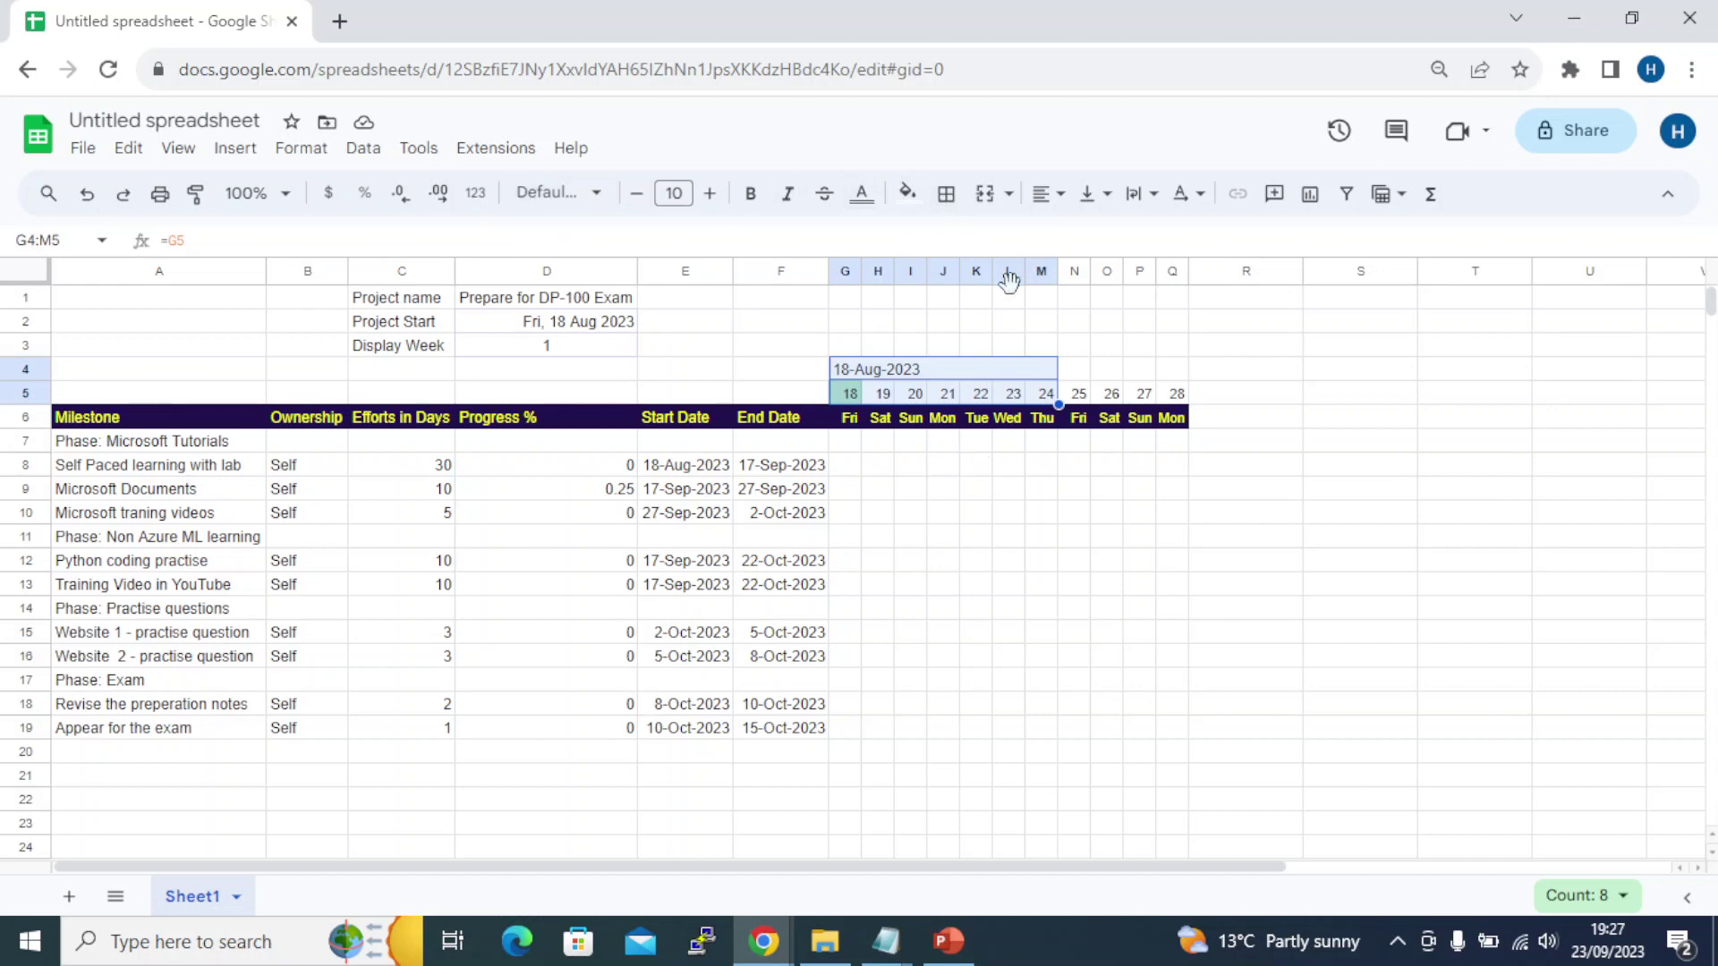
click(947, 194)
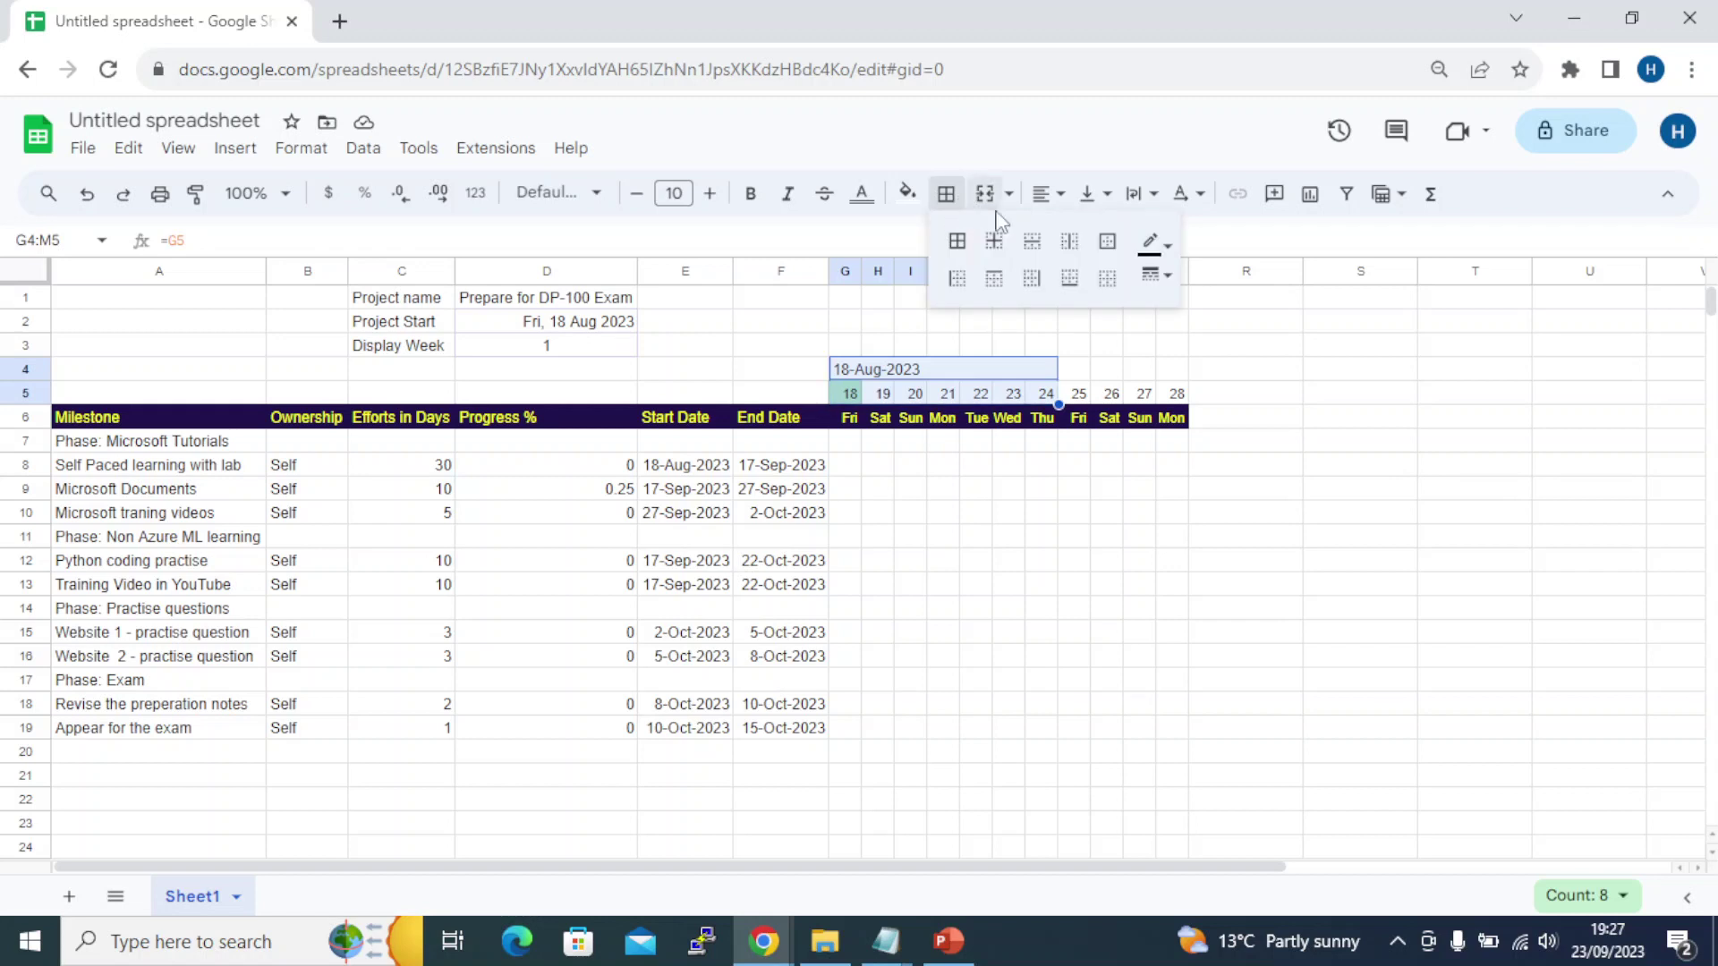
click(1166, 253)
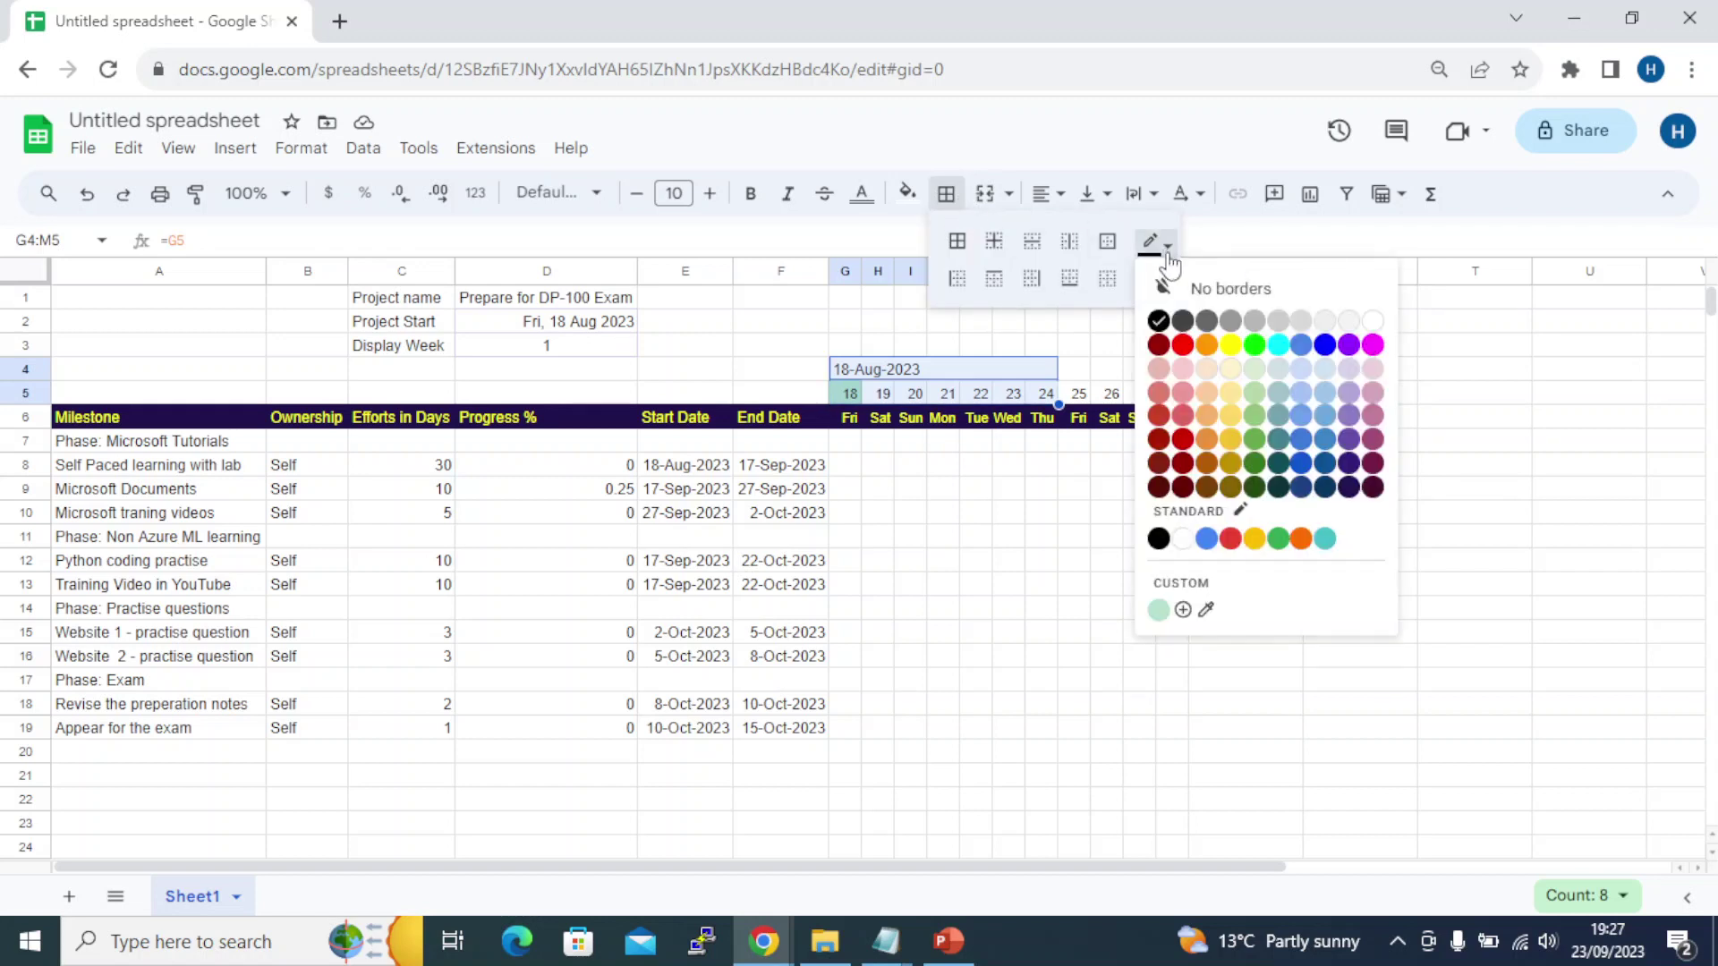
click(1305, 324)
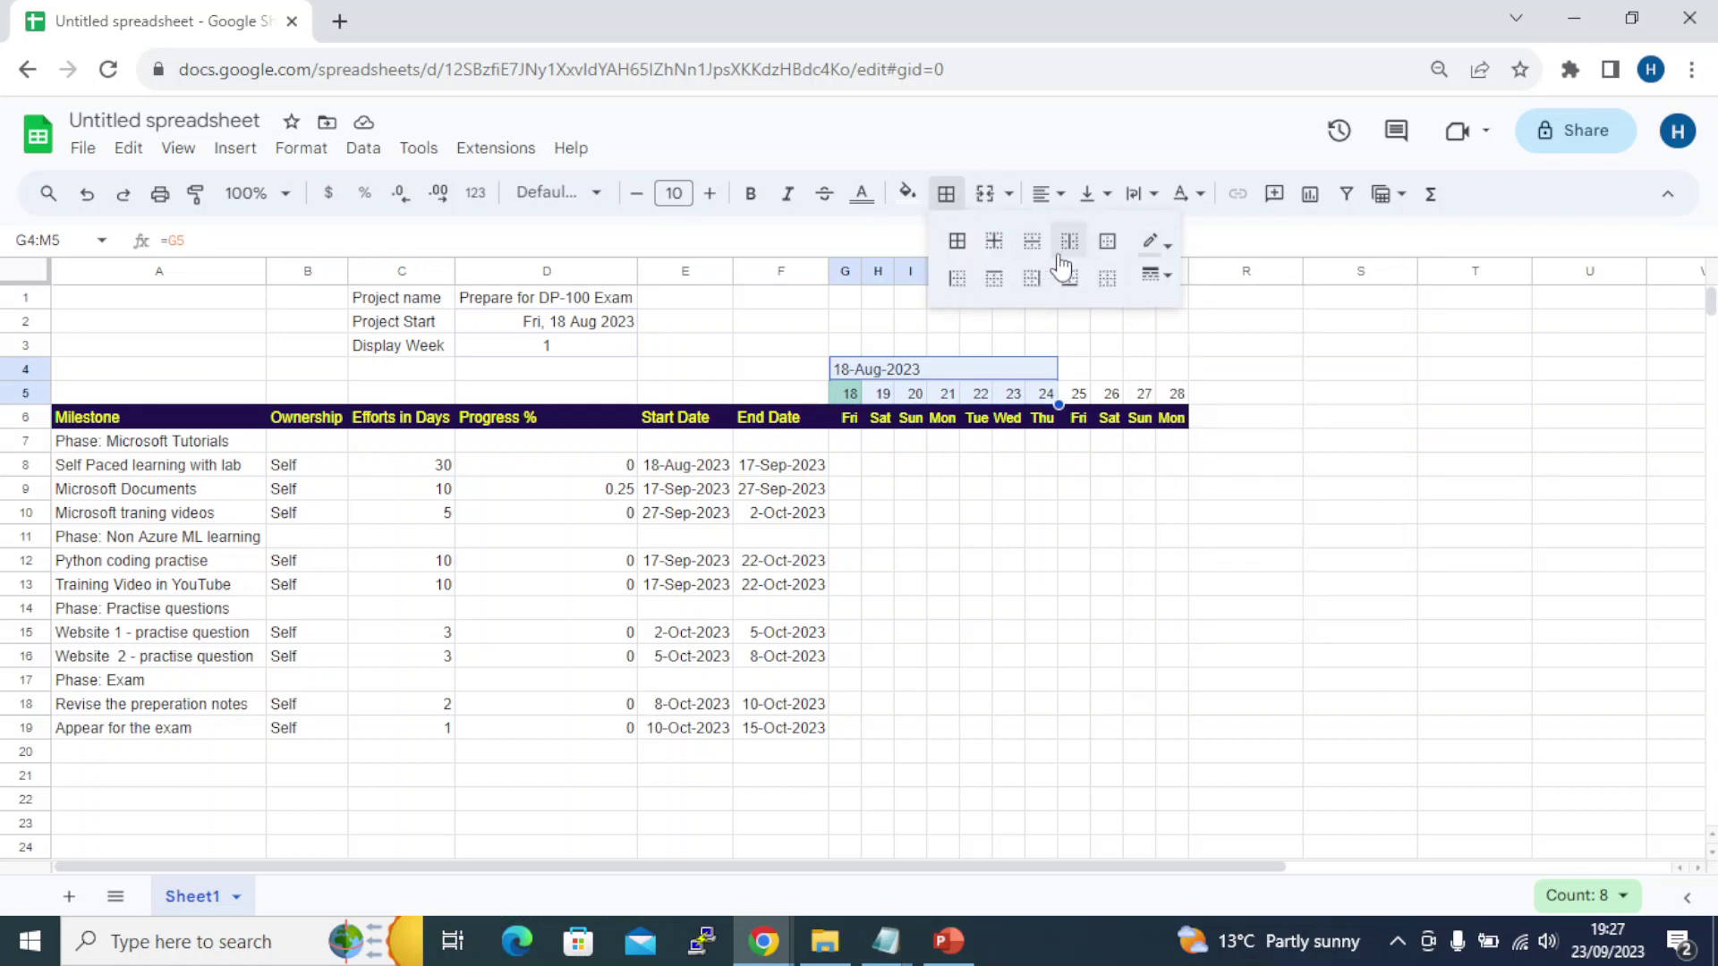
click(1107, 242)
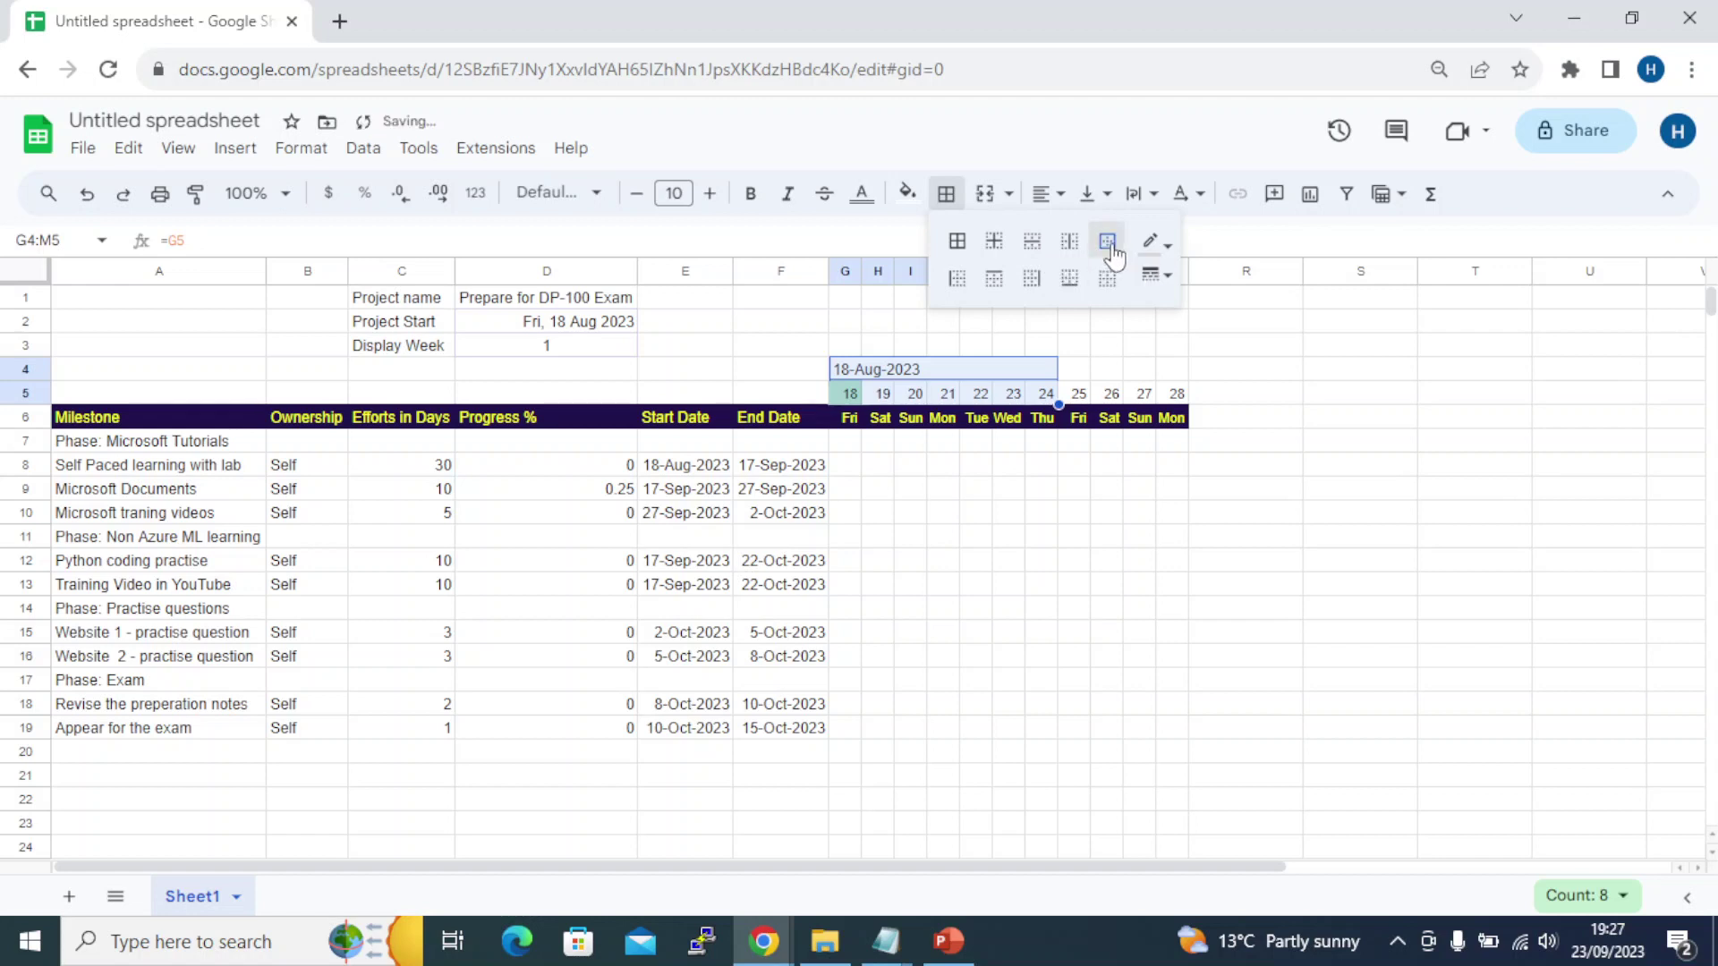
click(1049, 513)
Hide the gridlines of the sheet
drag(868, 380, 1043, 394)
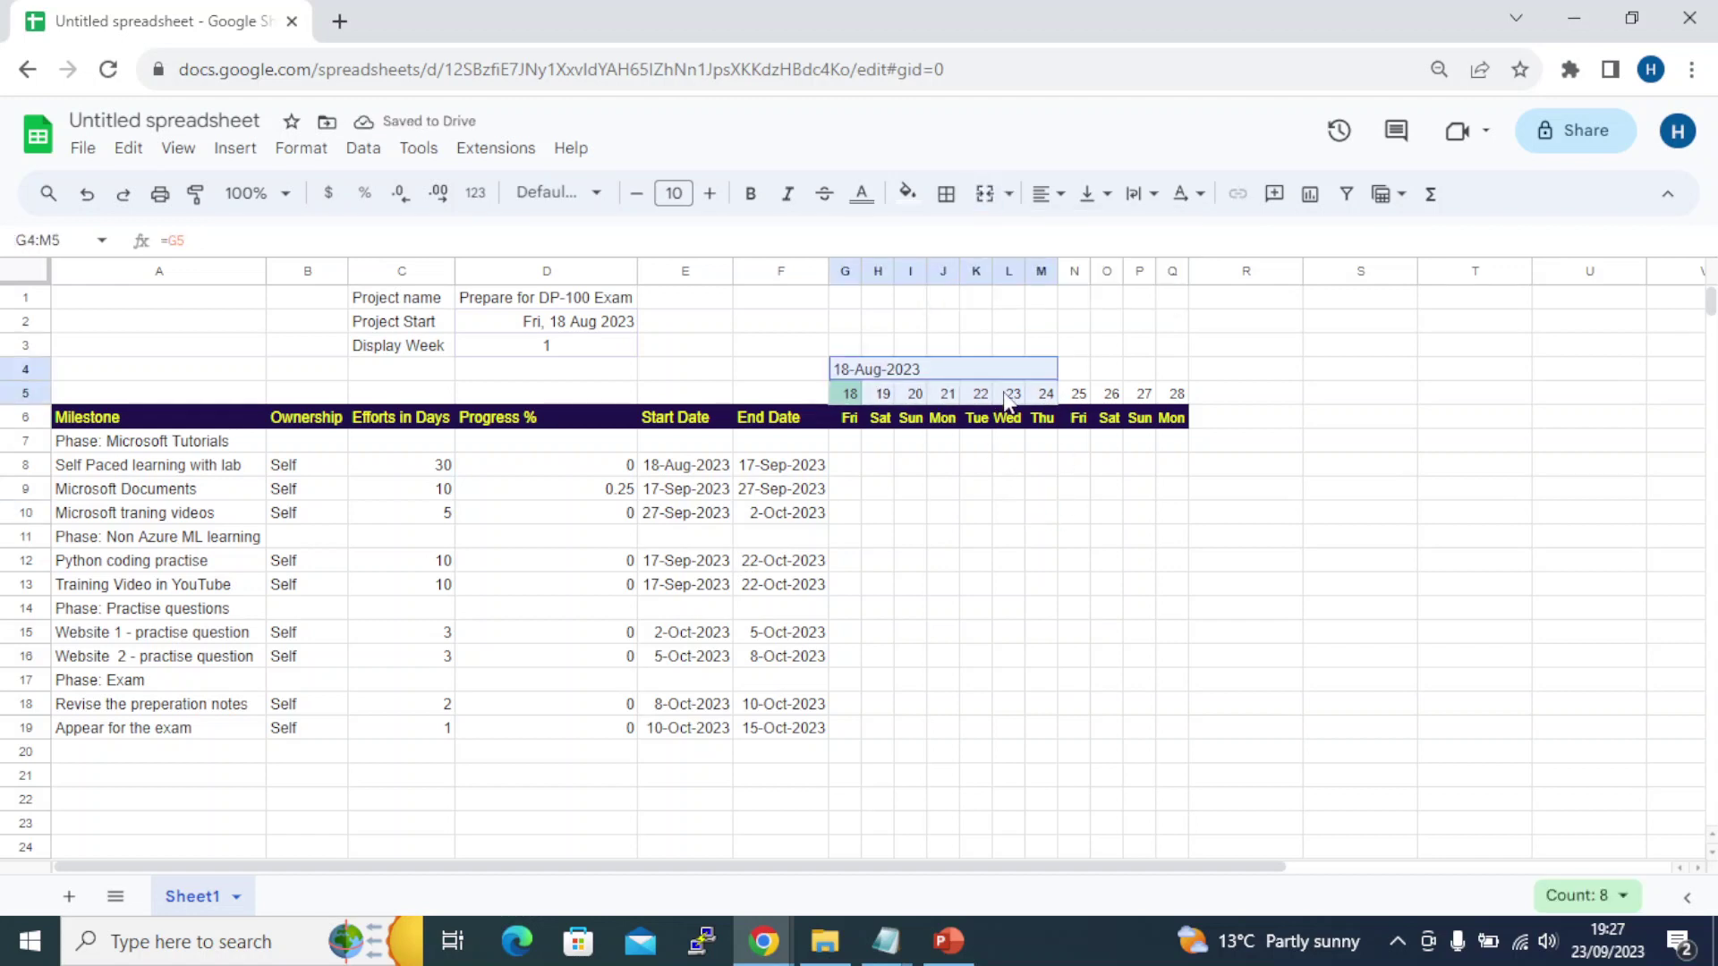
click(949, 194)
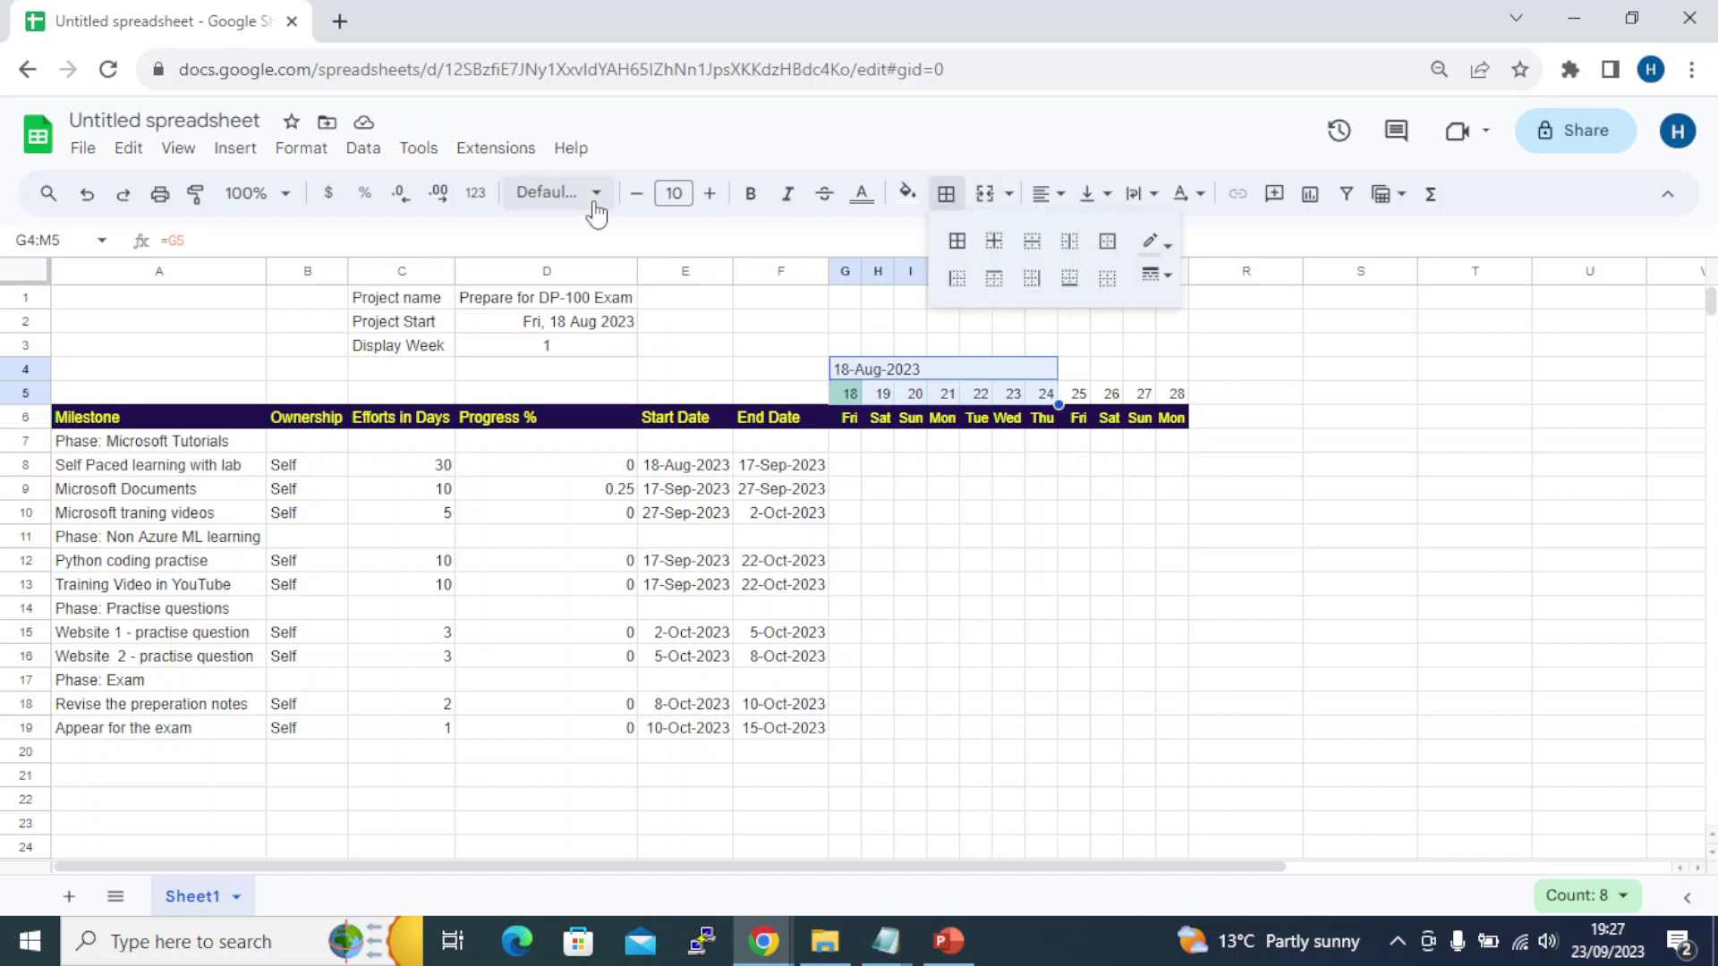
click(178, 148)
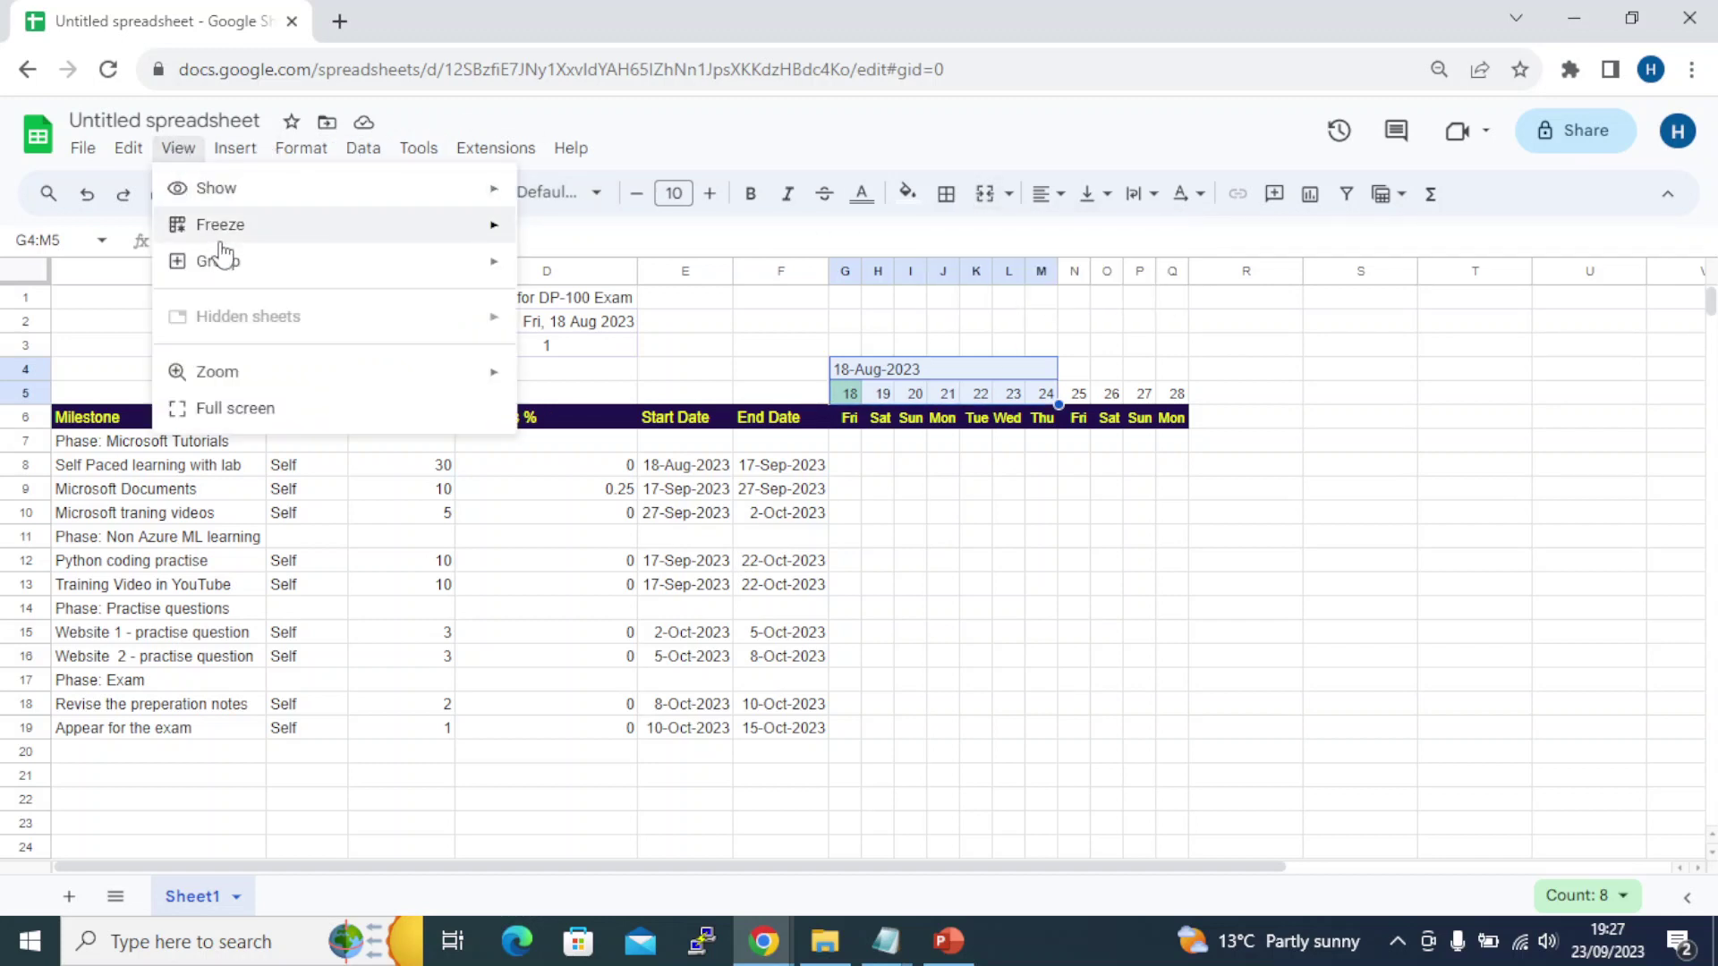
mouse_move(215, 186)
click(651, 253)
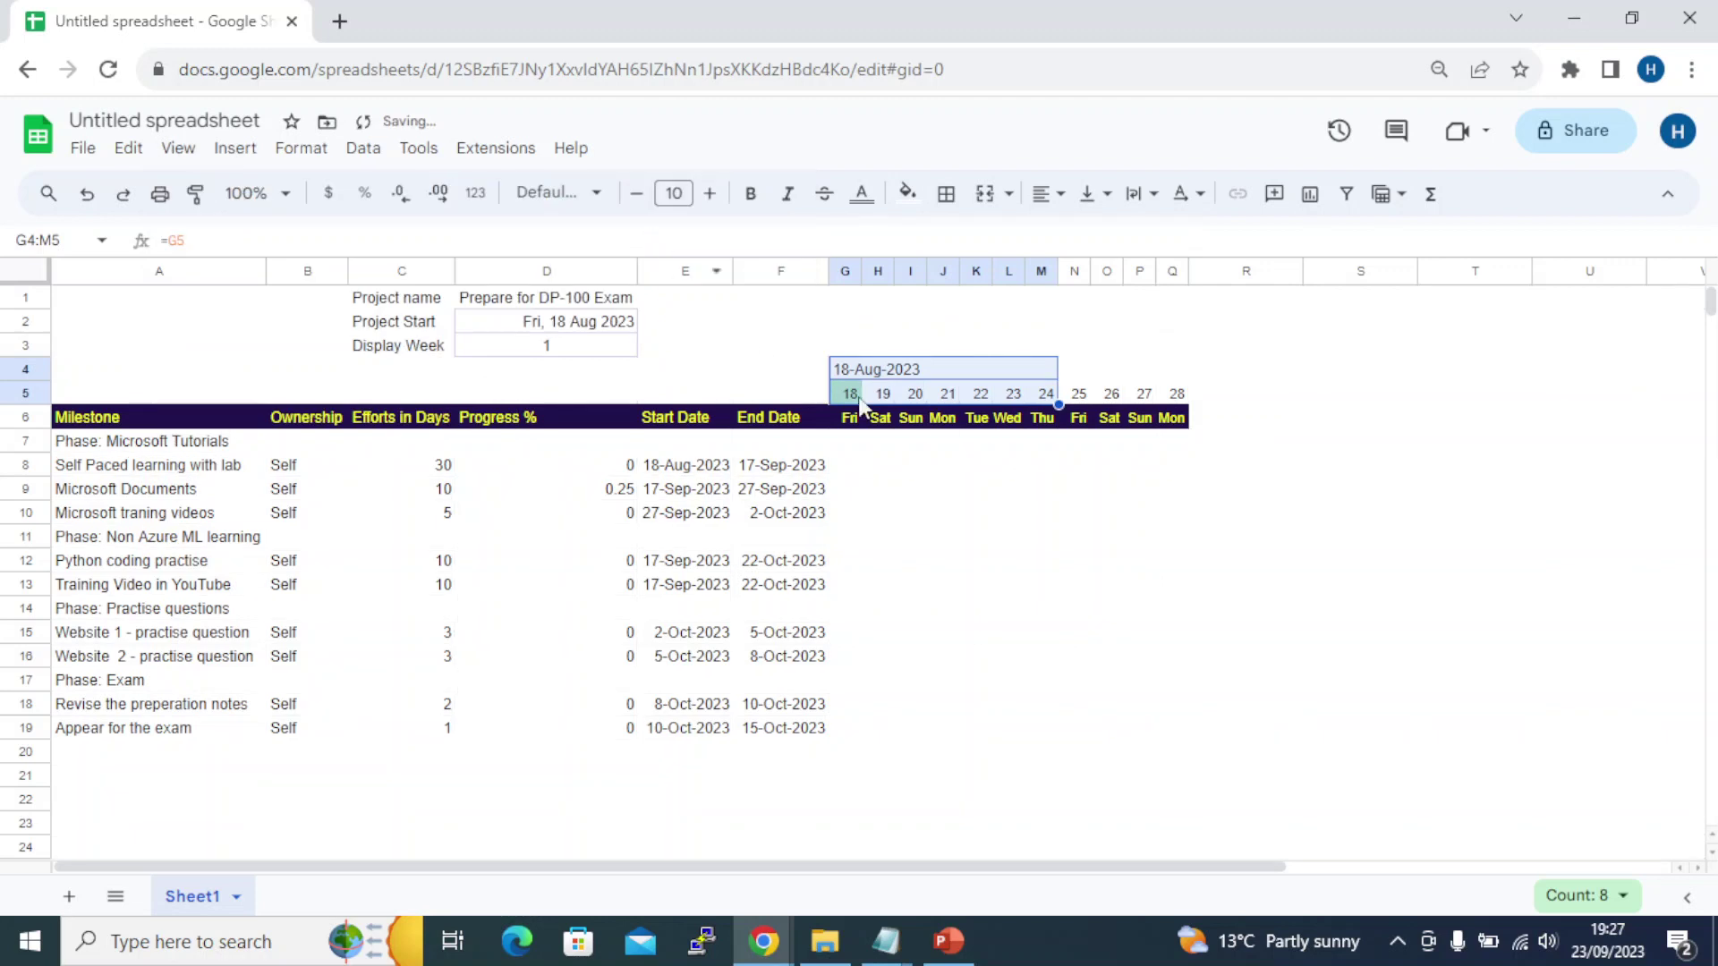
click(972, 498)
Fill the first week's date block G4:M5 with light grey
drag(864, 383, 1020, 377)
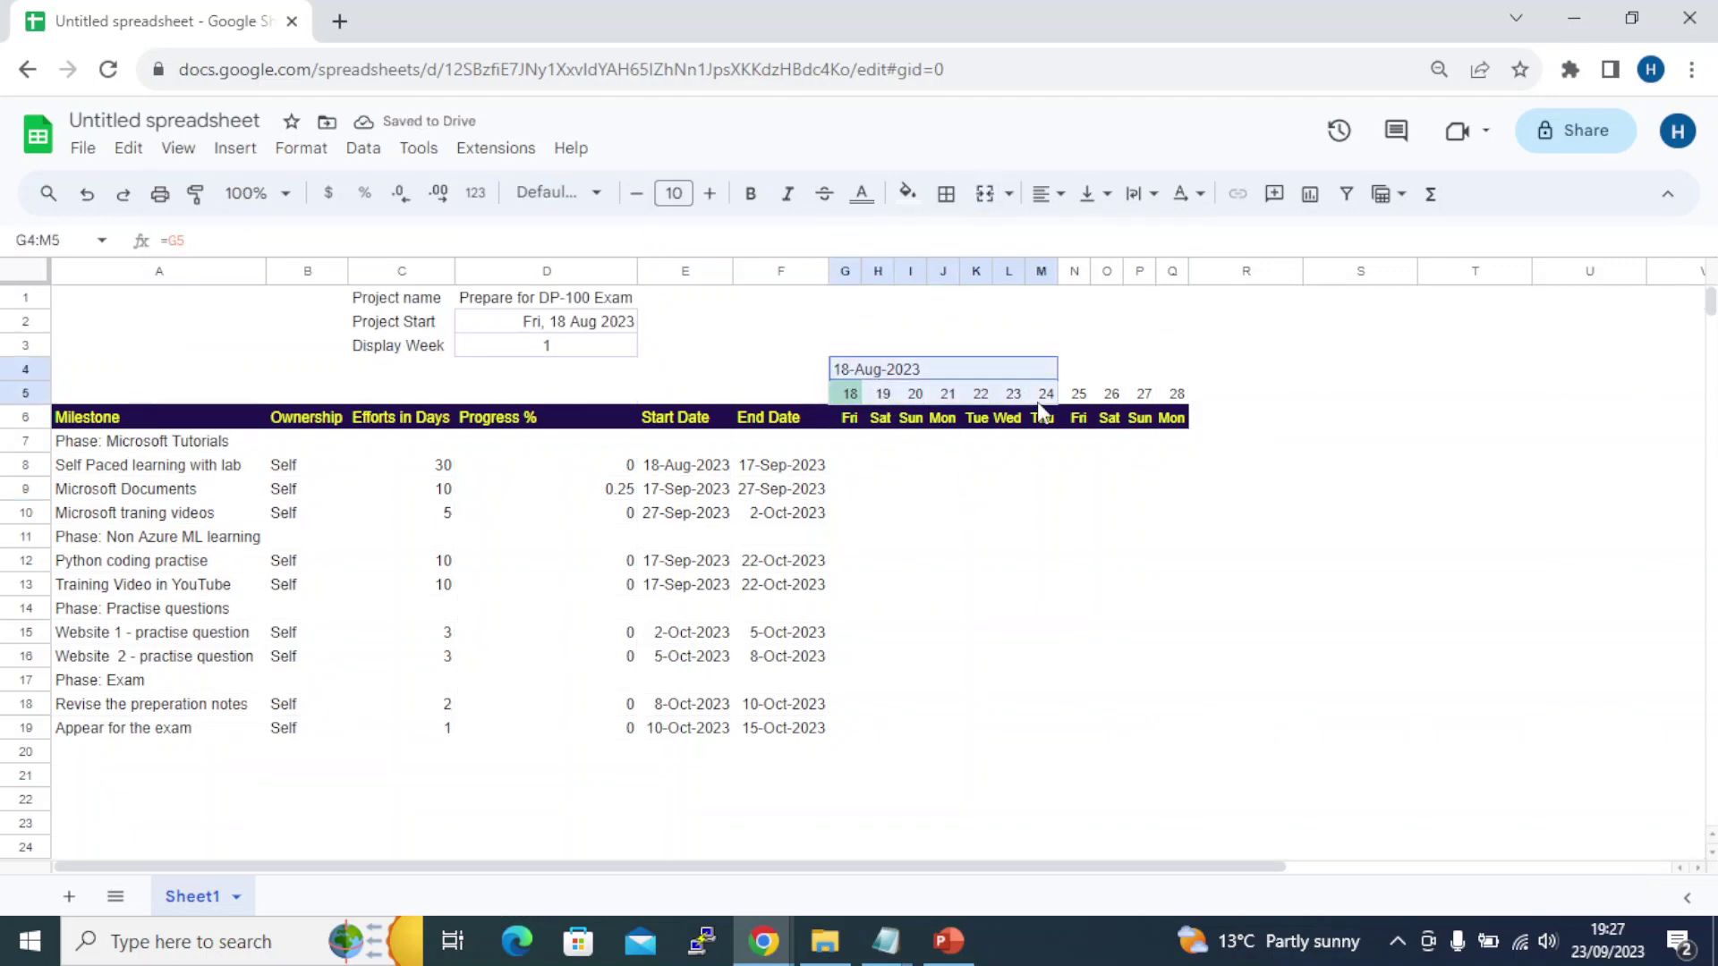
click(907, 194)
click(1067, 284)
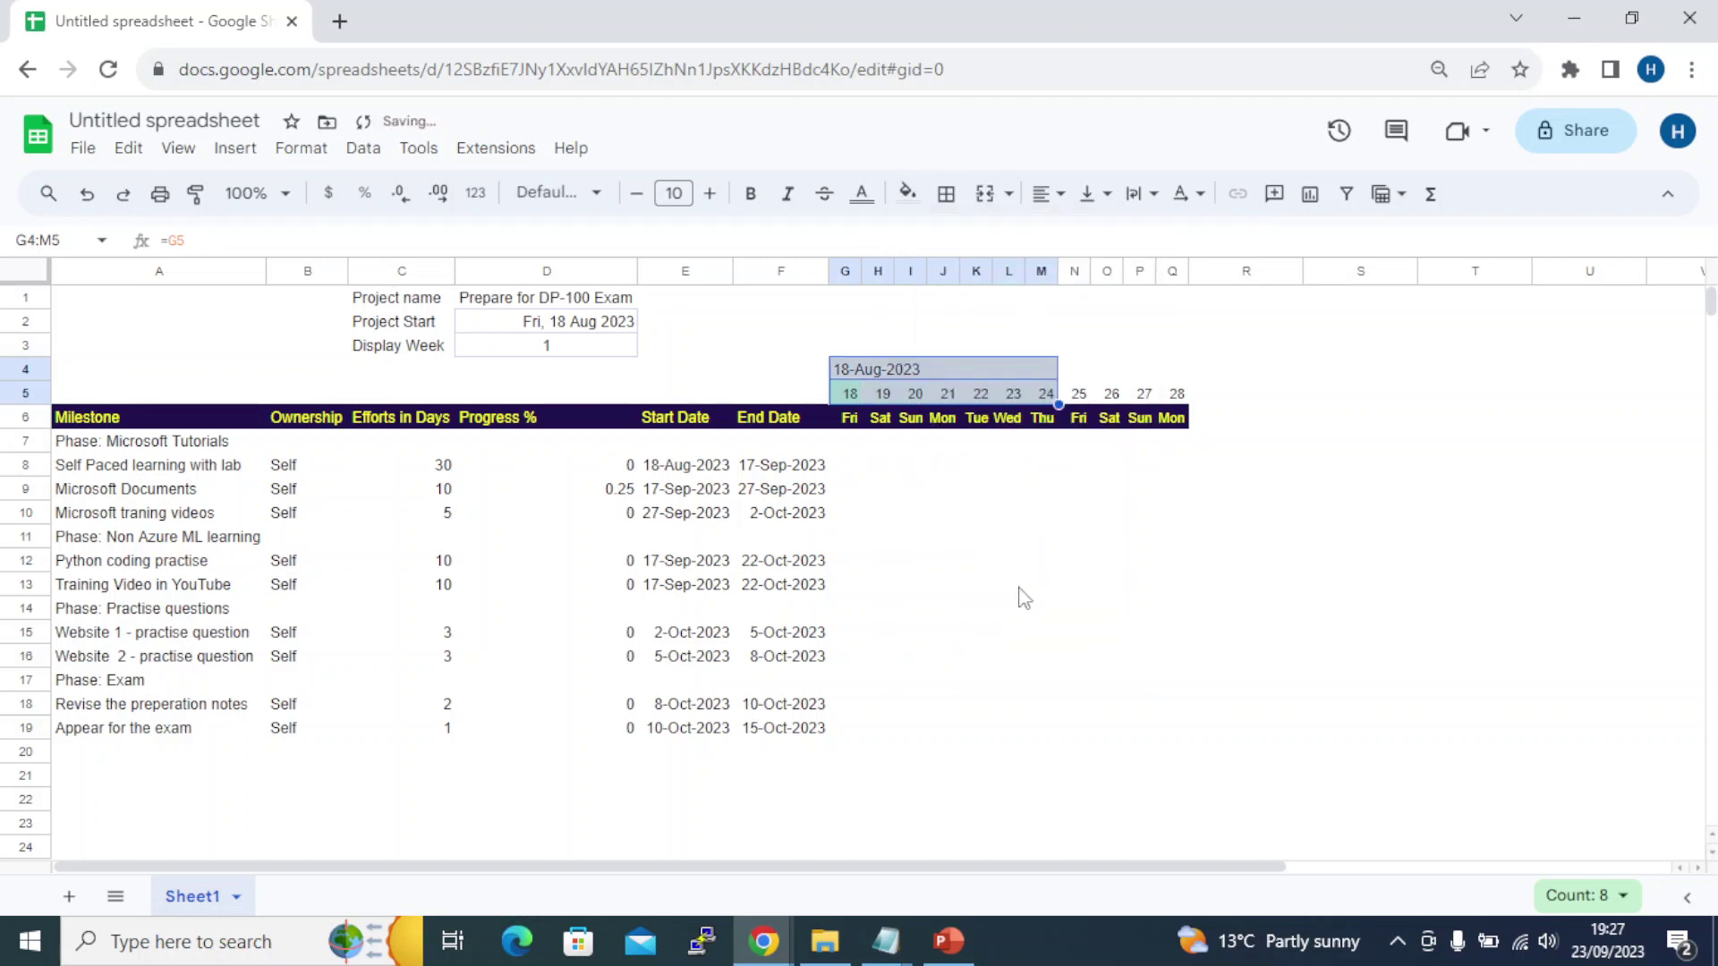
Try to copy the formatting of the first week's block G4:M5 to the second week starting at column N
click(1019, 598)
drag(855, 365, 1006, 400)
click(195, 193)
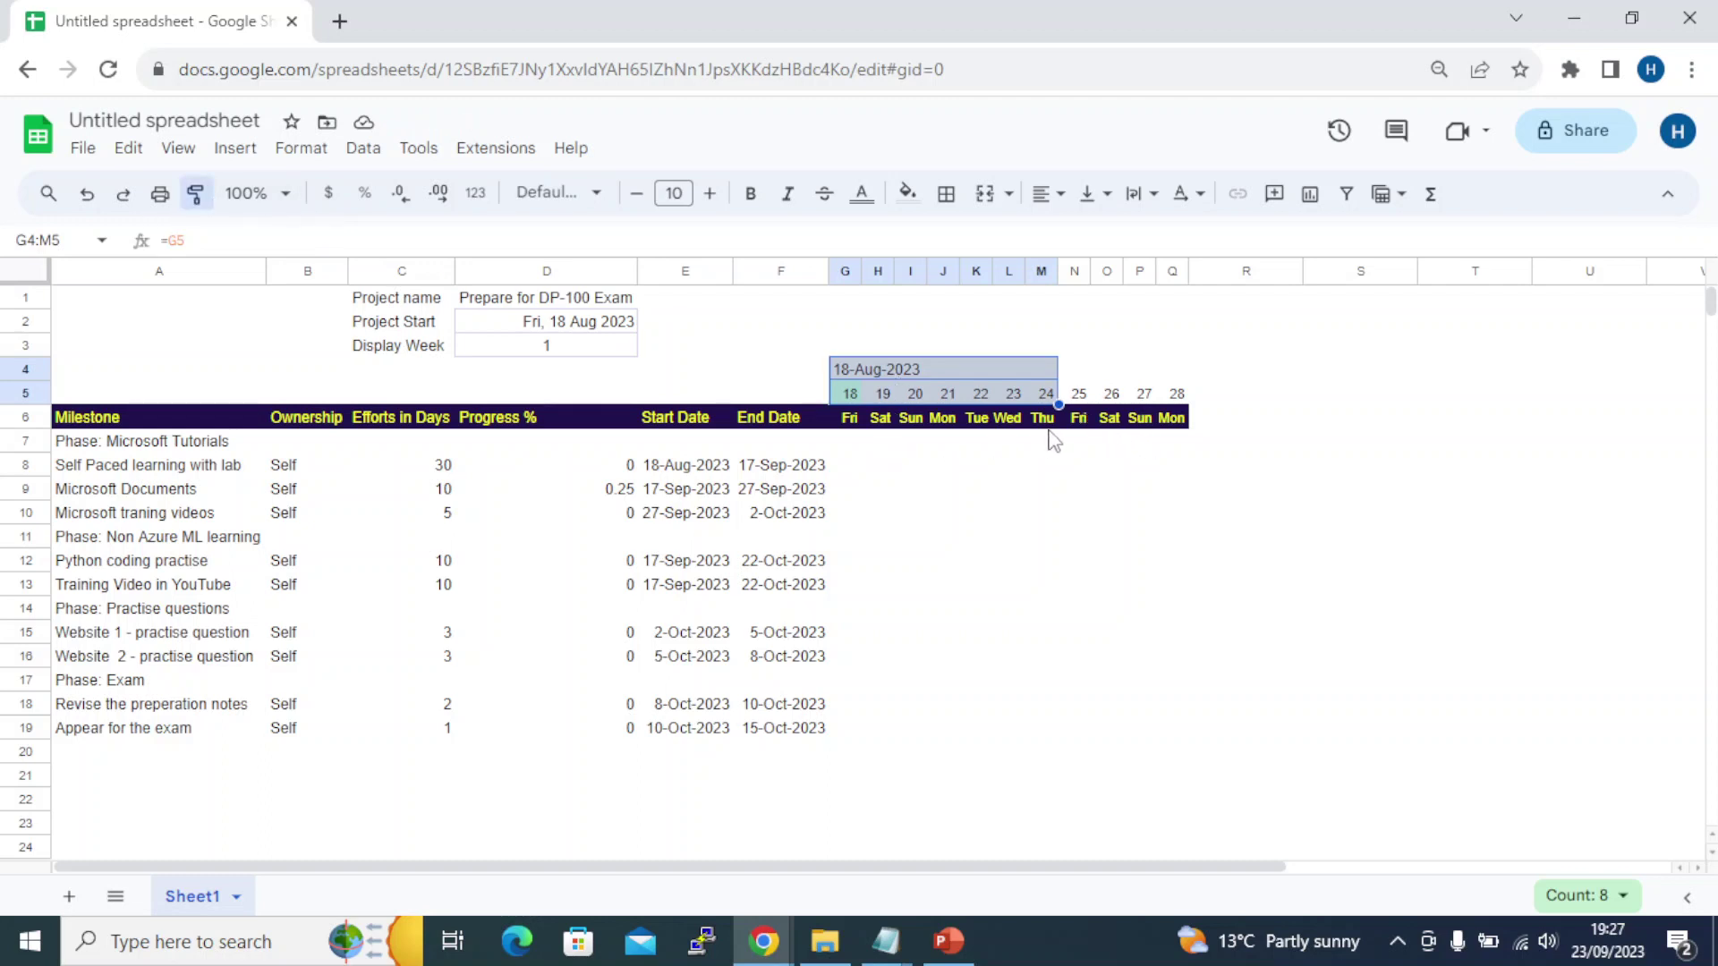
click(1077, 398)
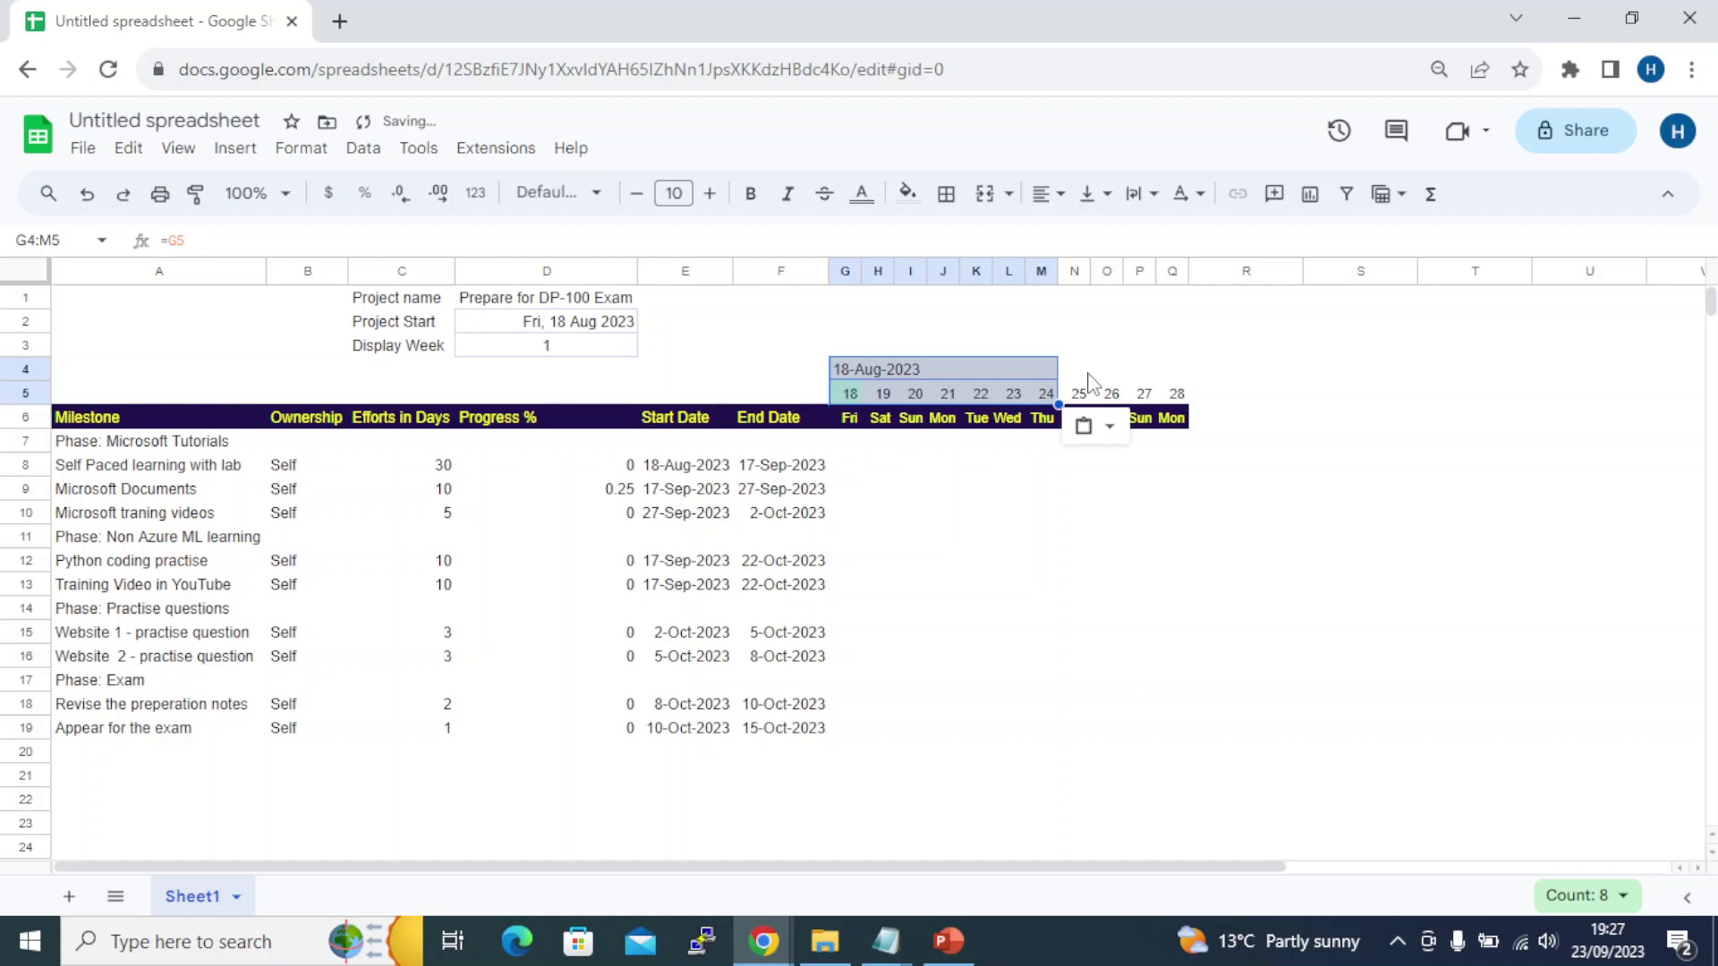
Try to paste a copy of the first week's columns G:M at column N, and undo the paste
drag(845, 270, 1052, 270)
key(ctrl+c)
click(1075, 271)
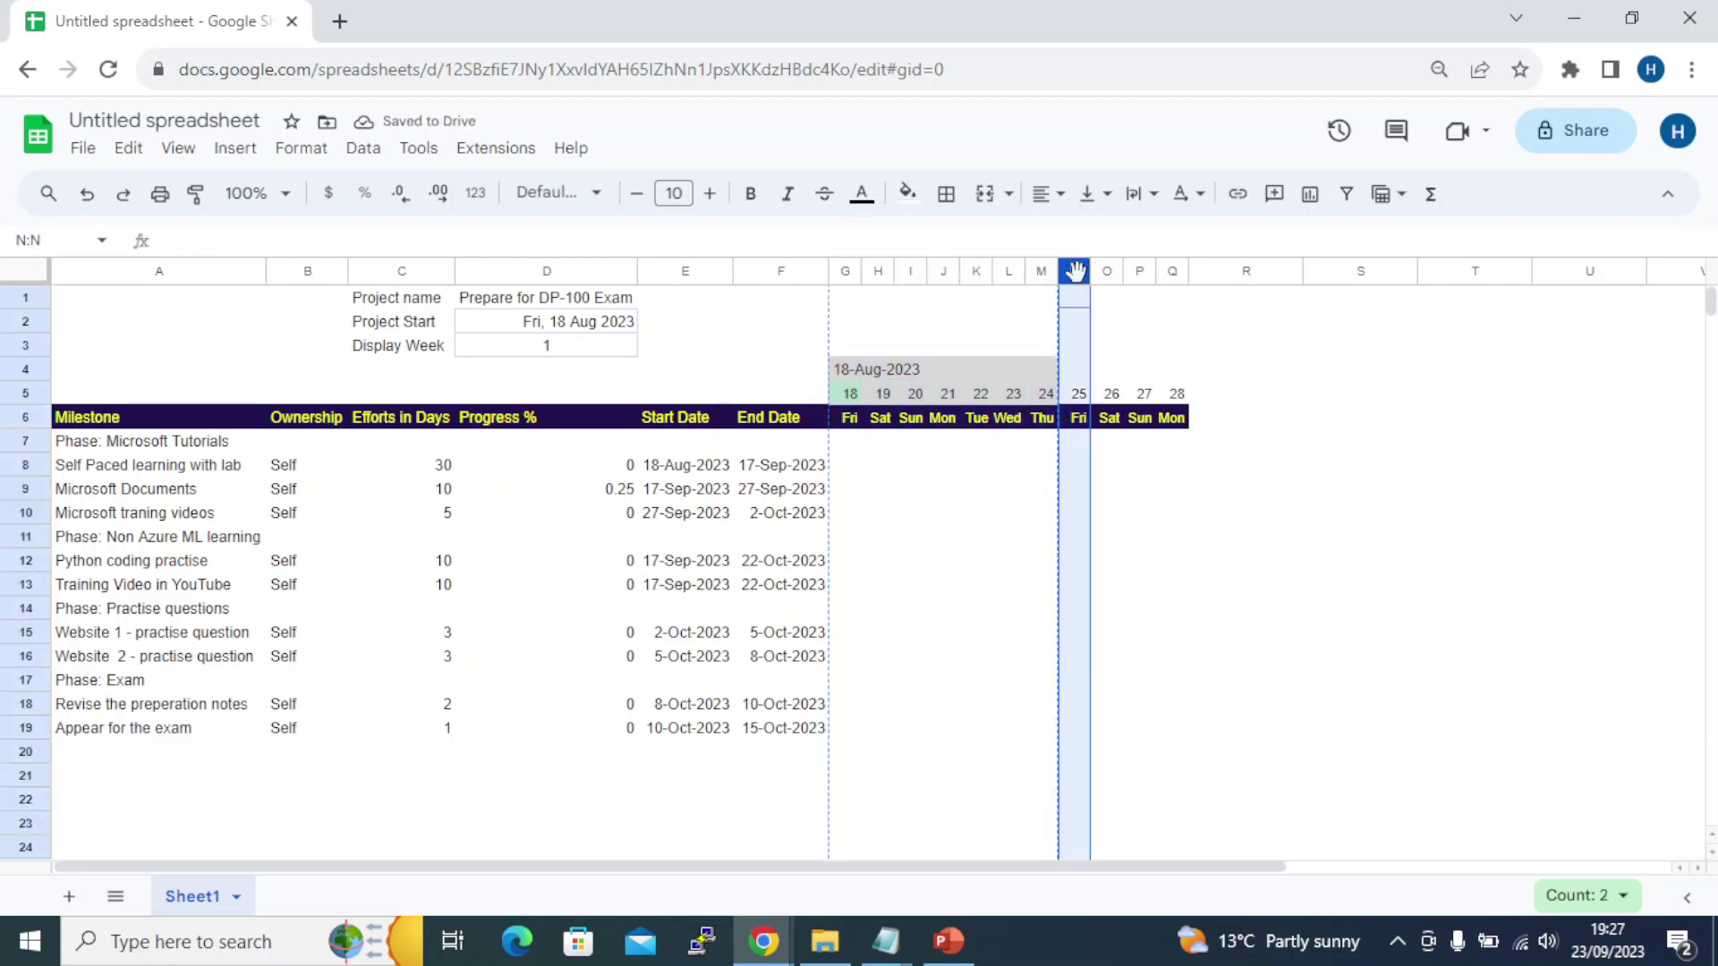
key(ctrl+v)
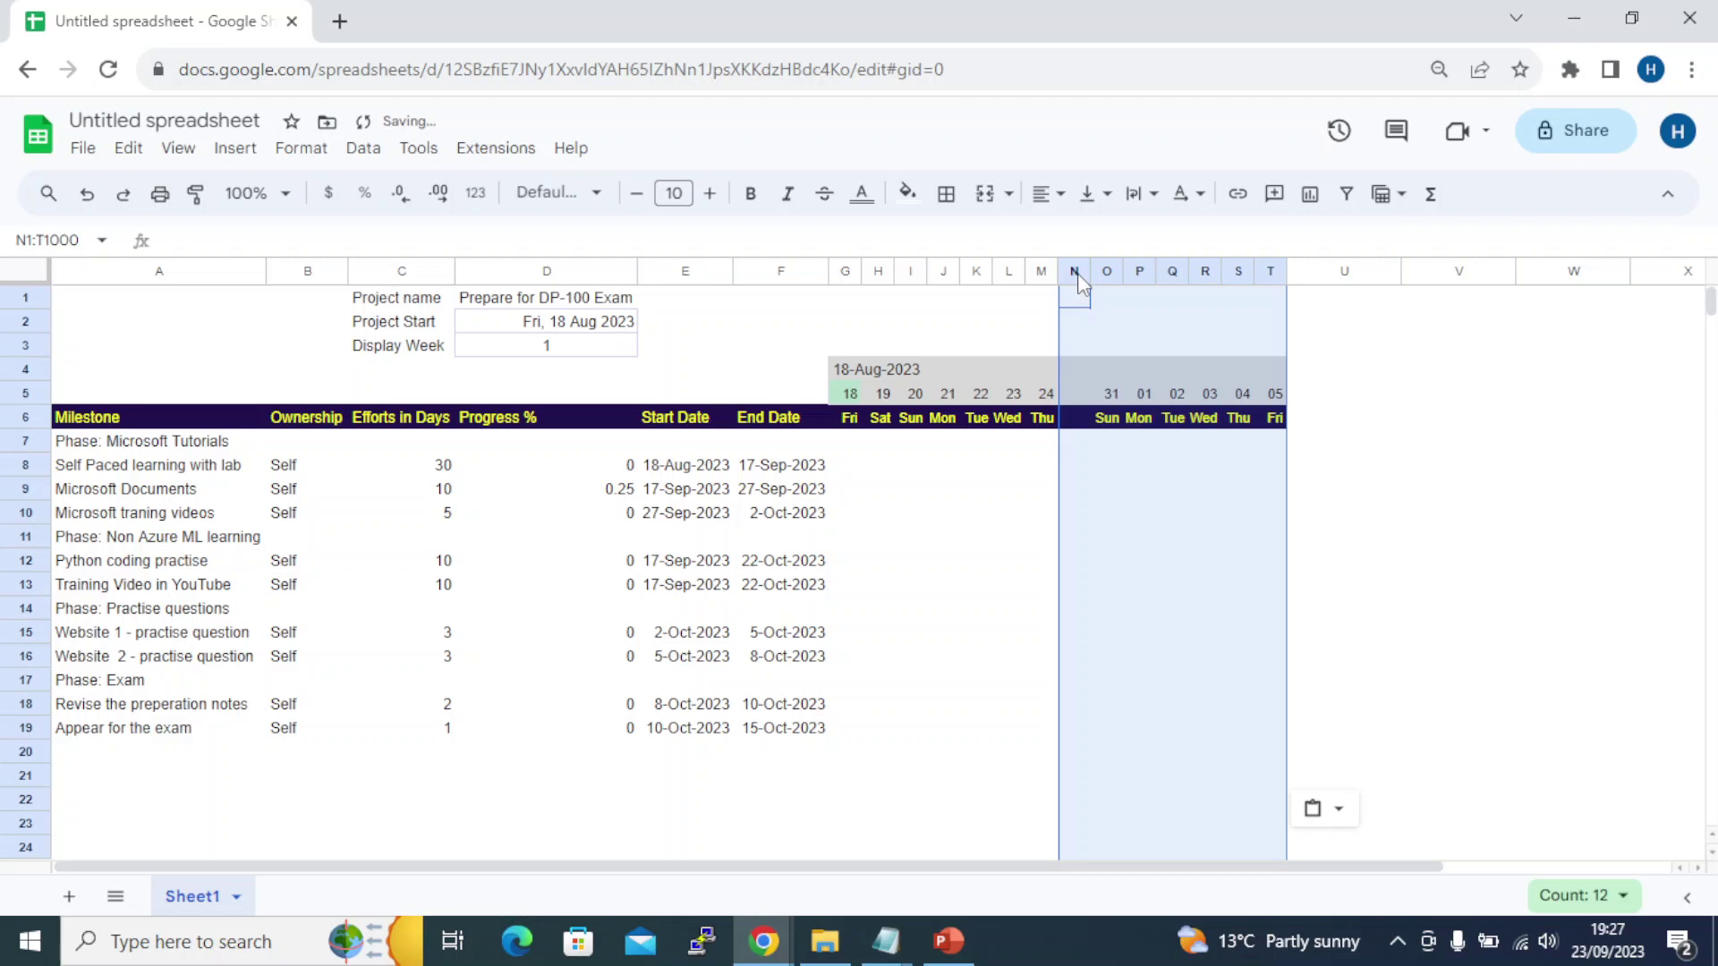
key(ctrl+z)
click(1172, 607)
Copy the merged week header G4:M4 to N4 and extend the dates and weekdays in rows 5 and 6 through column Z
click(980, 371)
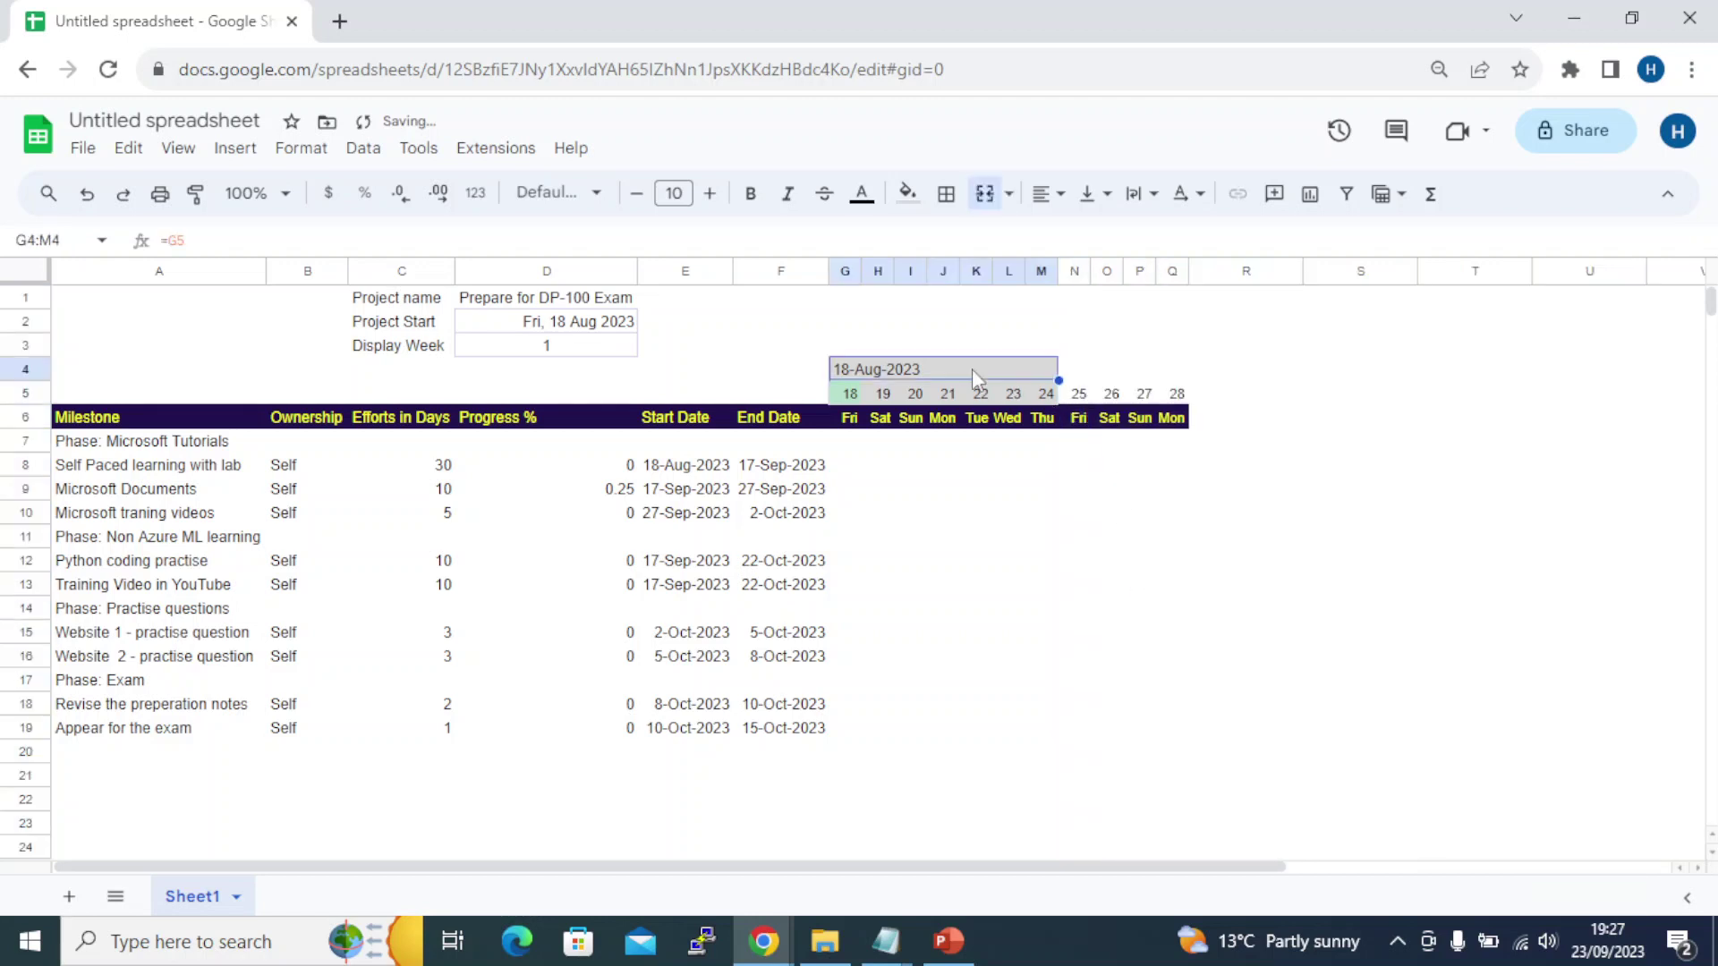
key(ctrl+c)
click(1088, 371)
key(ctrl+v)
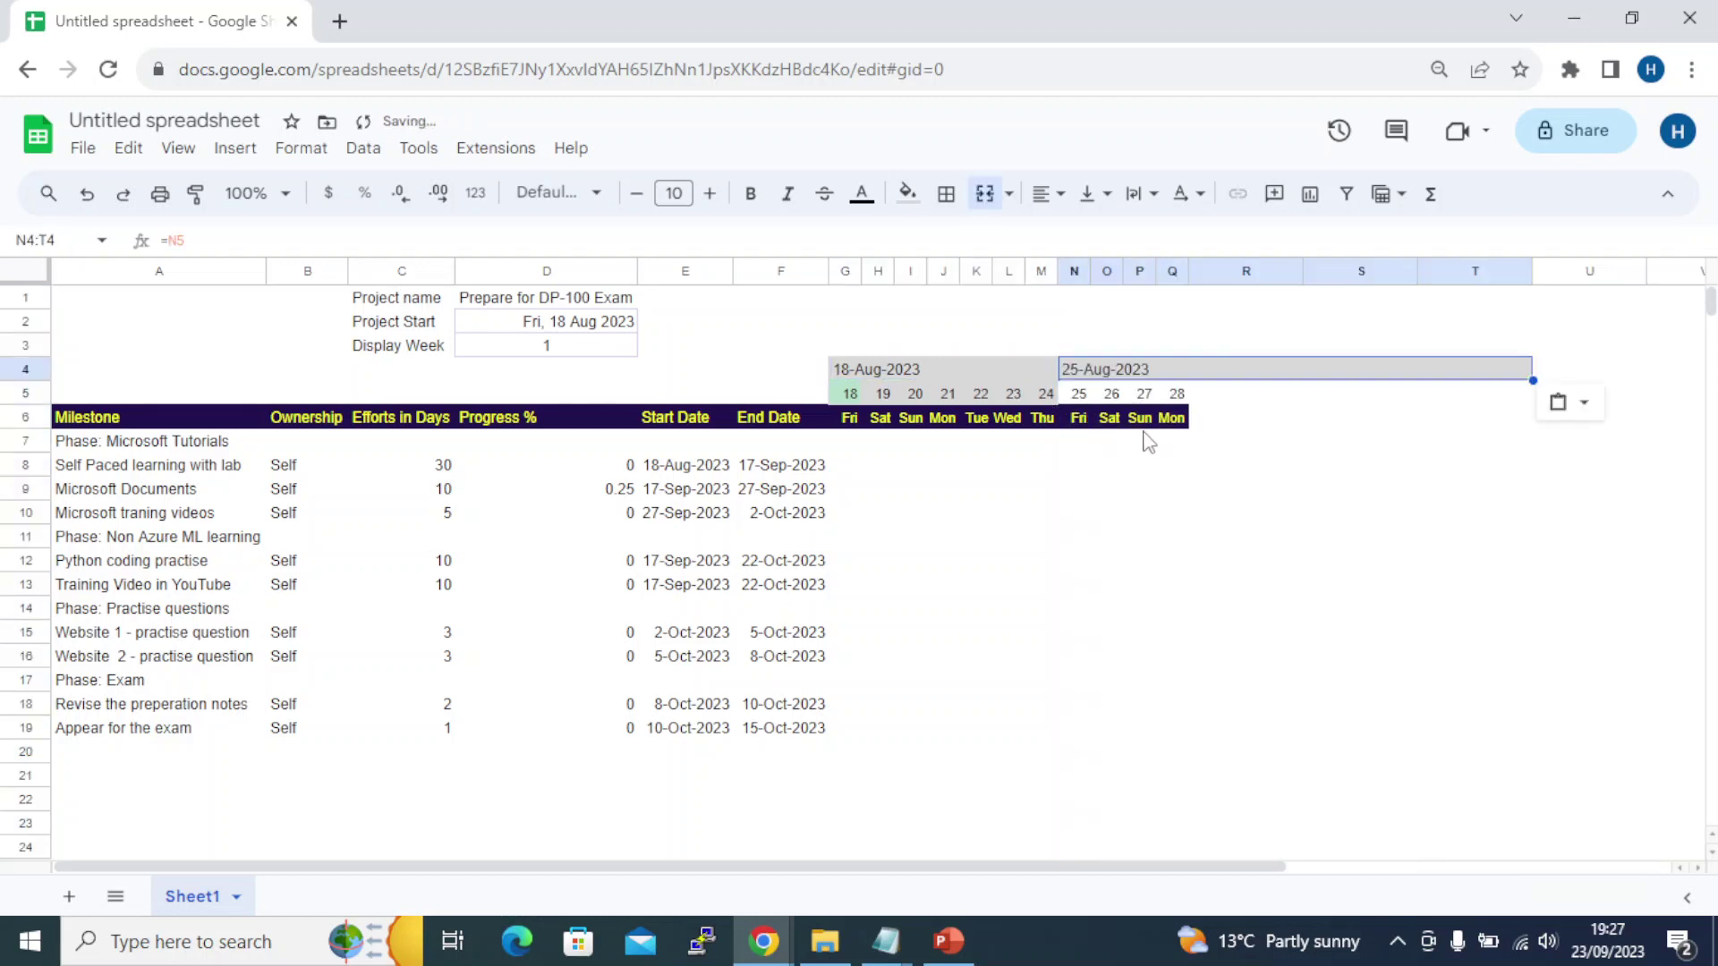
drag(1178, 402, 1545, 446)
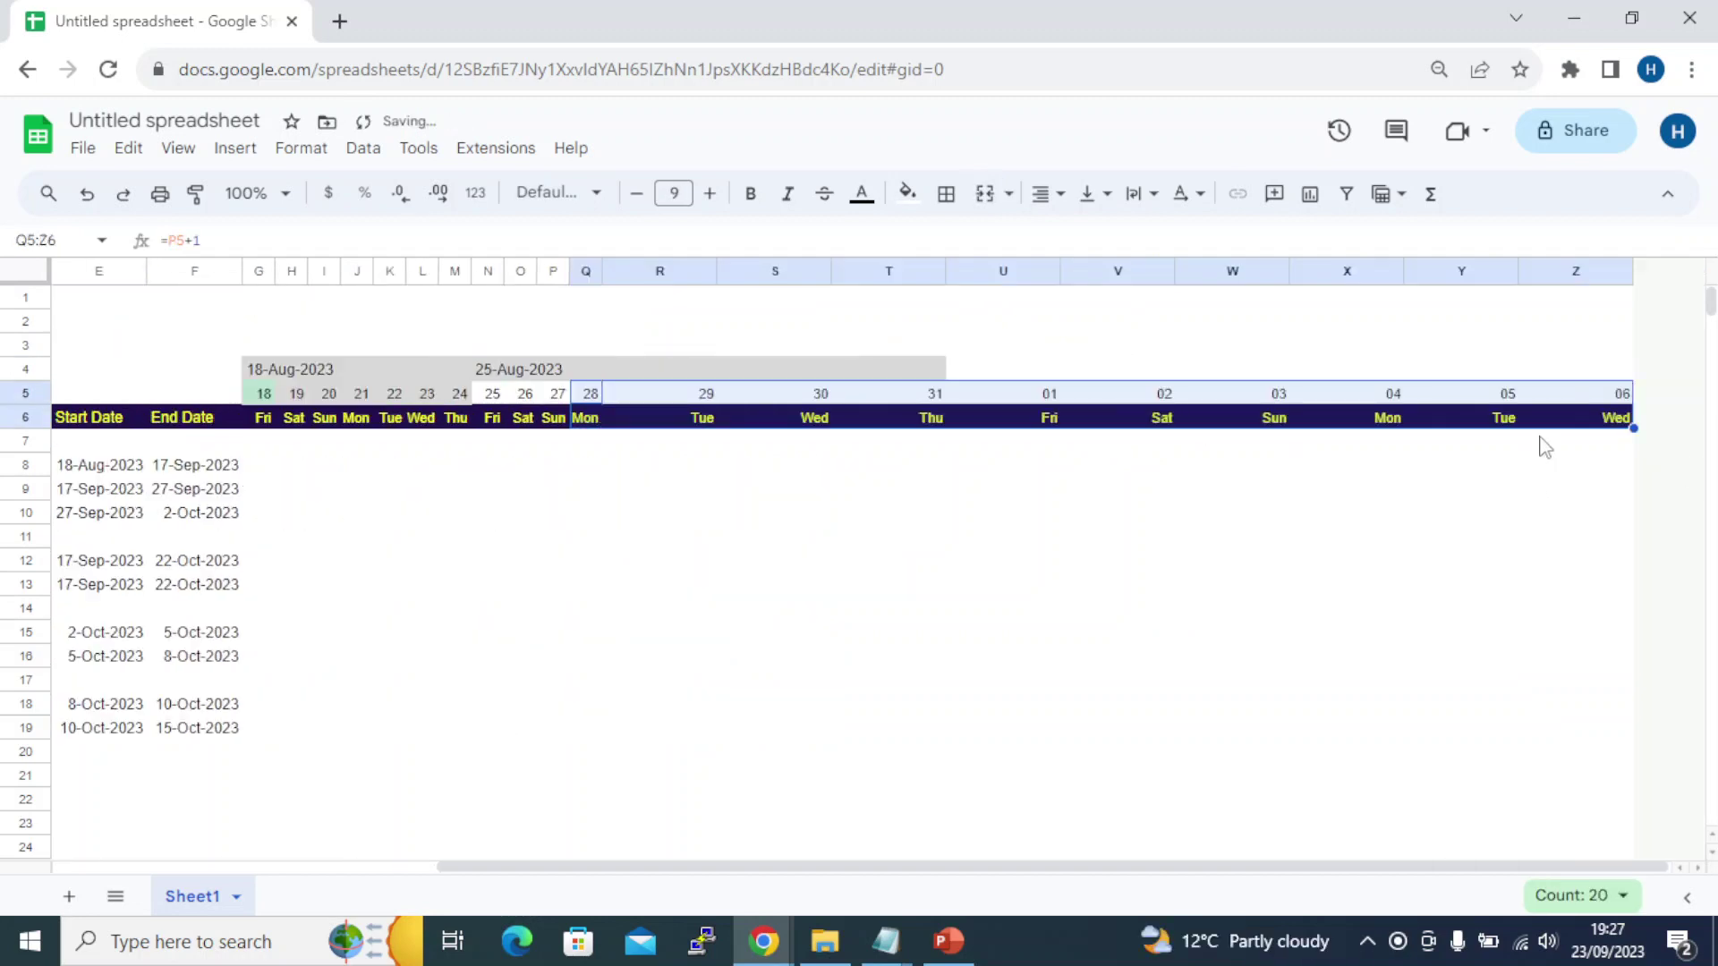
click(824, 515)
Copy the second week's merged date header to the third week starting at U4
click(890, 363)
key(ctrl+c)
click(963, 372)
key(ctrl+v)
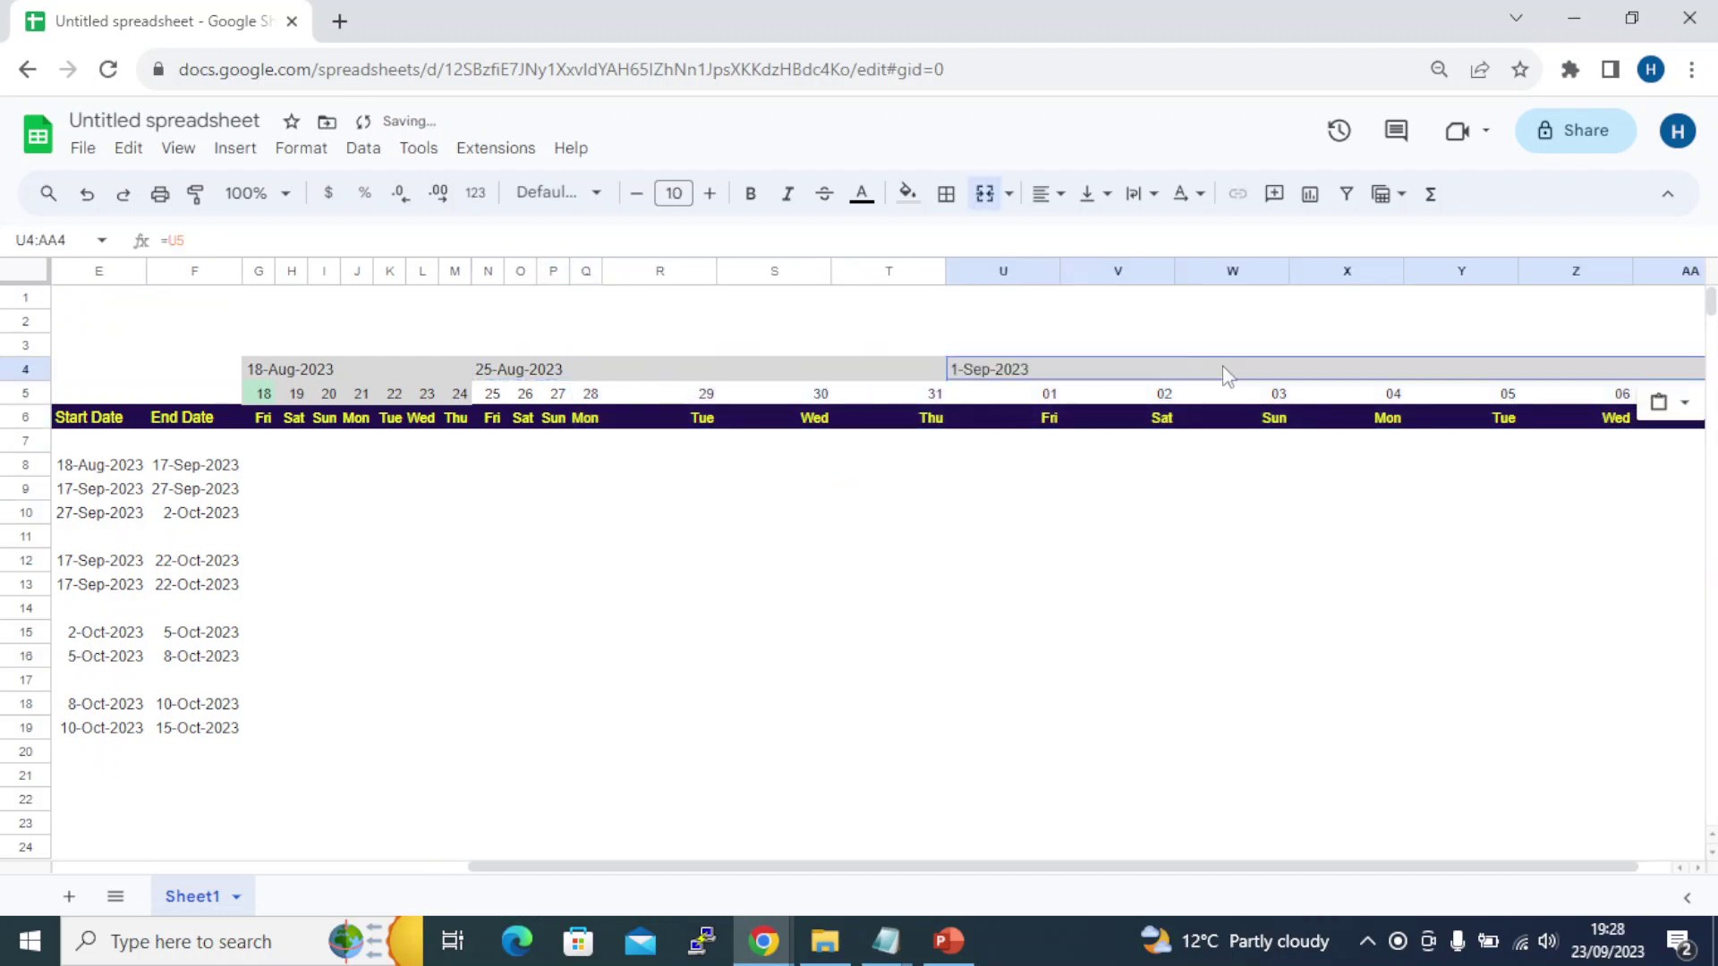
scroll(1292, 400, right, 1)
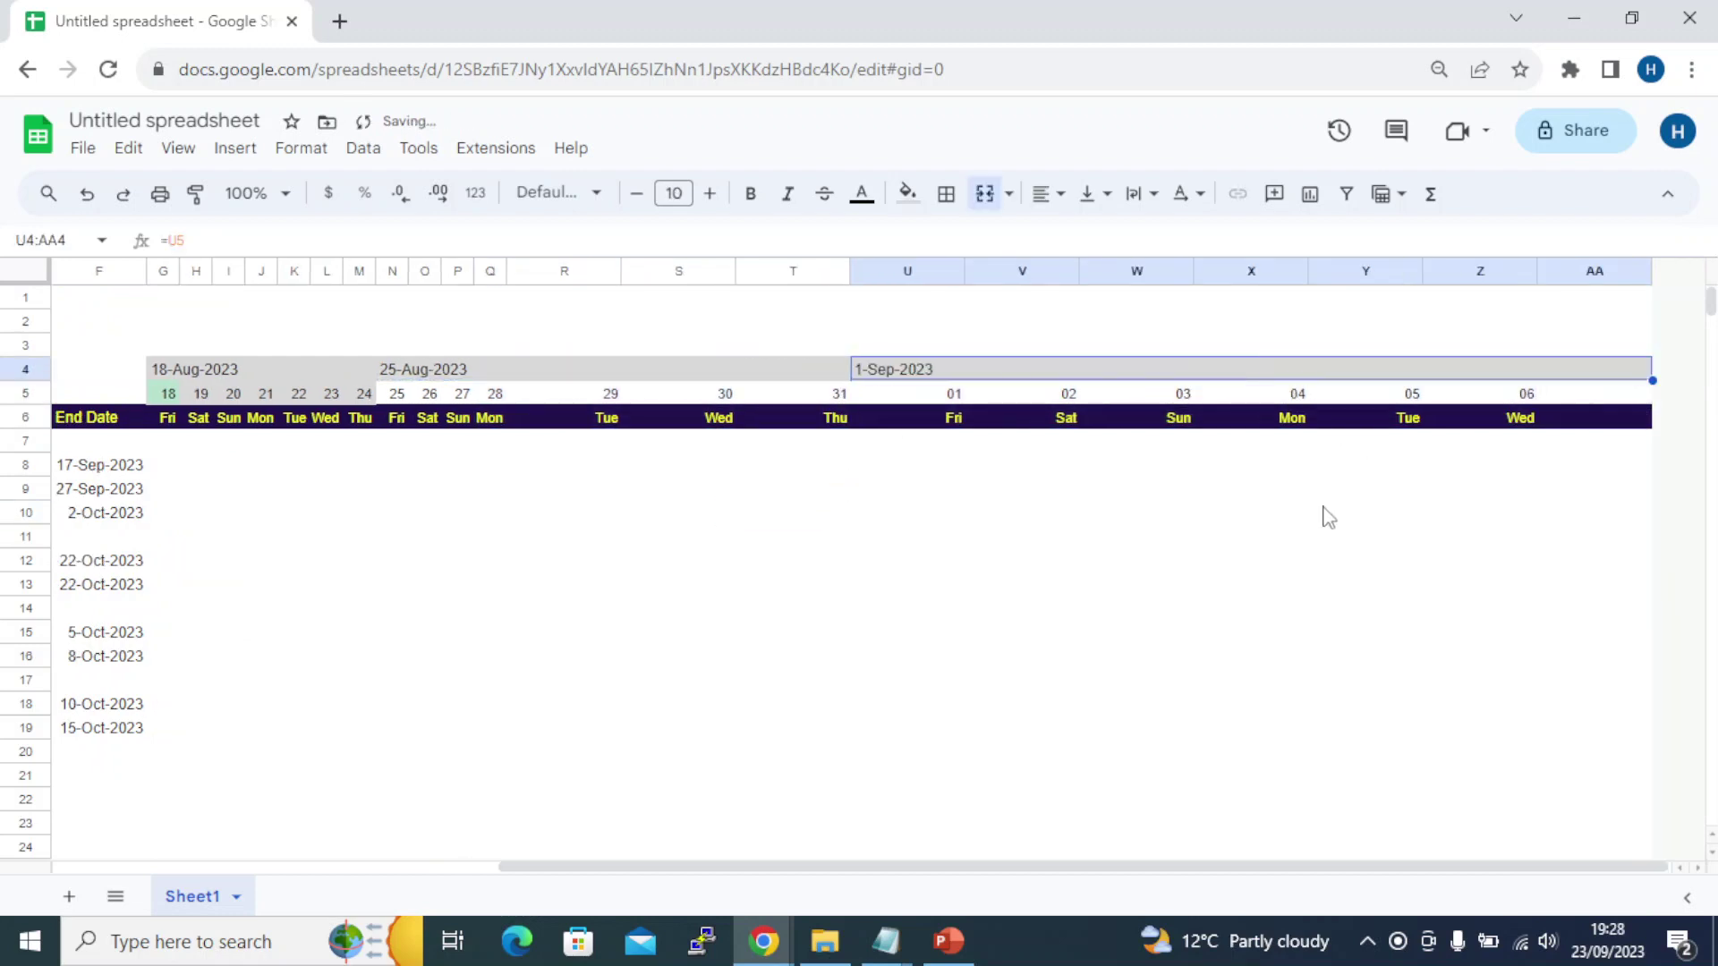
click(1467, 490)
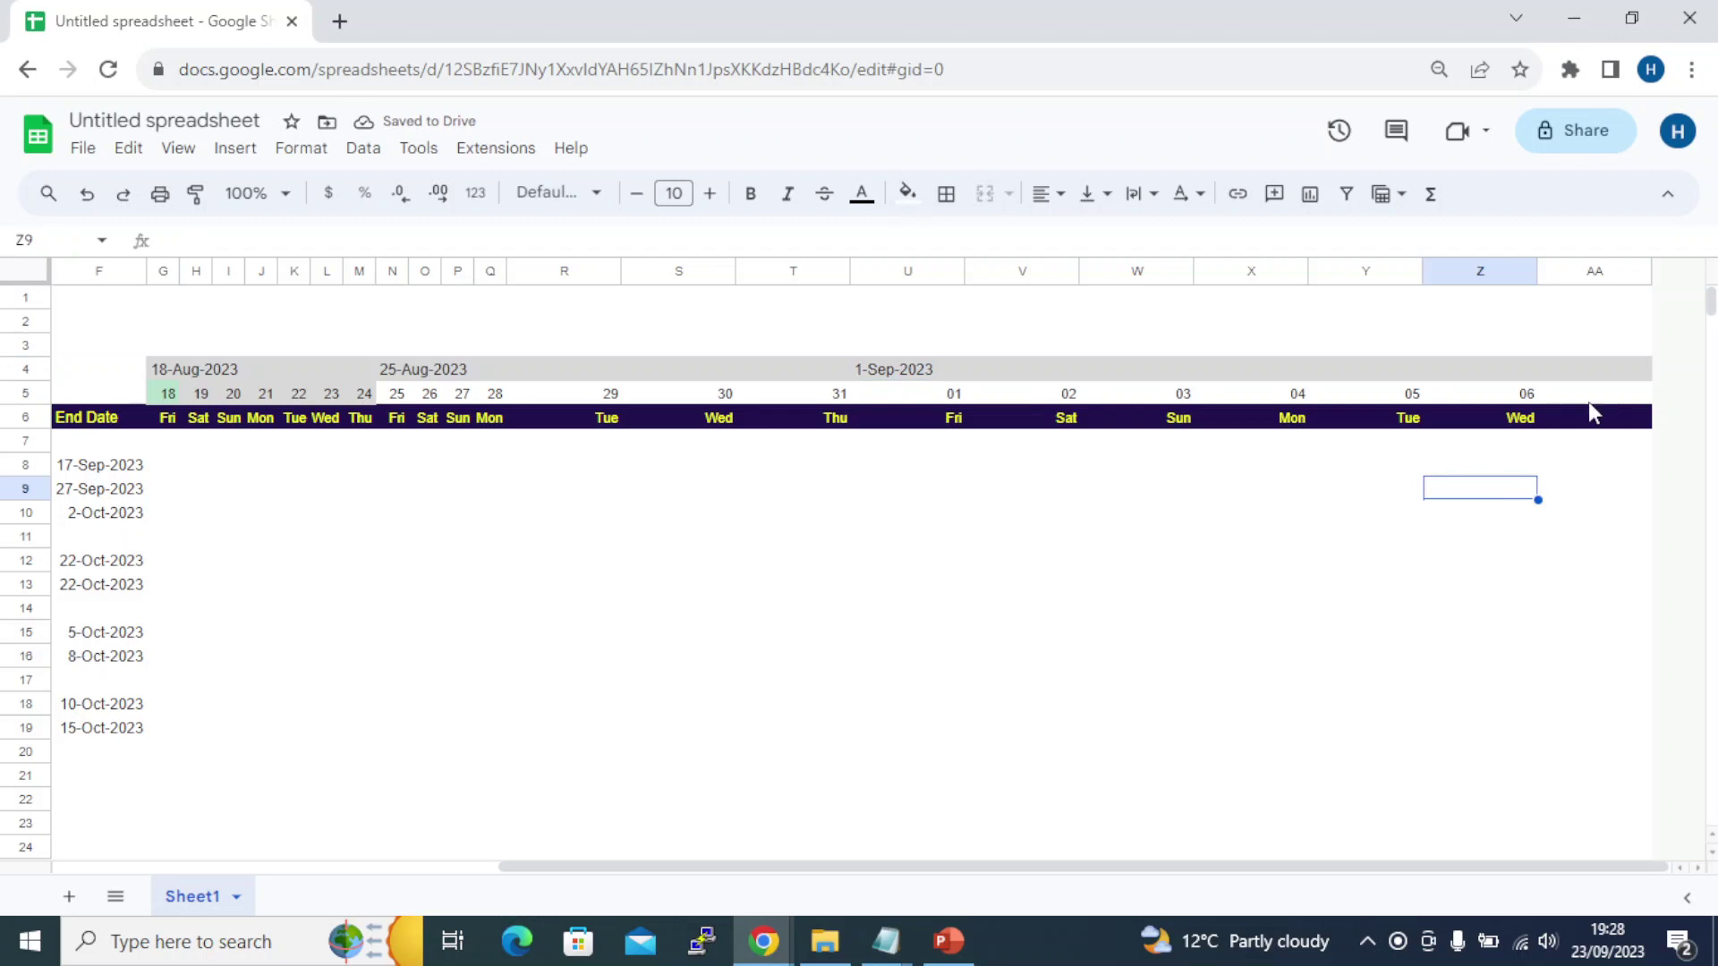
Insert one and then two more empty columns to the left of column AA
right_click(1619, 279)
click(1637, 375)
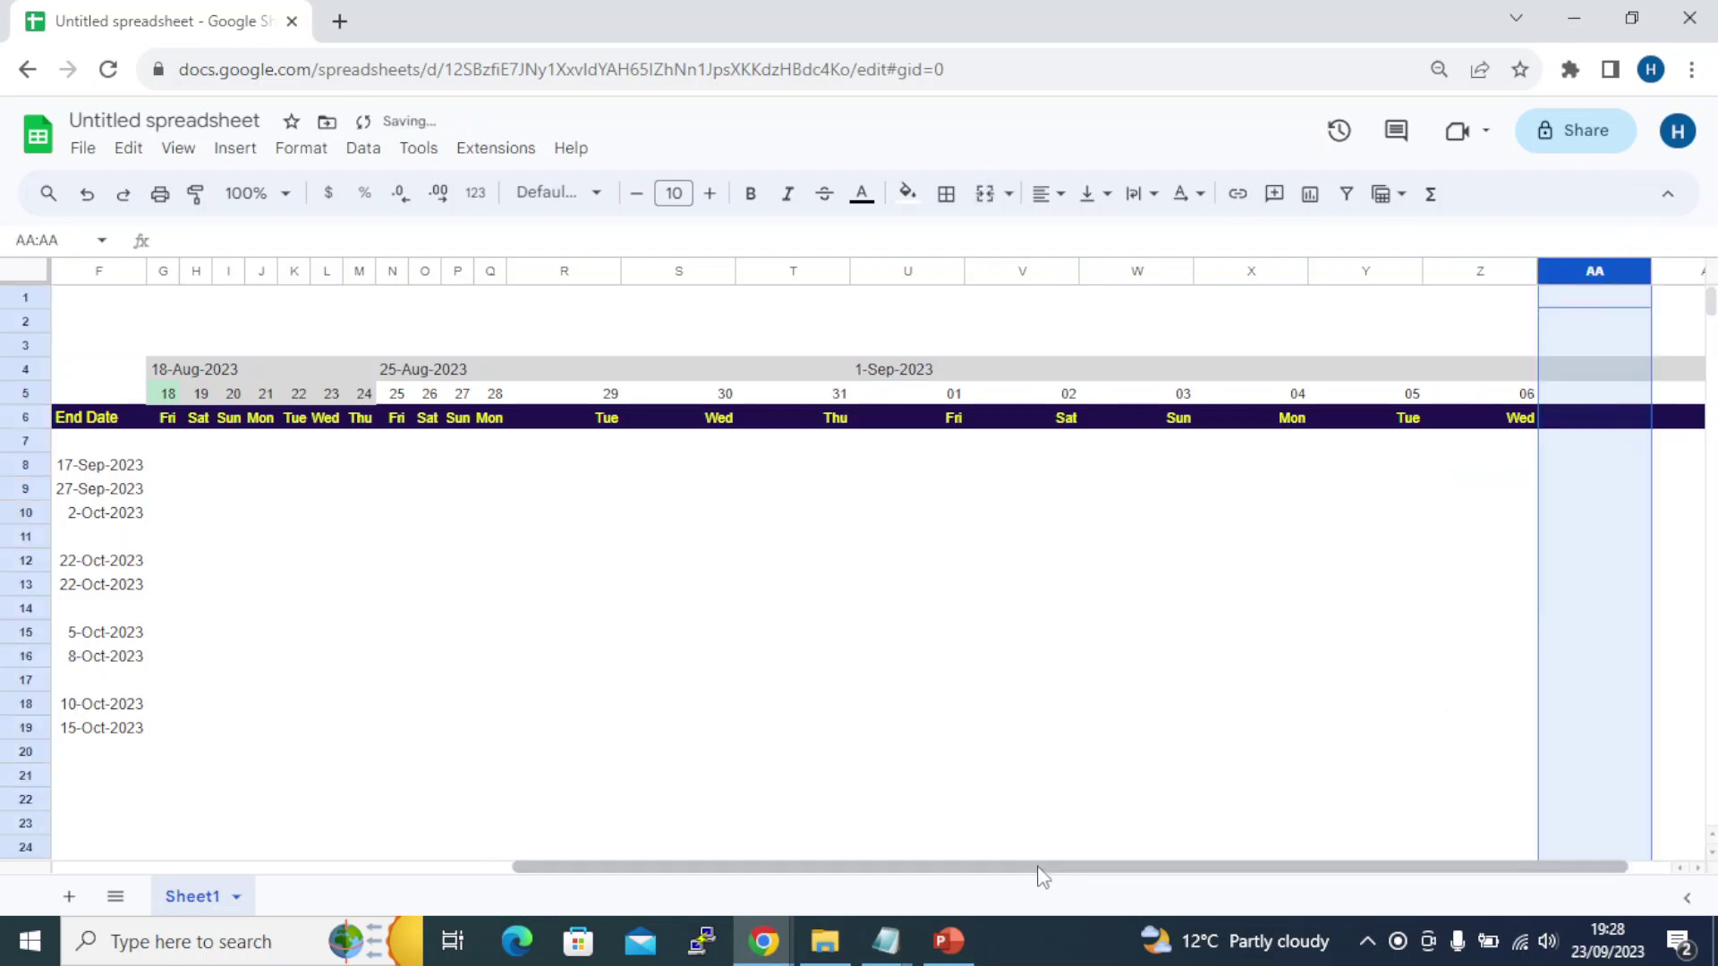
drag(1041, 875, 1676, 877)
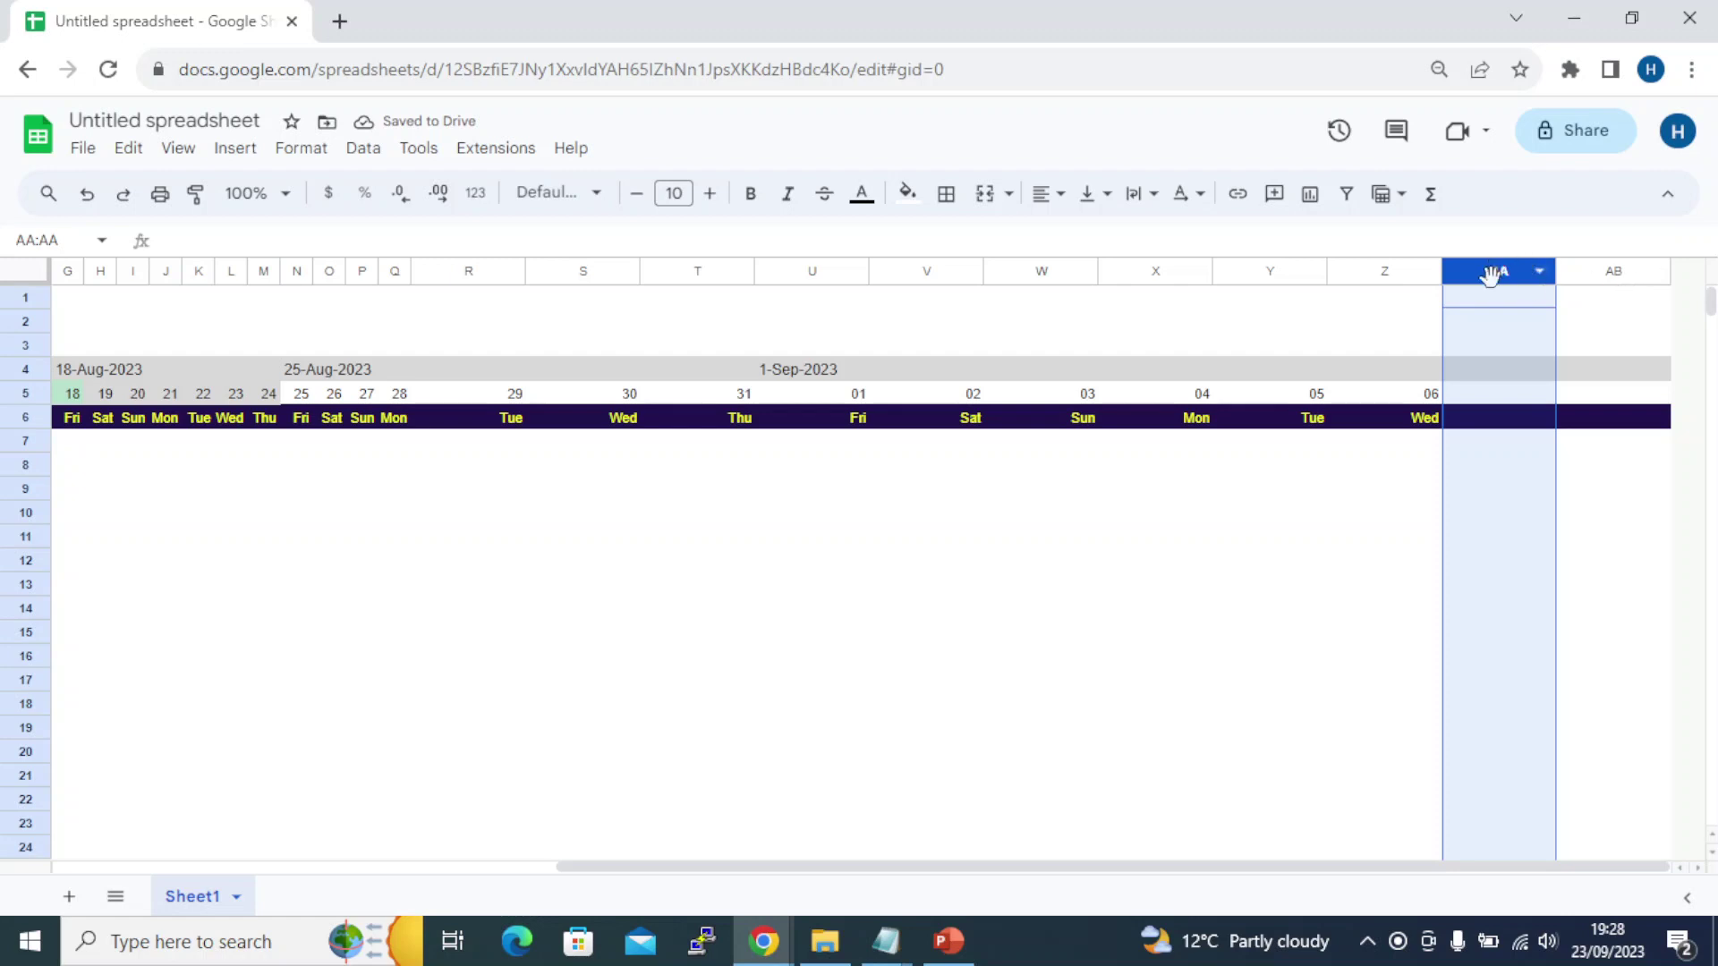
drag(1489, 276, 1602, 271)
click(1602, 477)
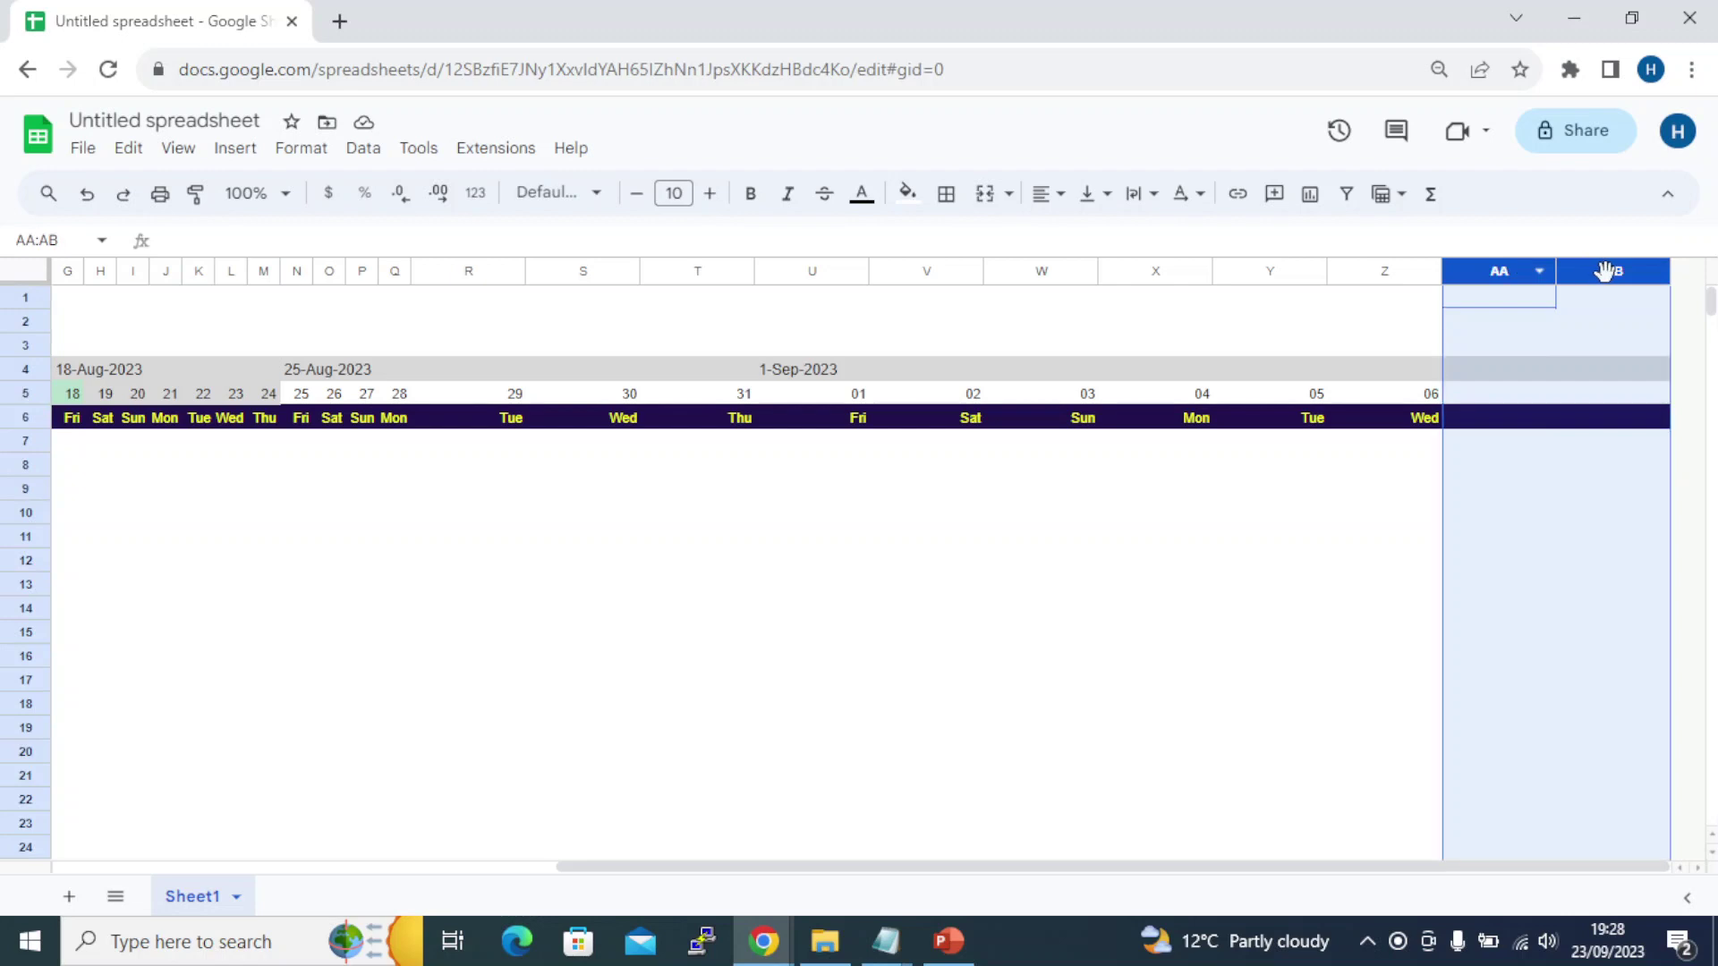
right_click(1611, 271)
click(1634, 380)
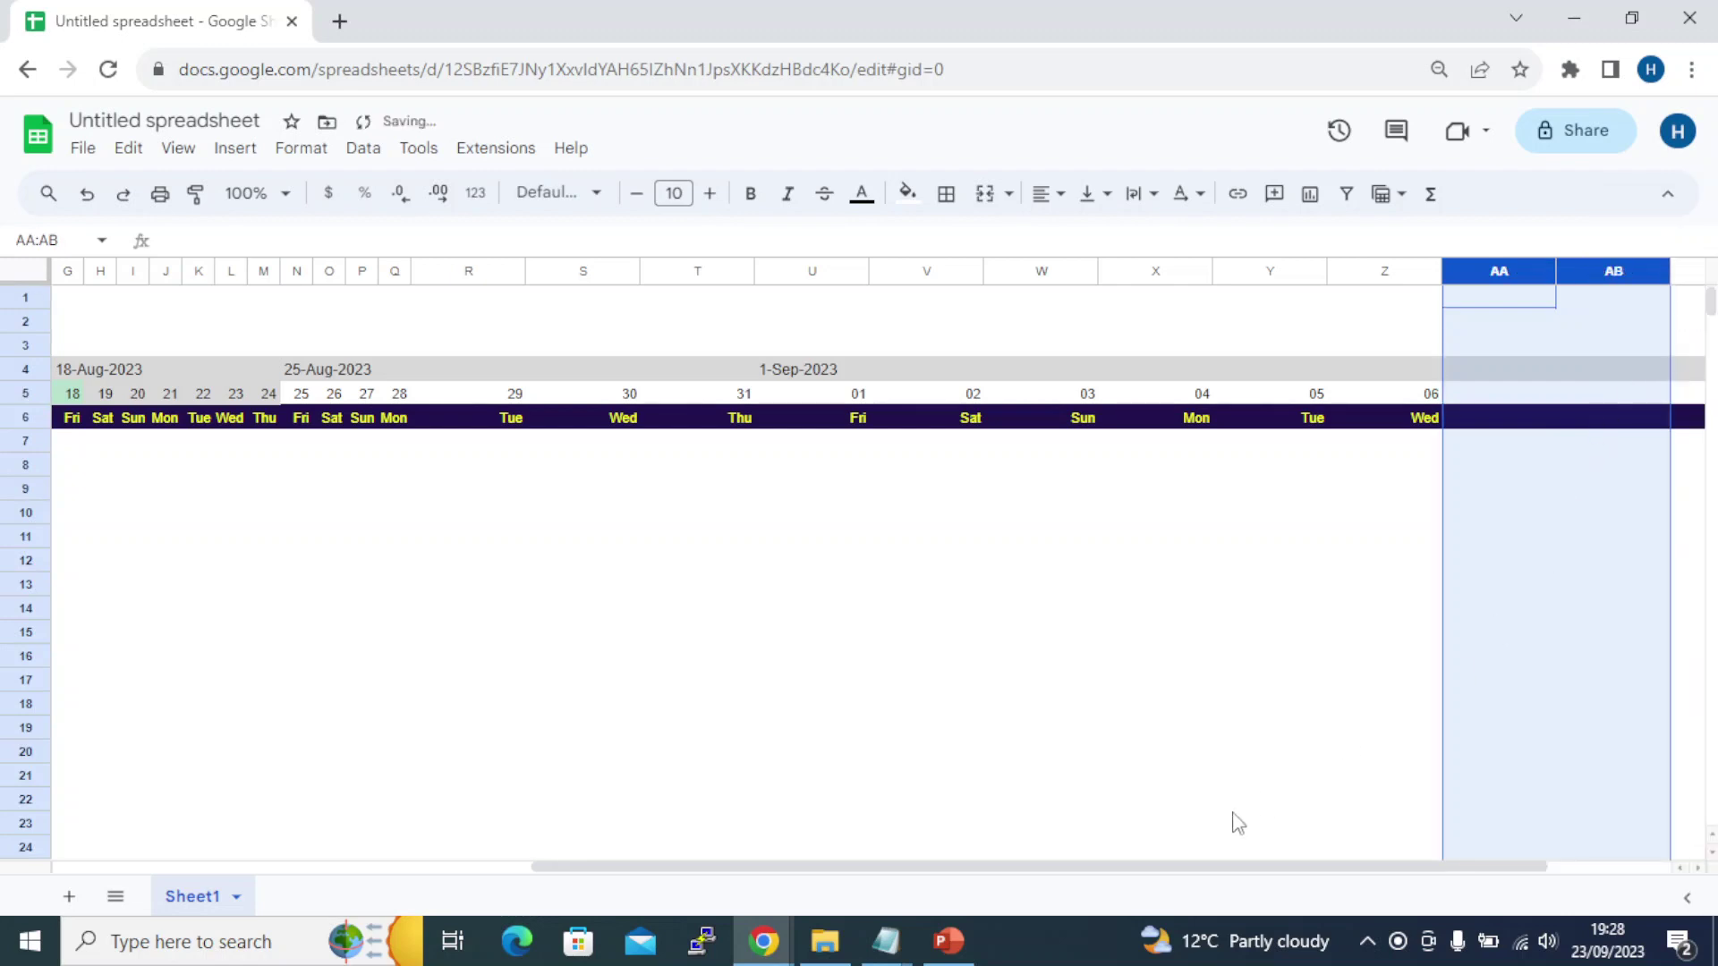
drag(1153, 867, 1429, 886)
click(1561, 512)
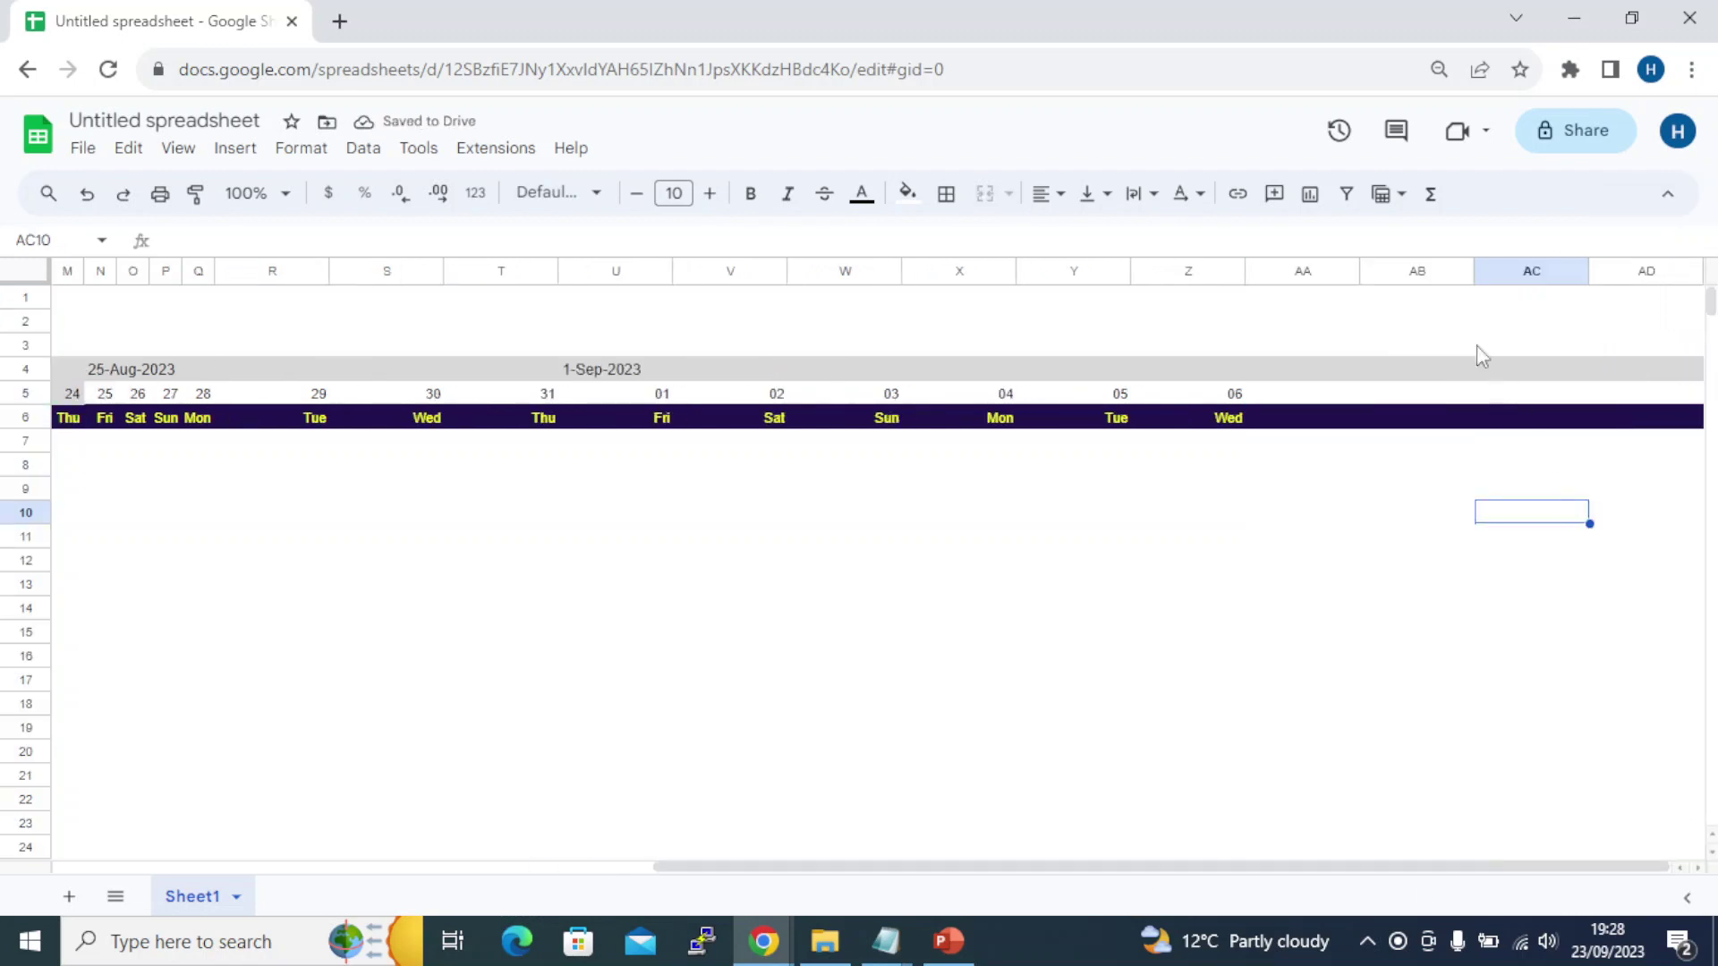
Auto-fit the width of all columns in the sheet
click(25, 271)
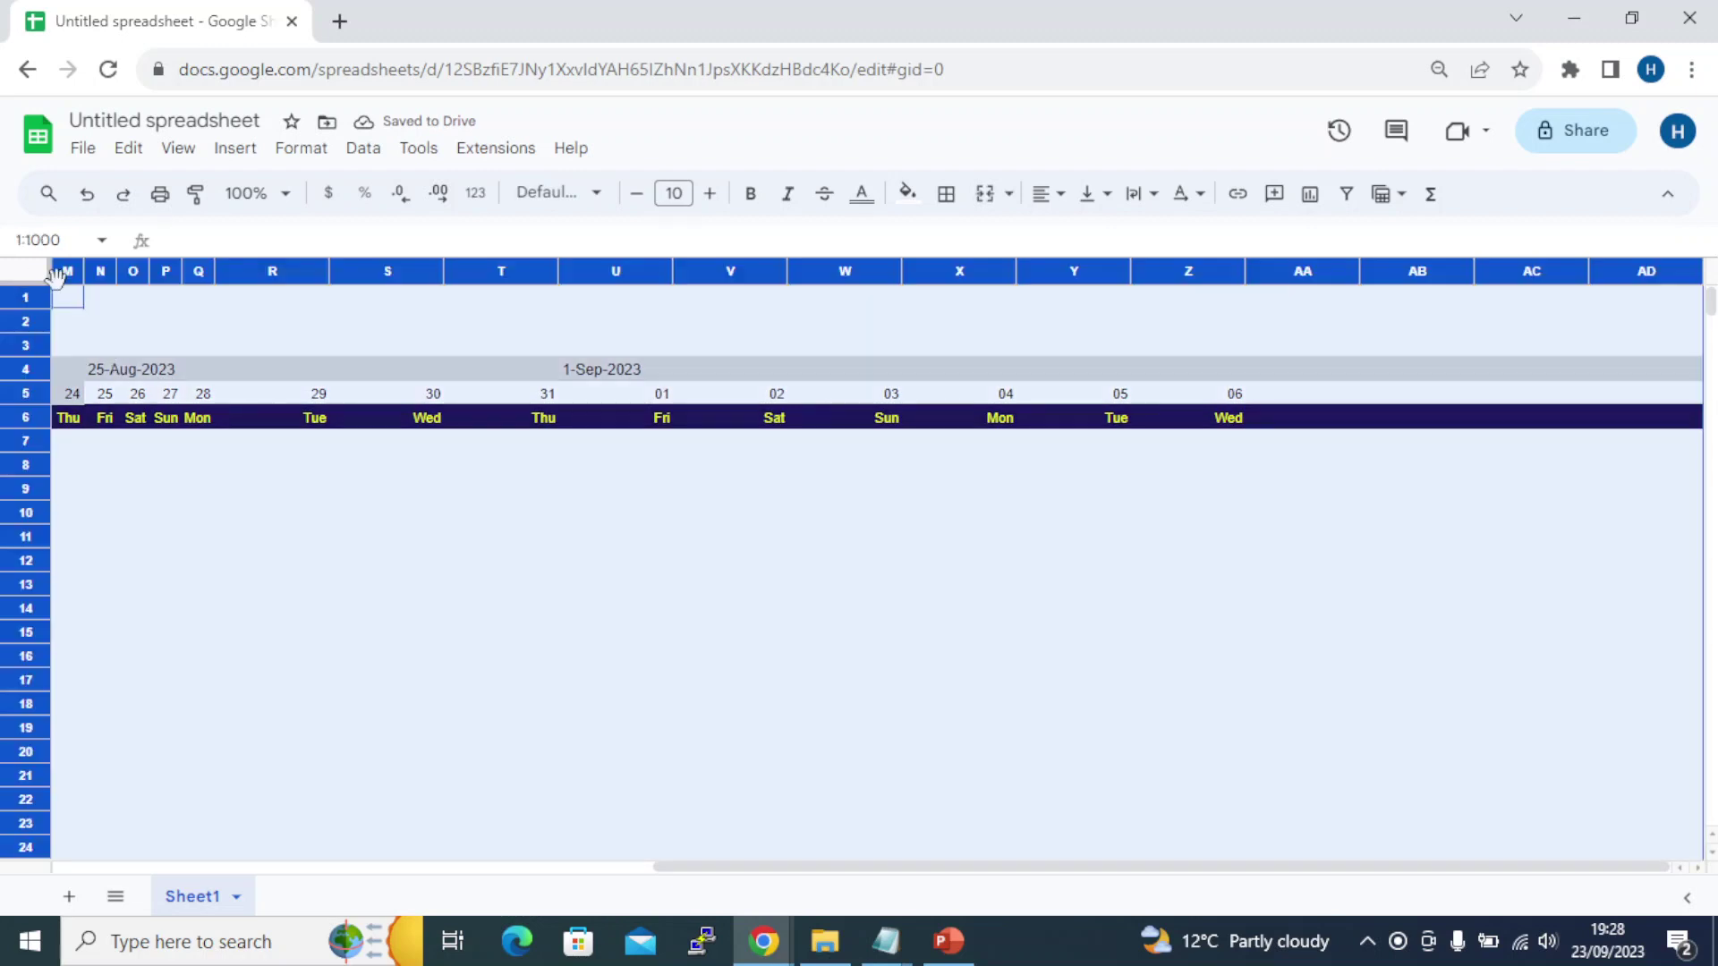
double_click(218, 268)
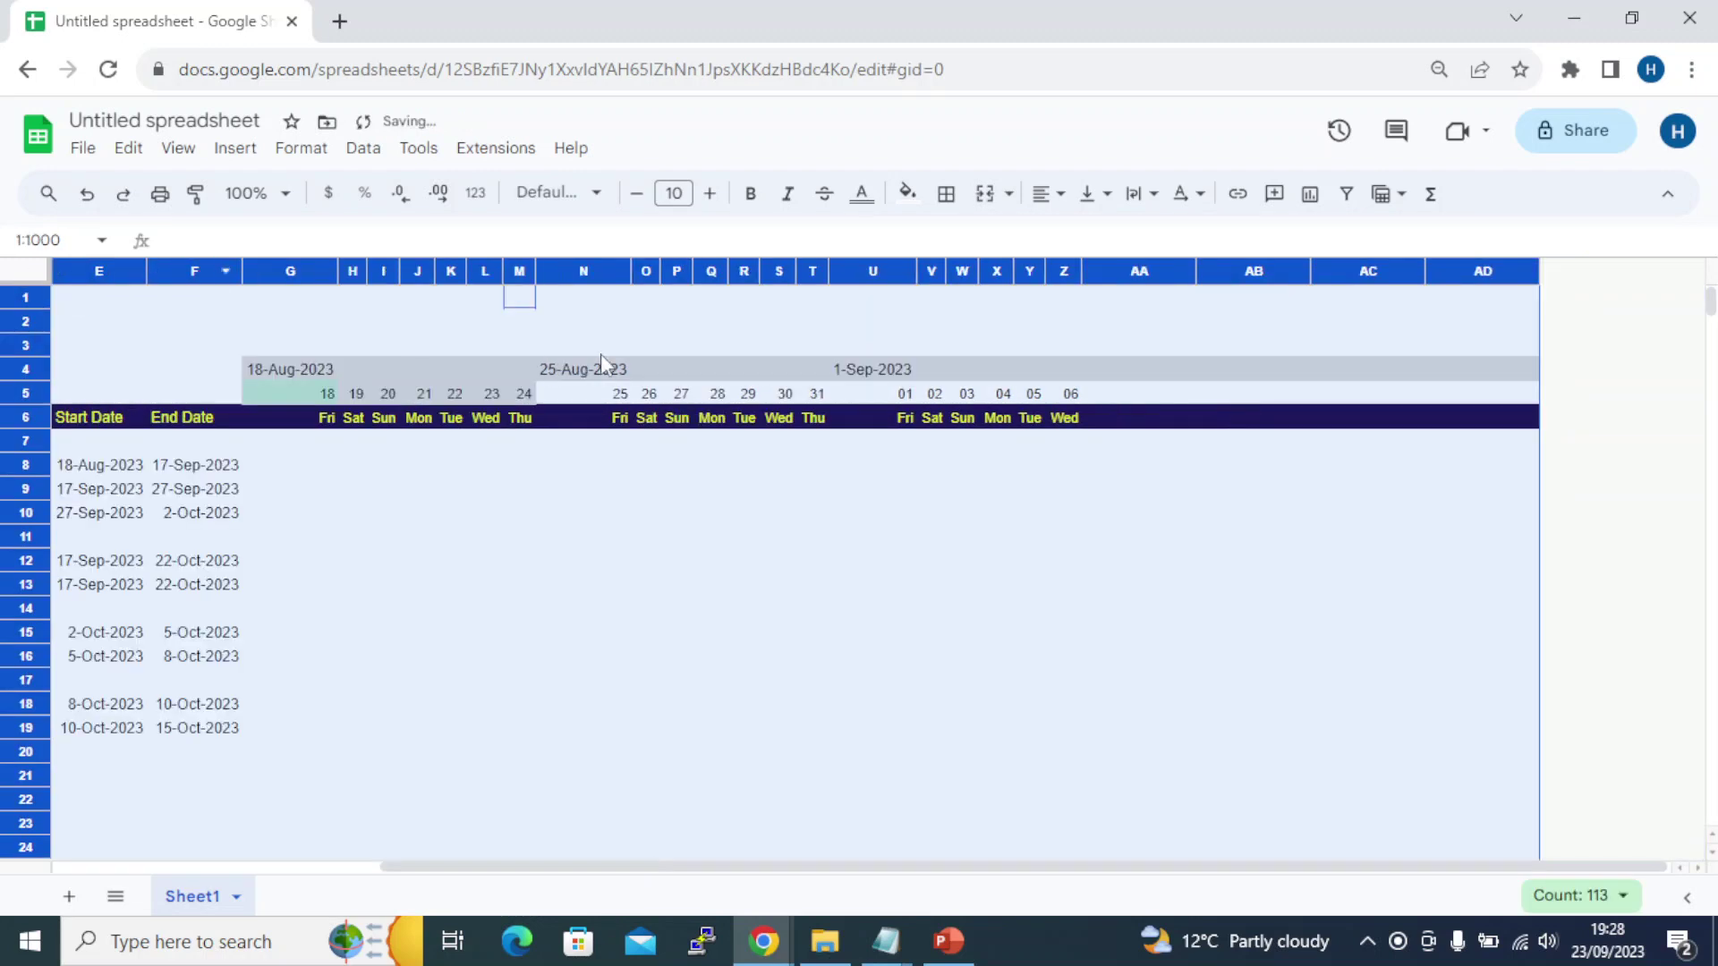
click(1242, 511)
Insert four more empty columns to the left of column AA, using the range AA:AD
drag(1126, 271, 1522, 304)
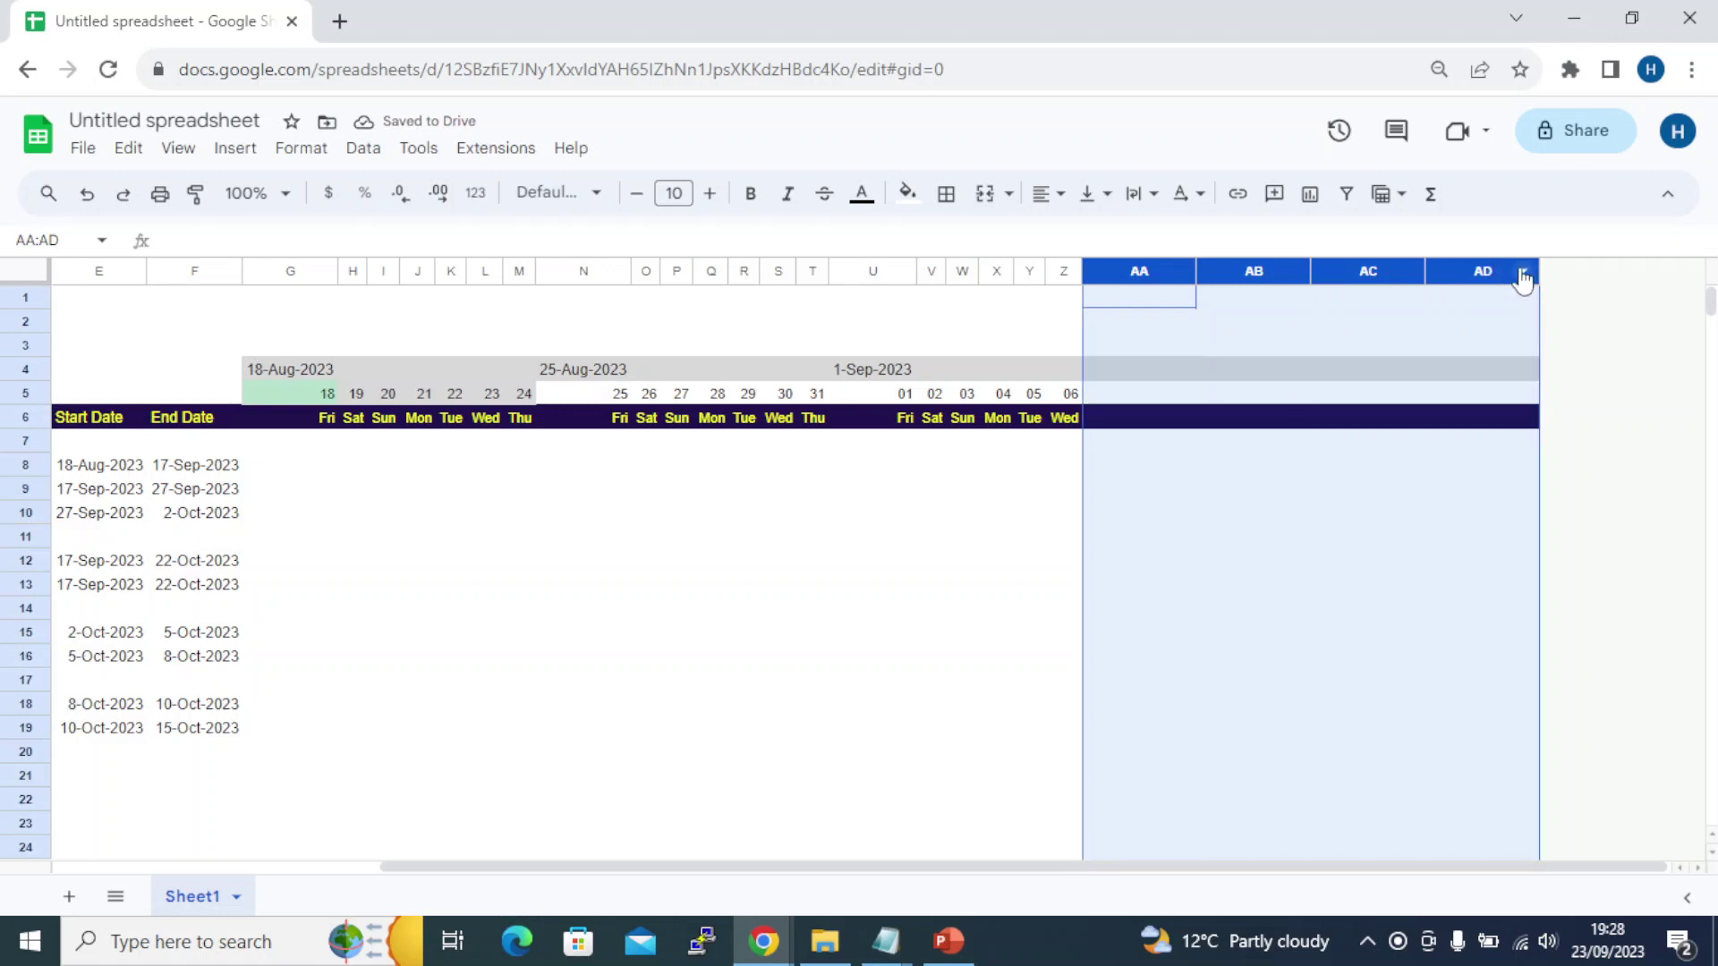
right_click(1522, 279)
click(1575, 383)
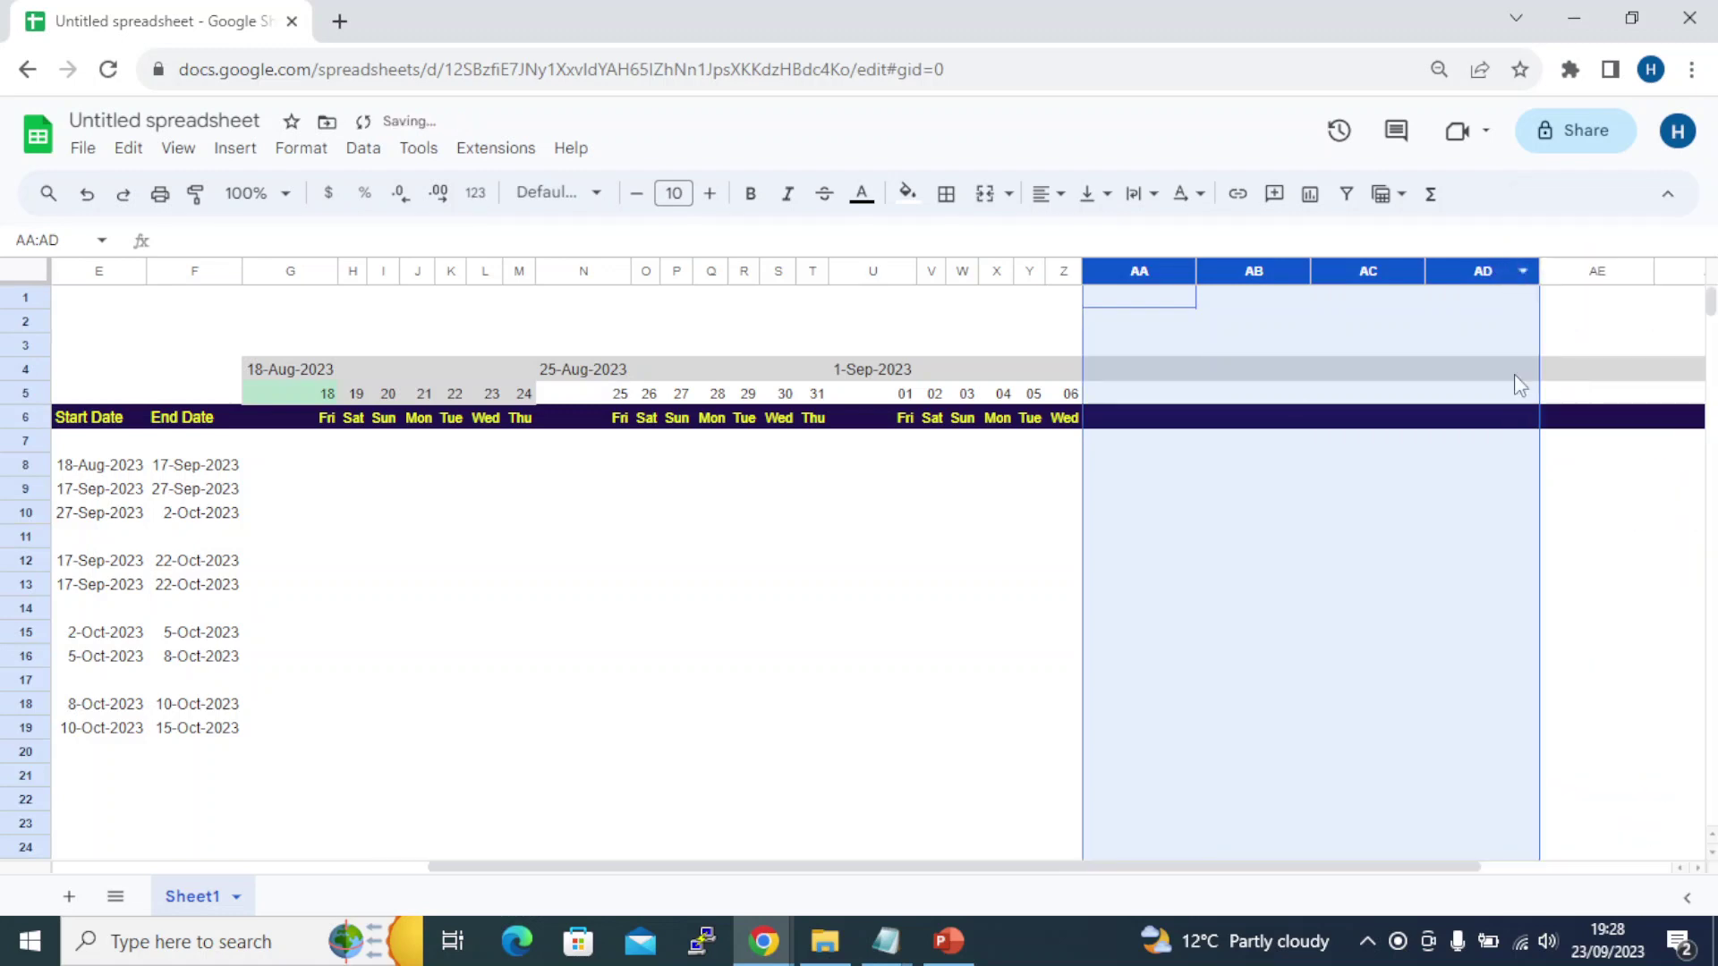
click(1258, 516)
Resize all columns of the sheet to one uniform narrow width
click(36, 273)
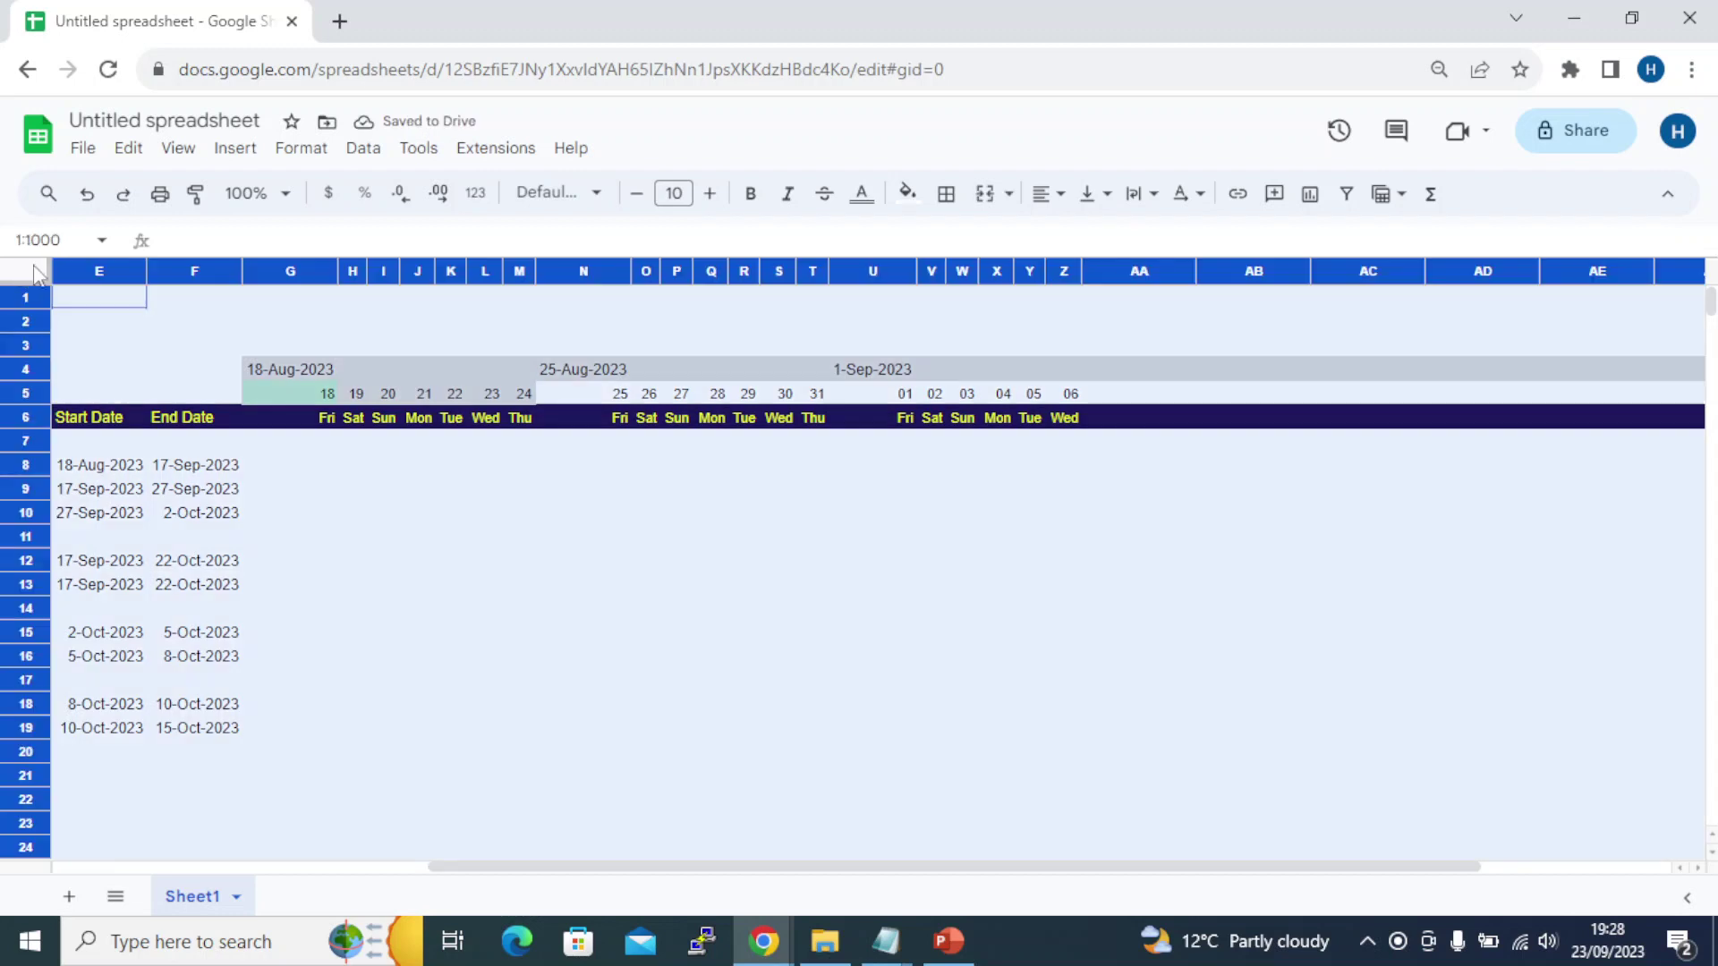
drag(1199, 272, 1308, 272)
click(1160, 346)
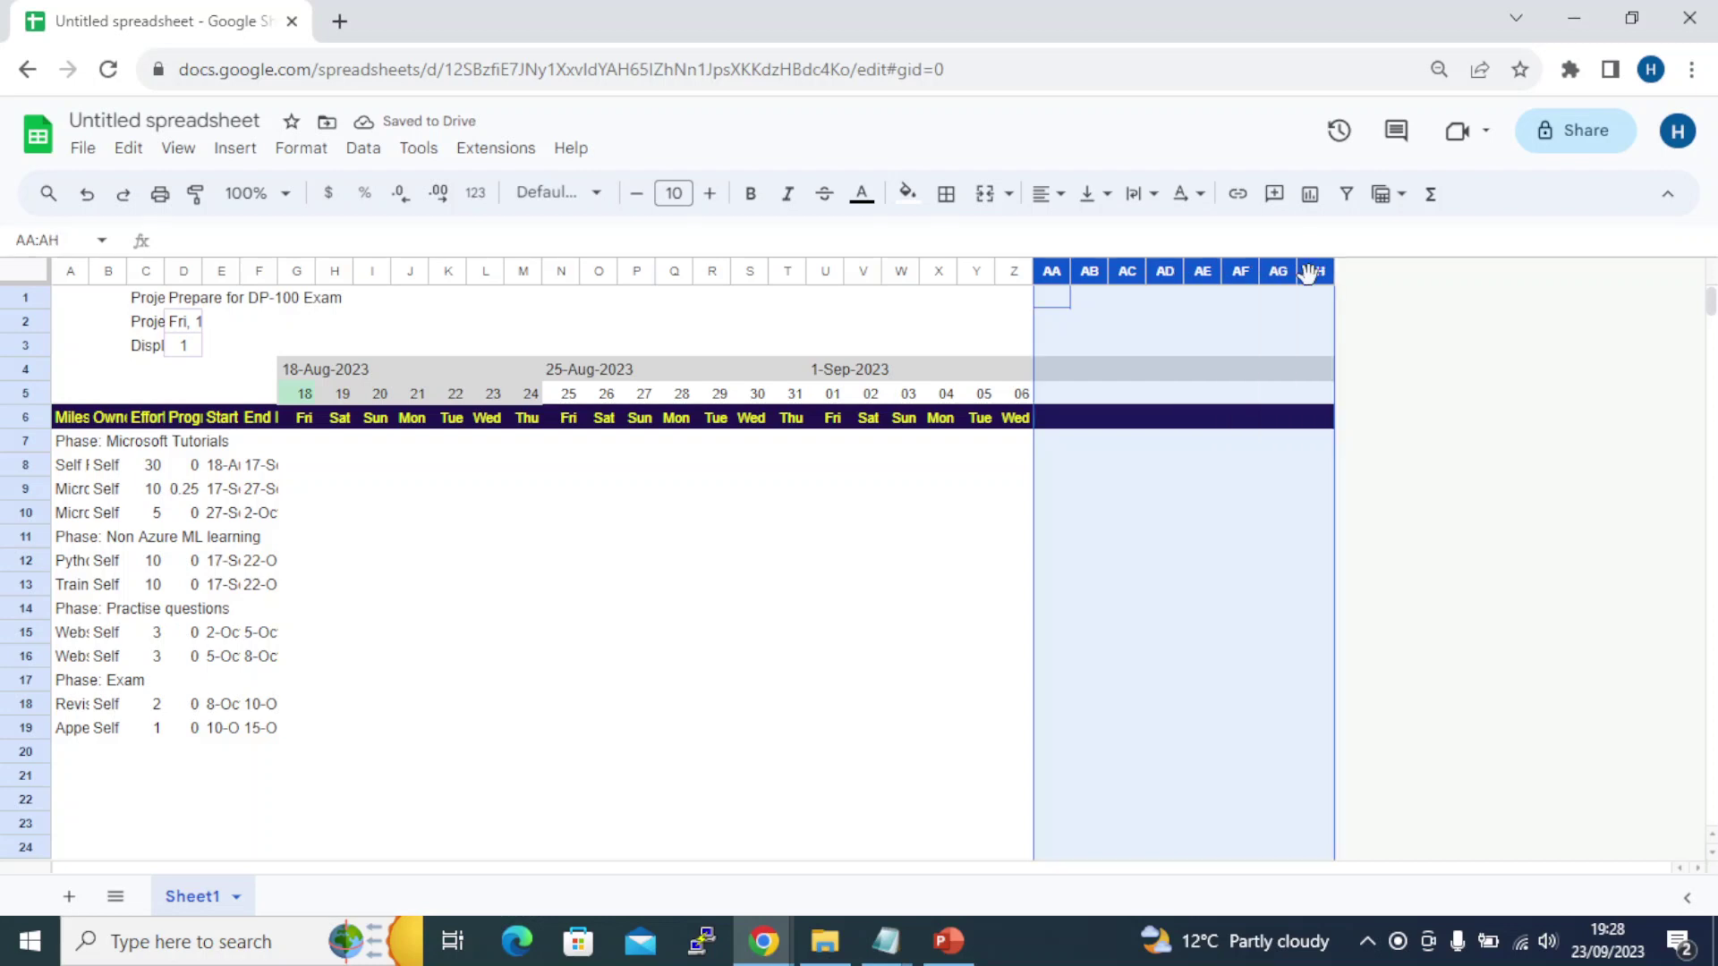
Insert 8, 16 and 32 empty columns in turn to the left of column AA, extending the sheet to column CL
right_click(1319, 284)
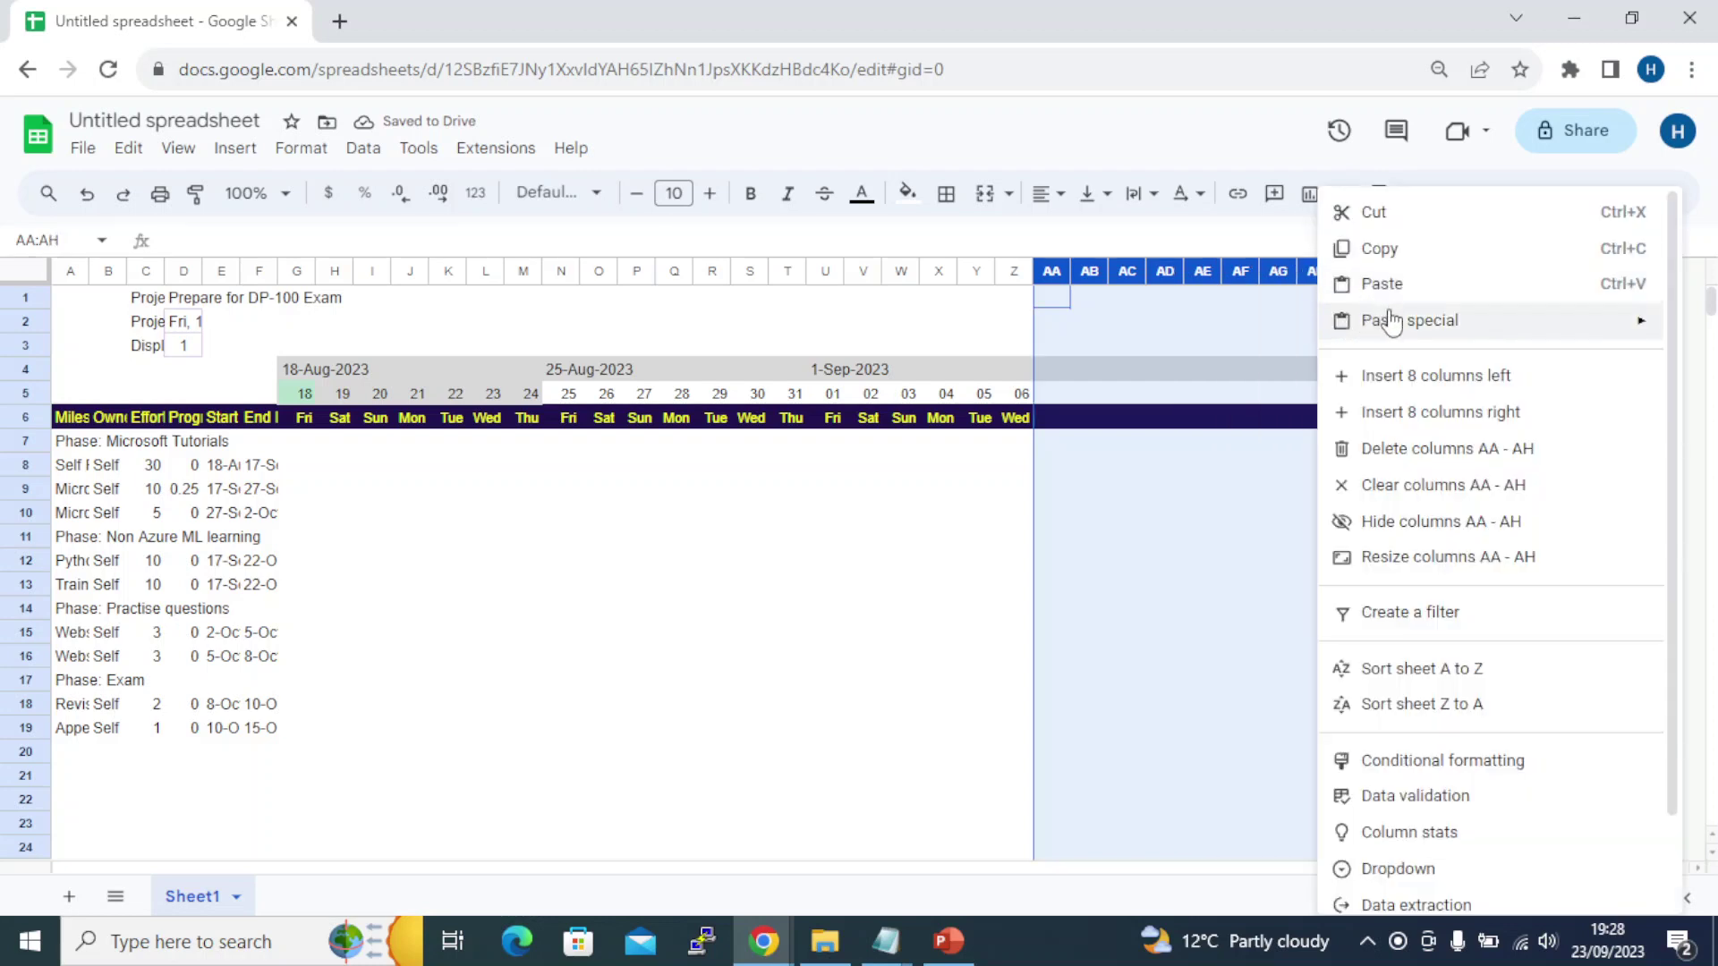
click(1411, 376)
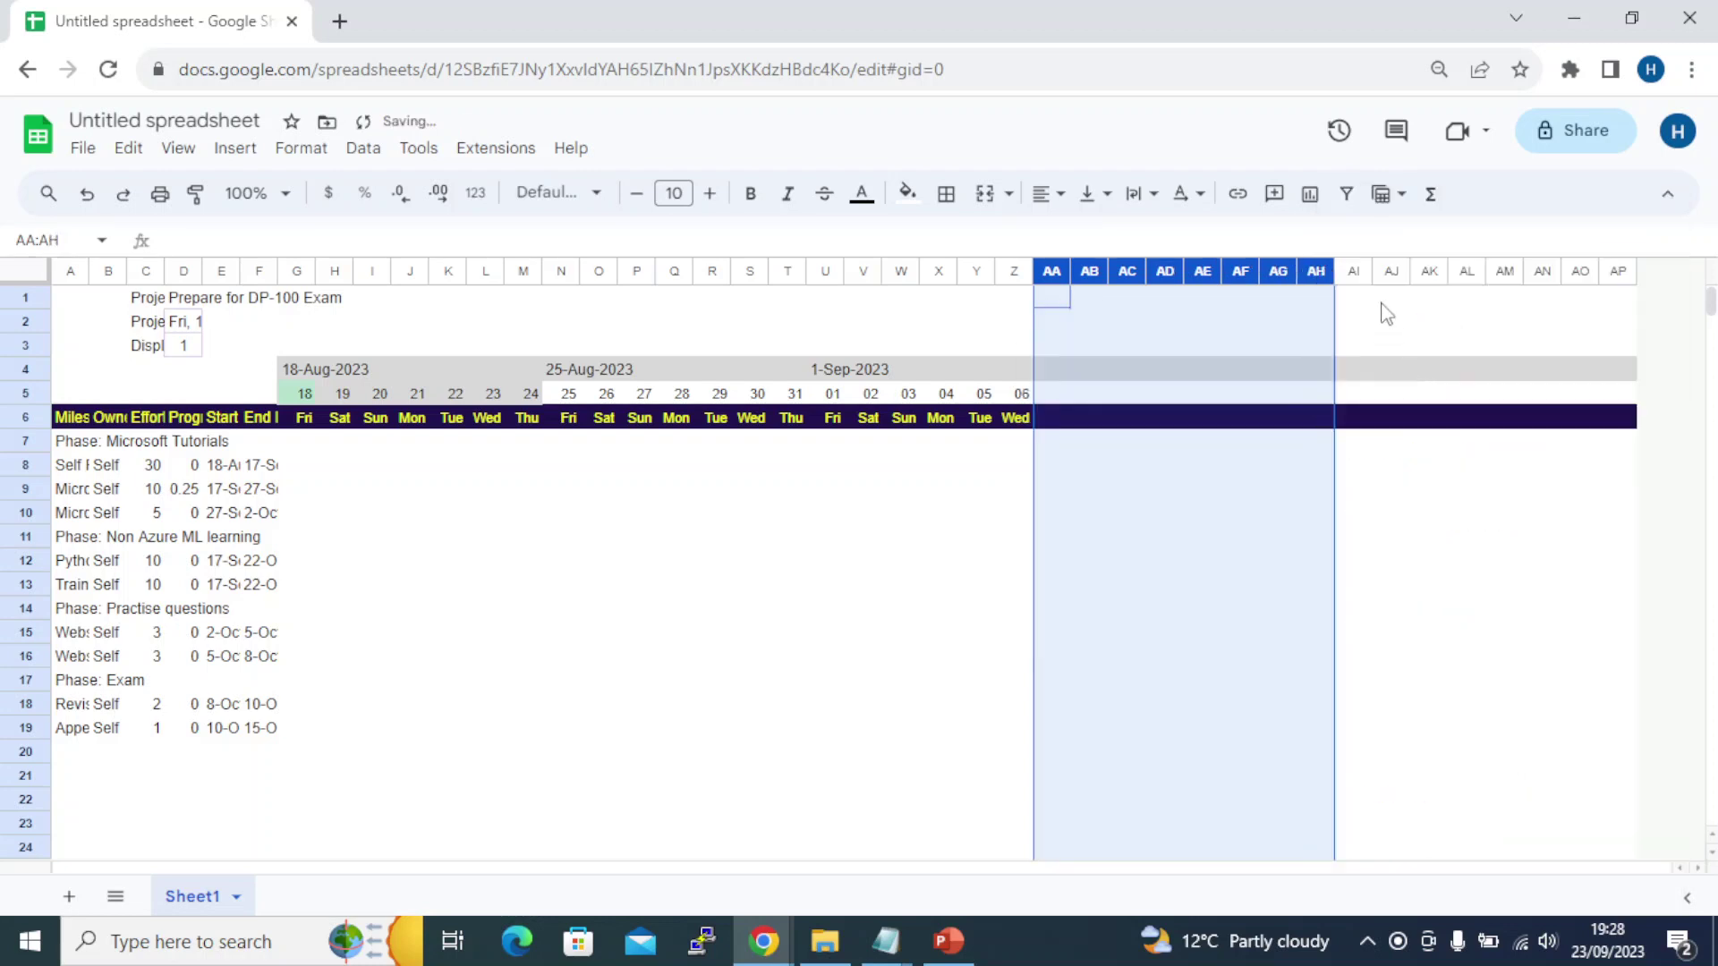
shift+click(1628, 279)
right_click(1628, 279)
key(Escape)
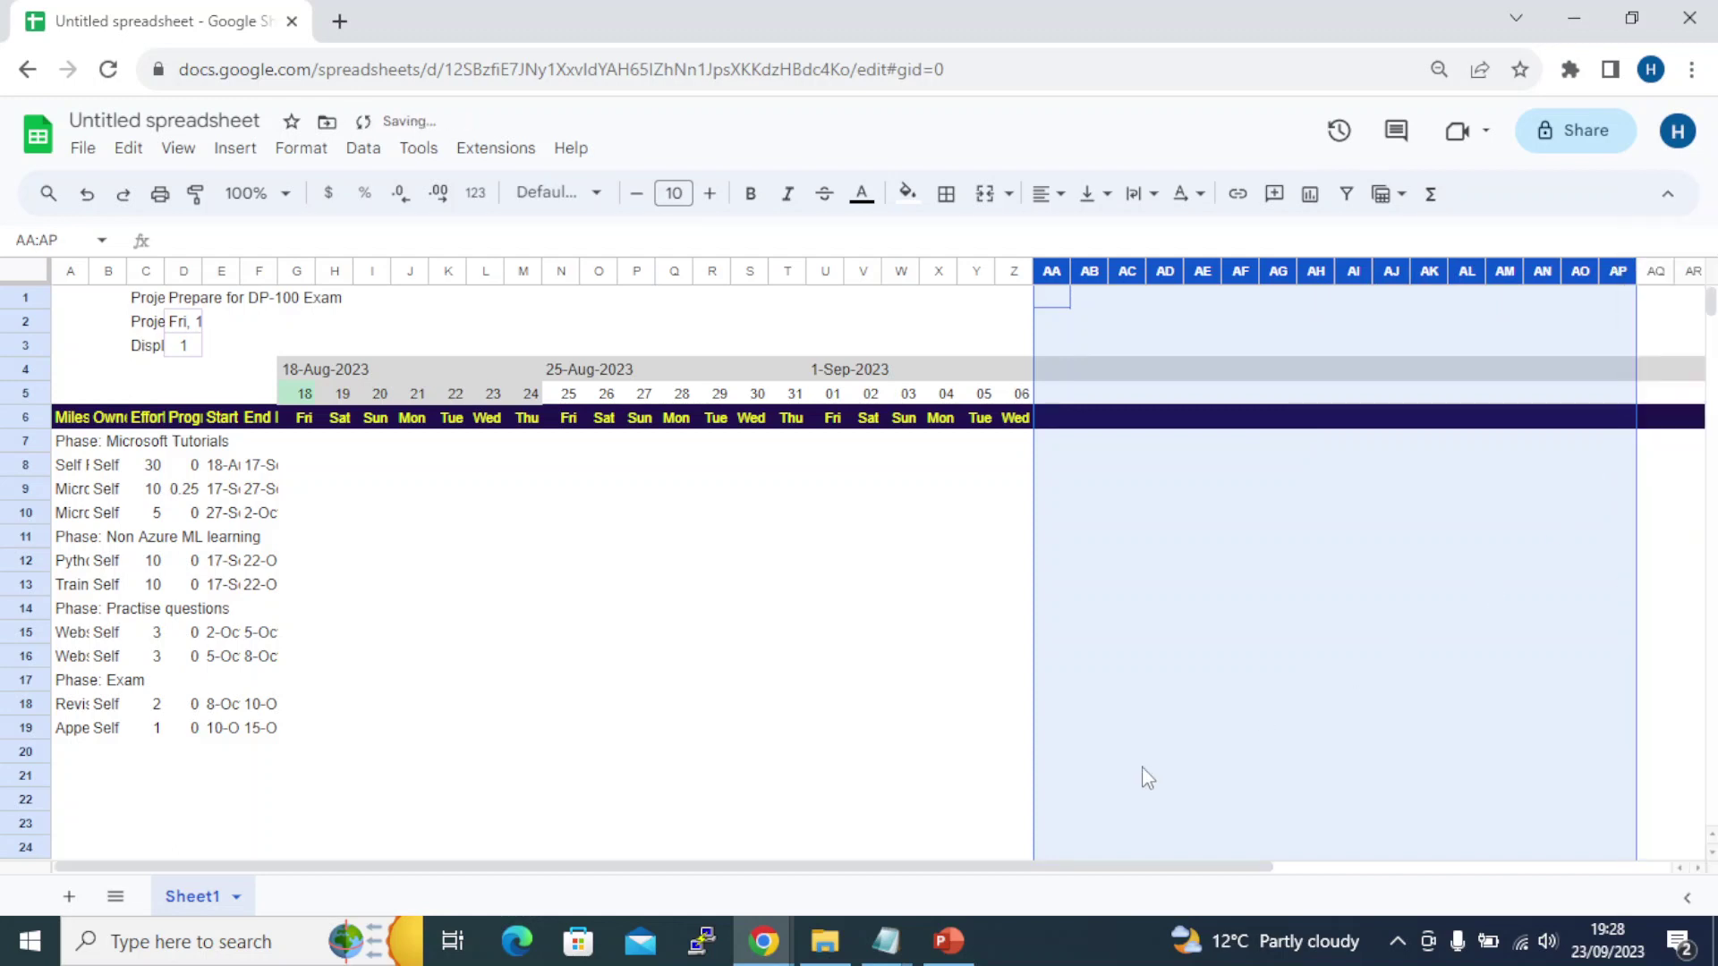
drag(1073, 866, 1471, 868)
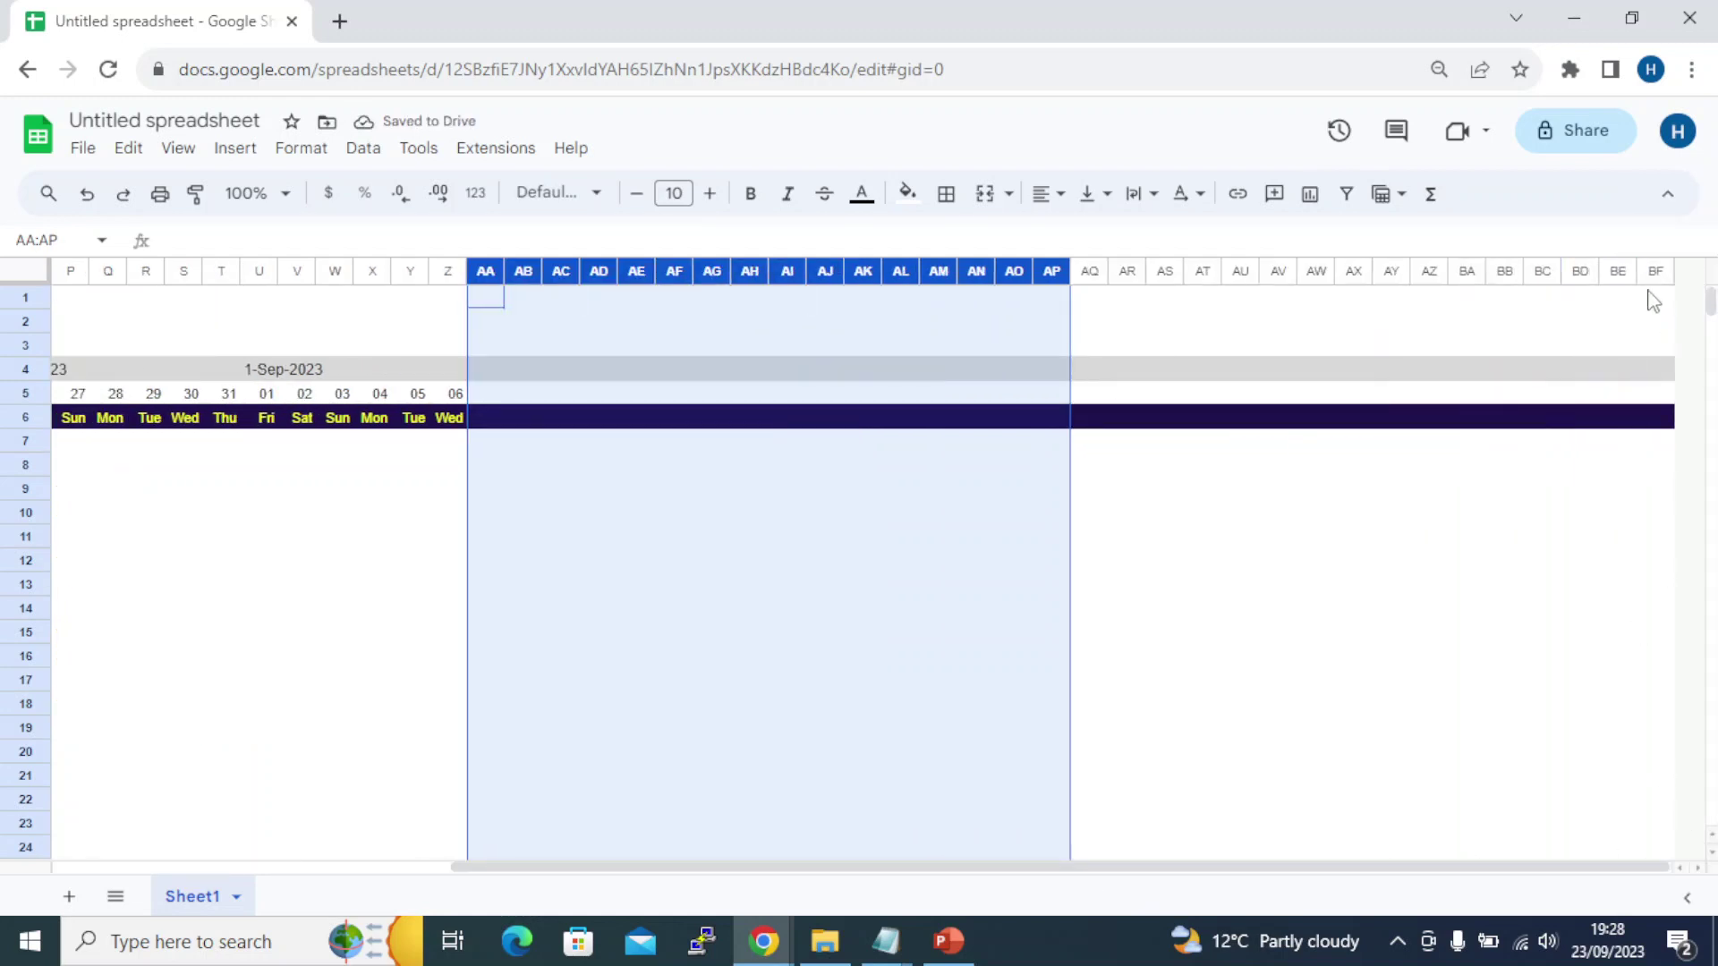
shift+click(1656, 279)
right_click(1655, 279)
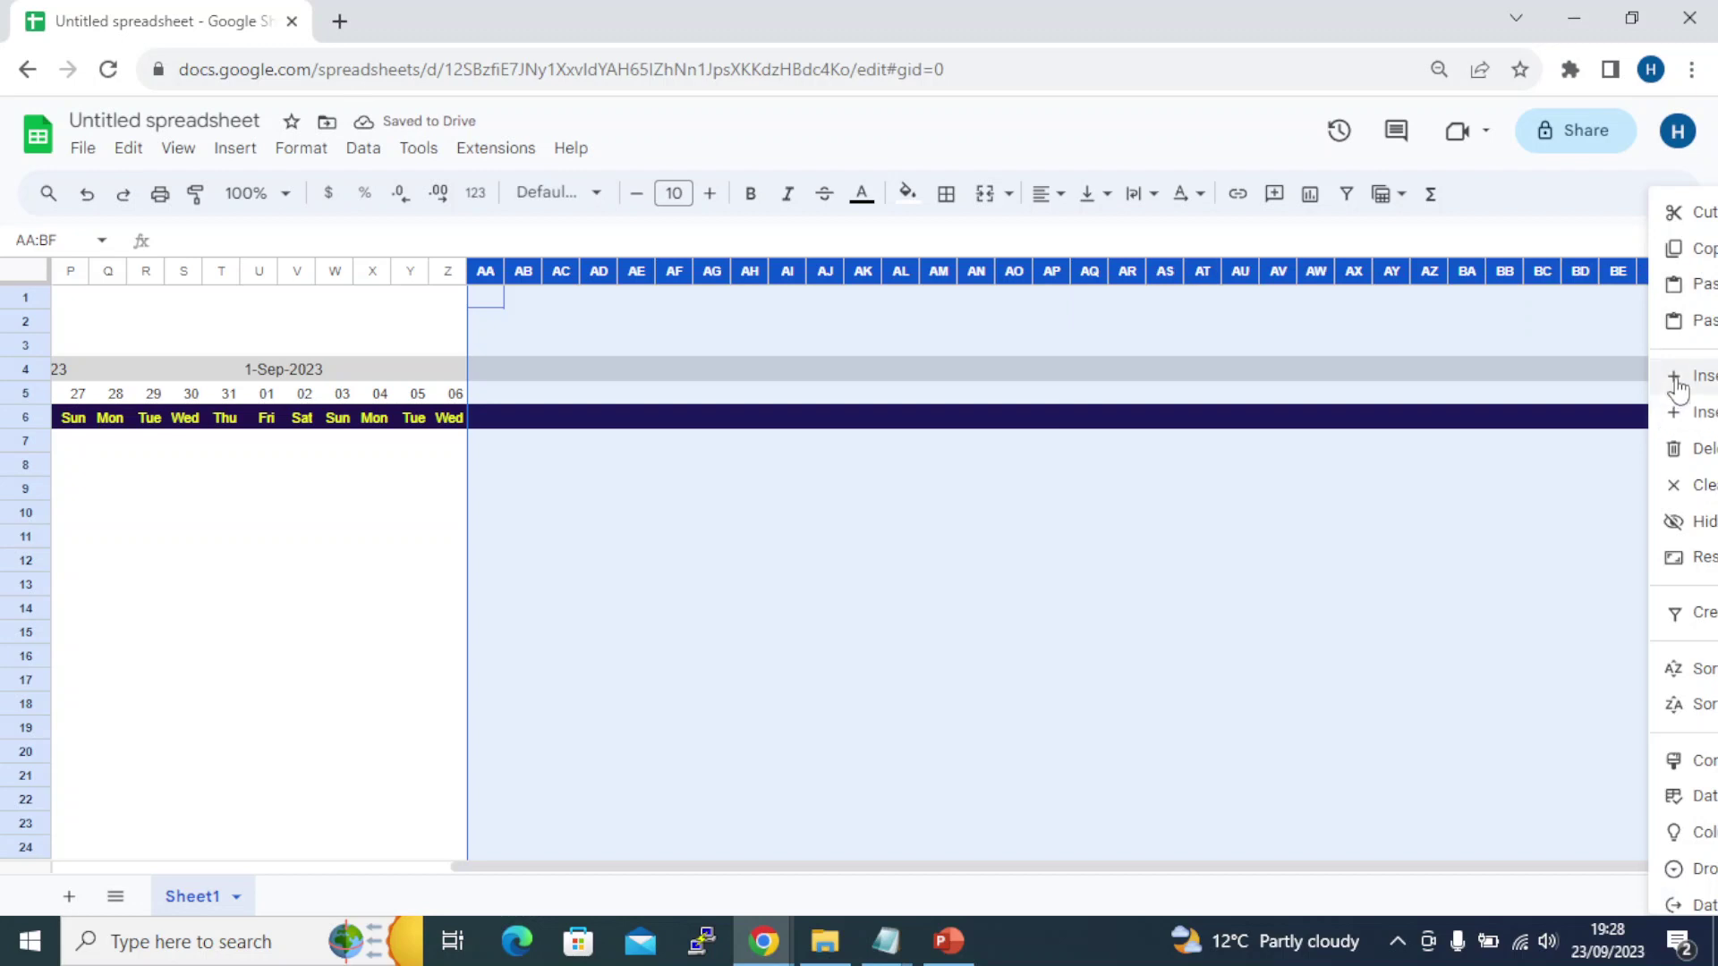
click(1683, 380)
Insert another 64 and 128 empty columns to the left of column AA, and return to the start of the timeline
drag(954, 866, 1634, 866)
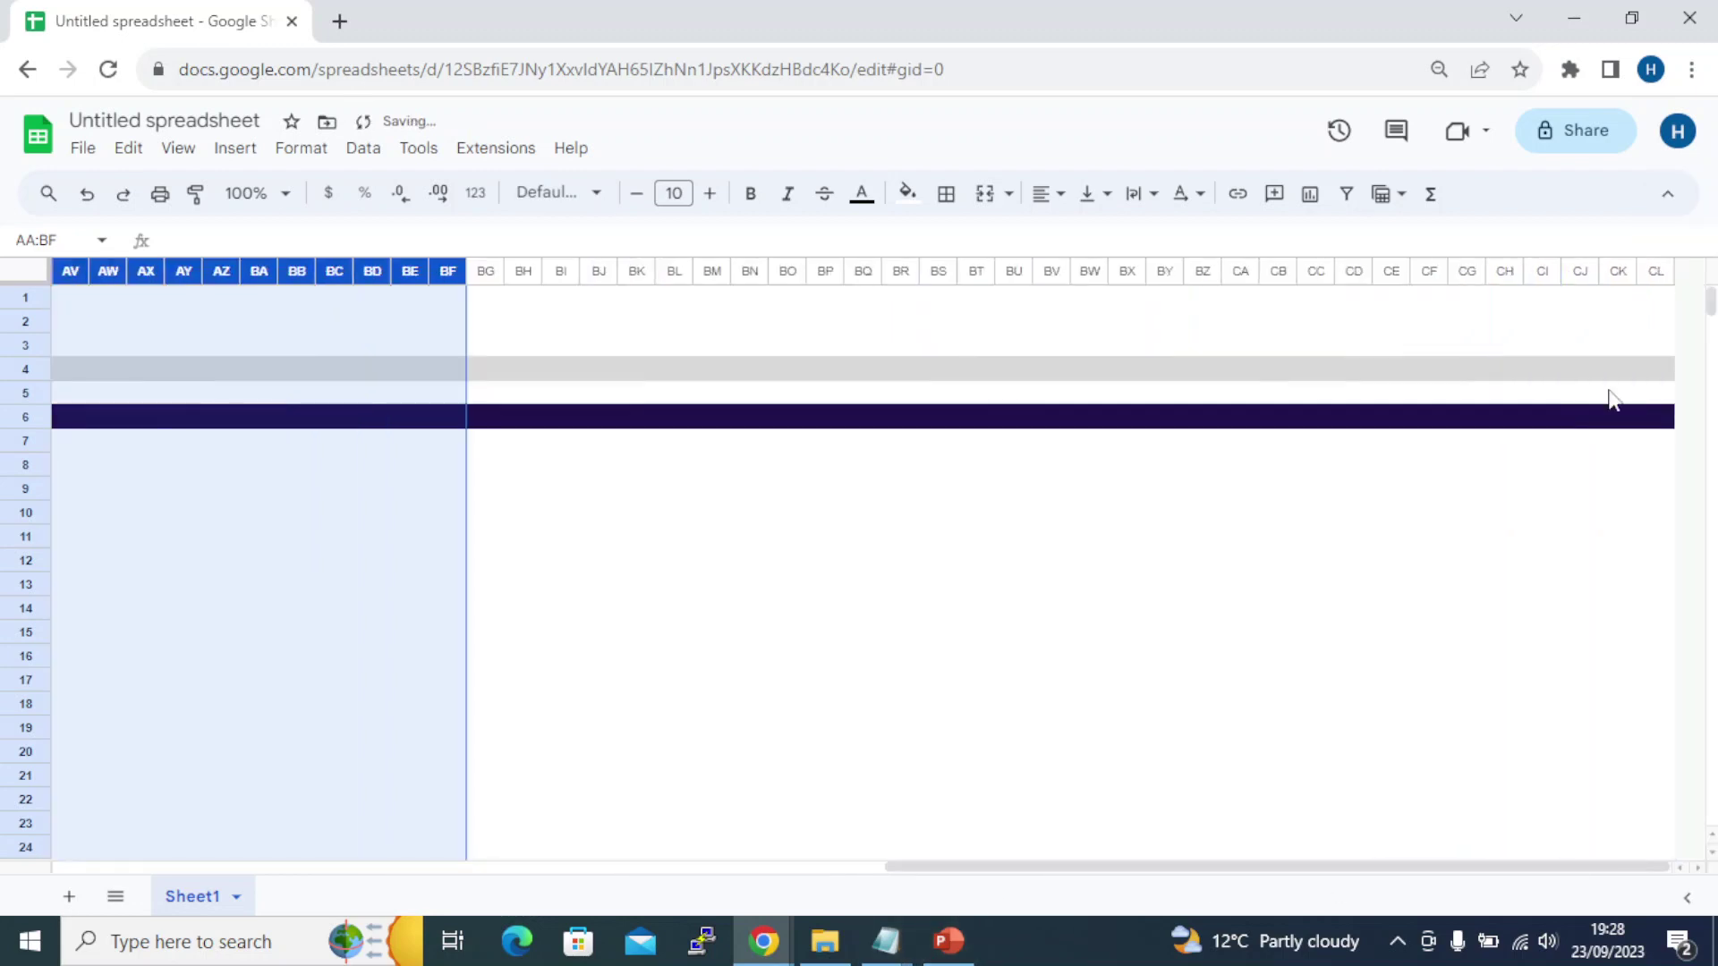
shift+click(1655, 279)
right_click(1655, 279)
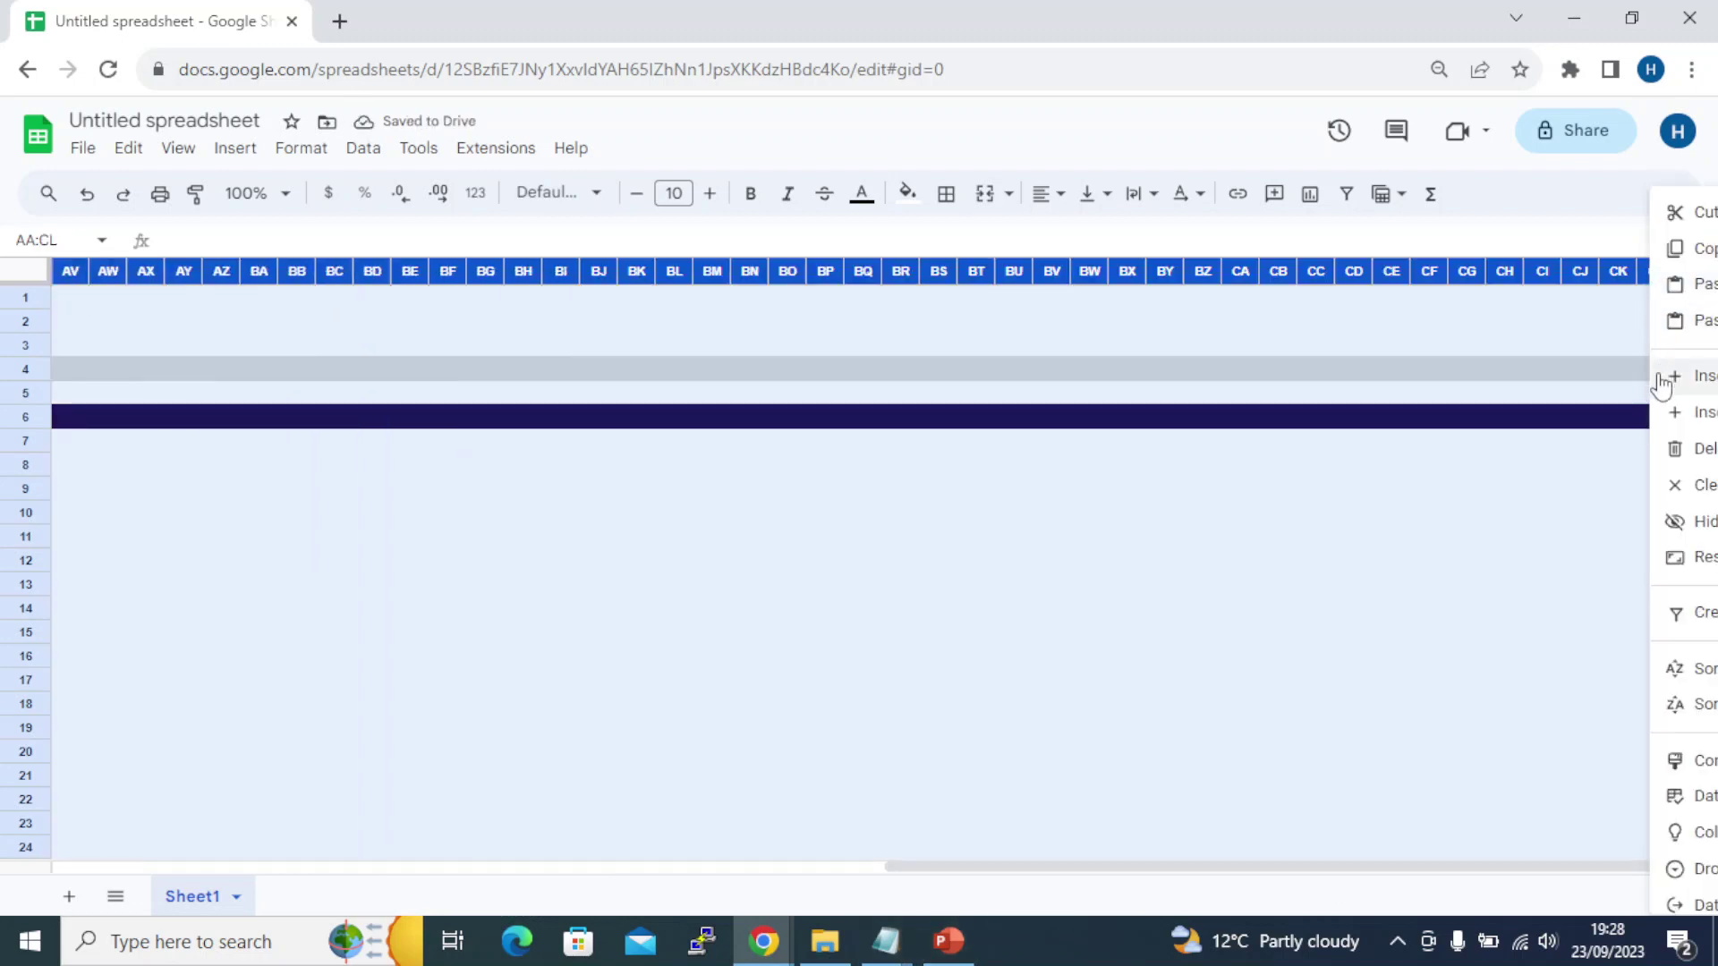
click(1658, 383)
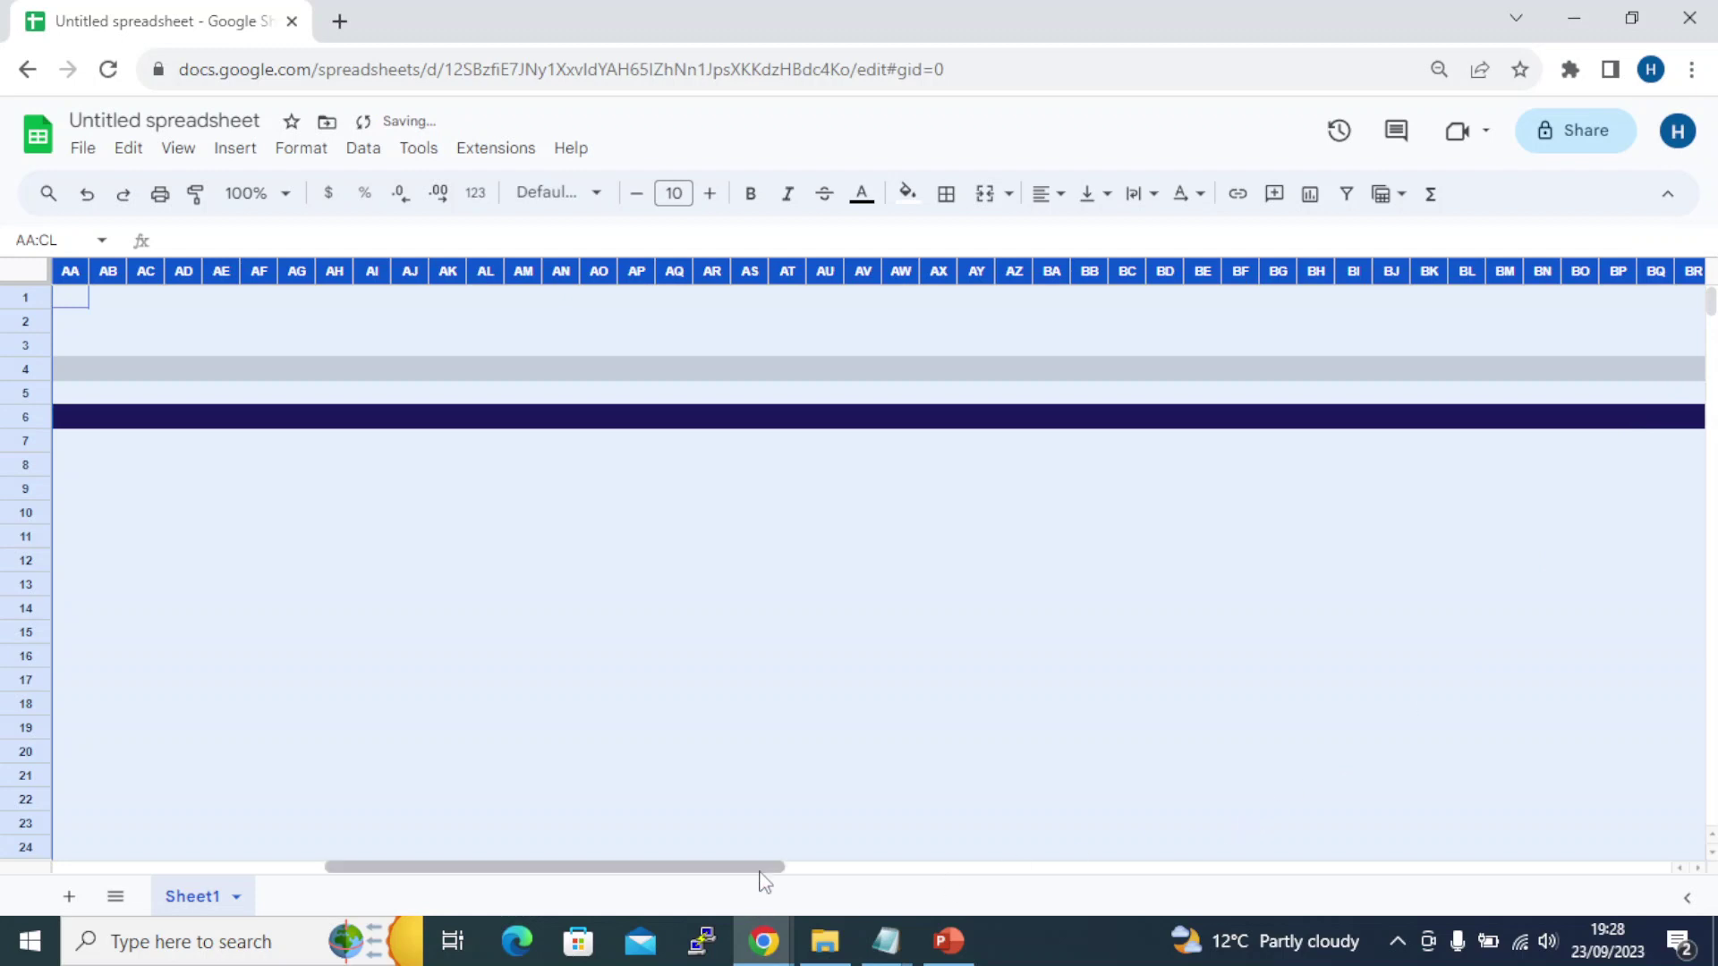
drag(763, 866, 1673, 838)
shift+click(1659, 277)
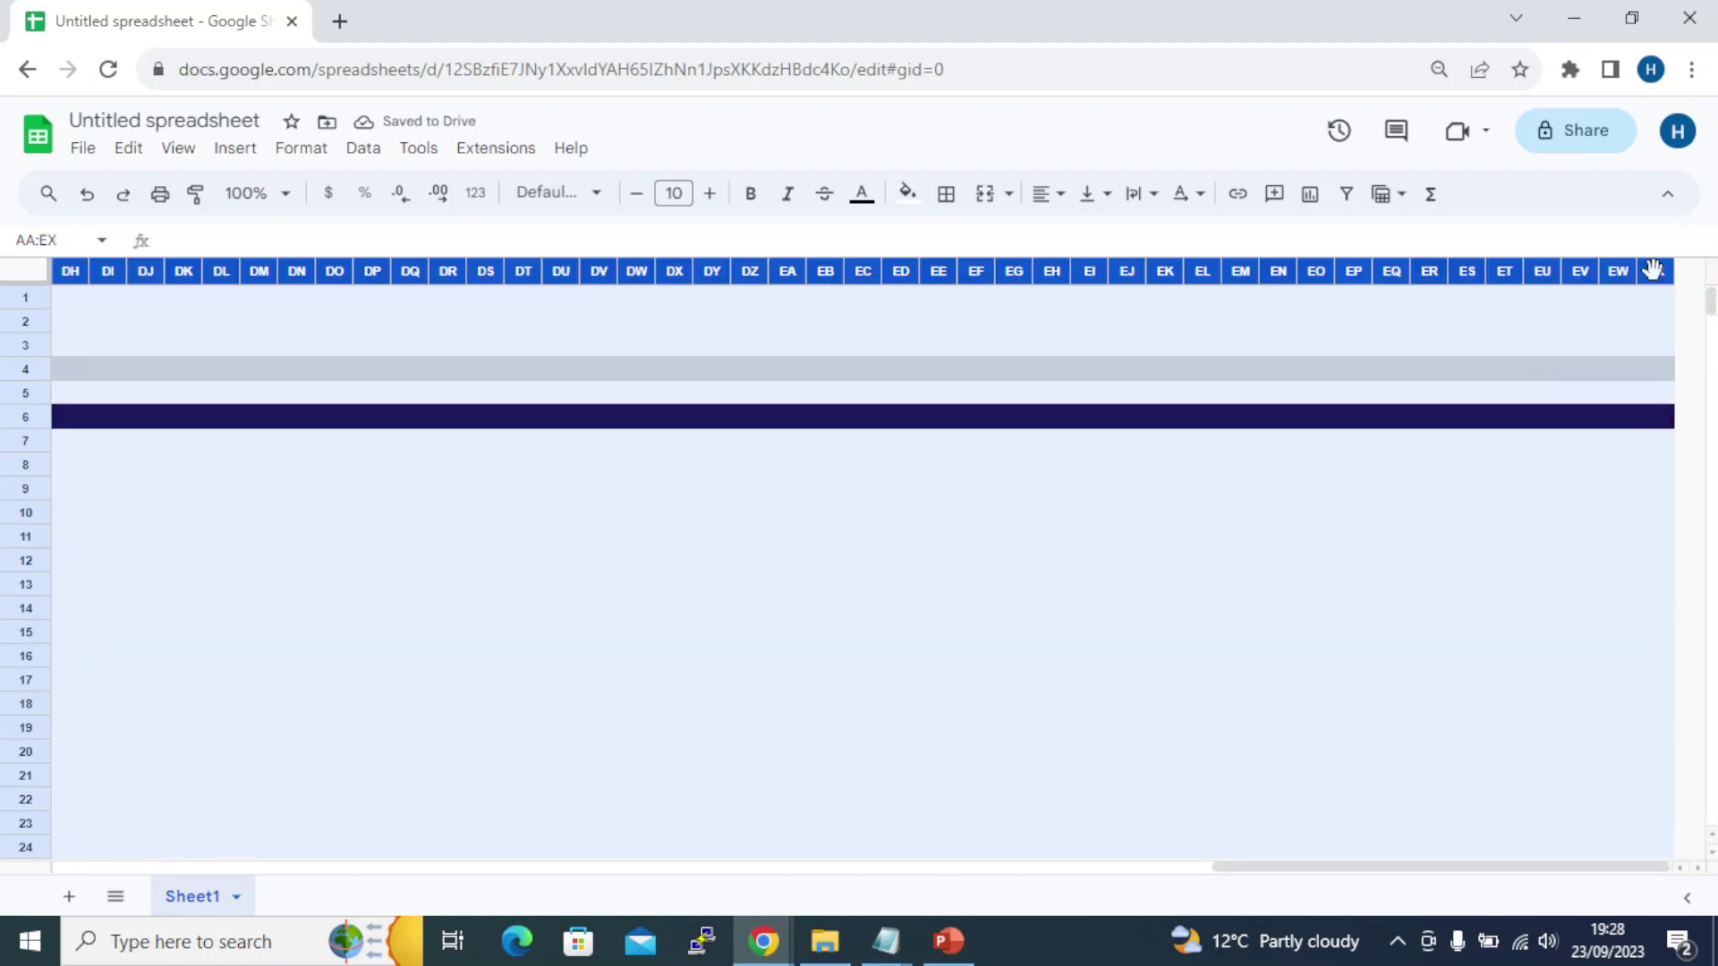
right_click(1658, 278)
click(1691, 385)
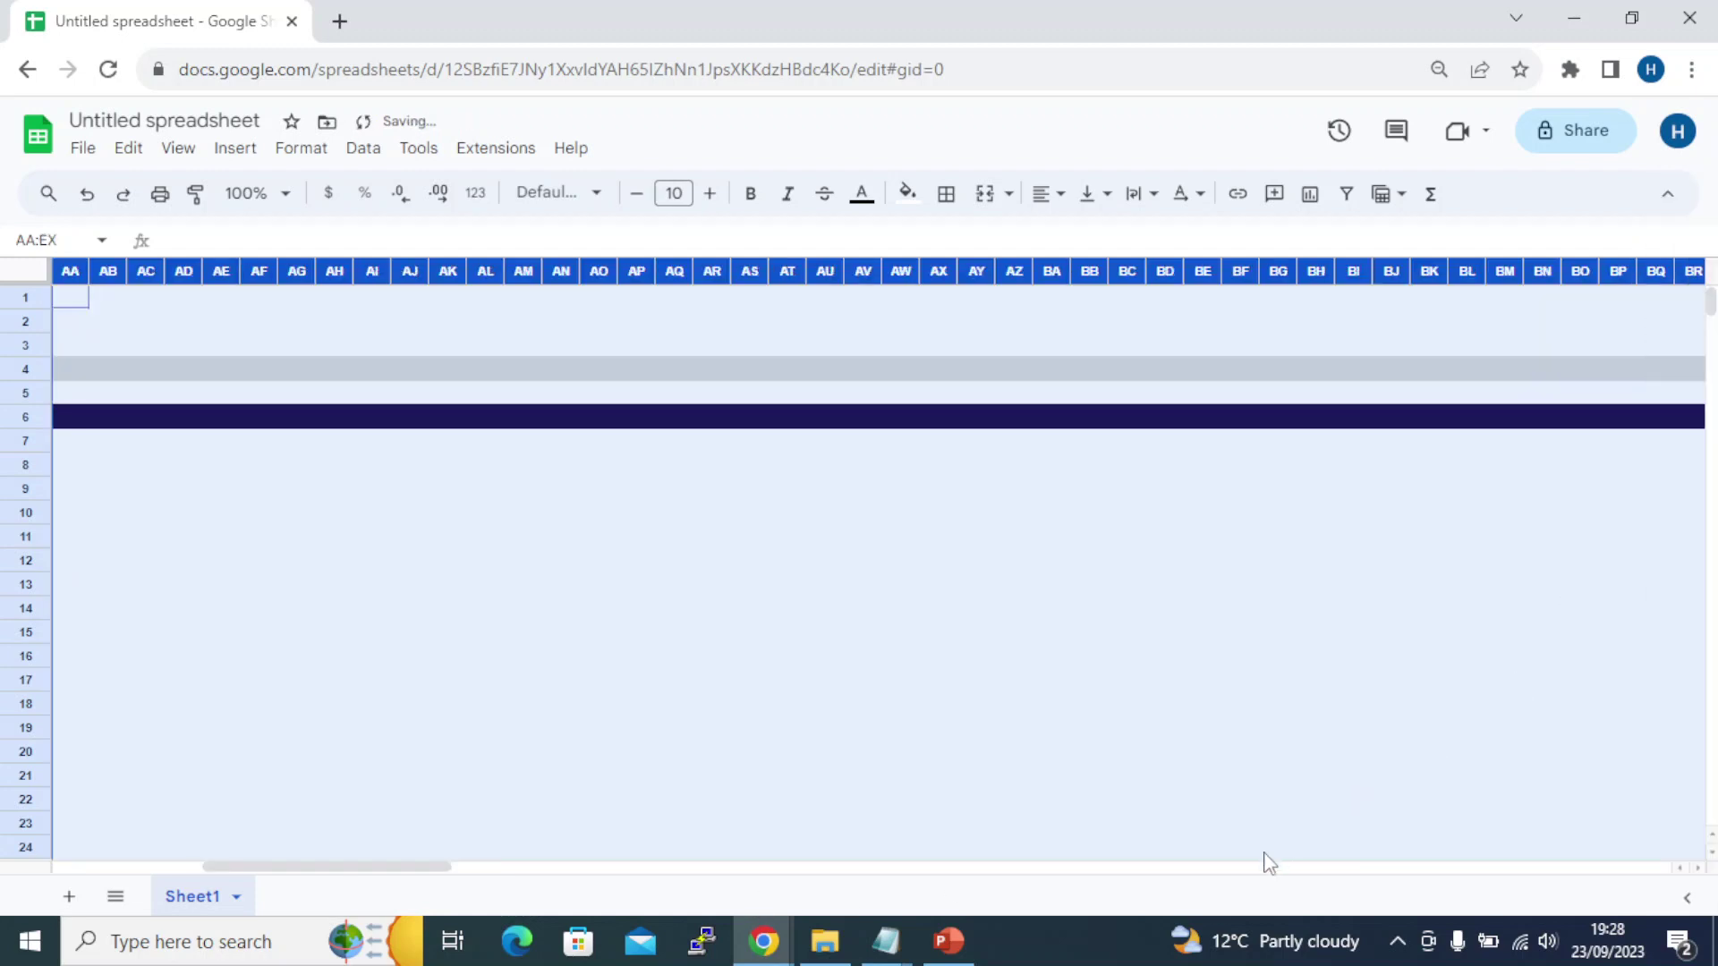
drag(441, 874, 292, 874)
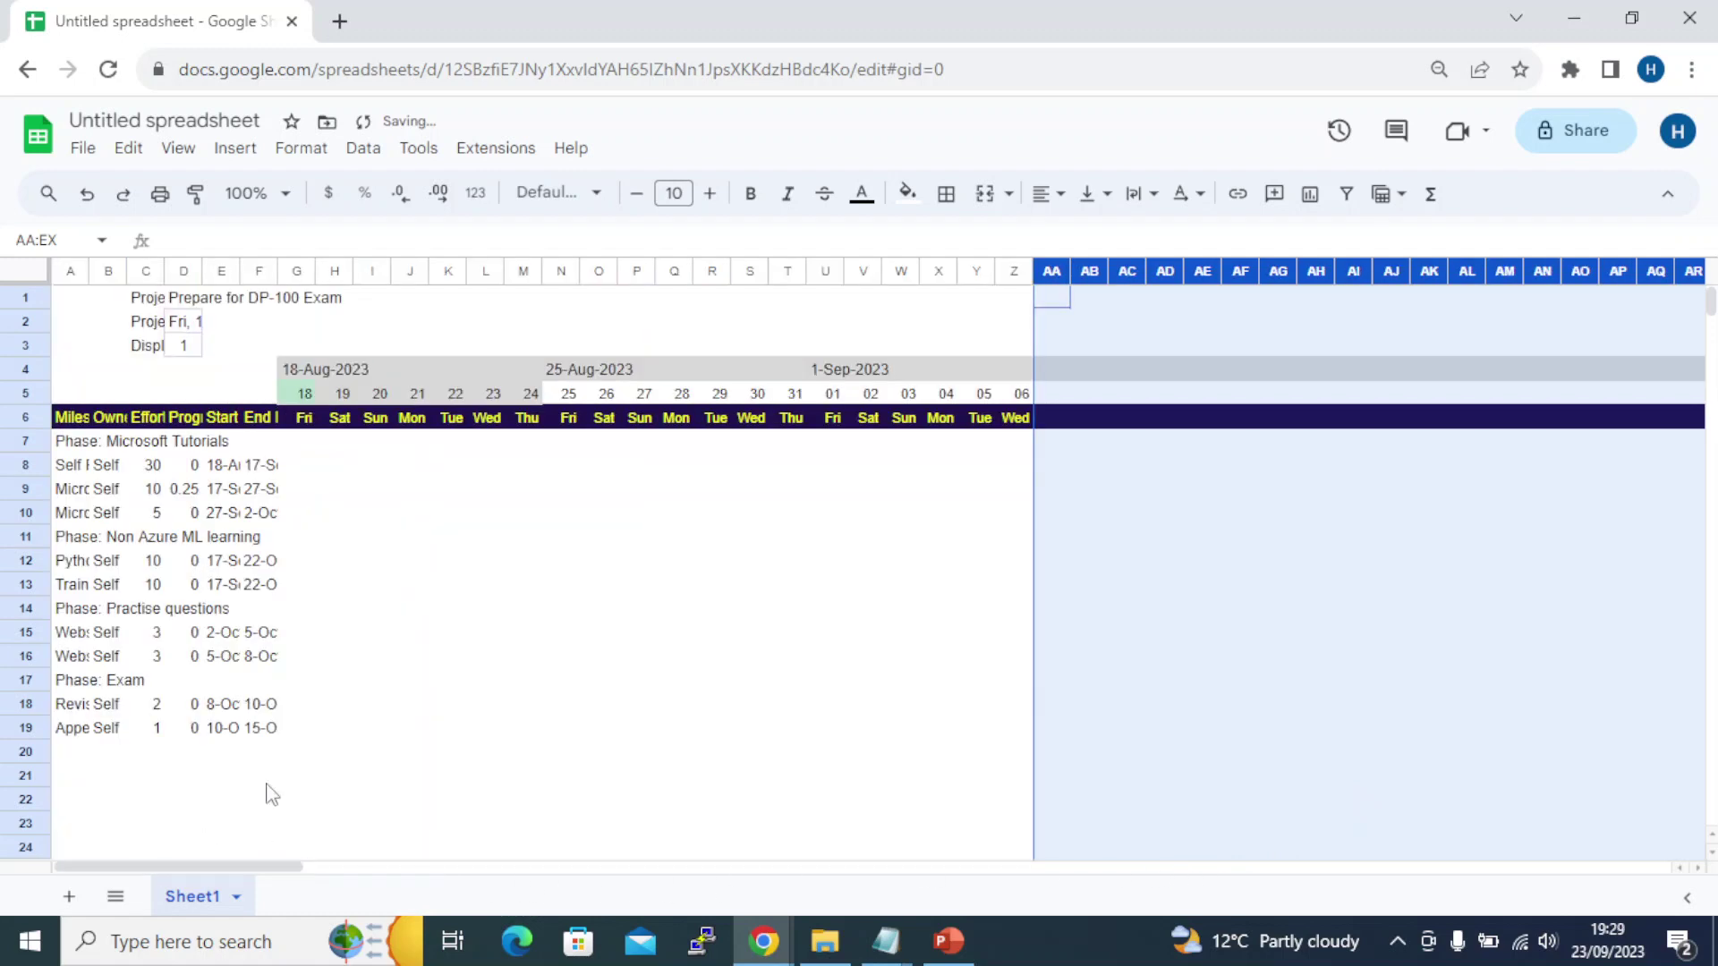
click(614, 464)
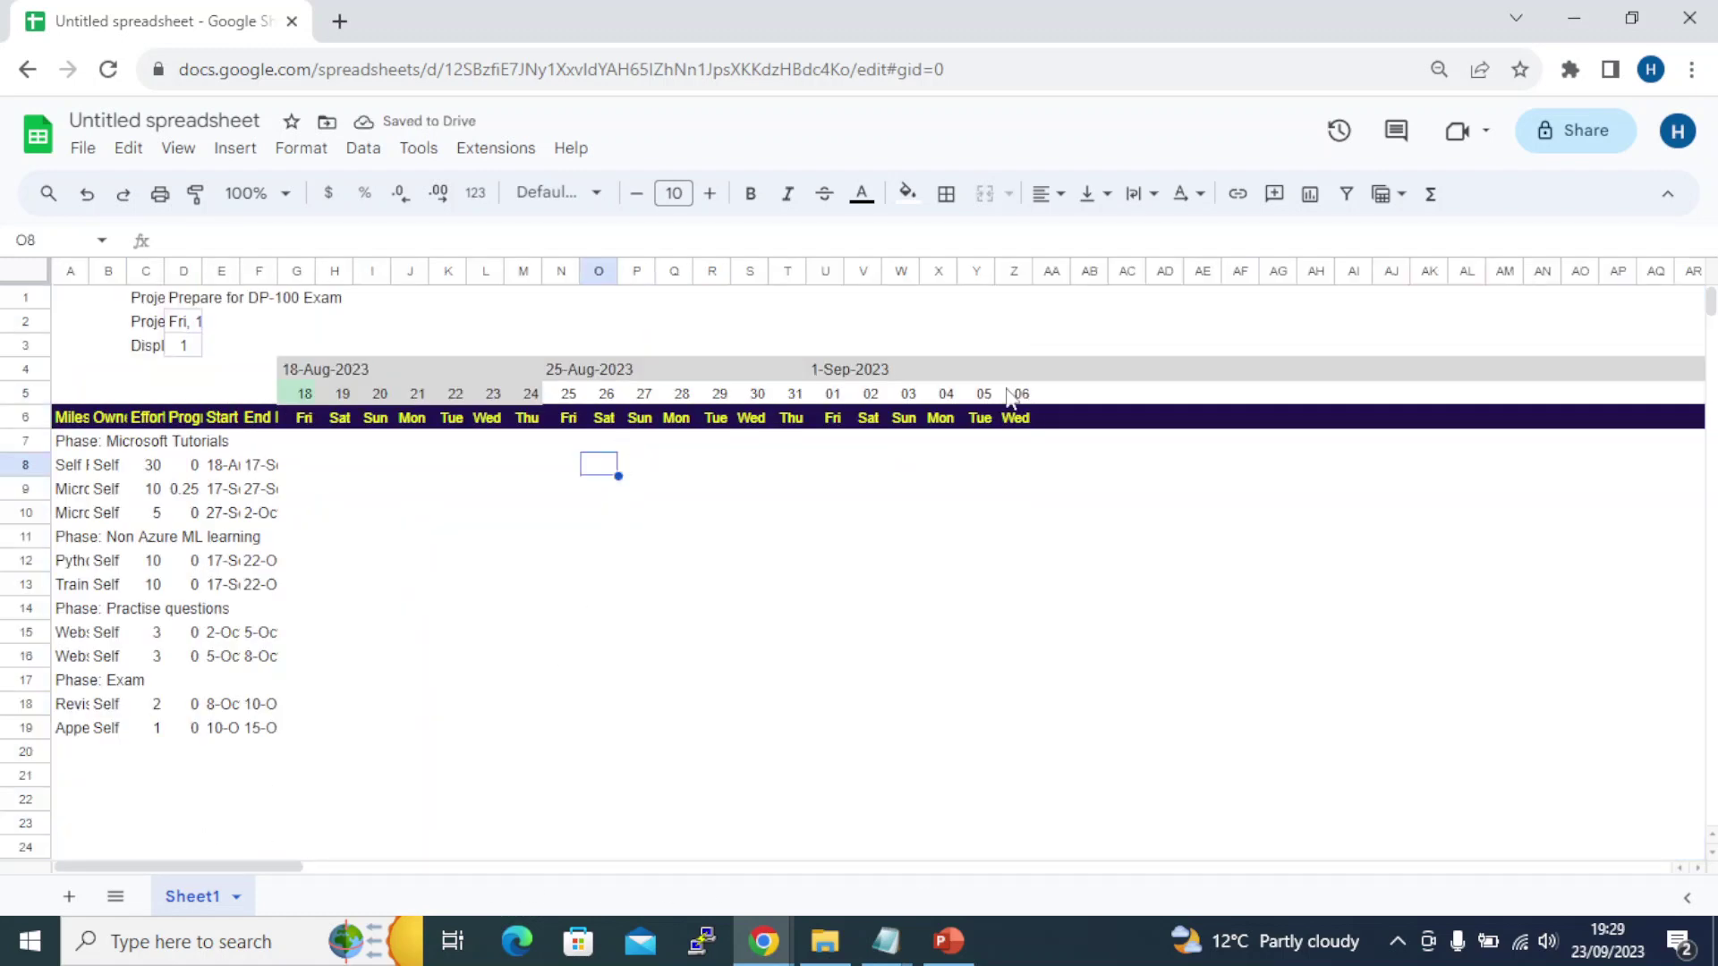
Try to copy the 25-Aug-2023 week header's formatting onto the overlong merged 1-Sep-2023 header with Paint format
click(852, 374)
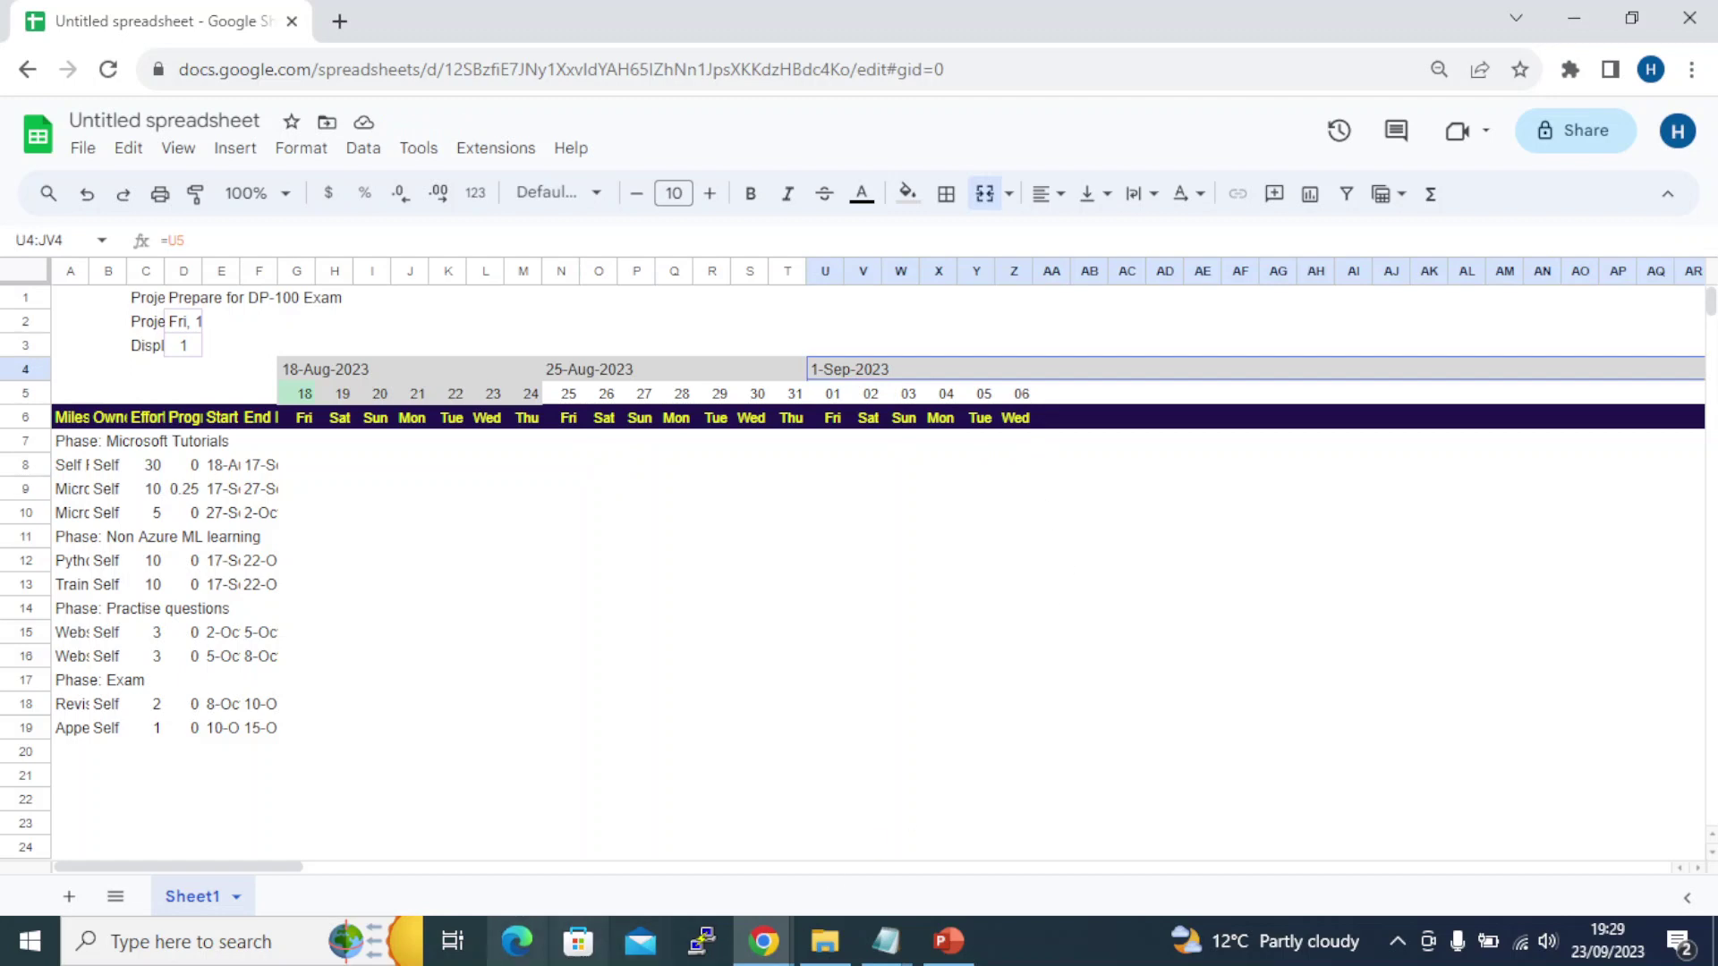
drag(283, 868, 345, 822)
click(557, 374)
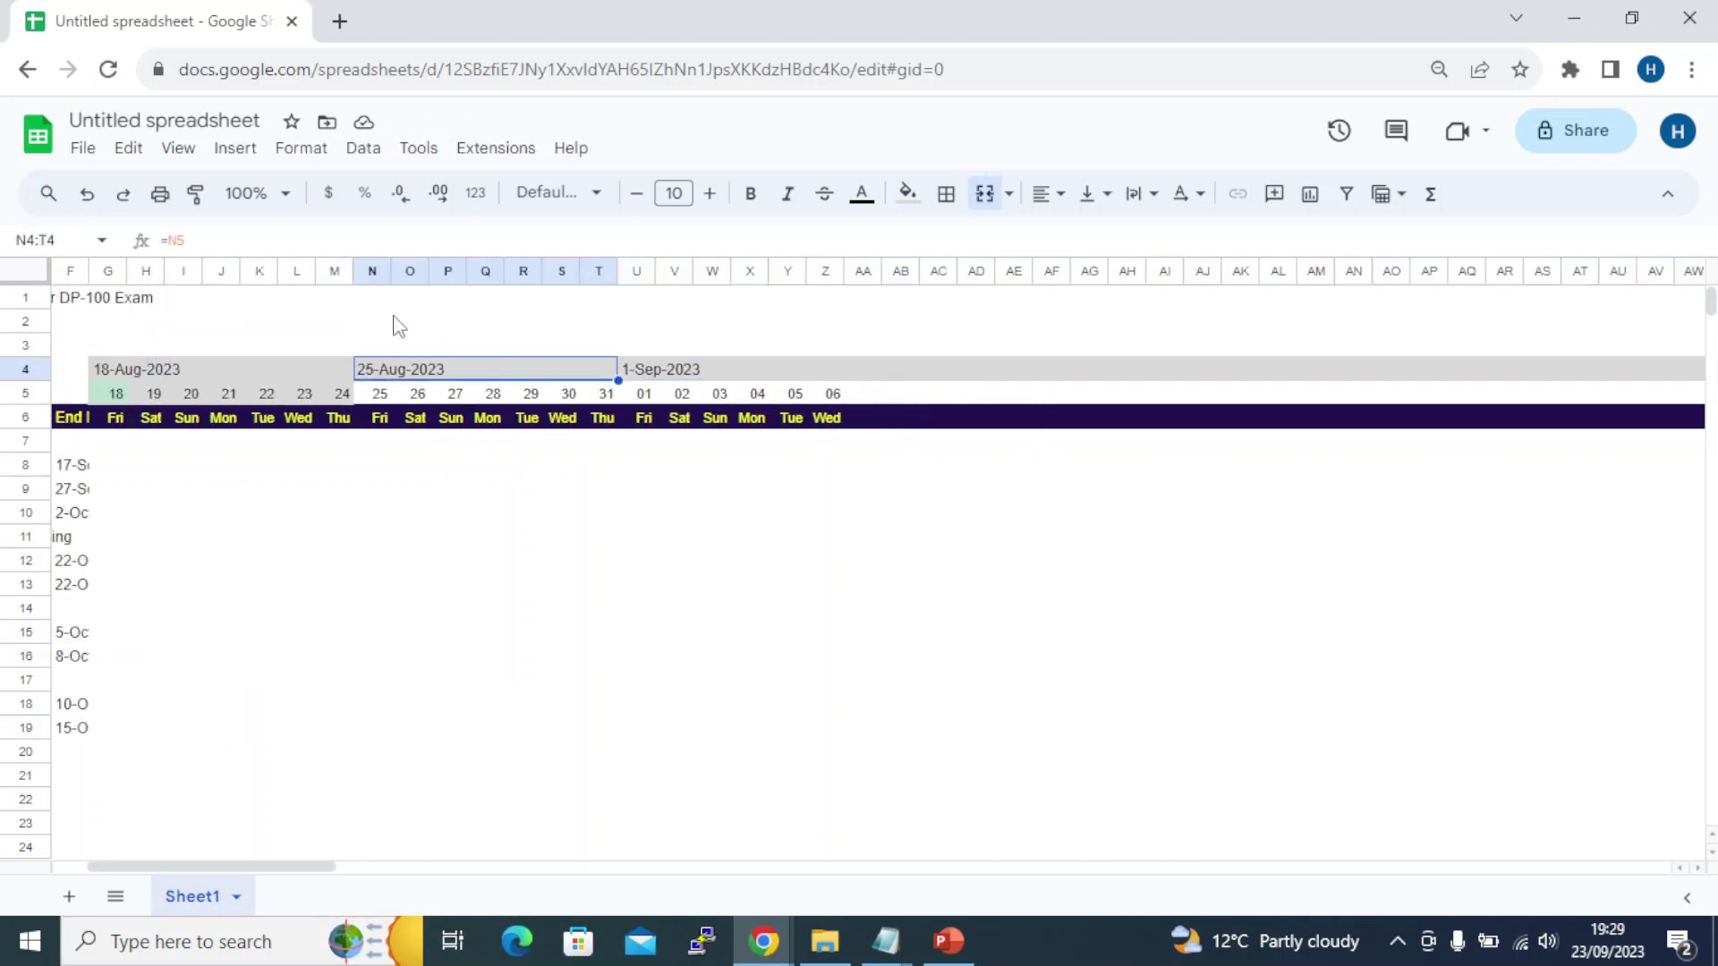
click(196, 194)
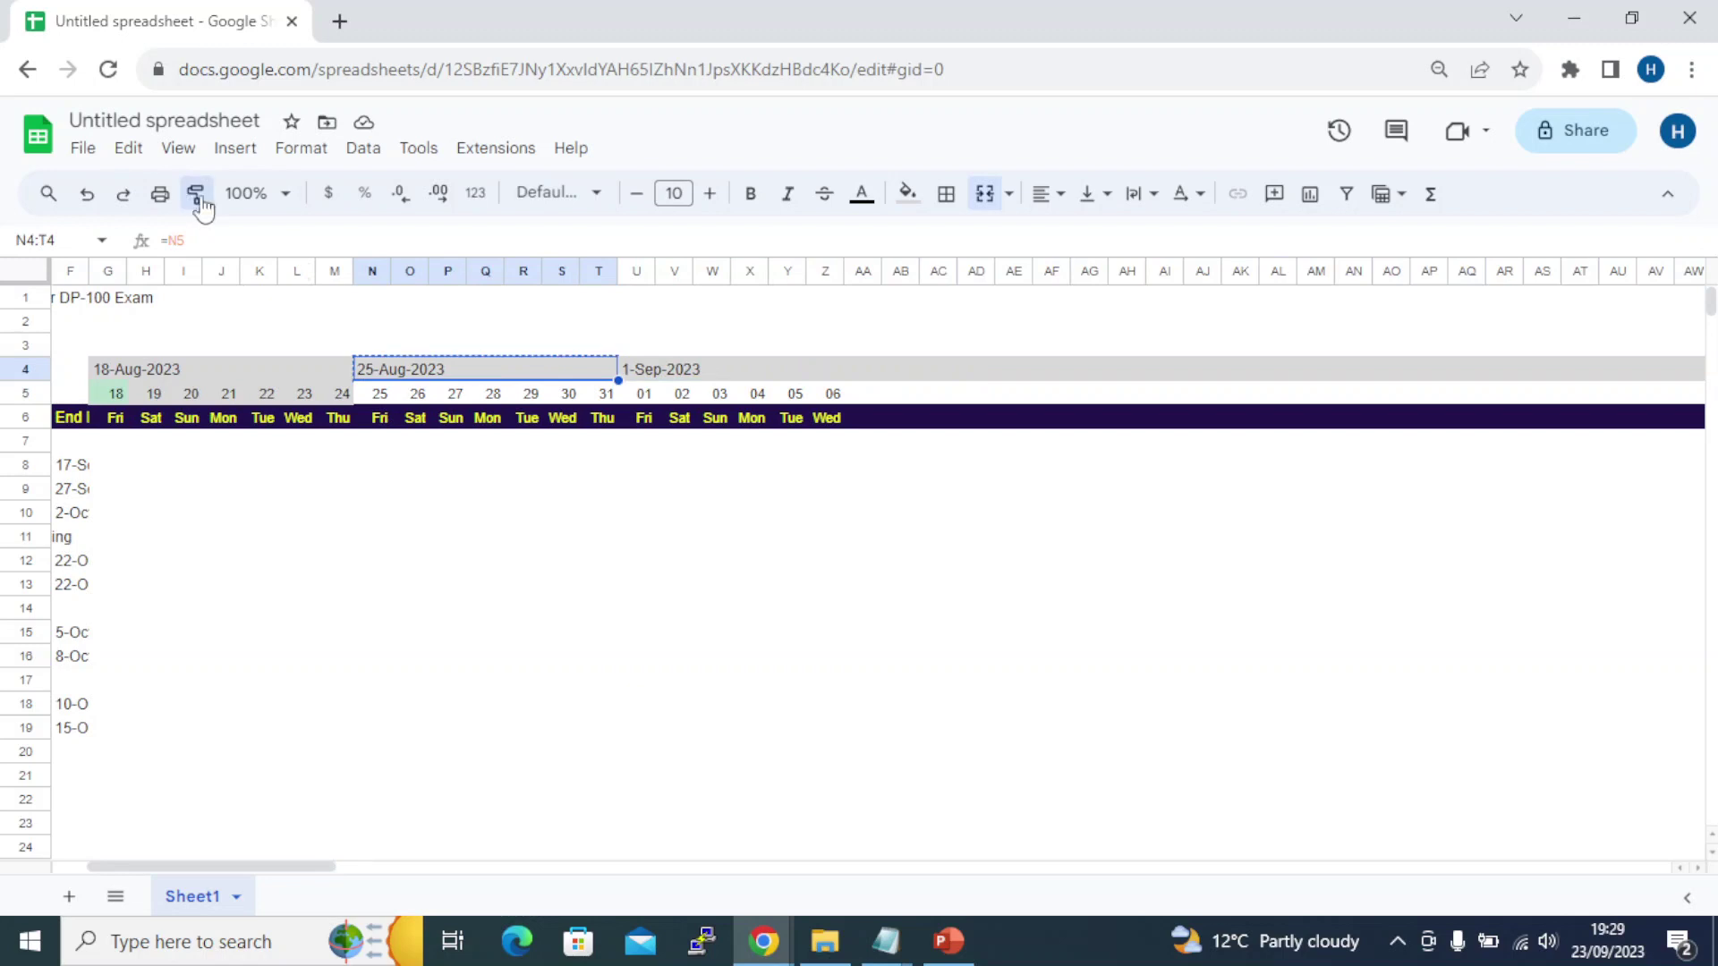
click(637, 374)
click(800, 536)
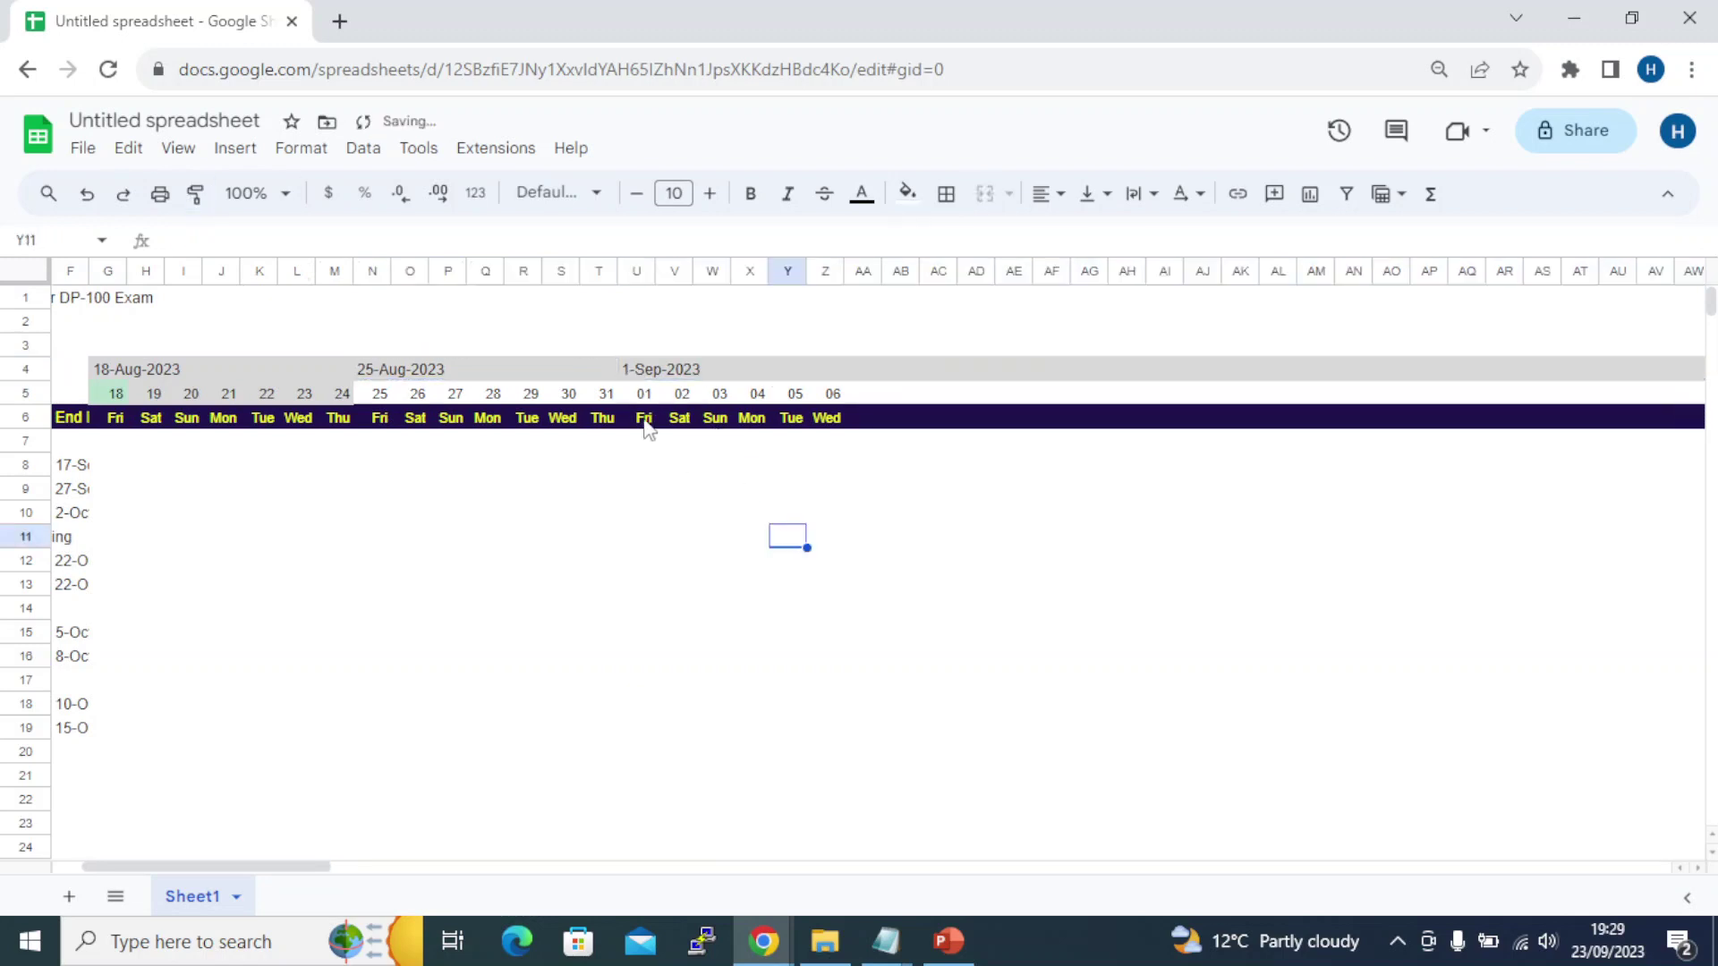
click(637, 322)
click(197, 194)
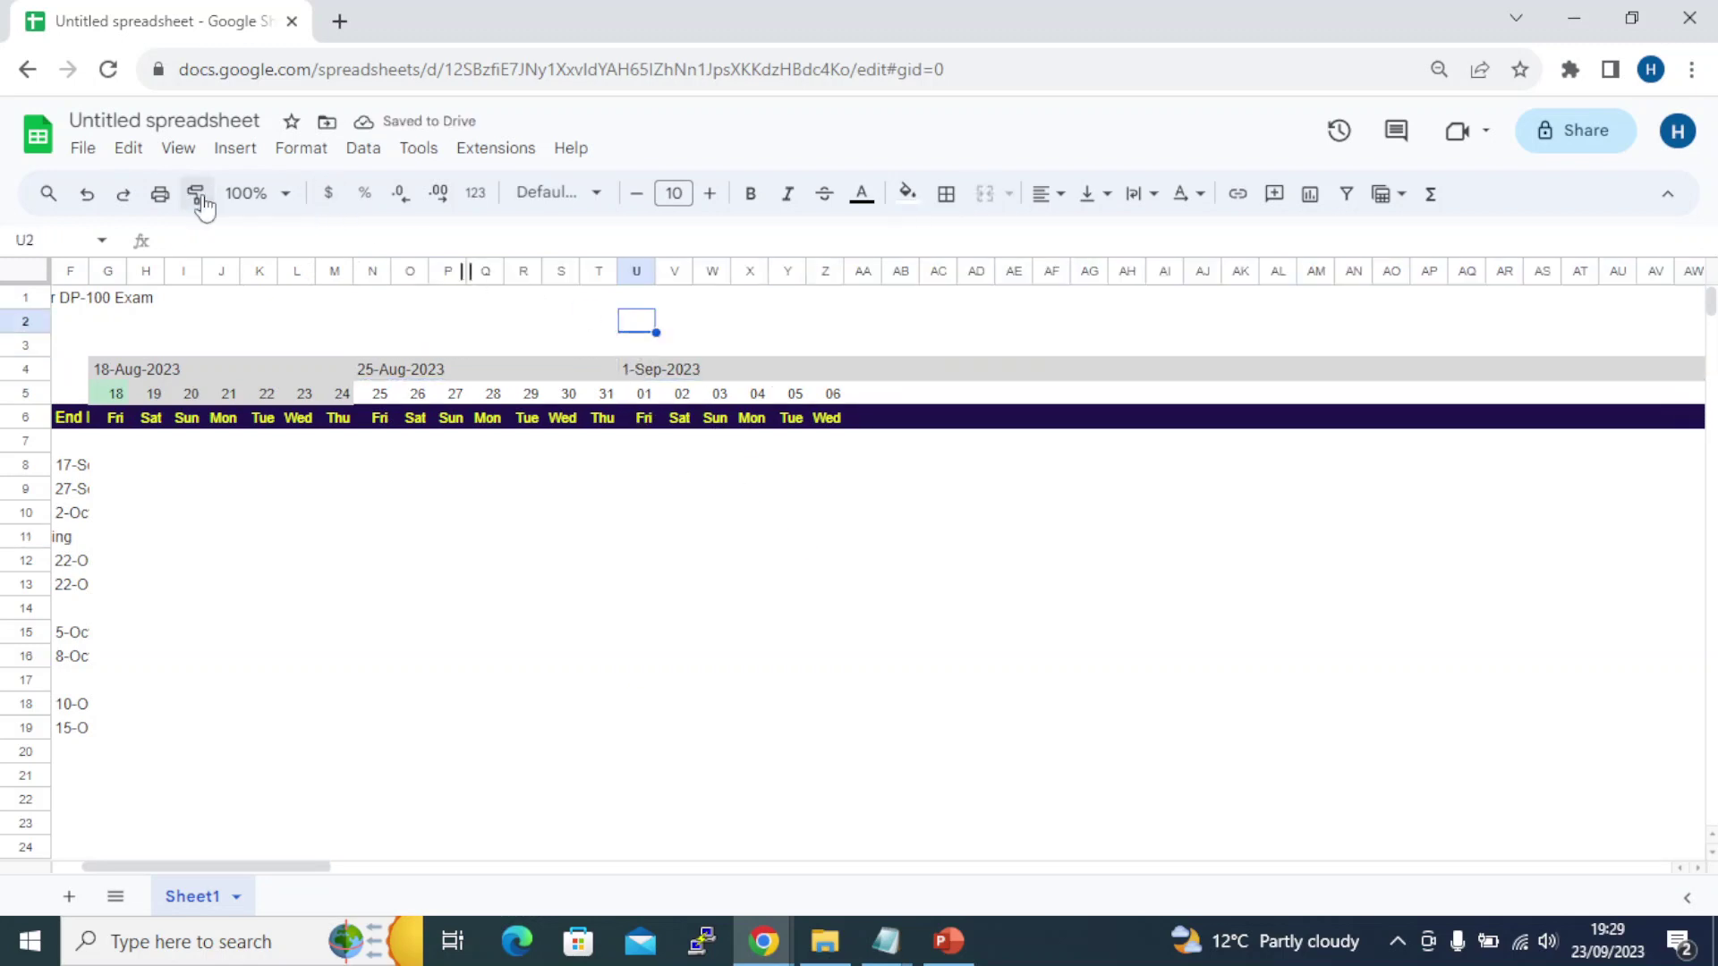
click(633, 374)
click(817, 345)
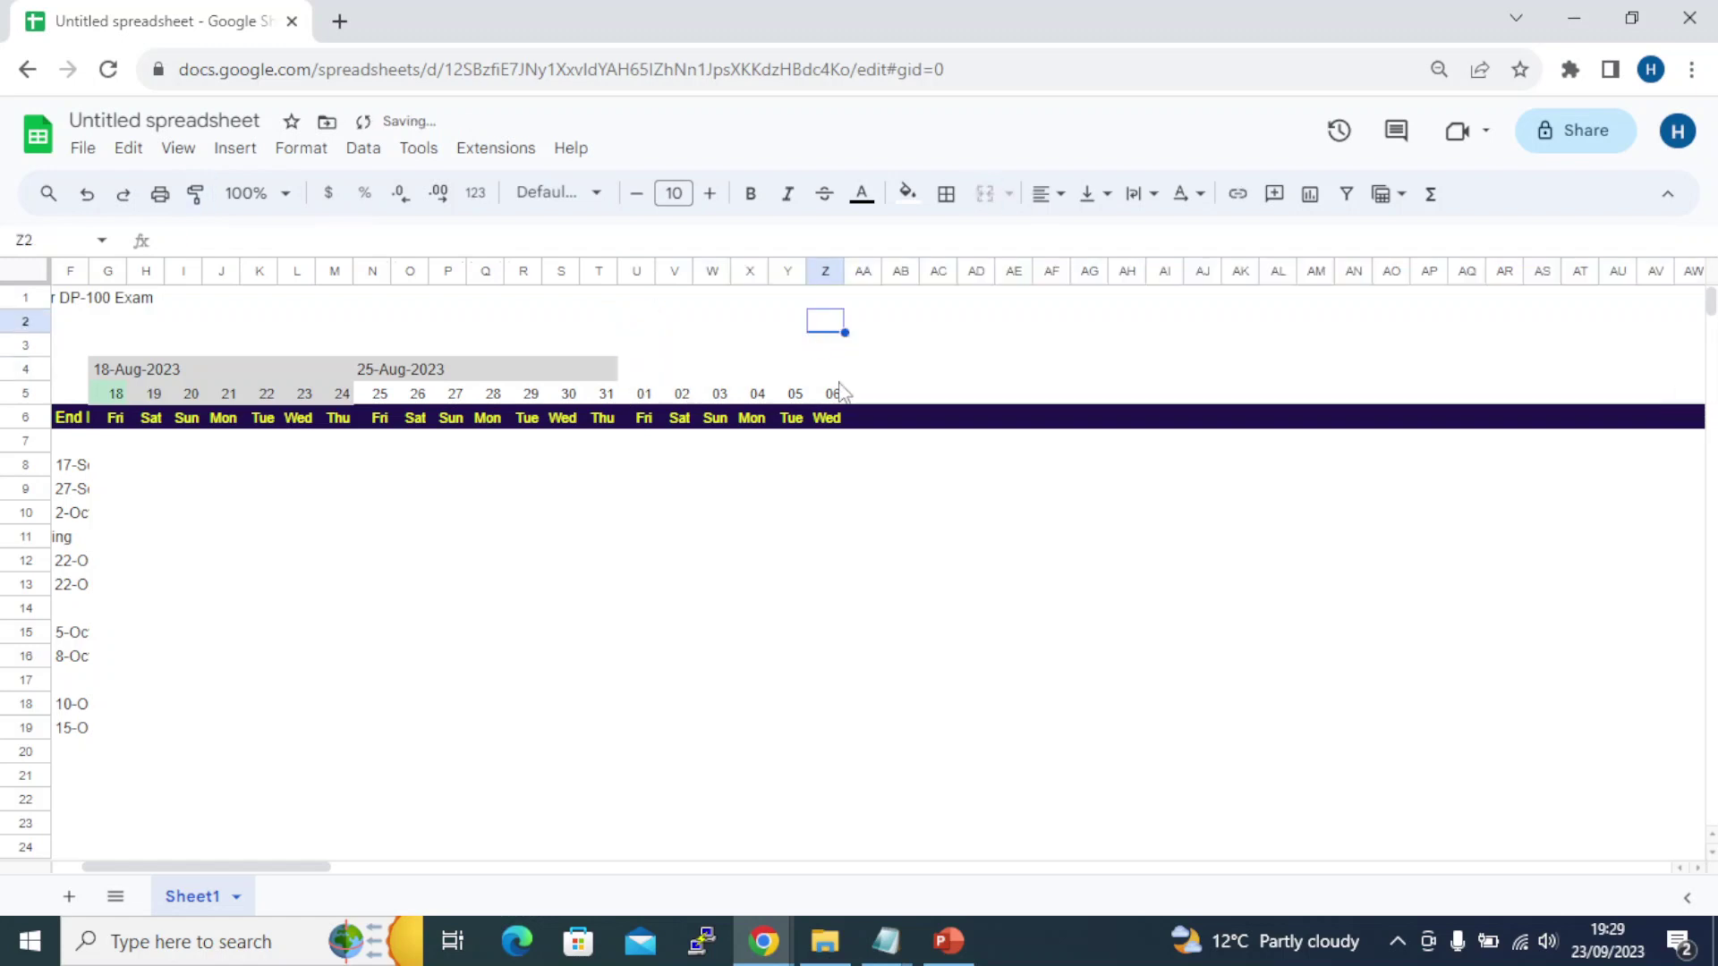
Clear the overlong merged week header in U4:JV4 and unmerge its cells
click(680, 374)
key(Delete)
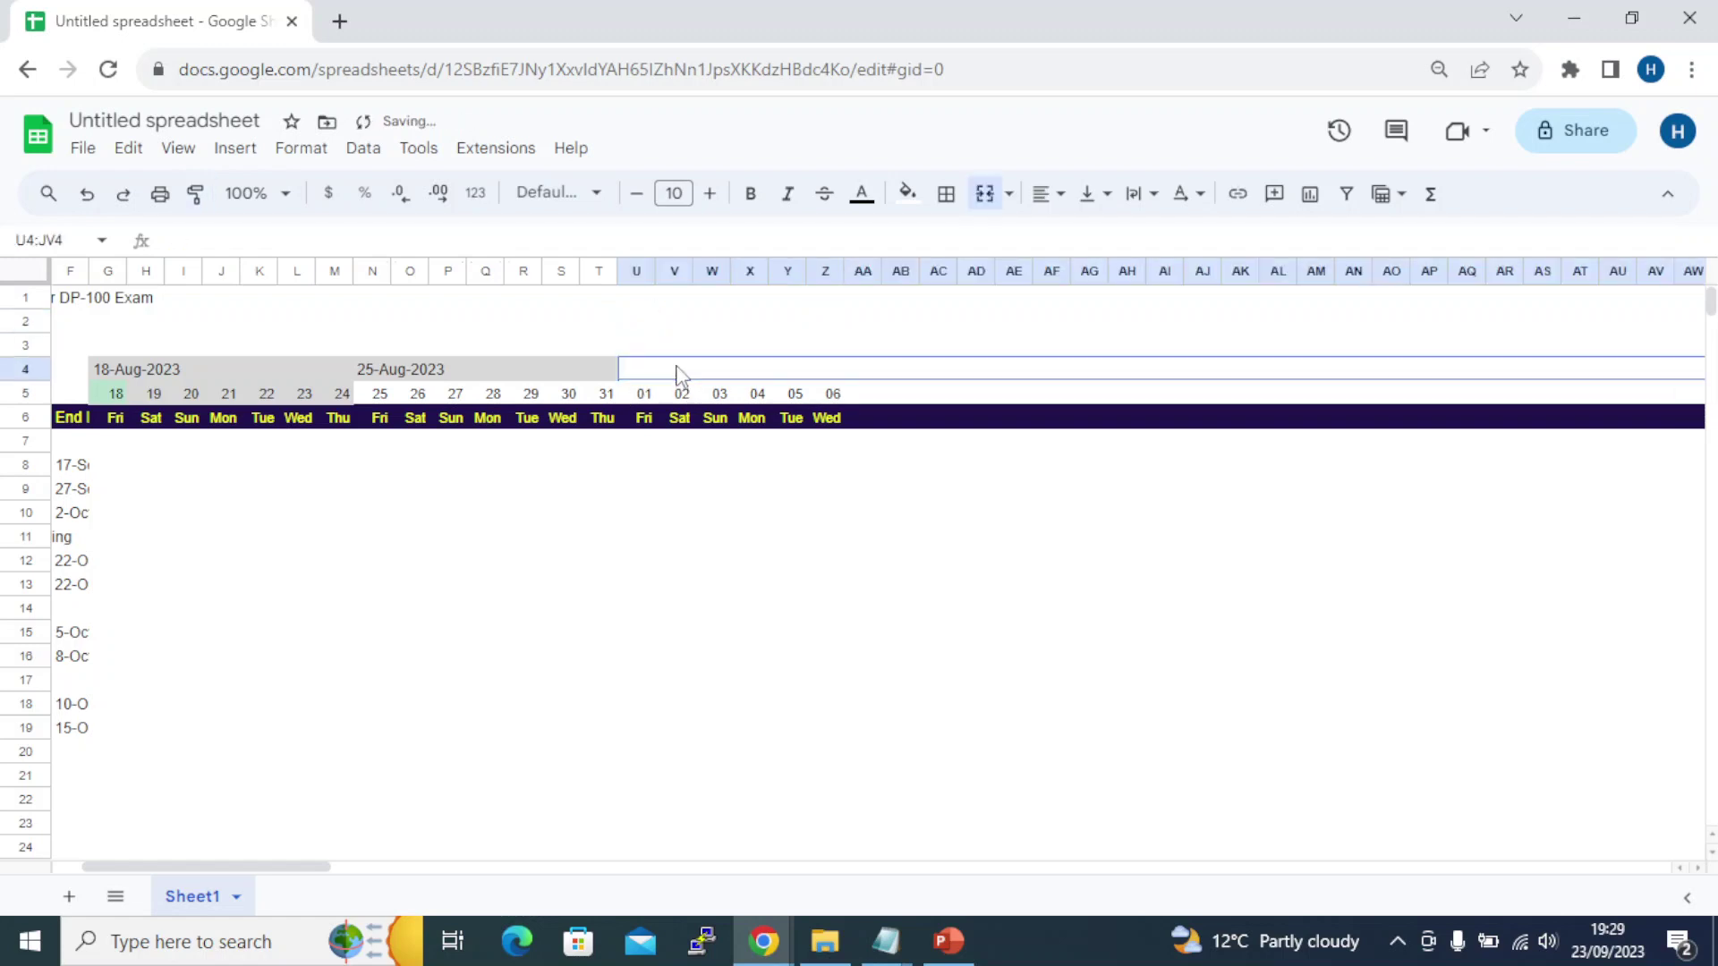
click(711, 562)
click(675, 345)
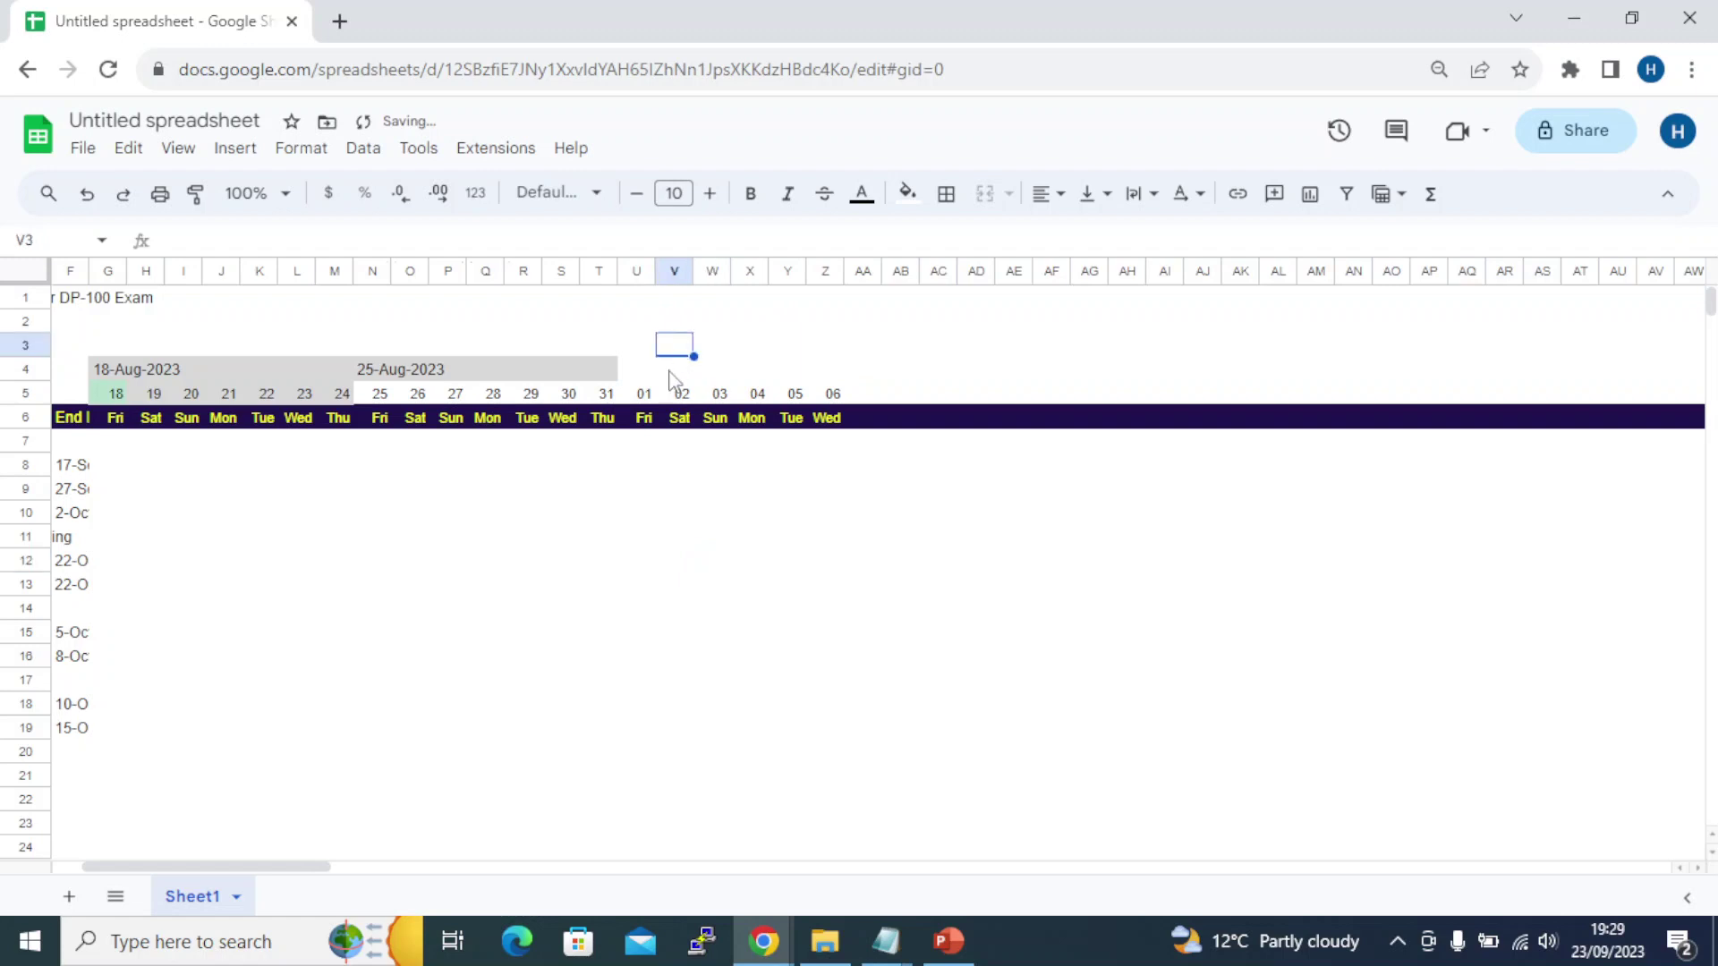
click(624, 376)
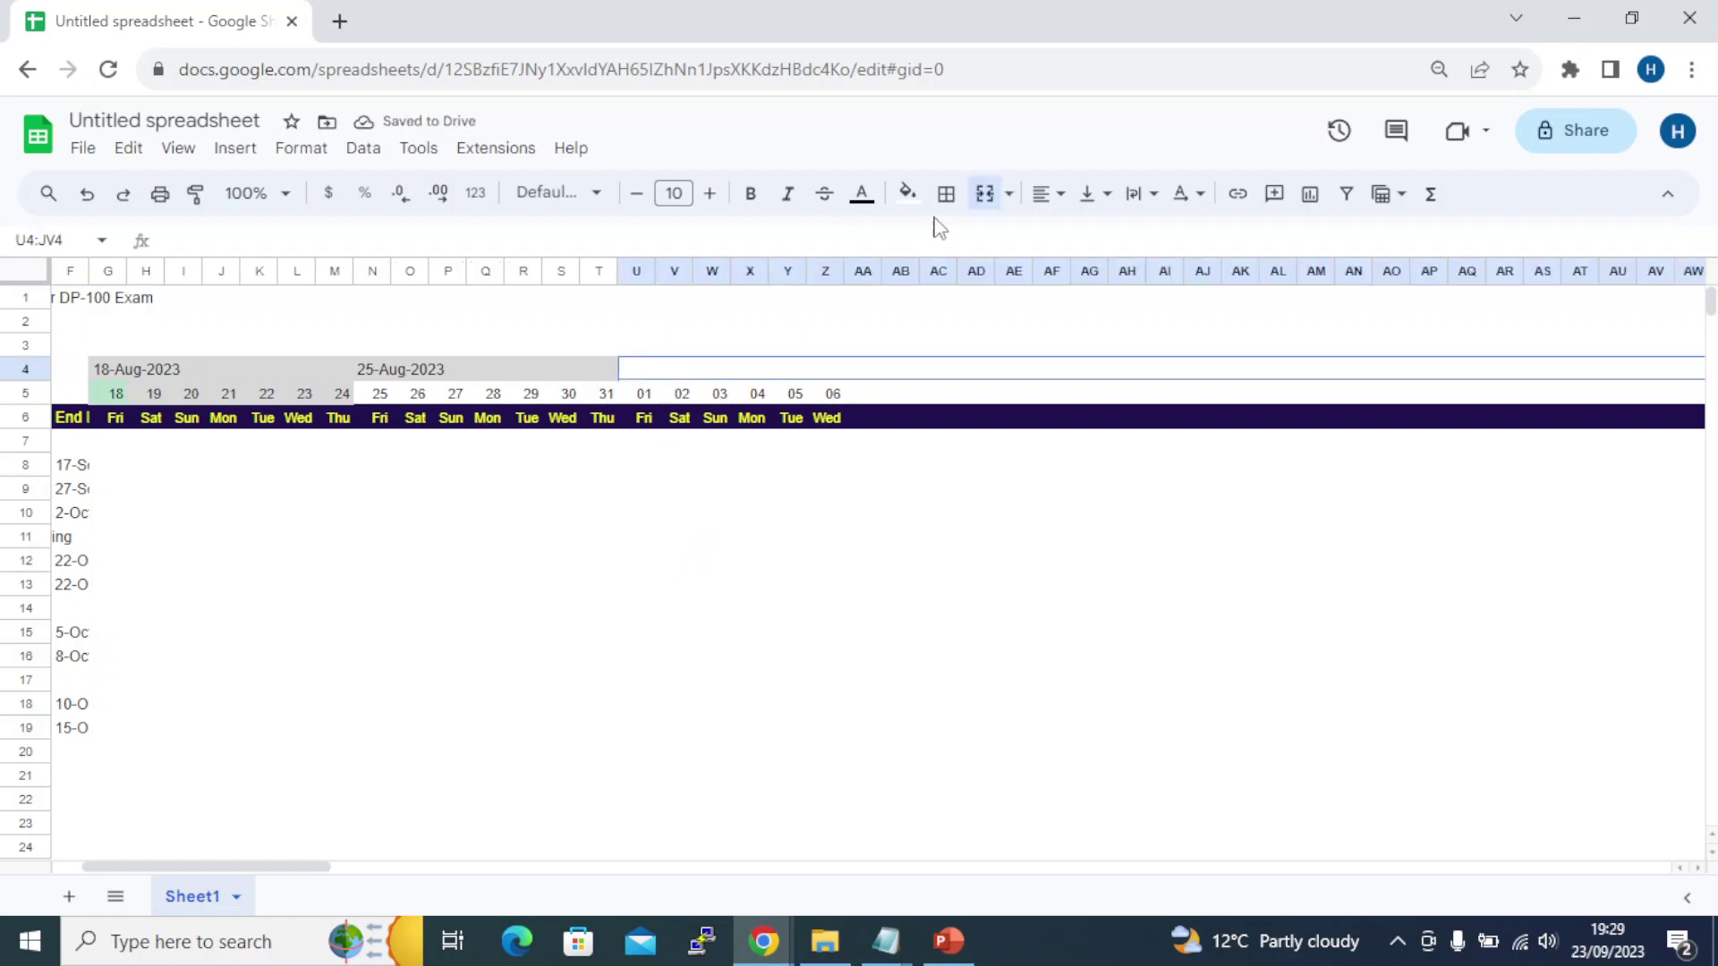
click(1007, 195)
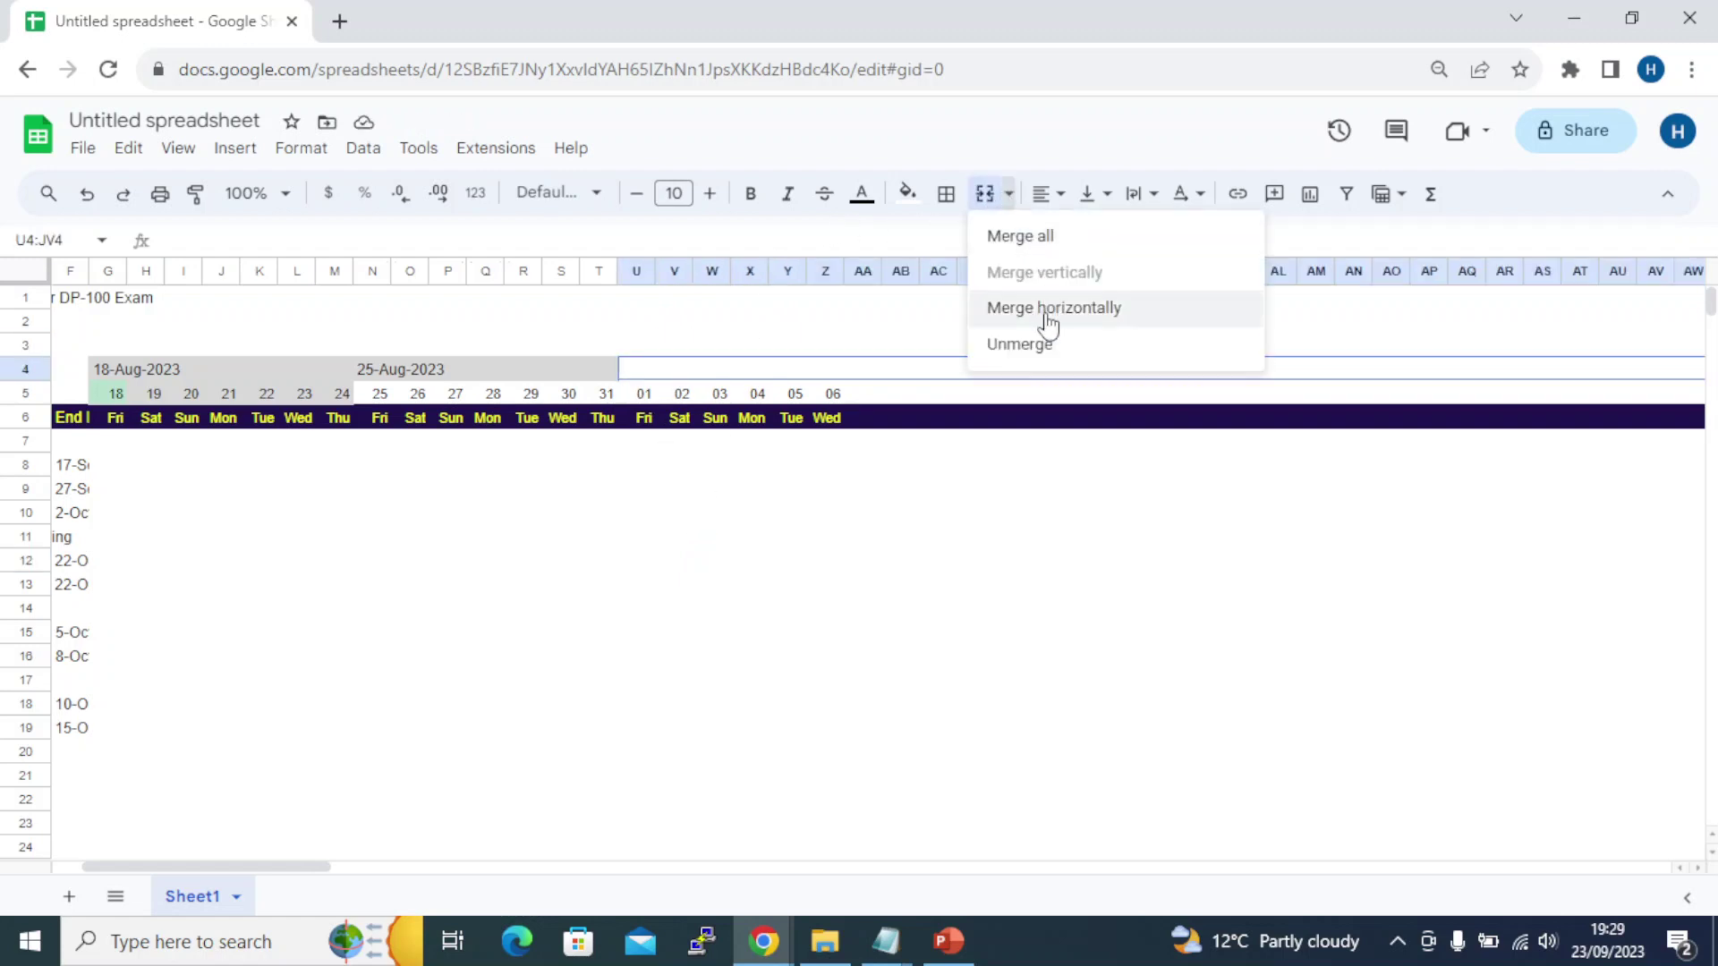
click(1031, 346)
click(832, 583)
Copy the 25-Aug-2023 week header into U4 to create the seven-day header for the week of 1-Sep-2023
click(551, 372)
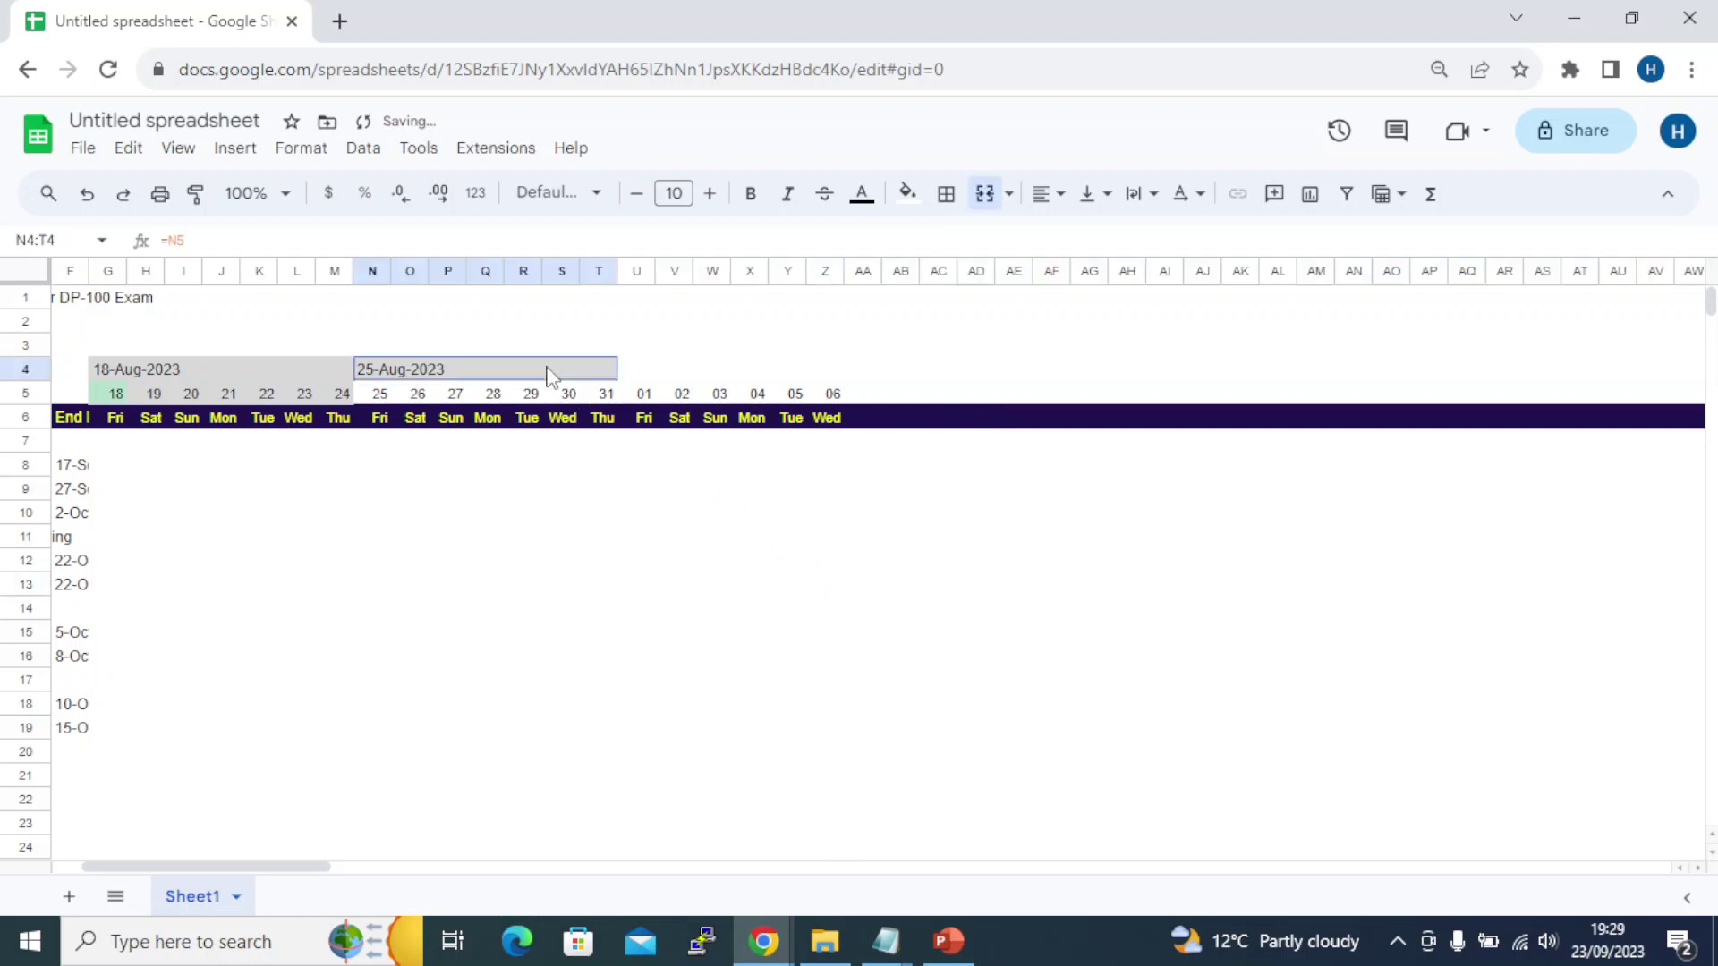
key(ctrl+c)
click(639, 371)
key(ctrl+v)
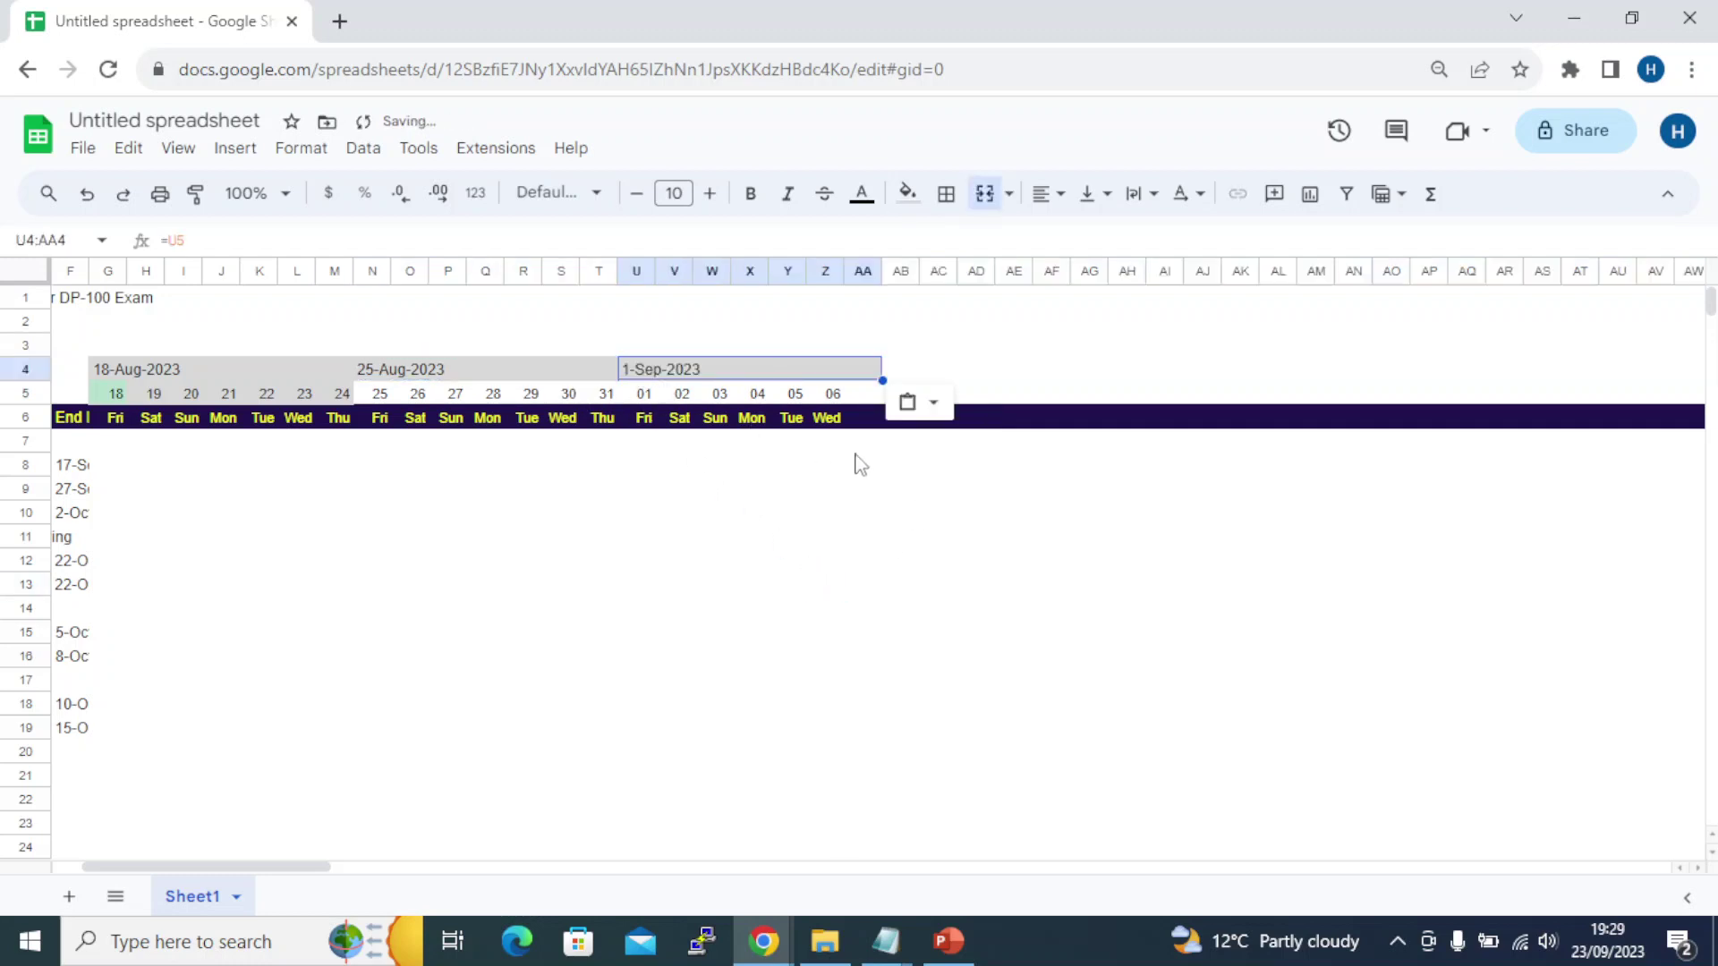
Extend the day numbers and weekday names in rows 5 and 6 from column Z to column BU
drag(839, 399, 1700, 501)
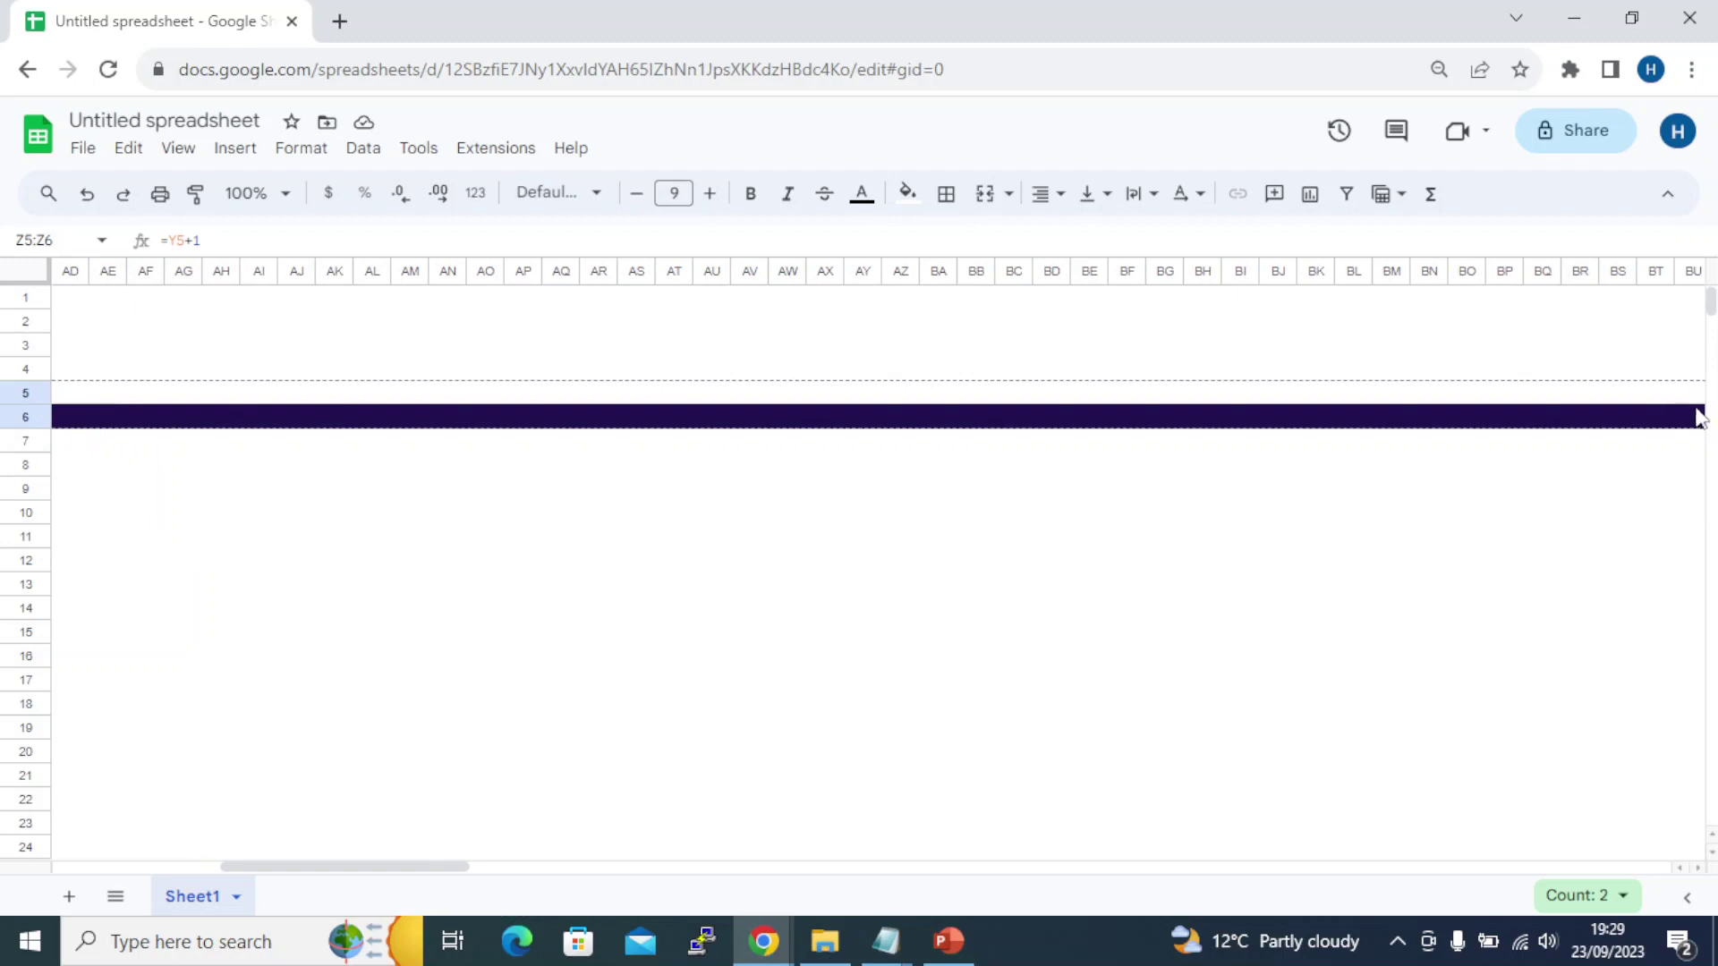
drag(1702, 416, 1700, 417)
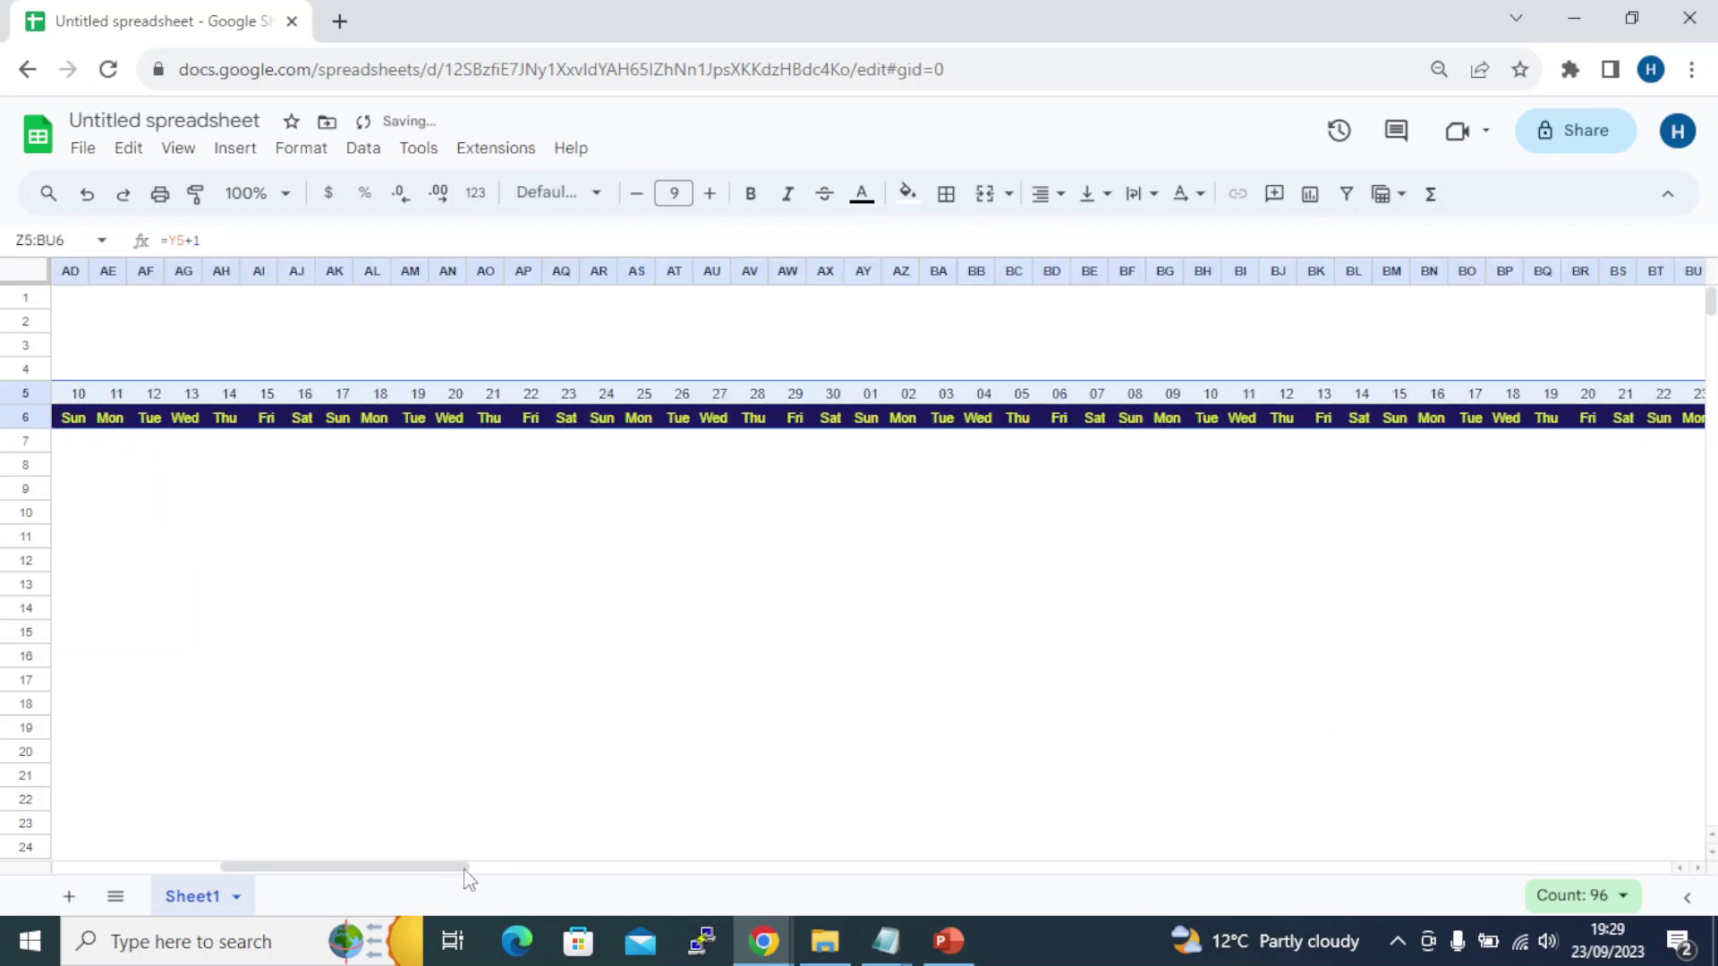
drag(467, 868, 342, 795)
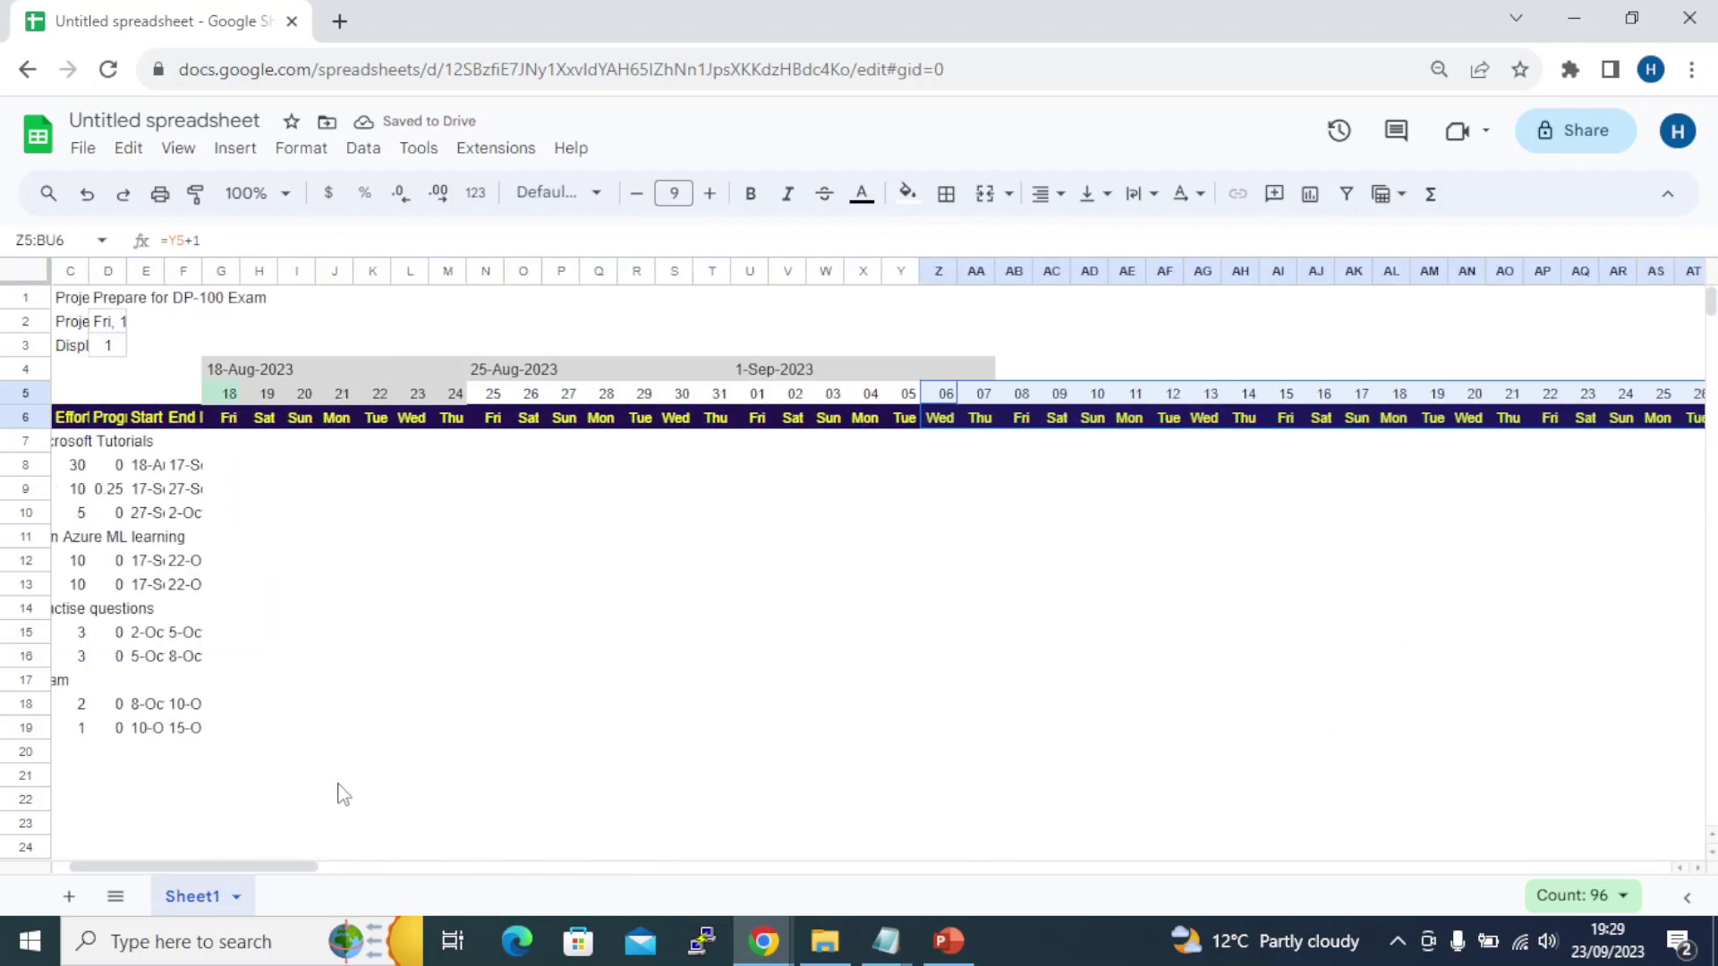
Copy the 1-Sep-2023 week header and paste it over the weeks starting 8, 15 and 22 September
click(938, 374)
key(ctrl+c)
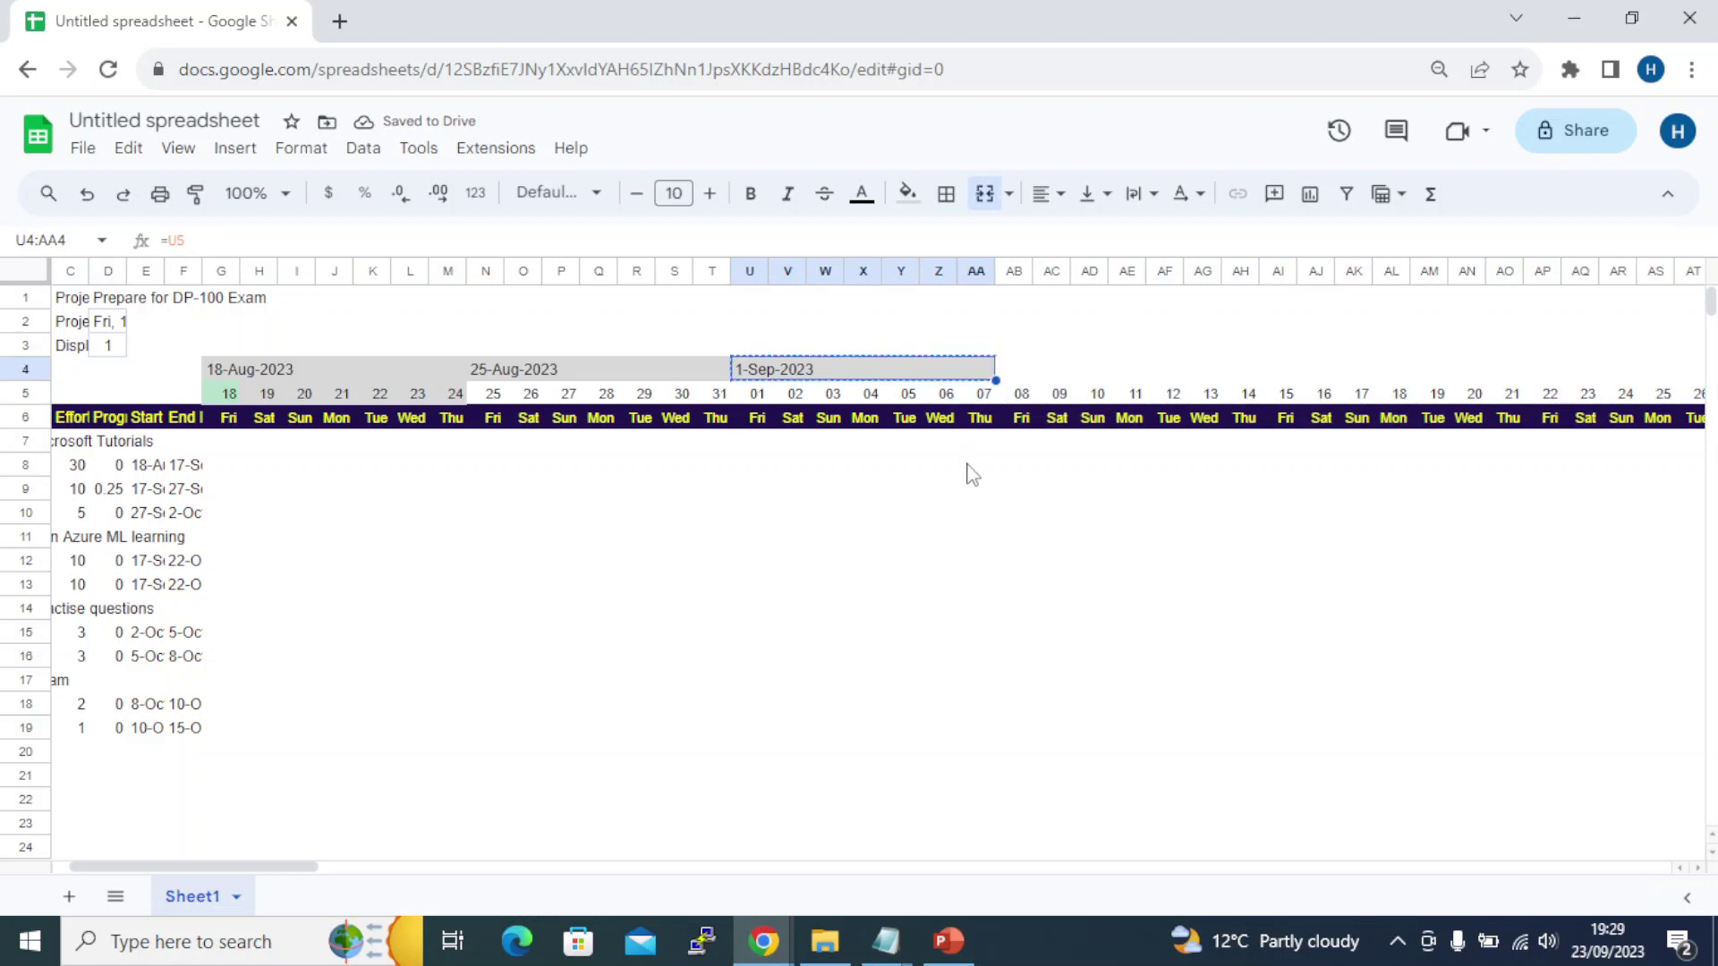
click(1016, 345)
click(1009, 374)
key(ctrl+v)
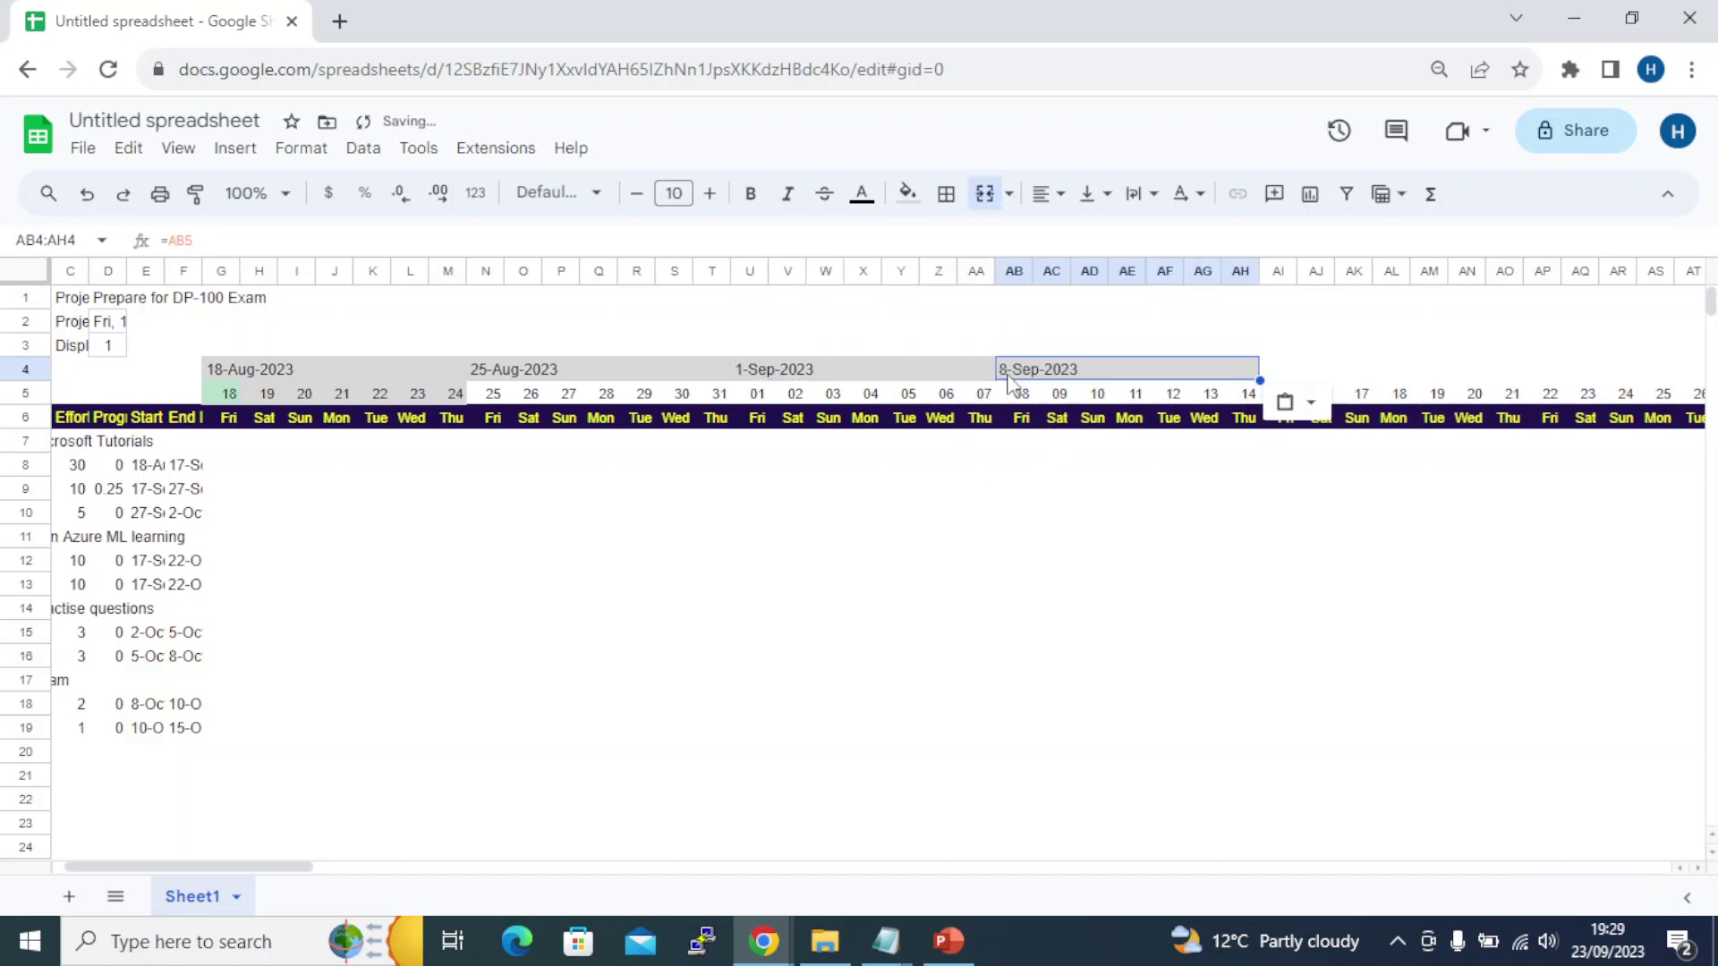
key(Right)
key(ctrl+v)
key(Right)
key(ctrl+v)
Paste the week header over the following weeks in row 4, from 29-Sep-2023 through 20-Oct-2023
key(Right)
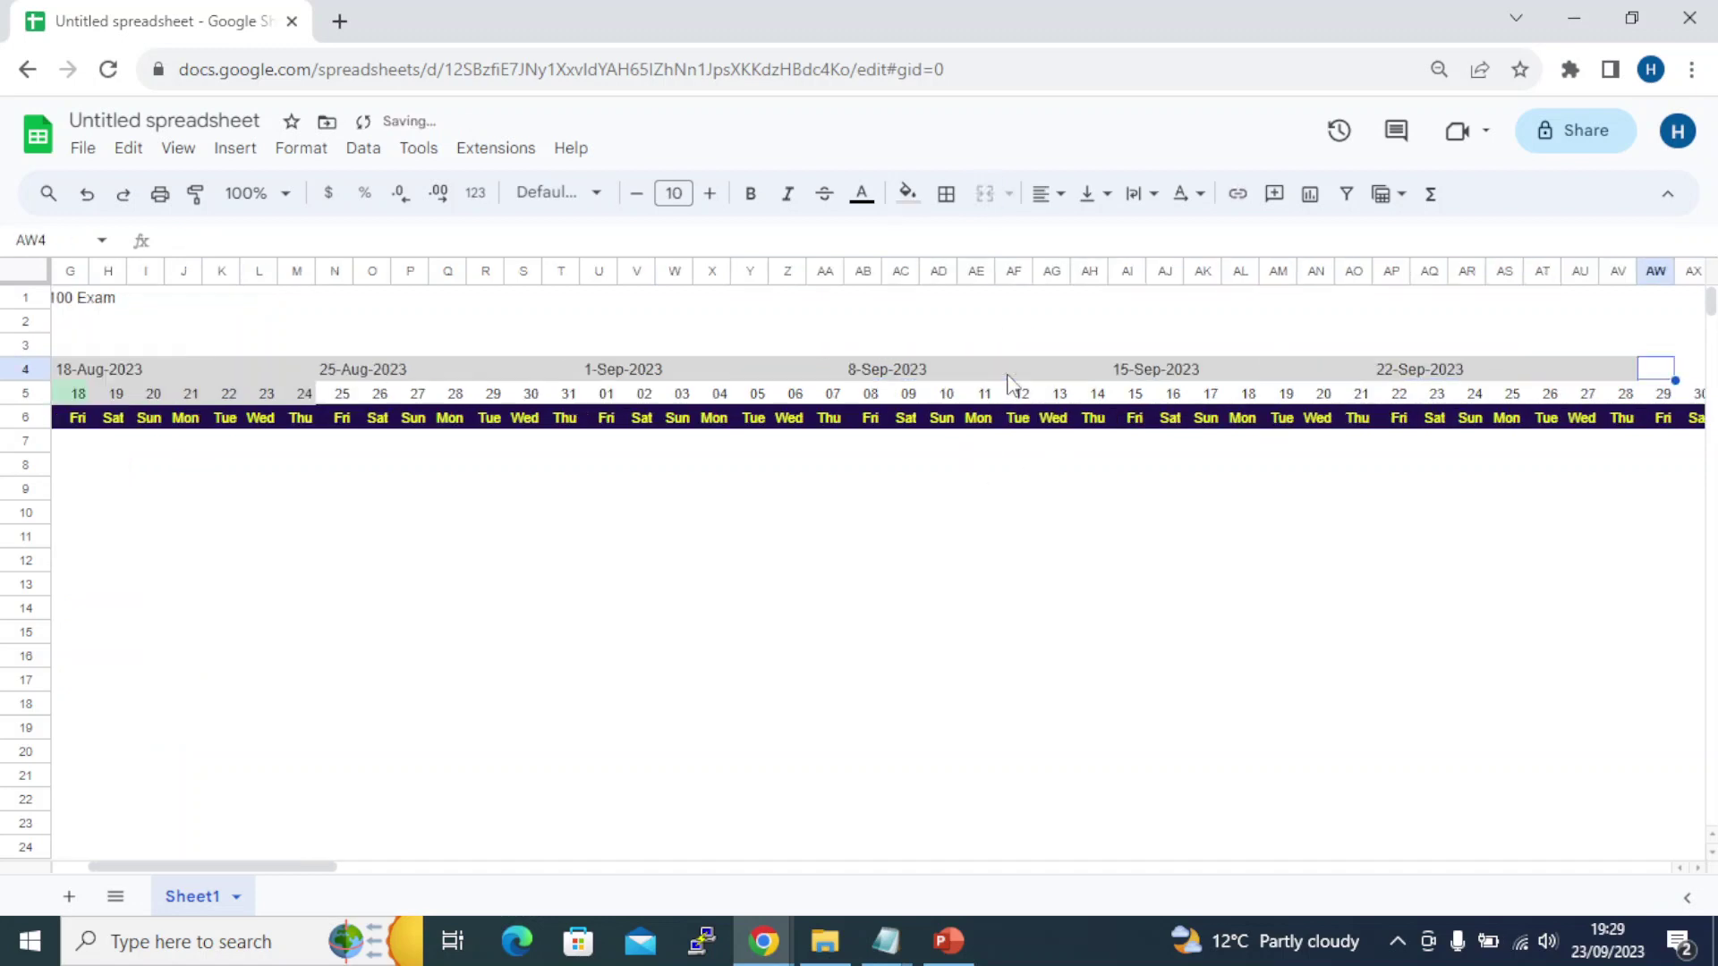
key(ctrl+v)
key(Right)
key(ctrl+v)
key(Right)
key(ctrl+v)
key(Right)
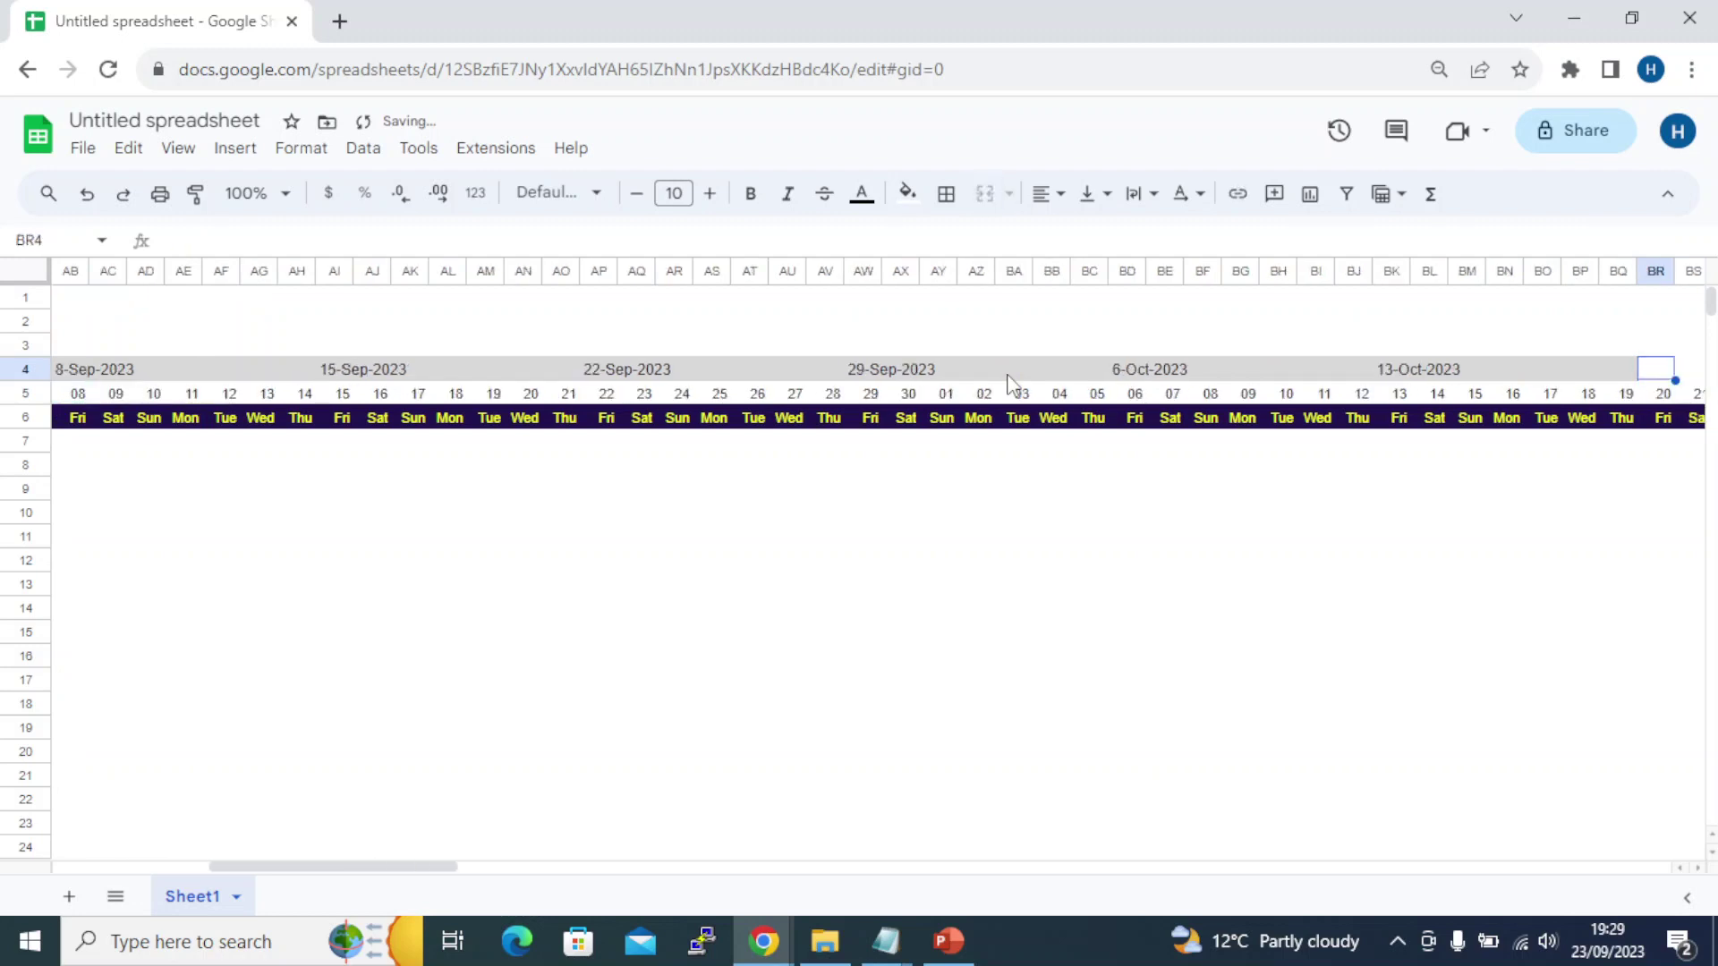
key(ctrl+Right)
key(ctrl+v)
key(ctrl+z)
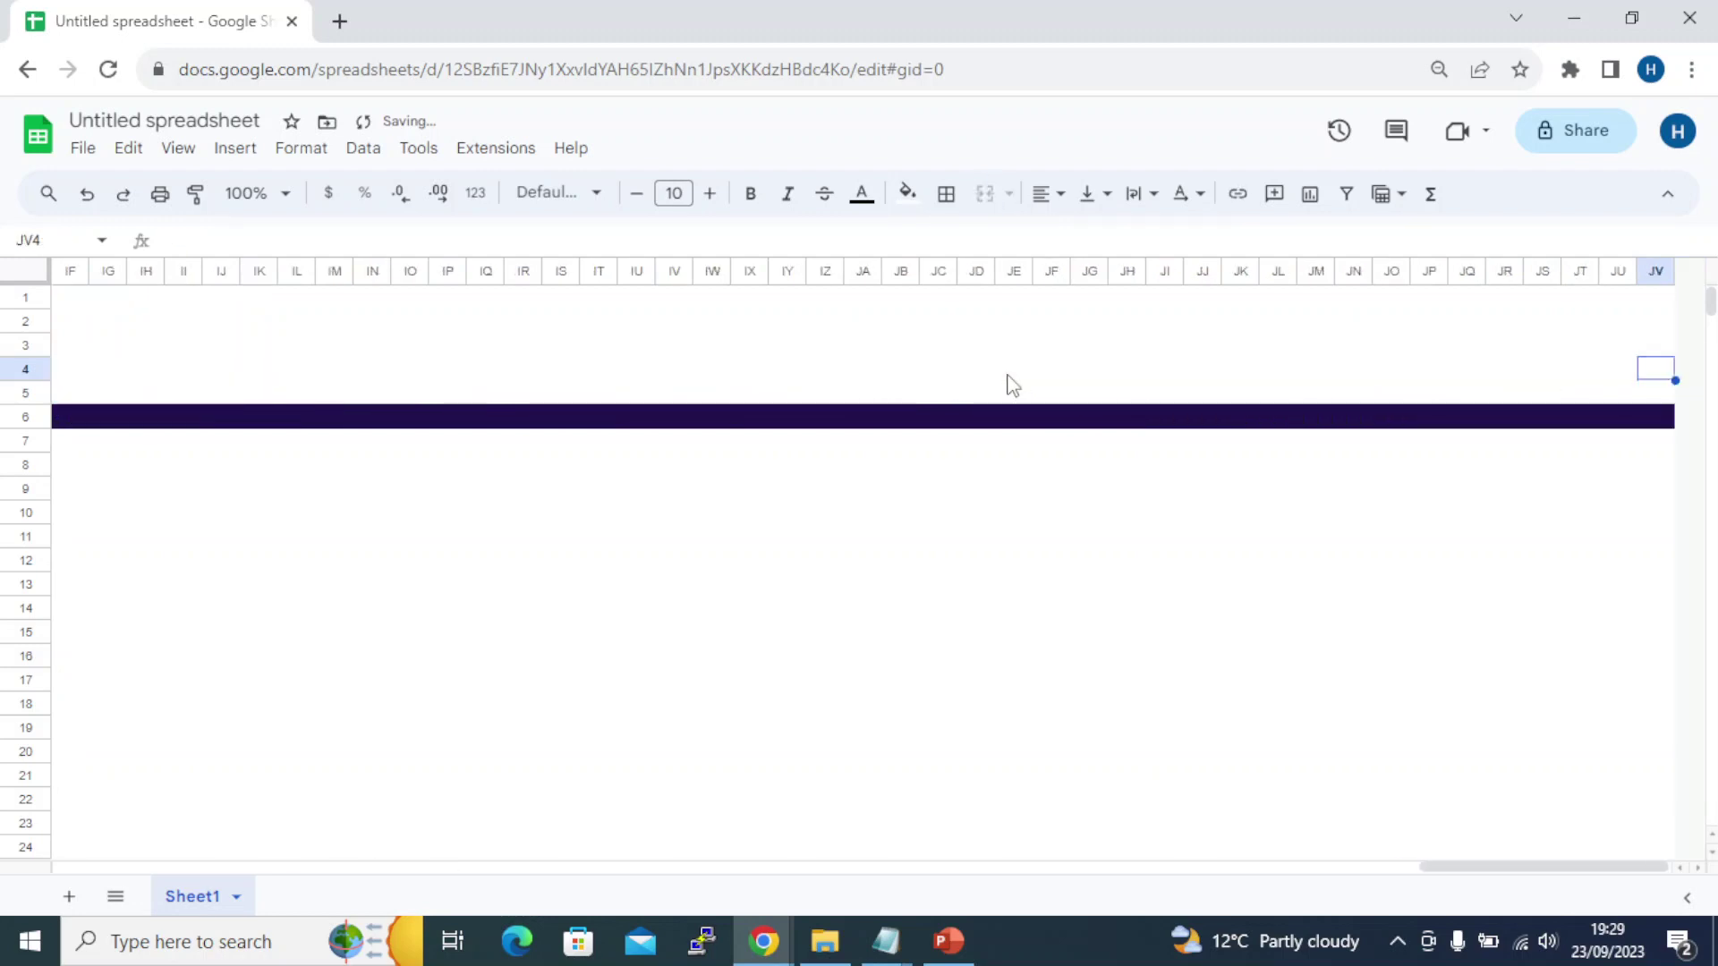
key(Left)
key(Left)
key(Left)
key(Left)
key(Left)
key(Left)
key(Left)
key(Left)
key(Left)
key(Left)
key(Left)
key(Left)
key(Left)
key(Left)
key(Left)
key(Left)
key(Left)
key(Left)
key(Left)
key(Left)
key(Left)
key(Left)
key(Left)
key(Left)
key(Left)
key(Left)
key(Left)
key(Left)
key(Left)
key(Left)
key(Left)
key(Left)
key(Left)
key(Left)
key(Left)
key(Left)
key(Left)
key(Left)
key(Left)
key(Left)
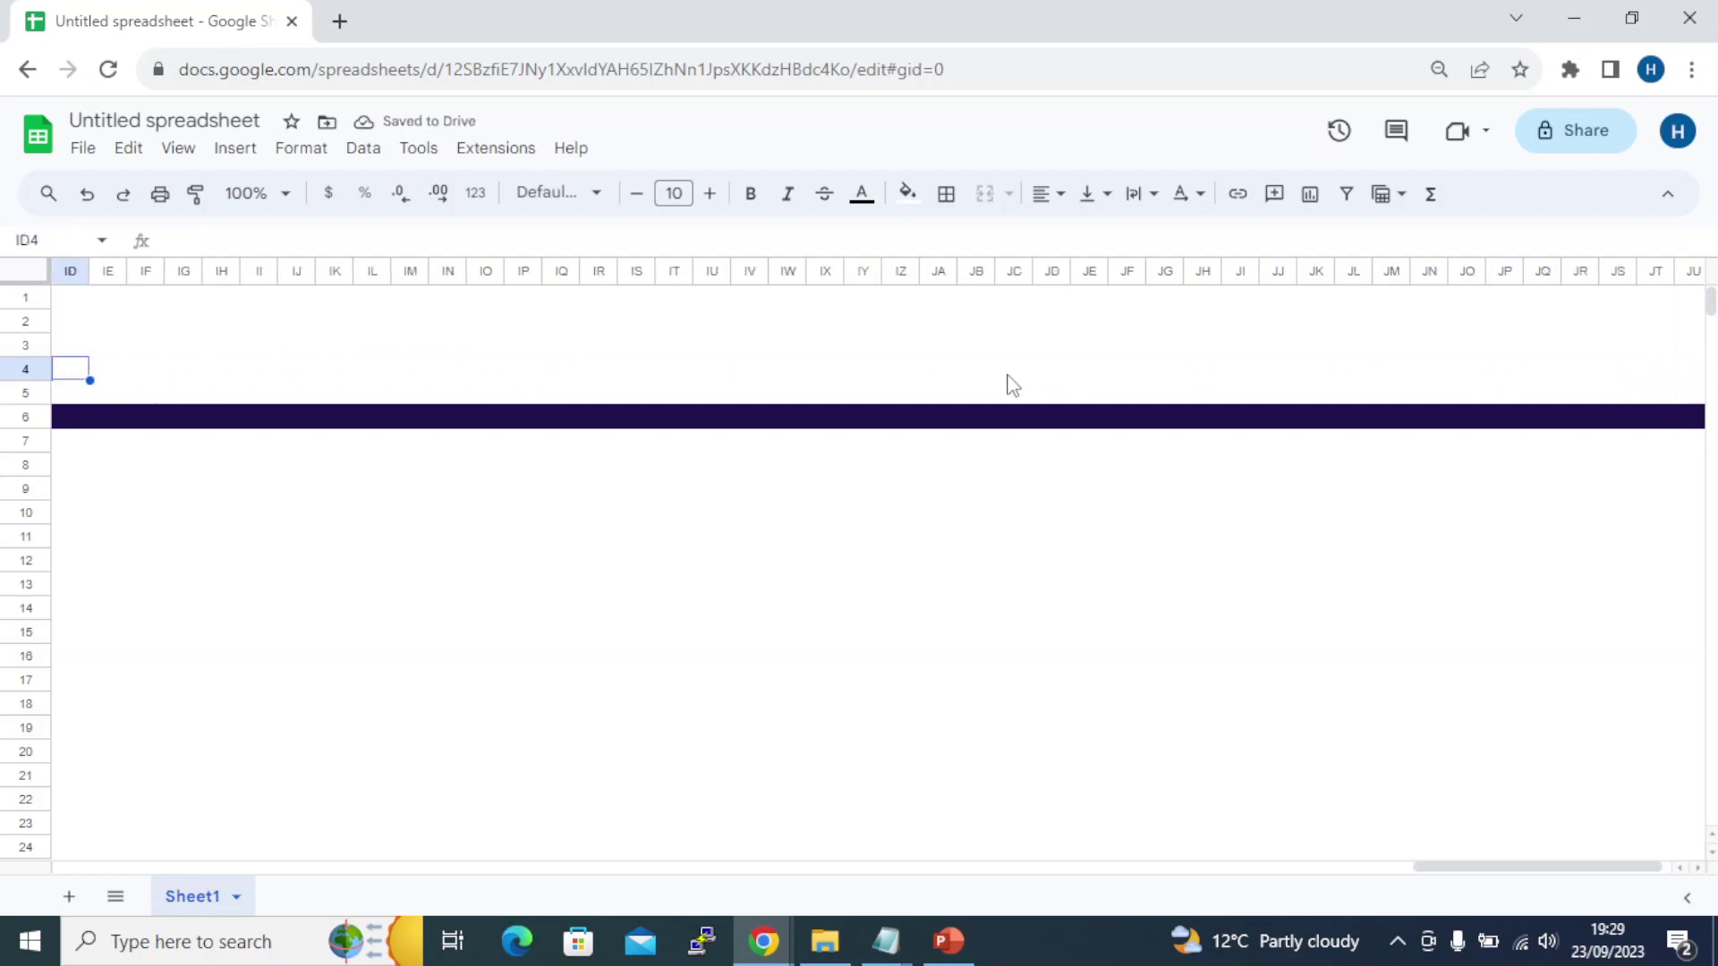
key(Left)
key(Left)
key(Left)
key(Left)
key(Left)
key(Left)
key(Left)
key(Left)
key(Left)
key(Left)
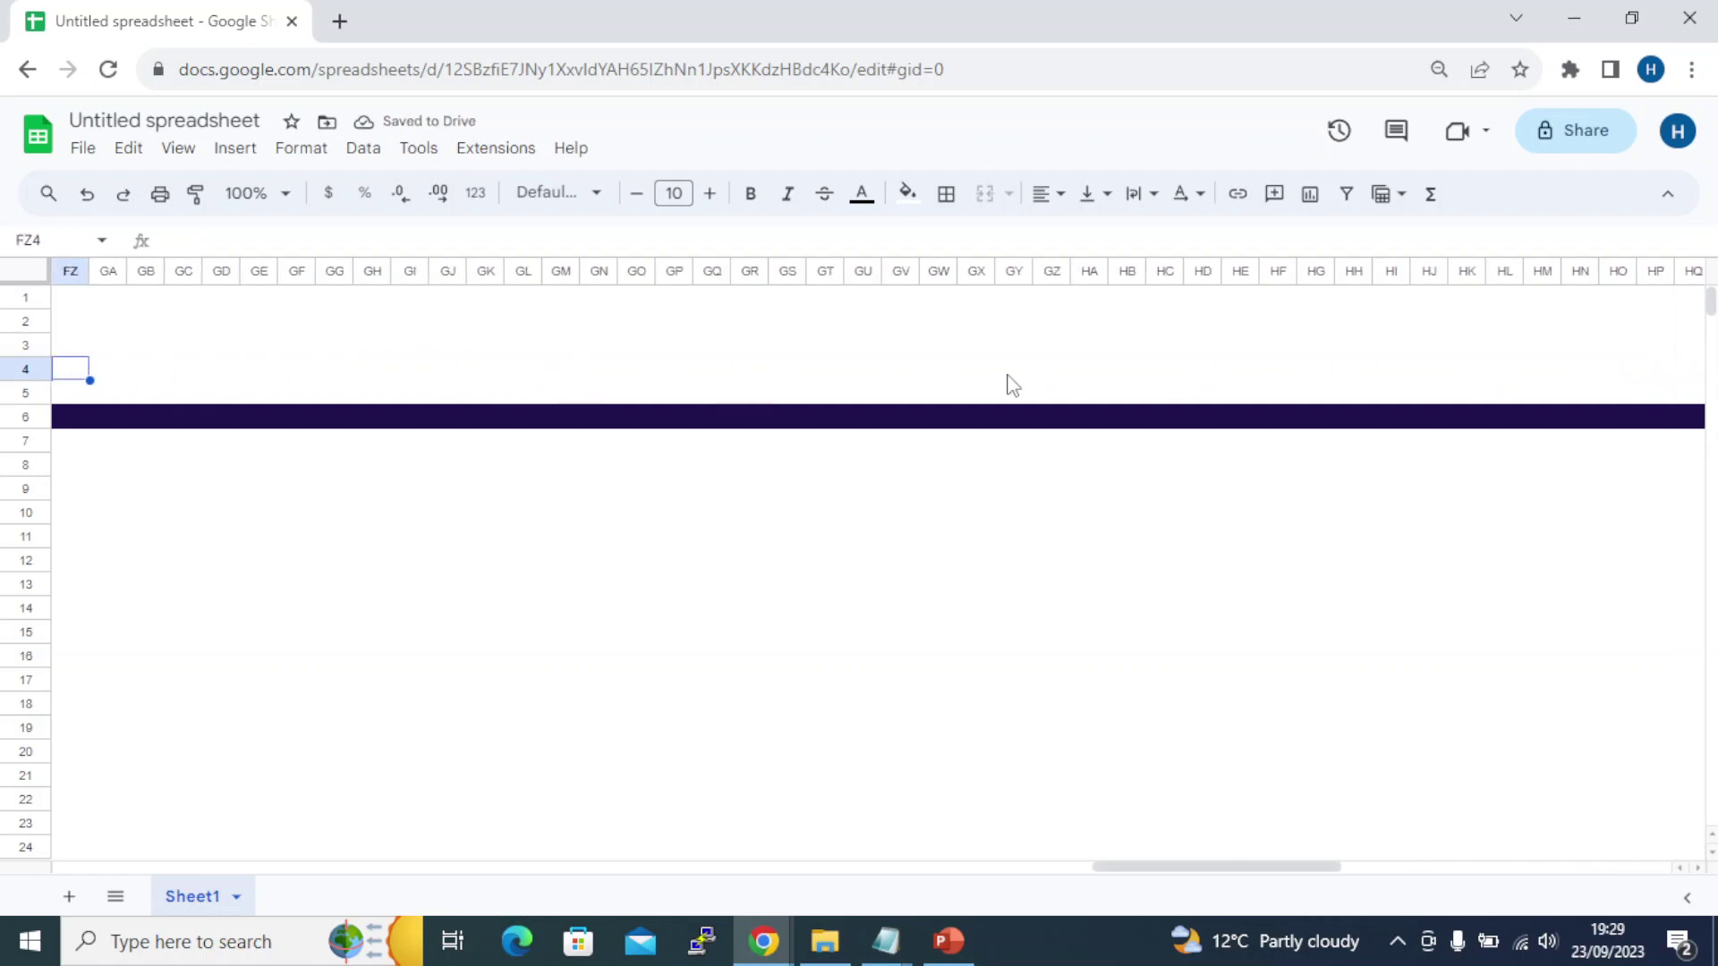
Paste the week header at BY4 and extend the day numbers and weekday names from column BU to DD
drag(1151, 868, 494, 748)
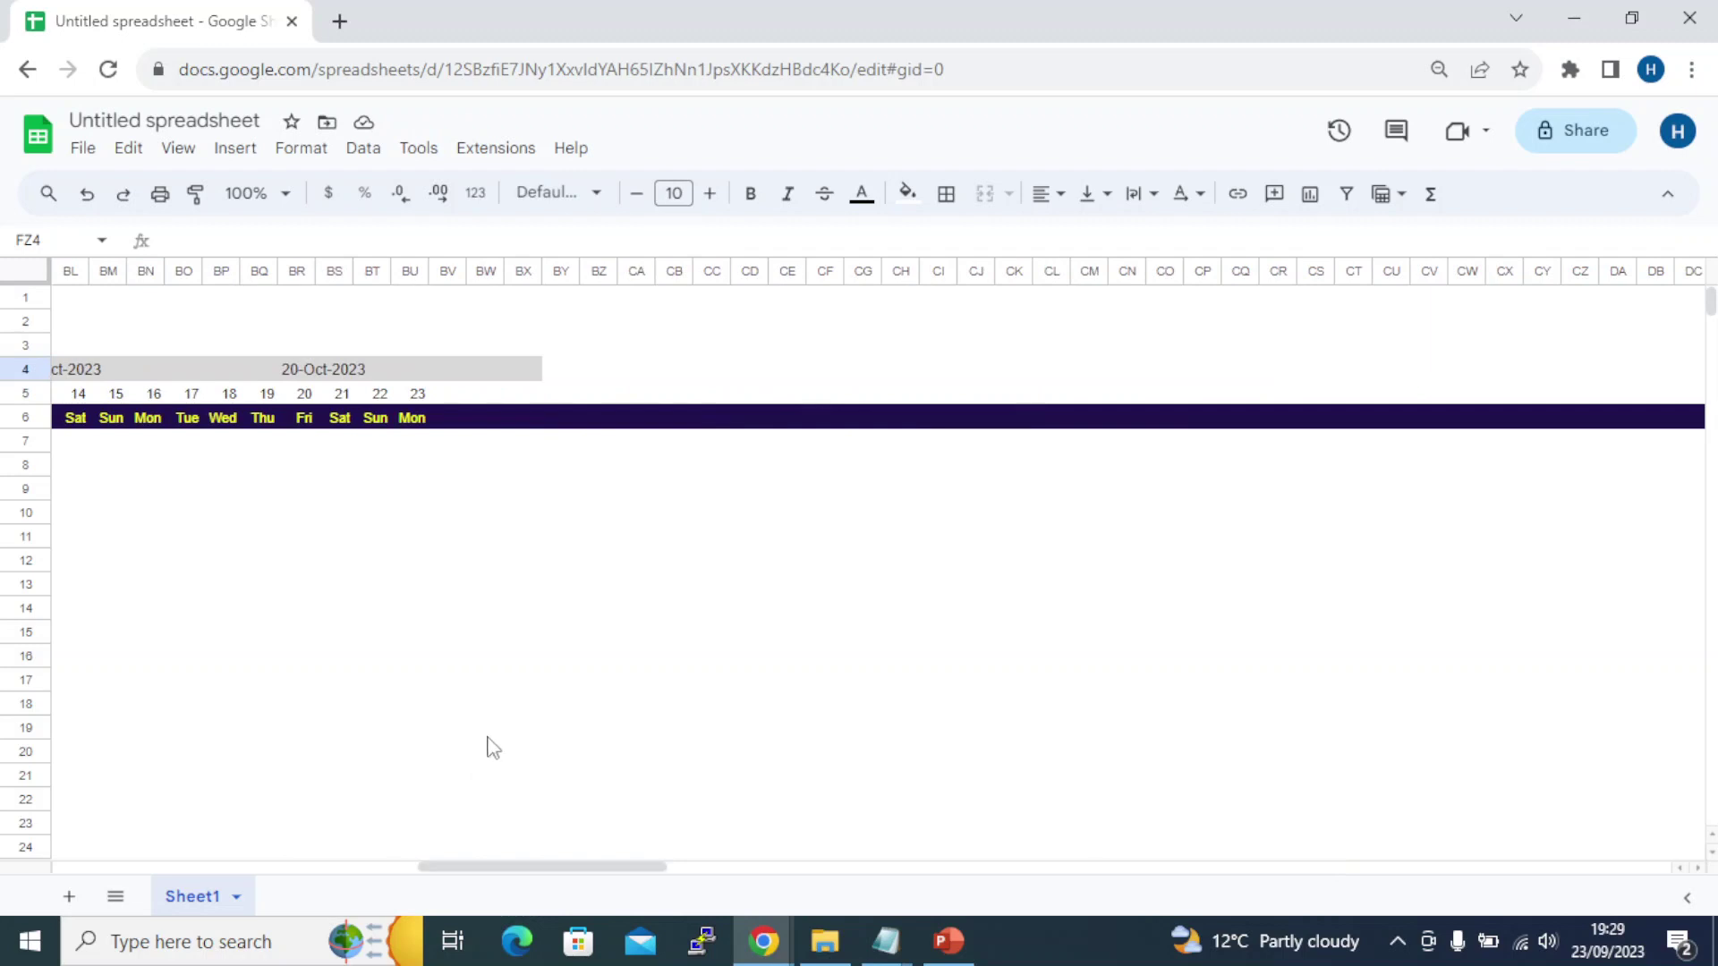
click(559, 369)
key(ctrl+v)
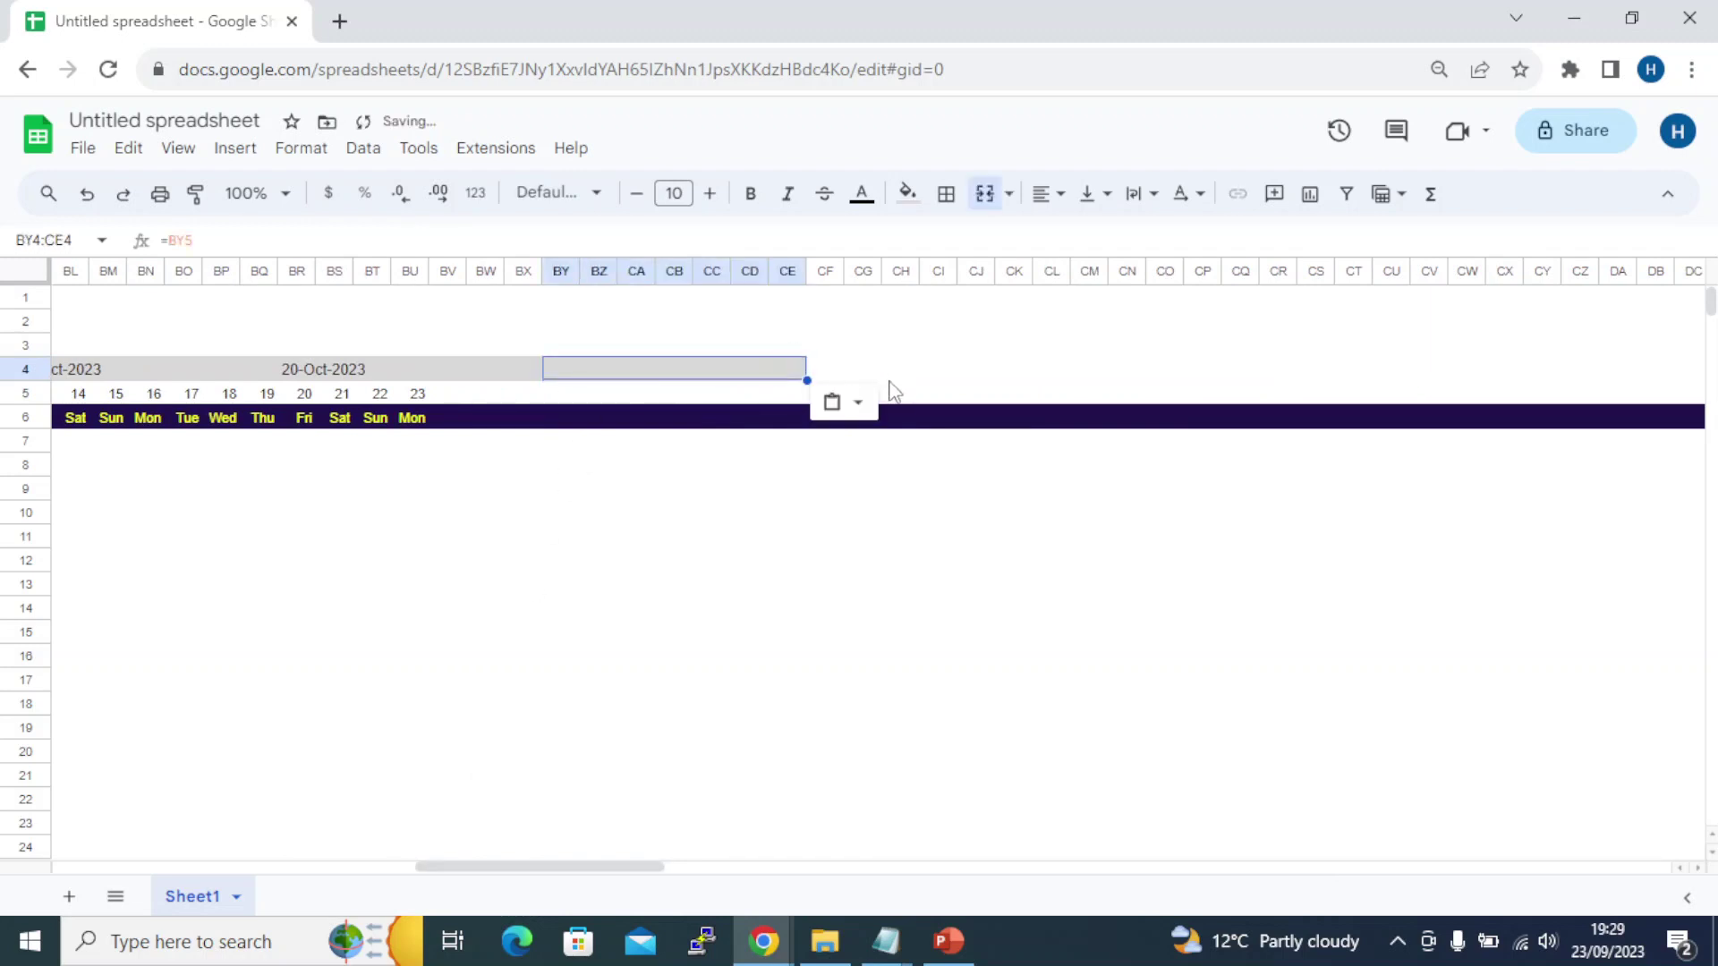
click(818, 372)
drag(410, 395, 1607, 453)
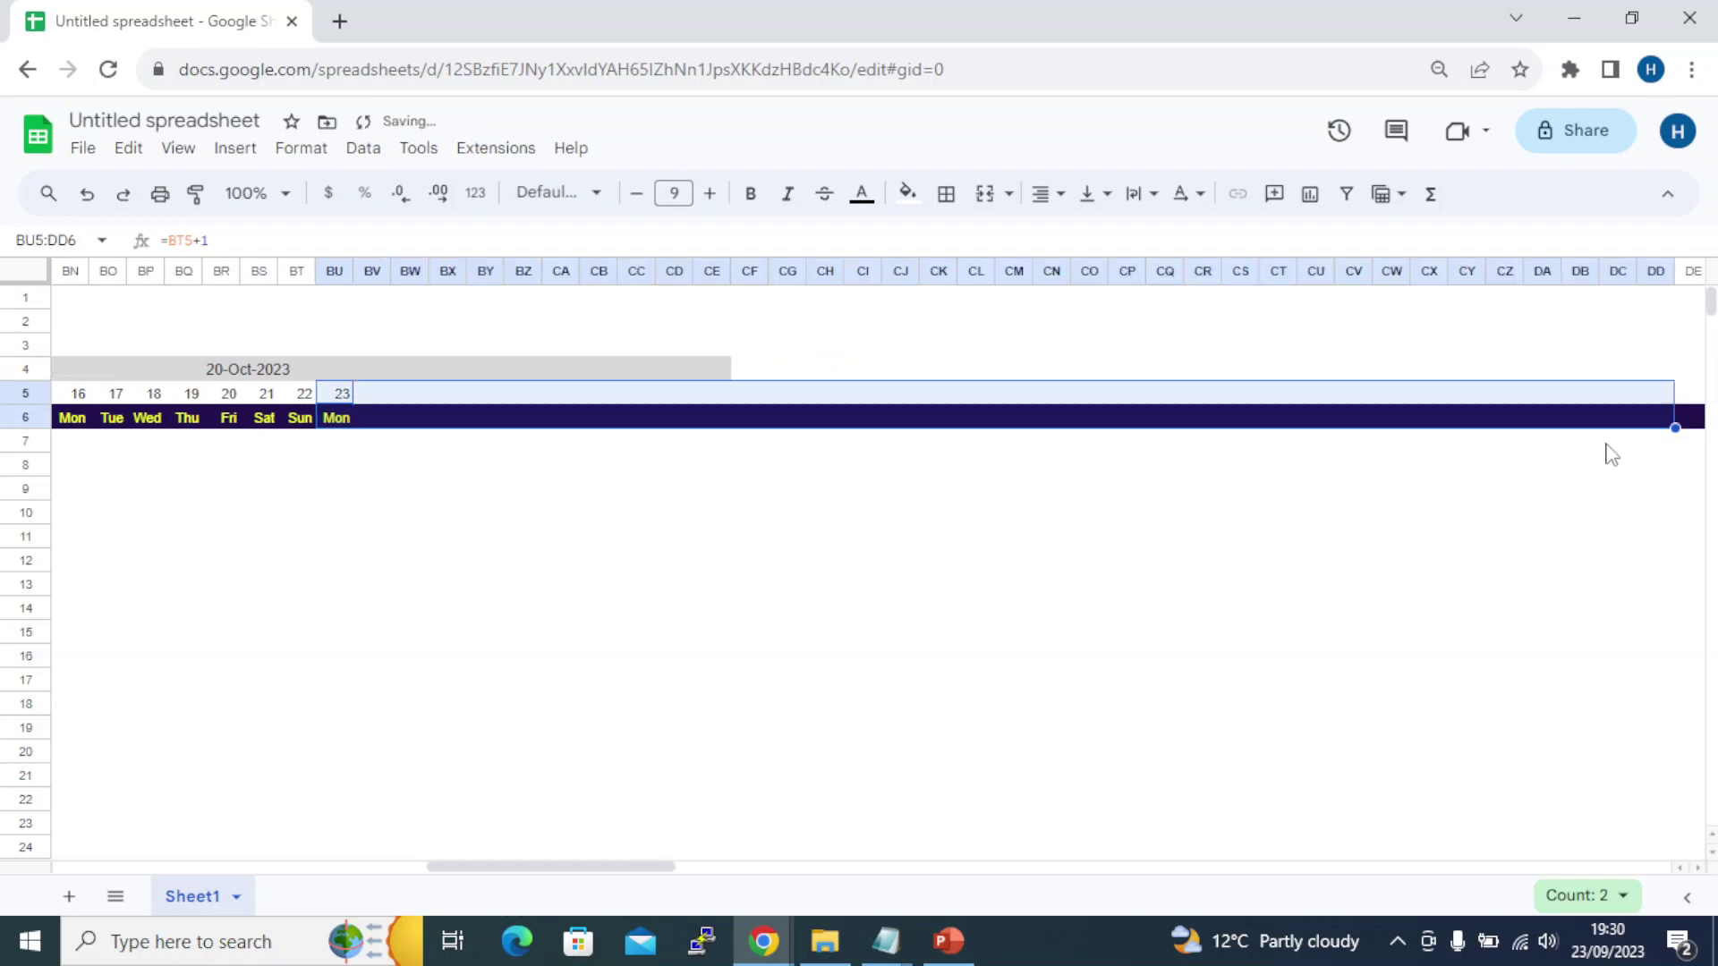
Copy the 27-Oct-2023 week header and paste it over the weeks starting 3, 10 and 17 November
click(679, 361)
key(ctrl+c)
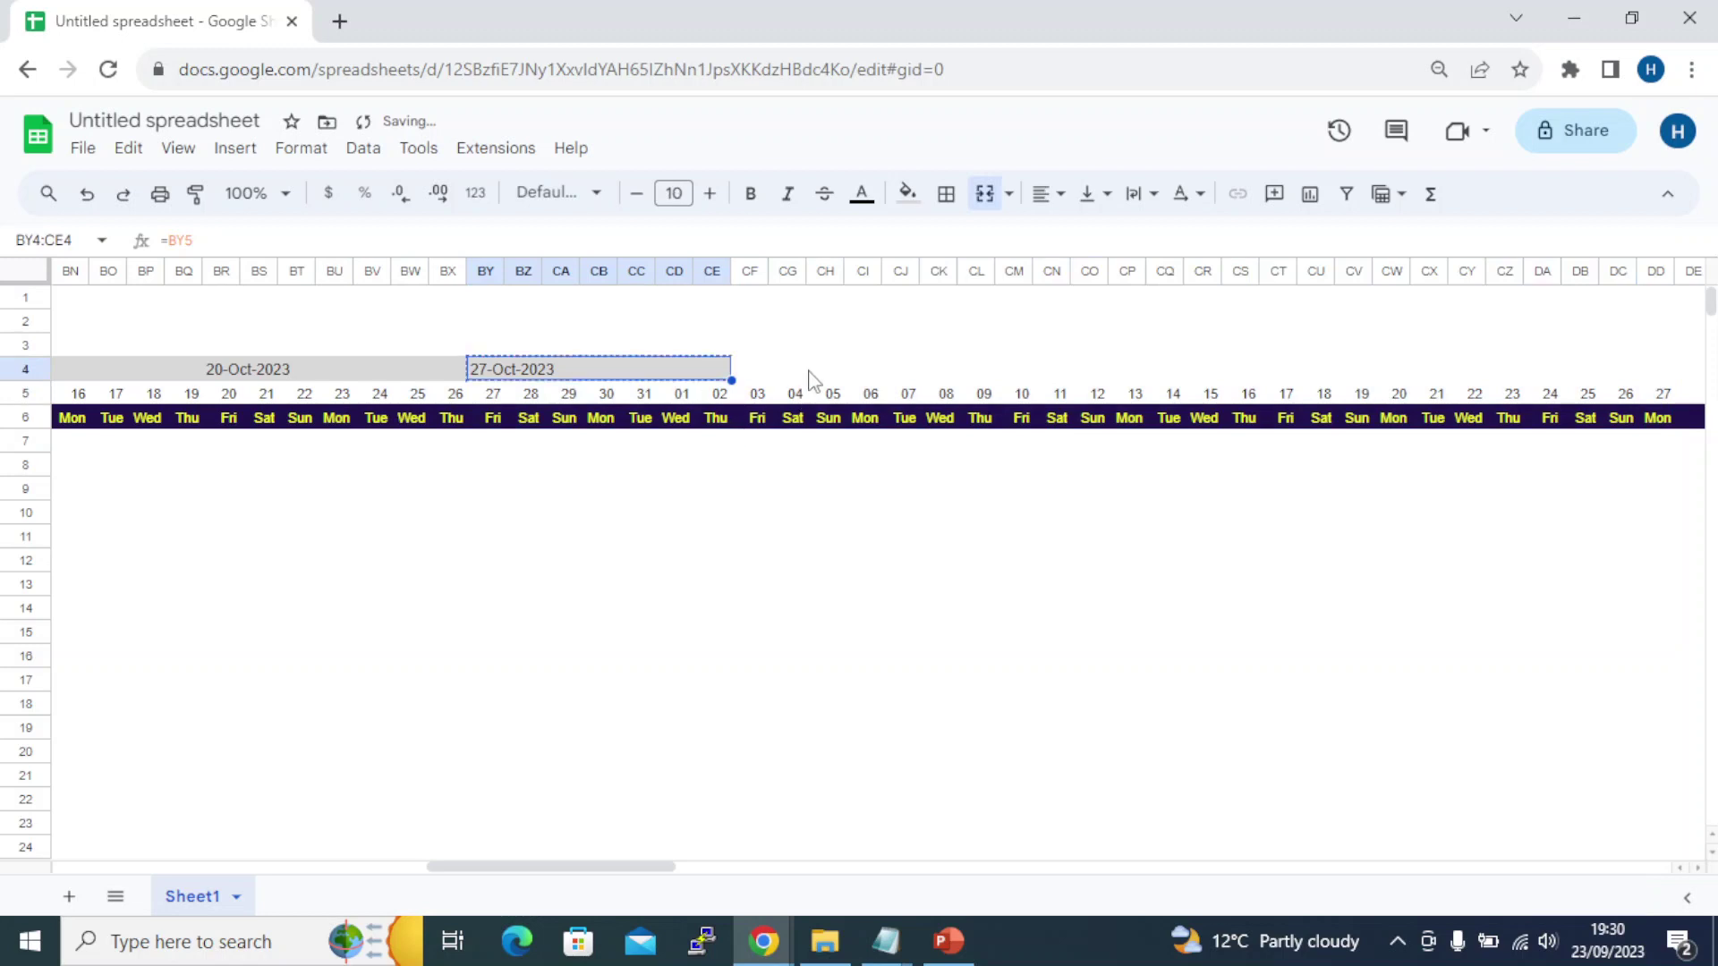
click(780, 370)
click(757, 369)
key(ctrl+v)
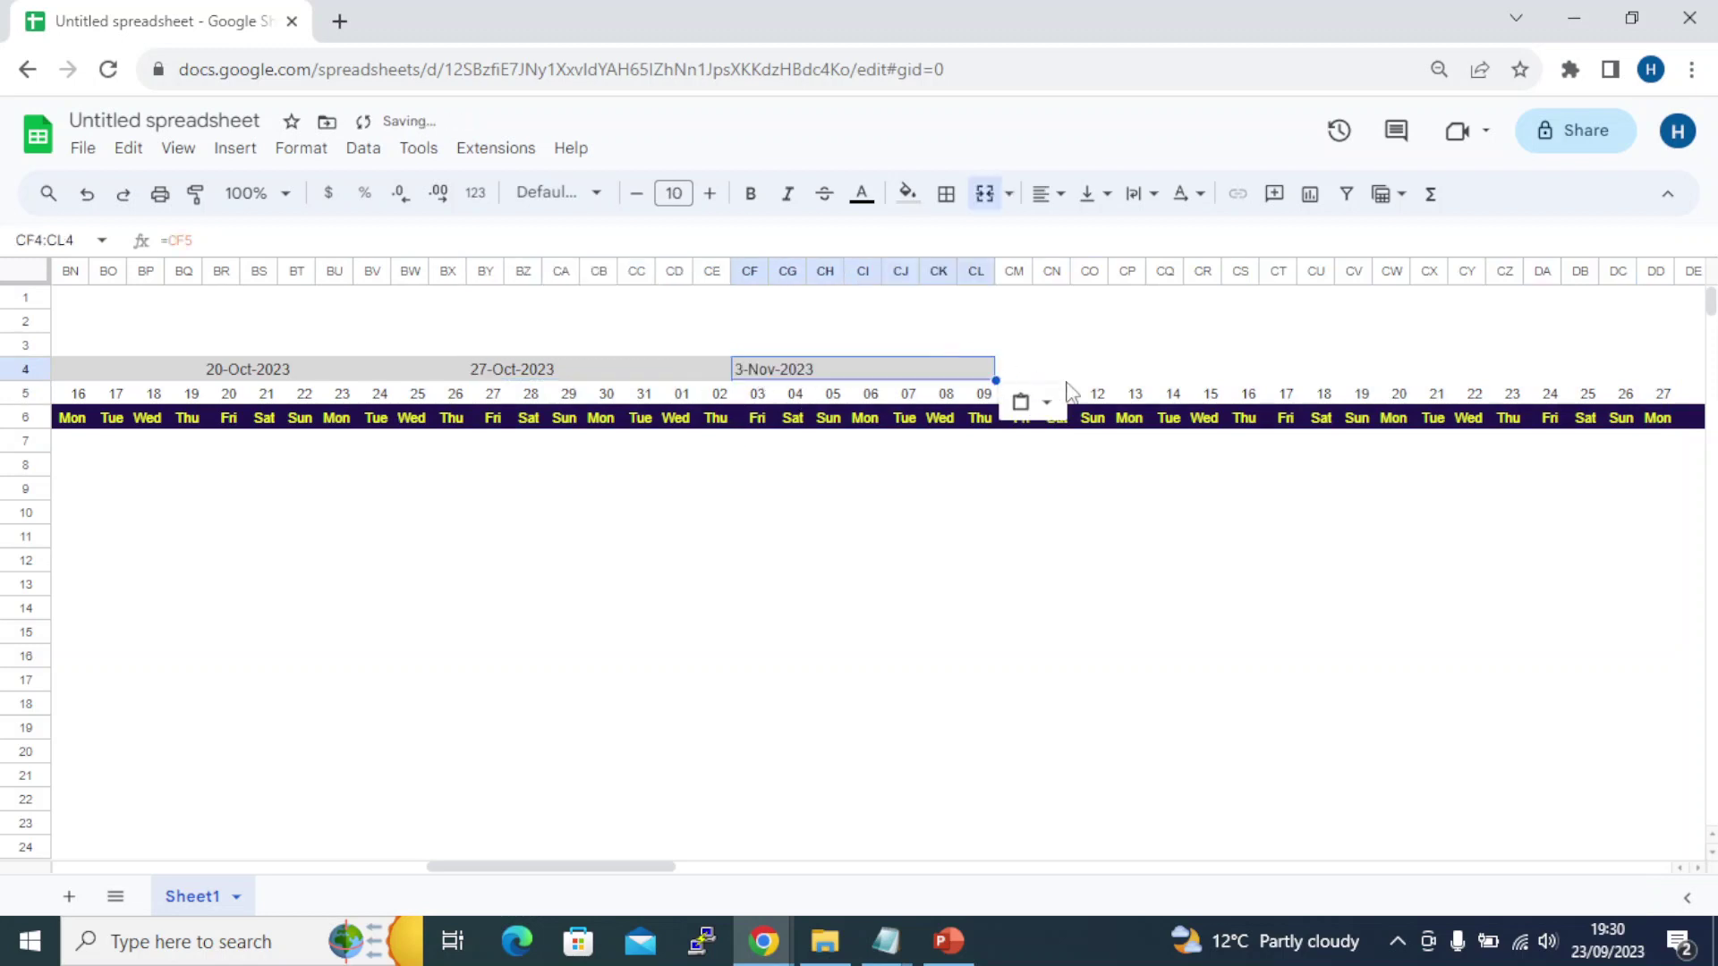
click(1020, 369)
key(ctrl+v)
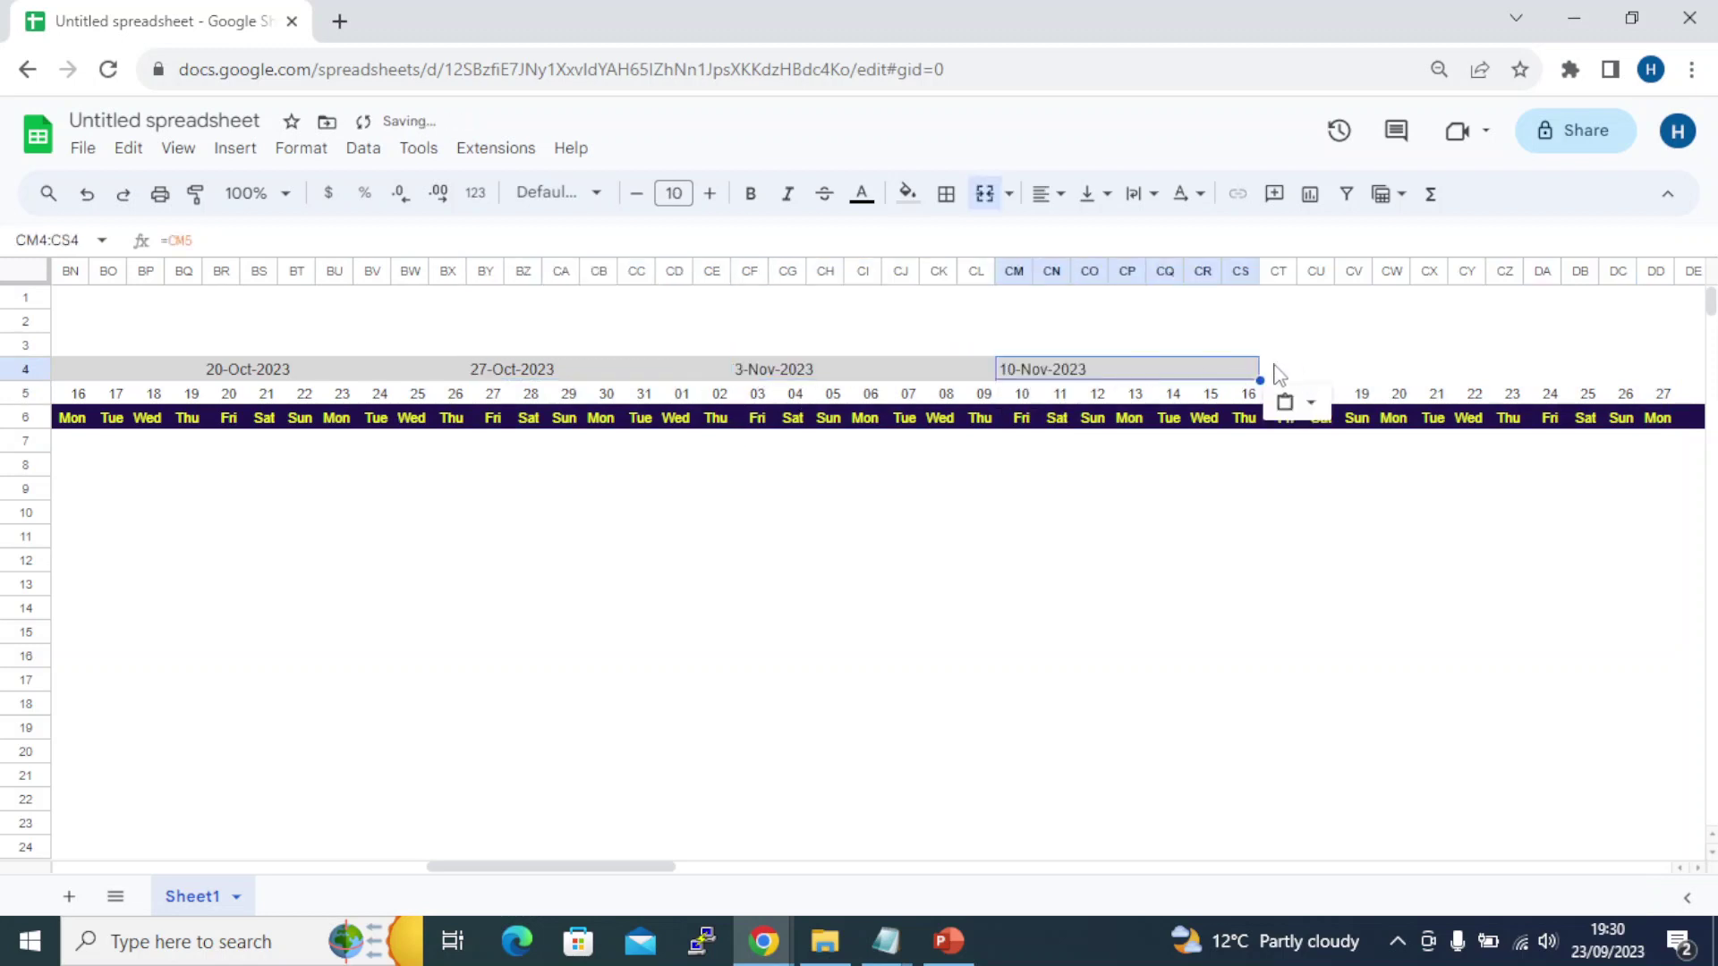
click(1282, 370)
key(ctrl+v)
Paste the week header at DA4 for 24-Nov-2023 and extend the day and weekday rows to column DG
click(1556, 371)
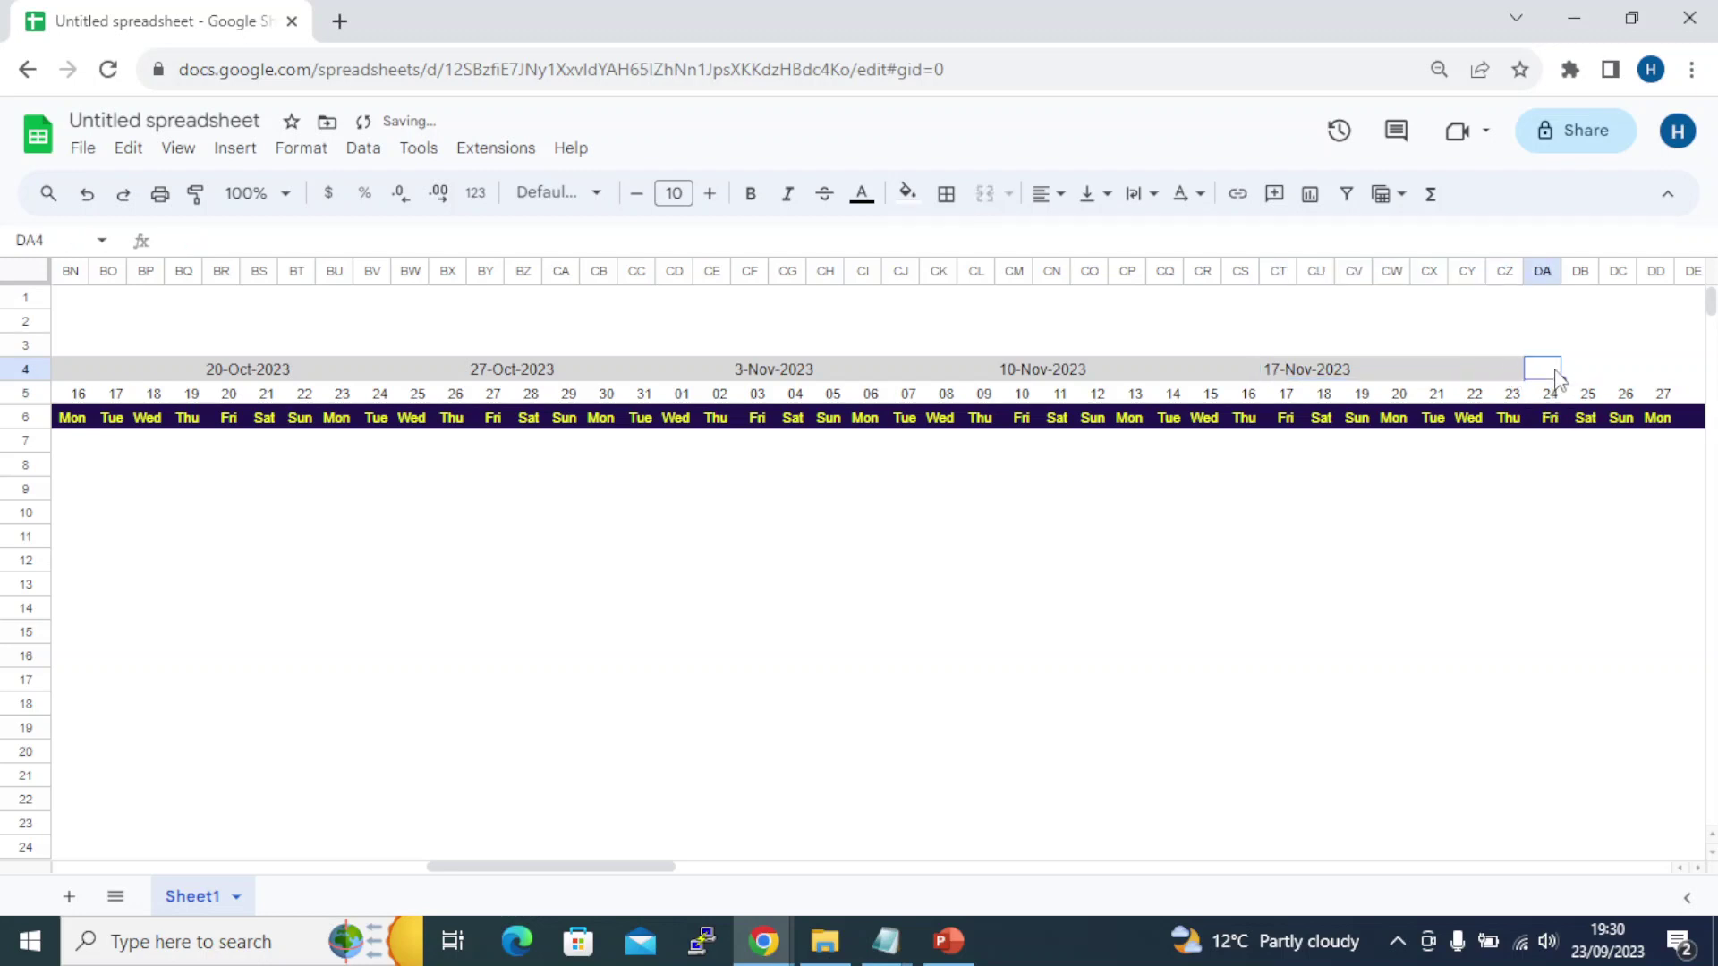
key(ctrl+v)
key(Right)
key(Right)
drag(1471, 404, 1587, 419)
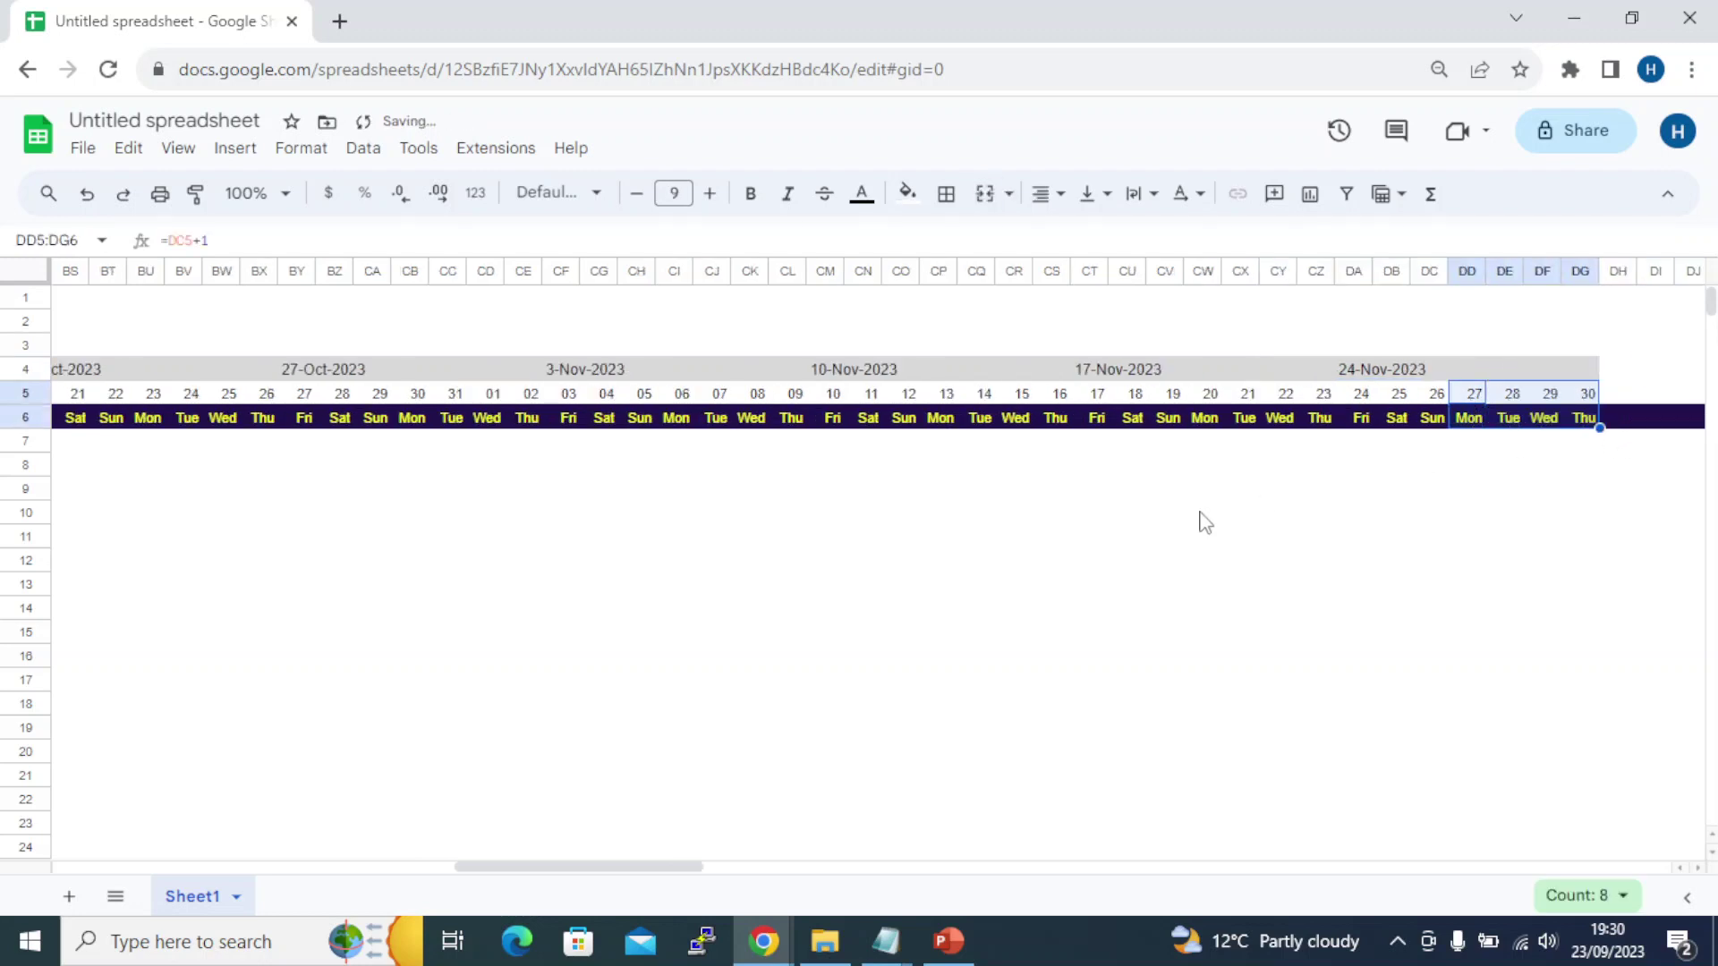
click(1200, 515)
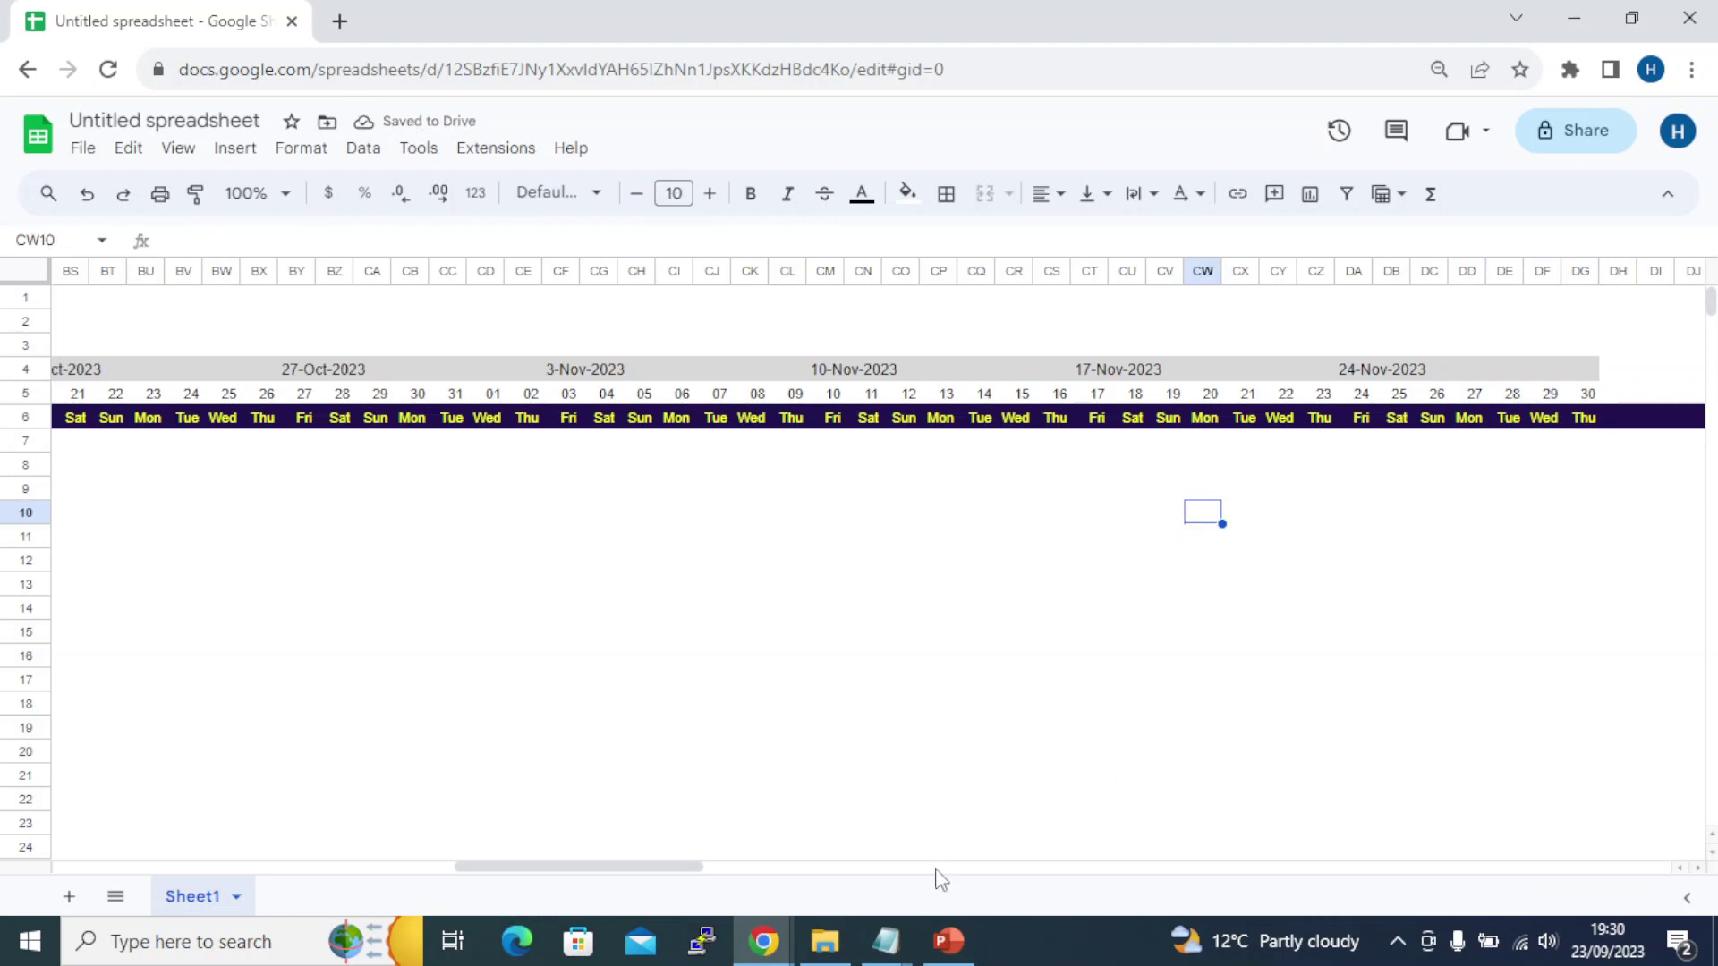
Select the whole sheet and auto-fit all column widths to their contents
drag(631, 866, 22, 799)
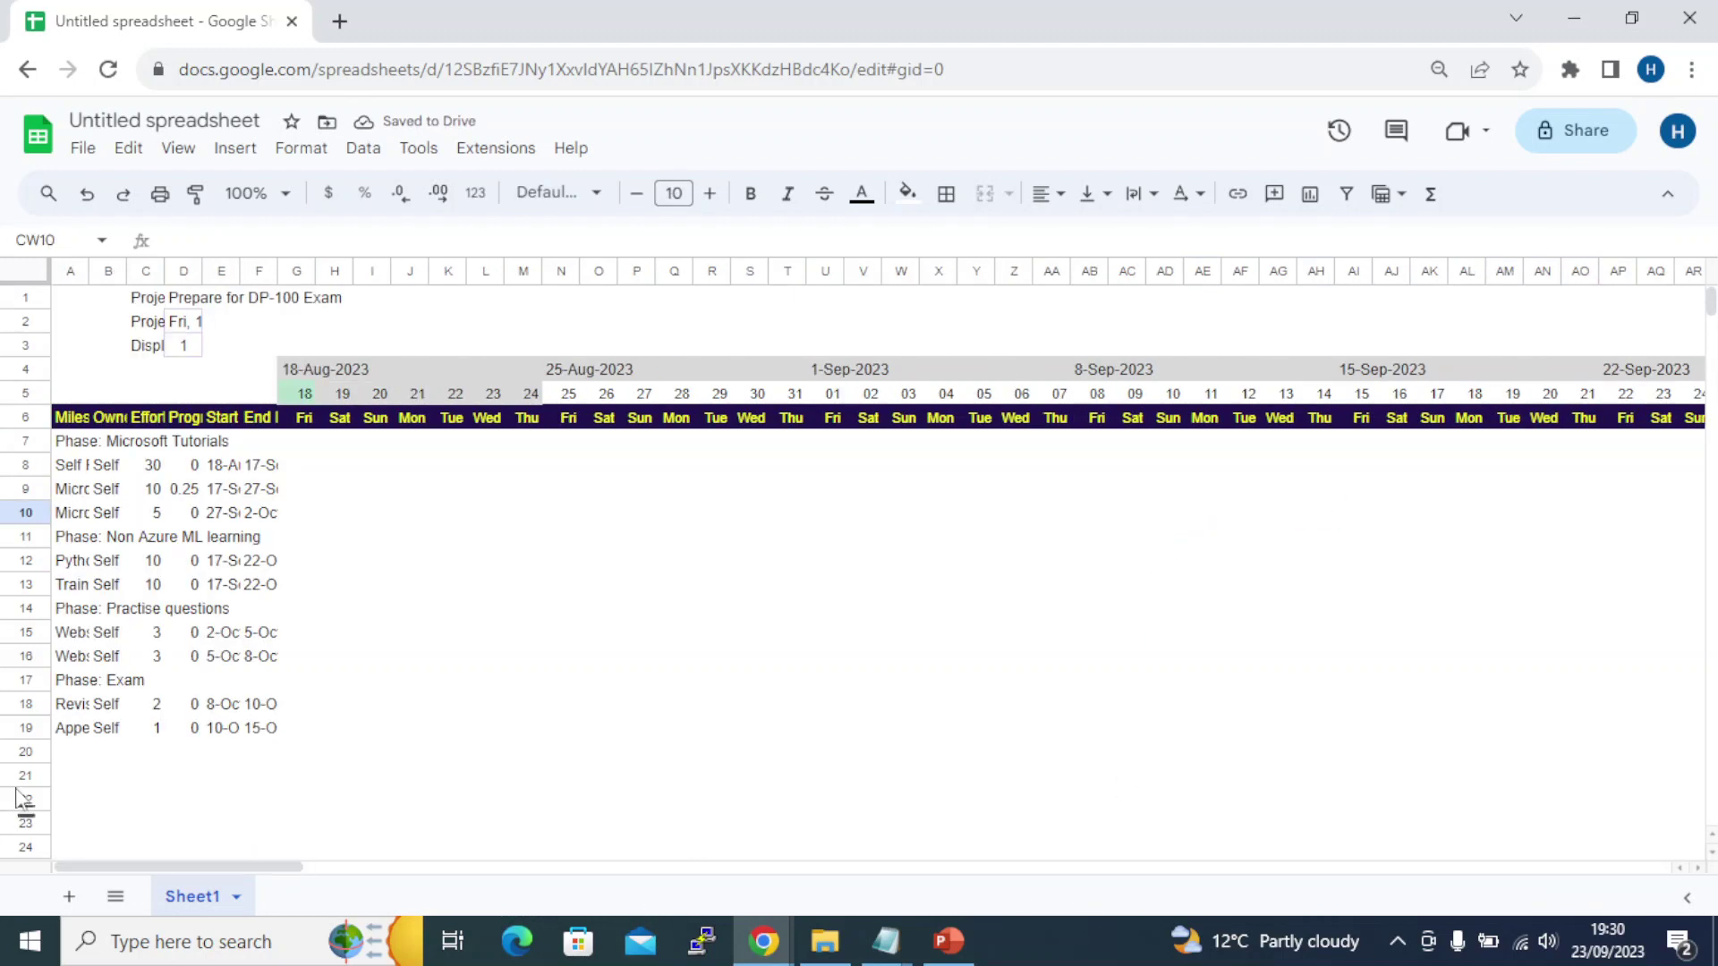
click(87, 446)
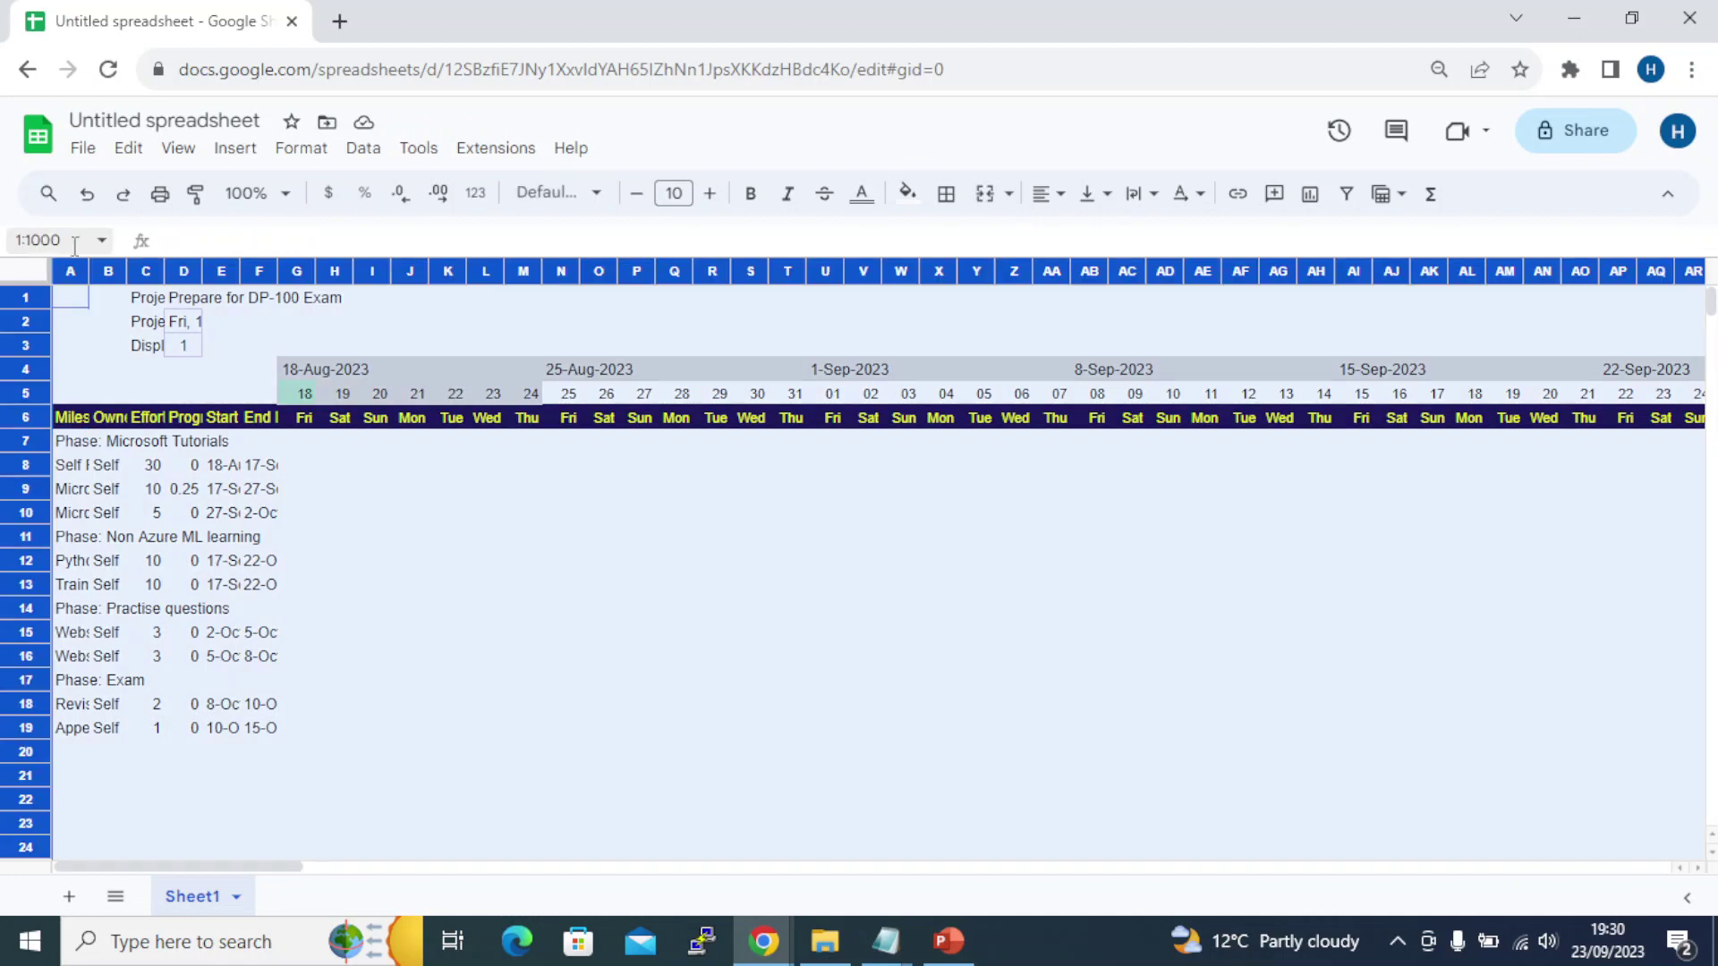
click(25, 270)
drag(90, 270, 90, 270)
drag(626, 603, 631, 611)
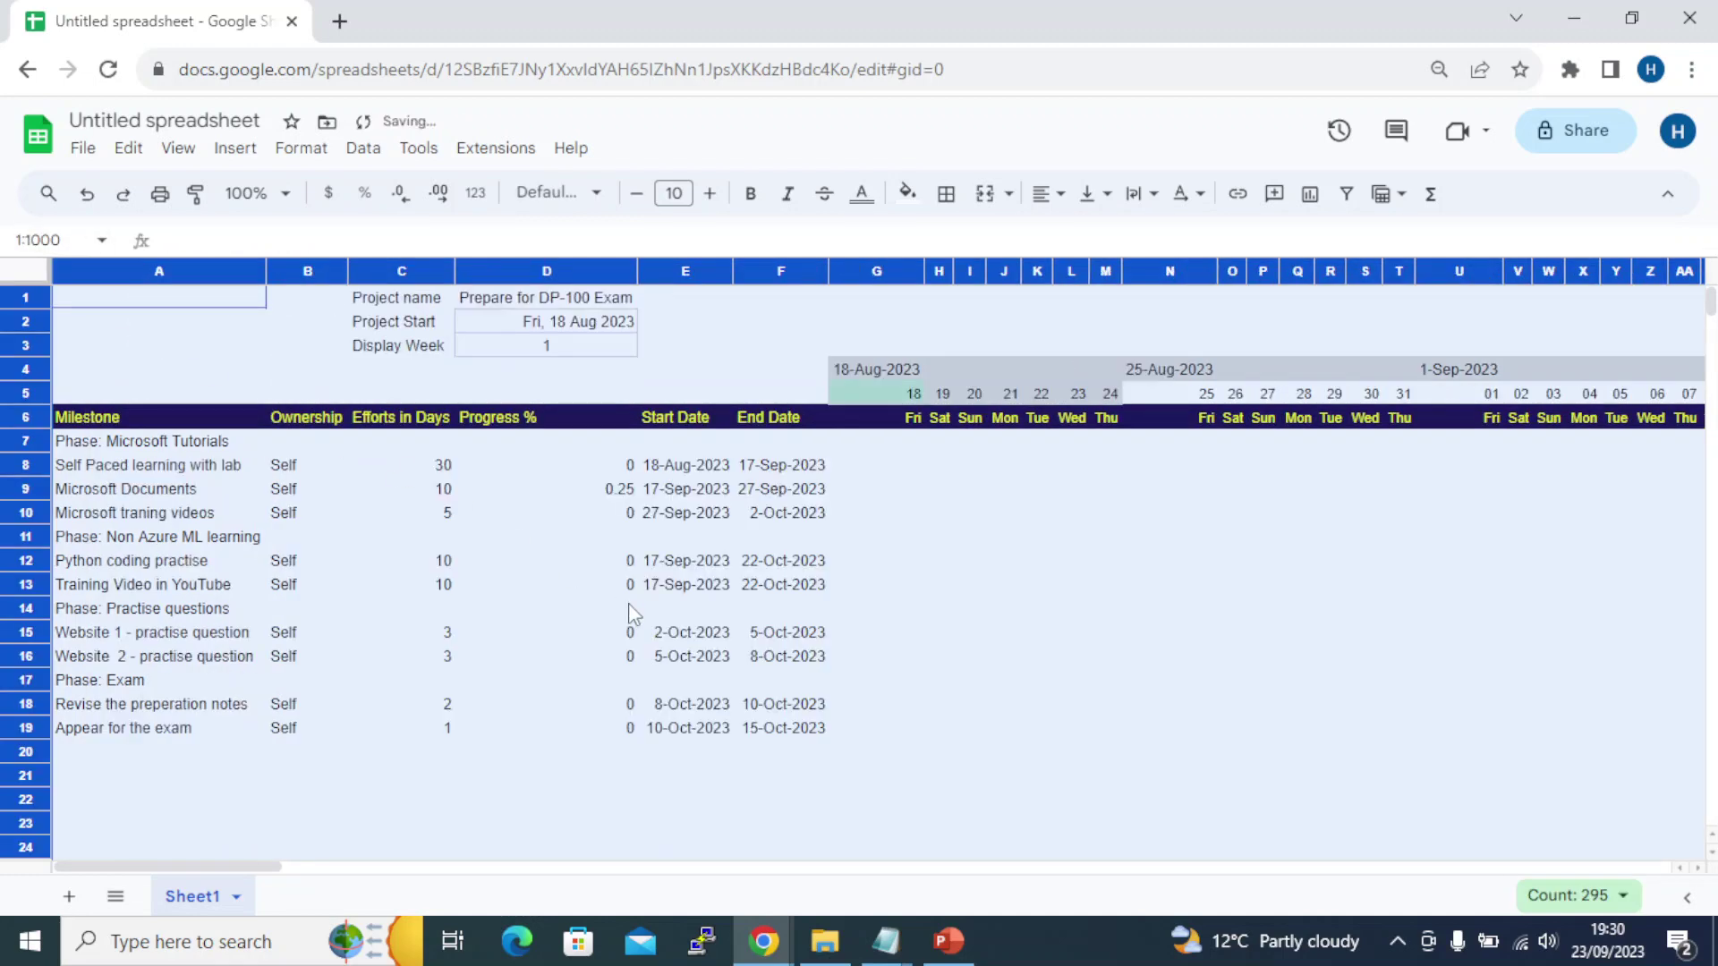
click(633, 610)
Select columns G to DG and narrow them all to one uniform width that just fits the day numbers
drag(874, 265, 1682, 268)
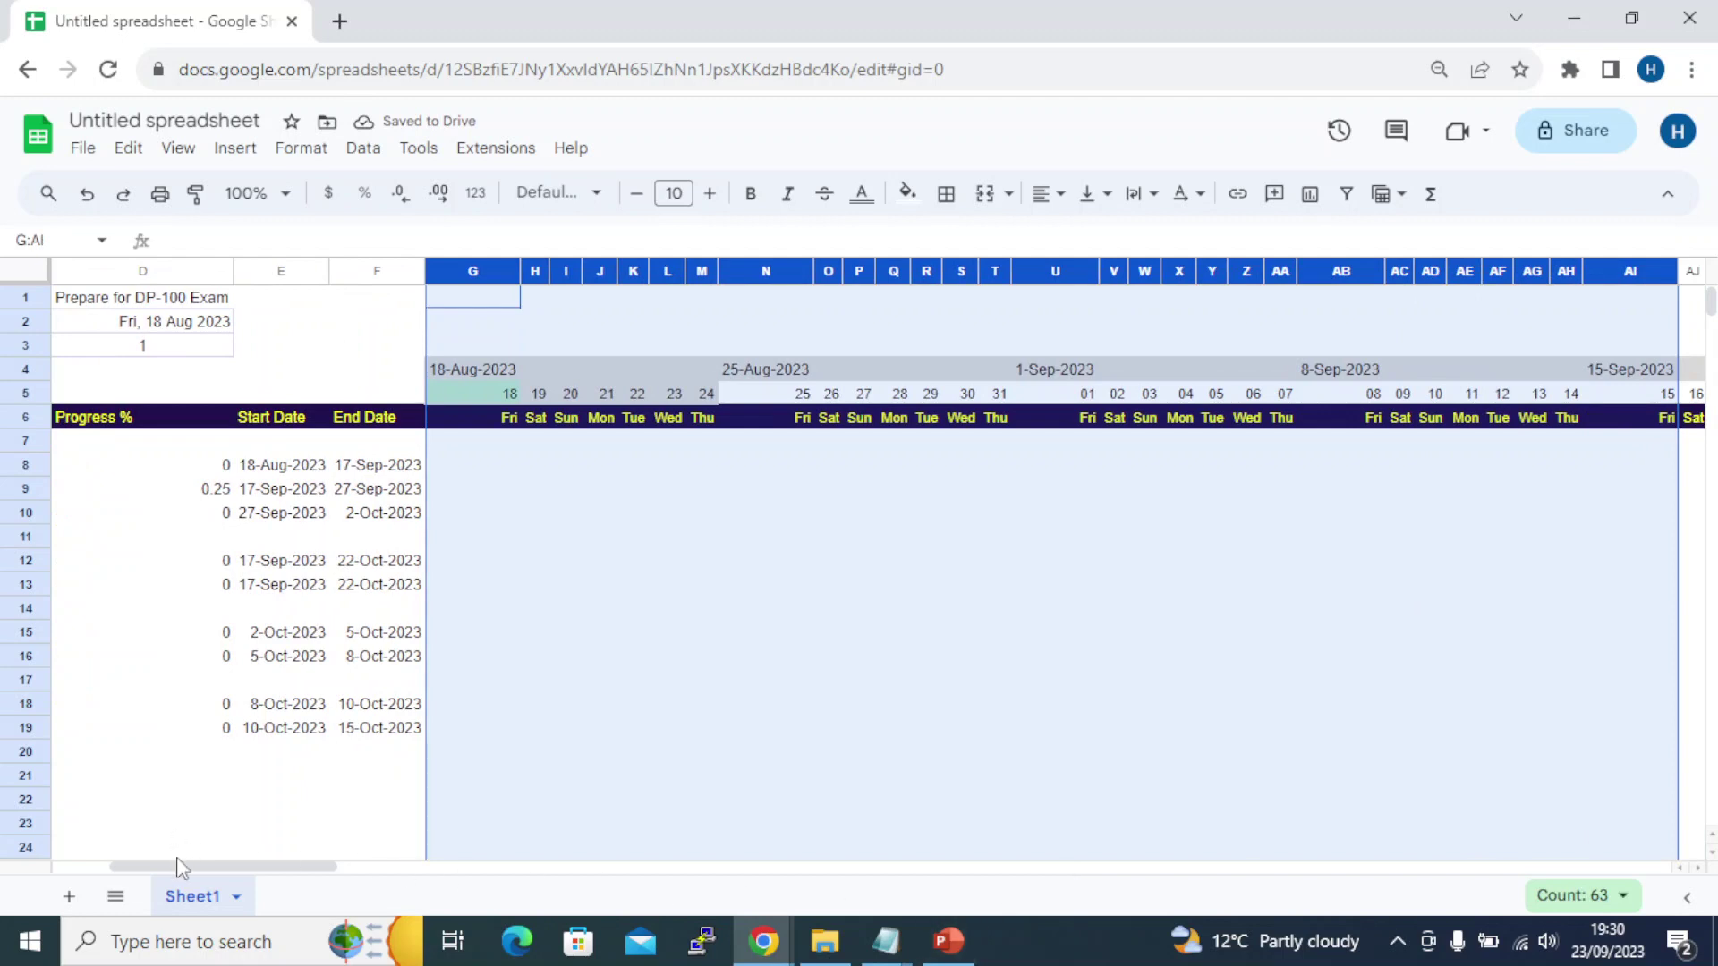
drag(179, 866, 814, 866)
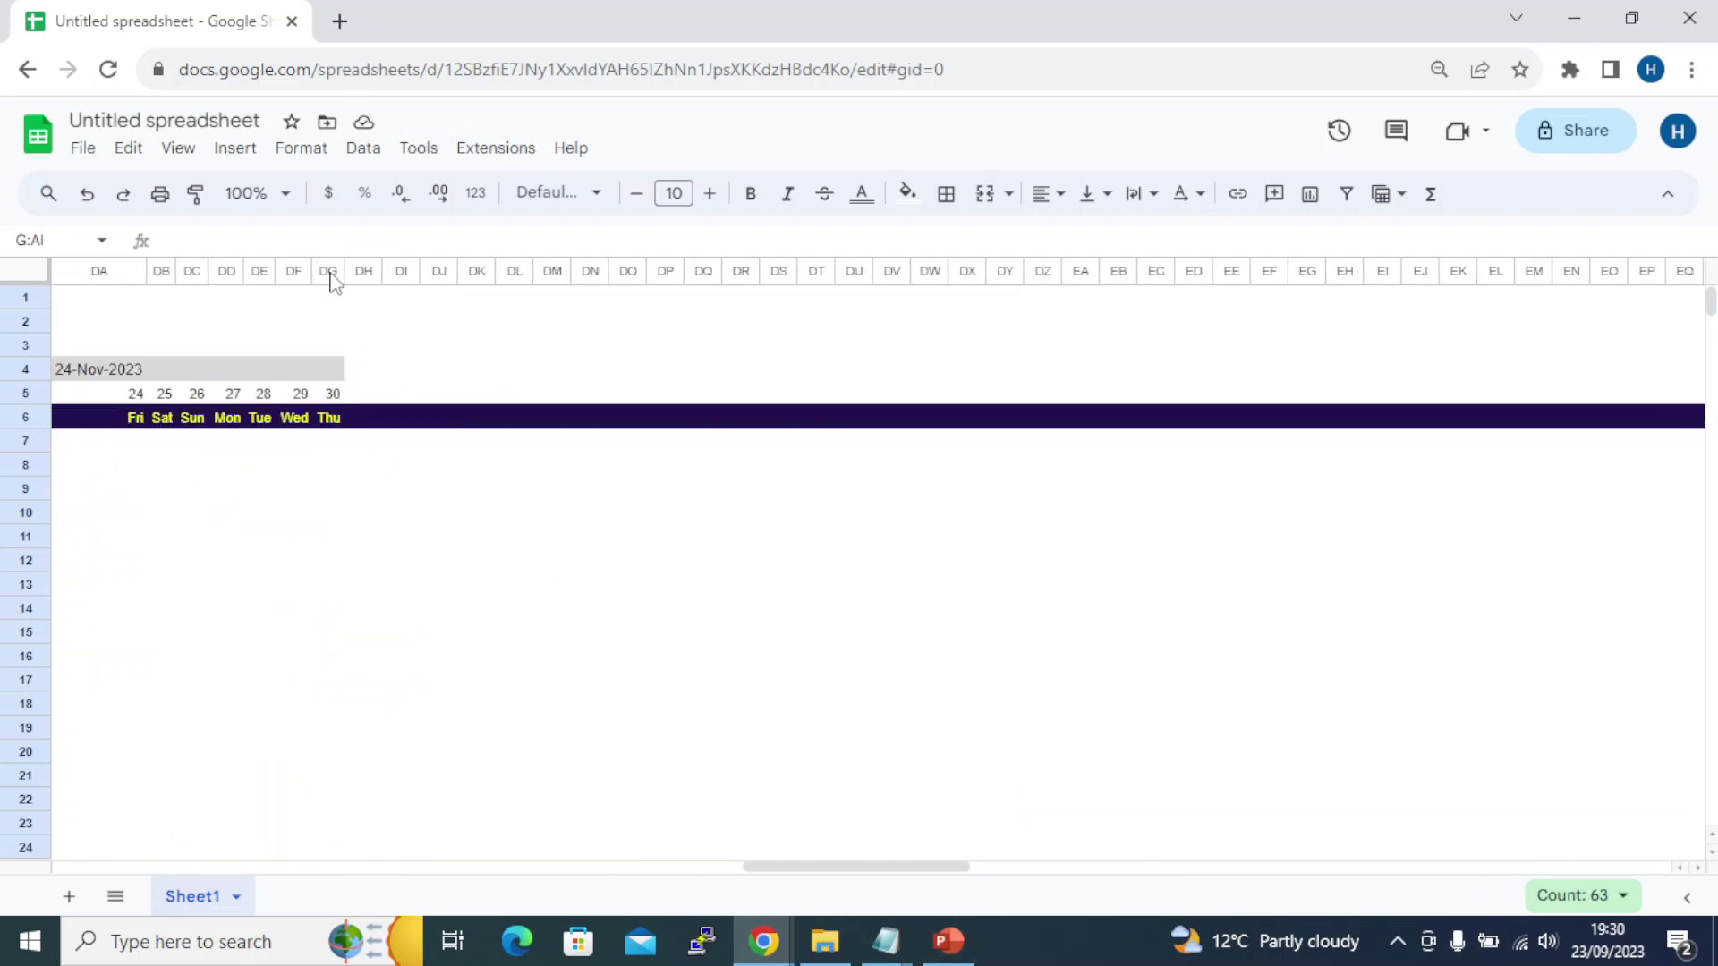
shift+click(329, 271)
drag(176, 270, 81, 270)
drag(675, 867, 617, 868)
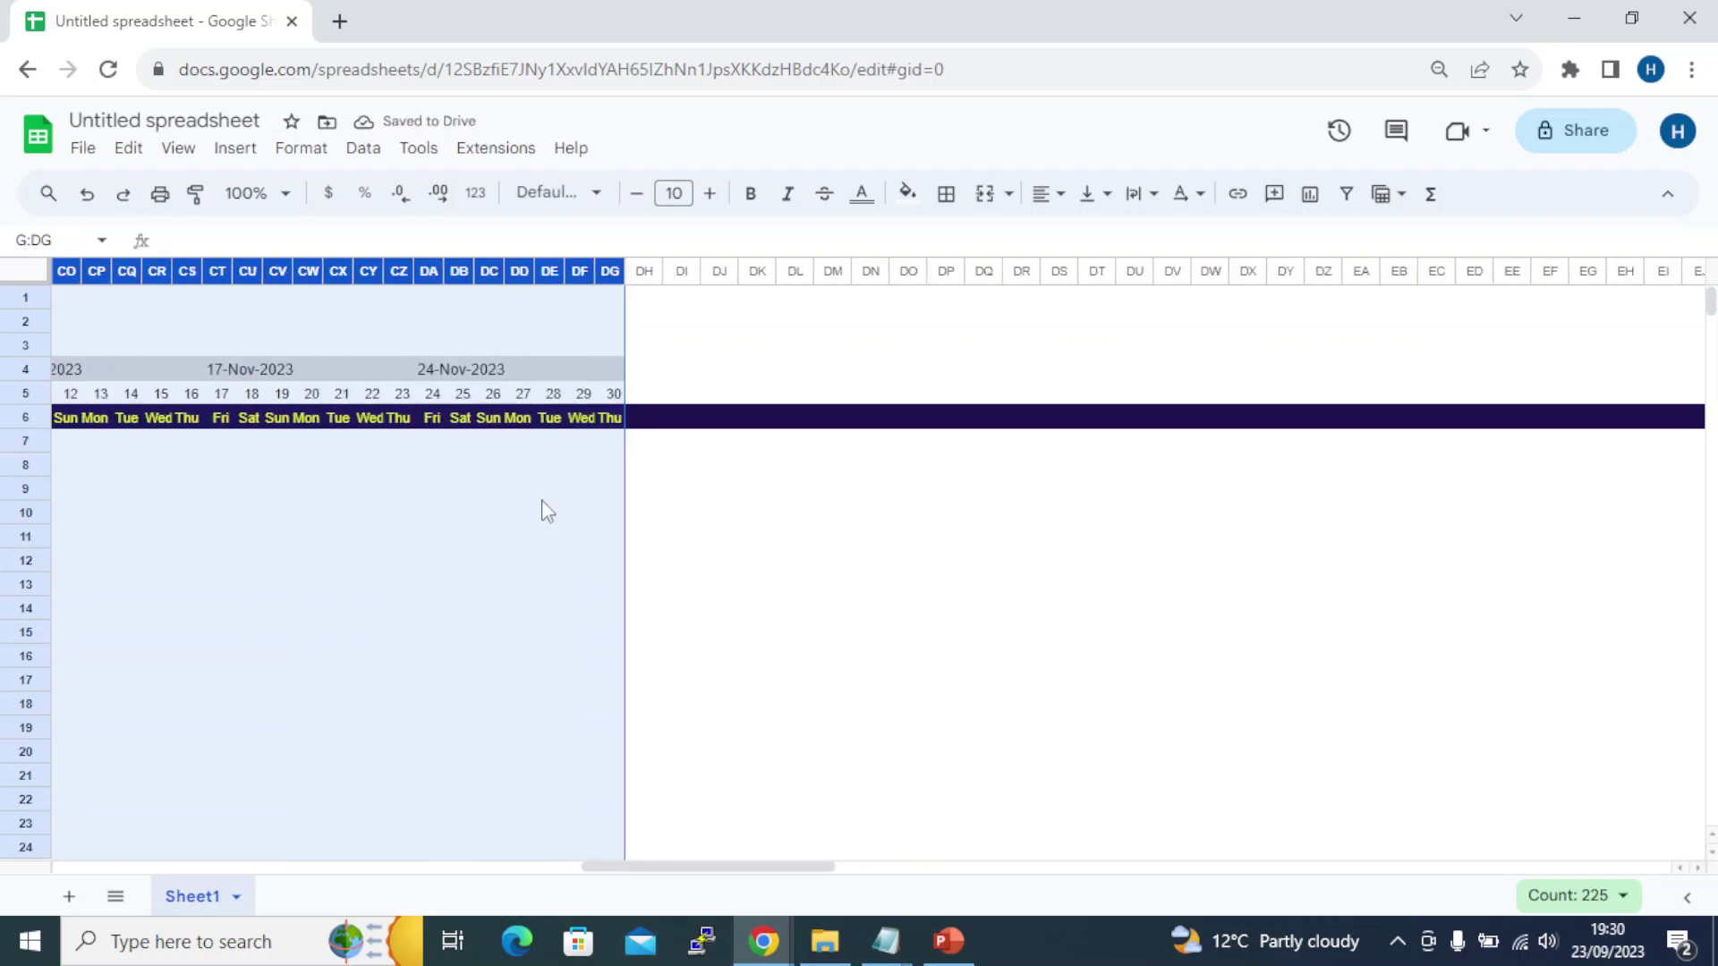
click(450, 494)
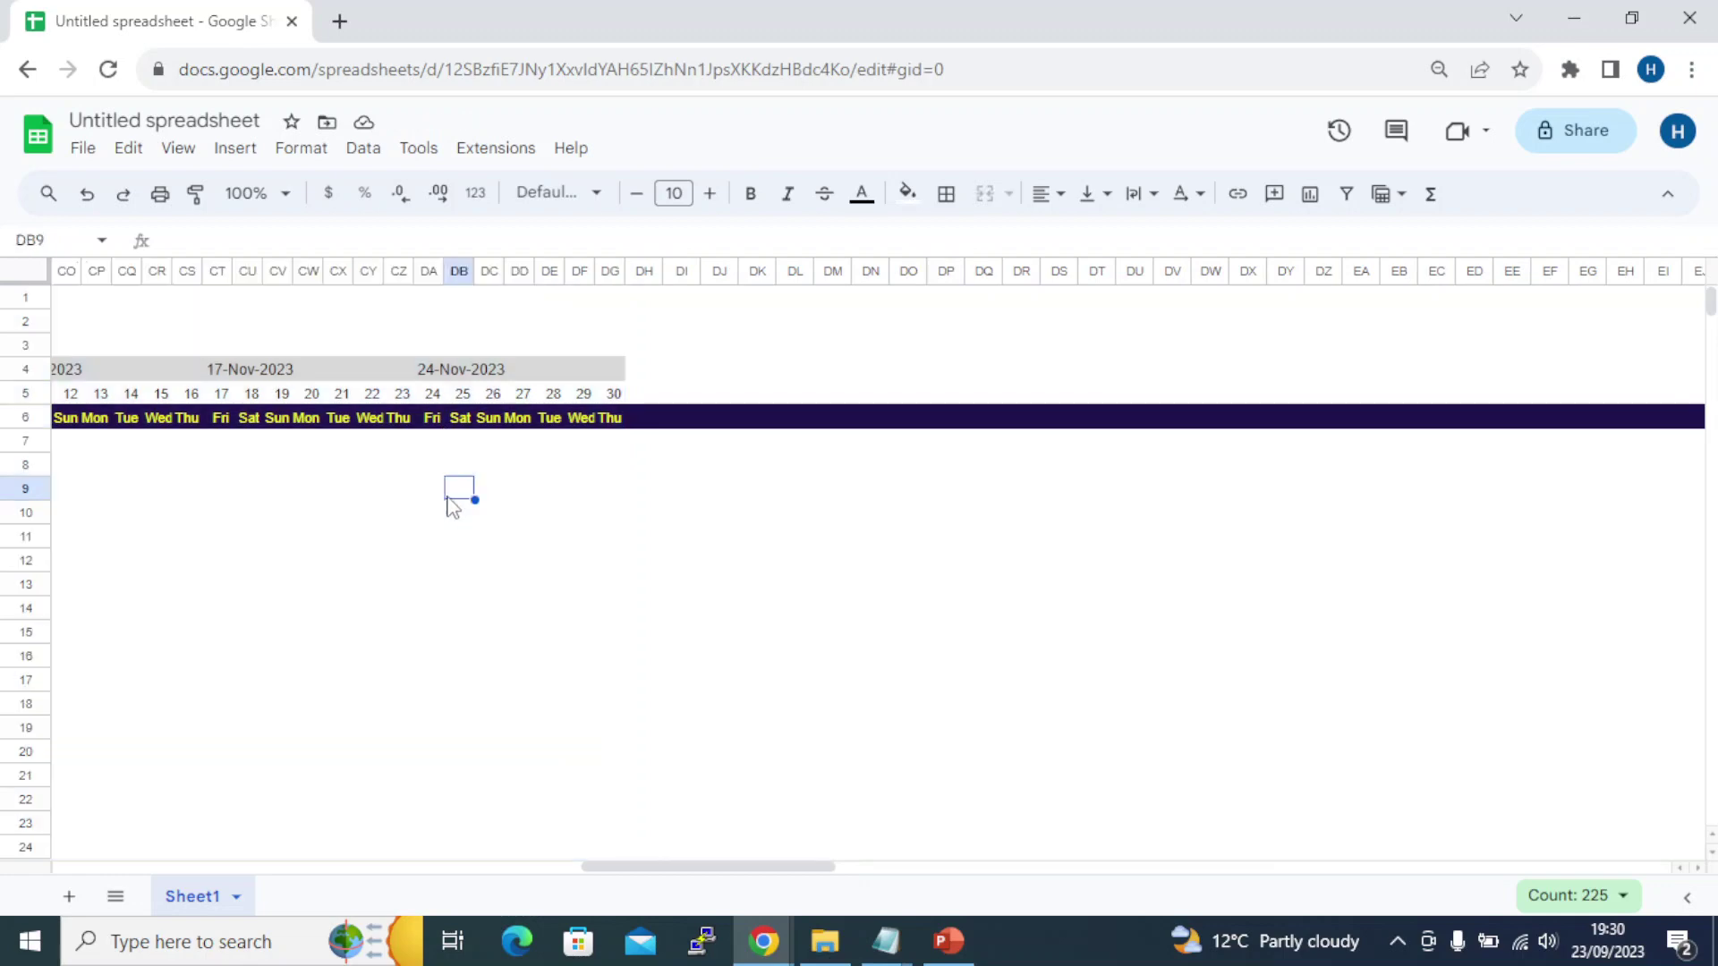
drag(784, 873, 219, 813)
click(846, 467)
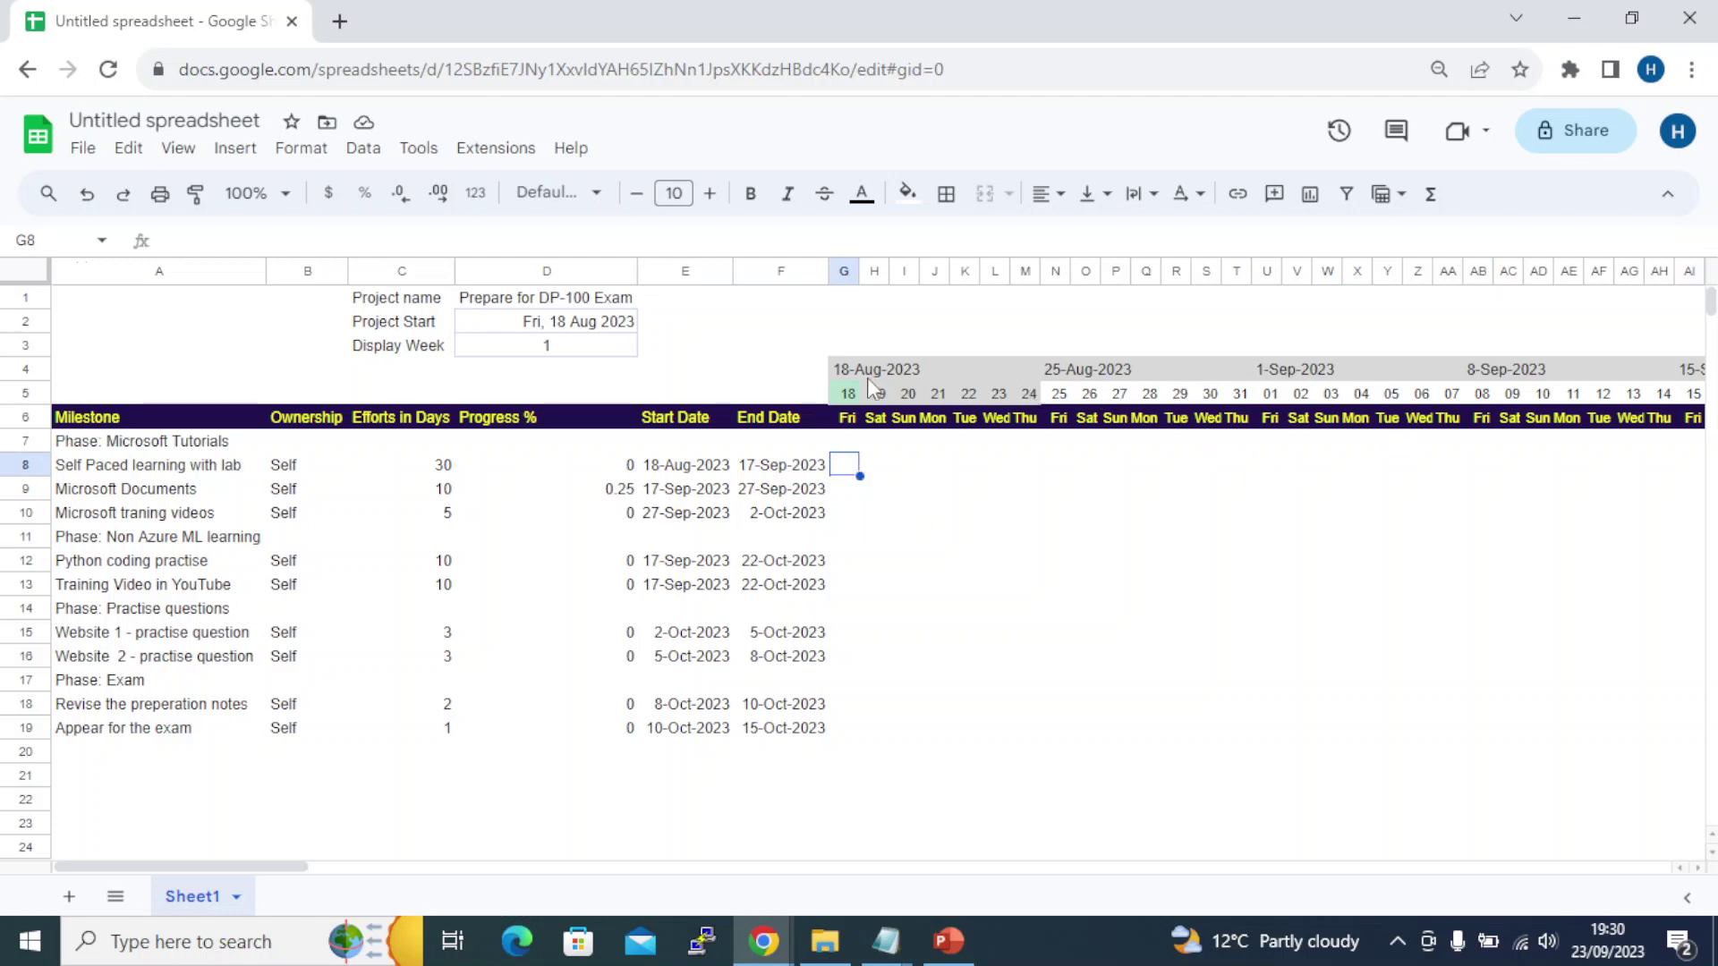
Copy the formatting of the 18-Aug-2023 week header in G4:M5 onto the remaining weeks in N4:DG5
drag(868, 377, 873, 395)
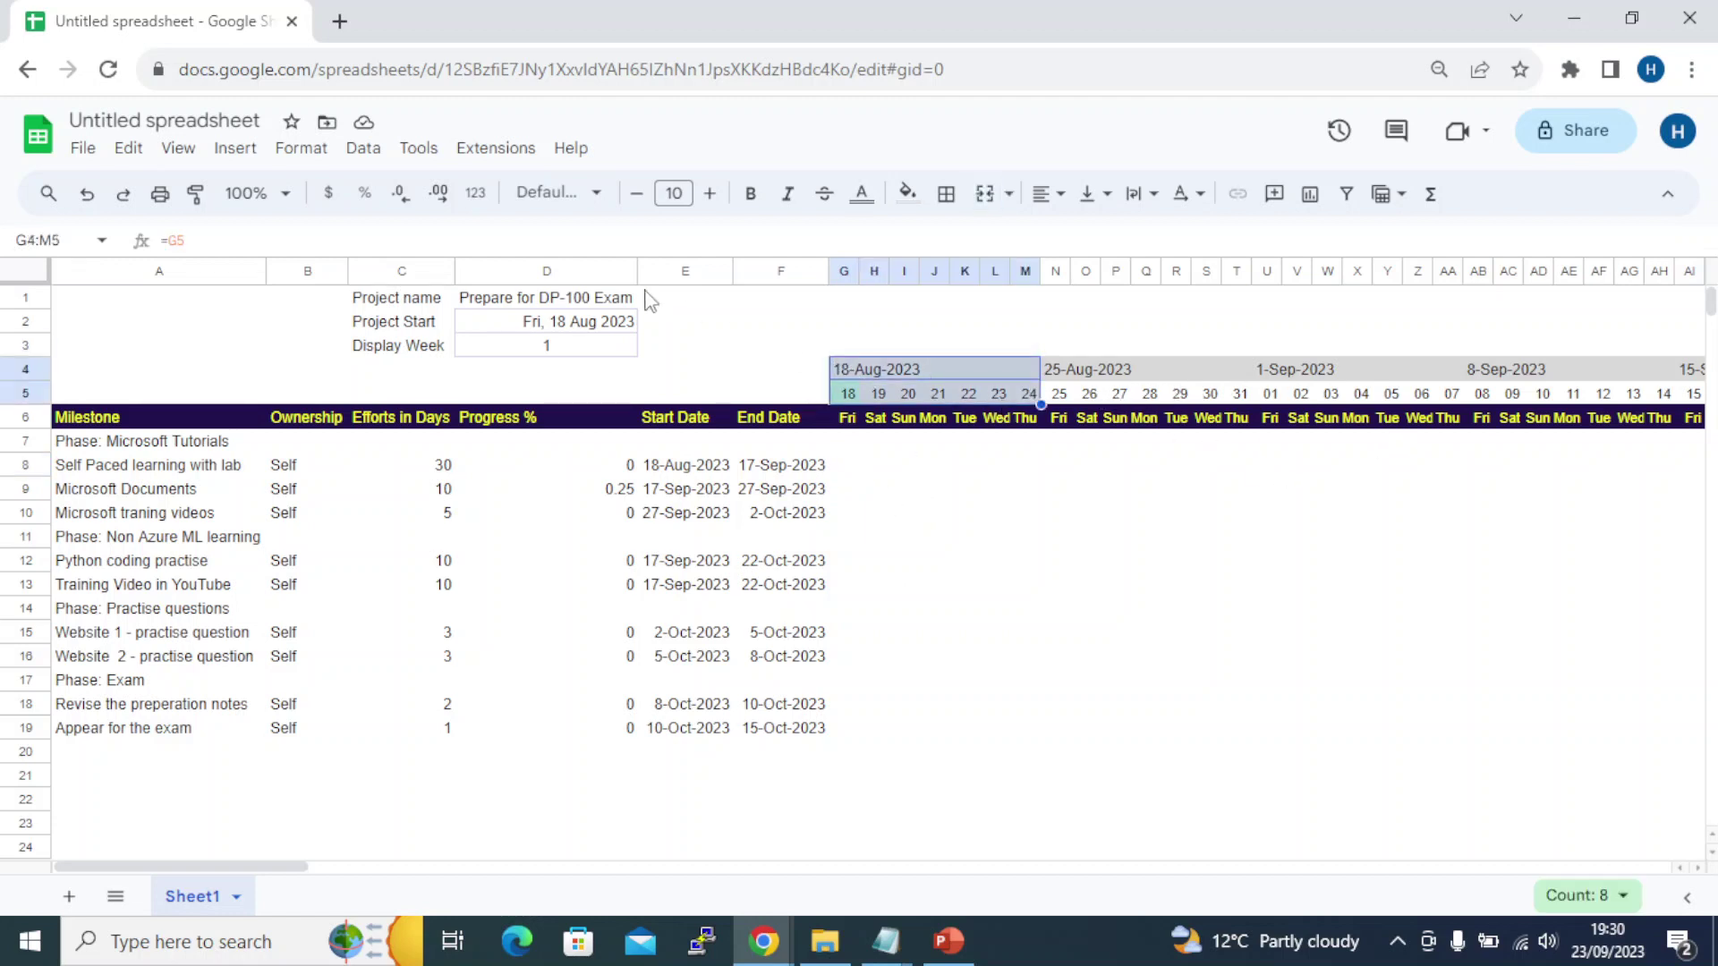
click(195, 193)
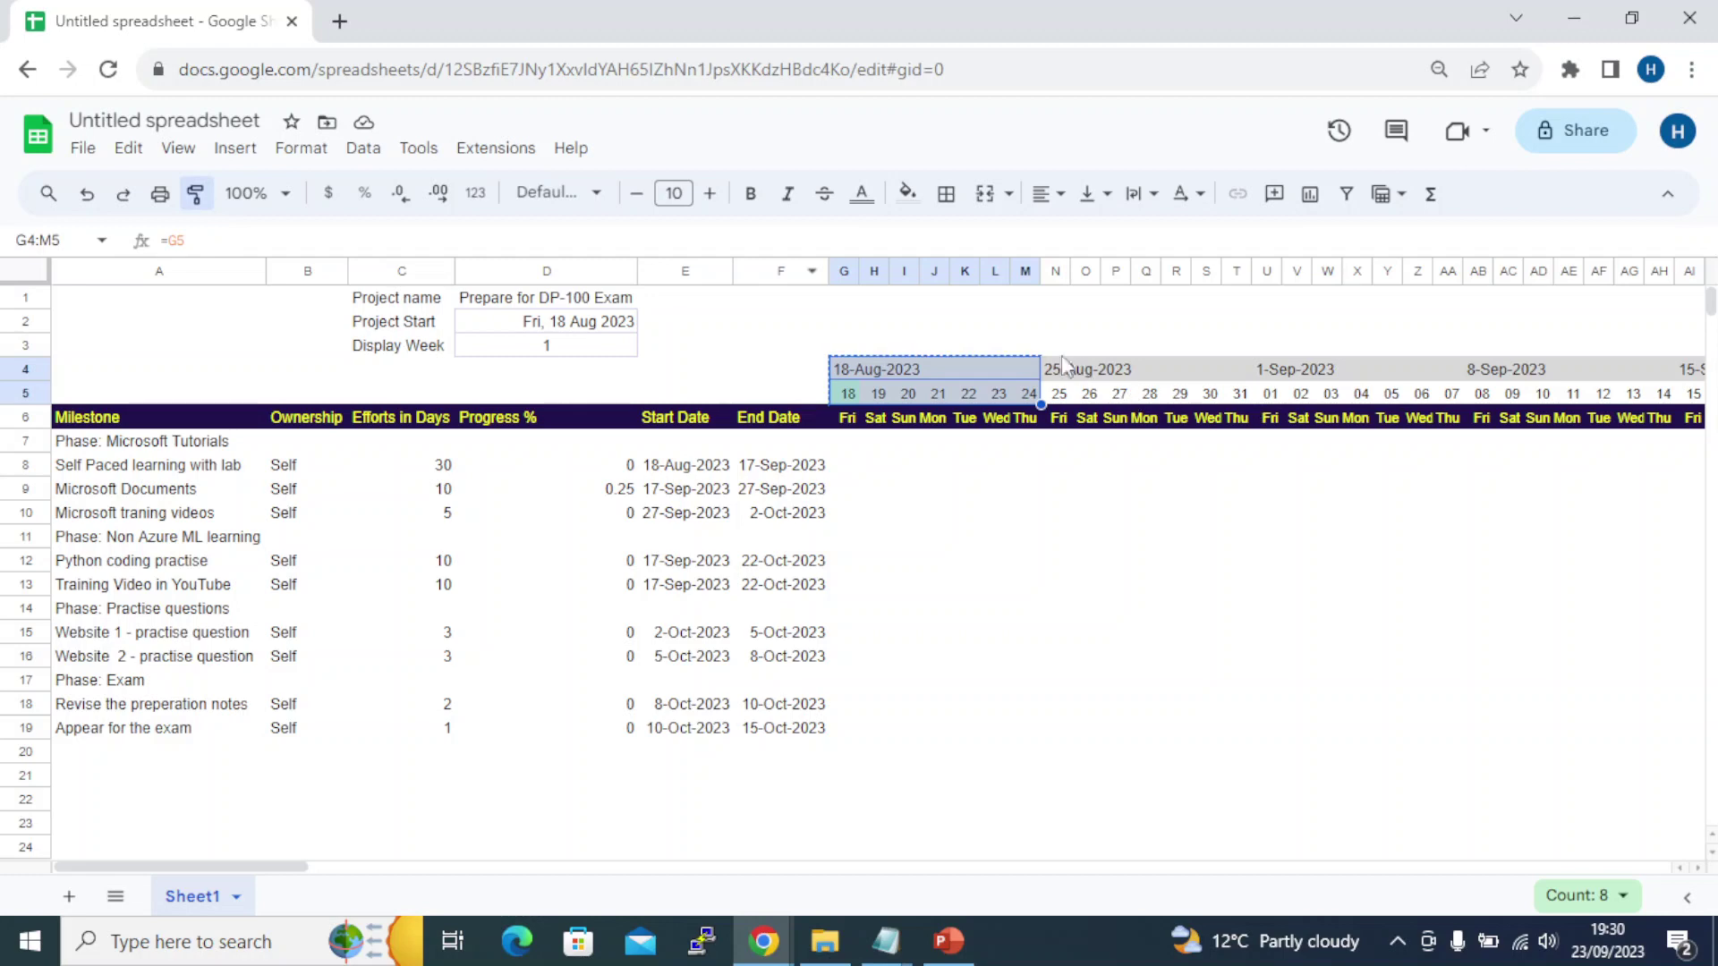
mouse_move(1063, 367)
mouse_down()
mouse_move(1244, 394)
mouse_move(1705, 396)
mouse_move(1706, 417)
mouse_move(1618, 407)
mouse_up()
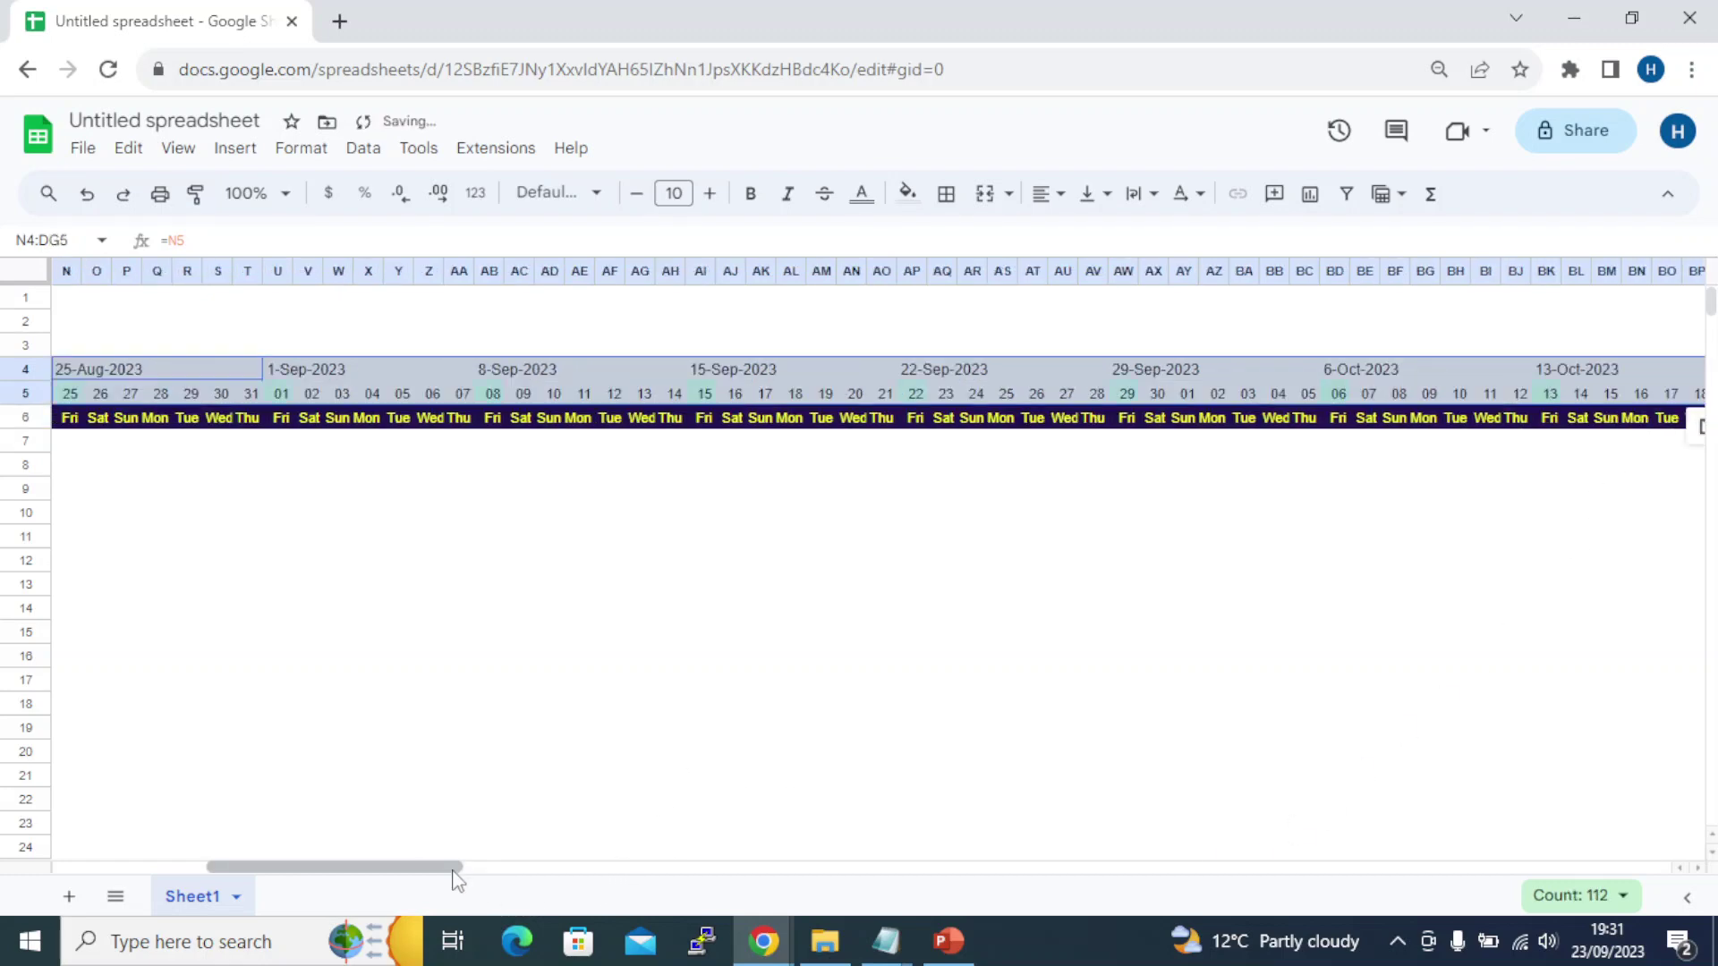
drag(448, 866, 294, 866)
click(1324, 513)
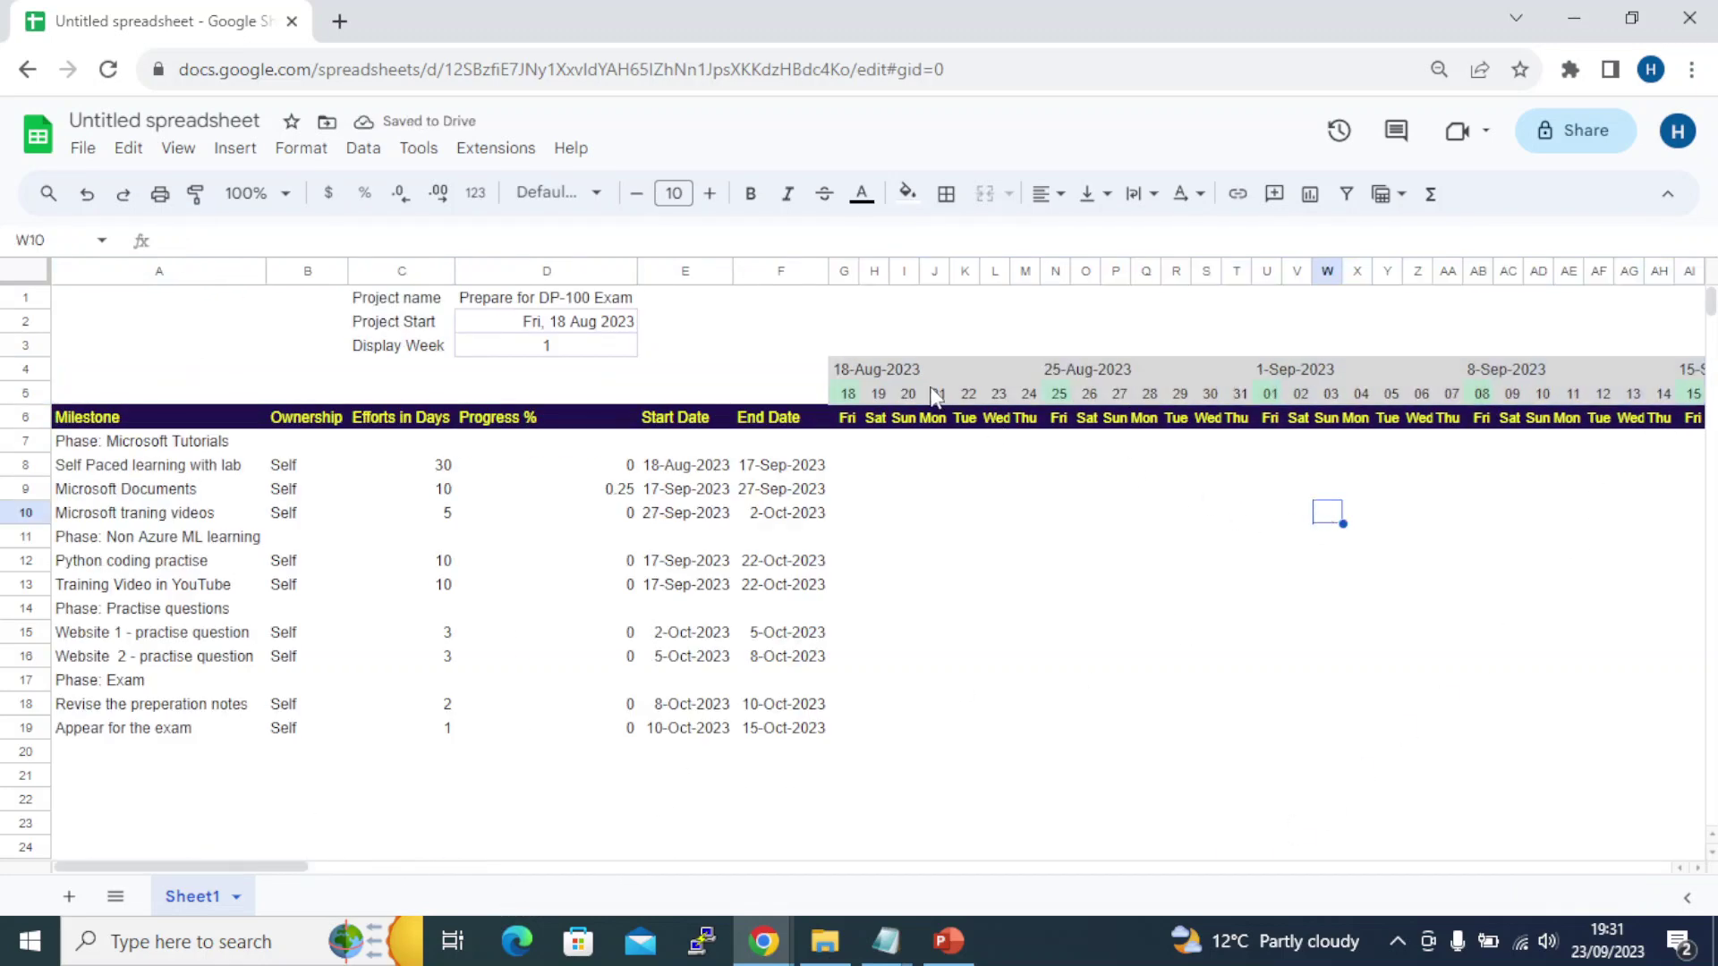
Apply an outer border around the 18-Aug-2023 week header in G4:M5
drag(846, 367, 1020, 395)
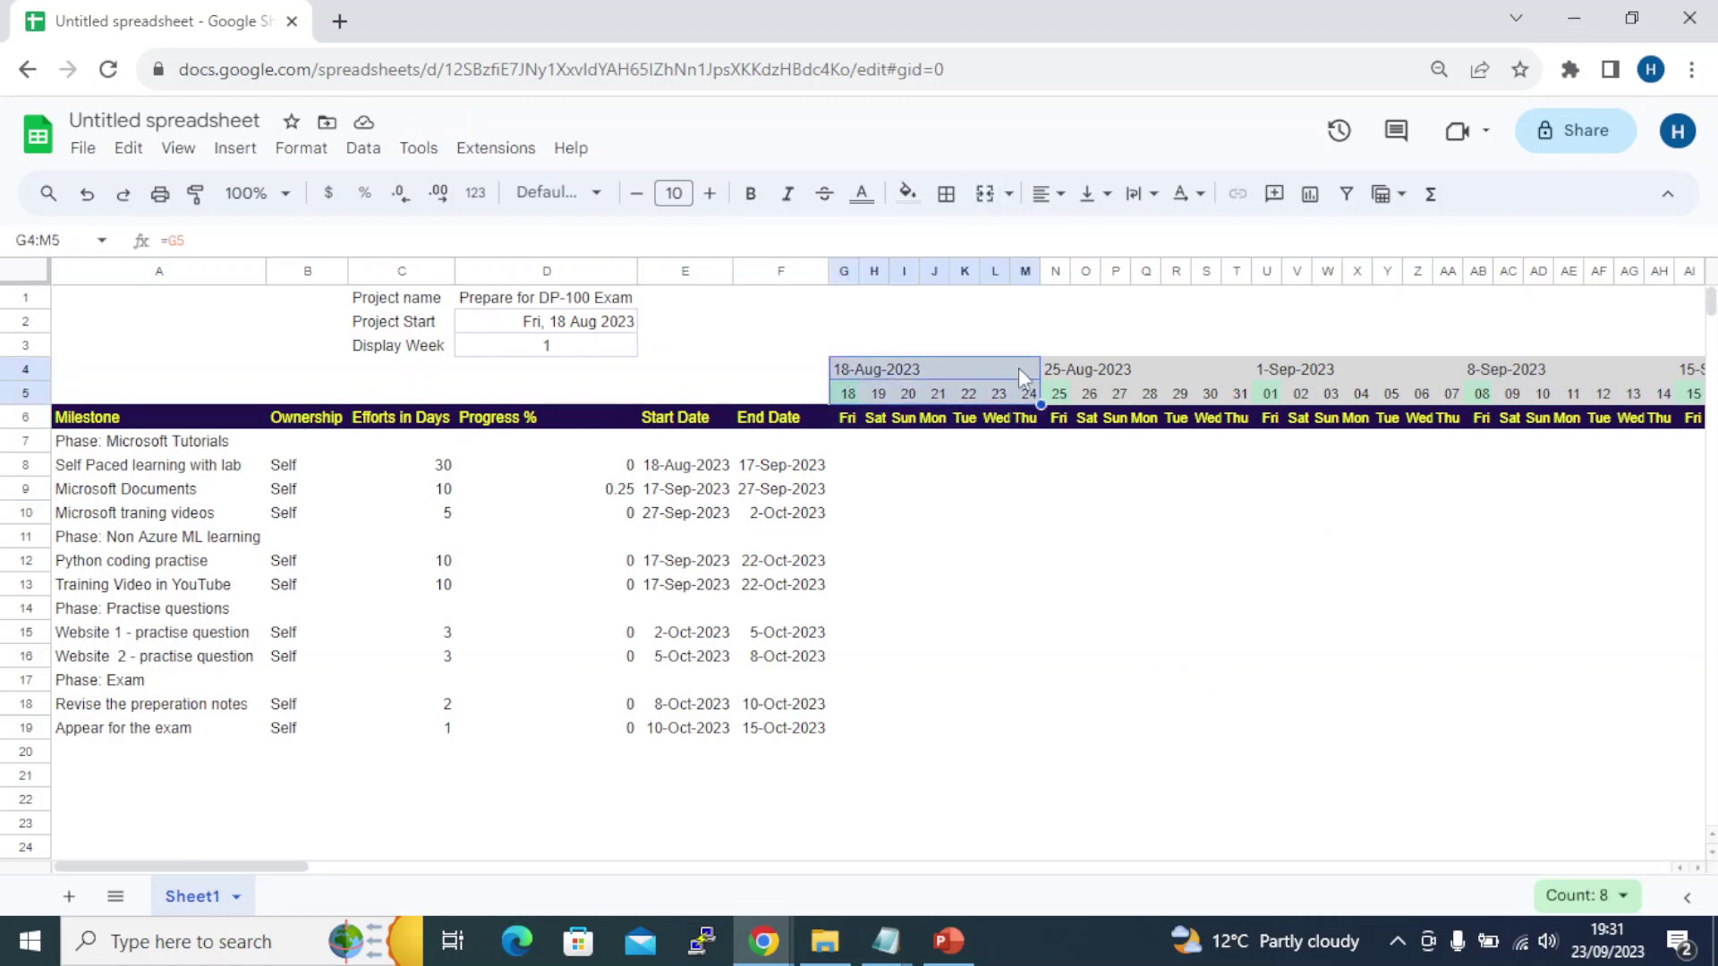
click(949, 197)
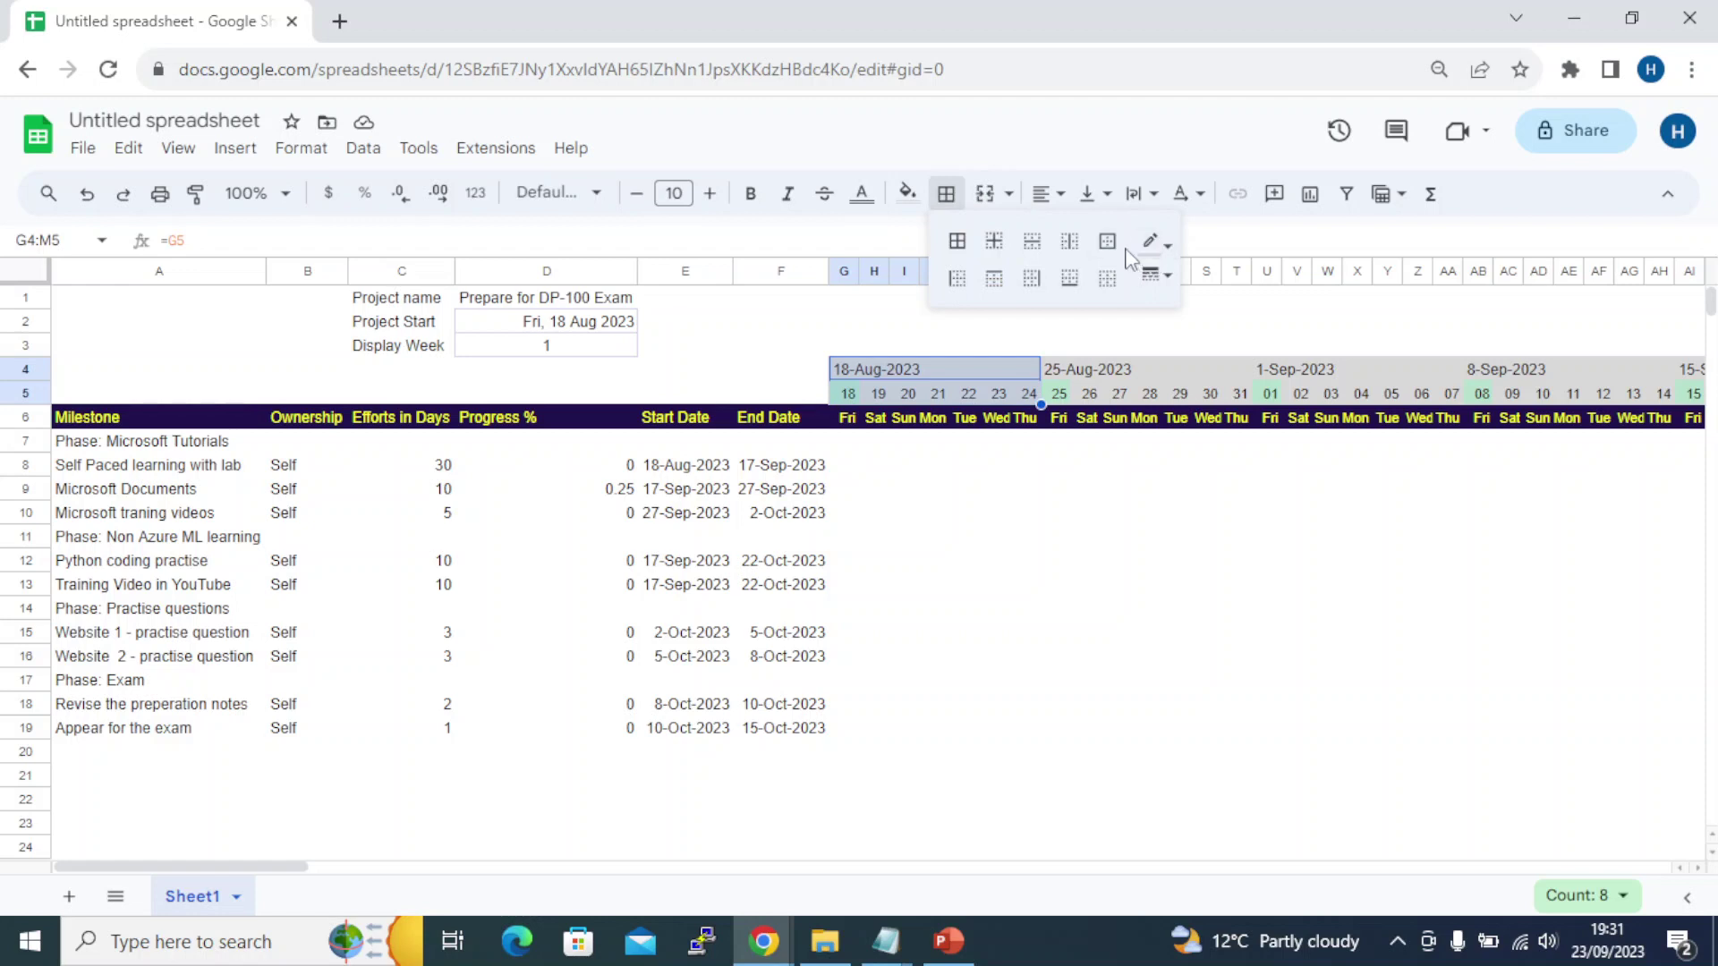
click(1108, 241)
click(1083, 563)
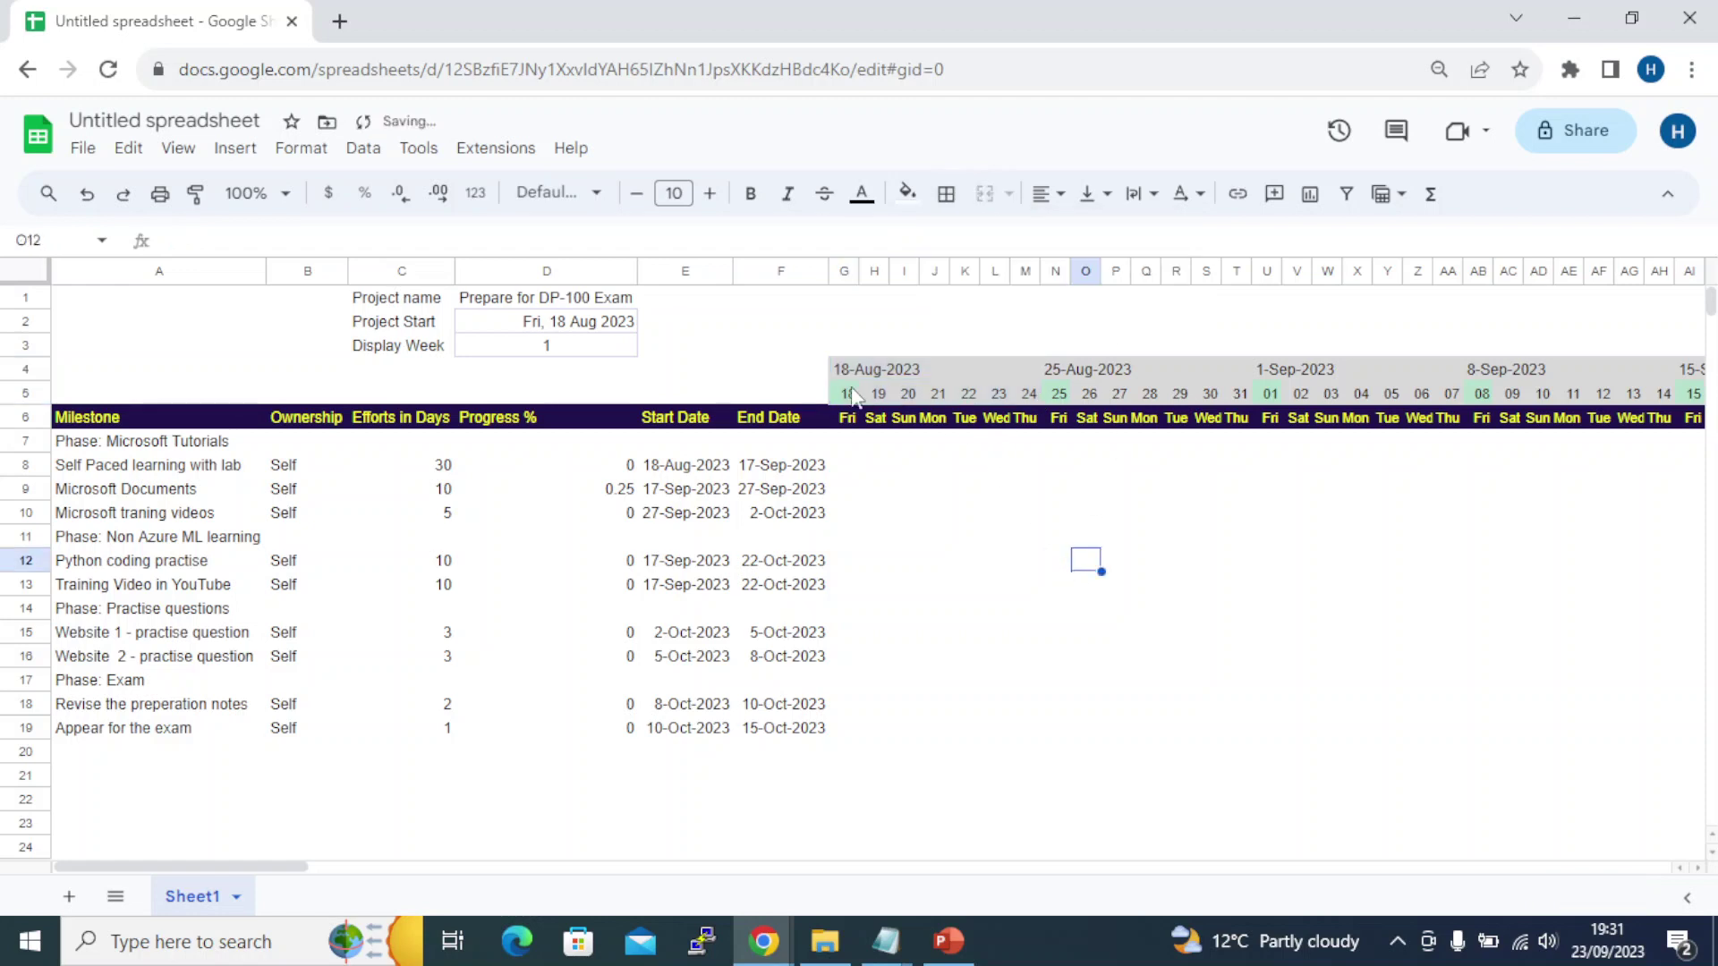
Set the border color to a darker gray and reapply the outer border around G4:M5
drag(846, 369, 1027, 394)
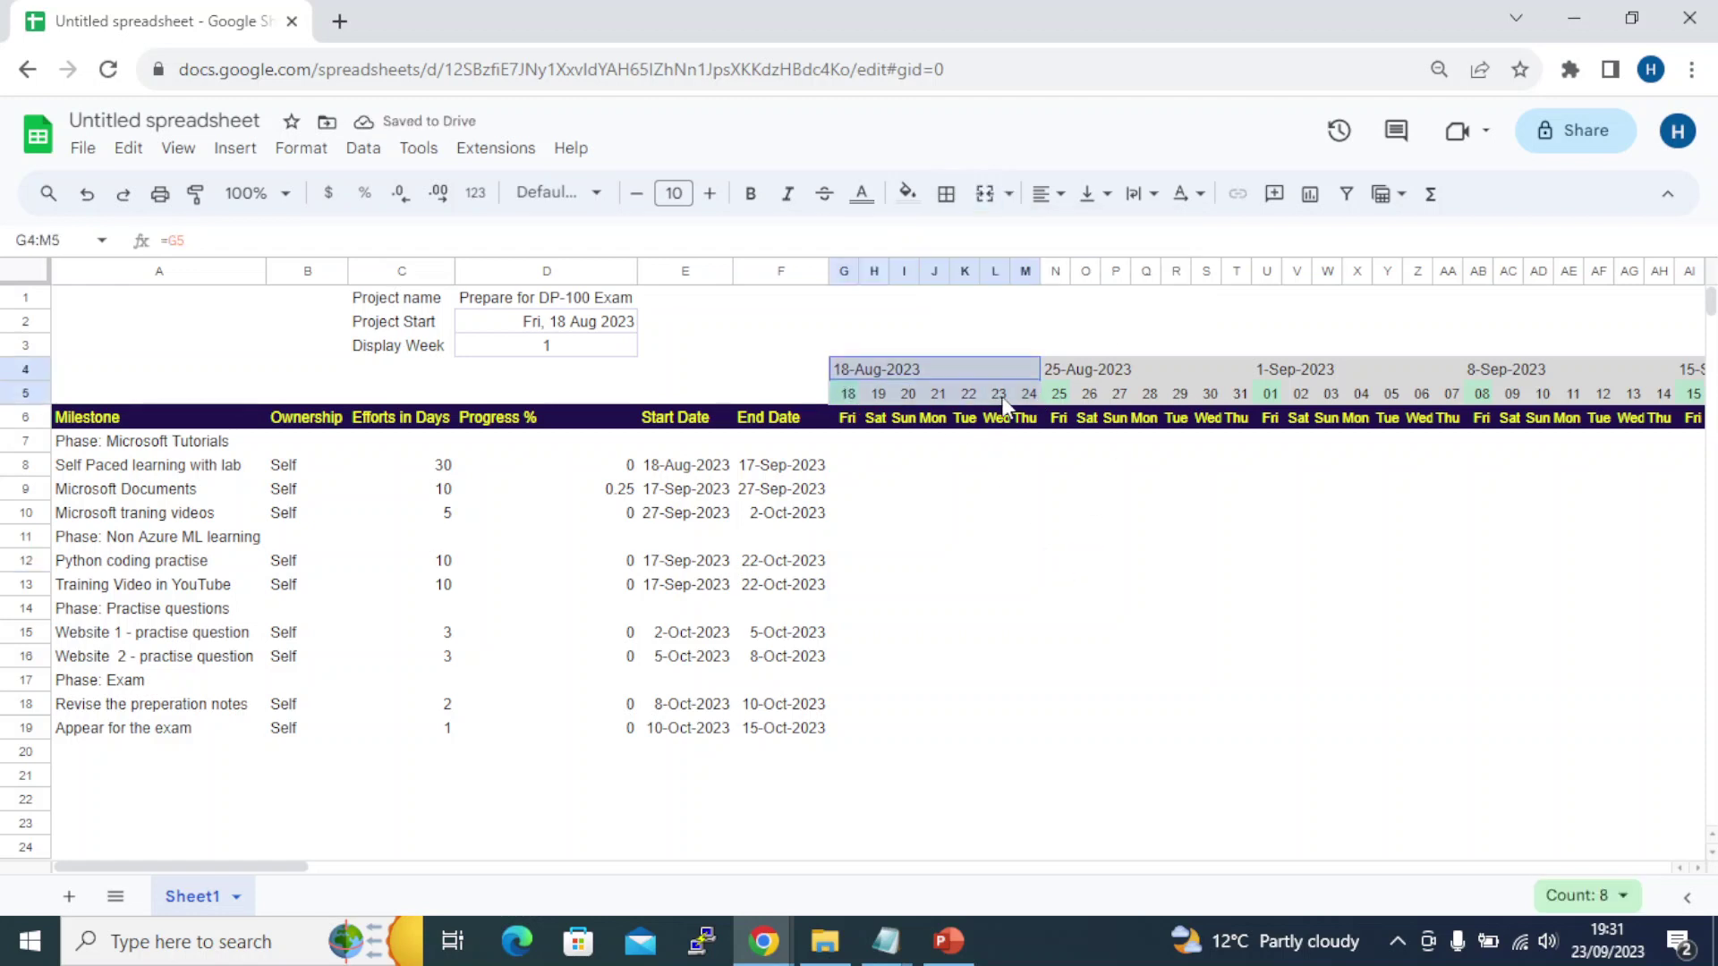
click(962, 211)
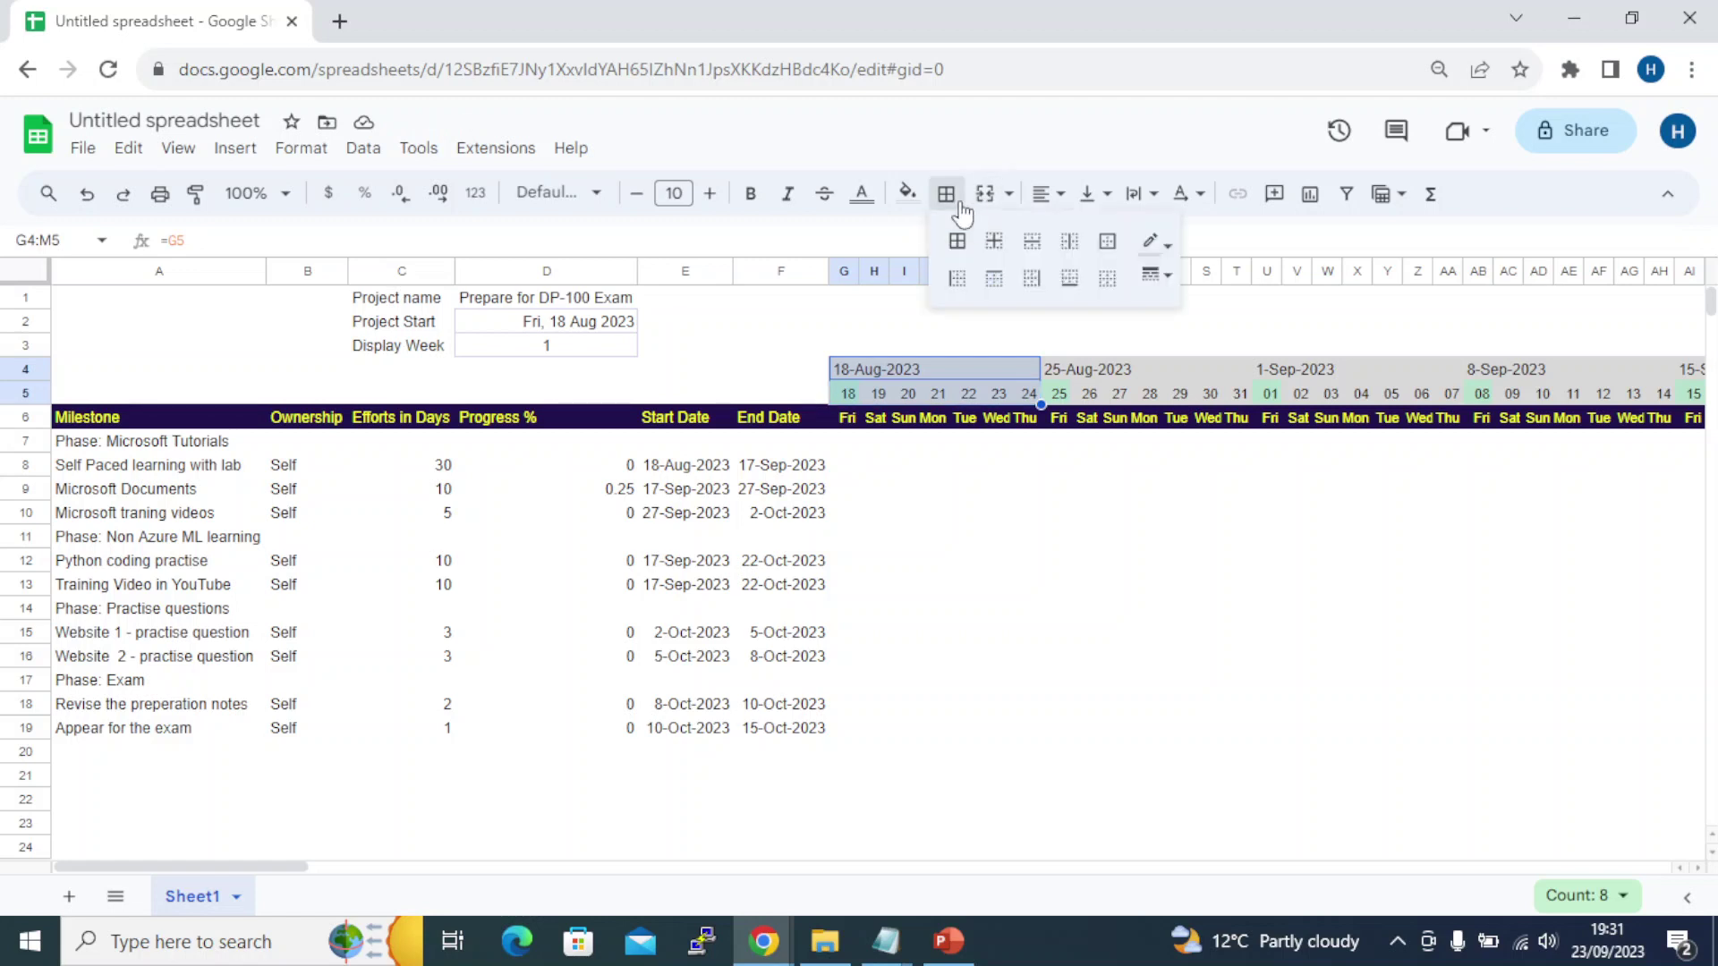
click(1154, 241)
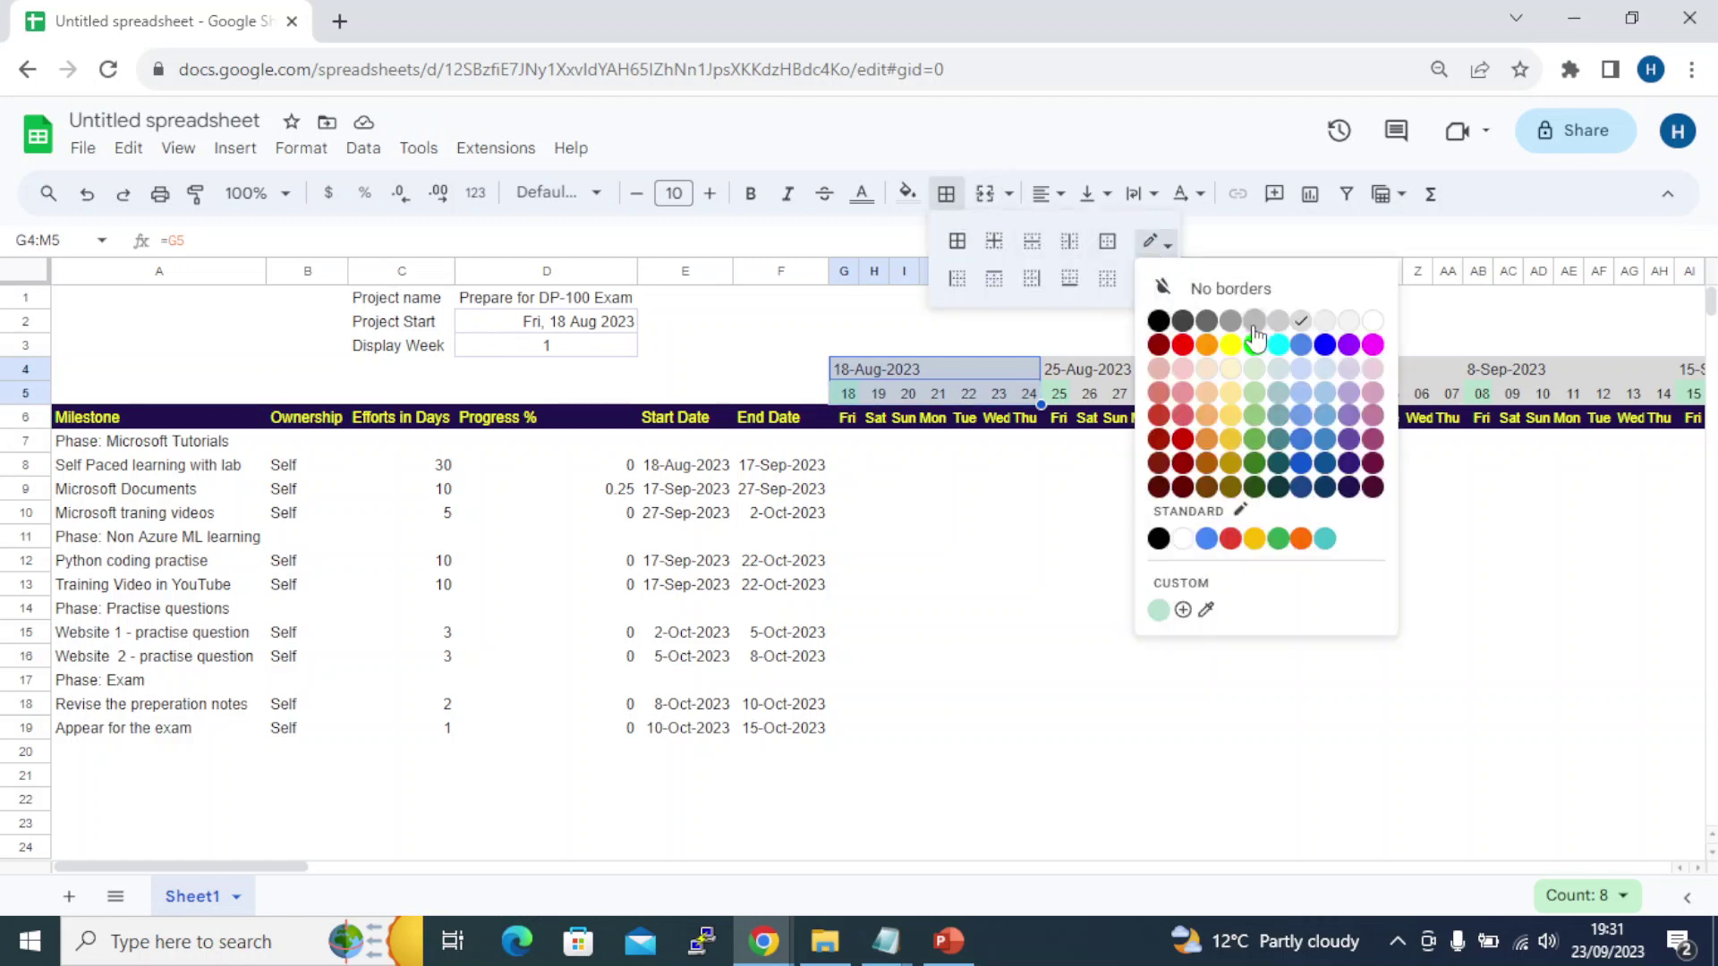
click(1255, 335)
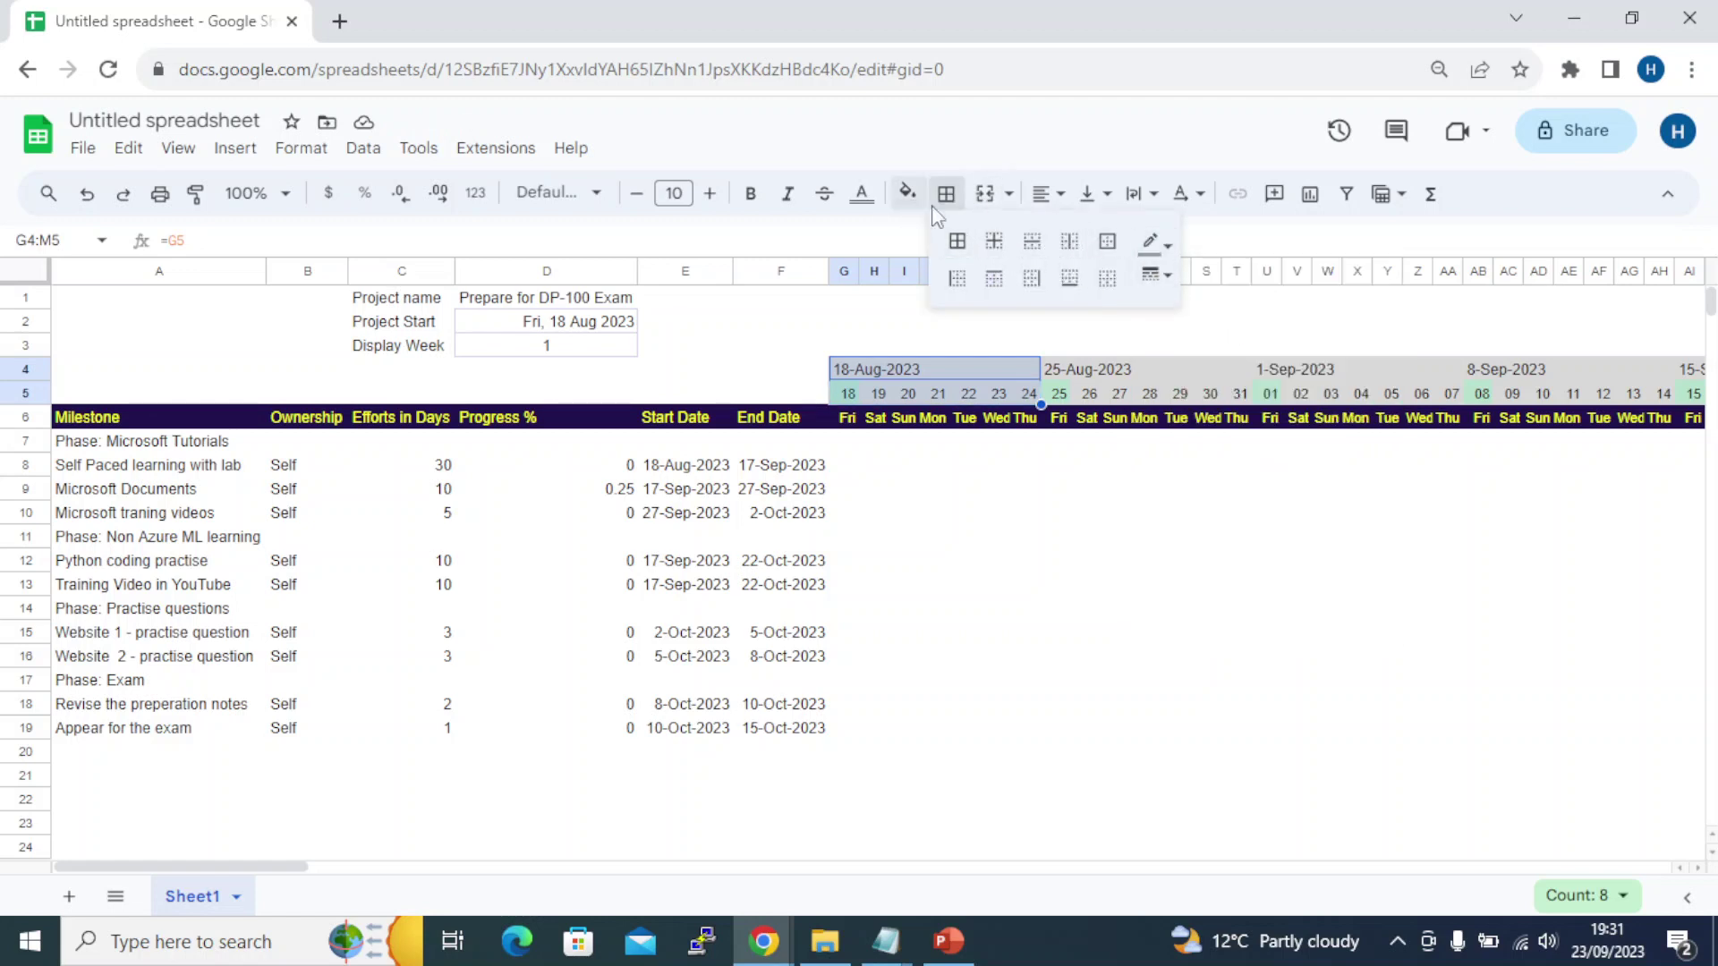
click(1106, 243)
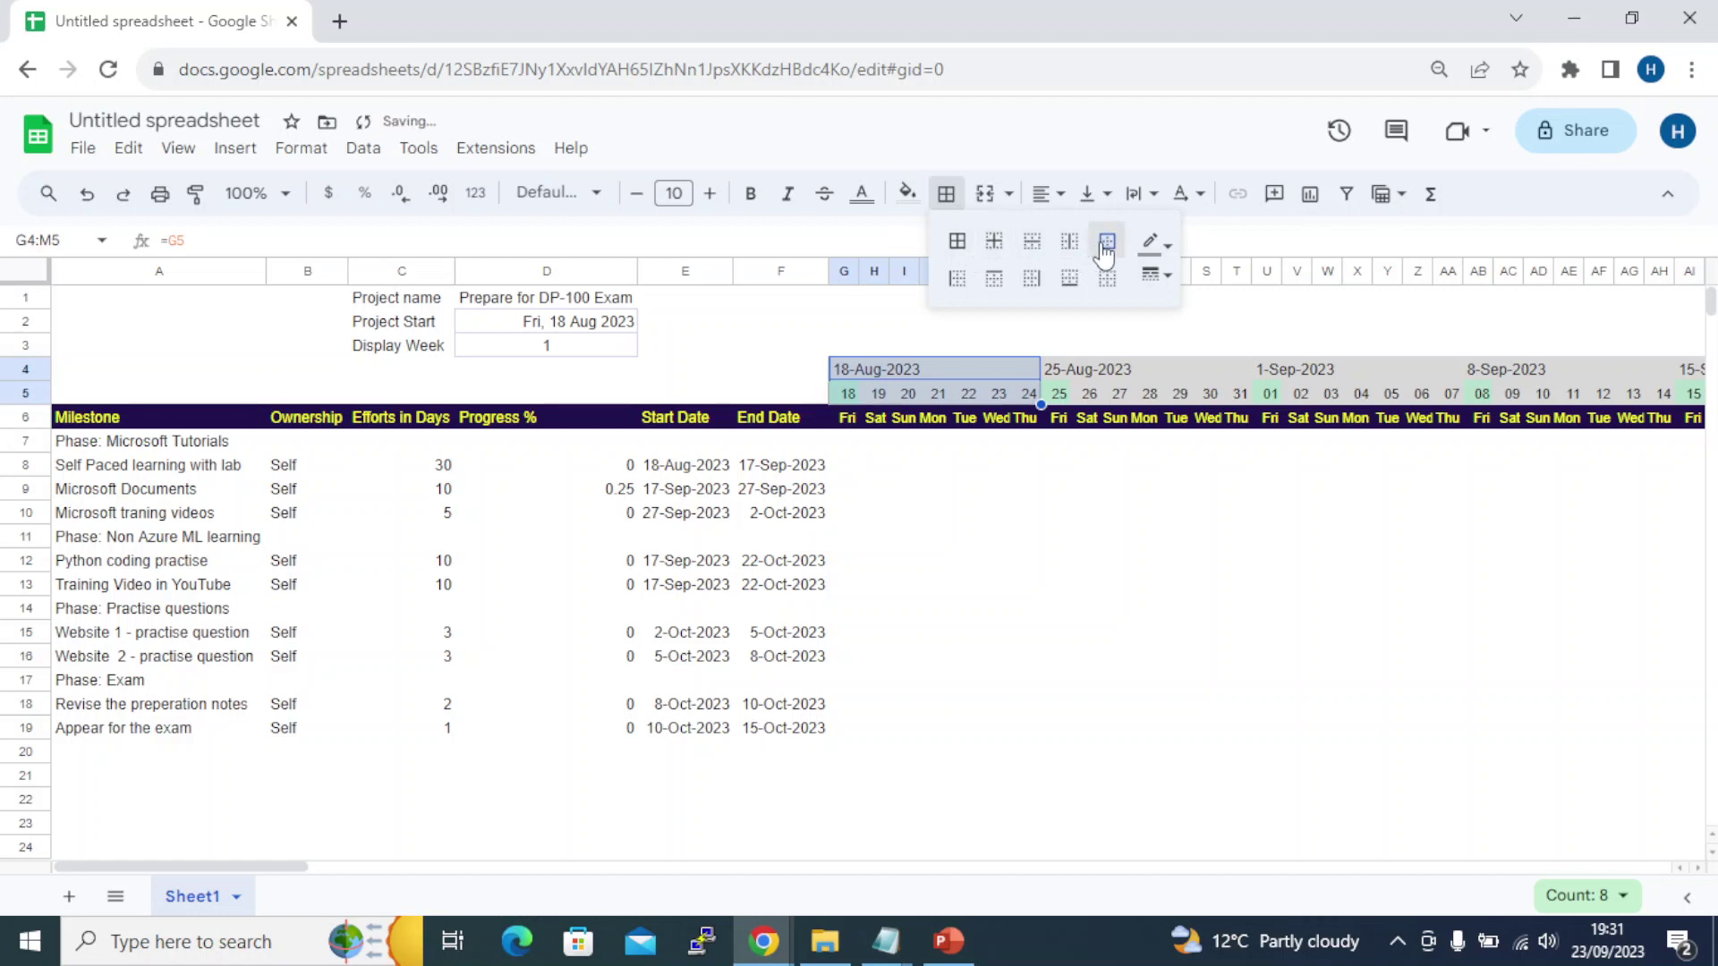
click(1109, 502)
key(ctrl+z)
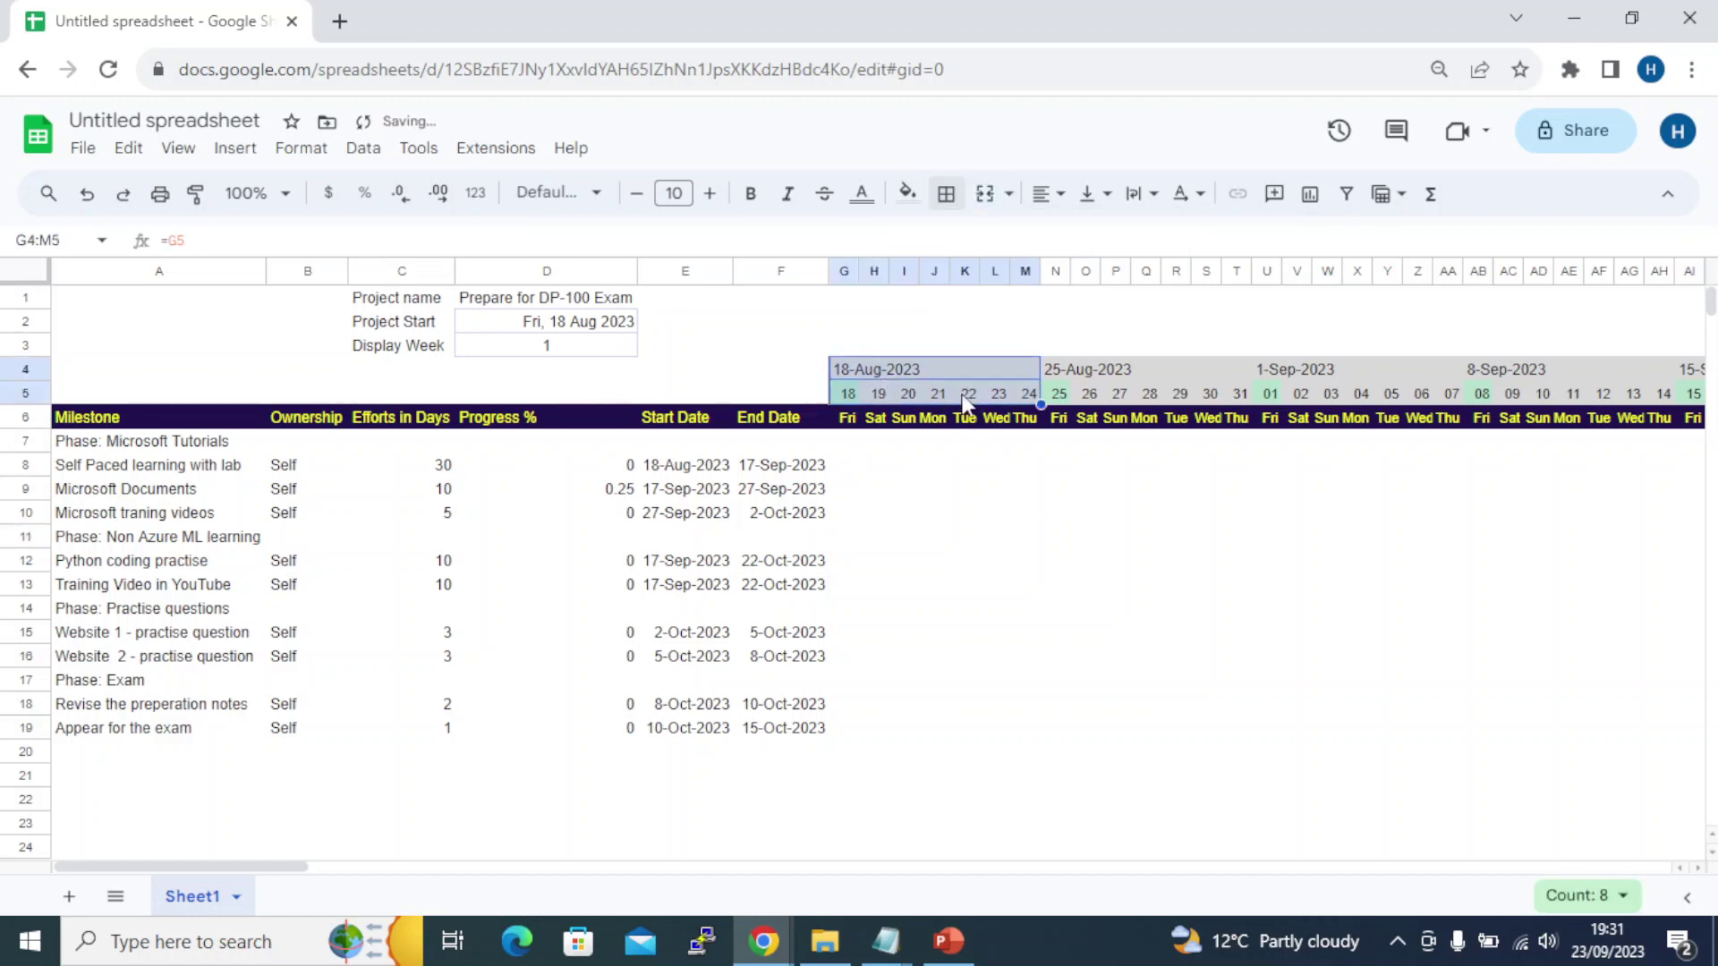
Paint the bordered format of G4:M5 onto all week headers from 25-Aug-2023 through the end of the timeline
click(196, 193)
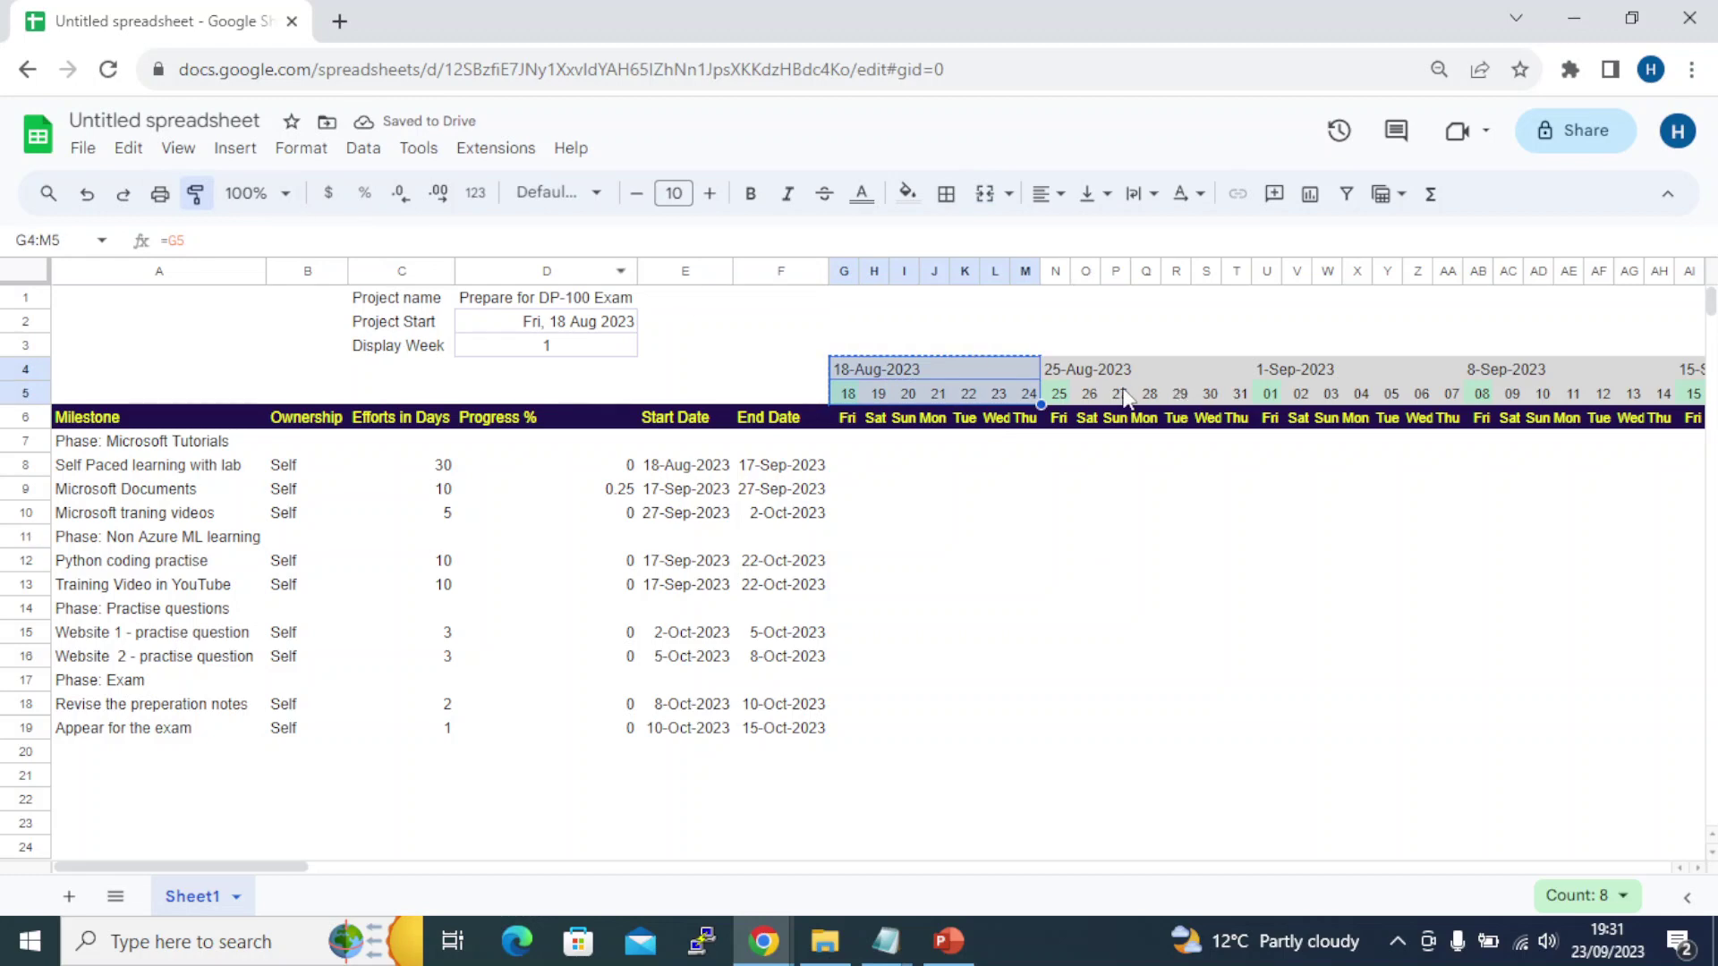
mouse_move(1114, 385)
mouse_down()
mouse_move(1692, 445)
mouse_move(1670, 407)
mouse_move(1688, 408)
mouse_up()
click(1129, 447)
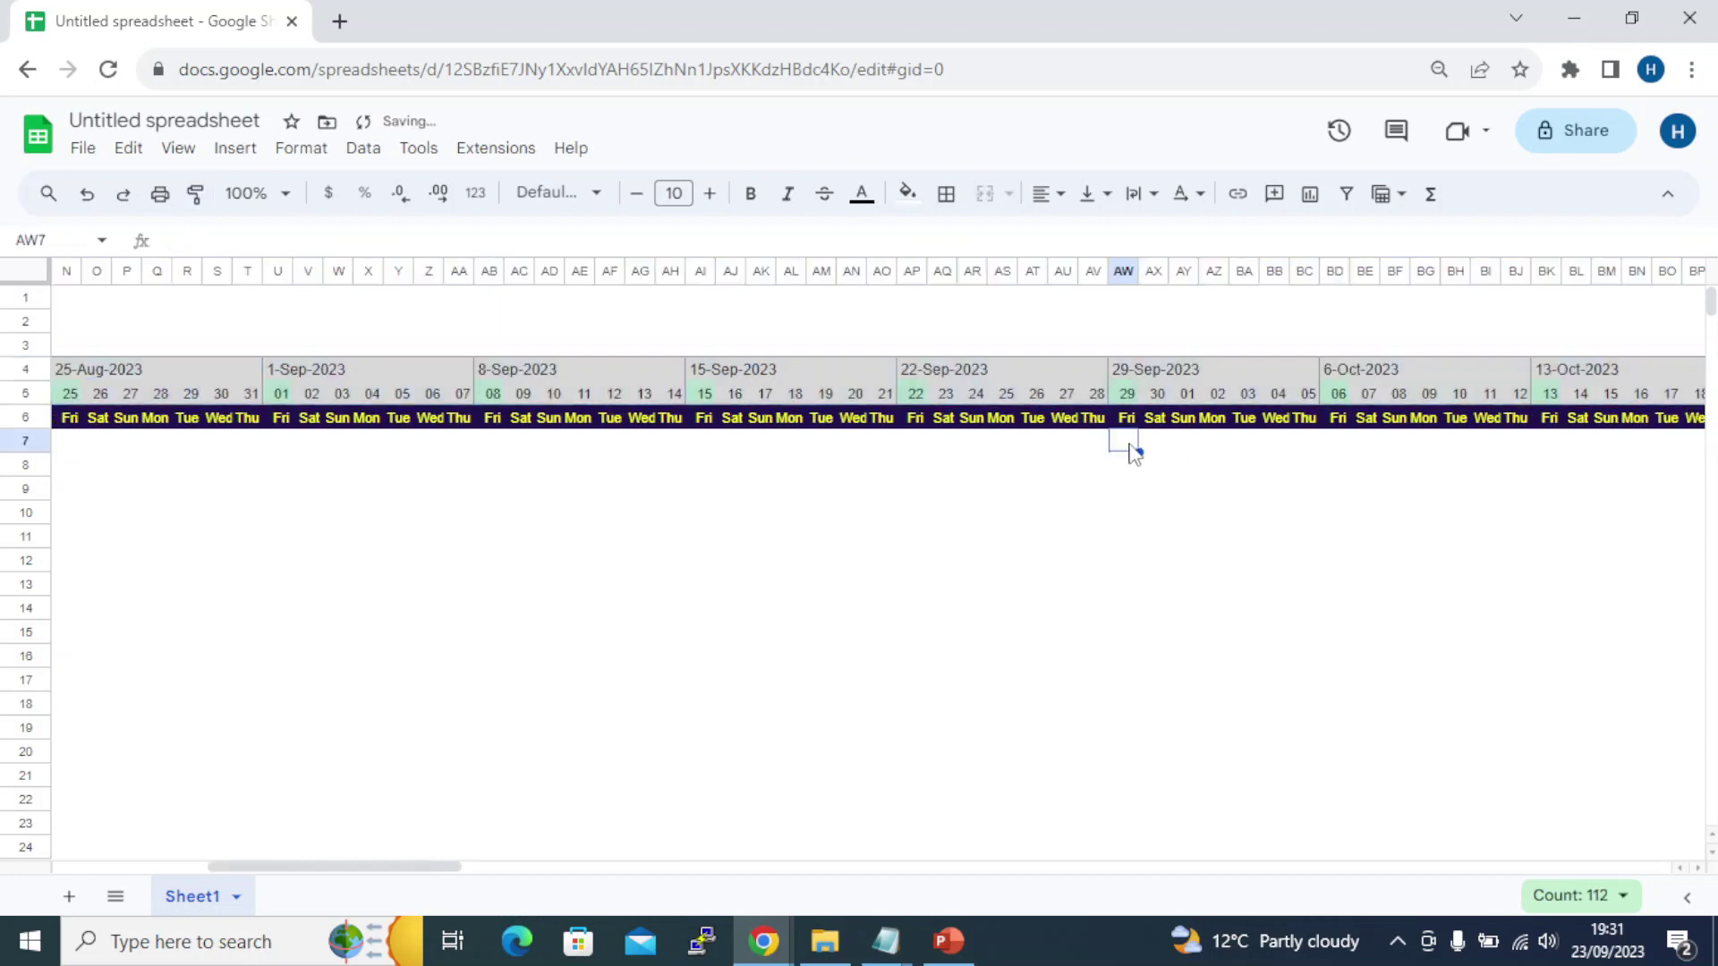
drag(372, 868, 164, 850)
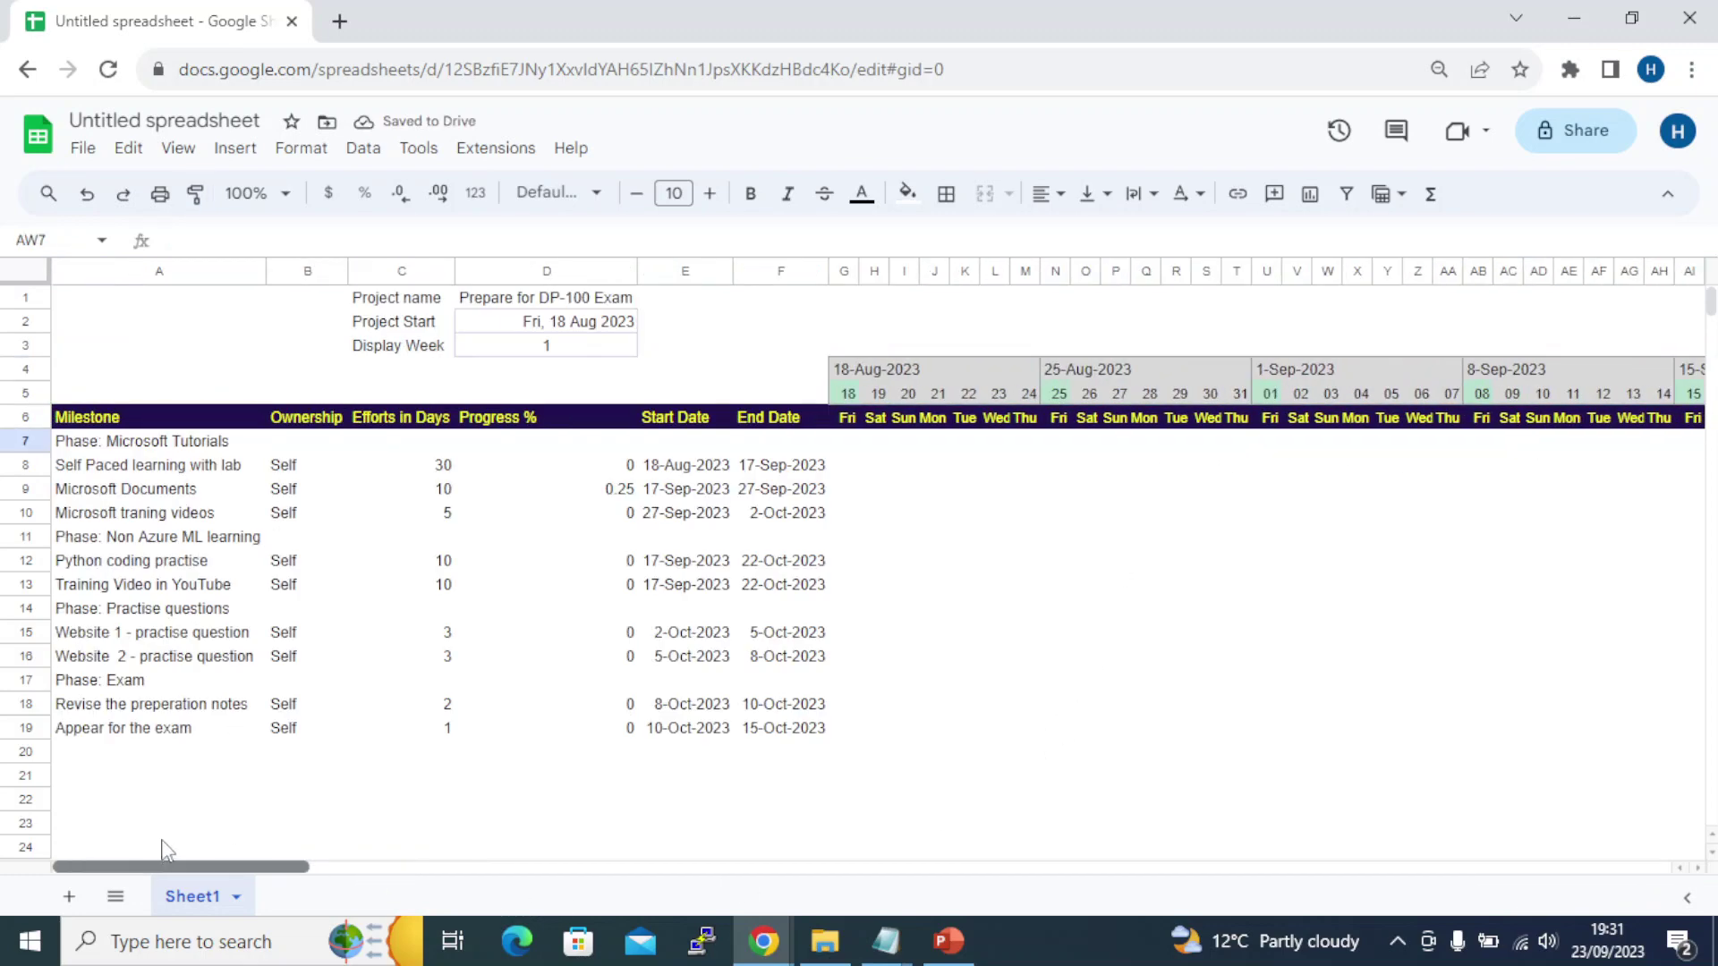
Switch to the 23Sep2023_GoogleSheet4GanntChart_Steps notes in Notepad and review the steps on populating and relating the timelines
click(842, 472)
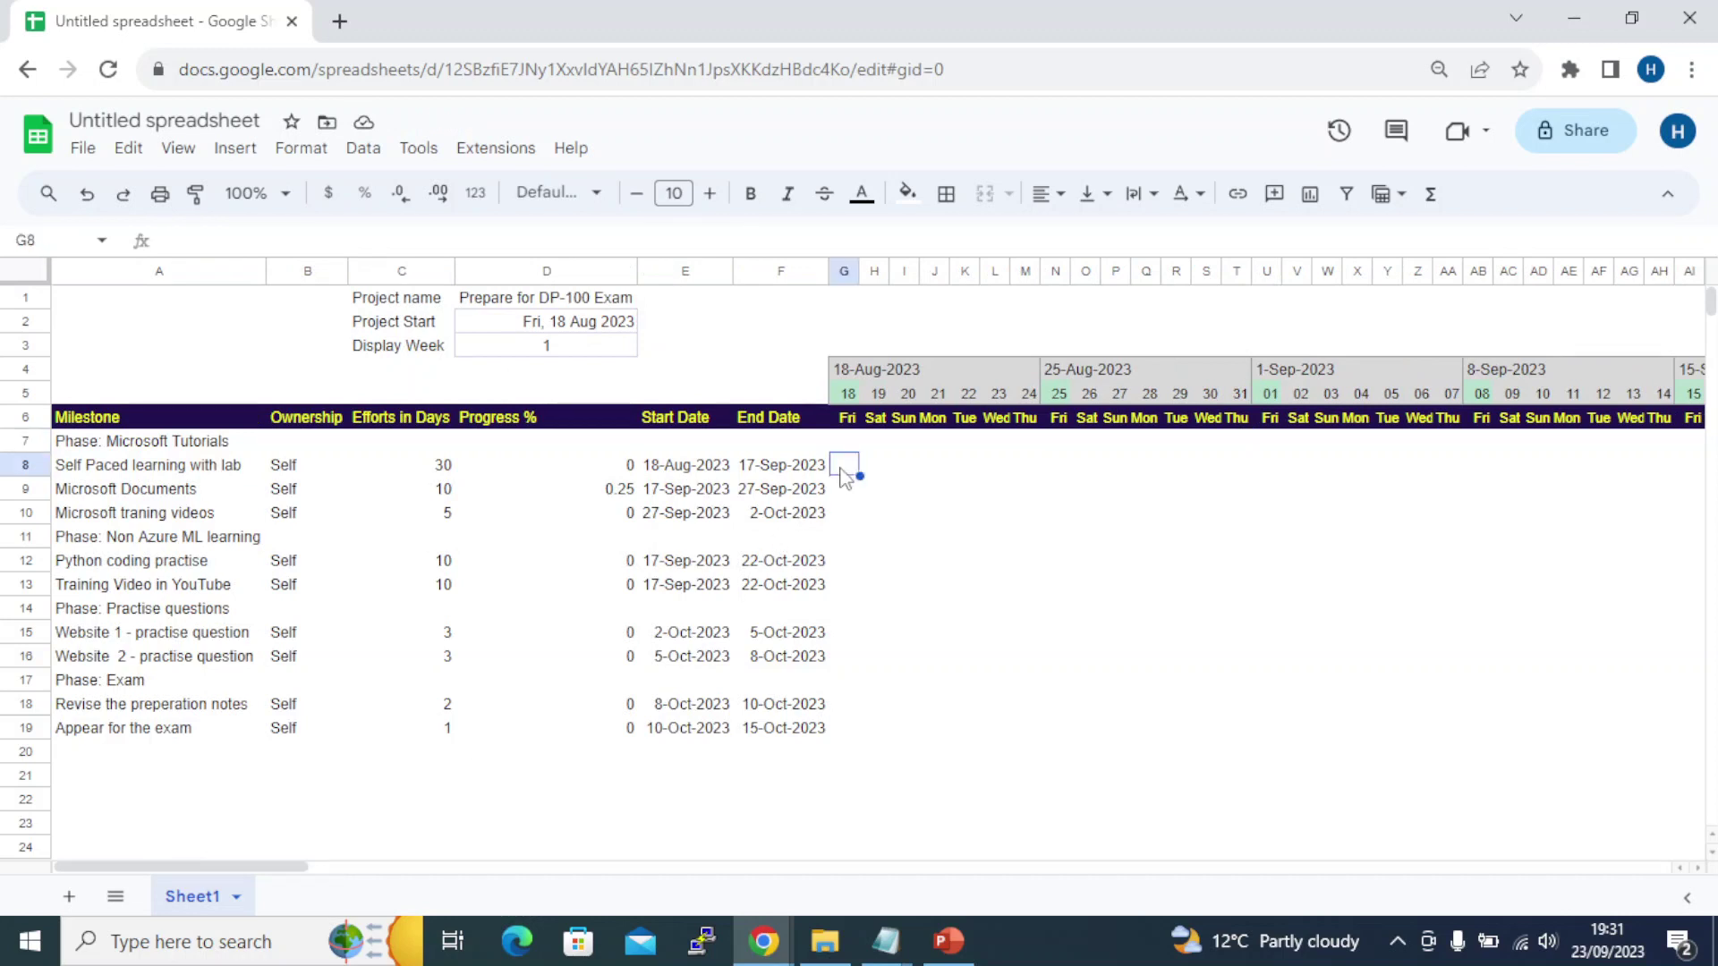
key(alt+Tab)
key(alt+Tab)
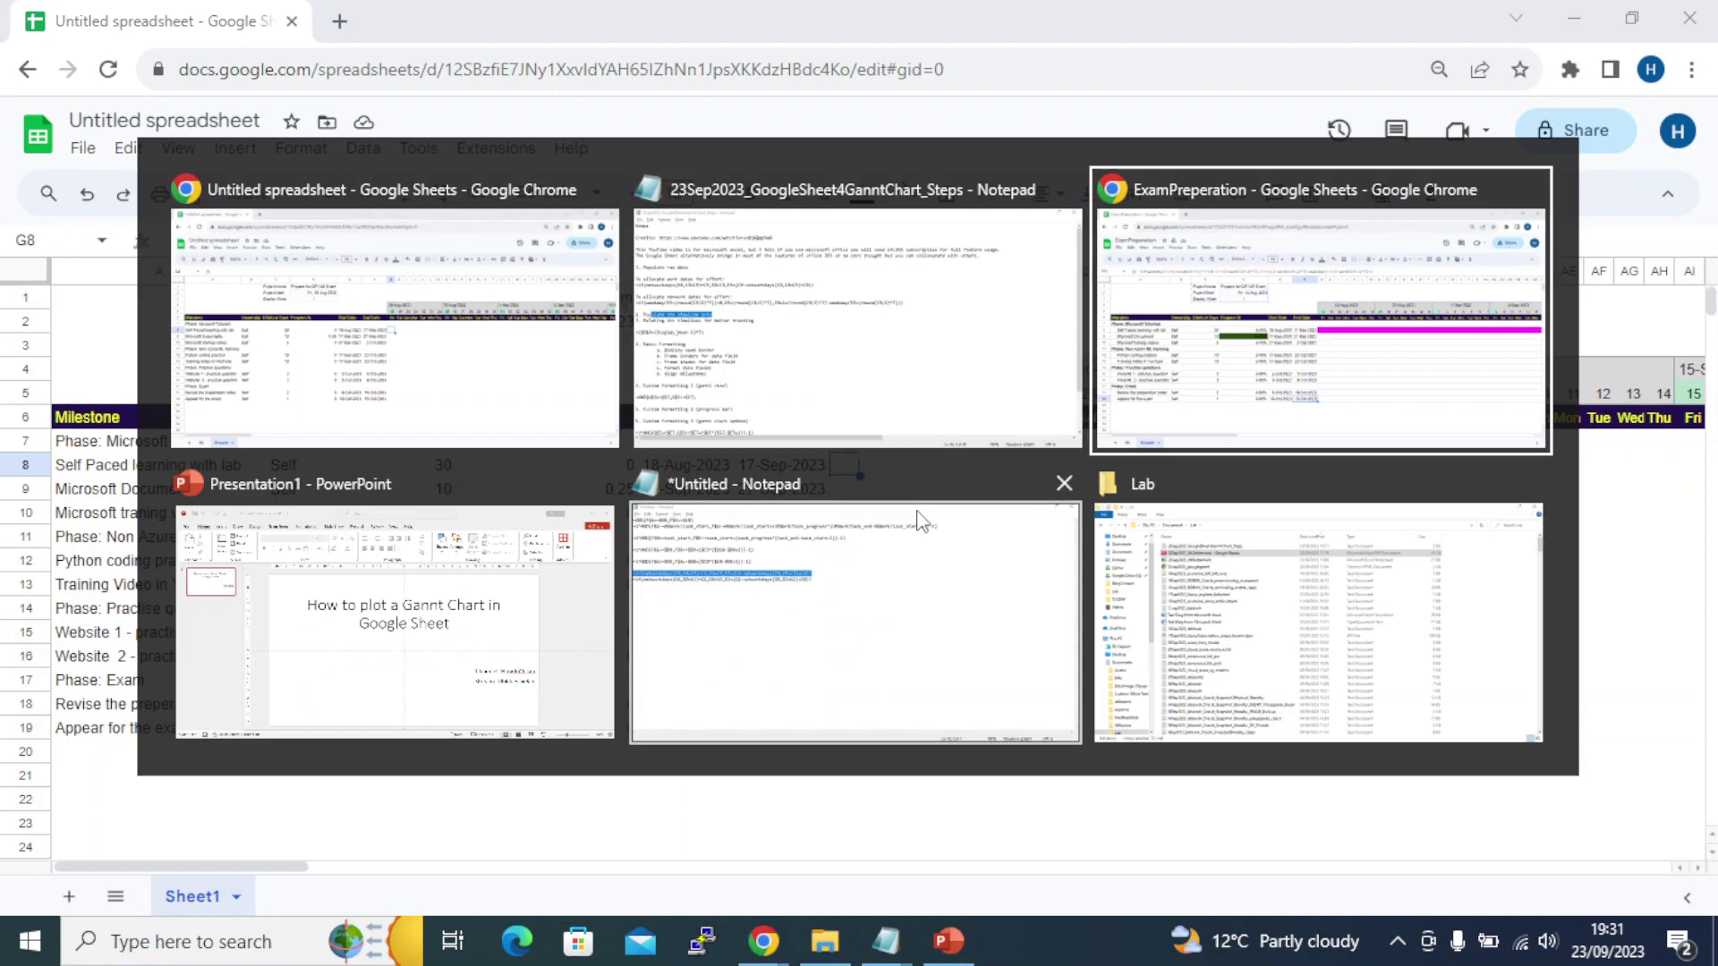
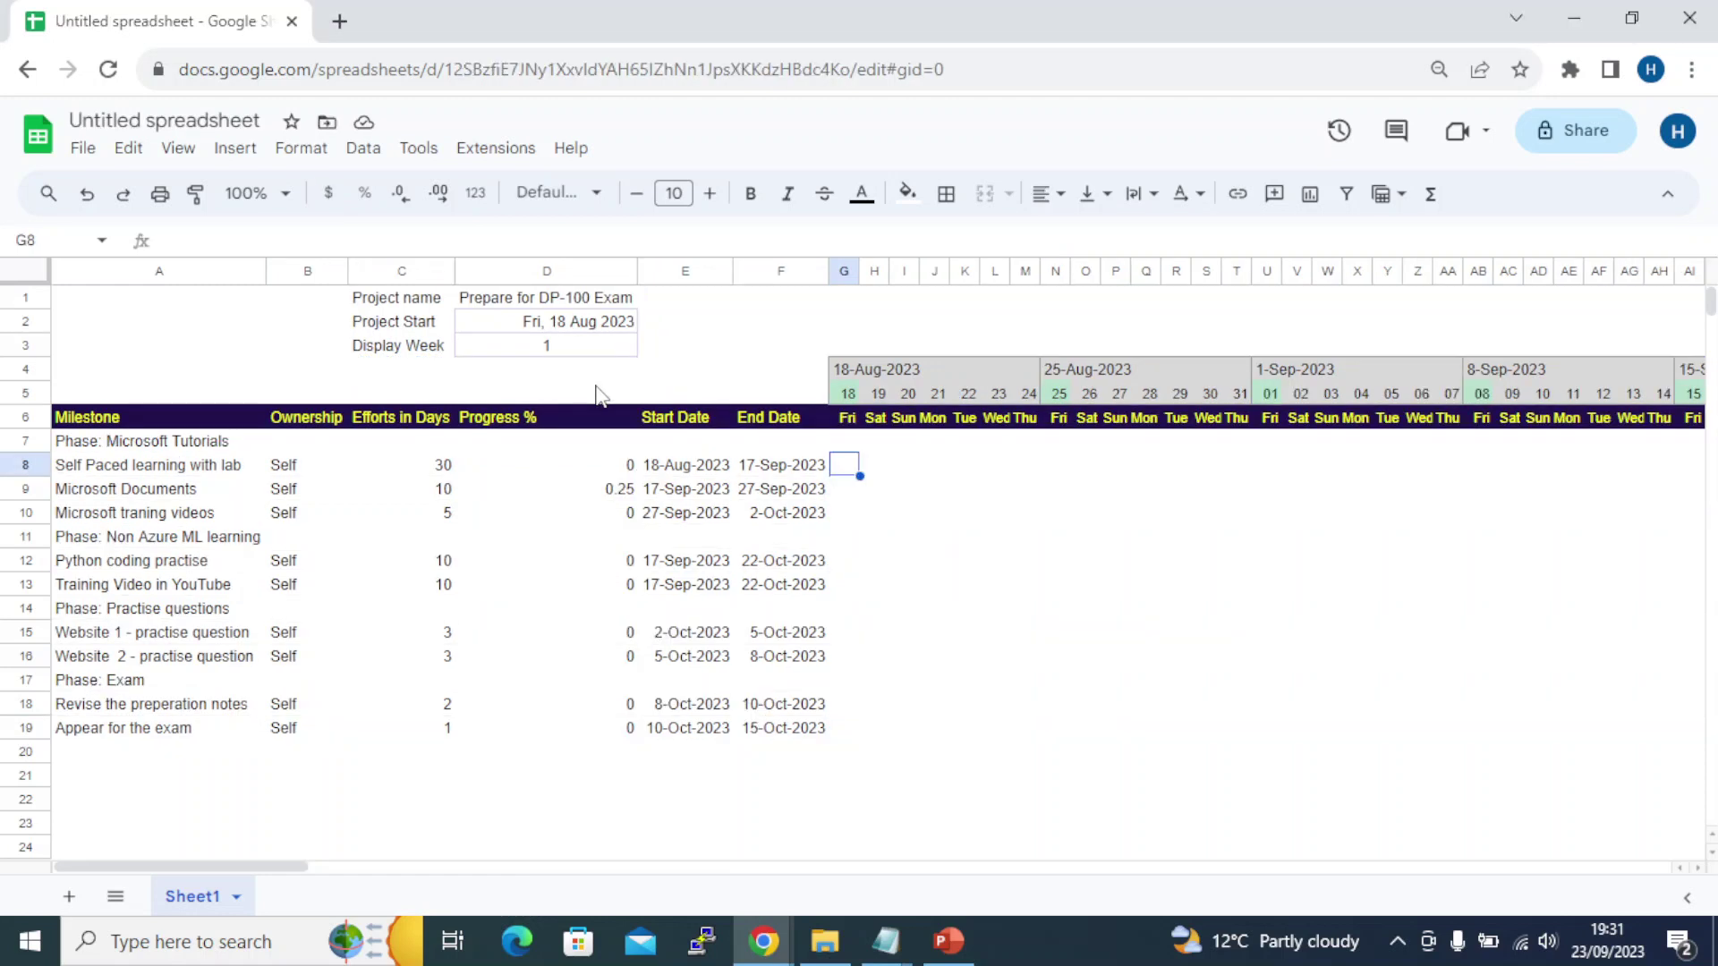
click(695, 351)
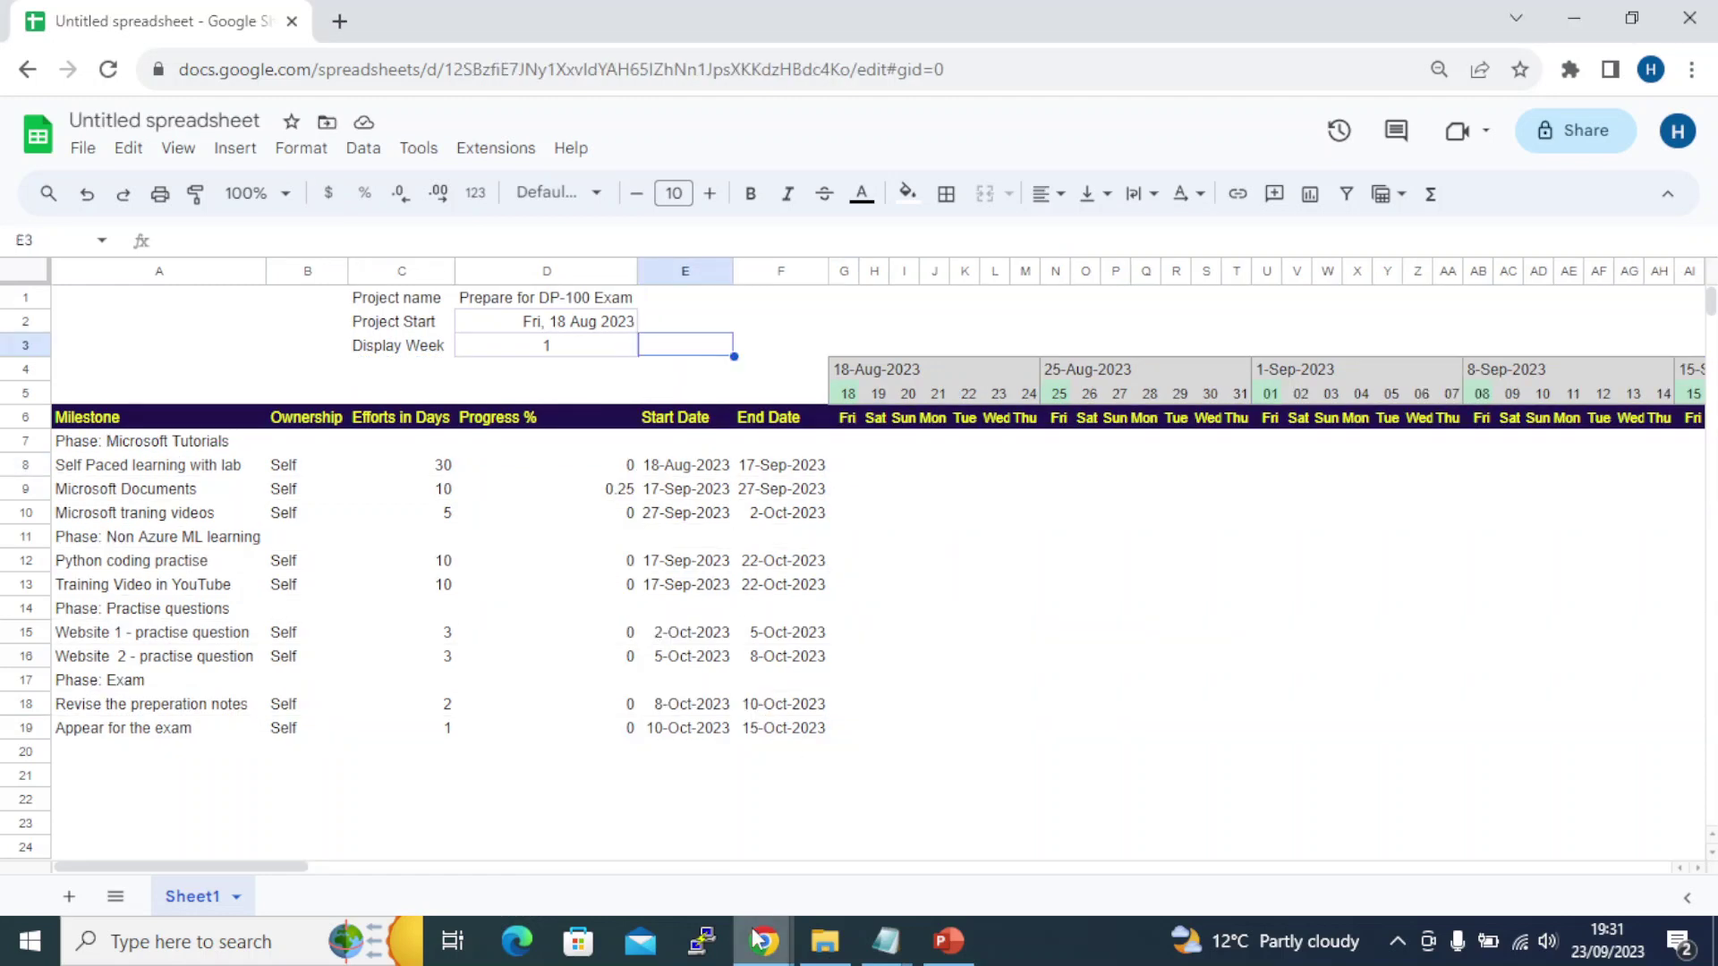
mouse_move(885, 941)
mouse_move(931, 854)
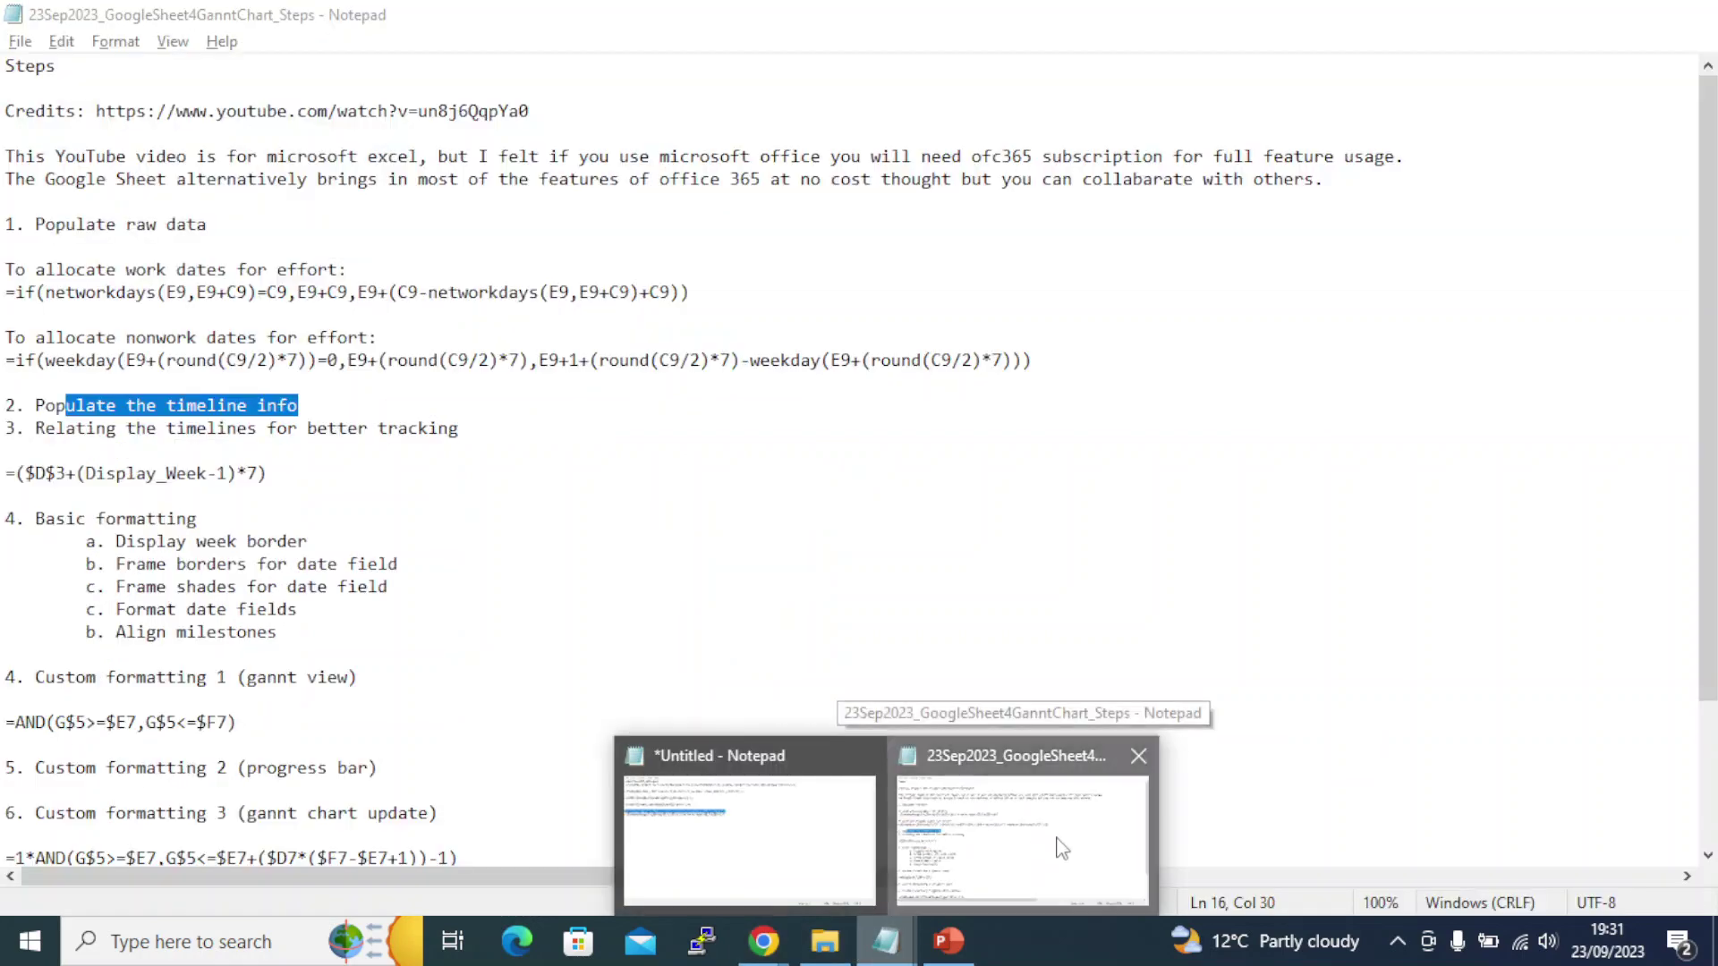
click(1047, 848)
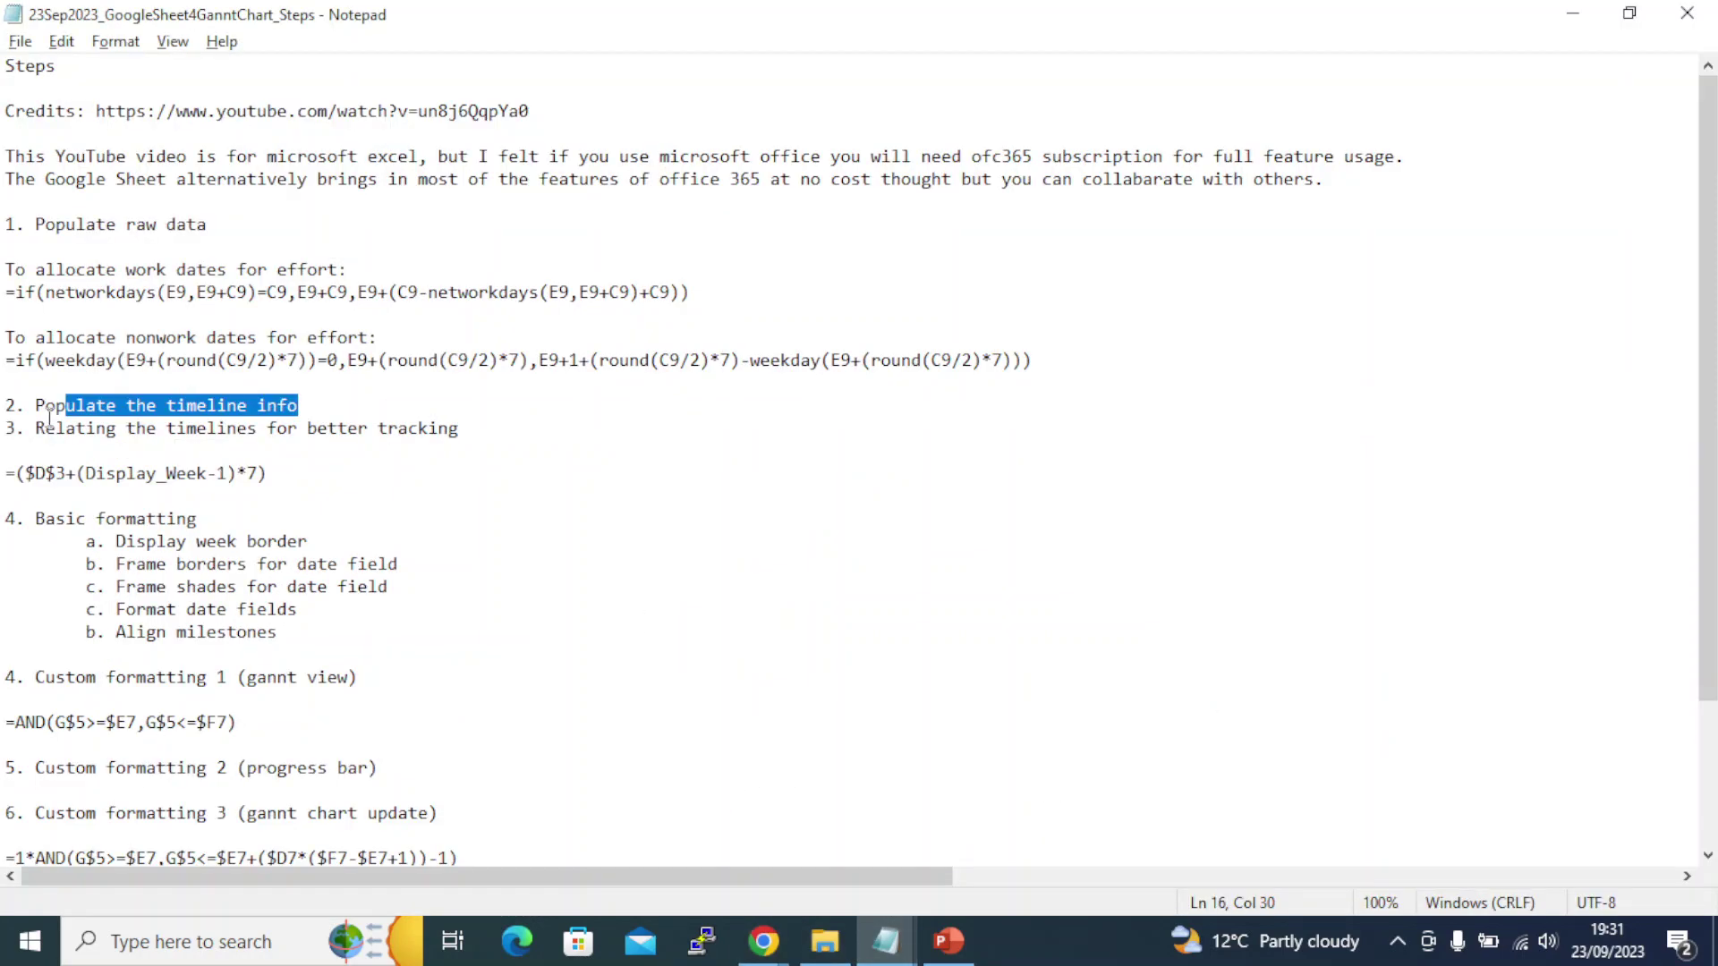
drag(51, 410, 409, 429)
click(109, 429)
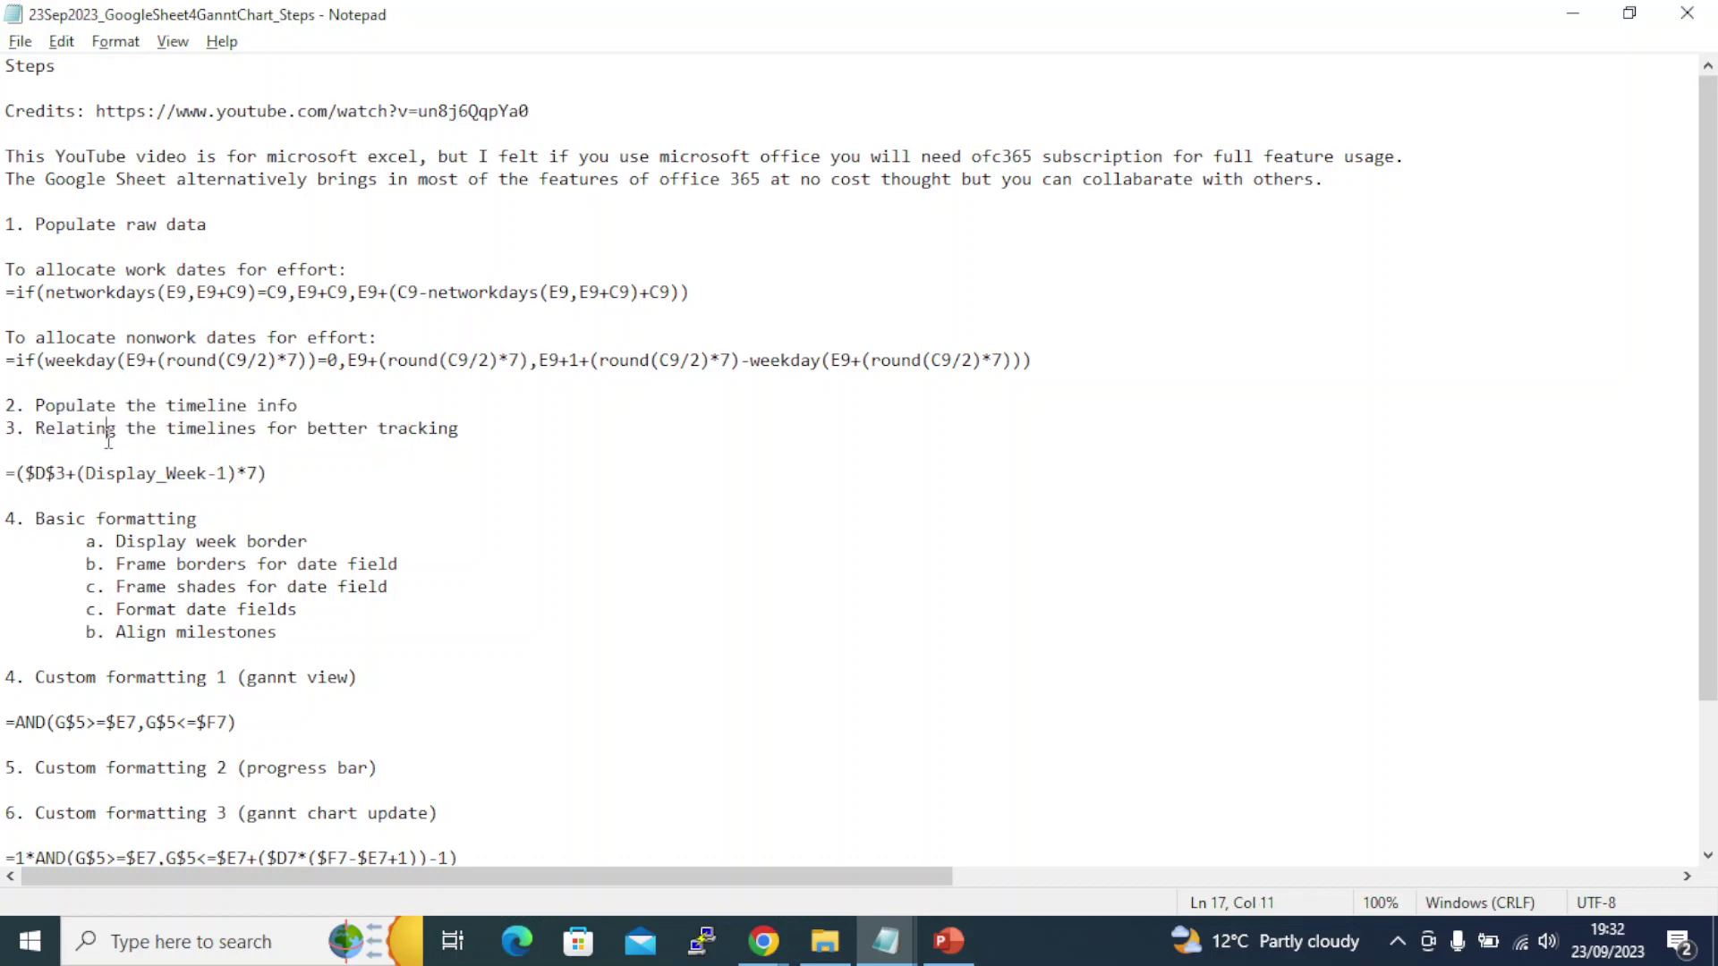
key(alt+Tab)
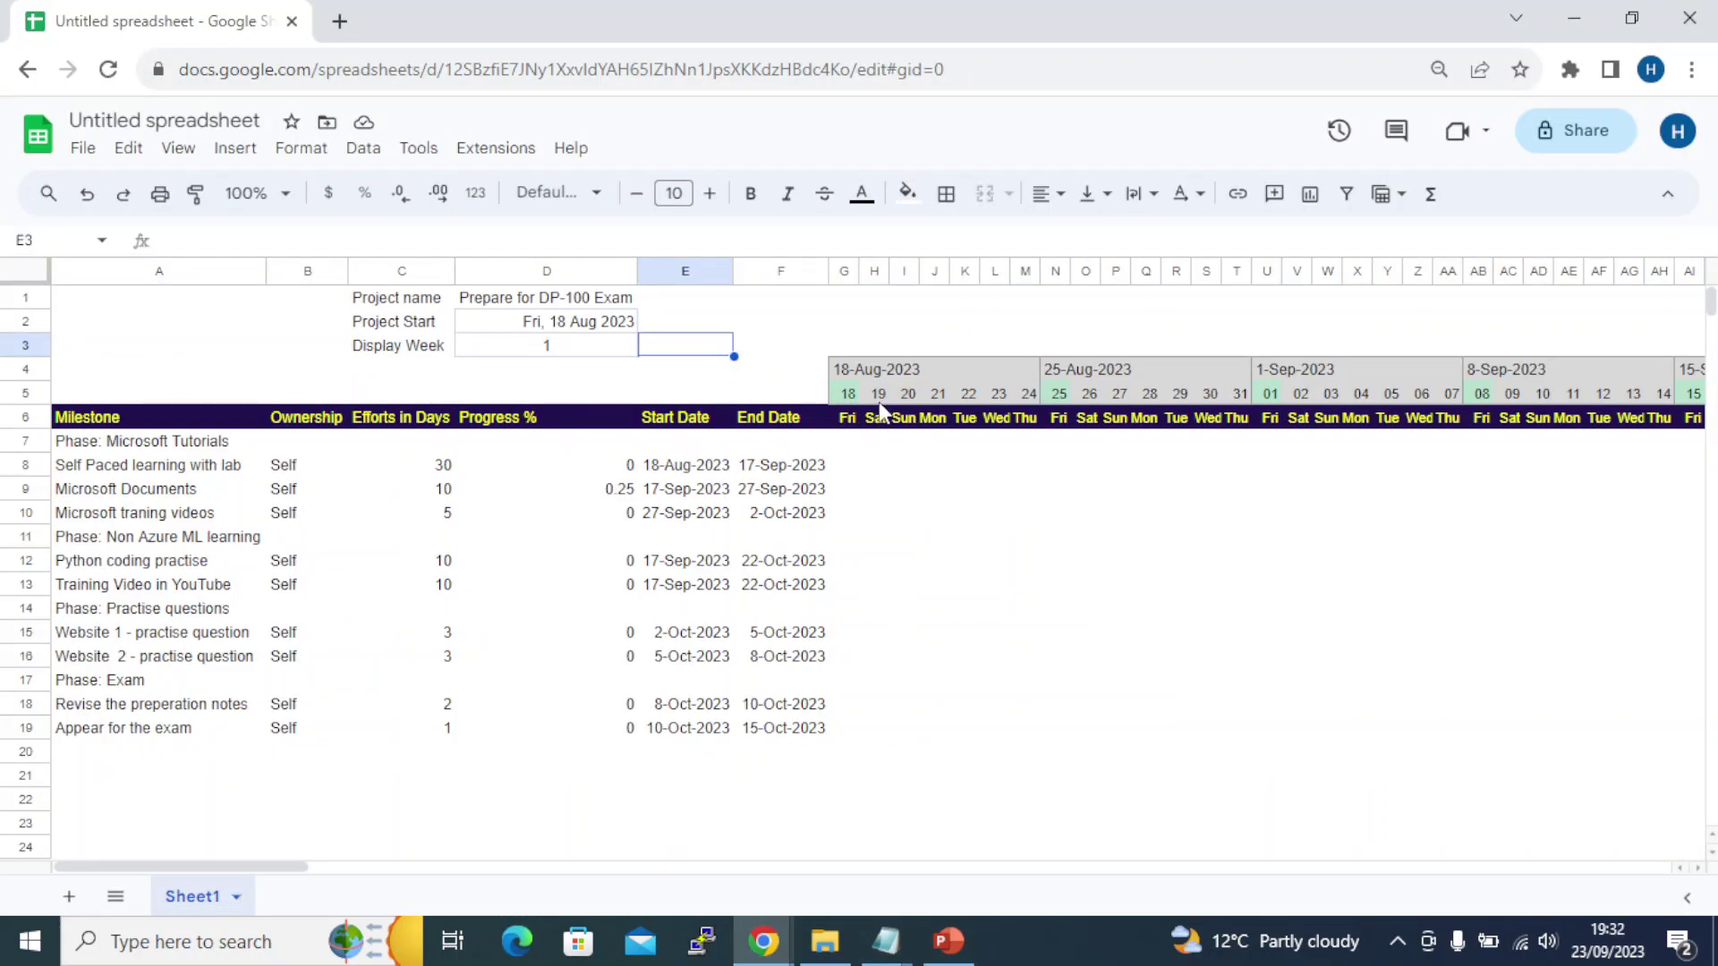
Check the formula in G5 and the Display Week cell D3, then copy =($D$3+(Display_Week-1)*7) from the Notepad steps file
click(847, 394)
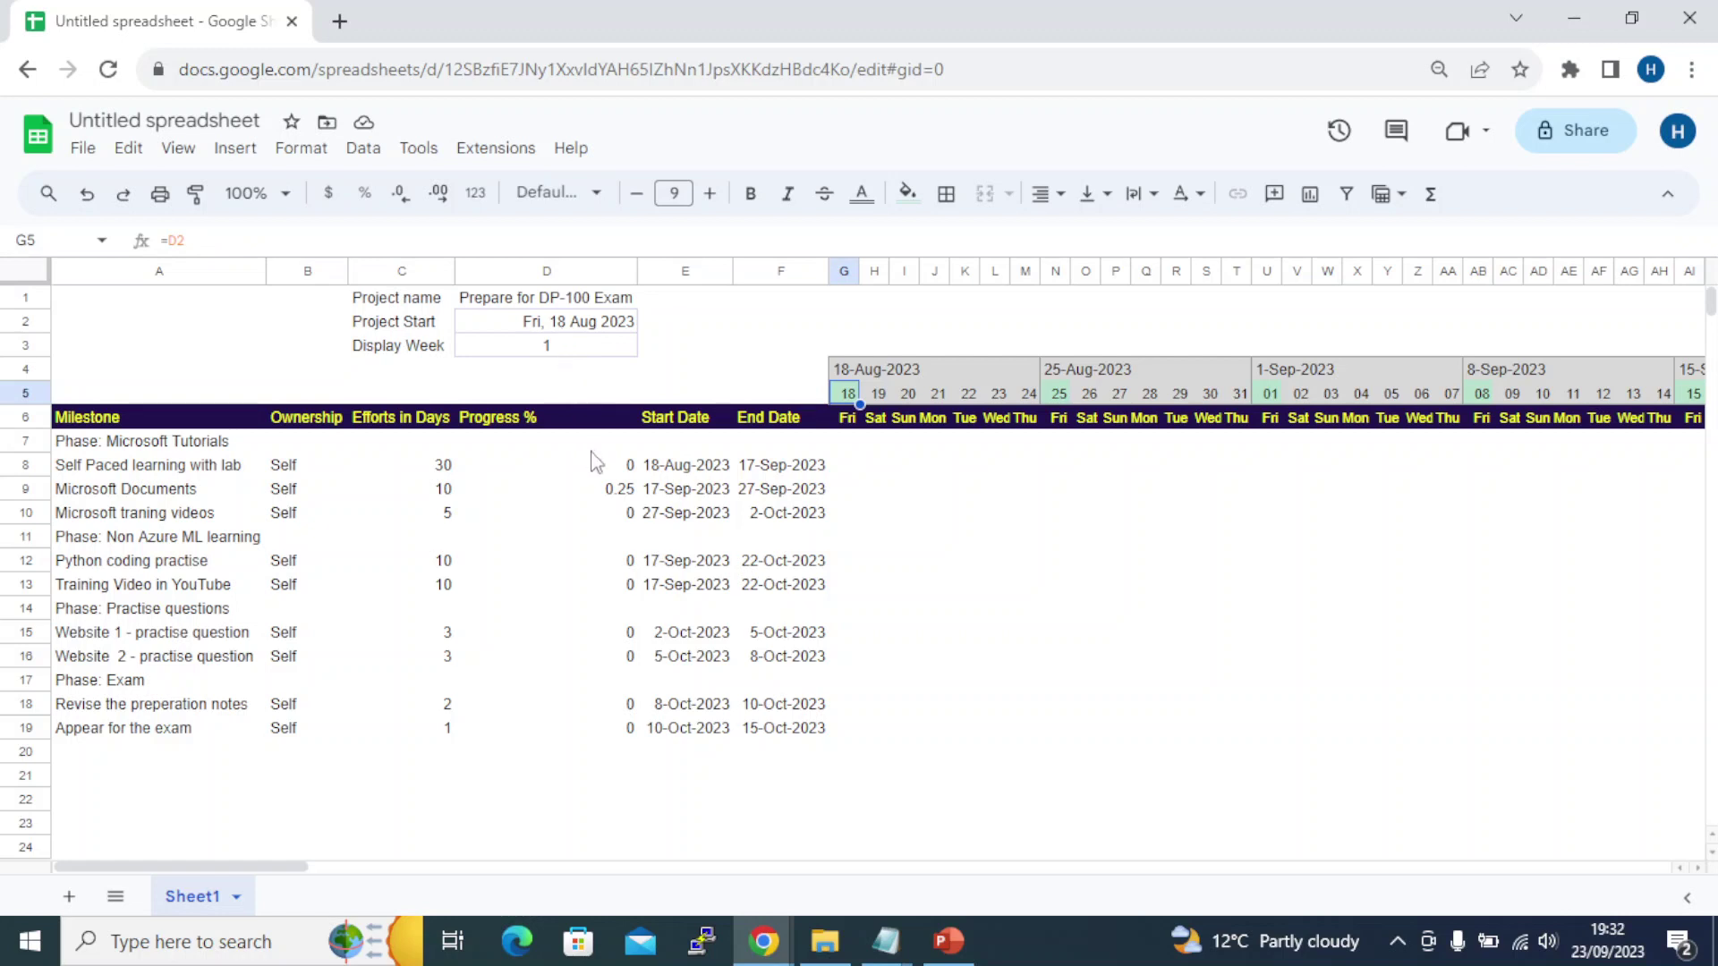
click(549, 352)
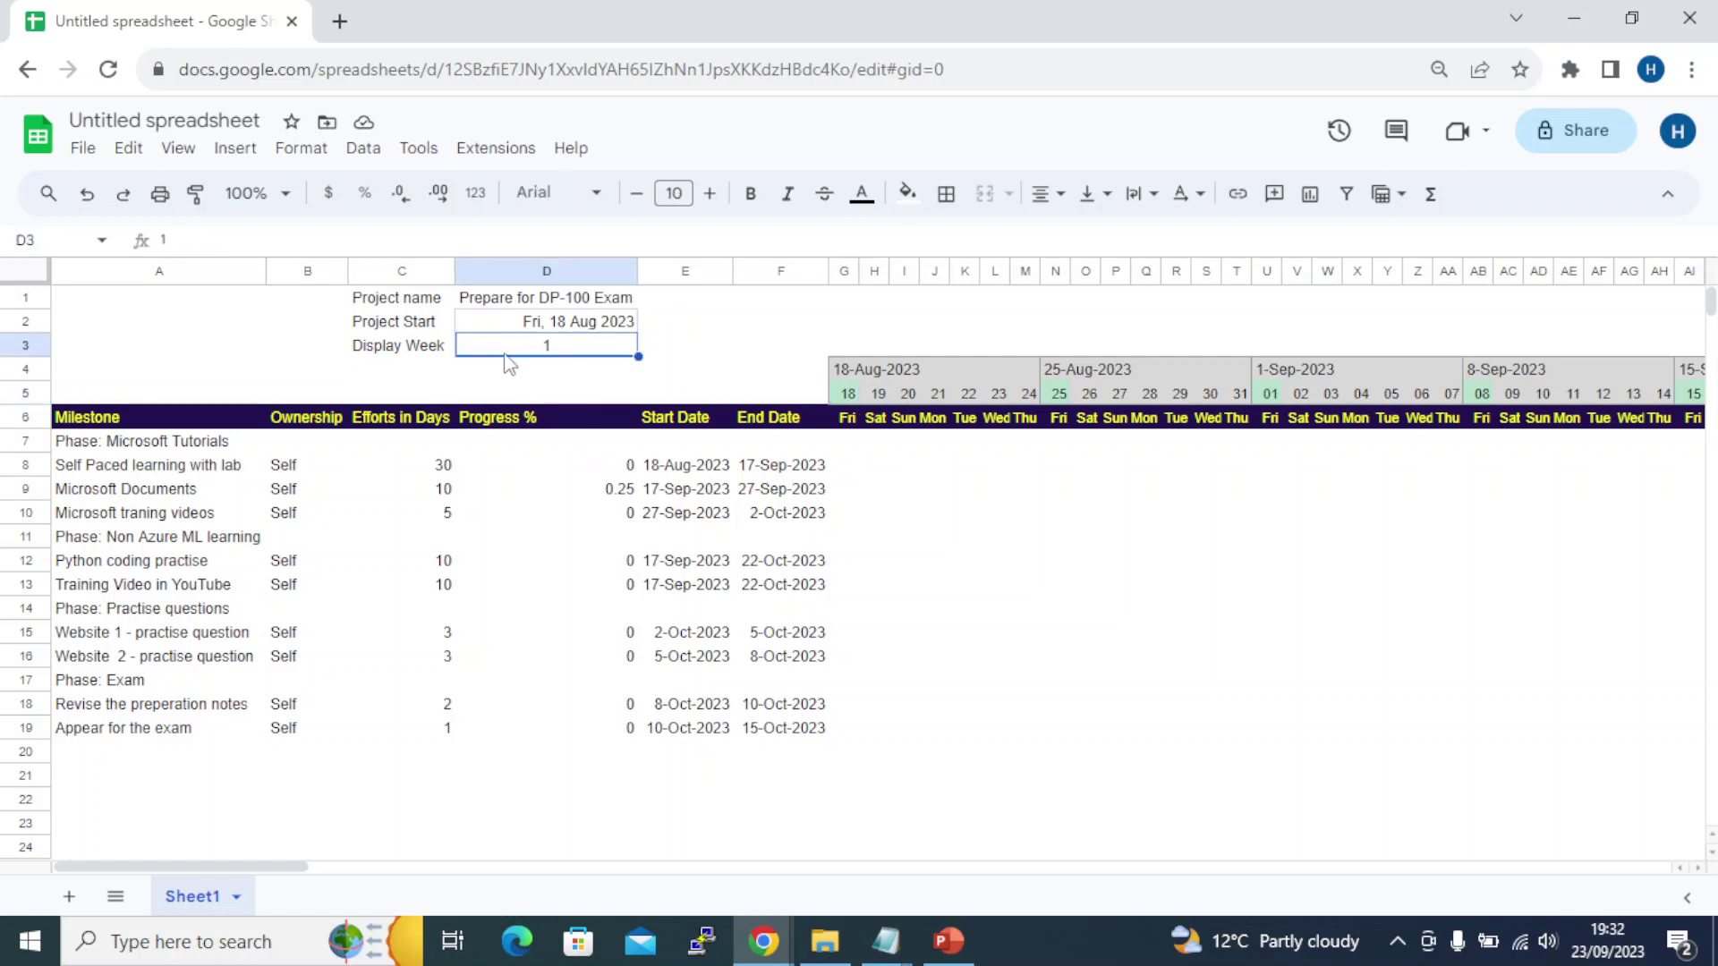
key(alt+Tab)
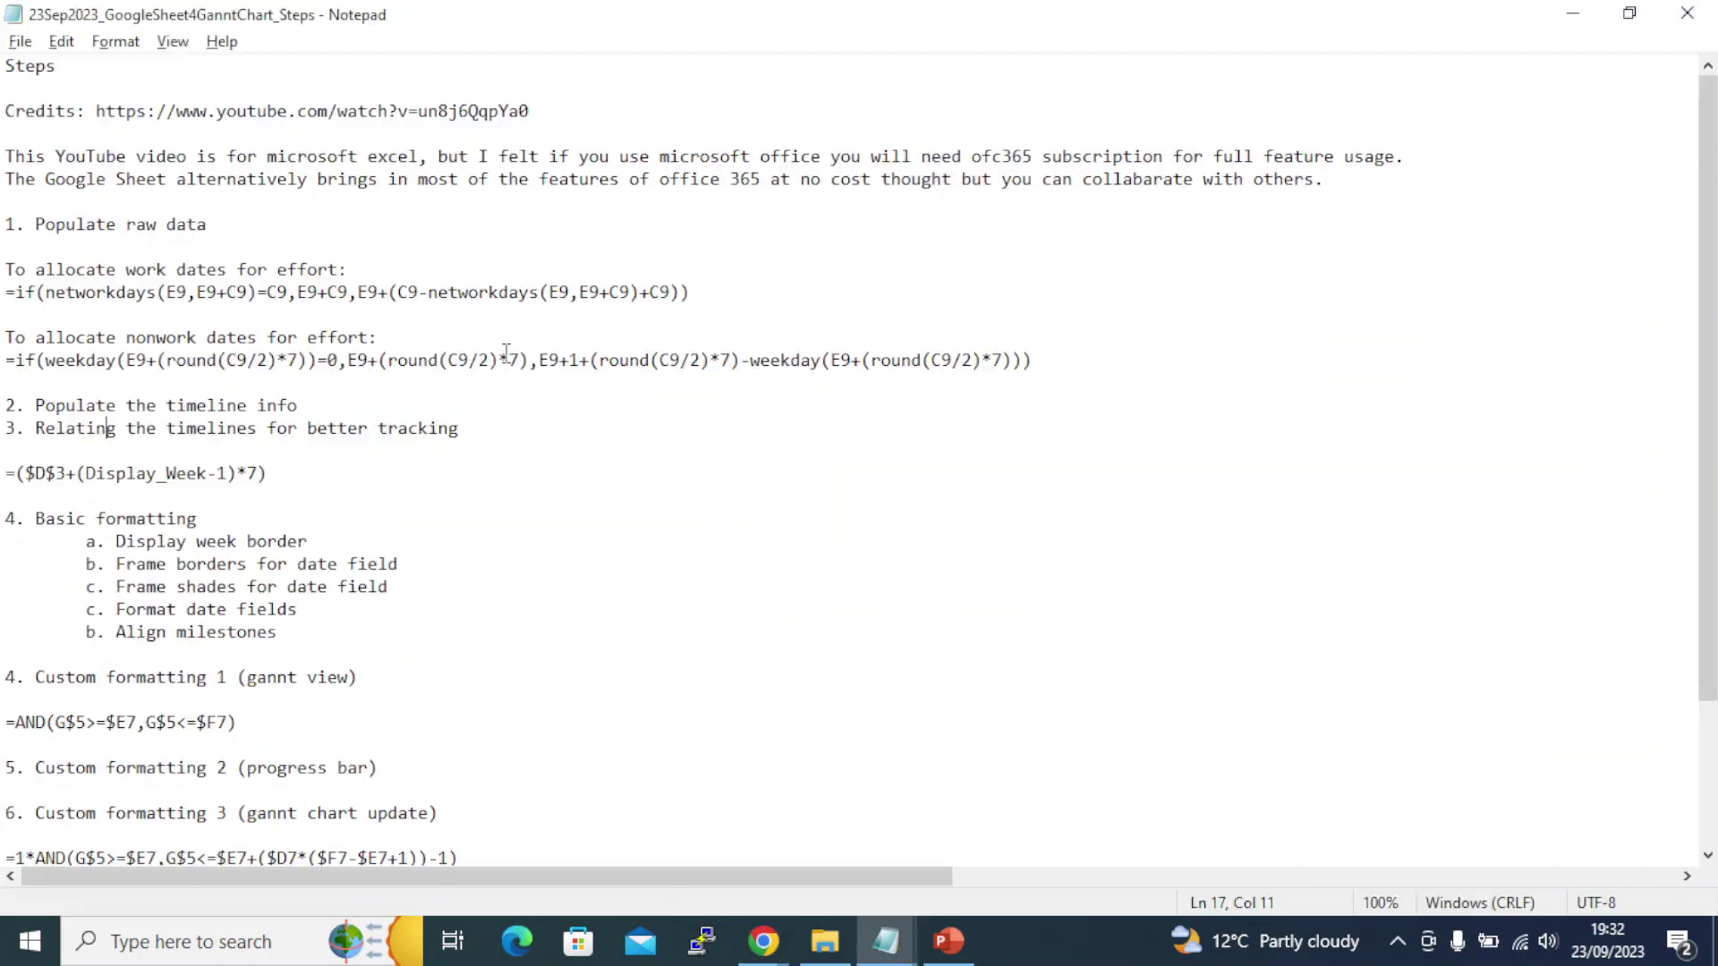
drag(290, 476, 7, 475)
key(ctrl+c)
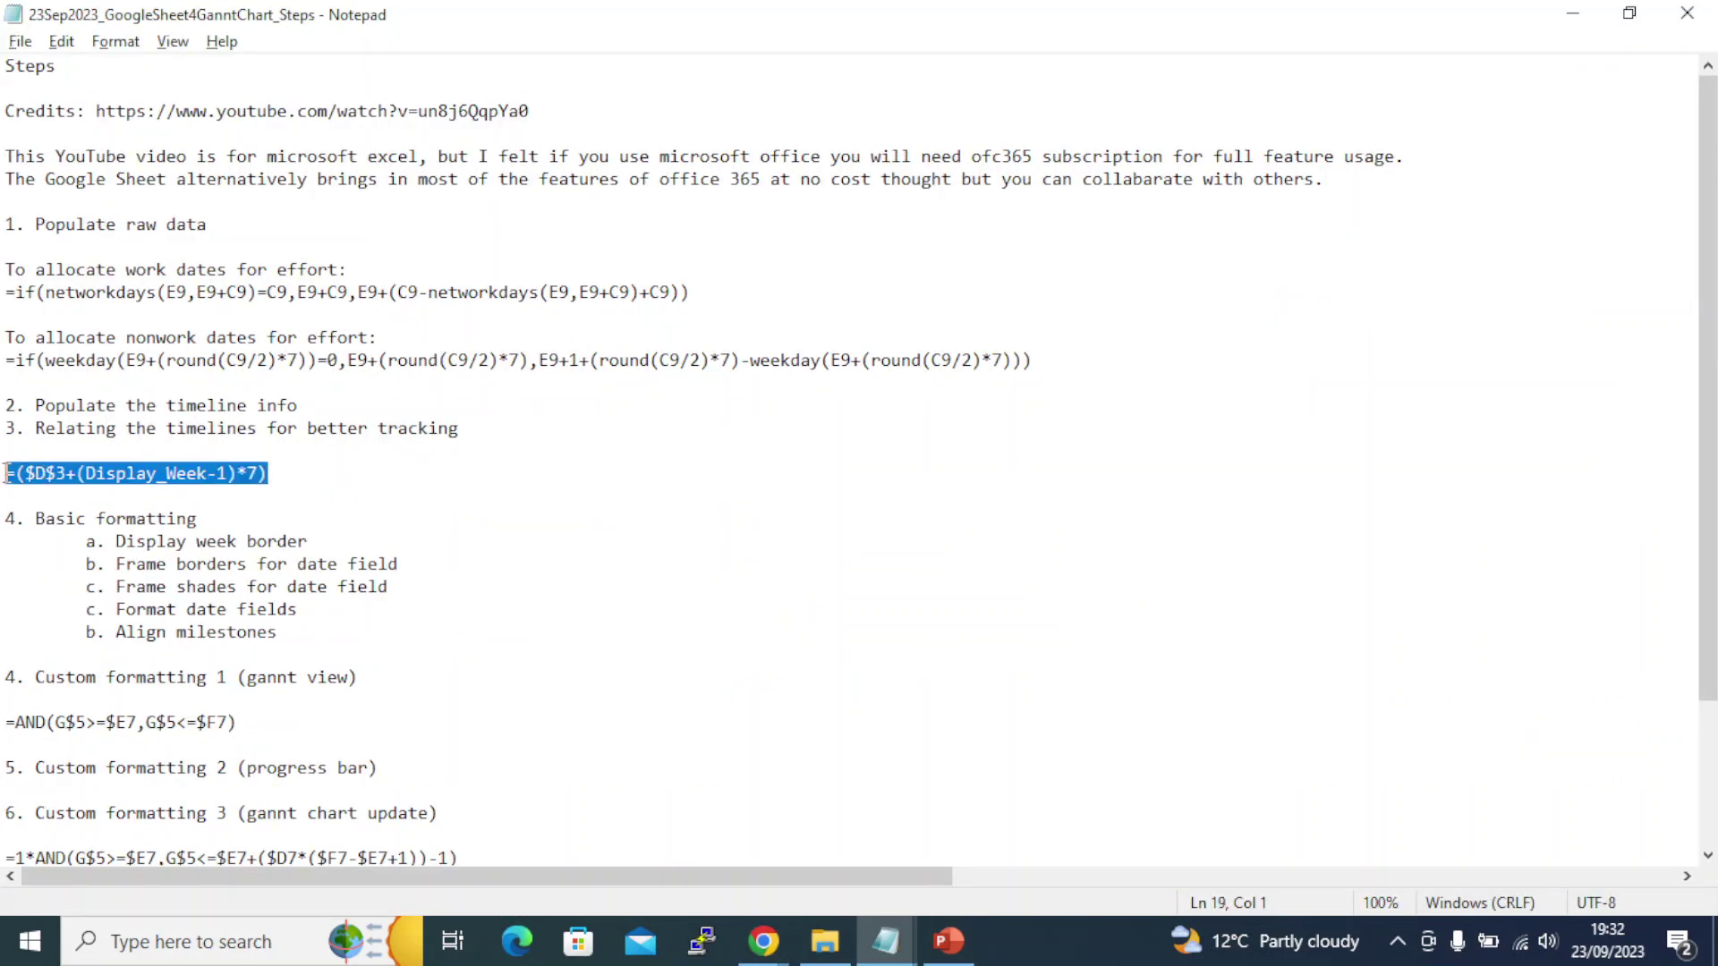
Switch to the untitled Google Sheets spreadsheet and try replacing the G5 formula with the copied =($D$3+(Display_Week-1)*7)
key(alt+Tab)
click(851, 394)
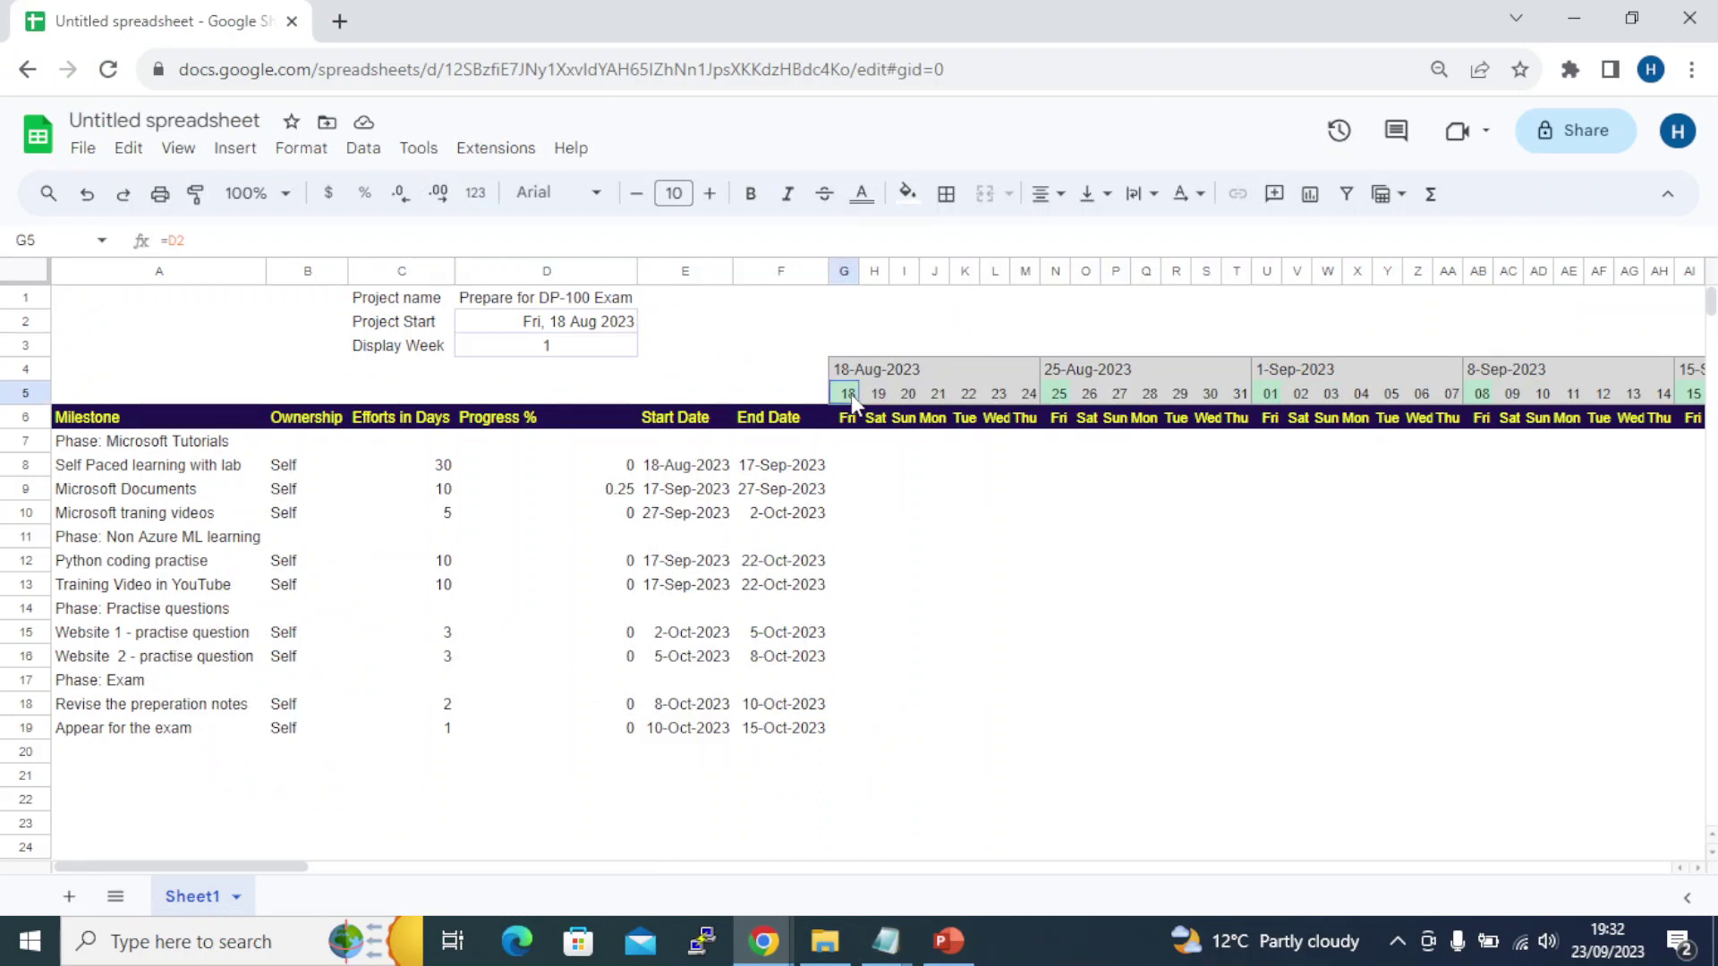
click(226, 240)
key(ctrl+a)
key(ctrl+v)
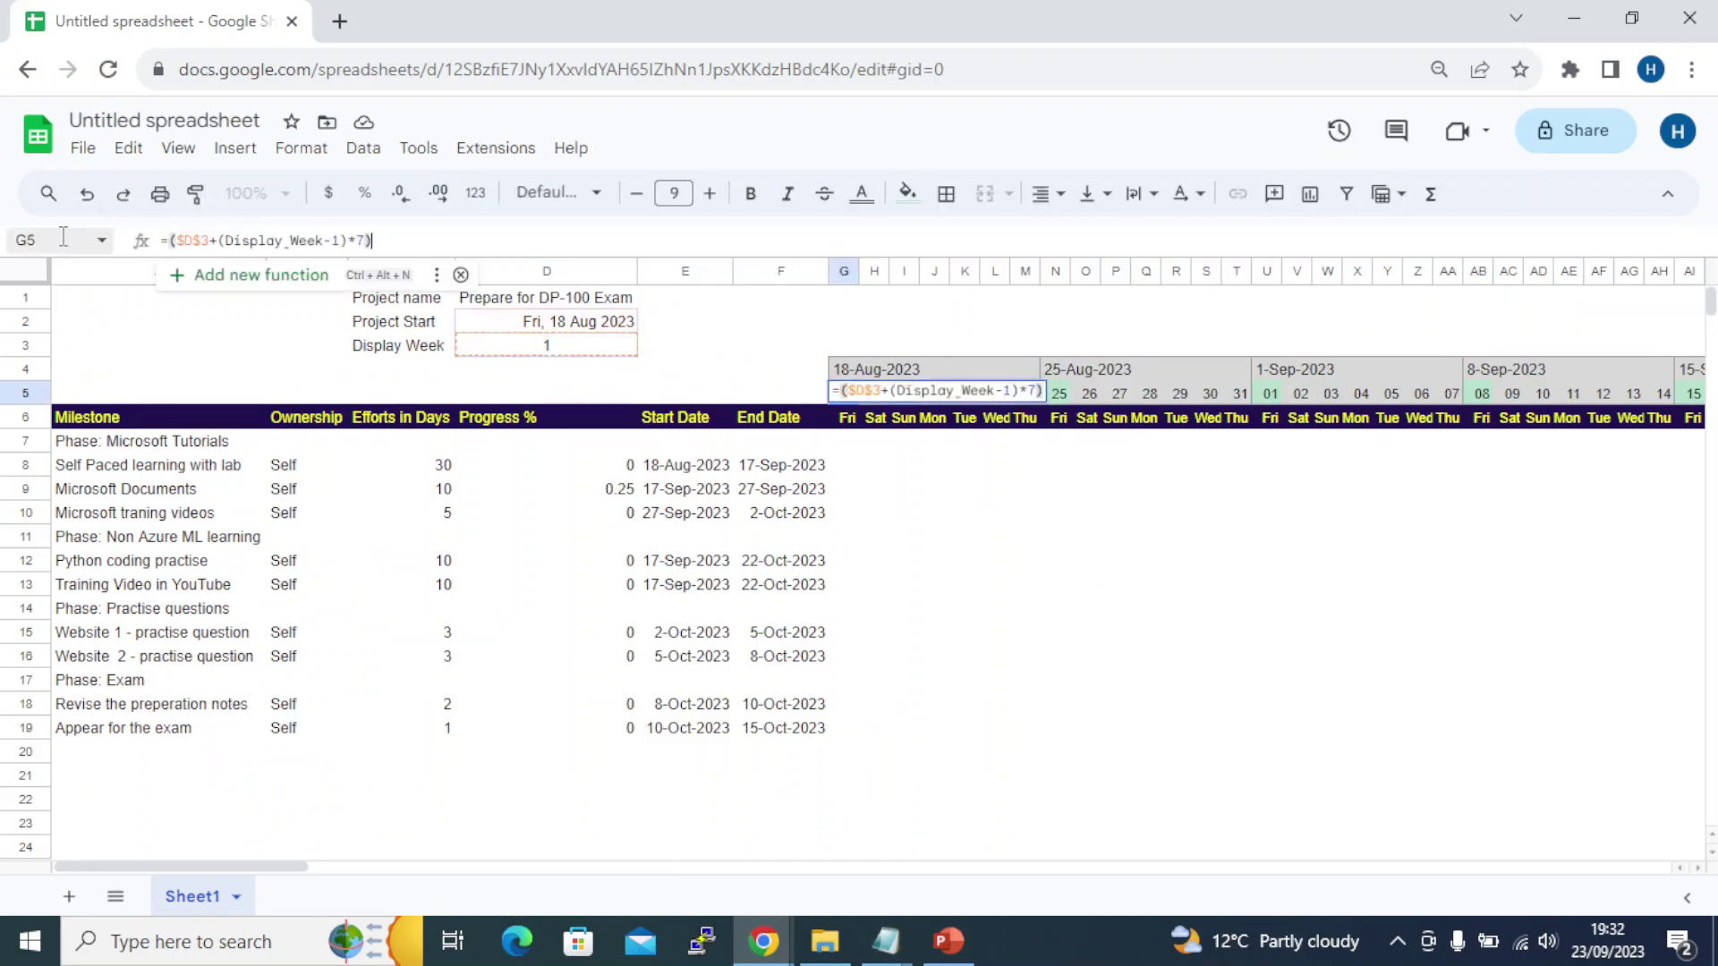
key(Return)
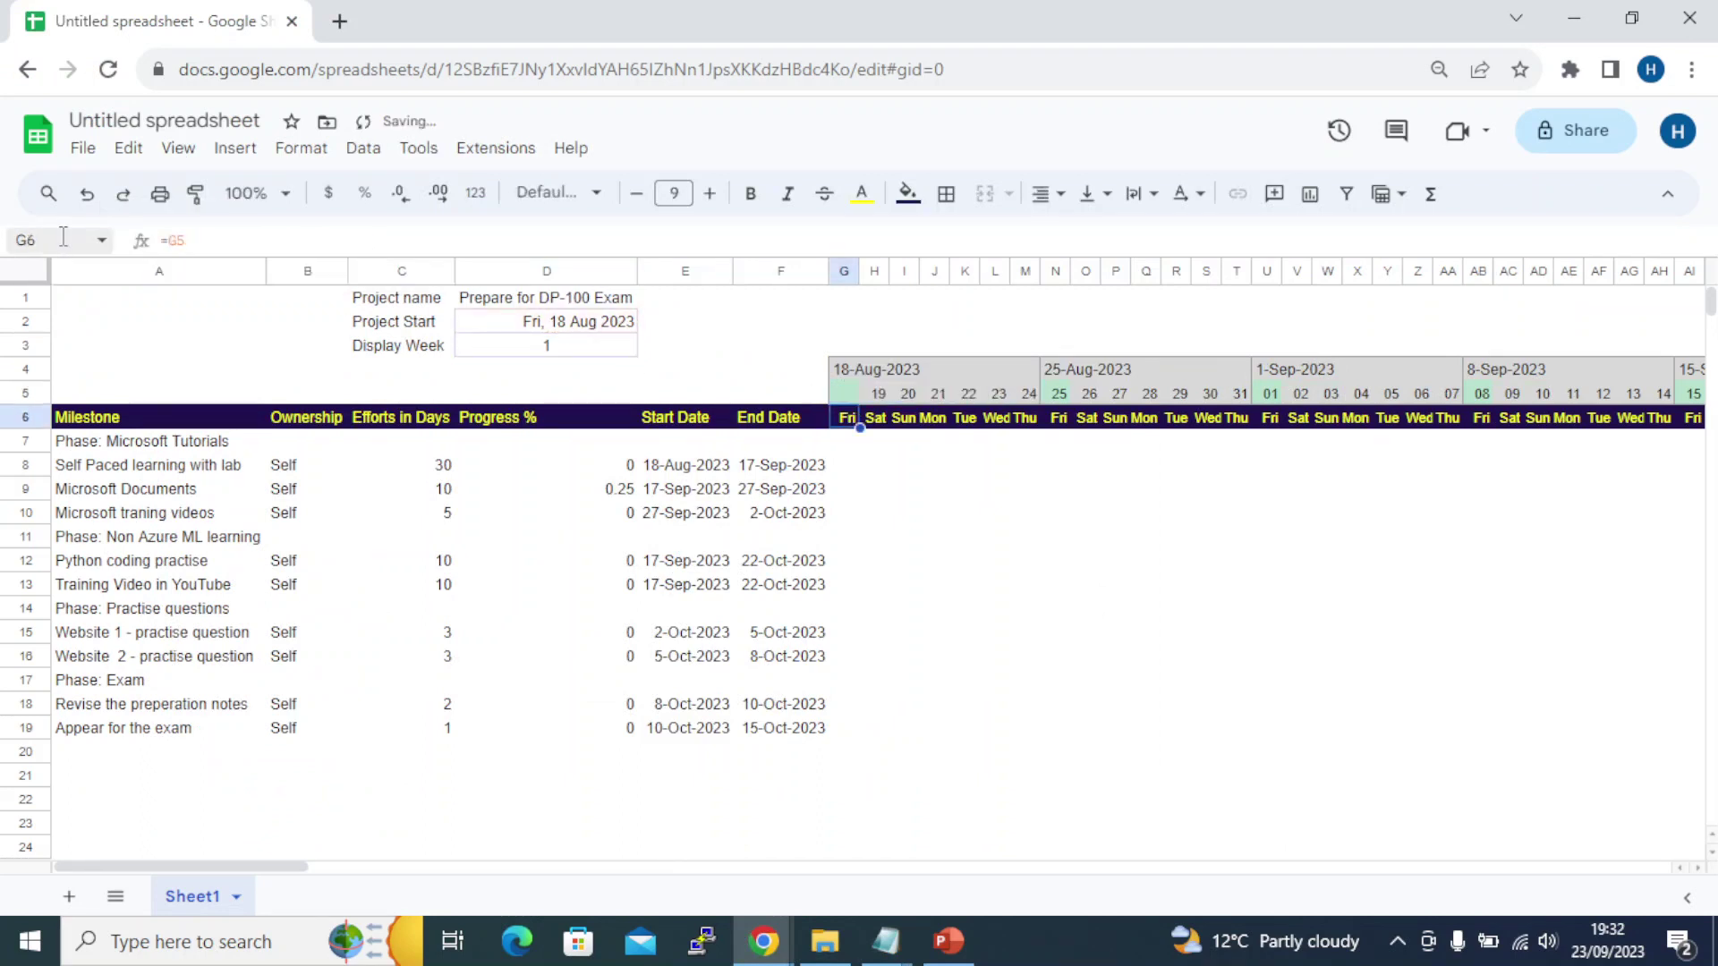
key(ctrl+z)
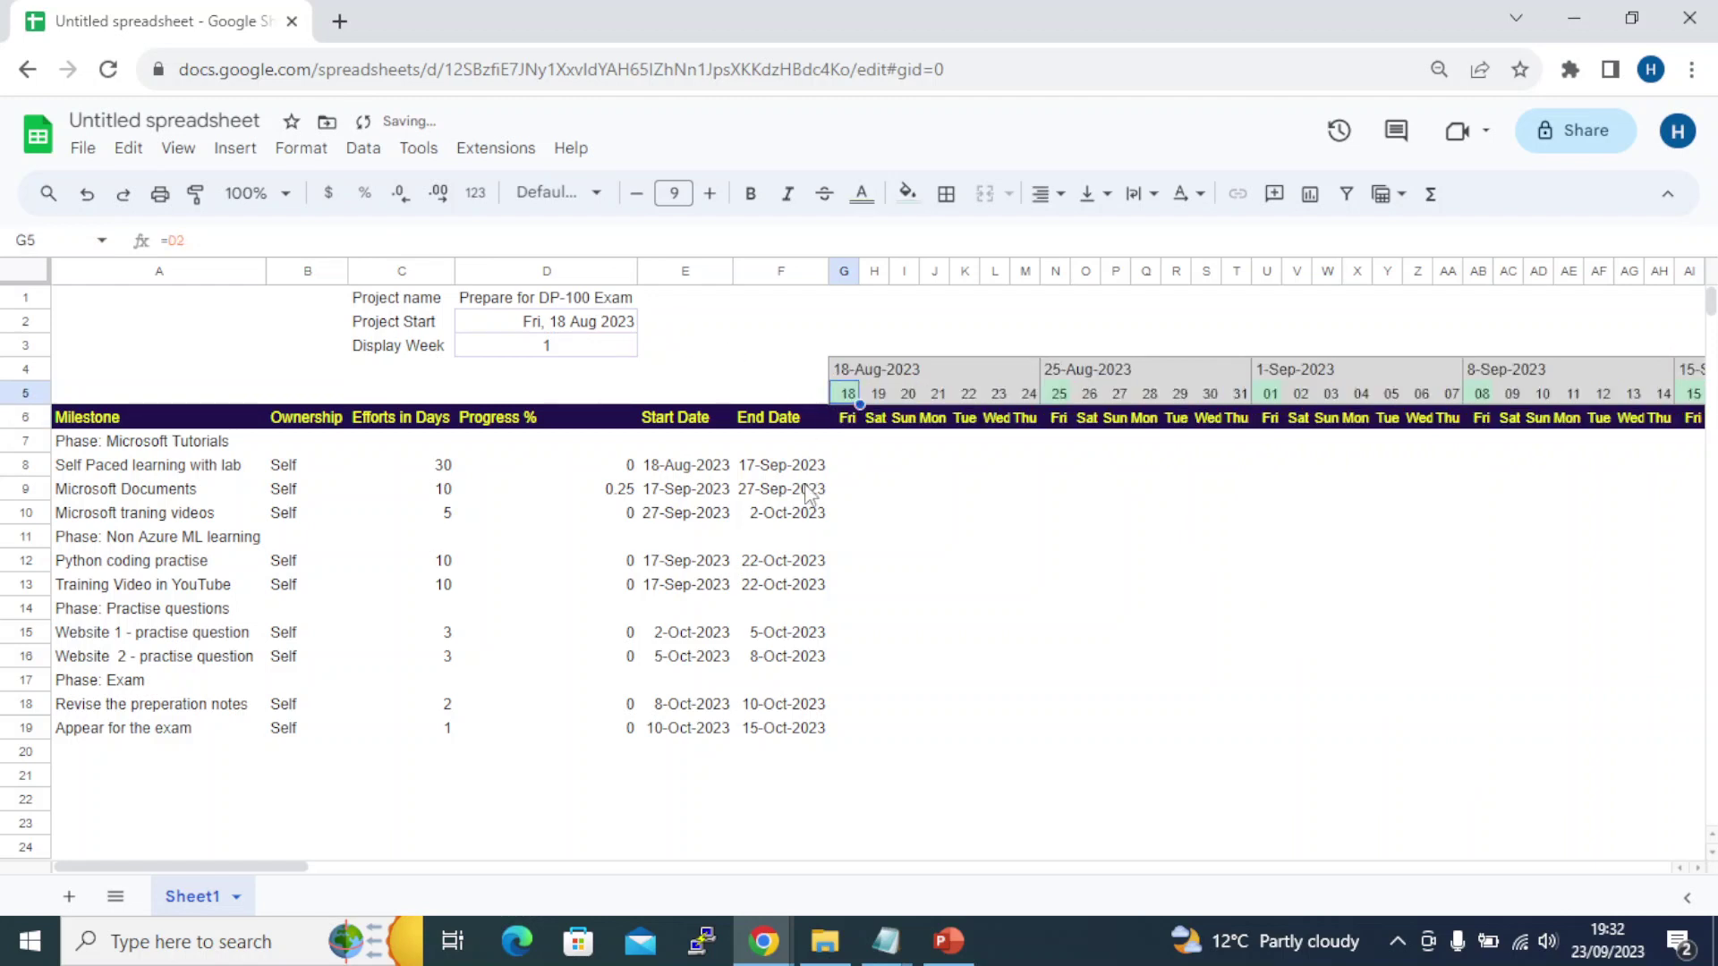
Try =($D$3+(Display_Week-1)*7) in cell G5 once more, check the resulting error, and undo the entry
click(208, 240)
key(ctrl+a)
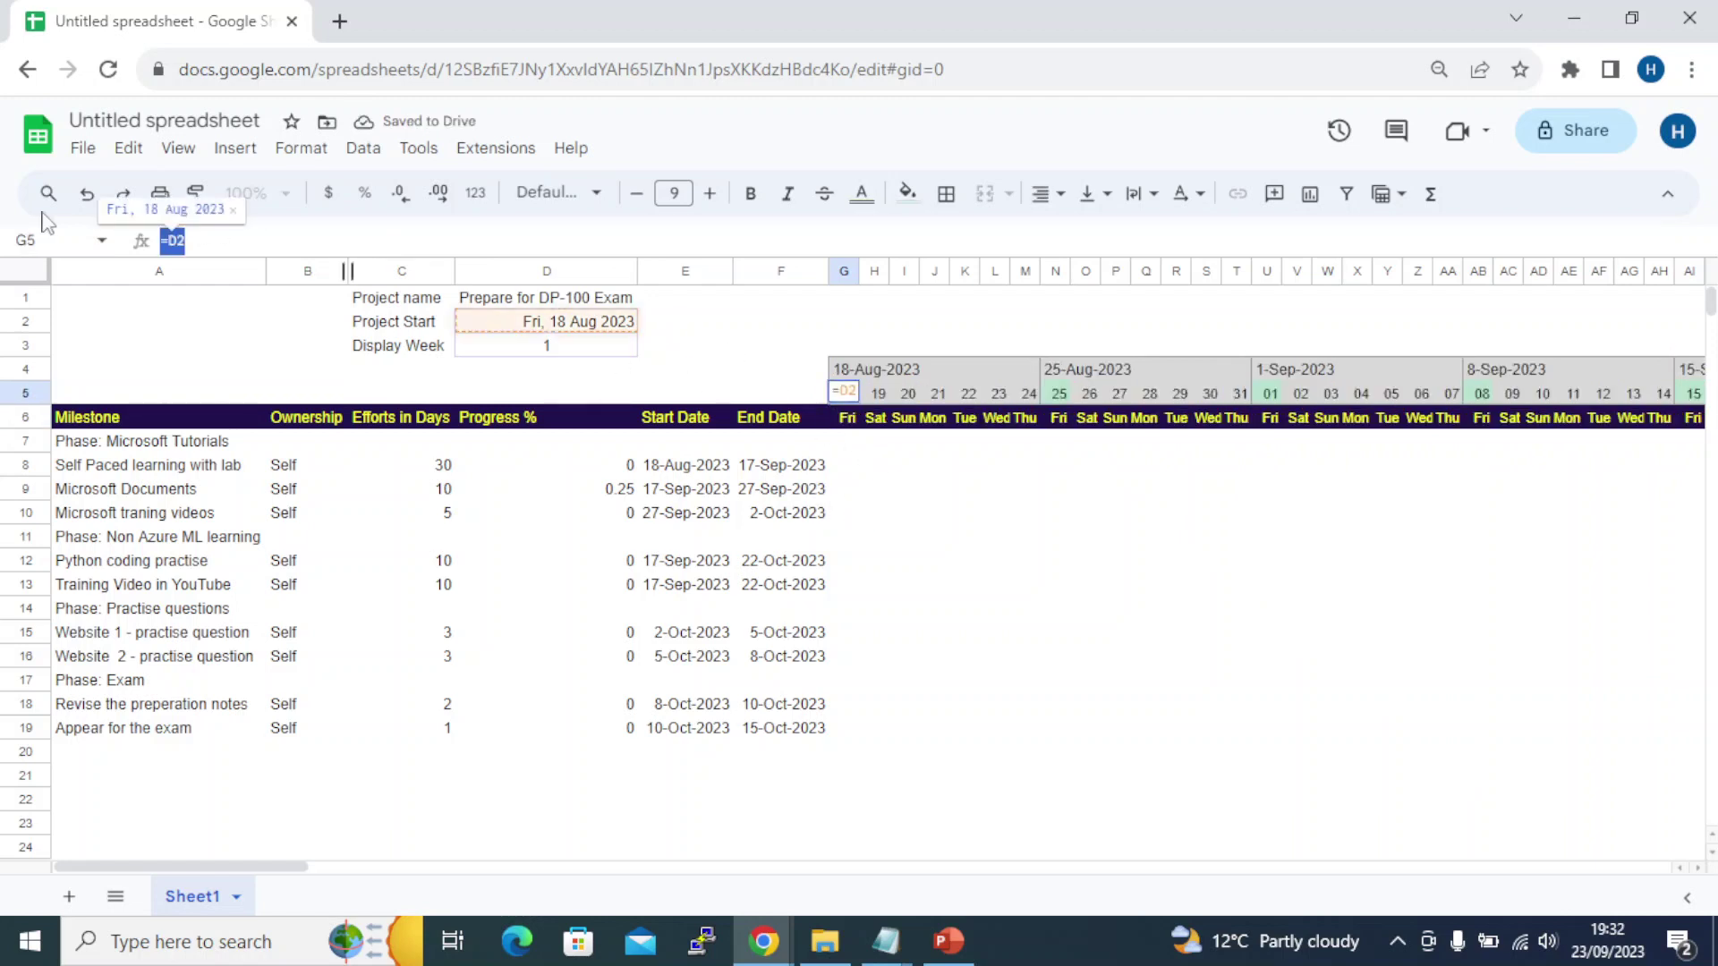
key(ctrl+v)
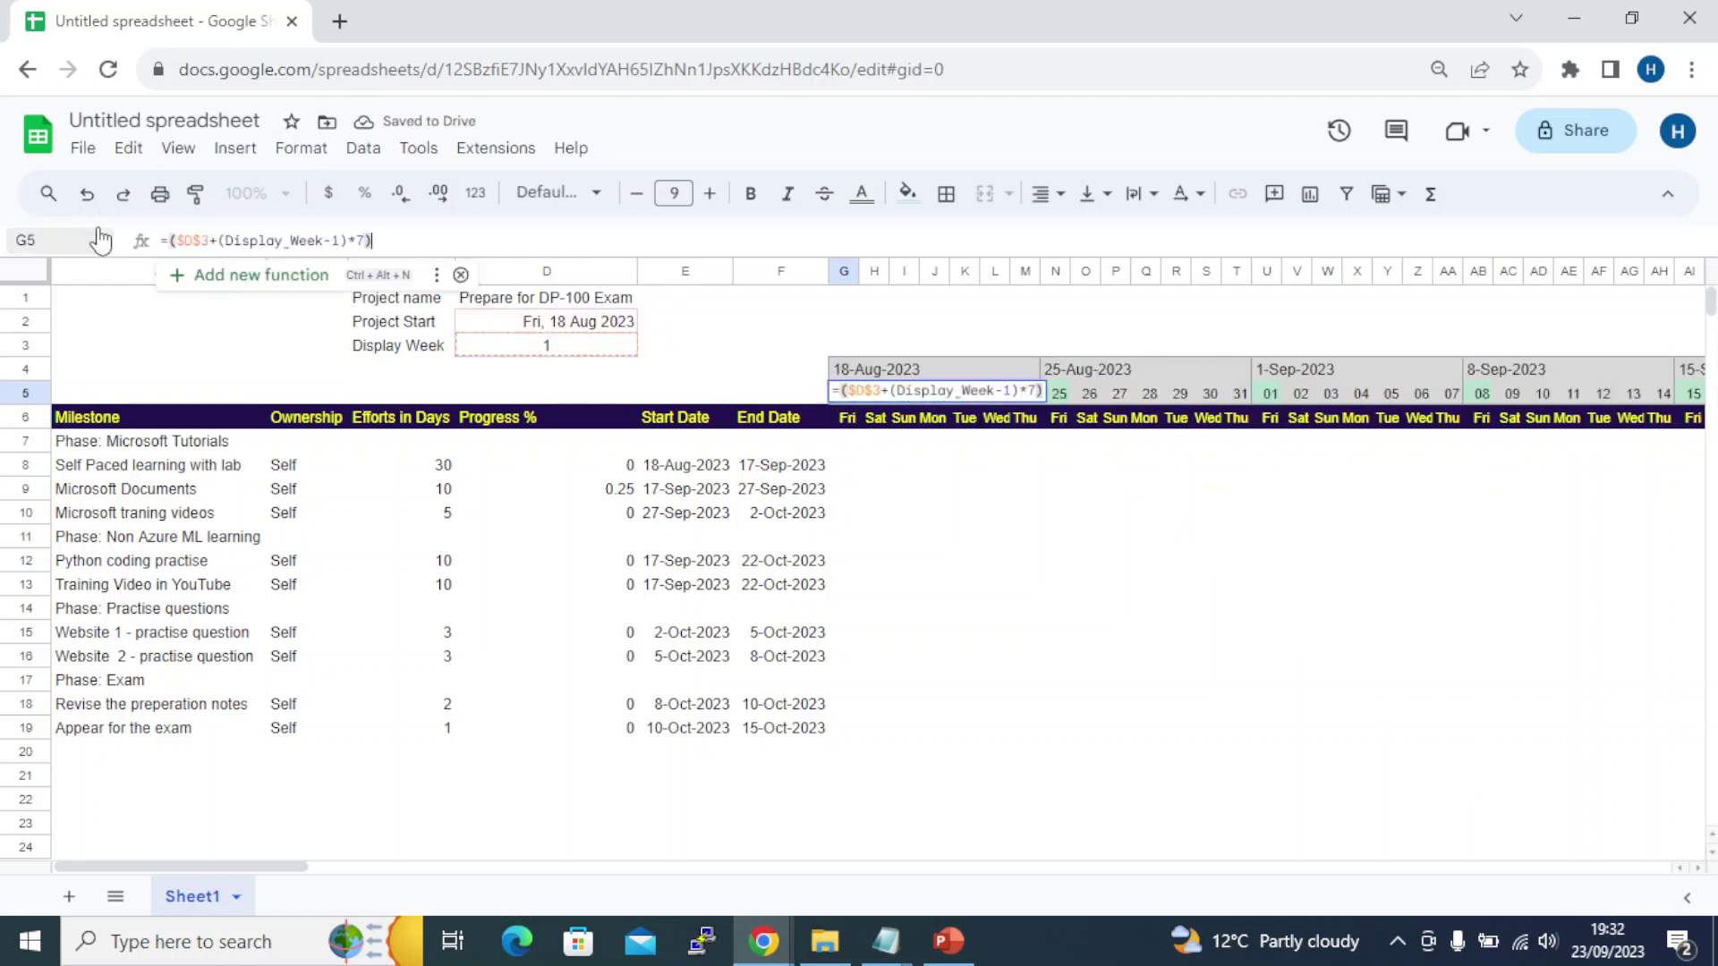
key(Return)
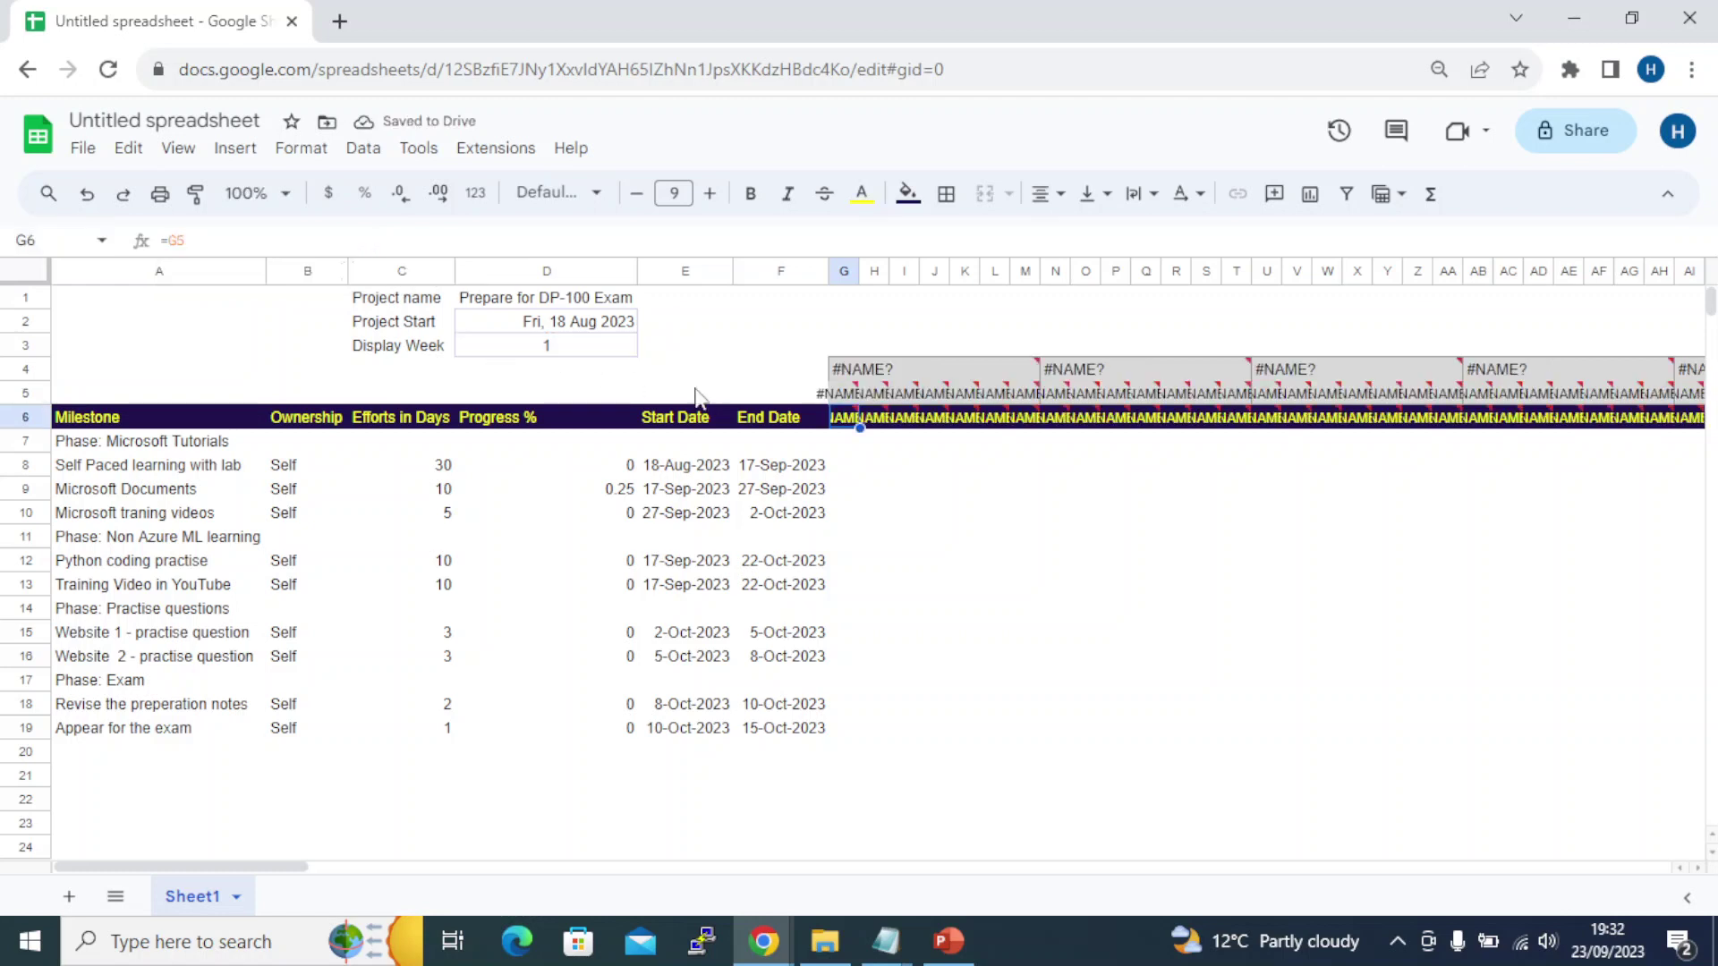
mouse_move(843, 430)
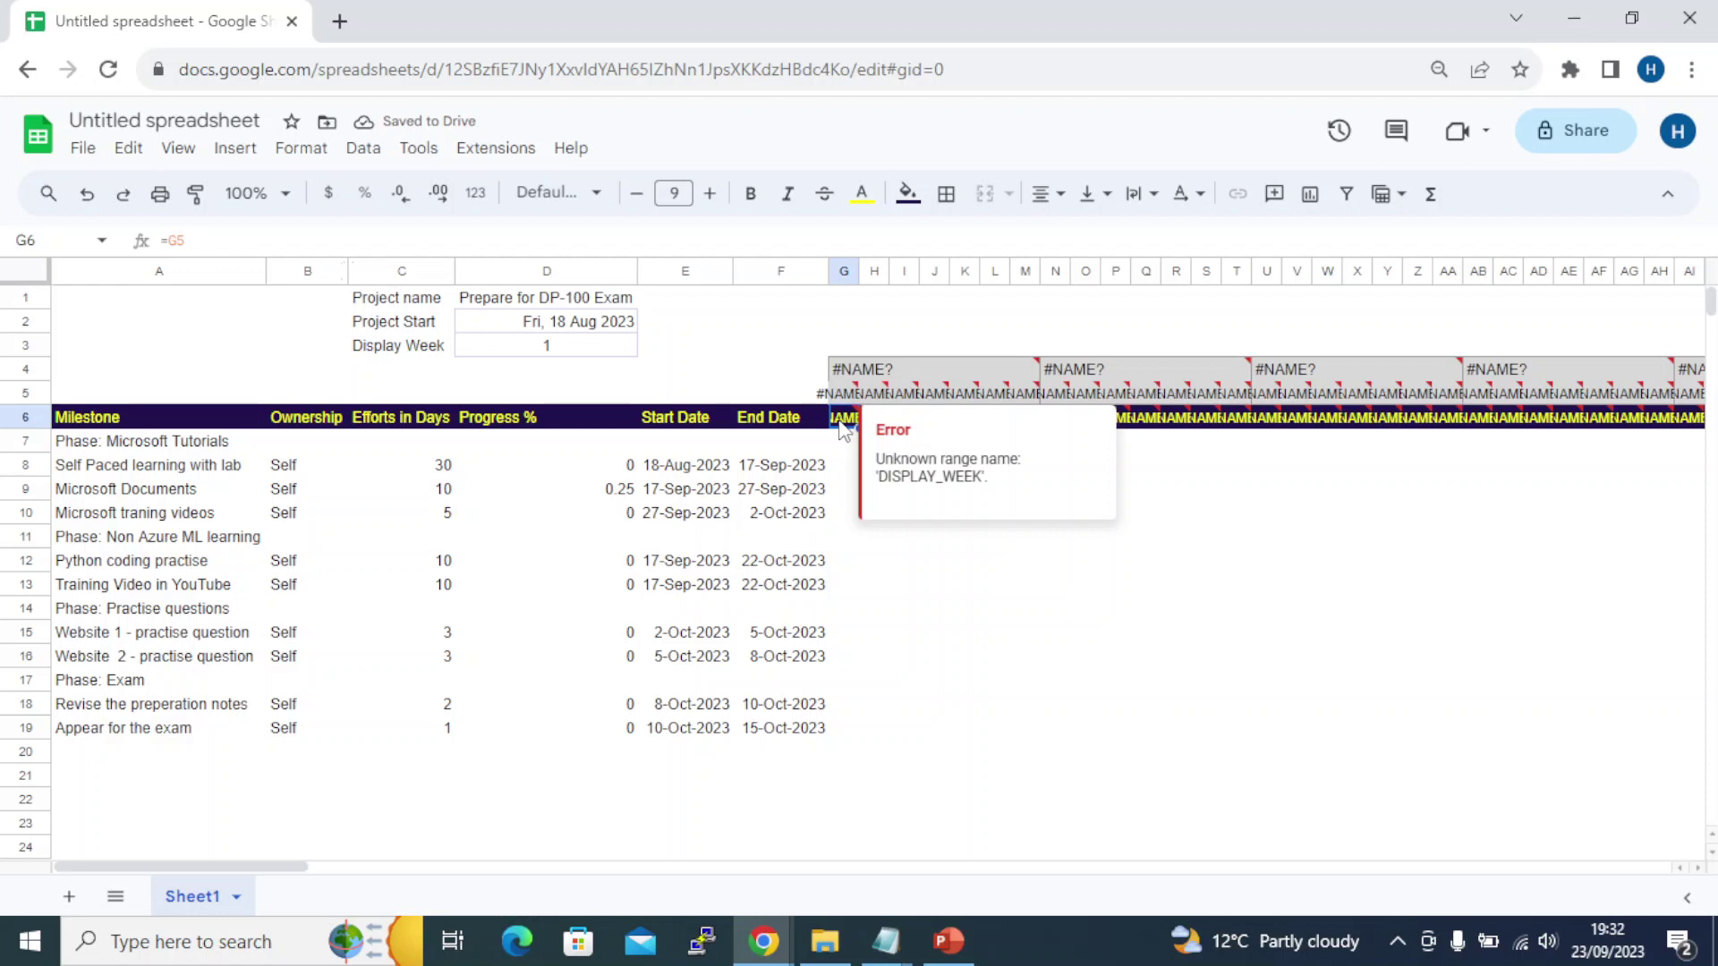
key(ctrl+z)
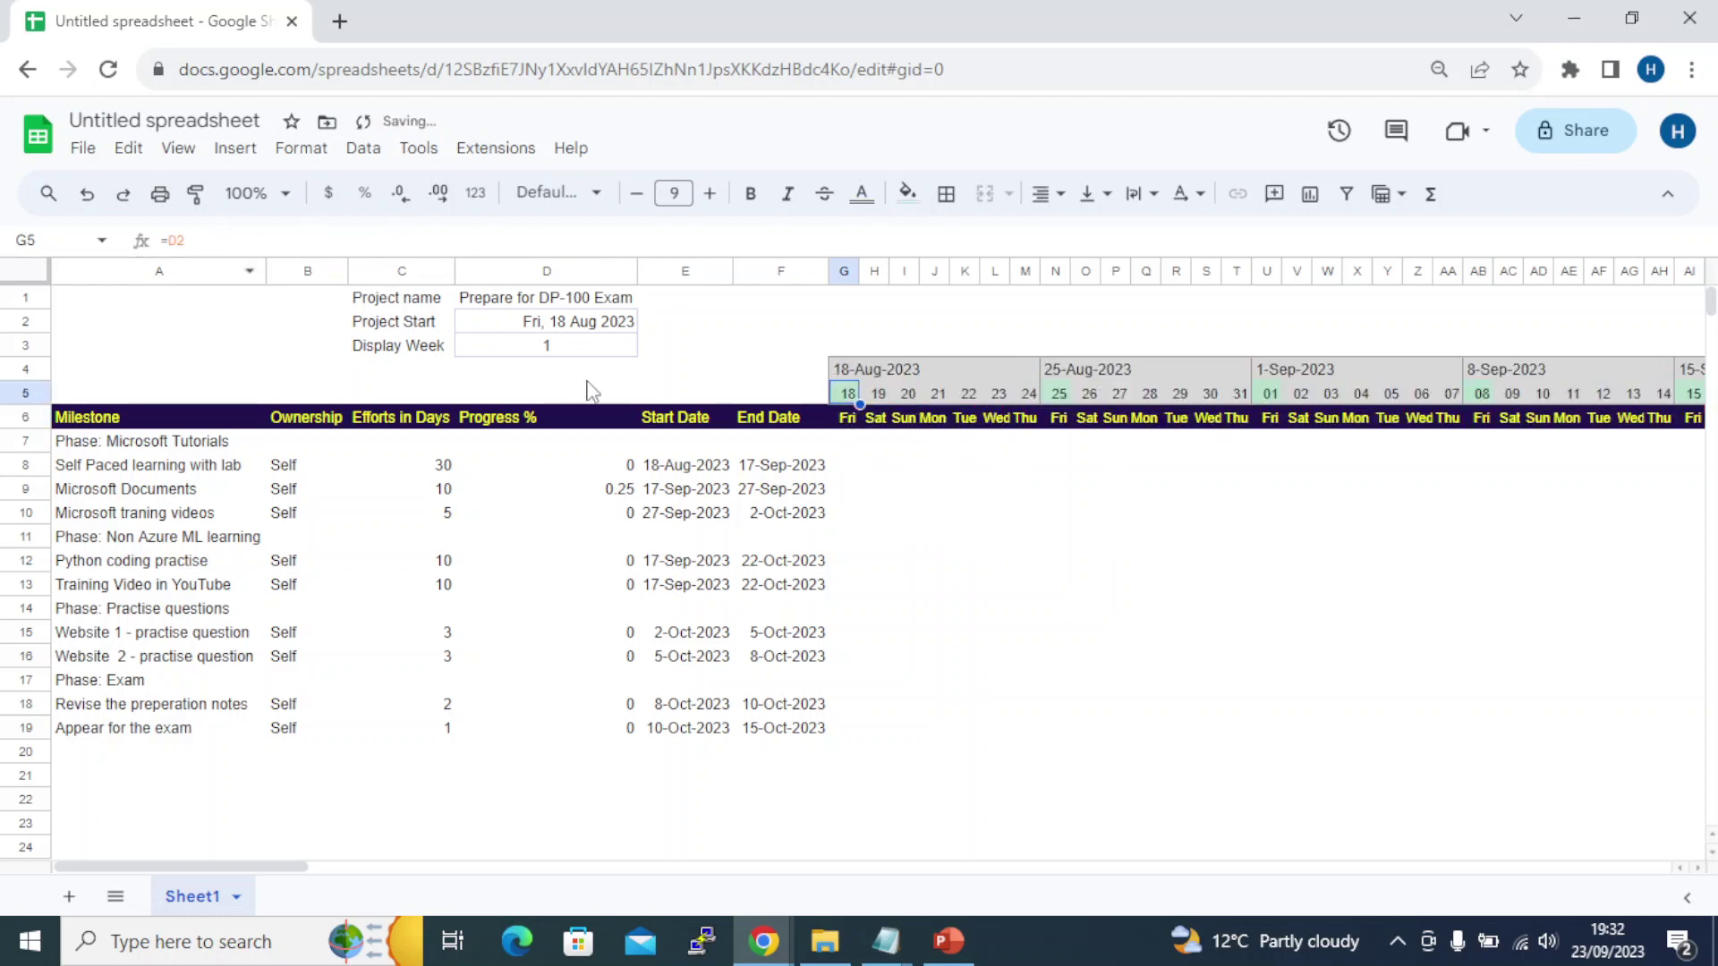
Check the timeline formulas in G4 to G6, and enter =($D$3+(Display_Week-1)*7) in G5
click(843, 427)
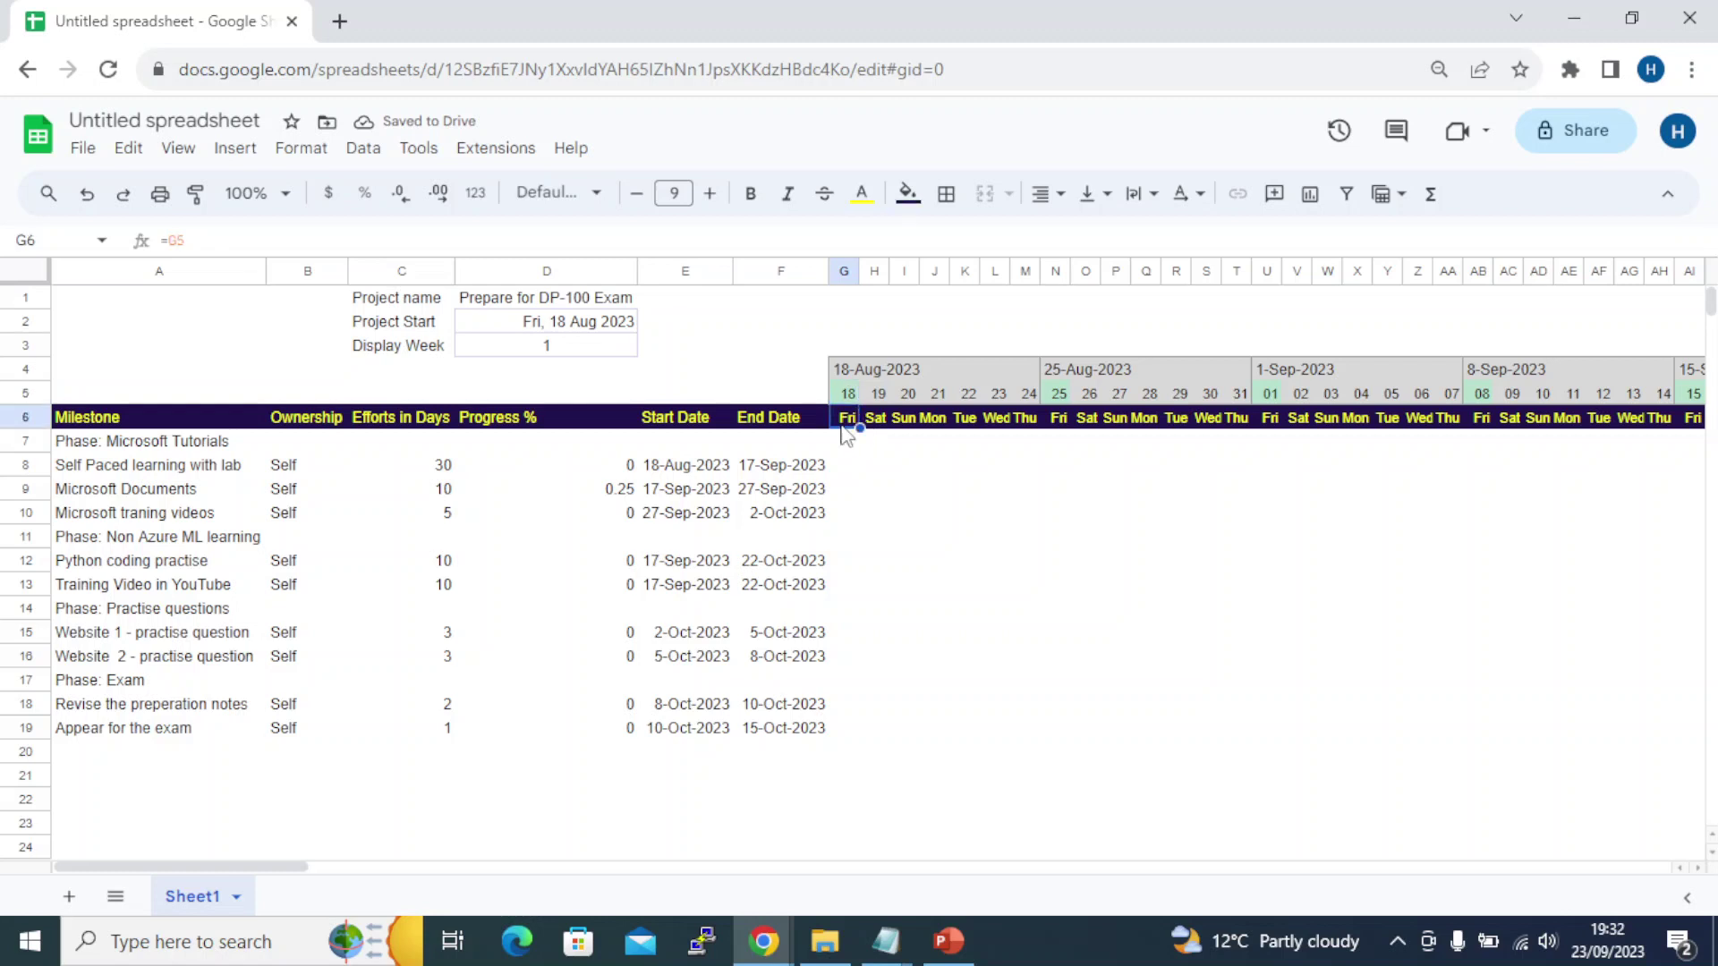
click(841, 390)
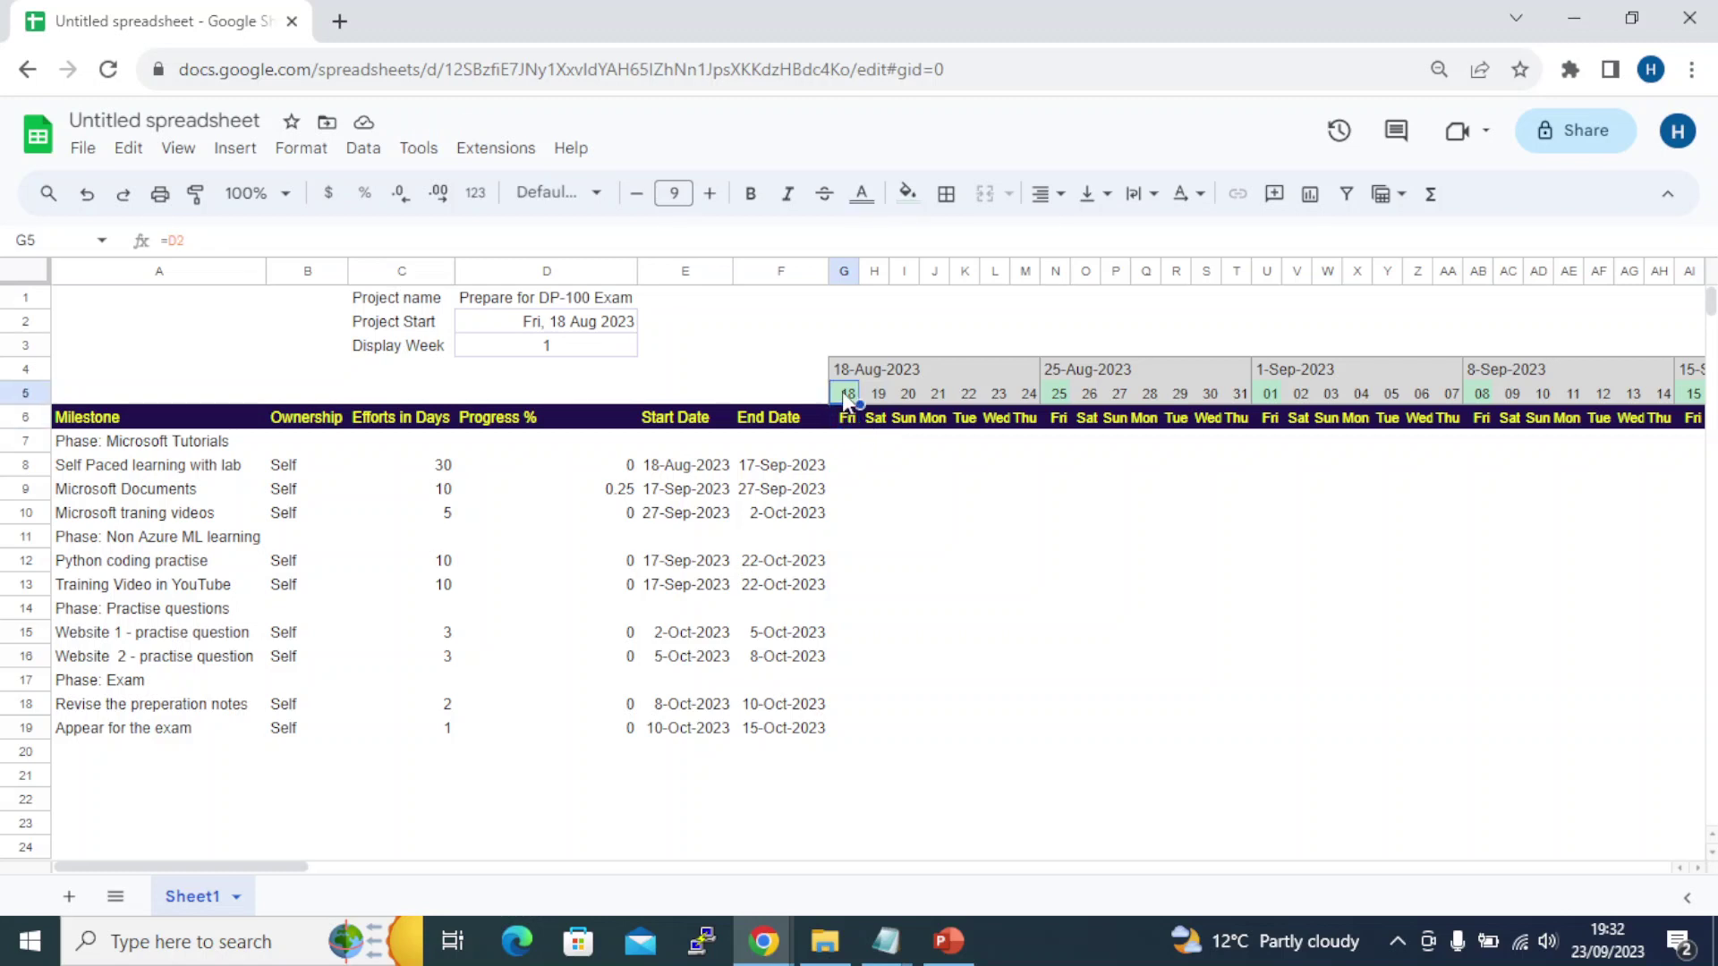
click(848, 369)
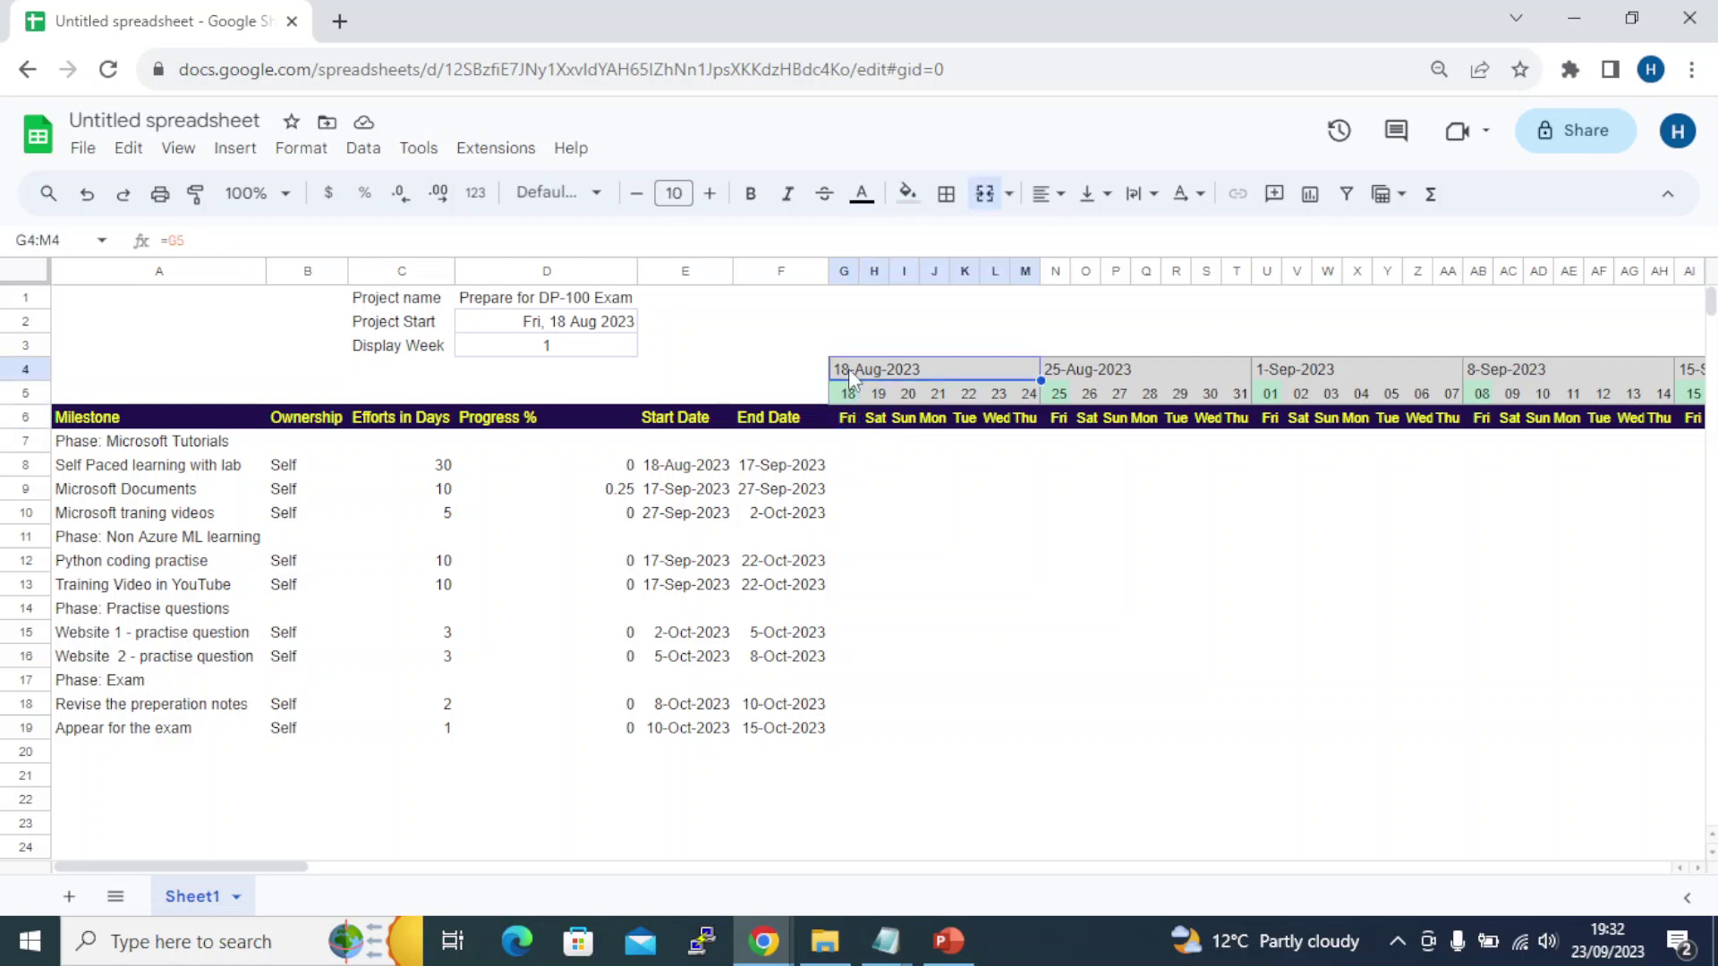
click(841, 390)
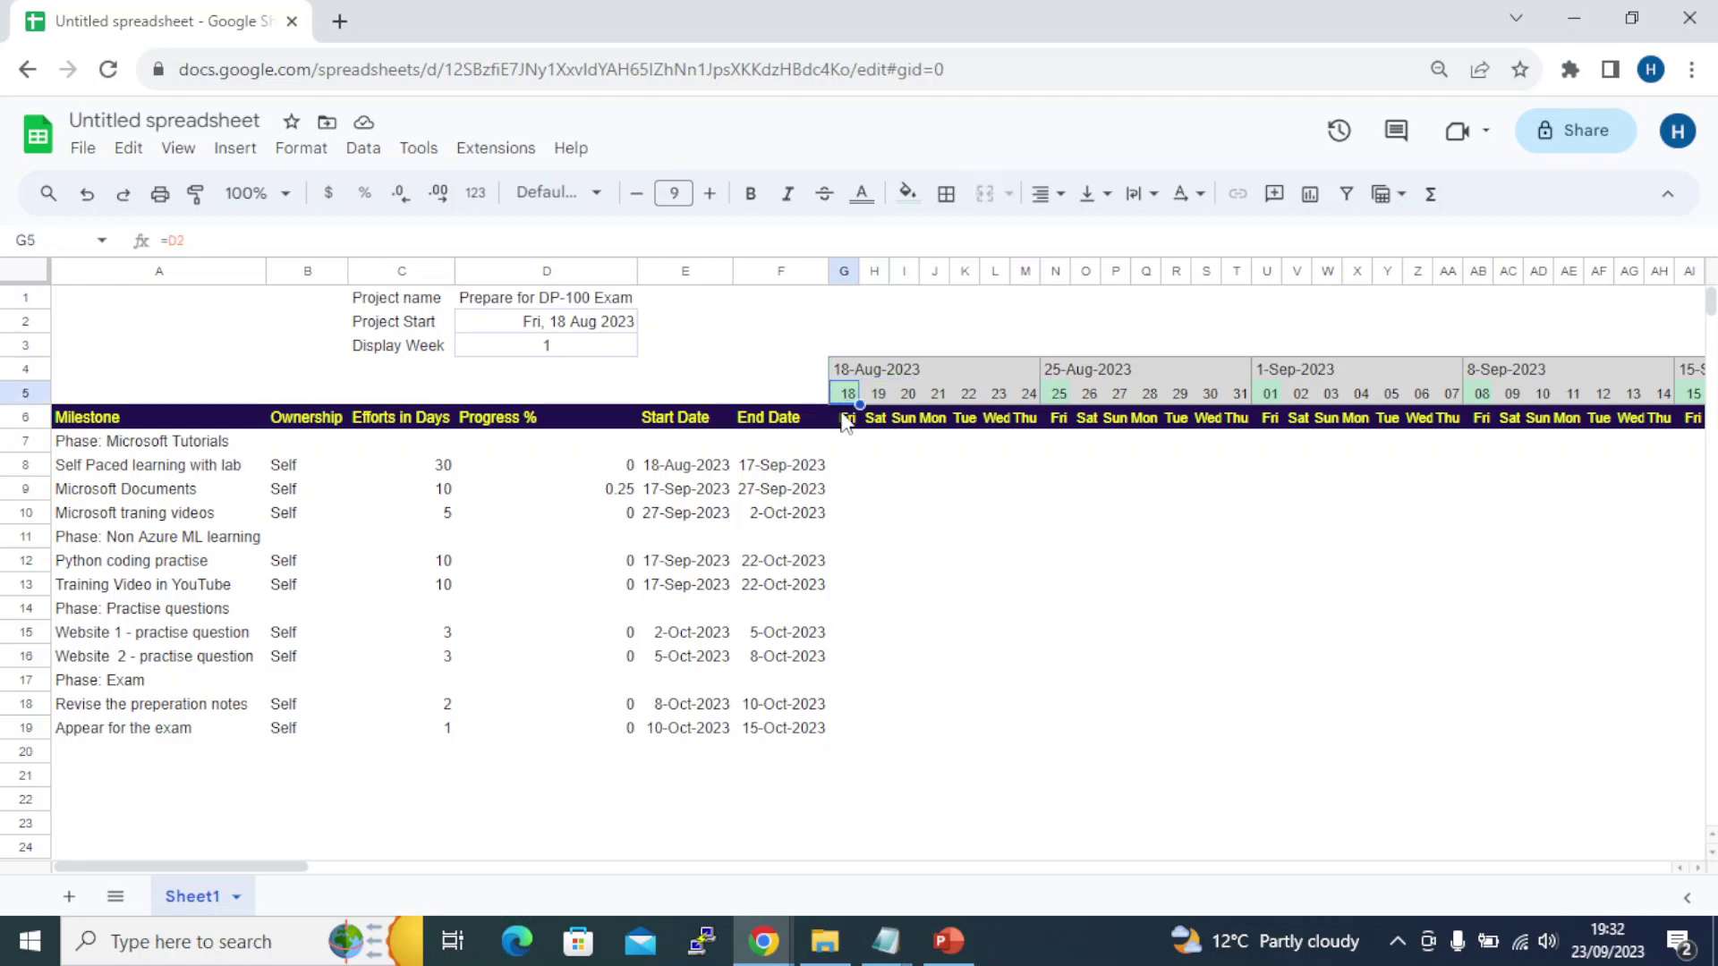
drag(223, 240, 55, 231)
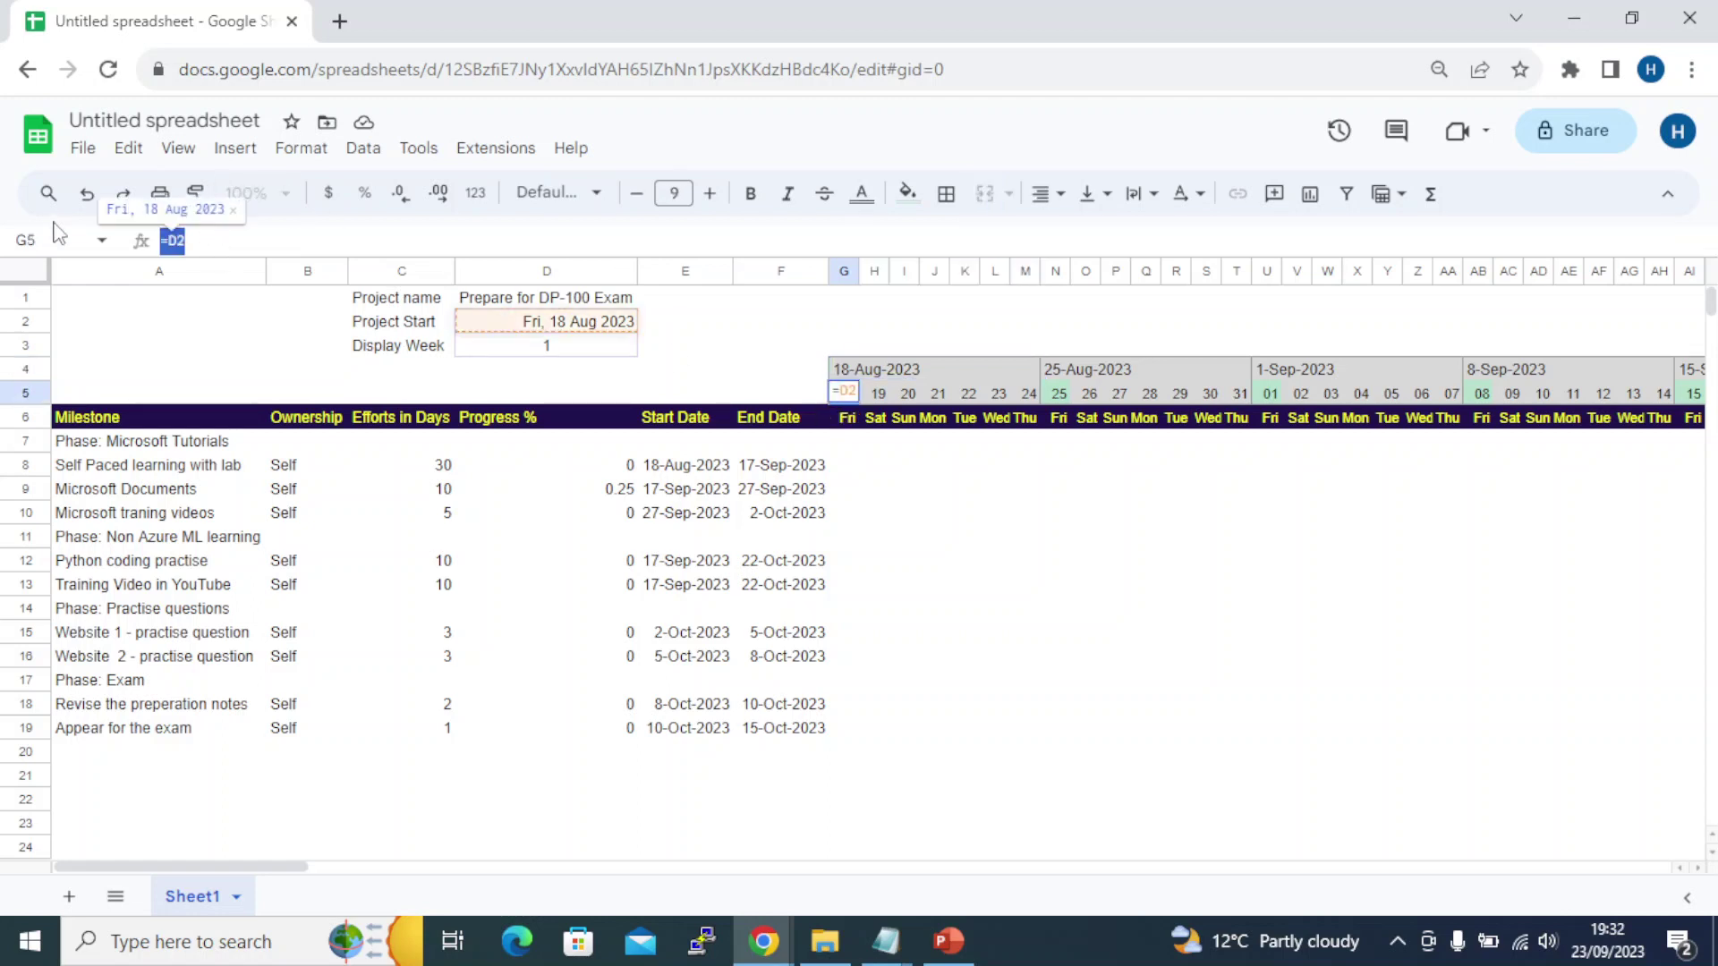
key(BackSpace)
key(ctrl+v)
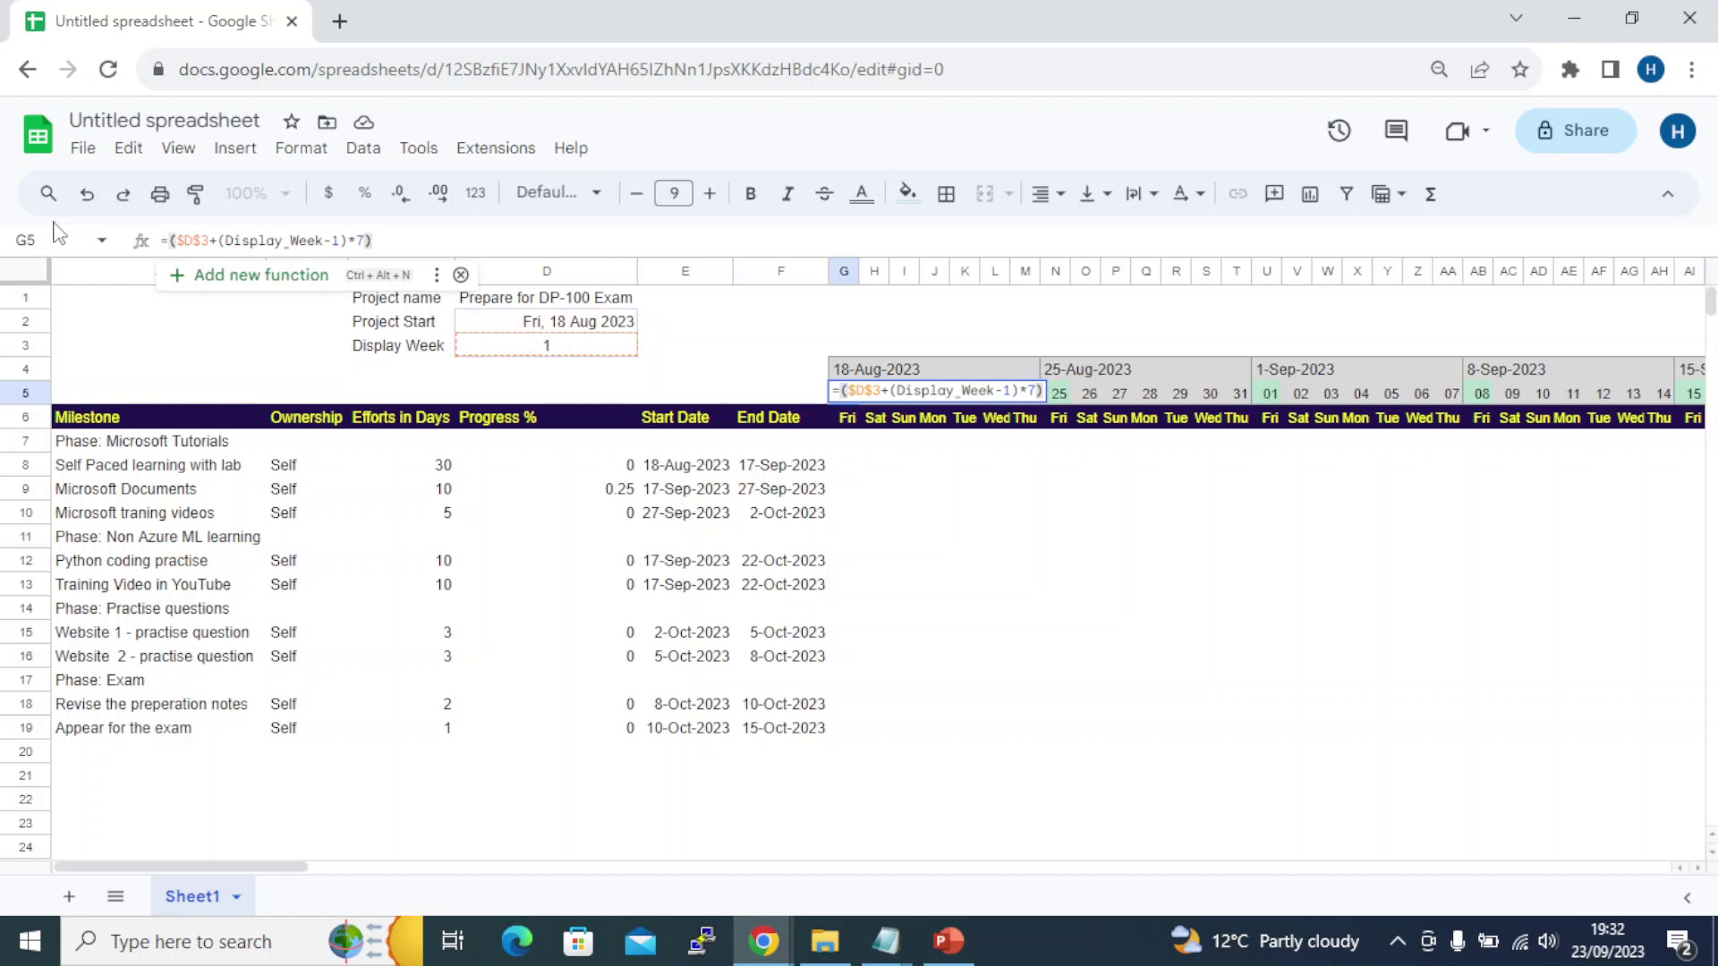
key(Return)
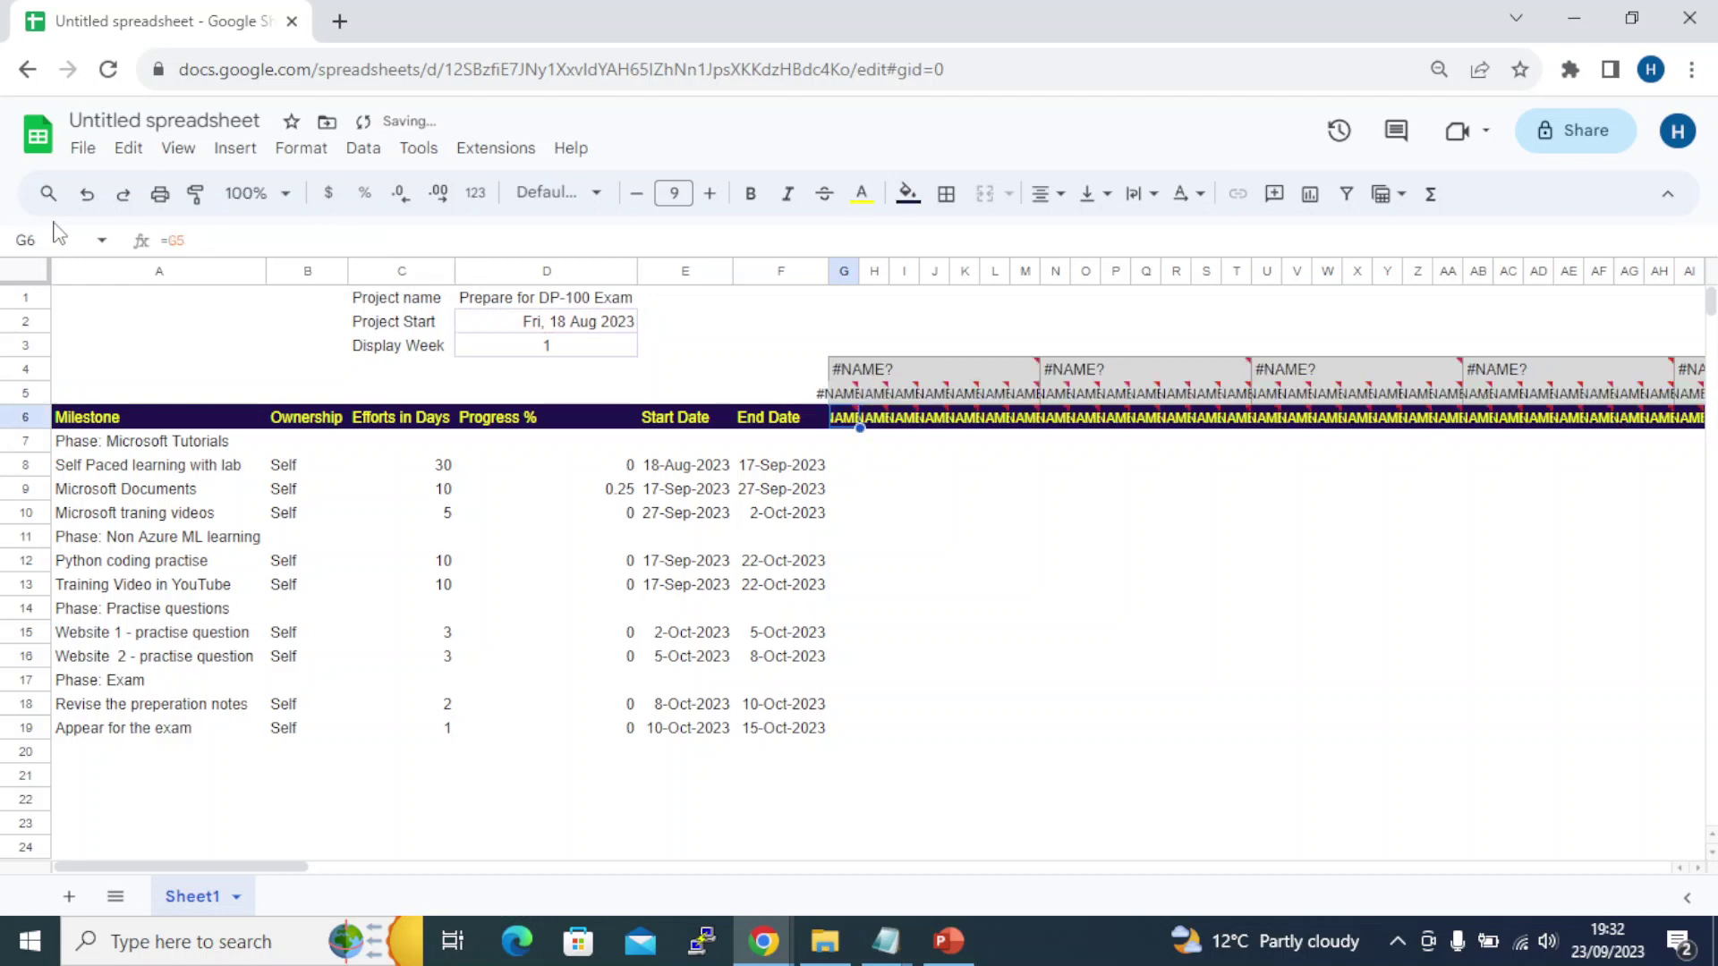
Try pointing the G5 formula at the project start cell as =($D$2+(Display_Week-1)*7), and undo back to the plain start-date reference
key(Up)
click(208, 242)
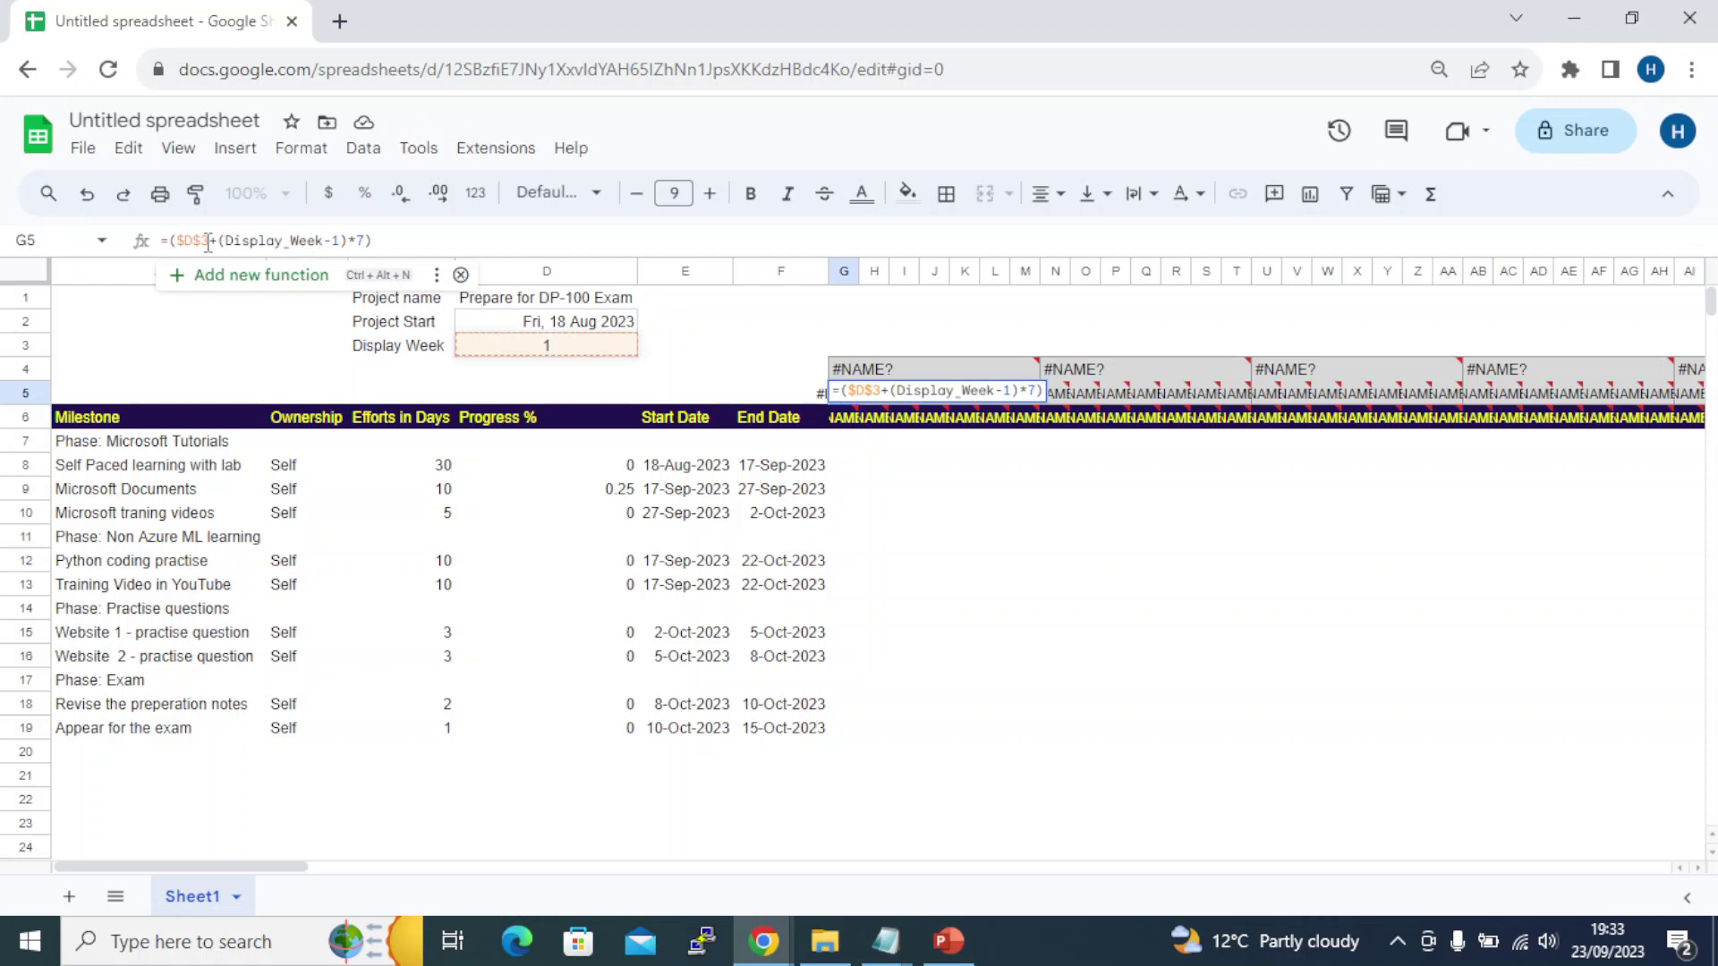
key(BackSpace)
text(2)
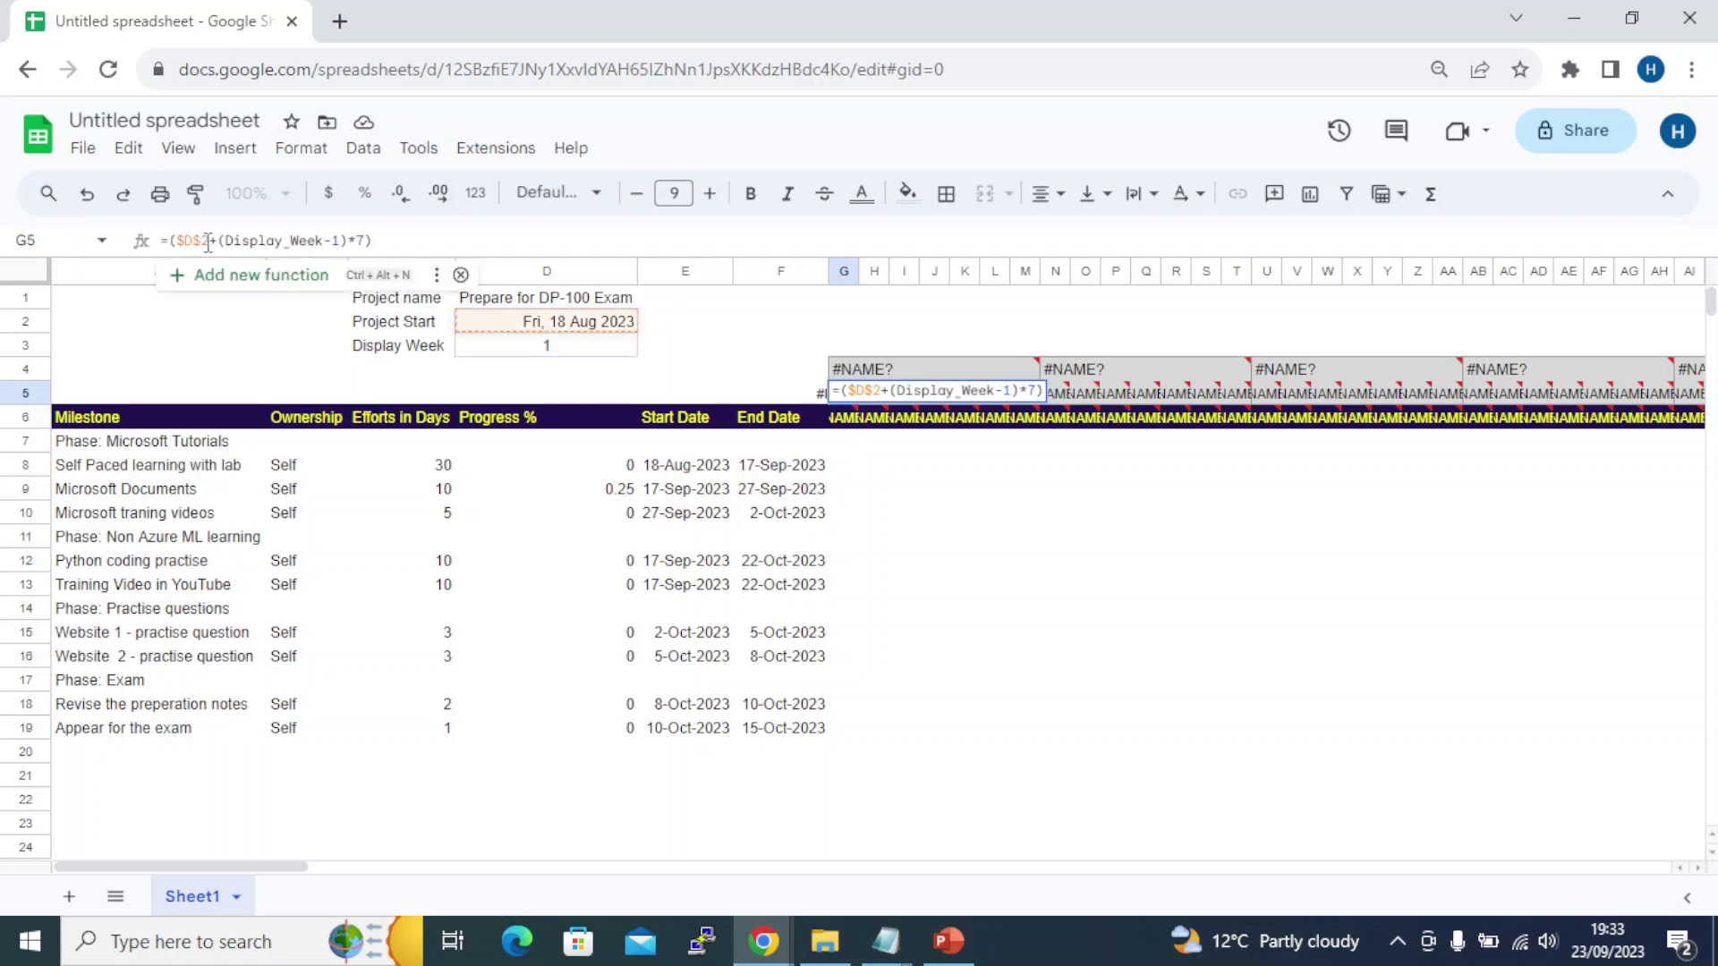
key(Return)
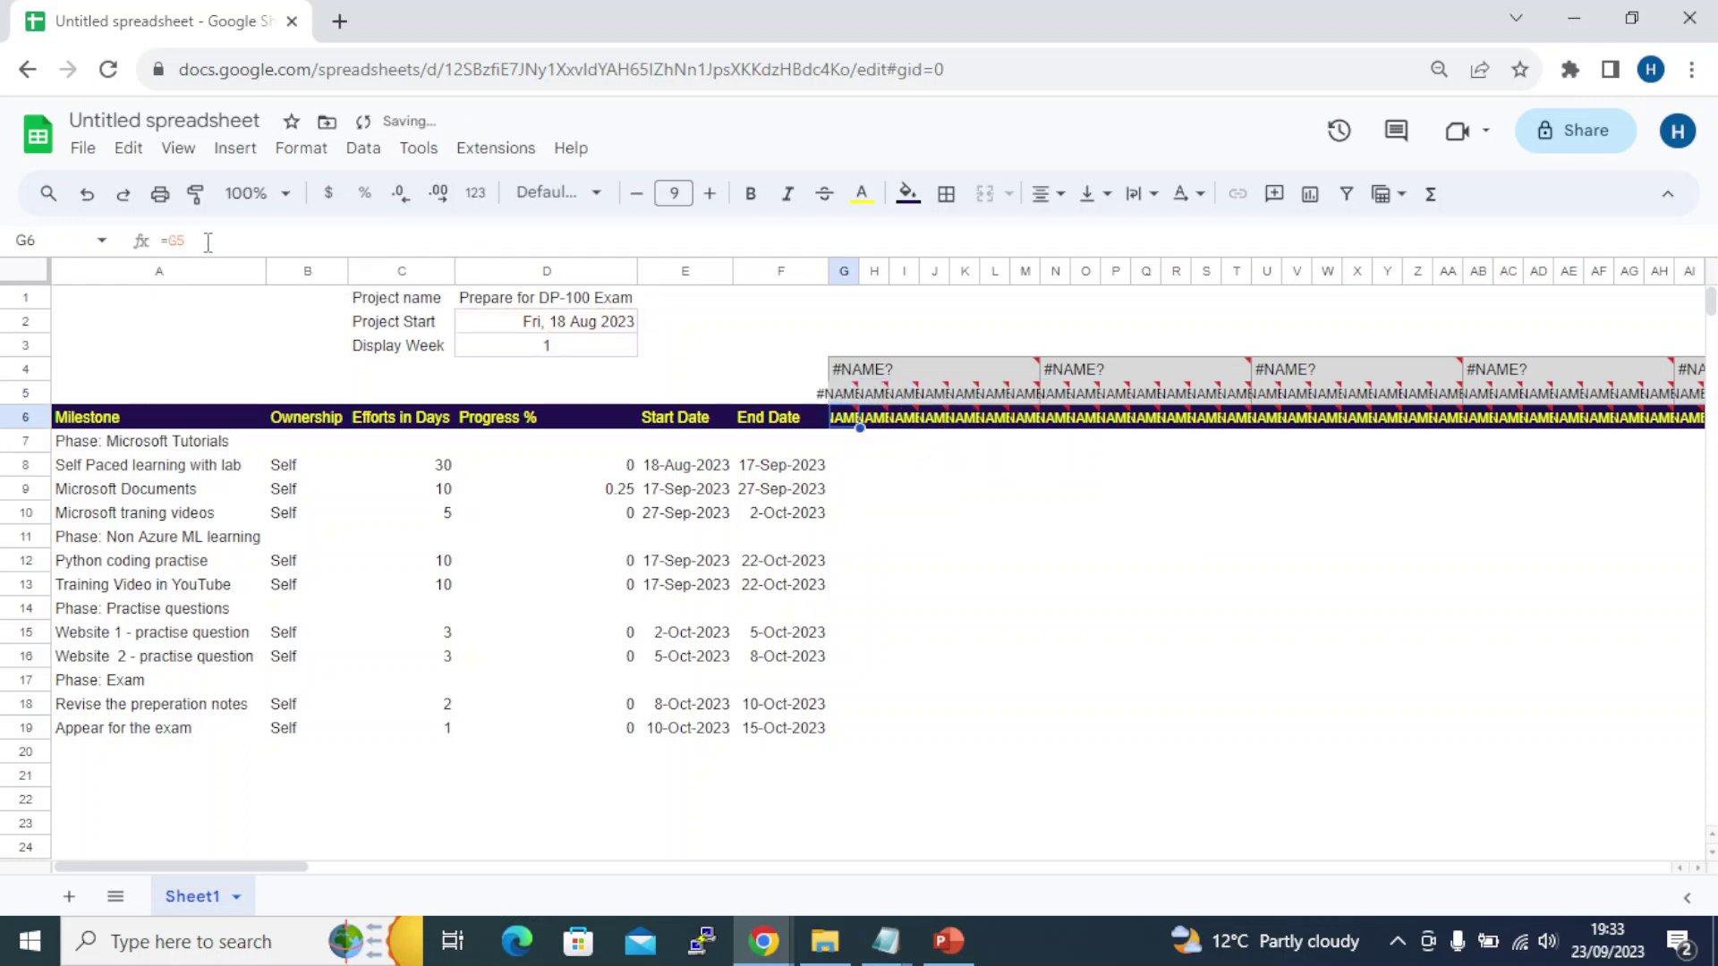
click(874, 464)
click(841, 394)
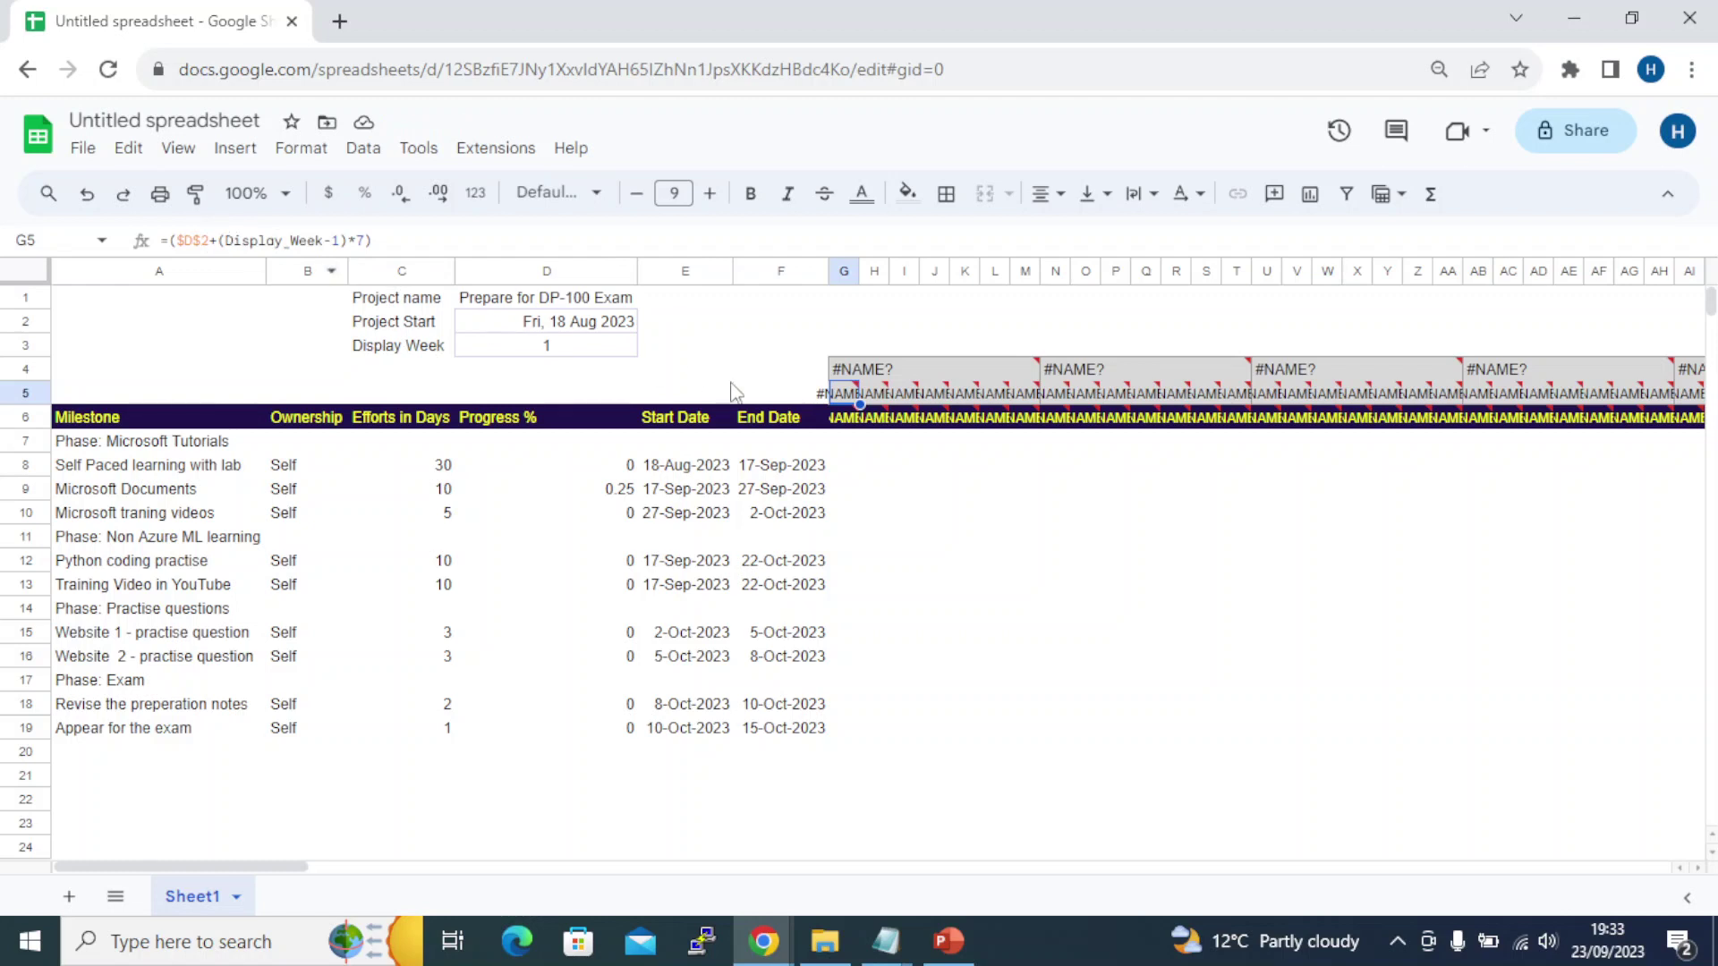
key(ctrl+z)
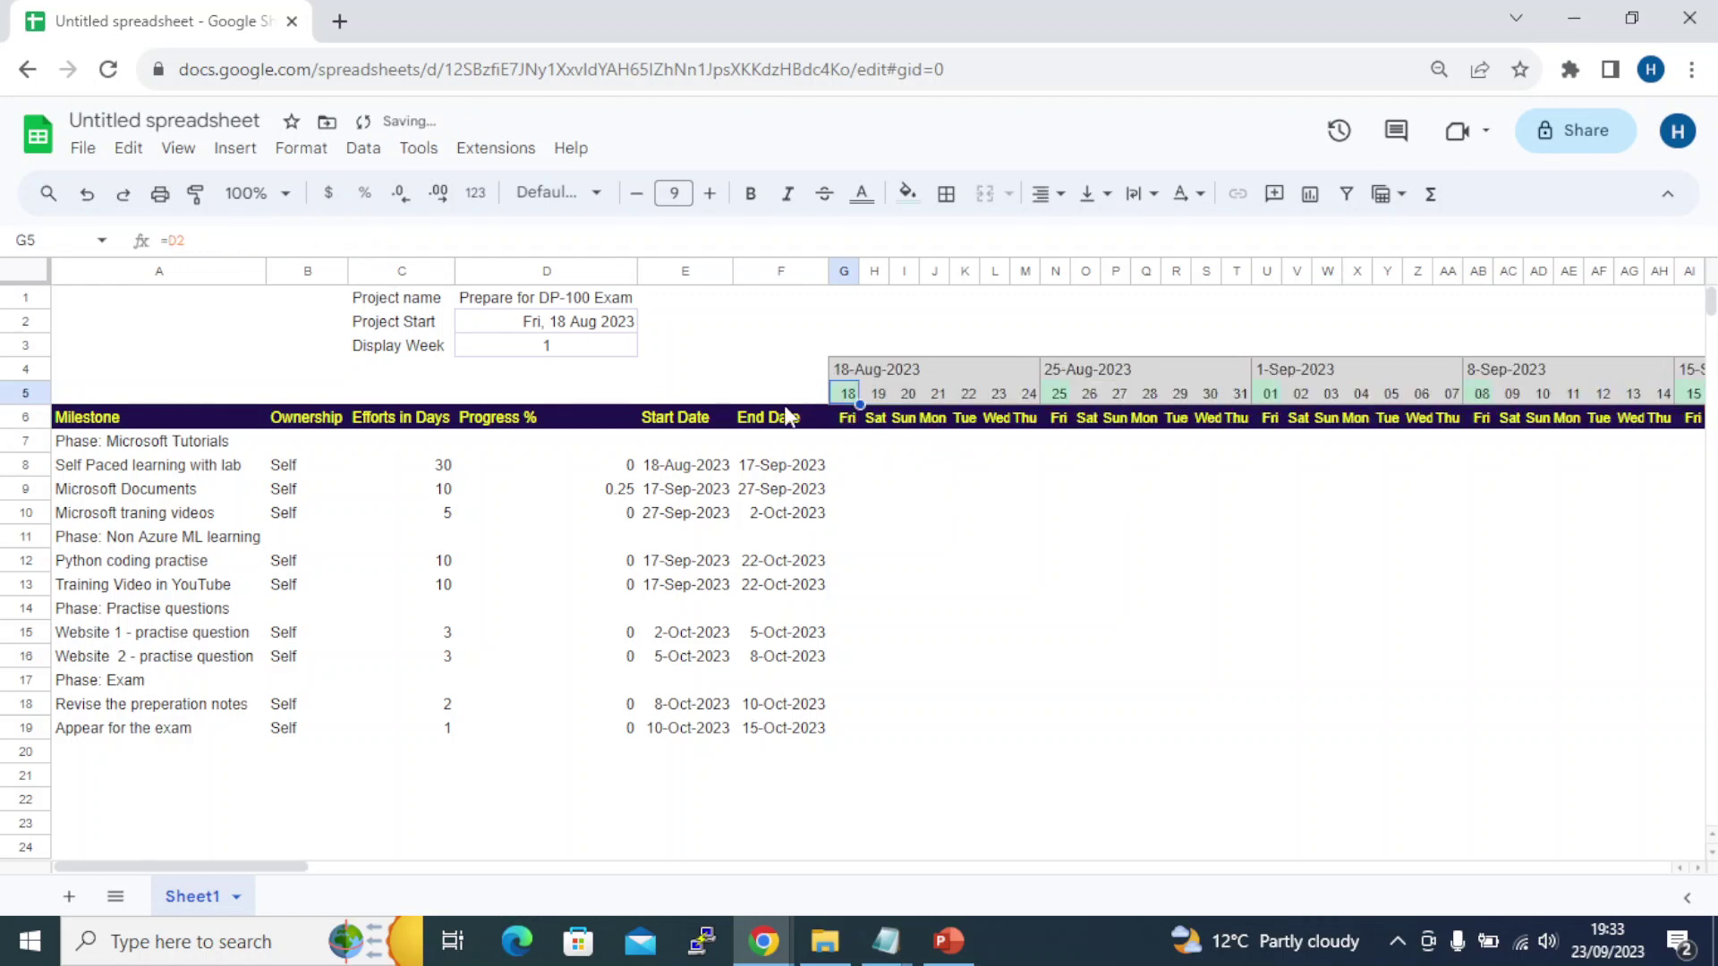
Select the Display Week value cell D3, and look at the G5 formula in the ExamPreperation spreadsheet
click(995, 464)
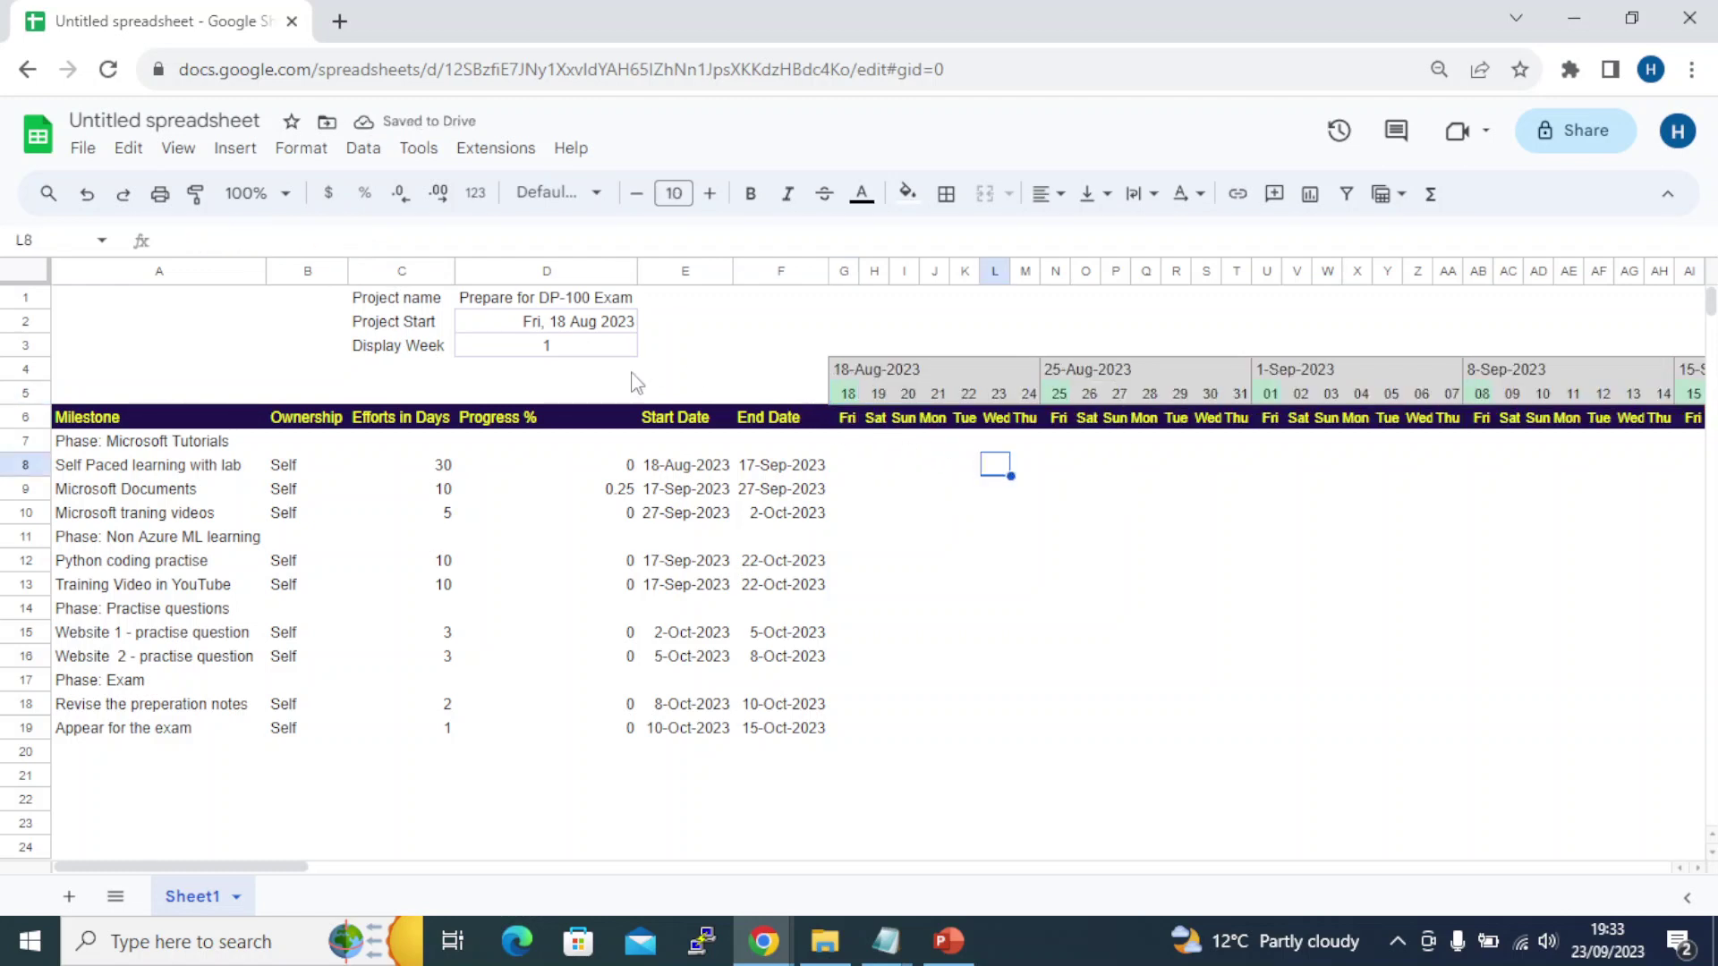
click(586, 349)
key(alt+Tab)
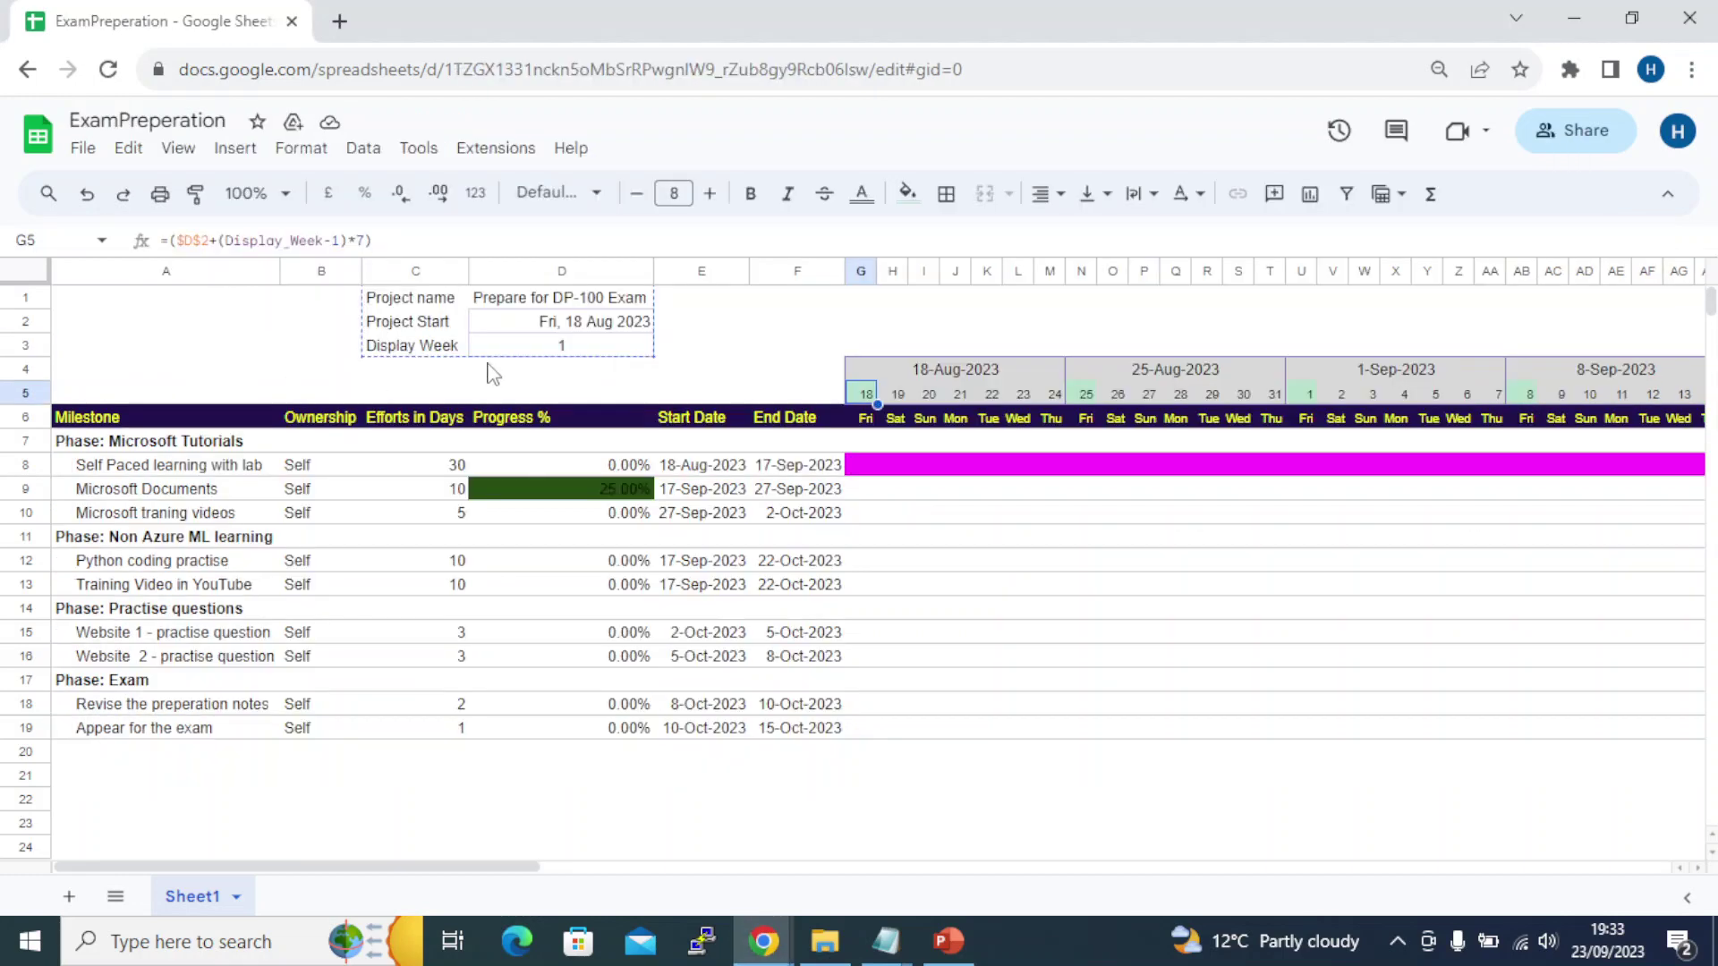
In the Notepad steps file, add the line "3. Create named range for display_week" below the timeline info step and save
key(alt+Tab)
key(alt+Tab)
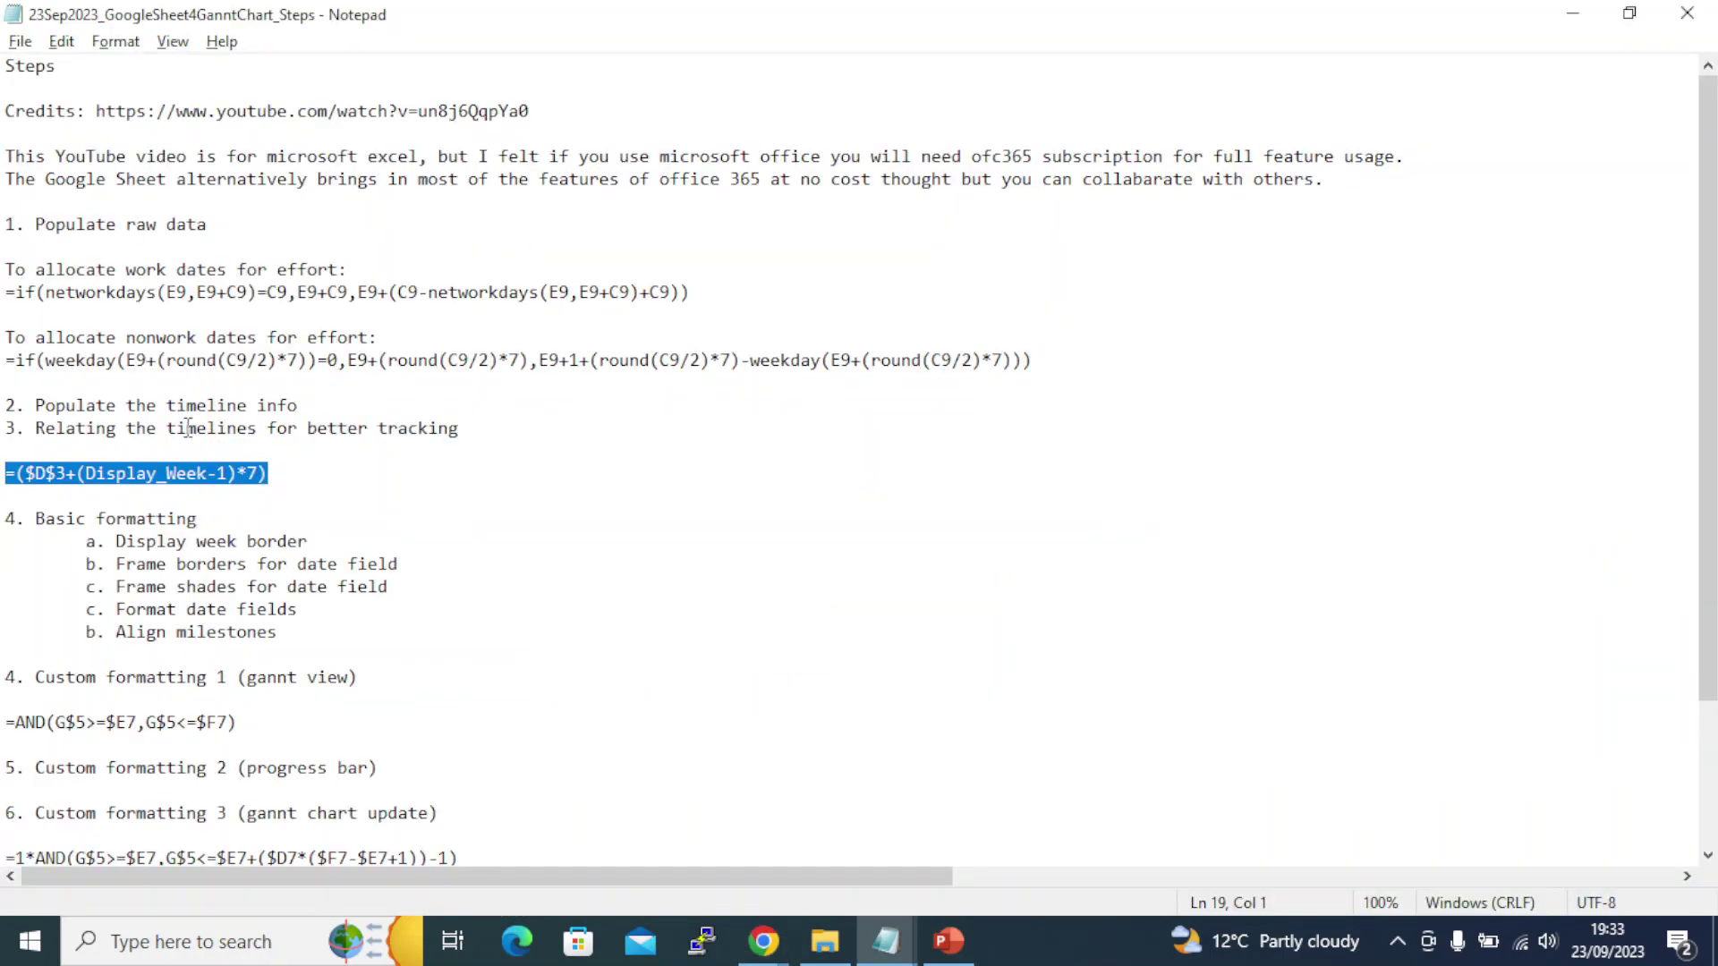
click(191, 407)
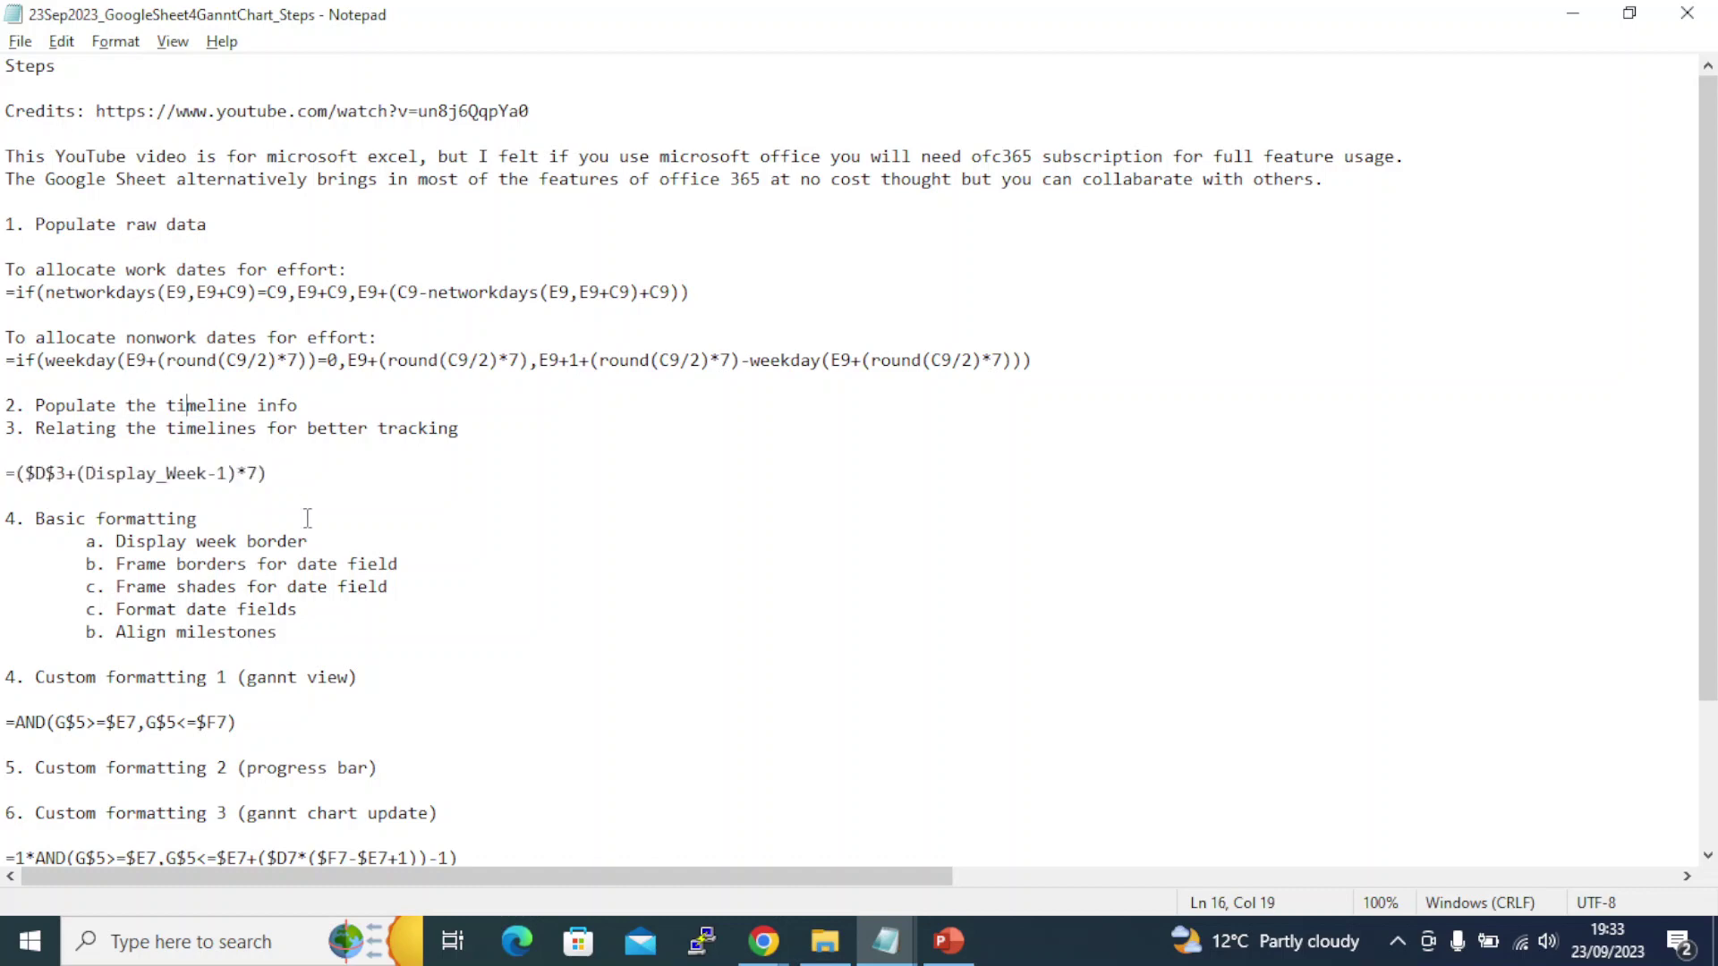
scroll(307, 519, down, 3)
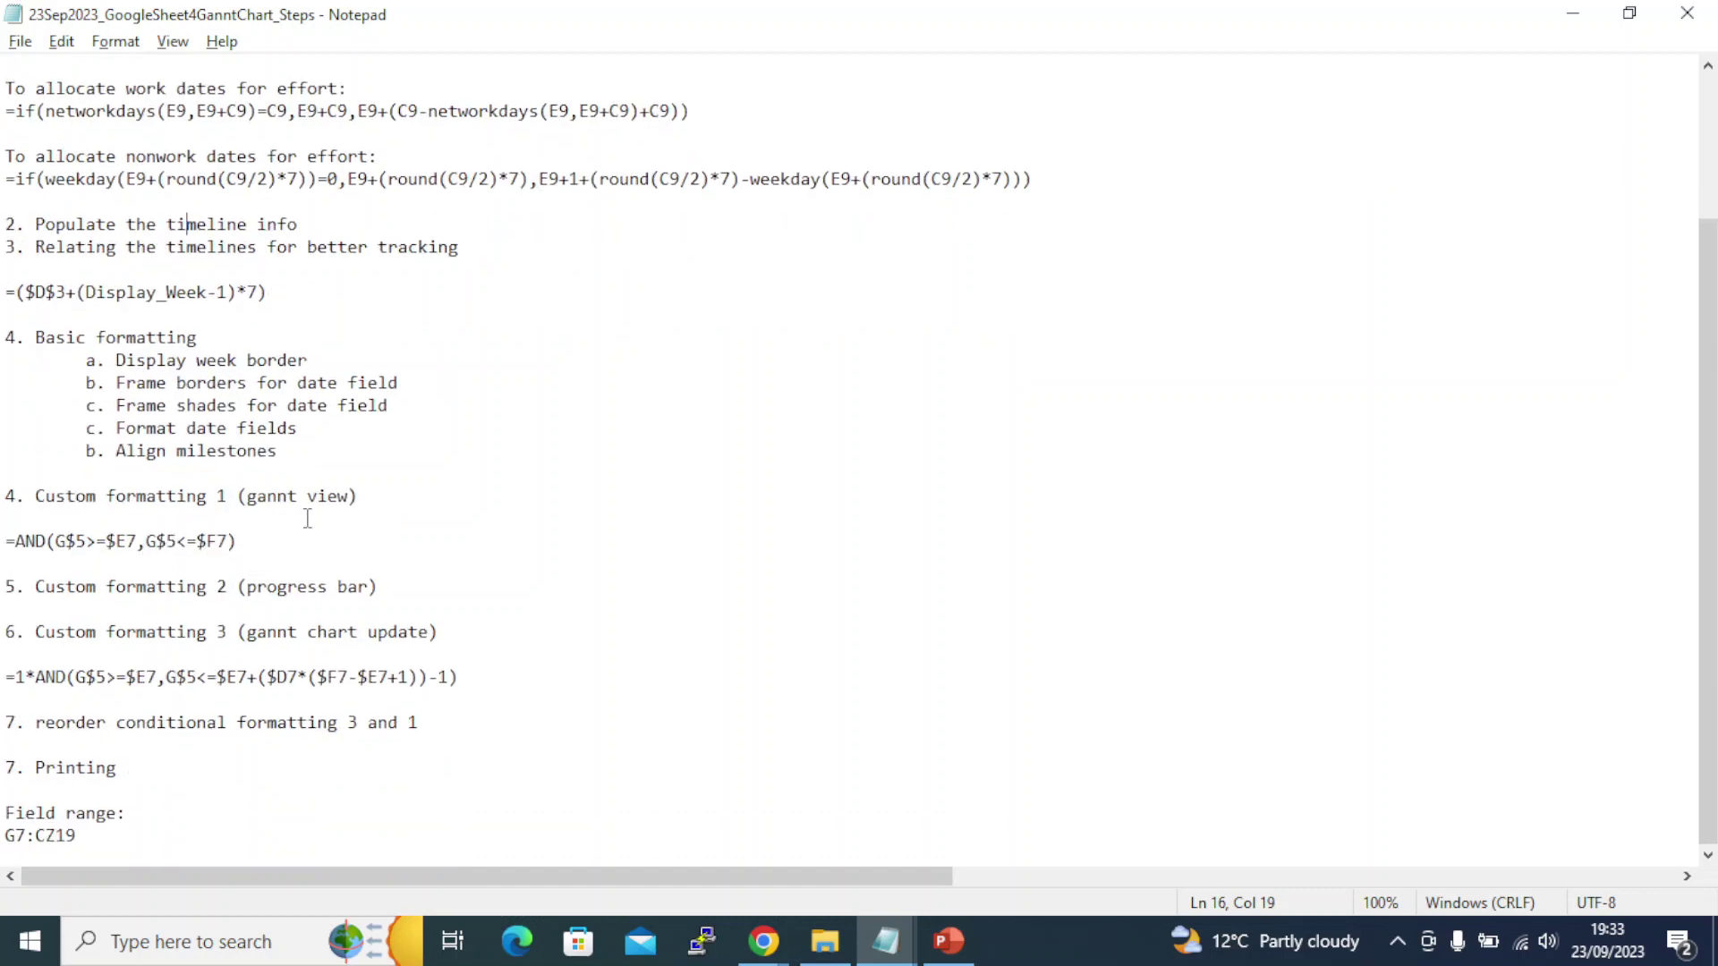
scroll(307, 519, up, 2)
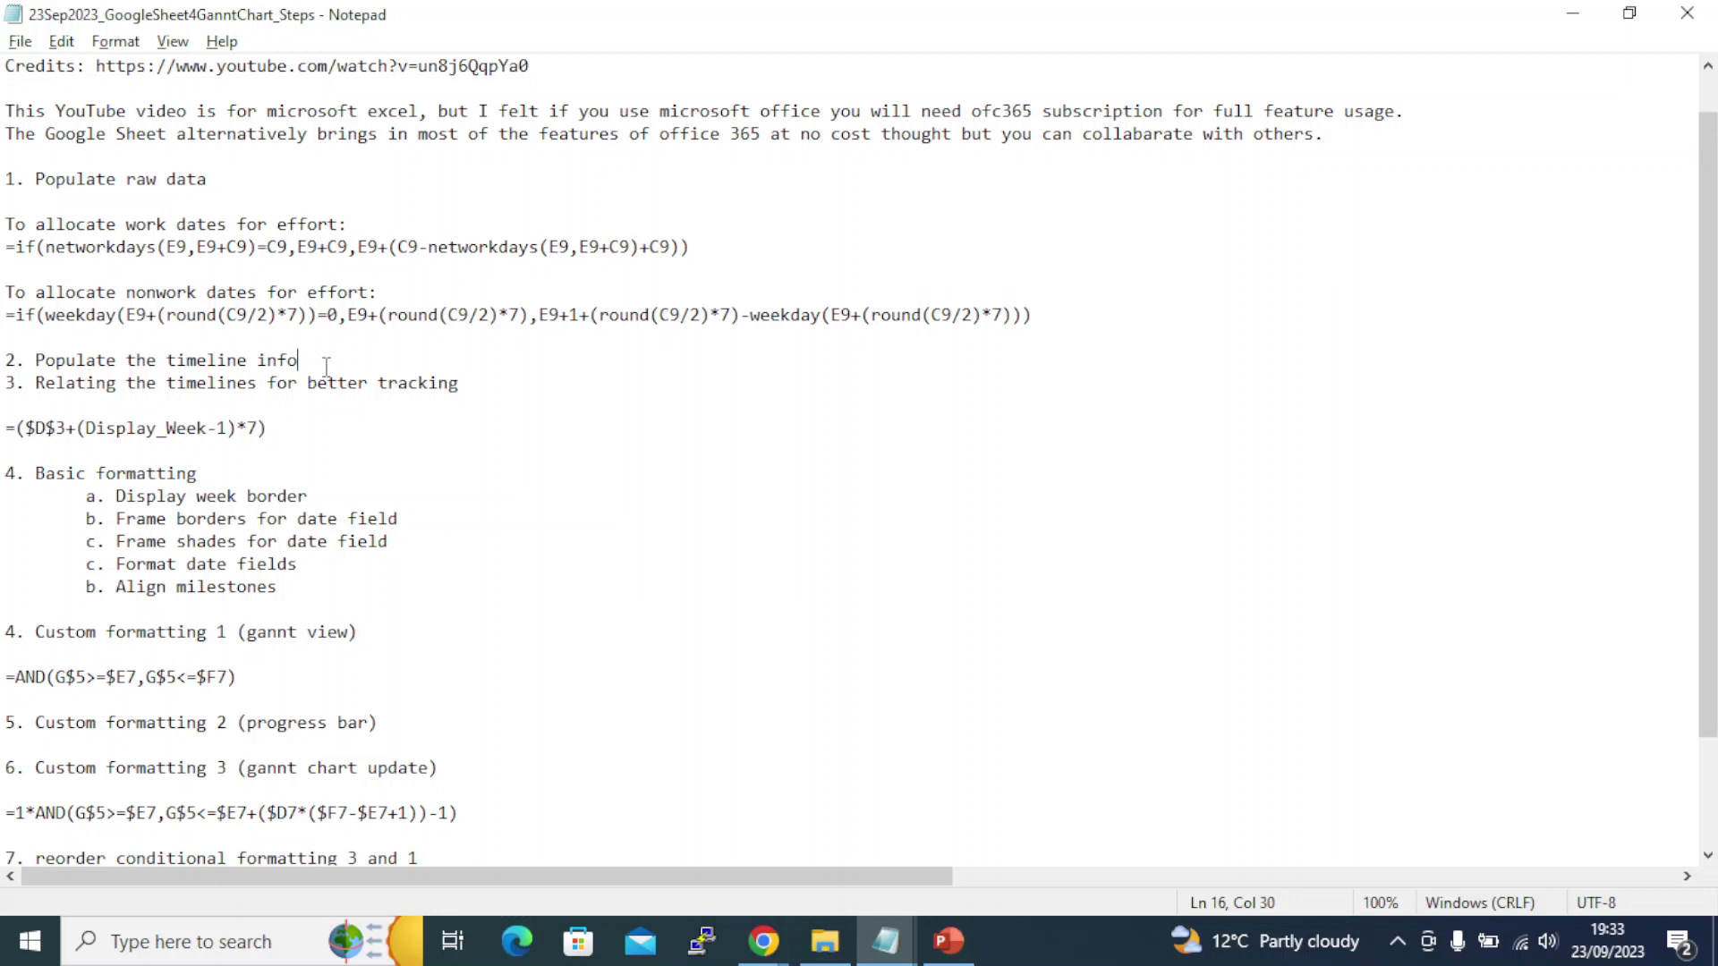
key(Return)
text(3)
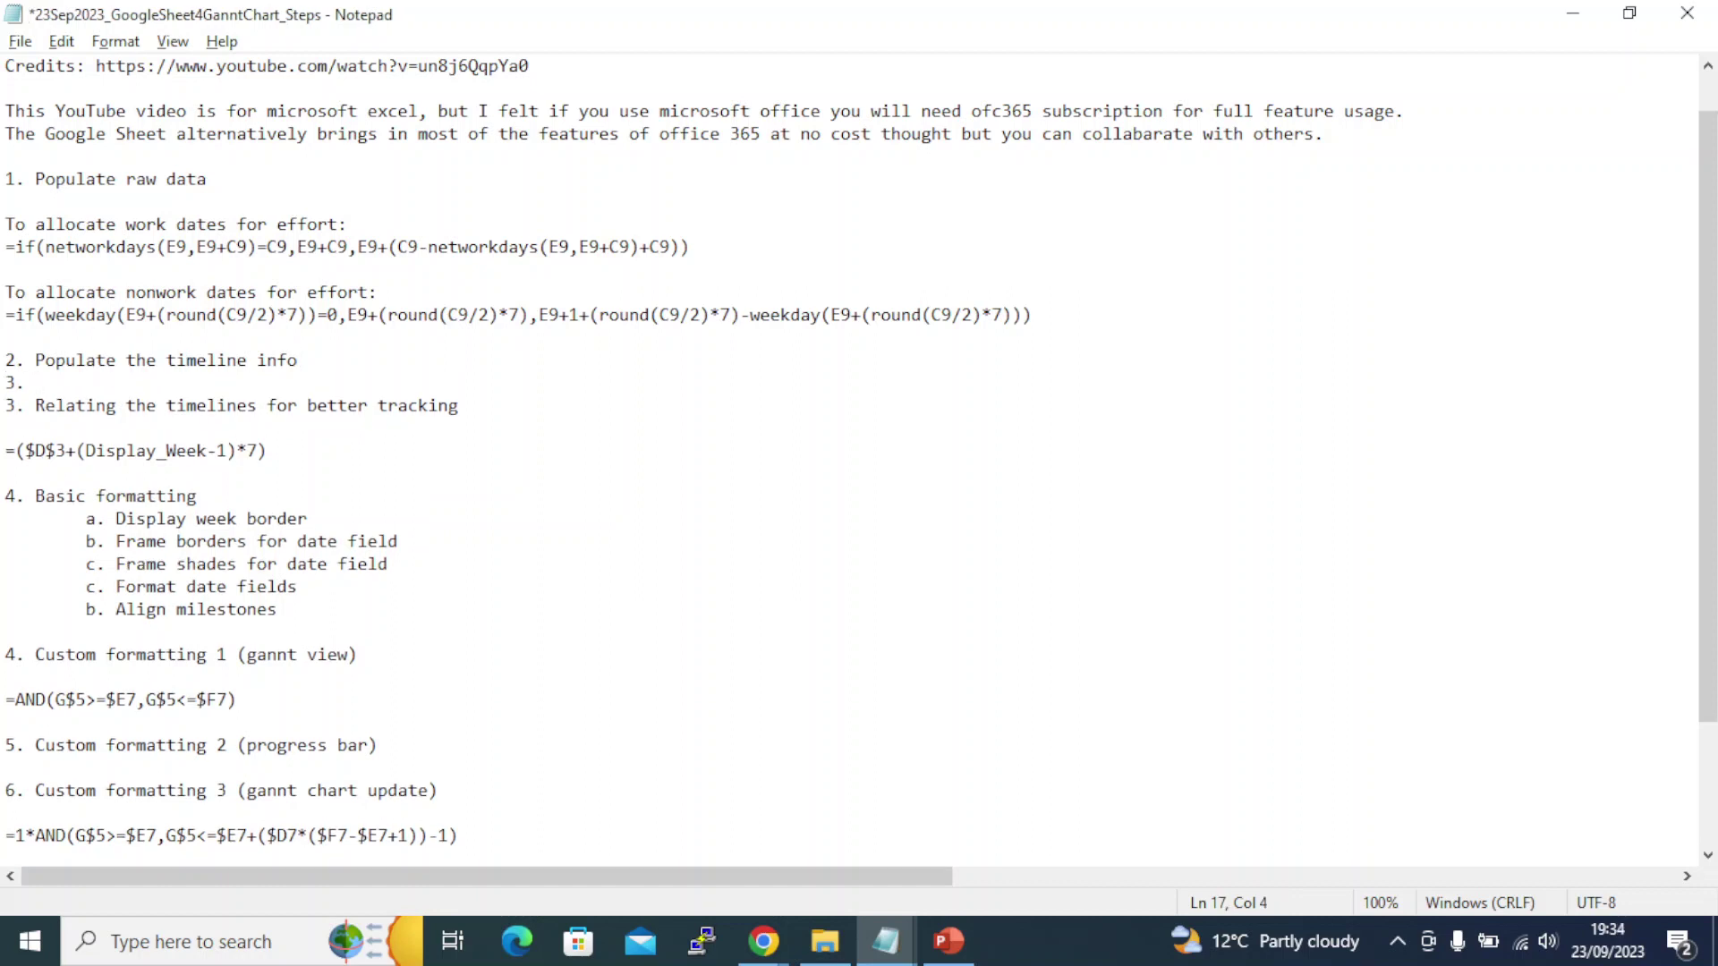
text(. Create named range for )
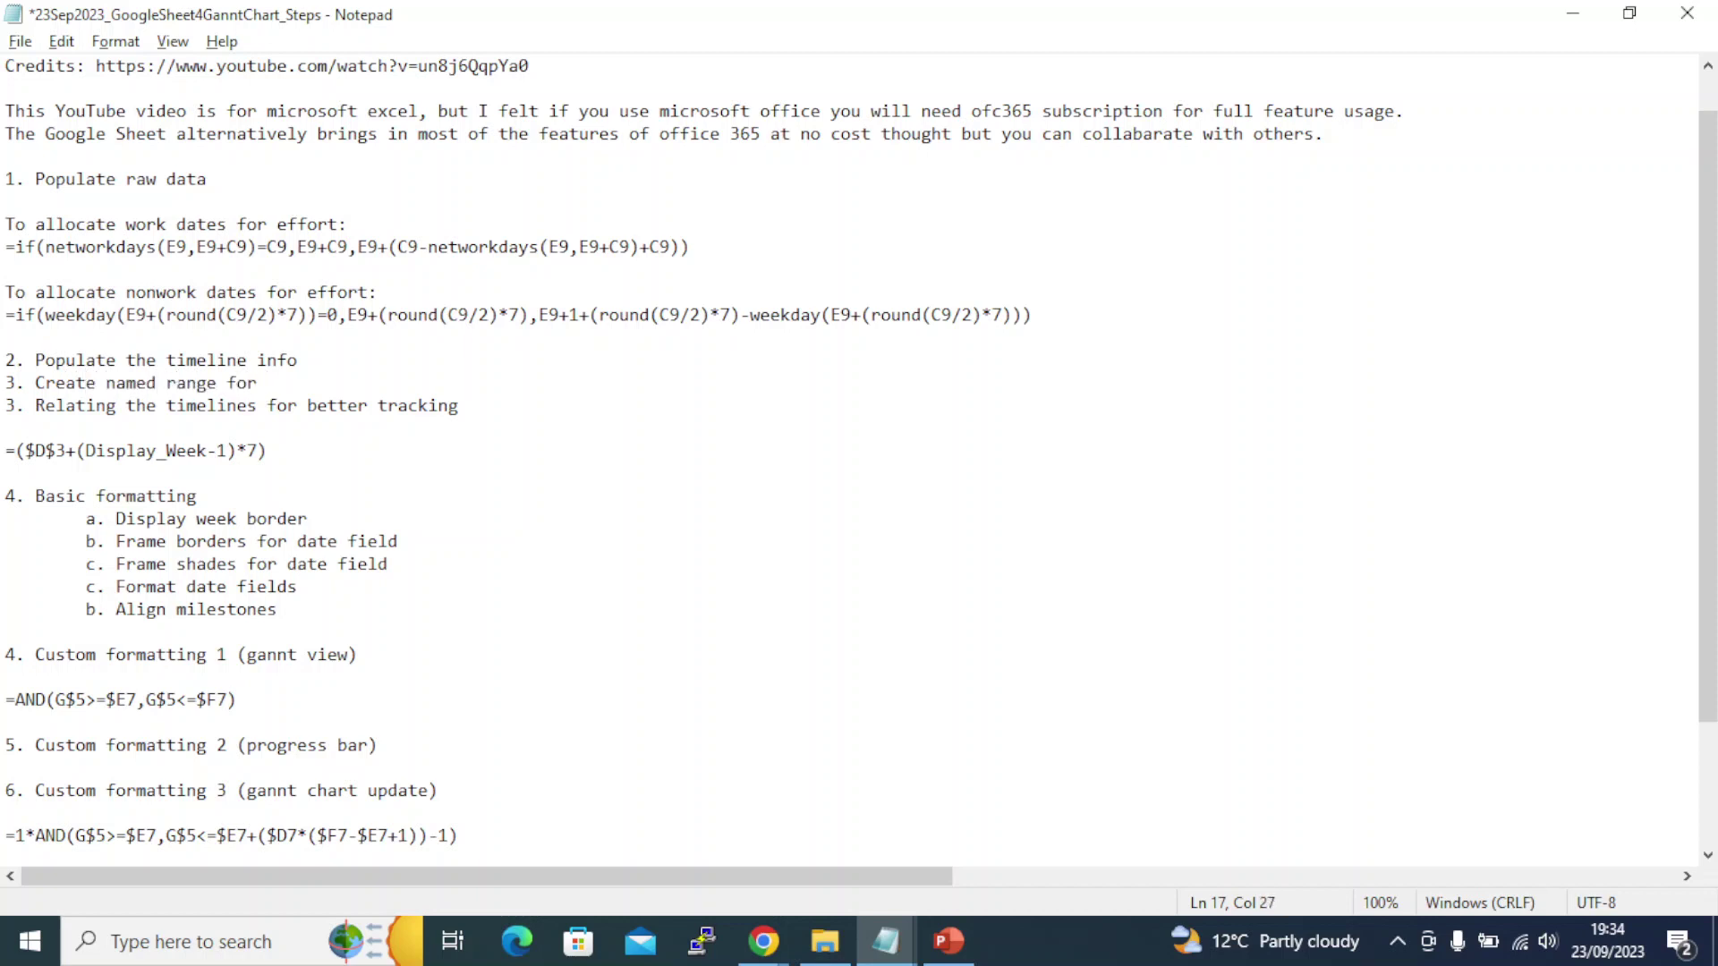
text(display_week)
key(ctrl+s)
In the untitled Google Sheets spreadsheet, create a named range display_week that refers to the Display Week value cell Sheet1!D3
key(alt+Tab)
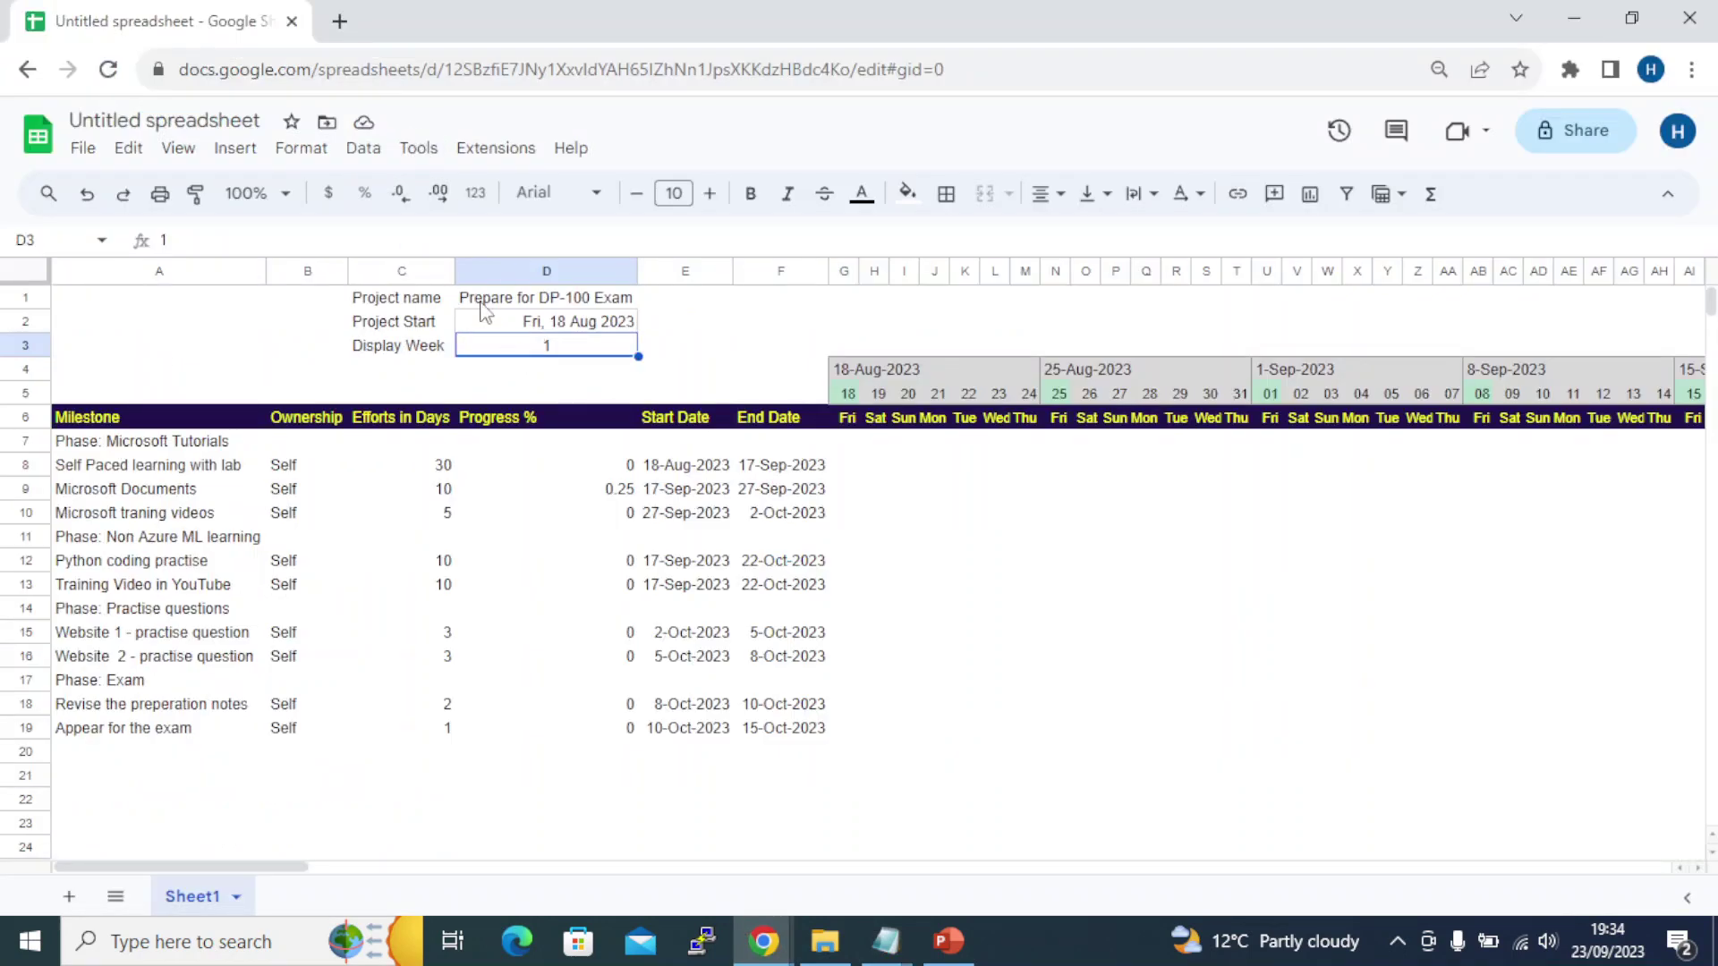
click(362, 148)
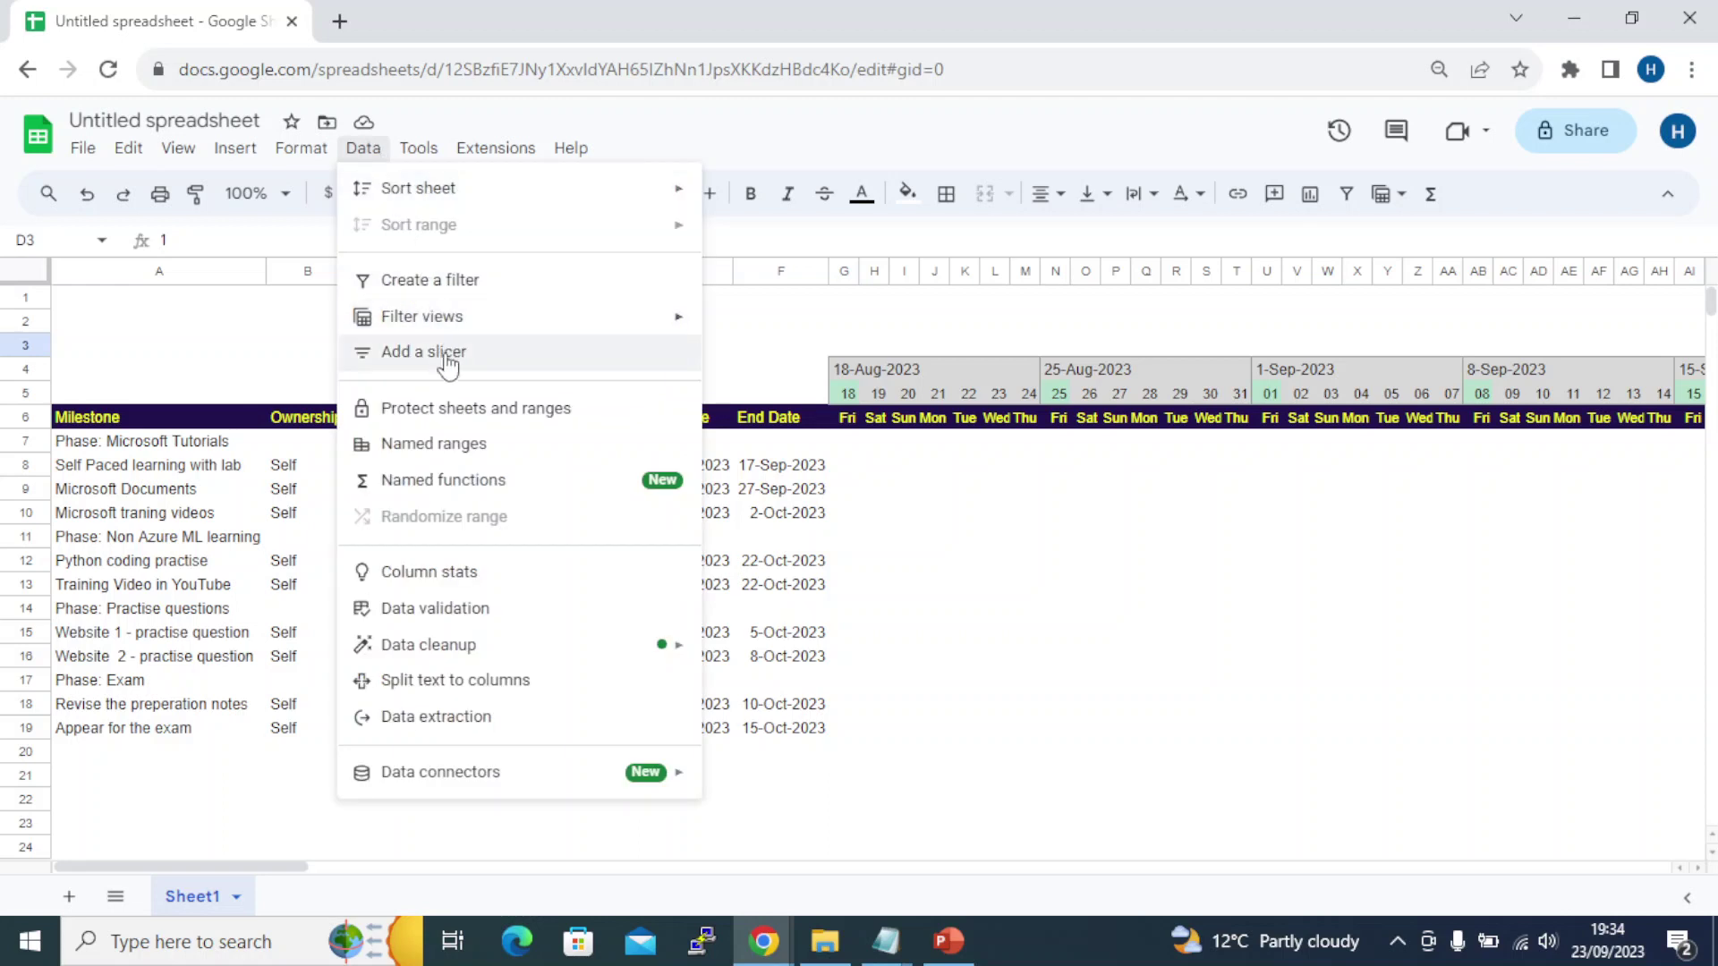
click(430, 444)
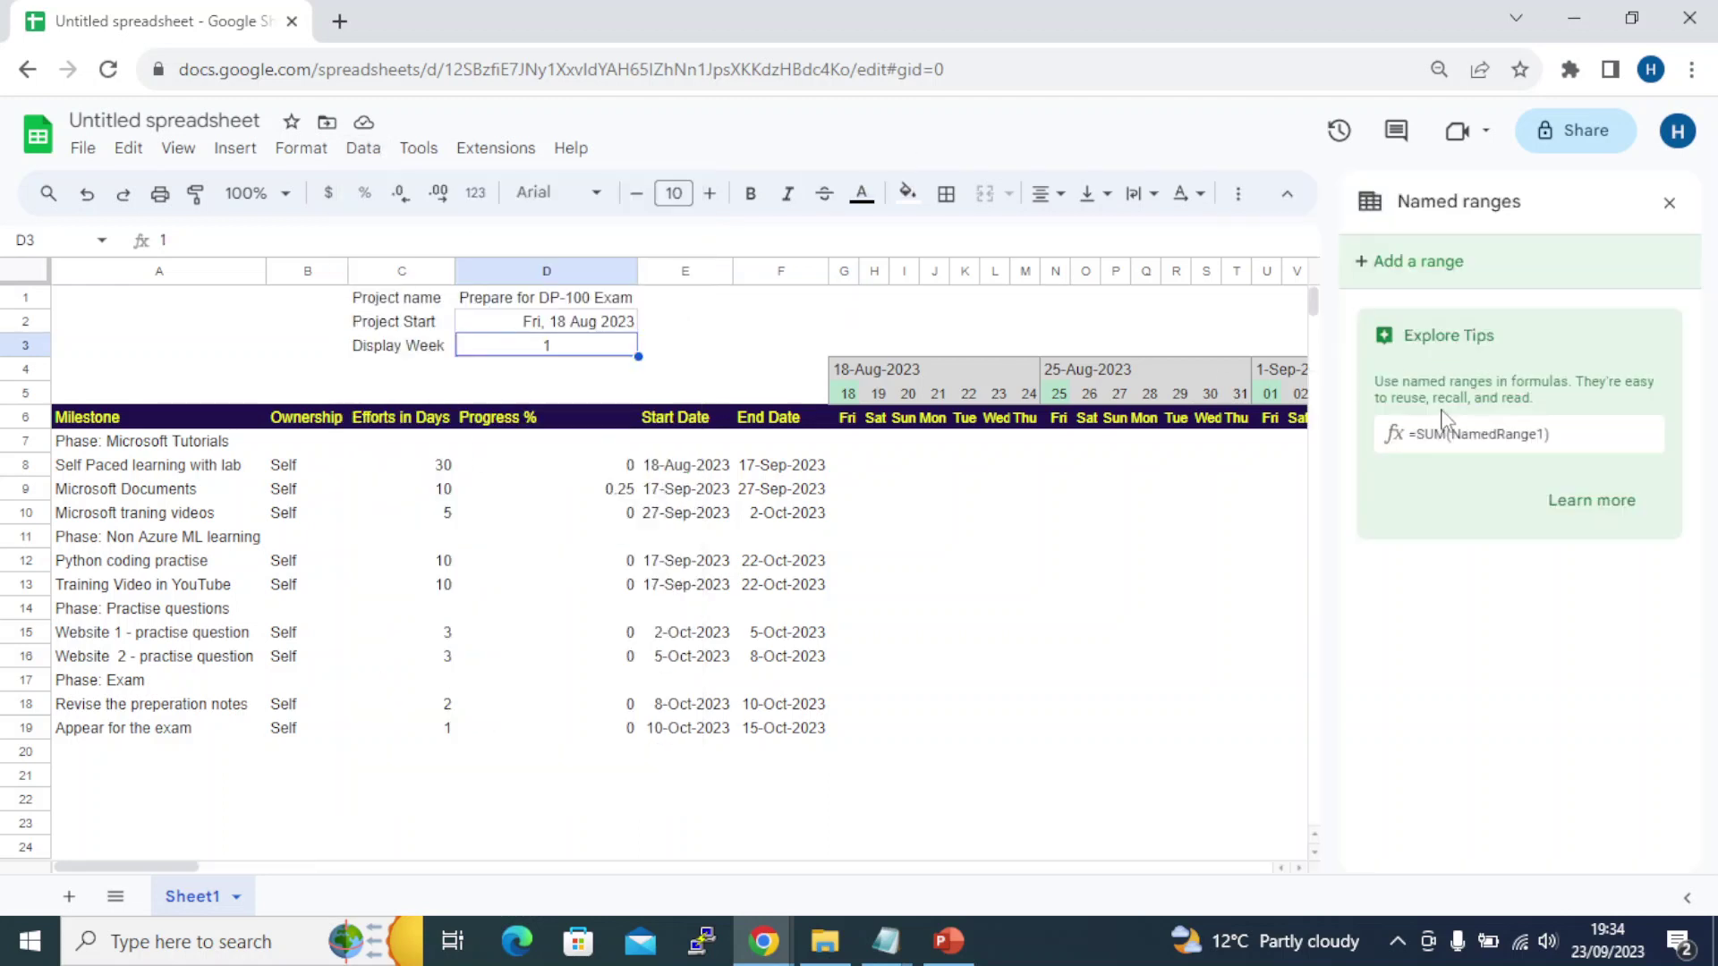
click(1429, 262)
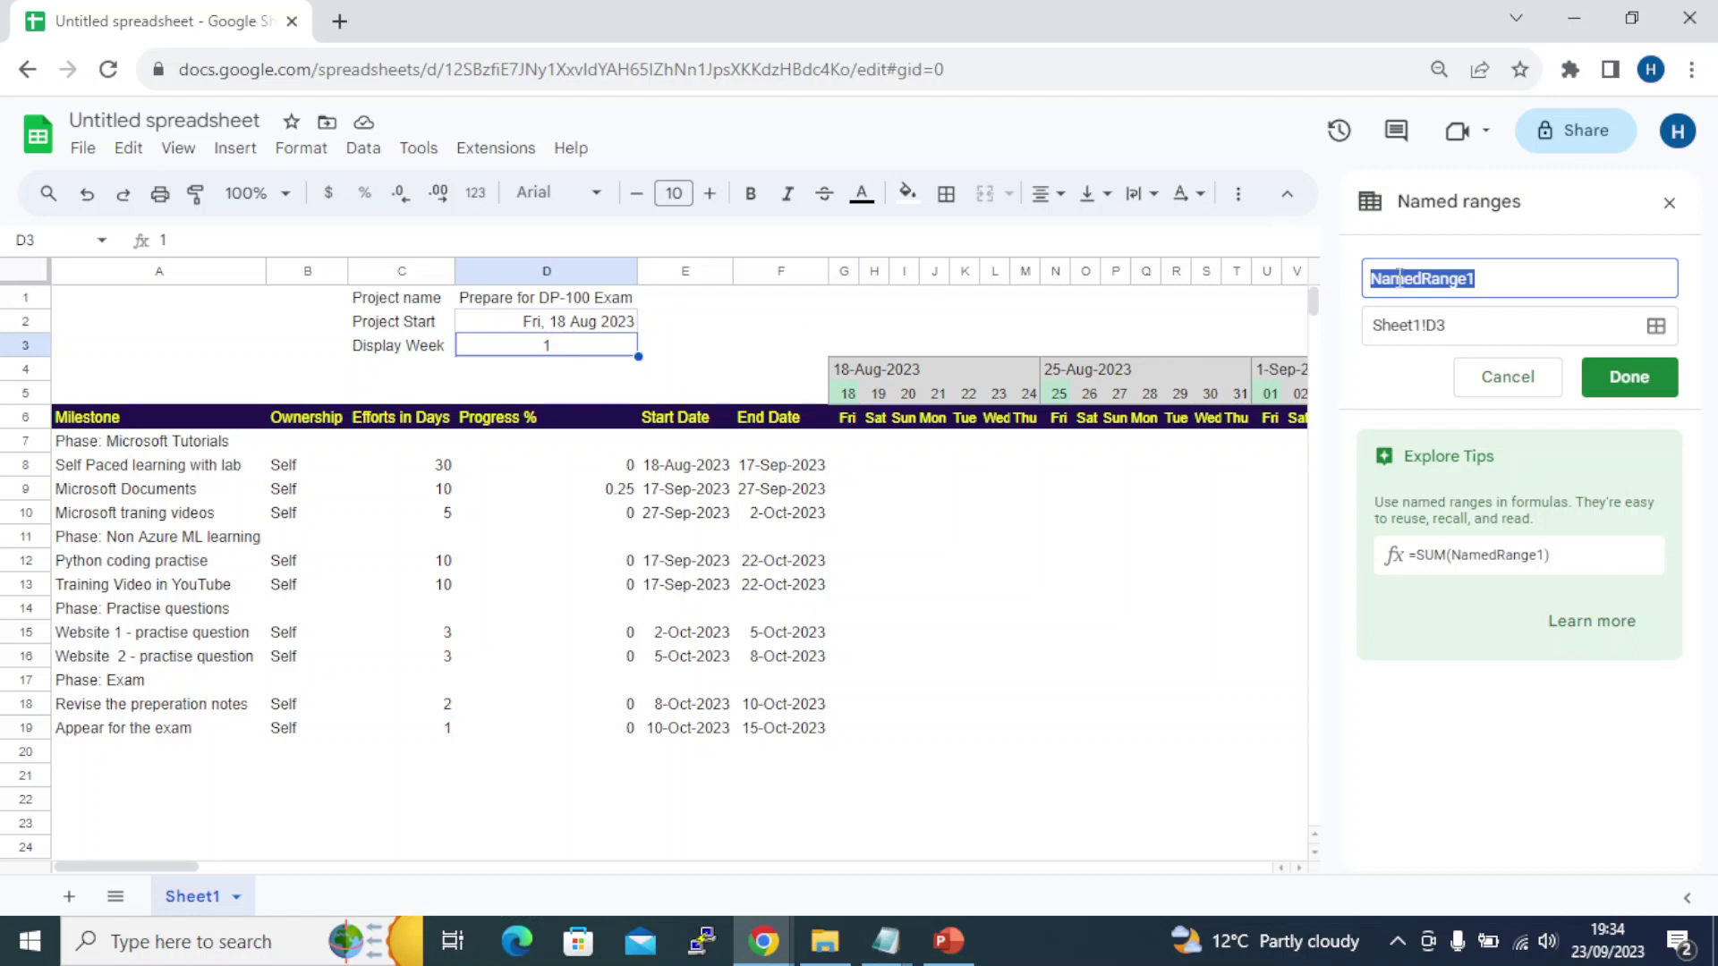
text(display_week)
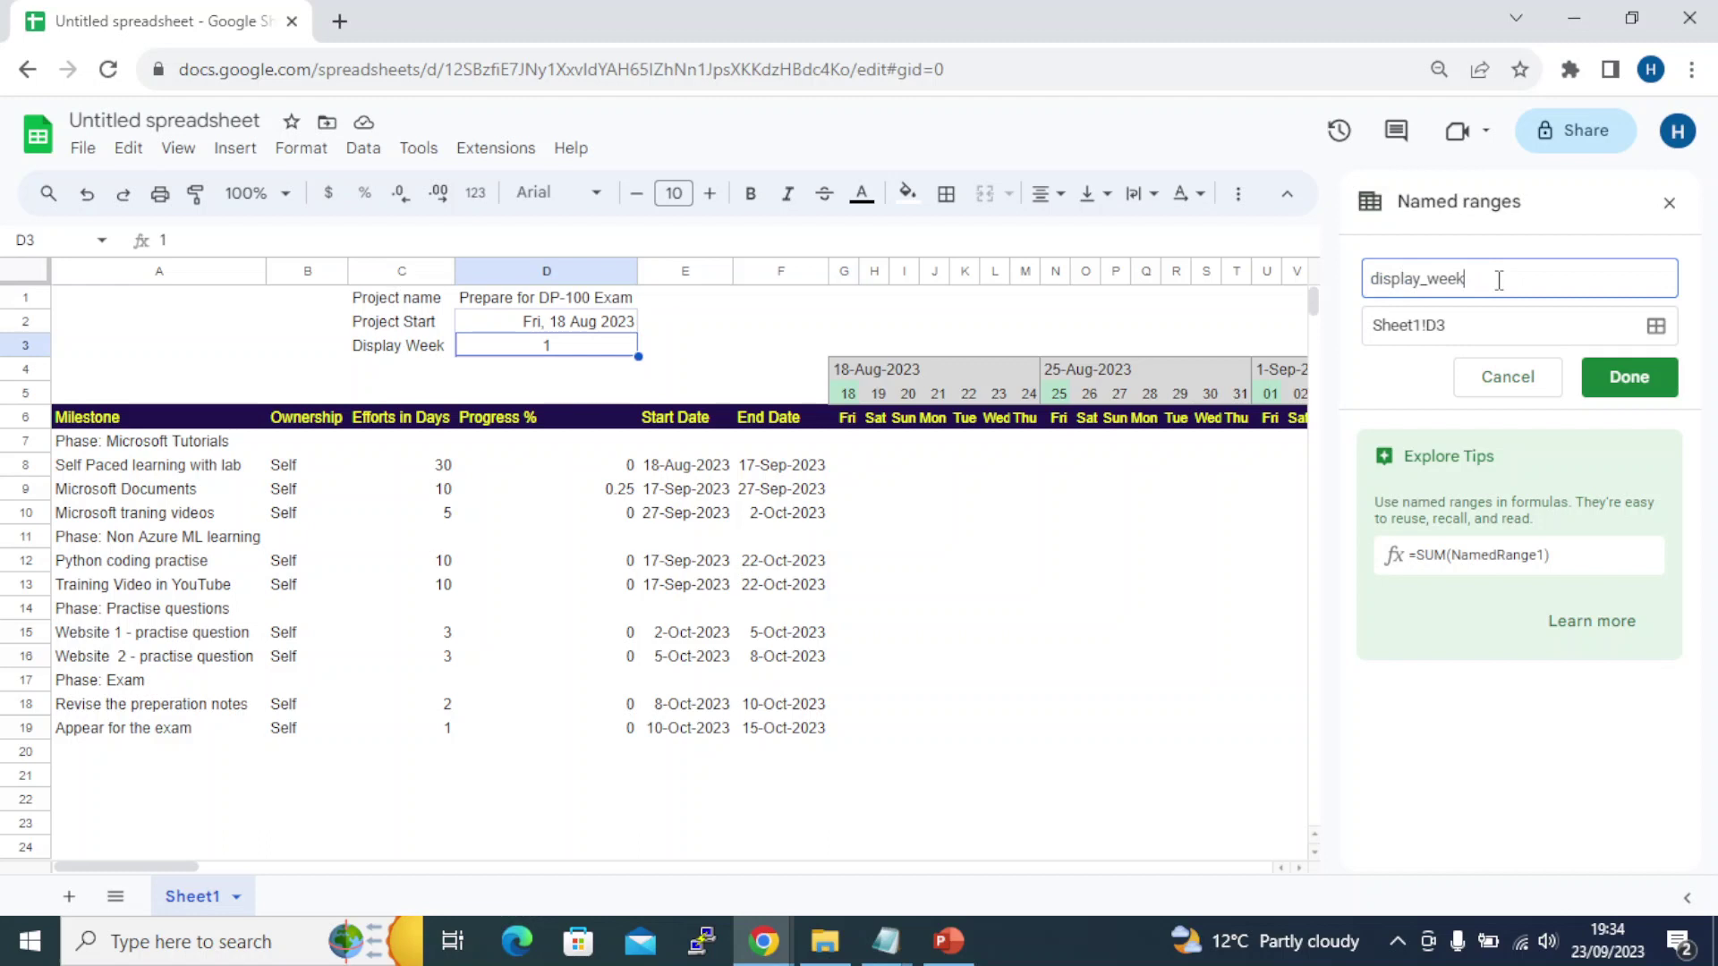
key(Tab)
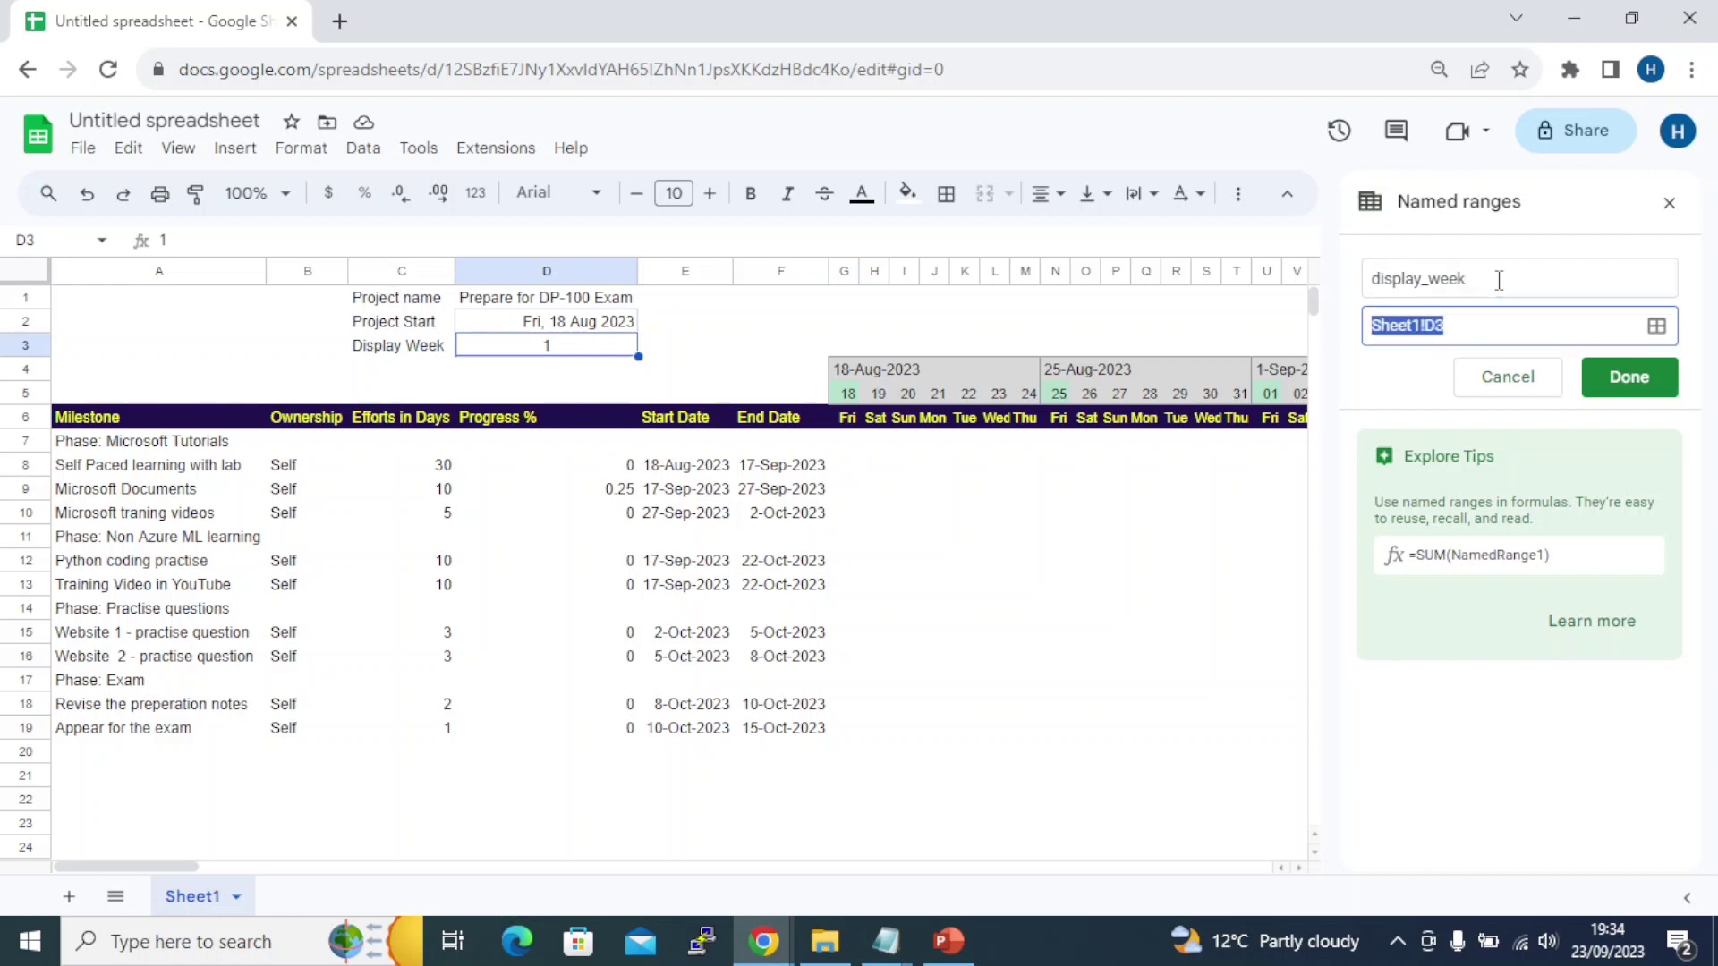
click(553, 353)
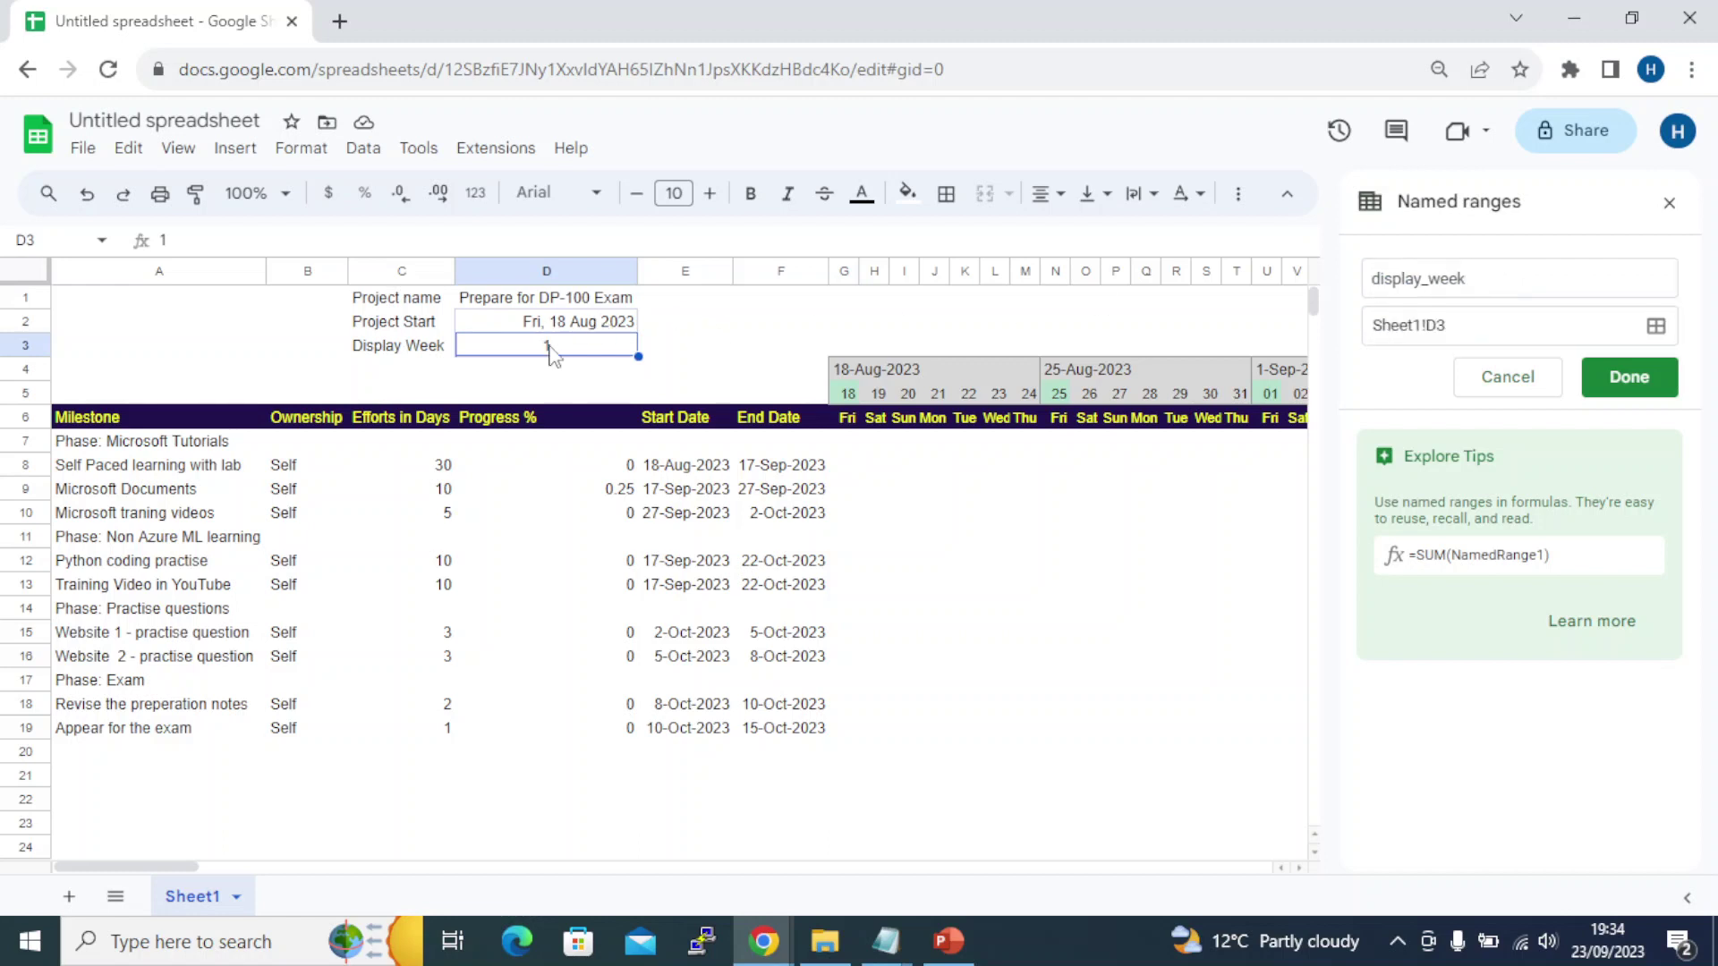
click(1601, 374)
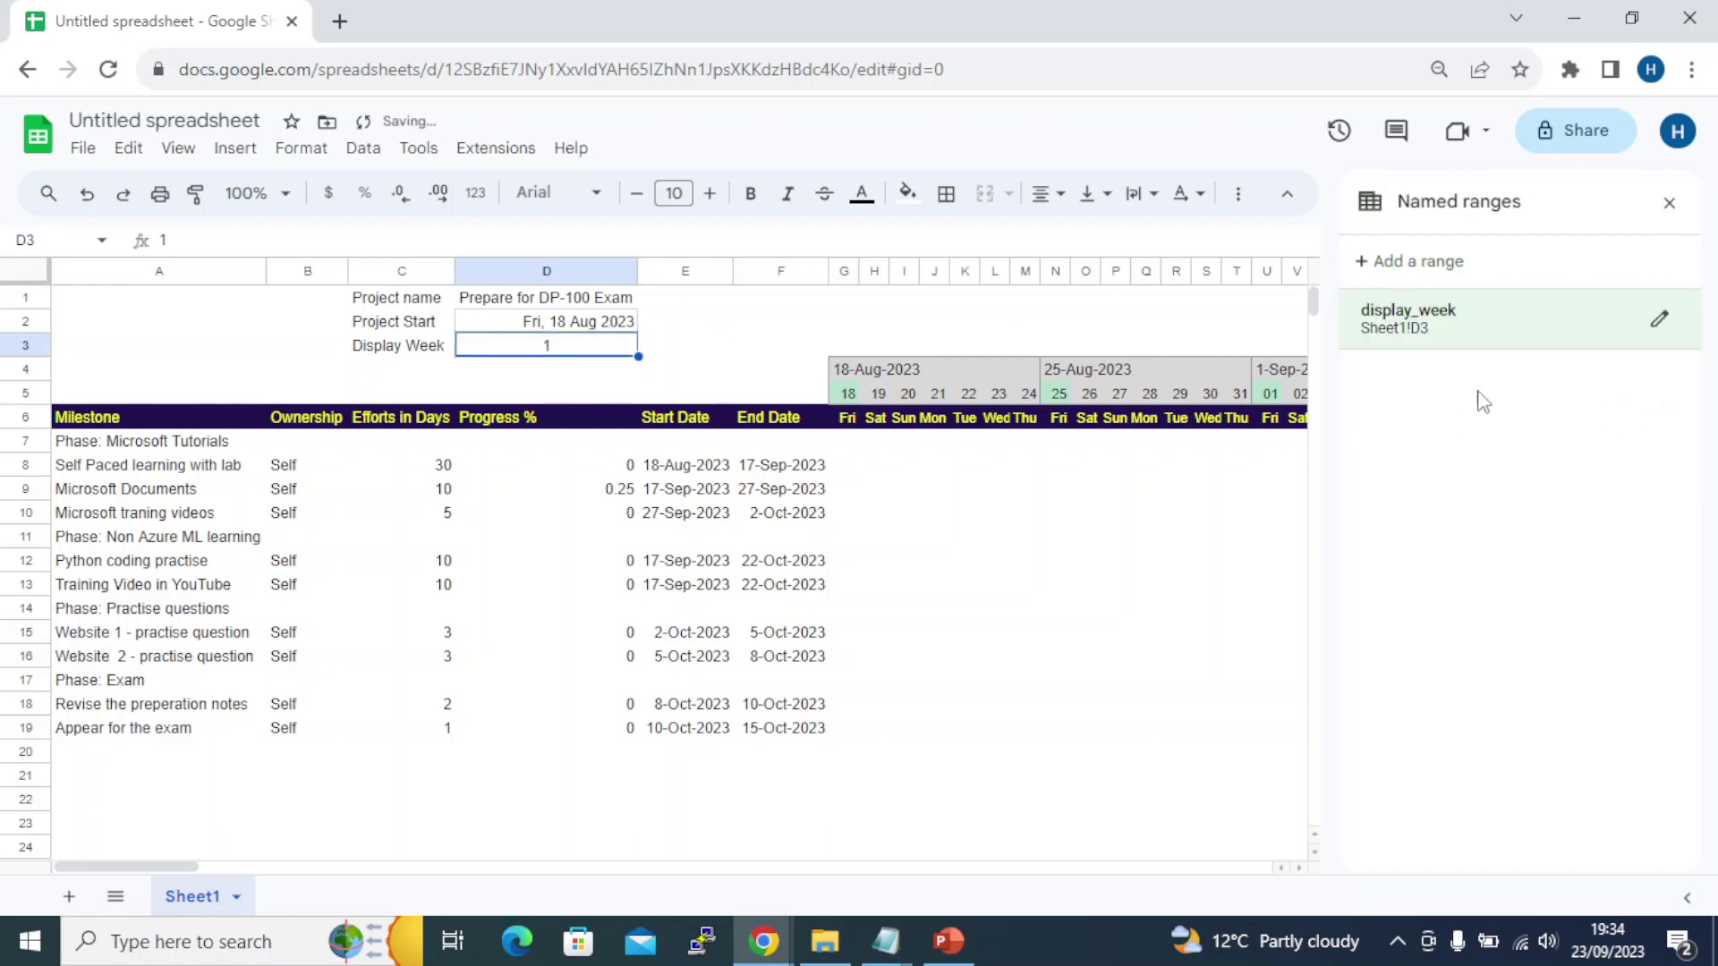
click(1666, 206)
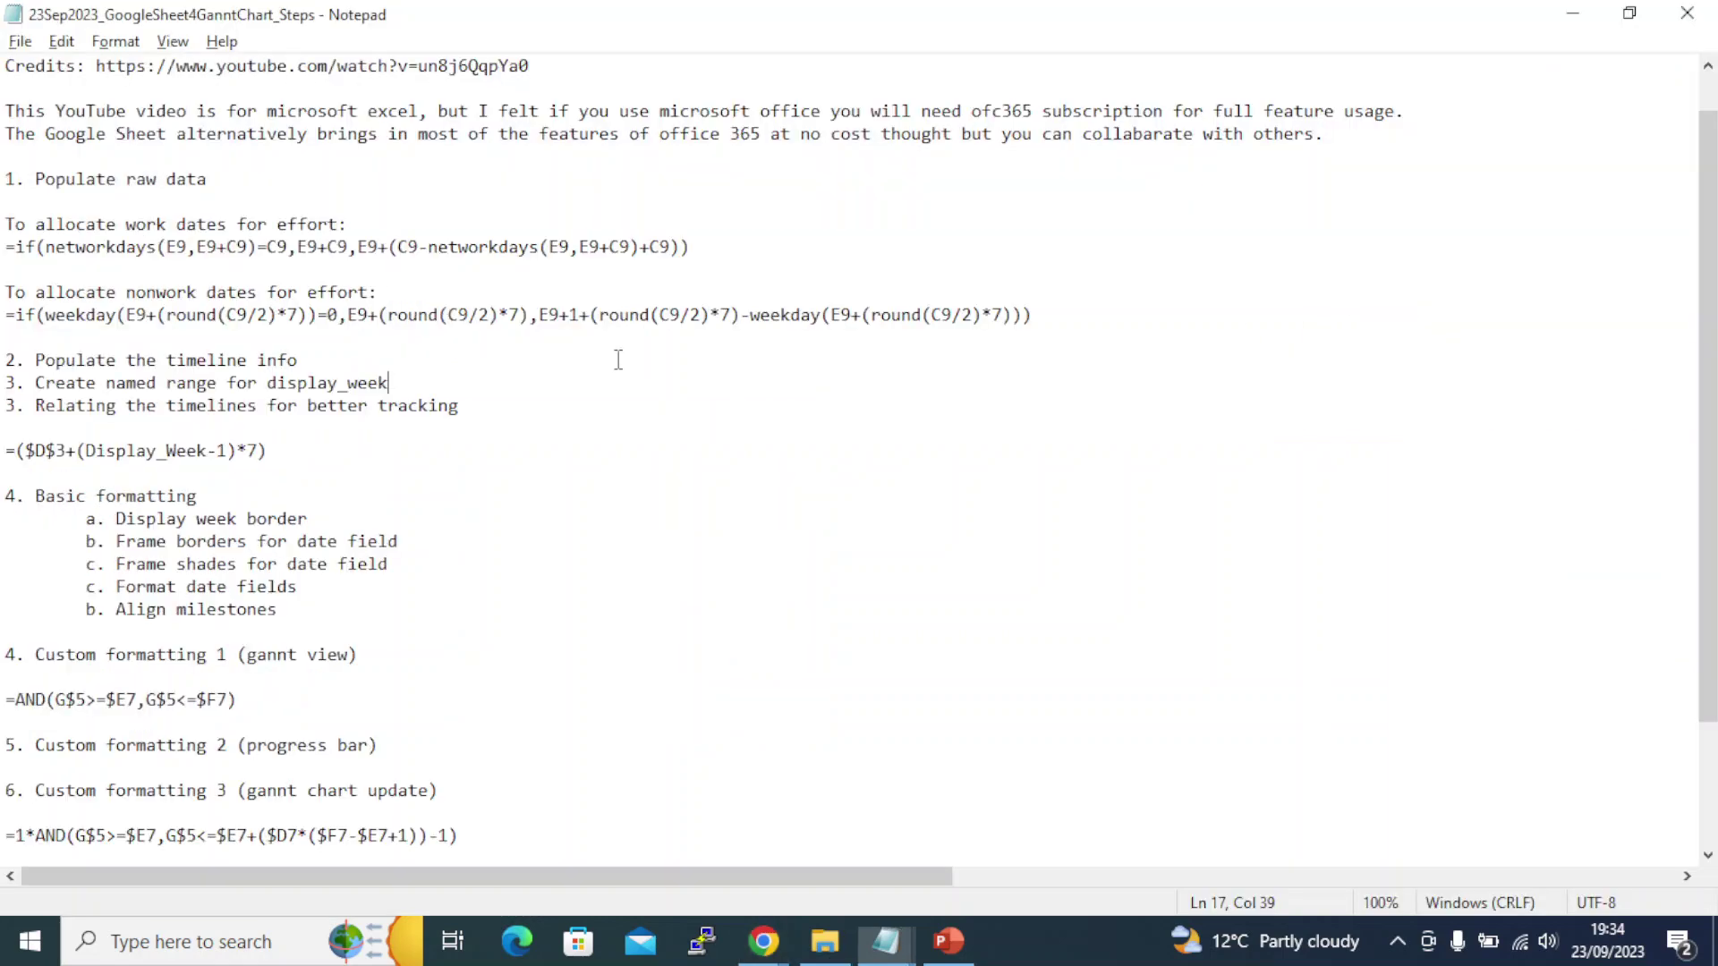
In the Notepad steps file, correct the timeline formula to =($D$2+(Display_Week-1)*7) and copy the whole line
key(alt+Tab)
drag(273, 456, 4, 449)
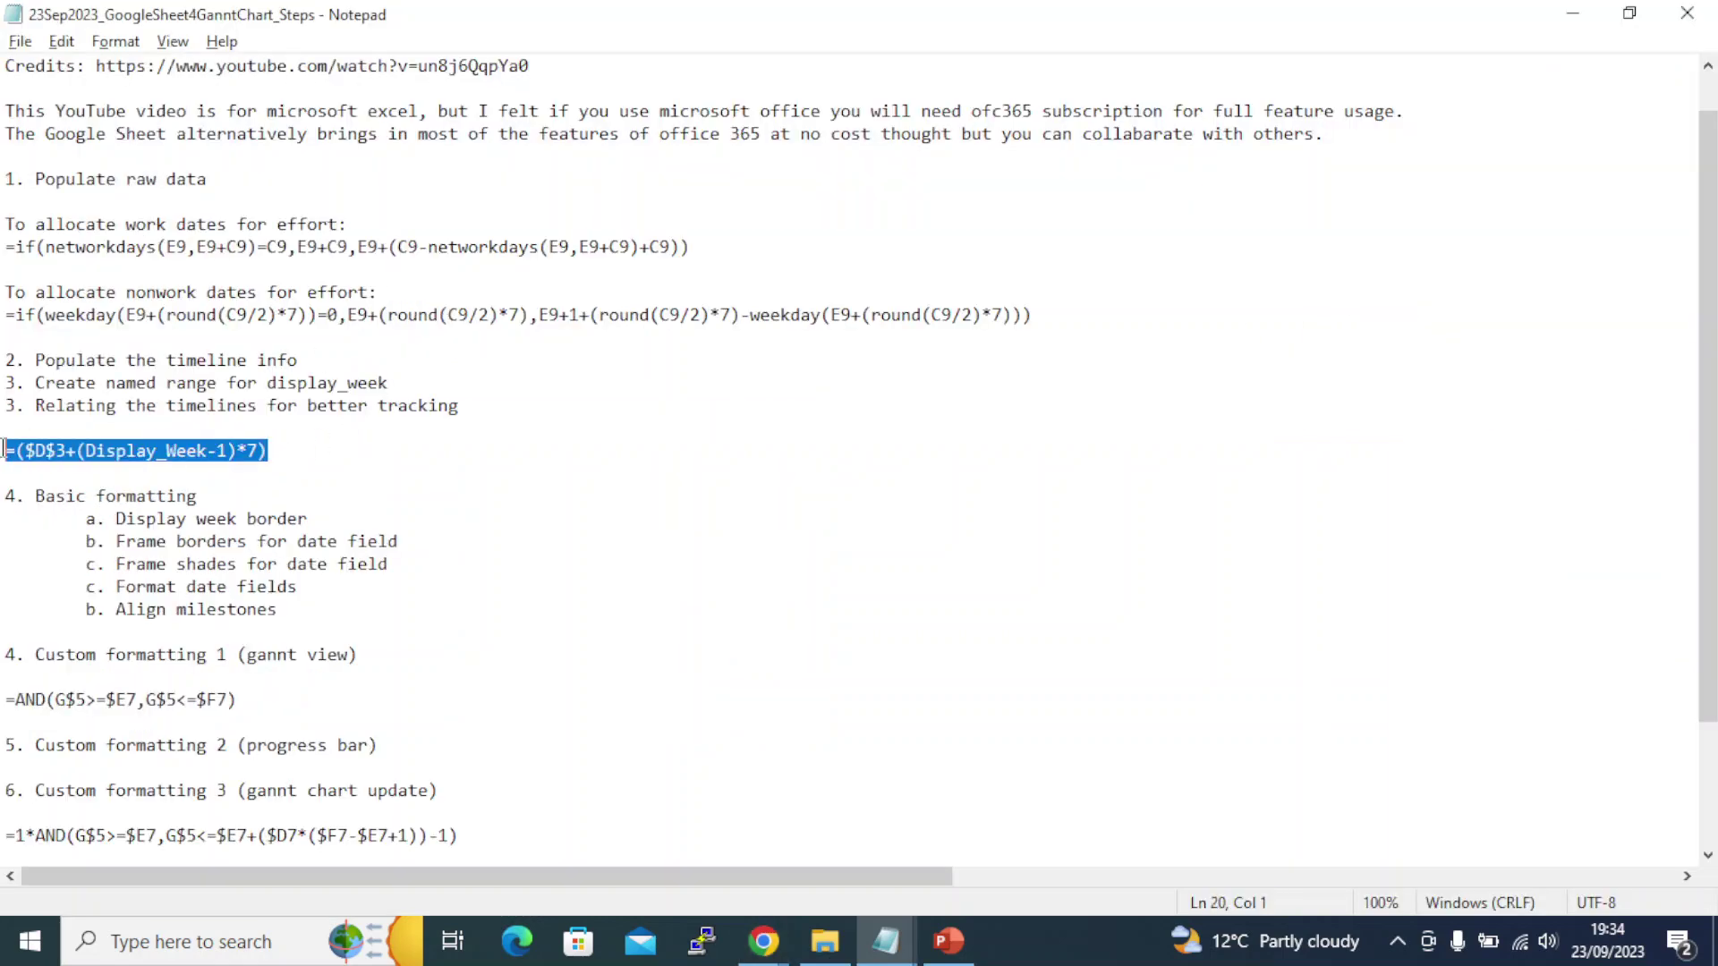
click(69, 453)
key(BackSpace)
text(2)
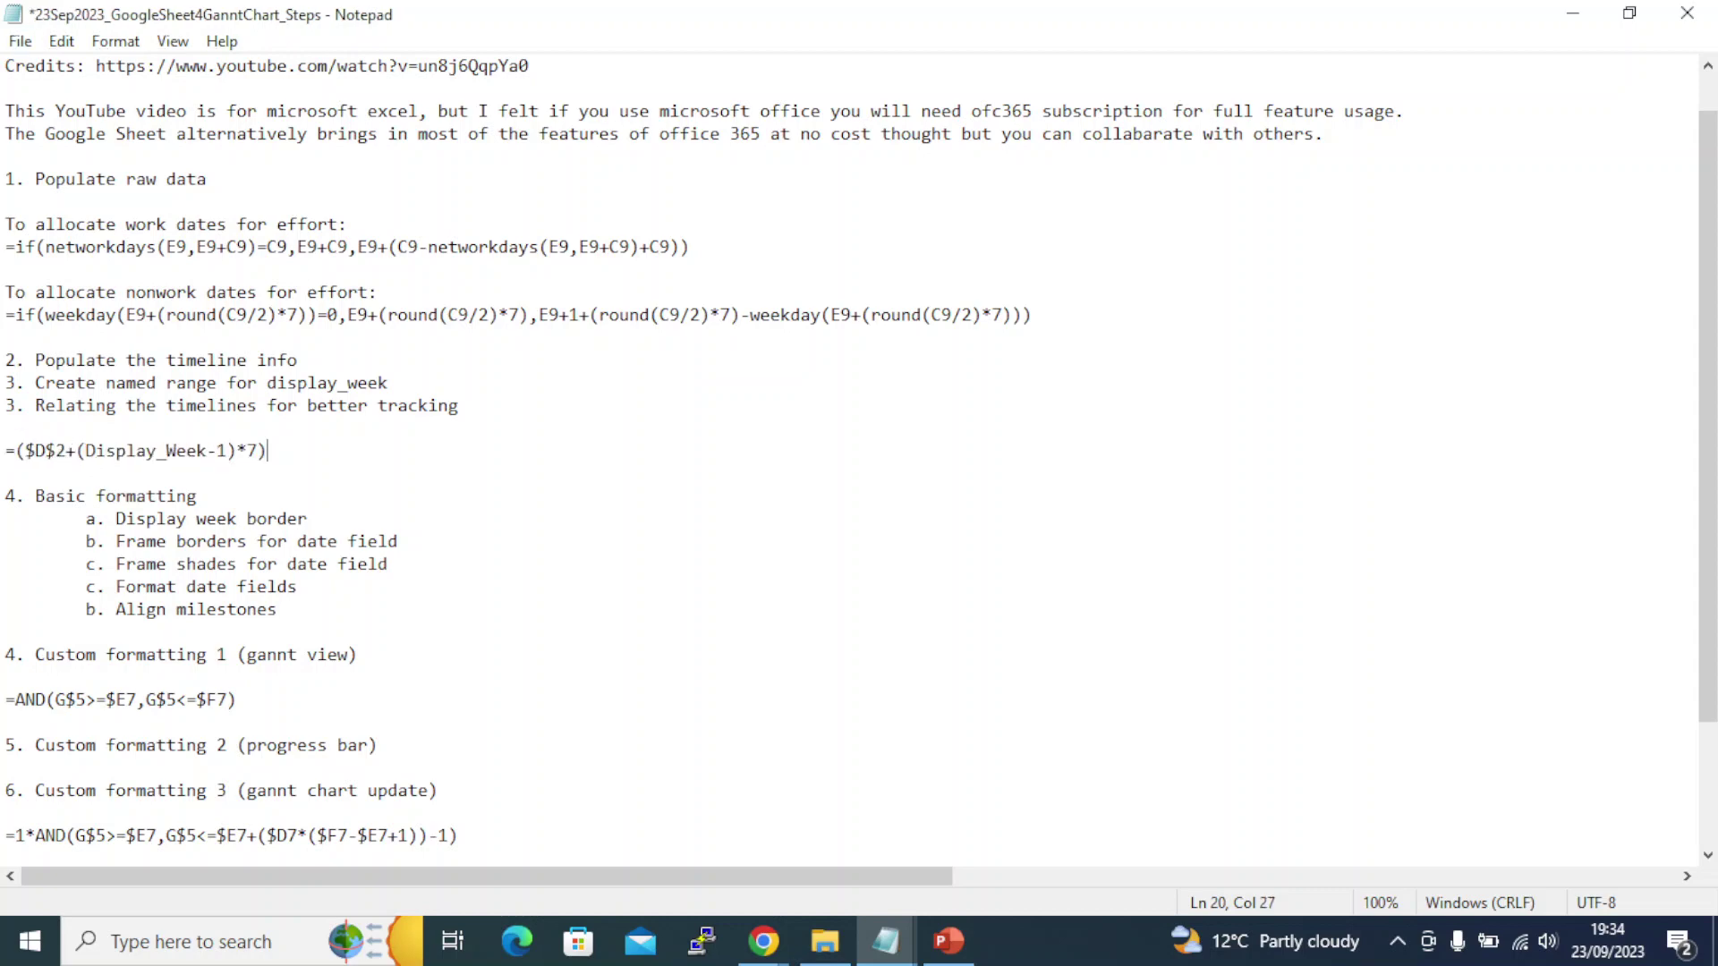
key(shift+Home)
key(ctrl+c)
Back in the untitled spreadsheet, replace the G5 formula with the copied =($D$2+(Display_Week-1)*7)
key(alt+Tab)
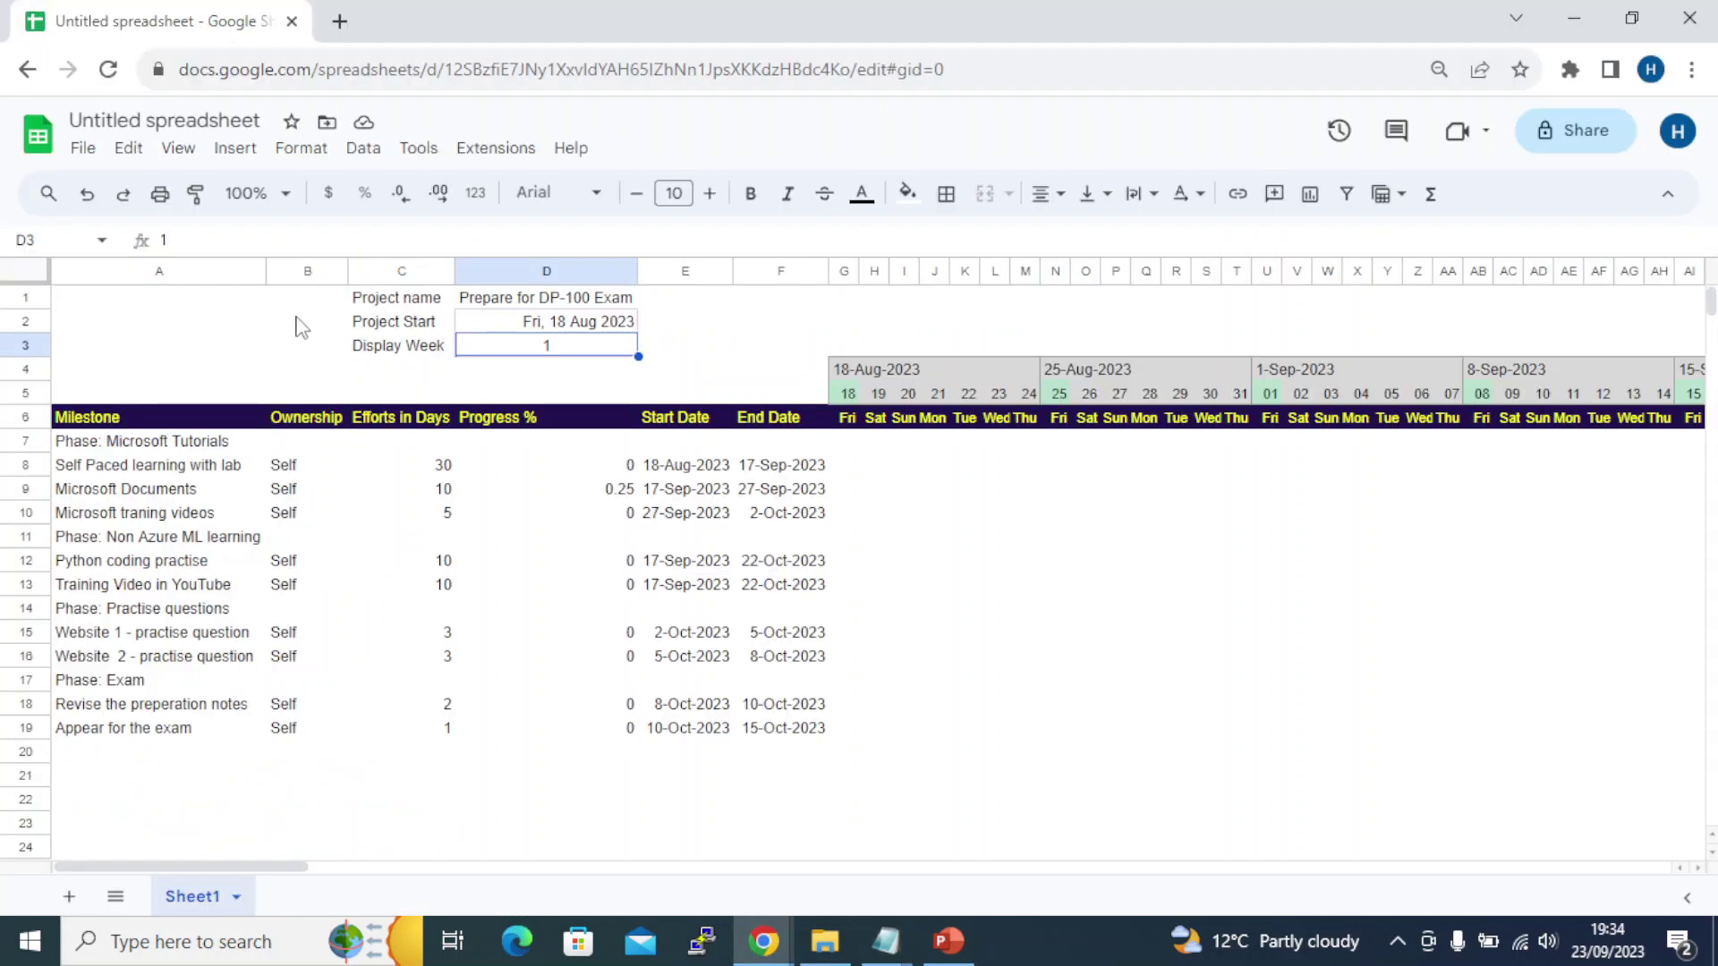
click(546, 328)
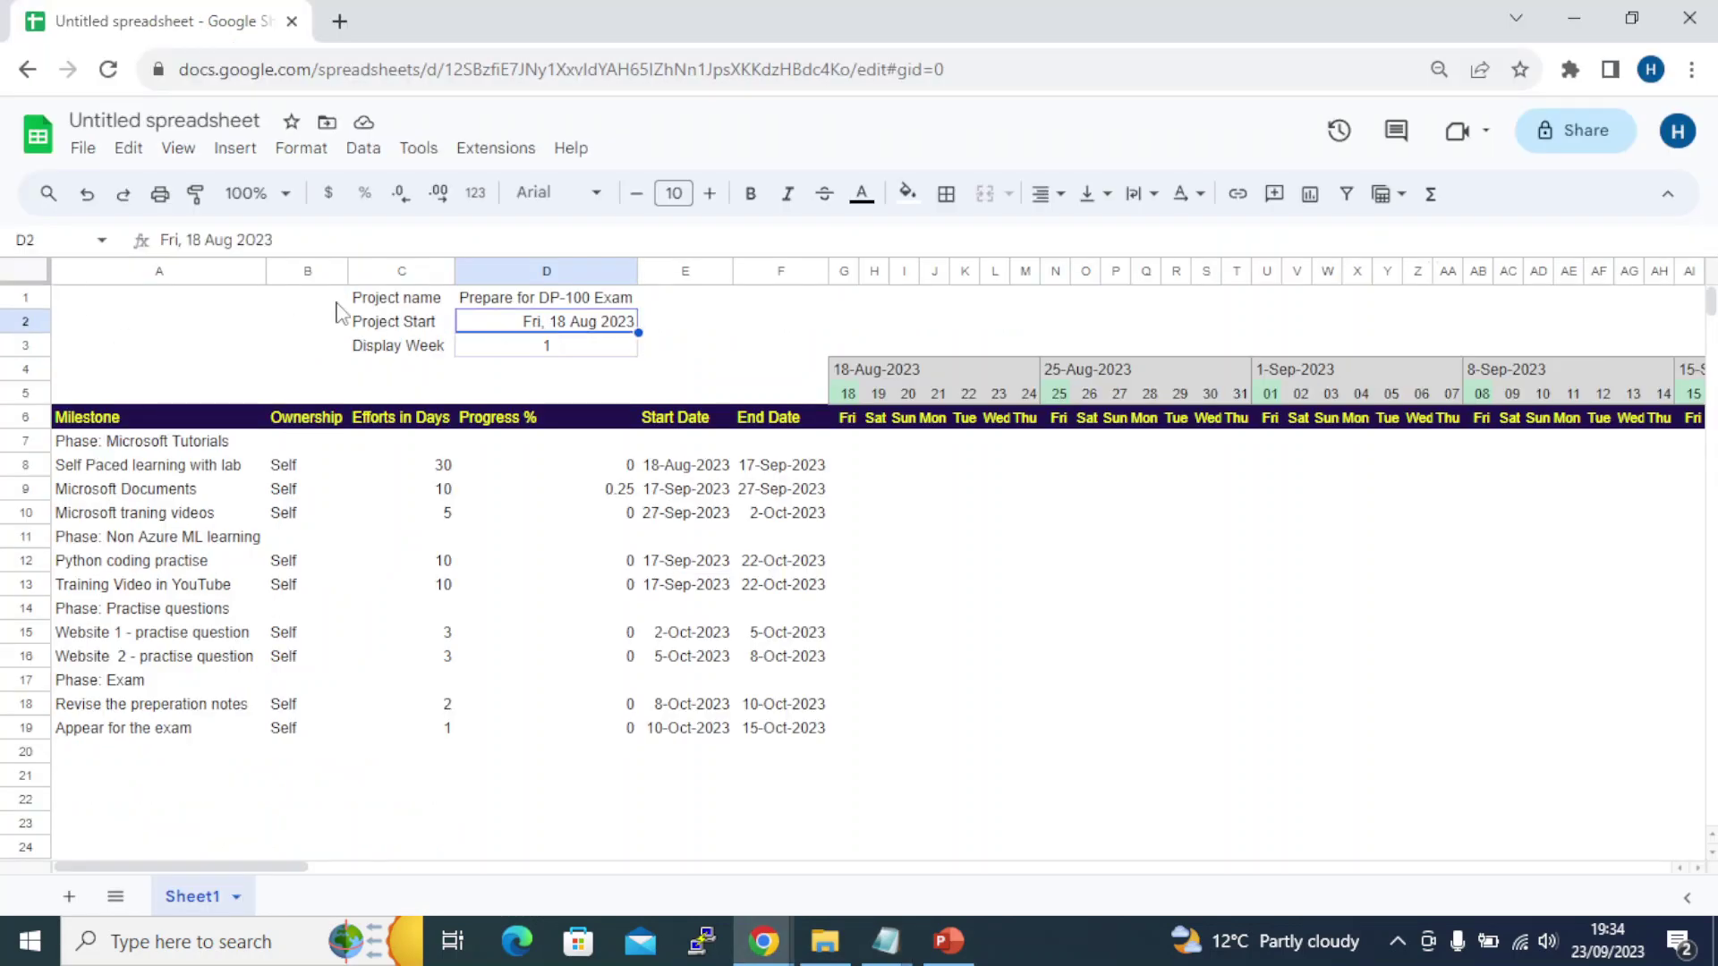
click(846, 394)
click(179, 240)
key(ctrl+a)
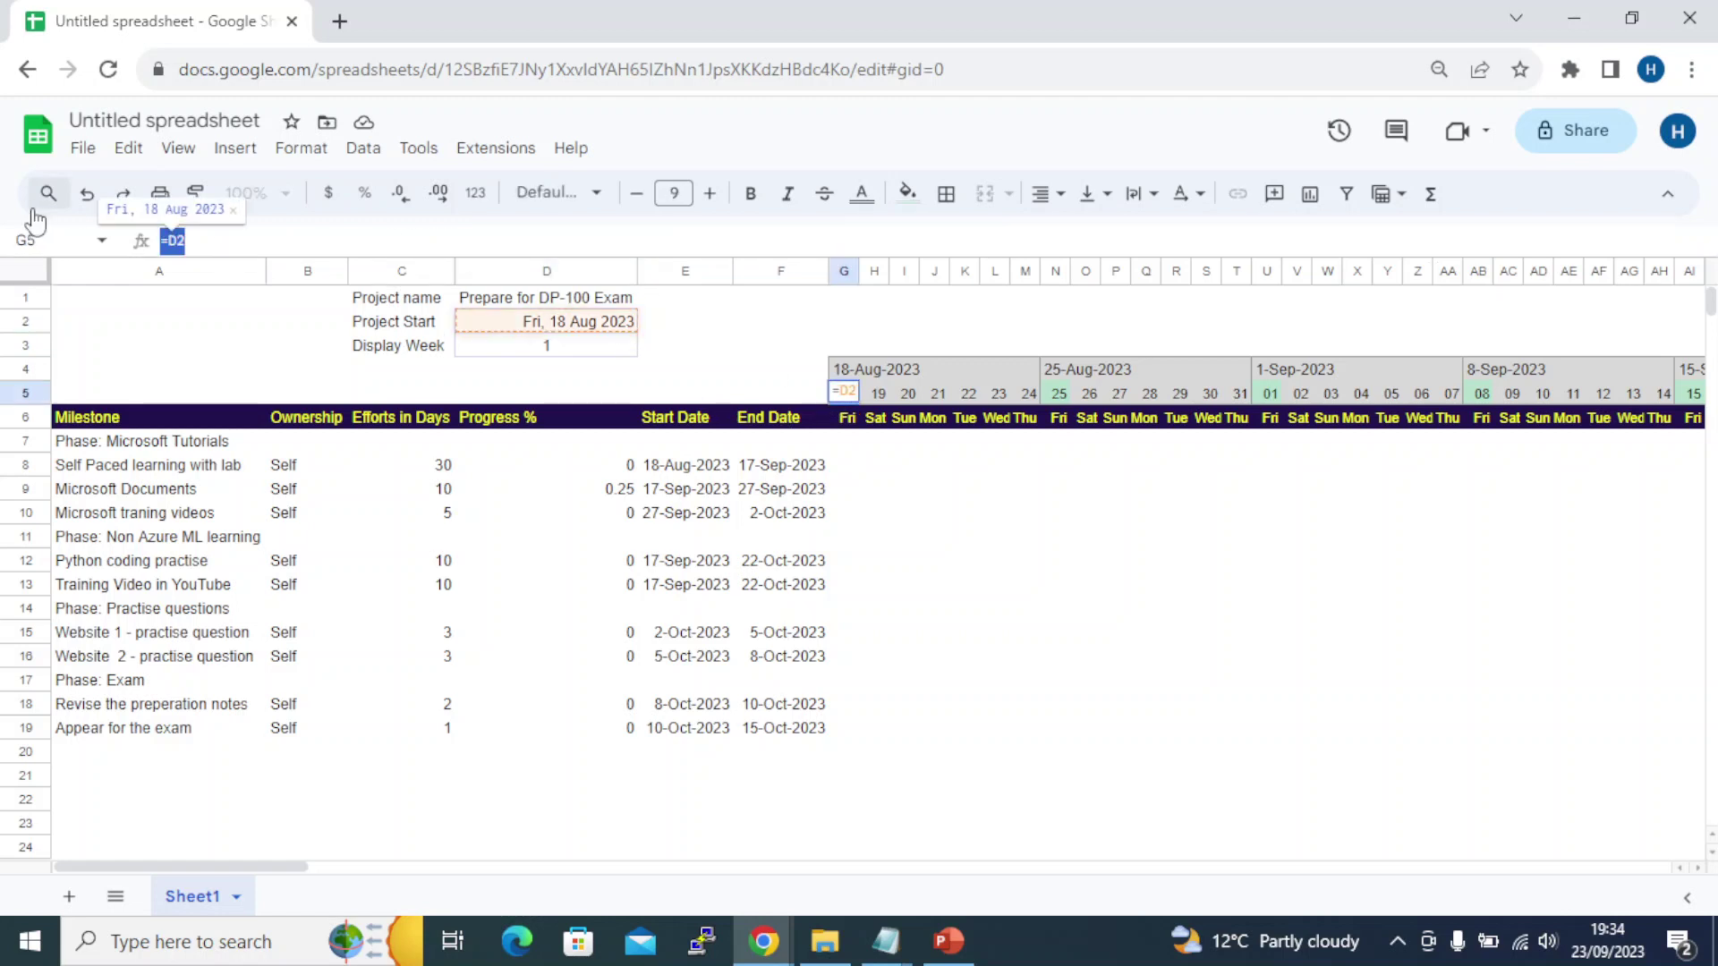
key(ctrl+v)
key(Return)
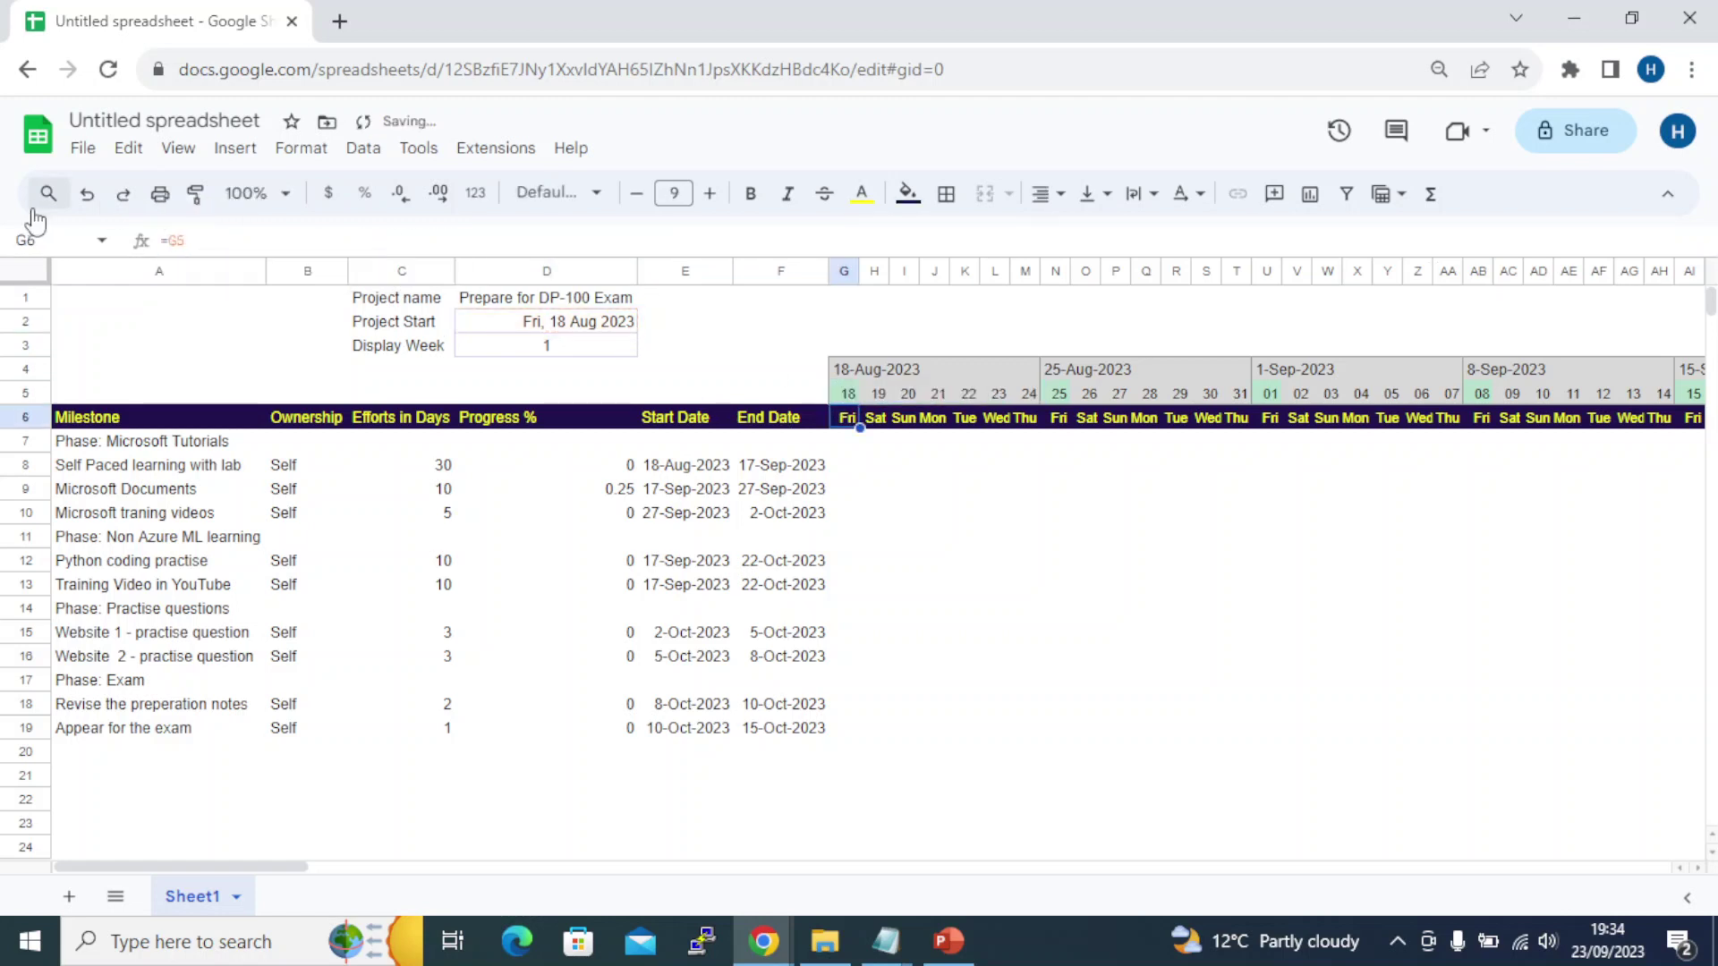
Test the timeline by setting the Display Week value to 2 and 3, and return it to 1
click(542, 348)
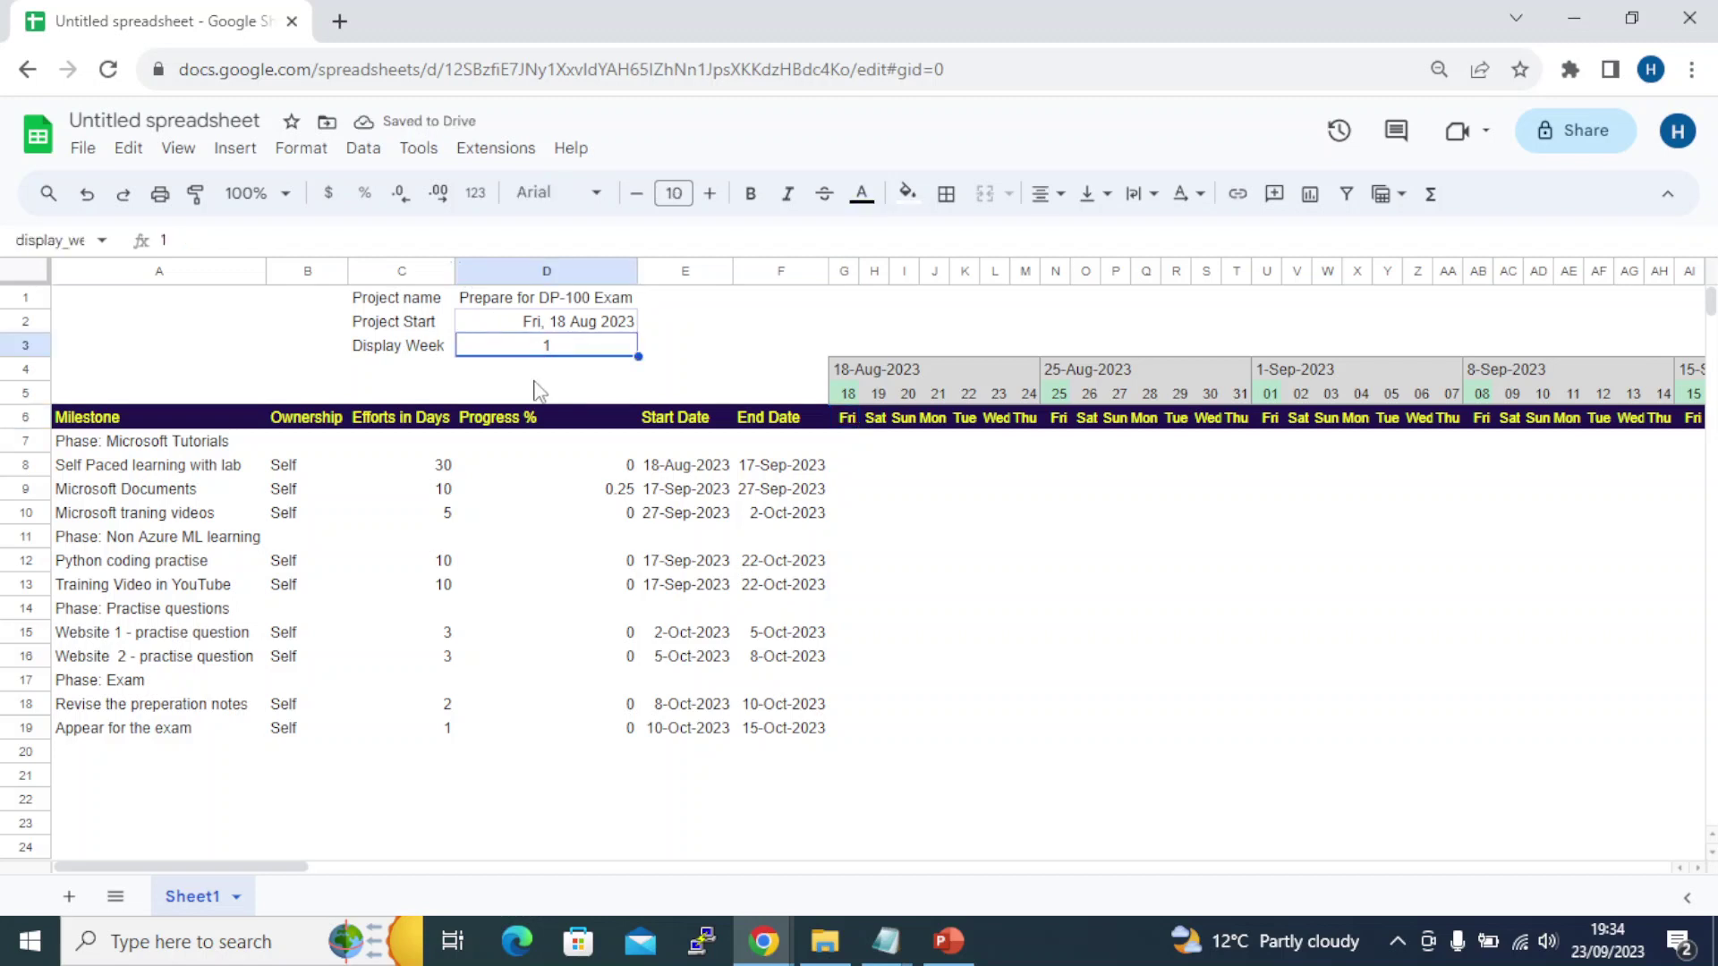
text(2)
key(Return)
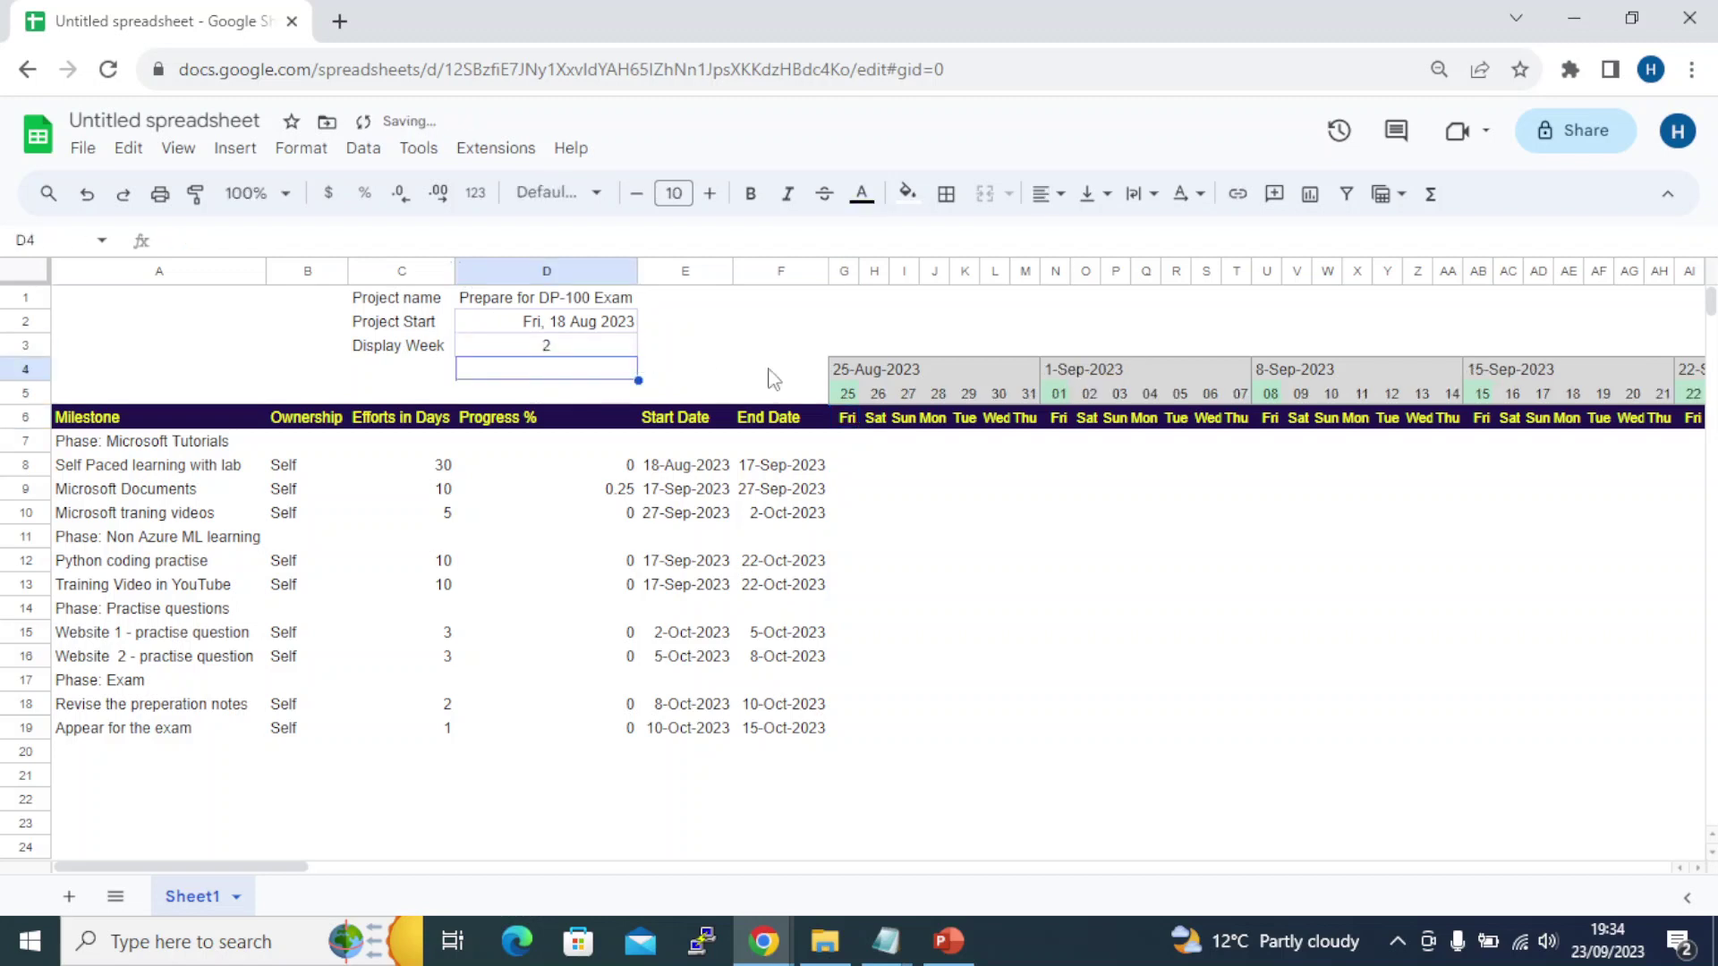
click(857, 376)
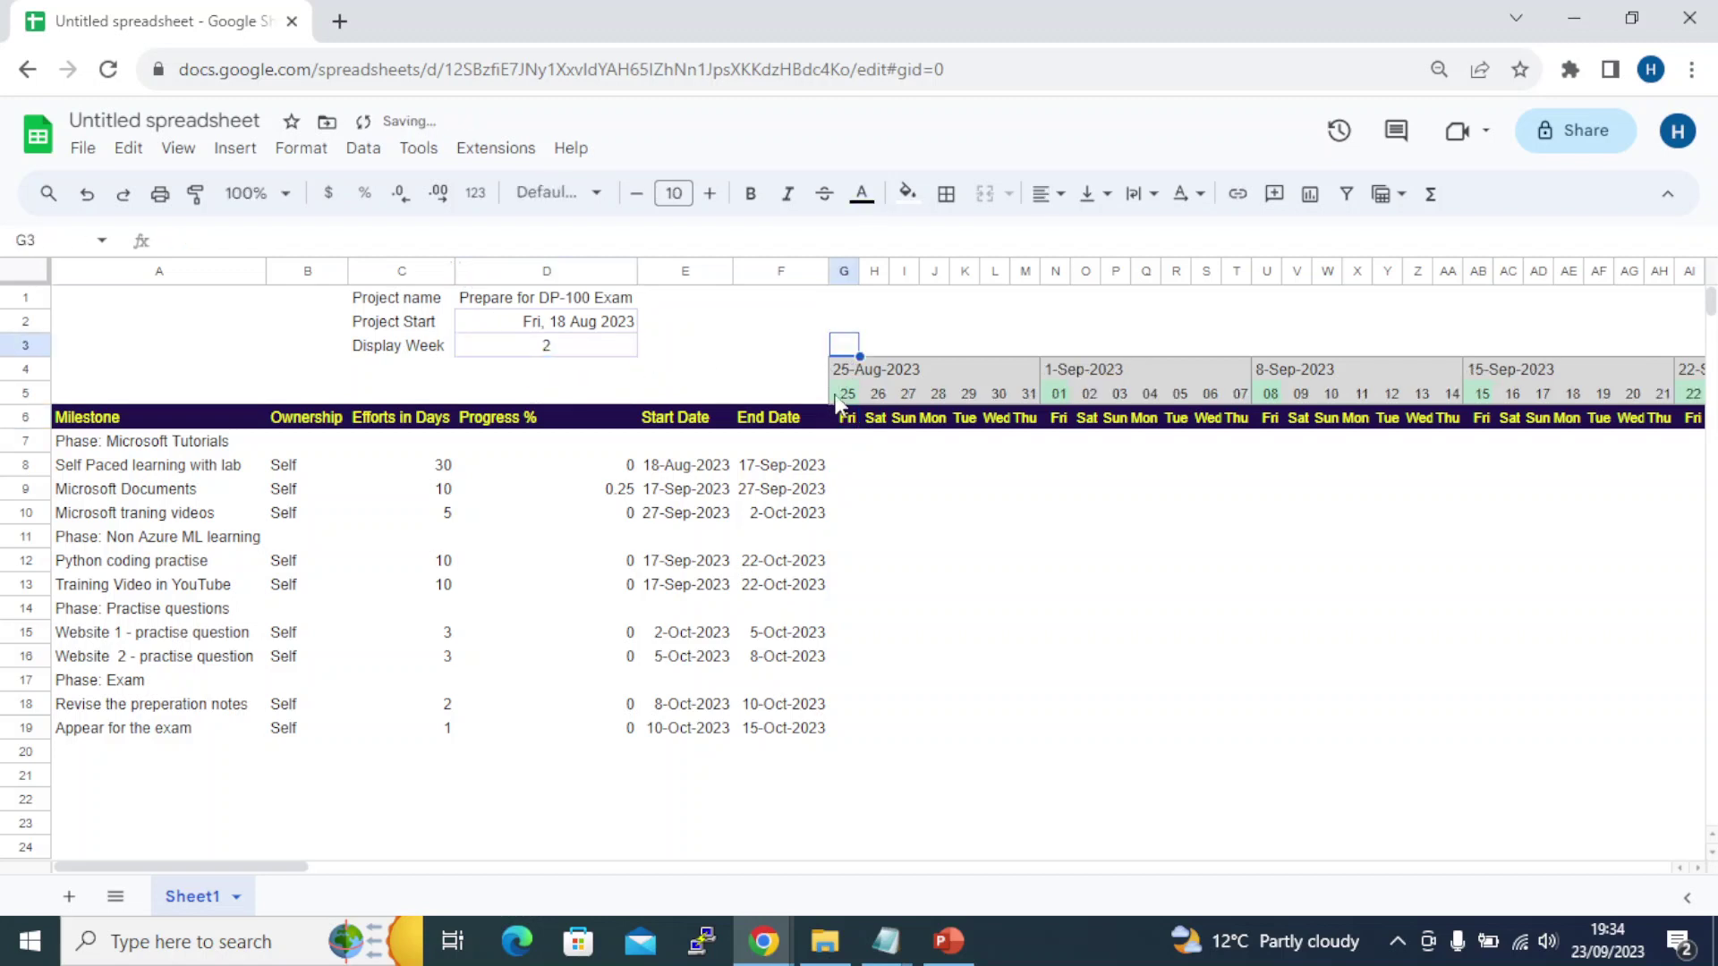
click(583, 357)
text(3)
key(Return)
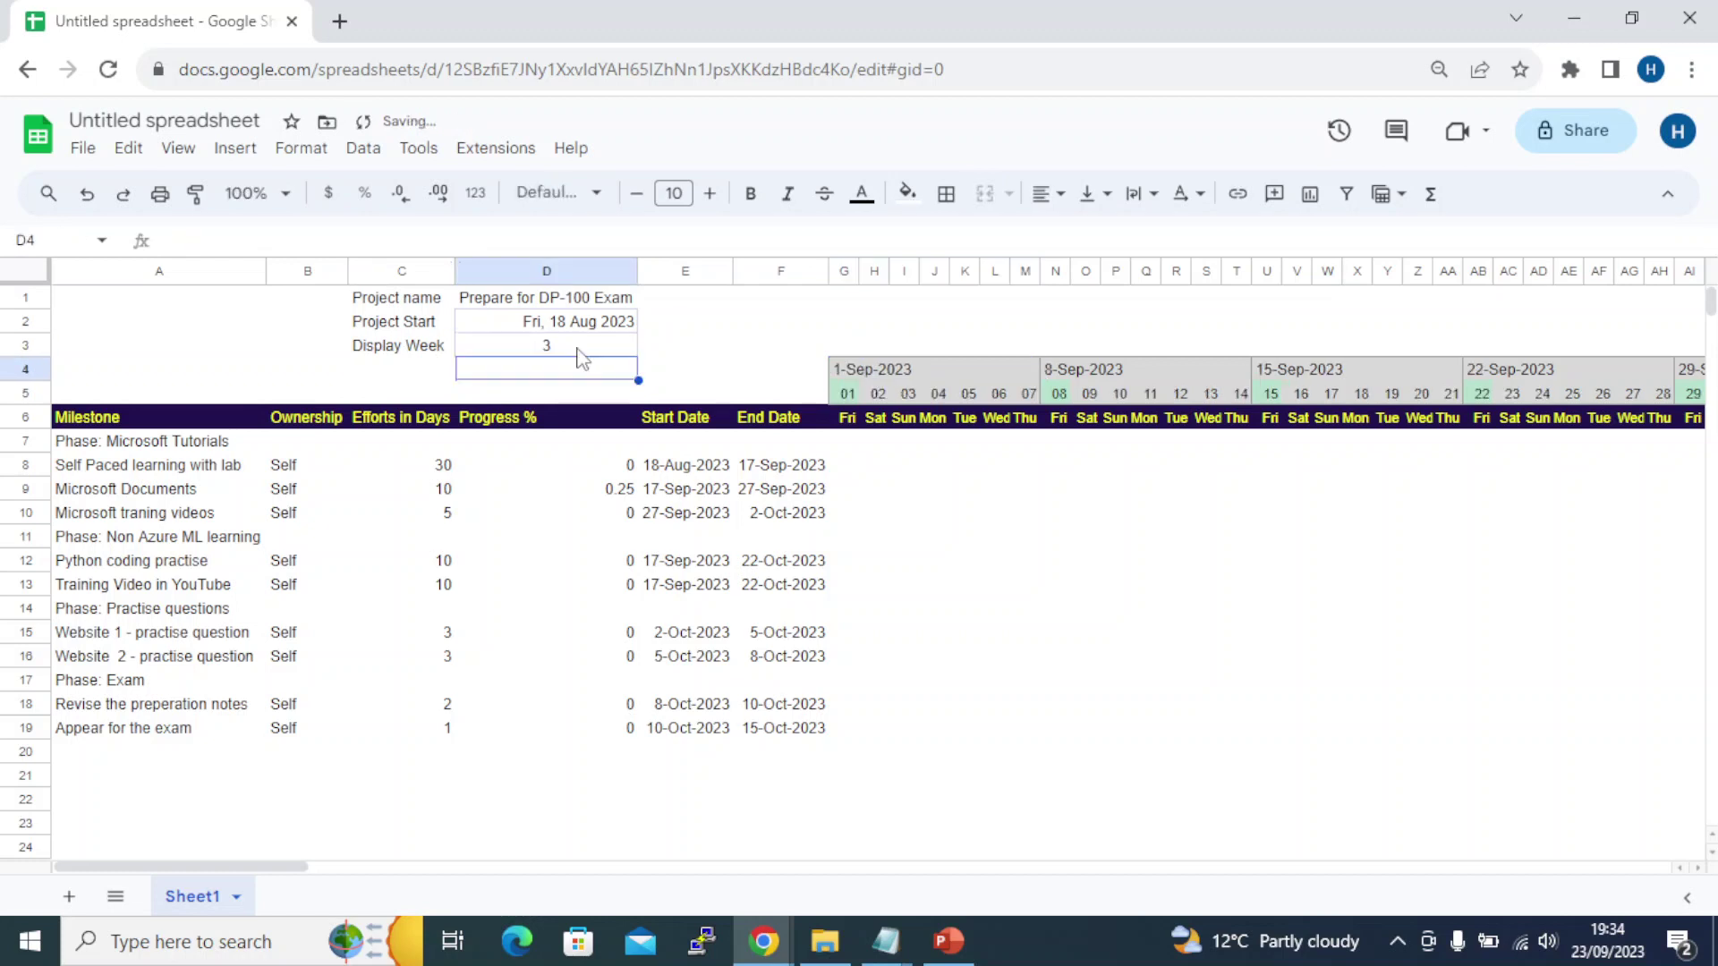
click(539, 350)
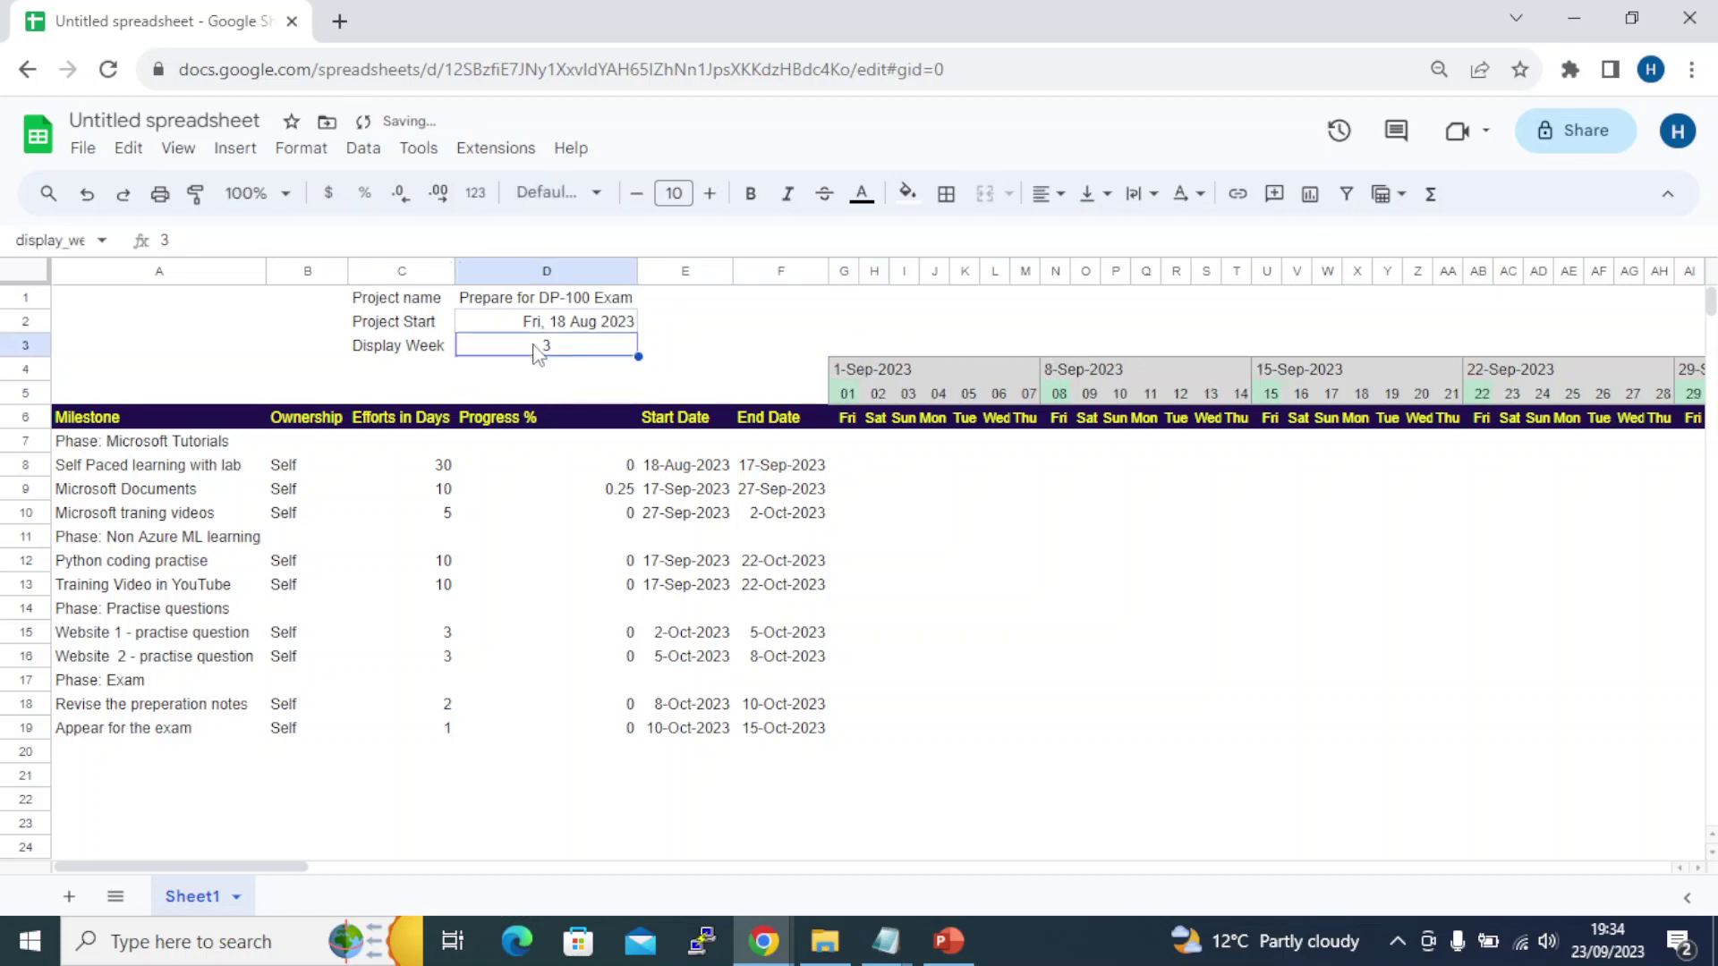
text(1)
key(Return)
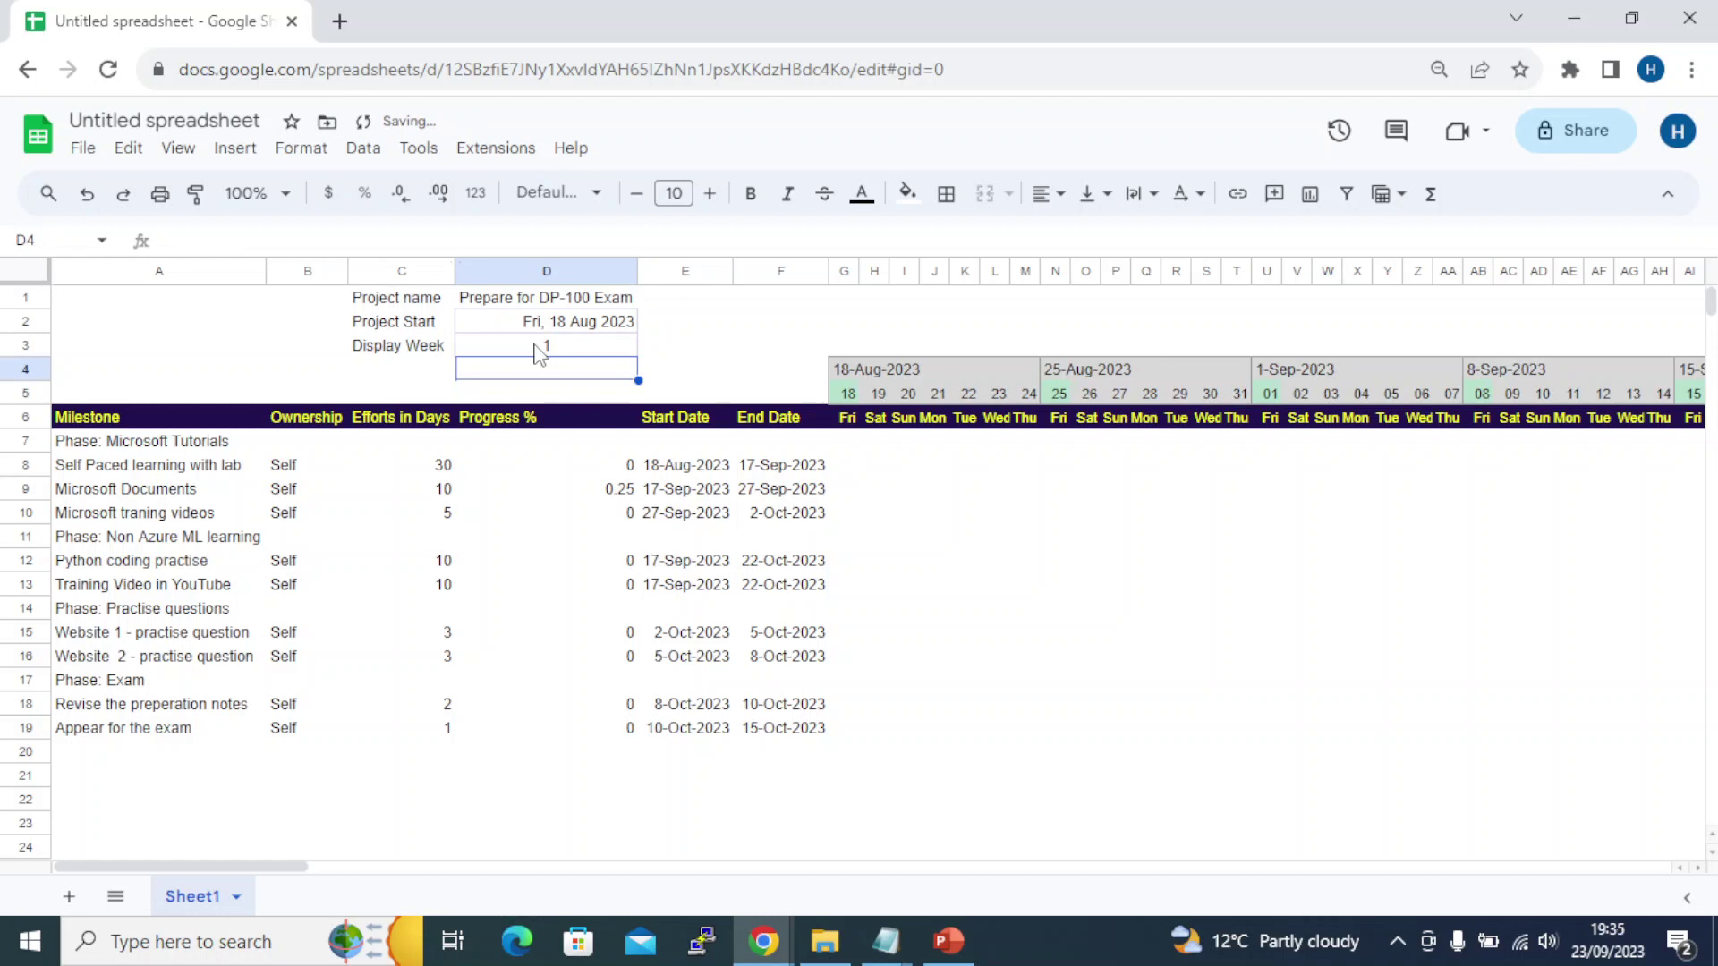
Set Display Week to 2 once more to check how the timeline dates shift, and reset it to 1
click(905, 457)
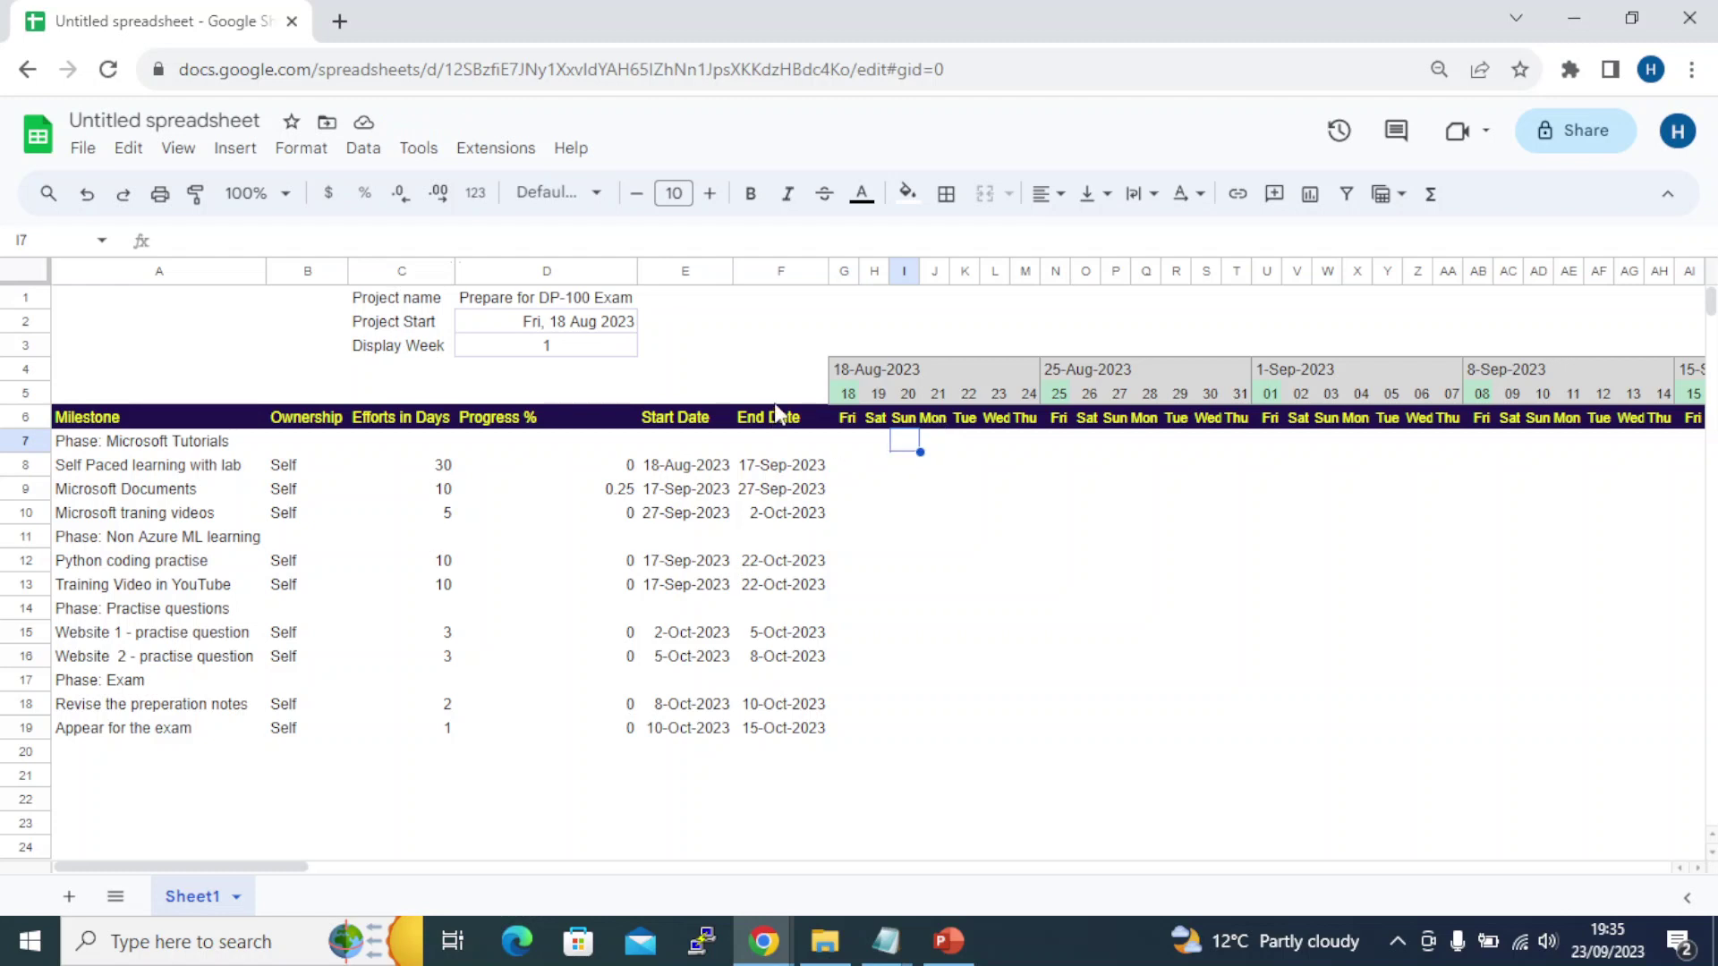
click(523, 347)
text(2)
key(Return)
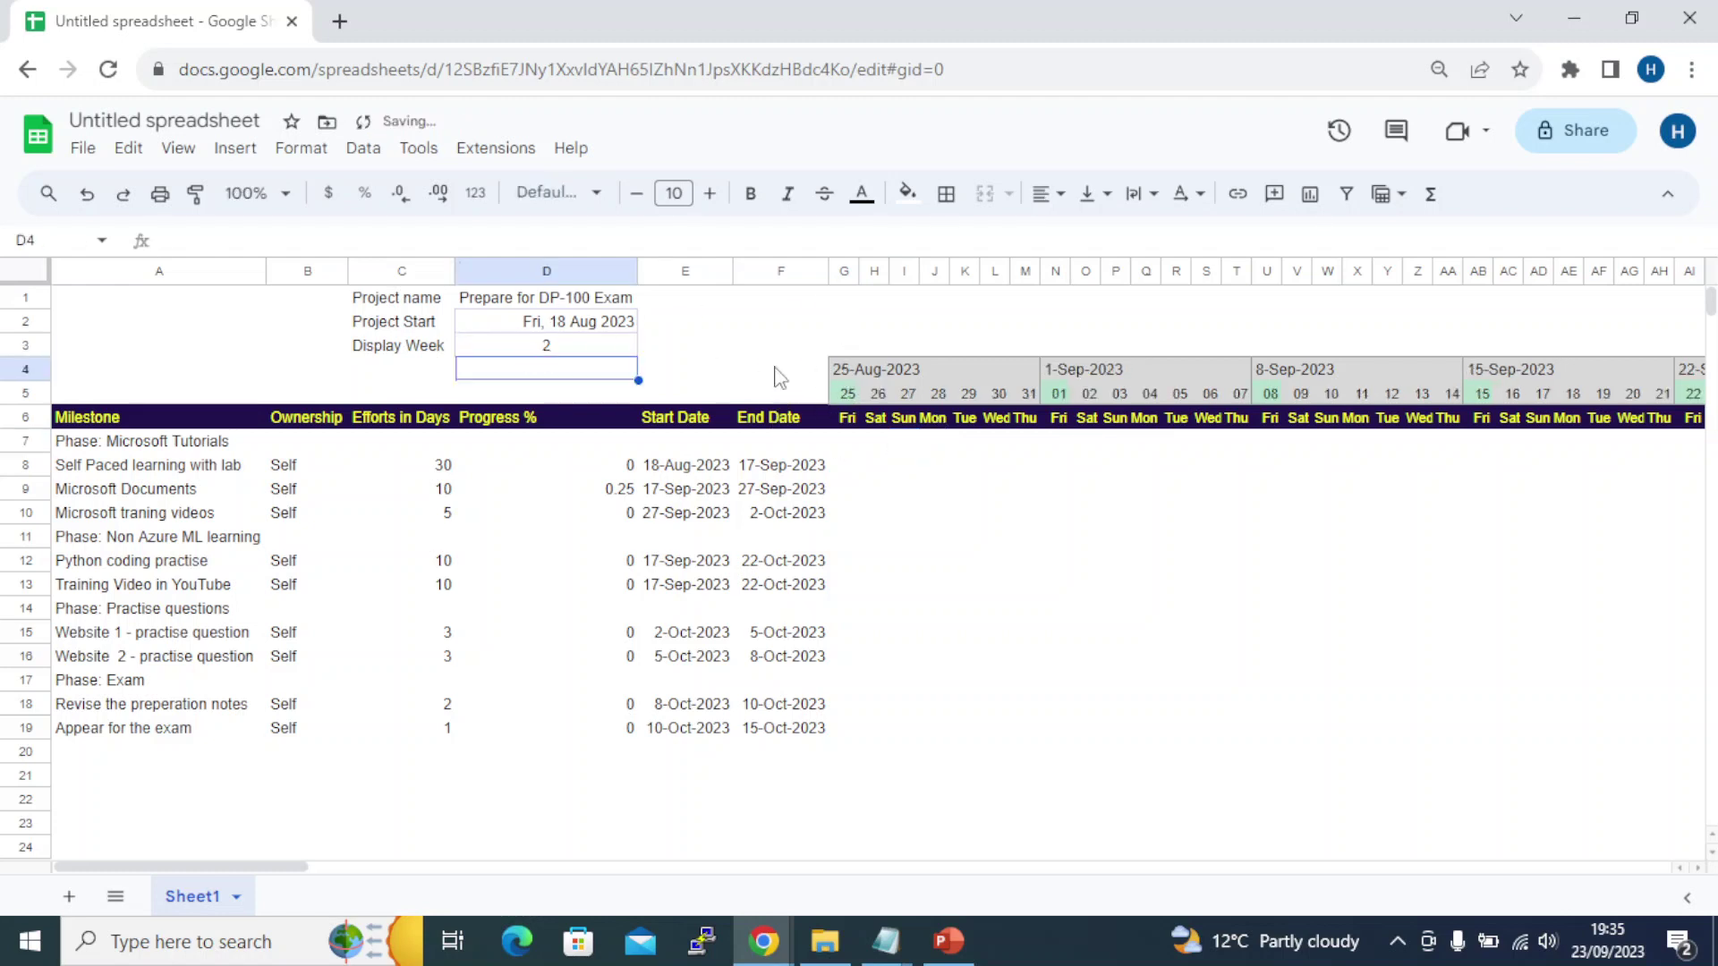
click(586, 347)
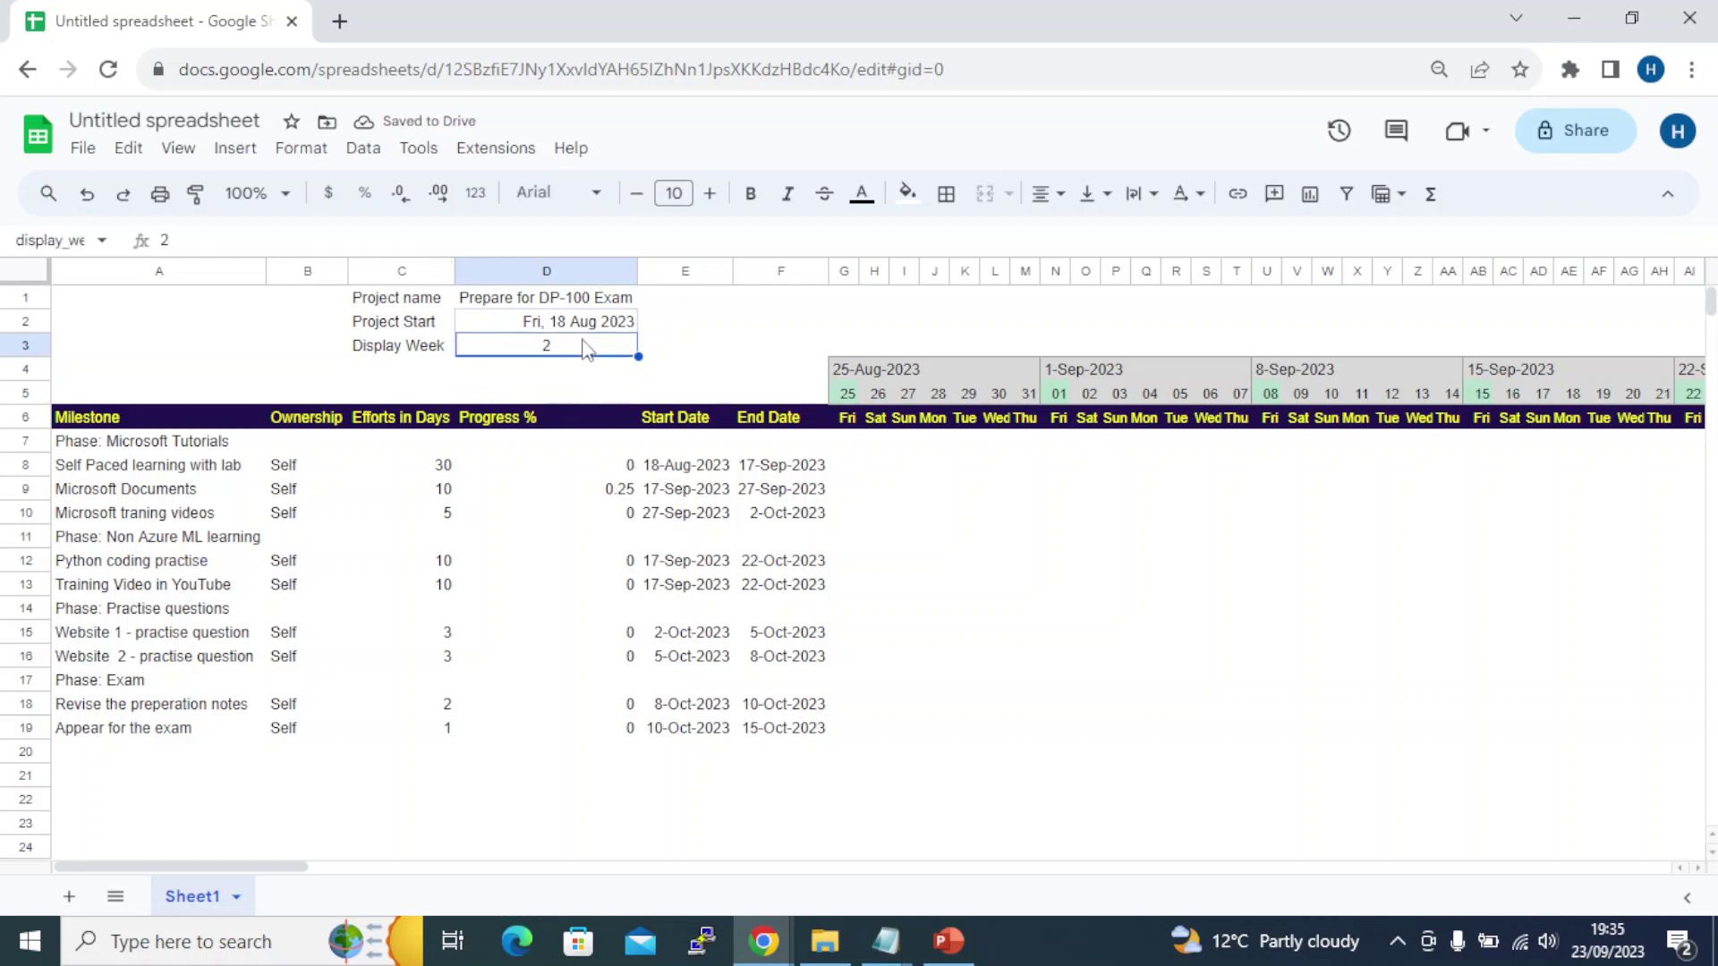
text(1)
key(Return)
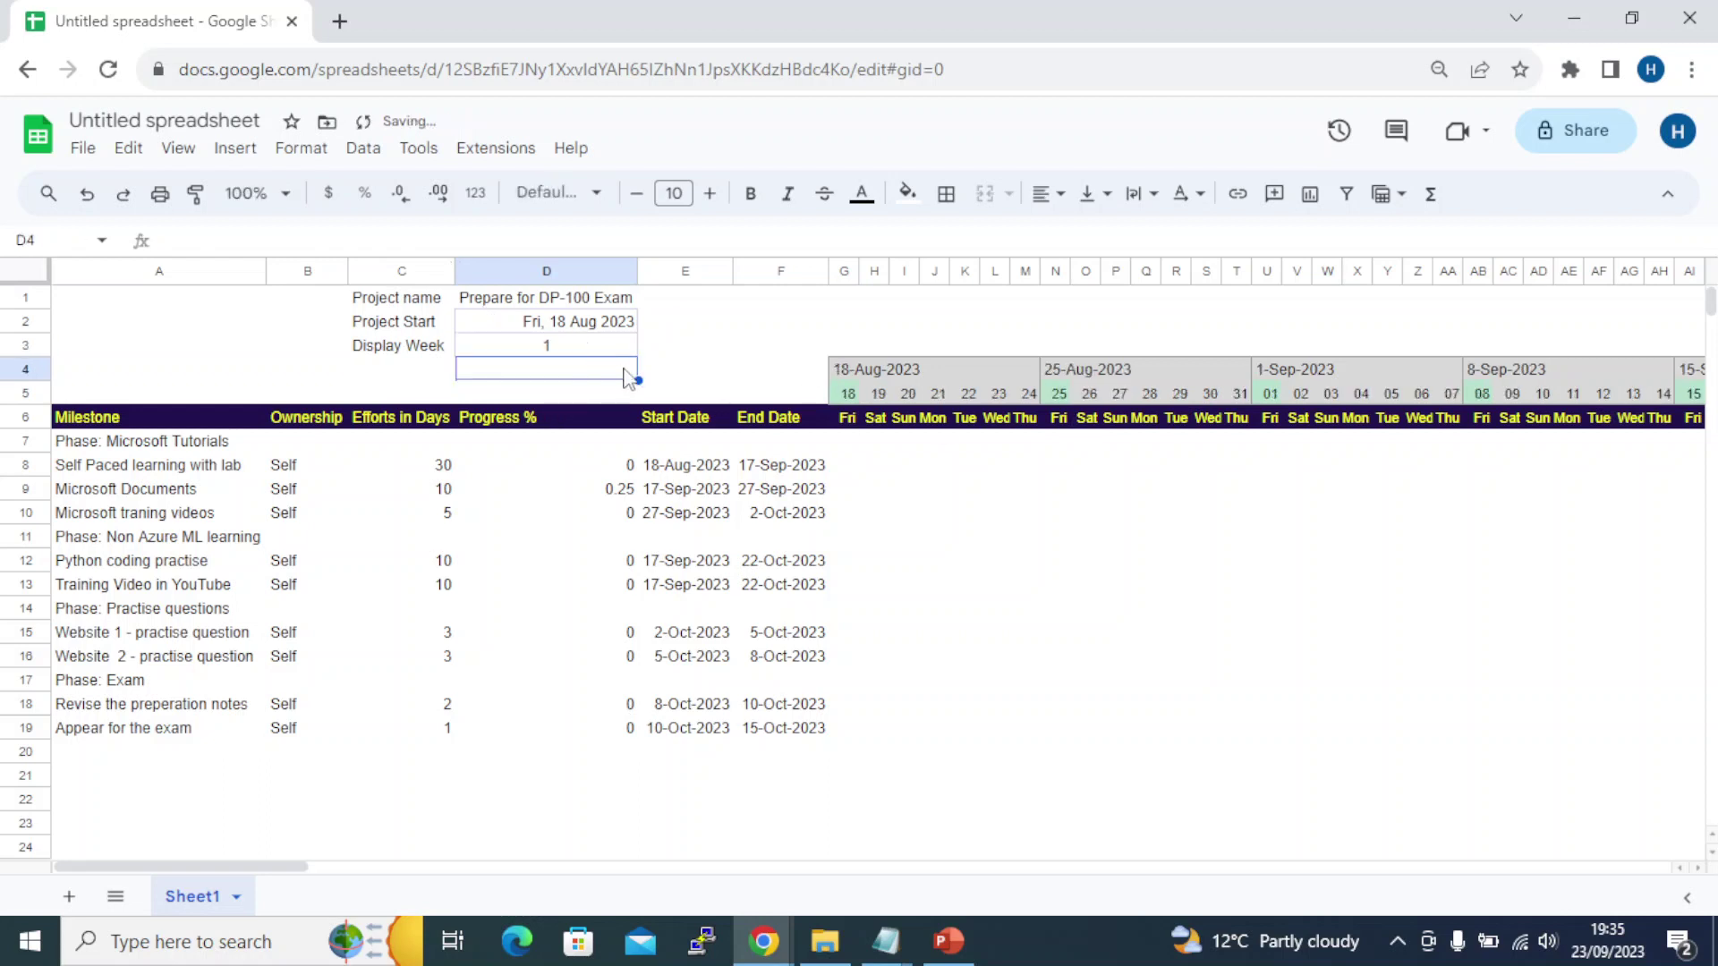
Try Display Week values of 0 and -1 to check earlier timeline dates, and restore the value to 1
click(626, 350)
text(0)
key(Return)
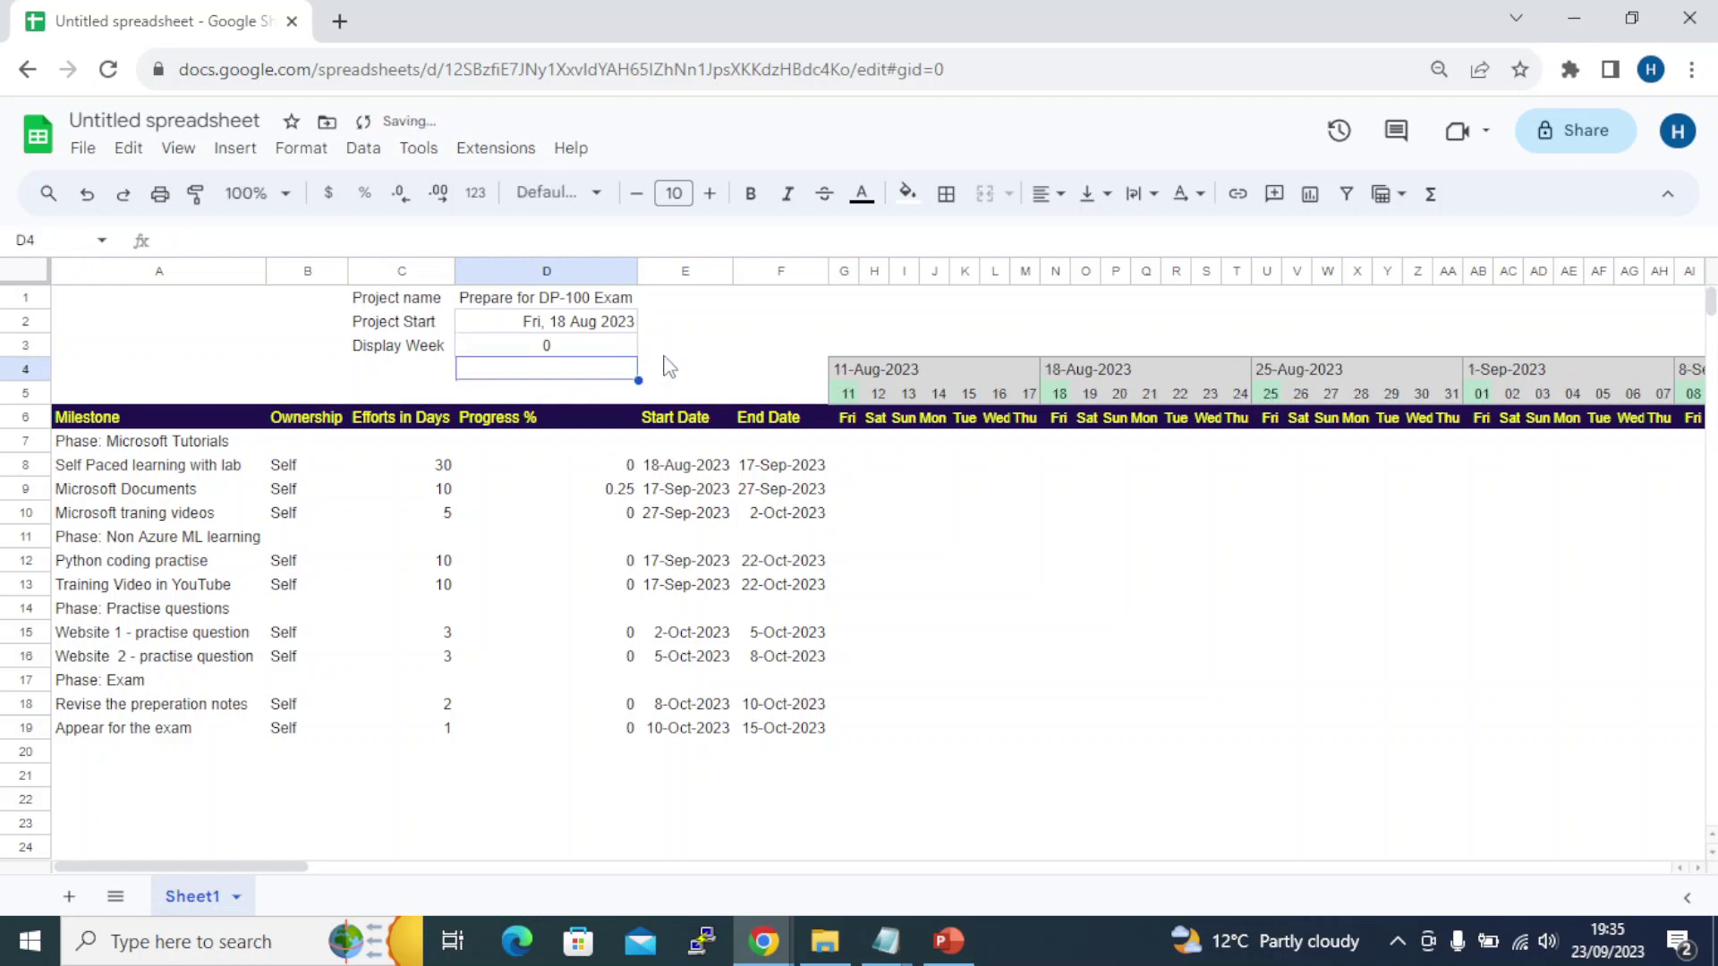
click(600, 349)
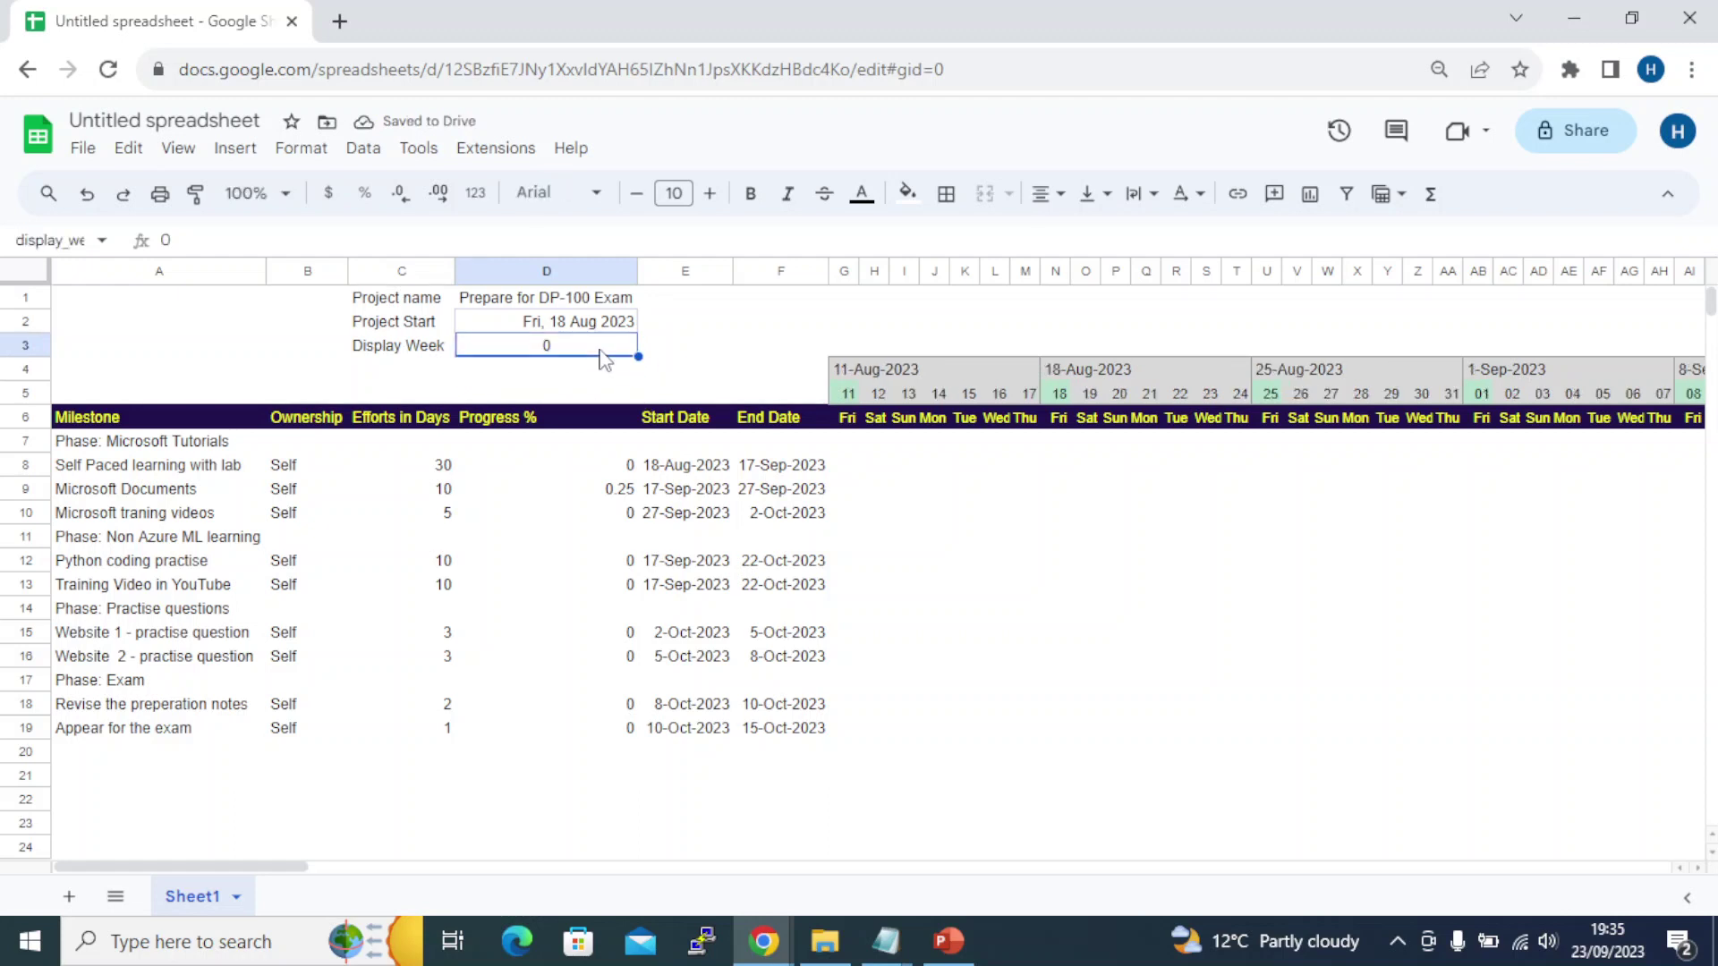
text(-1)
key(Return)
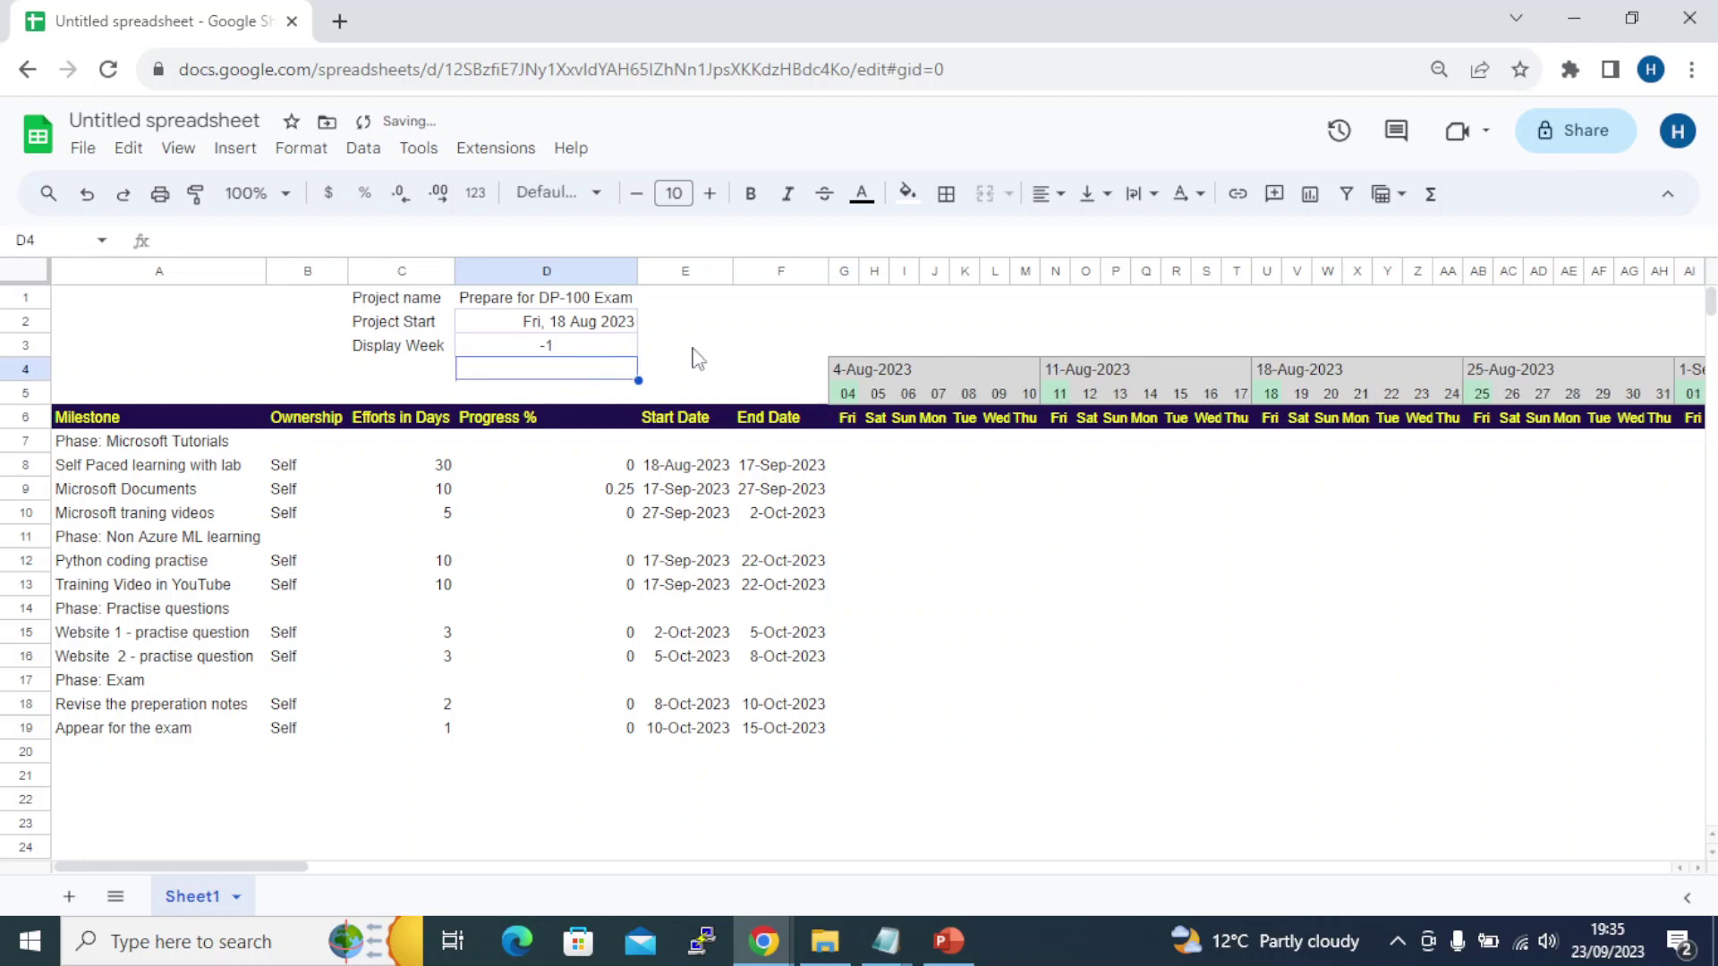
click(496, 347)
text(1)
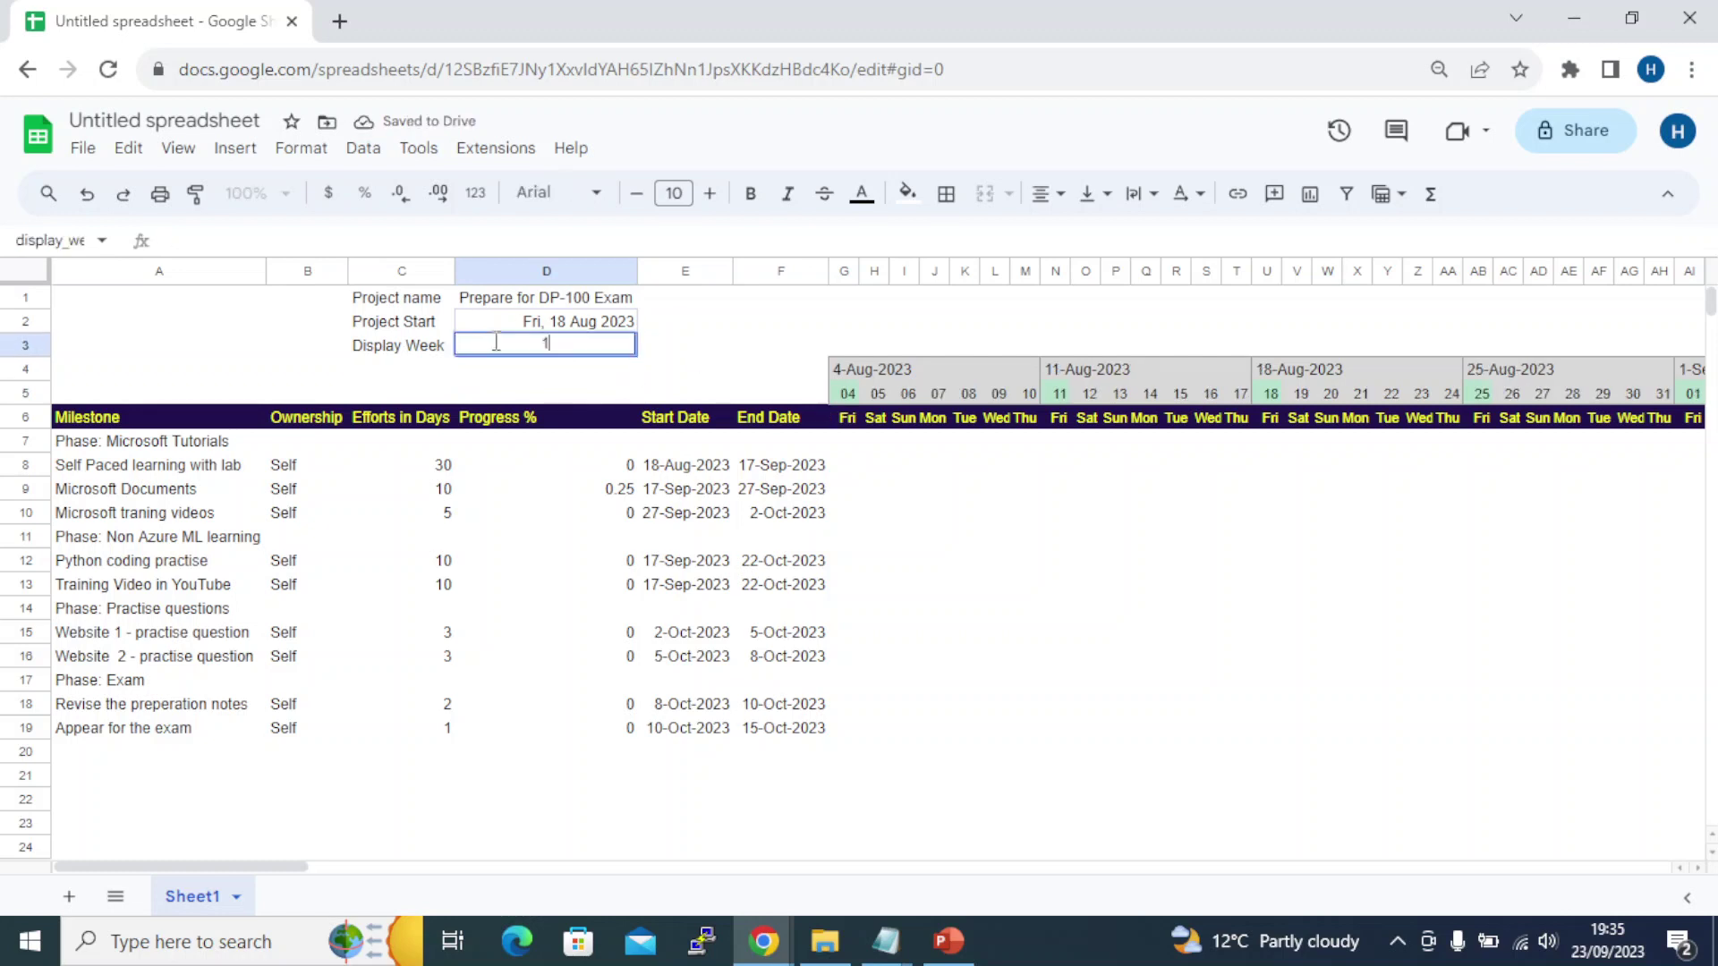
key(Return)
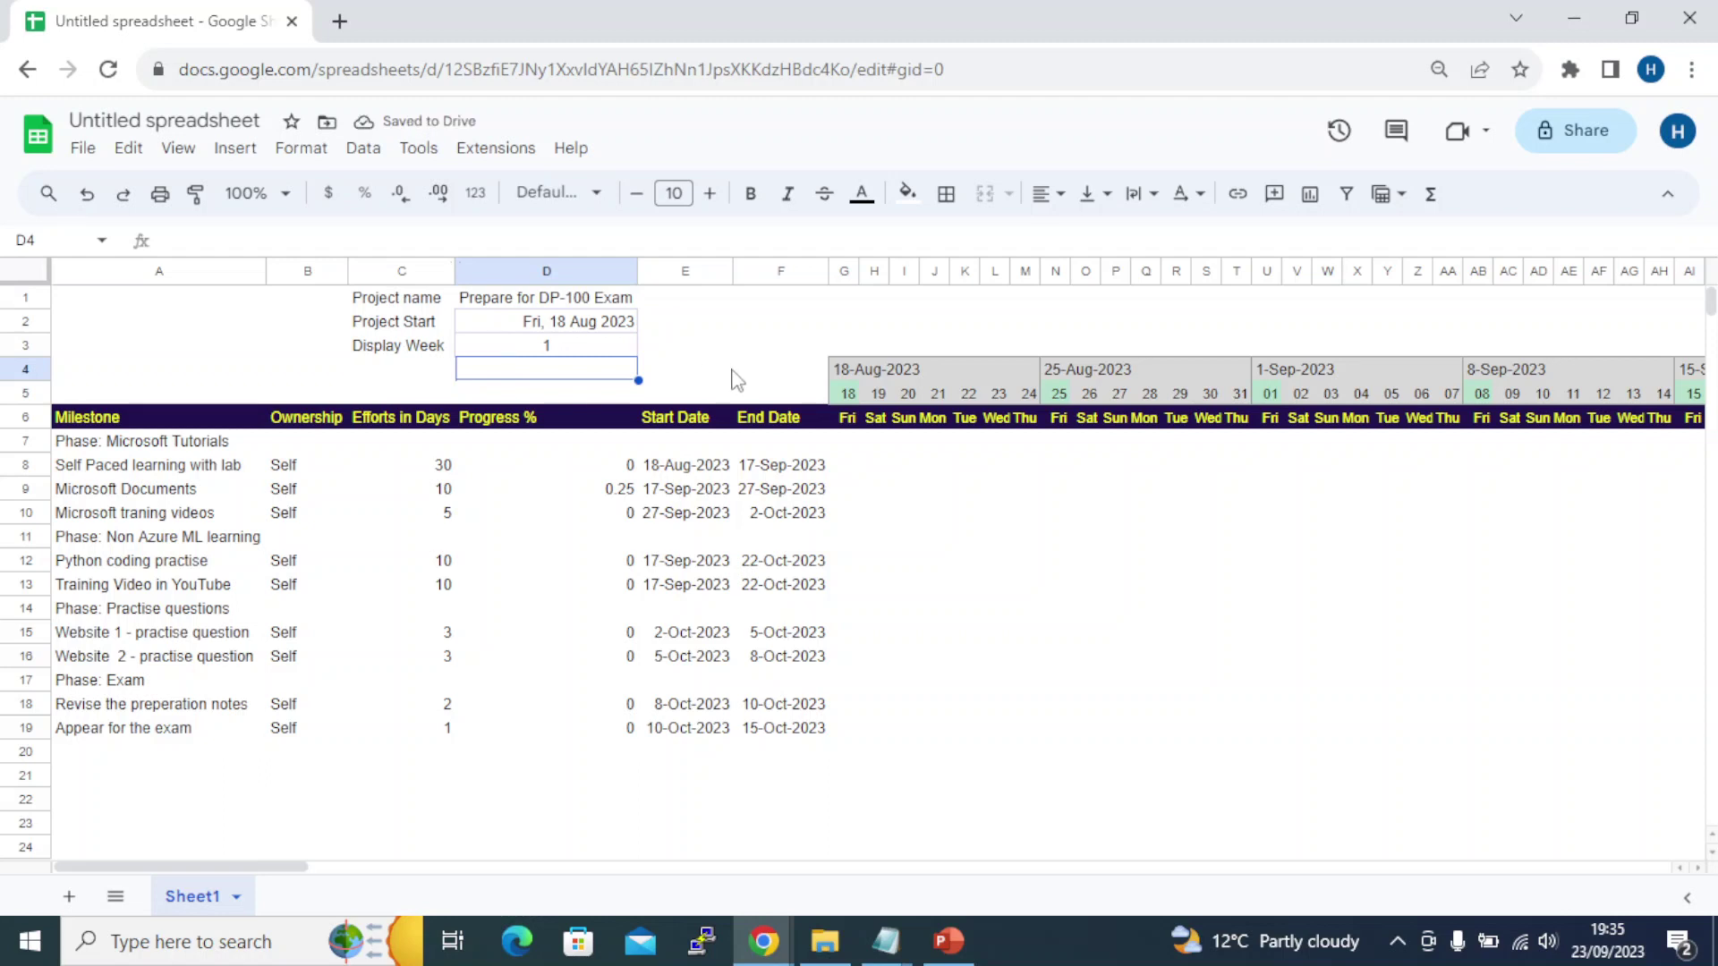
Compare the Progress % cells D7 to D19 and the milestone formatting with the ExamPreperation spreadsheet
click(880, 467)
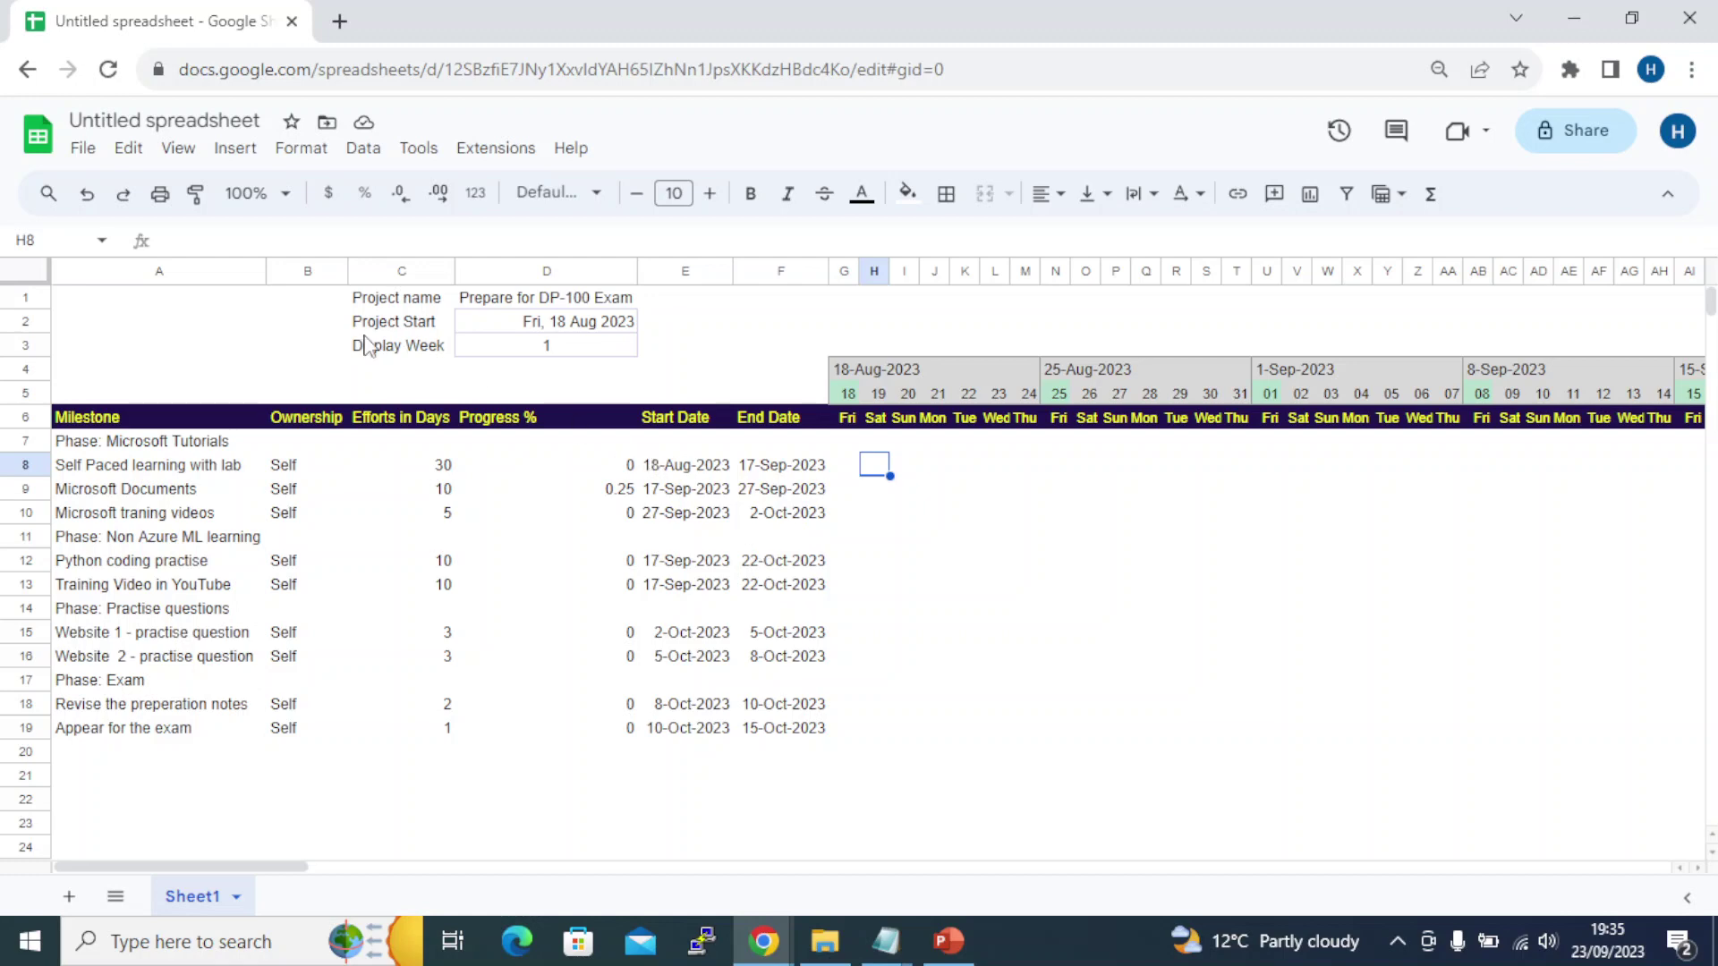
key(alt+Tab)
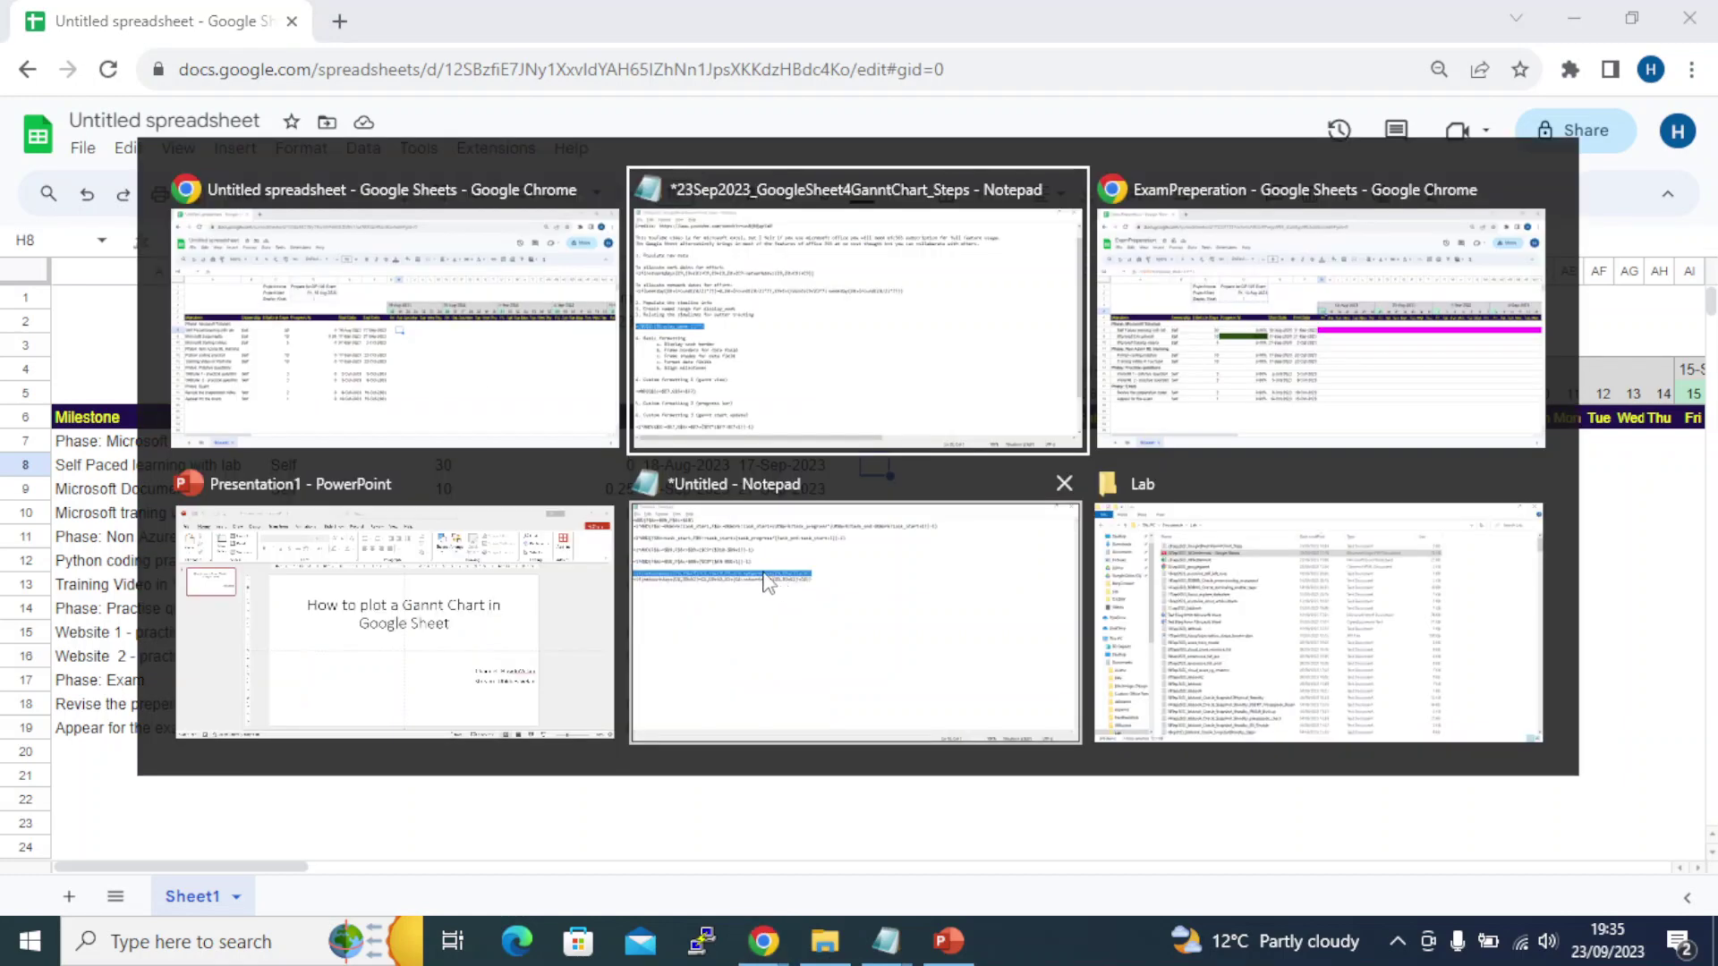
key(alt+Tab)
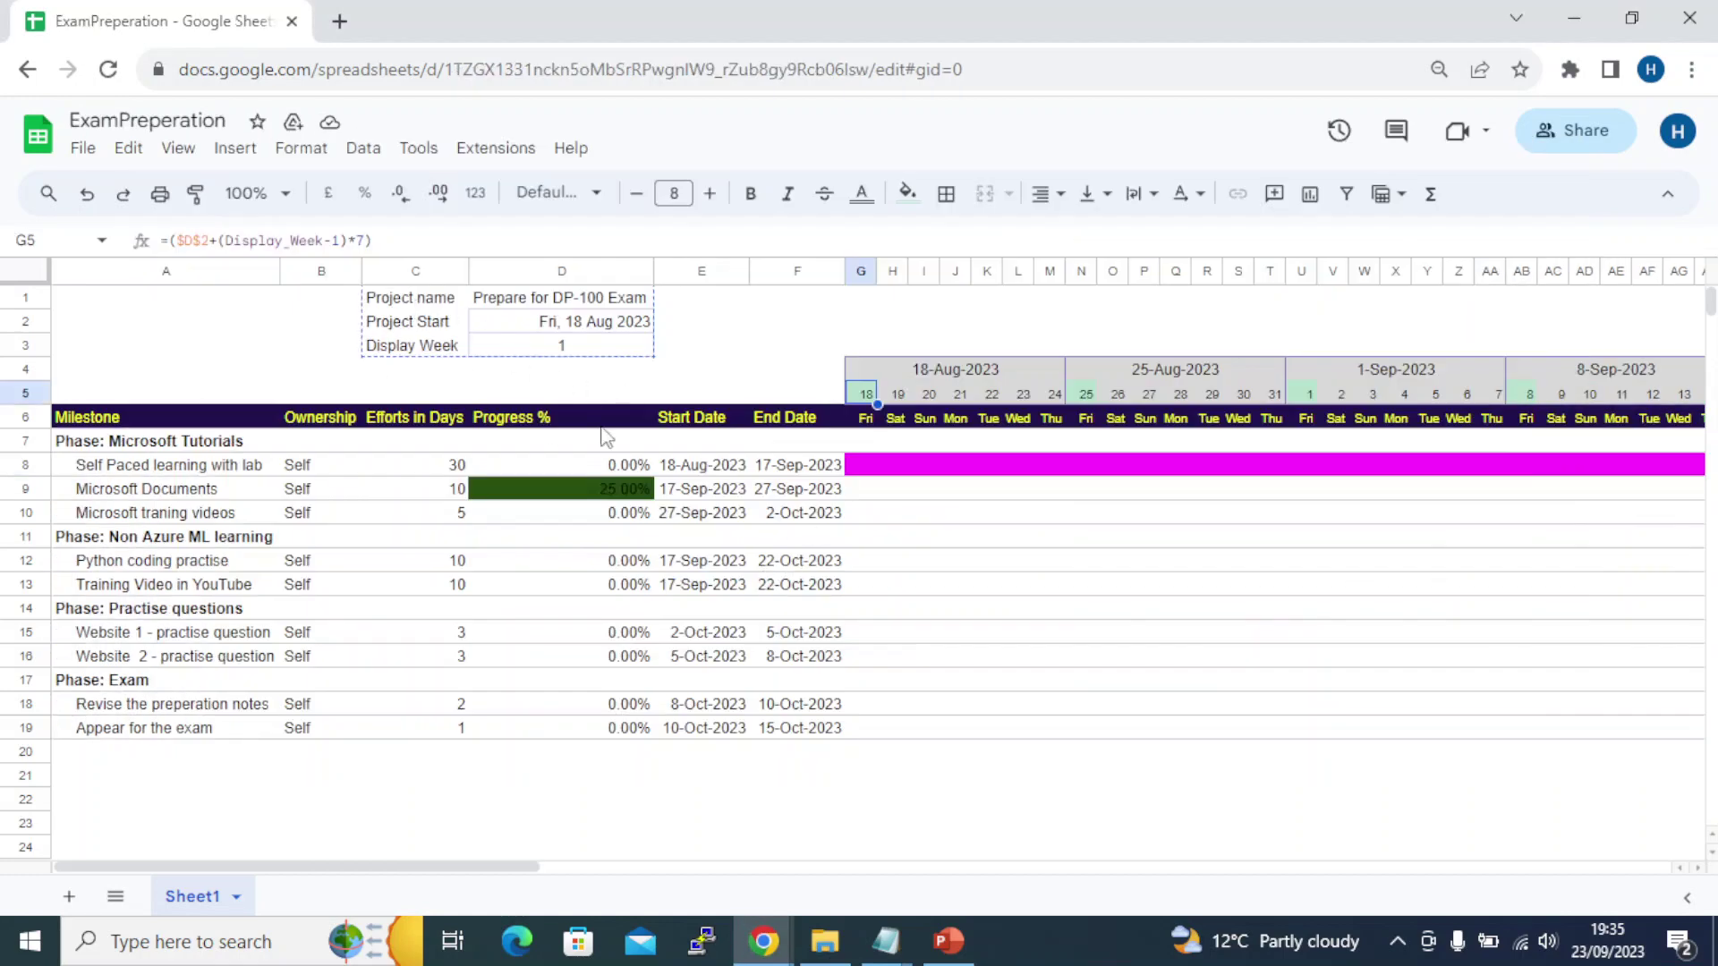
key(alt+Tab)
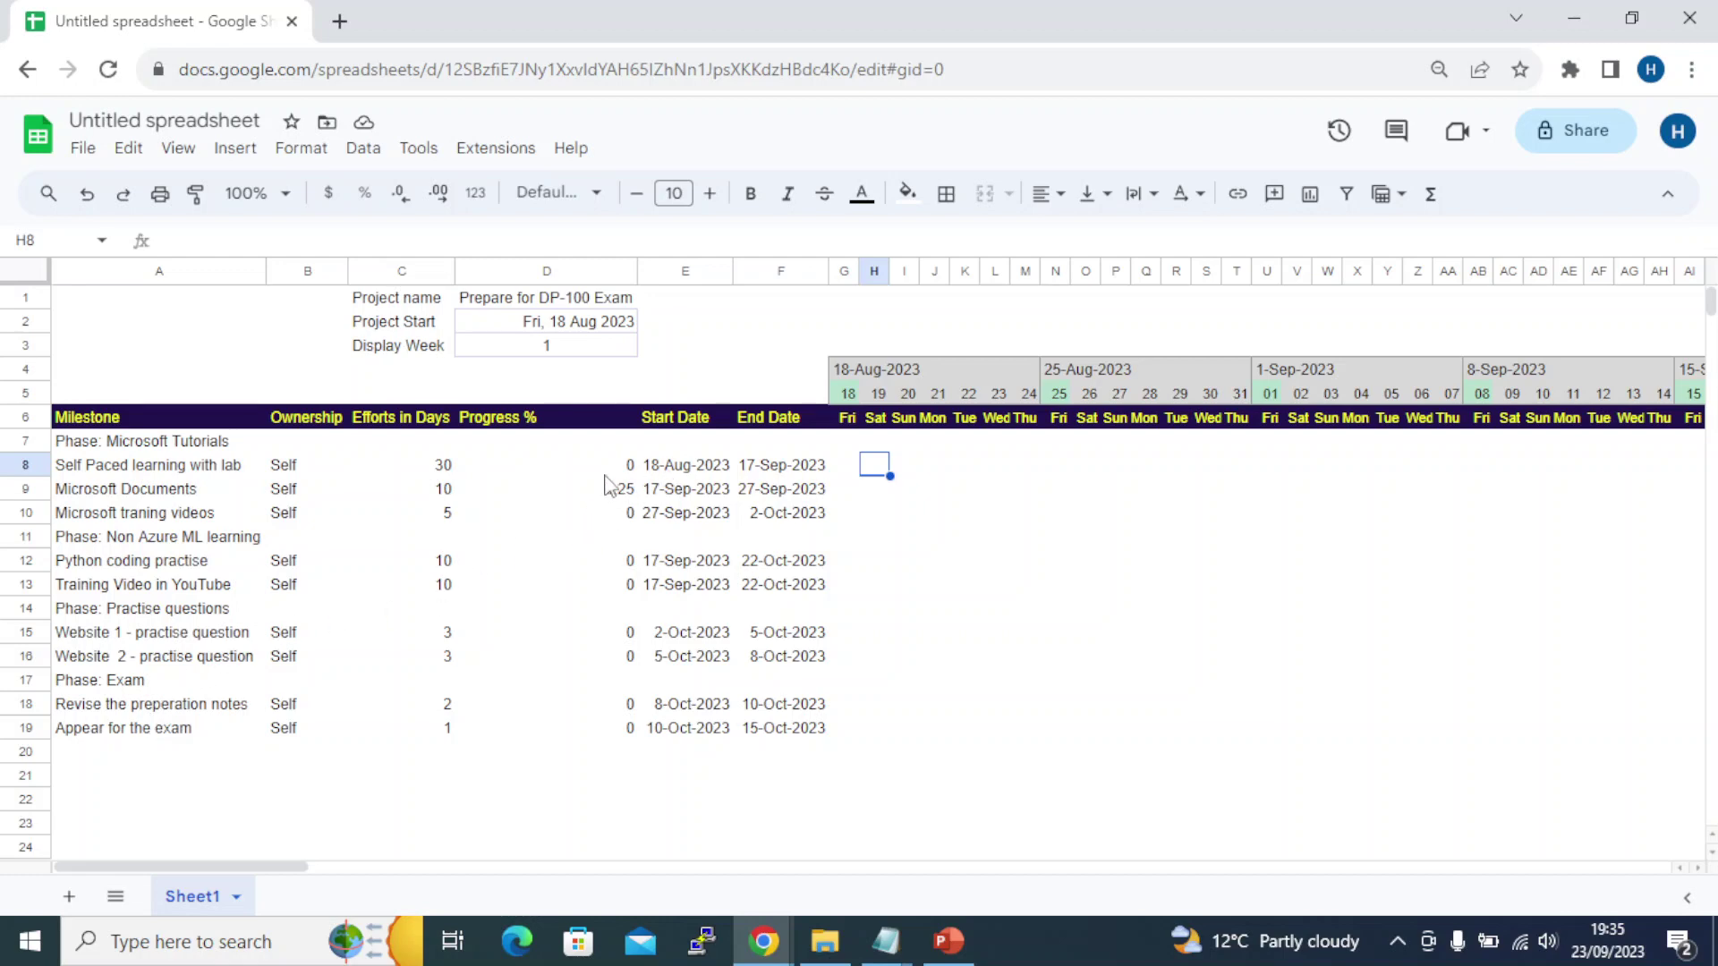
drag(553, 442, 526, 736)
key(alt+Tab)
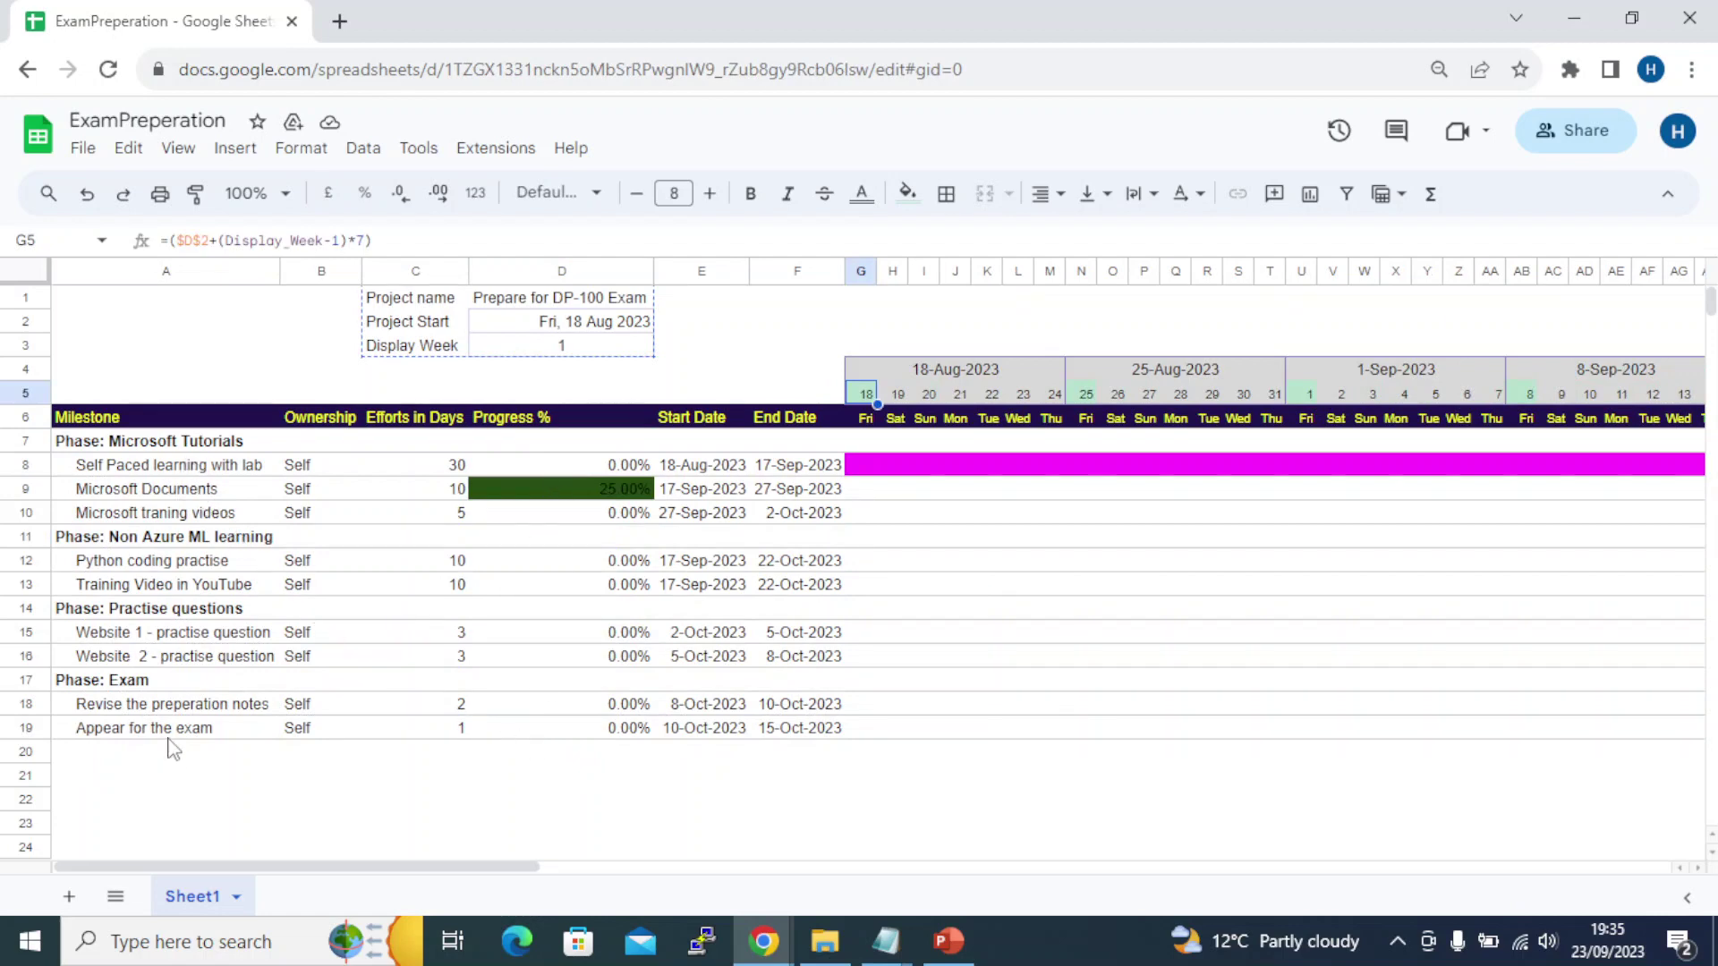
Switch to the untitled spreadsheet and add outer and horizontal borders to the Project Start and Display Week cells D2:D3
click(955, 726)
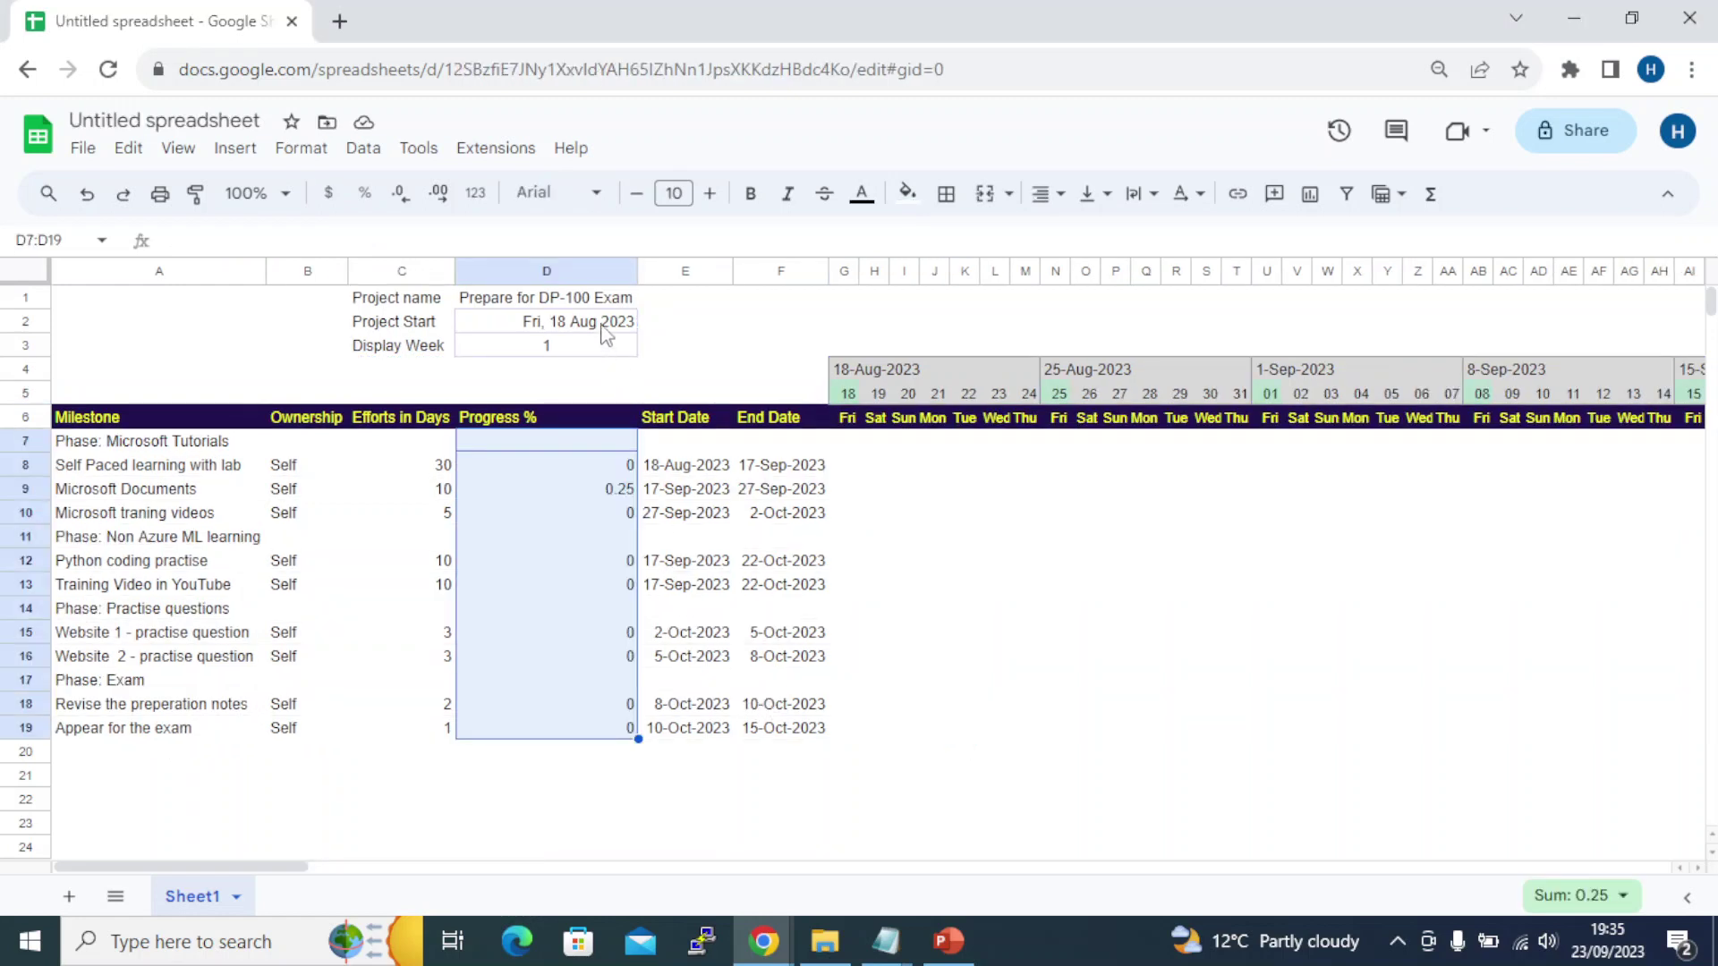
drag(605, 331, 582, 351)
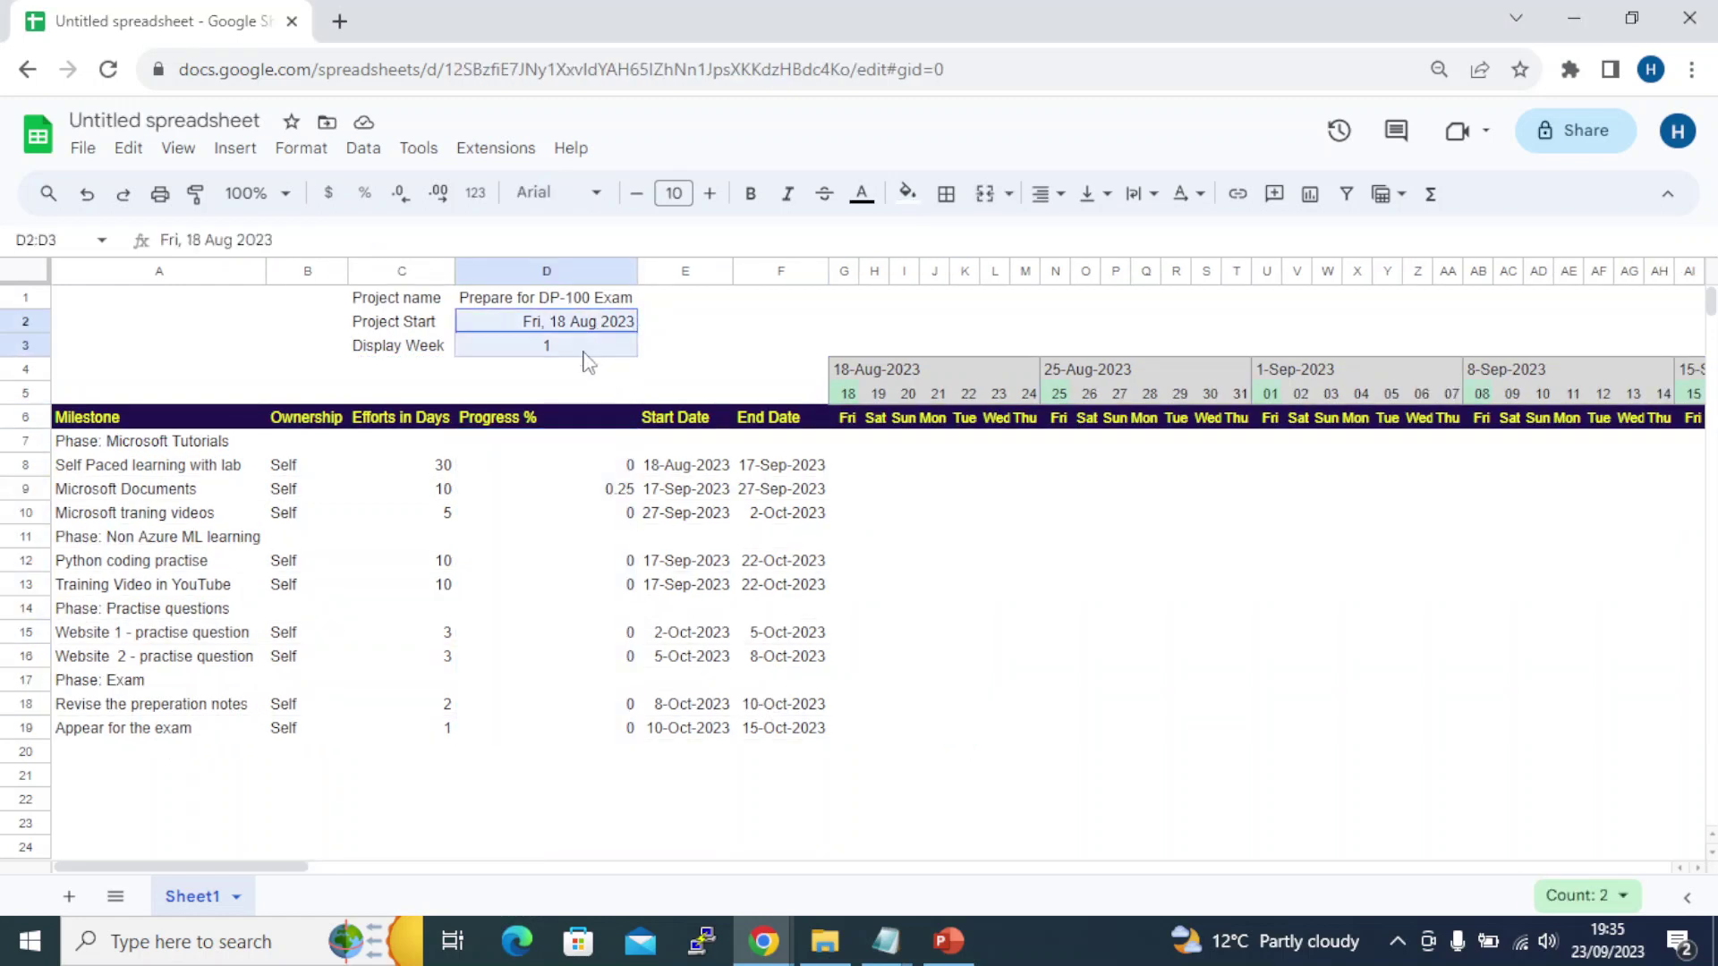
click(964, 205)
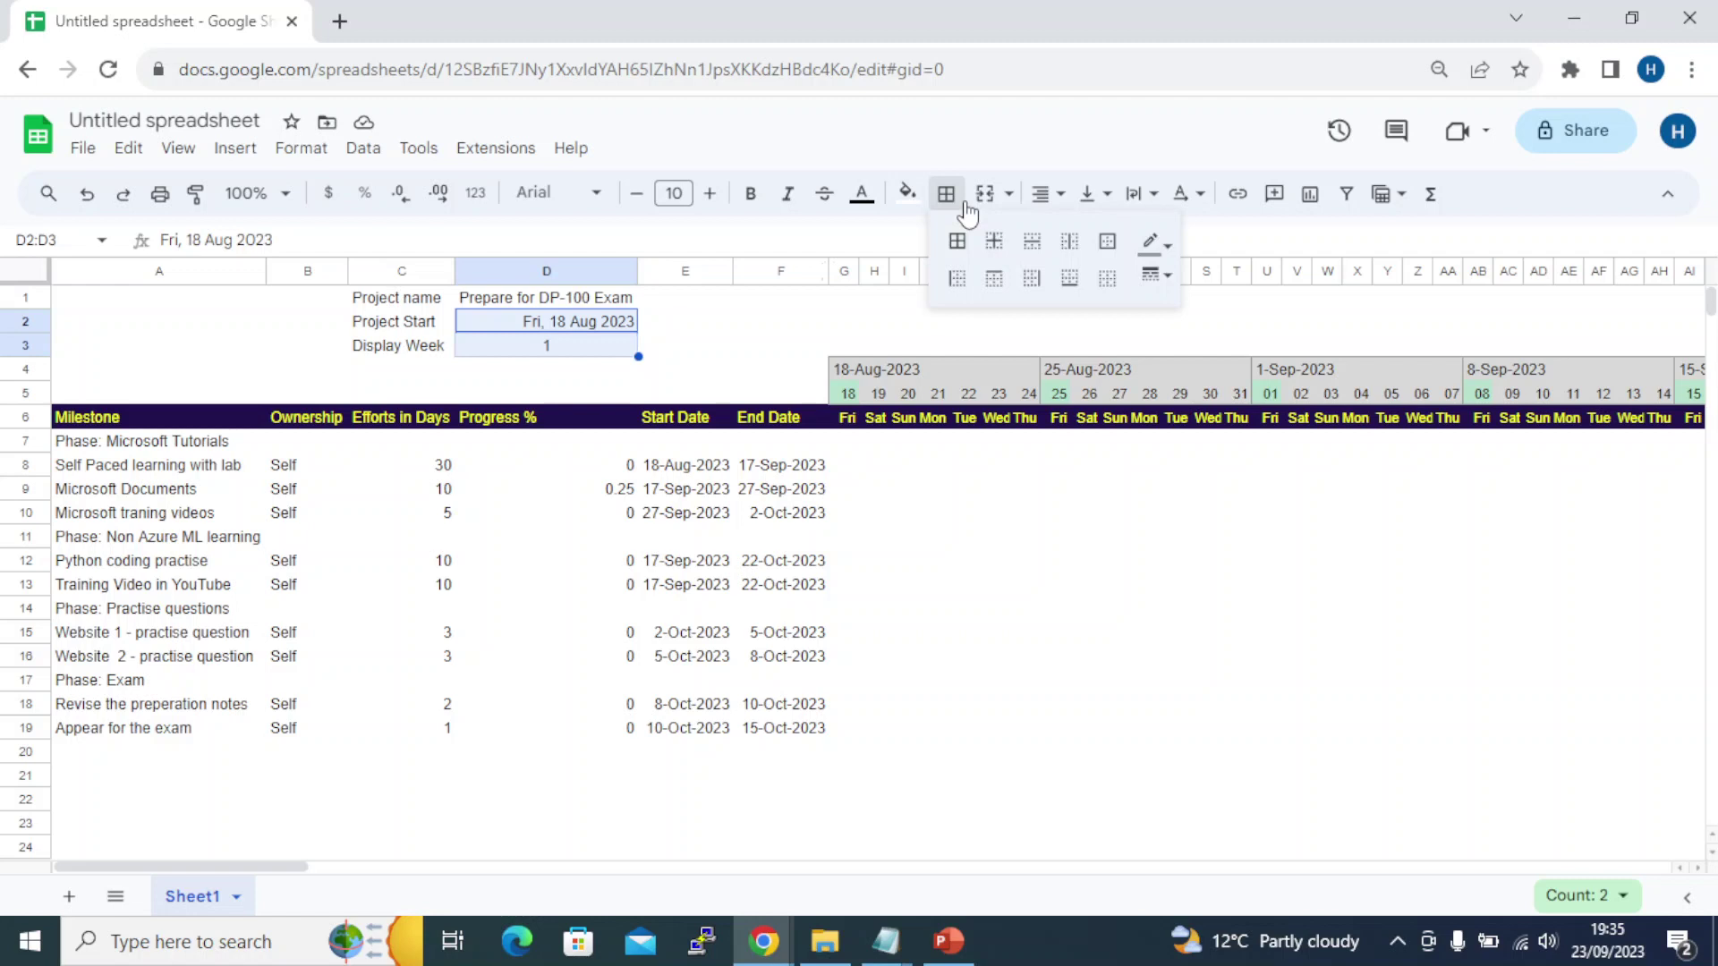
click(1124, 255)
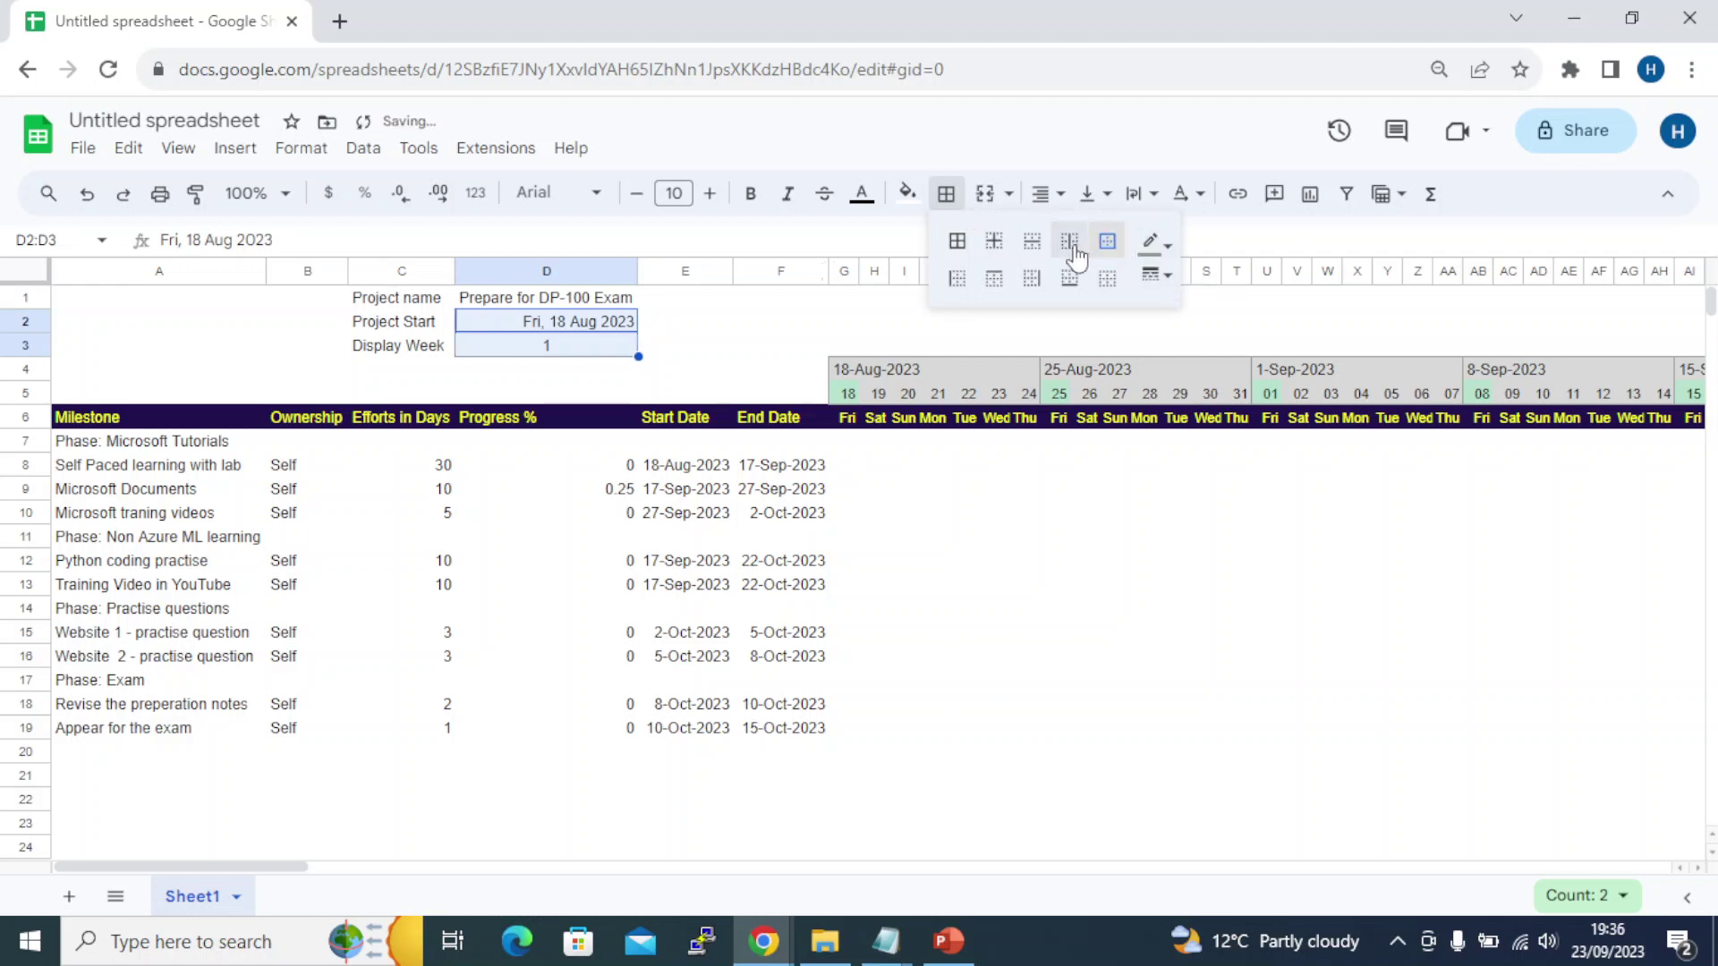
click(1031, 242)
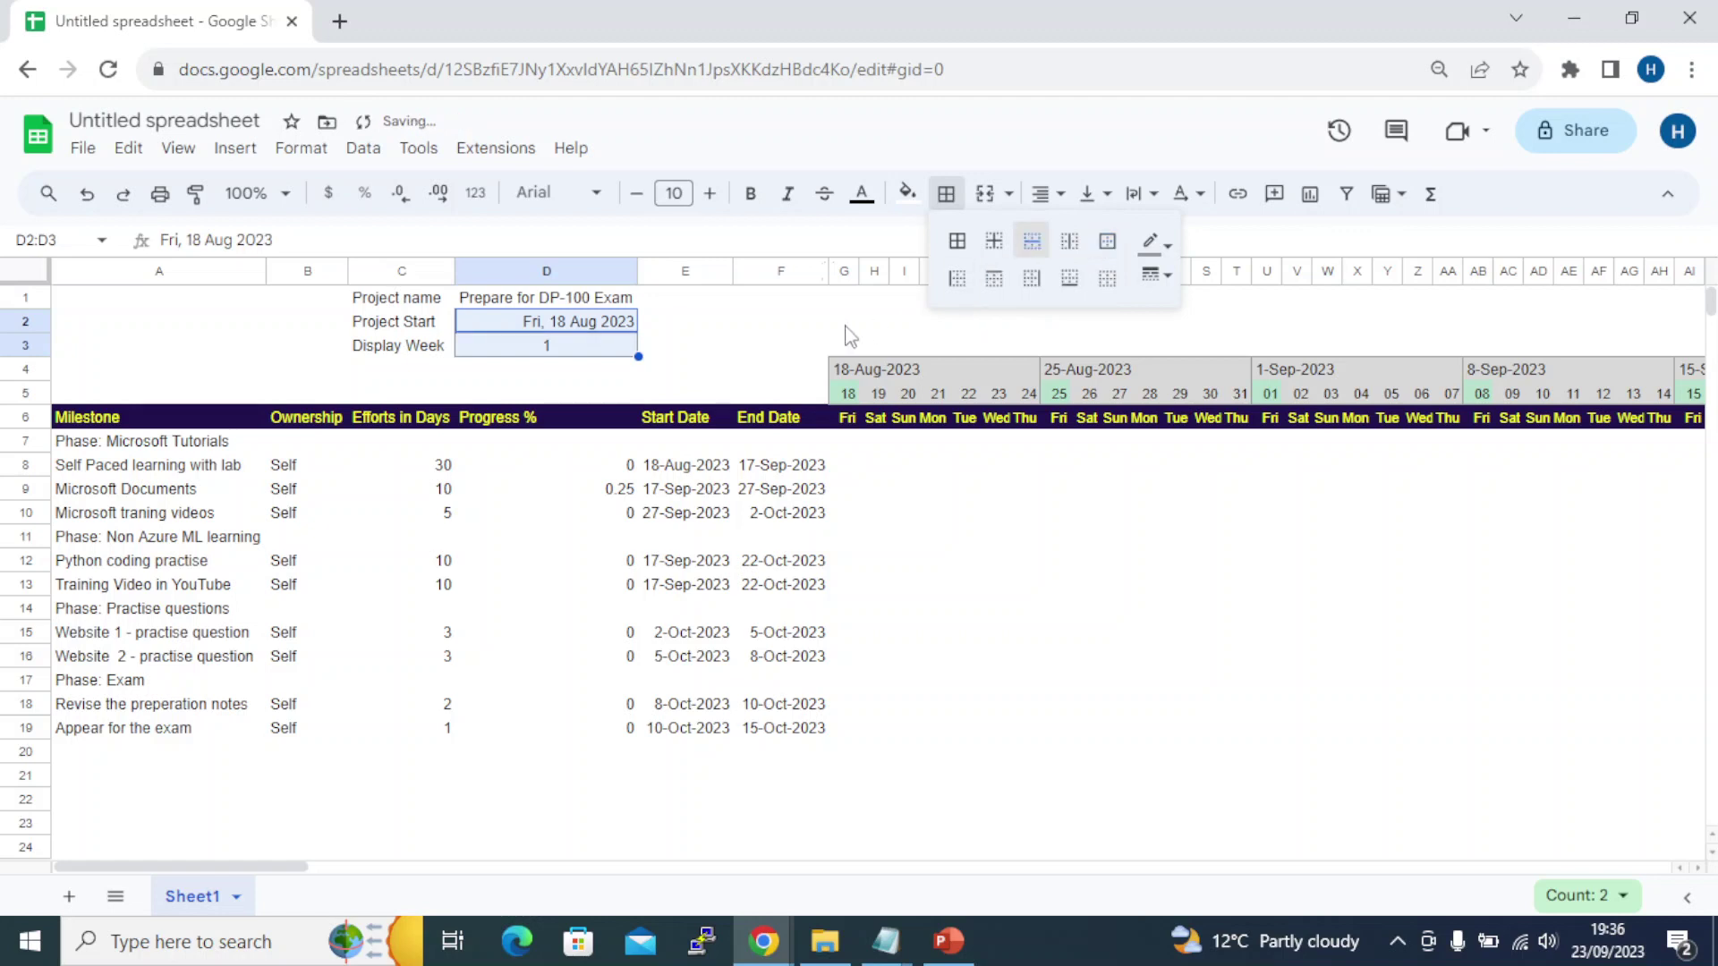
click(745, 327)
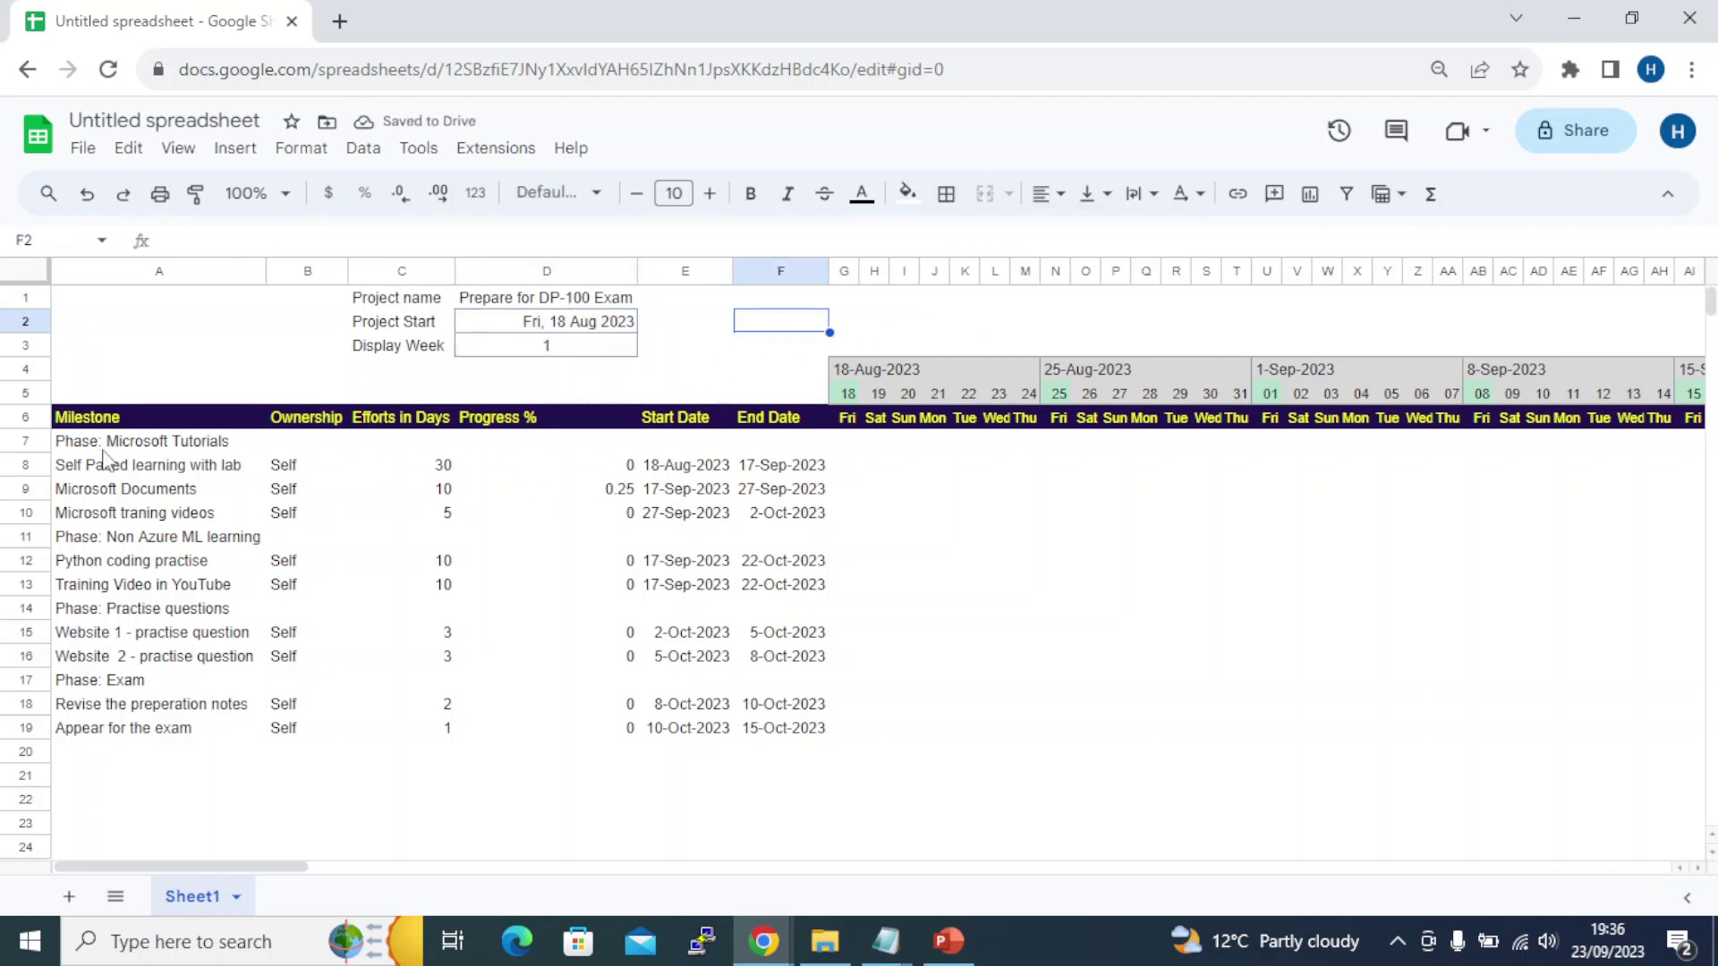
drag(104, 452, 106, 736)
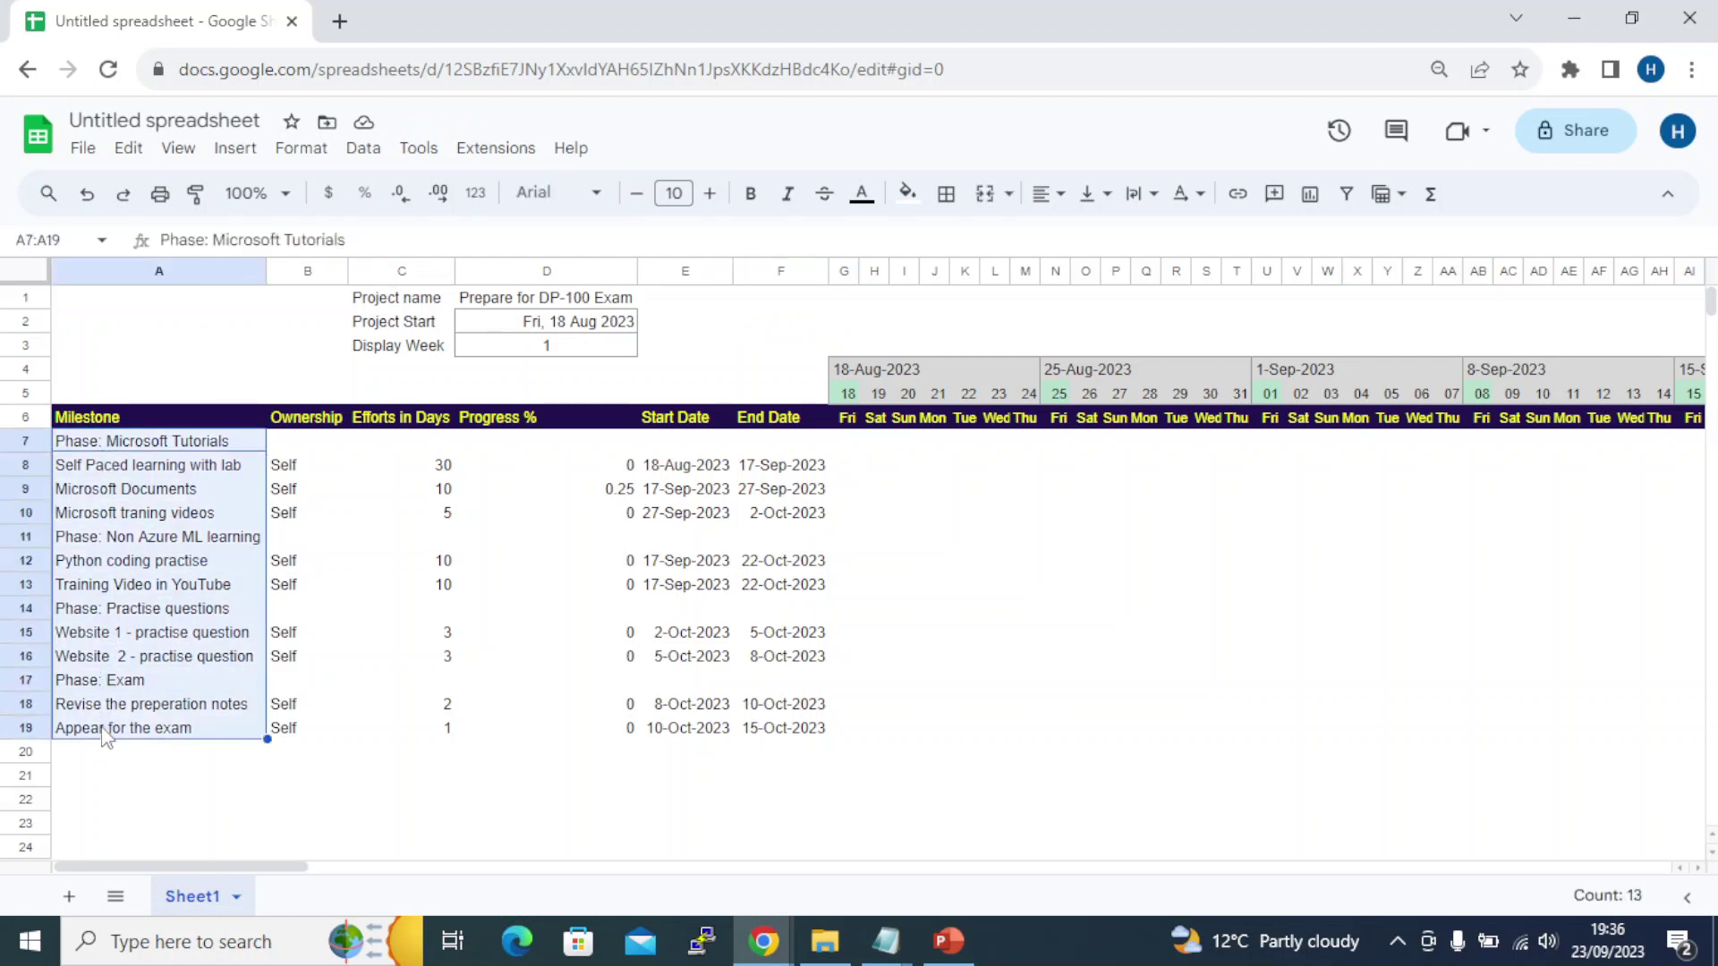
key(shift+Right)
key(shift+Right)
key(shift+Right)
key(shift+Right)
key(shift+Right)
key(shift+Right)
key(shift+Right)
key(shift+Right)
key(shift+Right)
key(shift+Right)
key(shift+Right)
key(shift+Right)
key(shift+Right)
key(shift+Right)
key(shift+Right)
key(shift+Right)
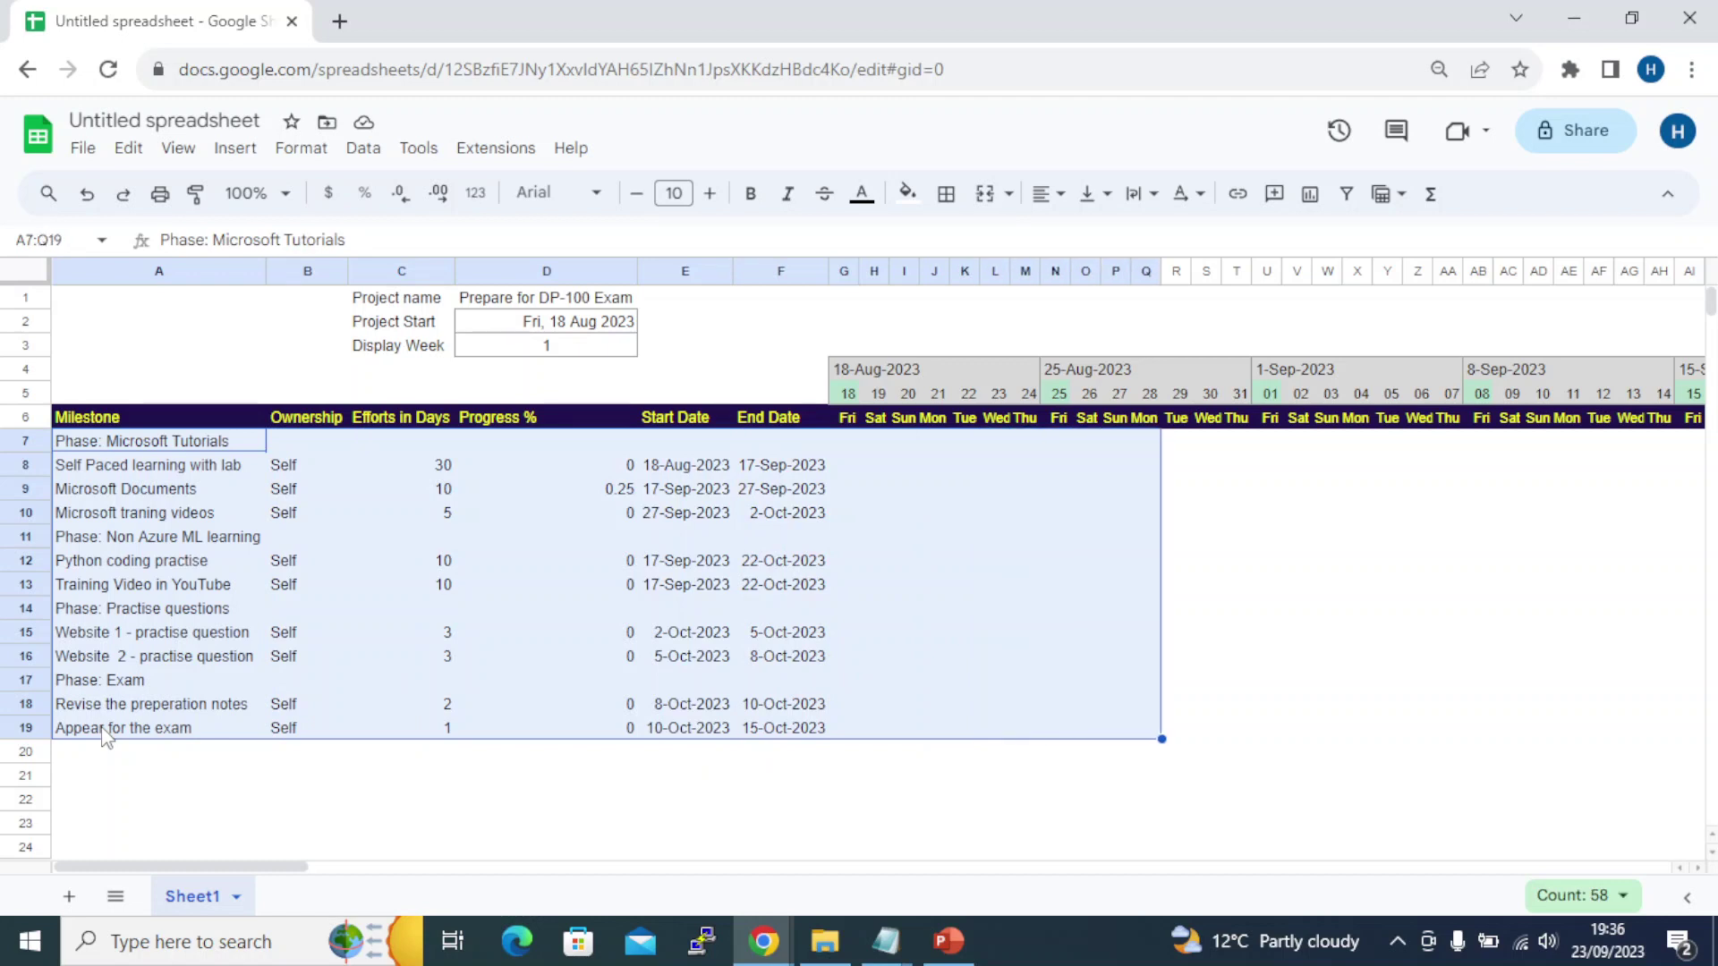
Add top and bottom borders to the first phase row across the whole timeline, from A7 to DG7
click(197, 450)
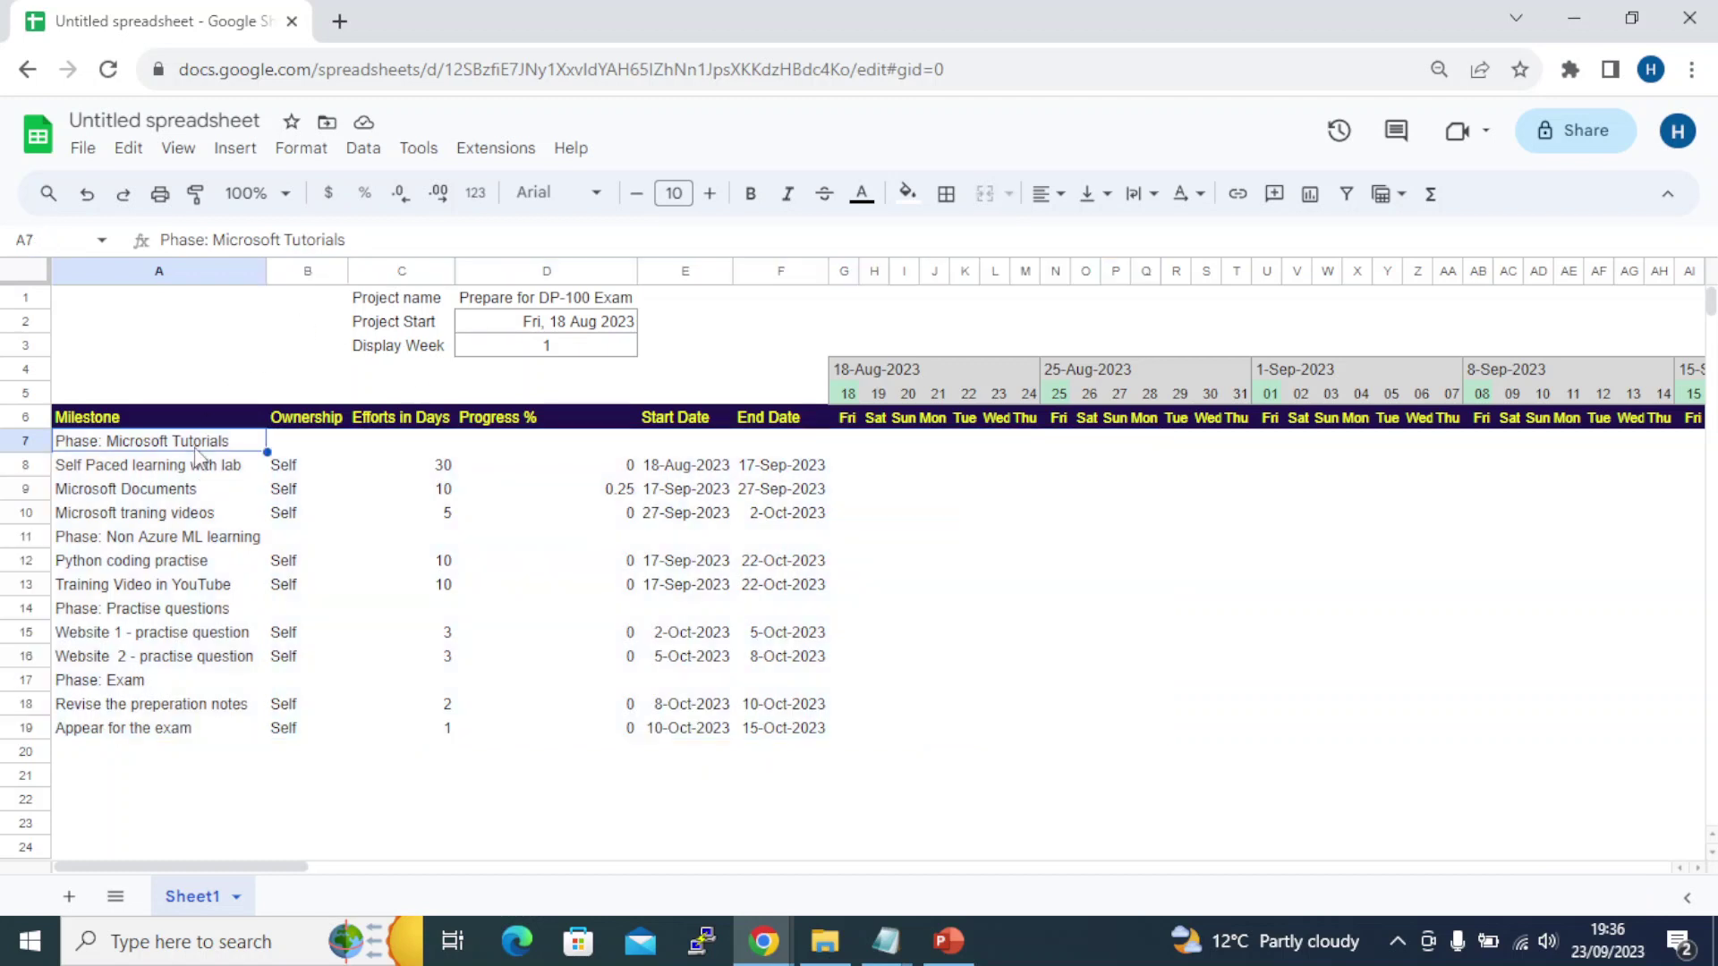
key(shift+Right)
key(shift+Right)
key(shift+Right)
key(shift+Right)
key(shift+Right)
key(shift+Right)
key(shift+Right)
key(shift+Right)
key(shift+Right)
key(shift+Right)
key(shift+Right)
key(shift+Right)
key(shift+Right)
key(shift+Right)
key(shift+Right)
key(shift+Right)
key(shift+Right)
key(shift+Right)
key(shift+Right)
key(shift+Right)
key(shift+Right)
key(shift+Right)
key(shift+Right)
key(shift+Right)
key(shift+Right)
key(shift+Right)
key(shift+Right)
key(shift+Right)
key(shift+Right)
key(shift+Right)
key(shift+Right)
key(shift+Right)
key(shift+Right)
key(shift+Right)
key(shift+Right)
key(shift+Right)
key(shift+Right)
key(shift+Right)
key(shift+Right)
key(shift+Right)
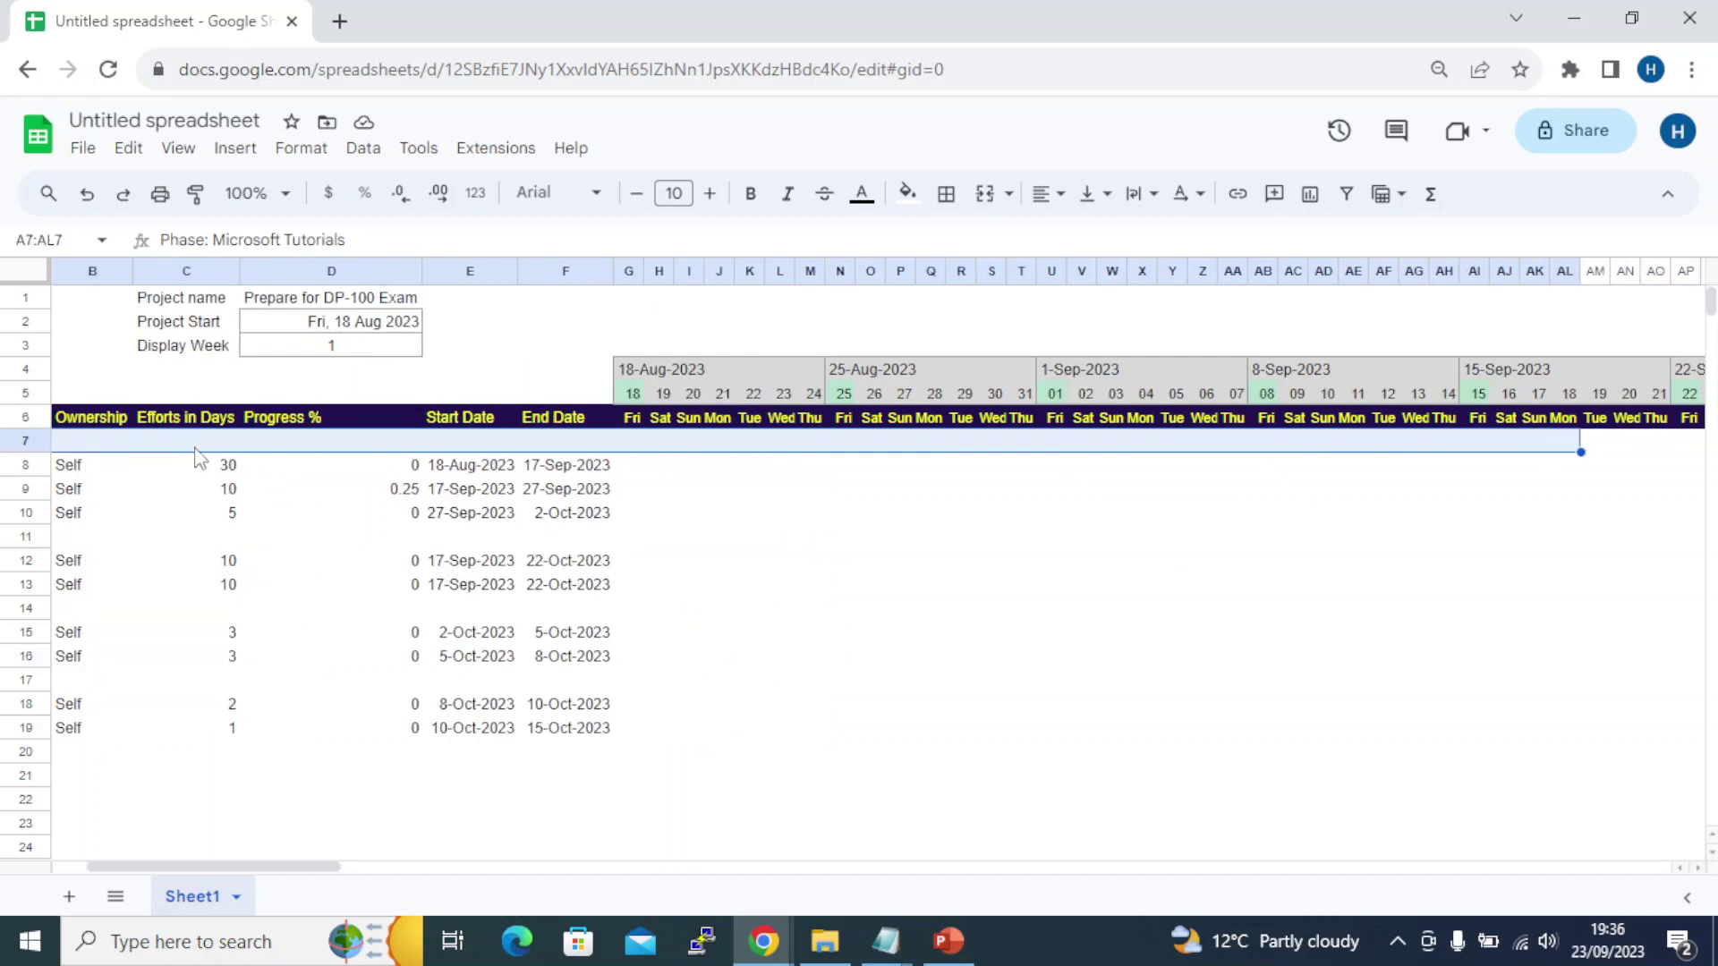
key(shift+Right)
key(shift+Right)
key(shift+Right)
key(shift+Right)
key(shift+Right)
key(shift+Right)
key(shift+Right)
key(shift+Right)
key(shift+Right)
key(shift+Right)
key(shift+Right)
key(shift+Right)
key(shift+Right)
key(shift+Right)
key(shift+Right)
key(shift+Right)
key(shift+Right)
key(shift+Right)
key(shift+Right)
key(shift+Right)
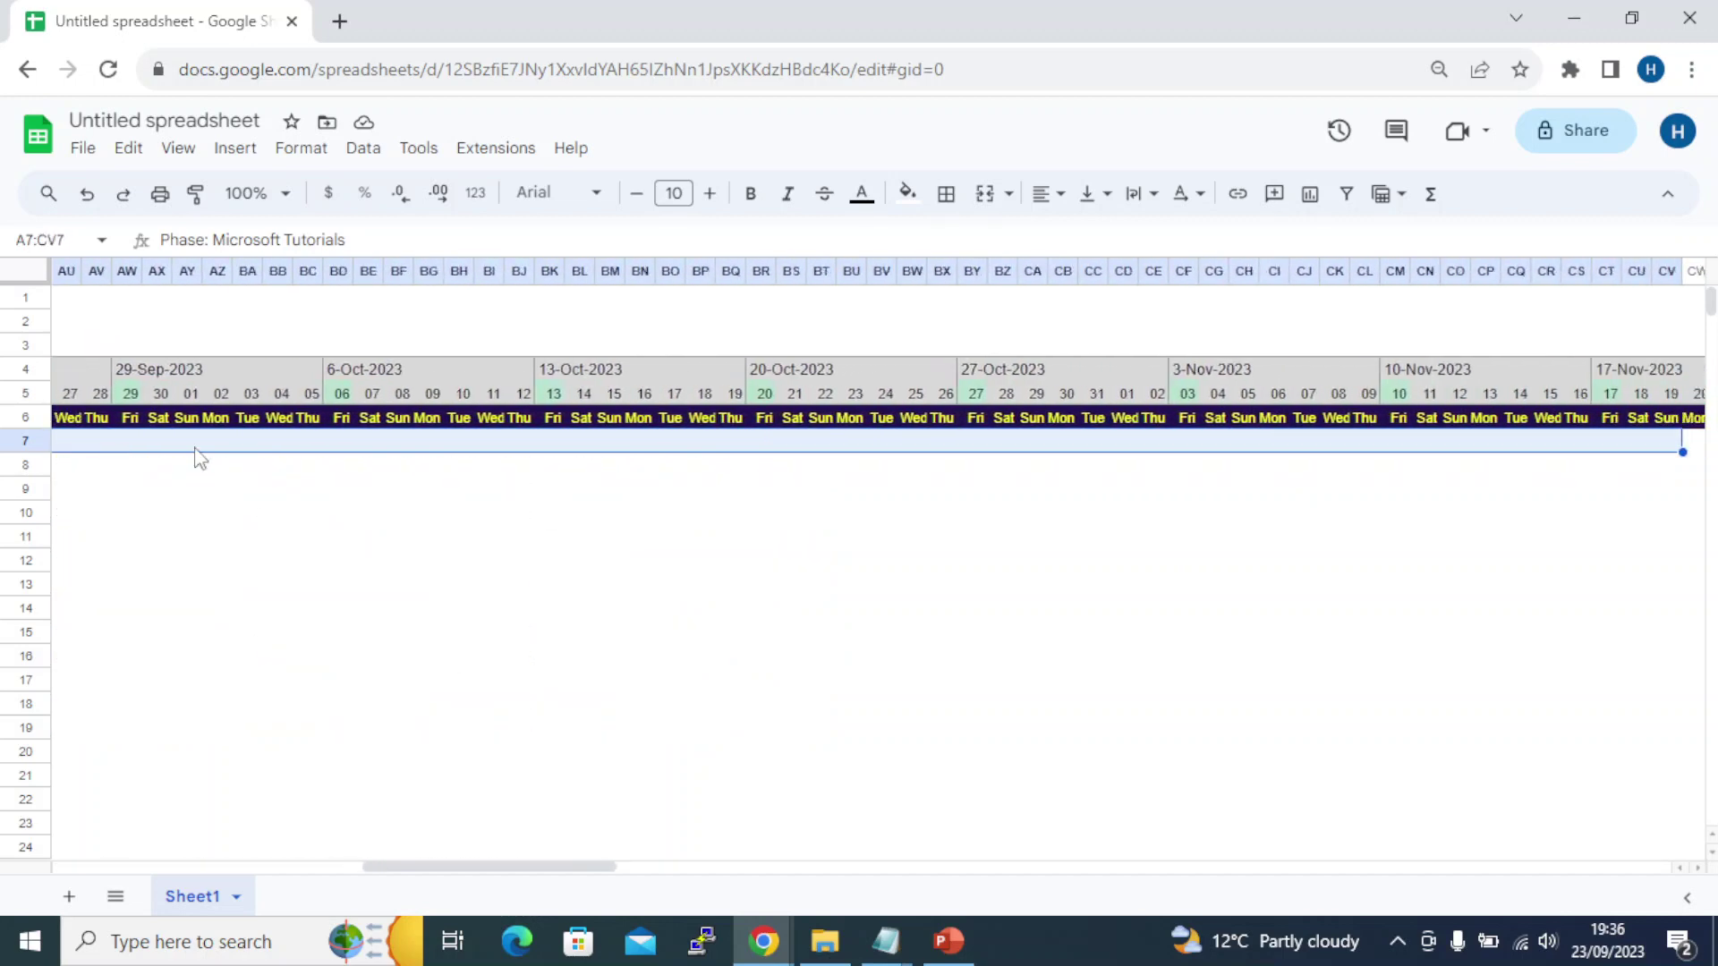
key(shift+Down)
key(shift+Down)
key(shift+Down)
key(shift+Down)
key(shift+Down)
key(shift+Down)
key(shift+Down)
key(shift+Down)
key(shift+Down)
key(shift+Down)
key(shift+Down)
key(shift+Down)
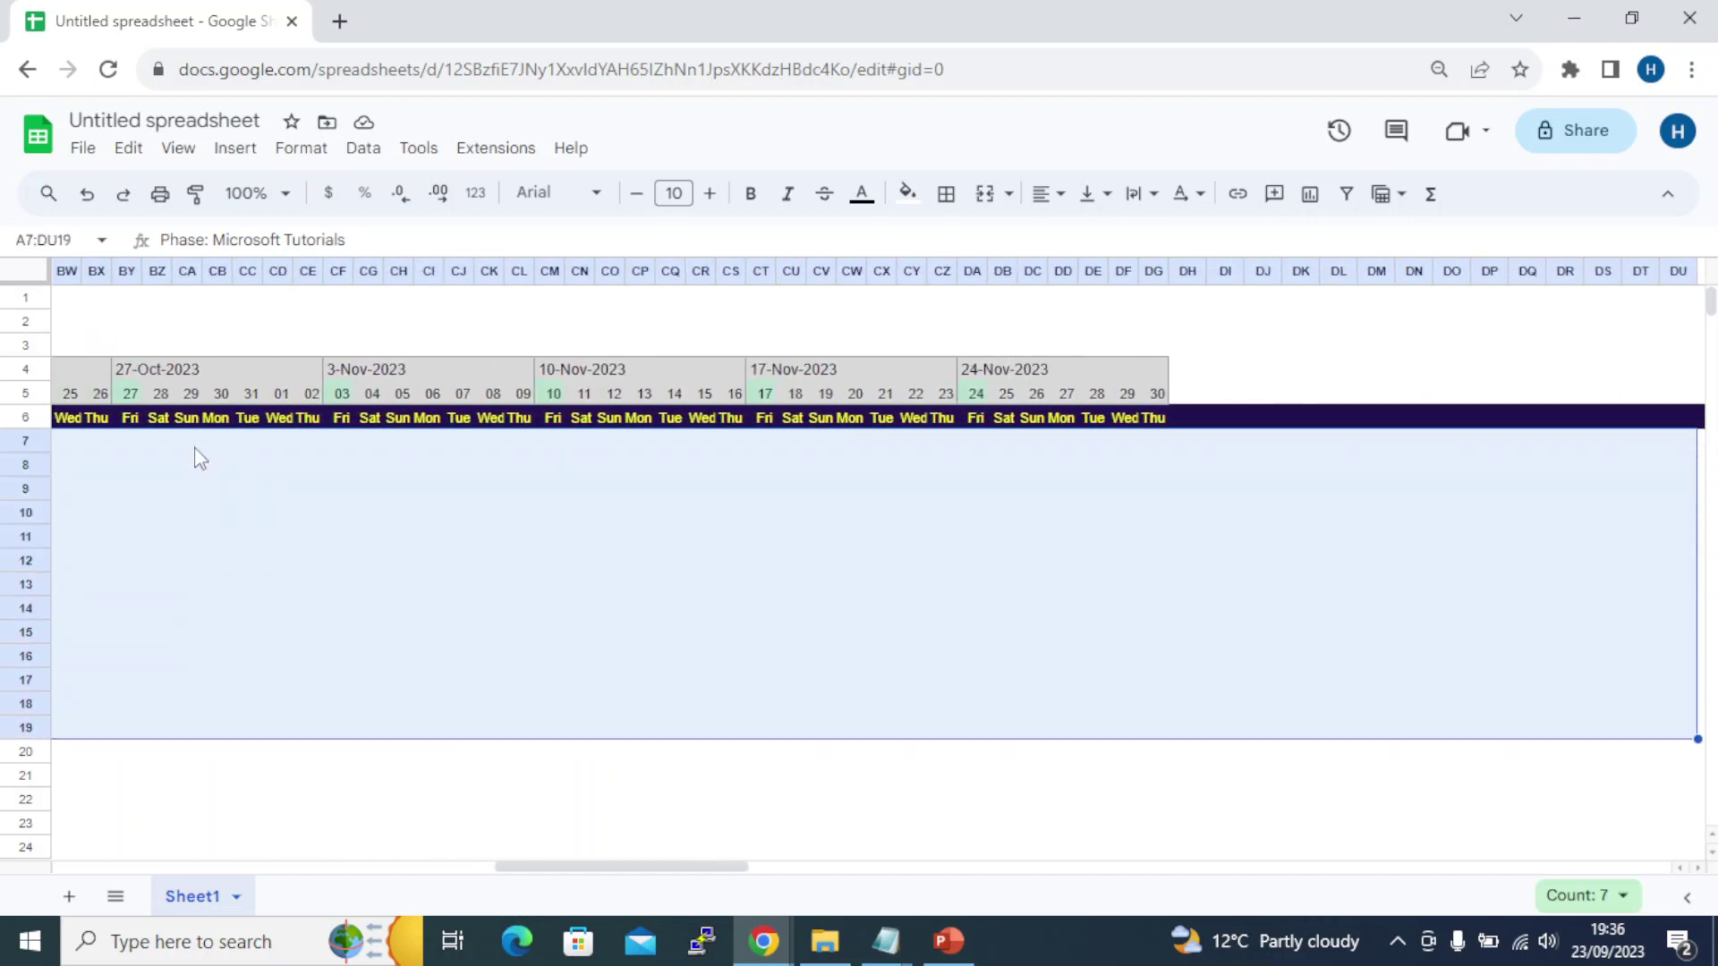
key(shift+Up)
key(shift+Up)
key(shift+Up)
key(shift+Up)
key(shift+Up)
key(shift+Up)
key(shift+Up)
key(shift+Up)
key(shift+Up)
key(shift+Up)
key(shift+Up)
key(shift+Up)
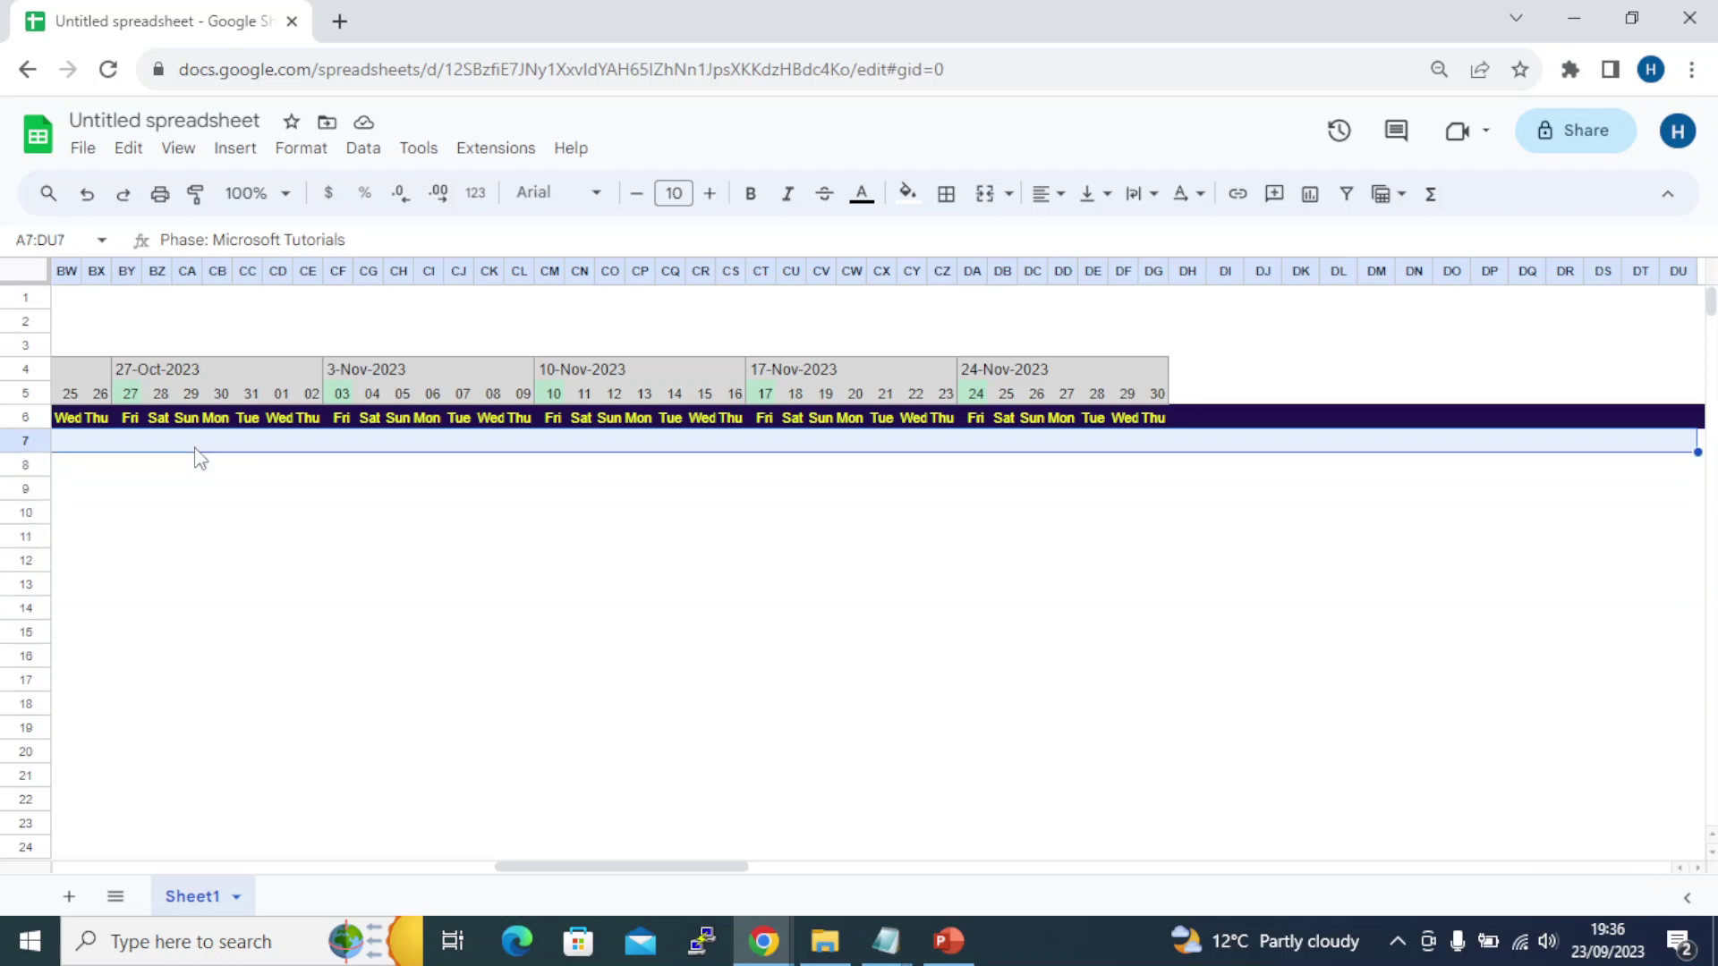
key(shift+Left)
key(shift+Left)
key(shift+Left)
key(shift+Left)
key(shift+Left)
key(shift+Left)
key(shift+Left)
key(shift+Left)
key(shift+Left)
key(shift+Left)
key(shift+Left)
key(shift+Left)
key(shift+Left)
key(shift+Left)
key(shift+Left)
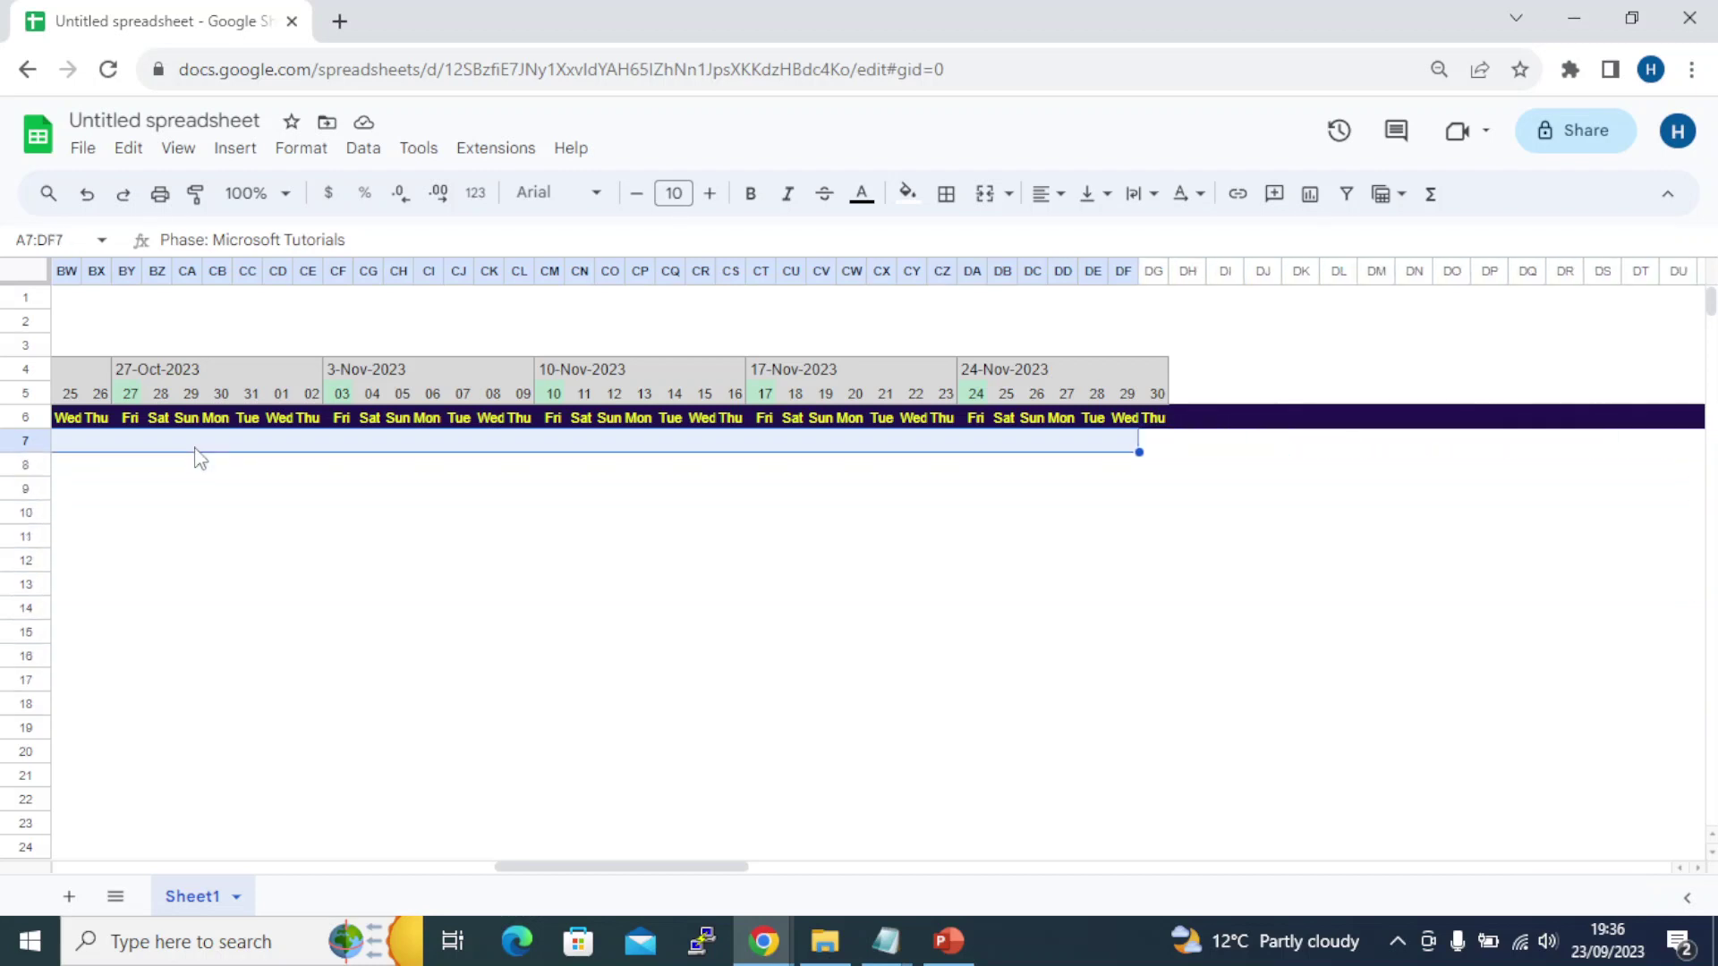
key(shift+Right)
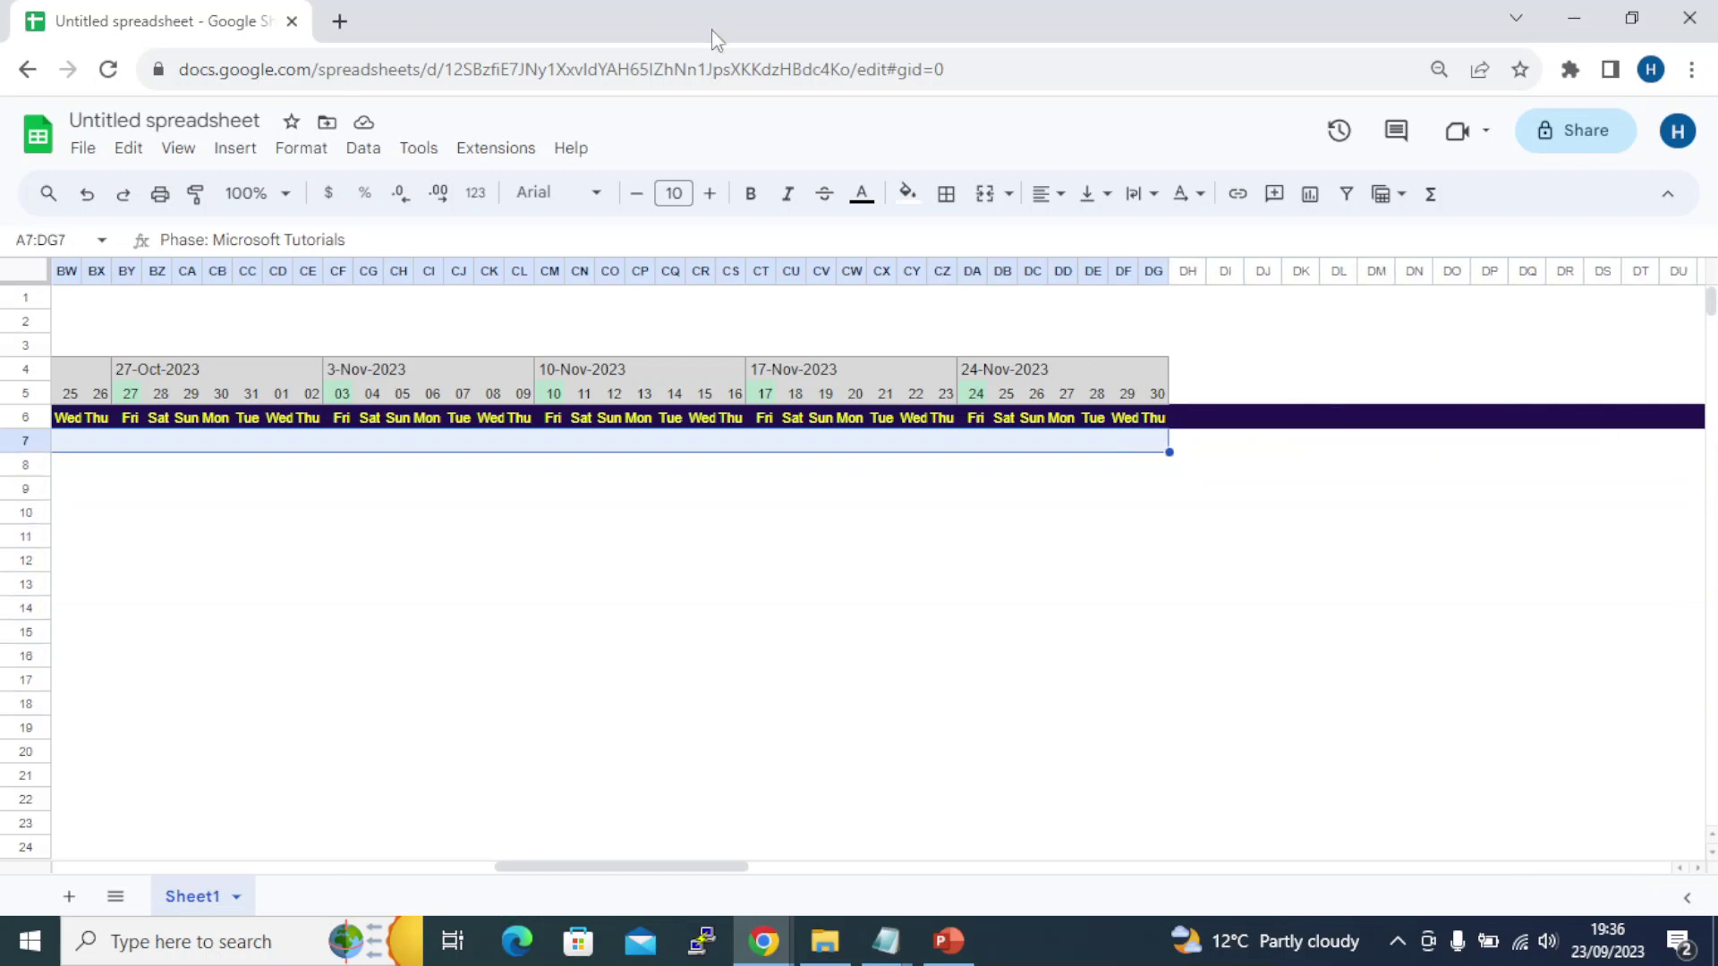
click(946, 194)
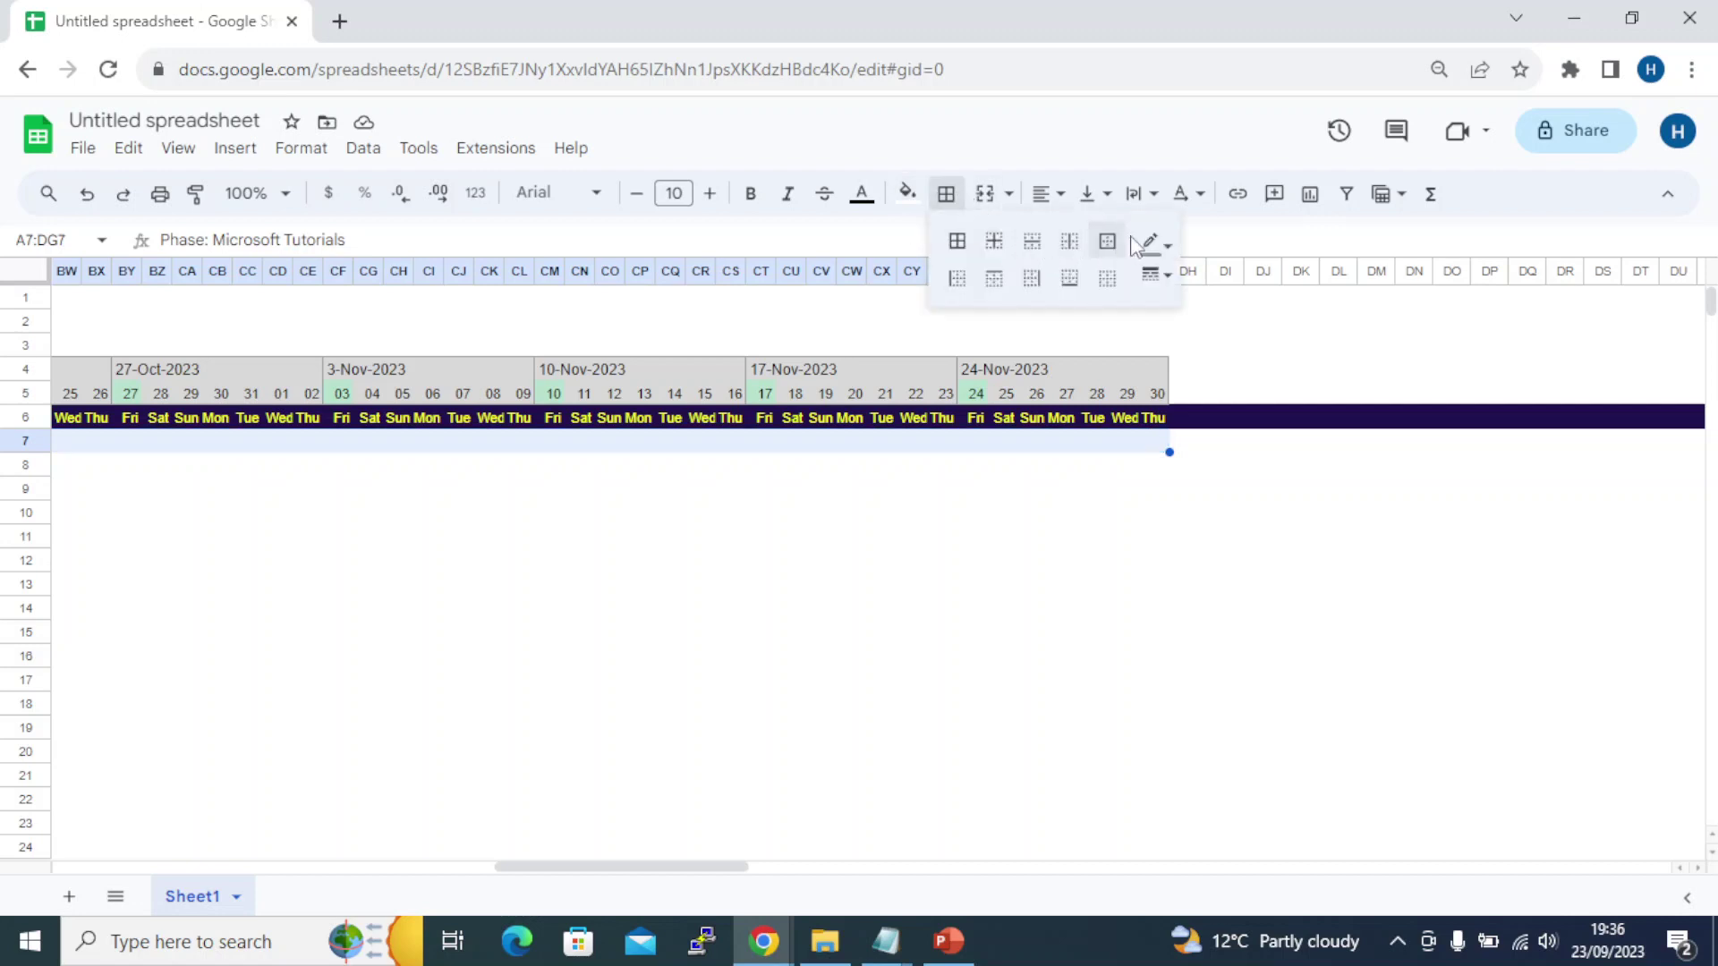
click(993, 282)
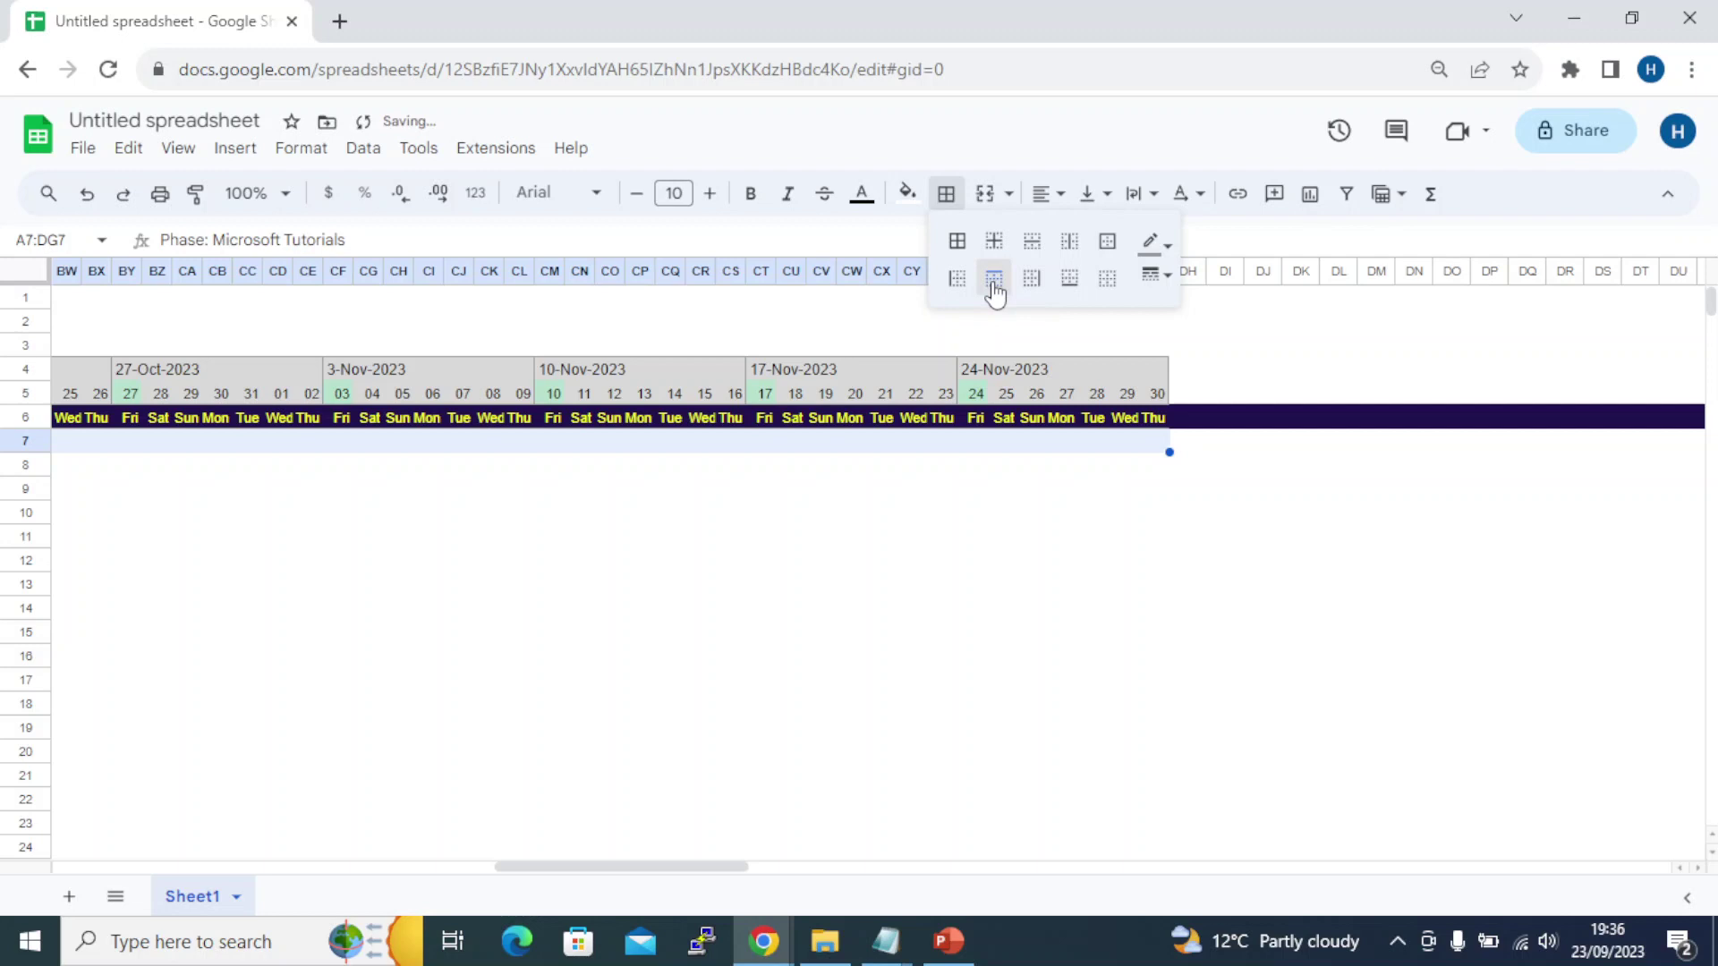
click(1067, 280)
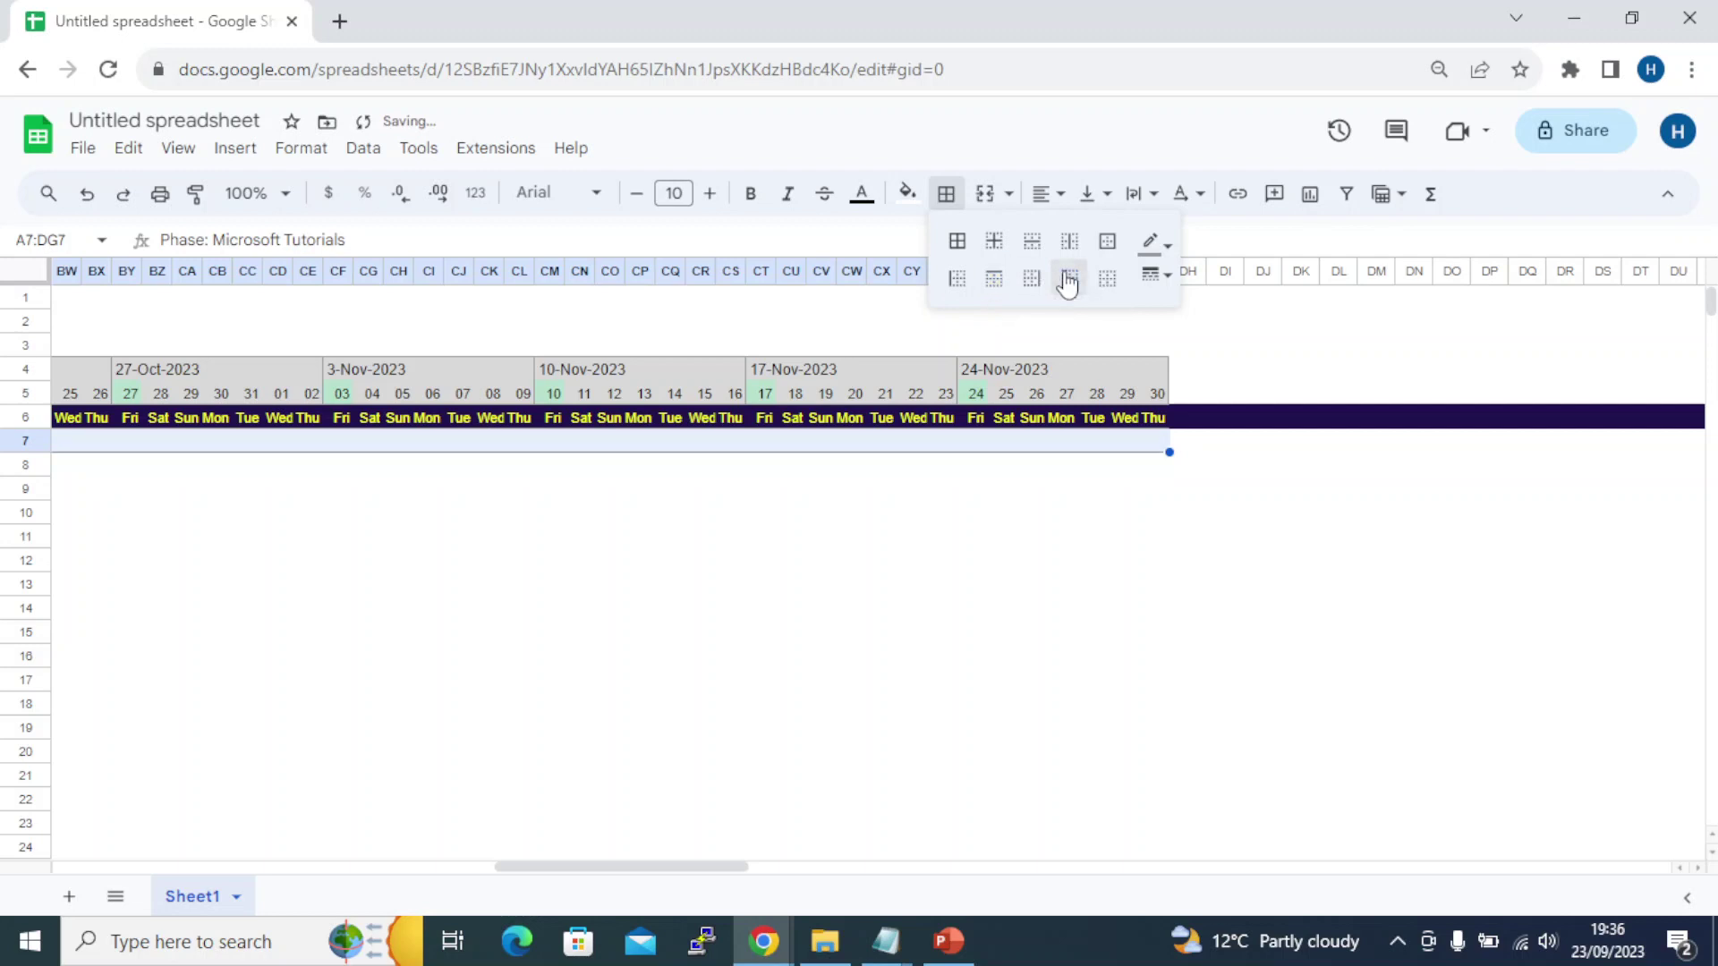
click(921, 560)
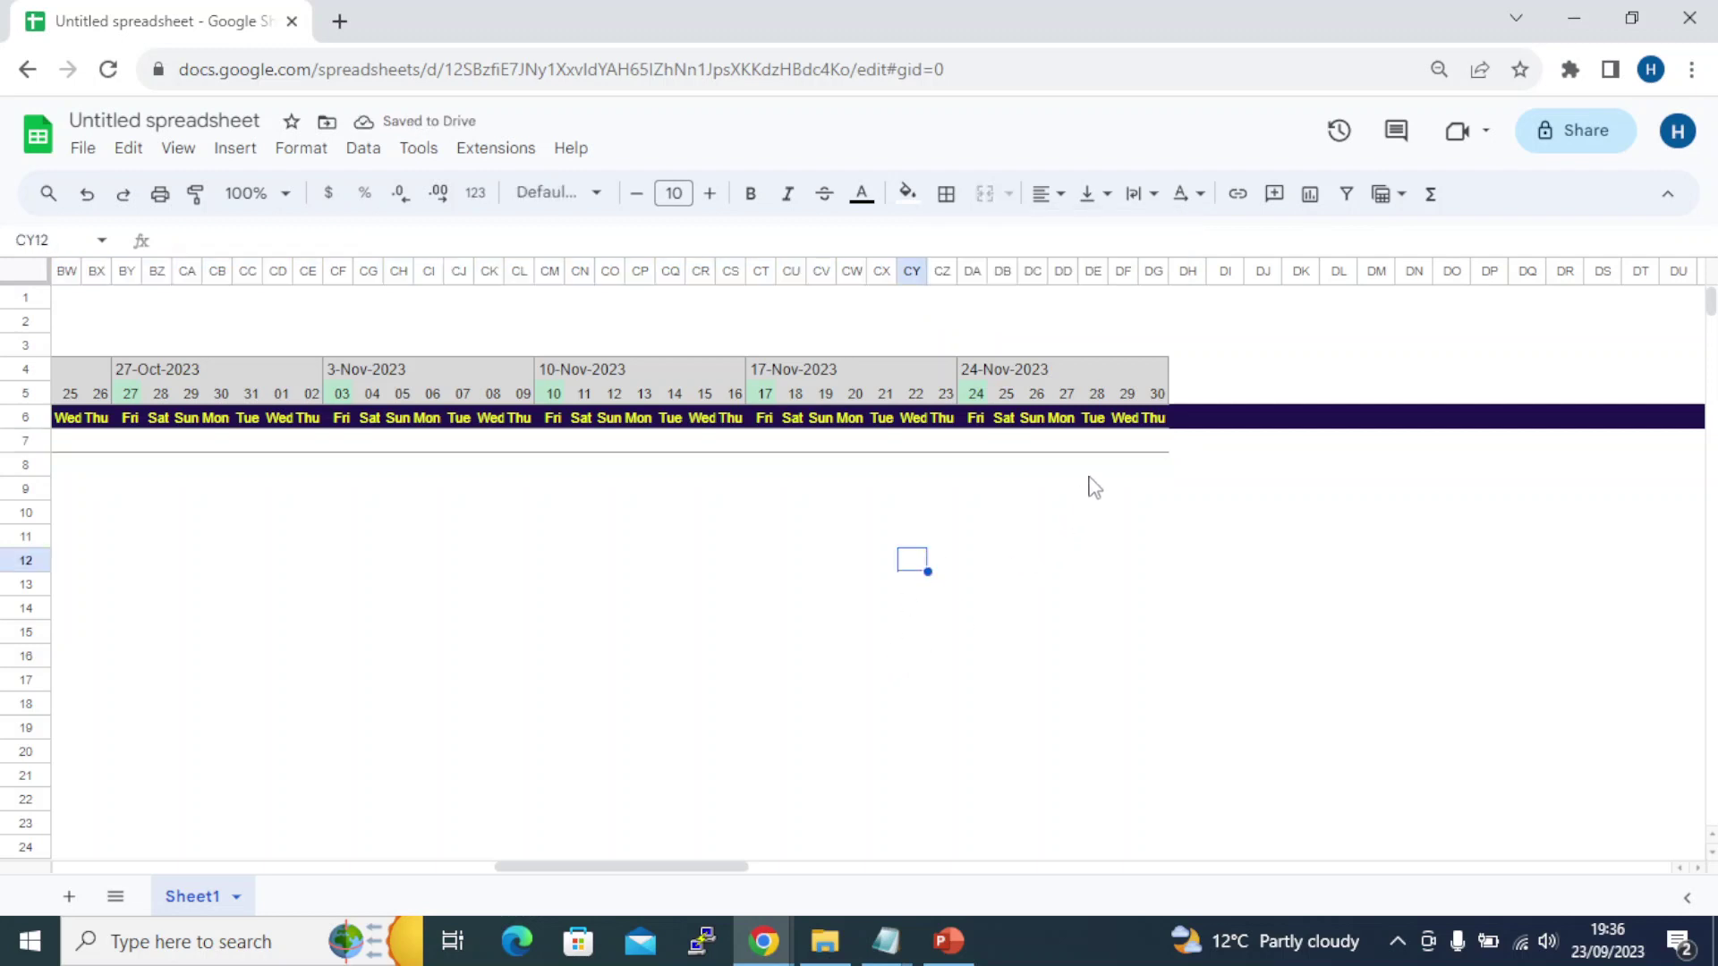
Copy the border formatting of the first phase row, A7 to DG7, onto rows 8 to 19
click(1155, 442)
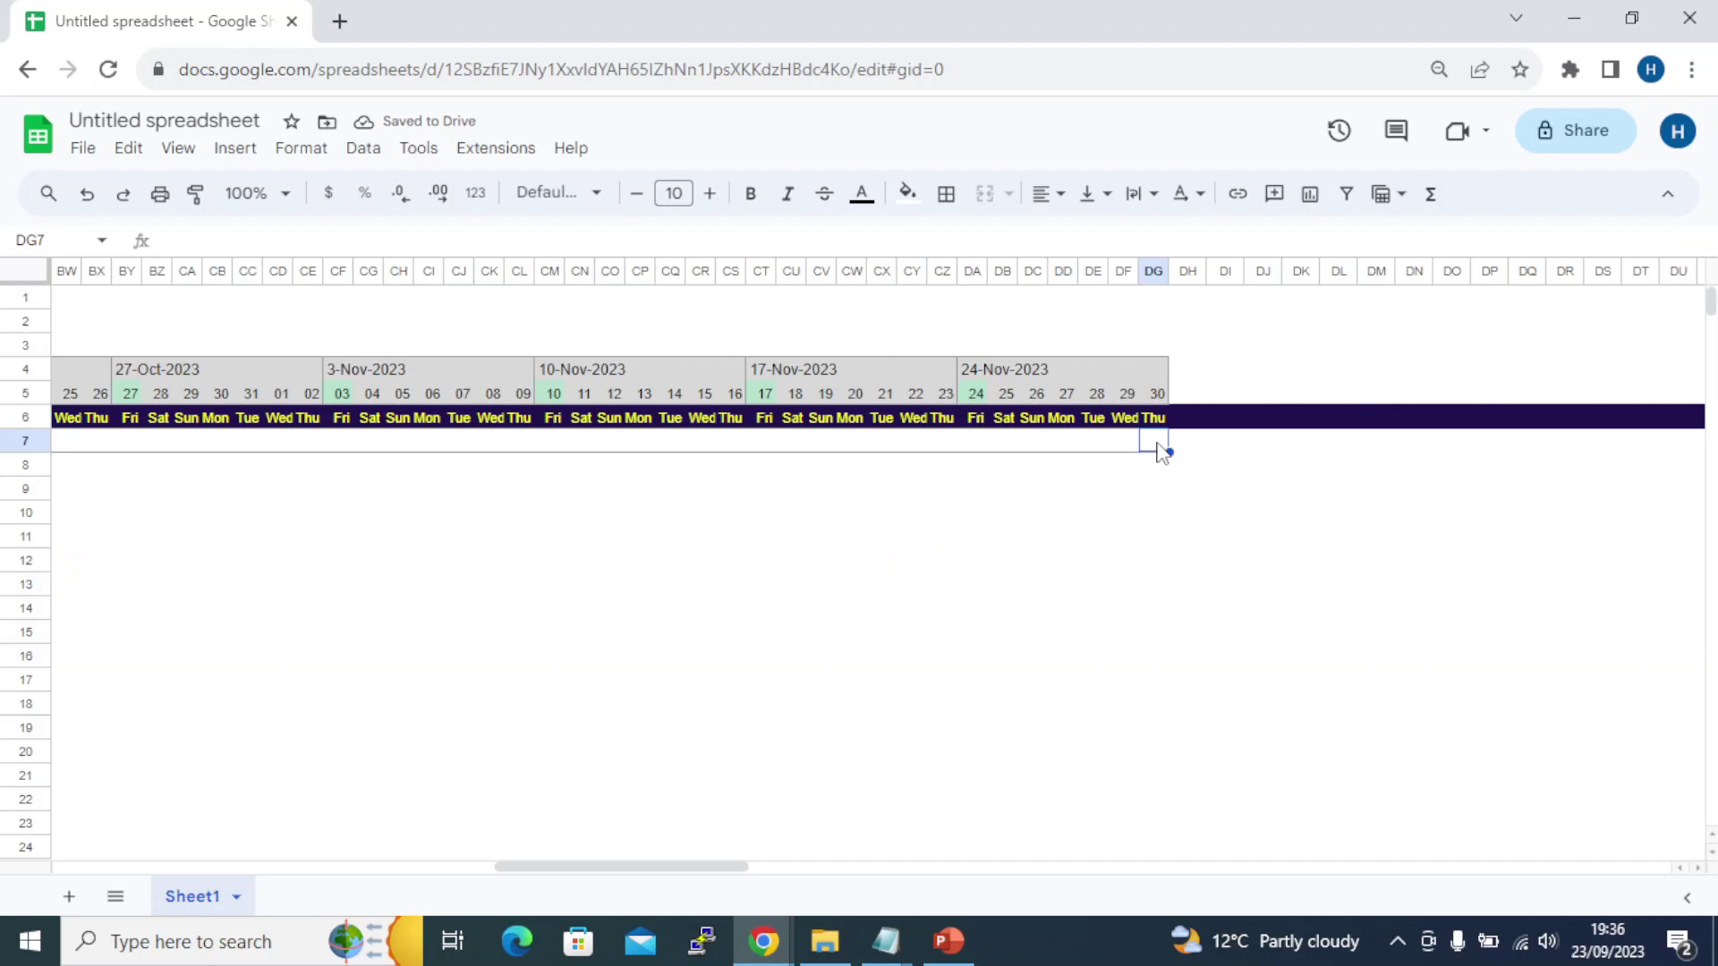
key(shift+Left)
key(shift+Left)
key(shift+Left)
key(shift+Left)
key(shift+Left)
key(shift+Left)
key(shift+Left)
key(shift+Left)
key(shift+Left)
key(shift+Left)
key(shift+Left)
key(shift+Left)
key(shift+Left)
key(shift+Left)
key(shift+Left)
key(shift+Left)
key(shift+Left)
key(shift+Left)
key(shift+Left)
key(shift+Left)
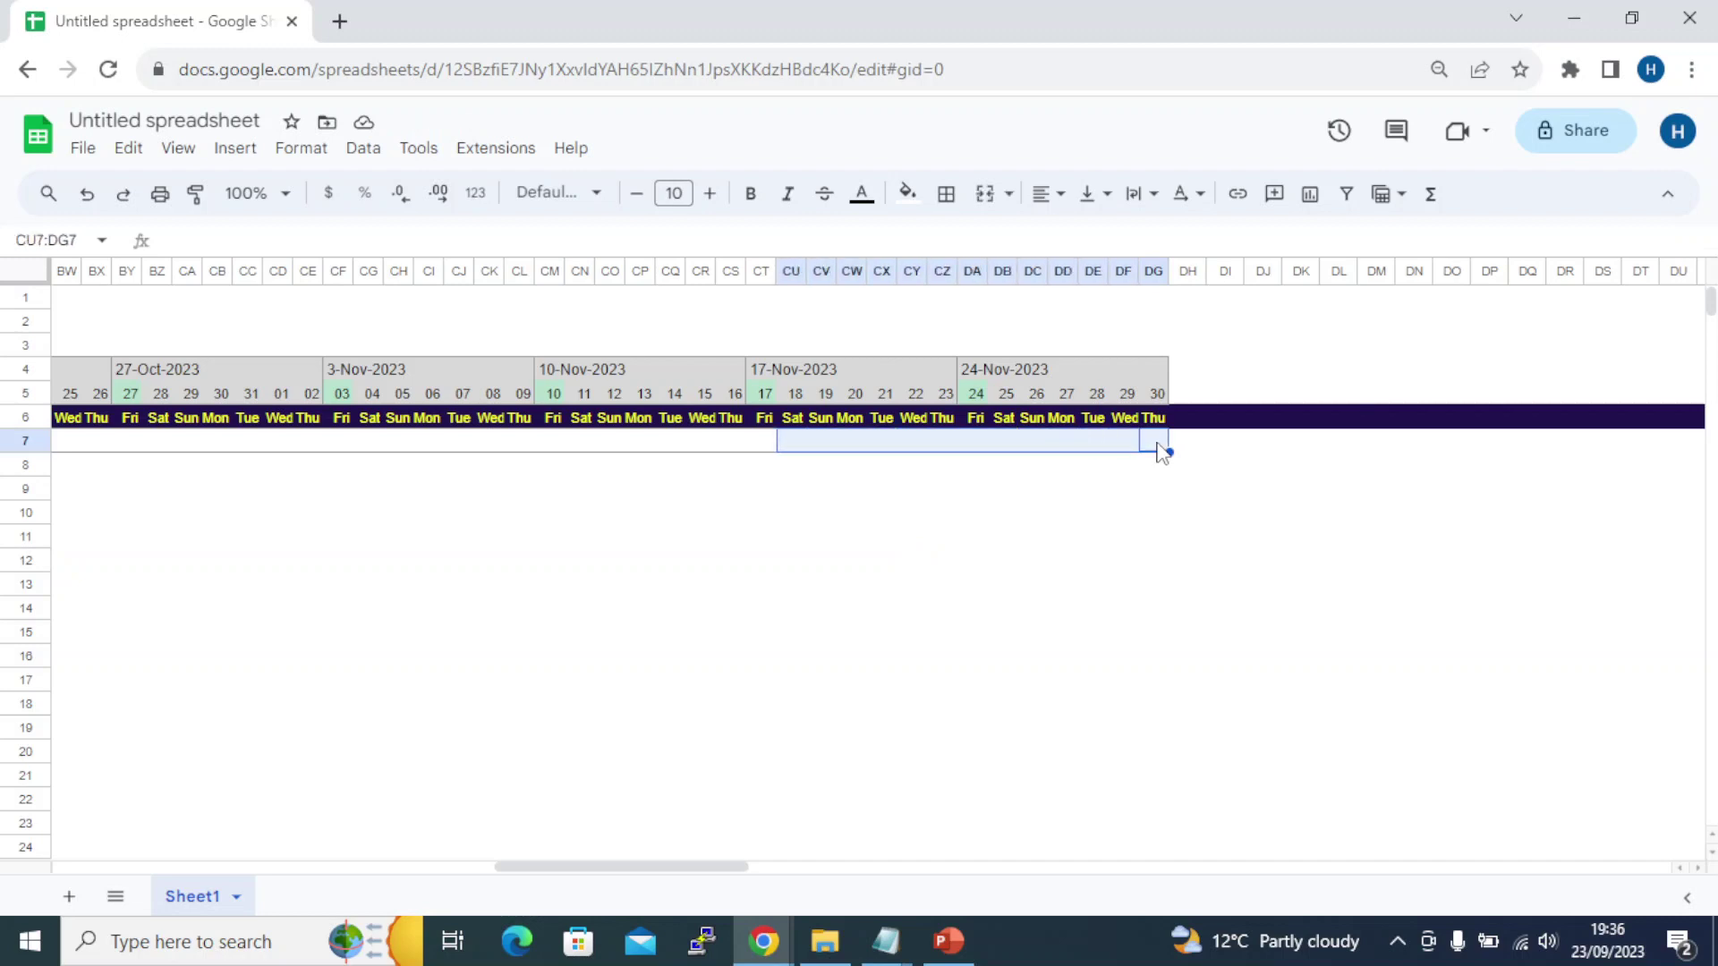
key(shift+Left)
key(shift+Left)
key(shift+Left)
key(shift+Left)
key(shift+Left)
key(shift+Left)
key(shift+Left)
key(shift+Left)
key(shift+Left)
key(shift+Left)
key(shift+Left)
key(shift+Left)
key(shift+Left)
key(shift+Left)
key(shift+Left)
key(shift+Left)
key(shift+Left)
key(shift+Left)
key(shift+Left)
key(shift+Left)
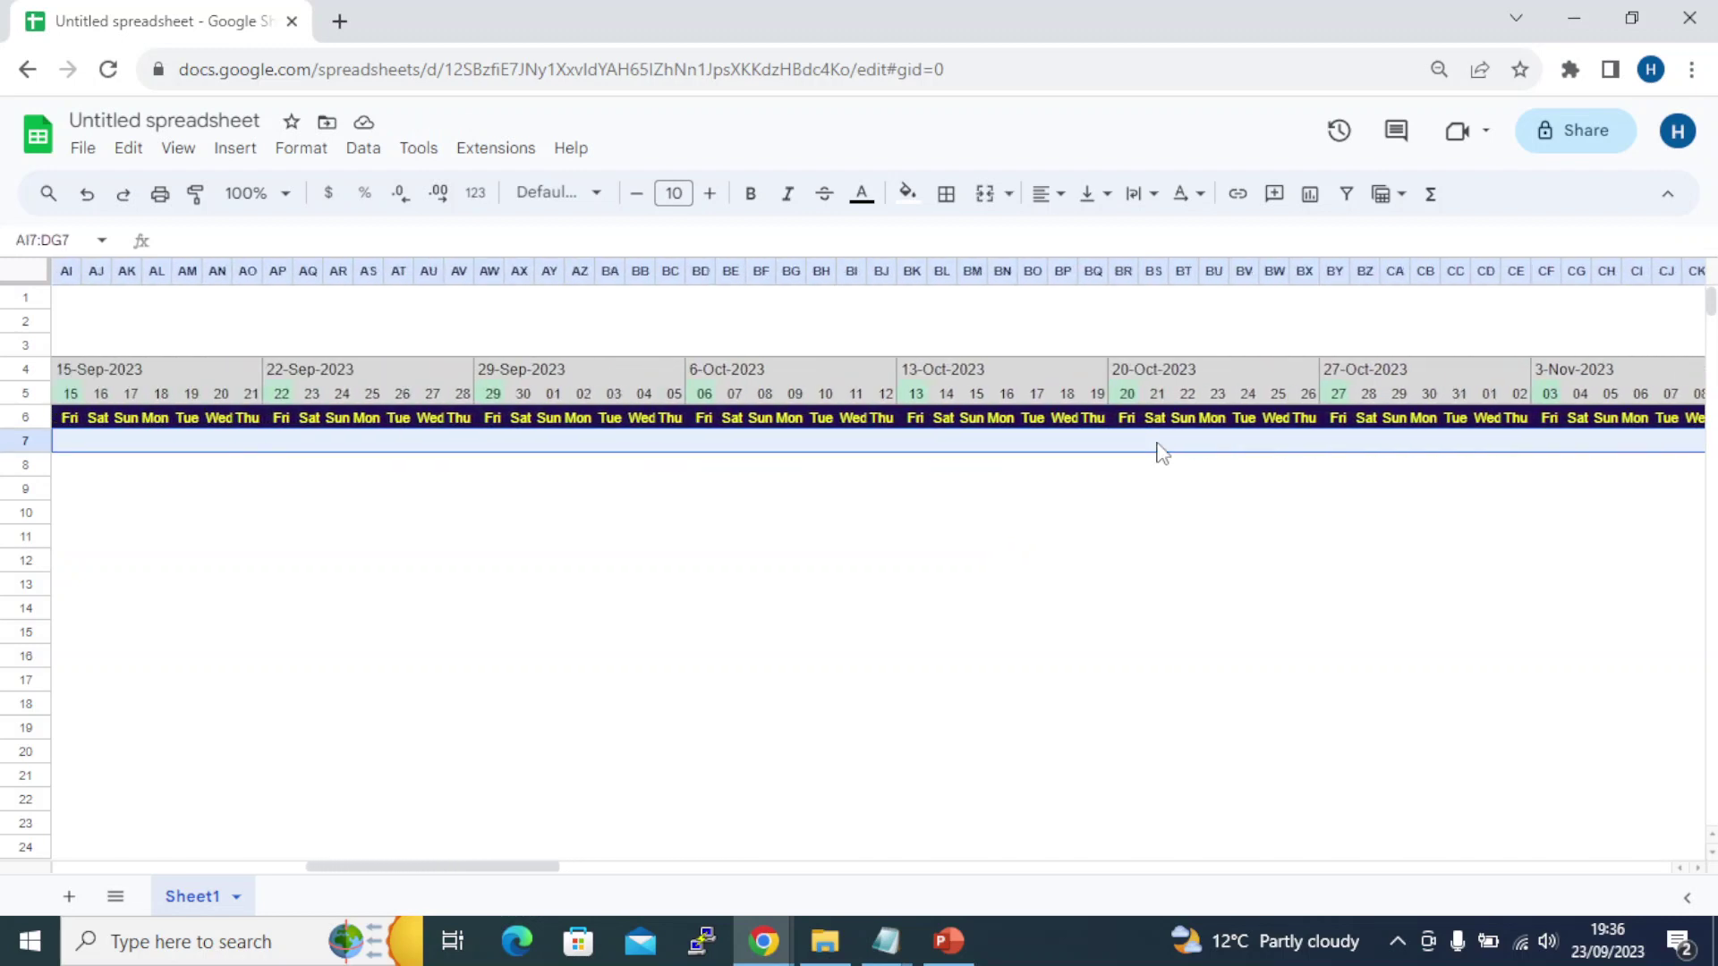
key(shift+Left)
key(shift+Left)
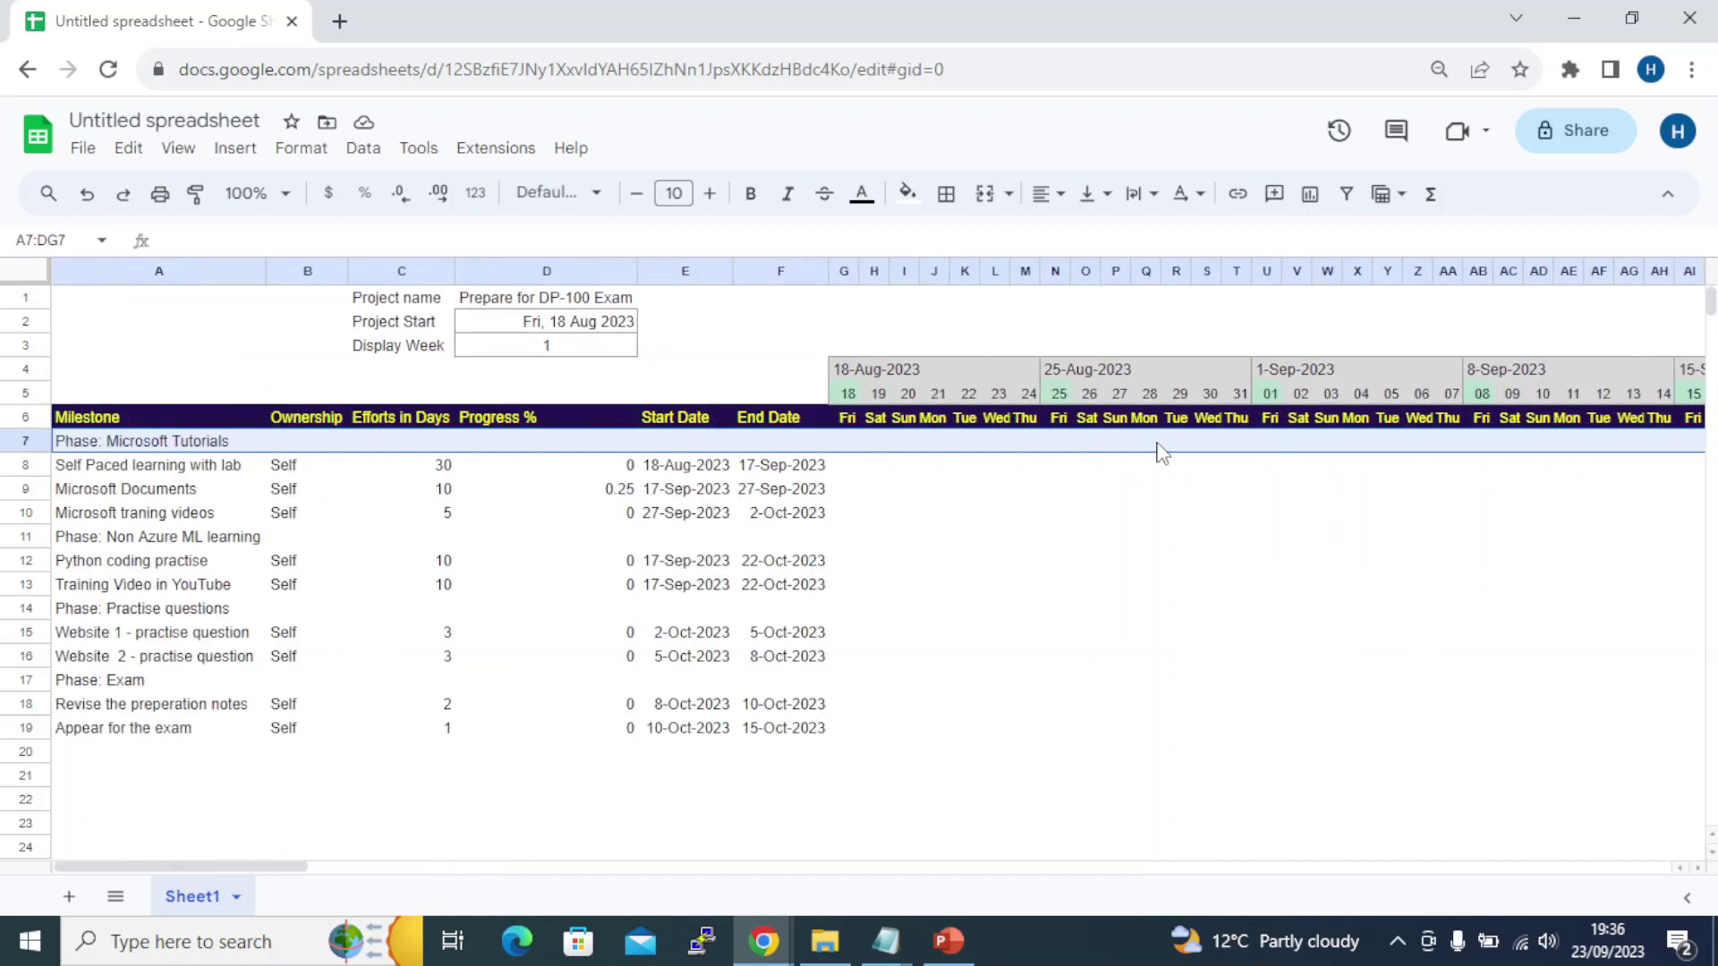
click(195, 193)
mouse_move(26, 474)
mouse_down()
mouse_move(25, 751)
mouse_move(18, 730)
mouse_up()
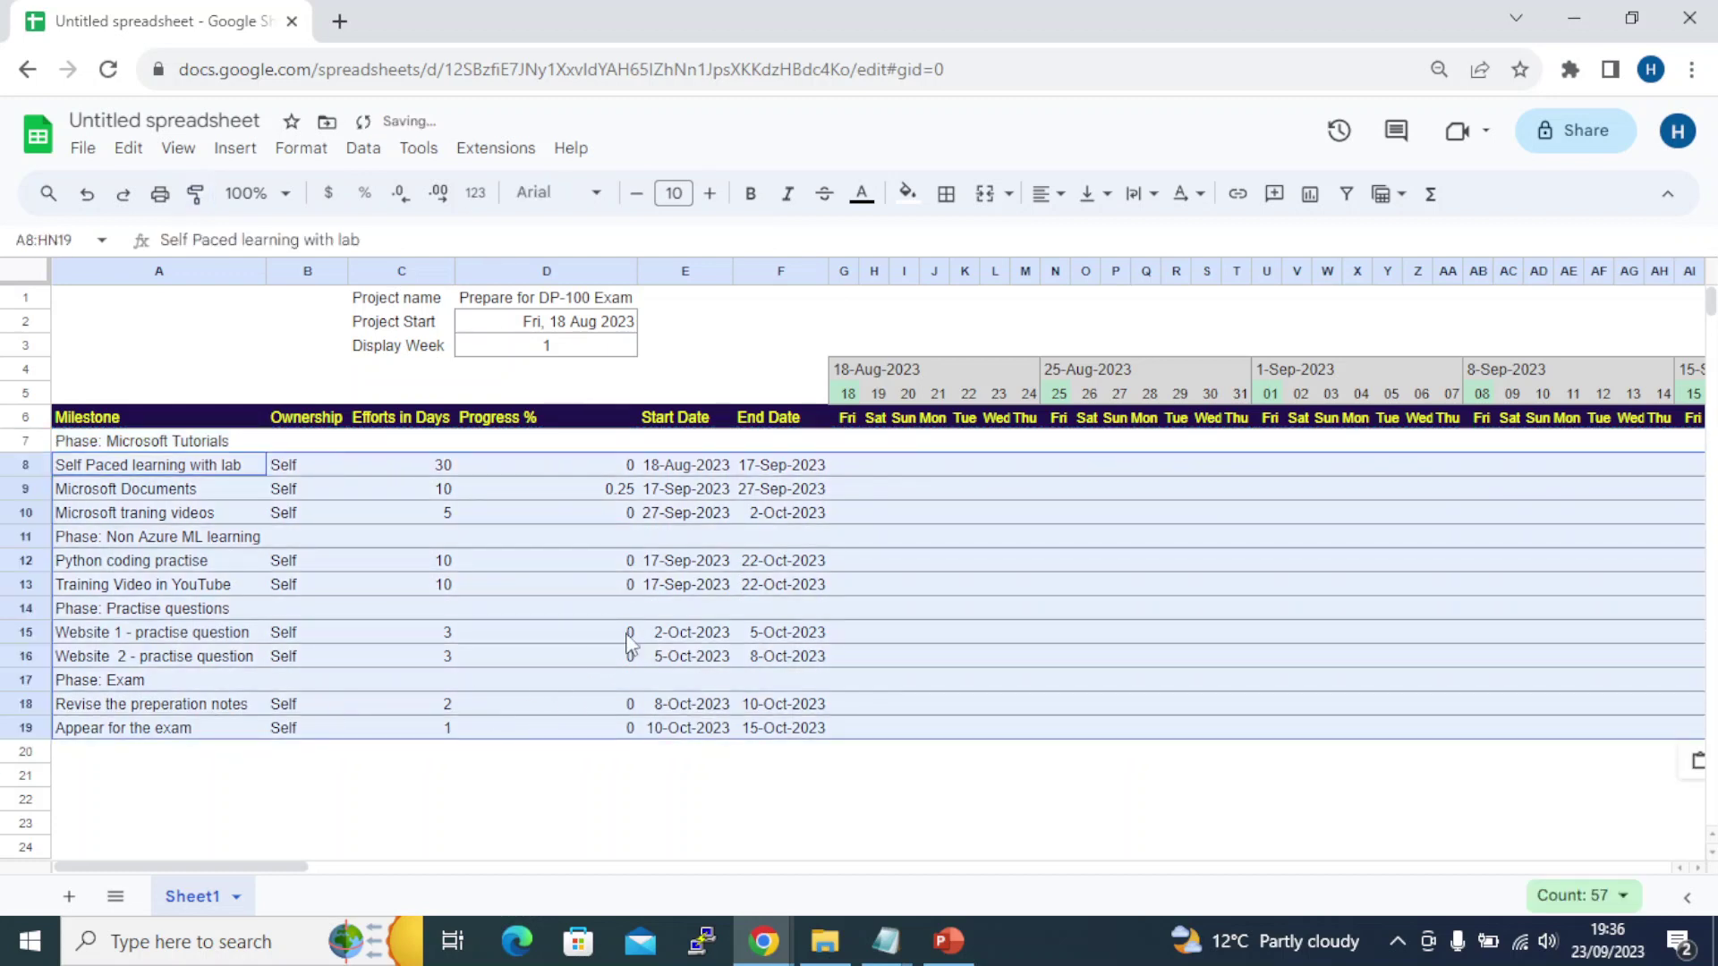
click(629, 635)
drag(267, 872, 123, 817)
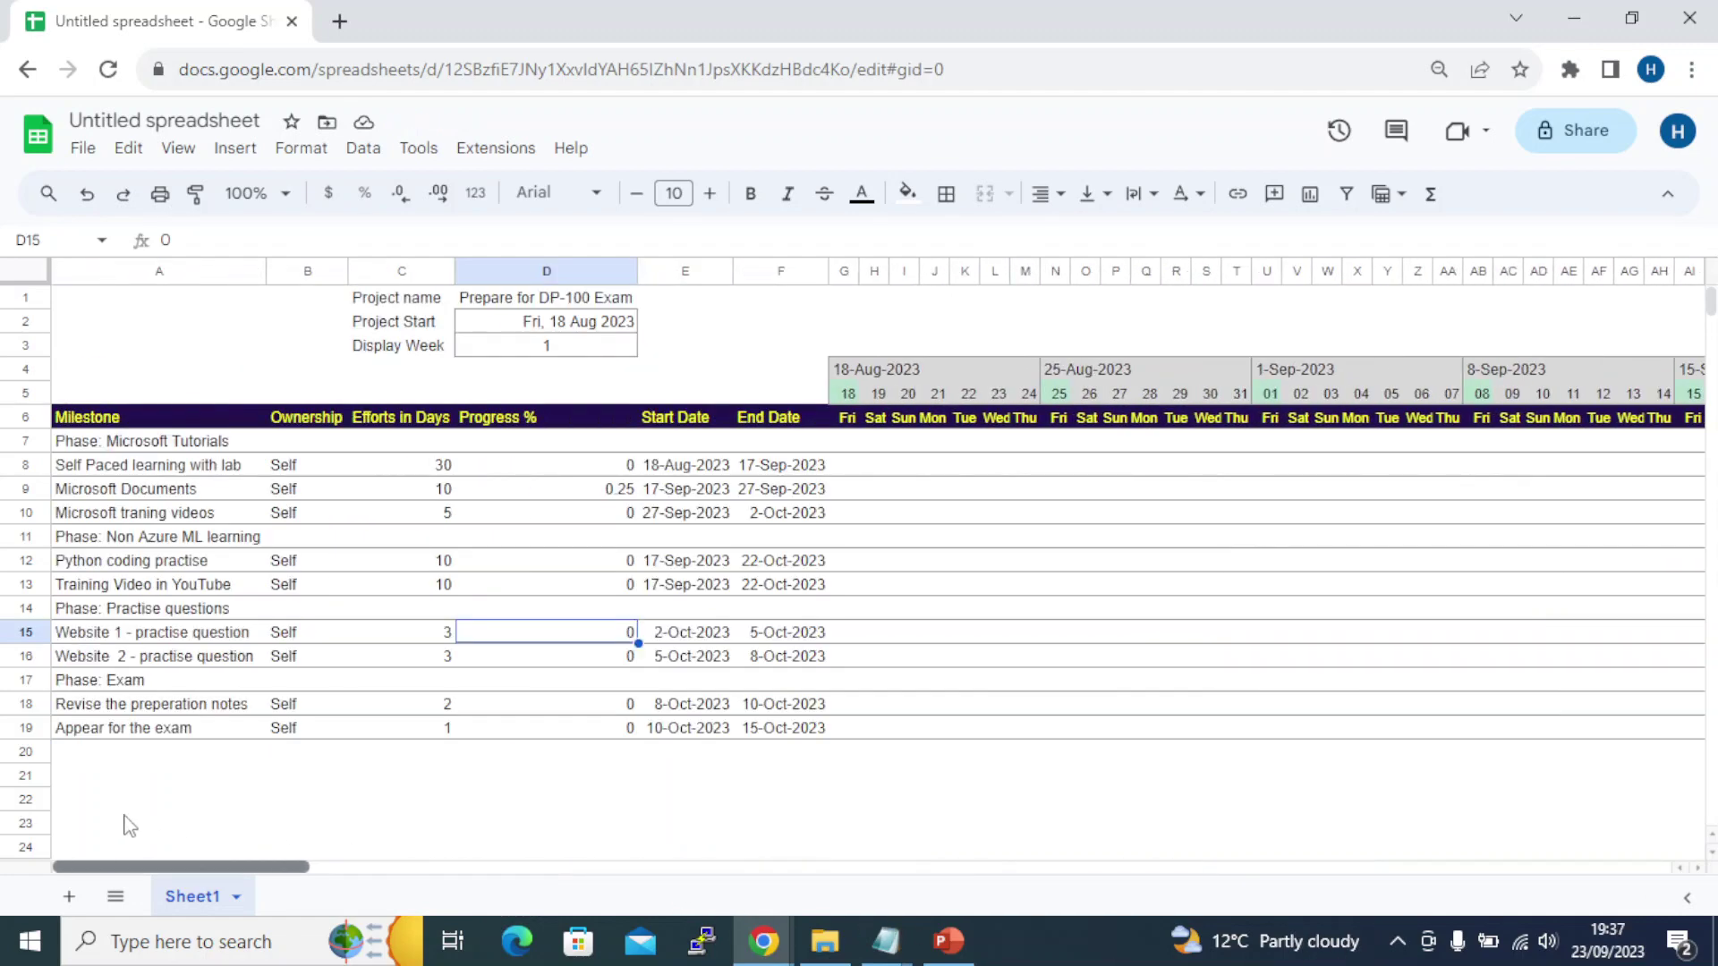
Indent the Microsoft Tutorials tasks A8:A10 with a custom number format of leading spaces followed by @
click(194, 469)
shift+click(148, 514)
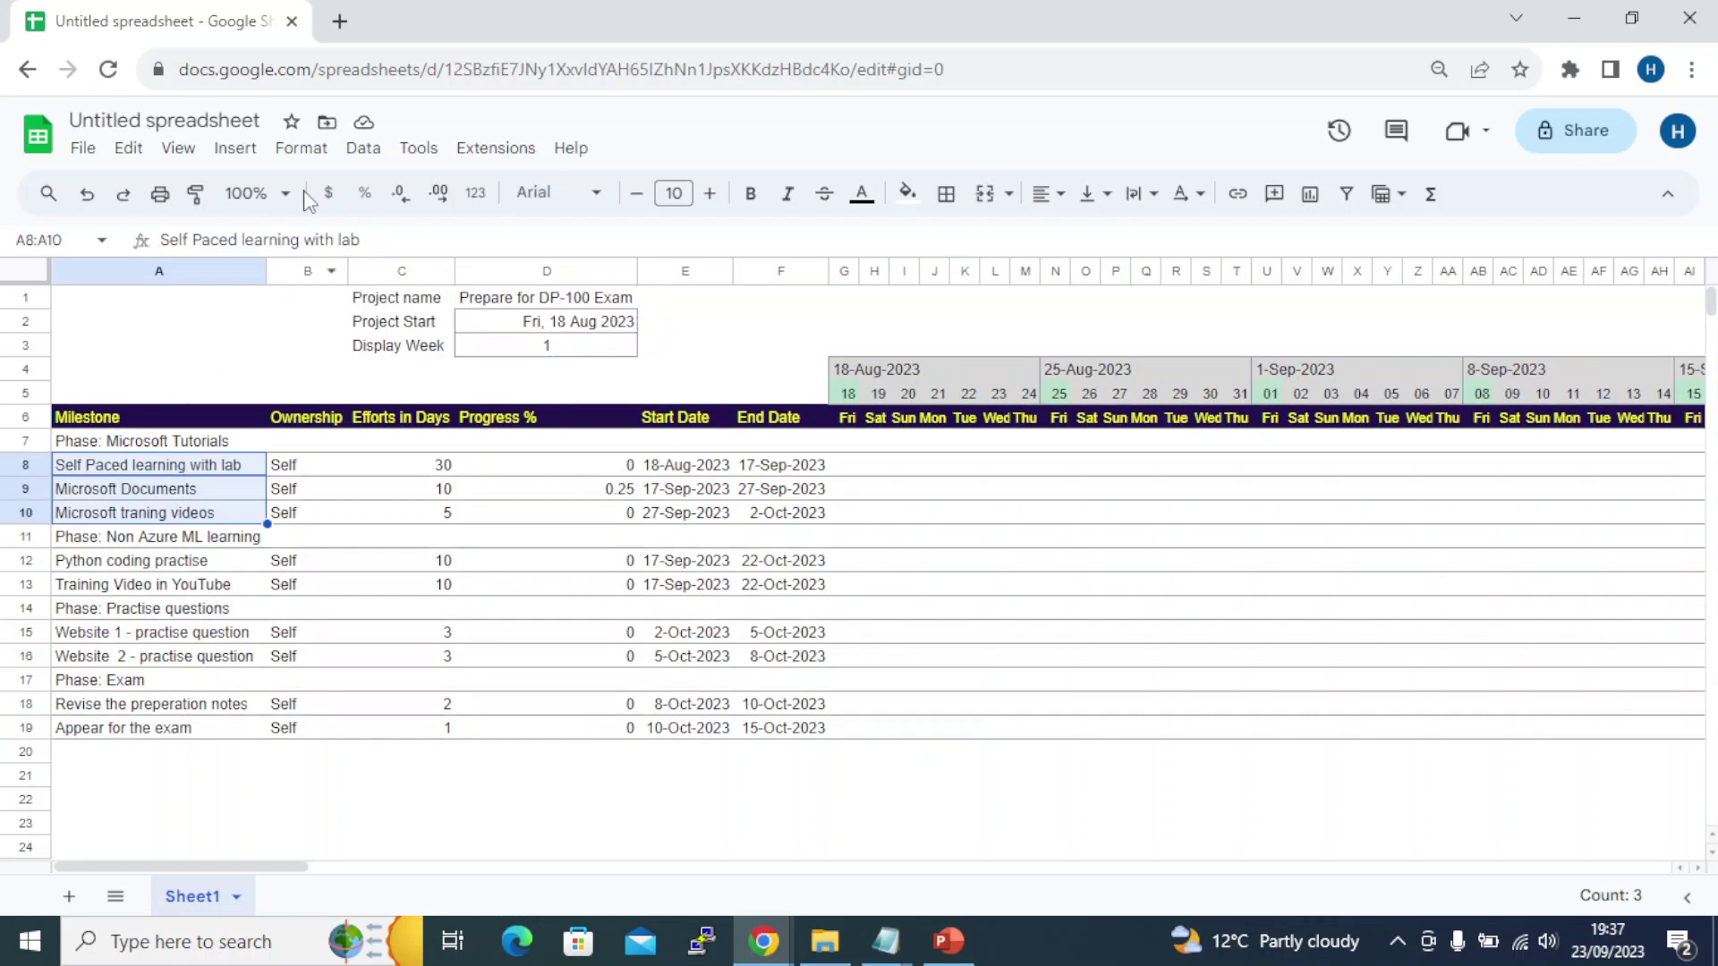
click(250, 153)
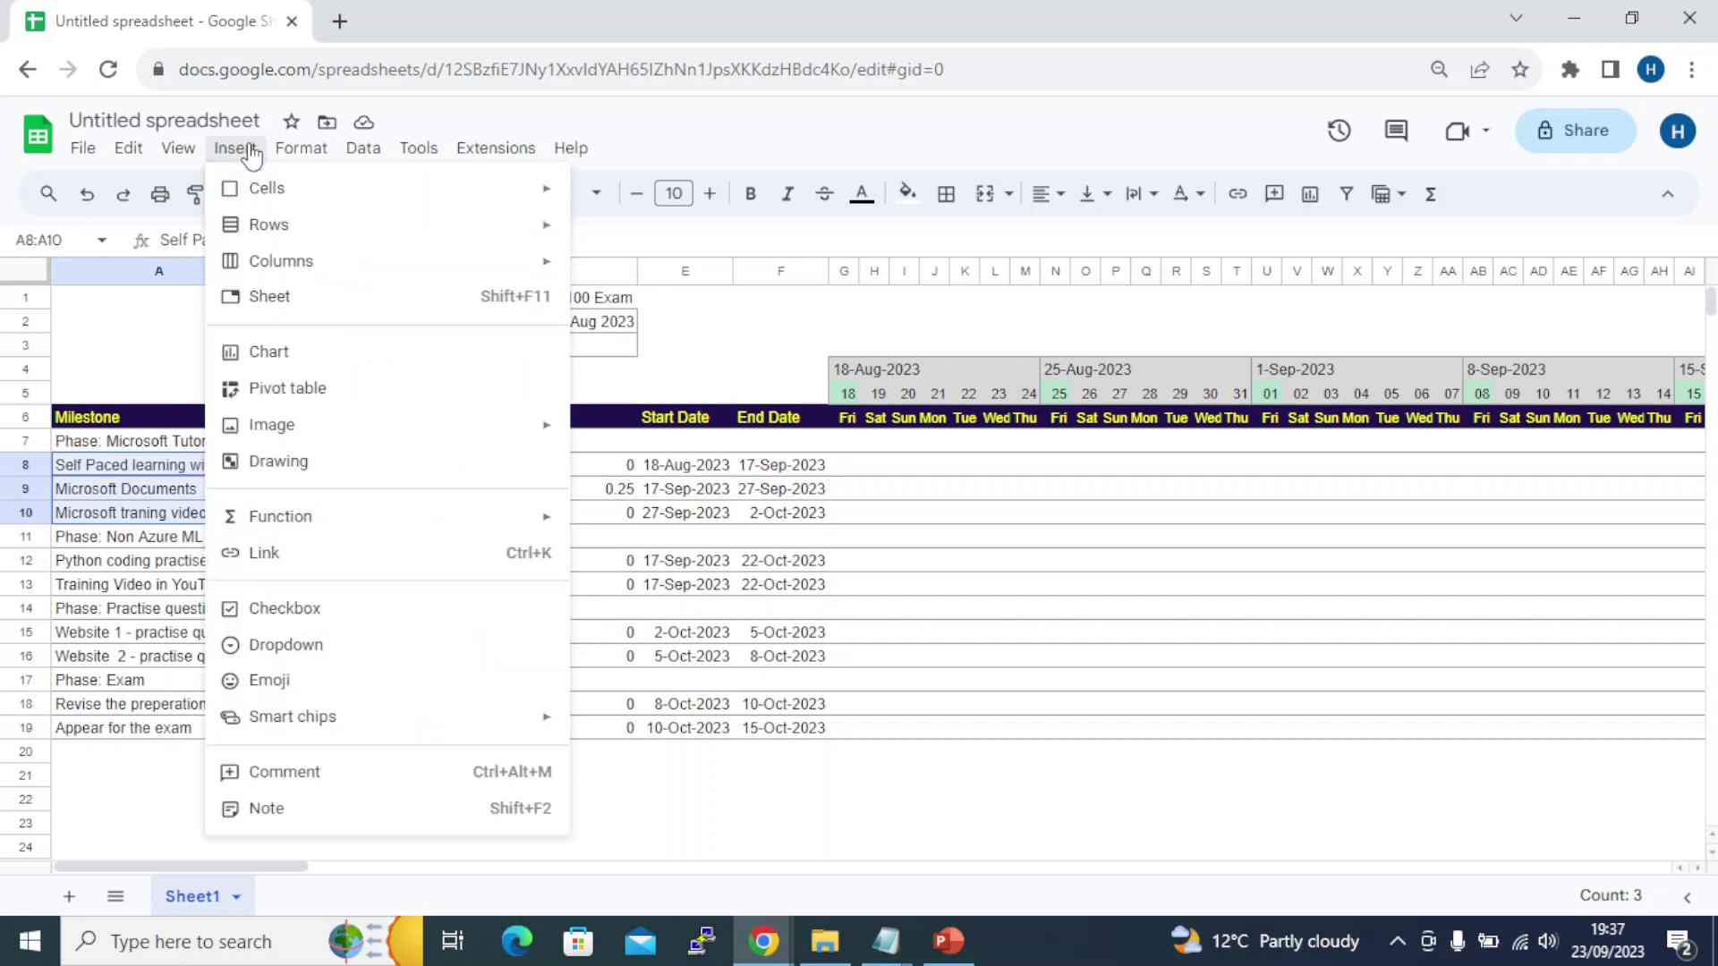
mouse_move(315, 154)
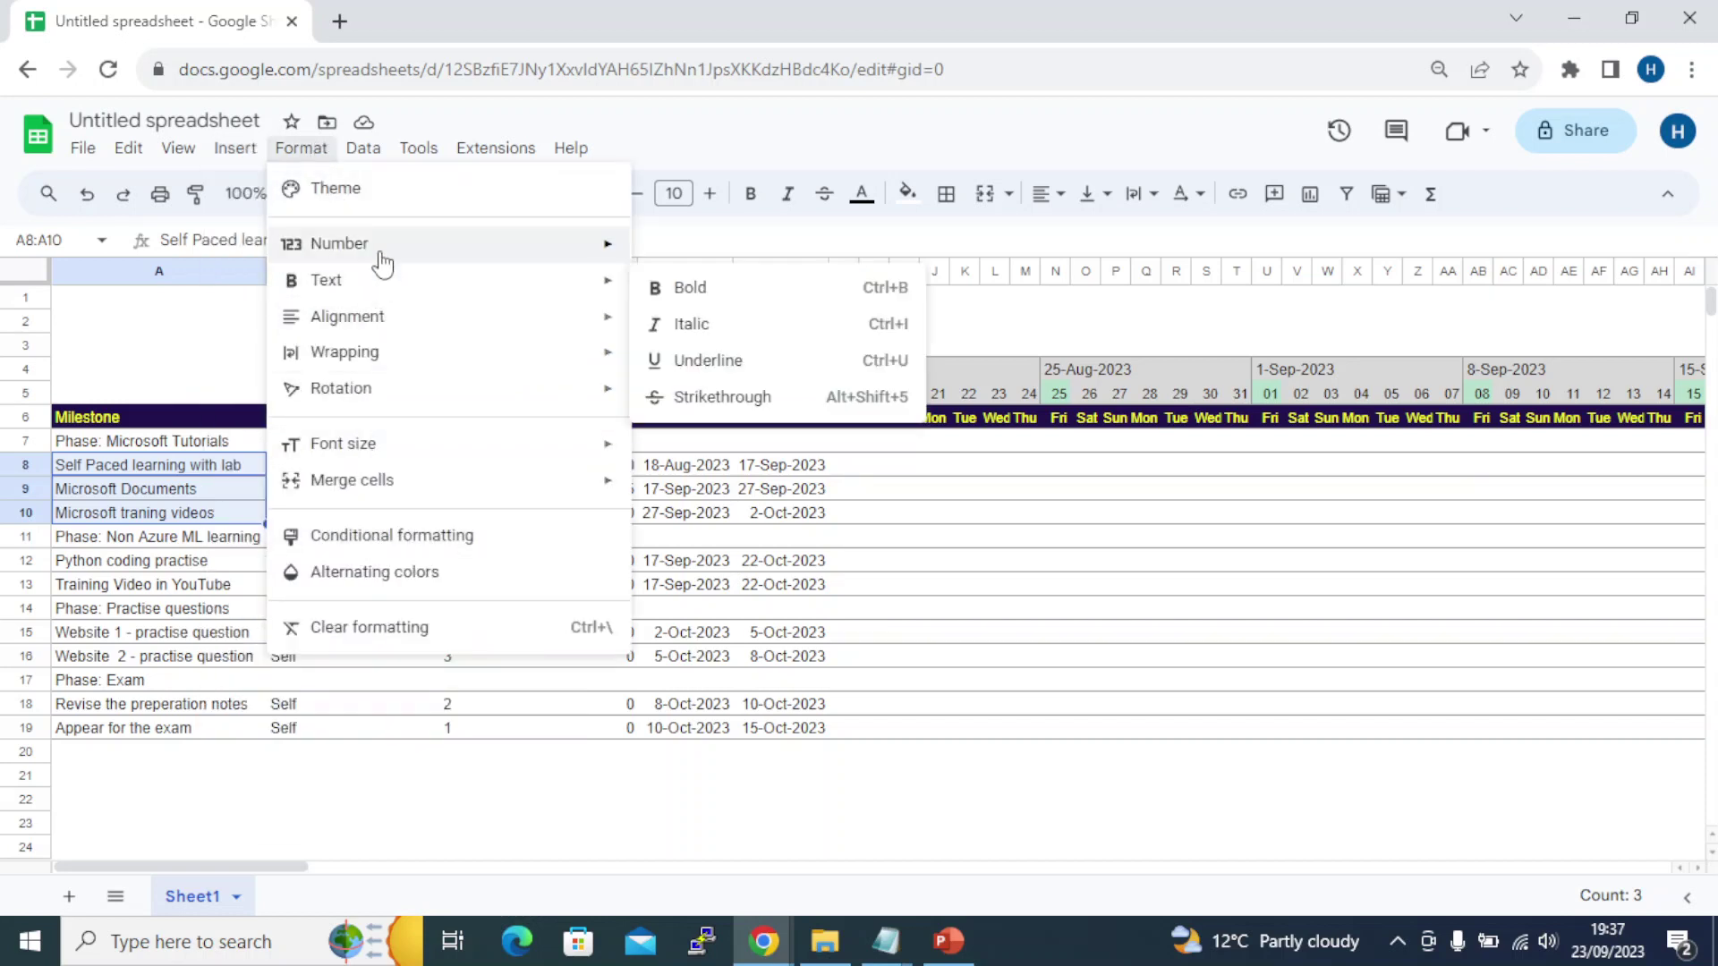
mouse_move(363, 149)
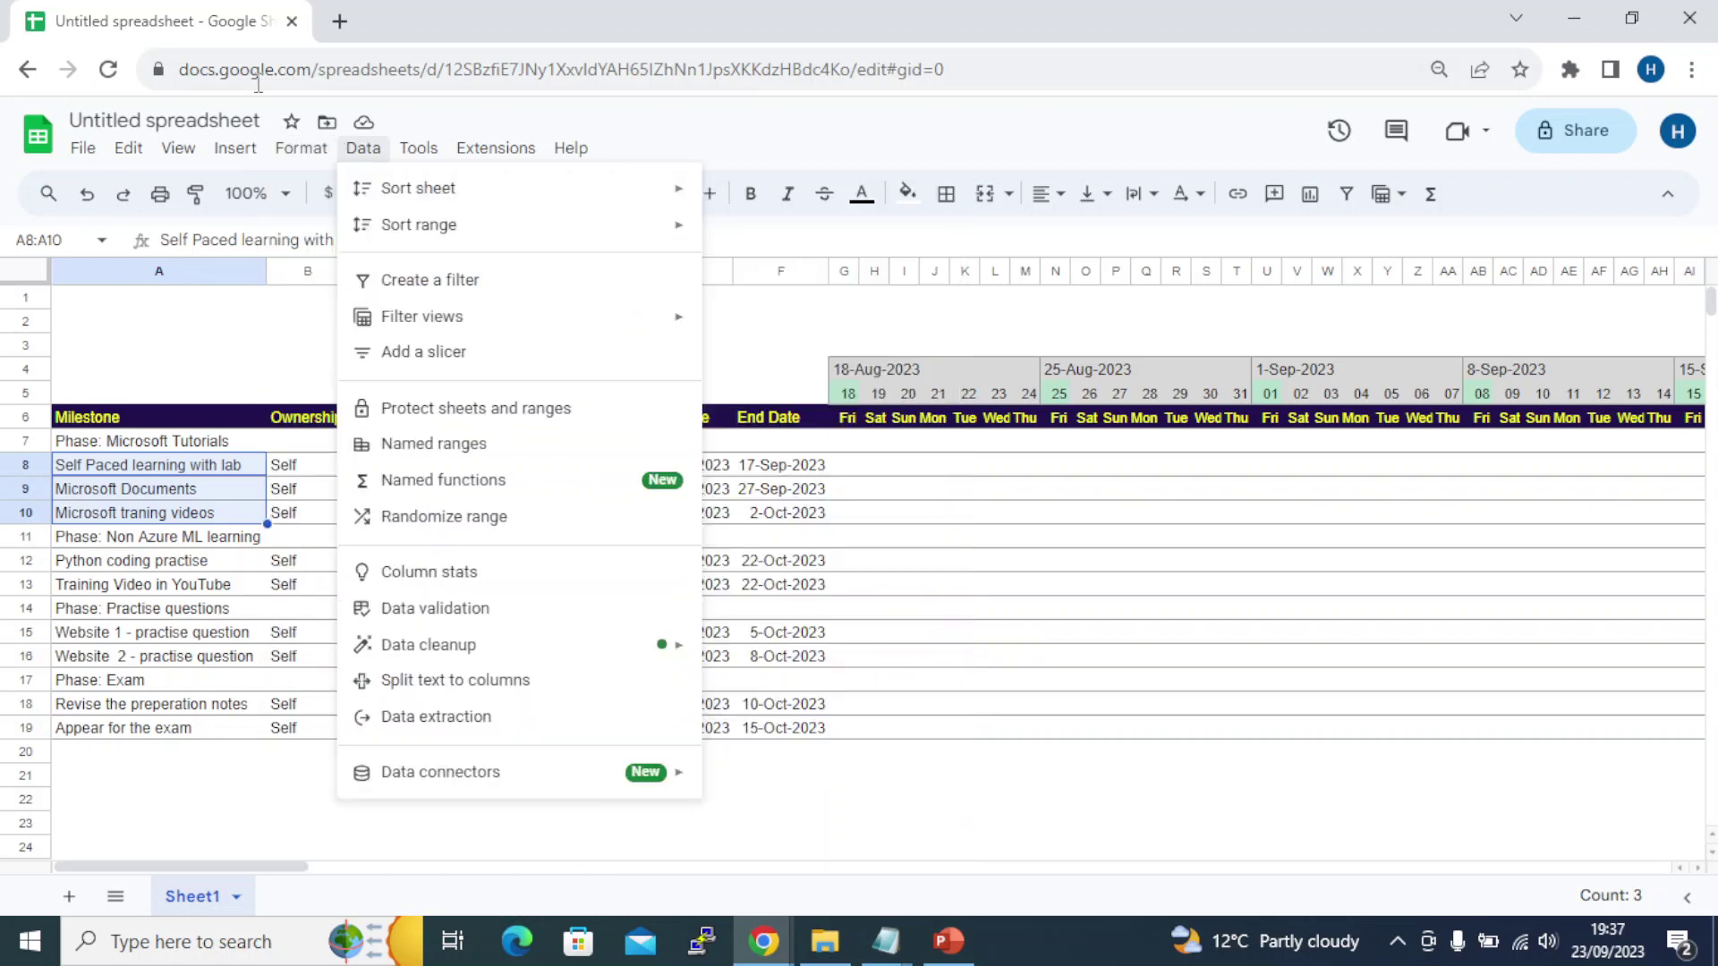
mouse_move(318, 254)
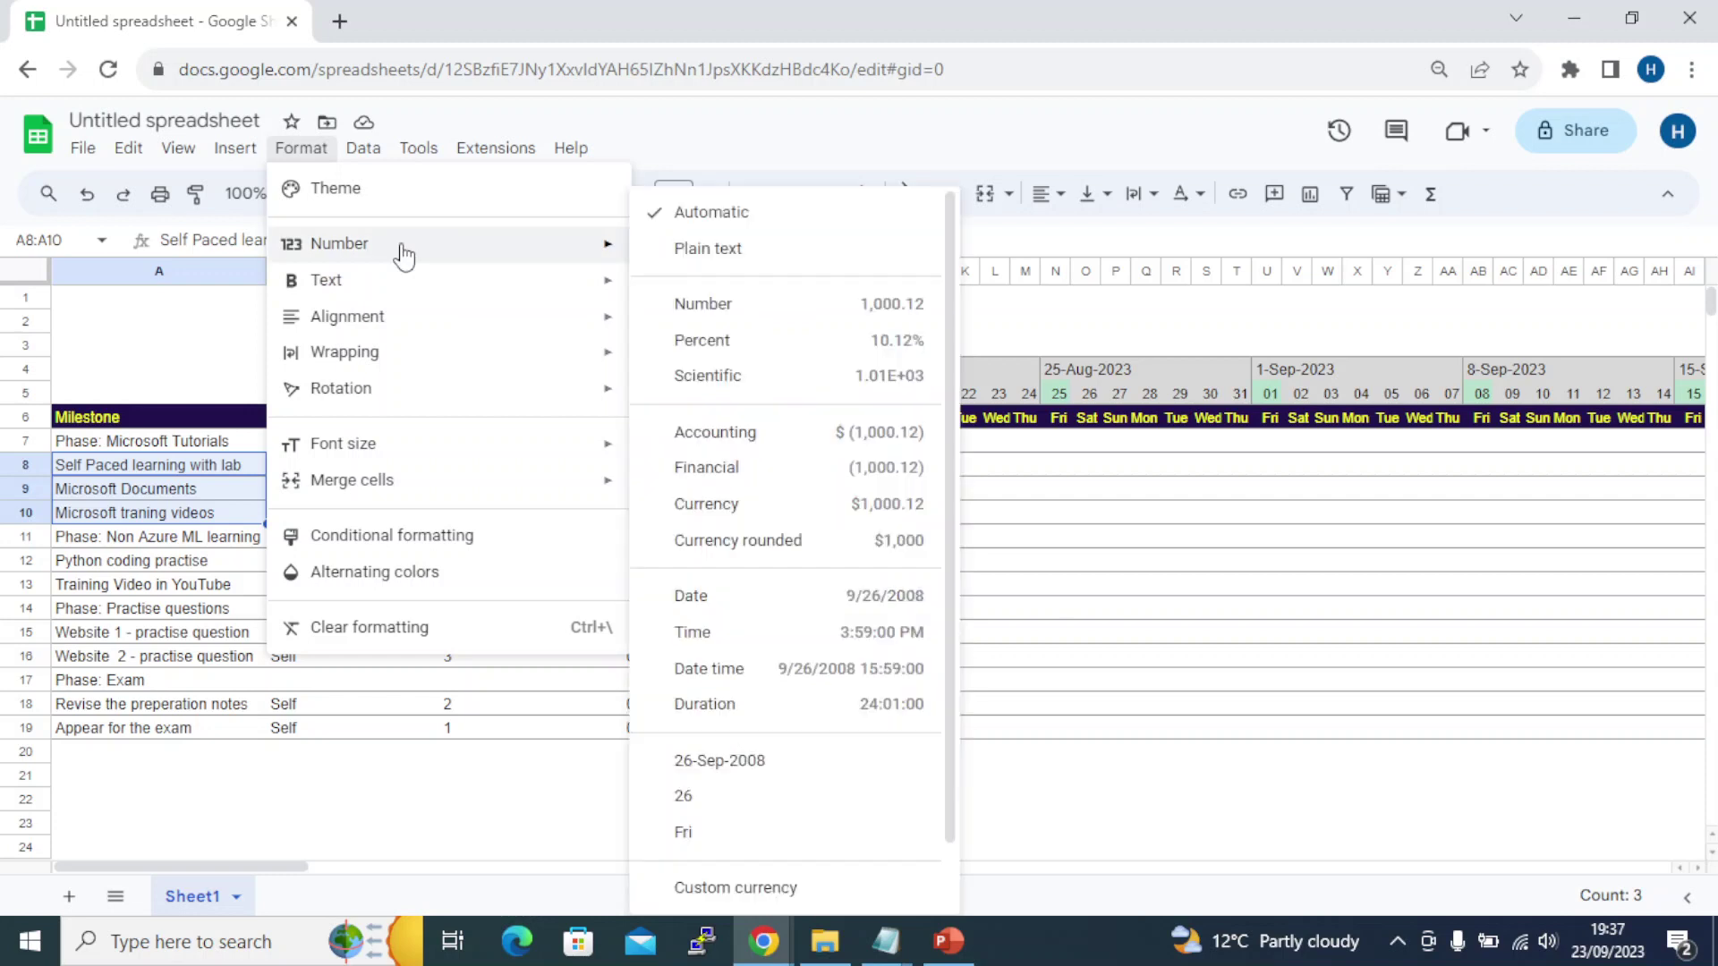
scroll(719, 875, down, 1)
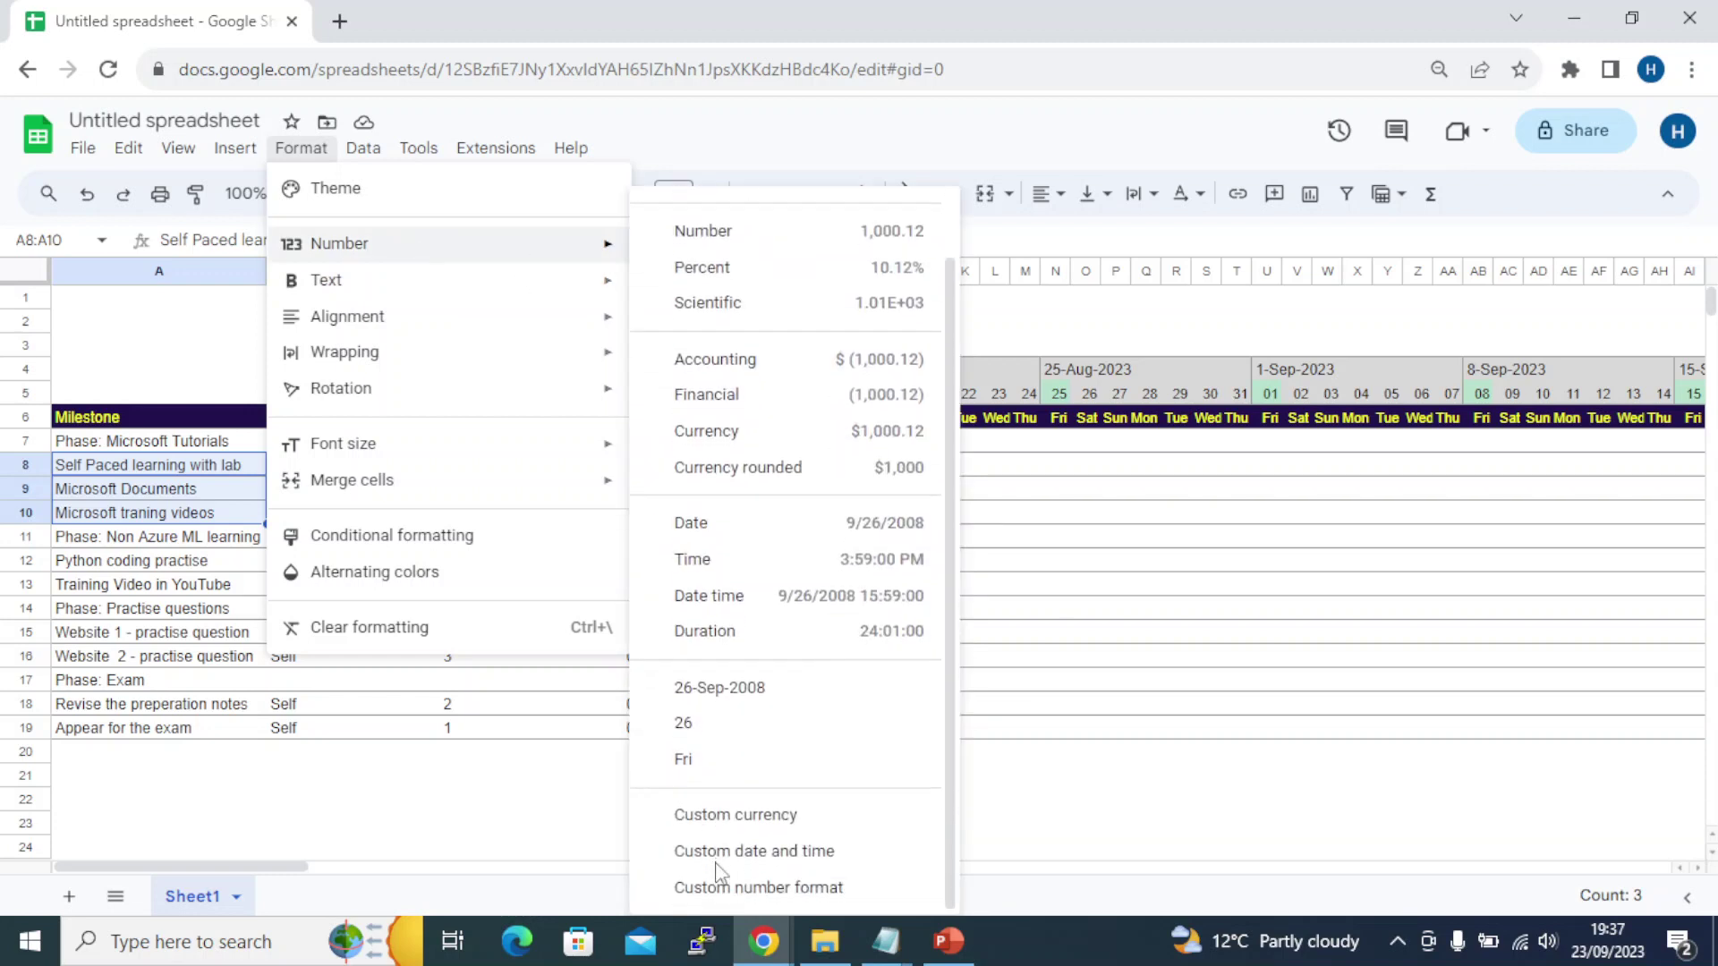
click(762, 888)
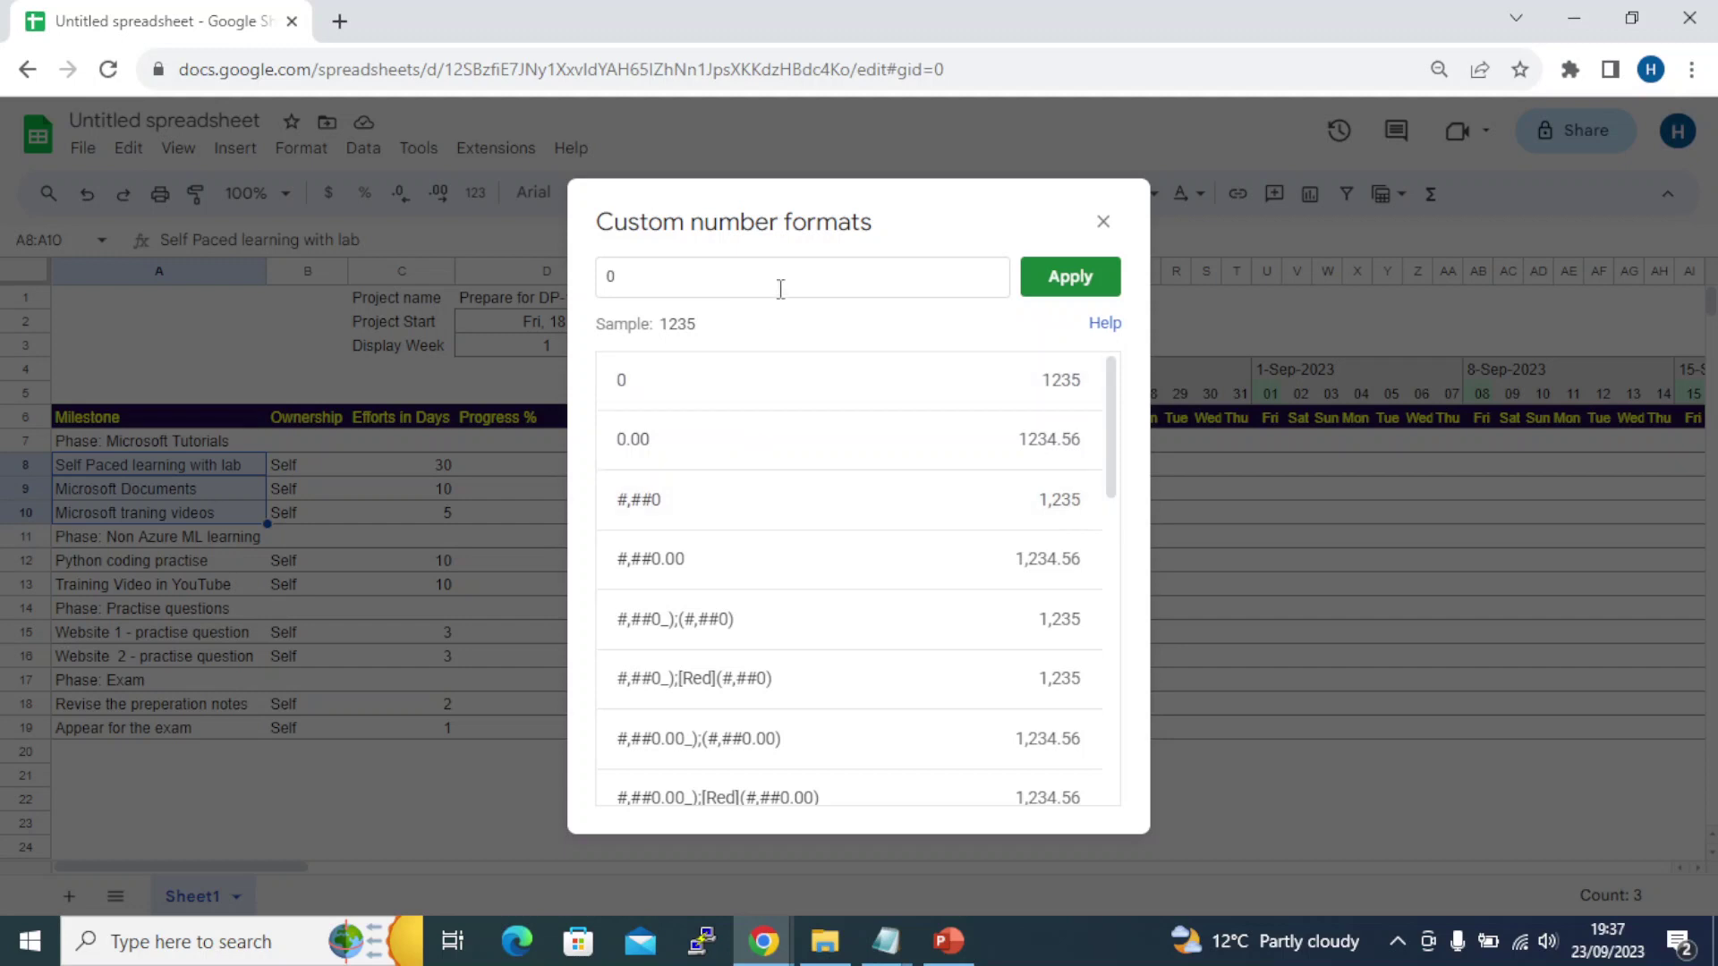
drag(780, 286, 559, 279)
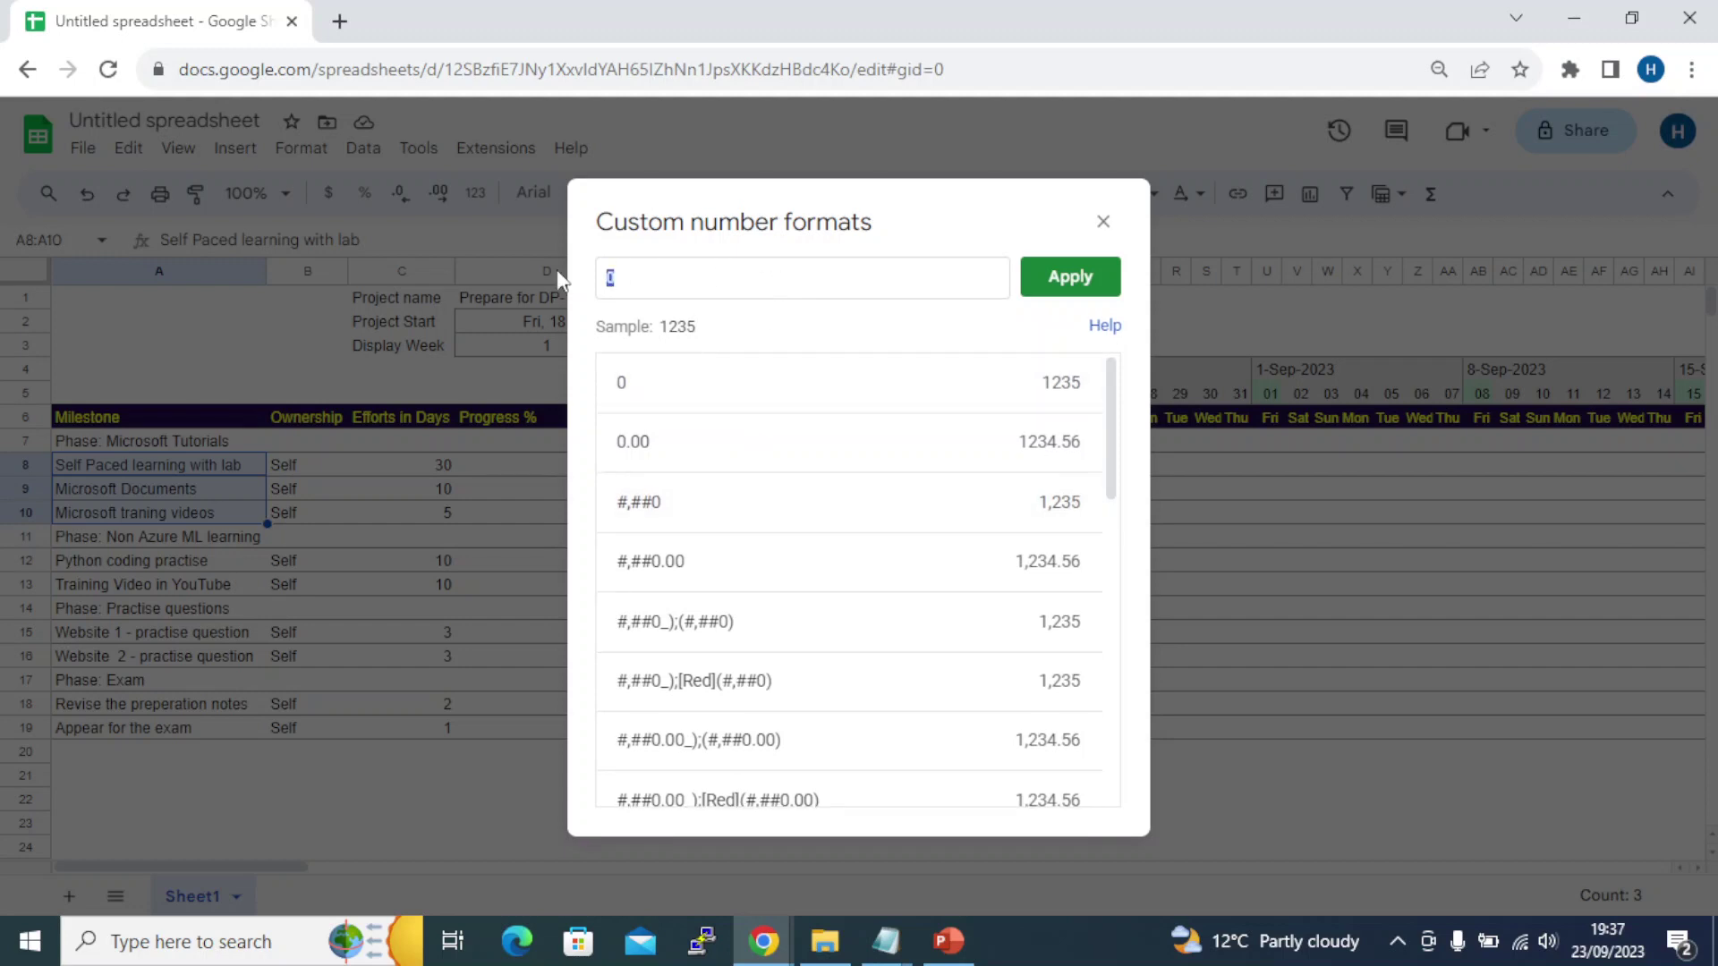
key(BackSpace)
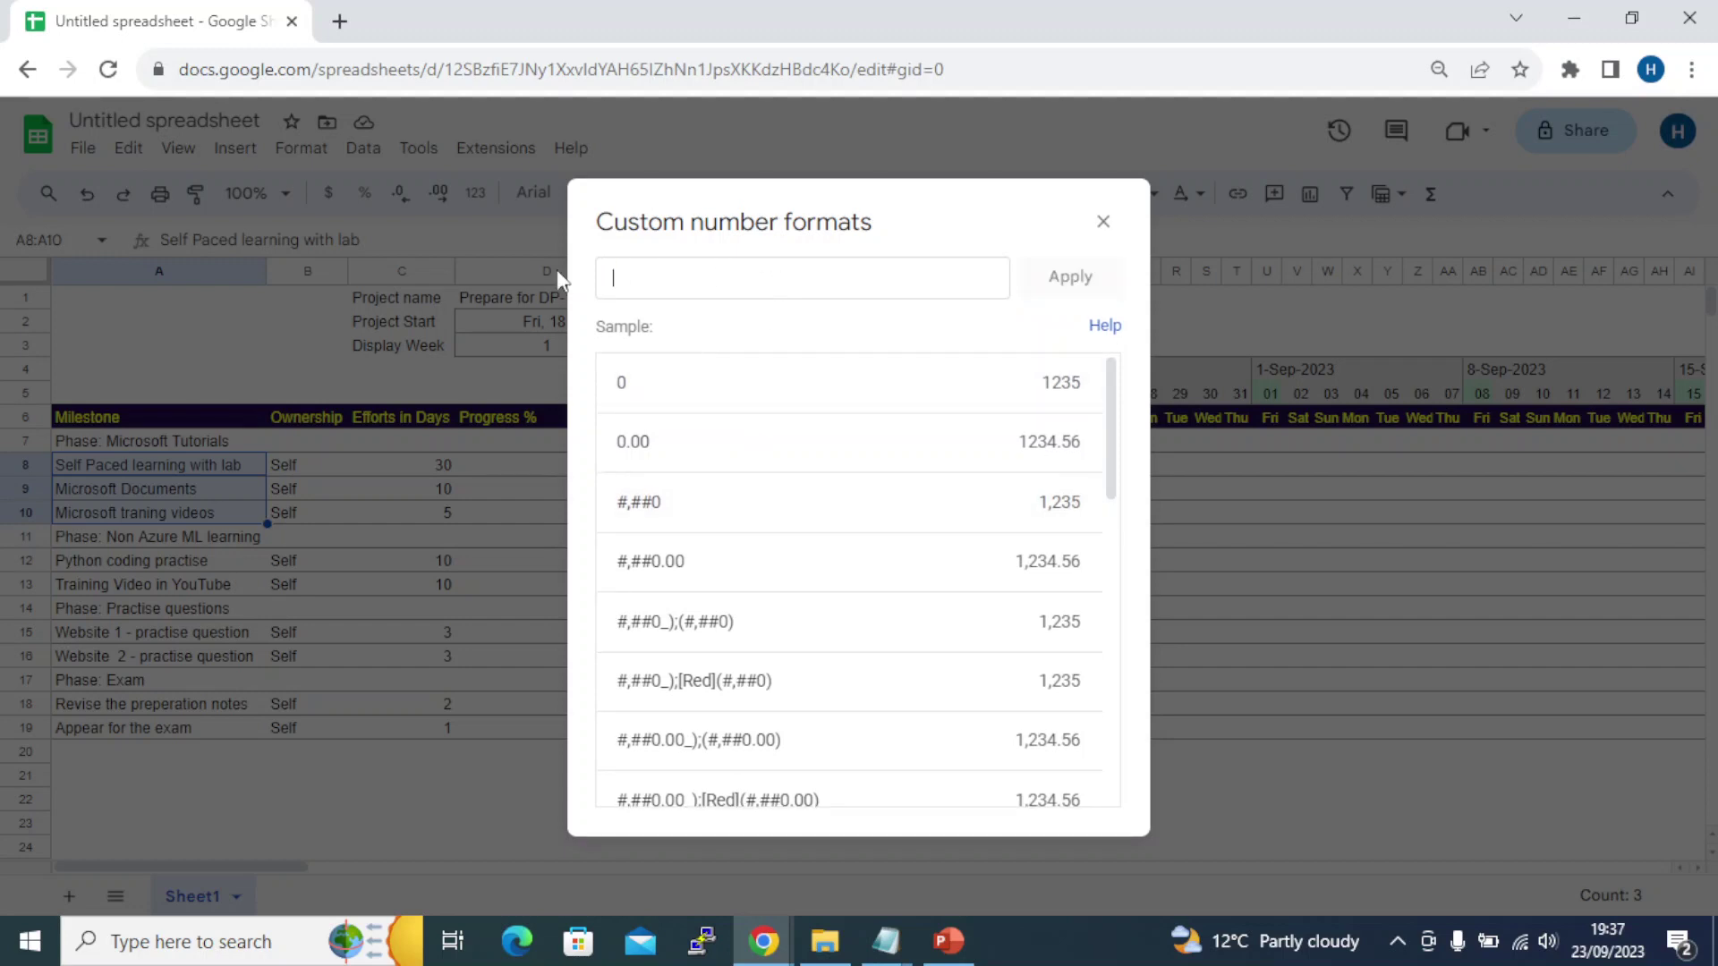
text(@)
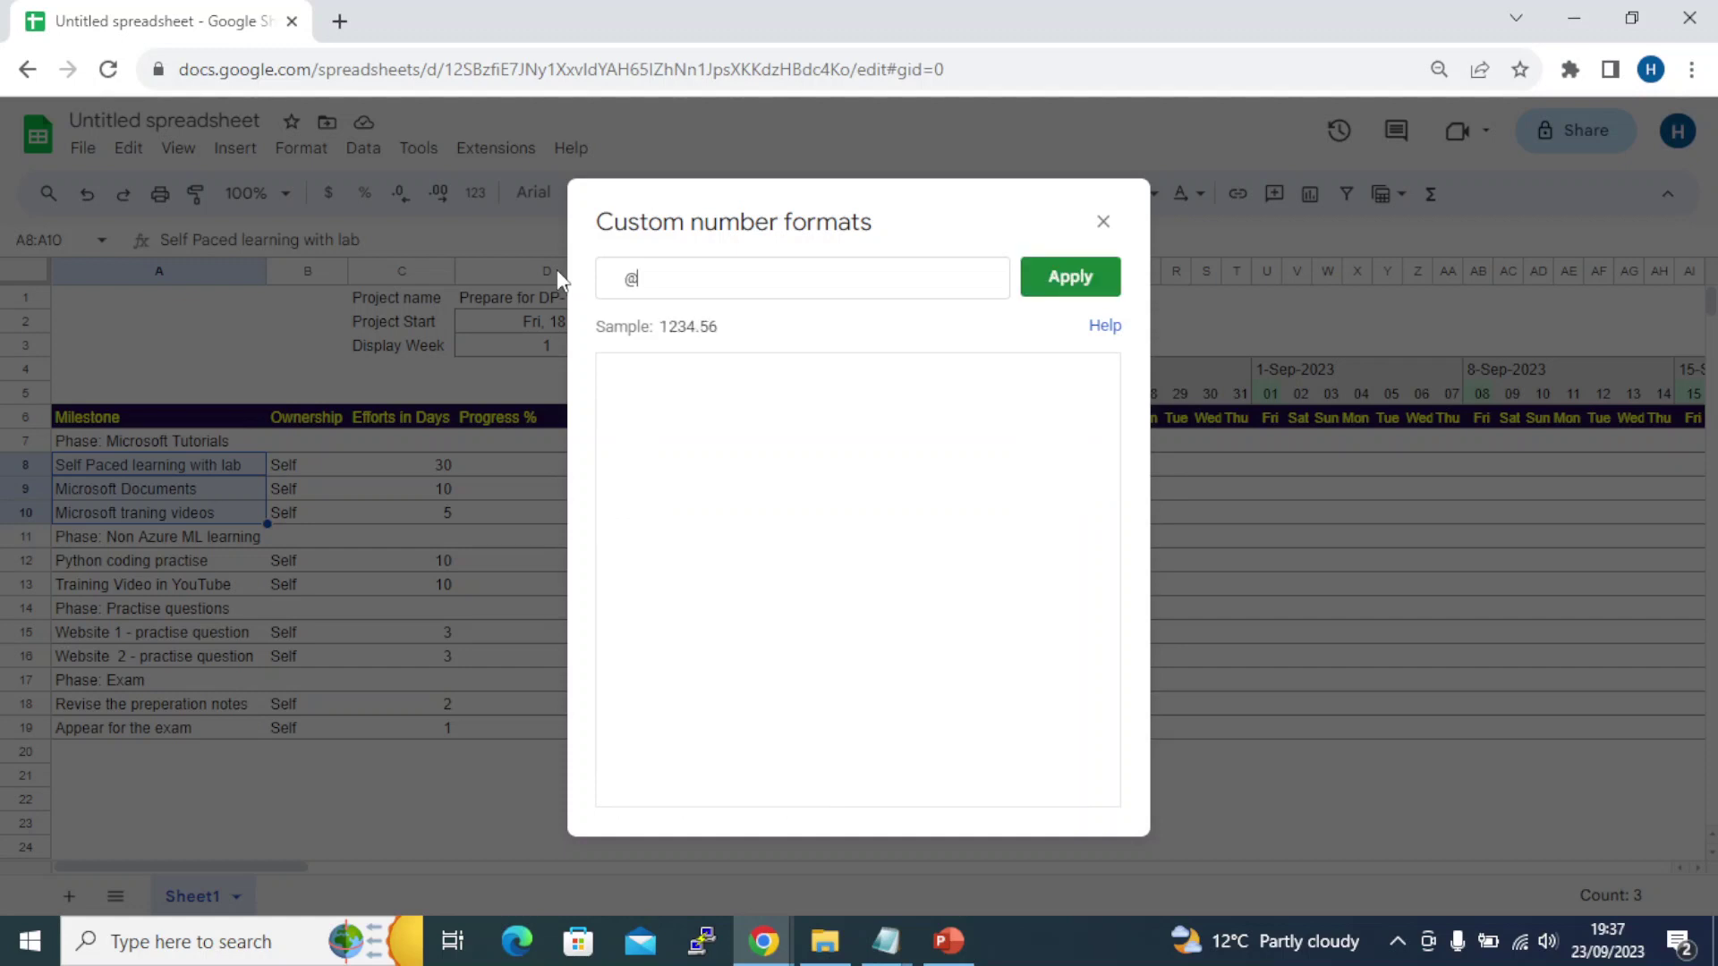
click(1058, 288)
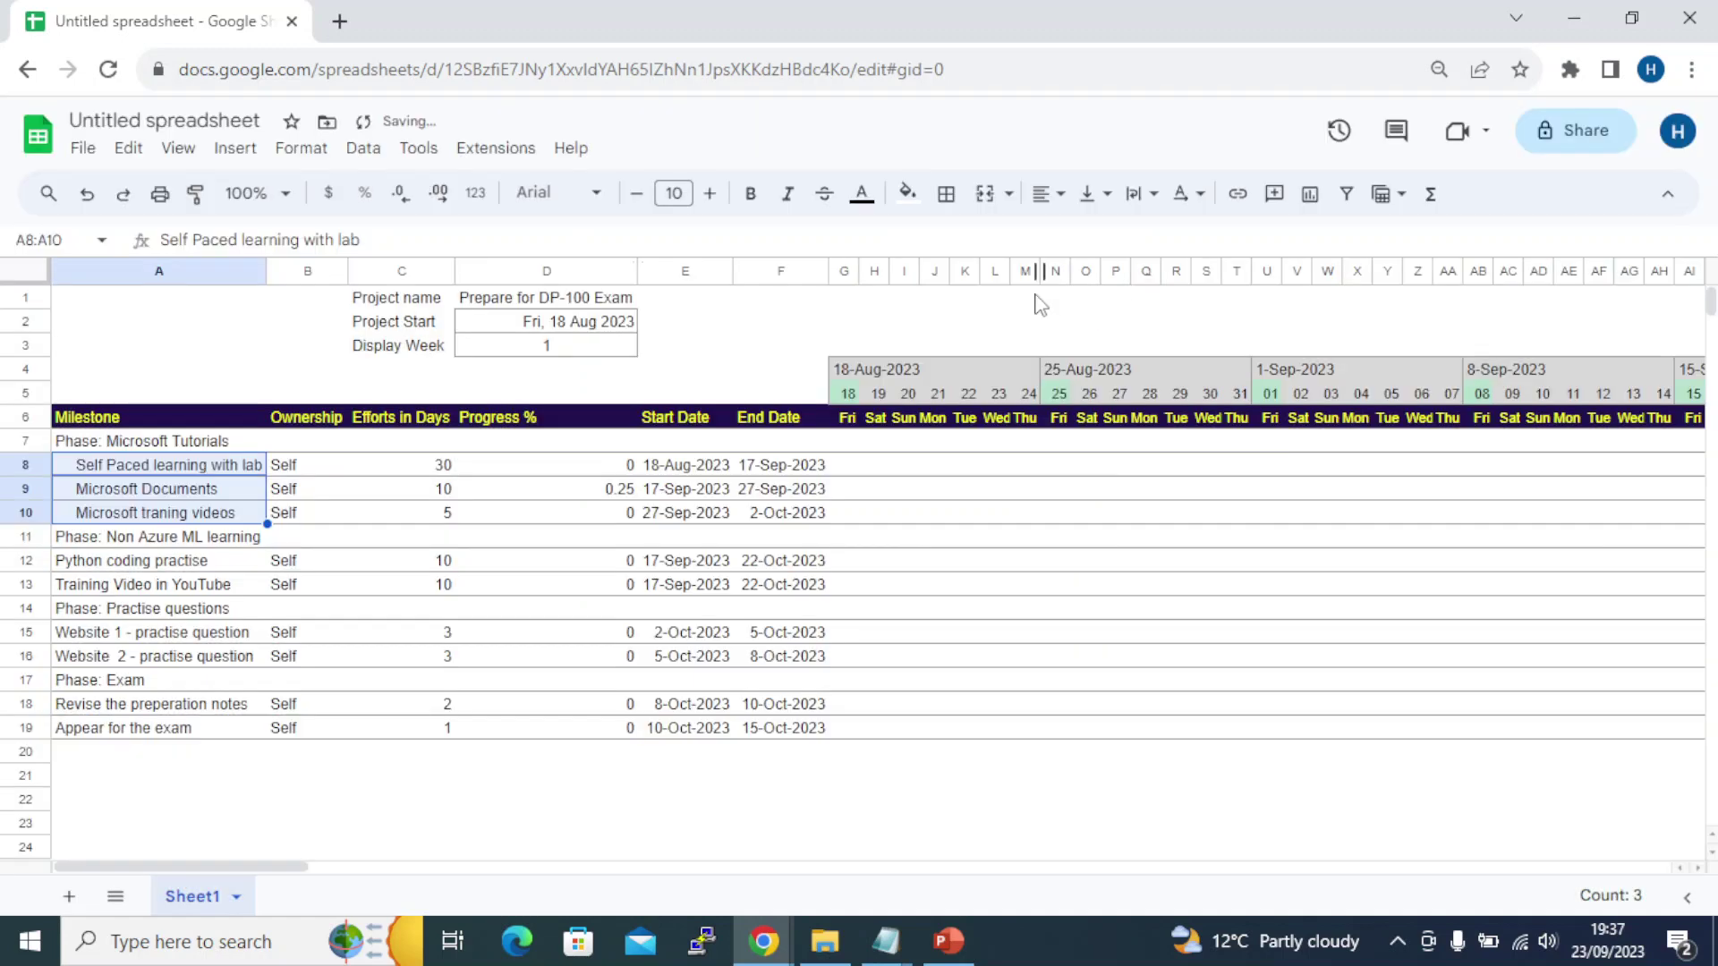
Copy the indented format of A10 to the tasks in A12:A13, A15:A16 and A18:A19, and widen column A slightly to fit them
click(125, 563)
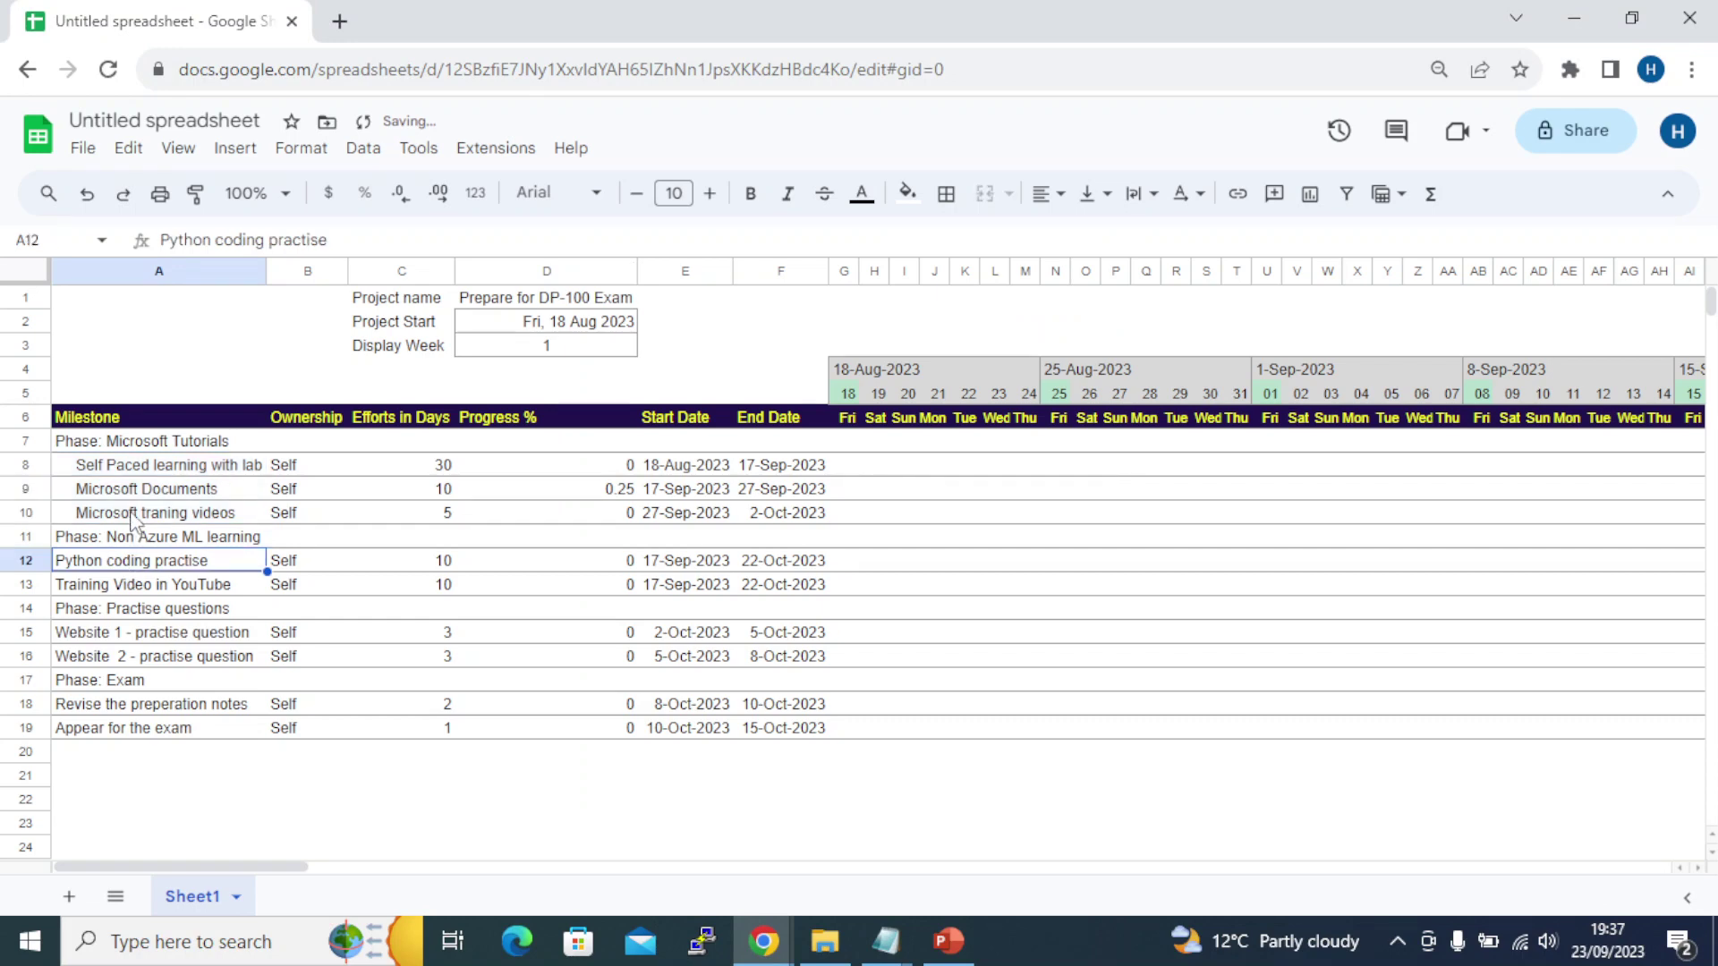
click(136, 514)
click(196, 193)
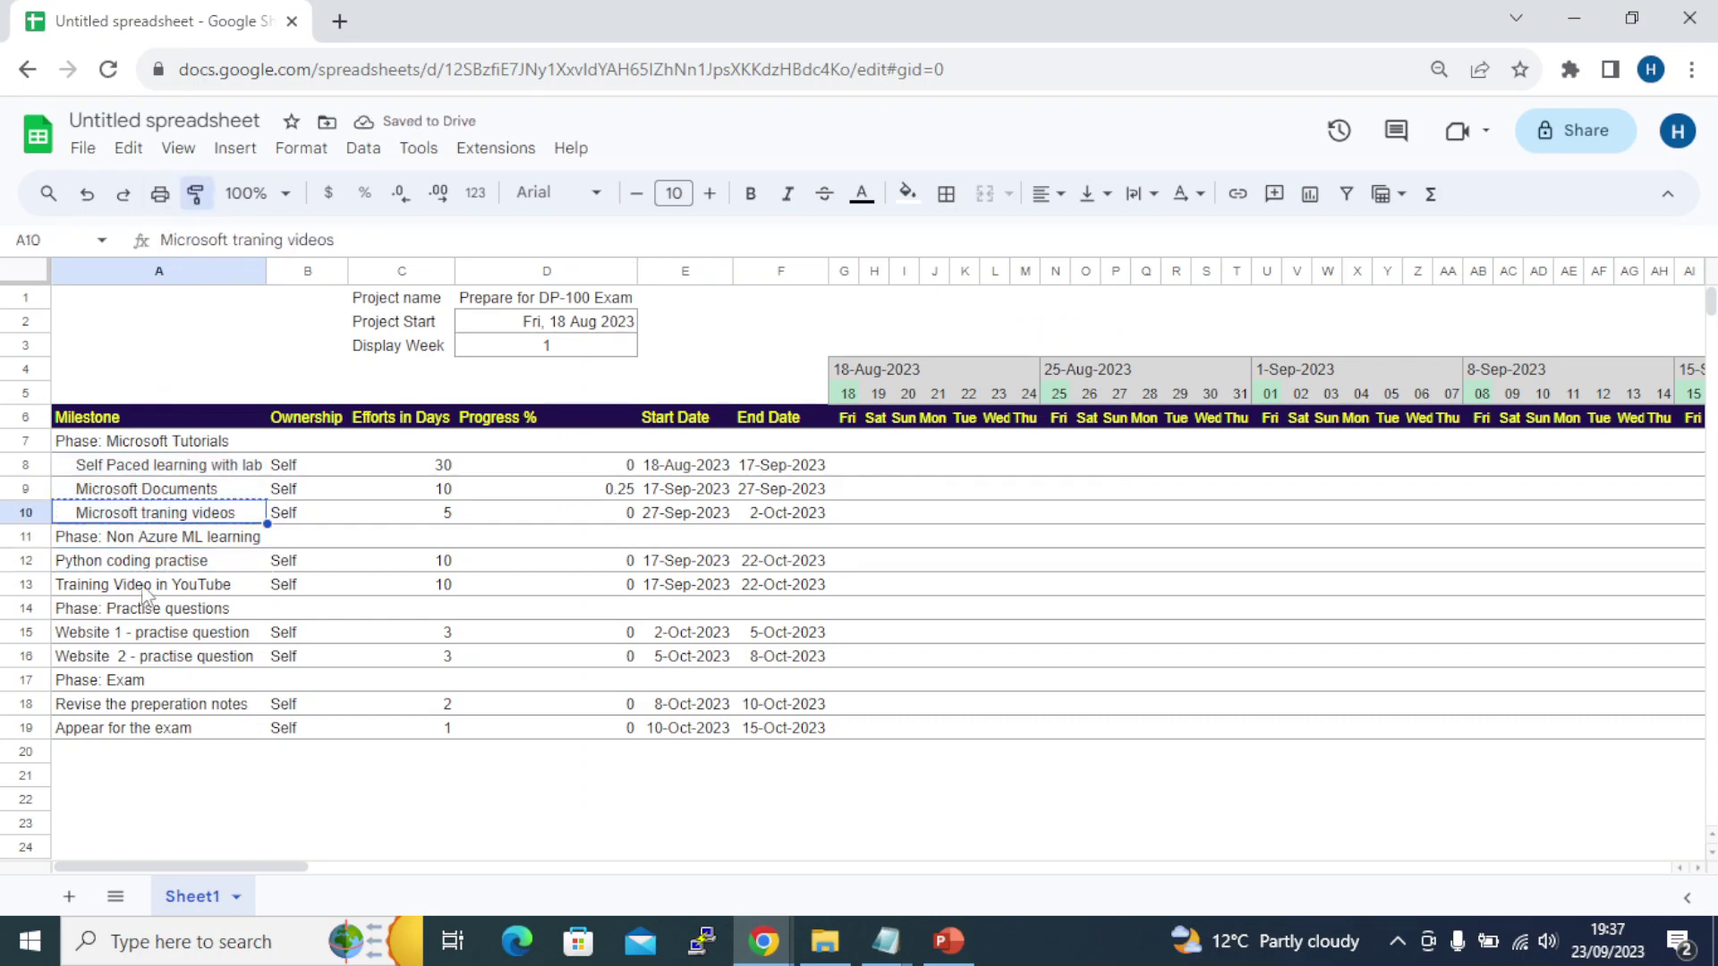
drag(152, 562, 145, 730)
click(196, 194)
click(196, 193)
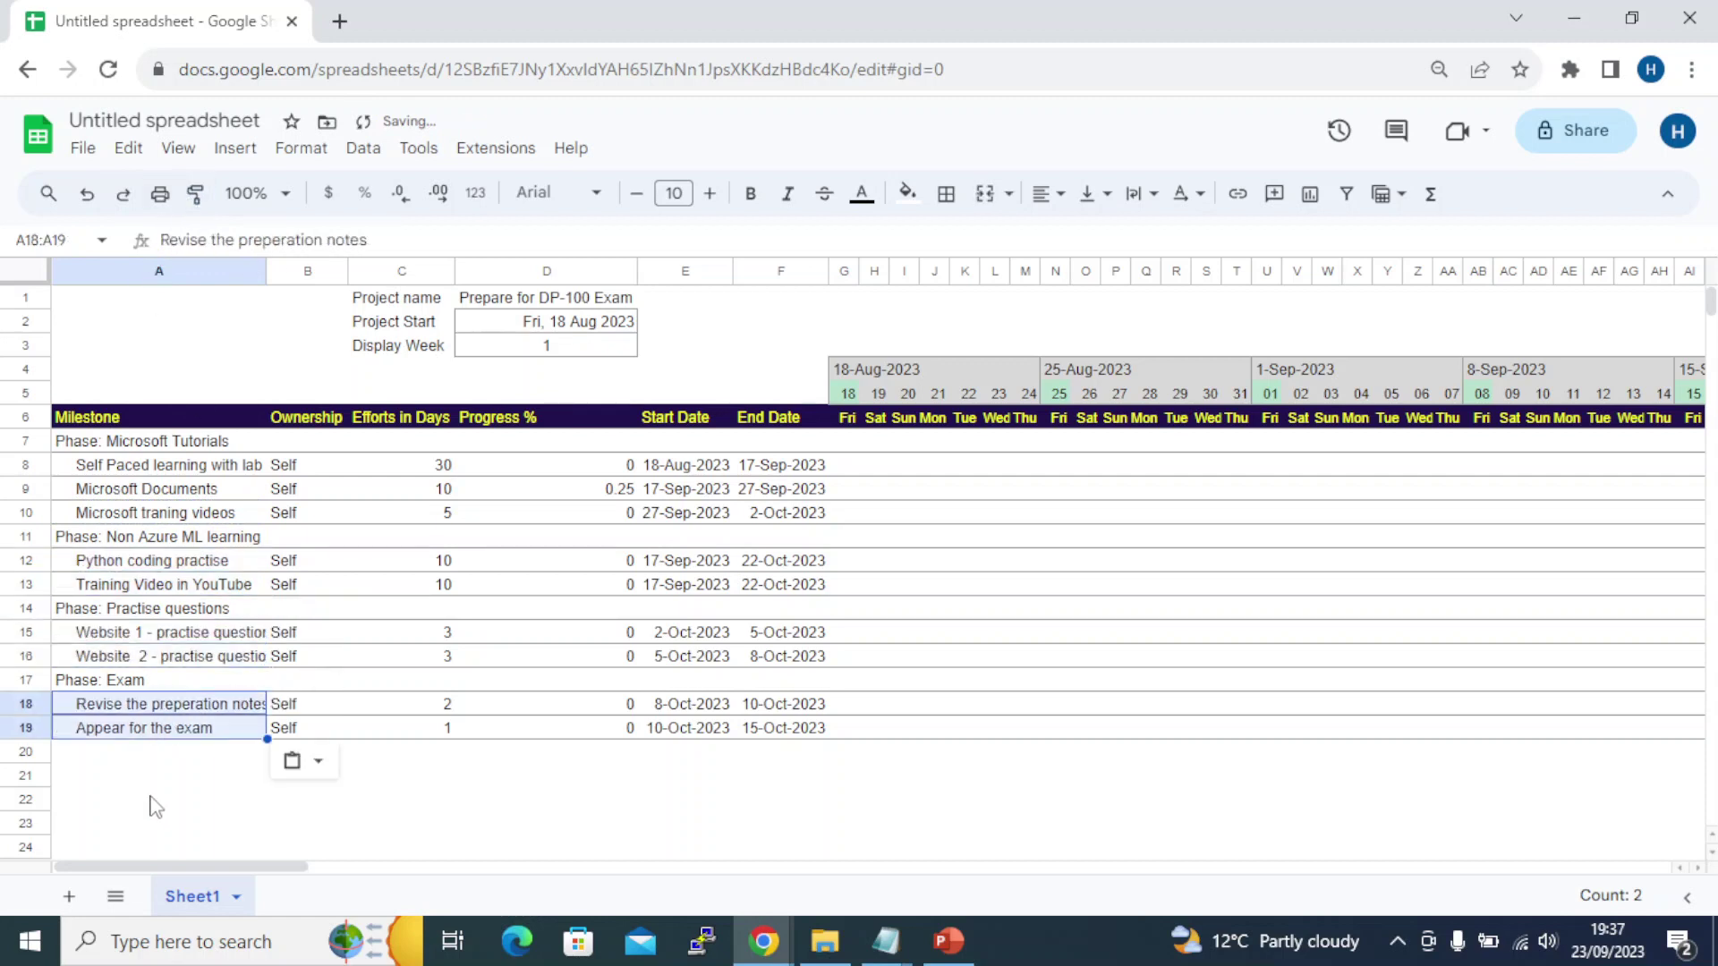
click(156, 799)
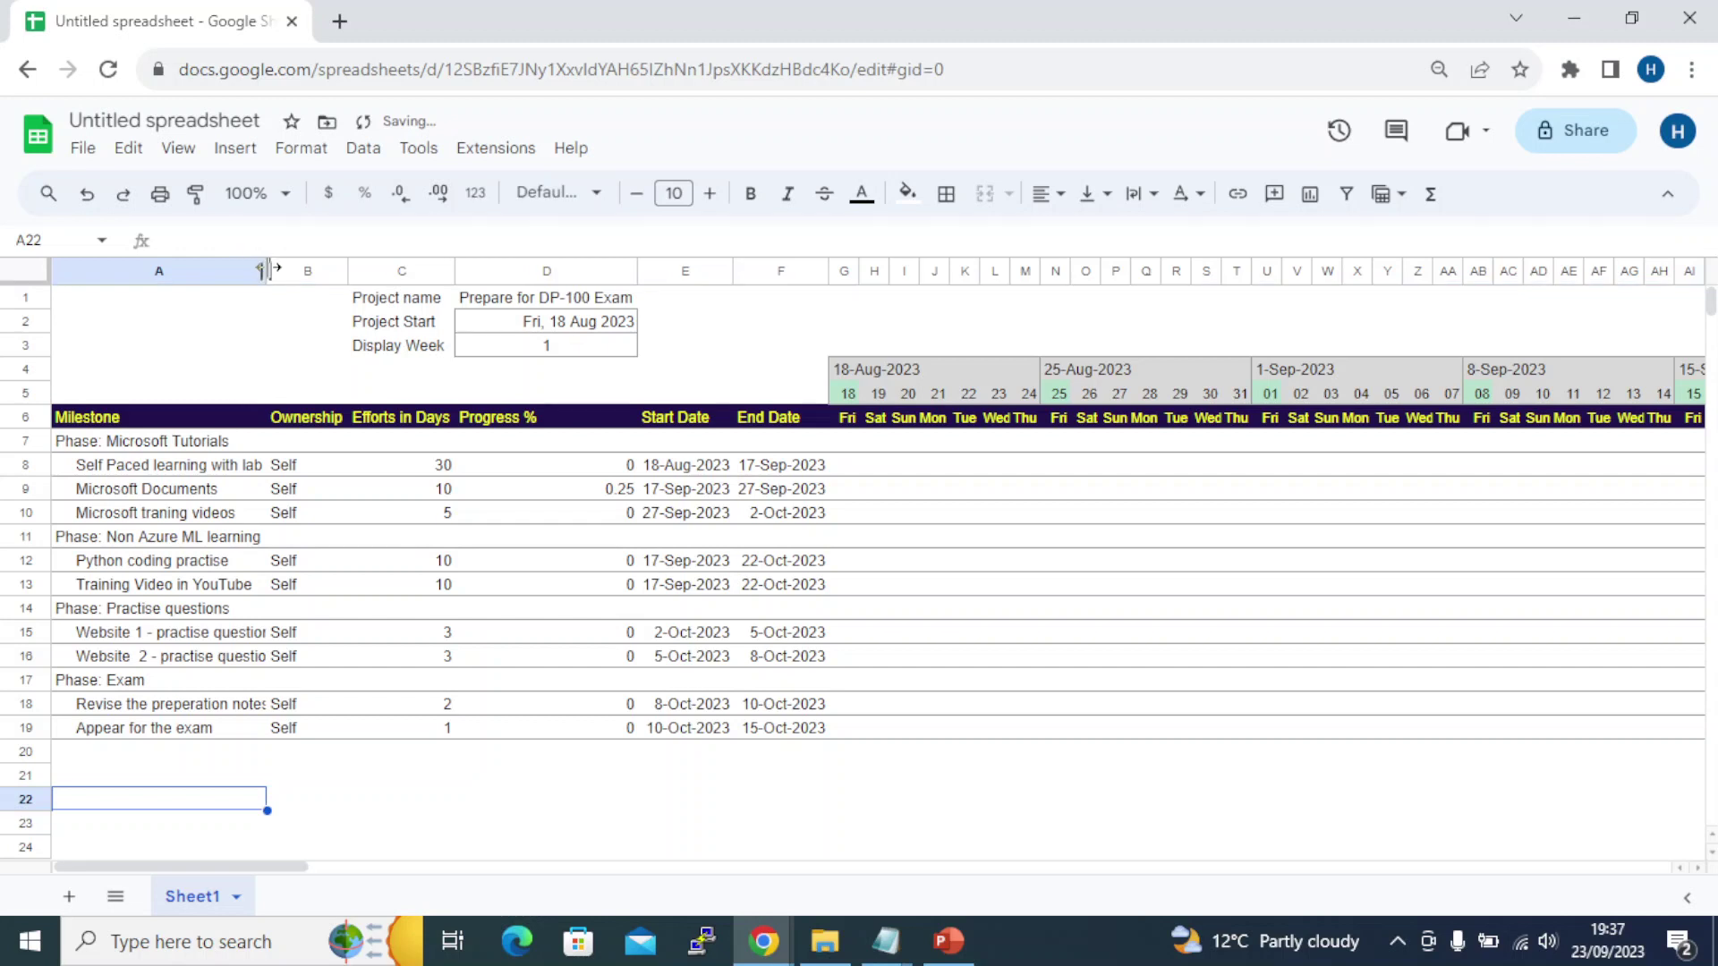
drag(266, 271, 280, 270)
Make the four phase headings in A7, A11, A14 and A17 bold
click(161, 441)
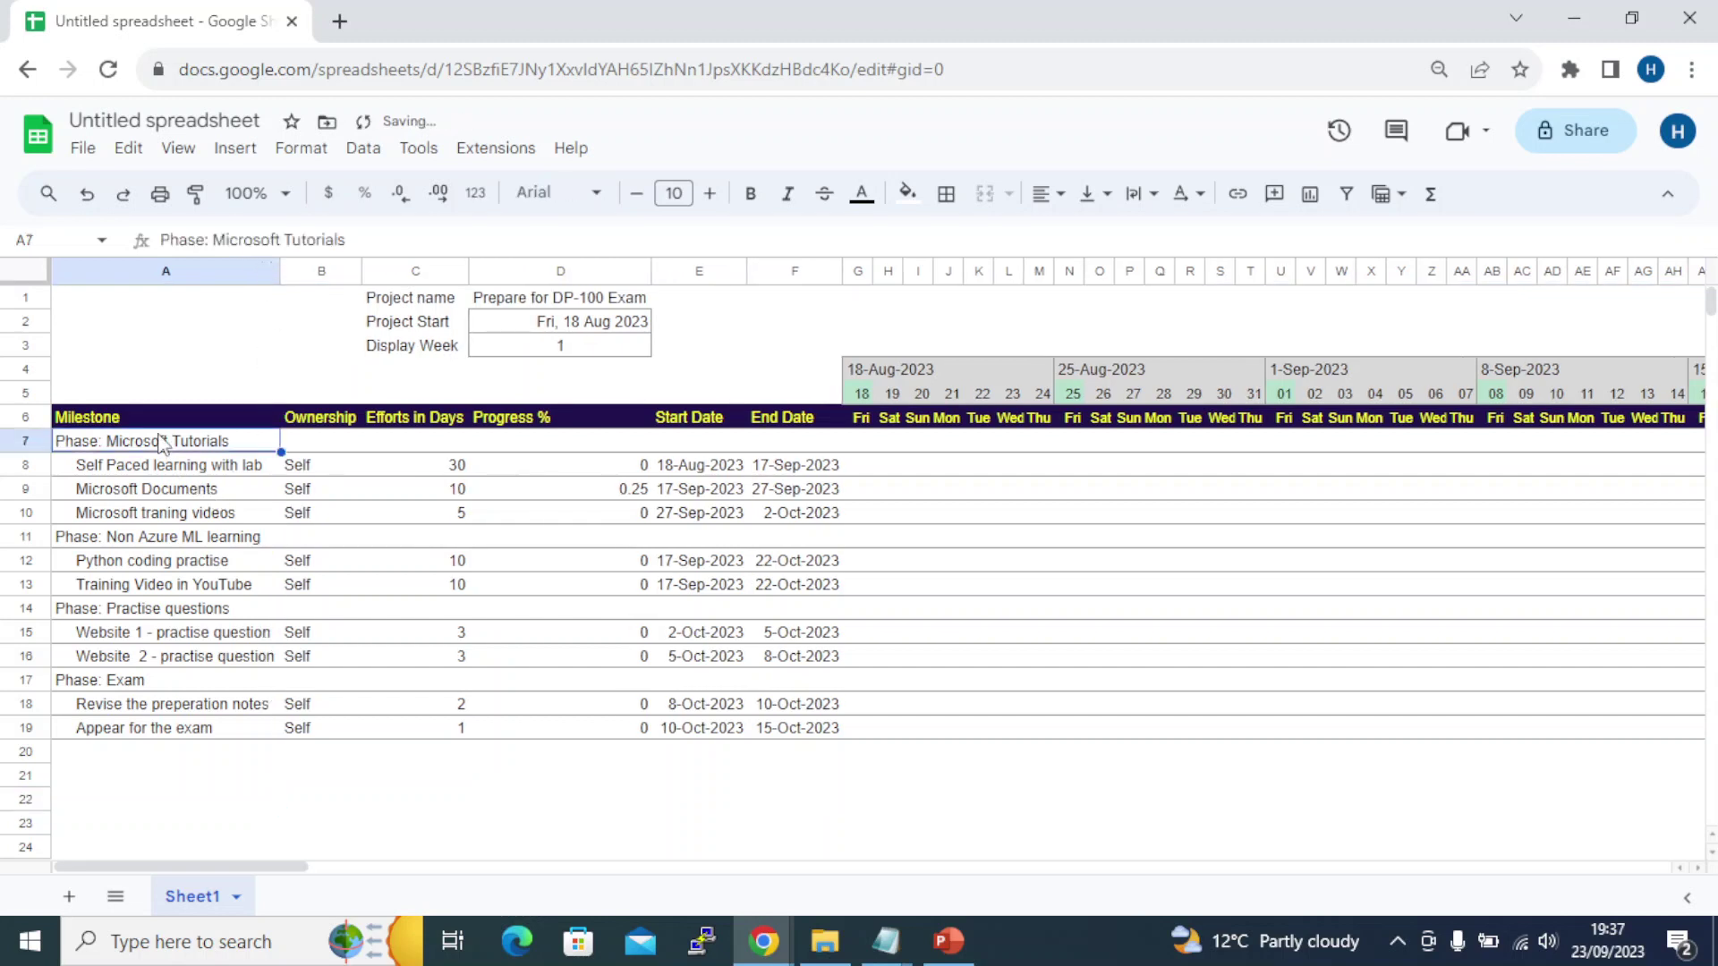
key(ctrl+n)
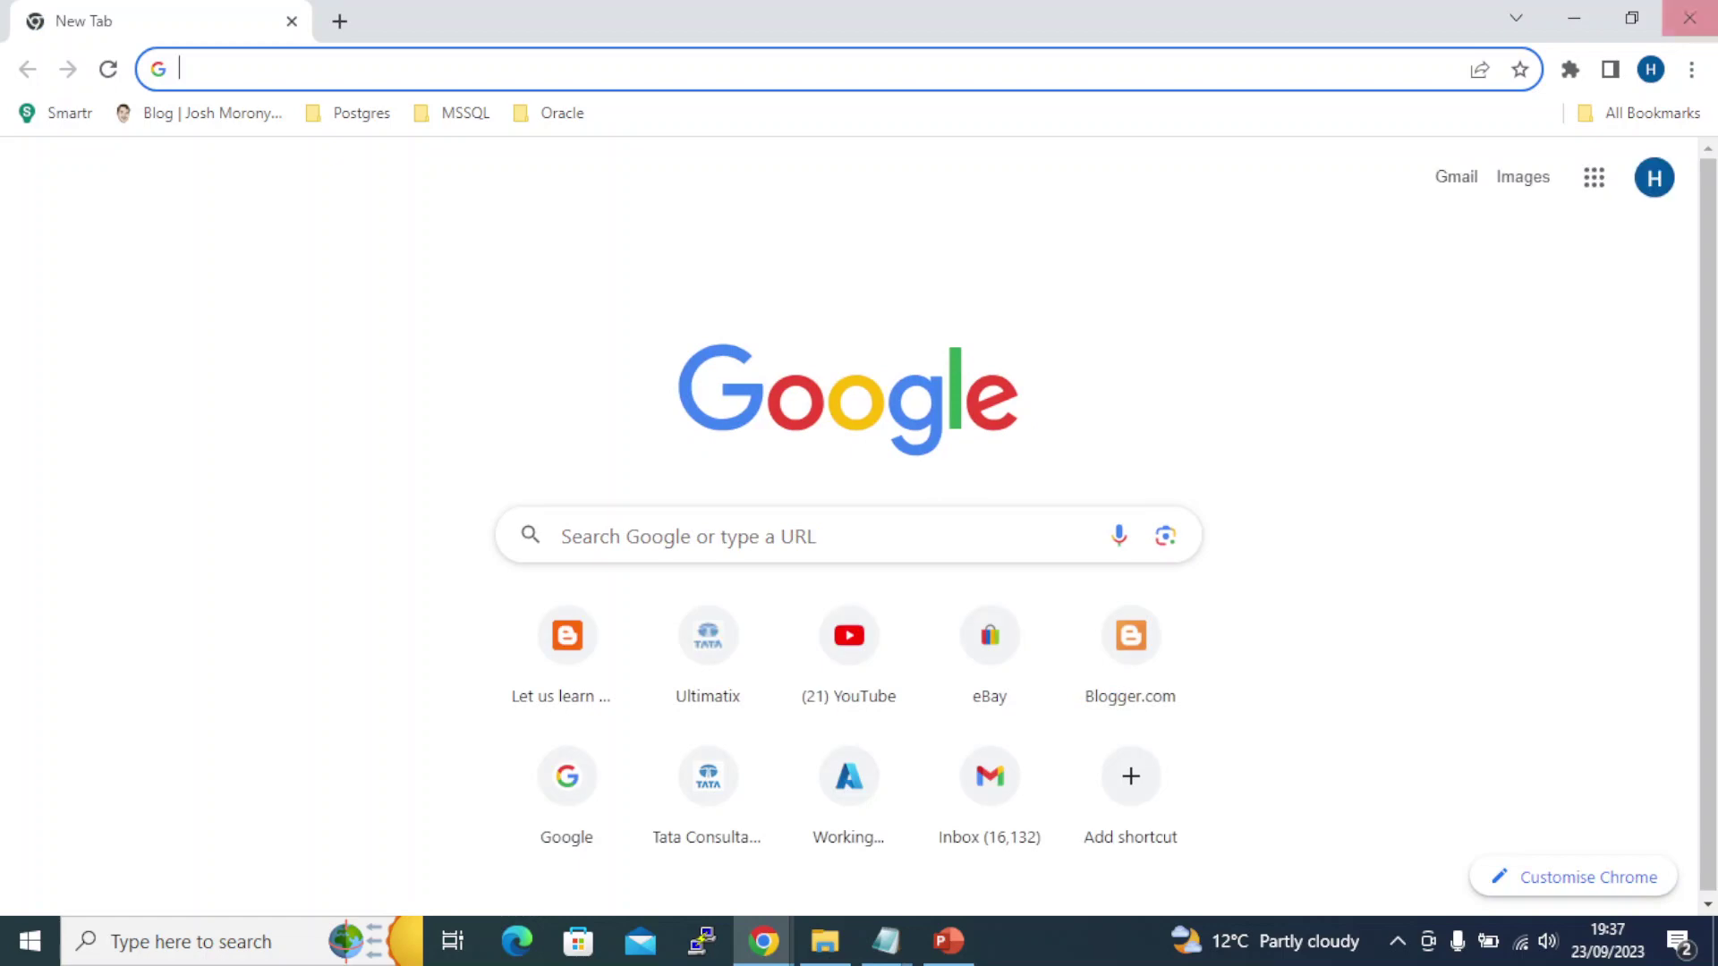
click(1672, 16)
key(ctrl+b)
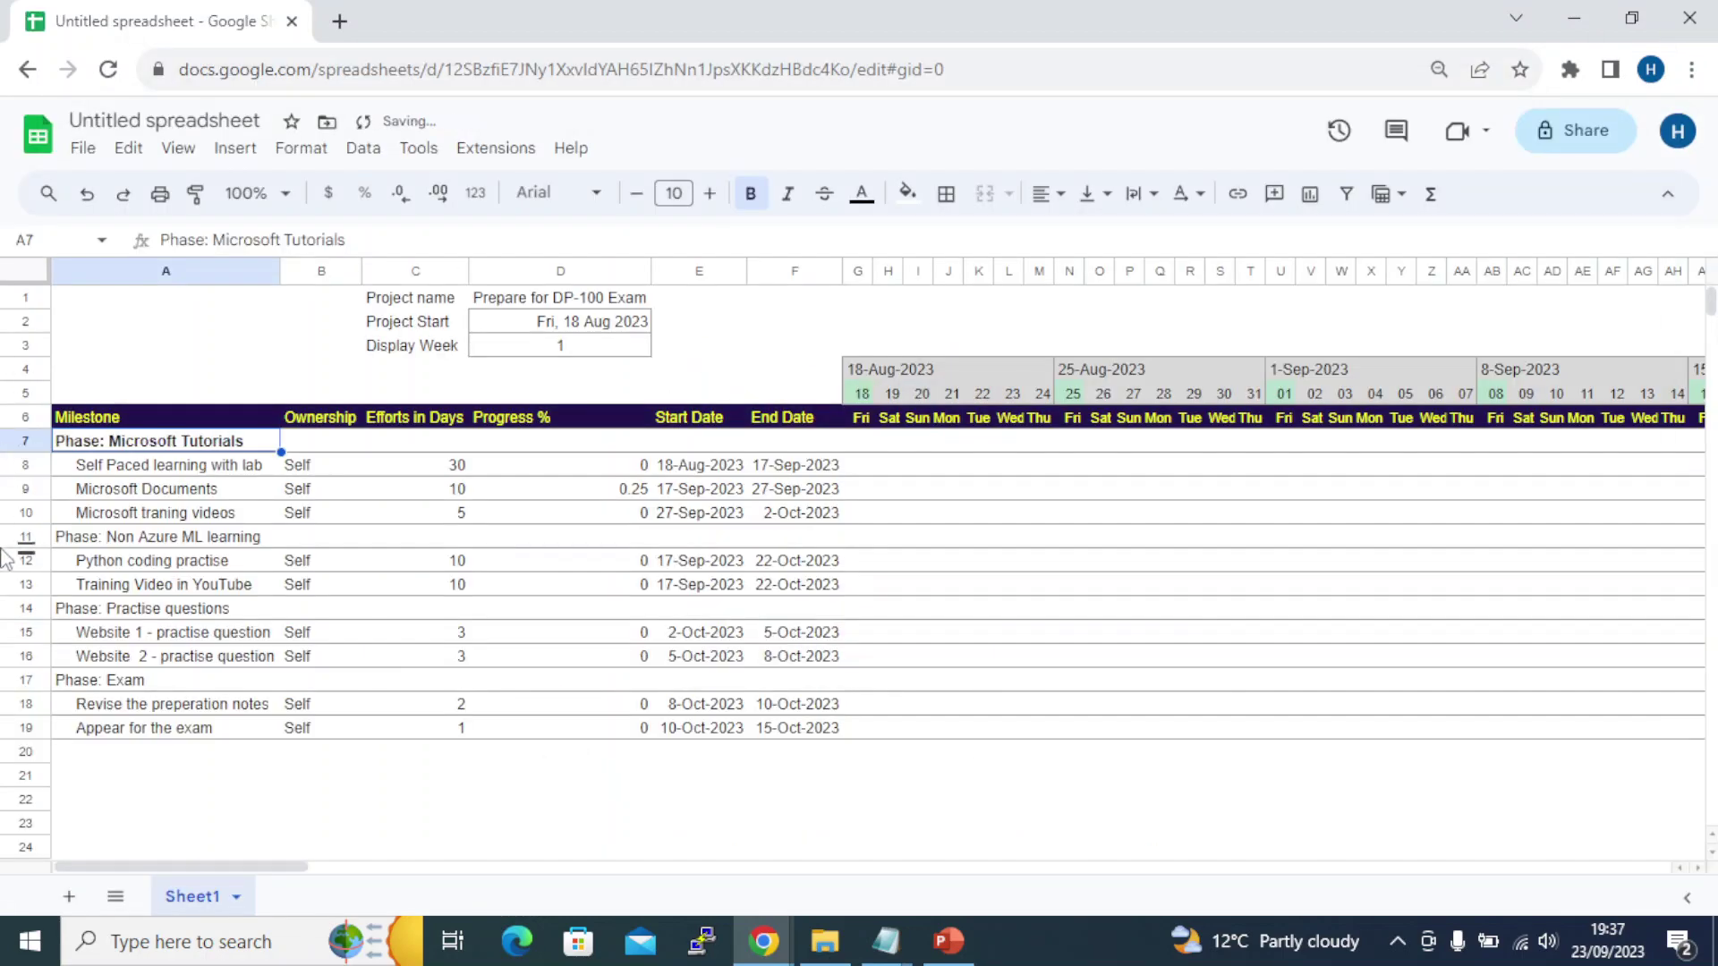
key(Down)
key(Down)
key(Down)
key(Down)
key(ctrl+b)
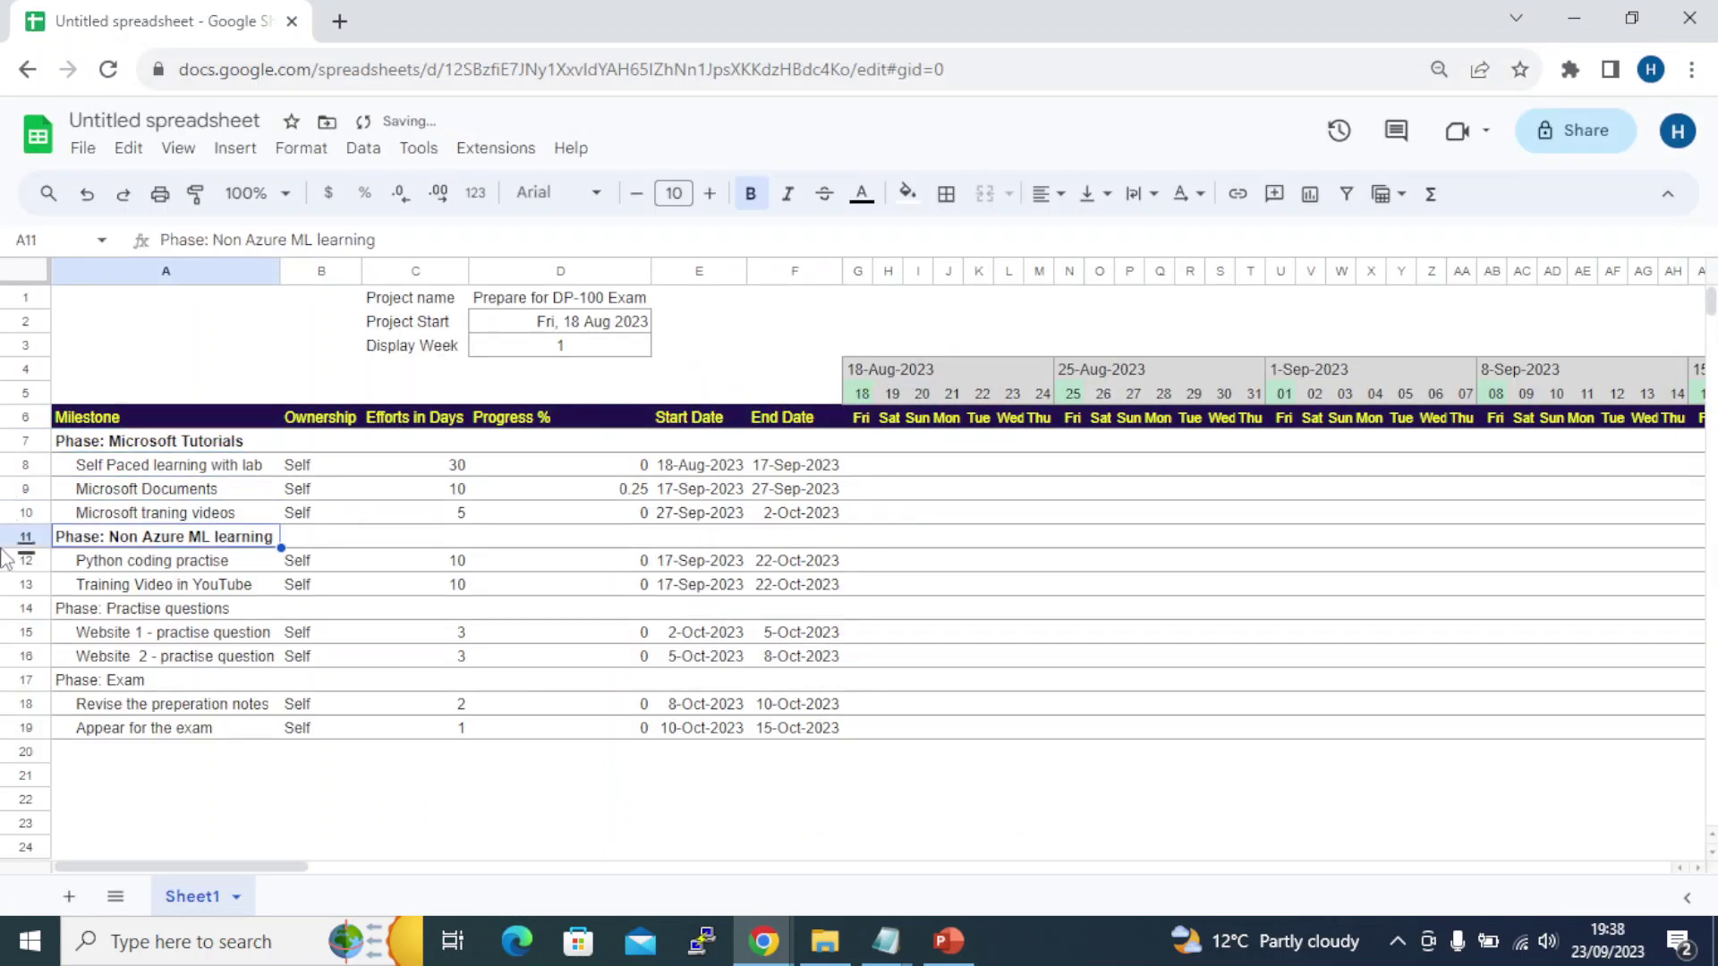
key(Down)
key(Down)
key(Down)
key(ctrl+b)
key(Down)
key(Down)
key(Down)
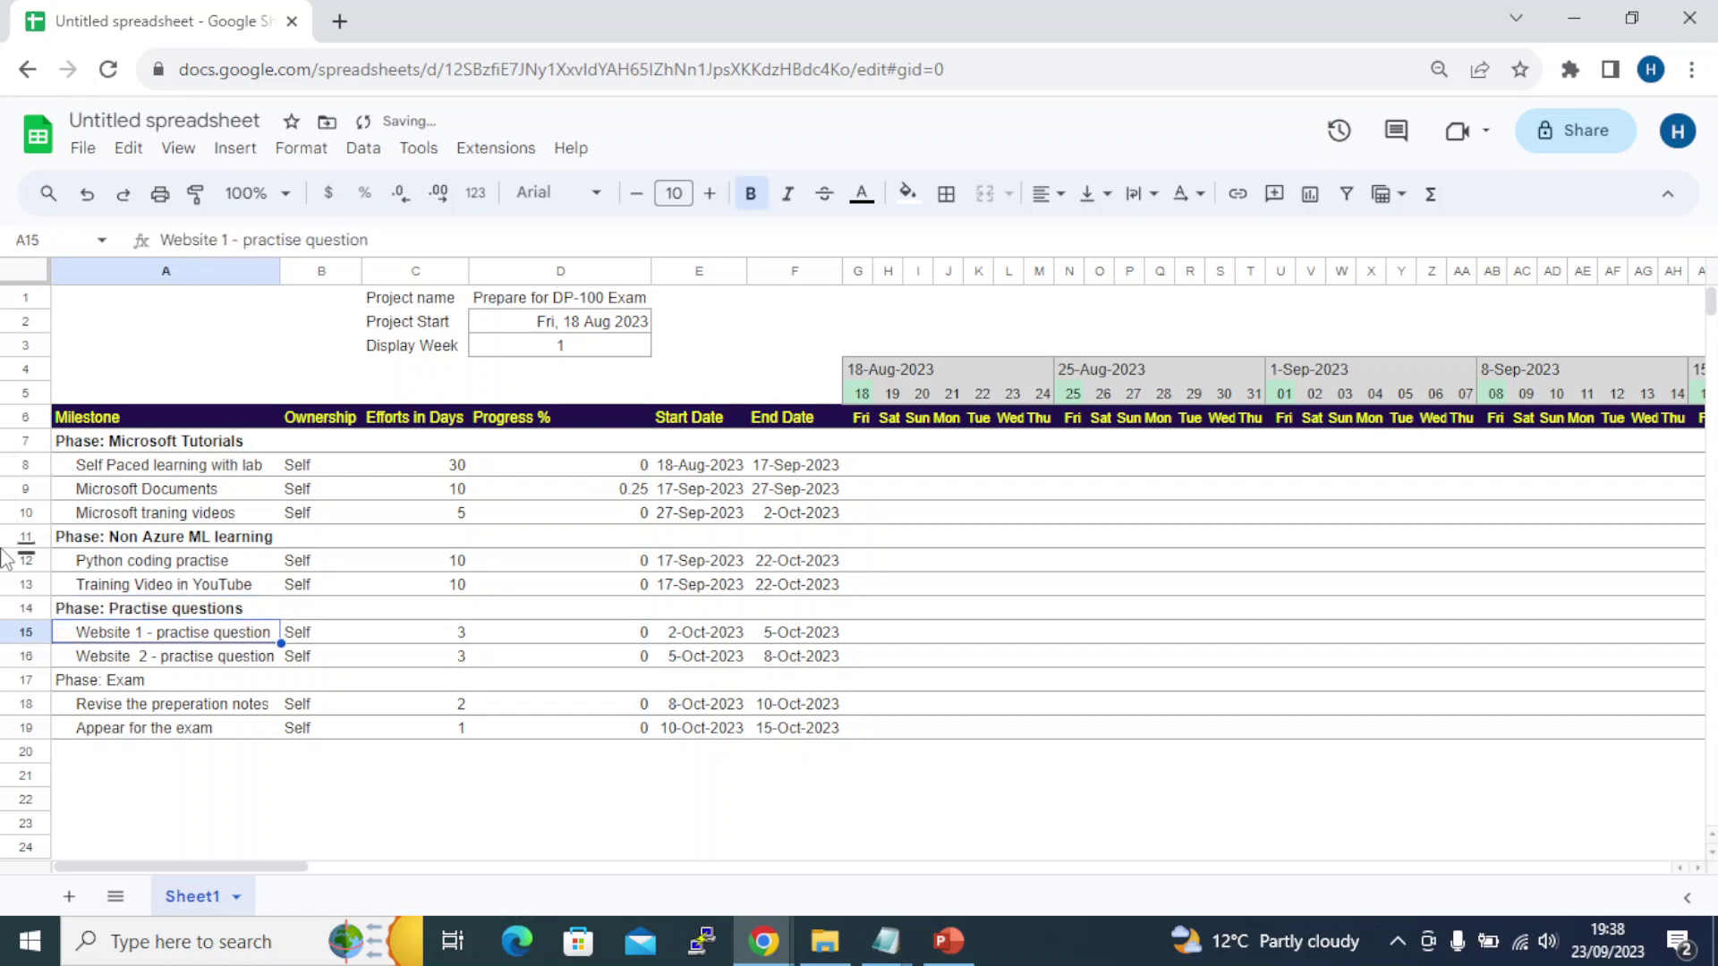
key(ctrl+b)
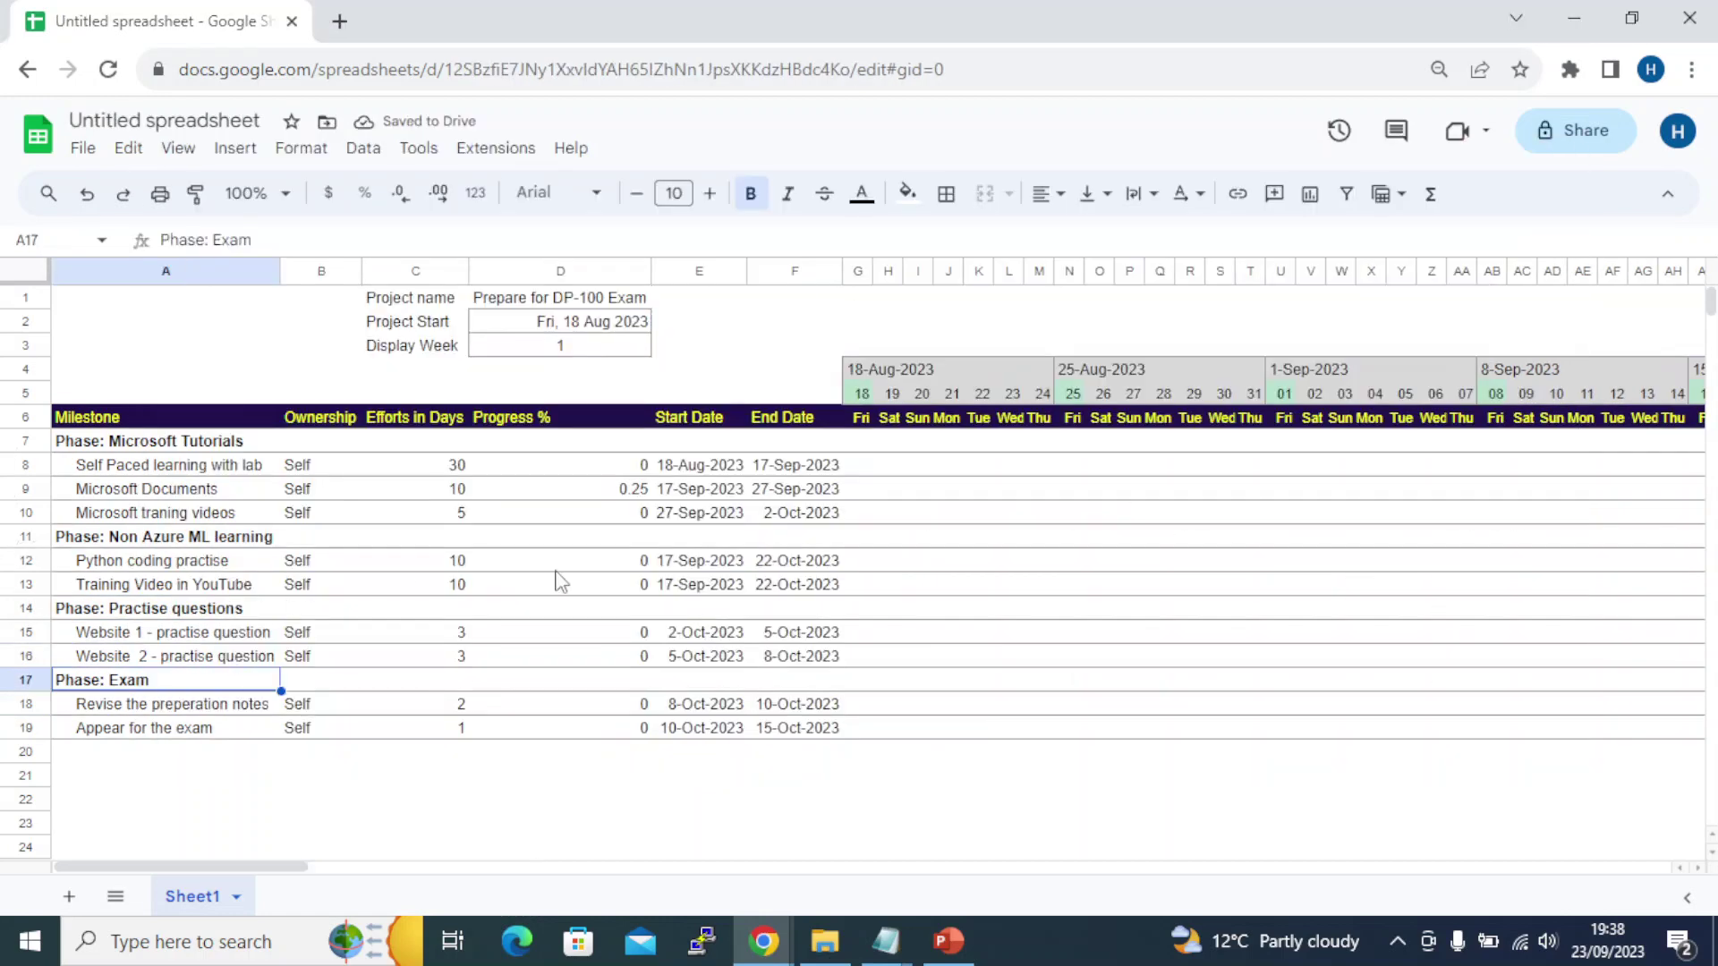
Format the Progress % cells D7:D19 as Percent
click(598, 471)
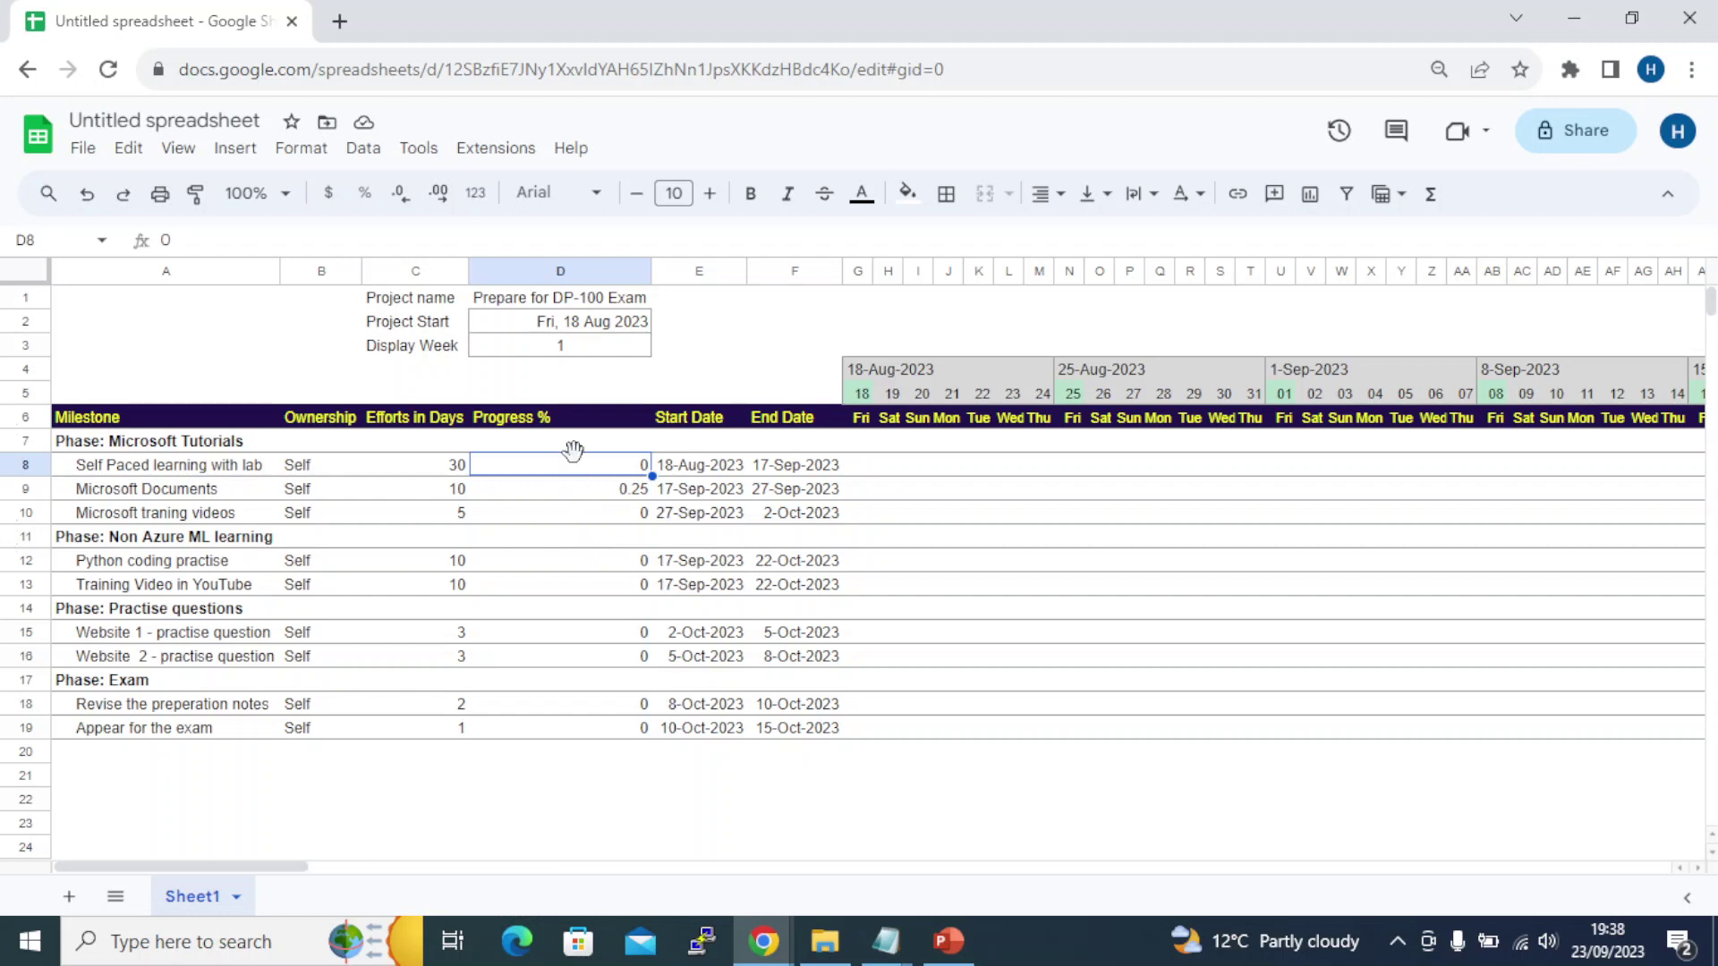
drag(582, 443, 568, 738)
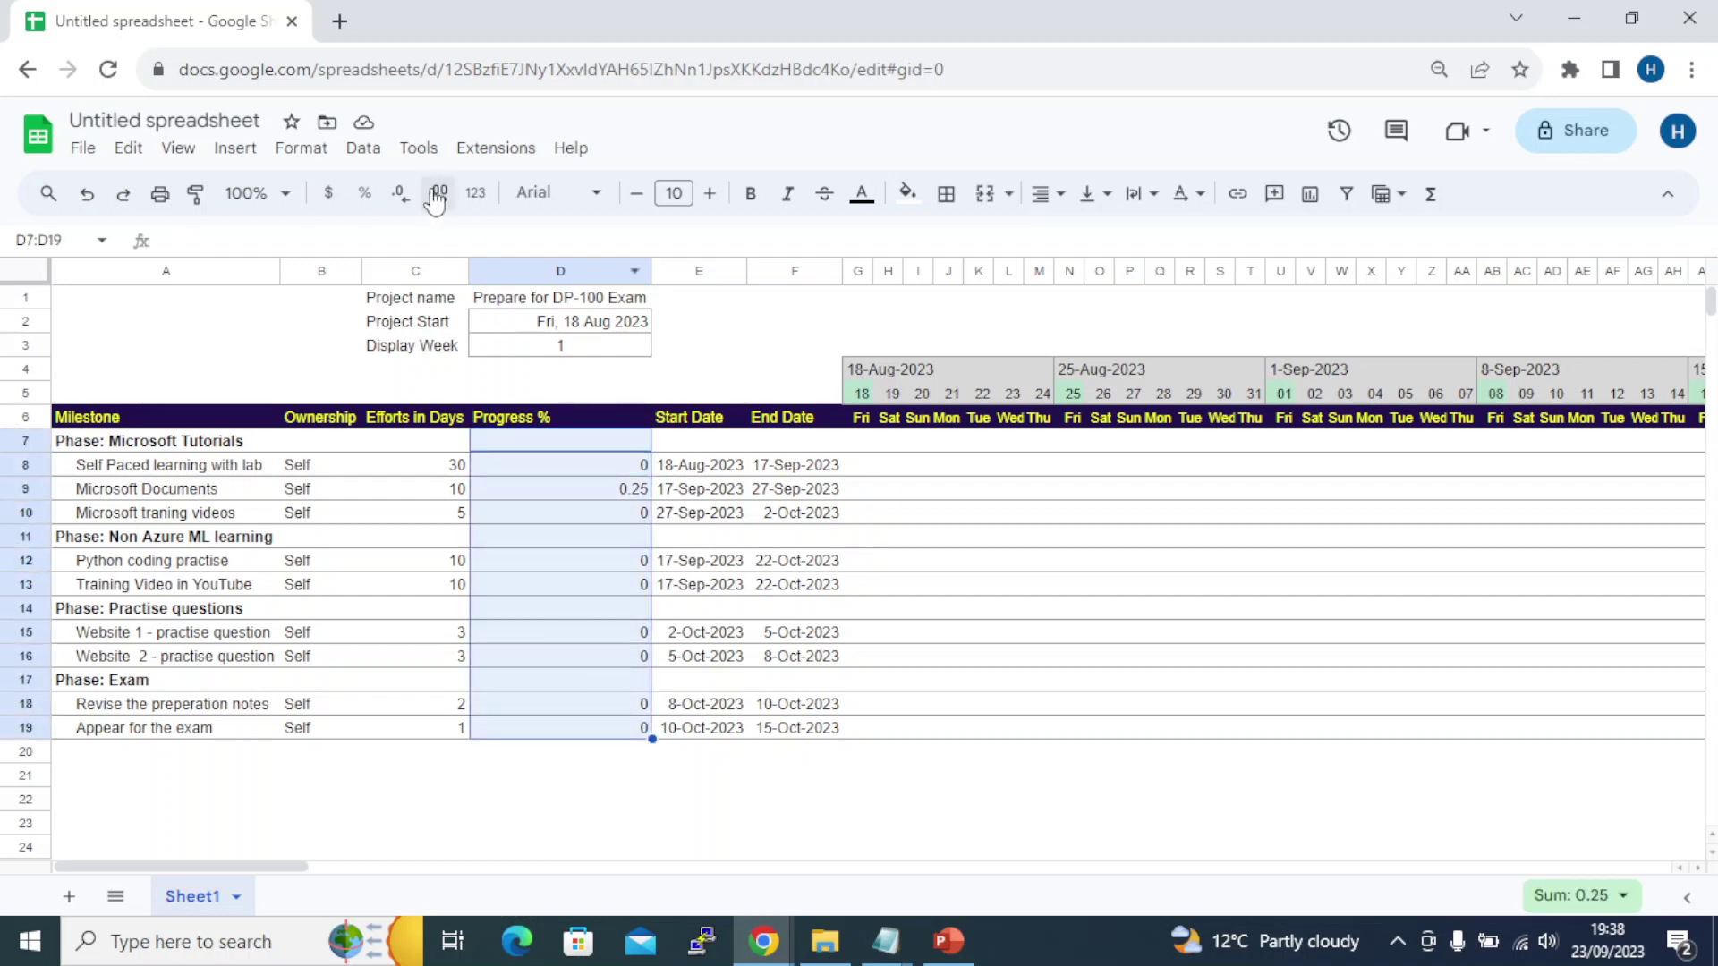
click(301, 147)
mouse_move(331, 255)
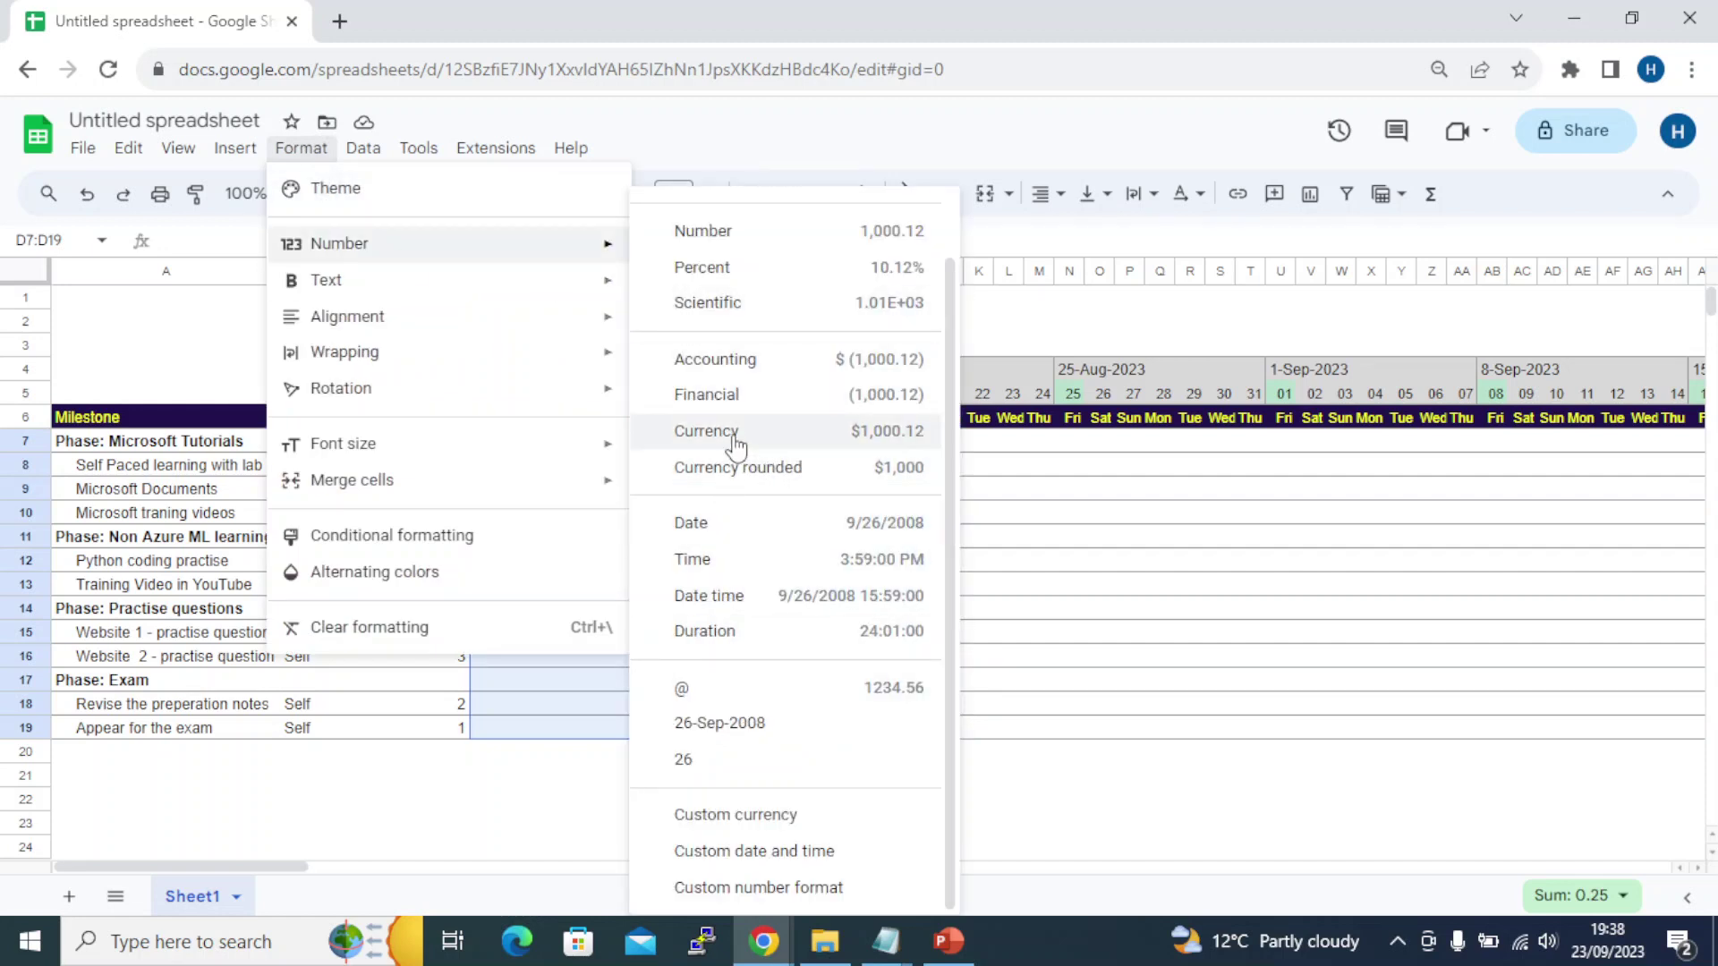
click(802, 273)
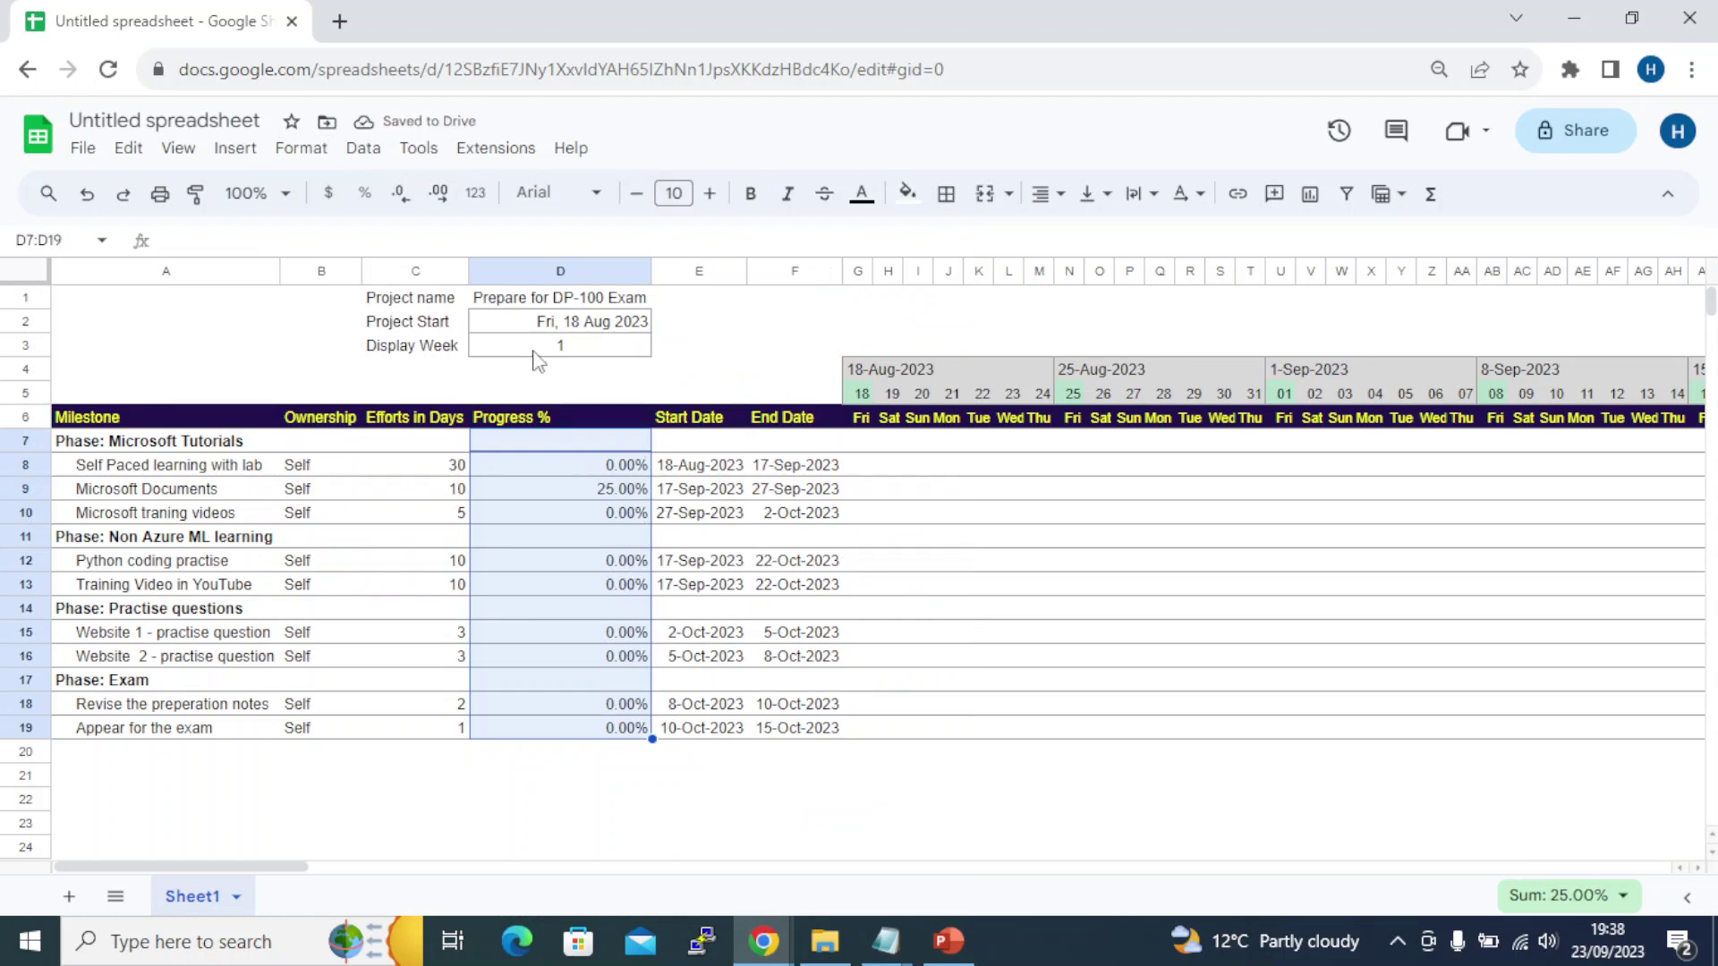
Review the basic formatting list and gantt view formula in the Notepad steps file, and compare the timeline with the ExamPreperation sheet
key(alt+Tab)
key(alt+Tab)
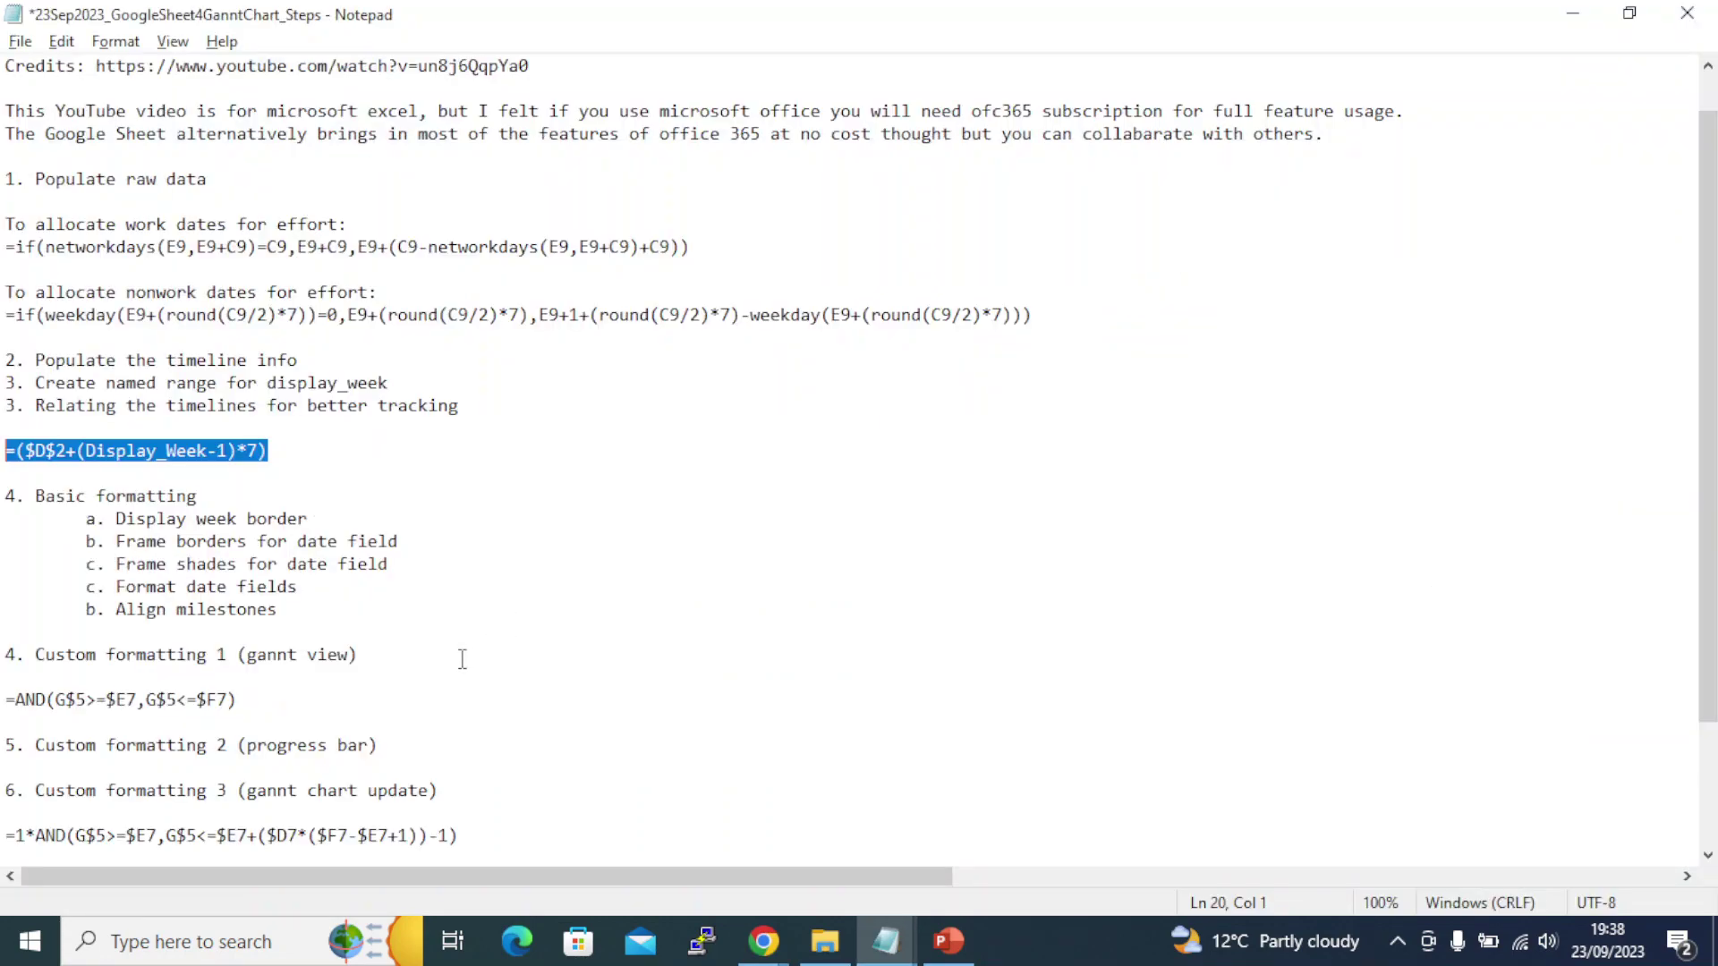
drag(306, 616, 34, 515)
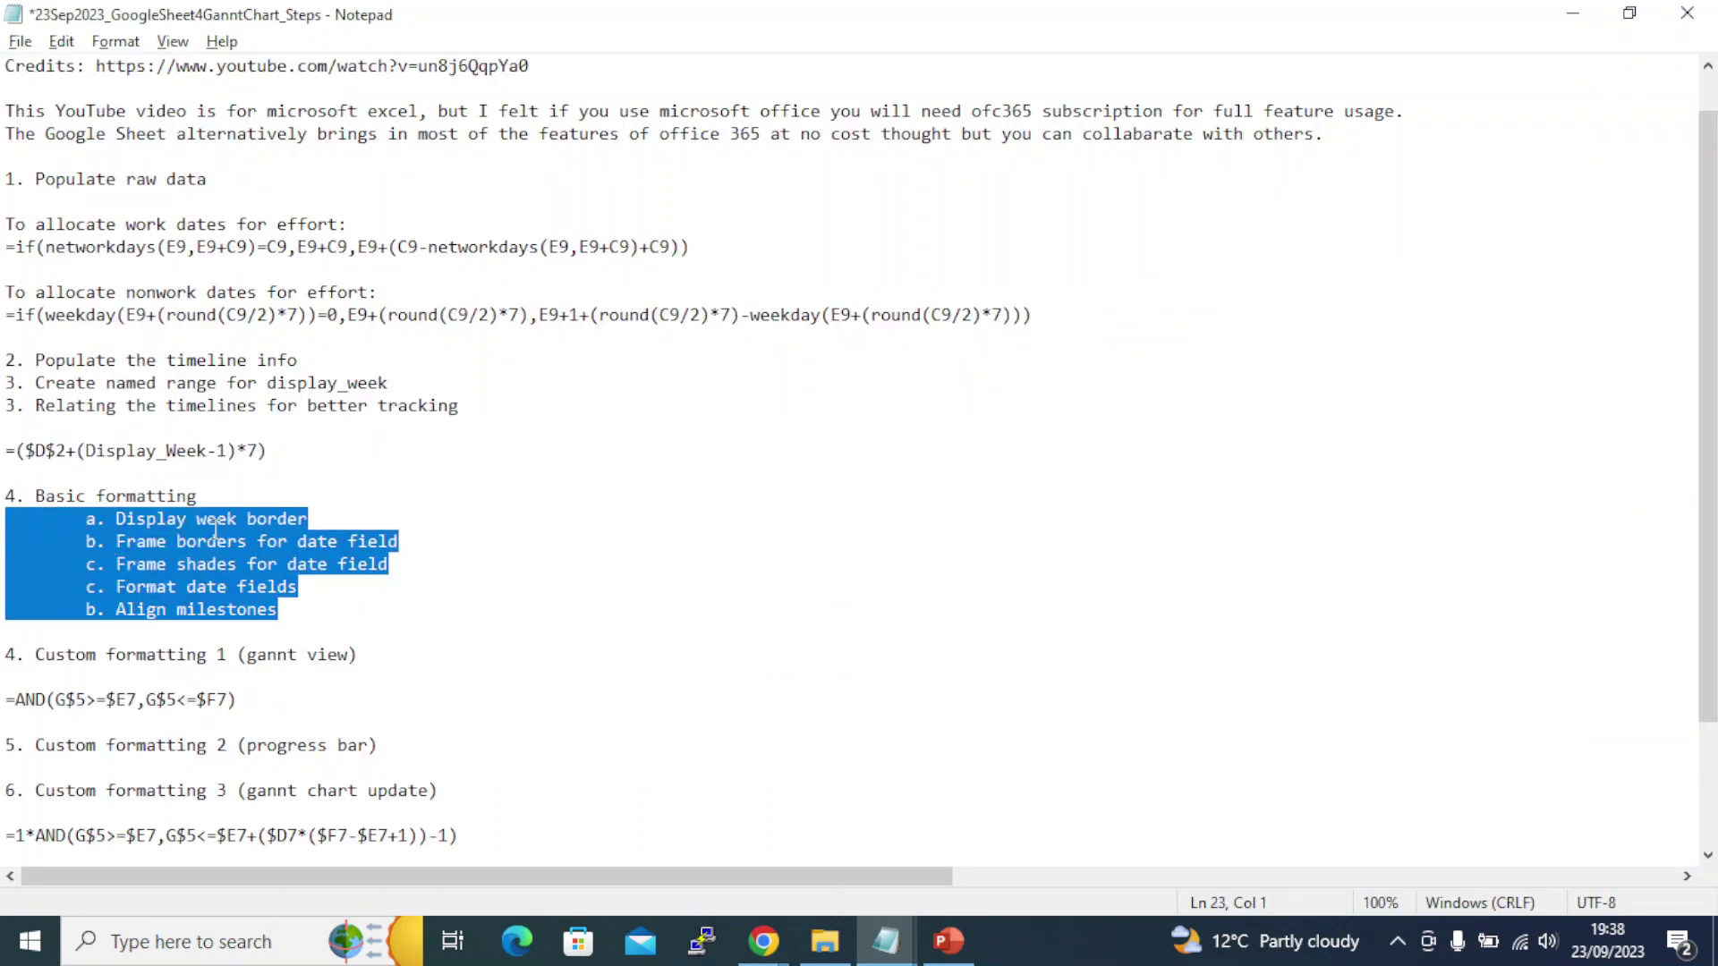
click(207, 527)
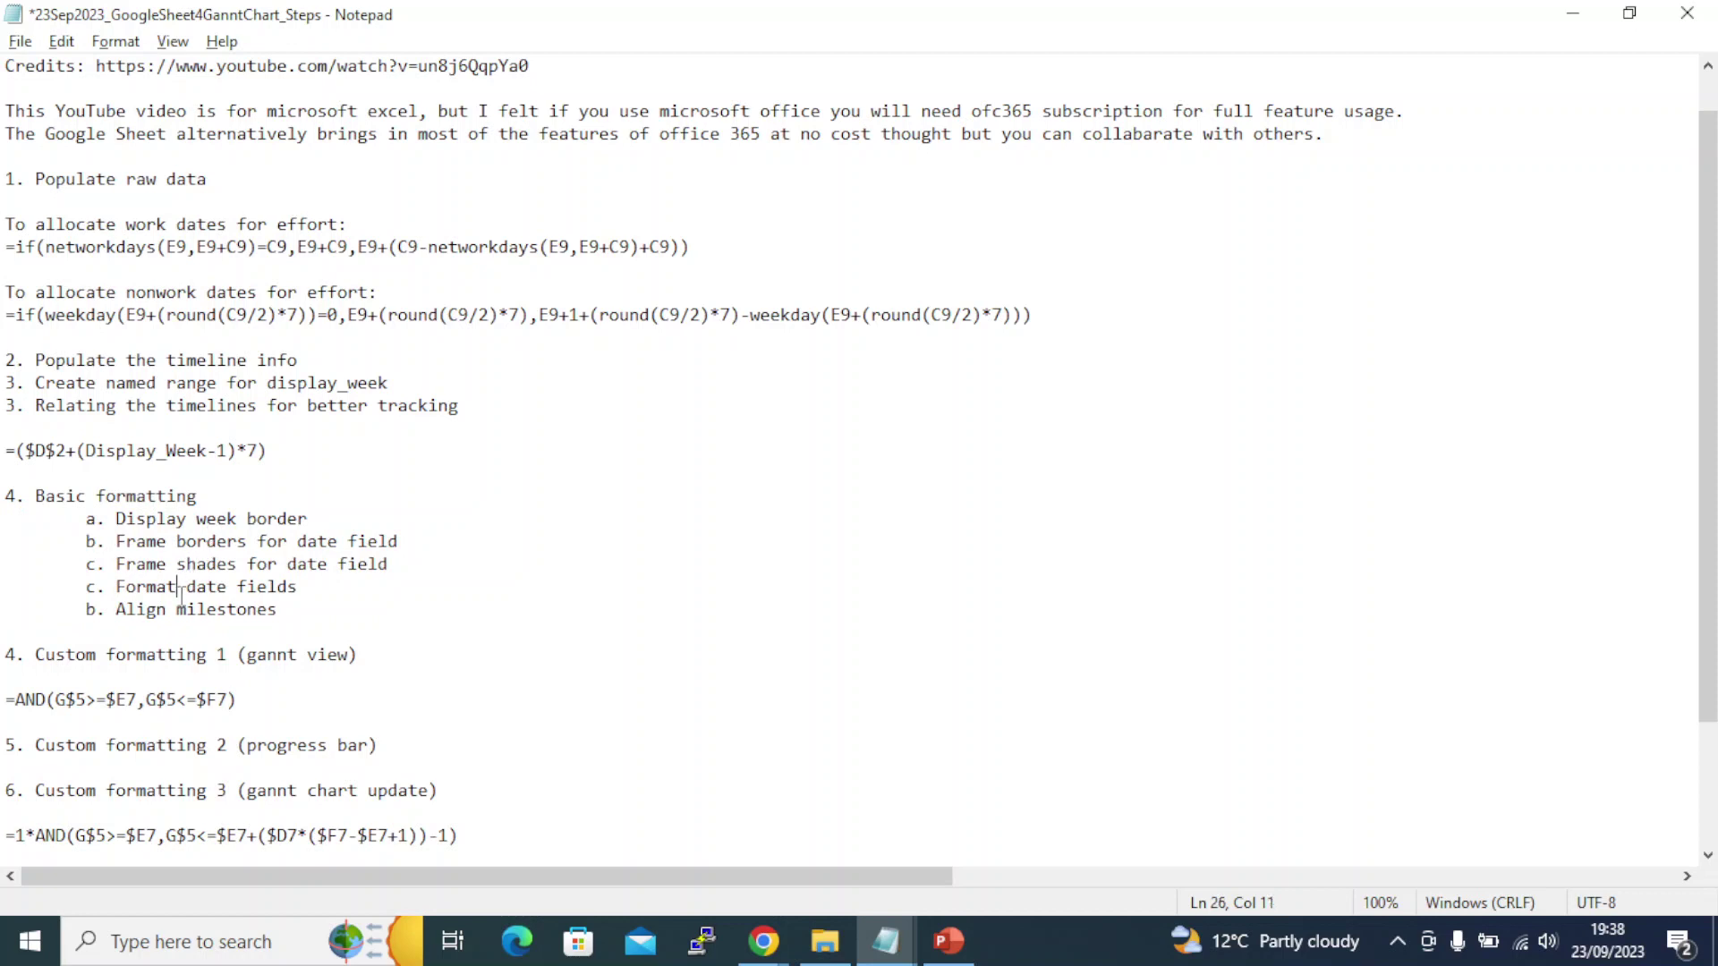
drag(113, 662, 4, 695)
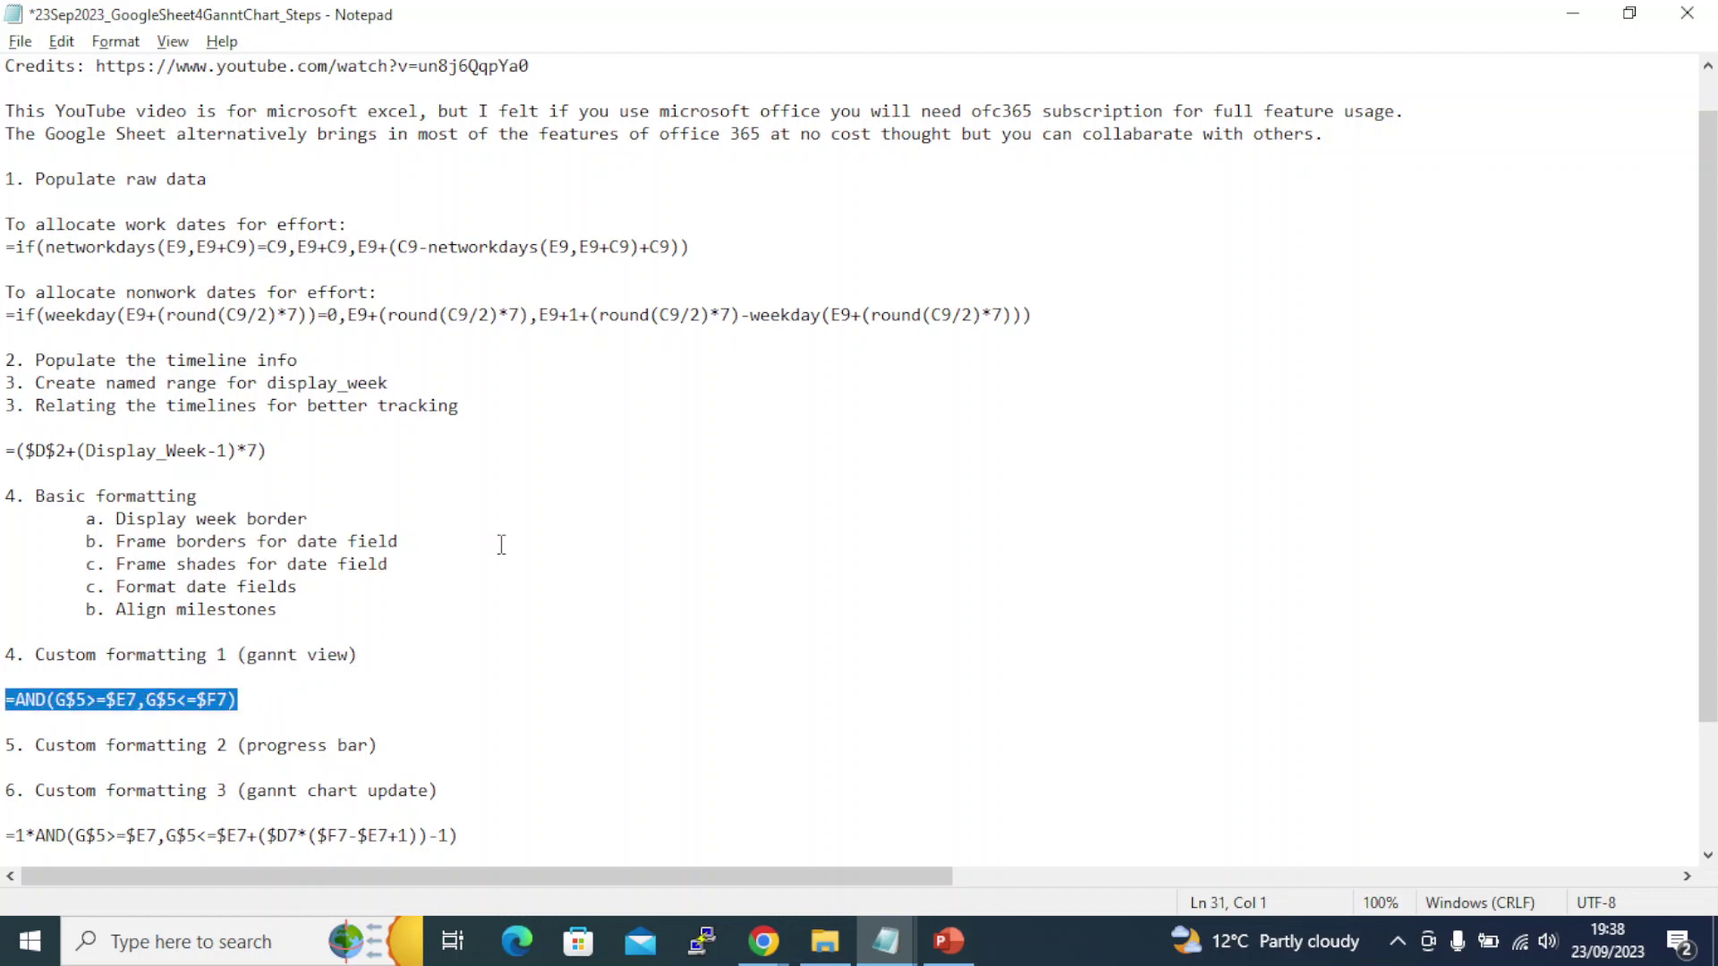
key(alt+Tab)
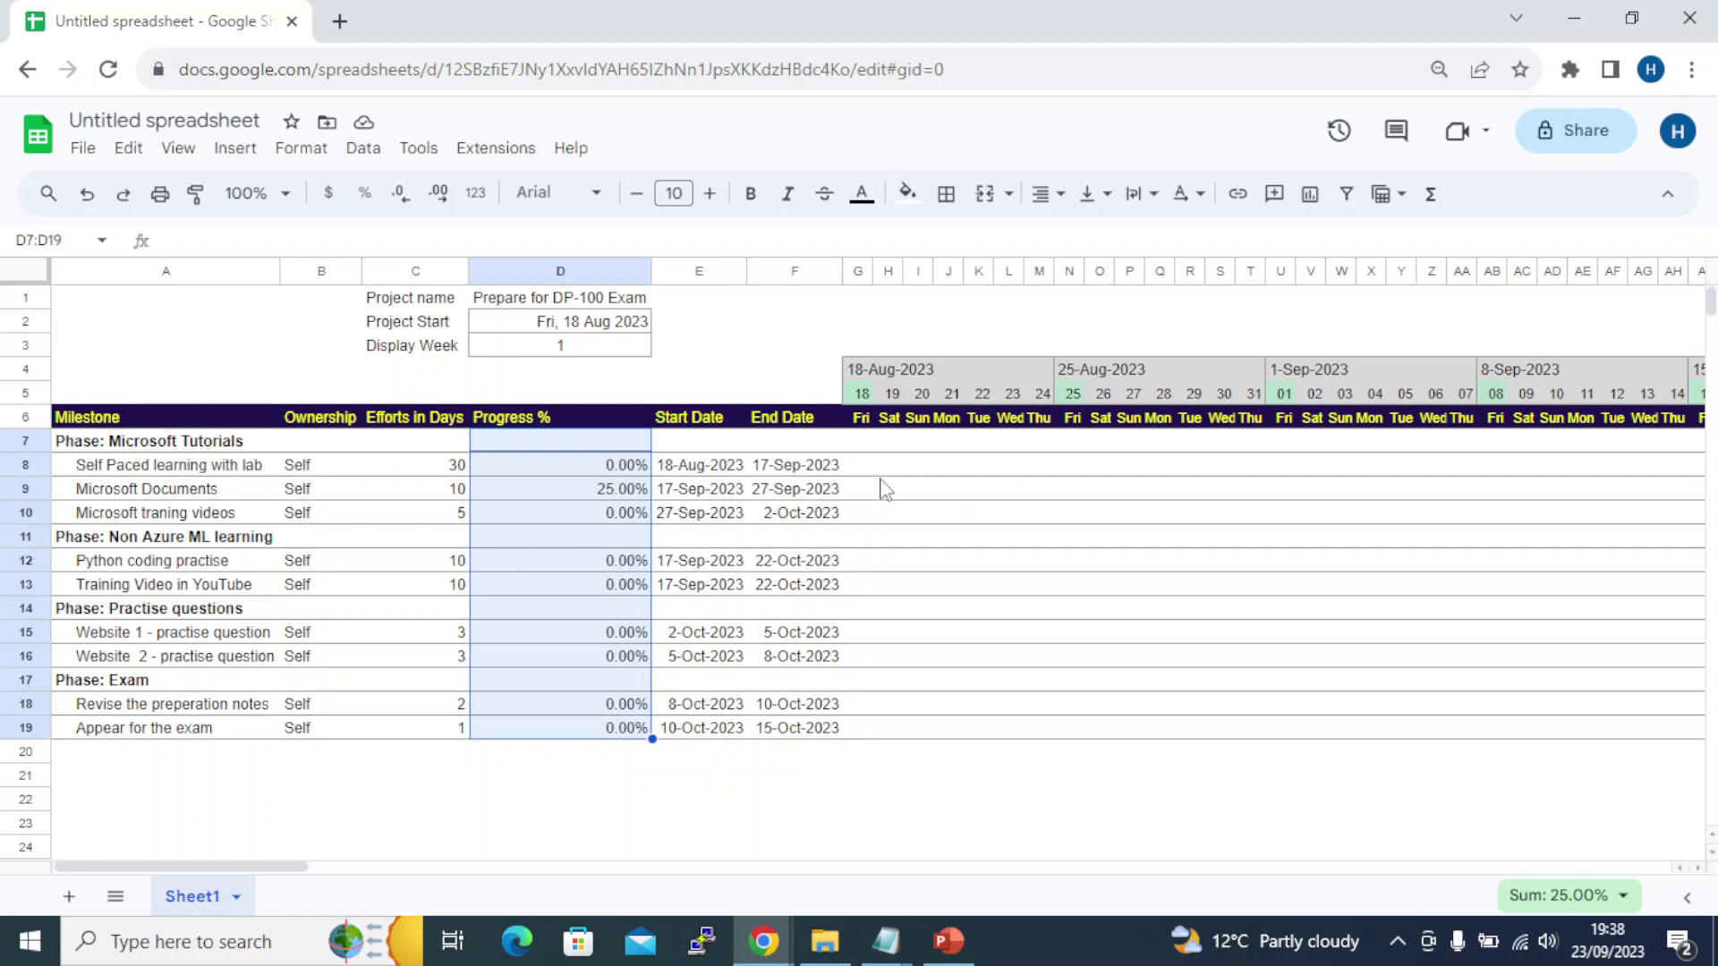
key(alt+Tab)
key(alt+Tab)
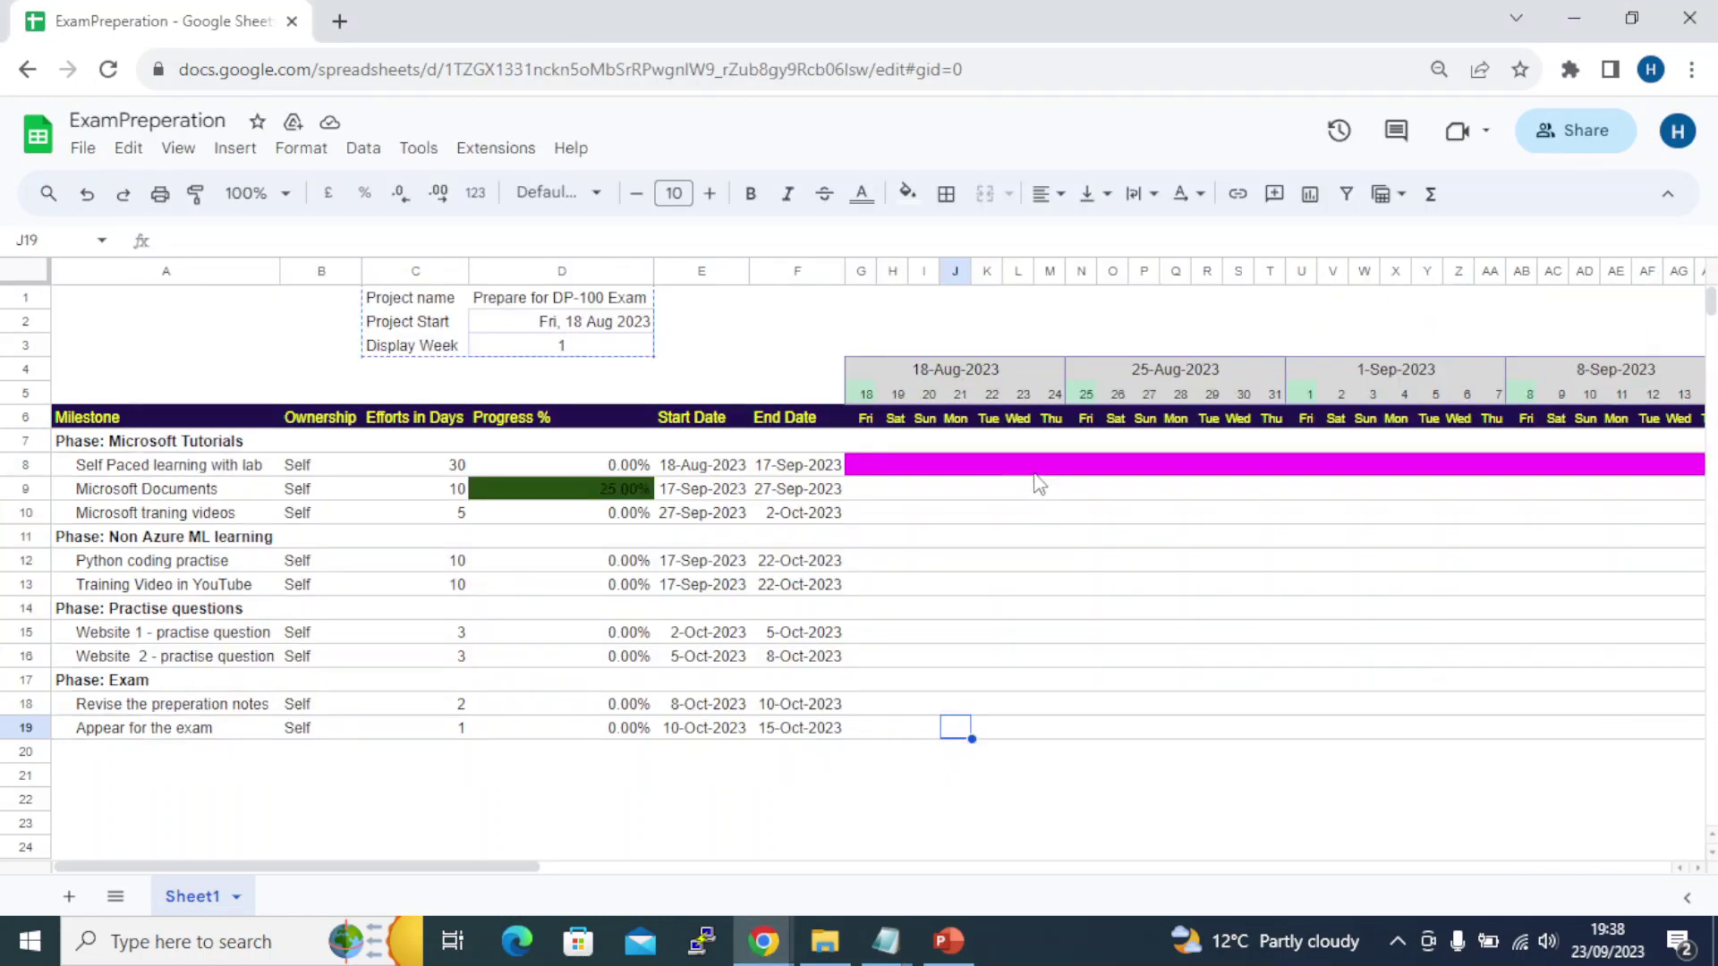
key(alt+Tab)
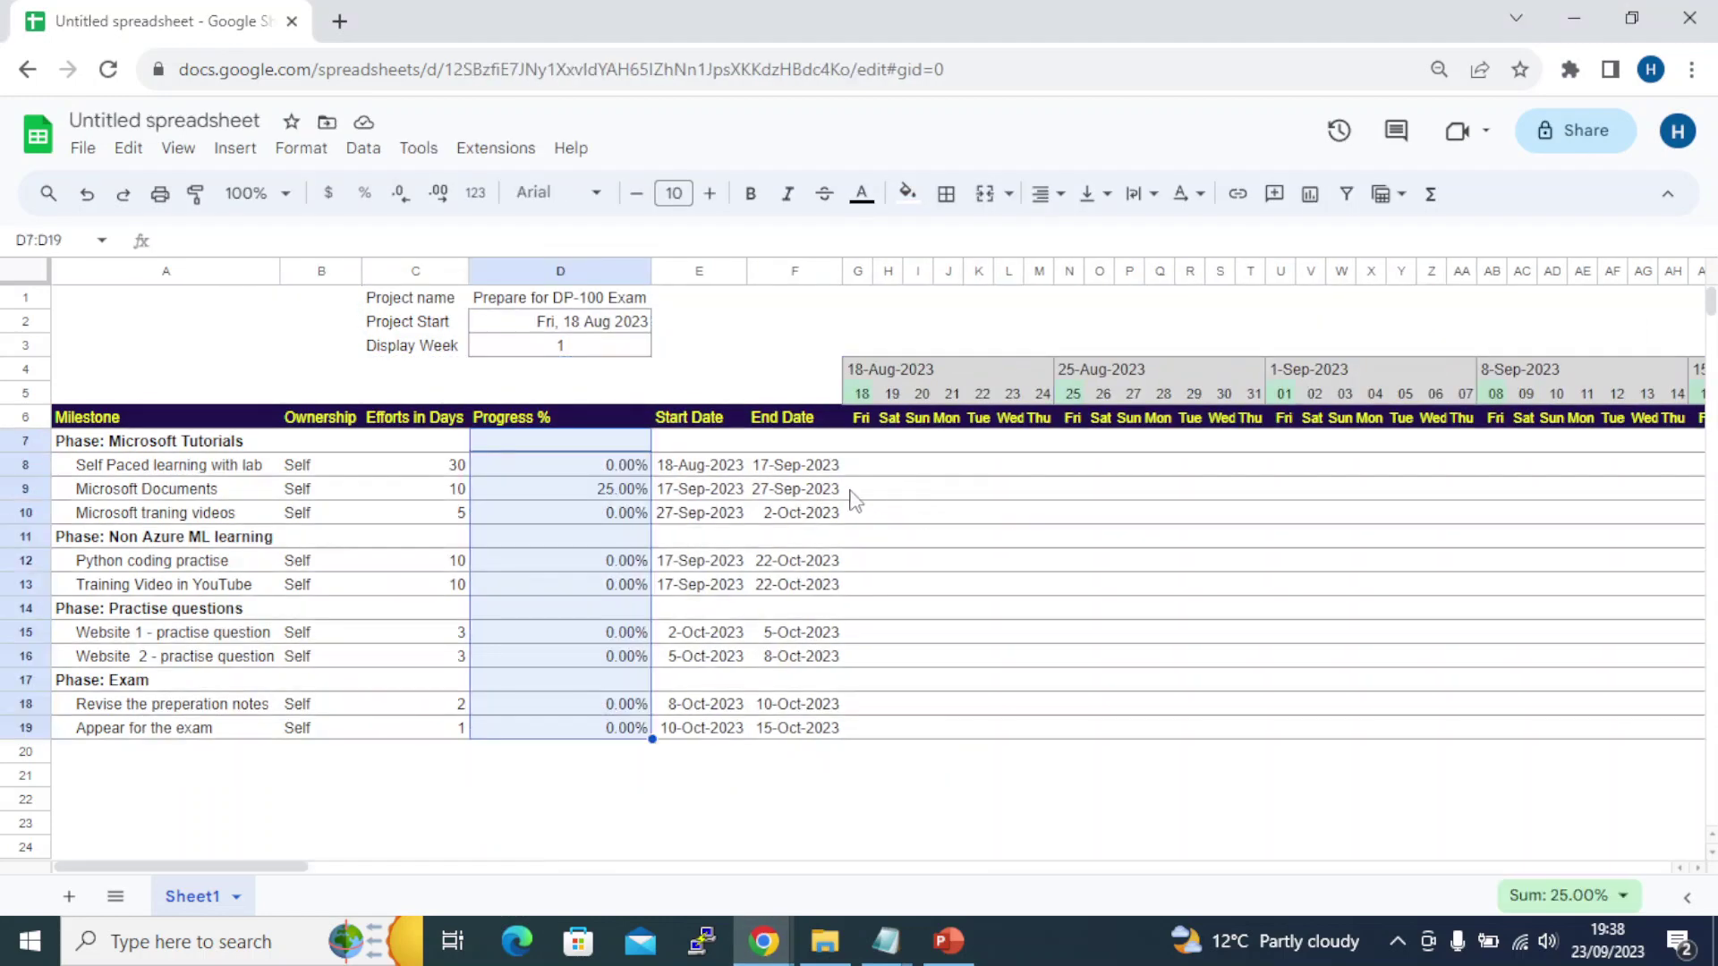
Select the timeline cells G7:DG19 in the untitled spreadsheet, record G7:DG19 below the field range in the Notepad steps file, and save it
click(859, 446)
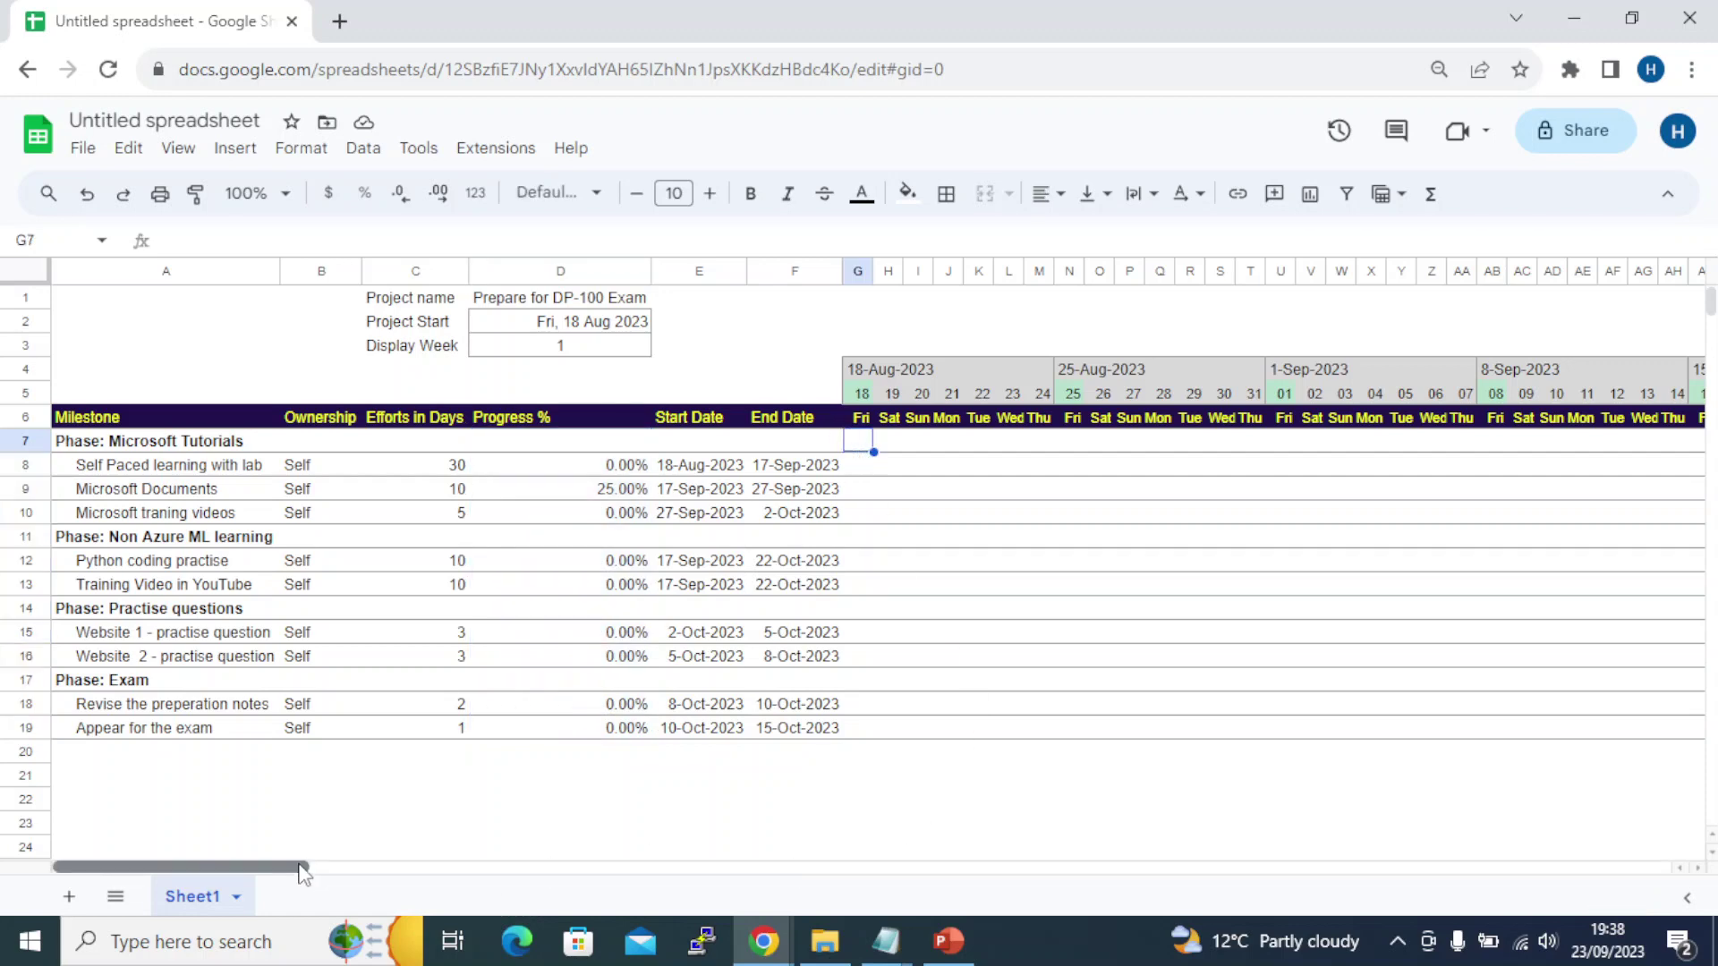
drag(302, 874, 814, 893)
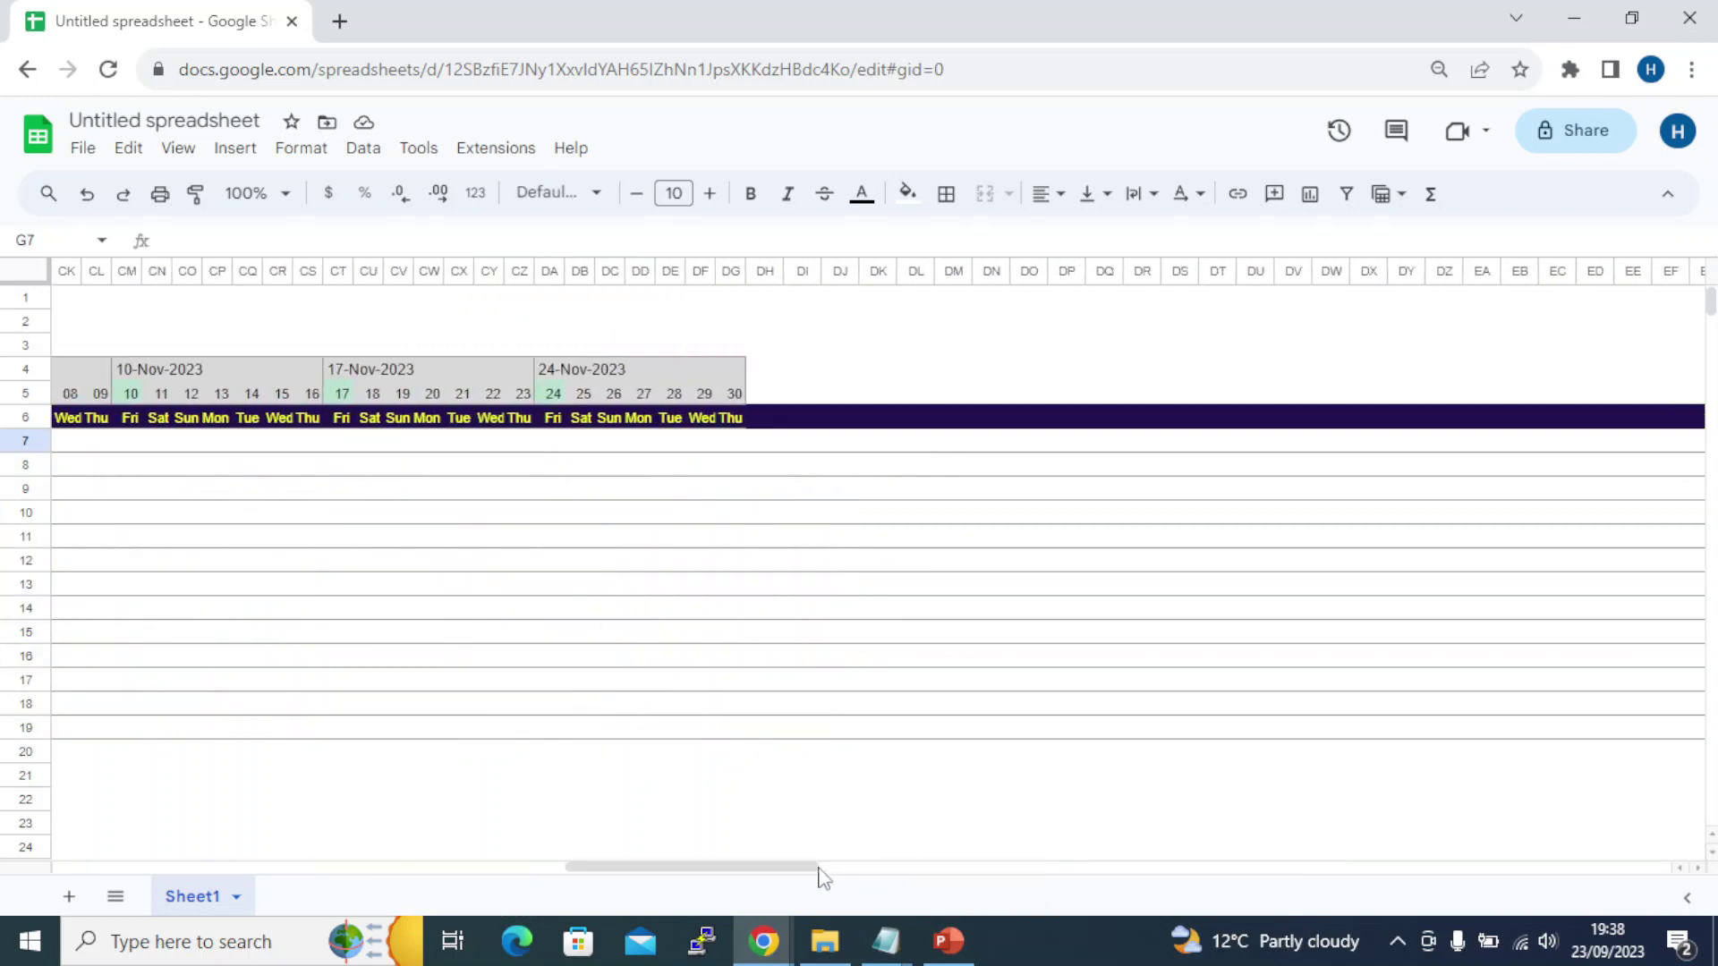
shift+click(751, 733)
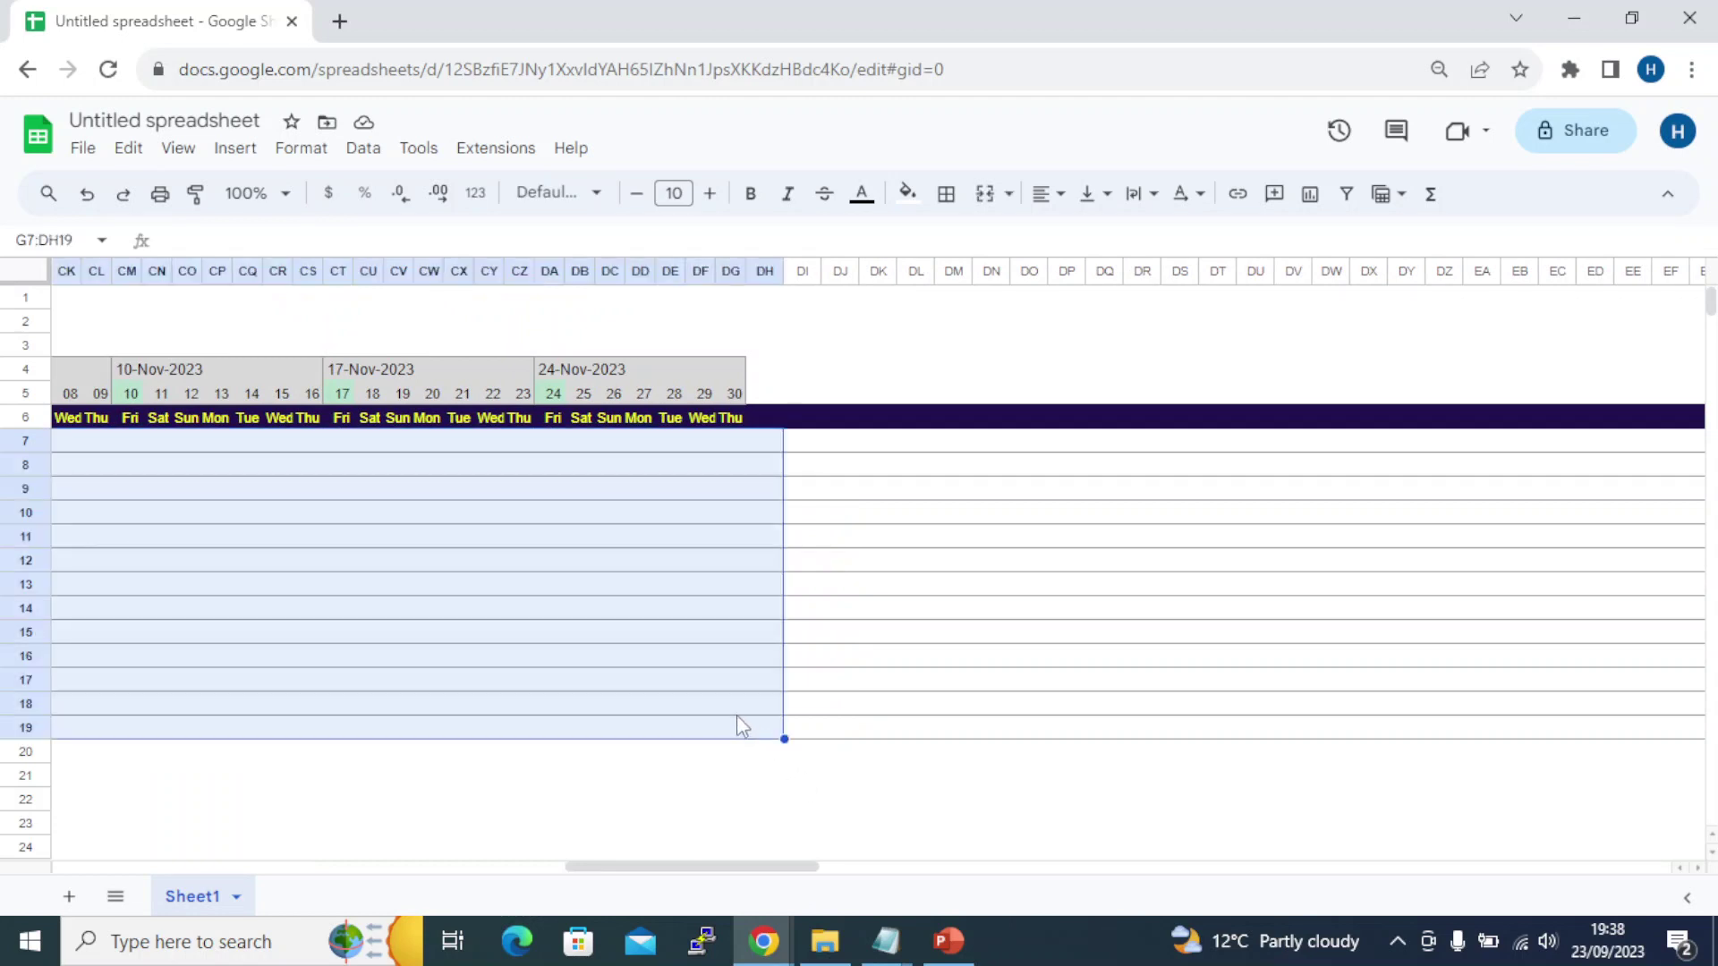
shift+click(741, 725)
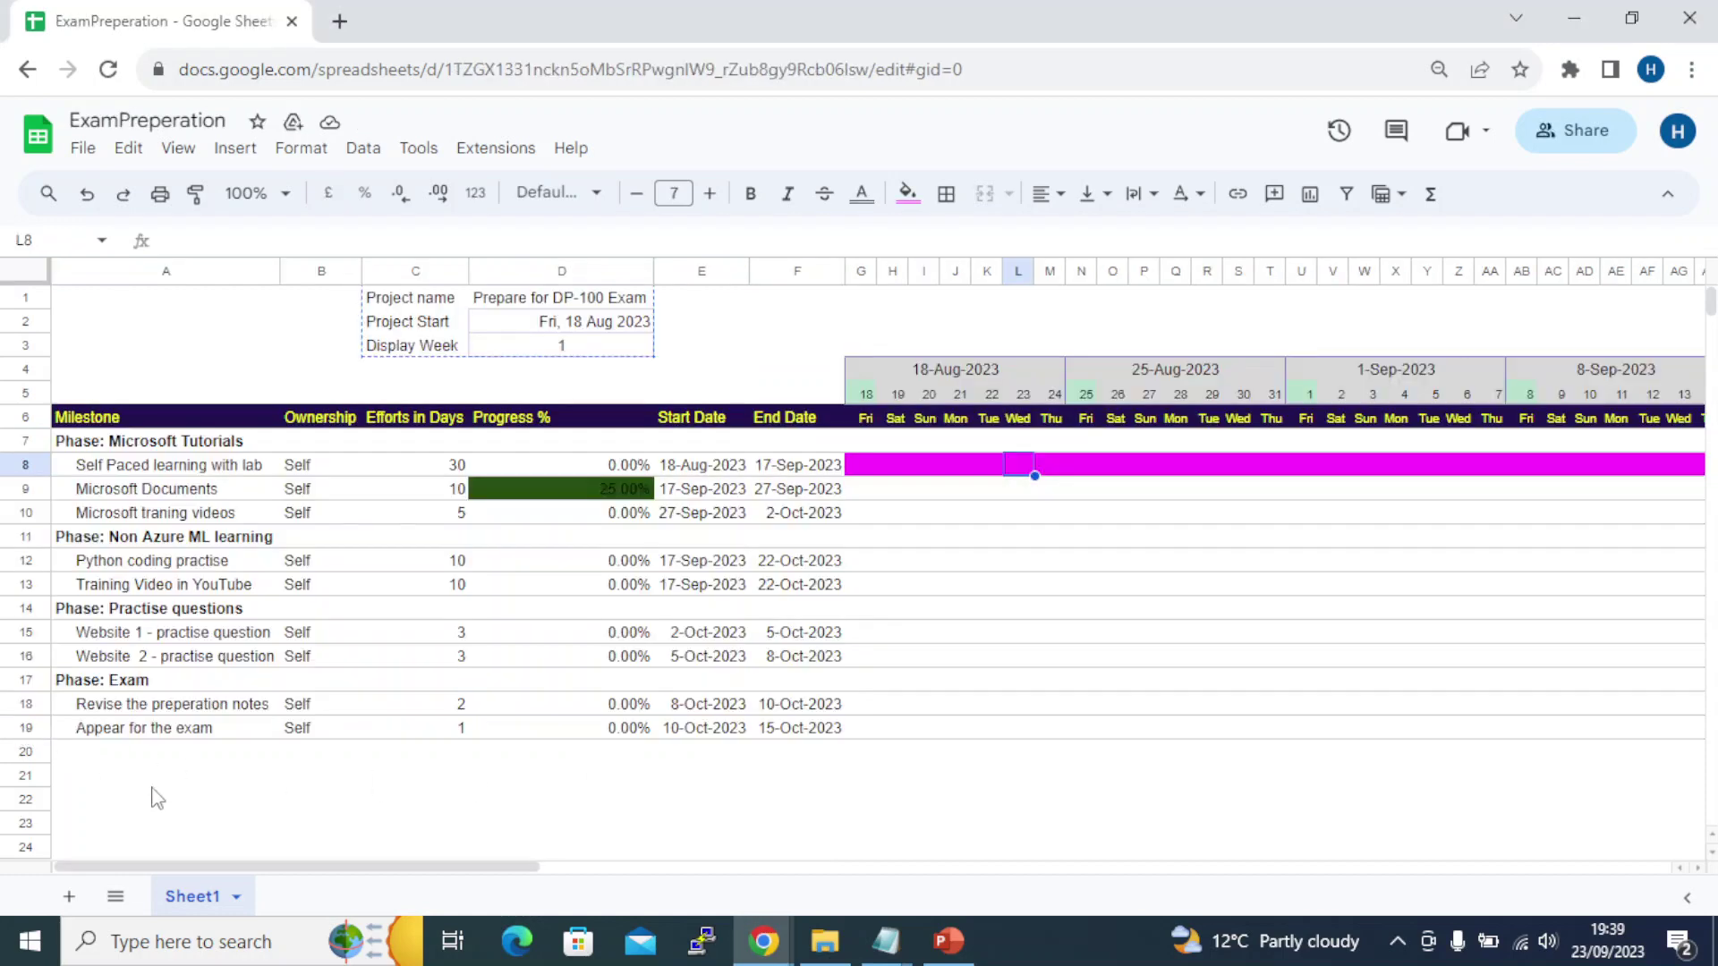
key(alt+Tab)
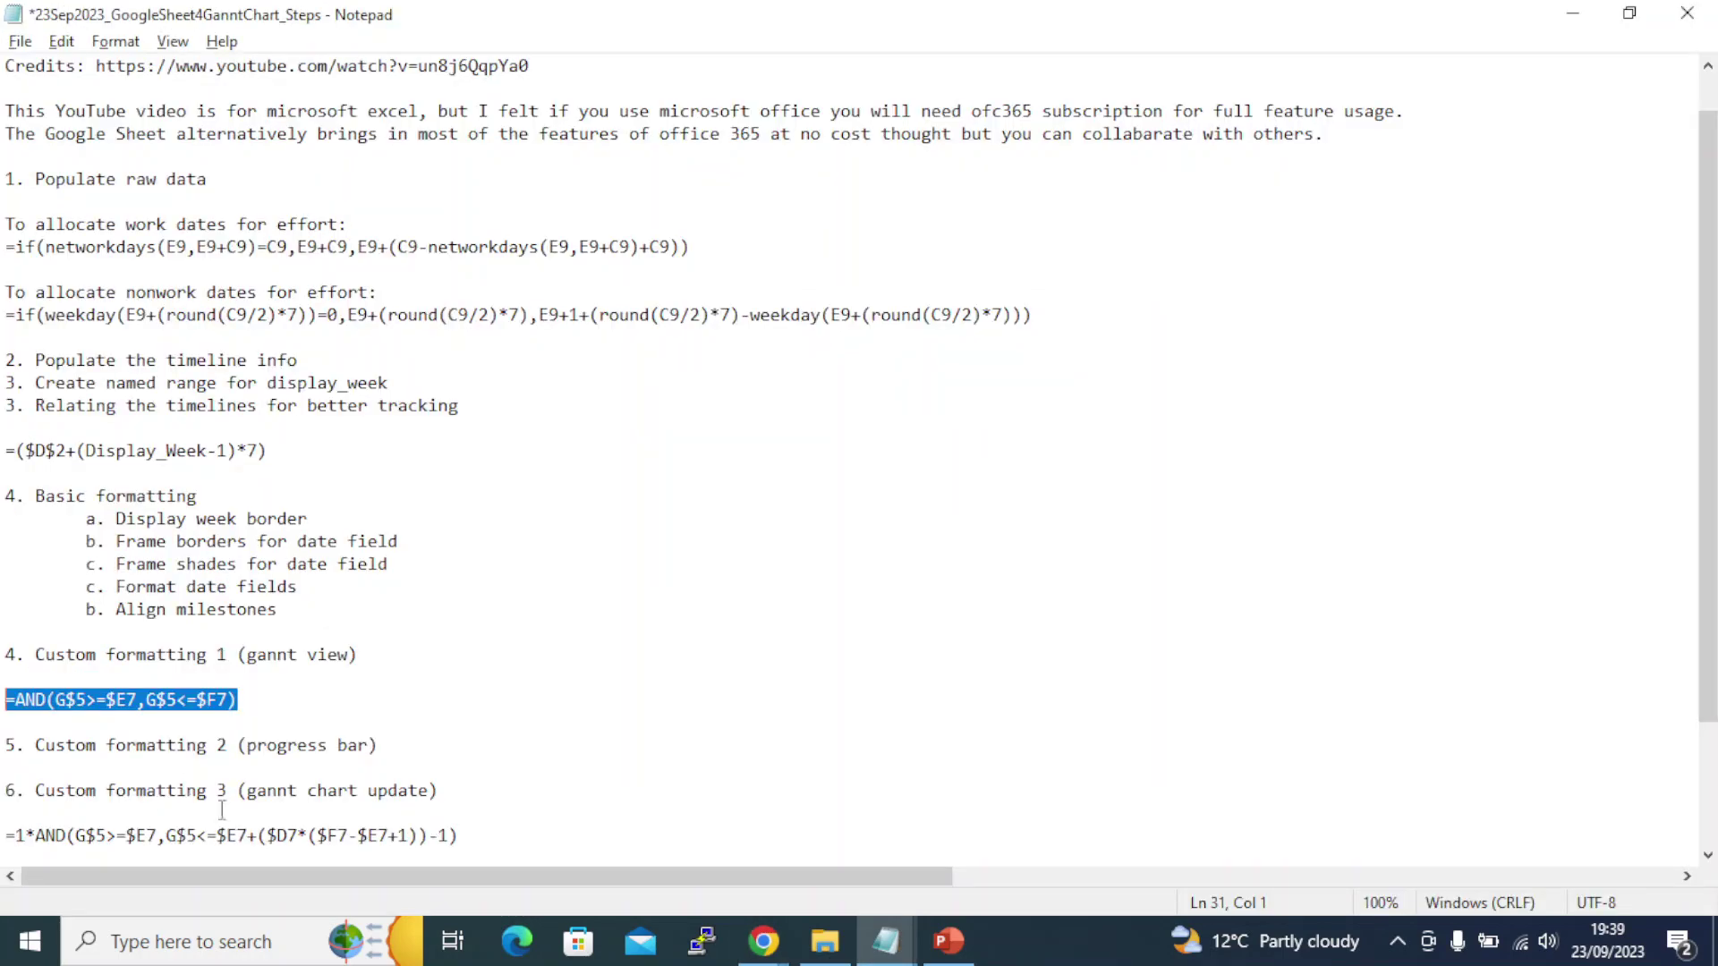
scroll(306, 827, down, 3)
click(167, 843)
key(Down)
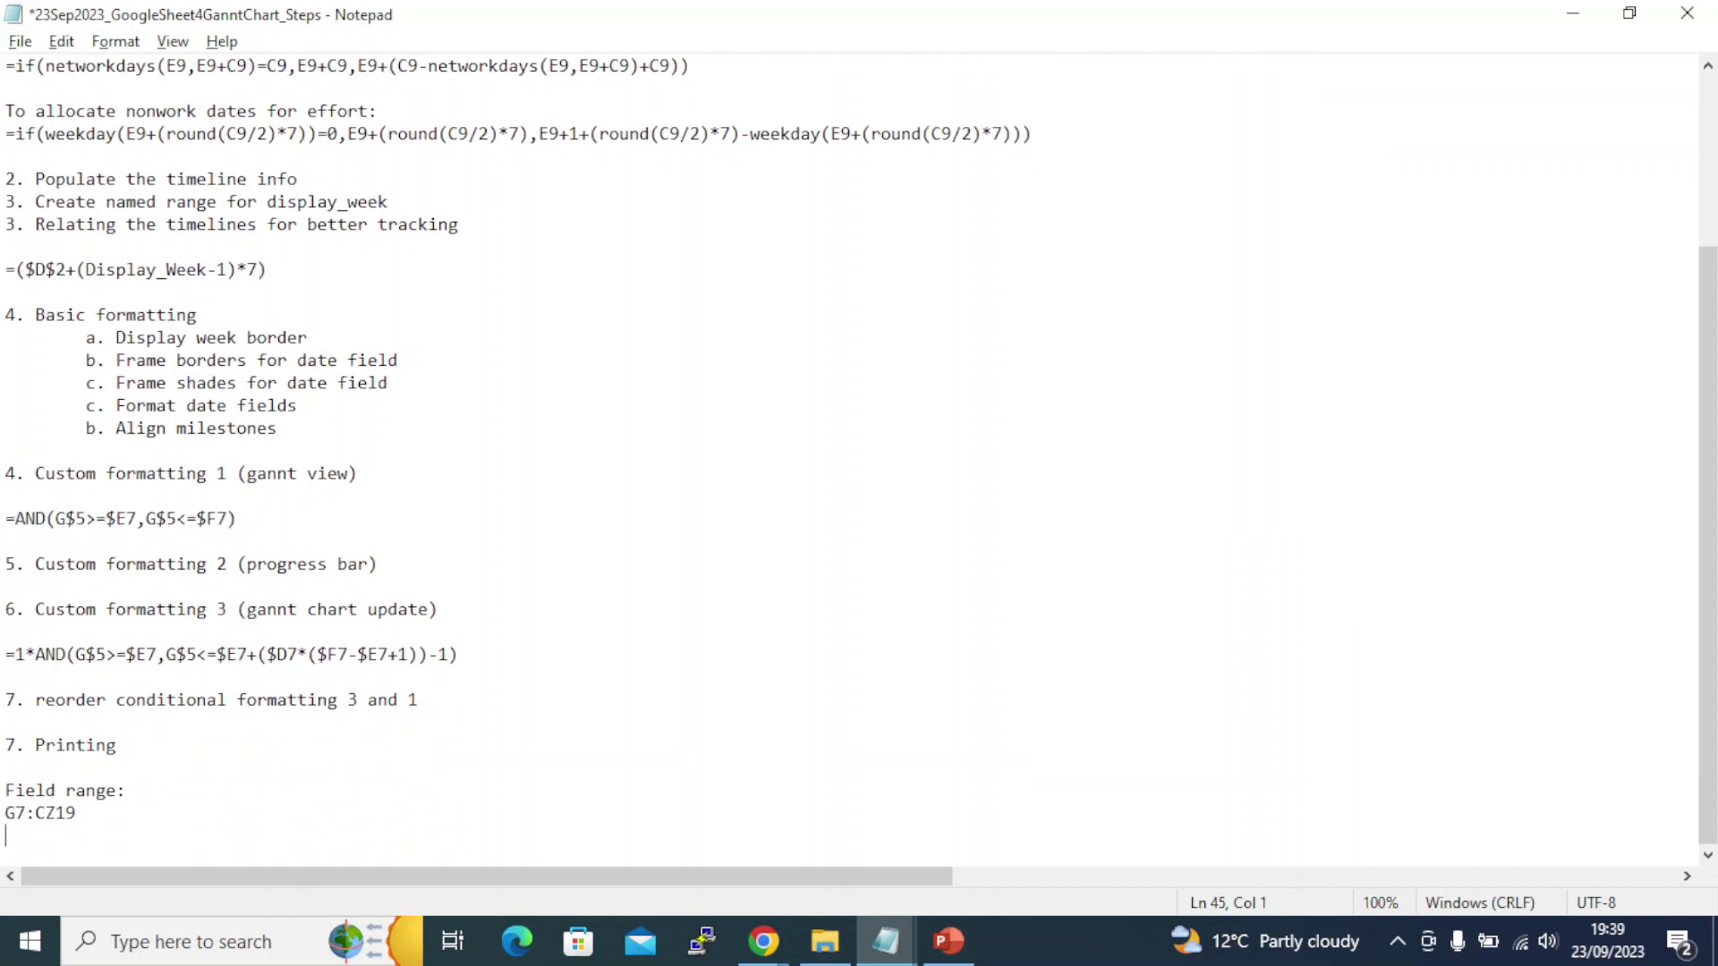
key(Down)
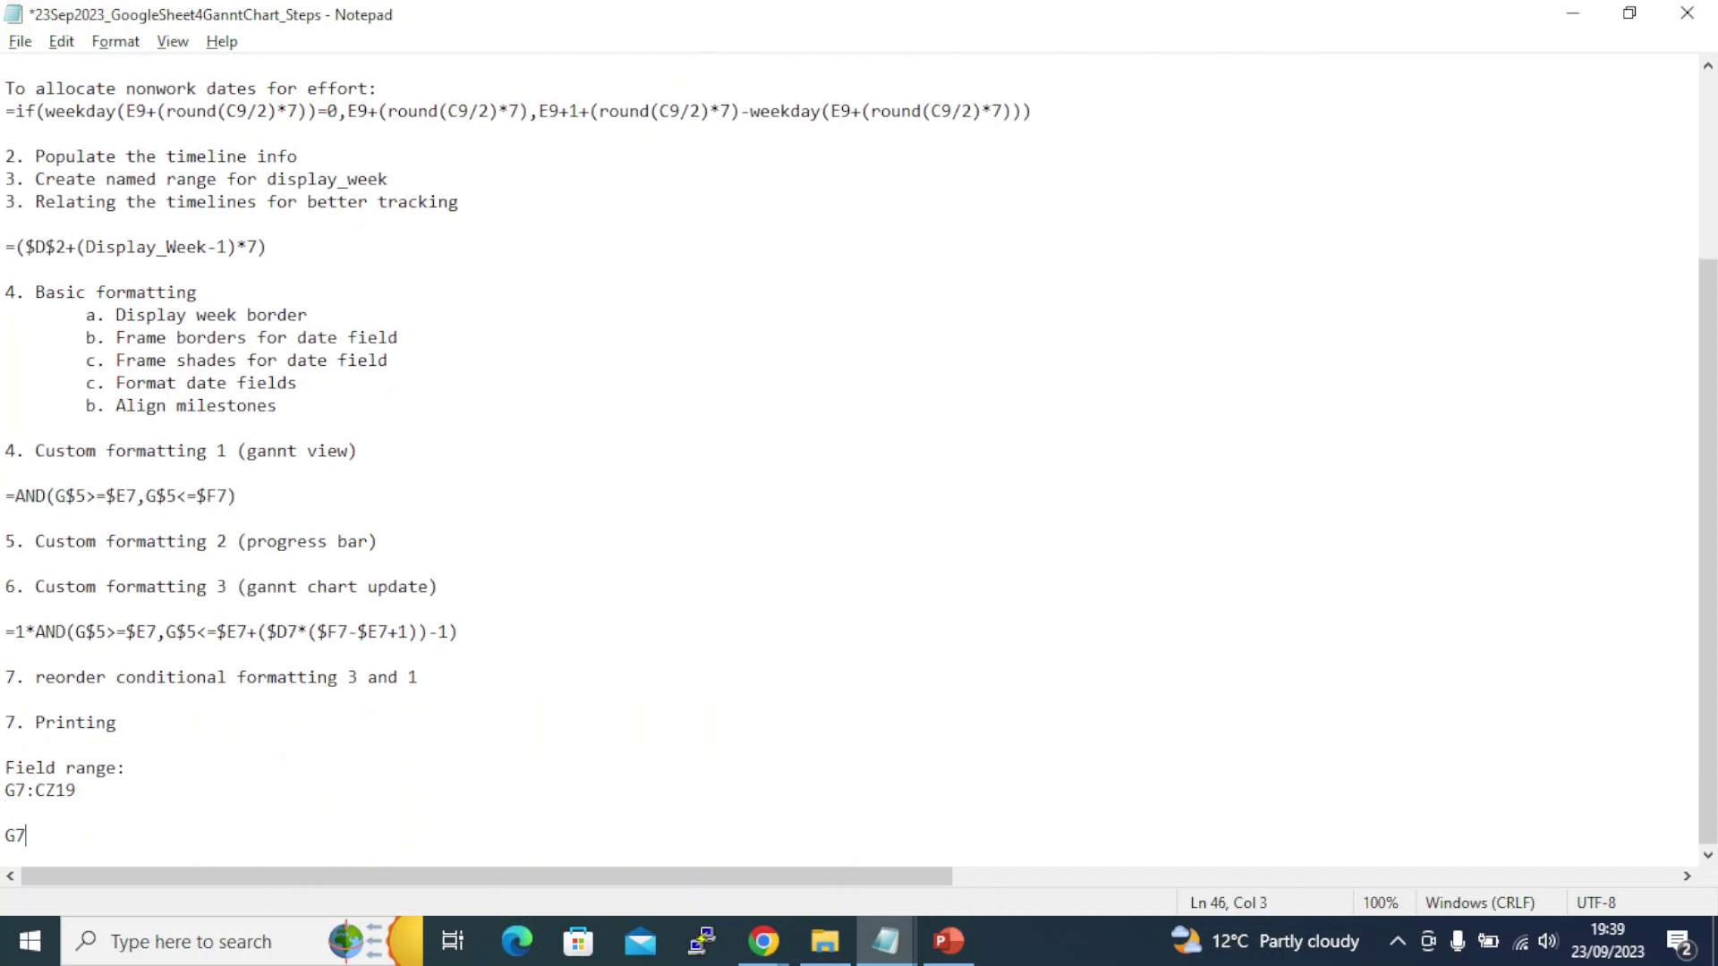
key(ctrl+s)
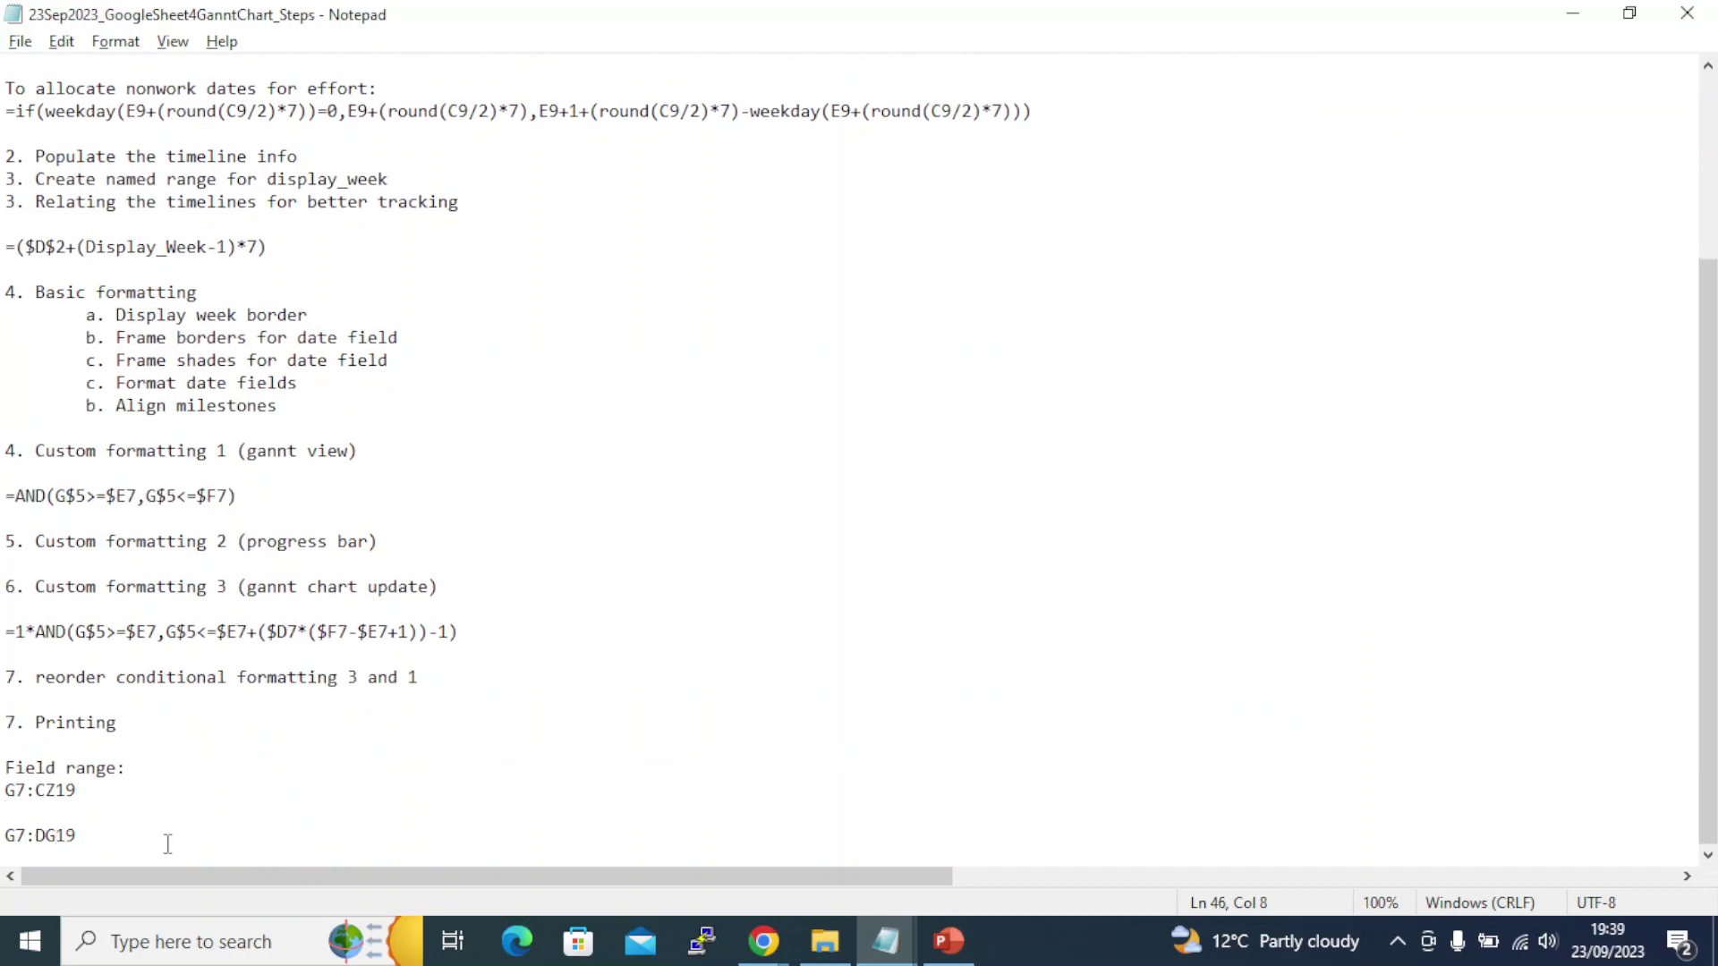
Delete the outdated G7:CZ19 line under Field range in the notes
key(alt+Tab)
key(alt+Tab)
key(shift+Home)
key(BackSpace)
key(Delete)
key(Delete)
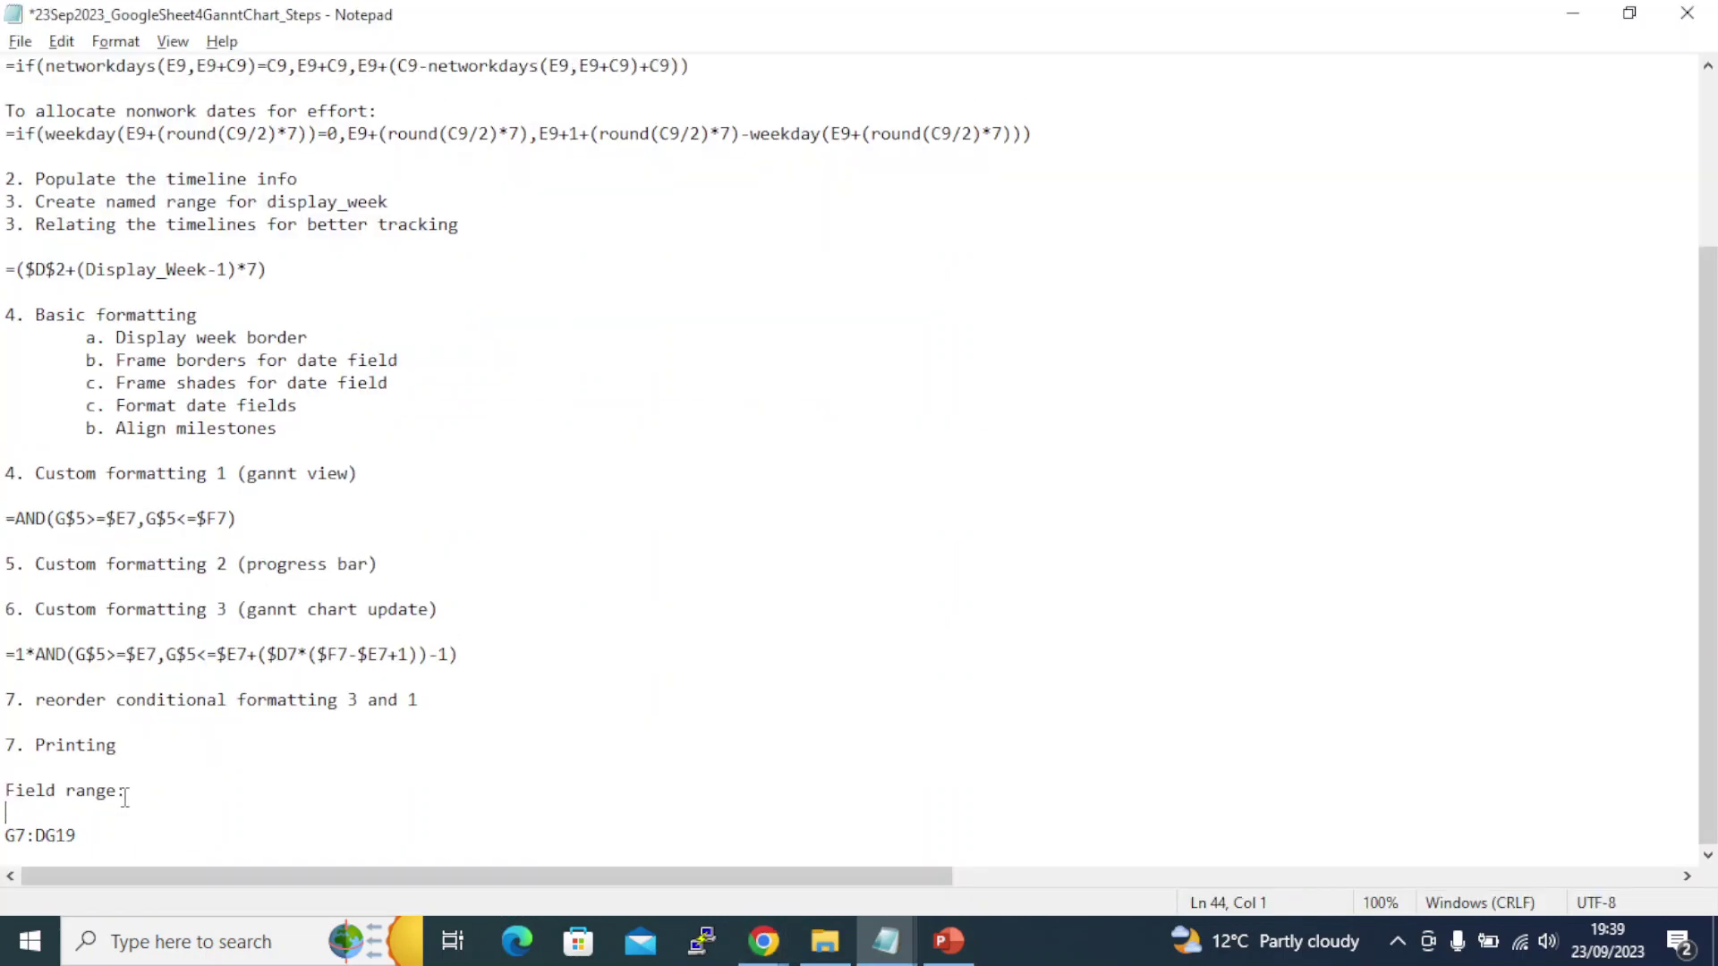
Return to the untitled spreadsheet and start a conditional formatting rule from cell G7, checking the ExamPreperation sheet for reference
key(alt+Tab)
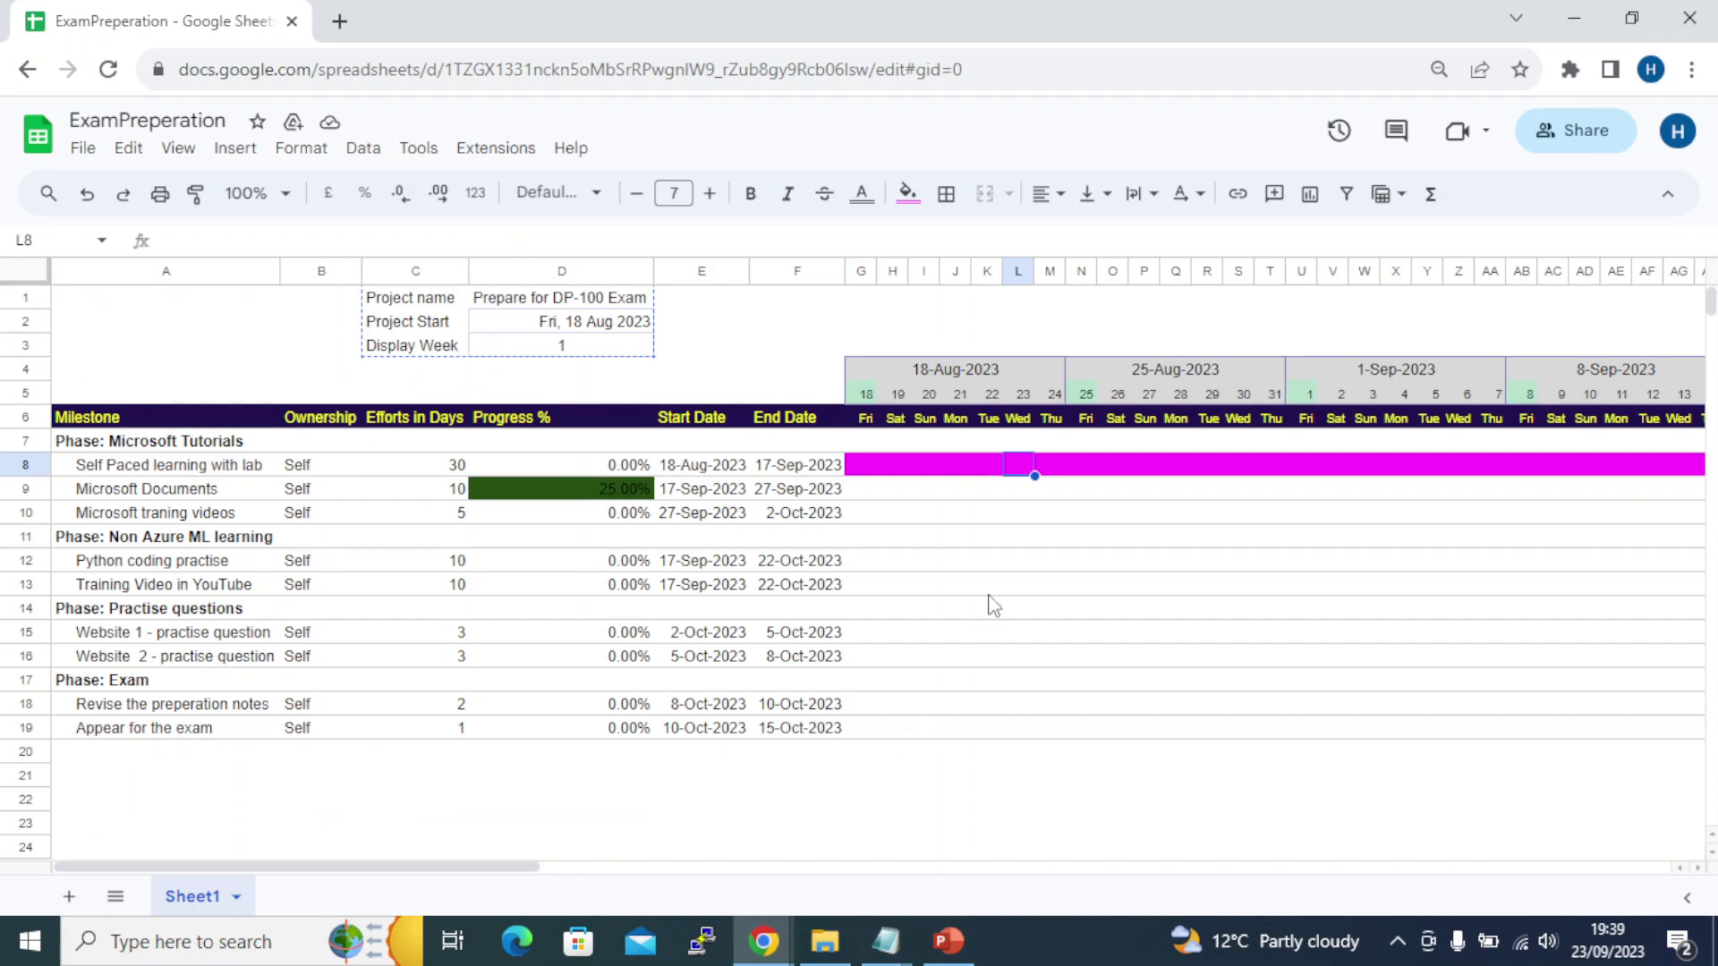
key(alt+Tab)
key(Tab)
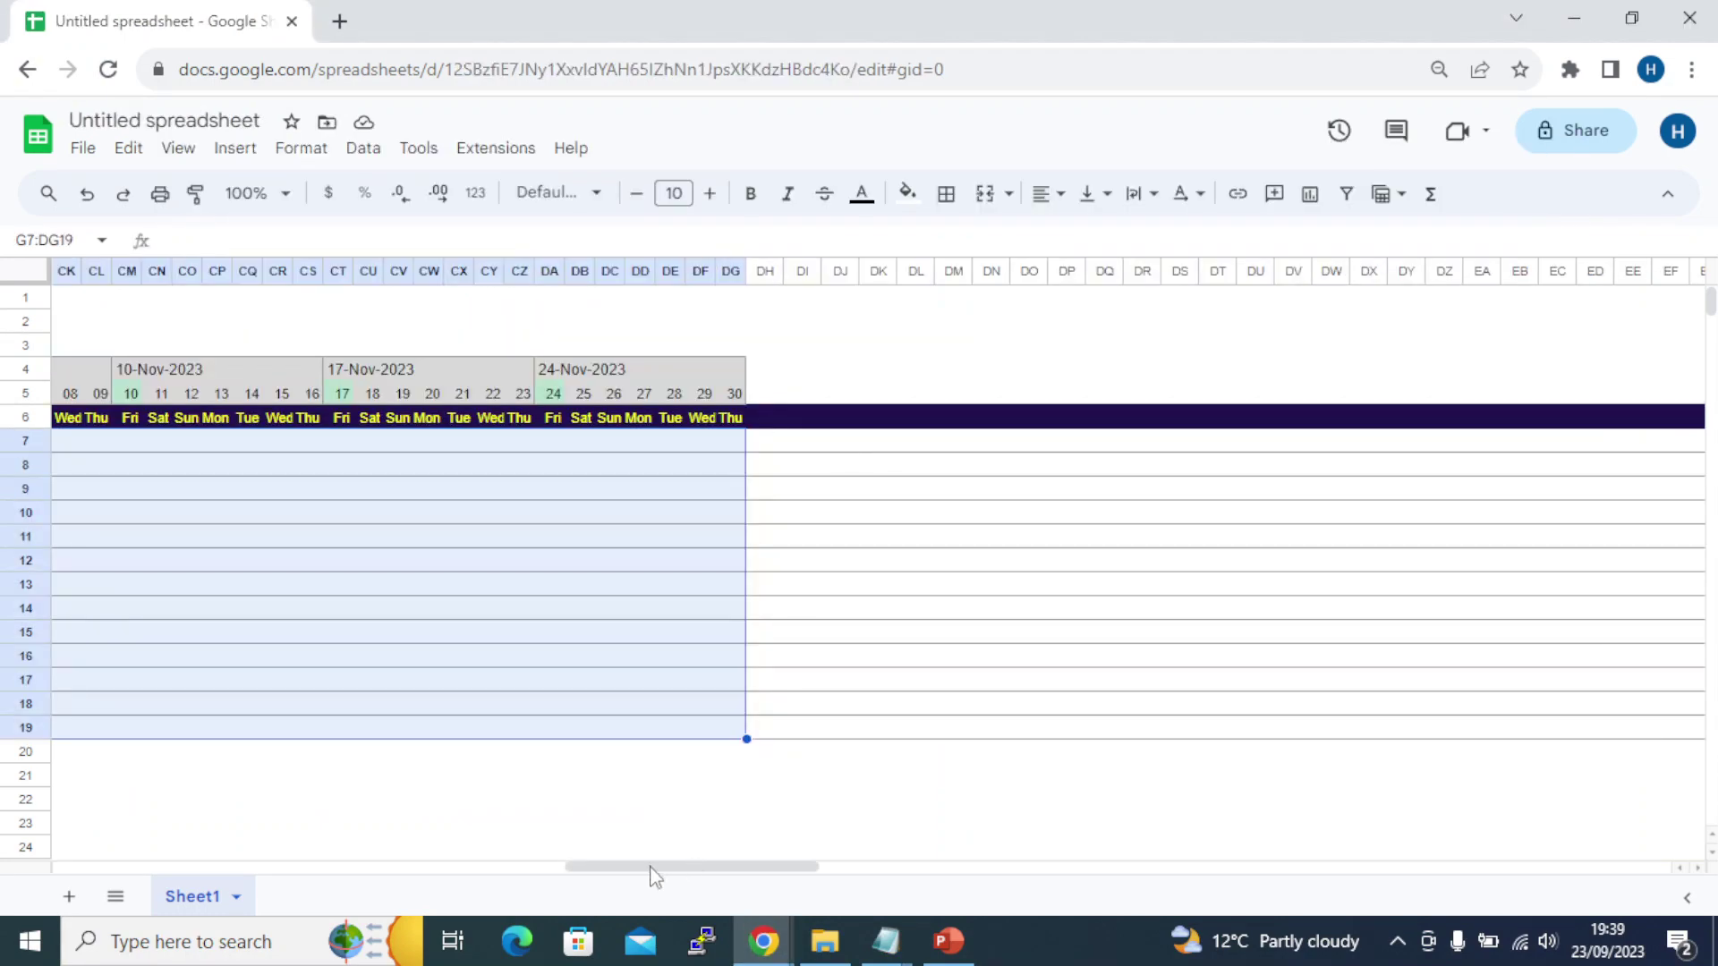
drag(656, 875, 144, 875)
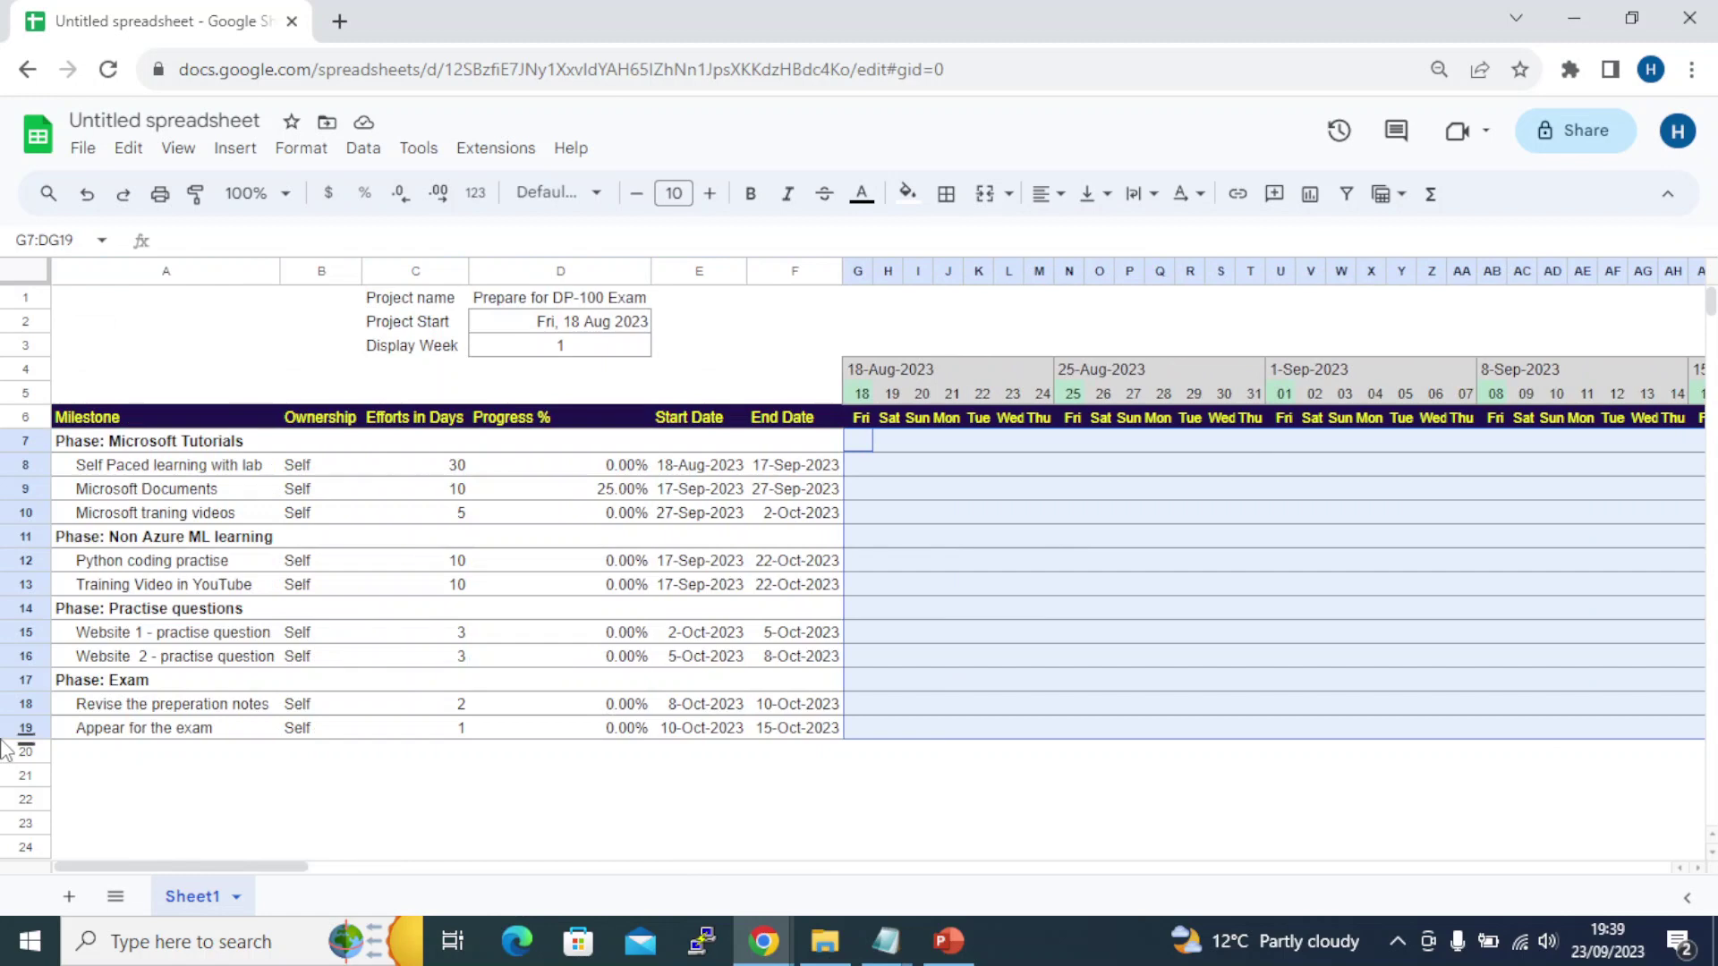
click(864, 451)
key(alt+Tab)
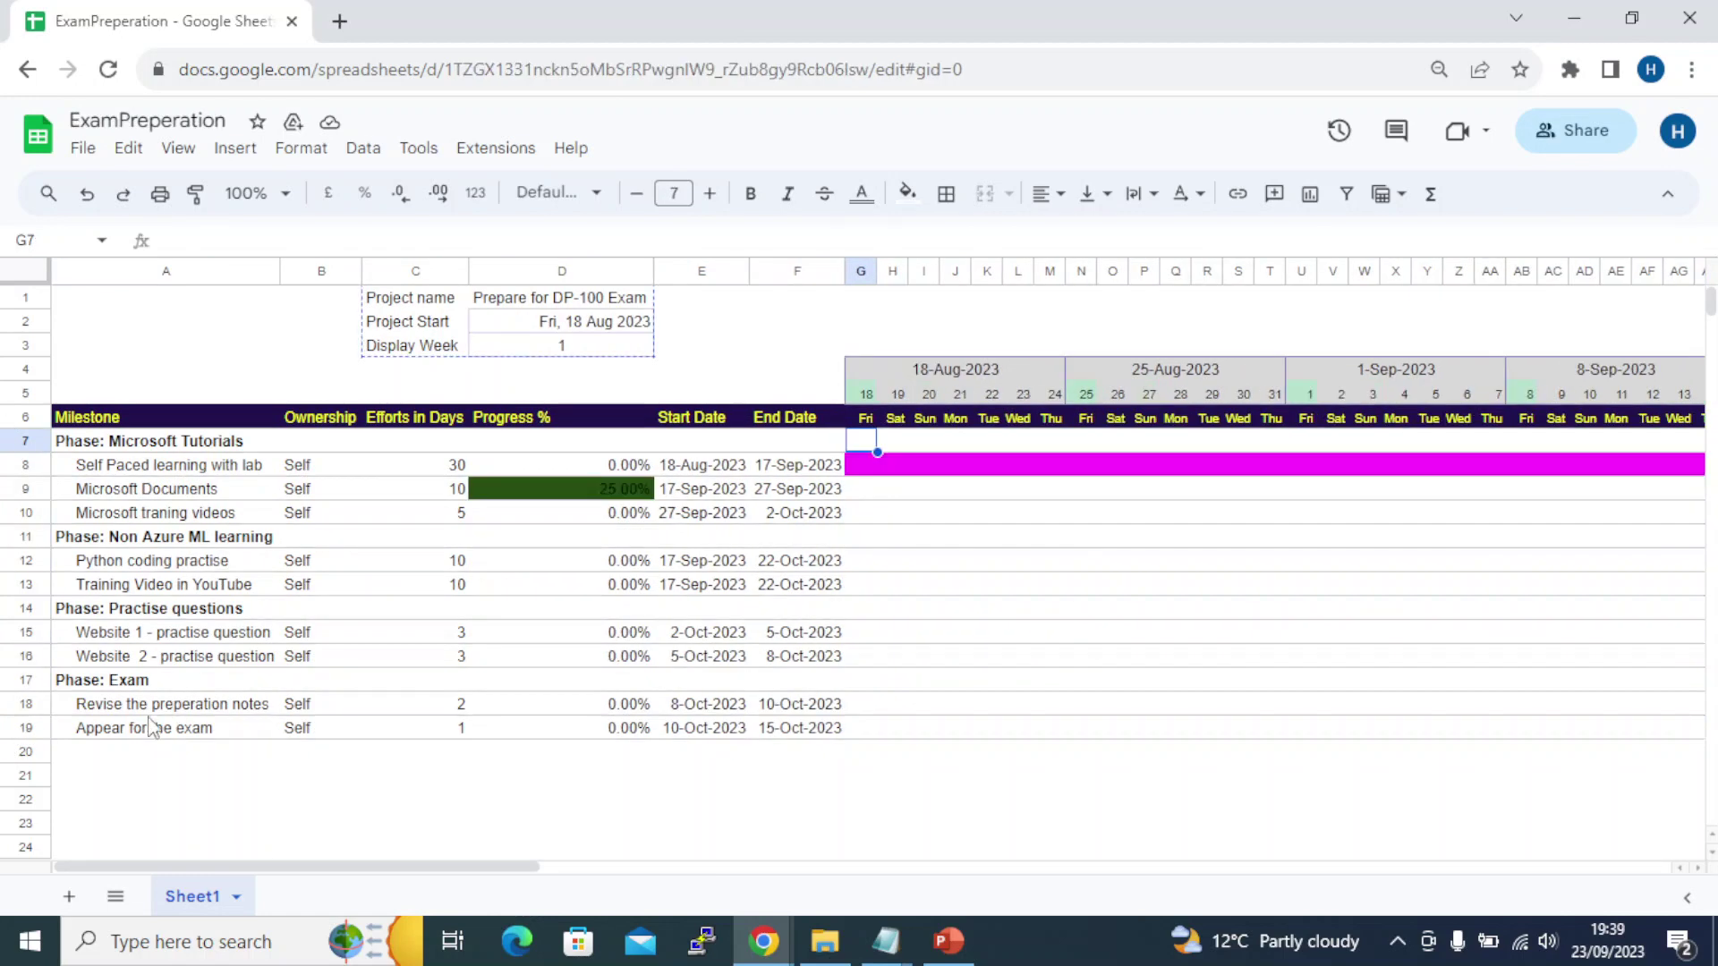
key(alt+Tab)
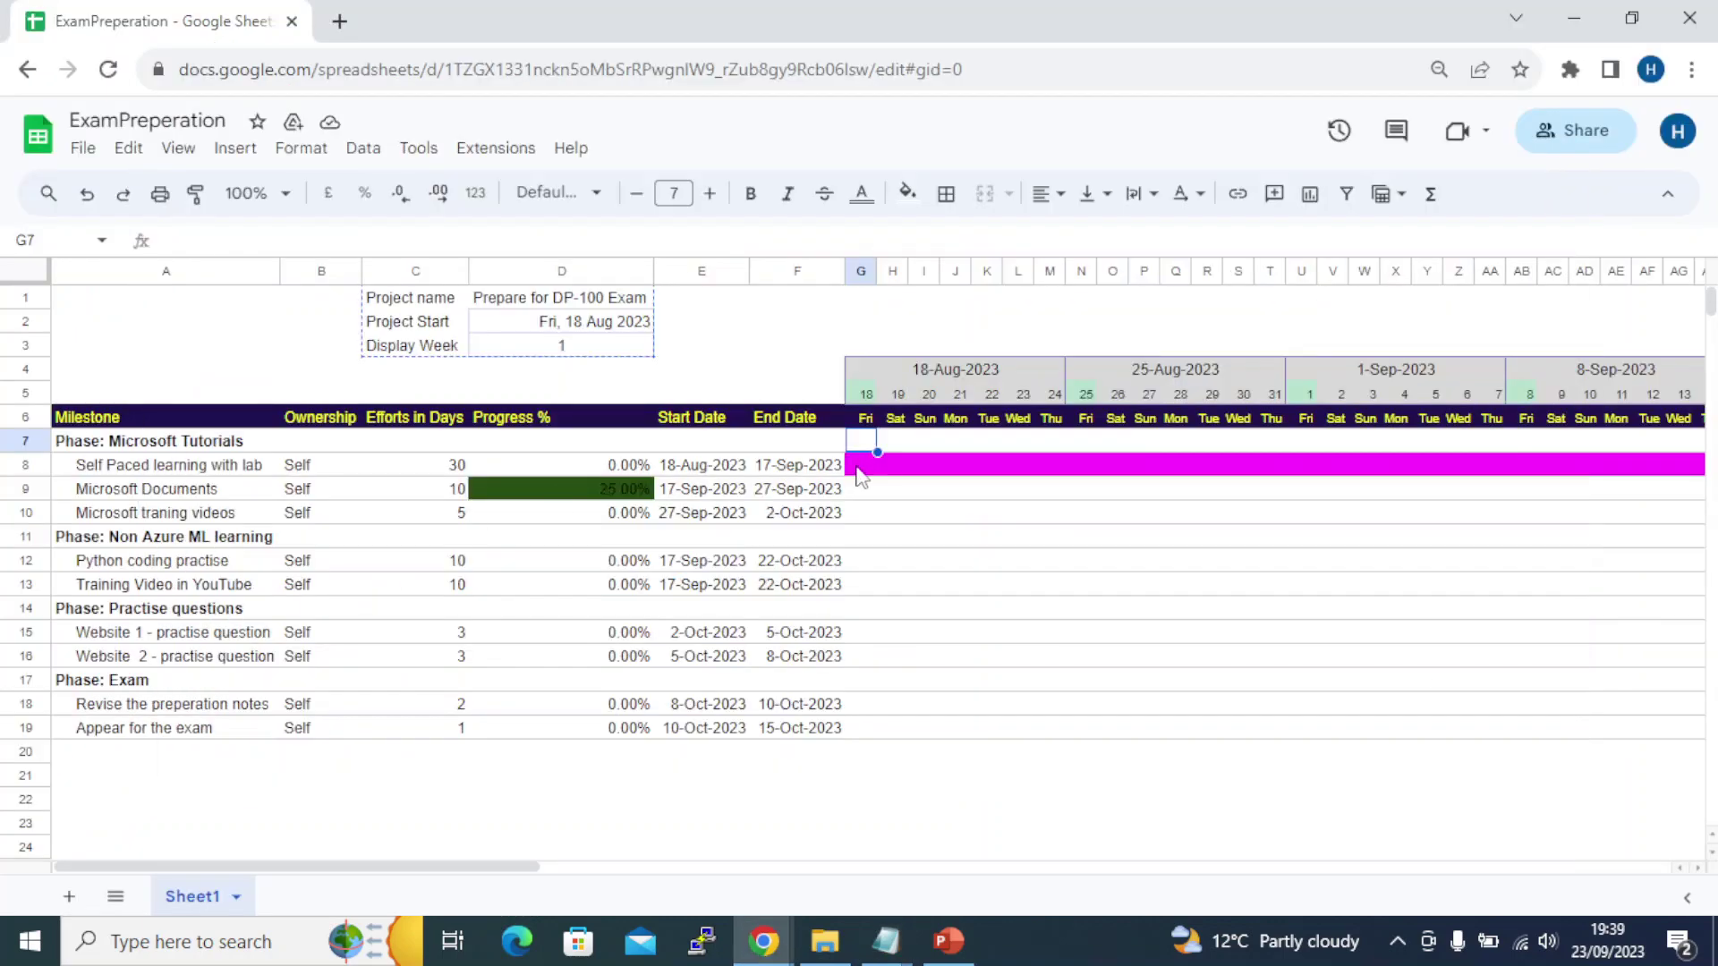
key(alt+Tab)
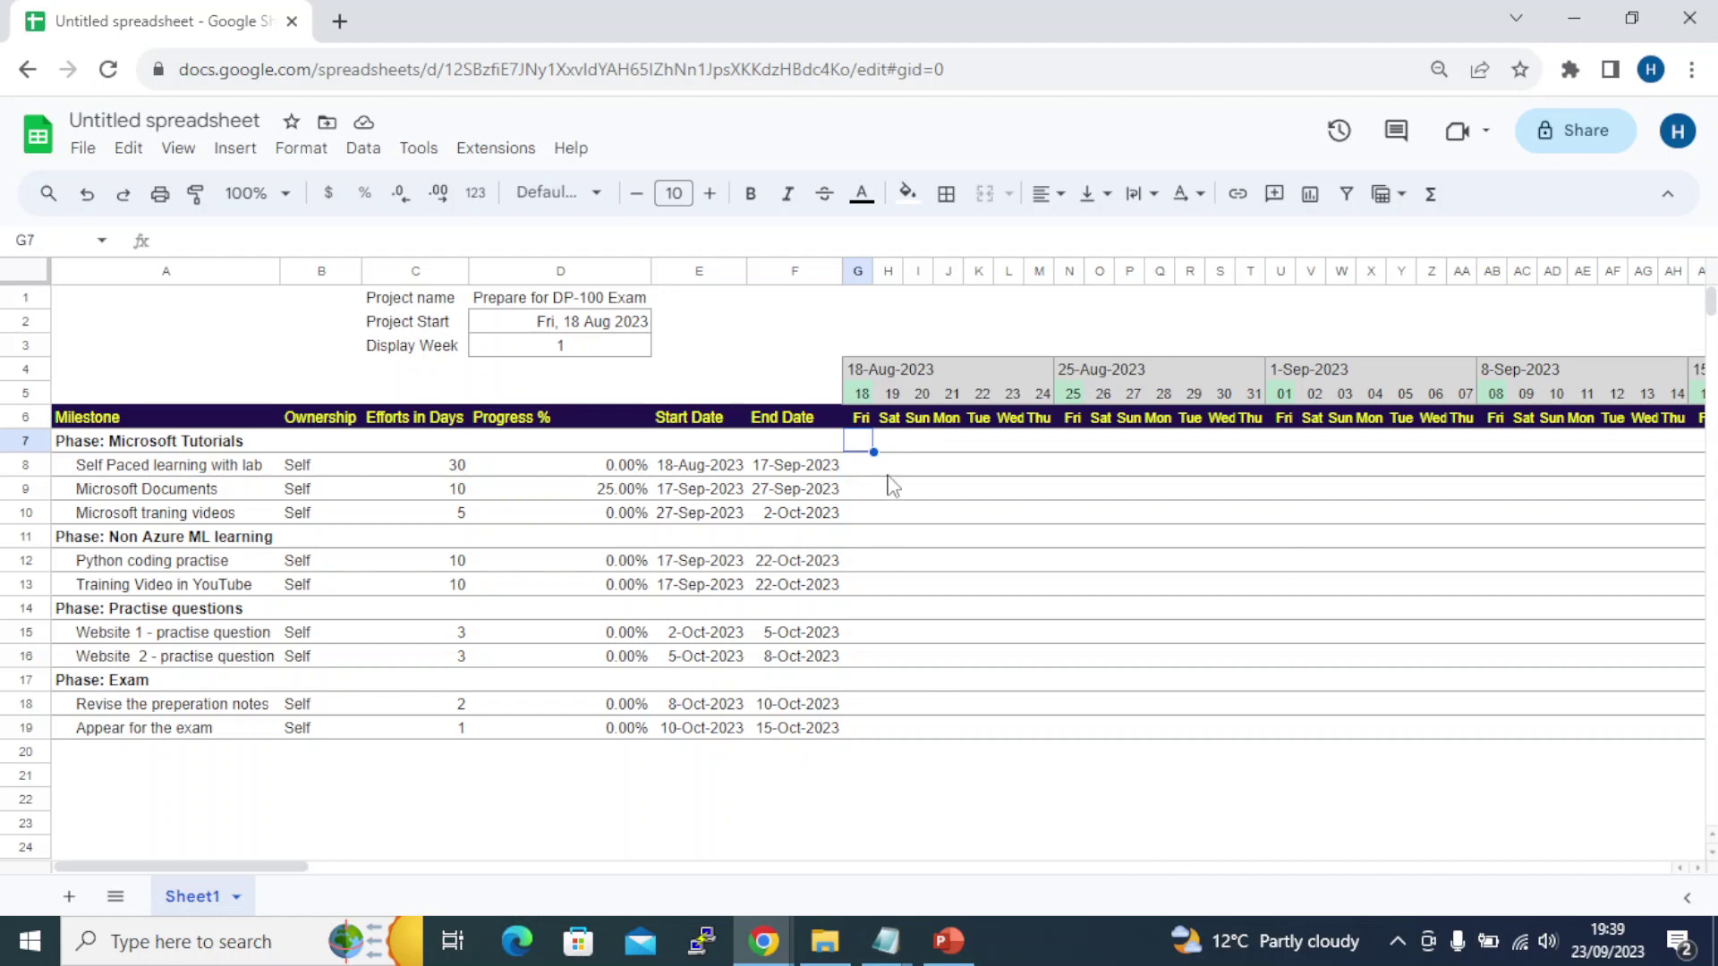
click(298, 148)
click(390, 537)
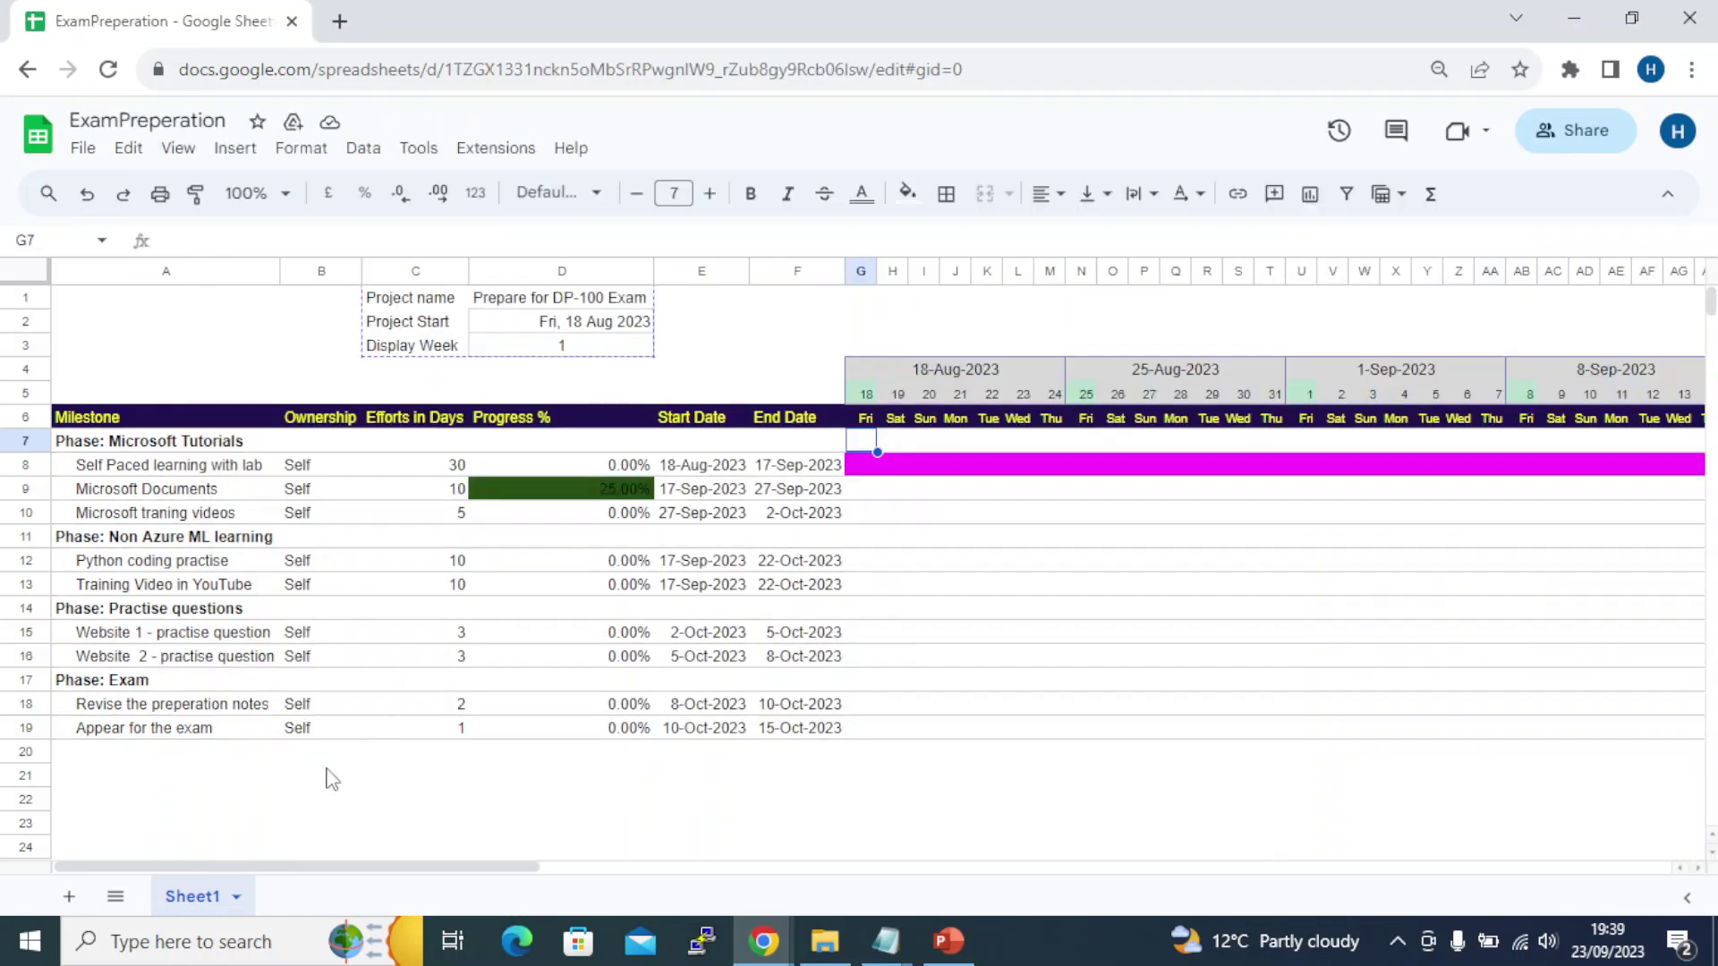
Copy G7:DG19 from the Notepad steps file and set it as the range the conditional formatting rule applies to
key(alt+Tab)
key(Tab)
drag(116, 844, 3, 832)
key(ctrl+c)
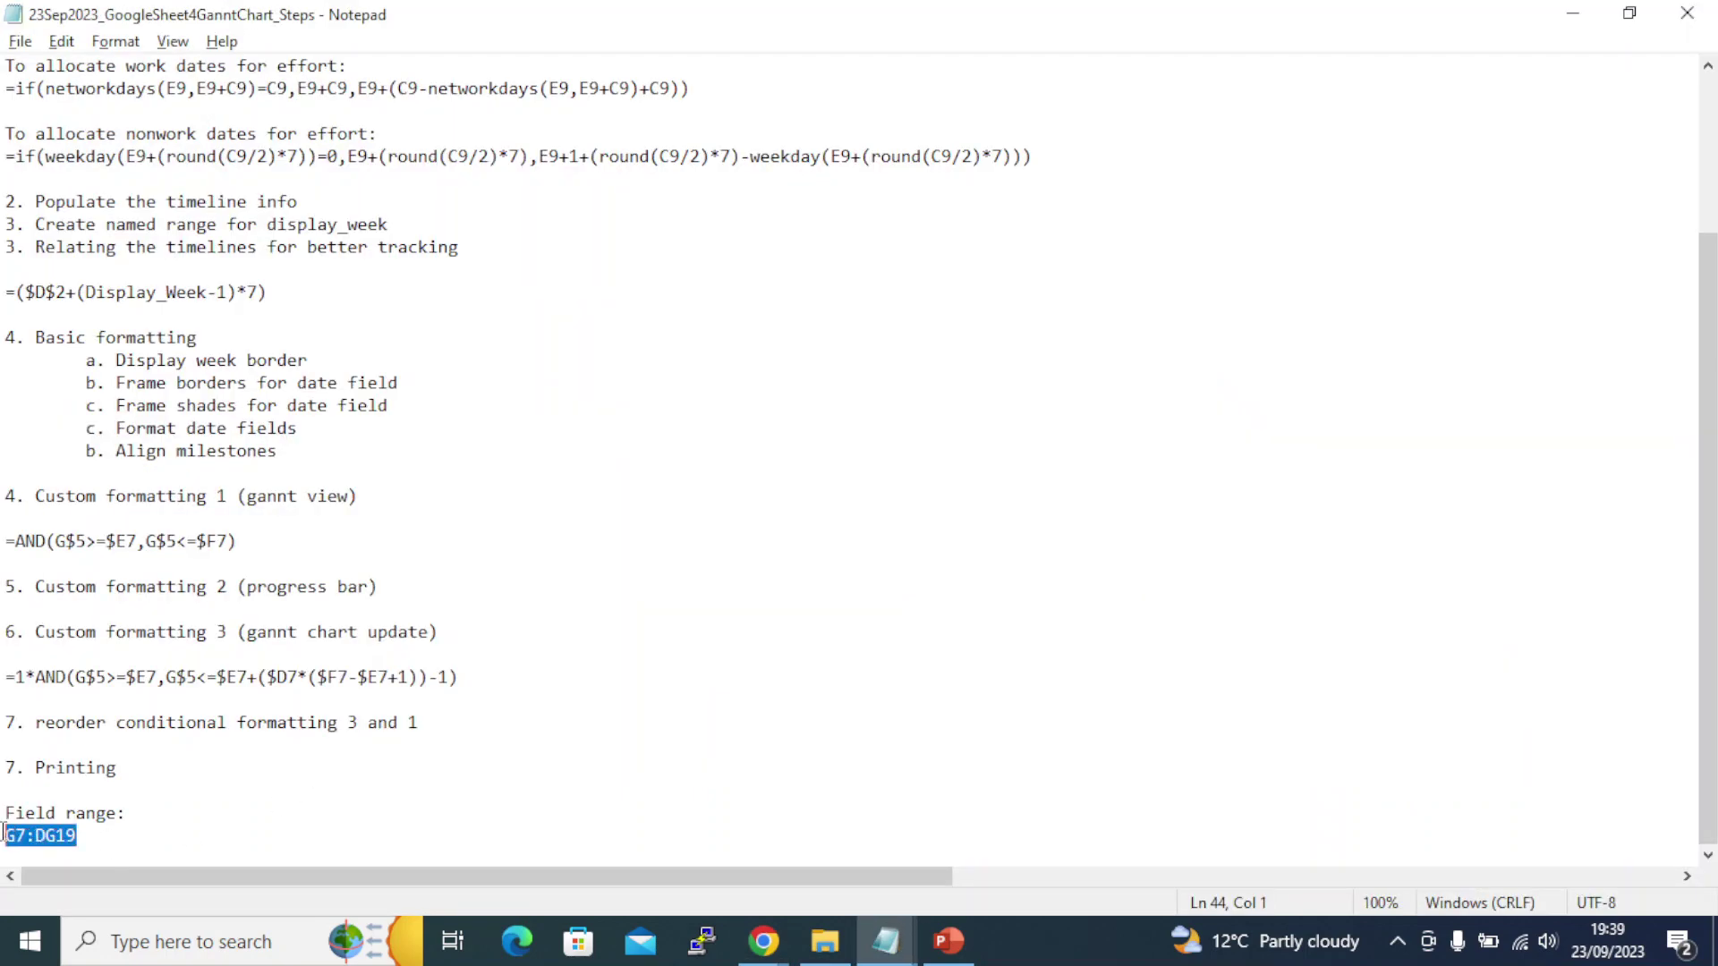
key(alt+Tab)
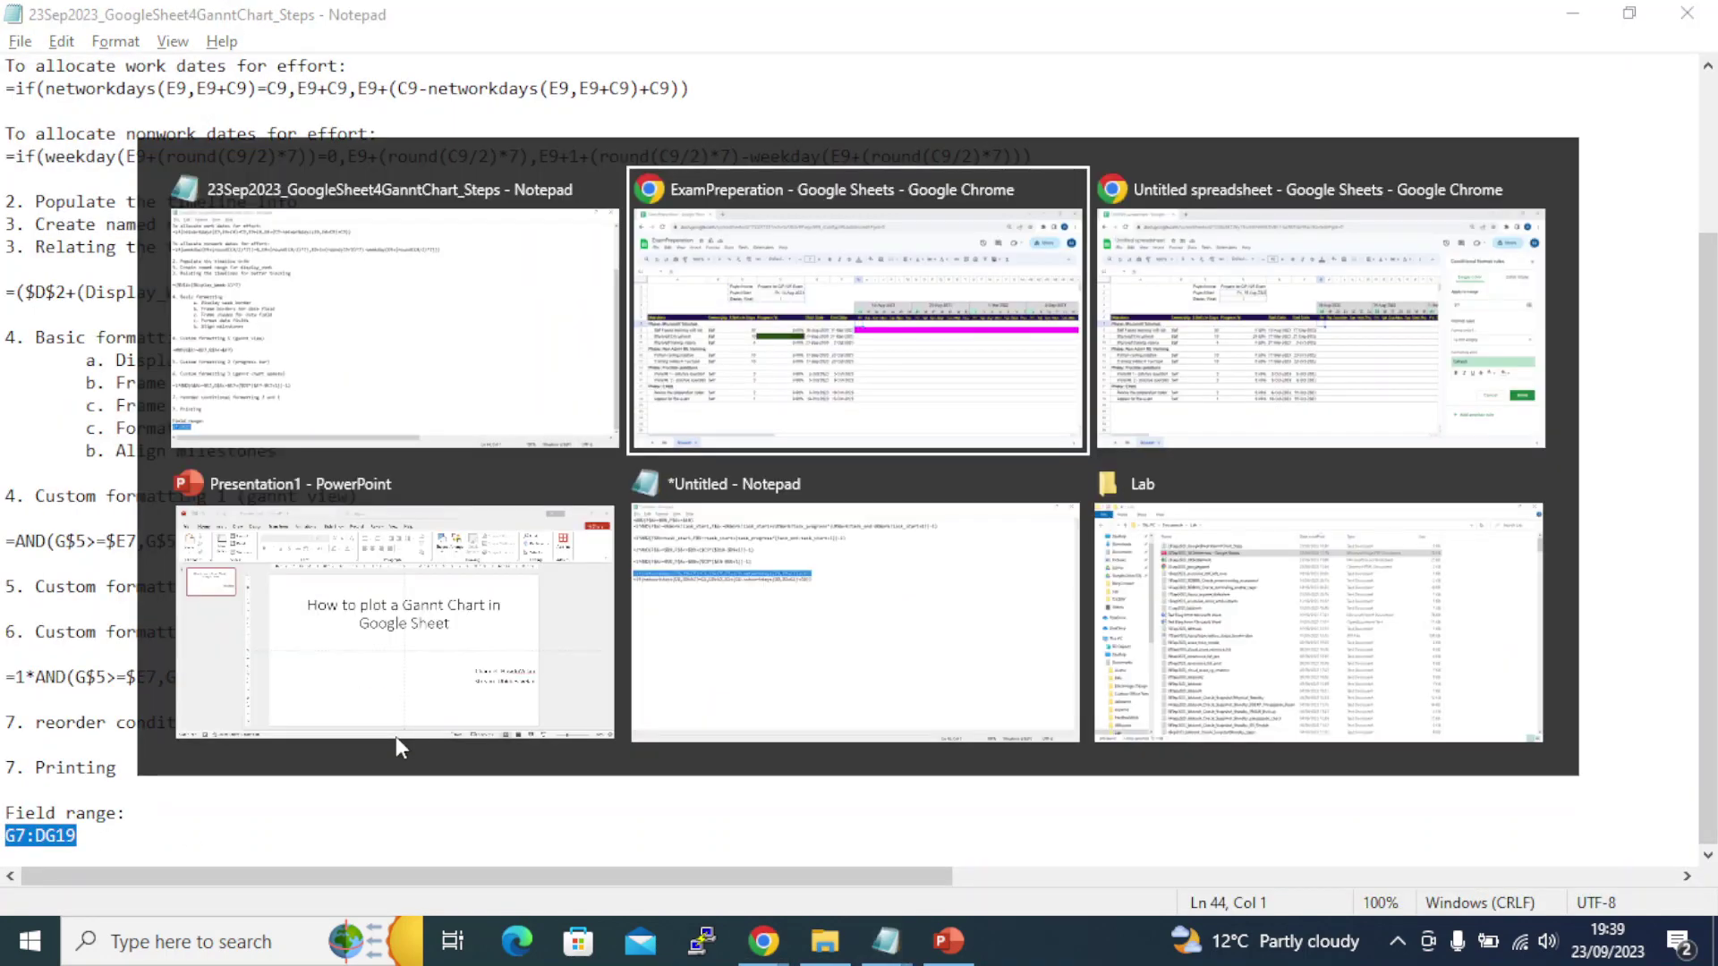
key(Tab)
click(1485, 366)
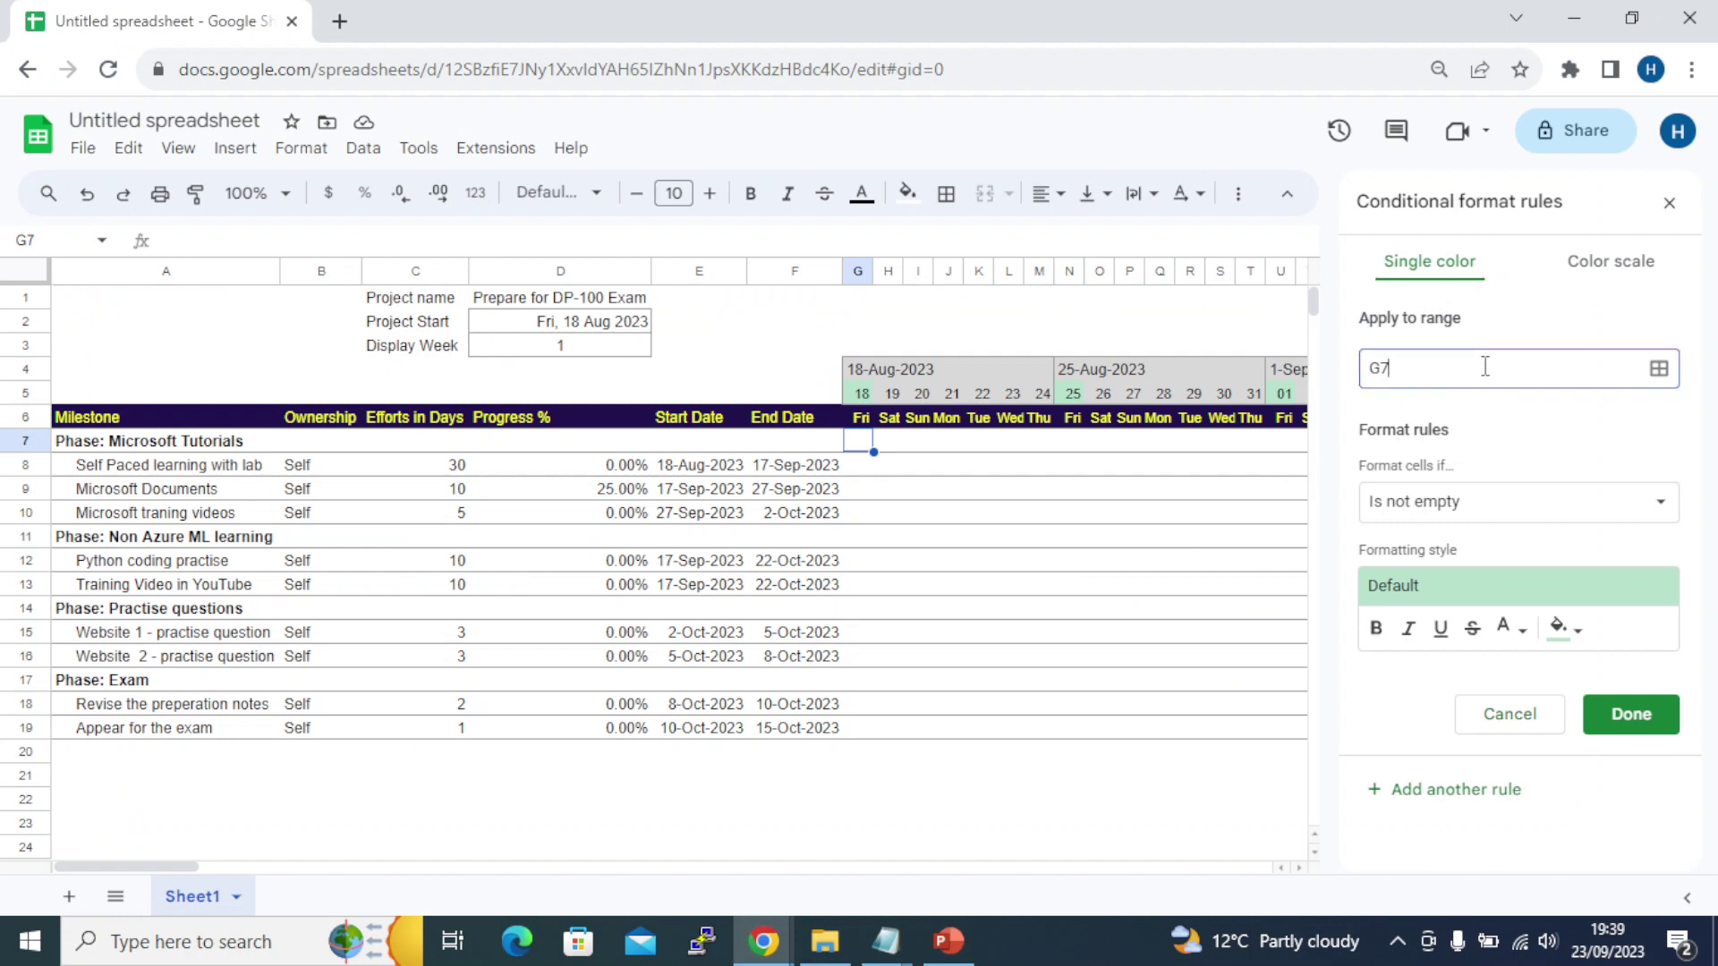
key(ctrl+a)
key(ctrl+v)
Set the rule's condition to Custom formula is, using =AND(G$5>=$E7,G$5<=$F7) copied from the Notepad steps file
click(1462, 499)
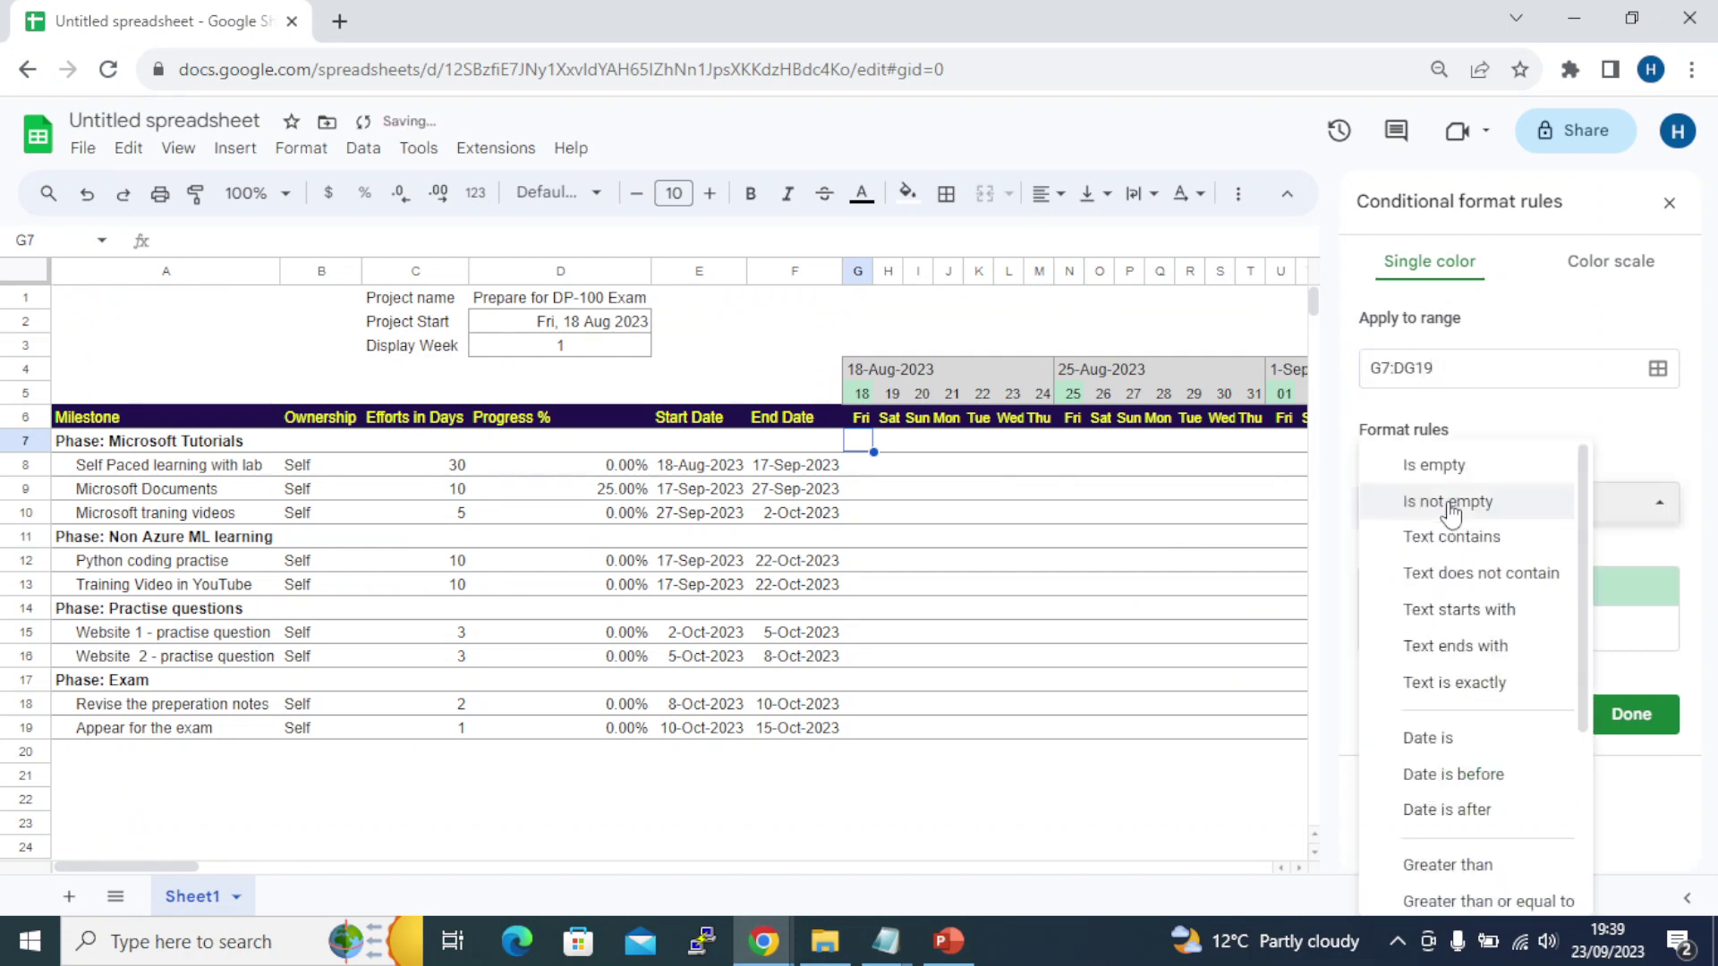
scroll(1468, 644, down, 4)
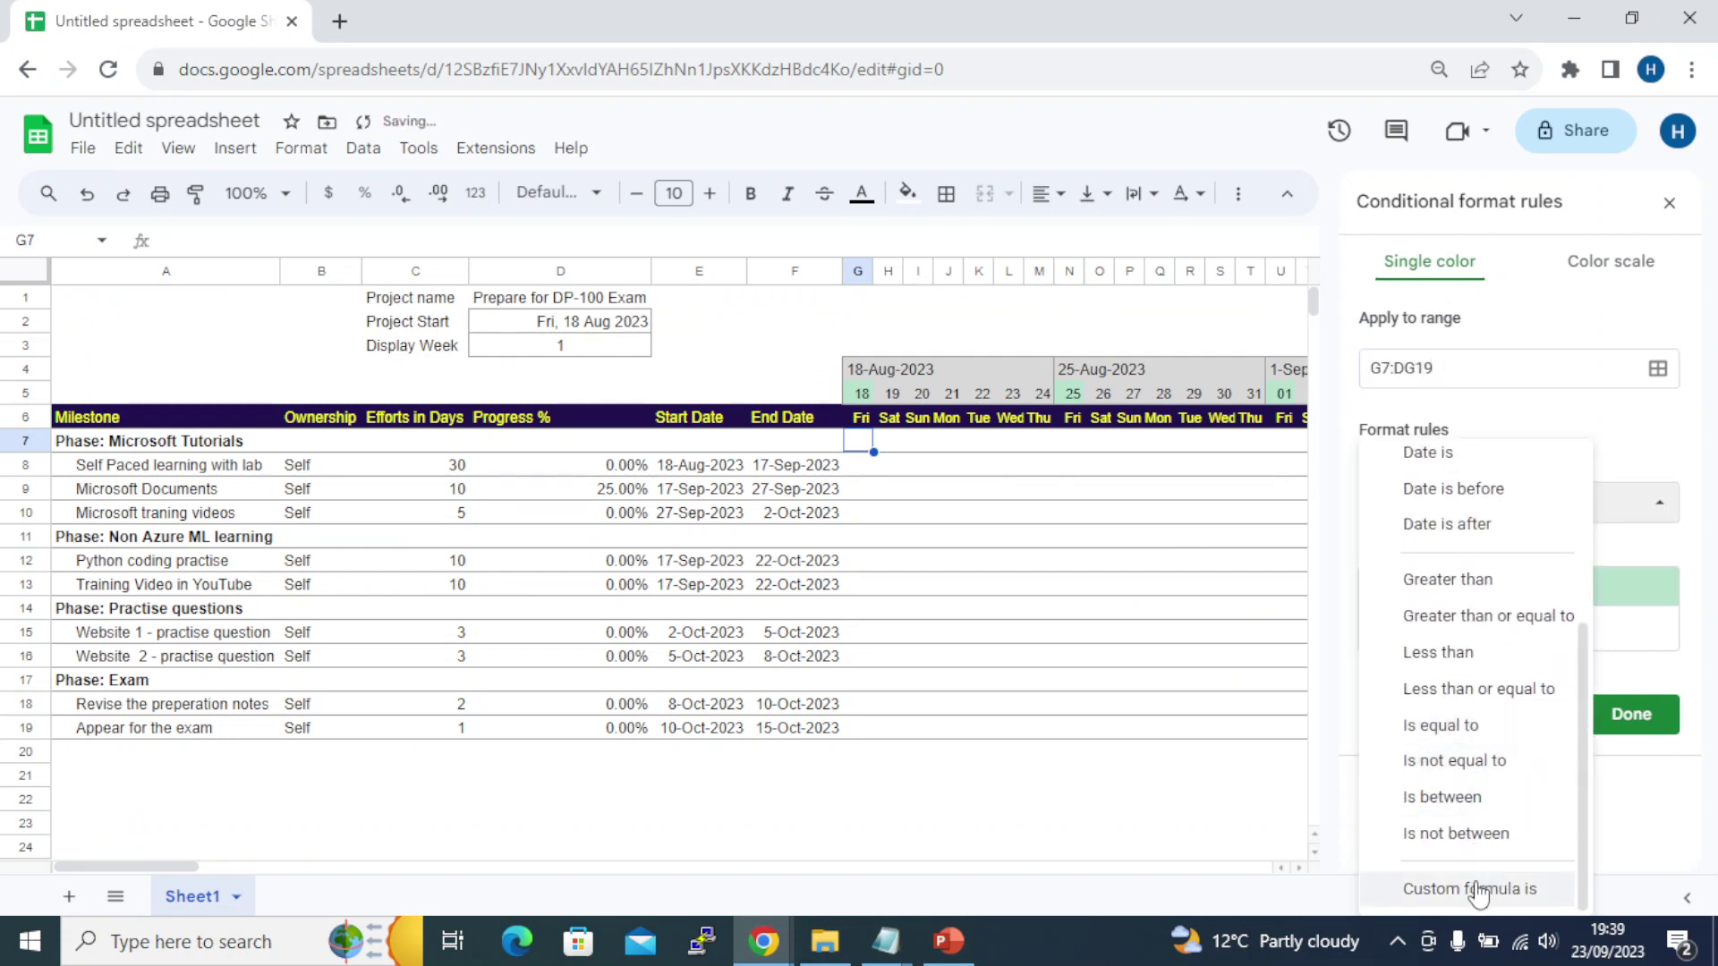
click(1483, 889)
key(alt+Tab)
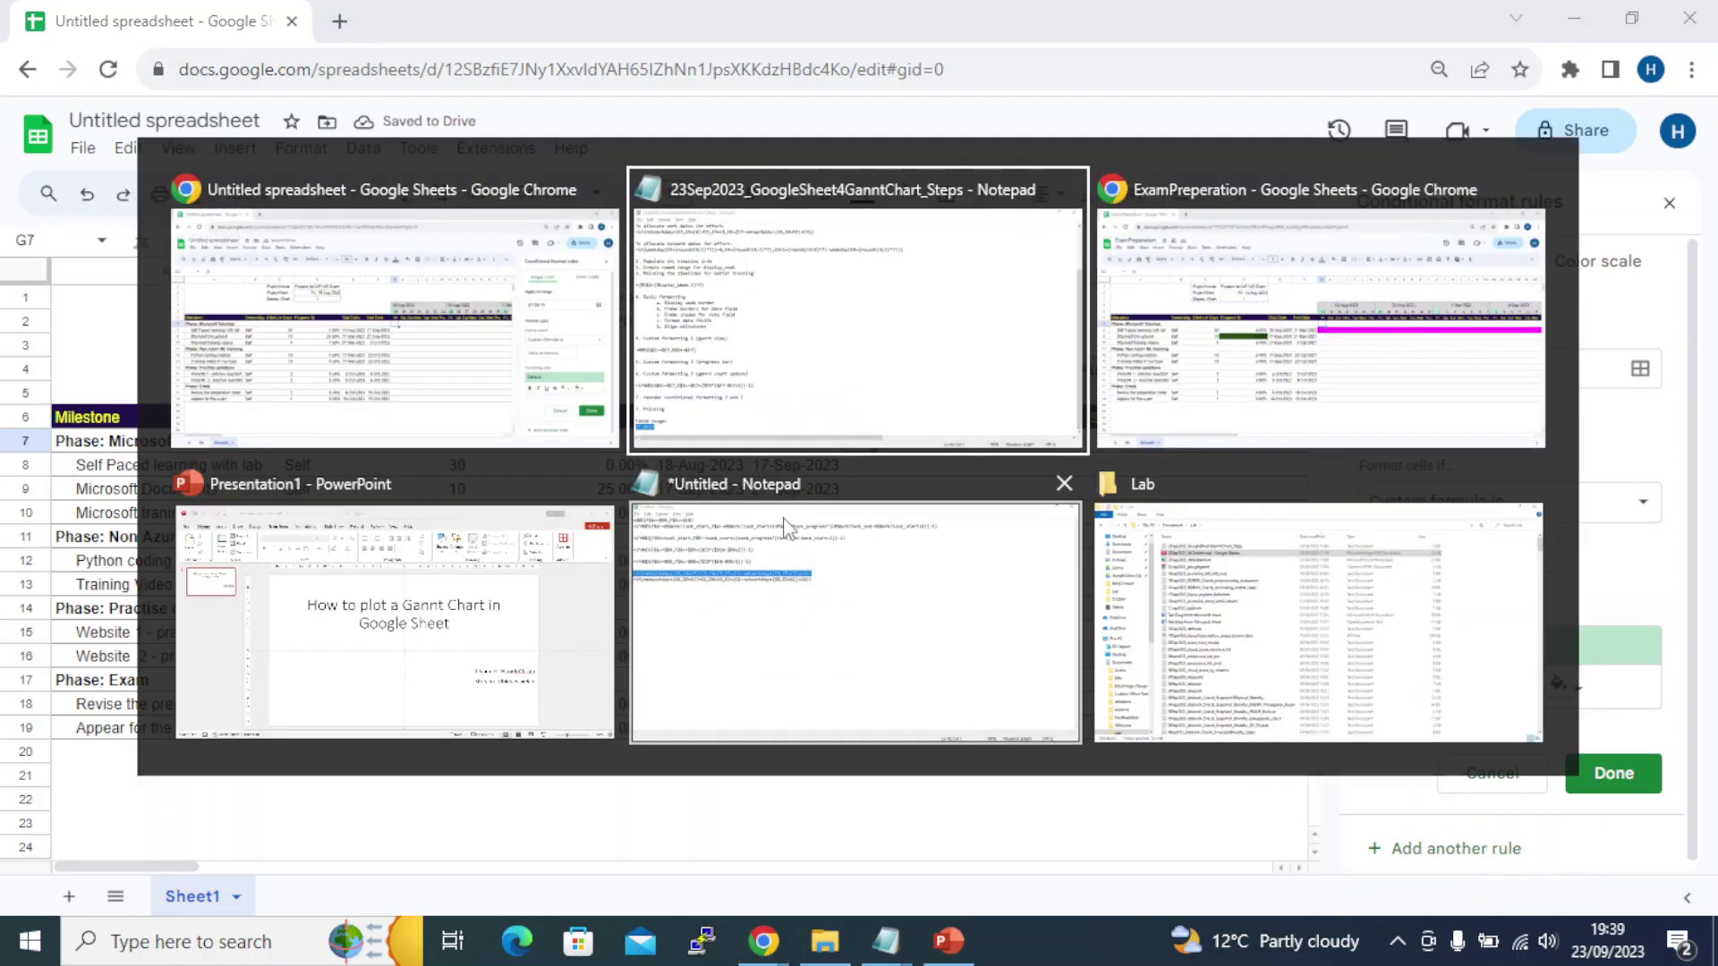
drag(240, 540, 6, 535)
key(ctrl+c)
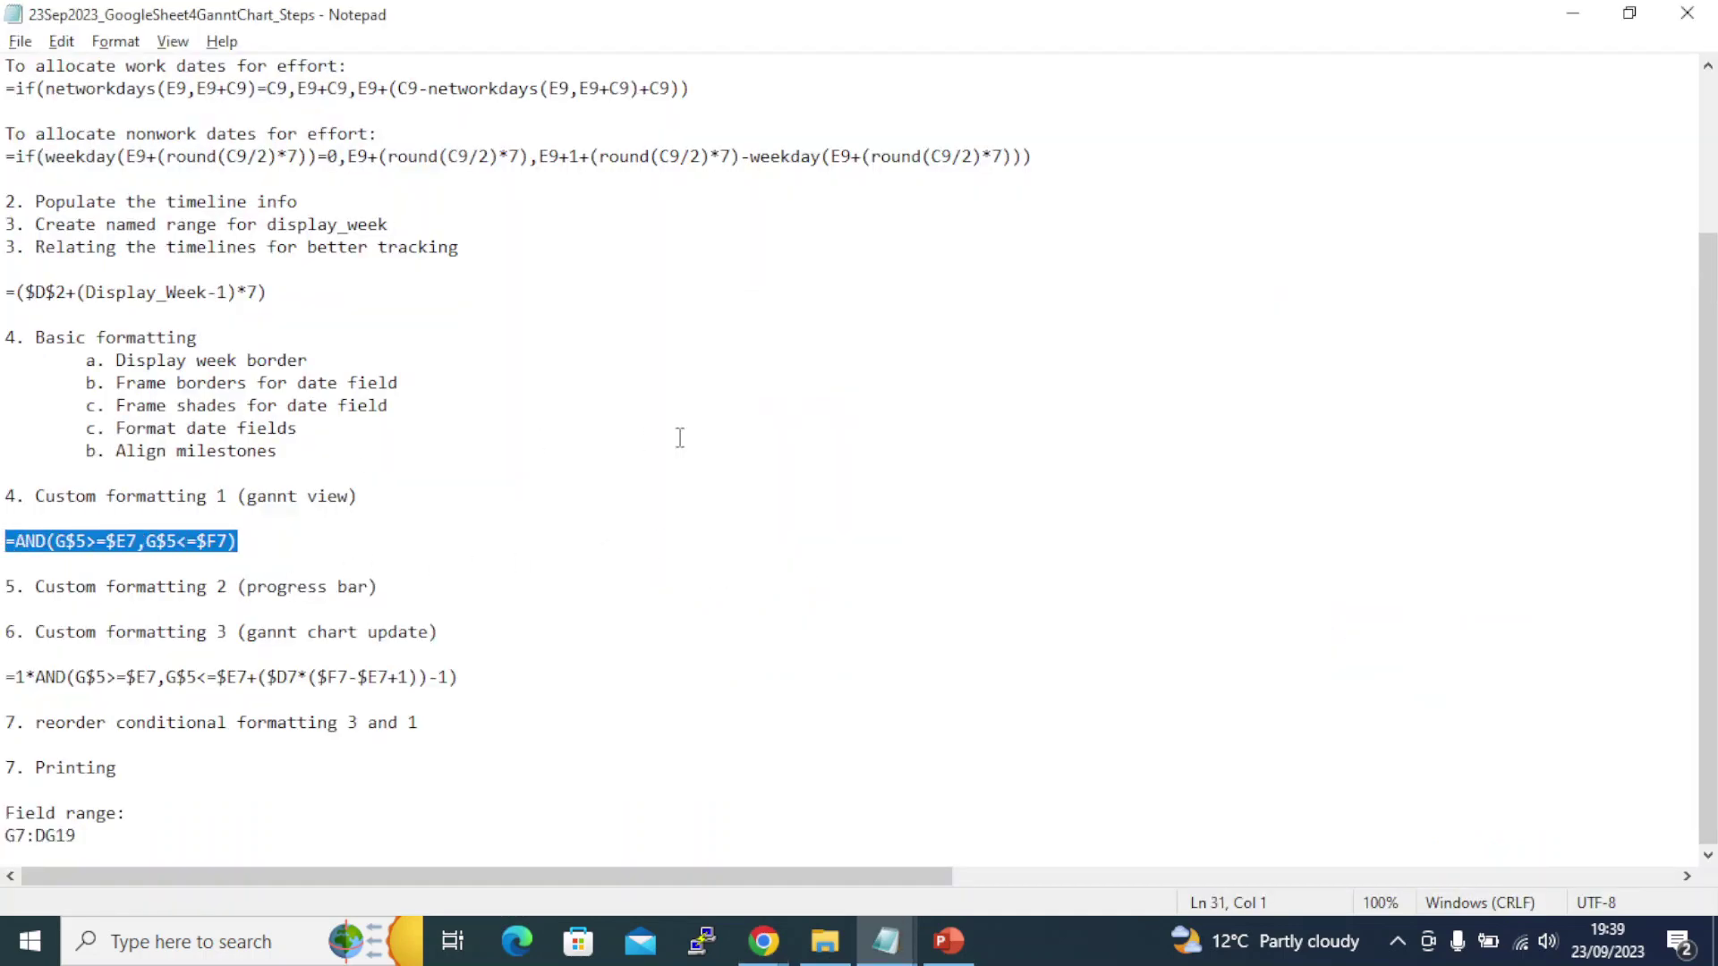
key(alt+Tab)
key(ctrl+v)
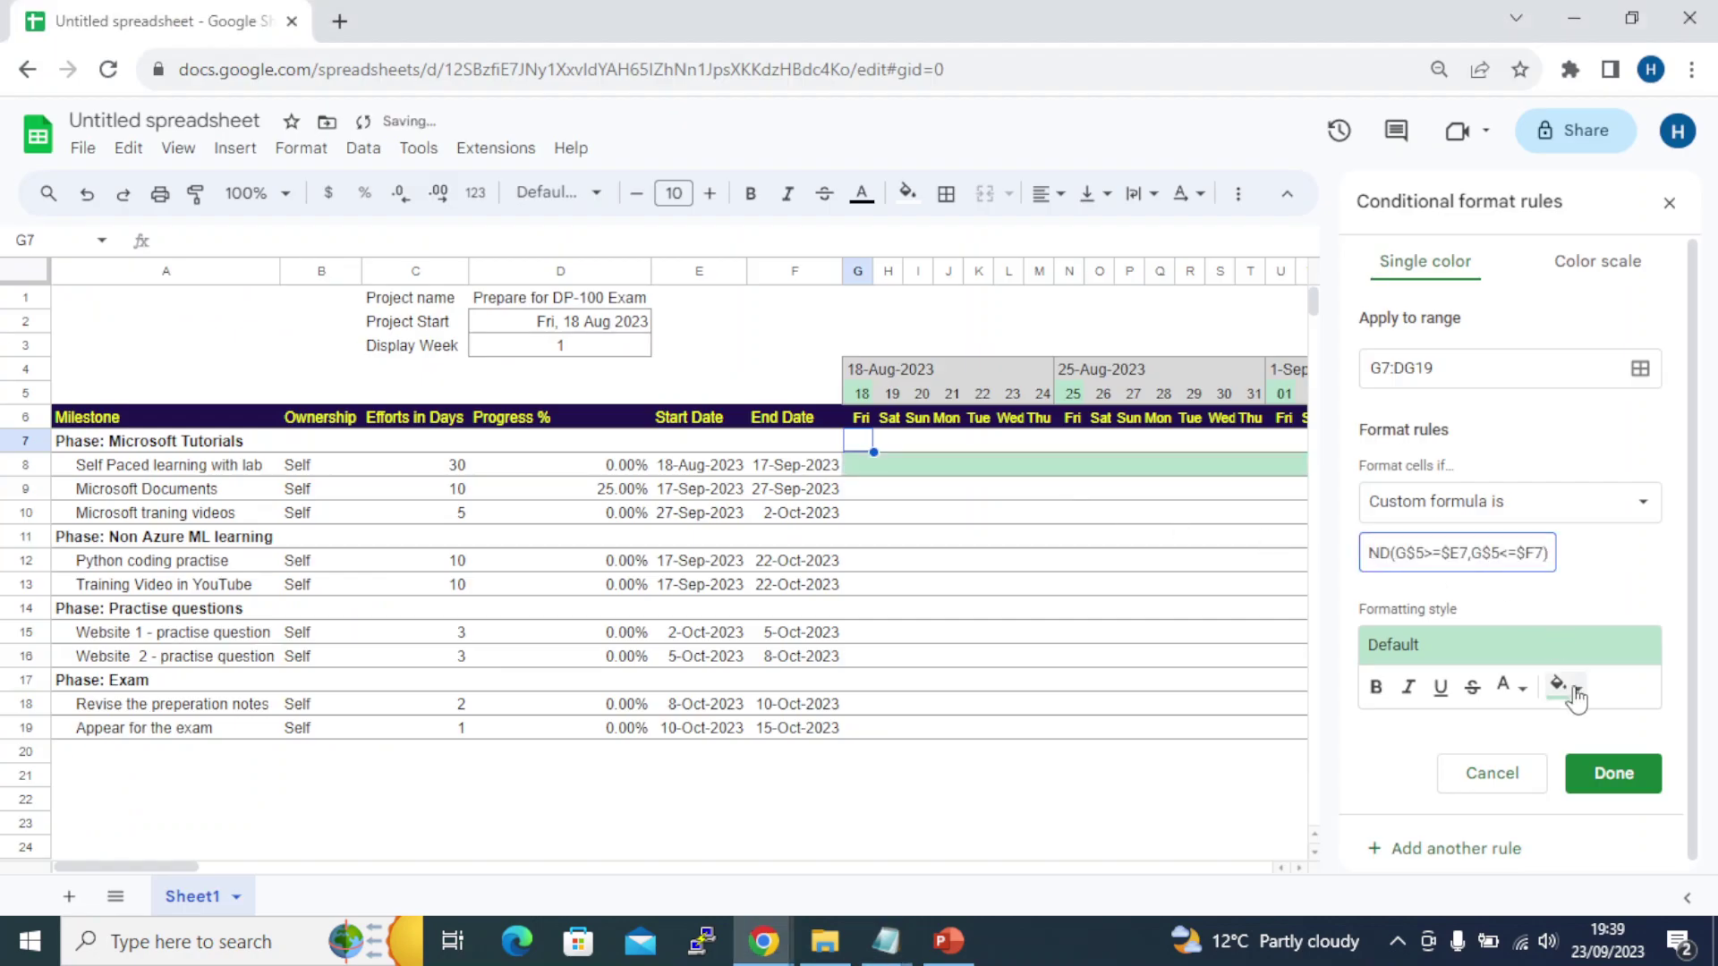
Give the rule a magenta fill, save it, and close the conditional format rules
click(1575, 689)
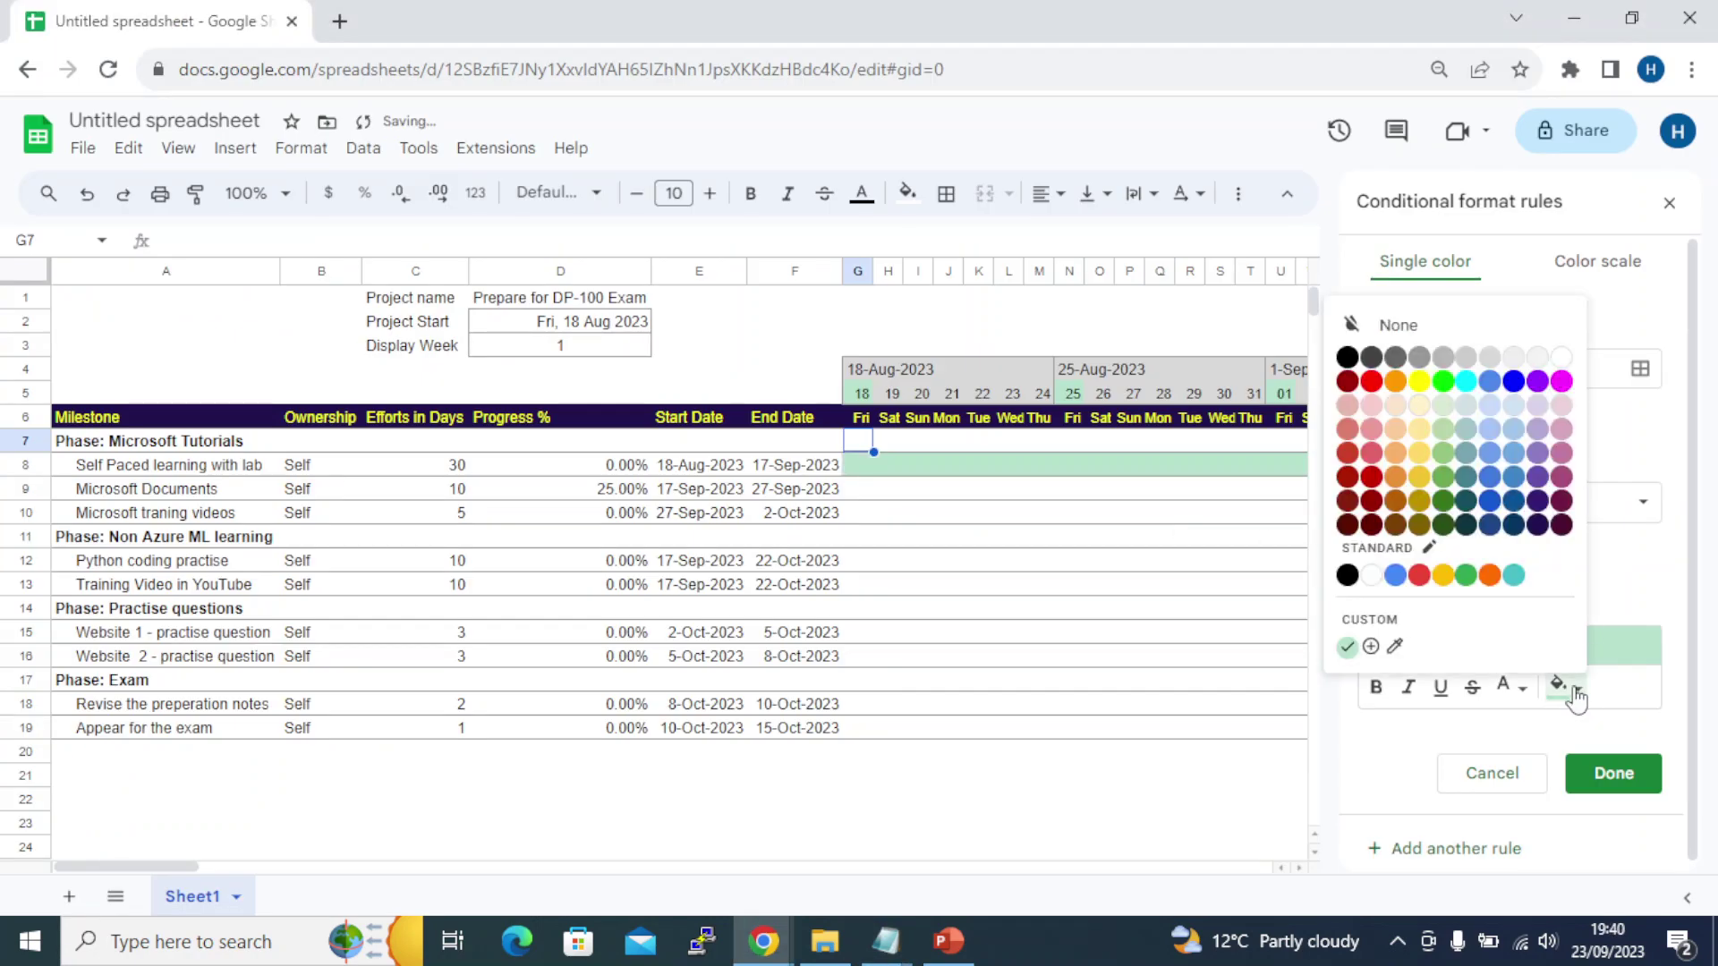
click(1561, 381)
click(1613, 773)
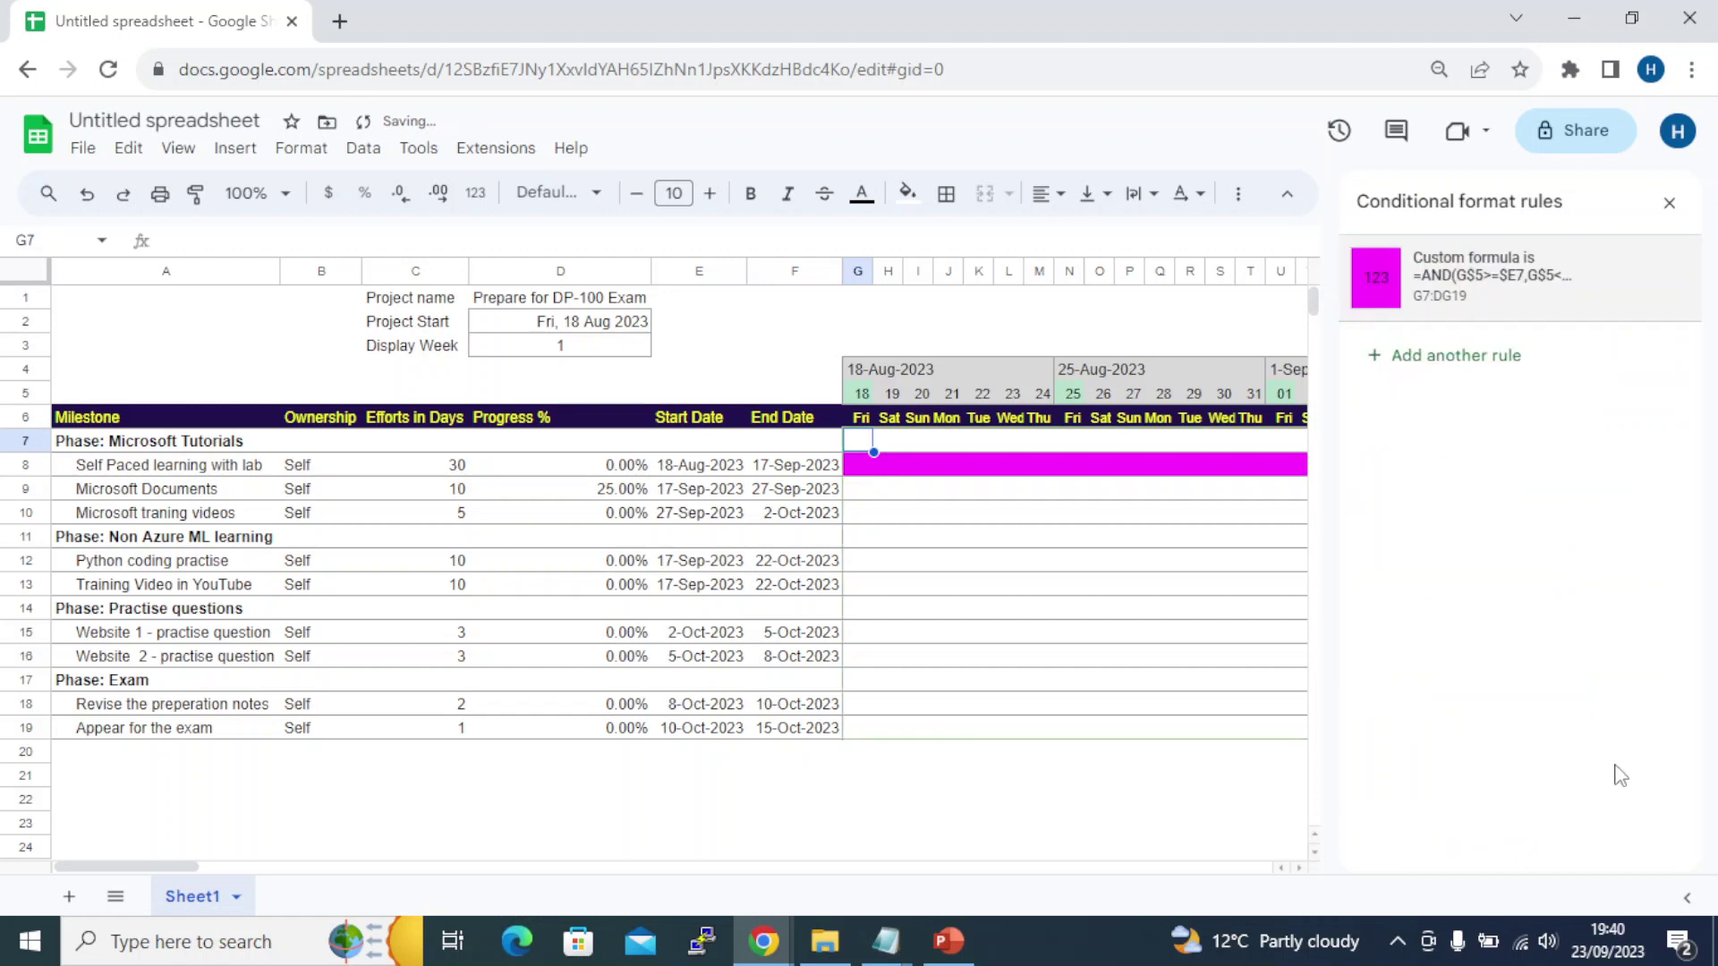
click(1669, 211)
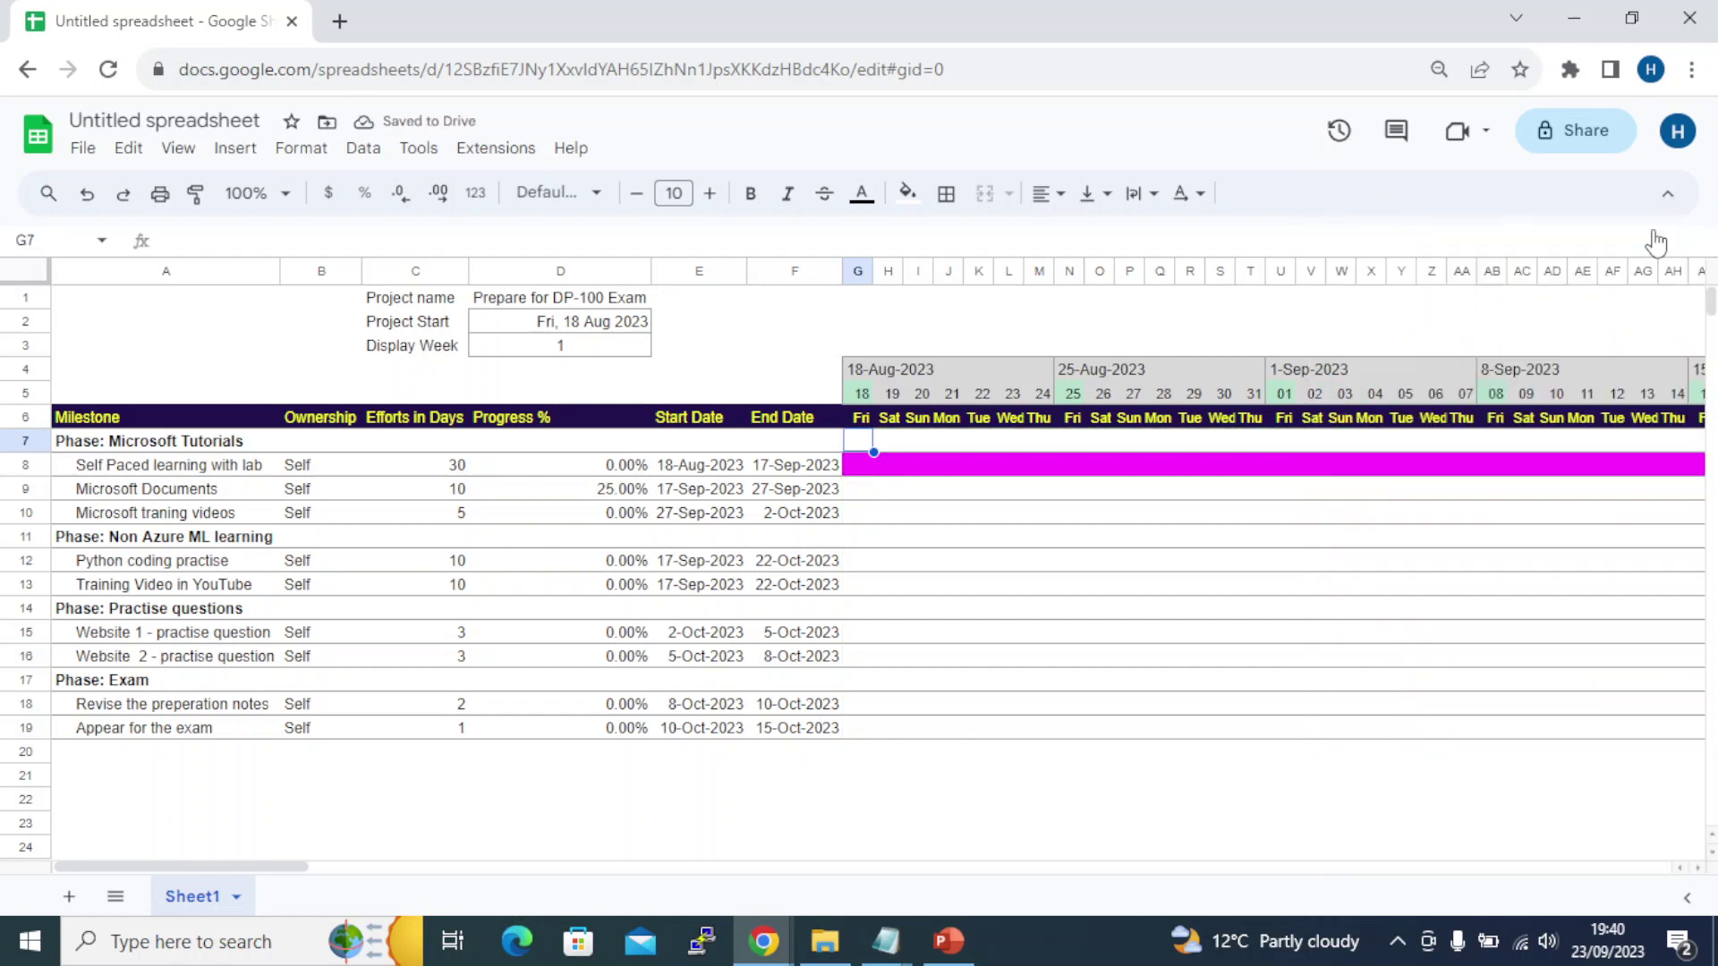
click(915, 662)
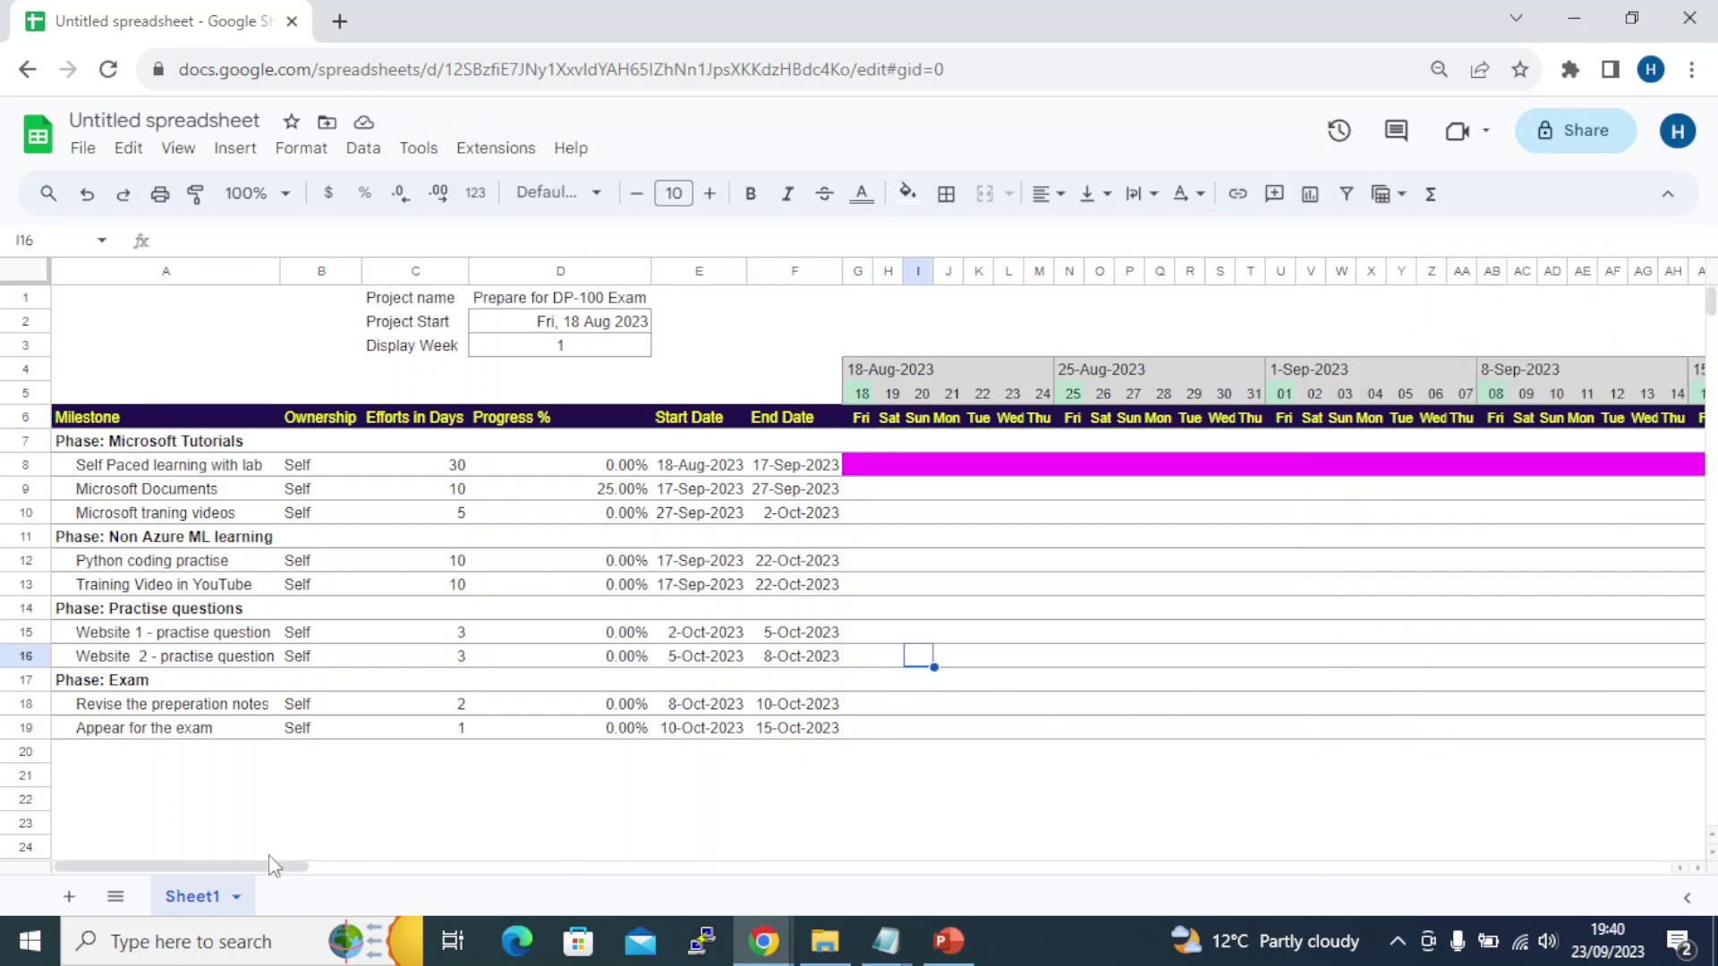
Check where the magenta bar for Self Paced learning with lab starts and ends against the timeline dates
drag(269, 866, 304, 894)
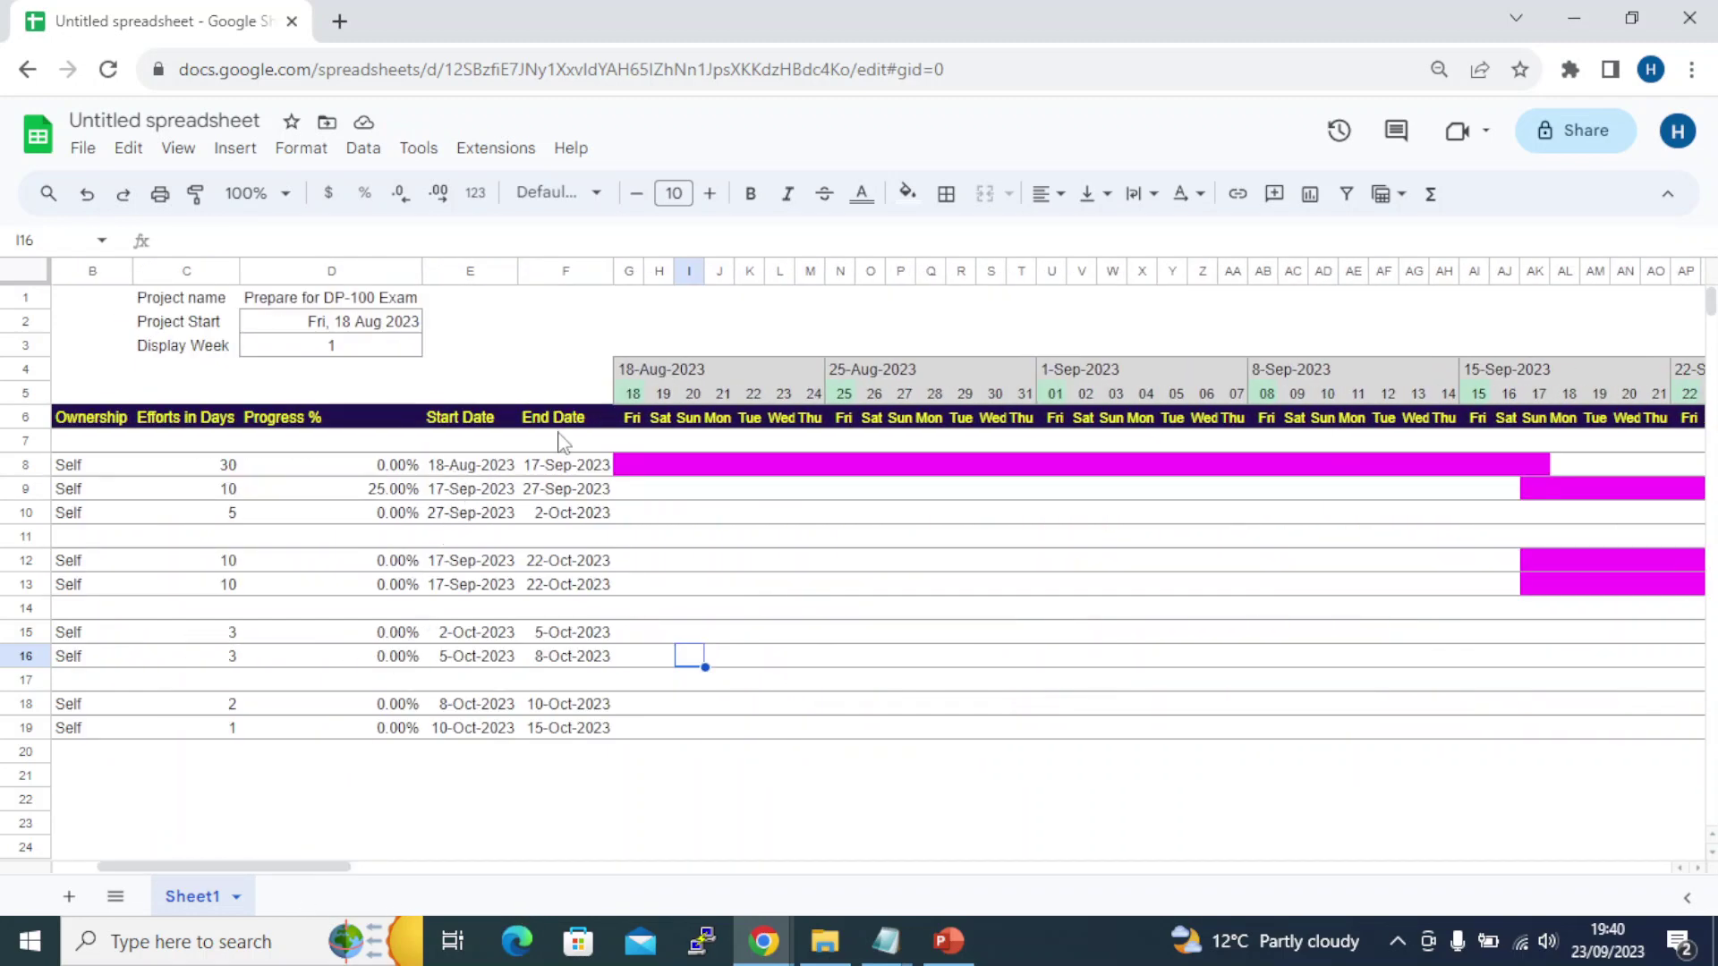
click(631, 465)
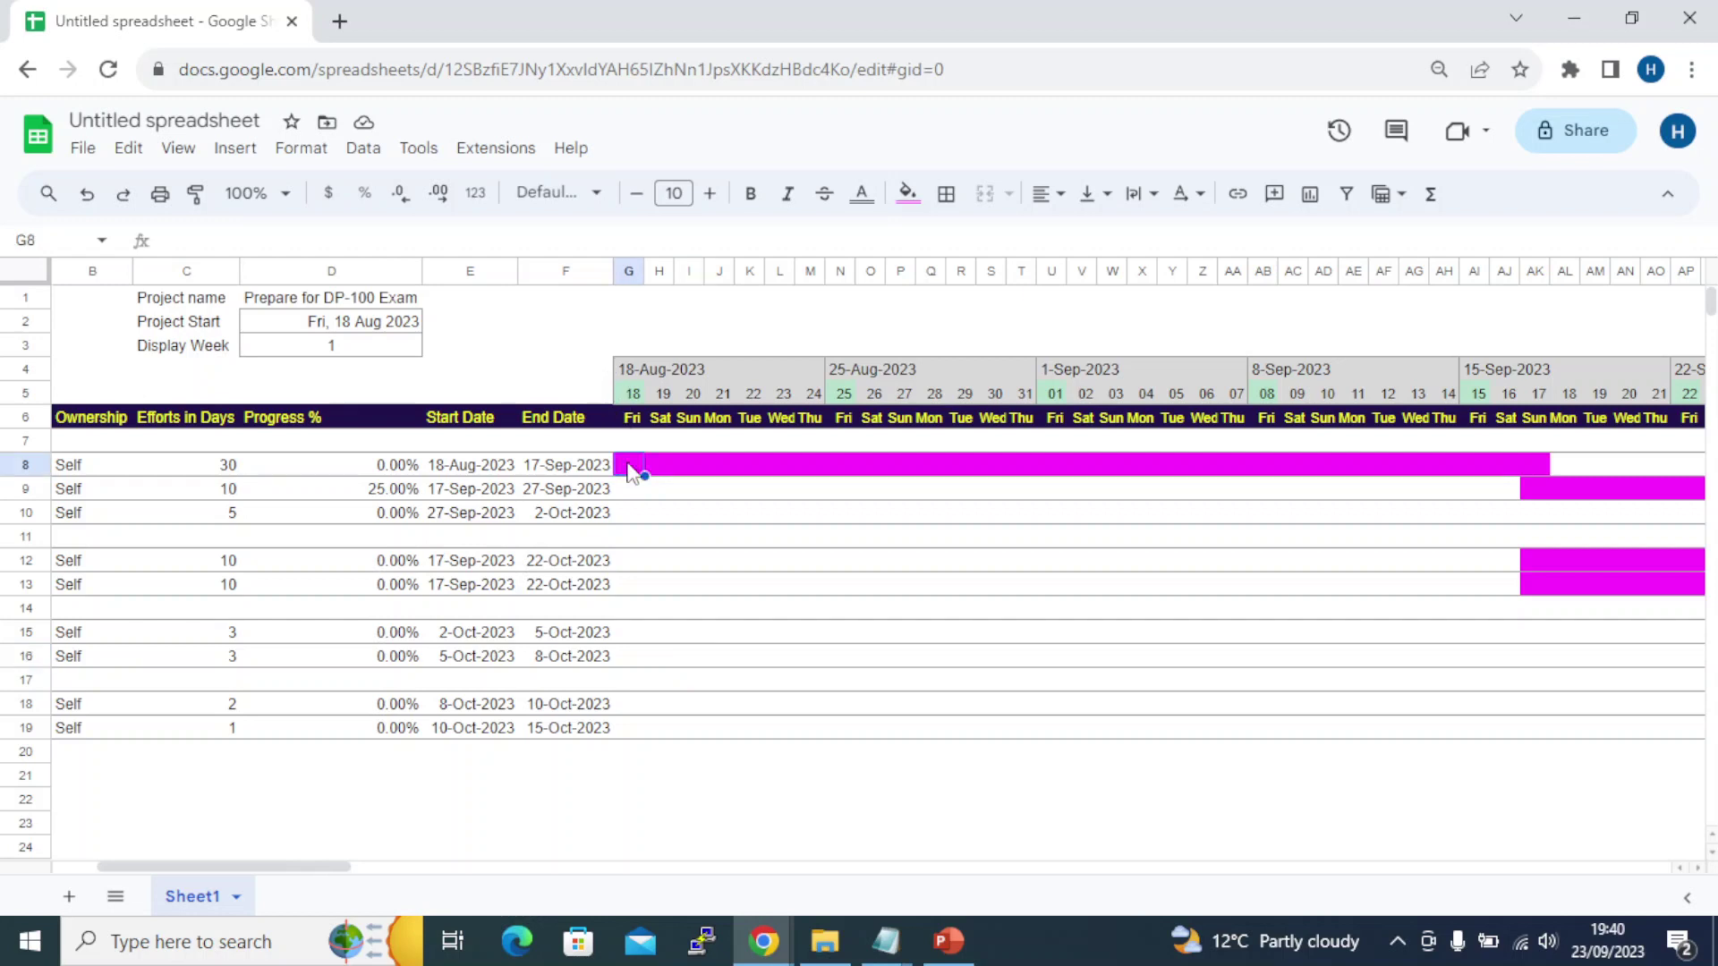
click(1537, 453)
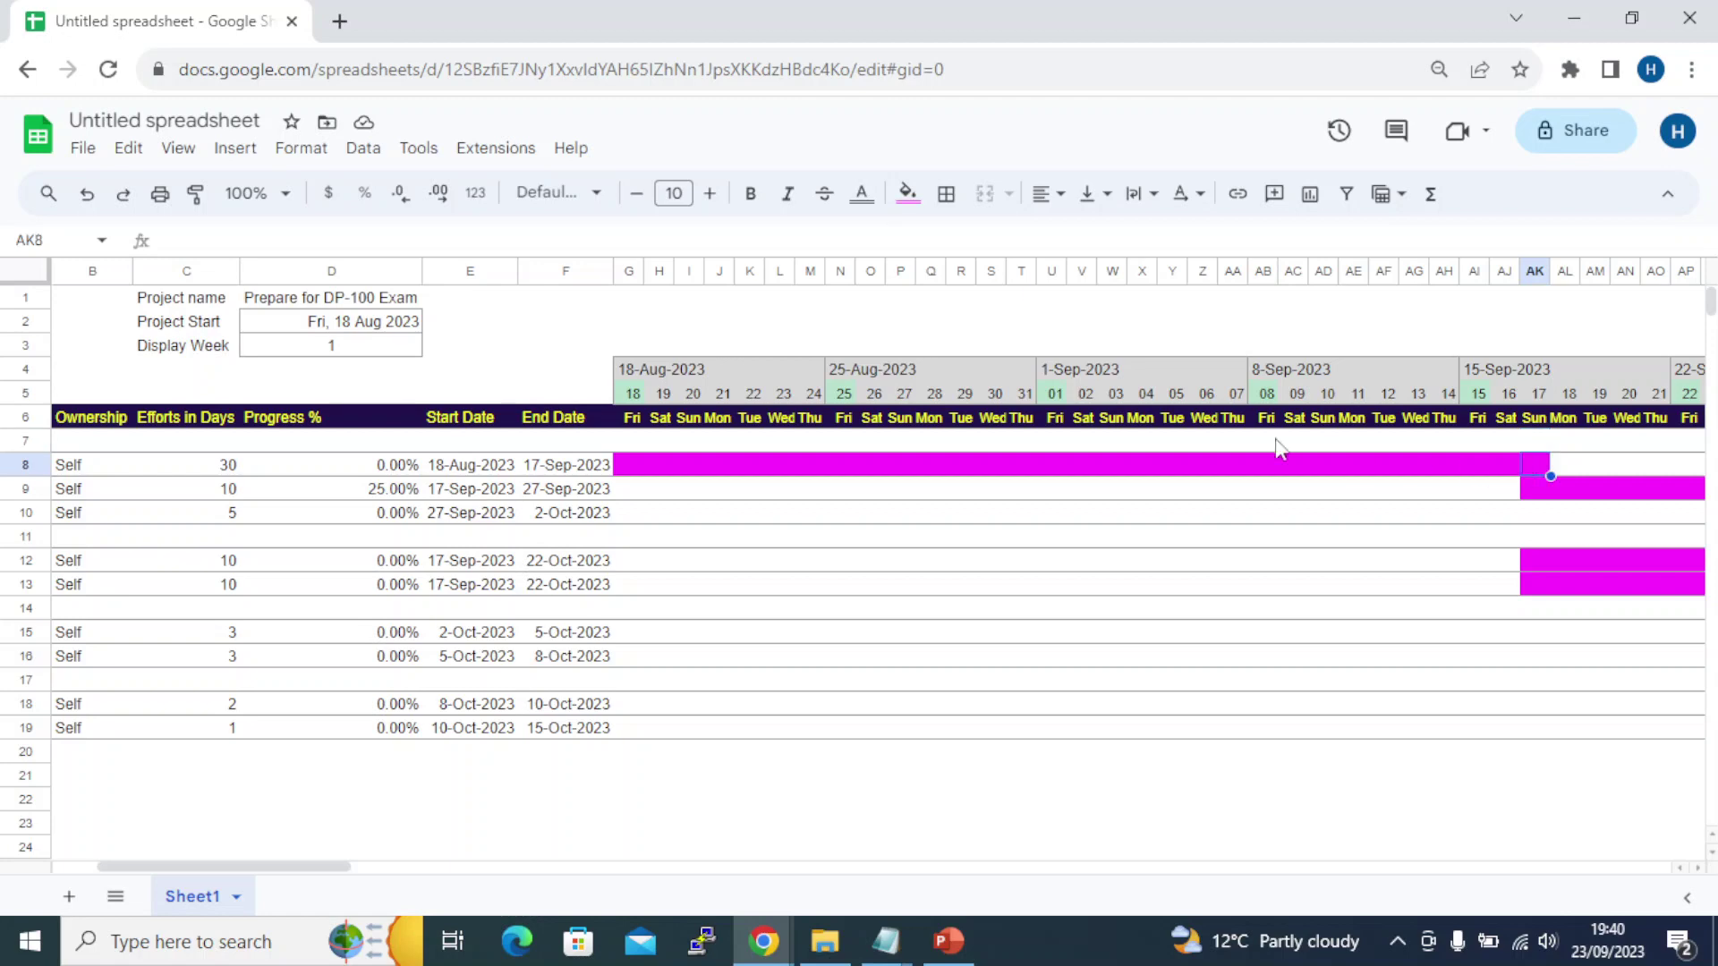
Compare the AND formula in the Notepad steps file with cells G5, E8 and F8 and the row 8 bar
key(alt+Tab)
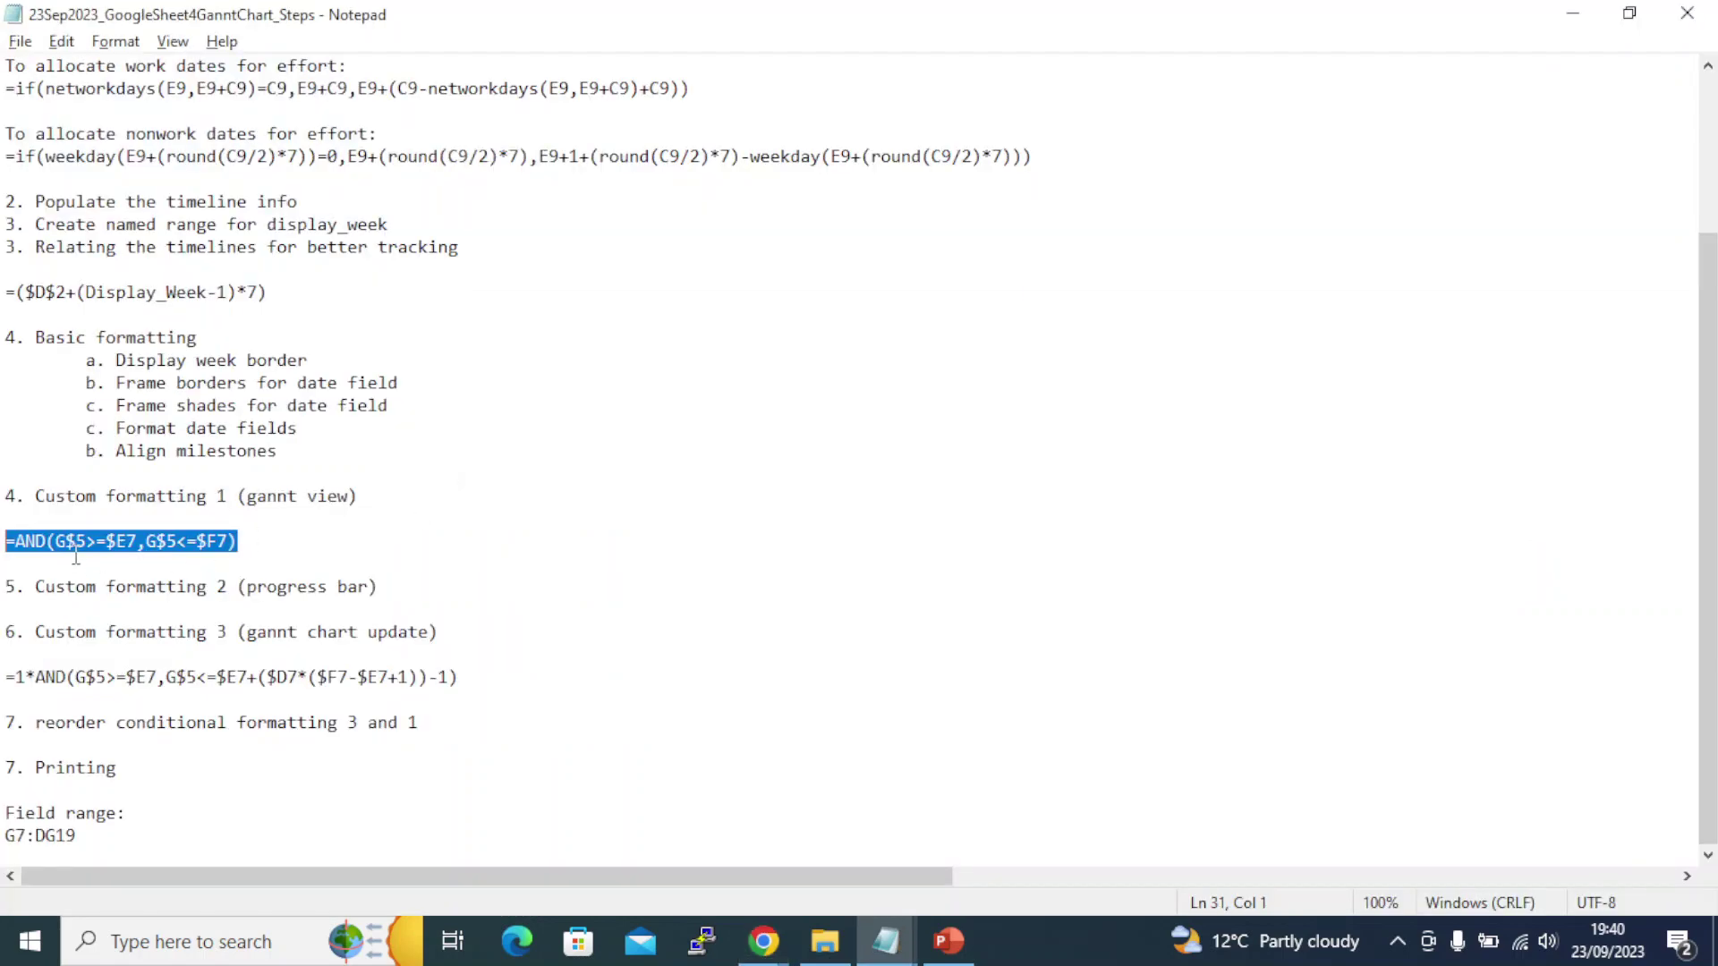
key(alt+Tab)
click(633, 393)
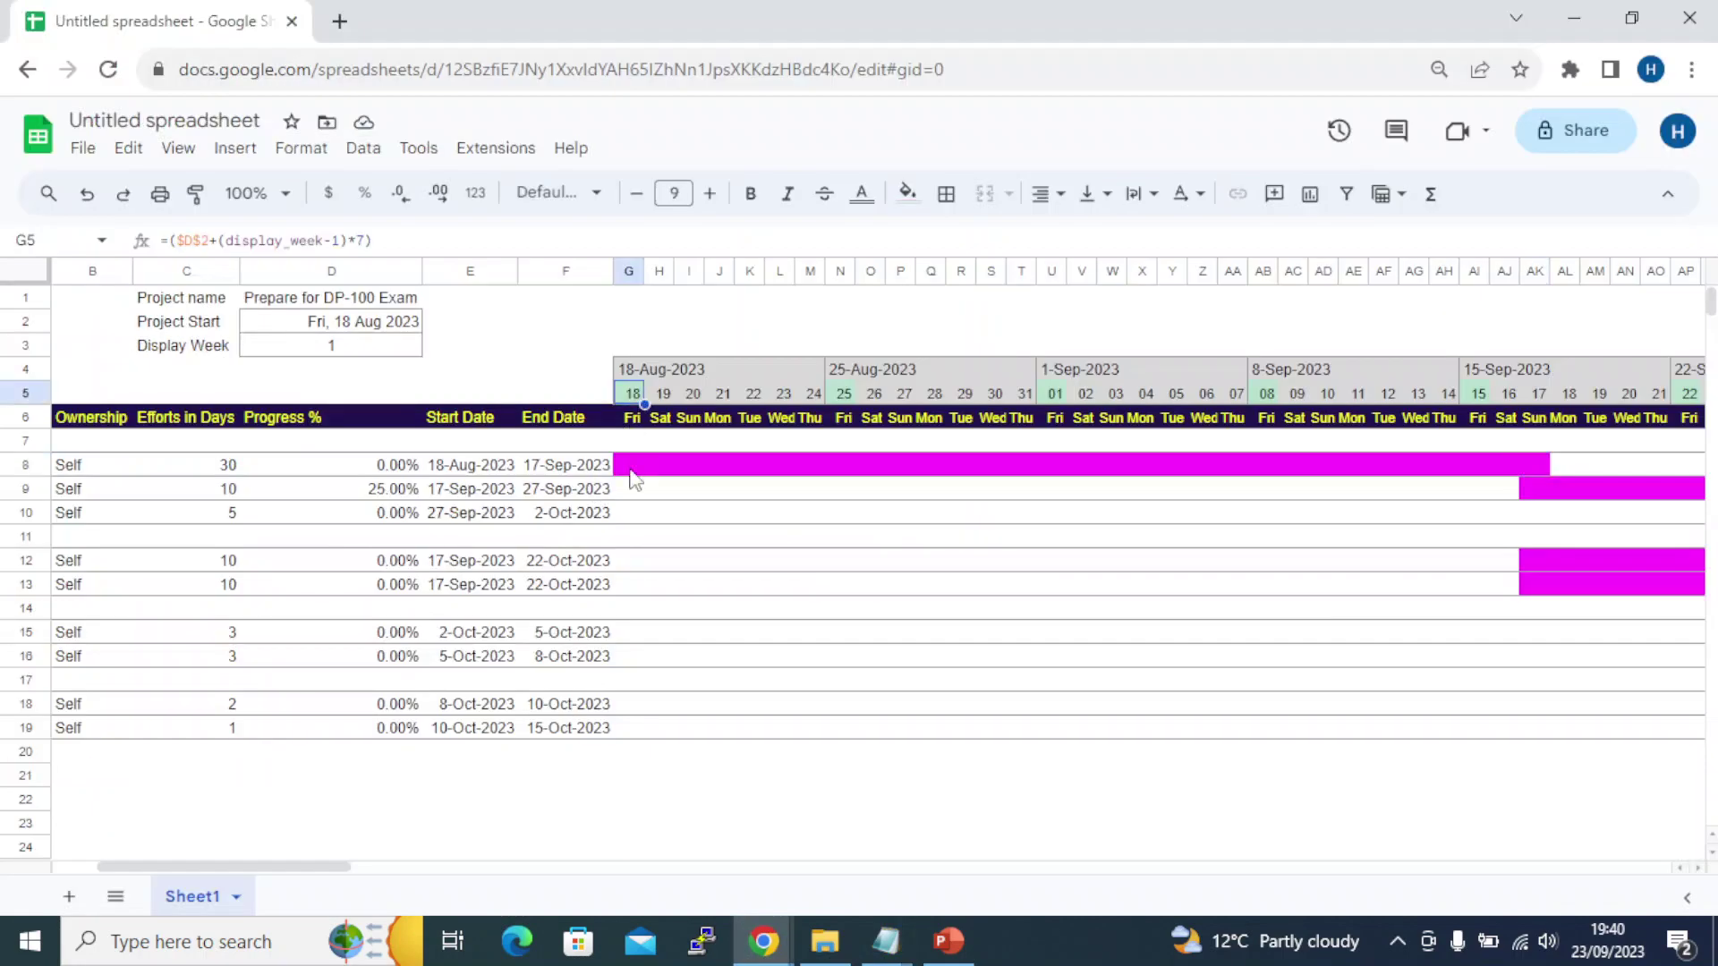
key(alt+Tab)
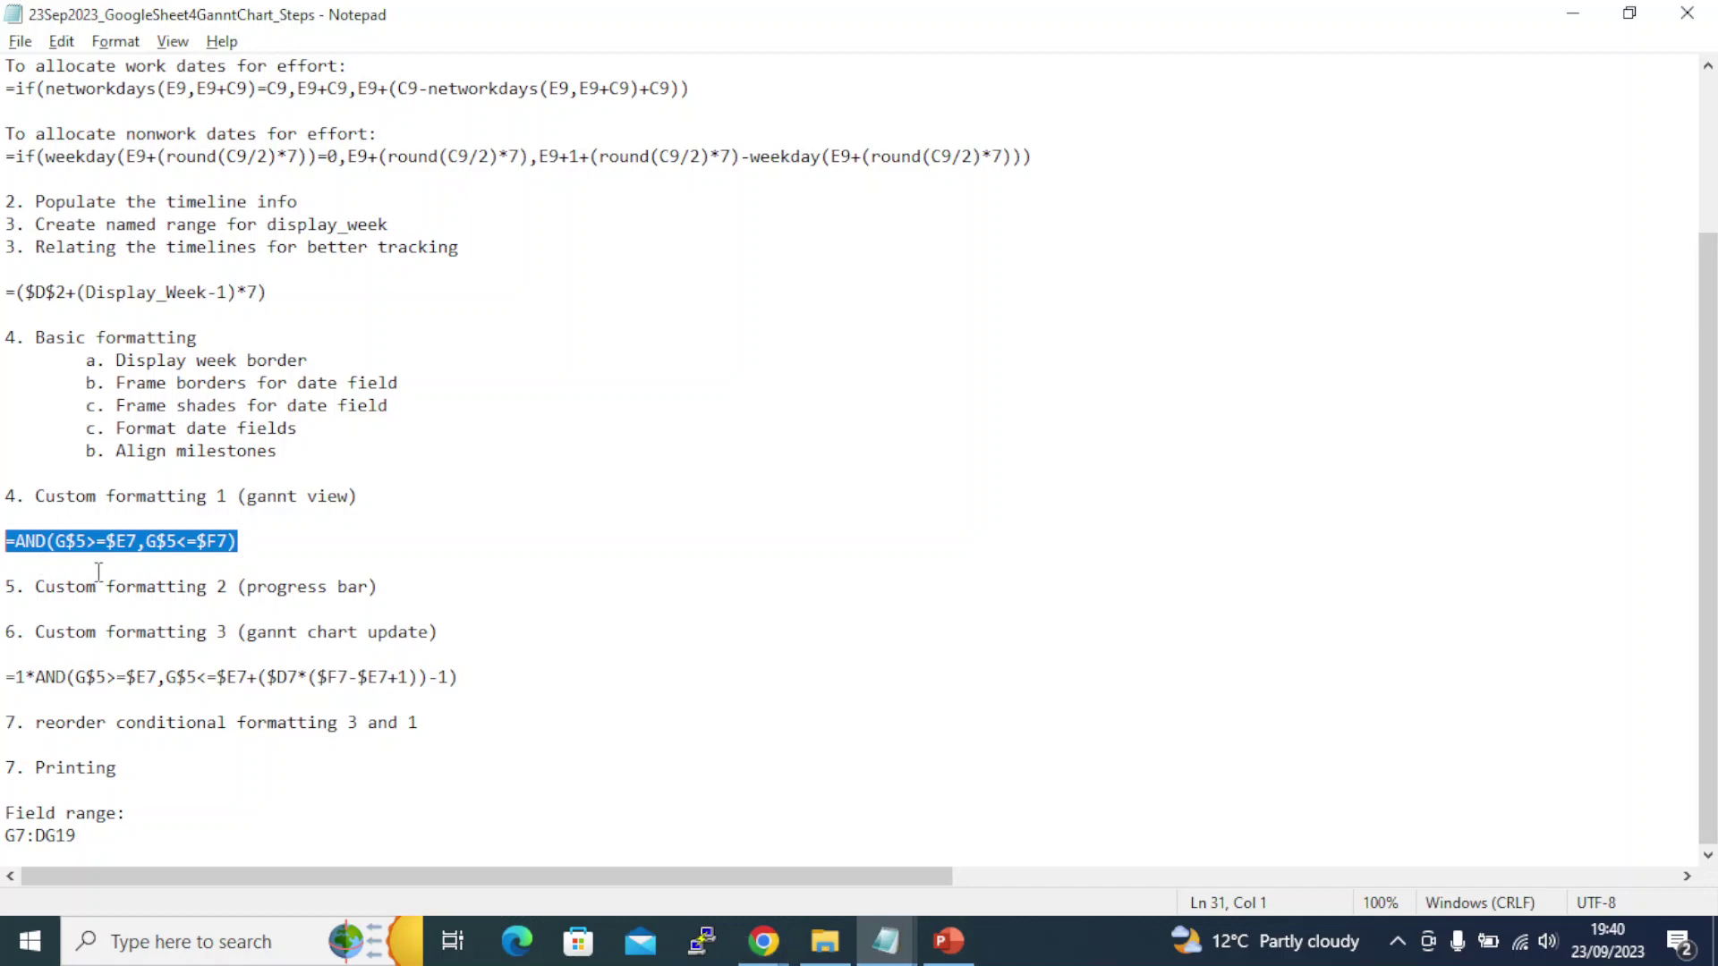
key(alt+Tab)
click(469, 474)
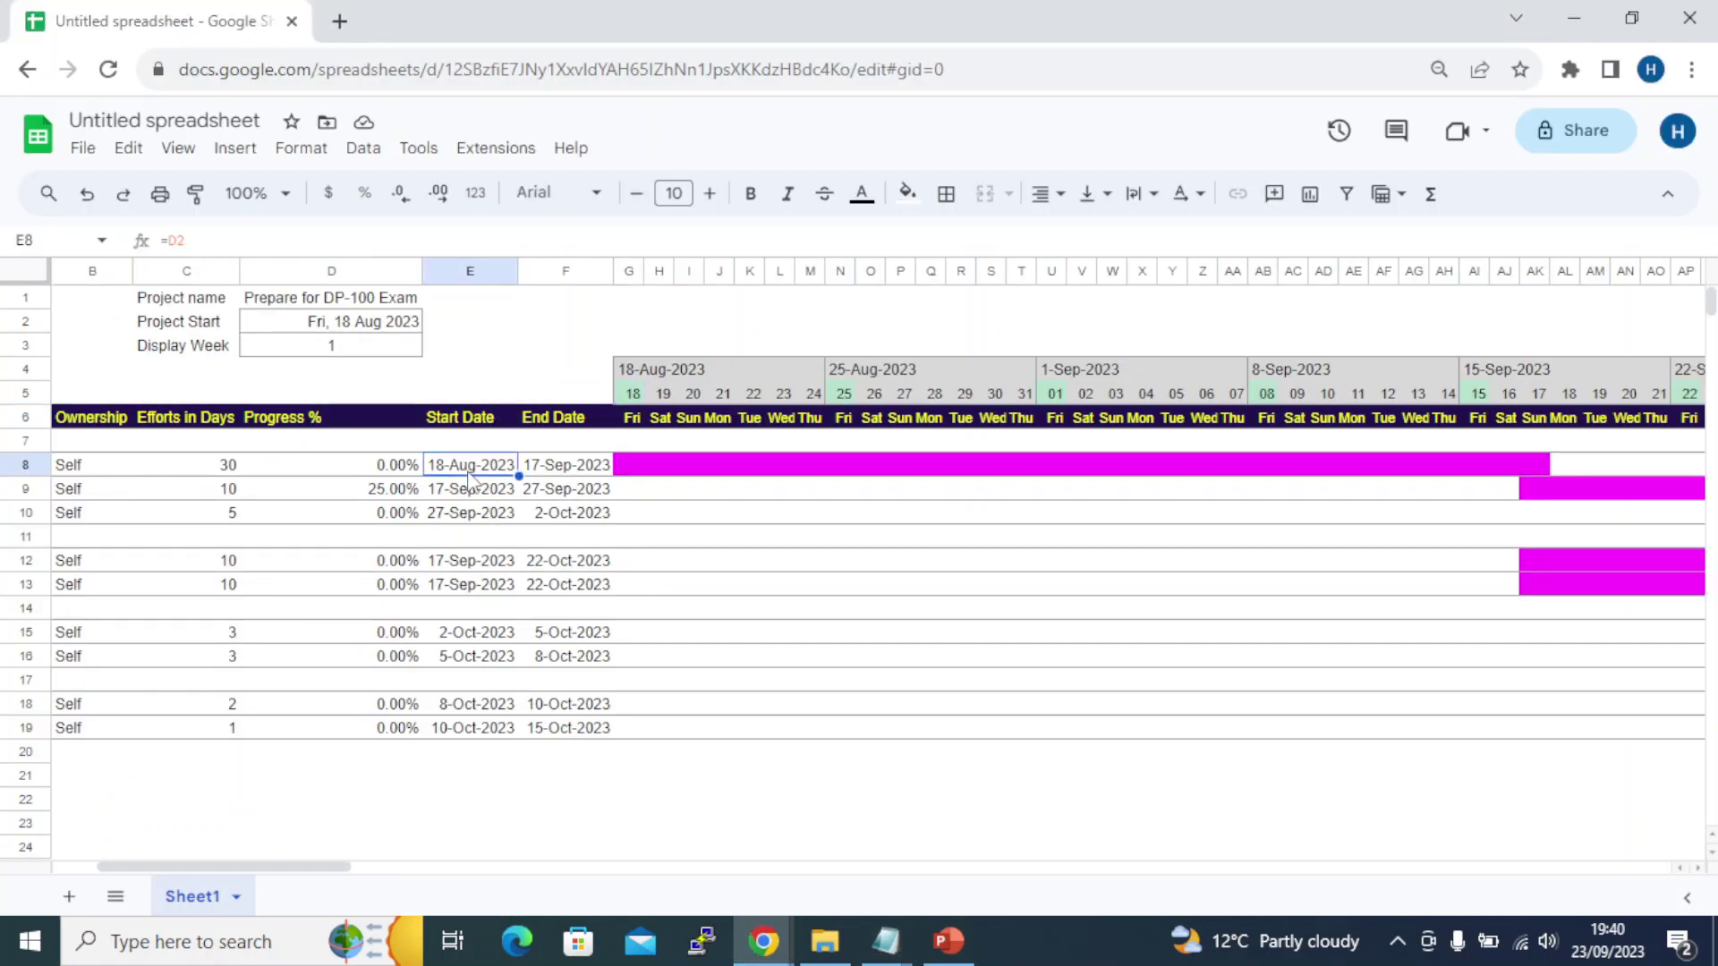
key(alt+Tab)
key(alt+Tab)
click(566, 467)
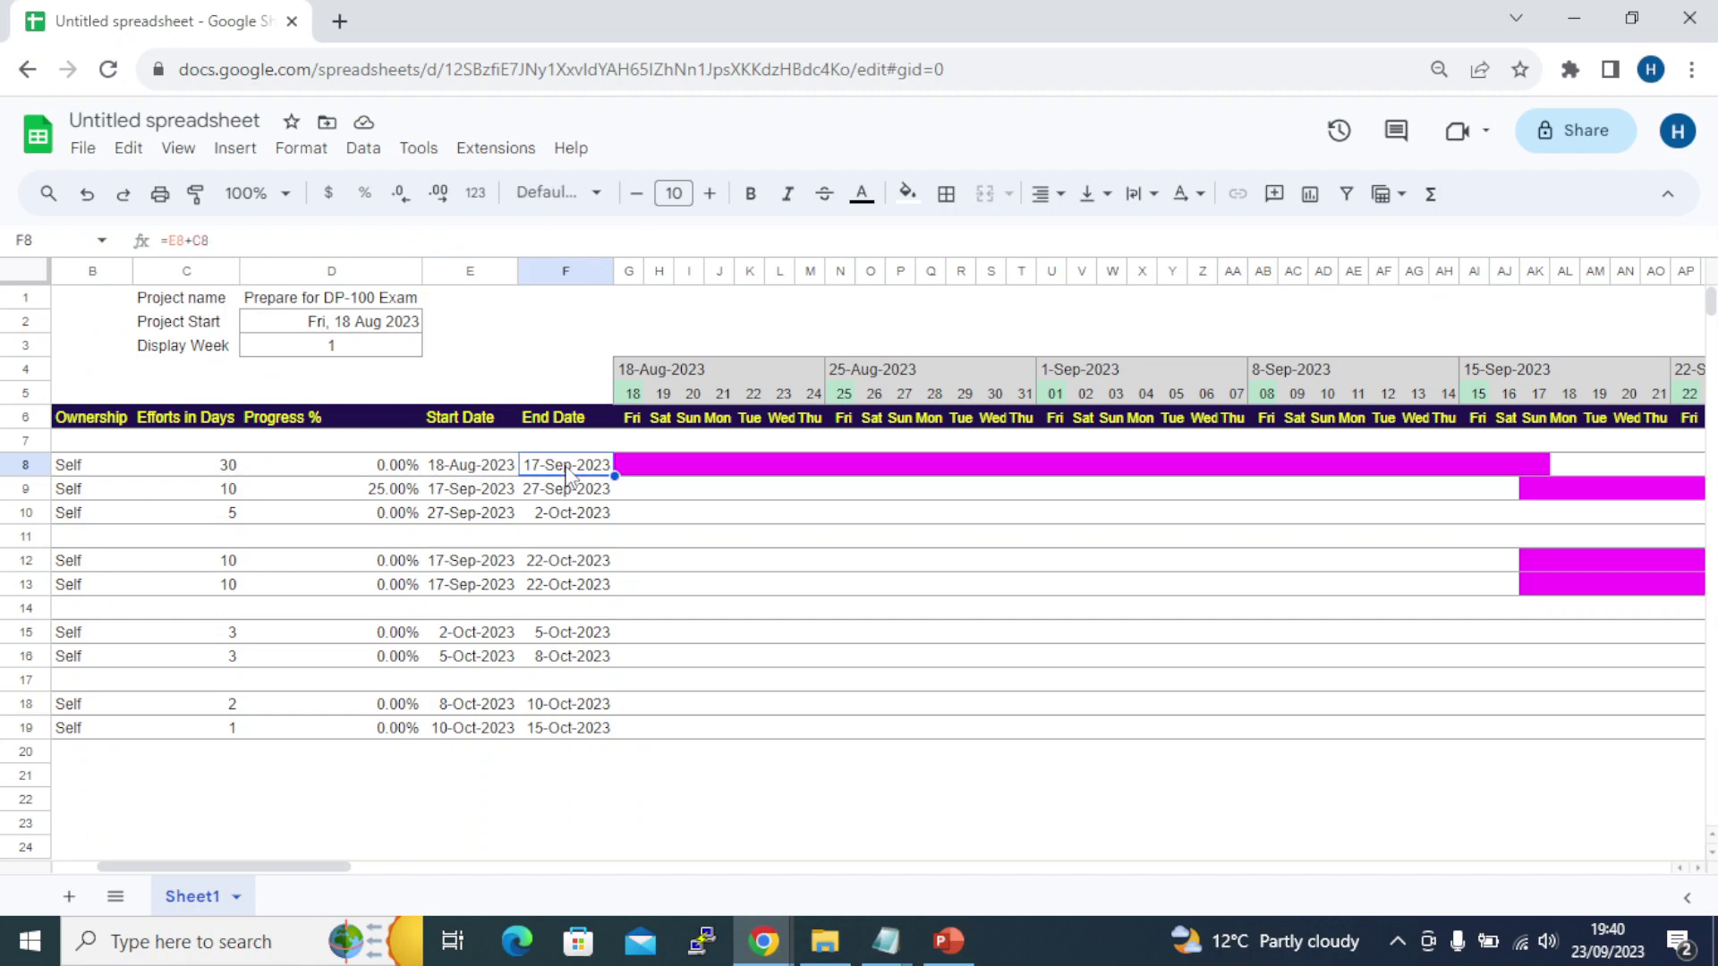
click(629, 465)
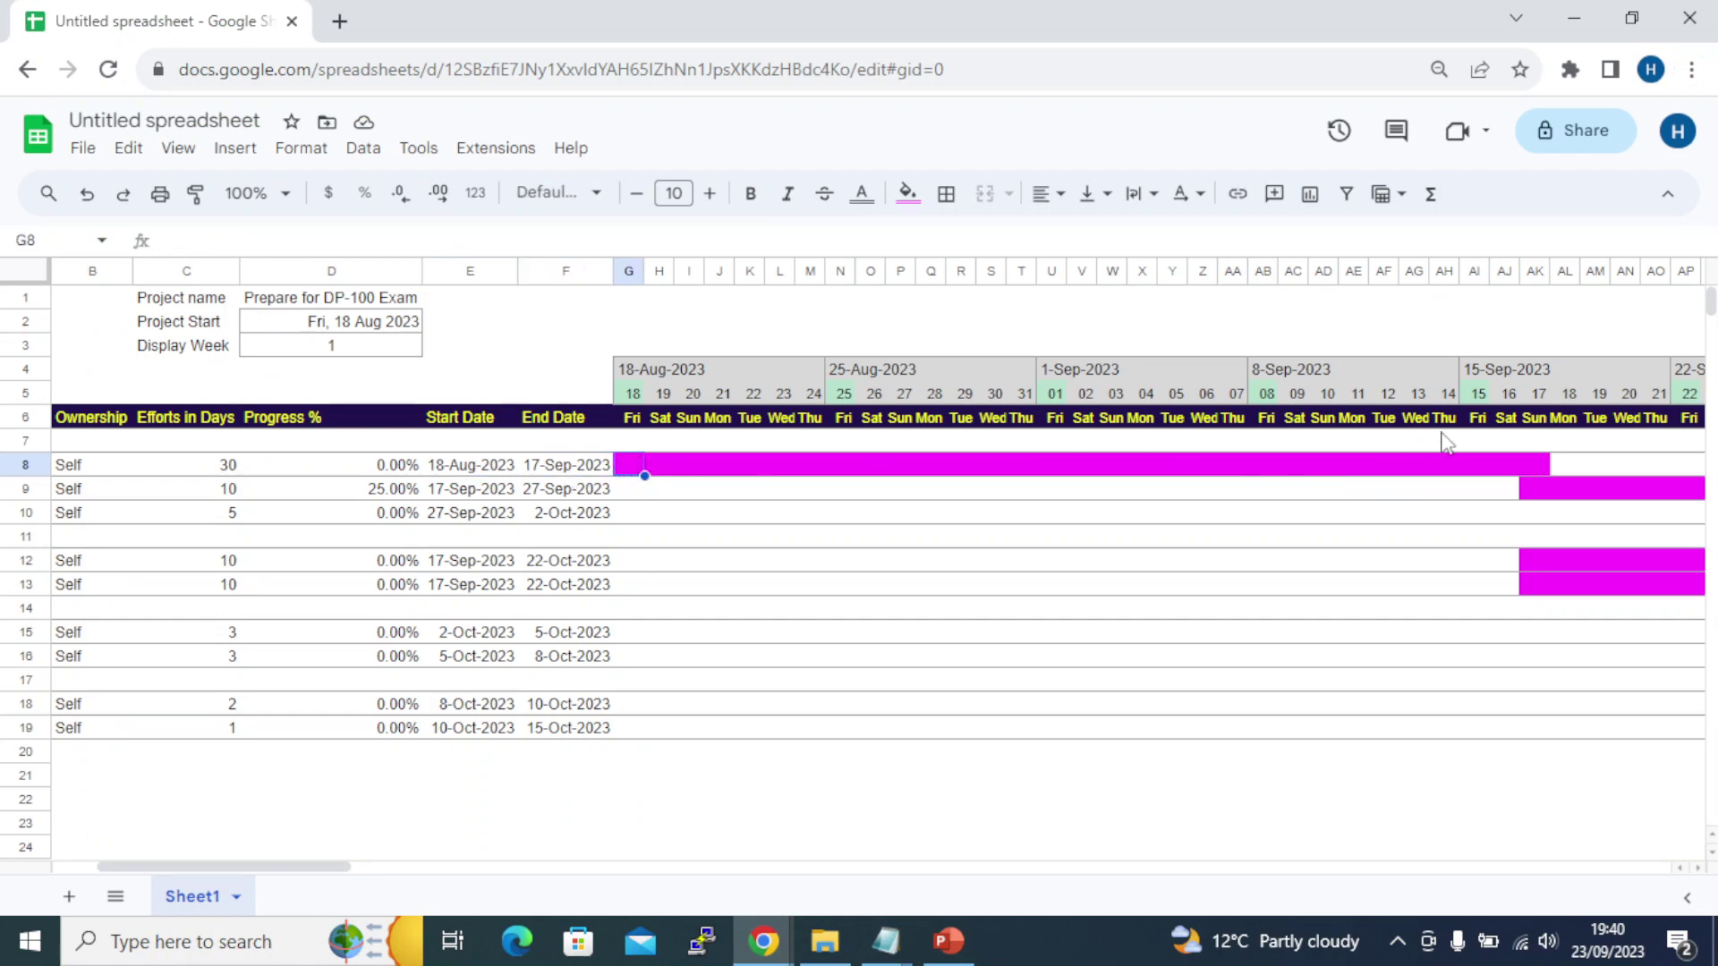
shift+click(1544, 470)
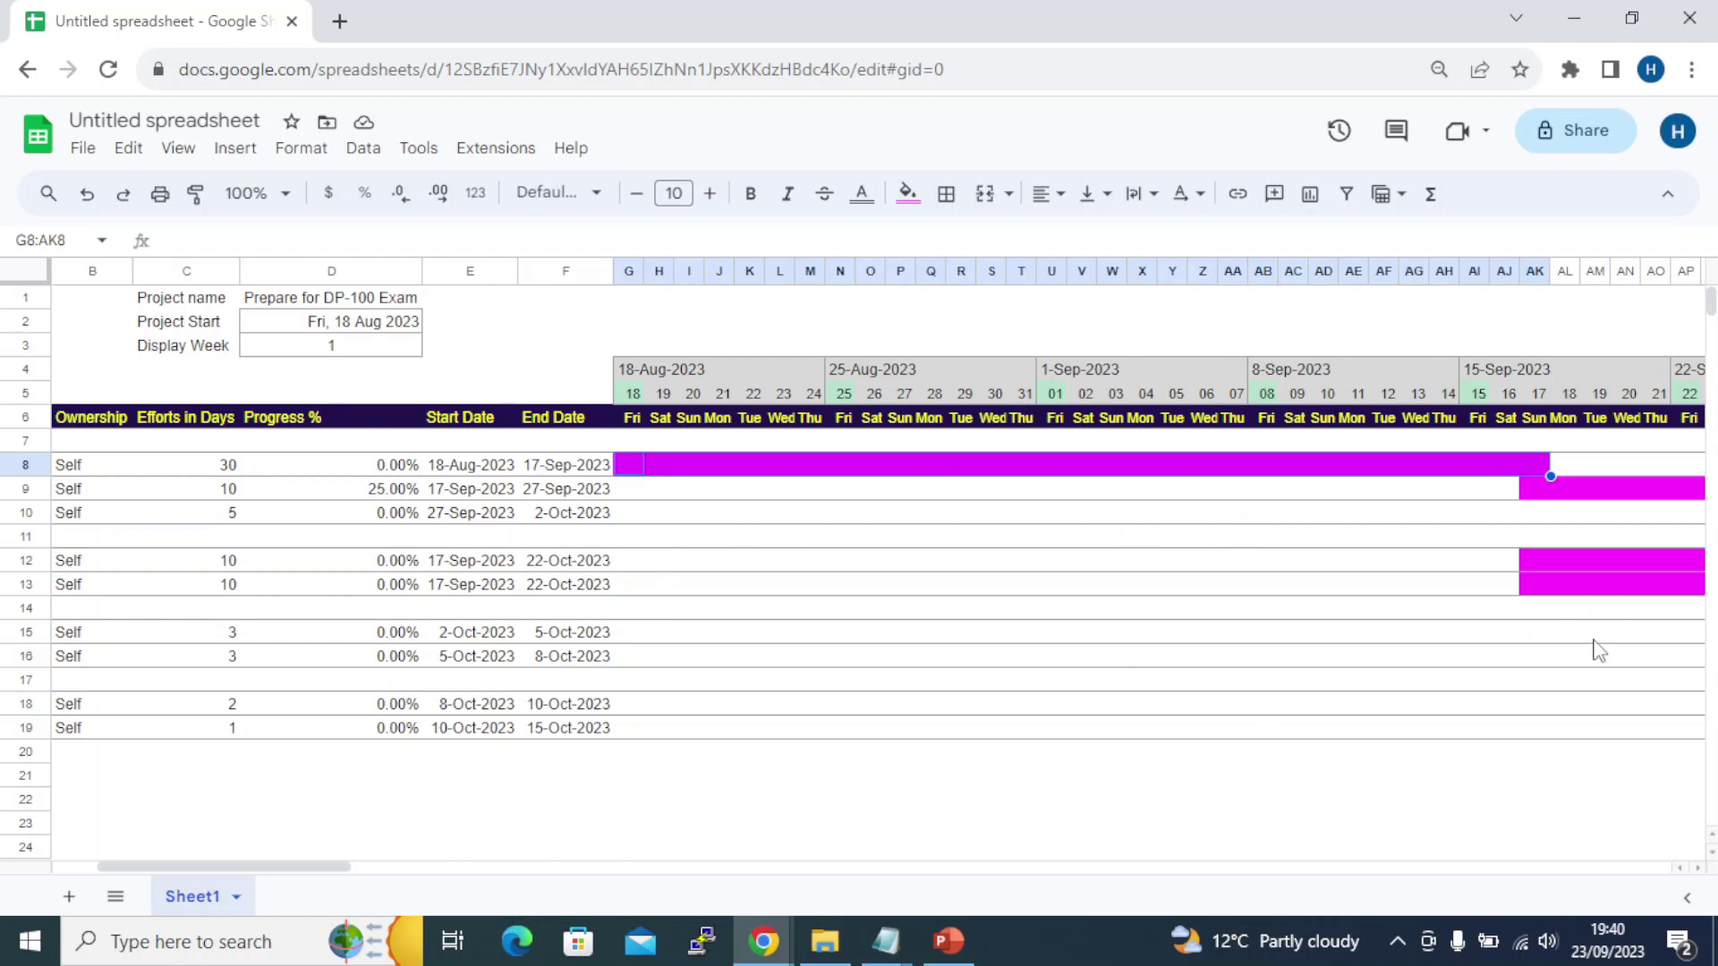
click(635, 546)
Check step 5 in the Notepad steps file, then start a color scale conditional formatting rule for Progress % cells D7:D19
key(alt+Tab)
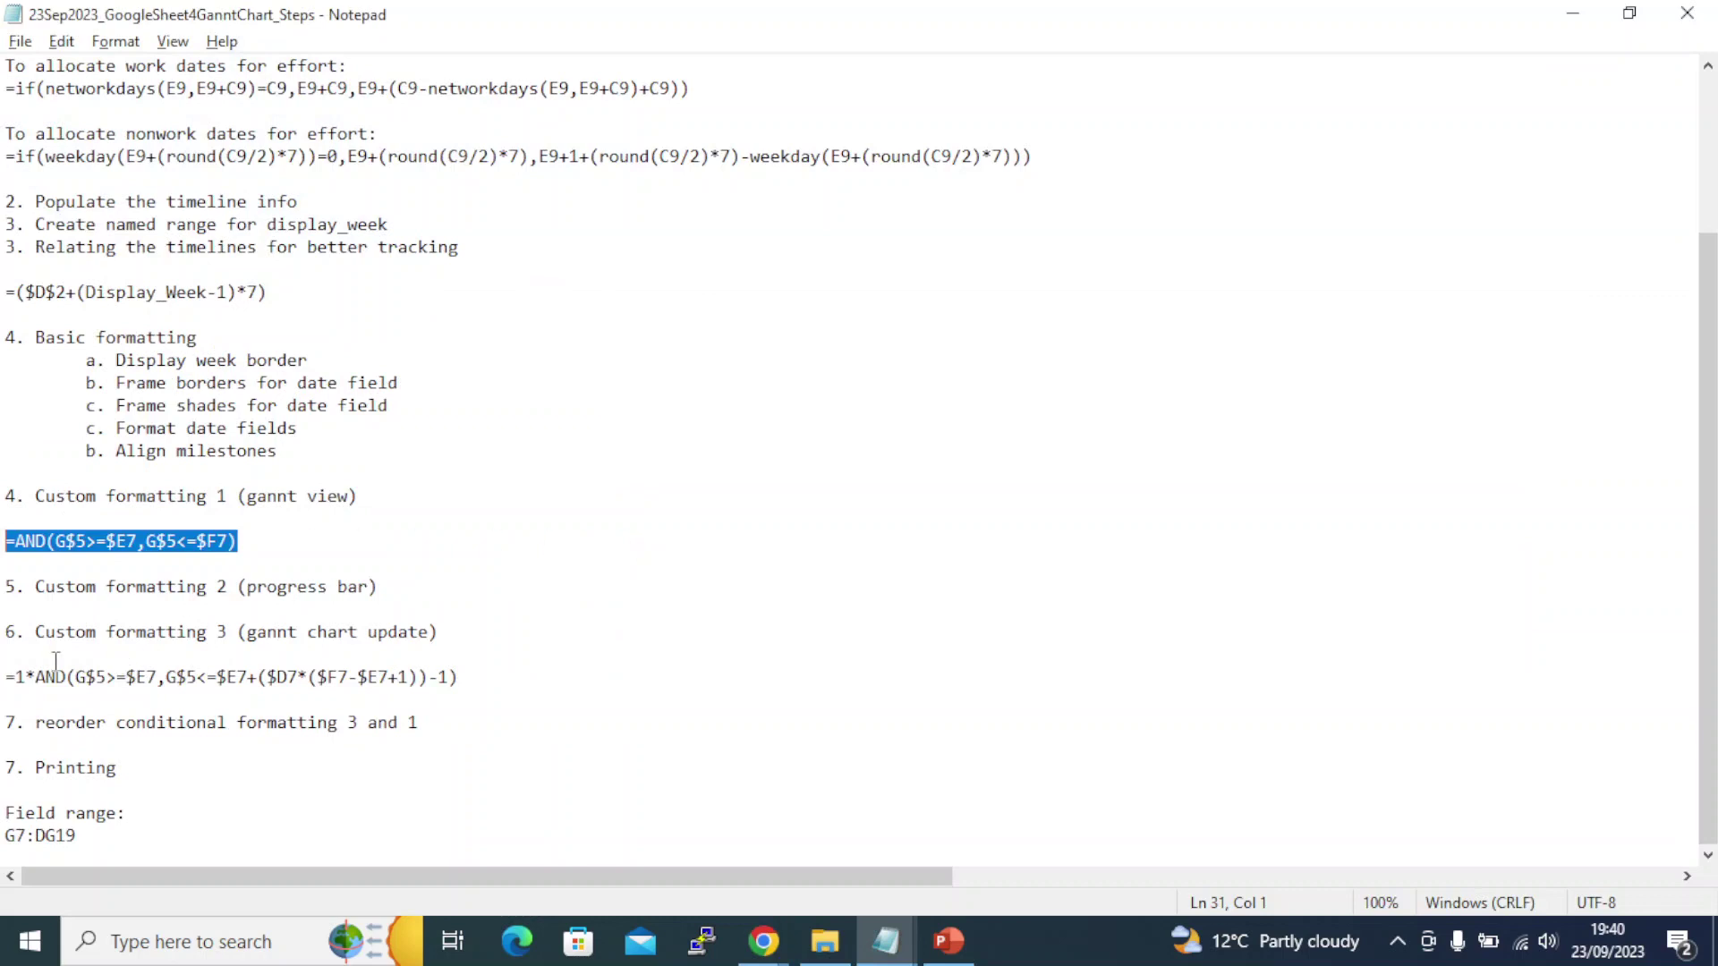
drag(3, 587, 476, 596)
key(alt+Tab)
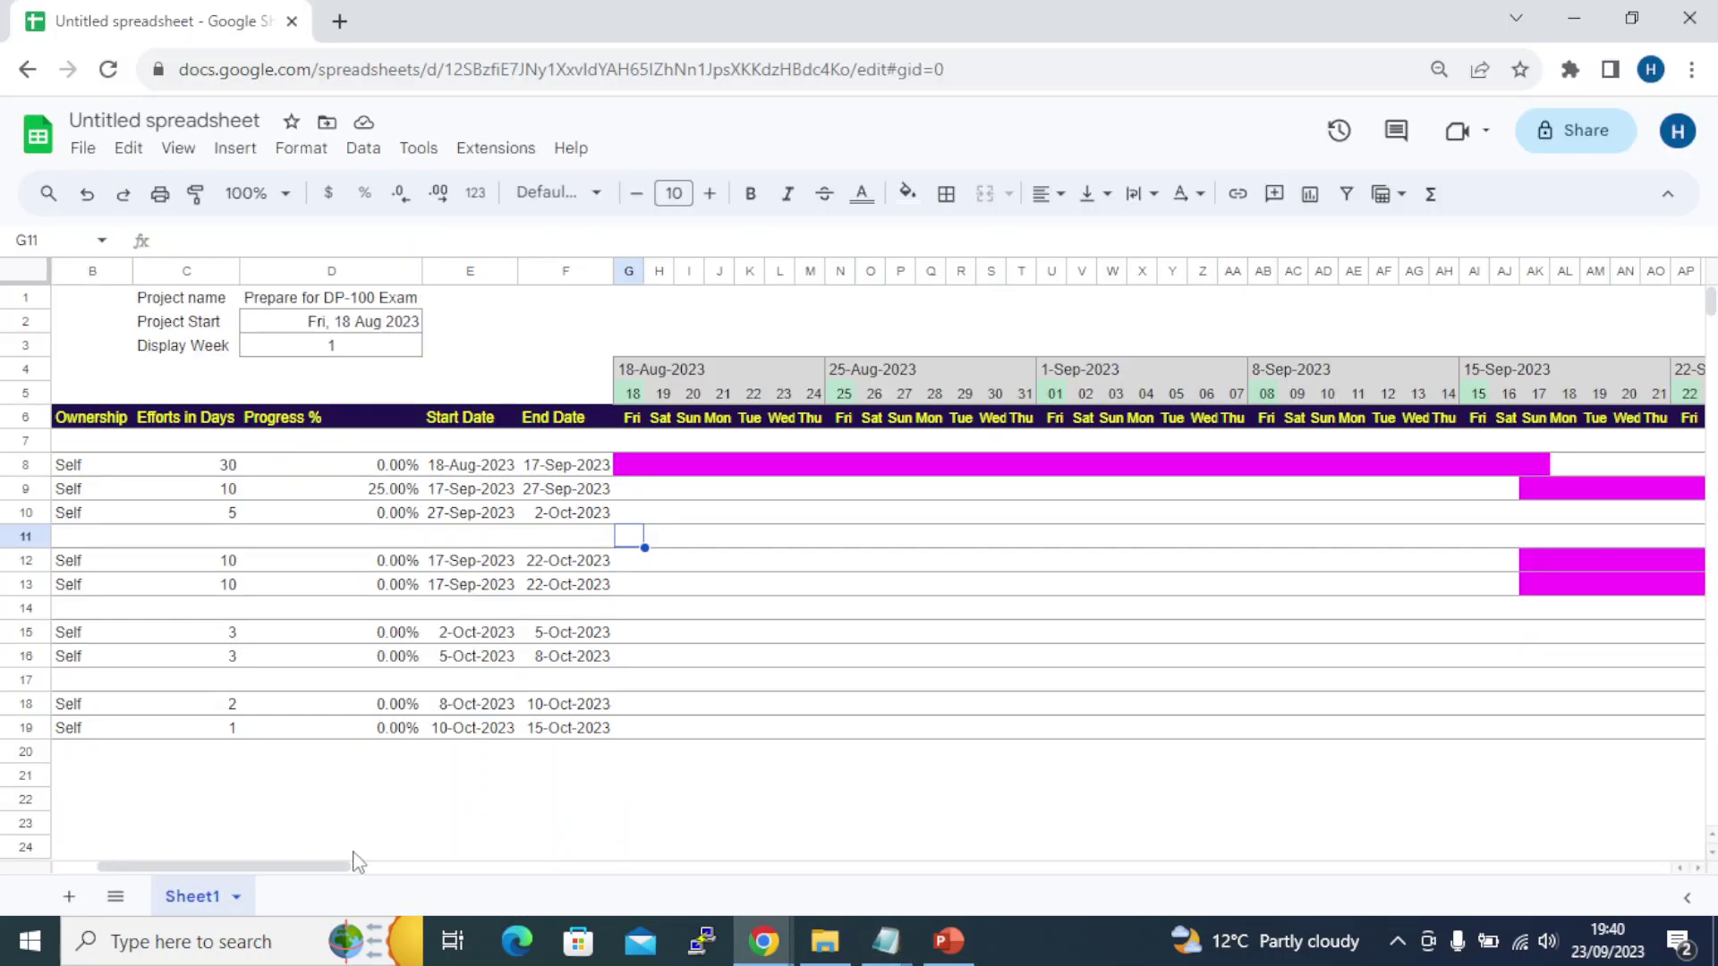
drag(354, 864, 215, 863)
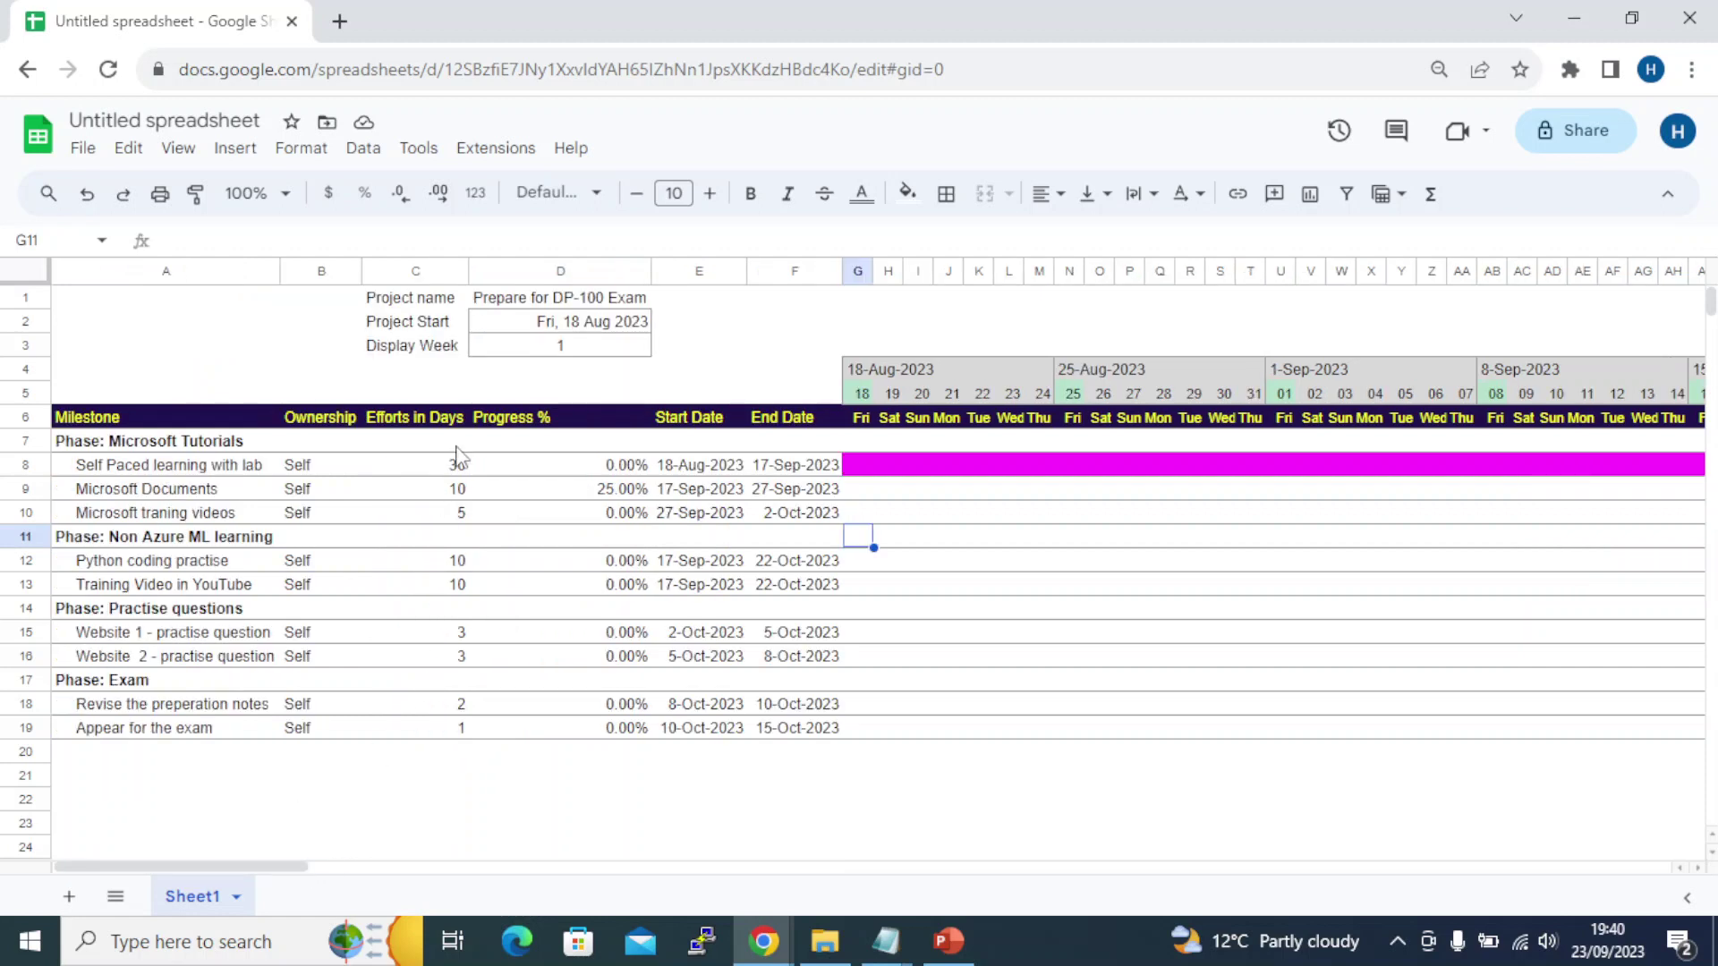
drag(528, 440, 522, 729)
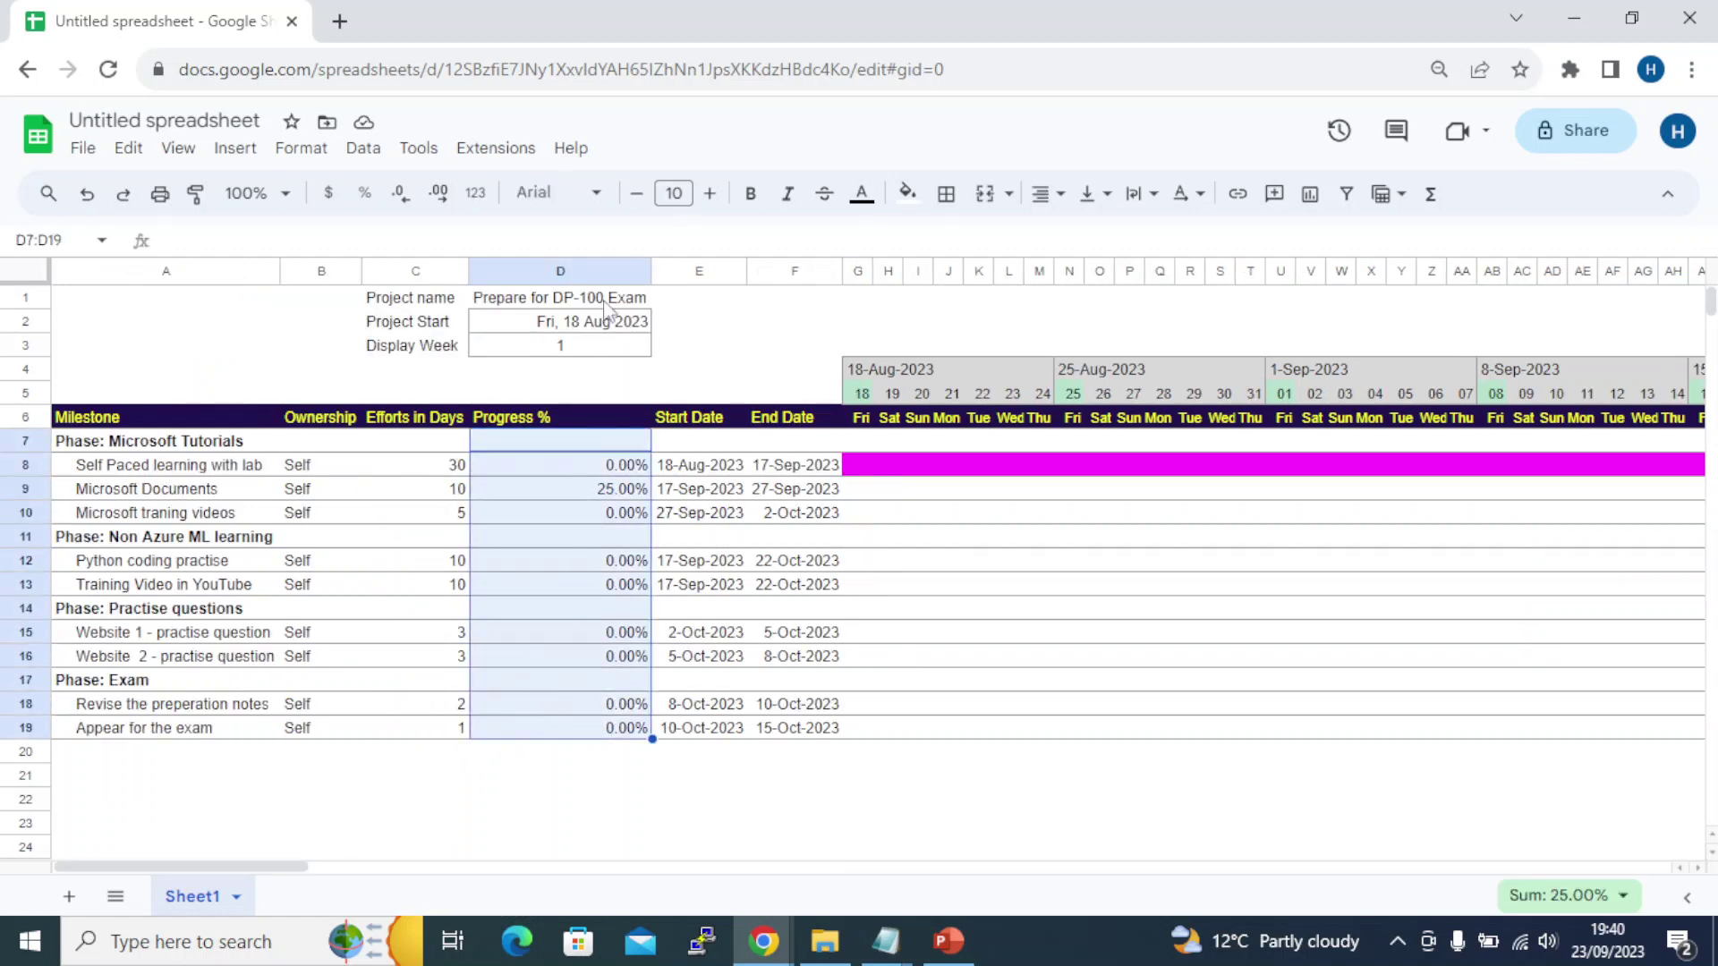
click(301, 148)
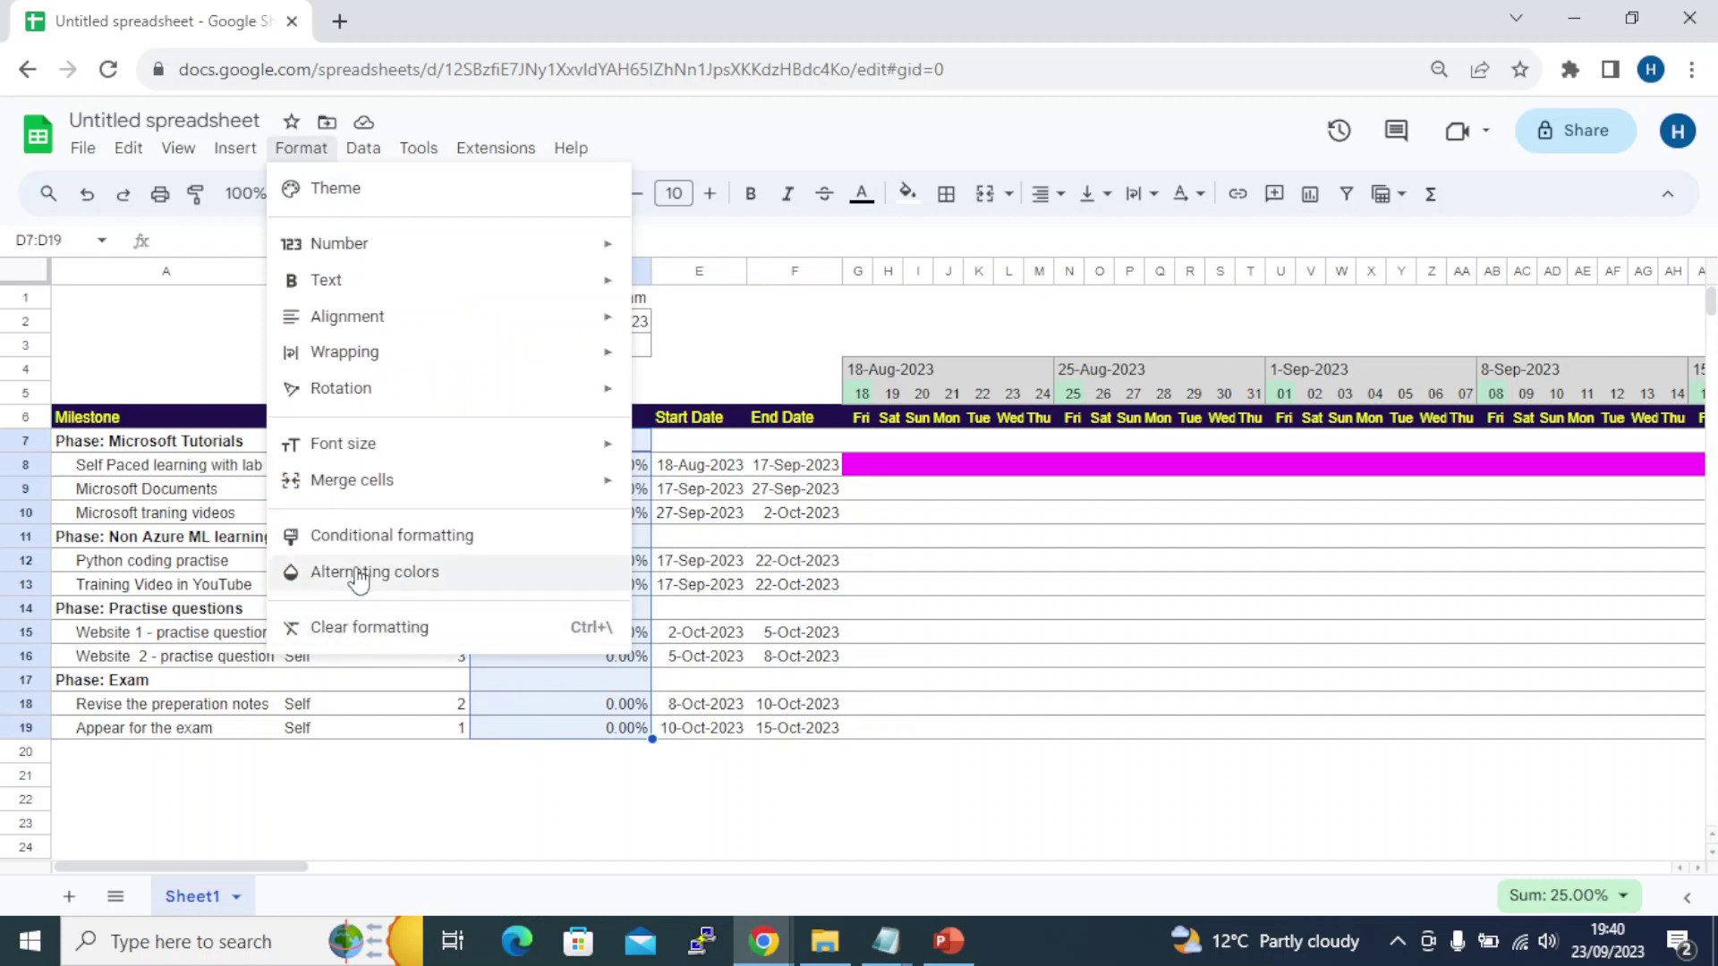
click(369, 537)
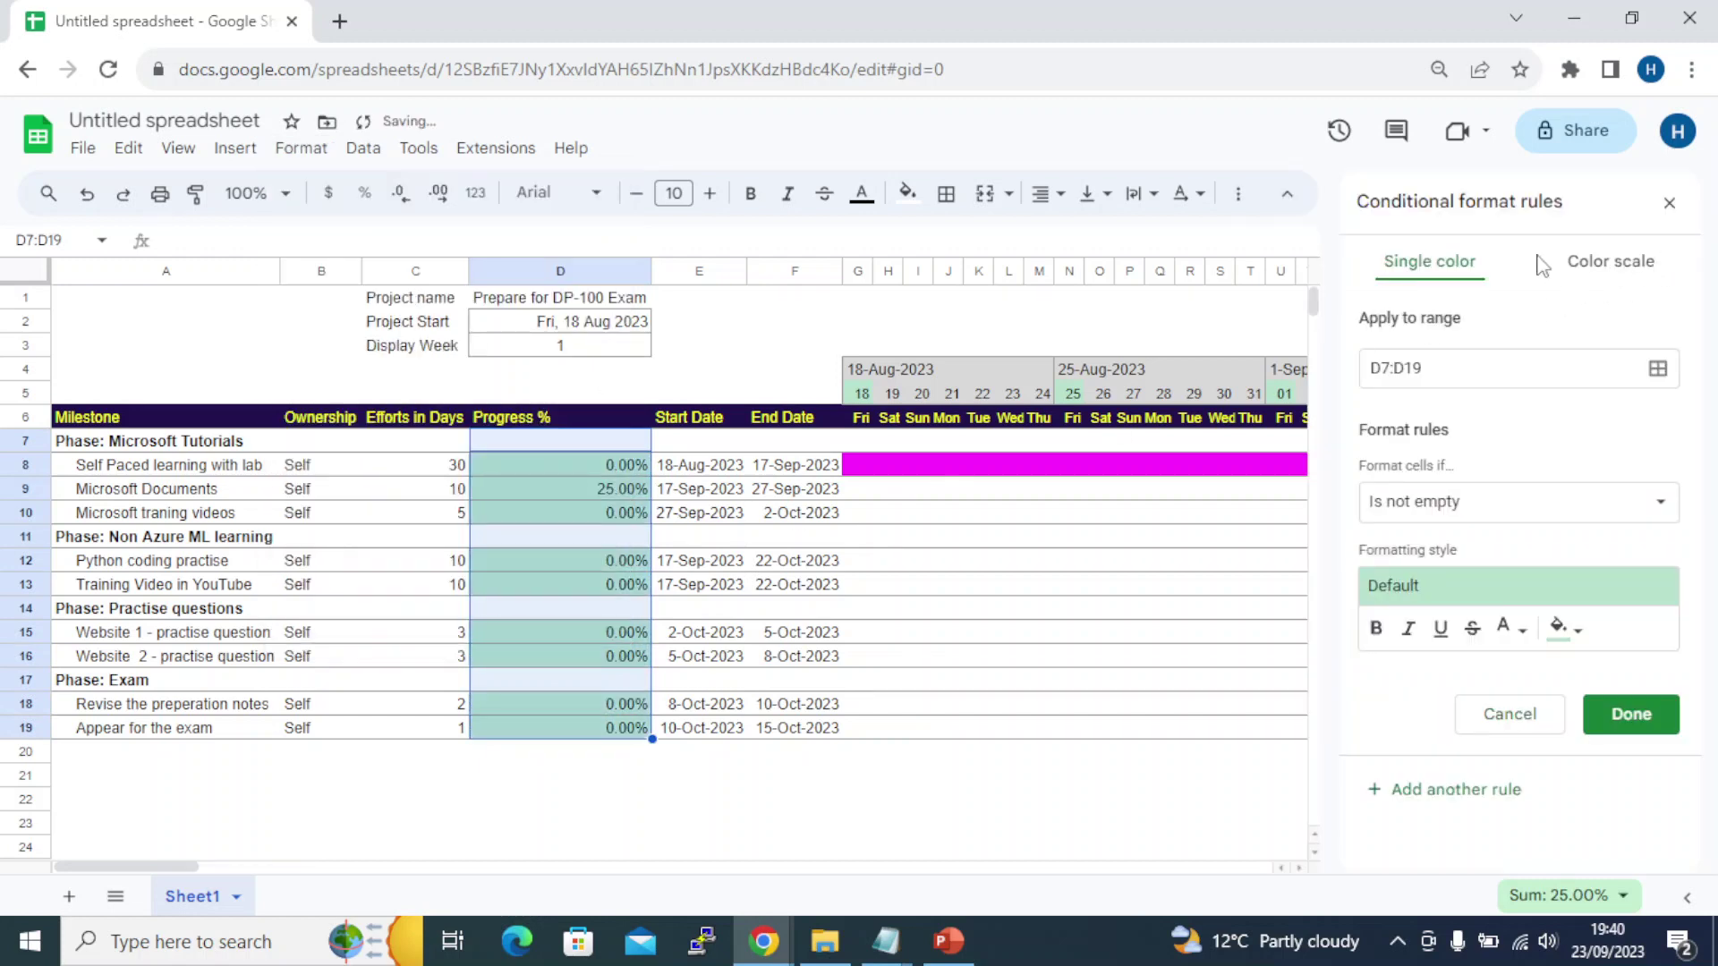
click(1601, 264)
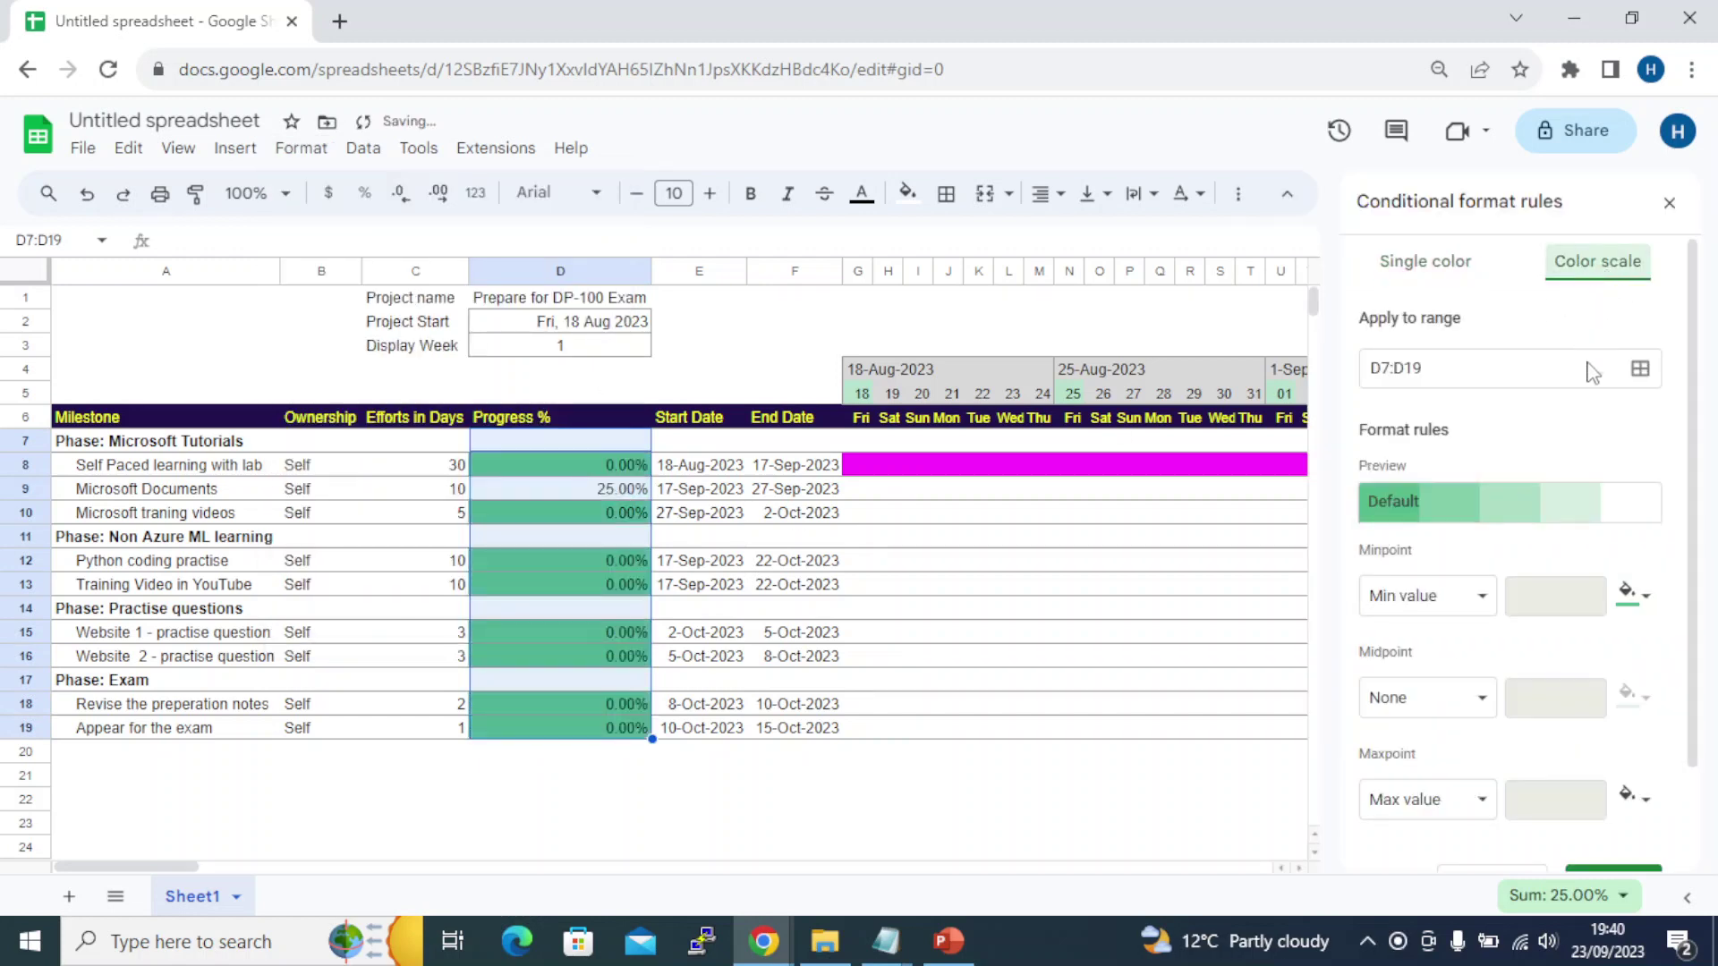
Set the color scale's minpoint to Percent 0 with white and its midpoint to Percent 50
click(1449, 602)
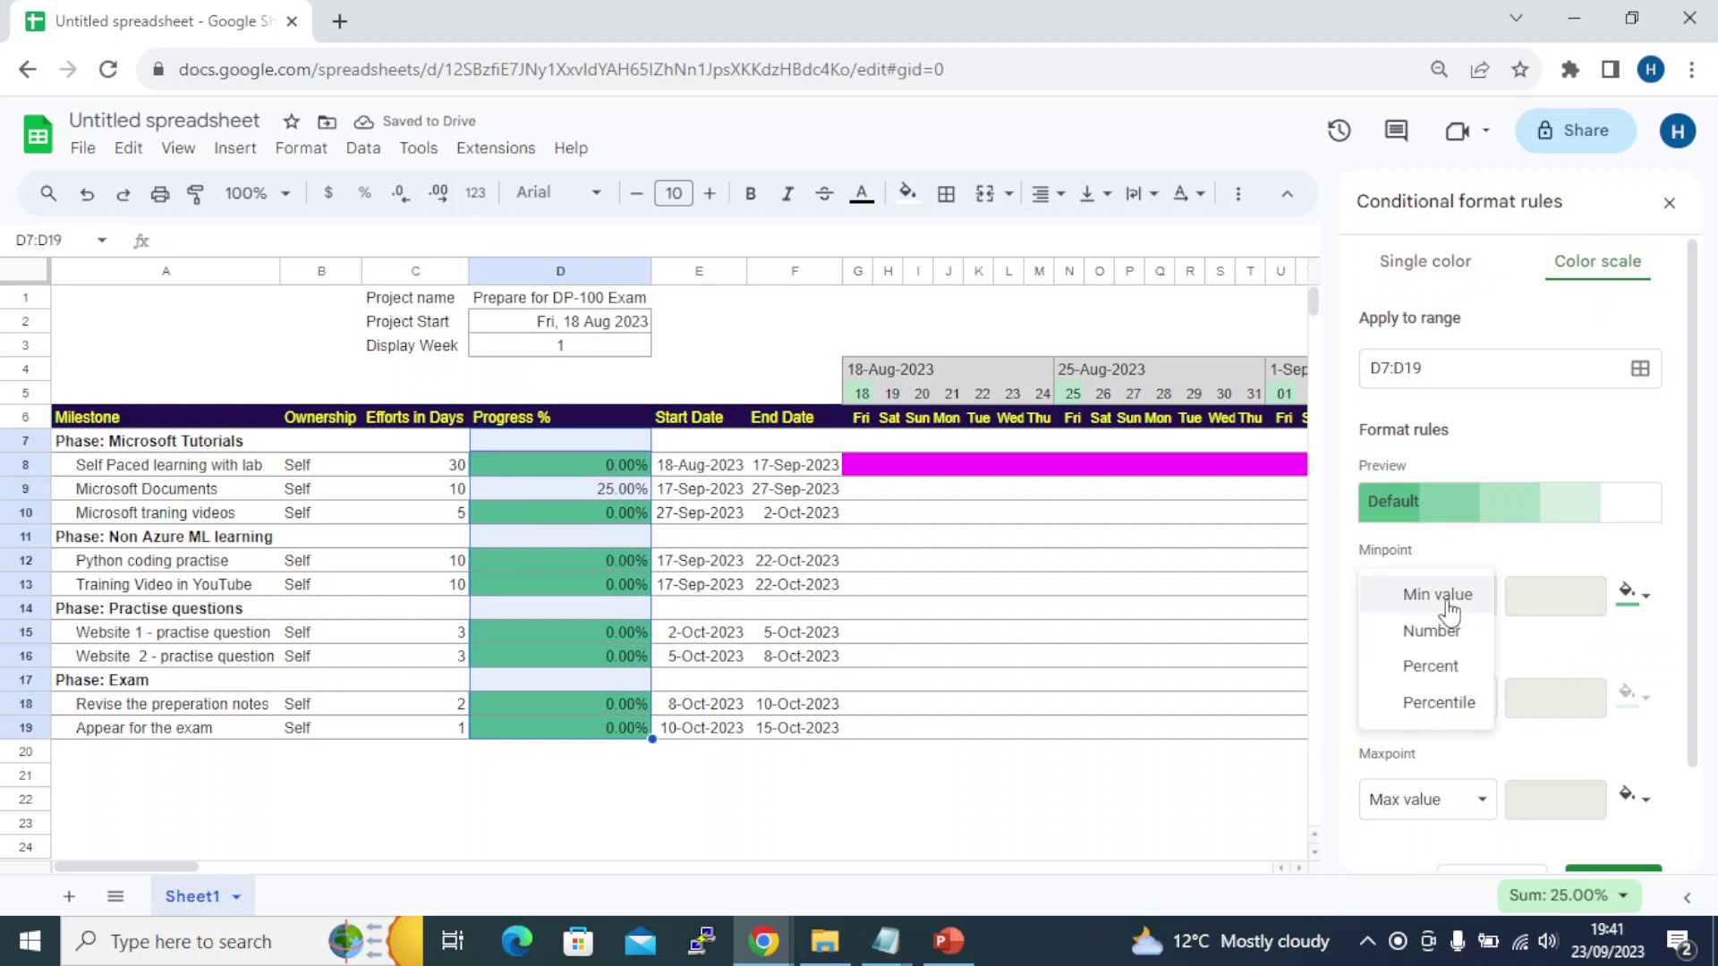
click(1442, 673)
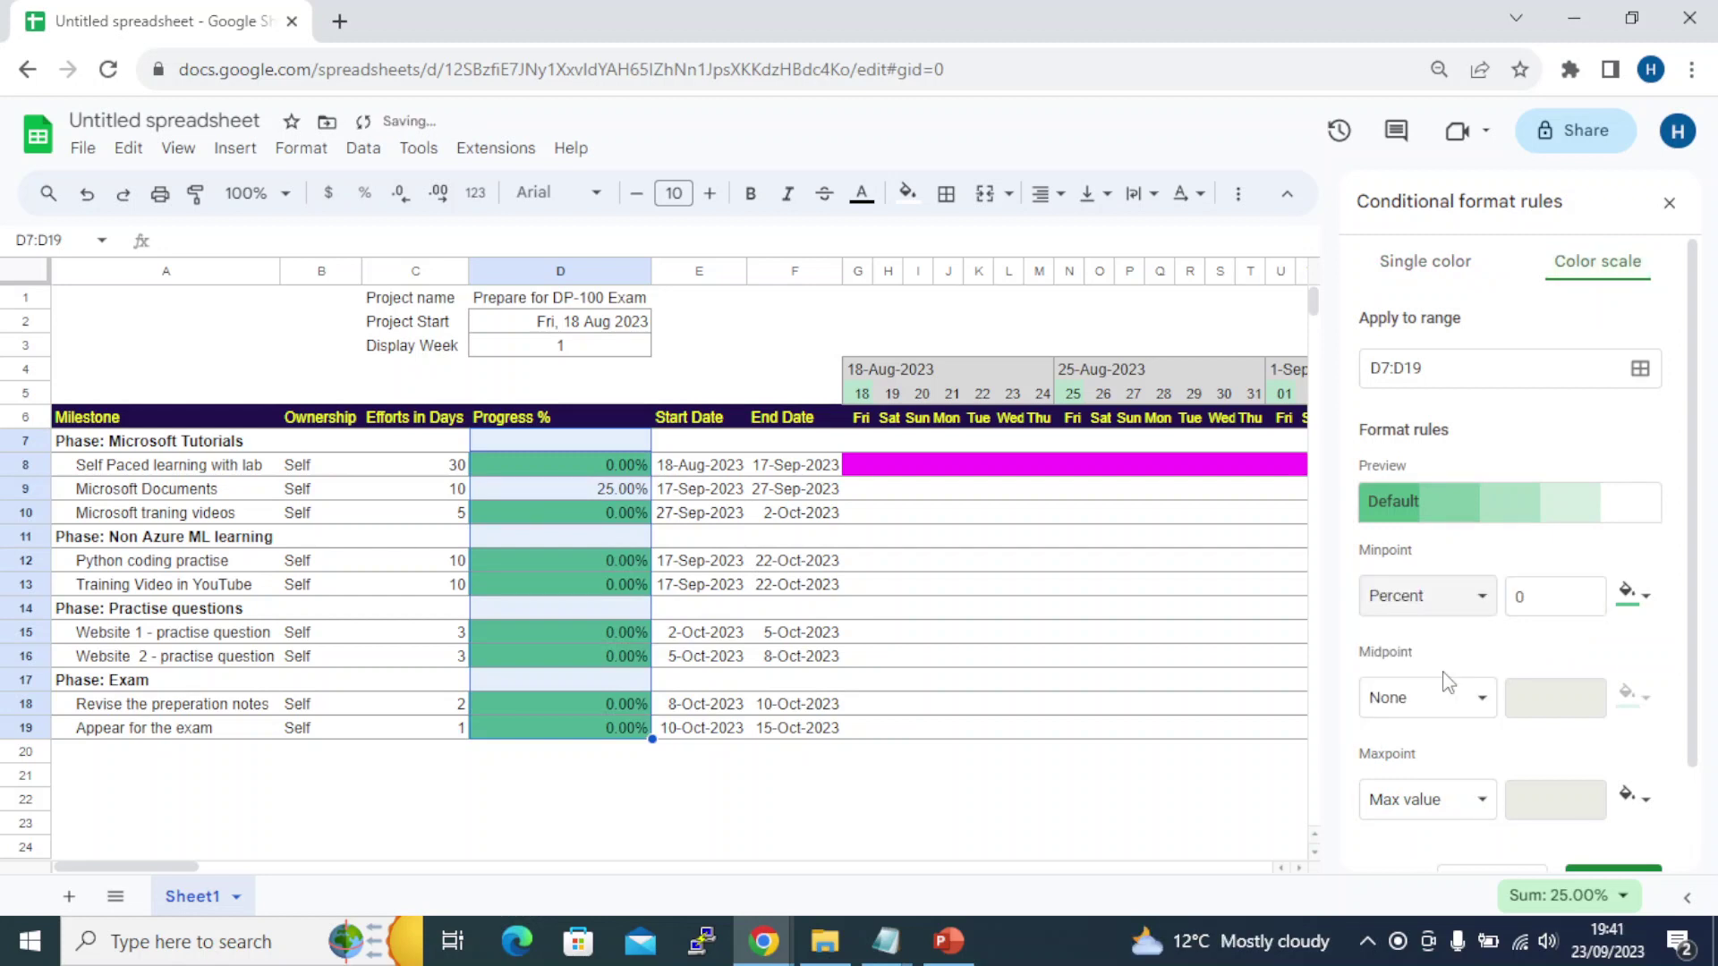
click(1467, 700)
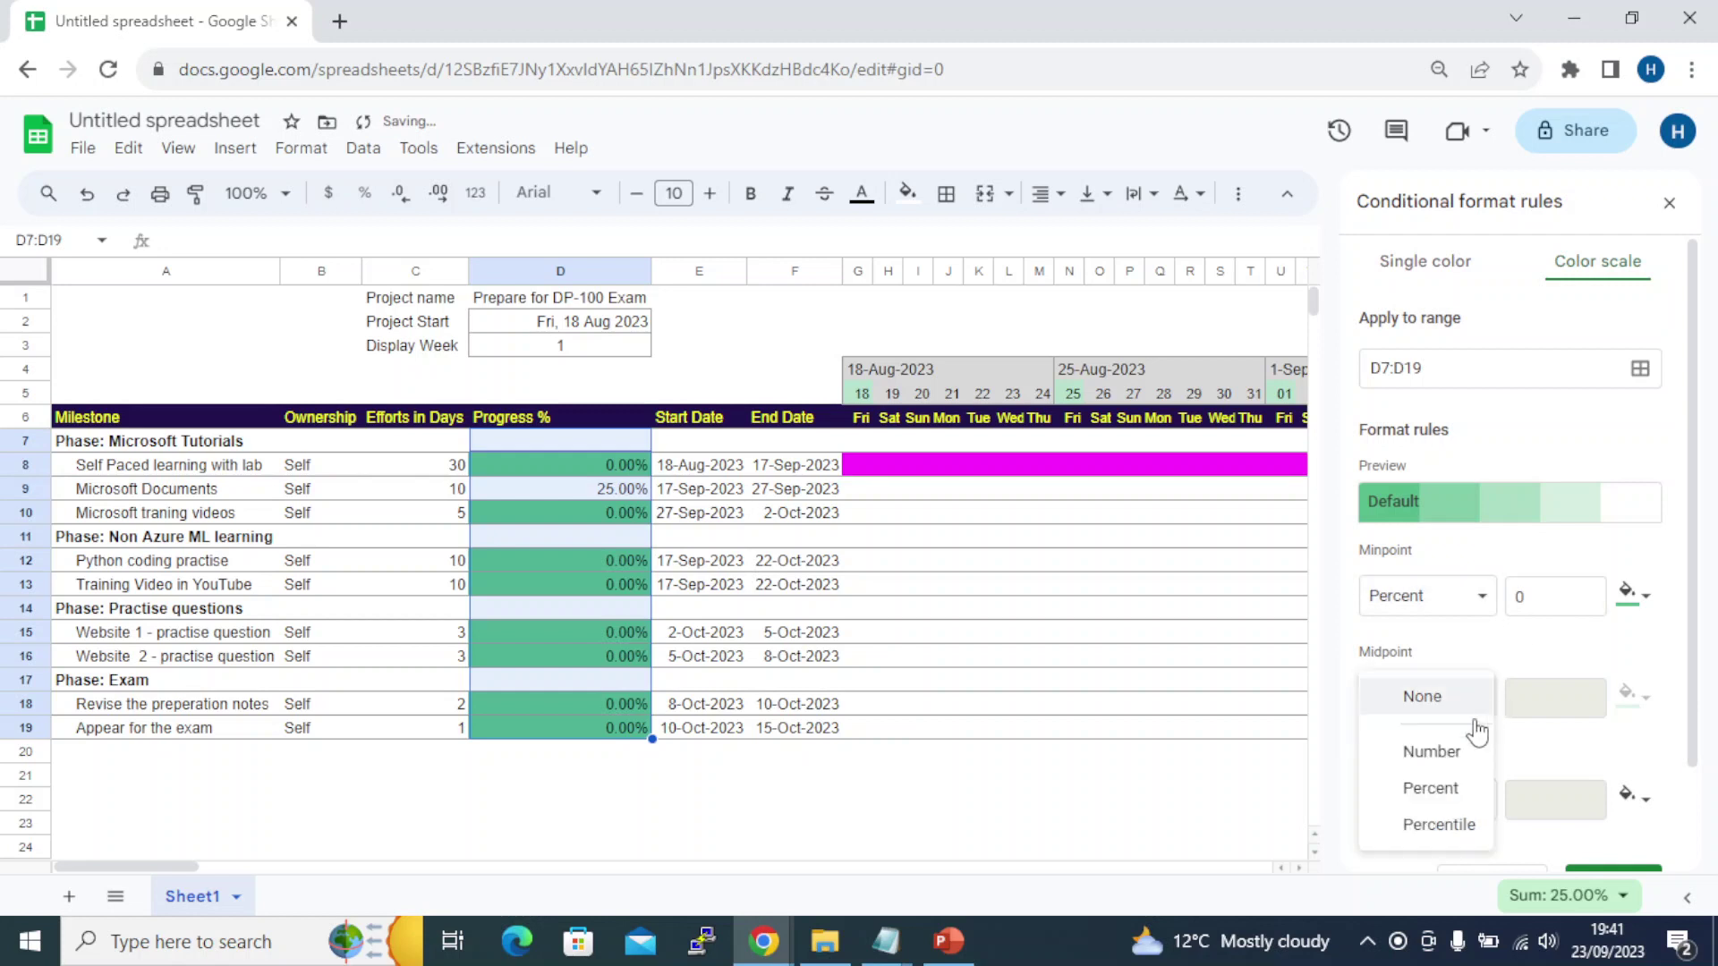
click(1436, 787)
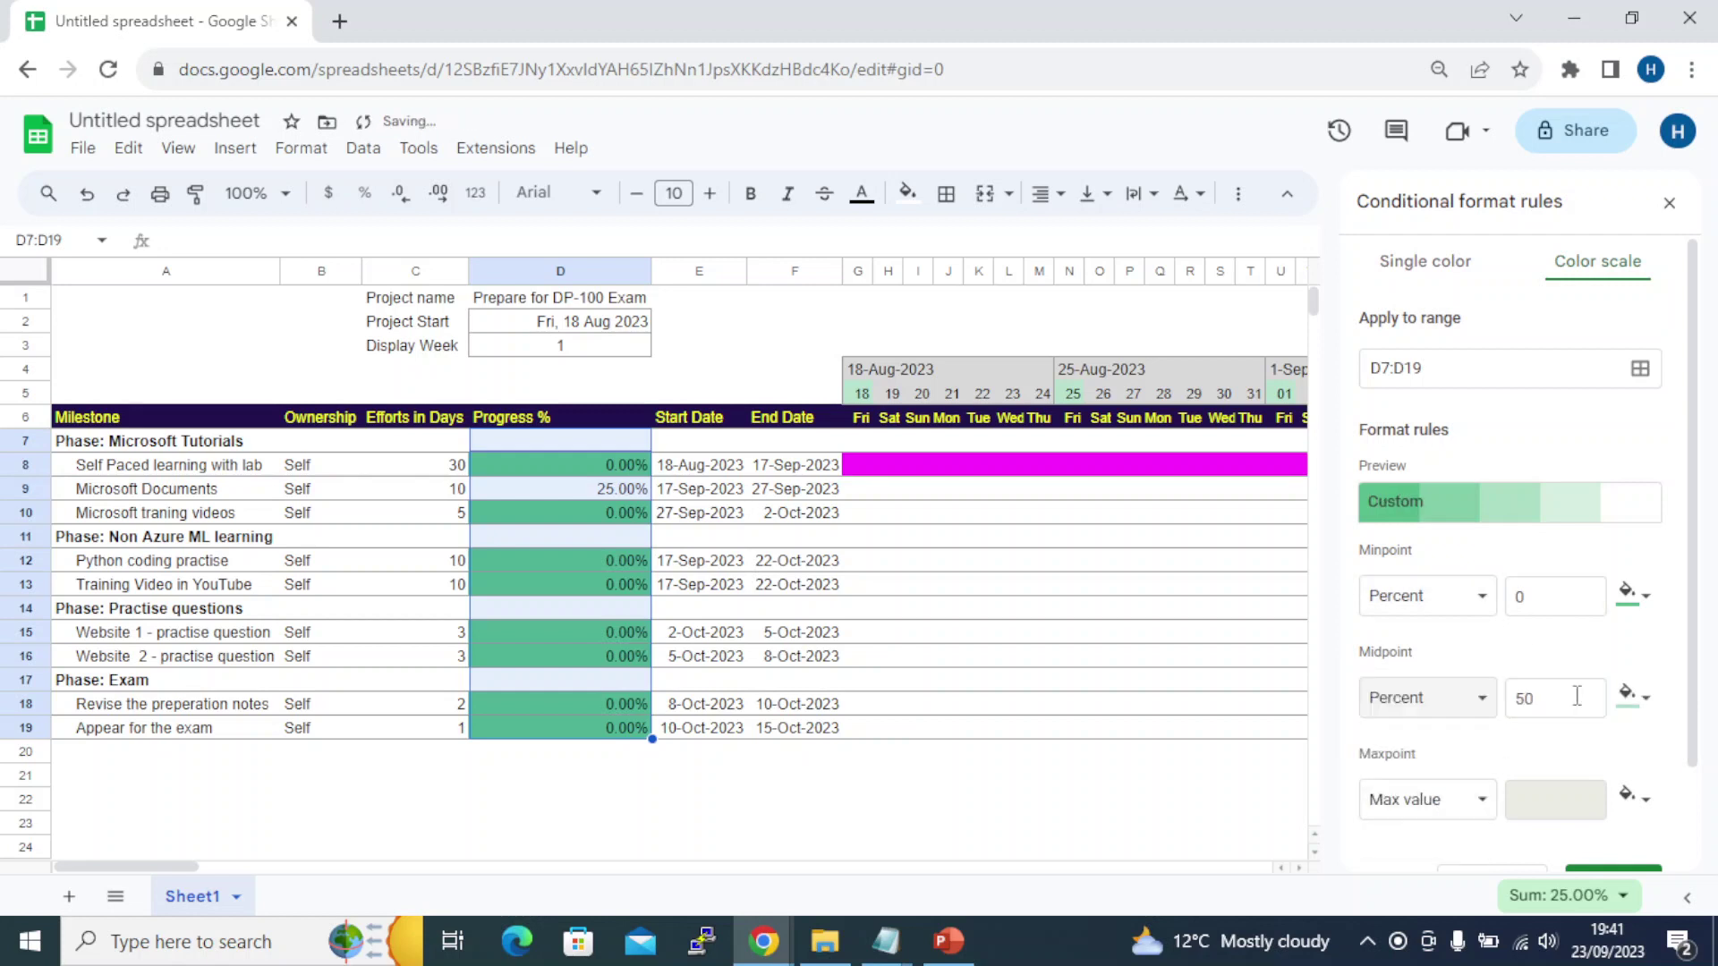
click(1643, 597)
click(1630, 267)
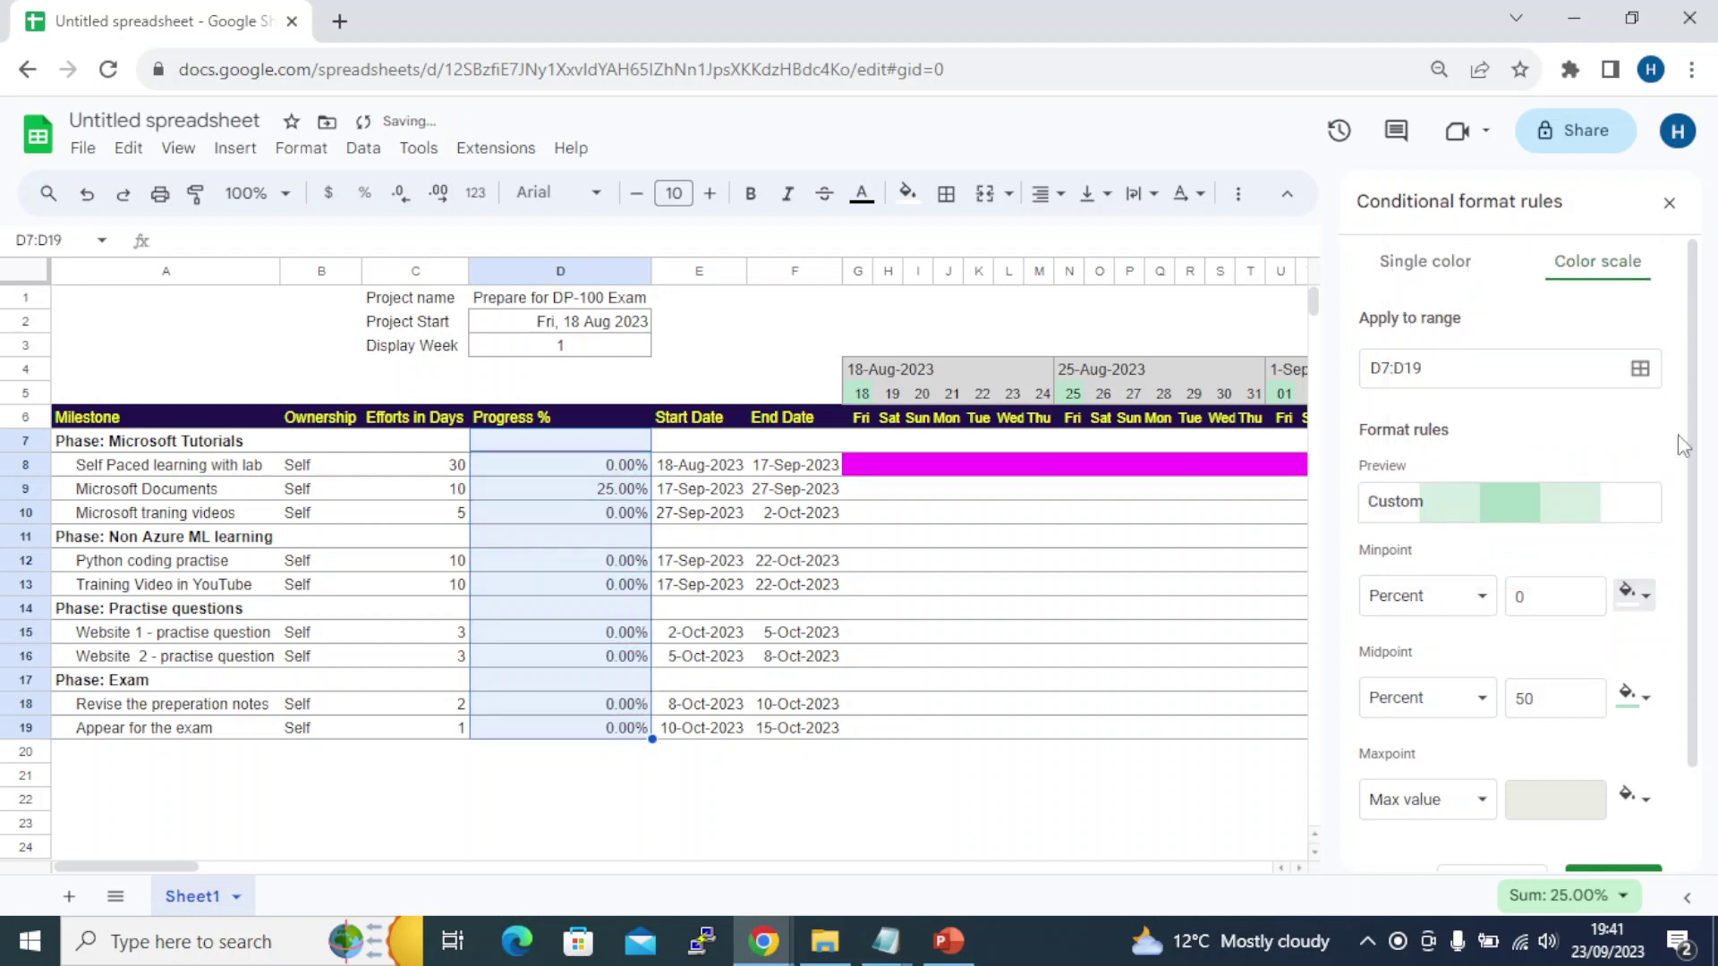
Set the color scale's maxpoint to Percent 100 with a dark green color
click(1456, 799)
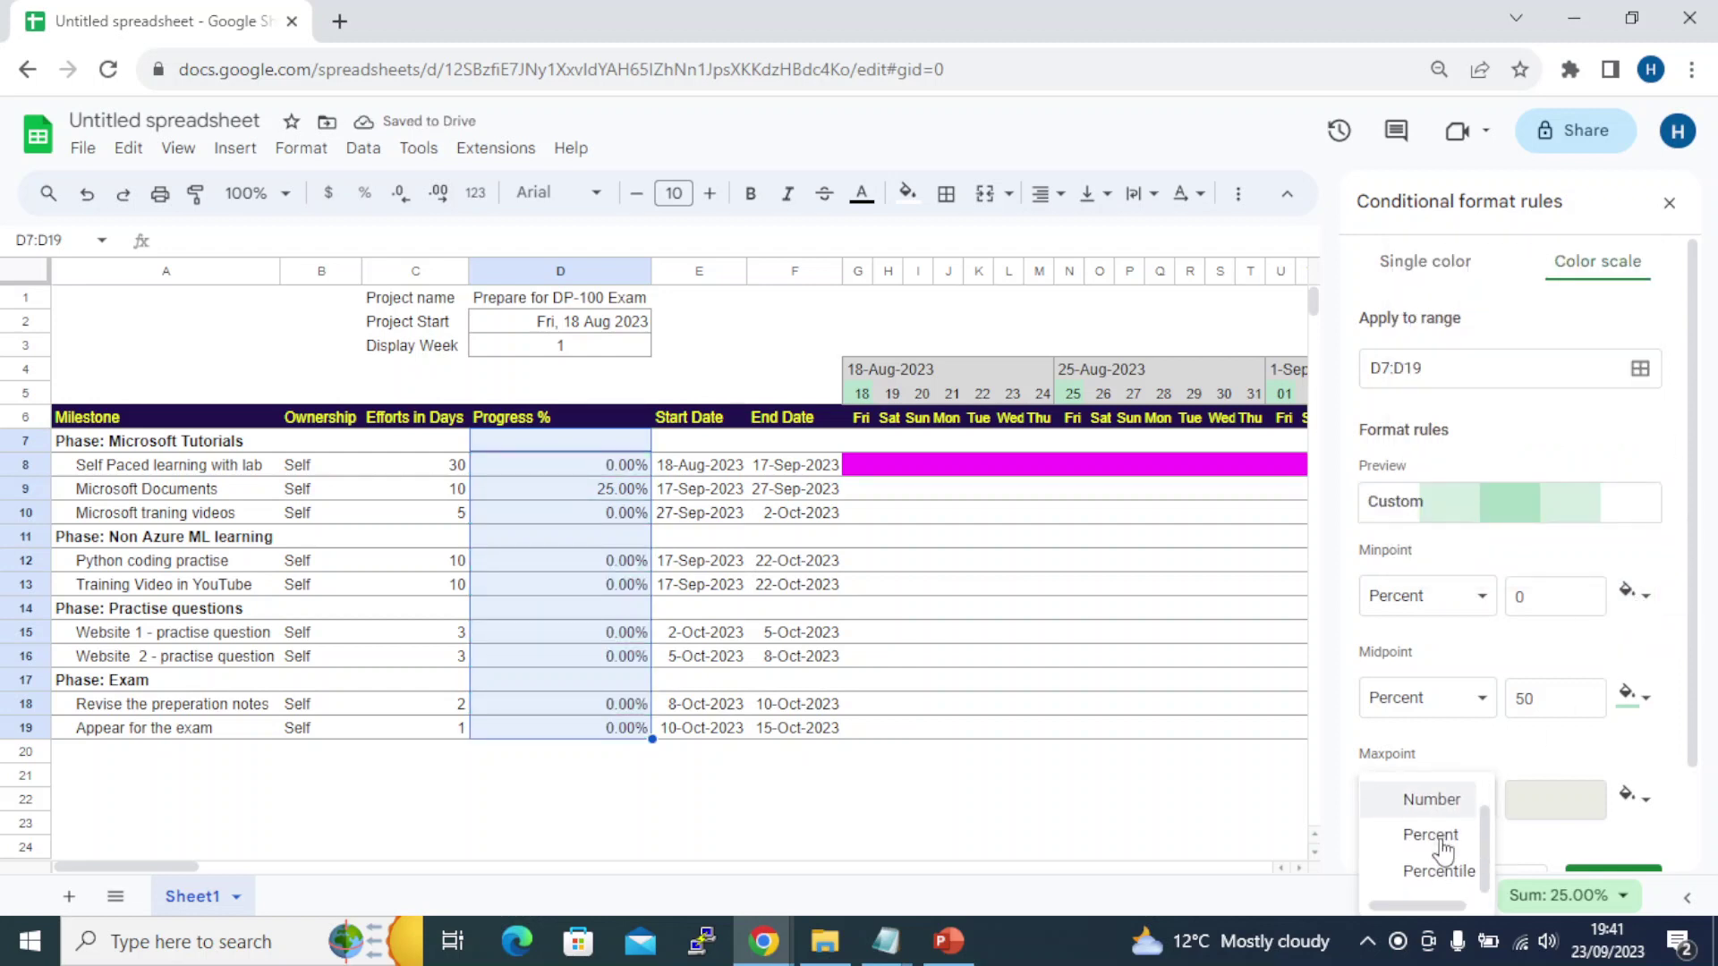
click(1430, 869)
click(1656, 811)
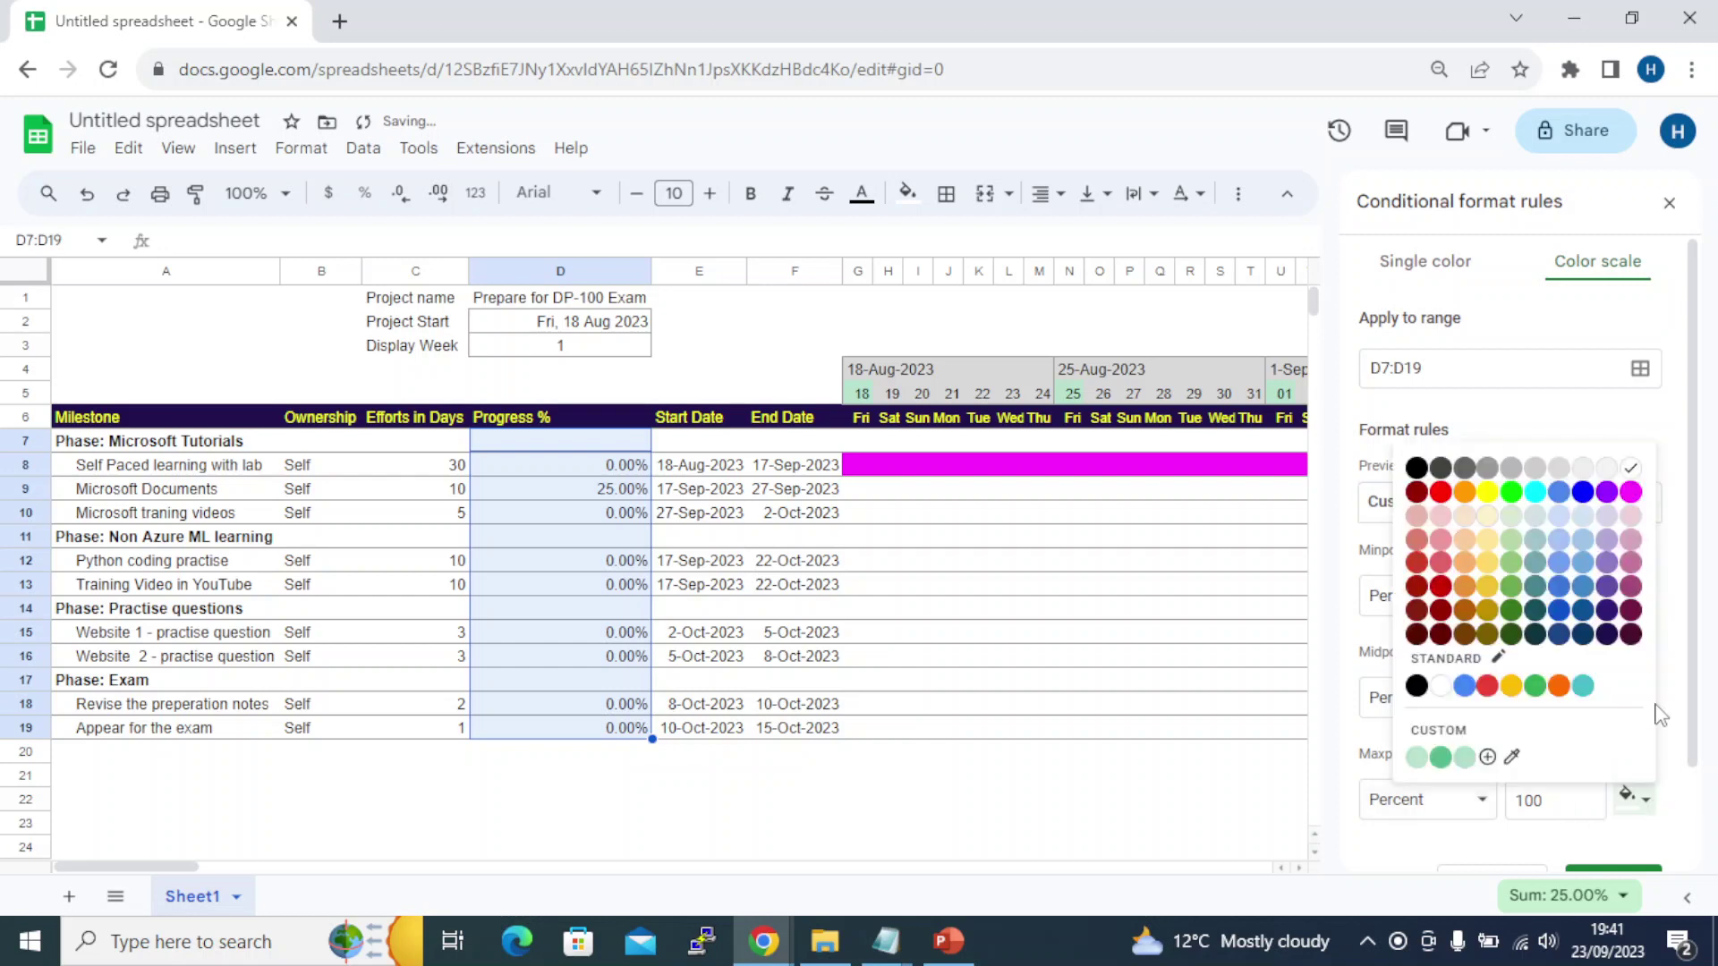
click(1513, 636)
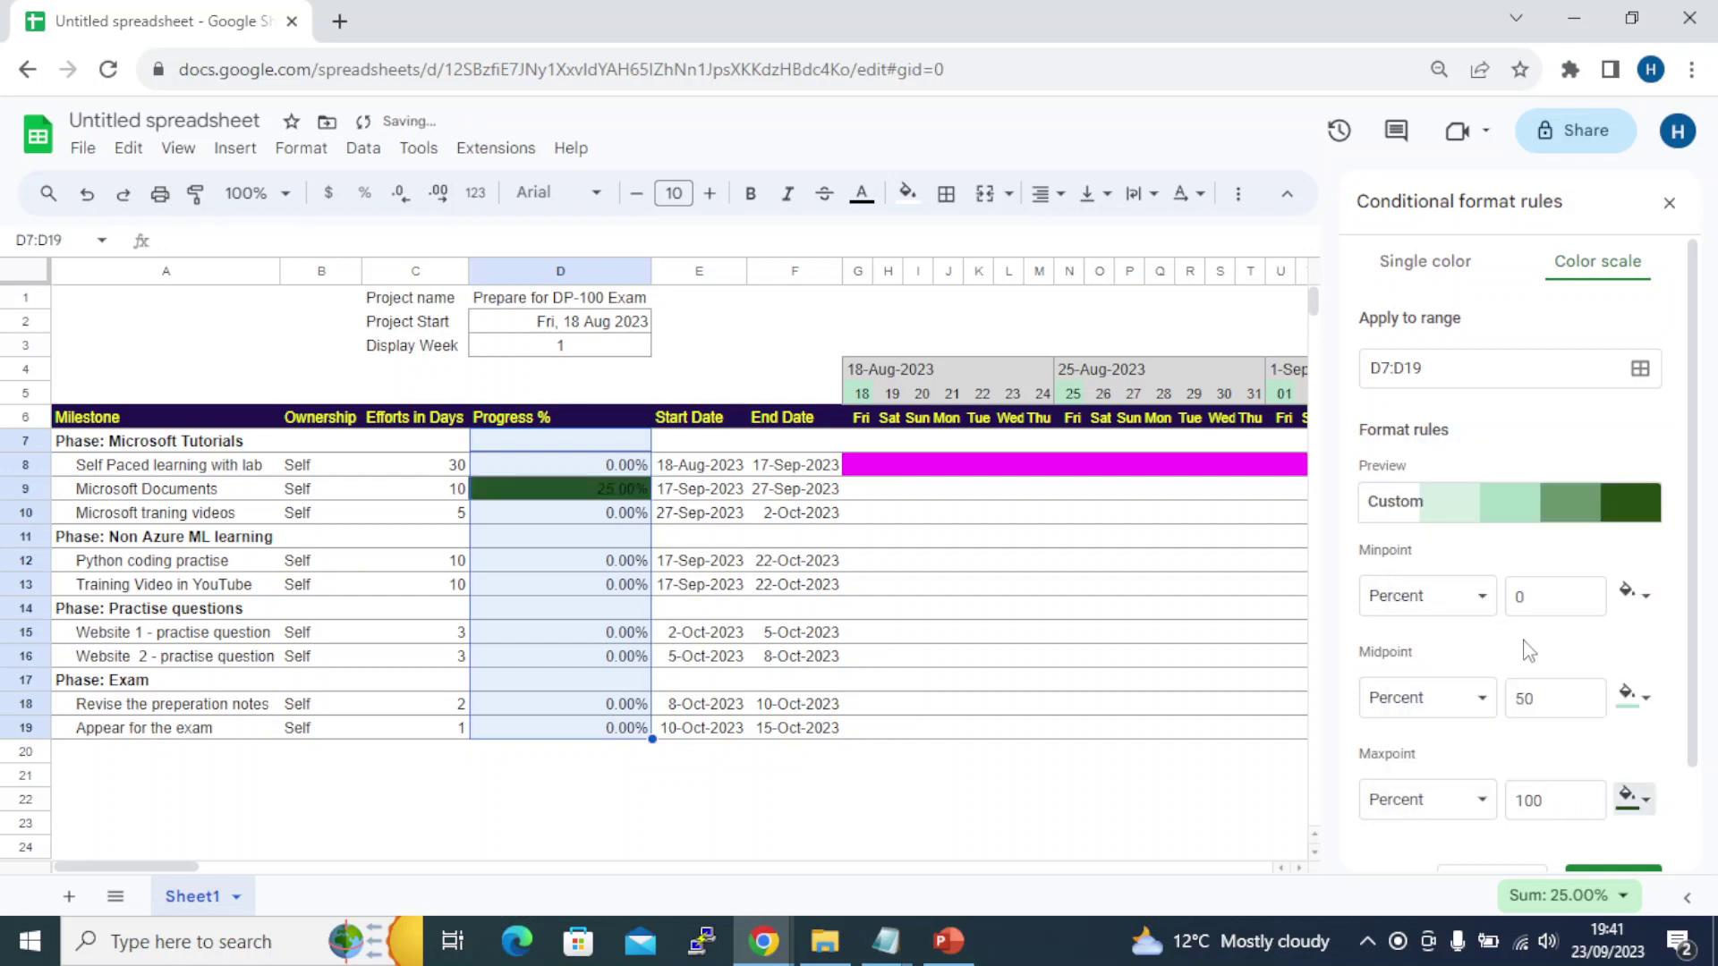
Set the color scale's midpoint color to a light green and reapply white to the minpoint
click(1636, 698)
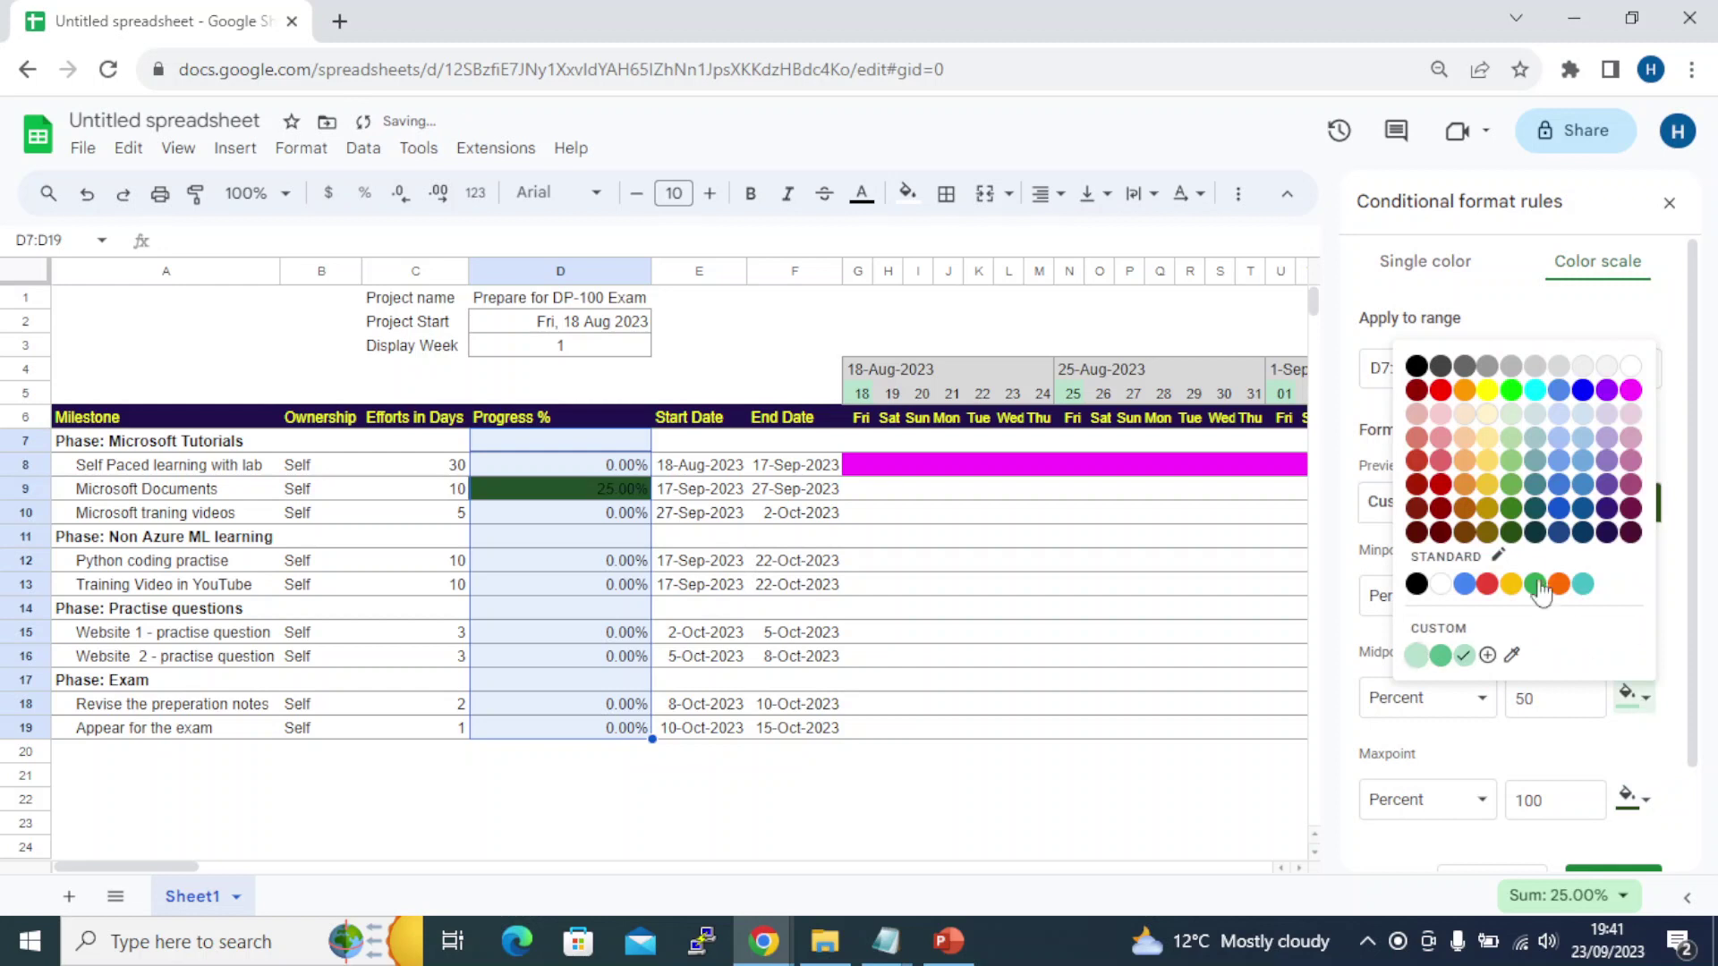
click(1512, 461)
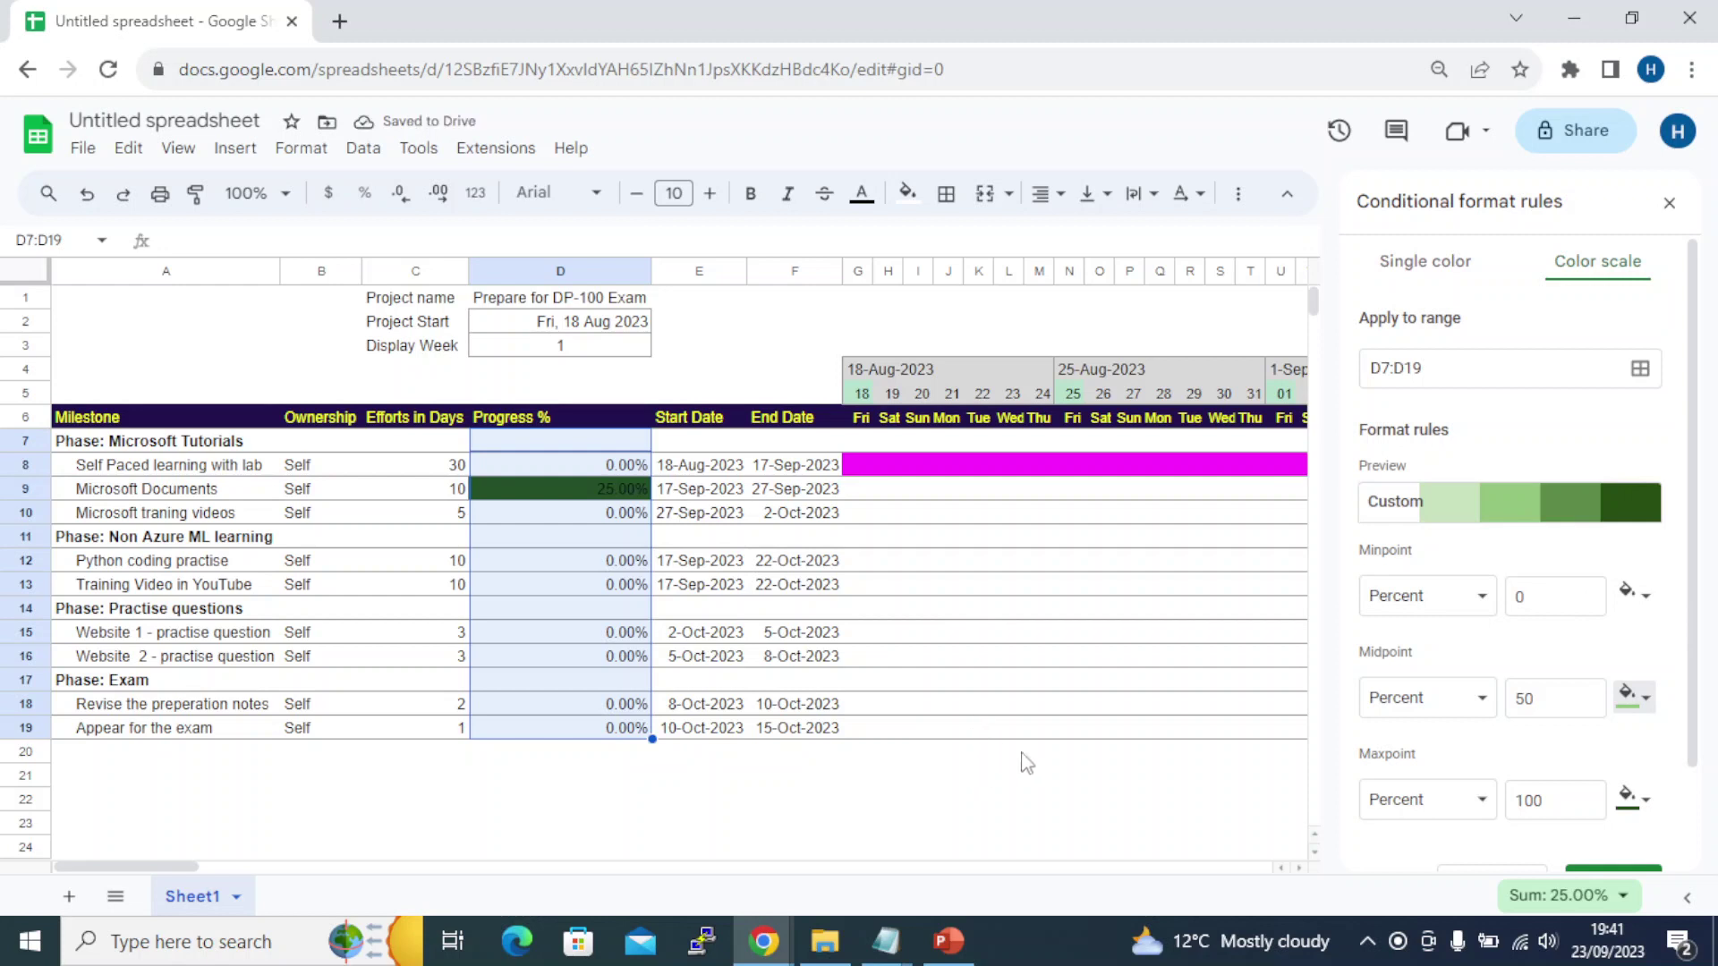
click(673, 783)
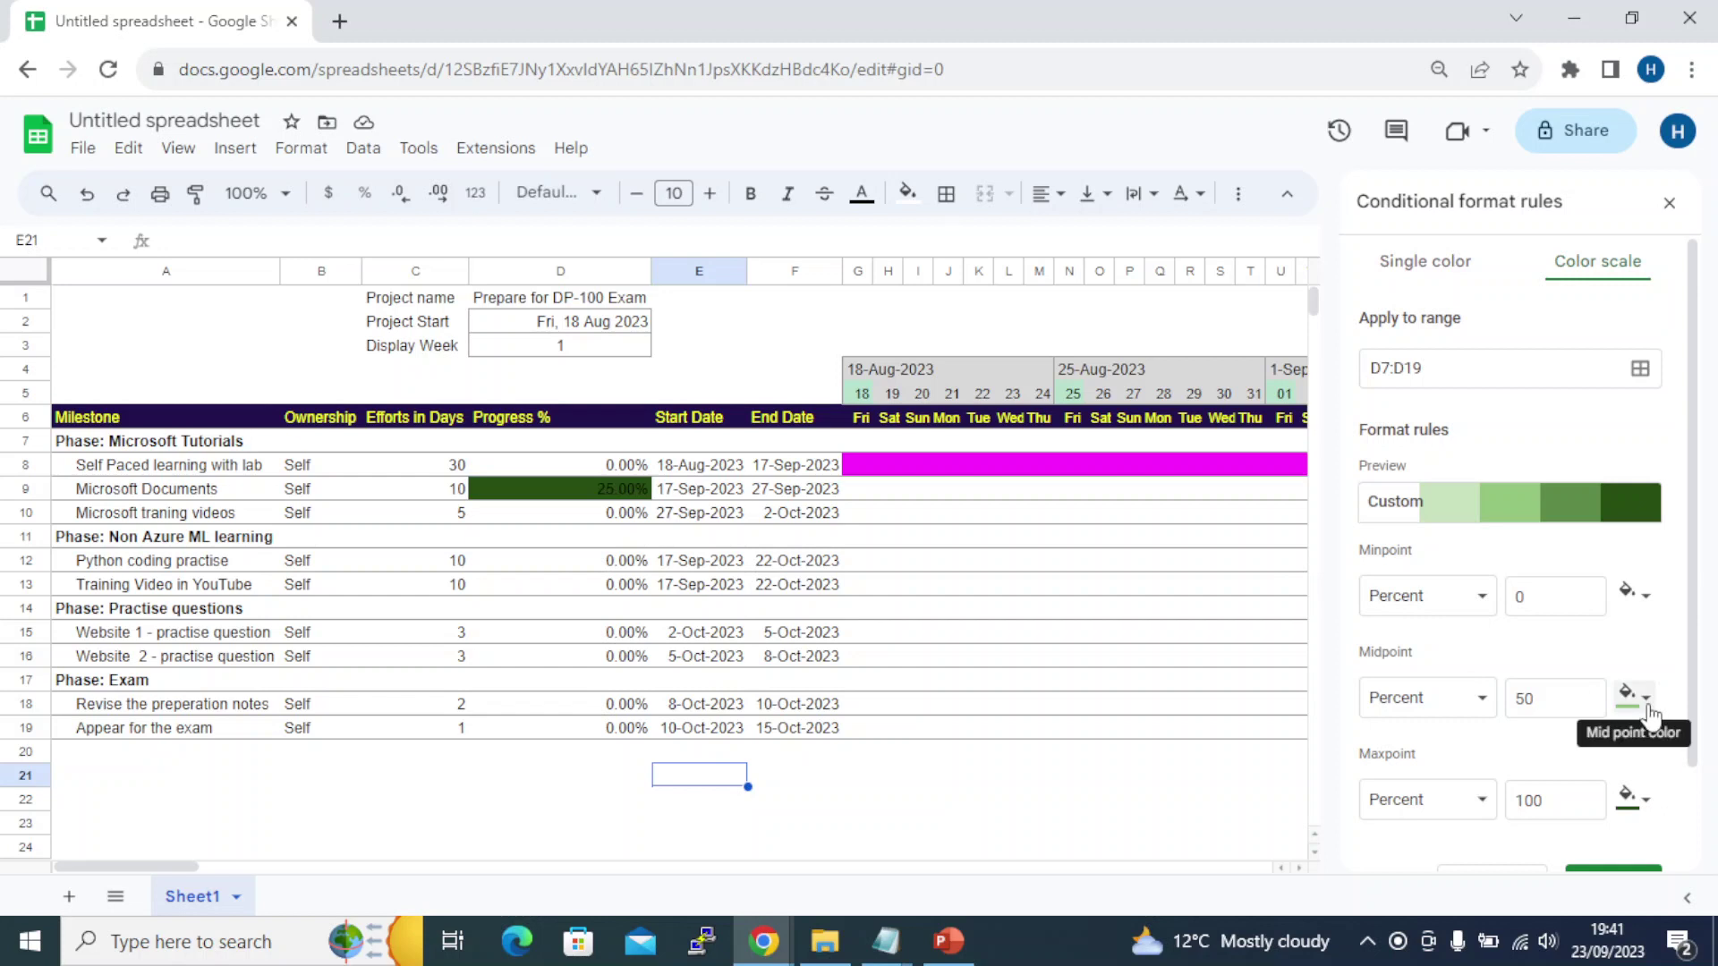
click(1634, 594)
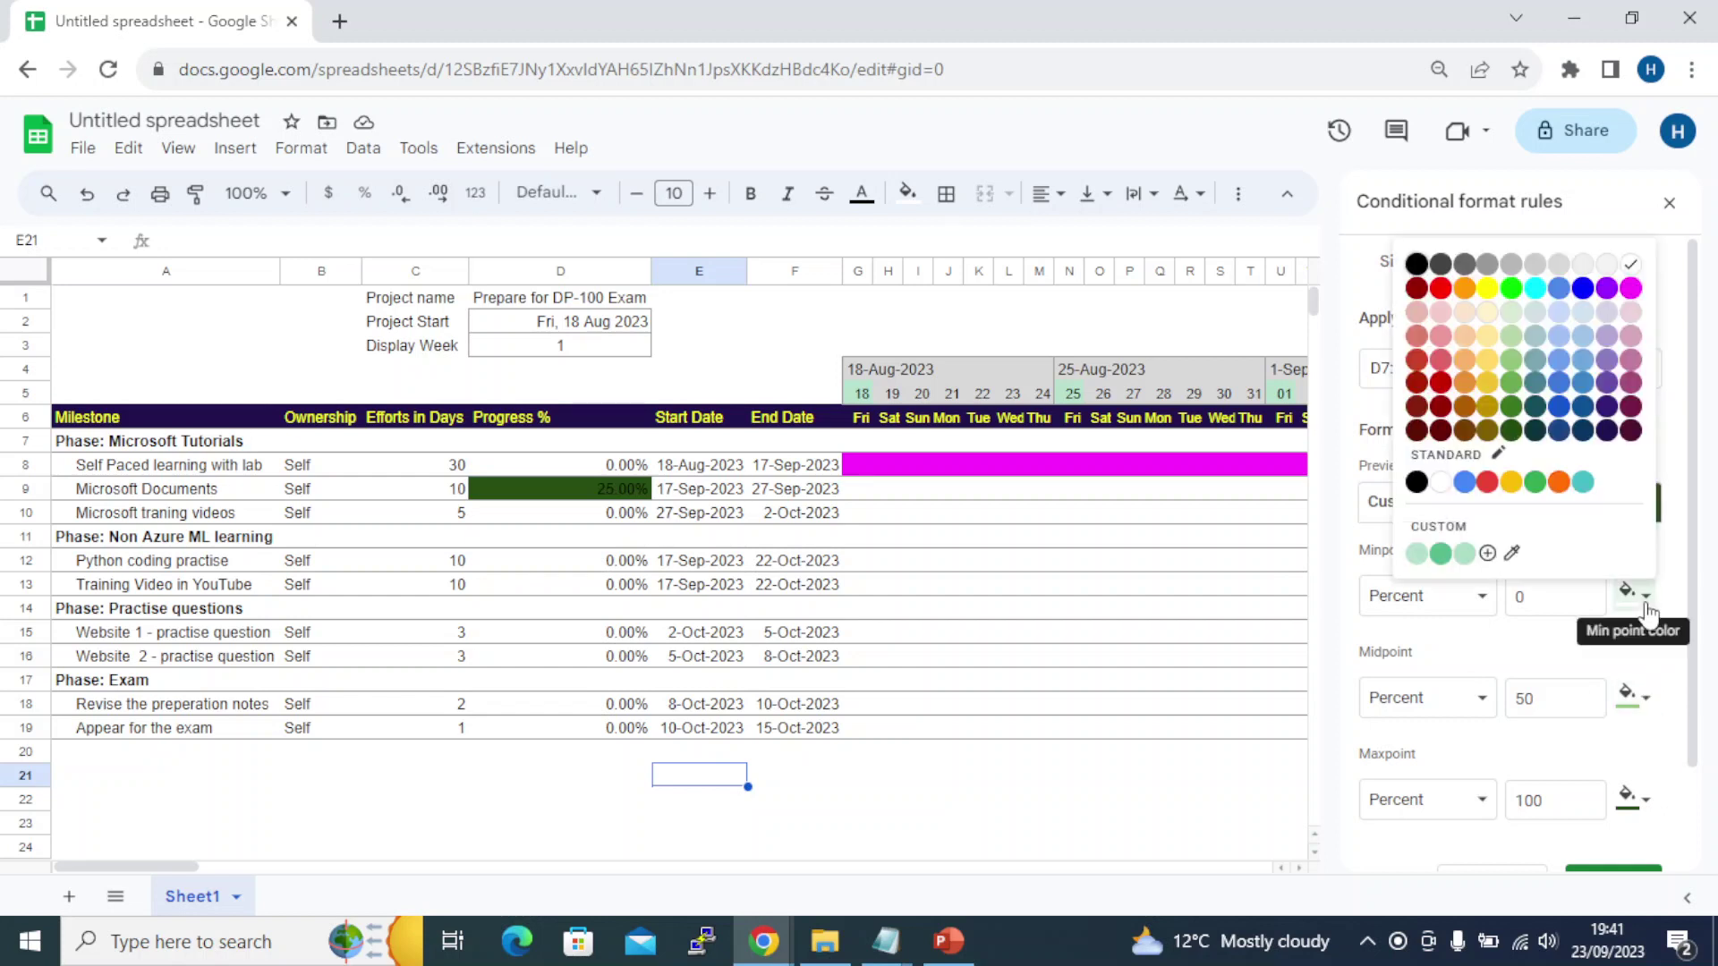
click(1638, 268)
click(1631, 696)
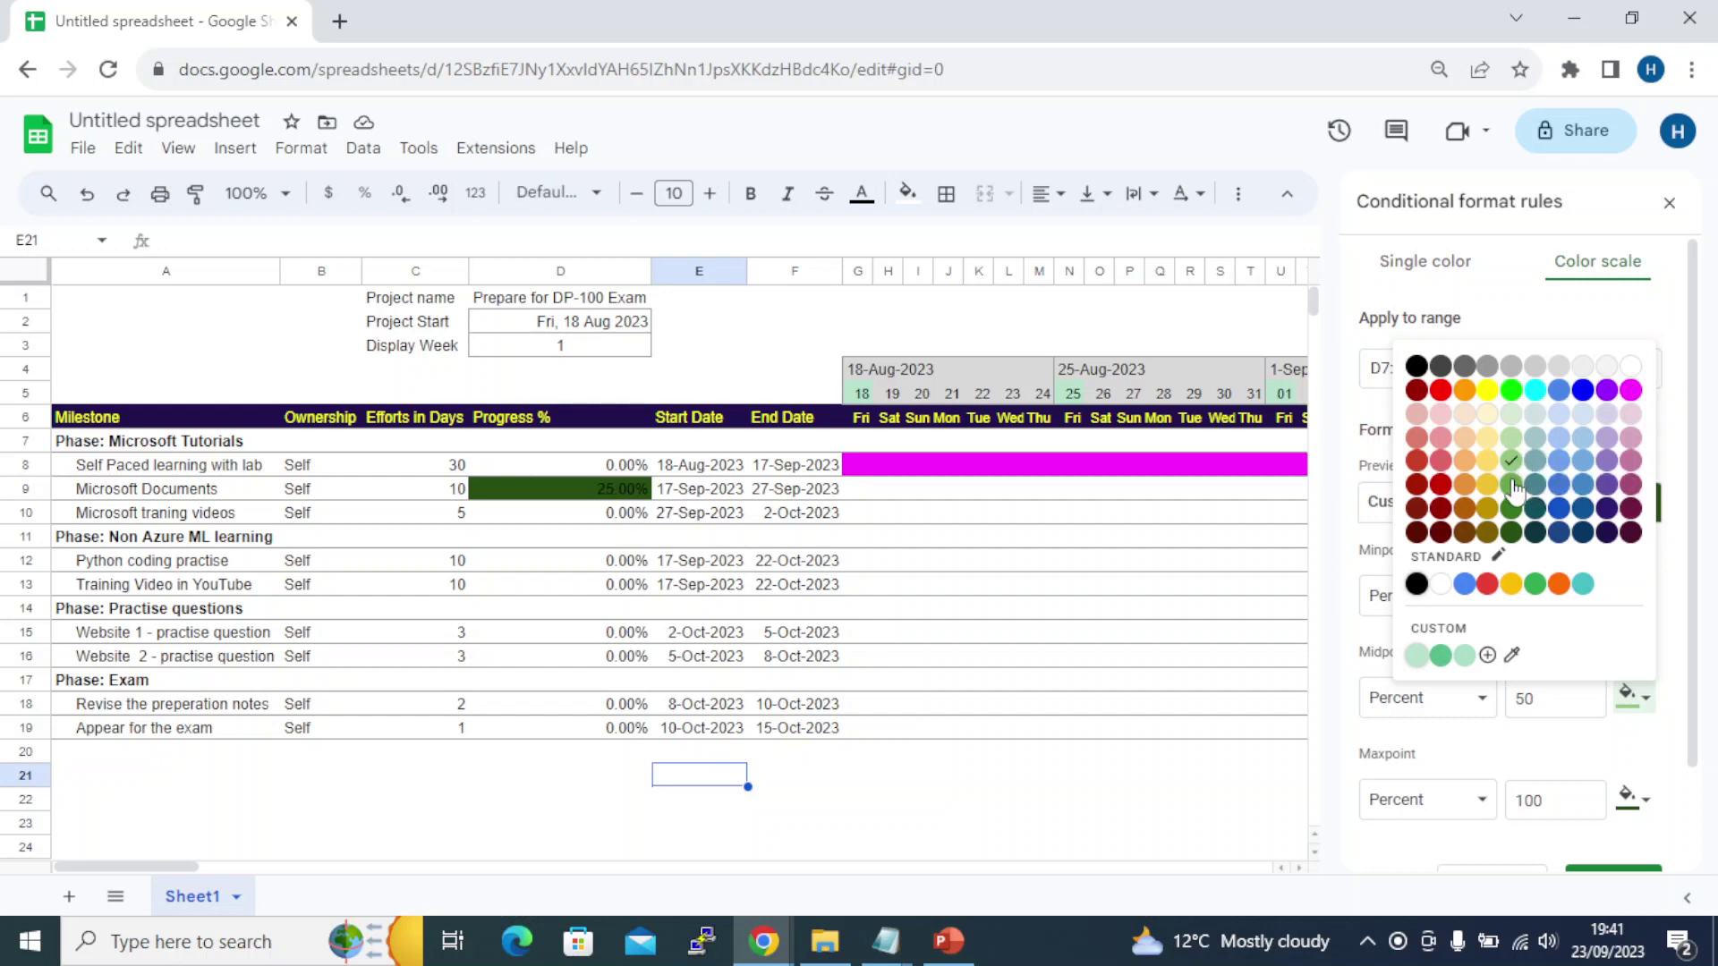
click(1511, 438)
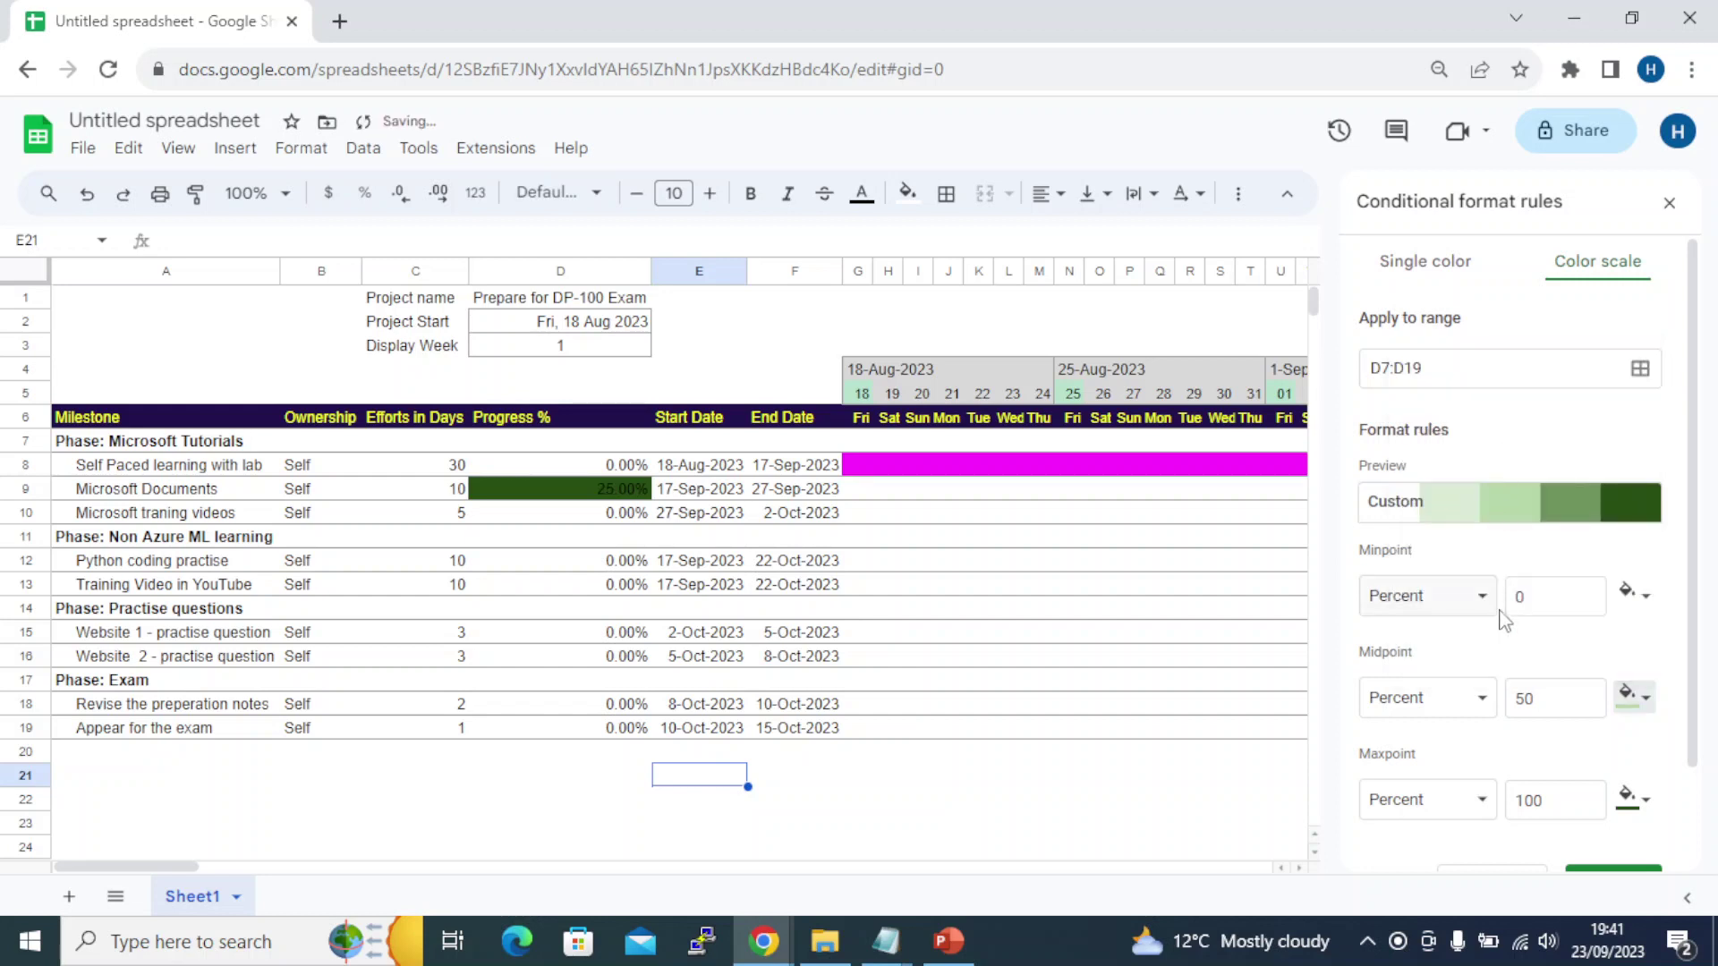
click(1129, 754)
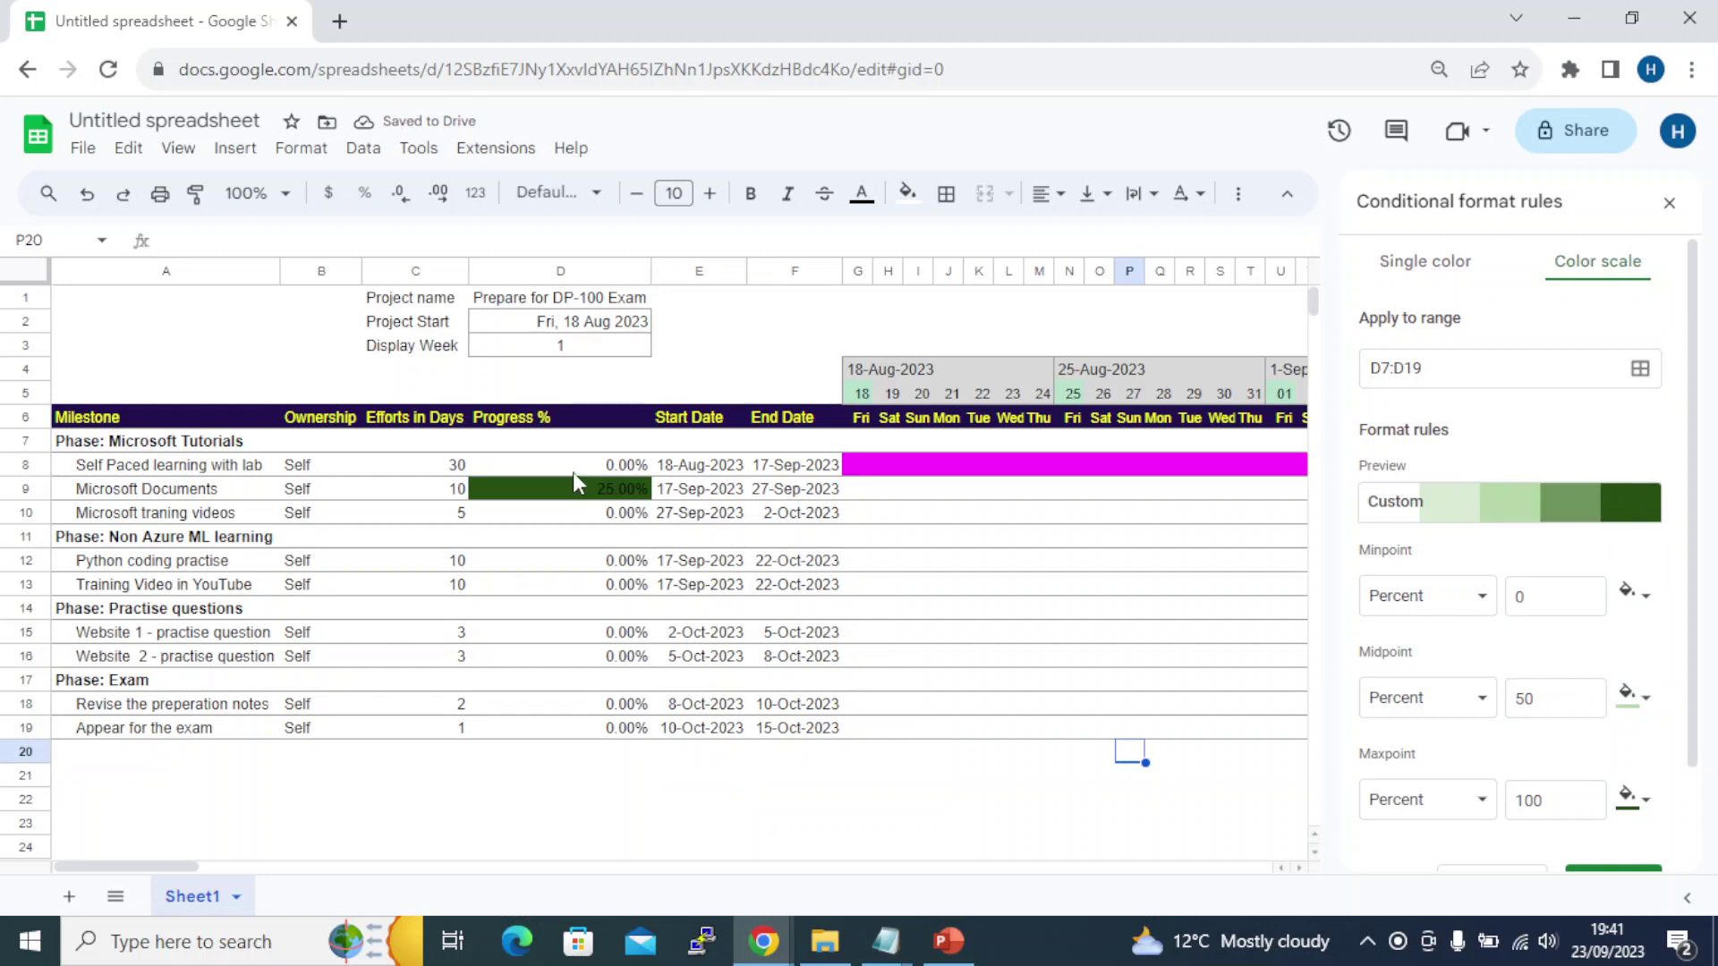
Save the color scale rule for the Progress % range D7:D19
drag(569, 448, 572, 726)
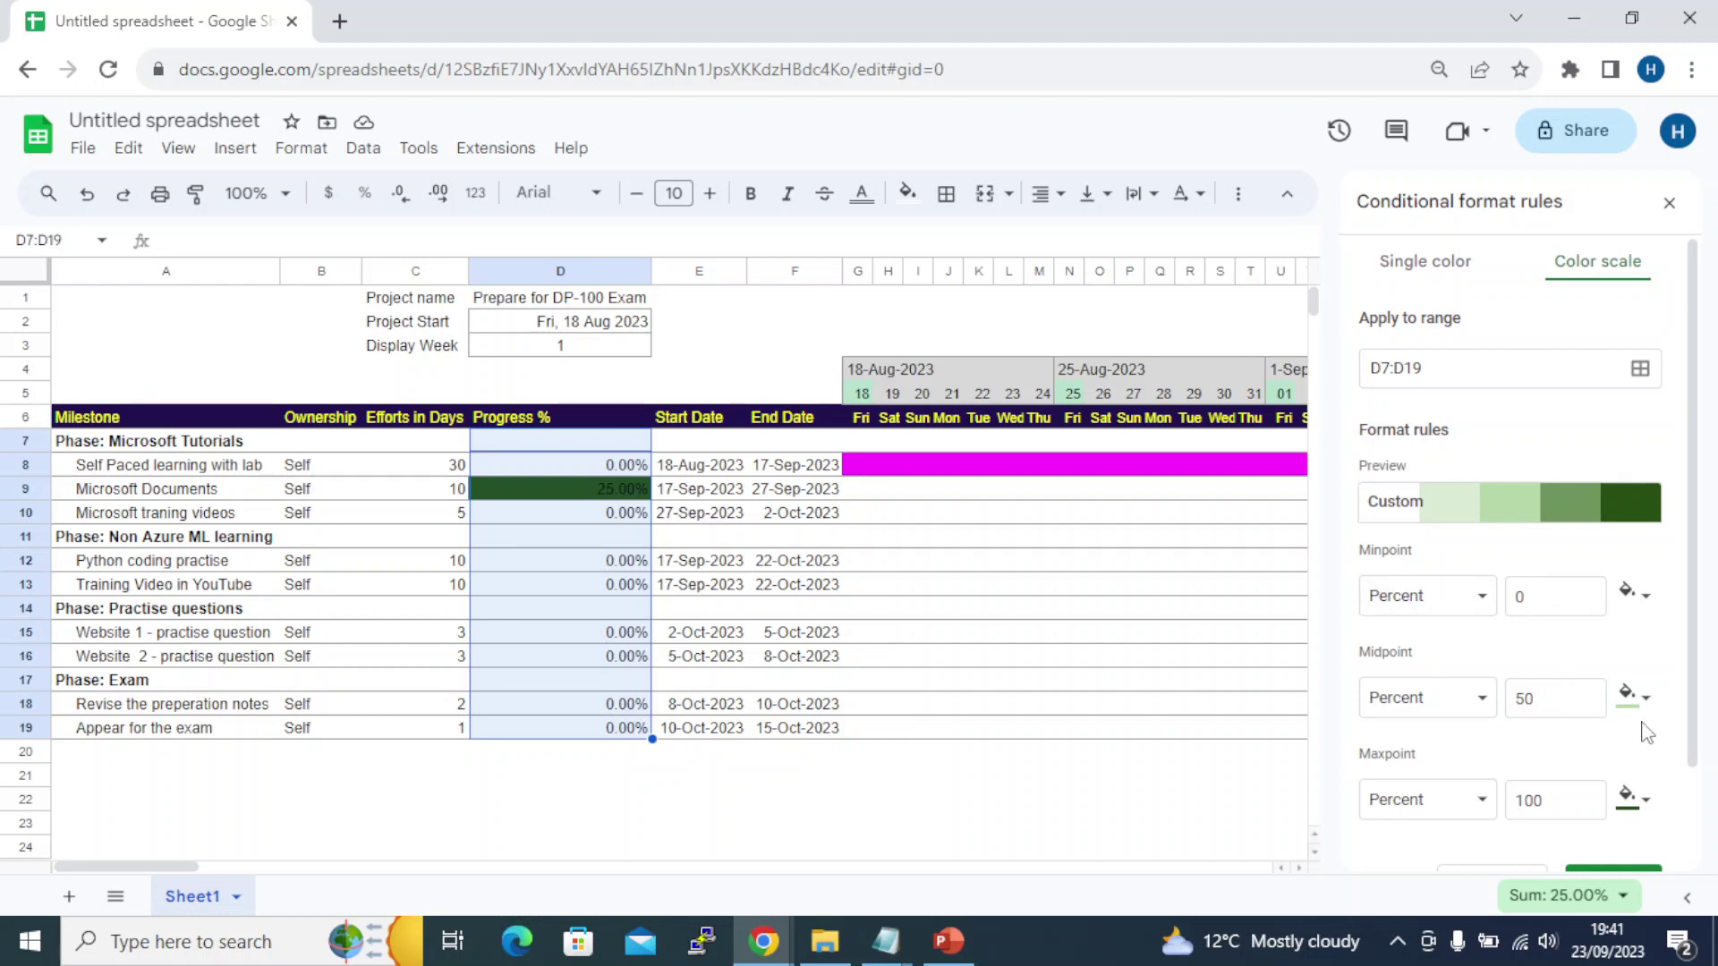
scroll(1413, 833, down, 3)
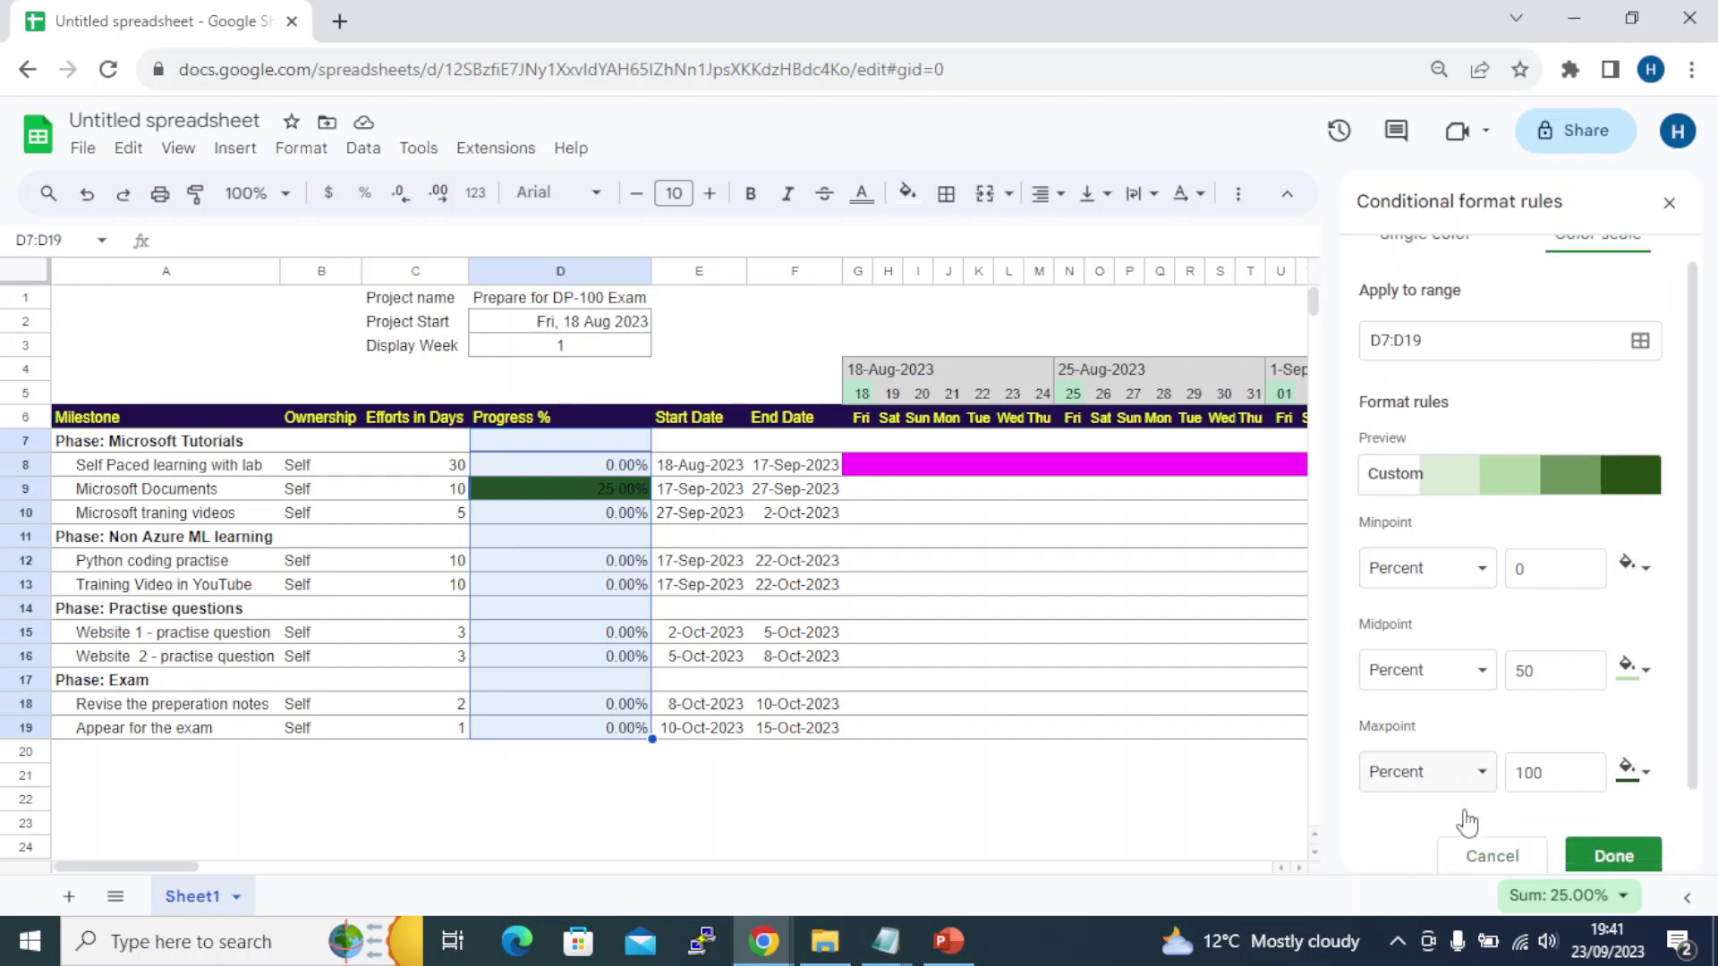
click(1612, 763)
click(560, 637)
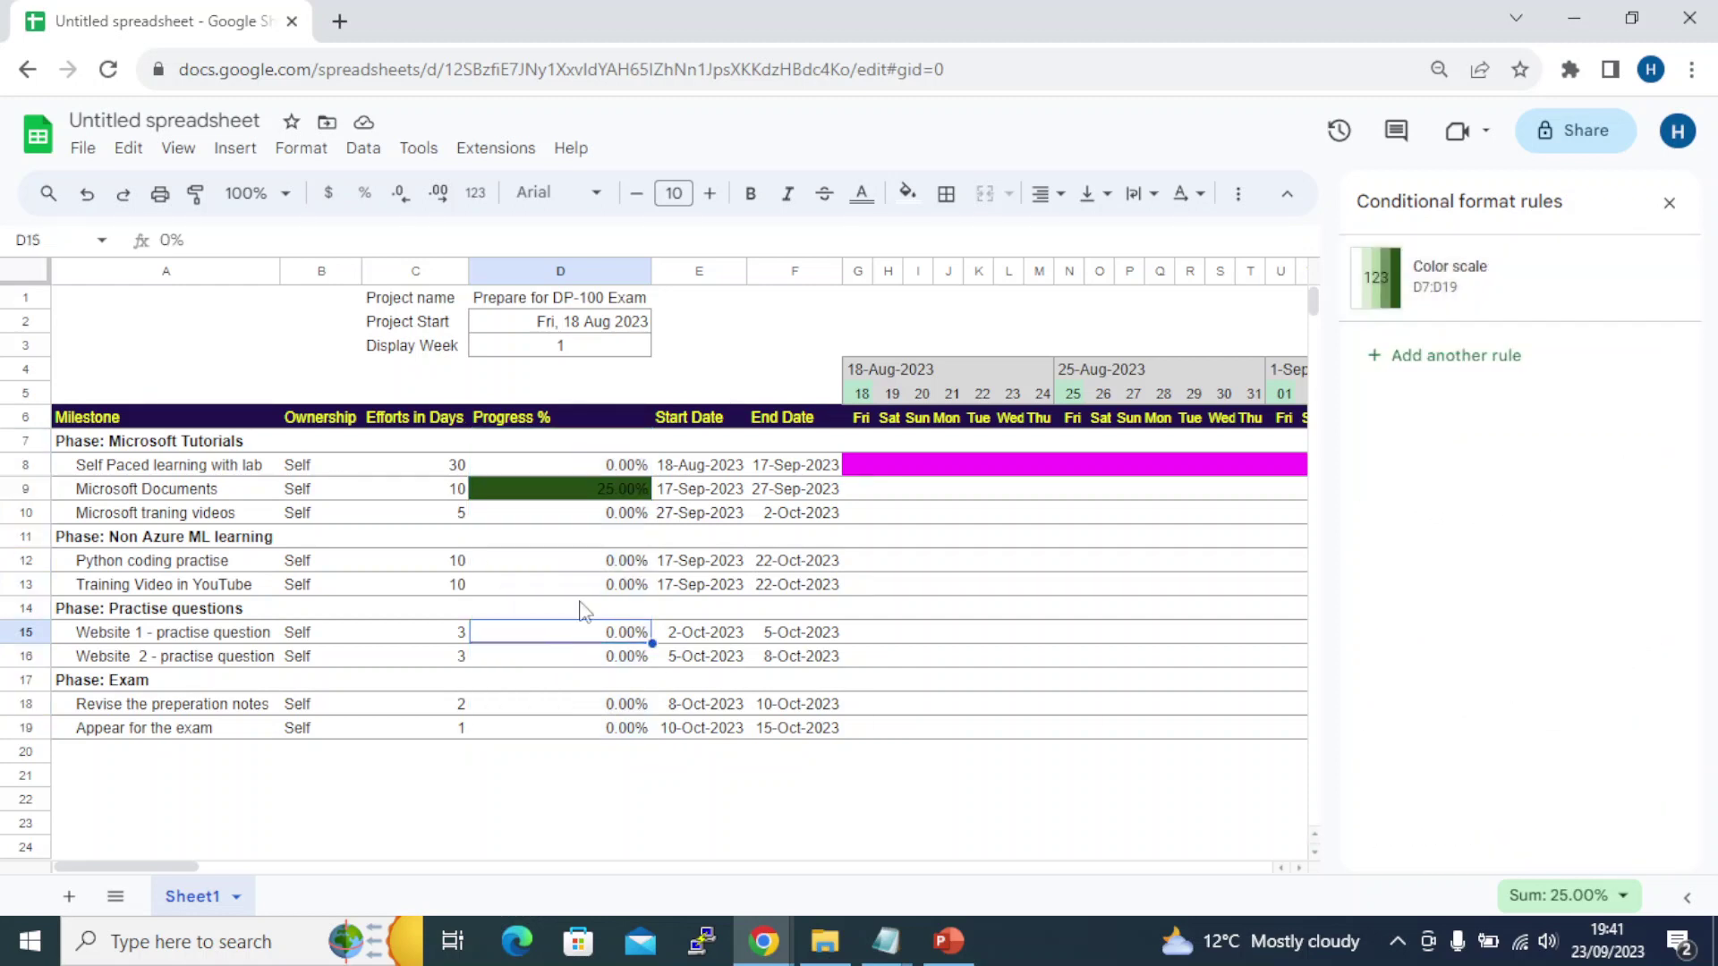
Set the Progress % of the Microsoft Documents task to 0
click(592, 496)
text(0)
key(Return)
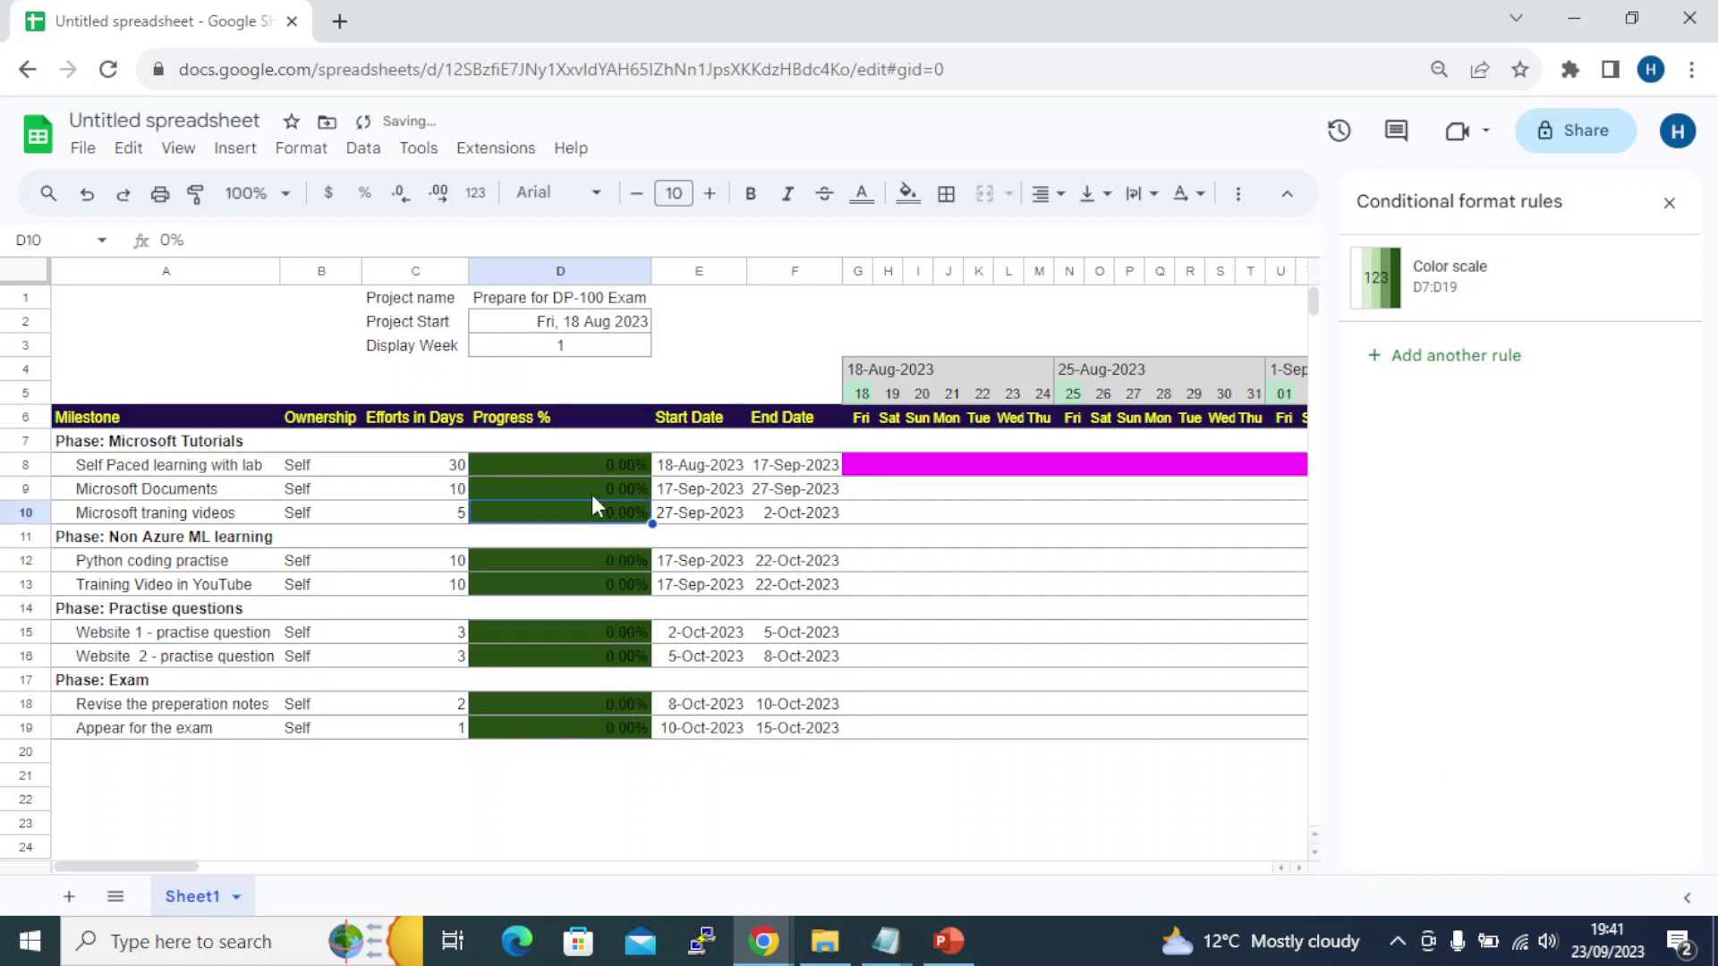
Apply the Number format to the Progress % range D7:D19
drag(577, 440, 569, 729)
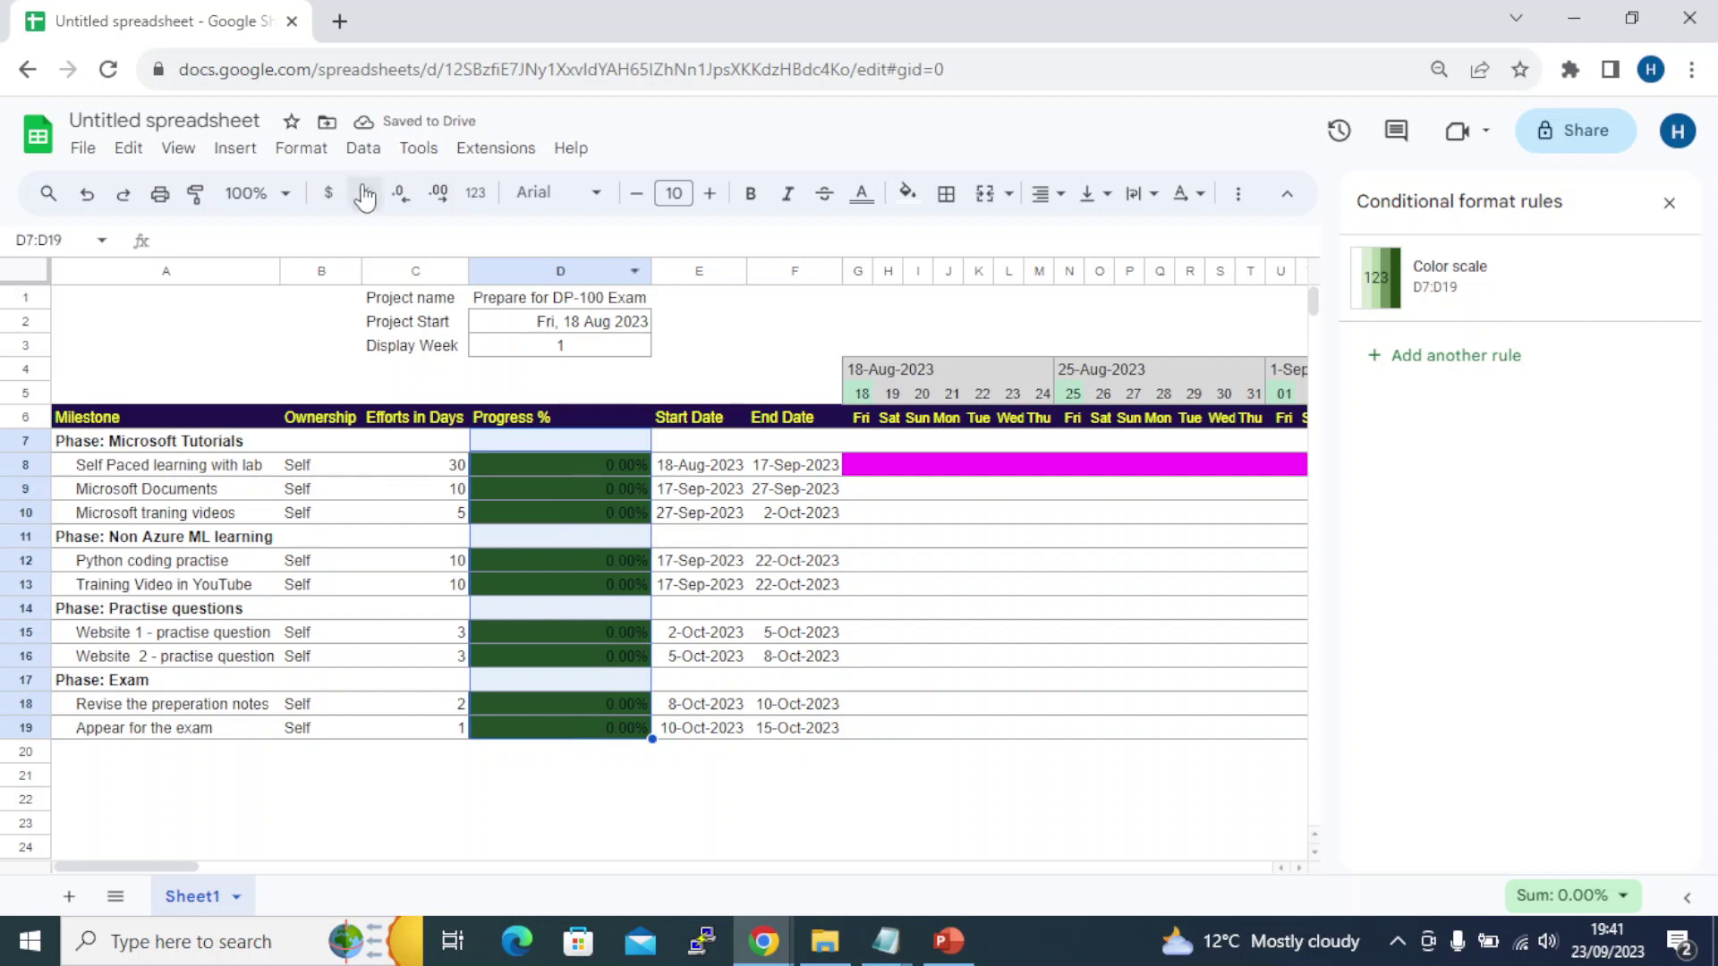
click(300, 148)
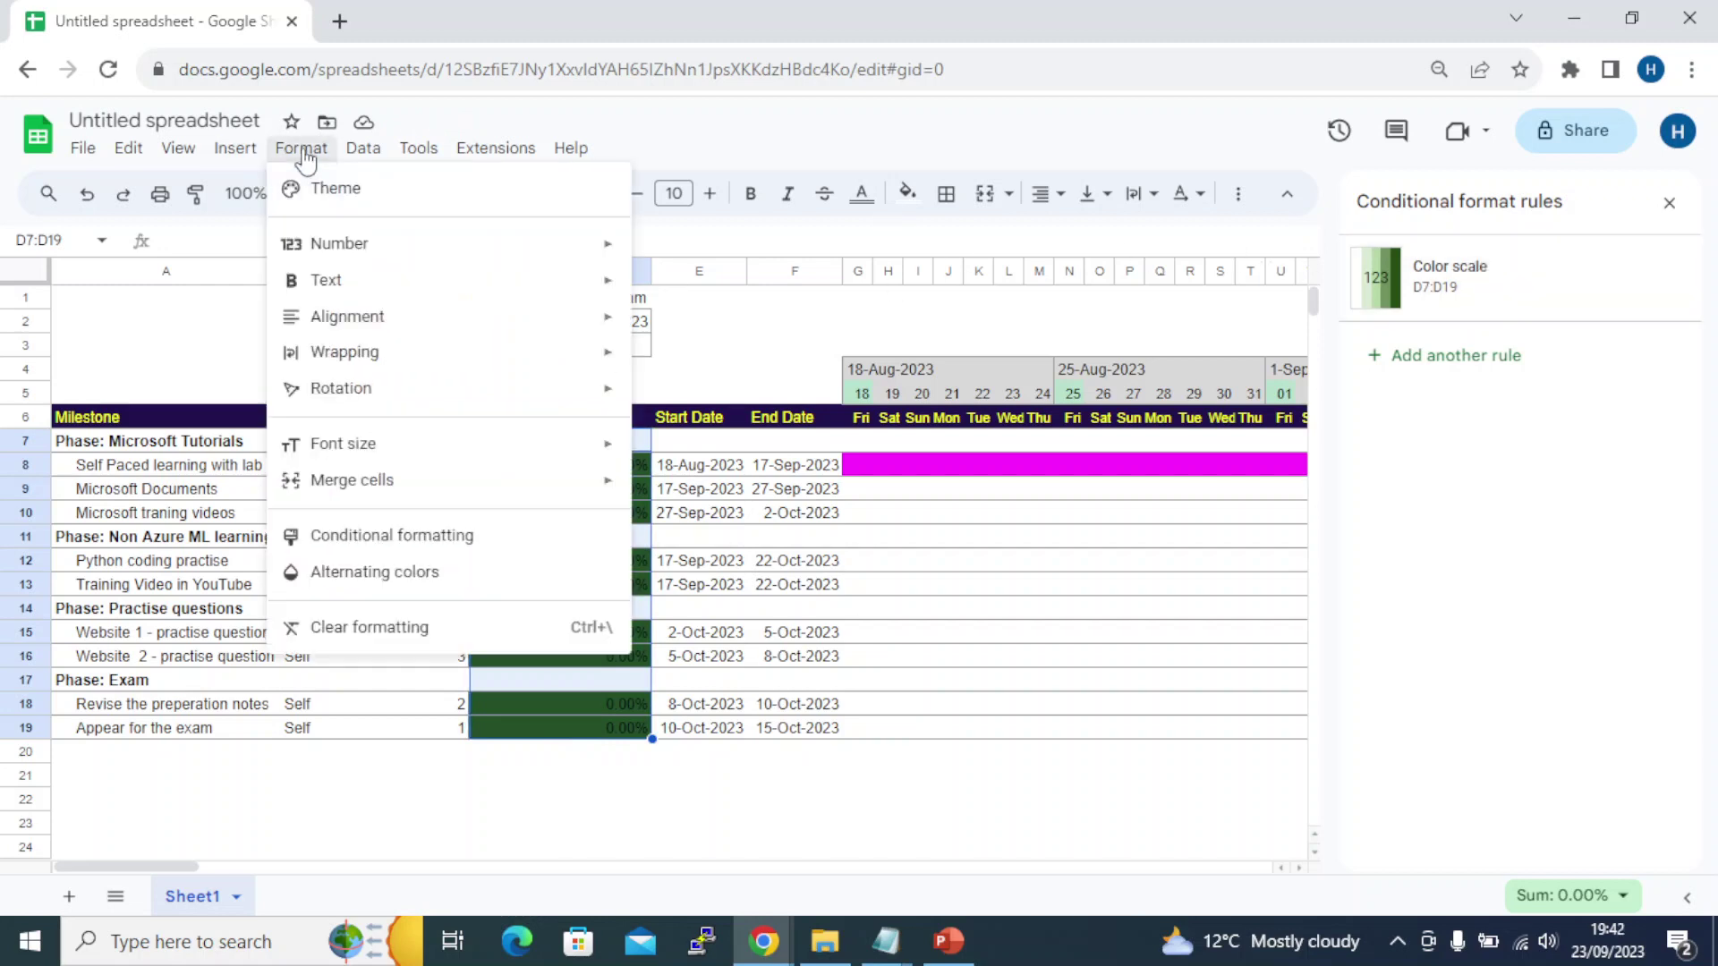
mouse_move(353, 250)
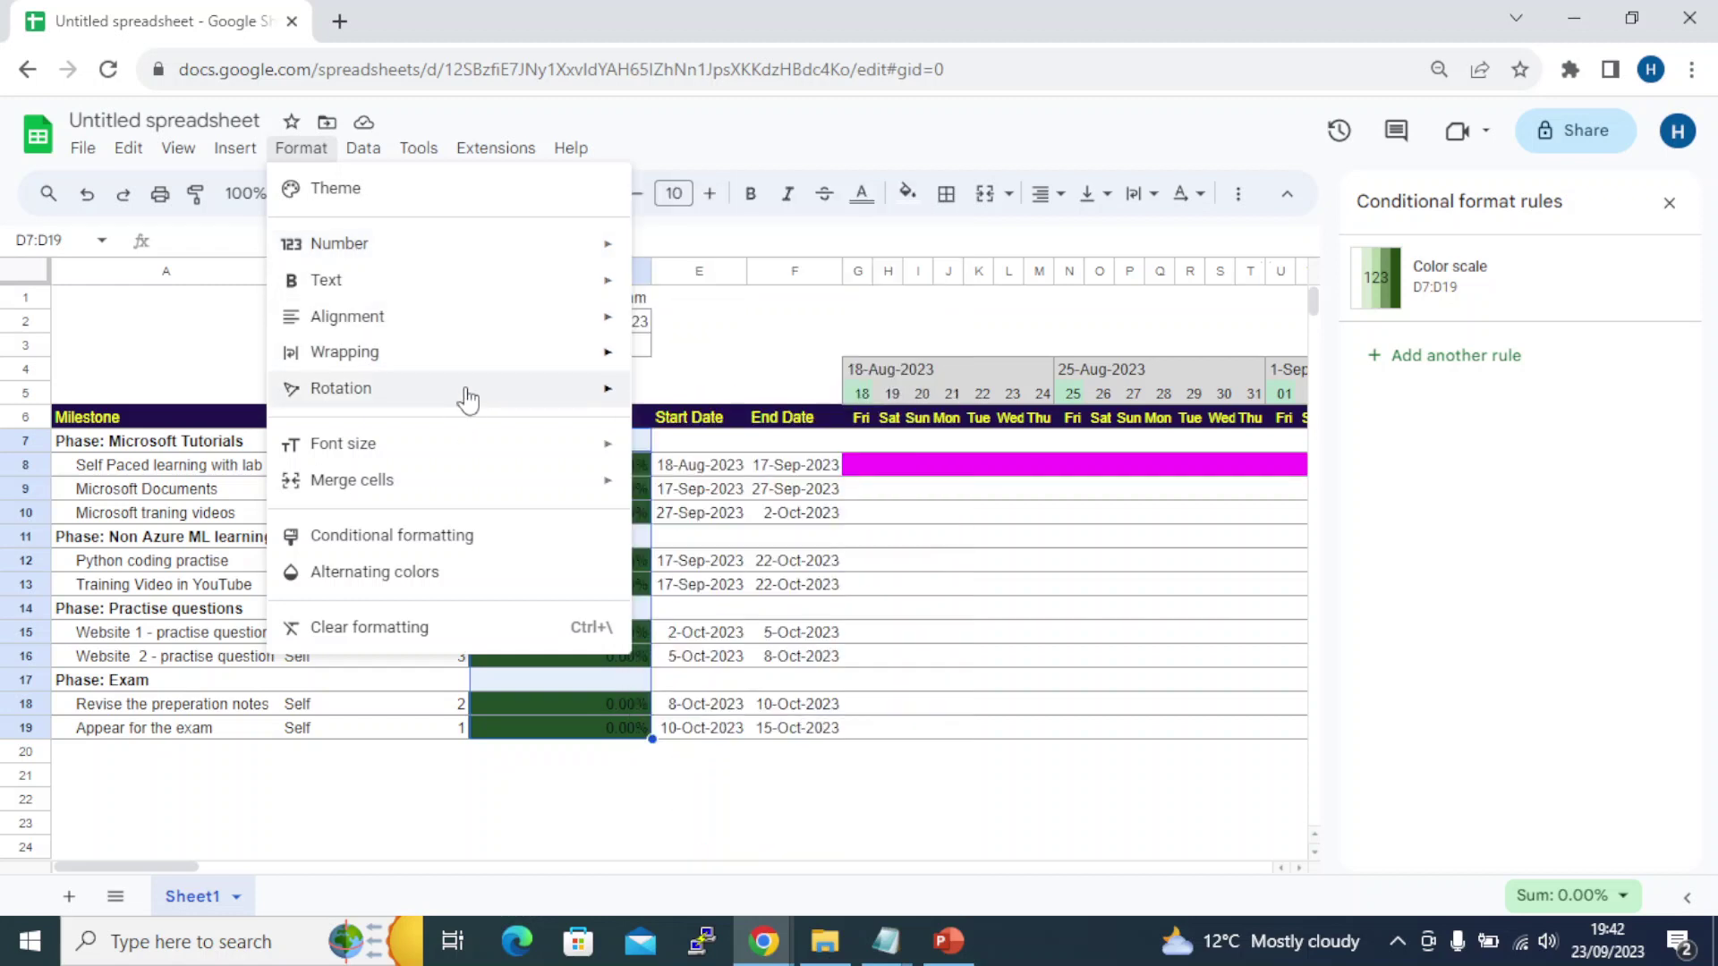
mouse_move(452, 265)
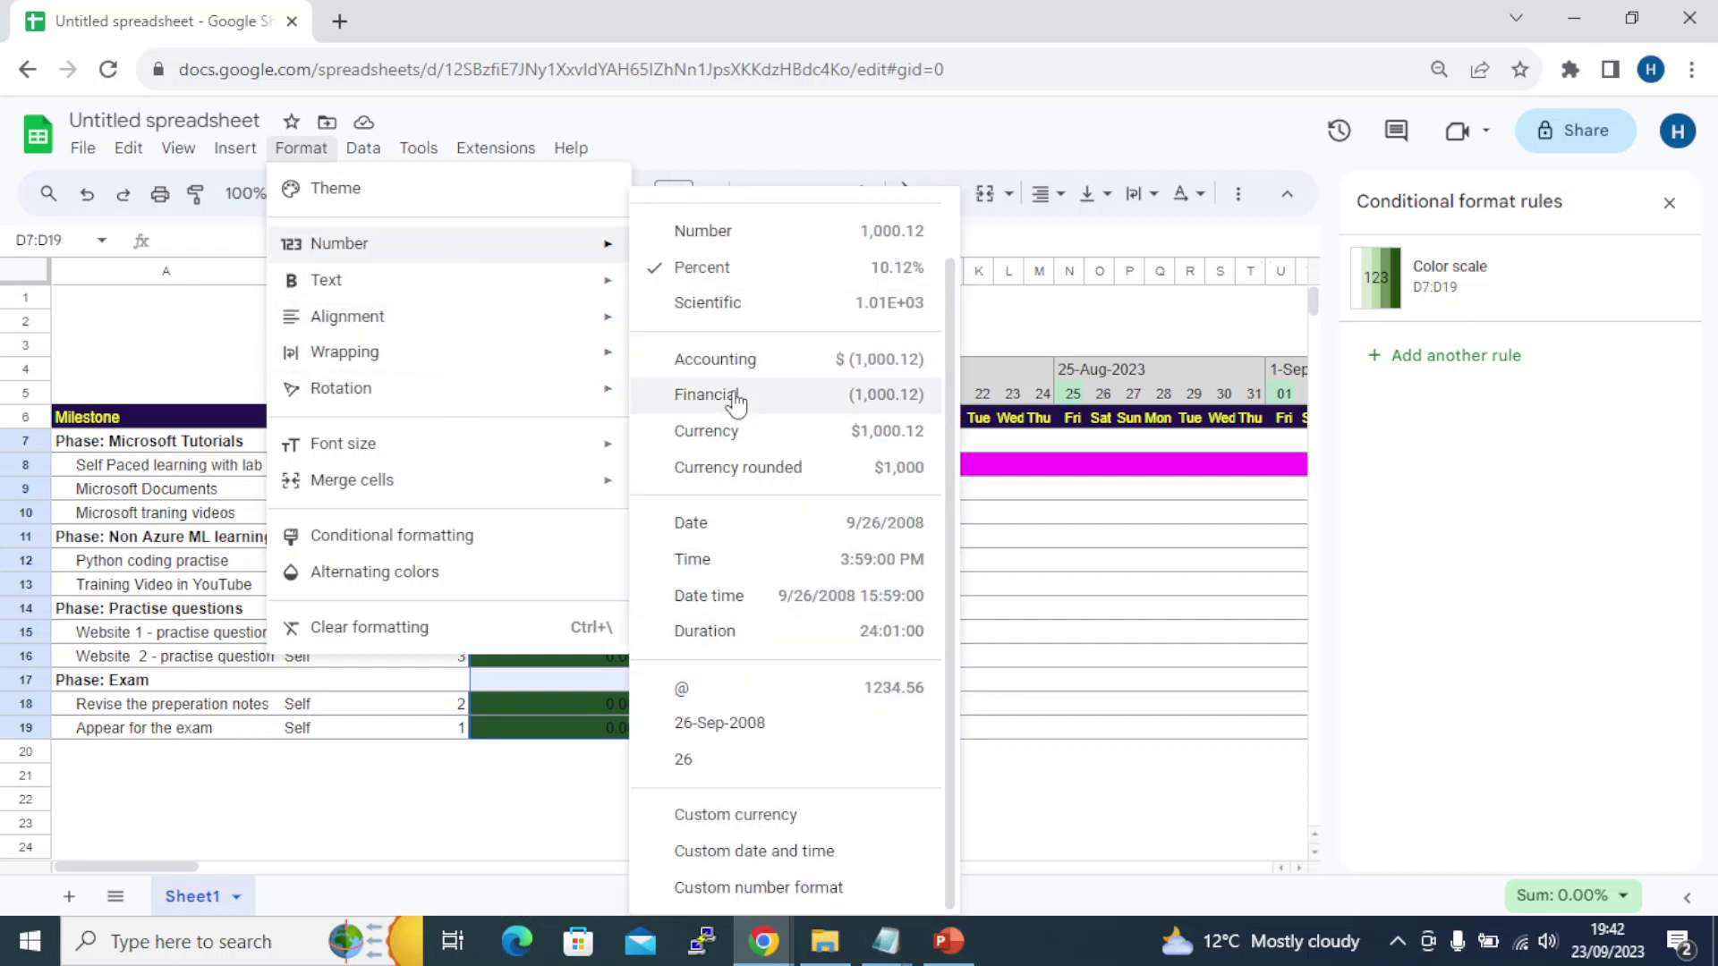
click(733, 235)
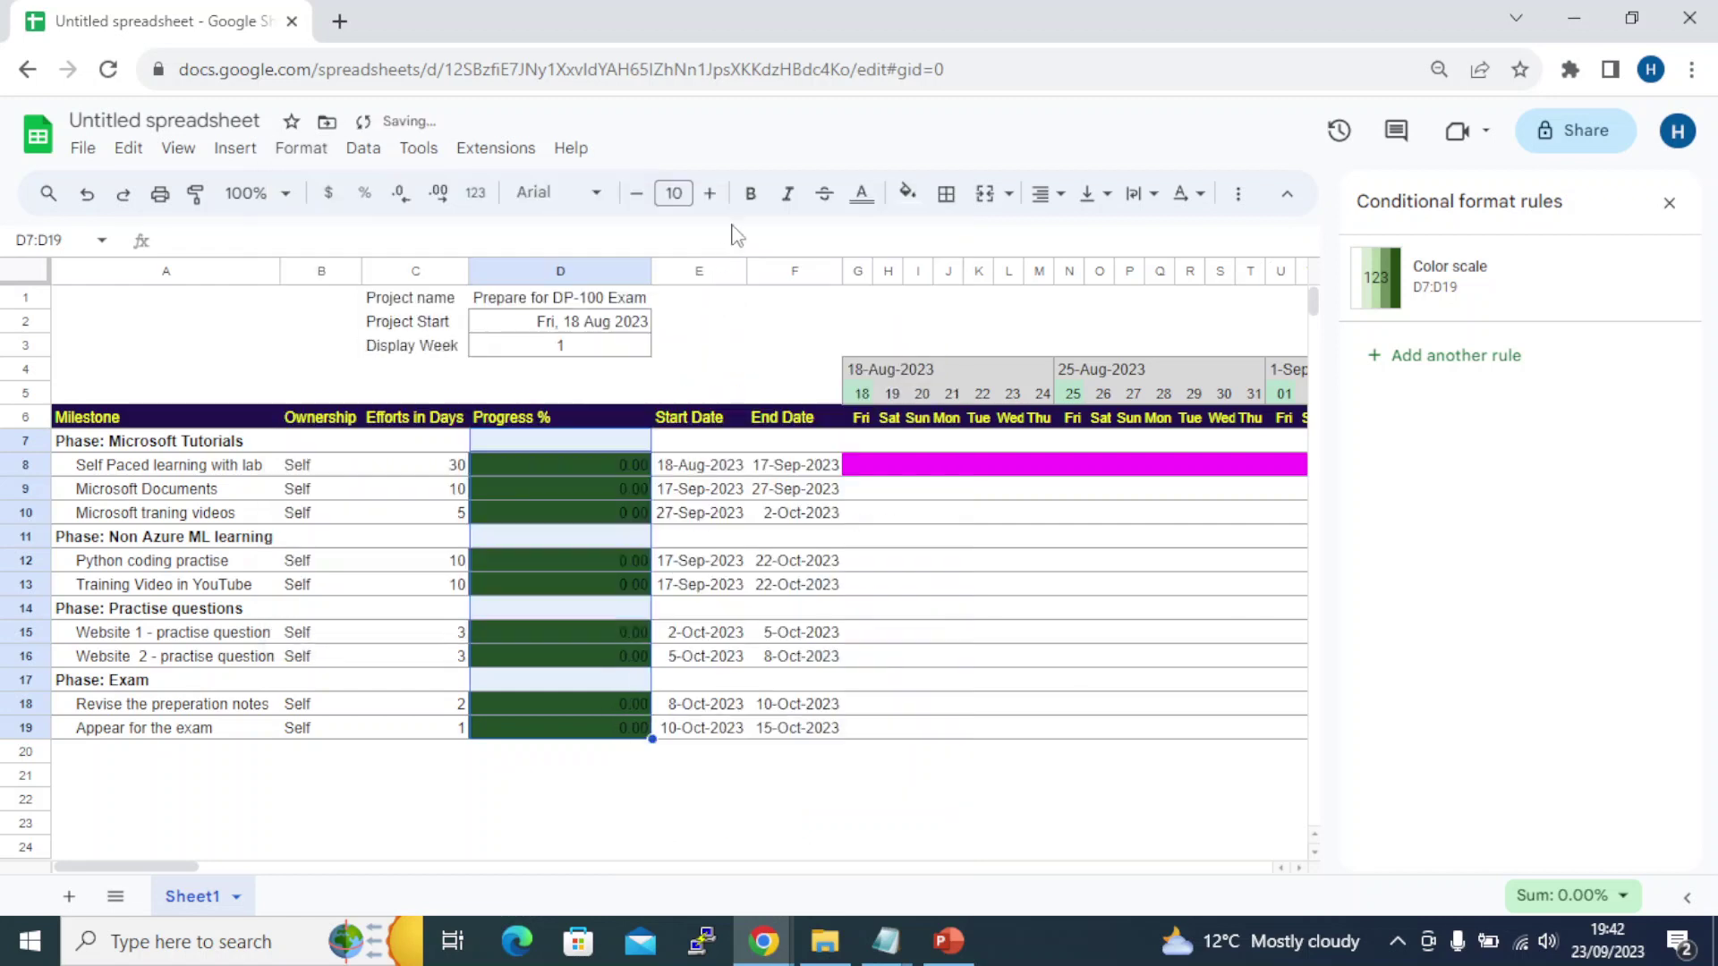
click(902, 760)
Edit the Progress % color scale rule, setting the minpoint type to Number and the midpoint to Number .5
drag(600, 441, 614, 729)
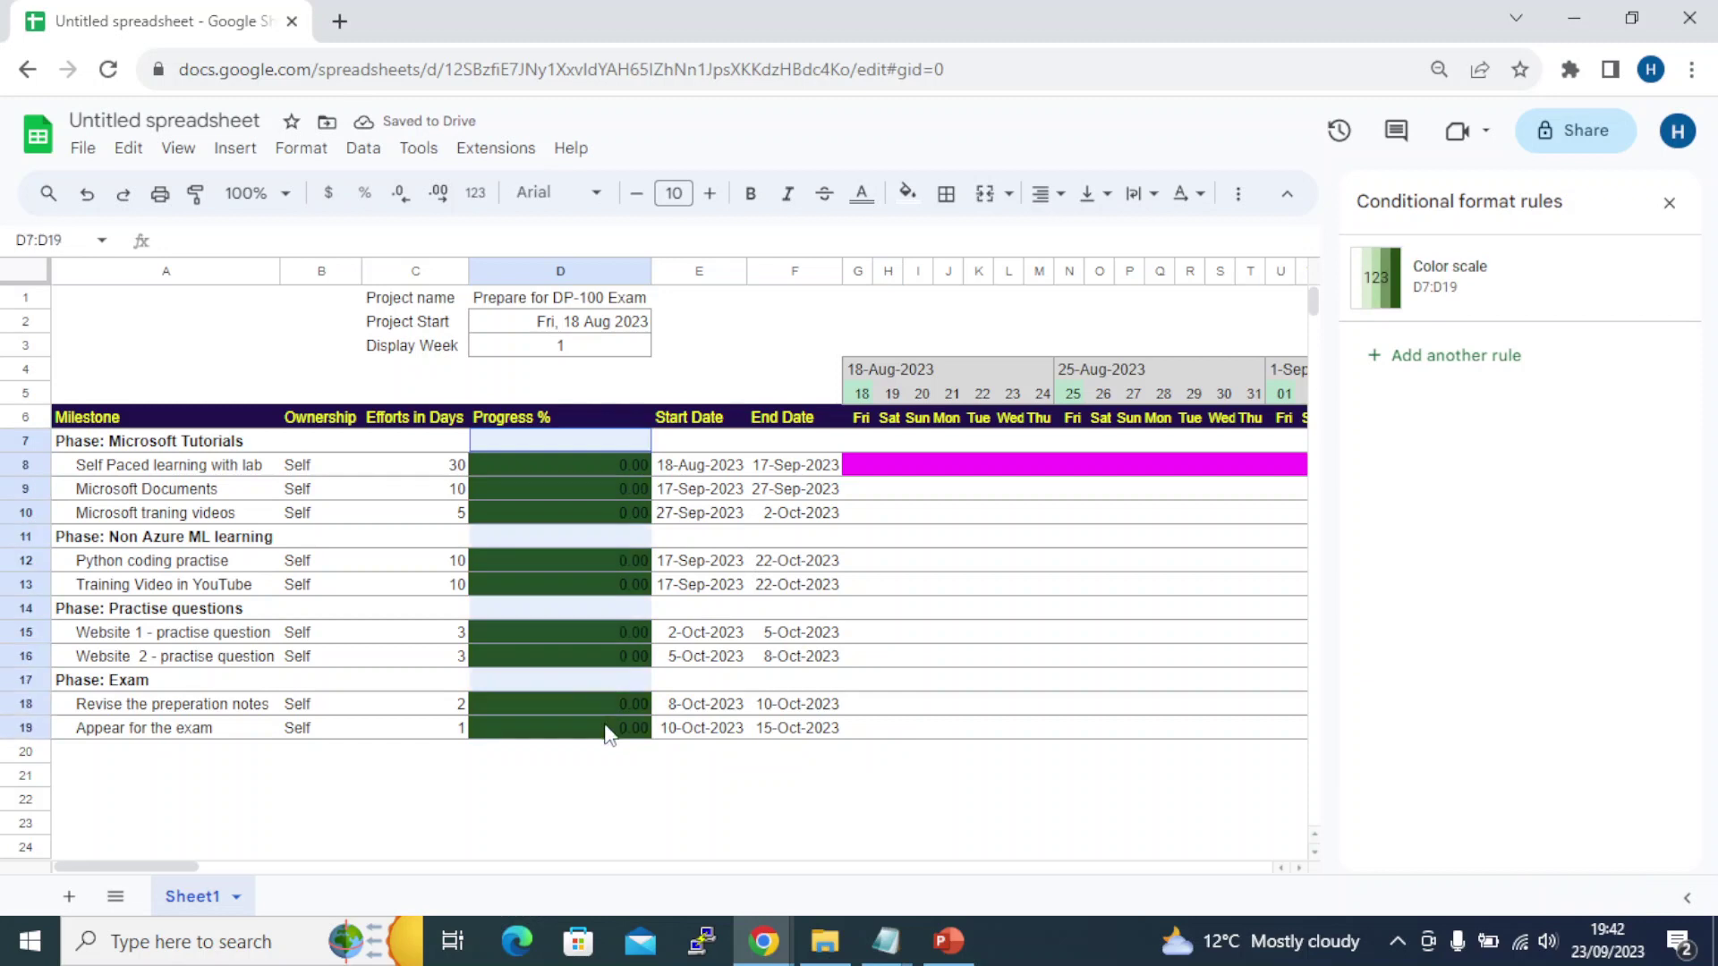
click(1410, 299)
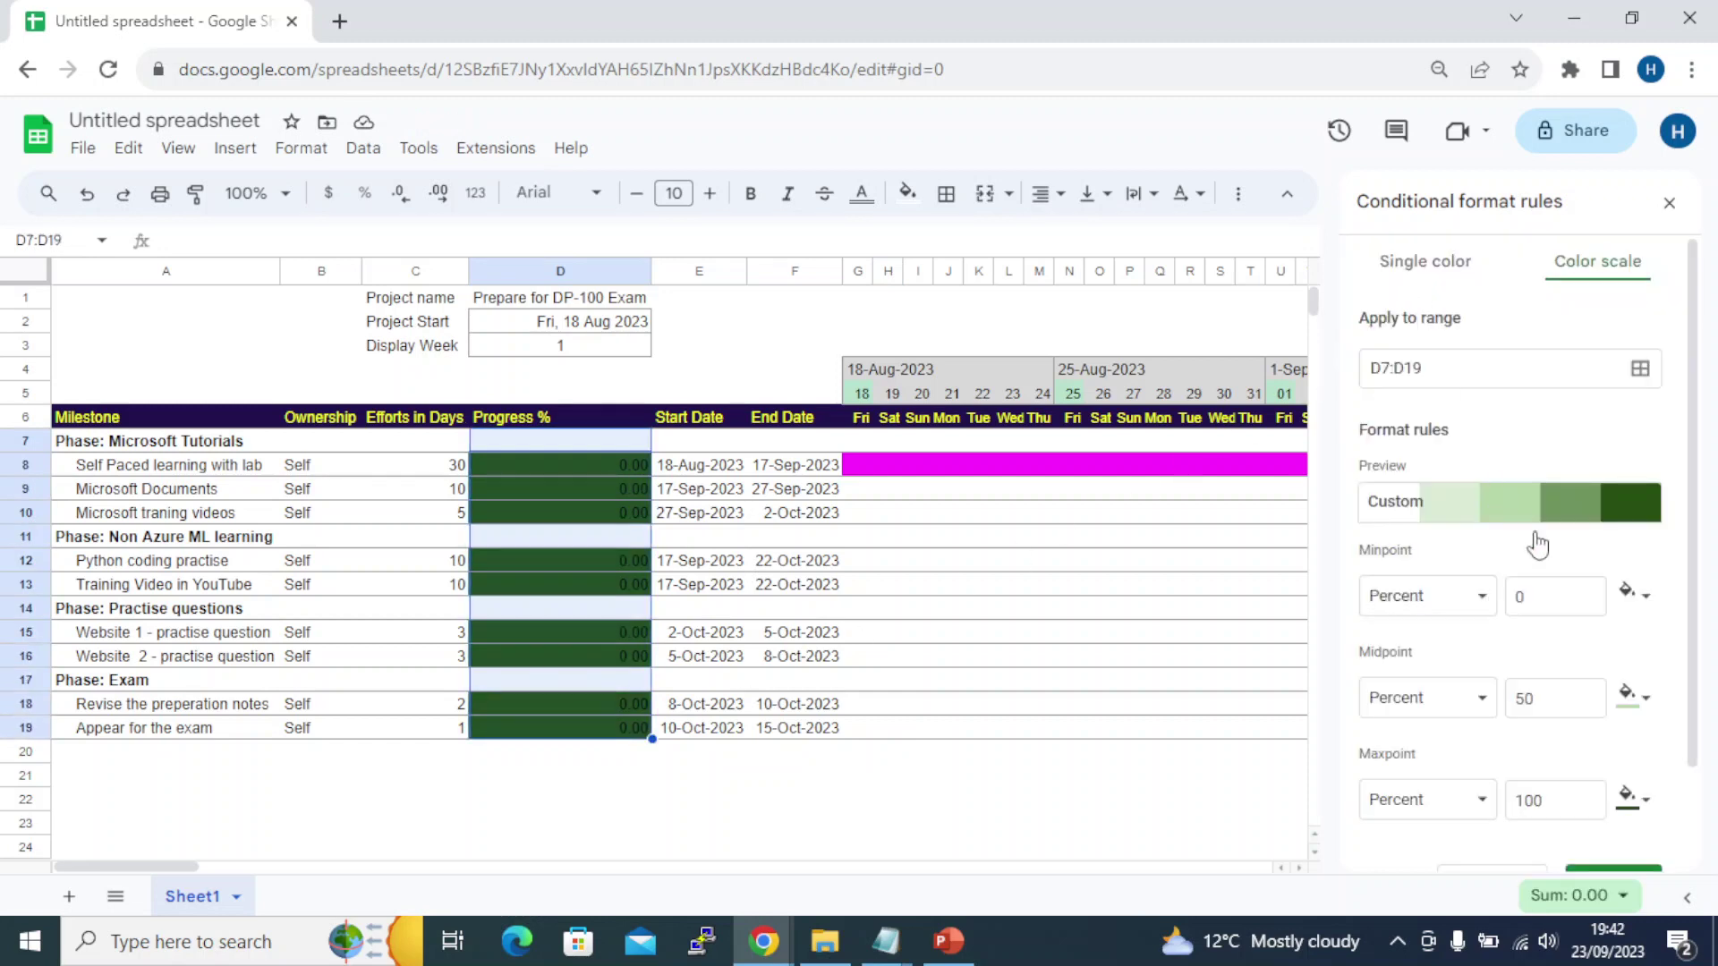
click(1475, 600)
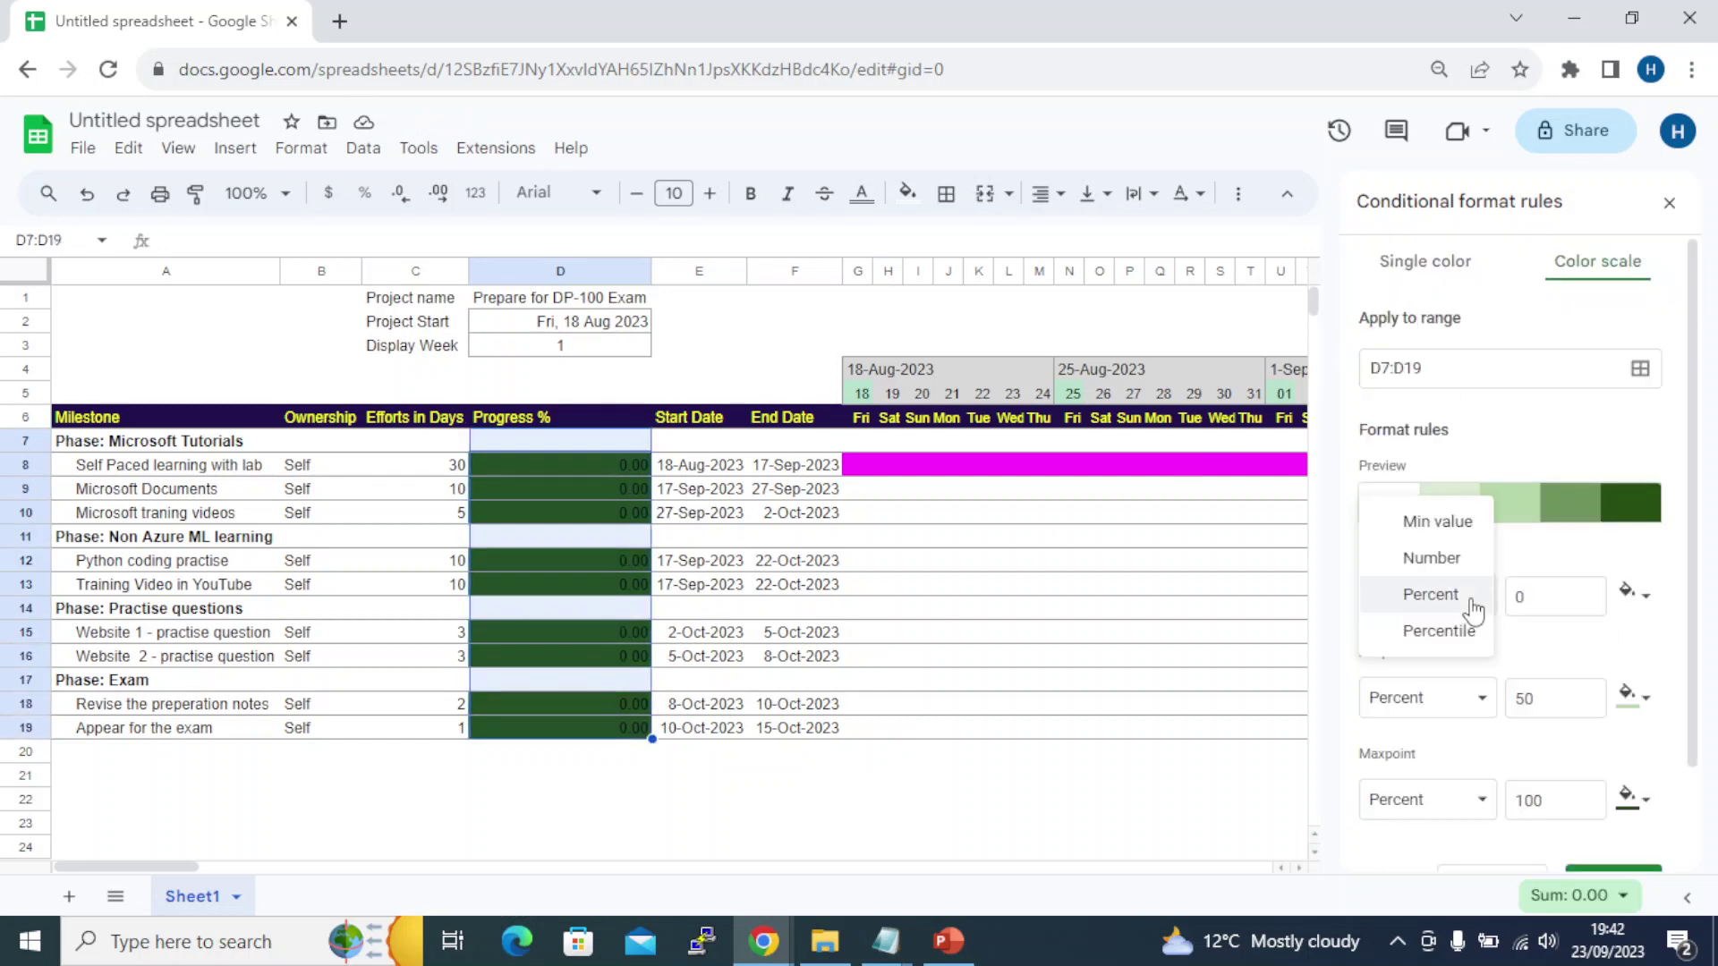
click(1442, 562)
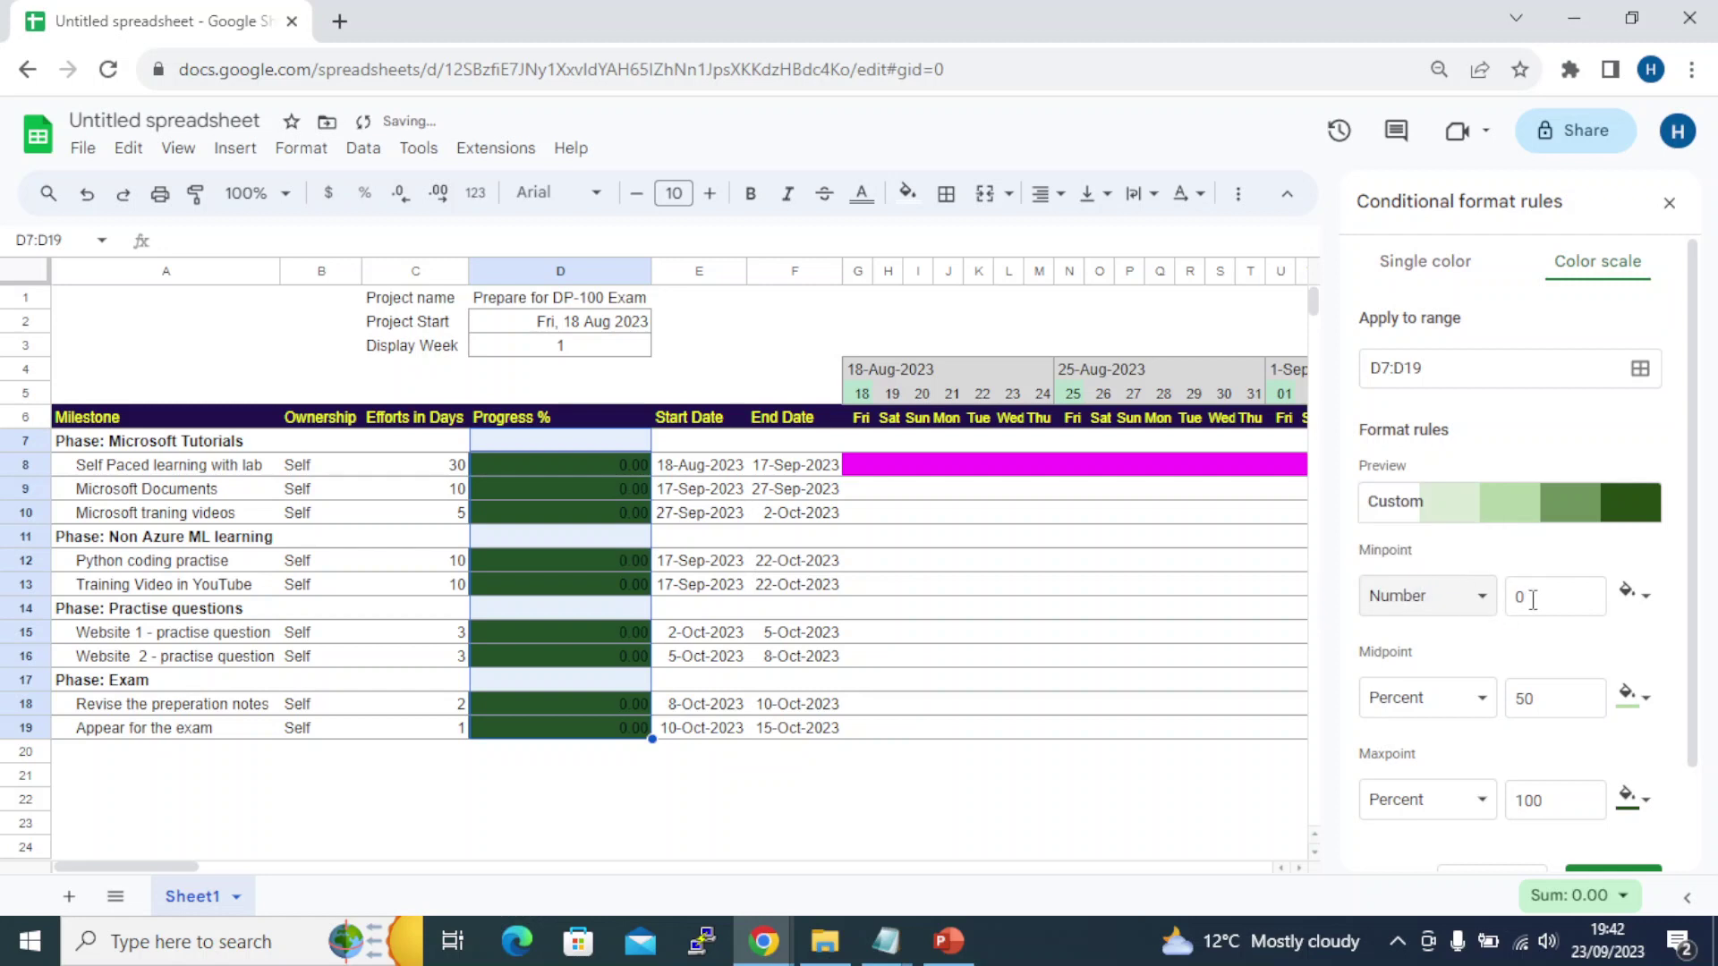
click(1443, 698)
click(1441, 660)
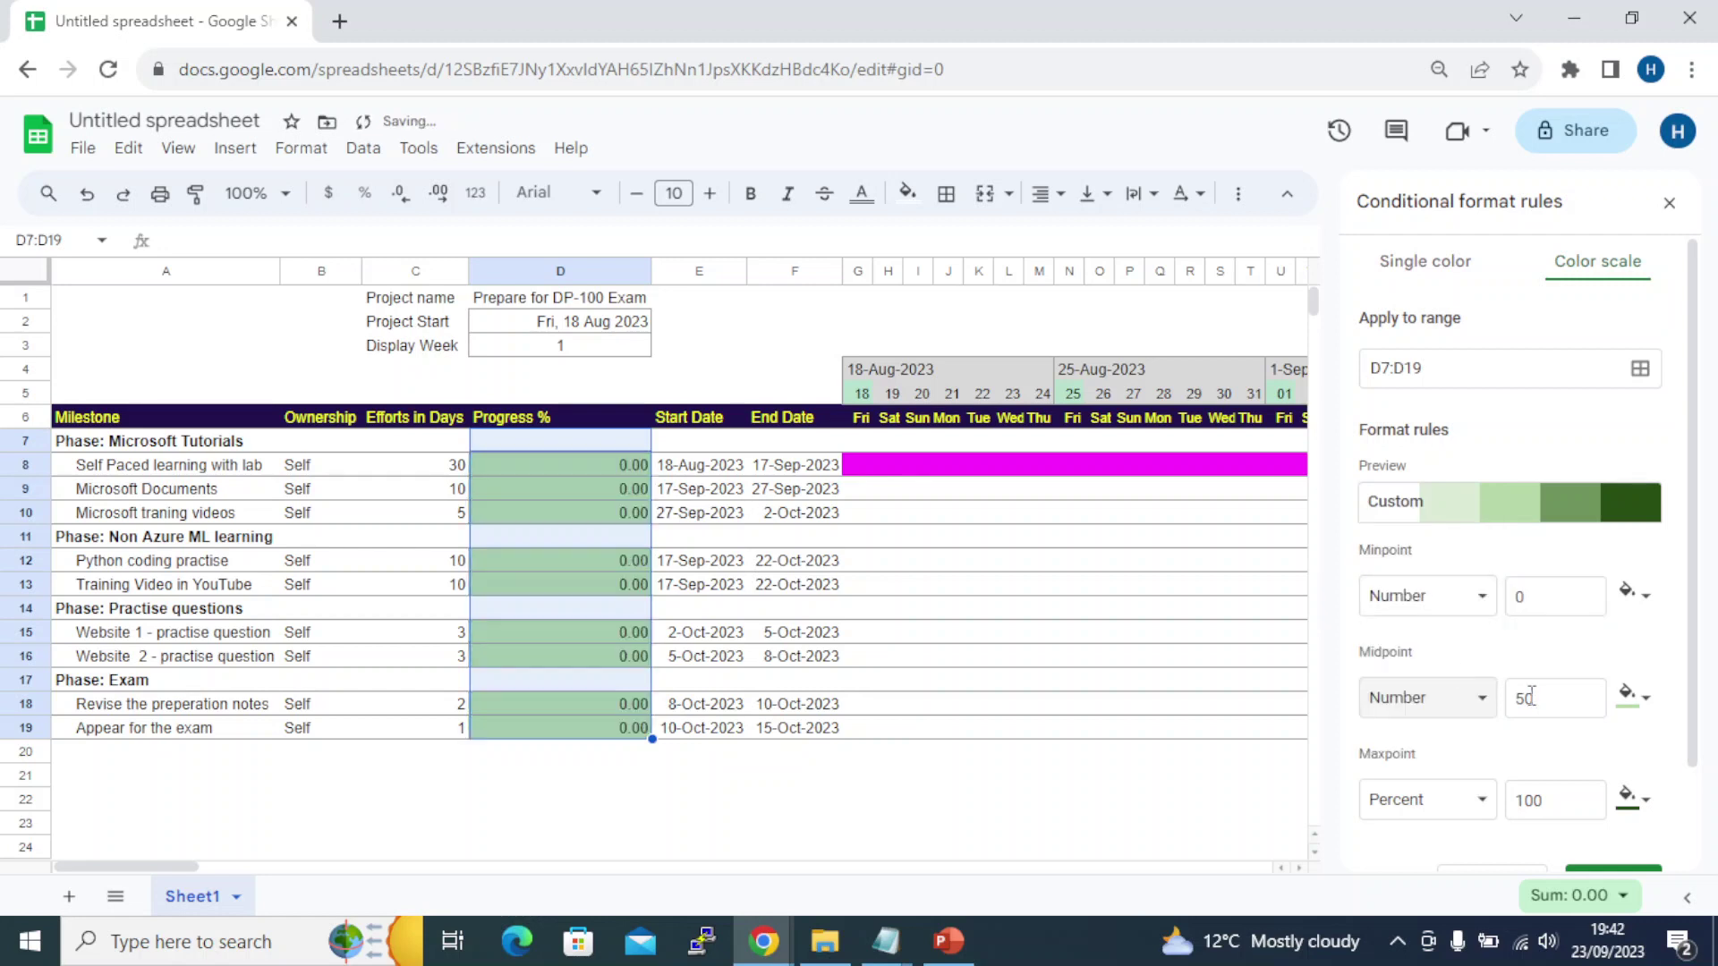
double_click(1539, 698)
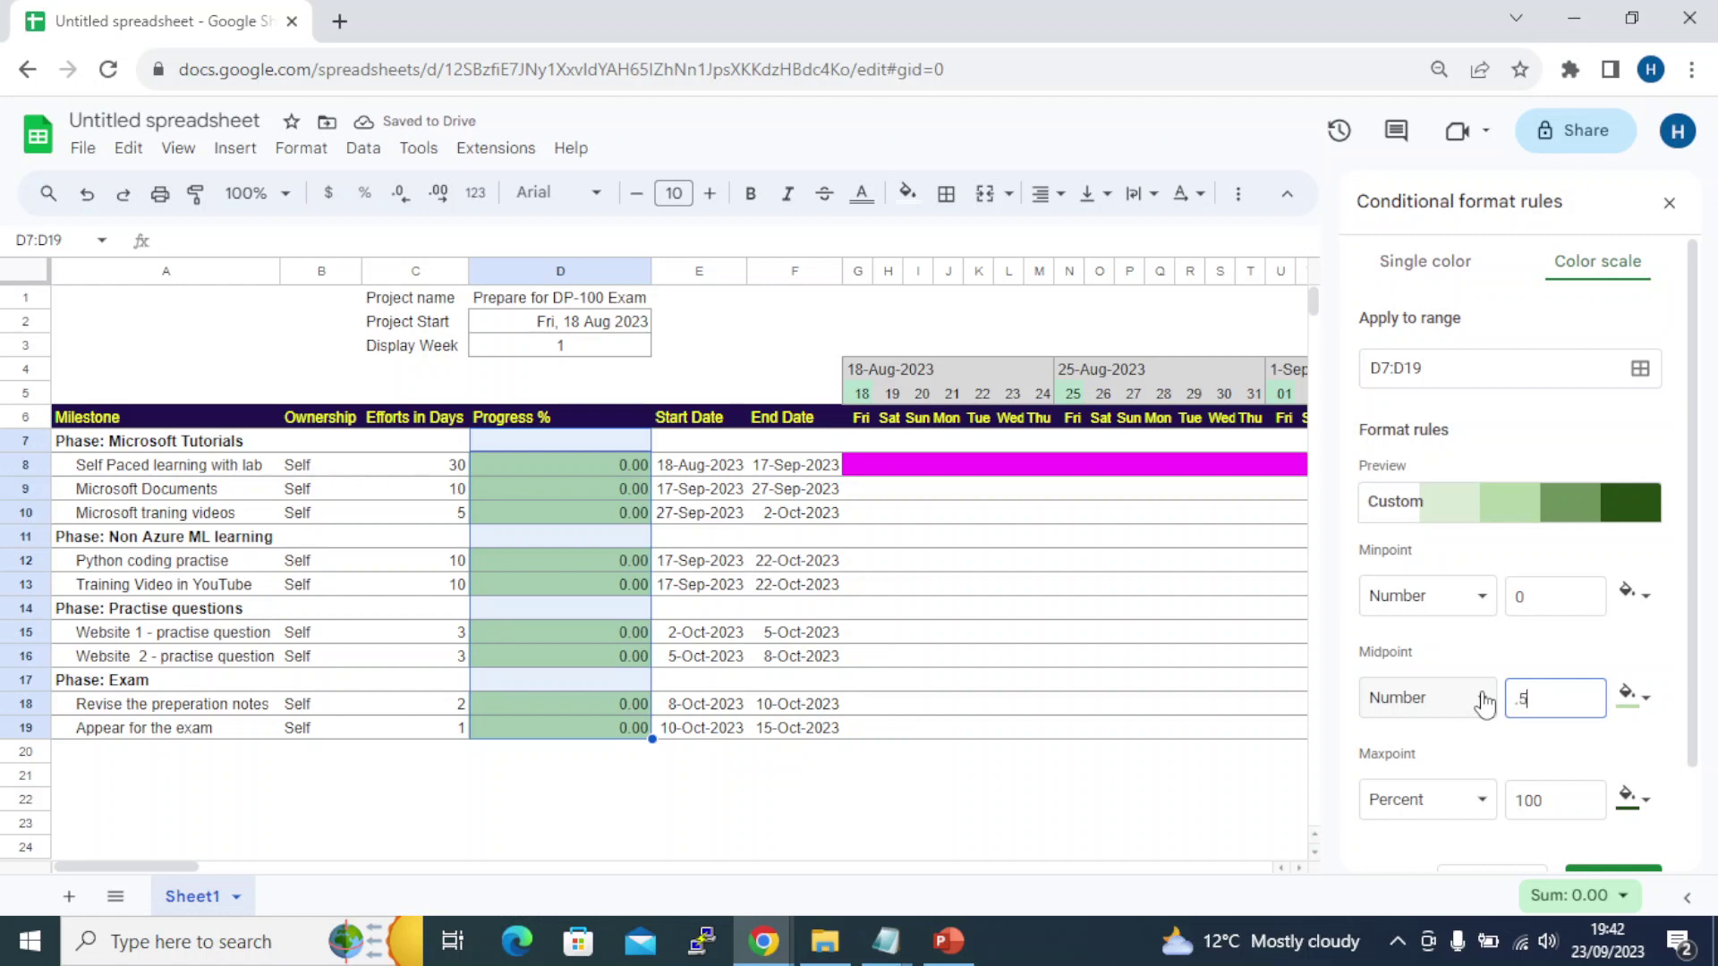
Set the color scale's maxpoint to Number 1 and save the rule
click(1476, 798)
click(1445, 762)
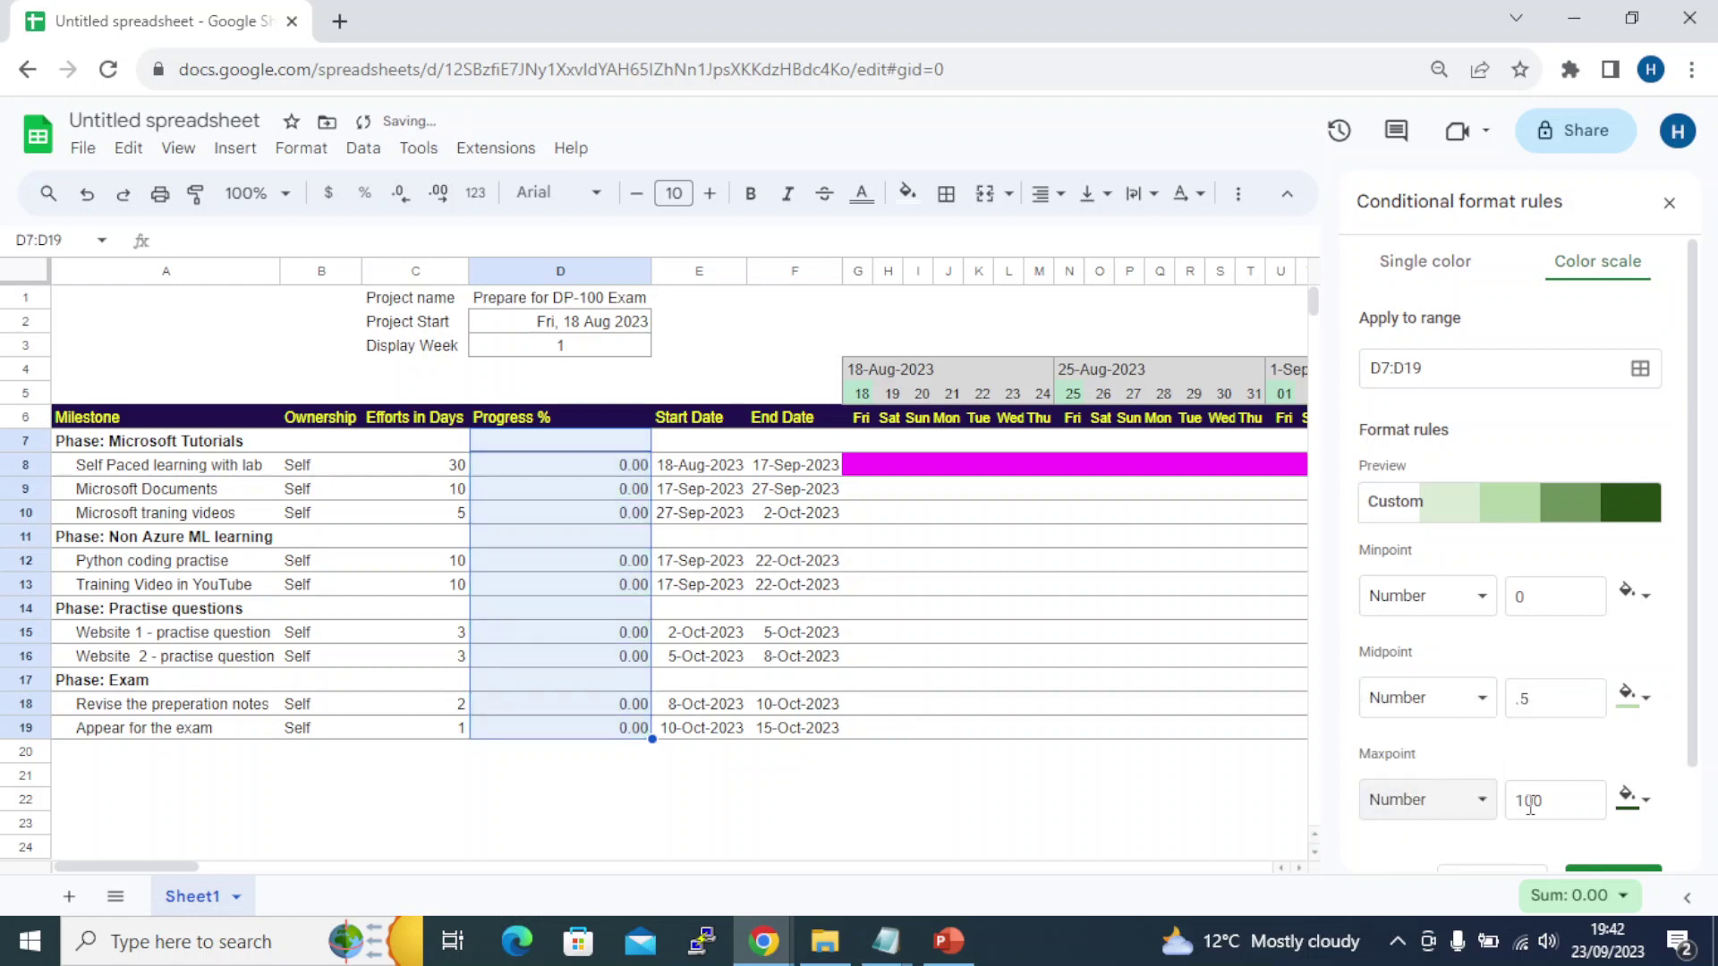
double_click(1530, 801)
scroll(1554, 837, down, 1)
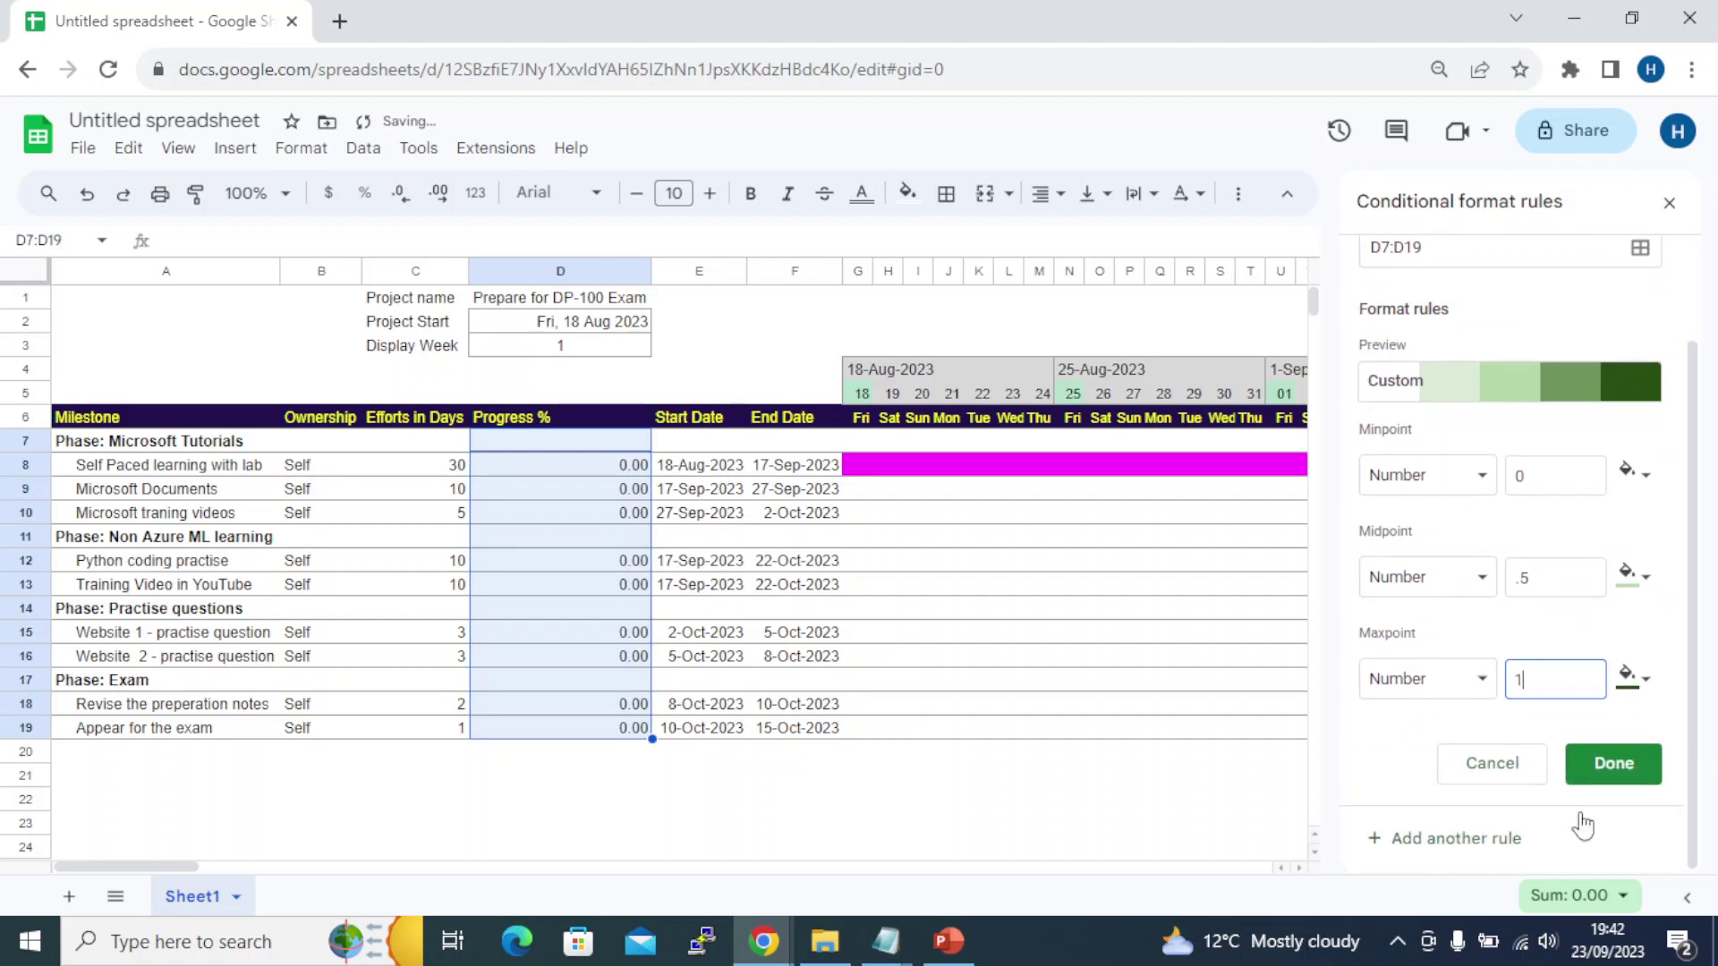
click(1608, 766)
click(725, 775)
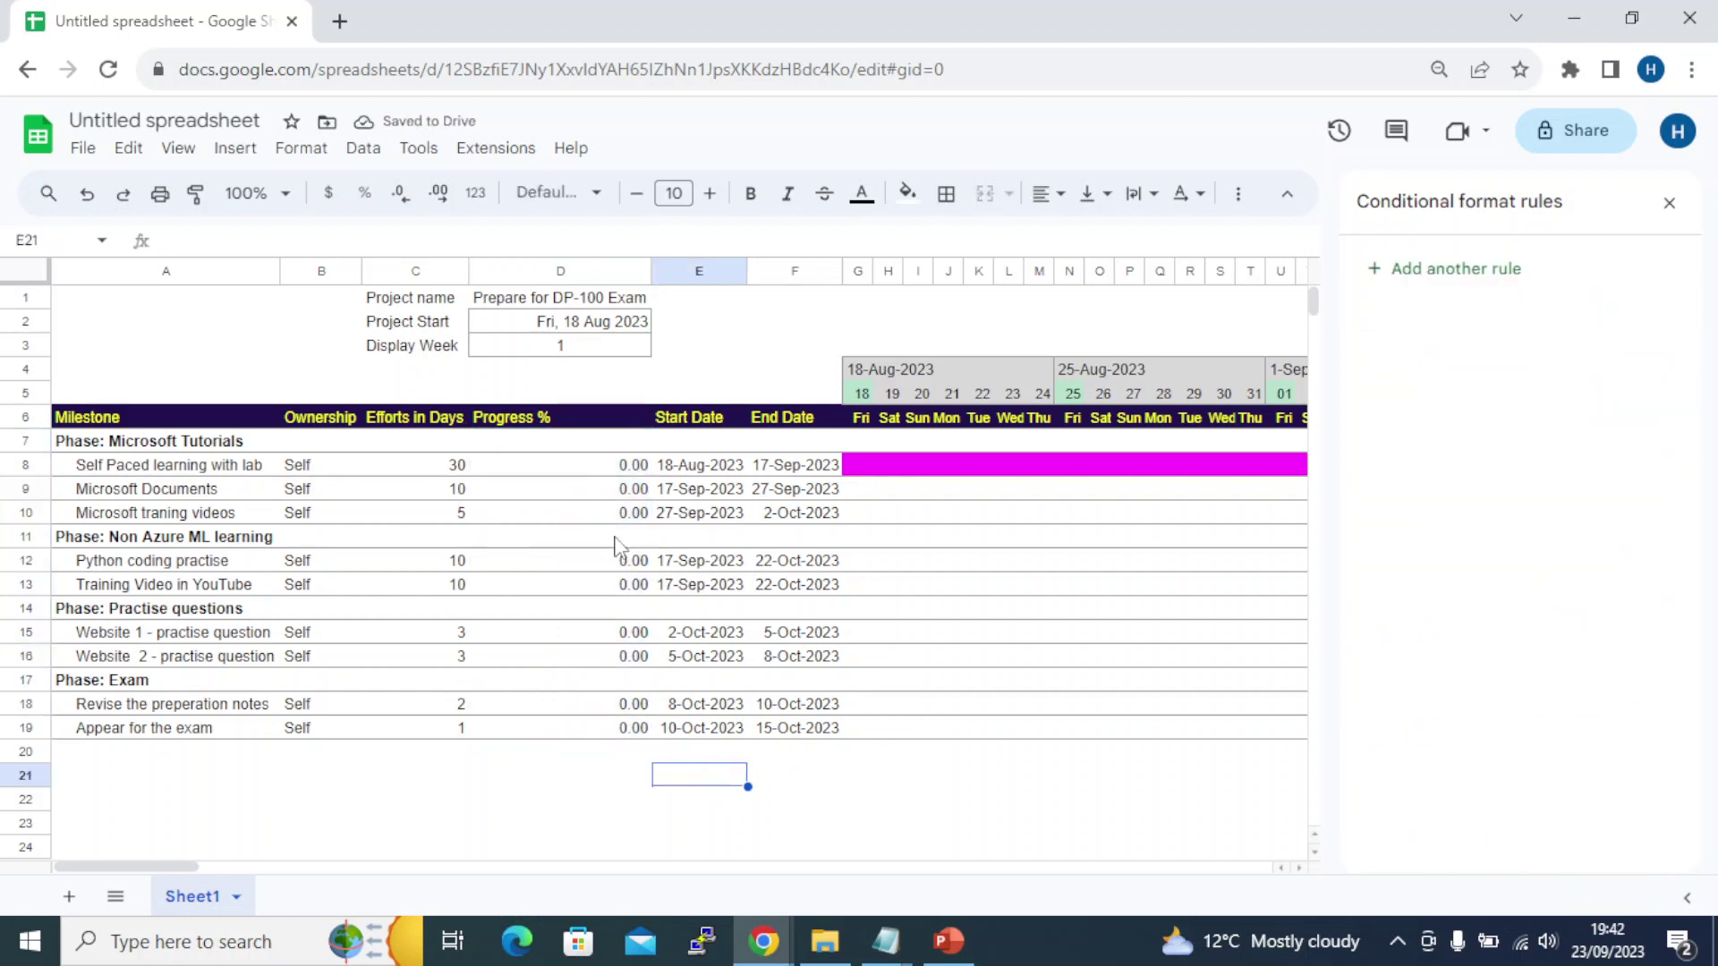
Try a progress value of .5 for Microsoft Documents and undo the entry
click(614, 499)
text(.5)
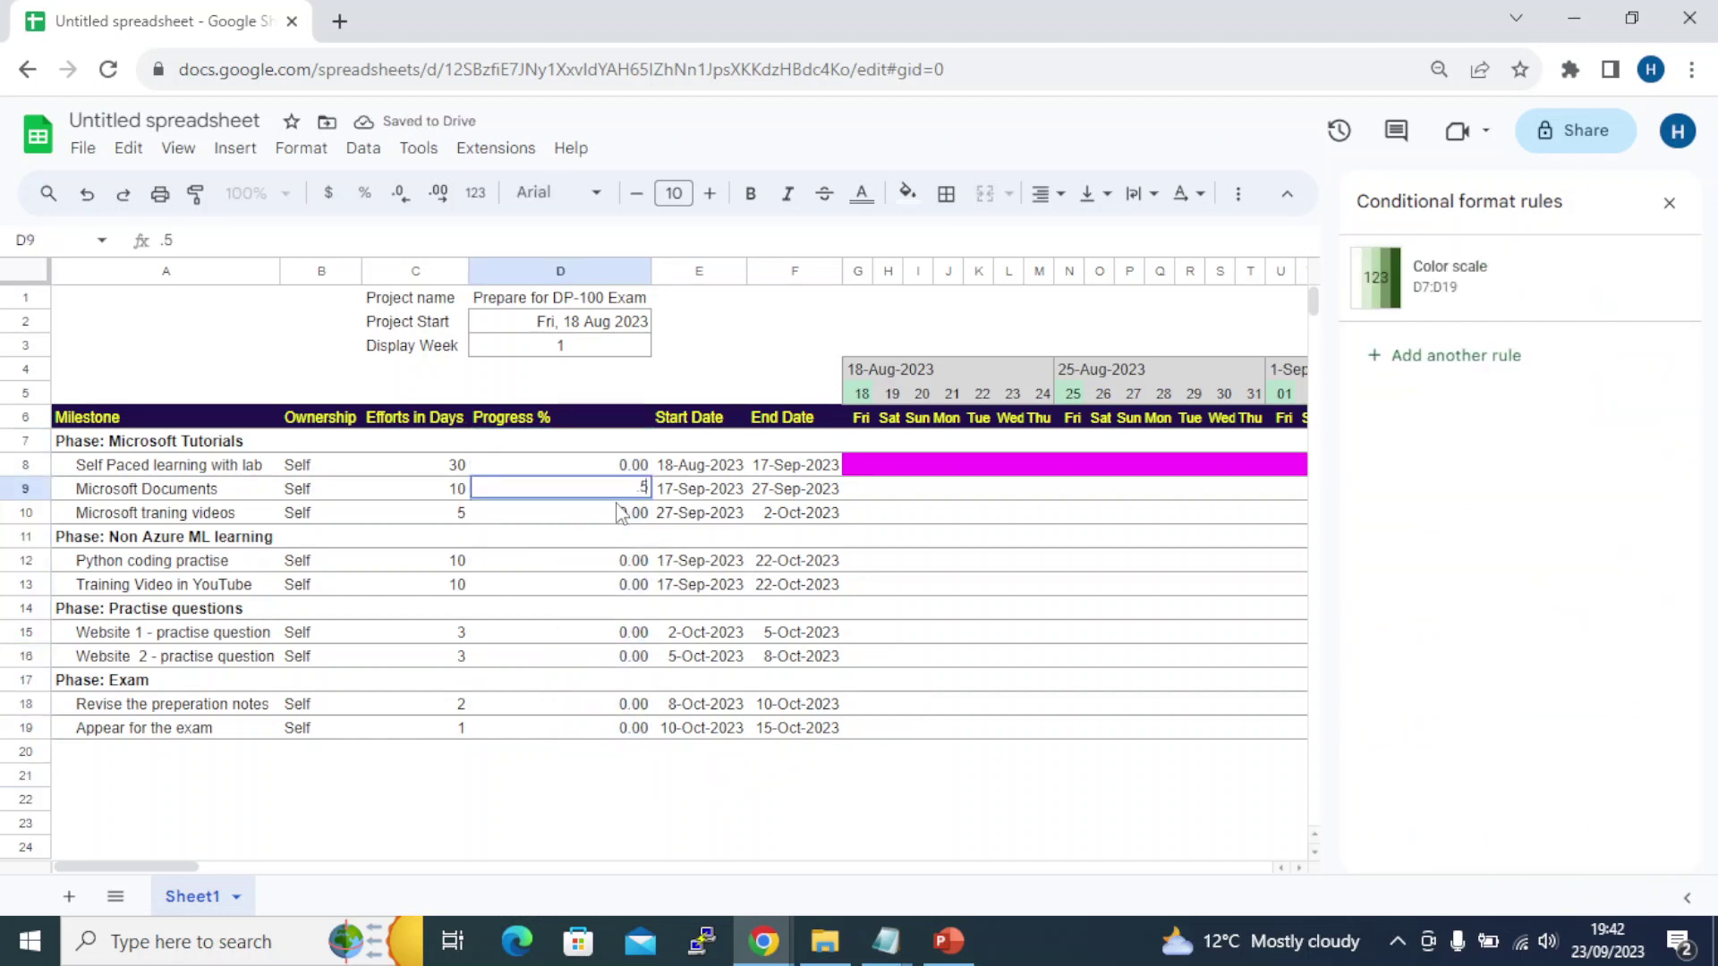
key(Return)
key(ctrl+z)
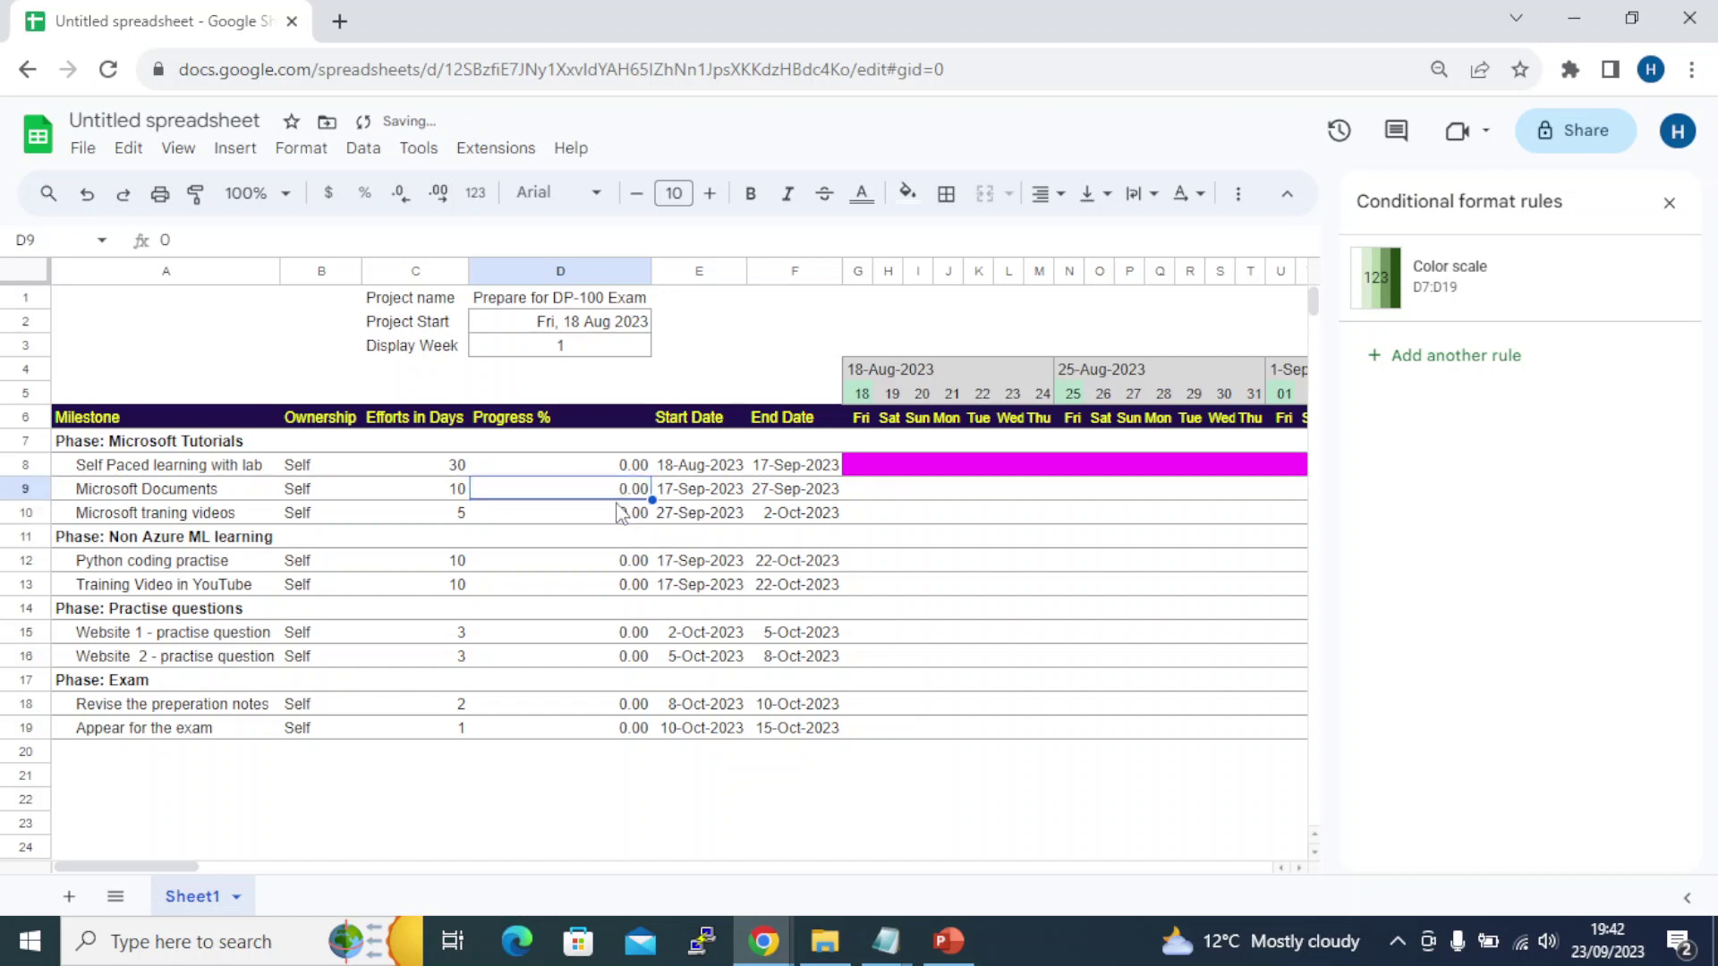
Apply the Percent format to the Progress % range D7:D19
drag(606, 467, 567, 729)
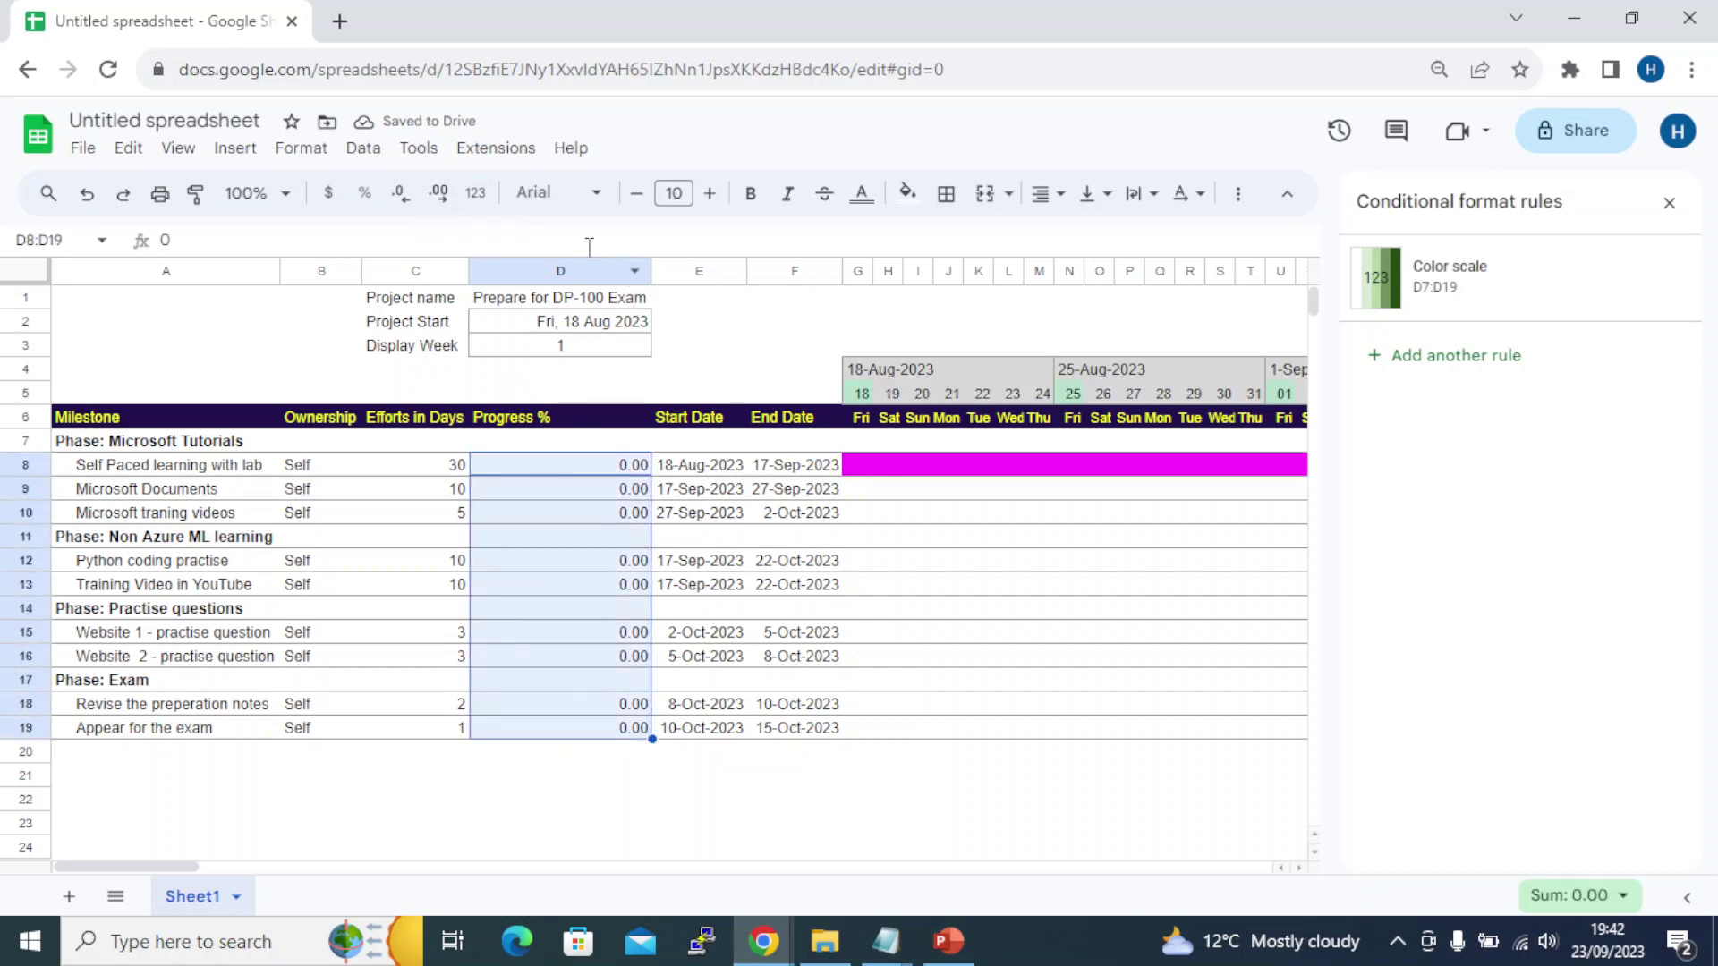
click(301, 148)
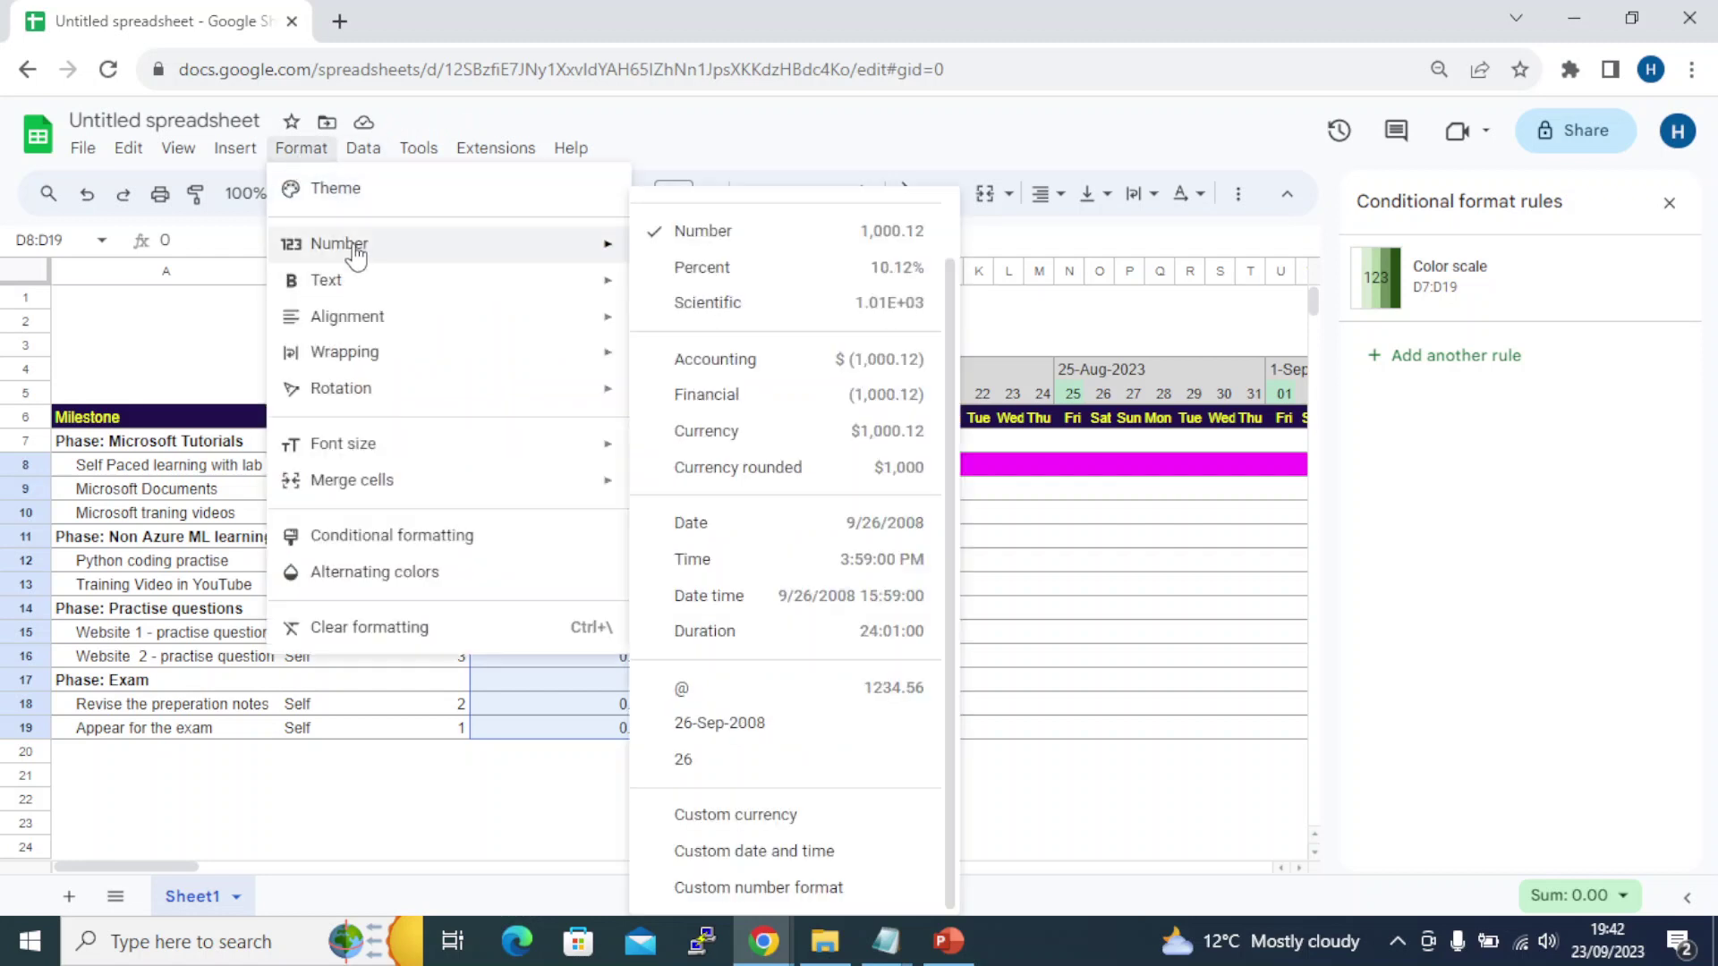
key(Escape)
drag(562, 447, 555, 729)
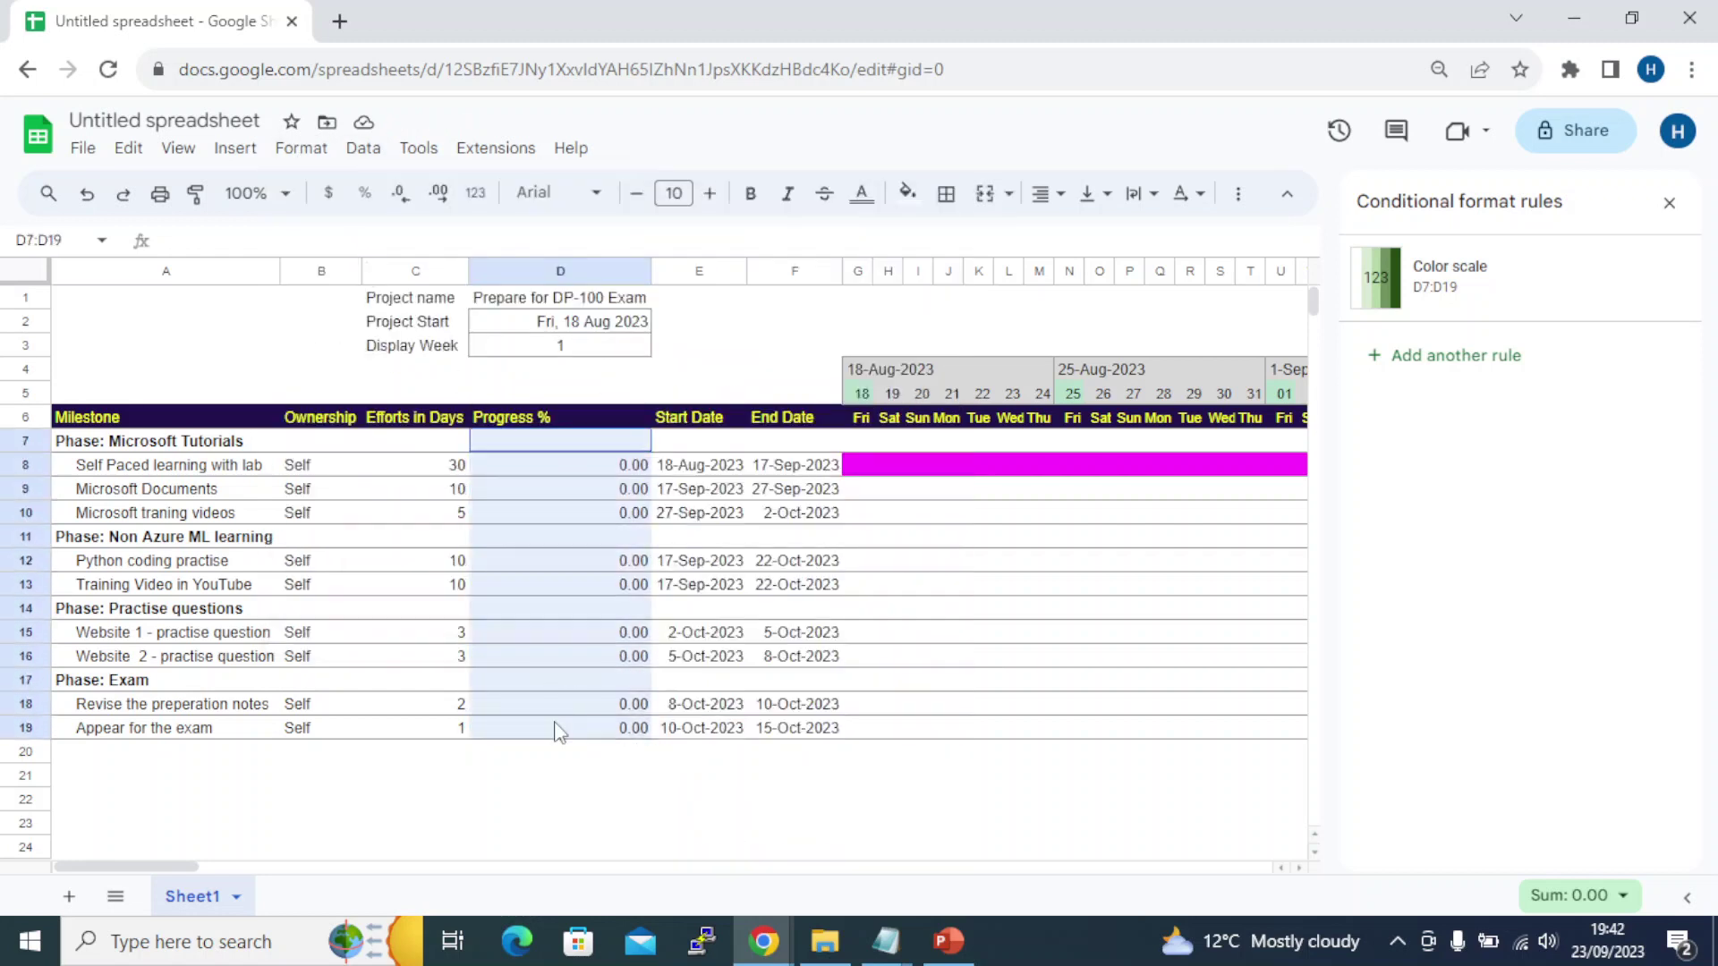
click(304, 150)
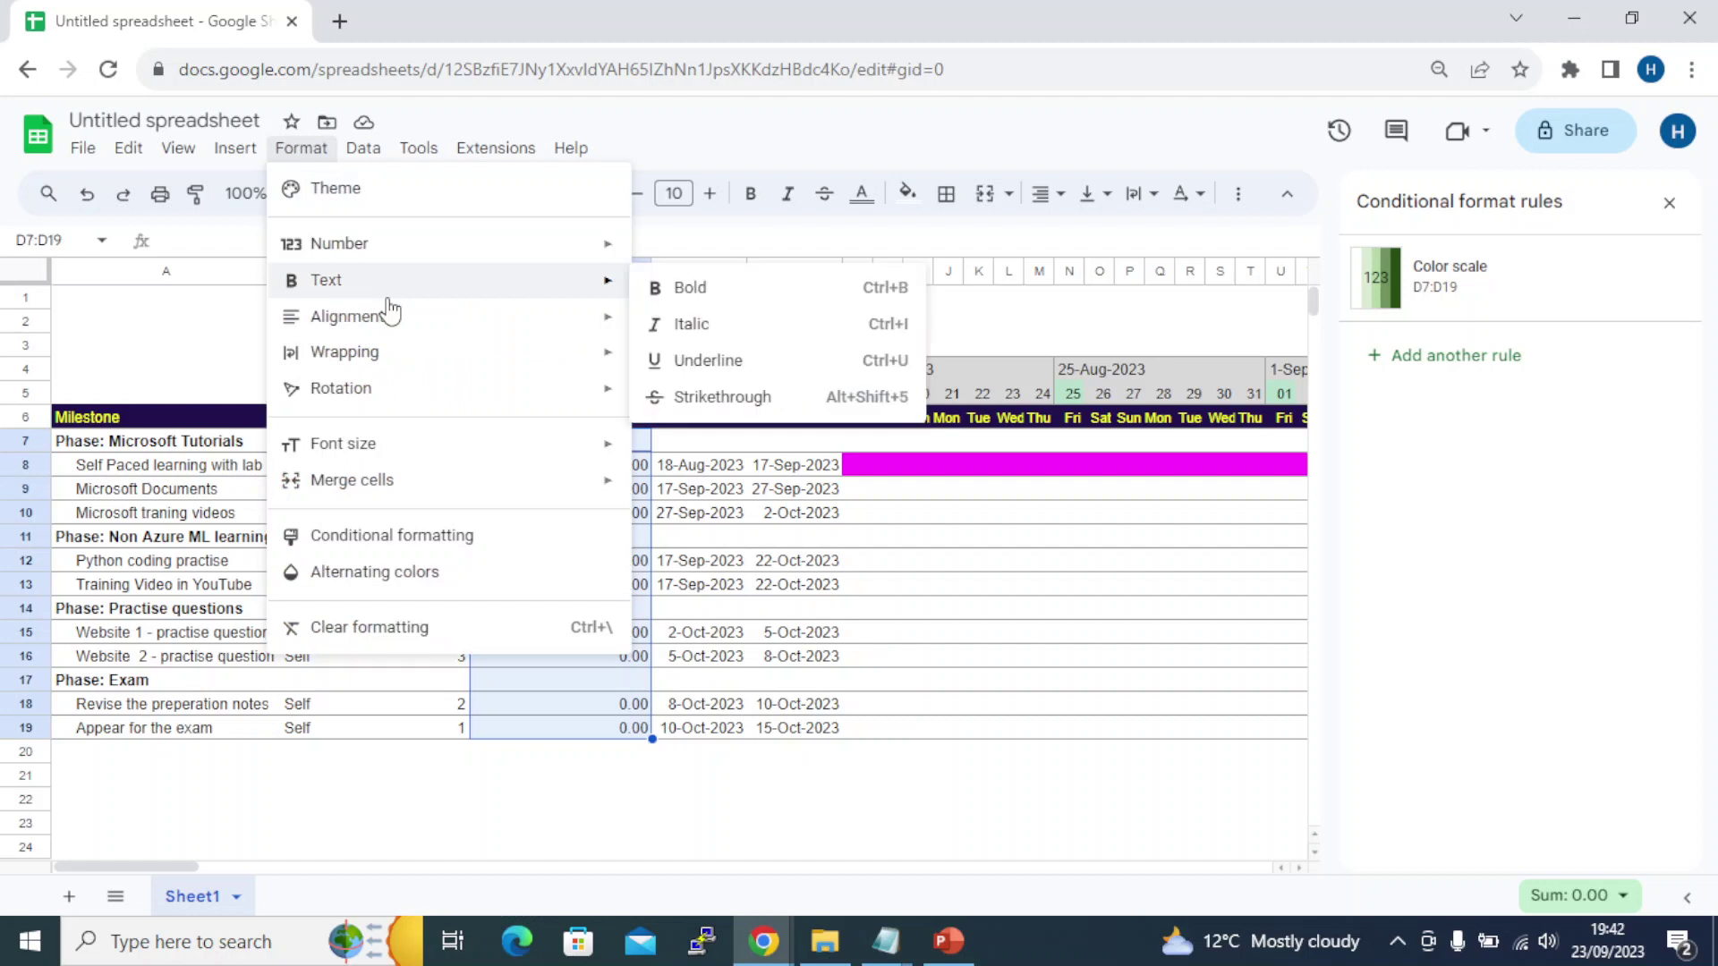
mouse_move(425, 257)
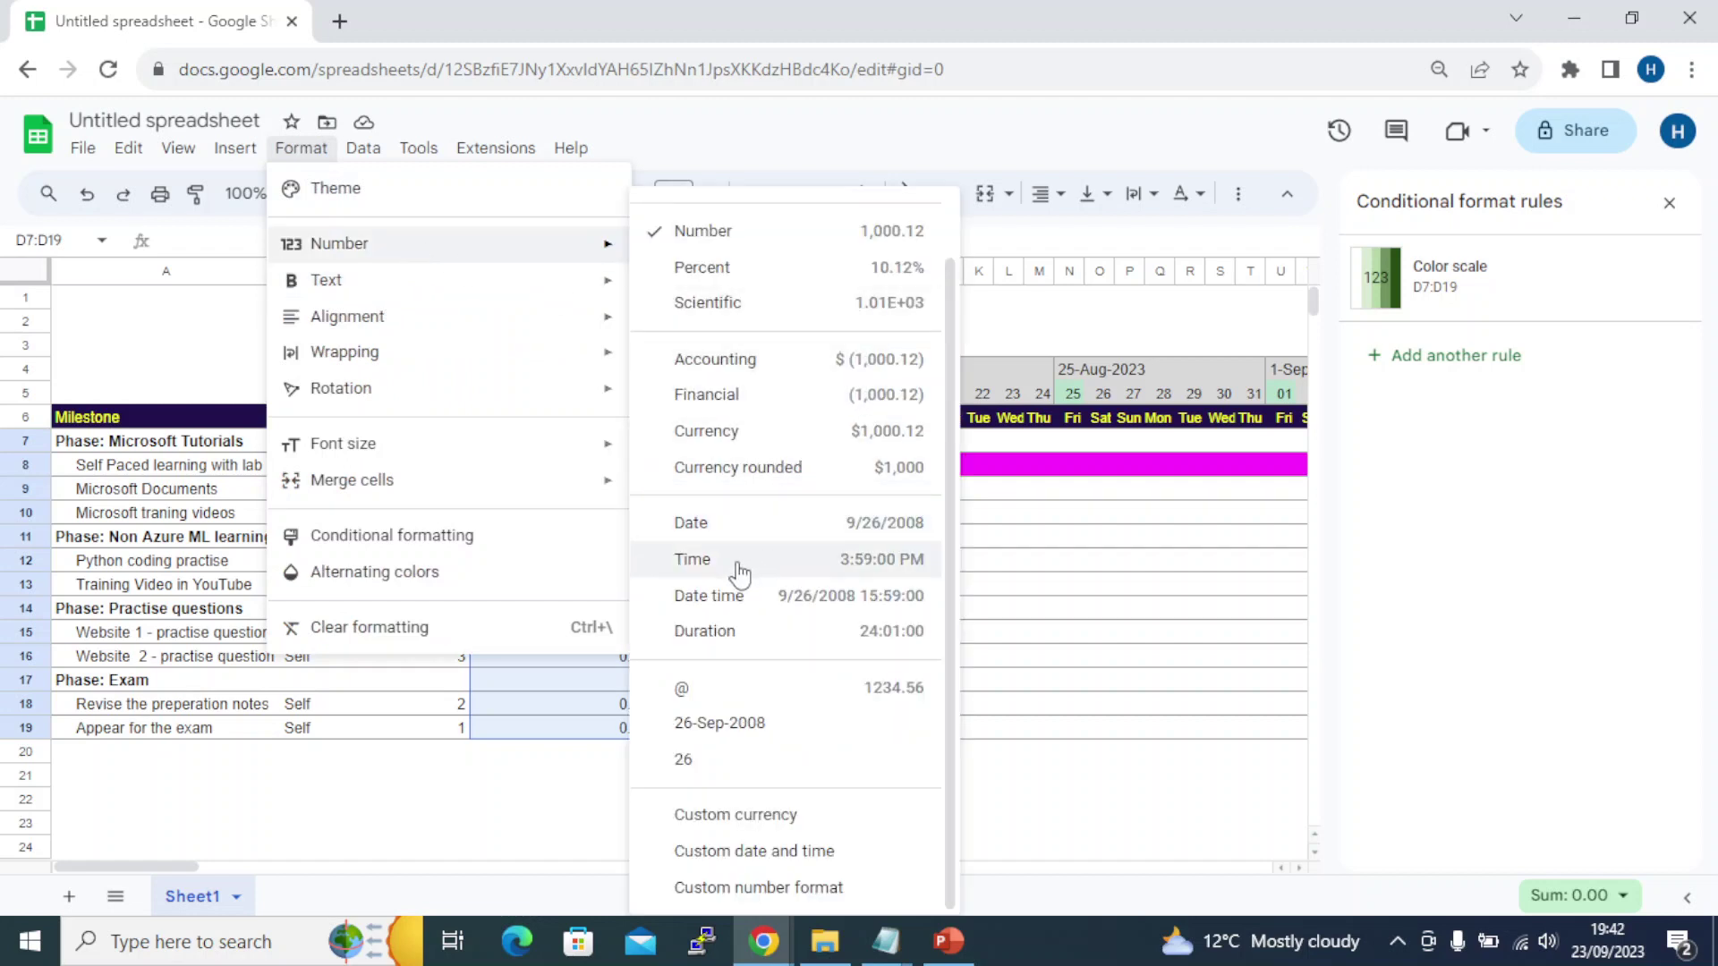
click(754, 270)
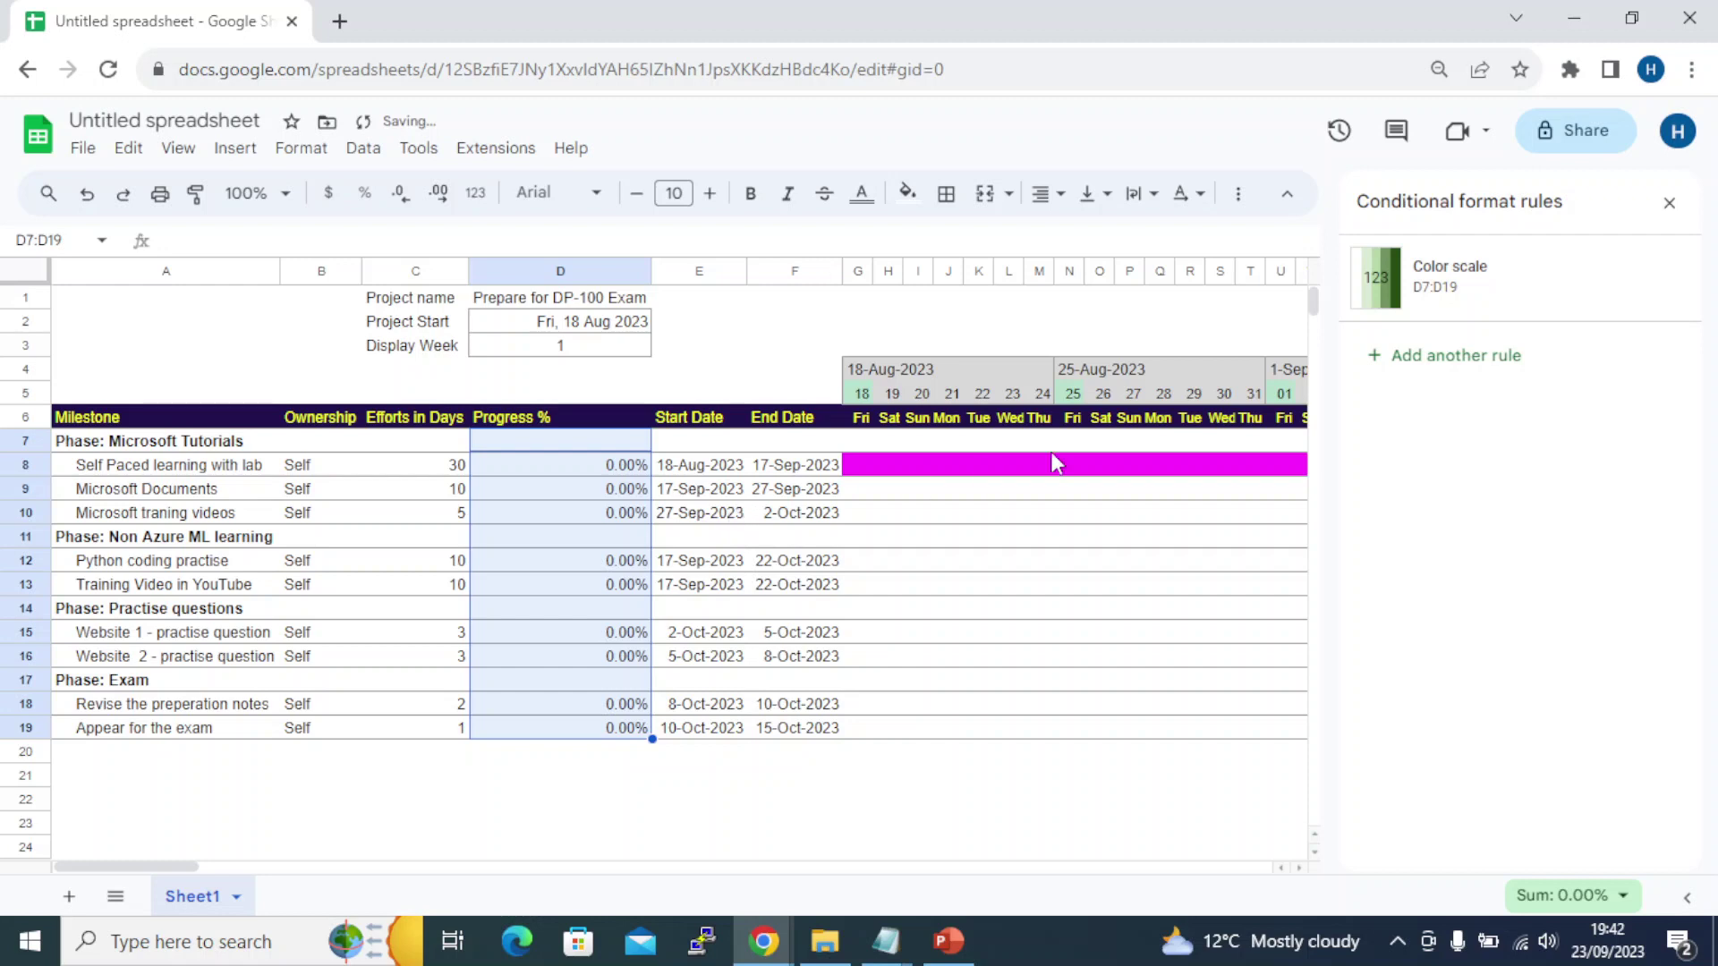
Try the Percent type for the color scale's minpoint, midpoint and maxpoint, and undo the change
click(1396, 285)
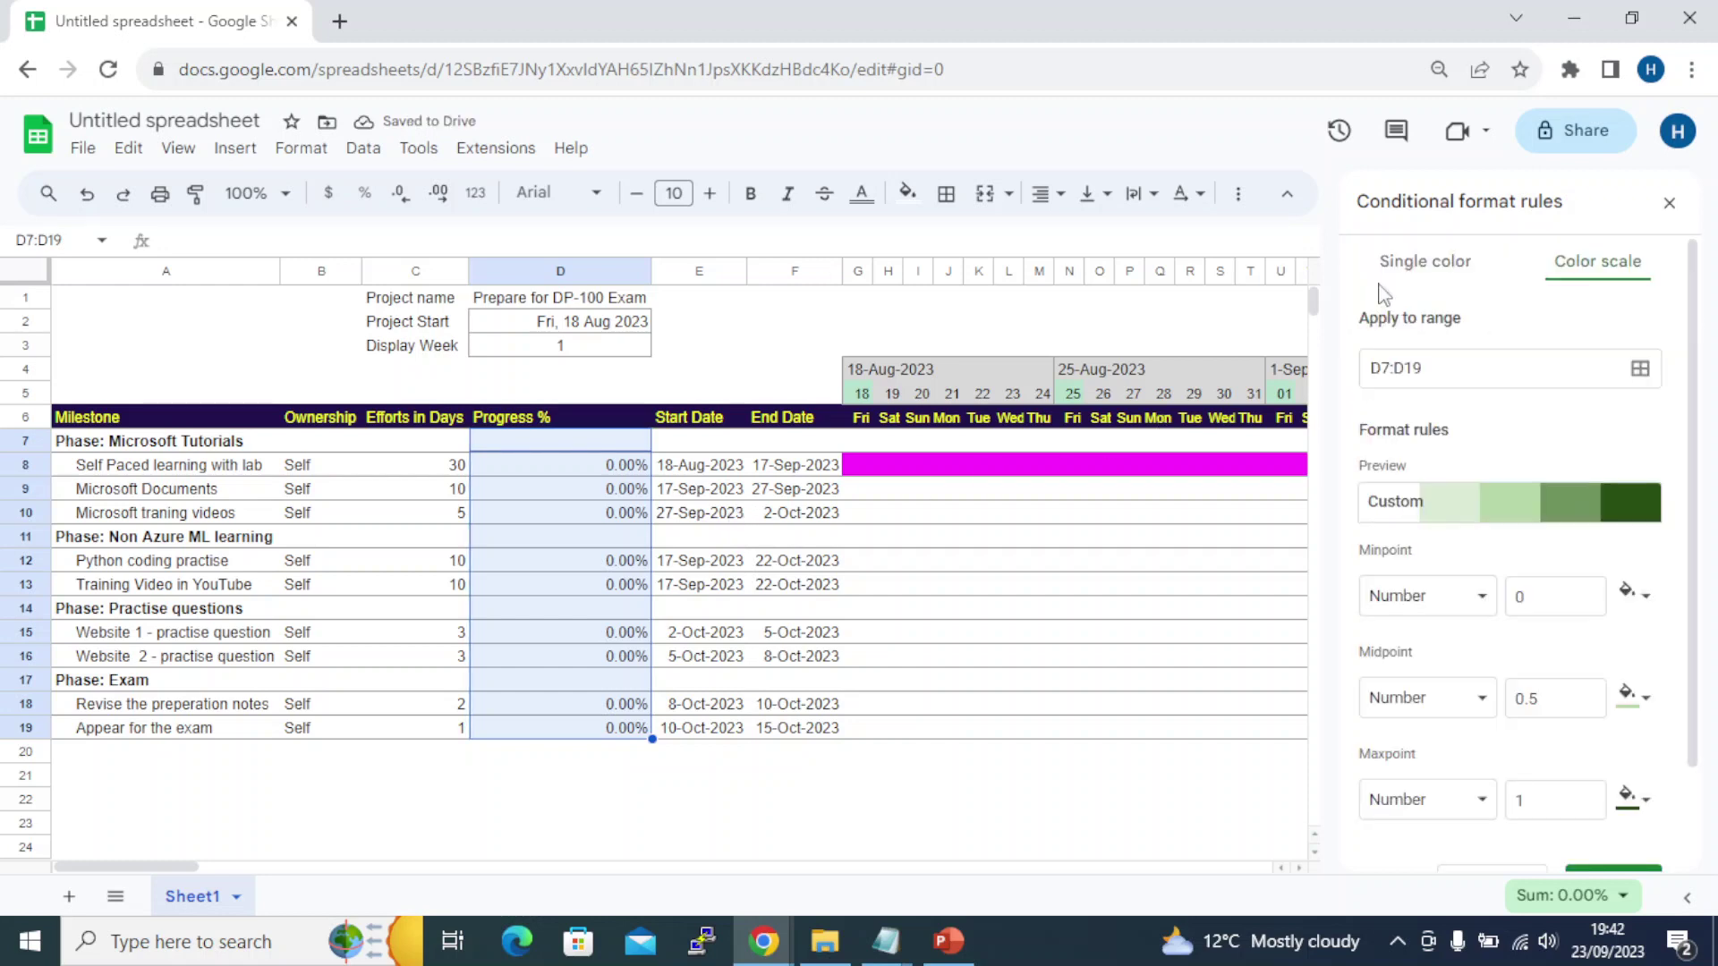
click(1483, 618)
click(1429, 631)
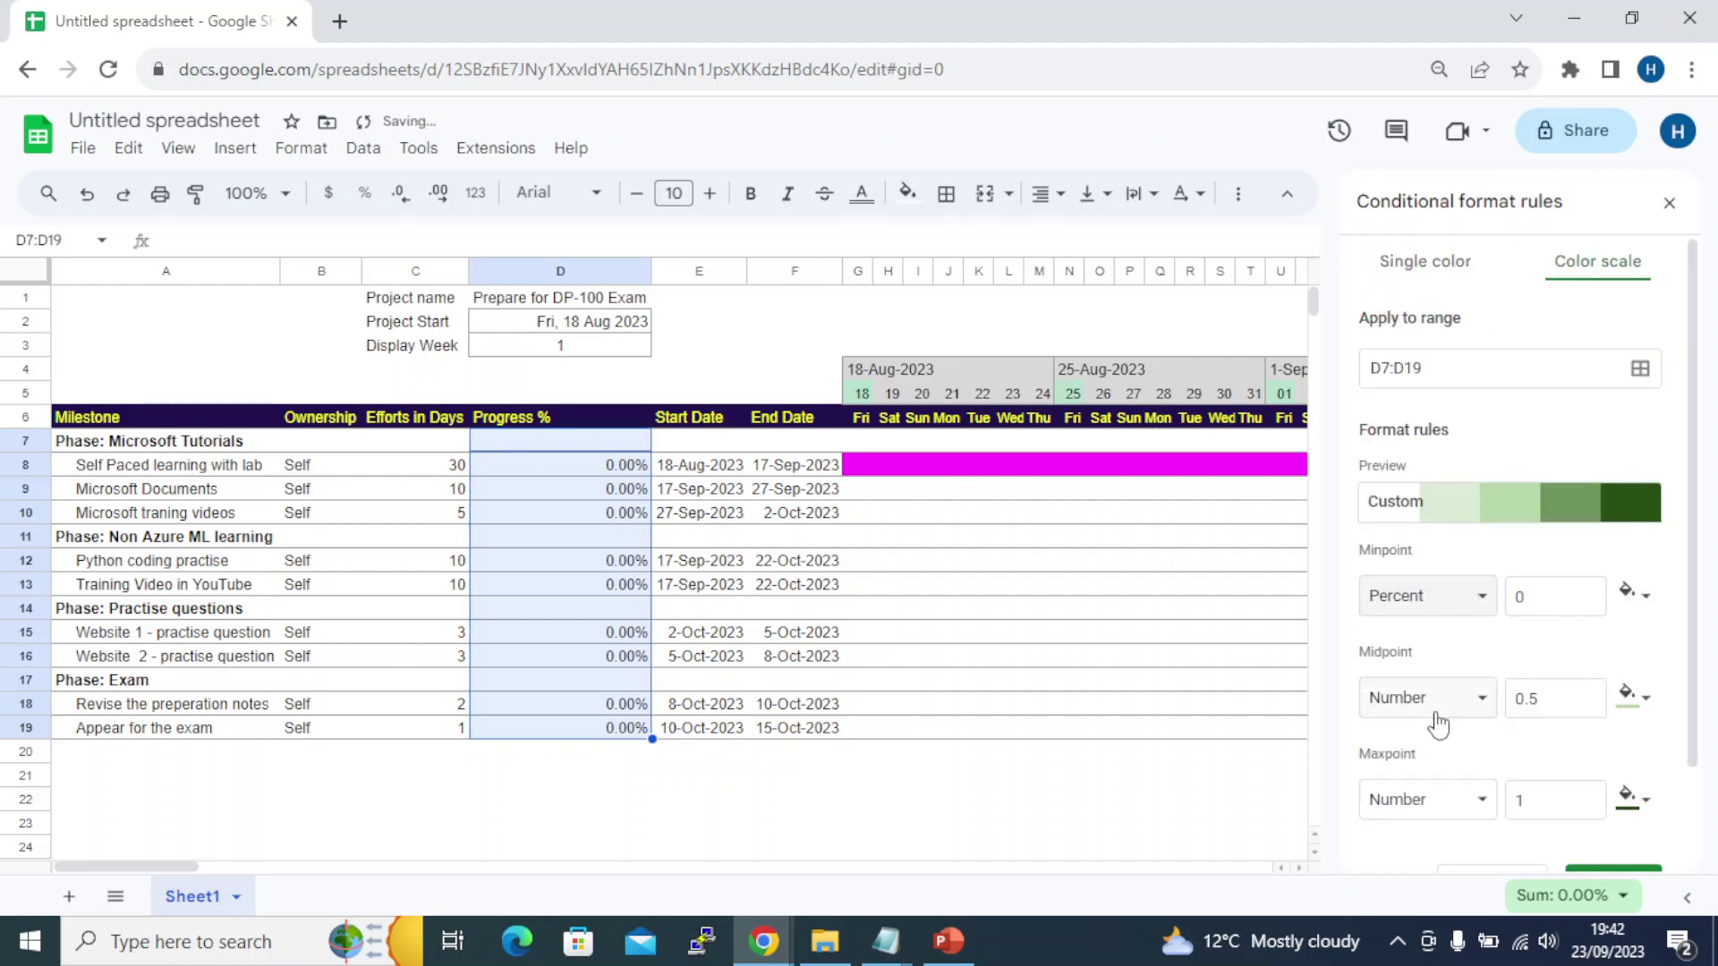
click(1438, 723)
click(1426, 729)
click(1427, 810)
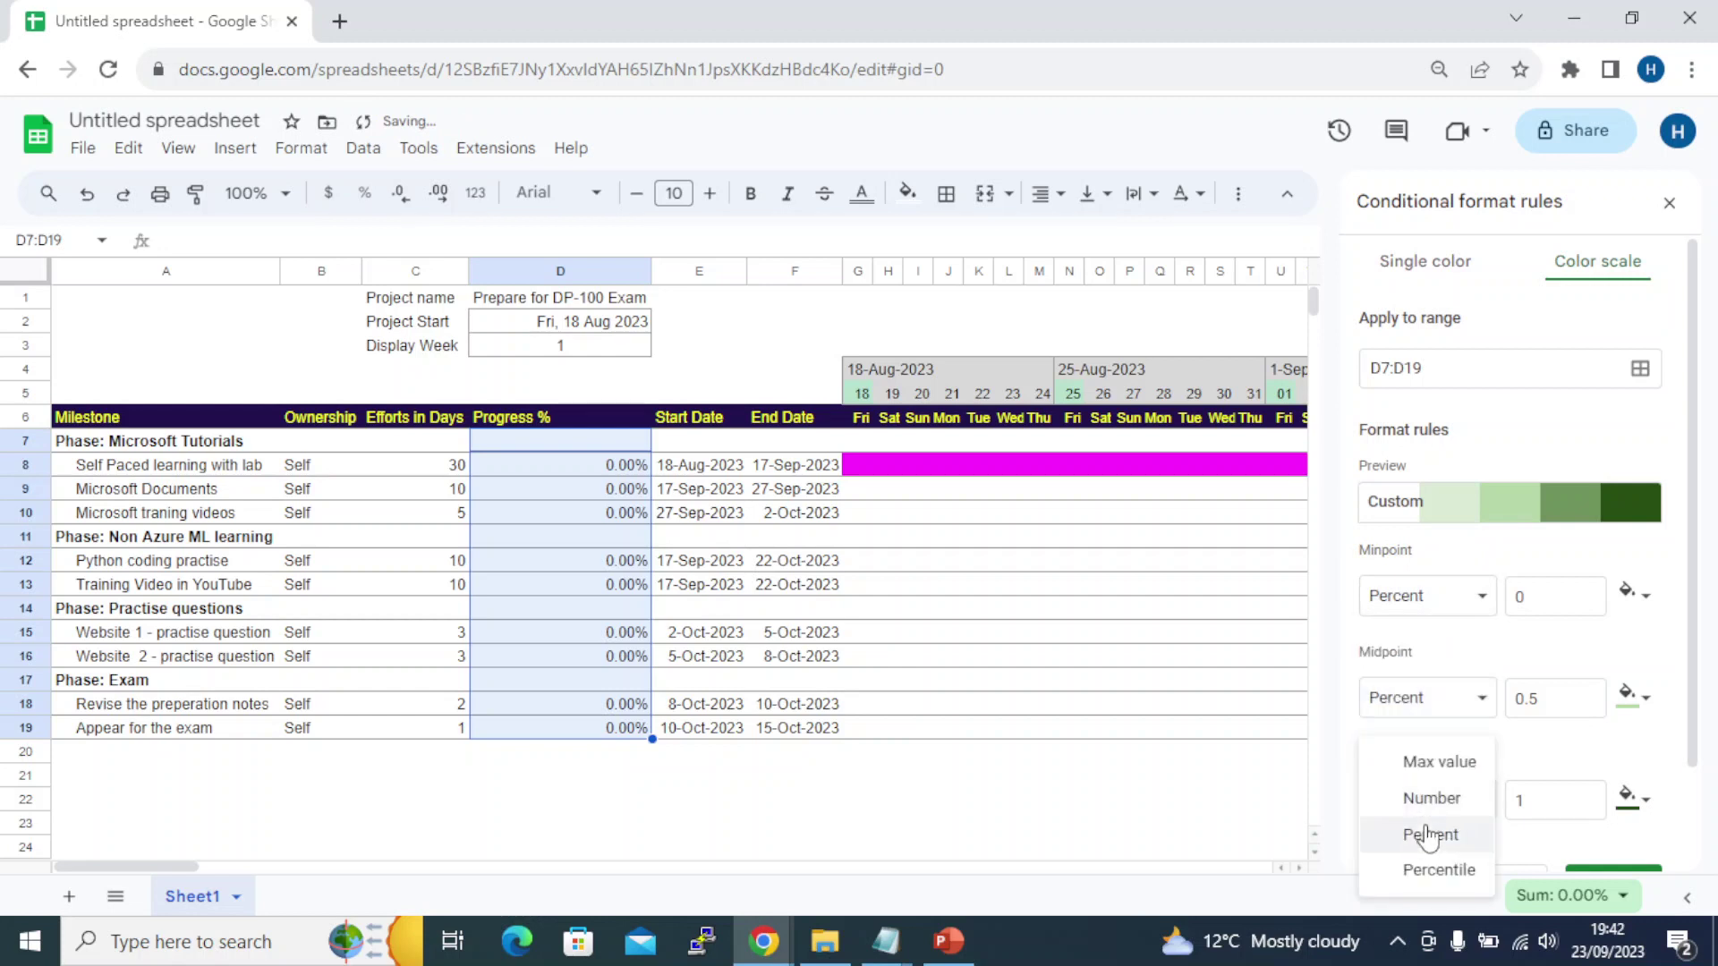
click(1429, 836)
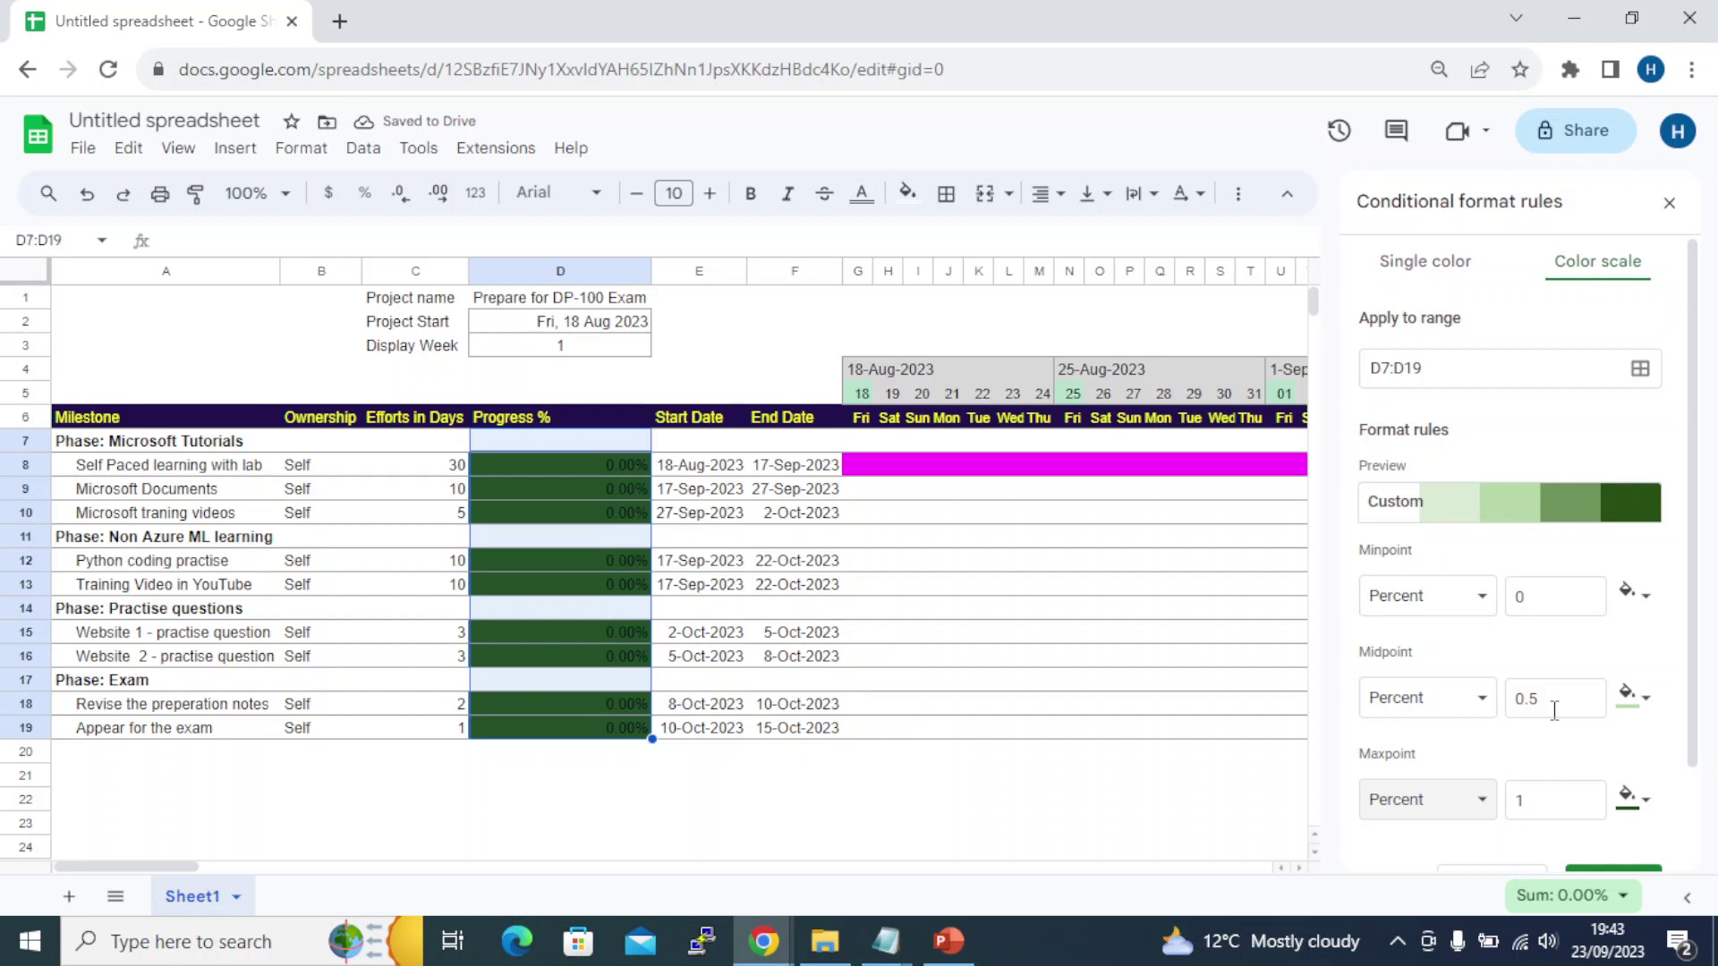
key(ctrl+z)
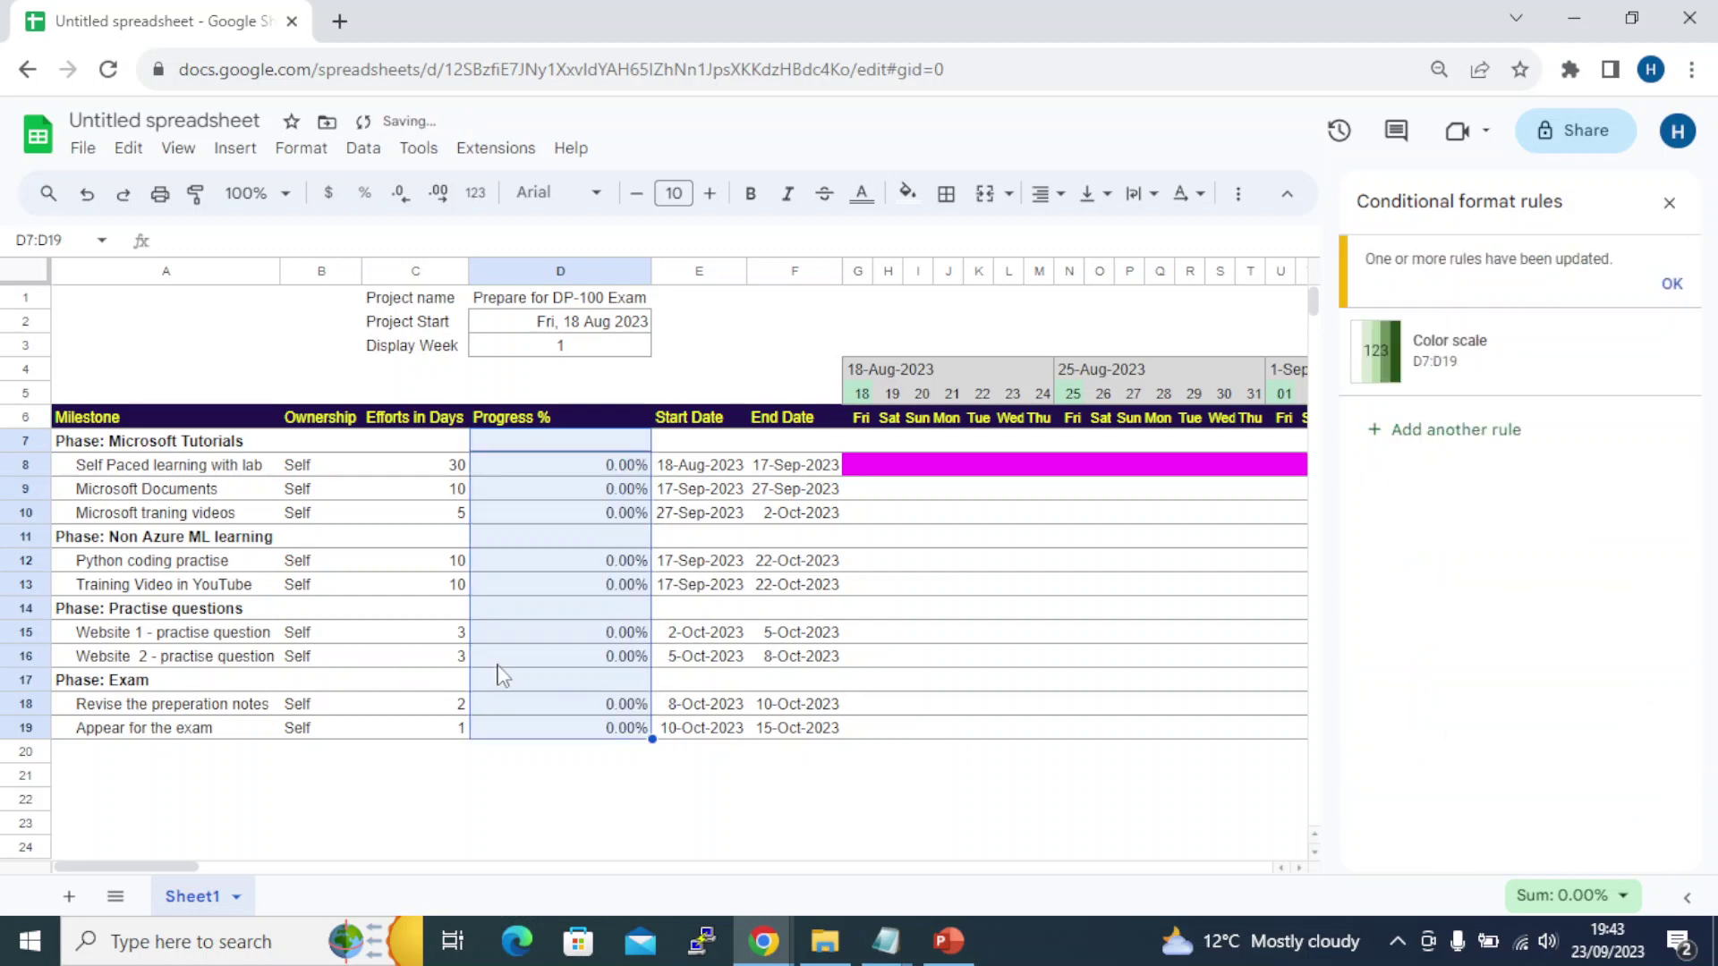
Dismiss the updated-rules notice and start another color scale rule with a white minpoint color
click(586, 759)
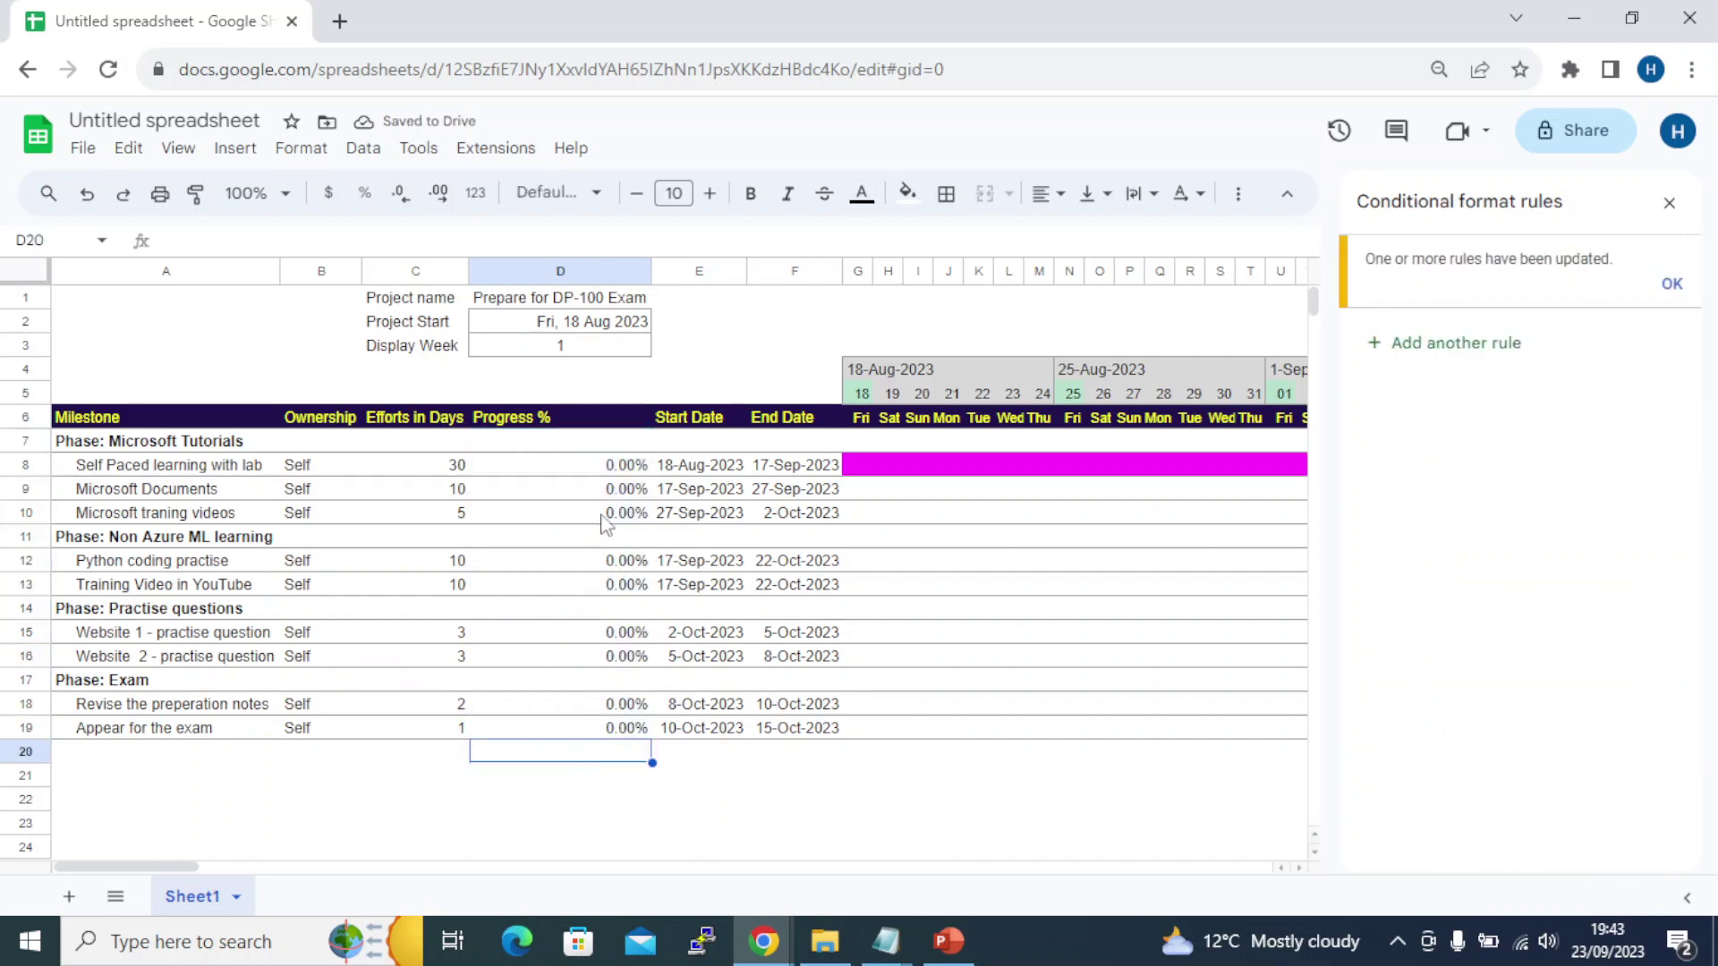
click(1673, 285)
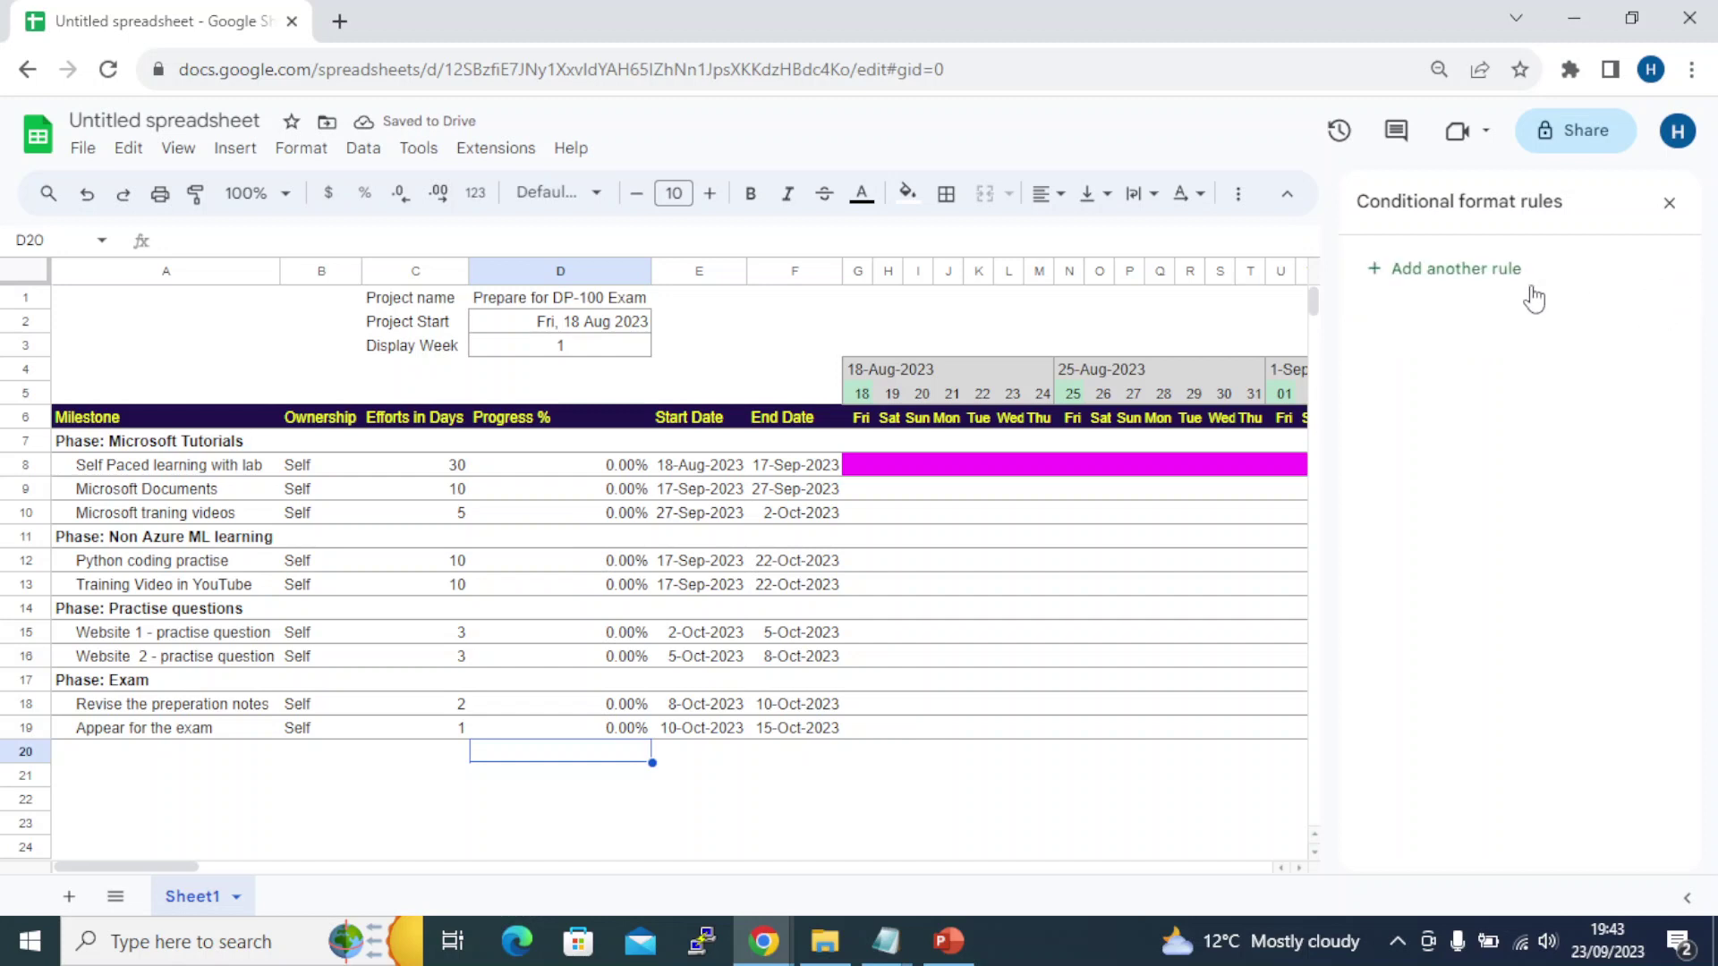
click(1483, 274)
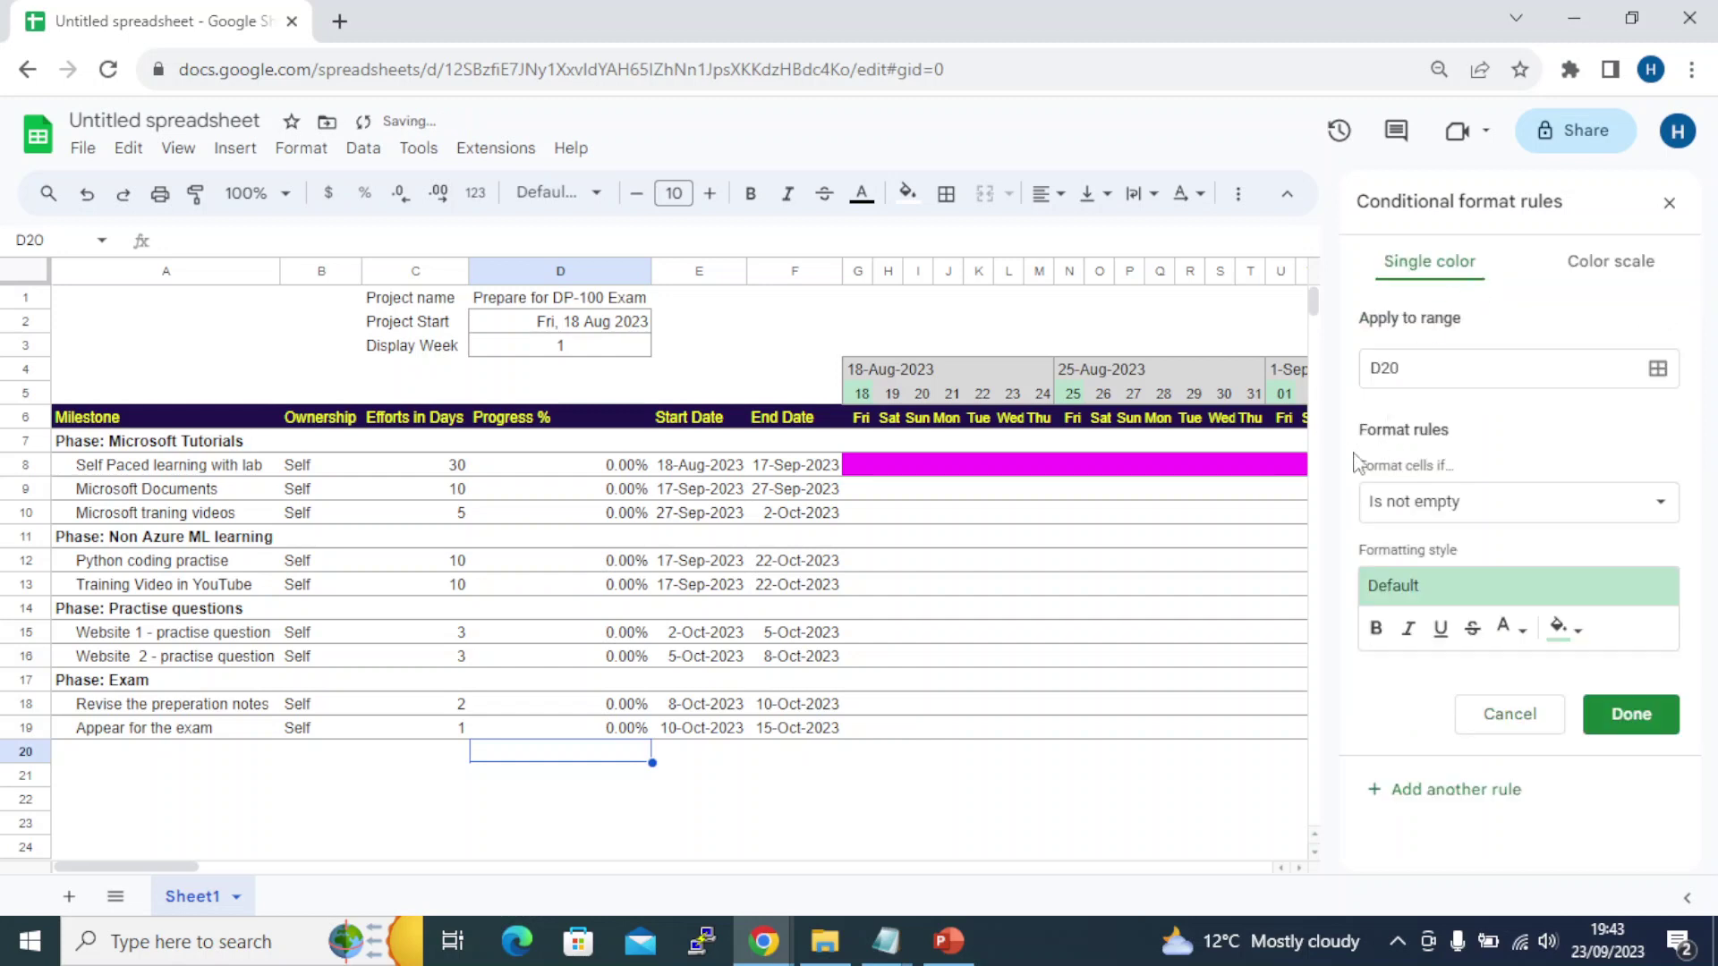
drag(605, 445, 597, 738)
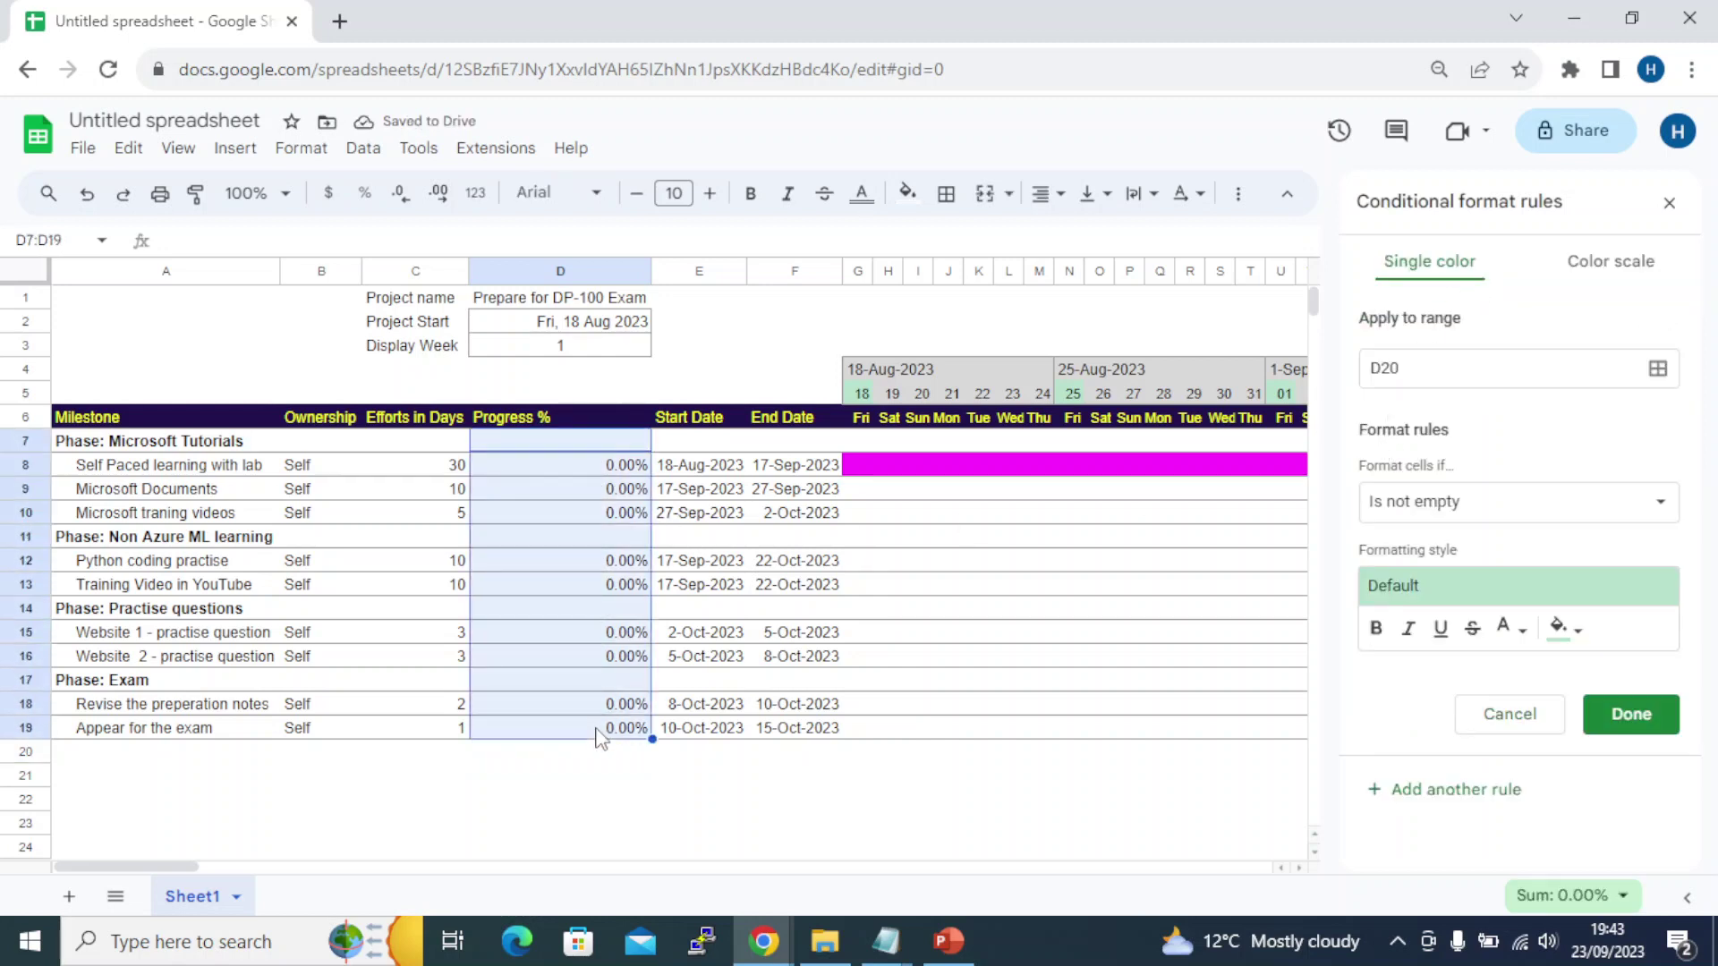
click(1595, 264)
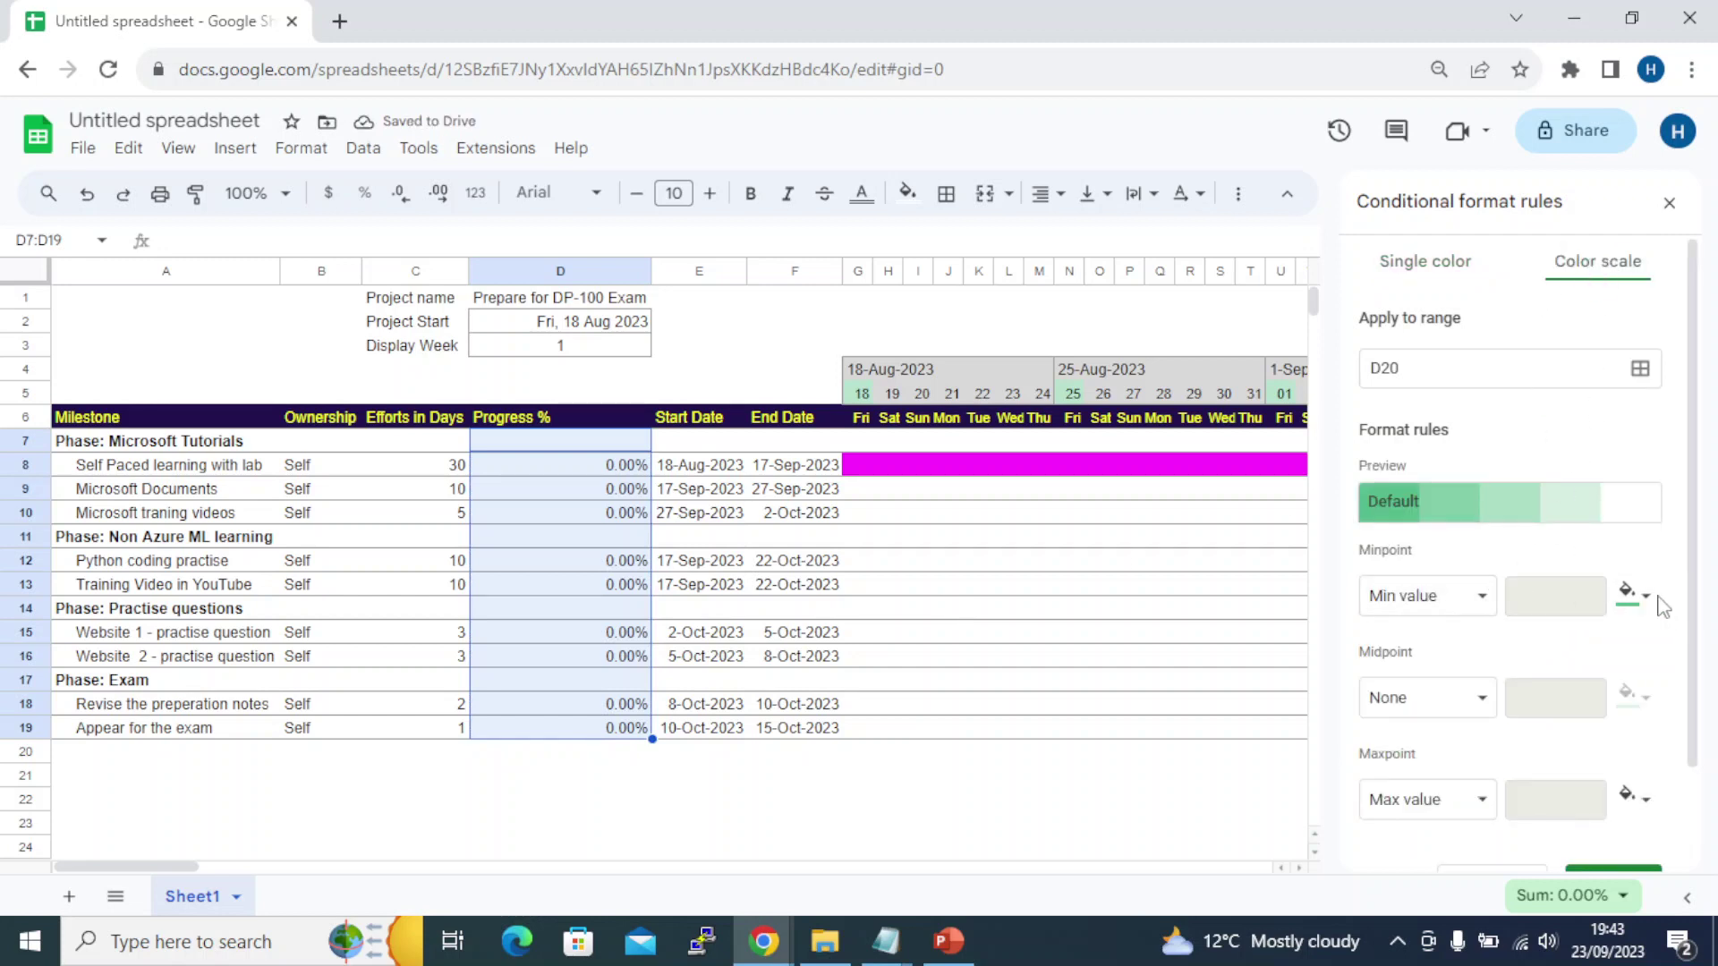
click(1637, 604)
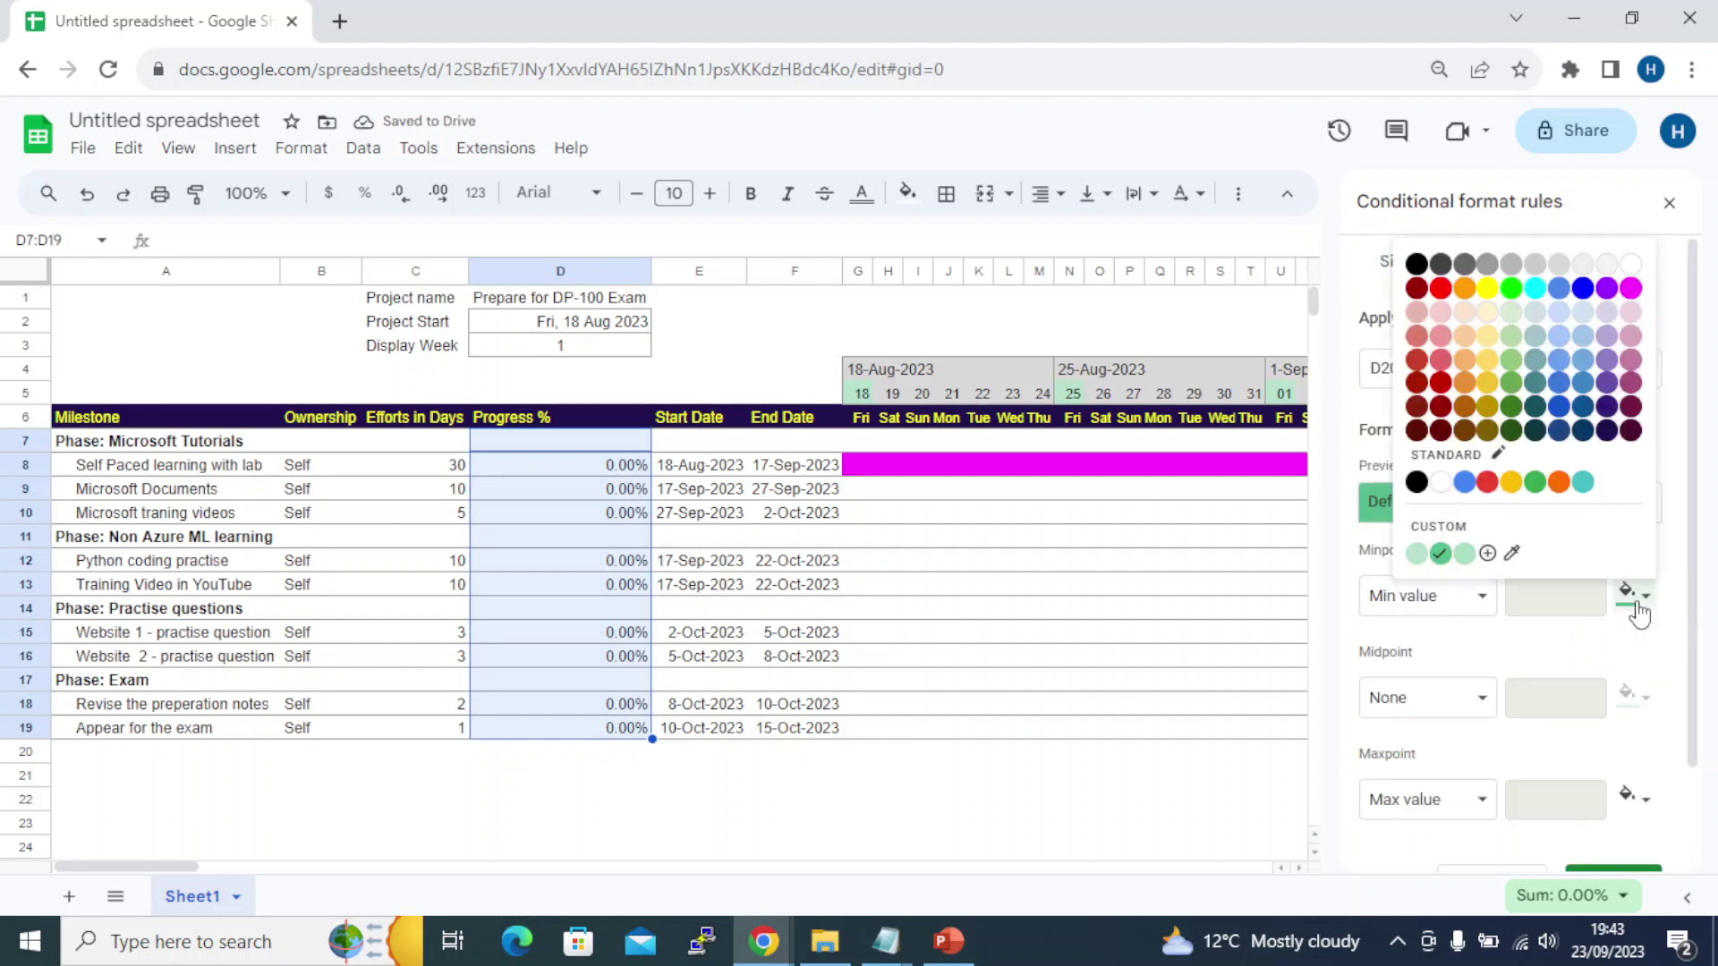
click(1631, 263)
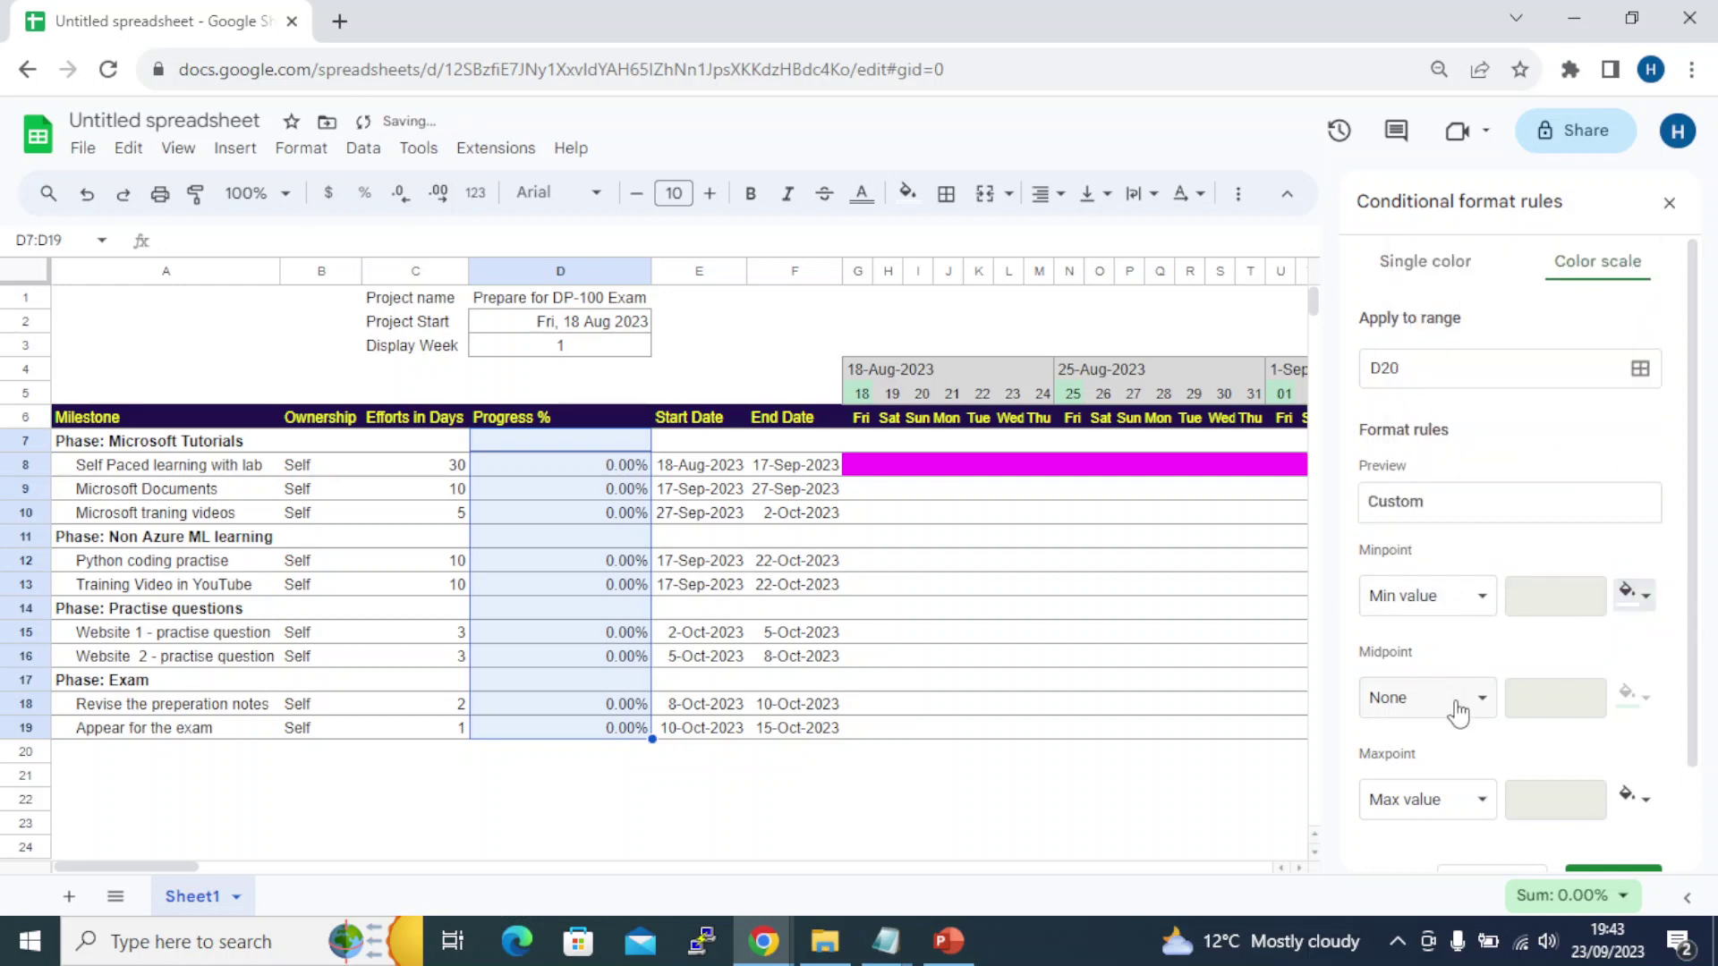
Set the color scale's minpoint to Percent 0 and its midpoint to Percent 50 with a light green color
click(1426, 598)
click(1432, 663)
click(1447, 713)
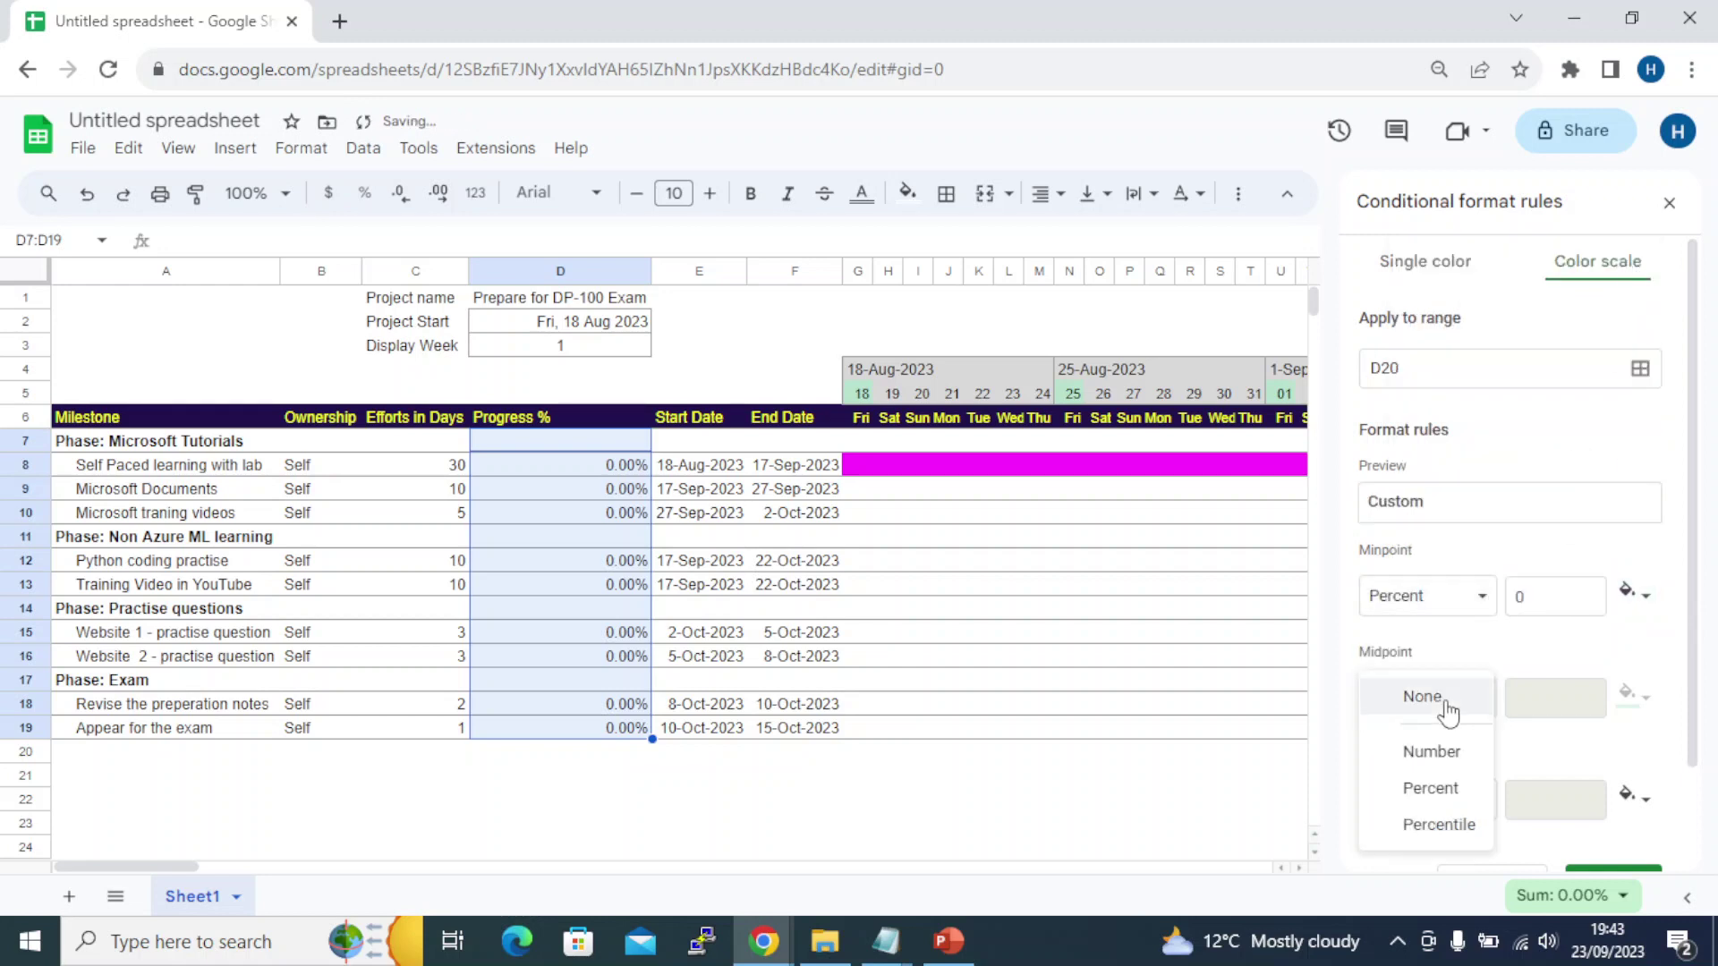
click(1443, 791)
click(1630, 698)
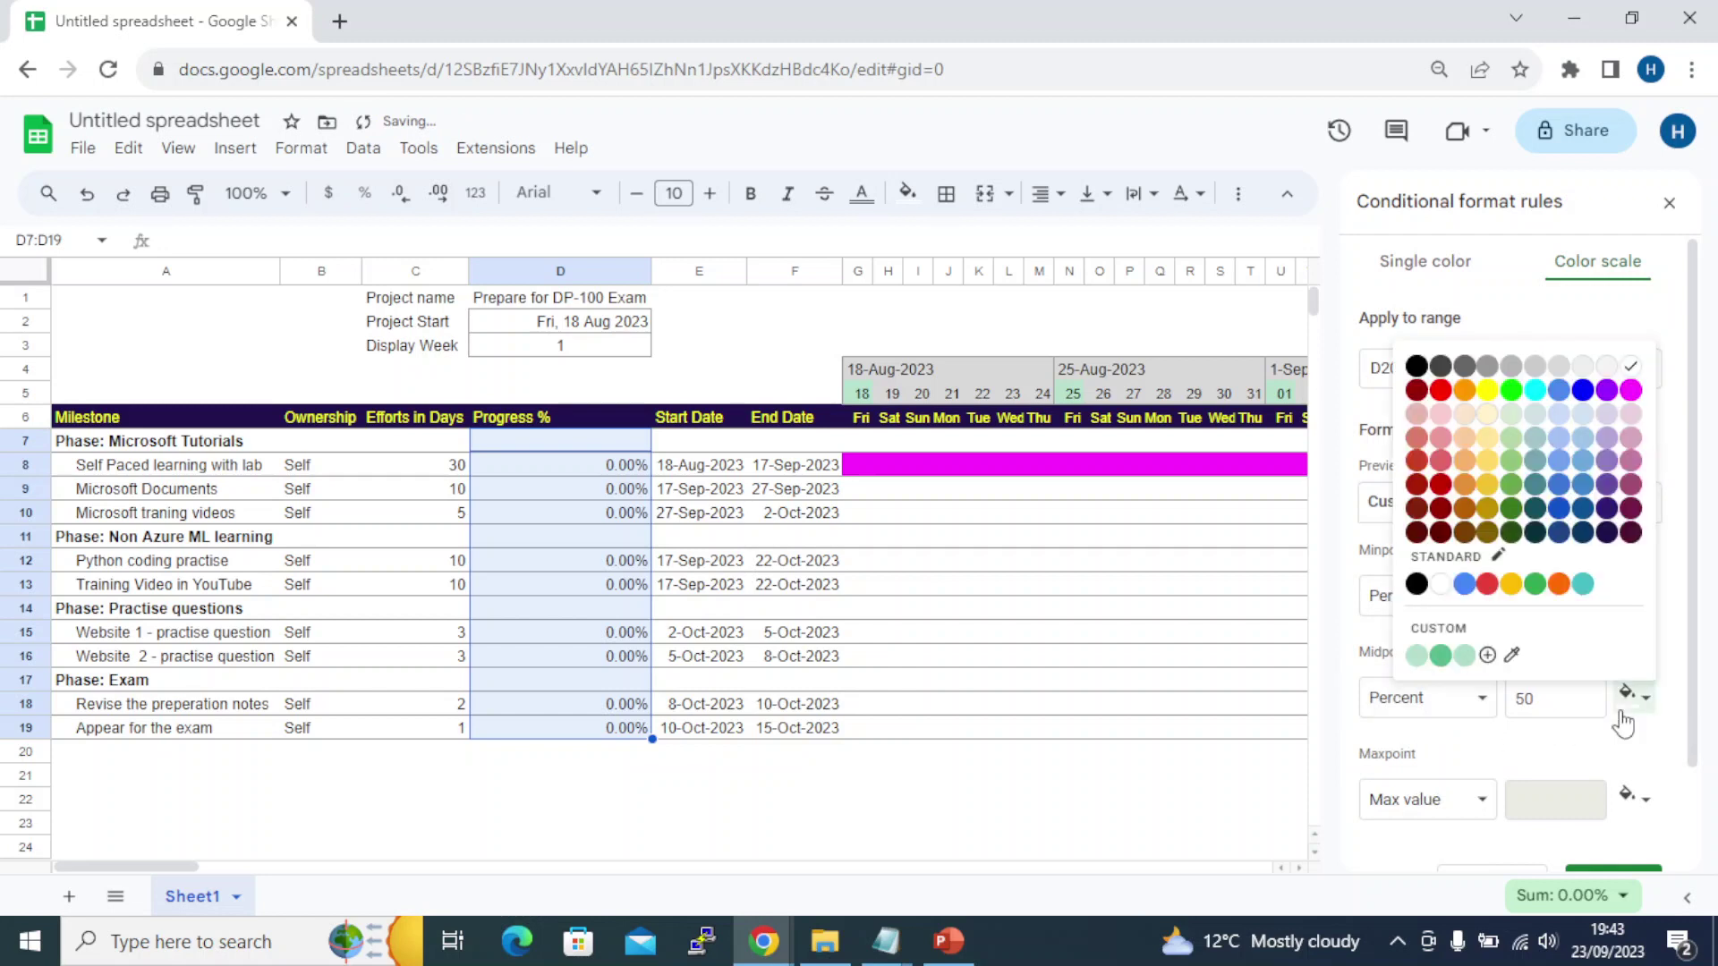
click(1515, 462)
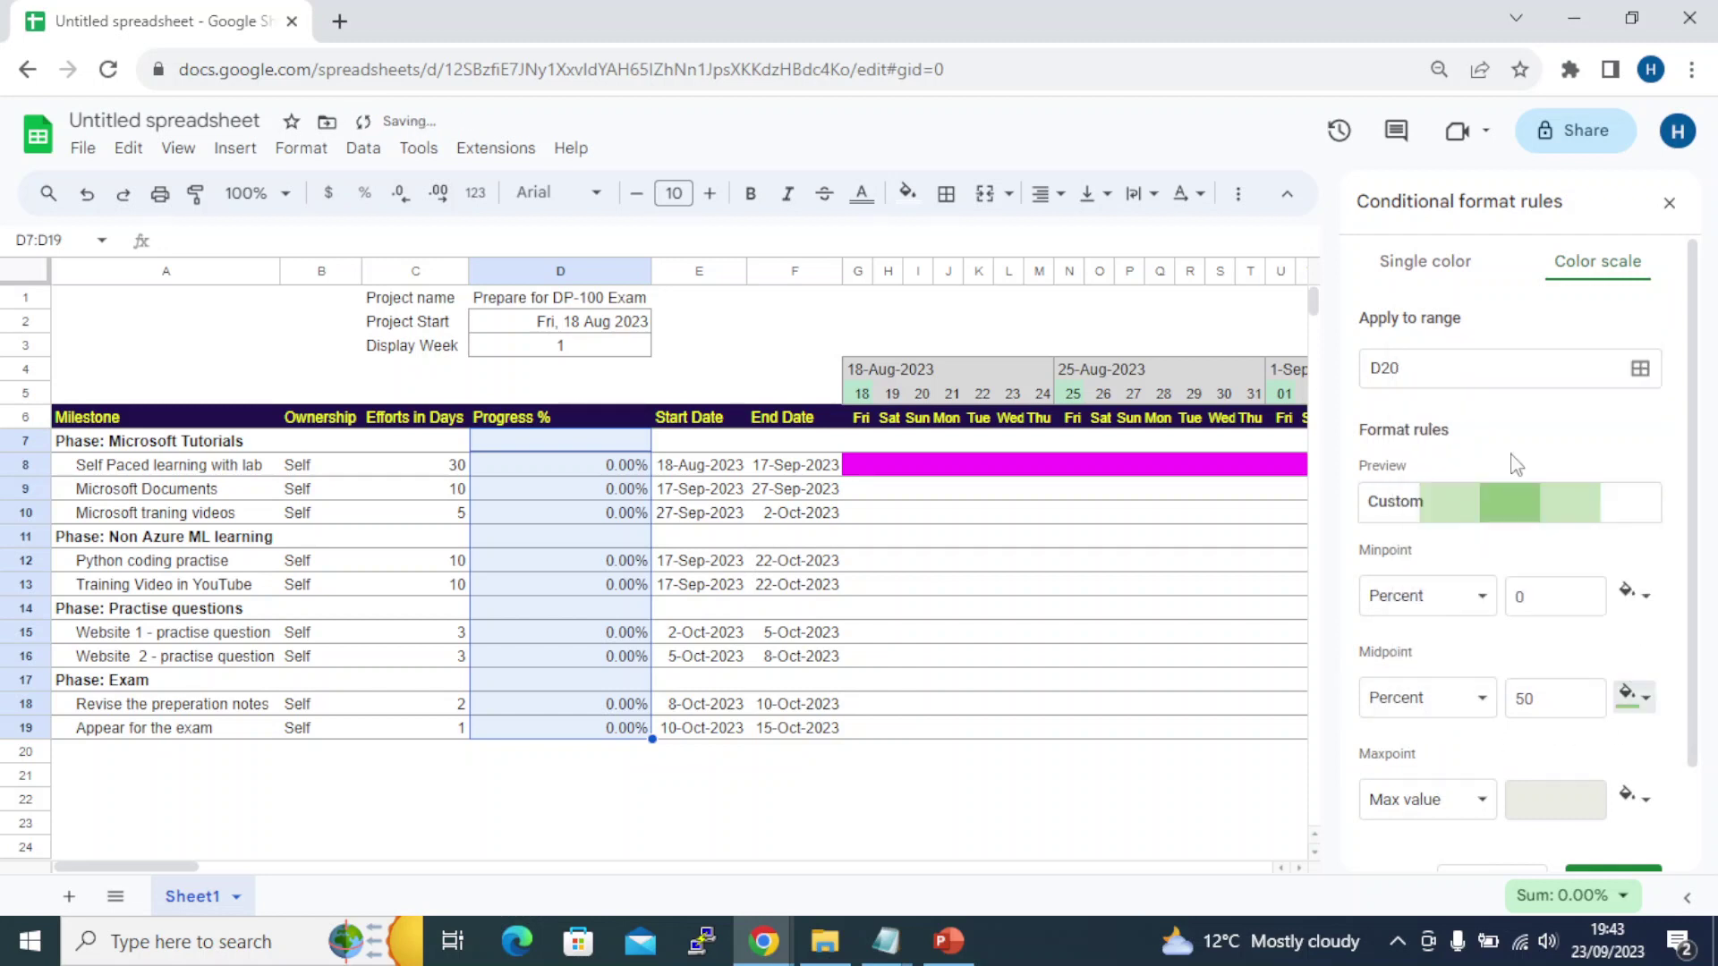
Set the maxpoint to Percent 100 with a dark green color and save the color scale rule
click(1456, 803)
click(1431, 870)
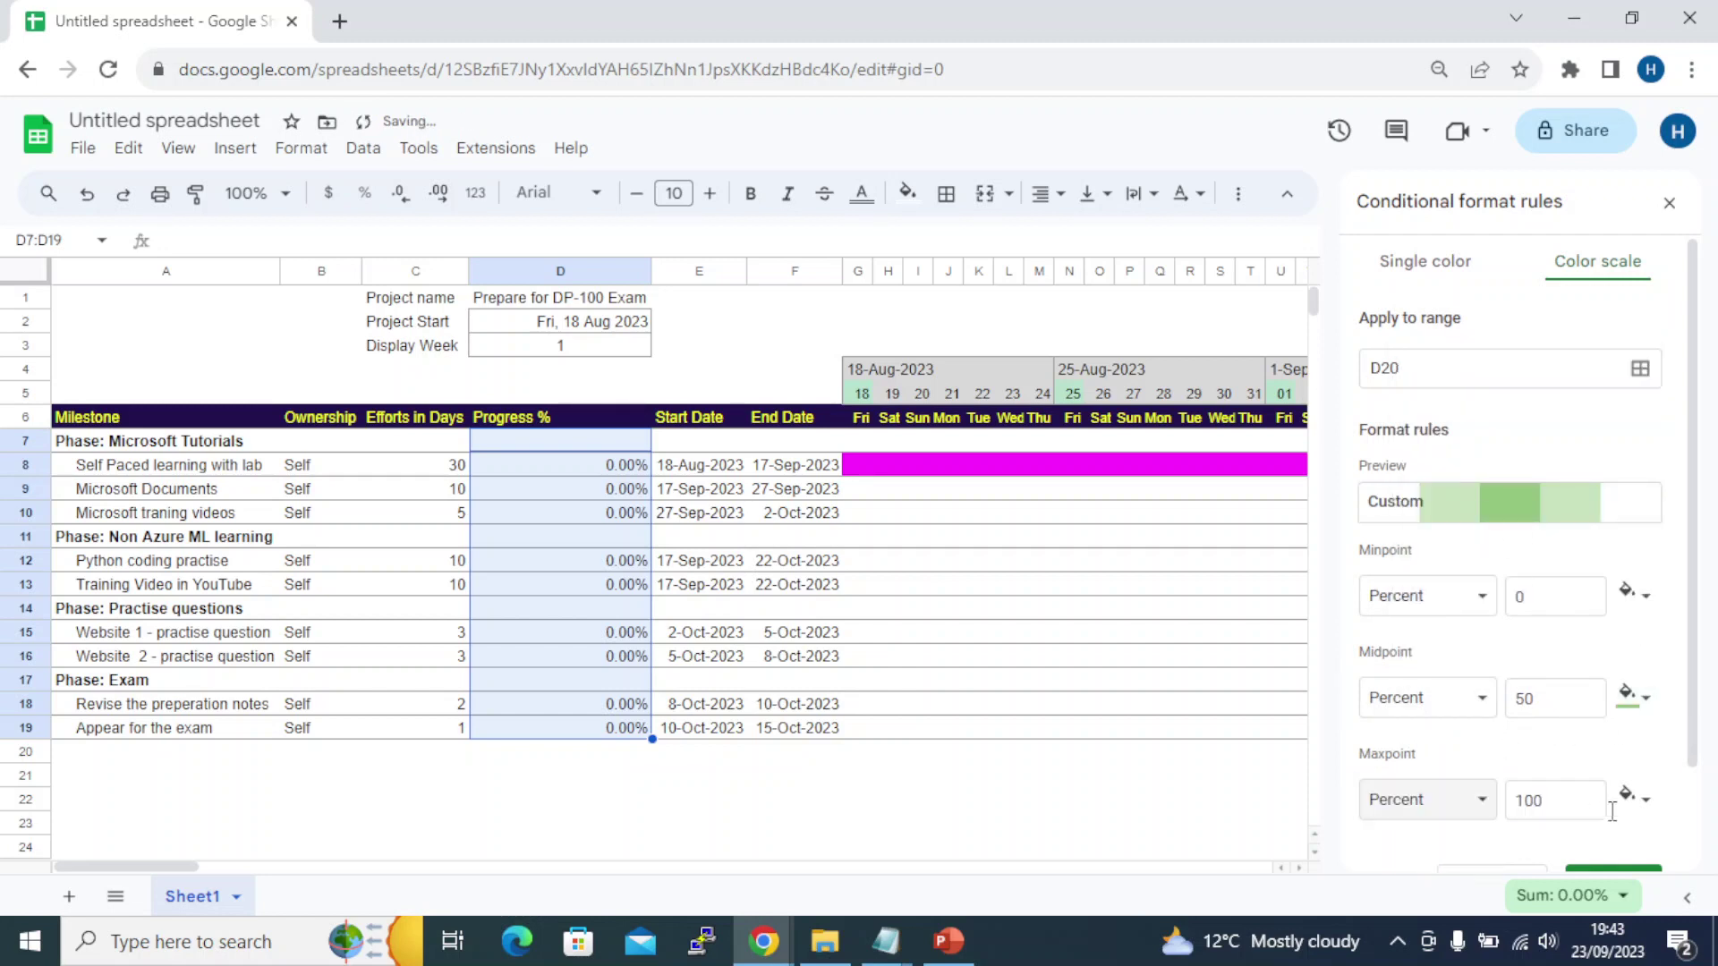
click(1634, 795)
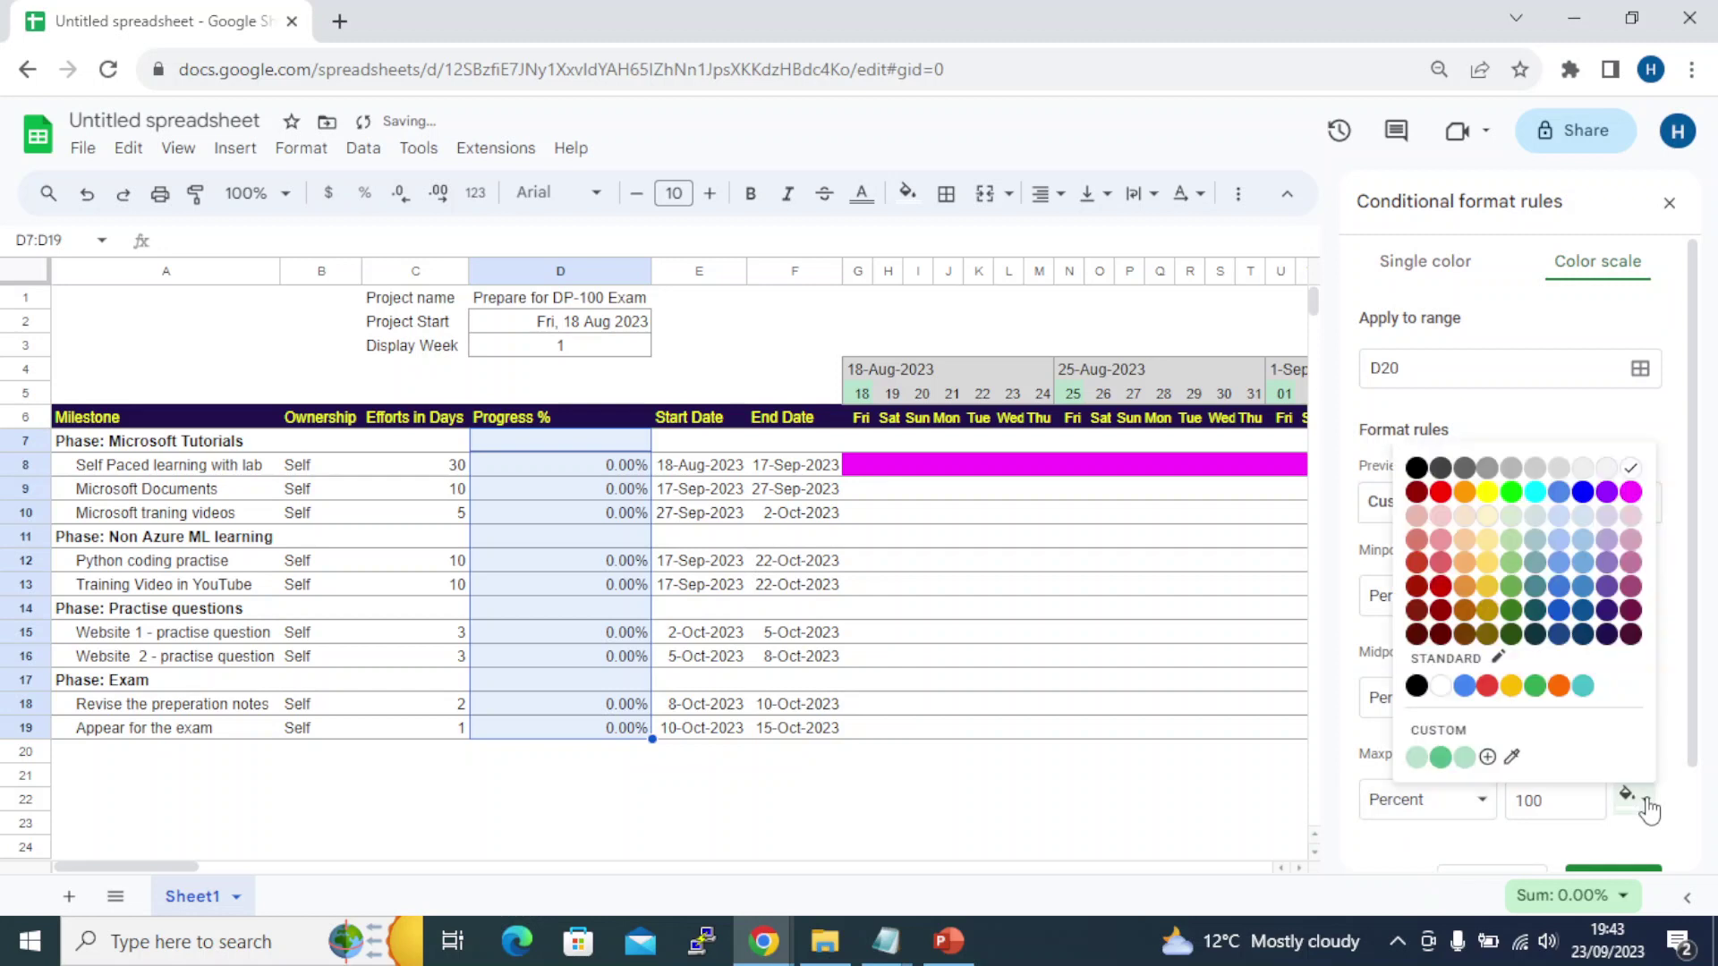
click(1511, 634)
scroll(1610, 787, down, 2)
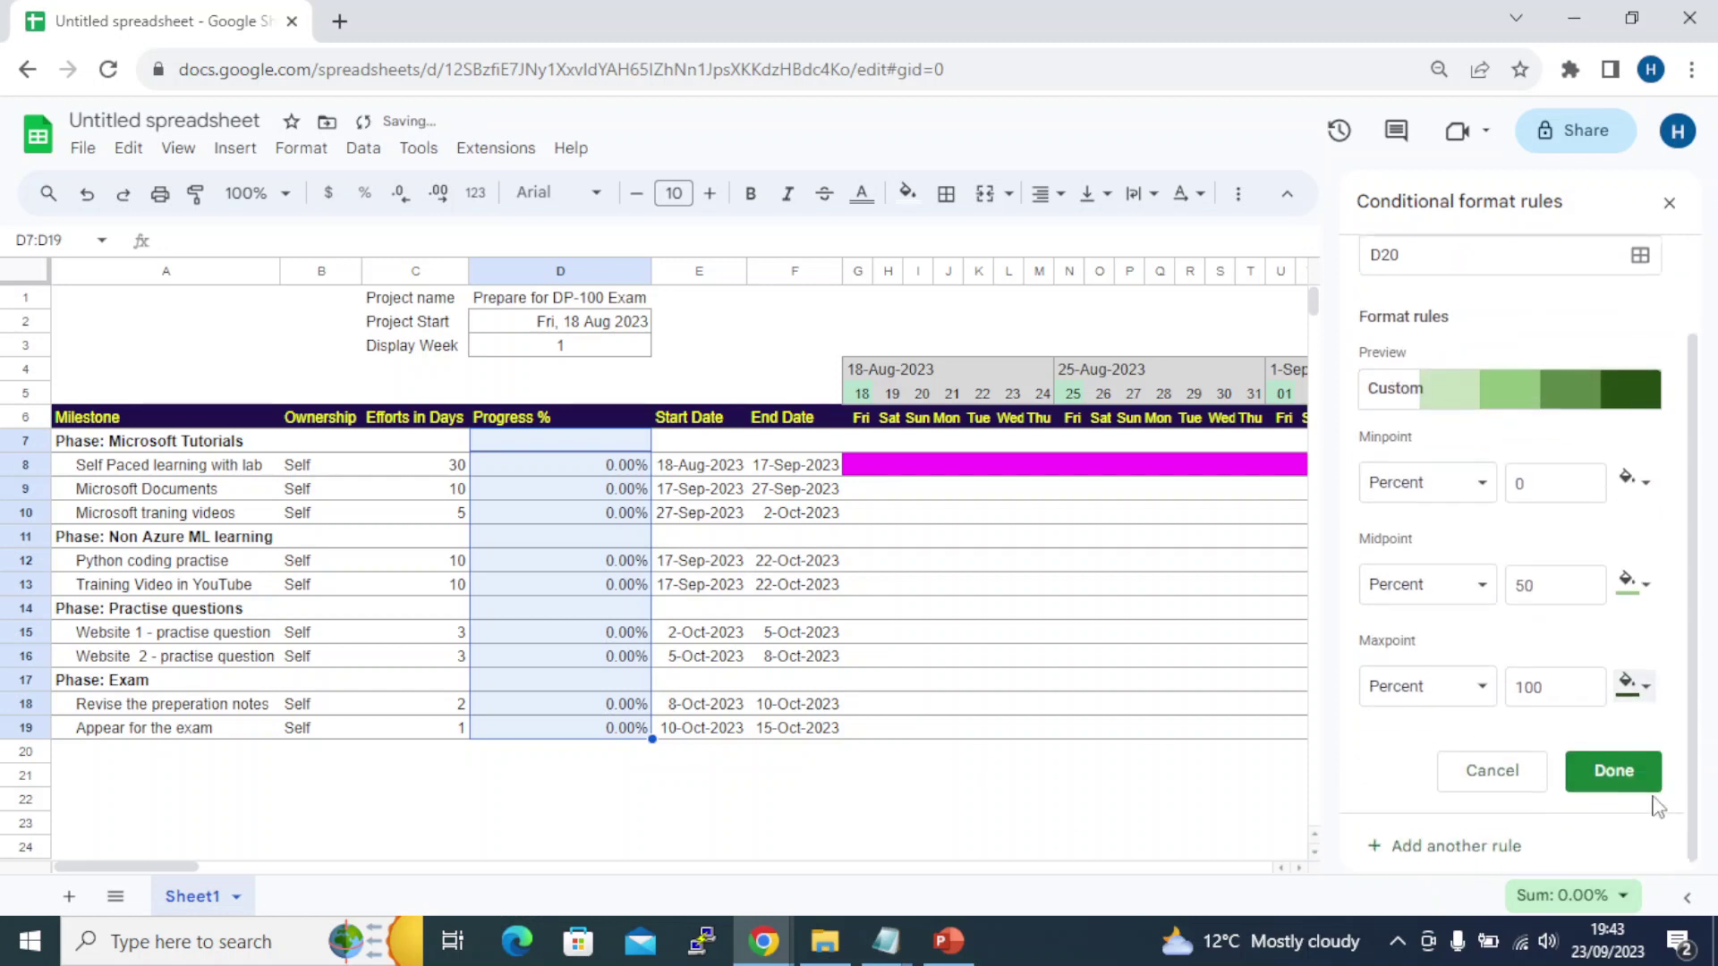
click(1597, 768)
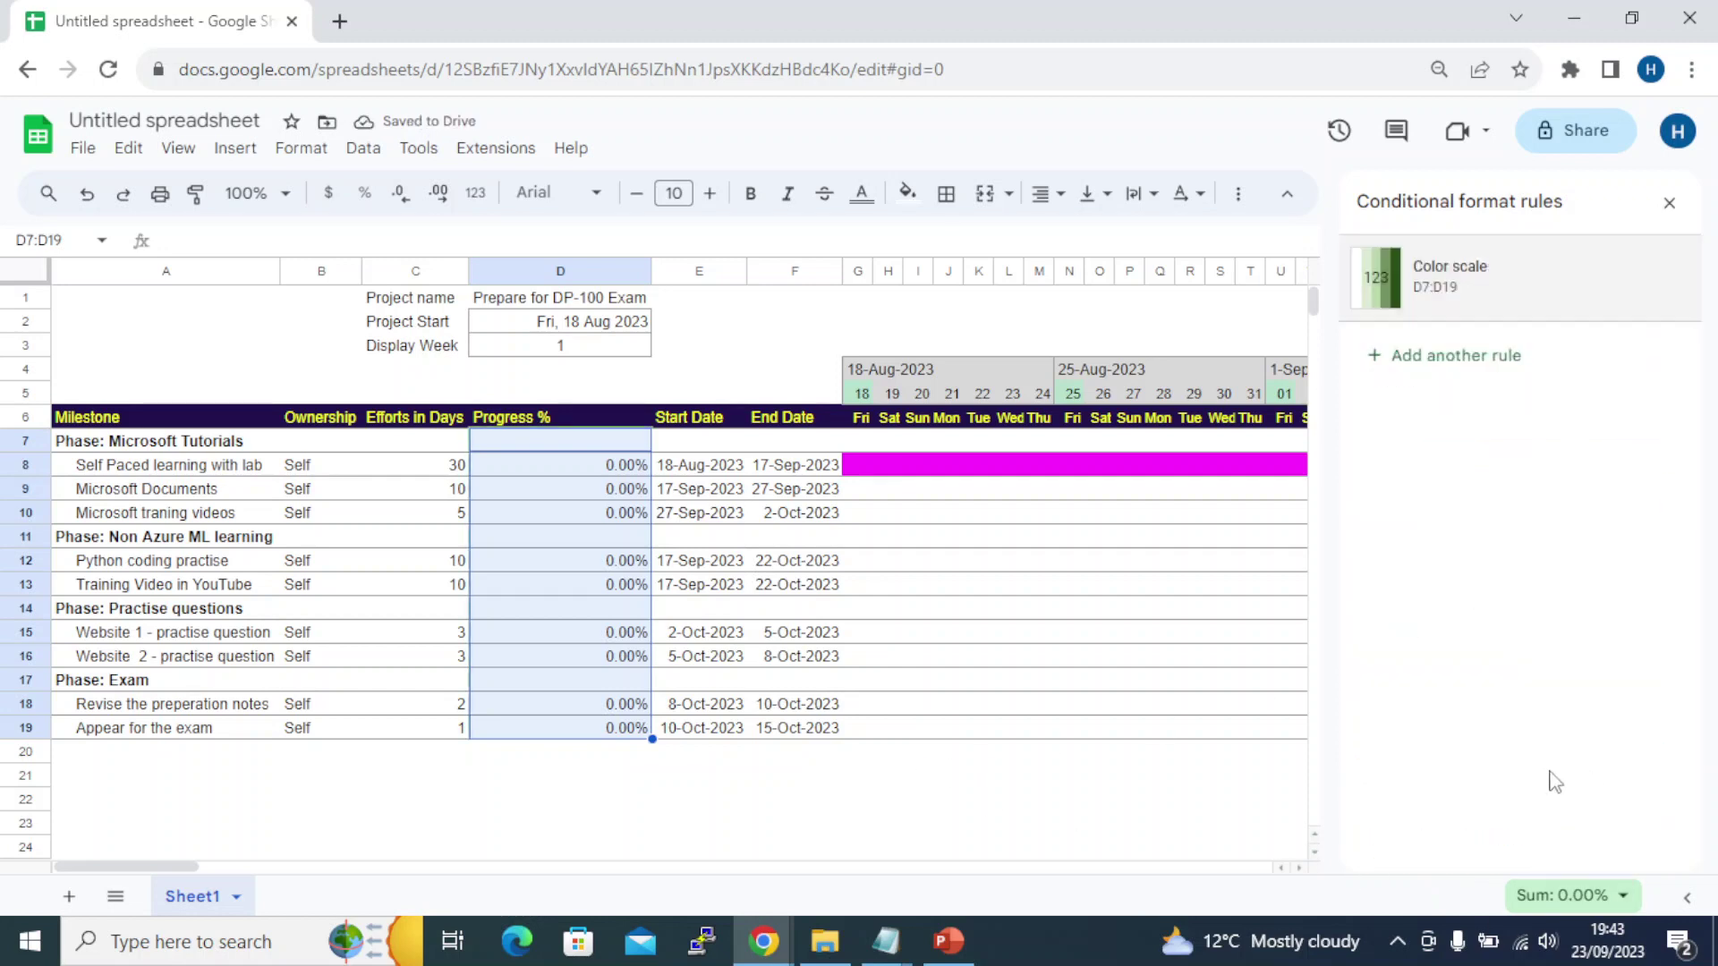
Try a 50% progress value for Self Paced learning with lab, close the conditional format rules, and undo the entry
click(589, 468)
text(5)
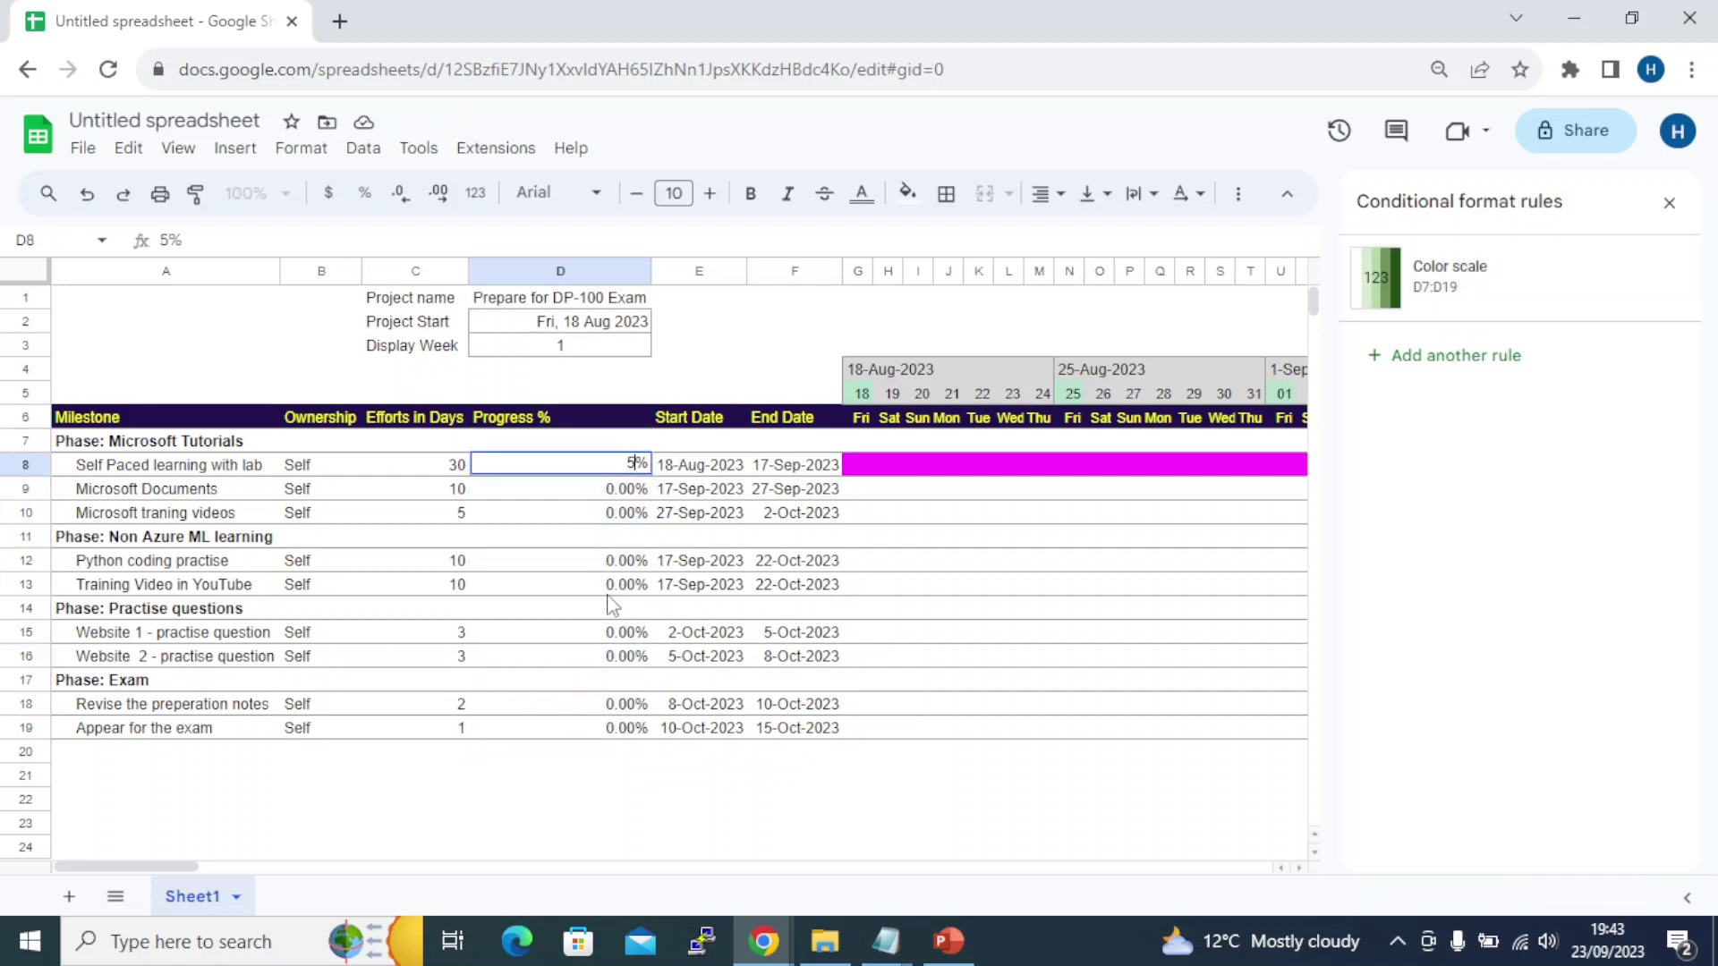
text(0)
key(Return)
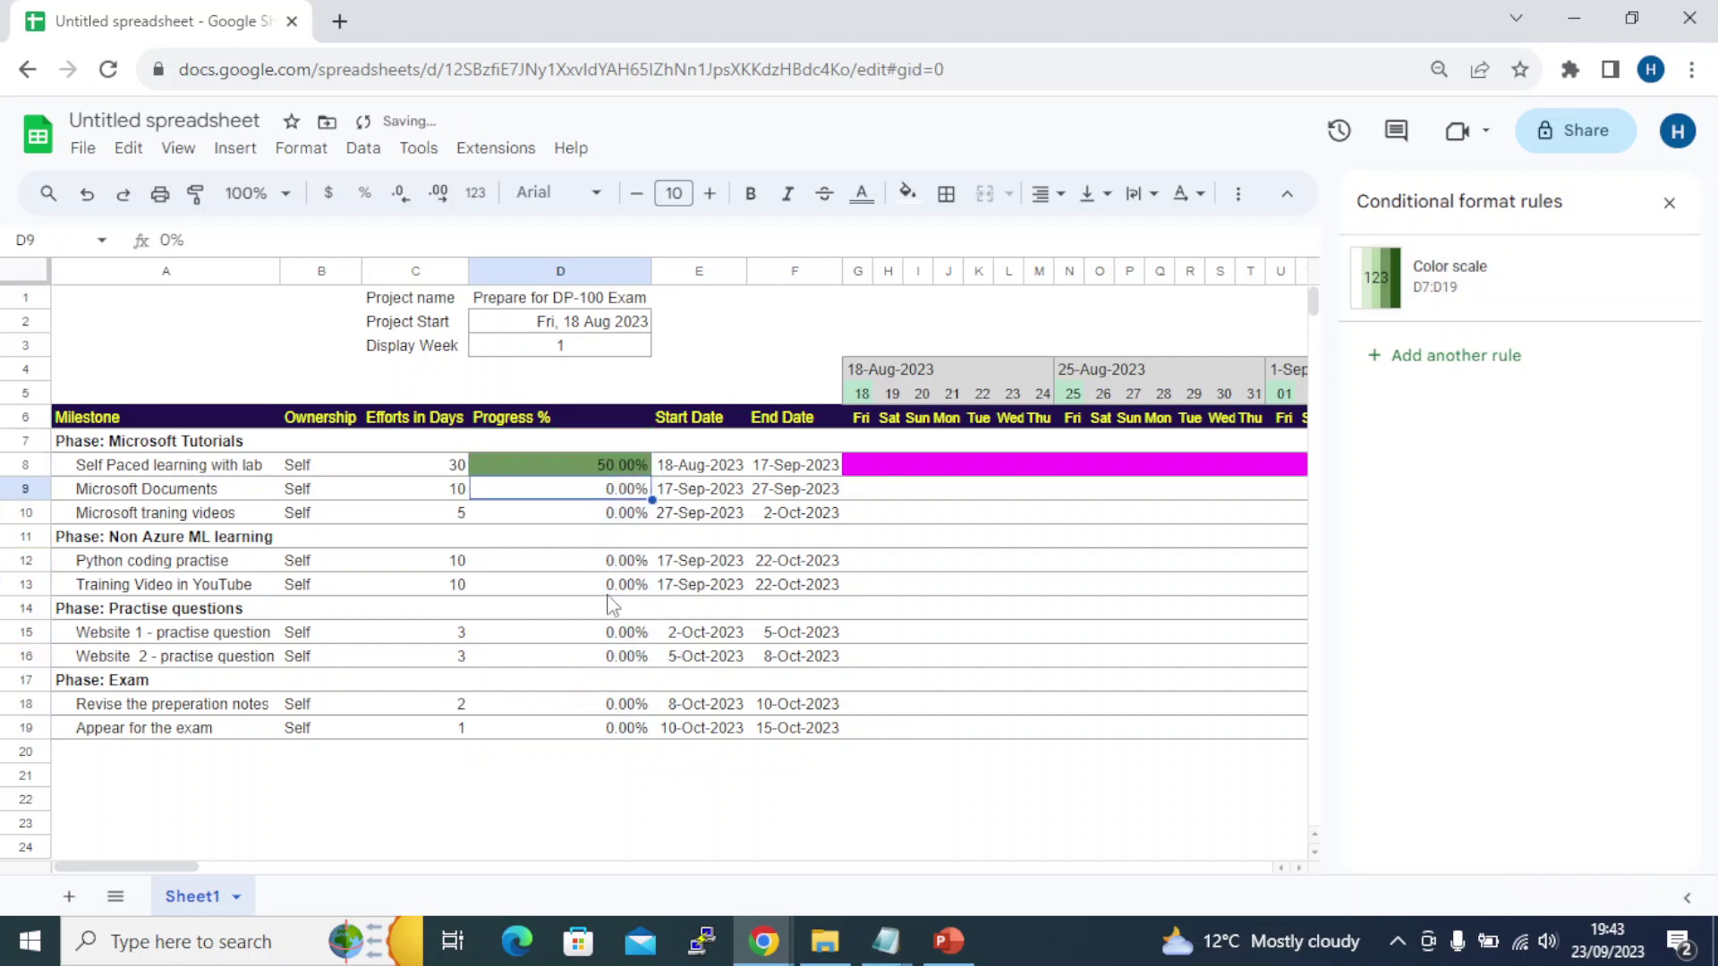
click(1668, 204)
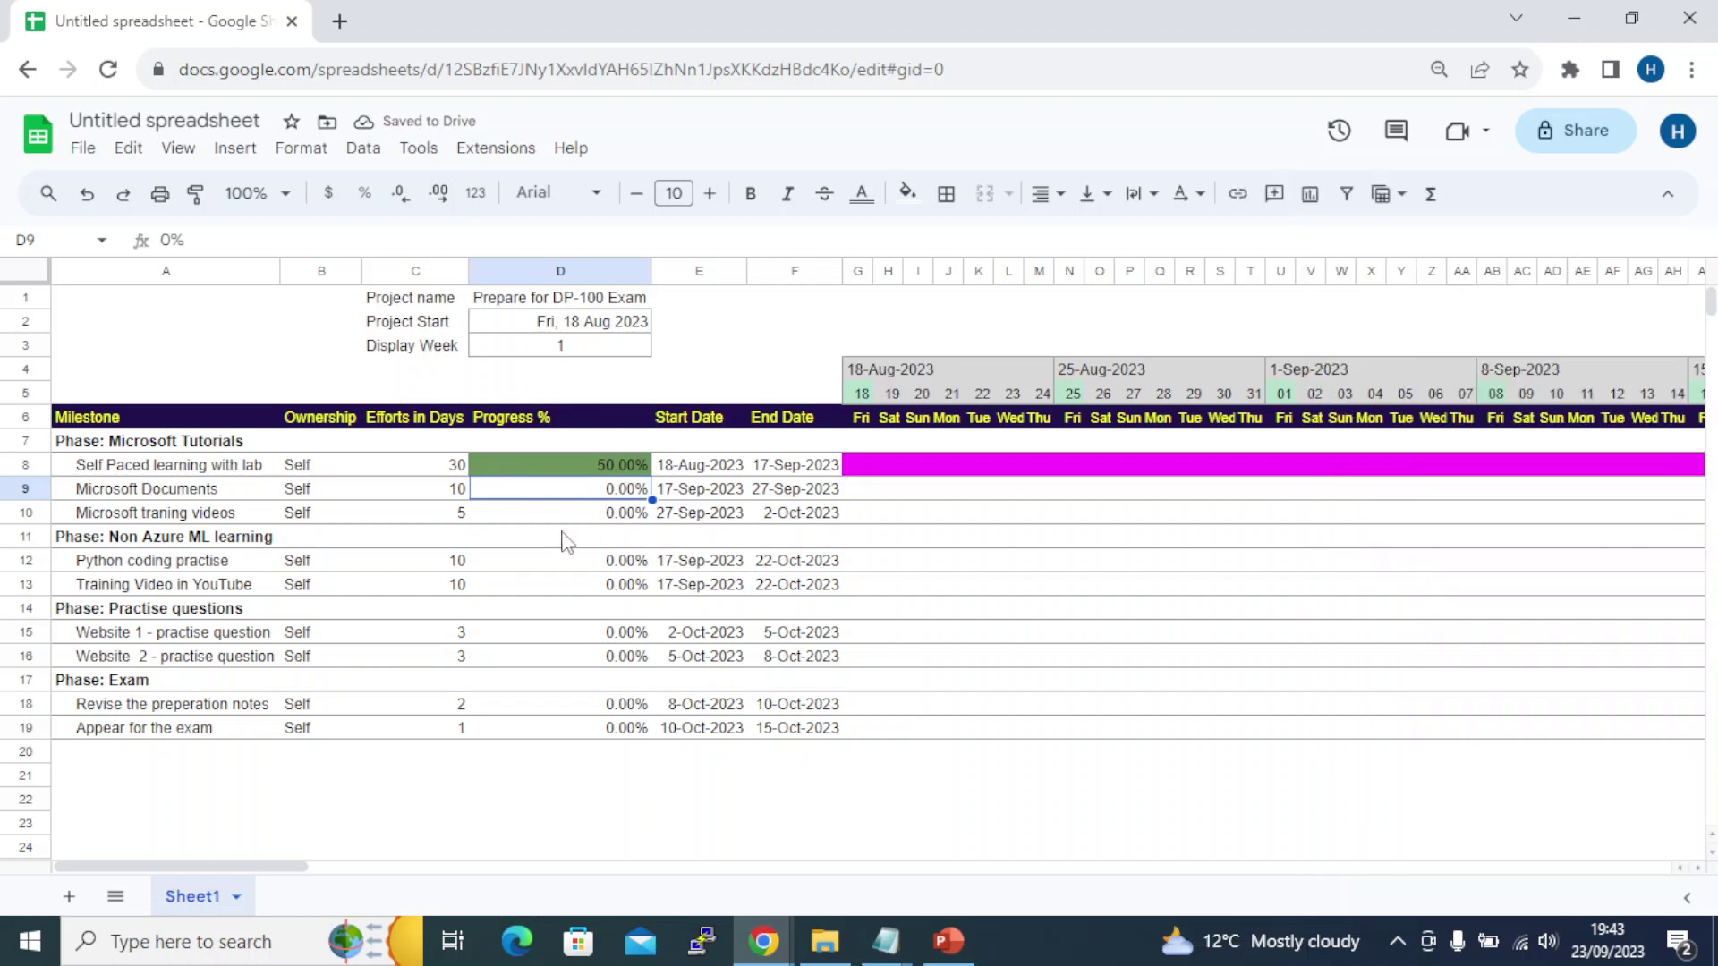
key(ctrl+z)
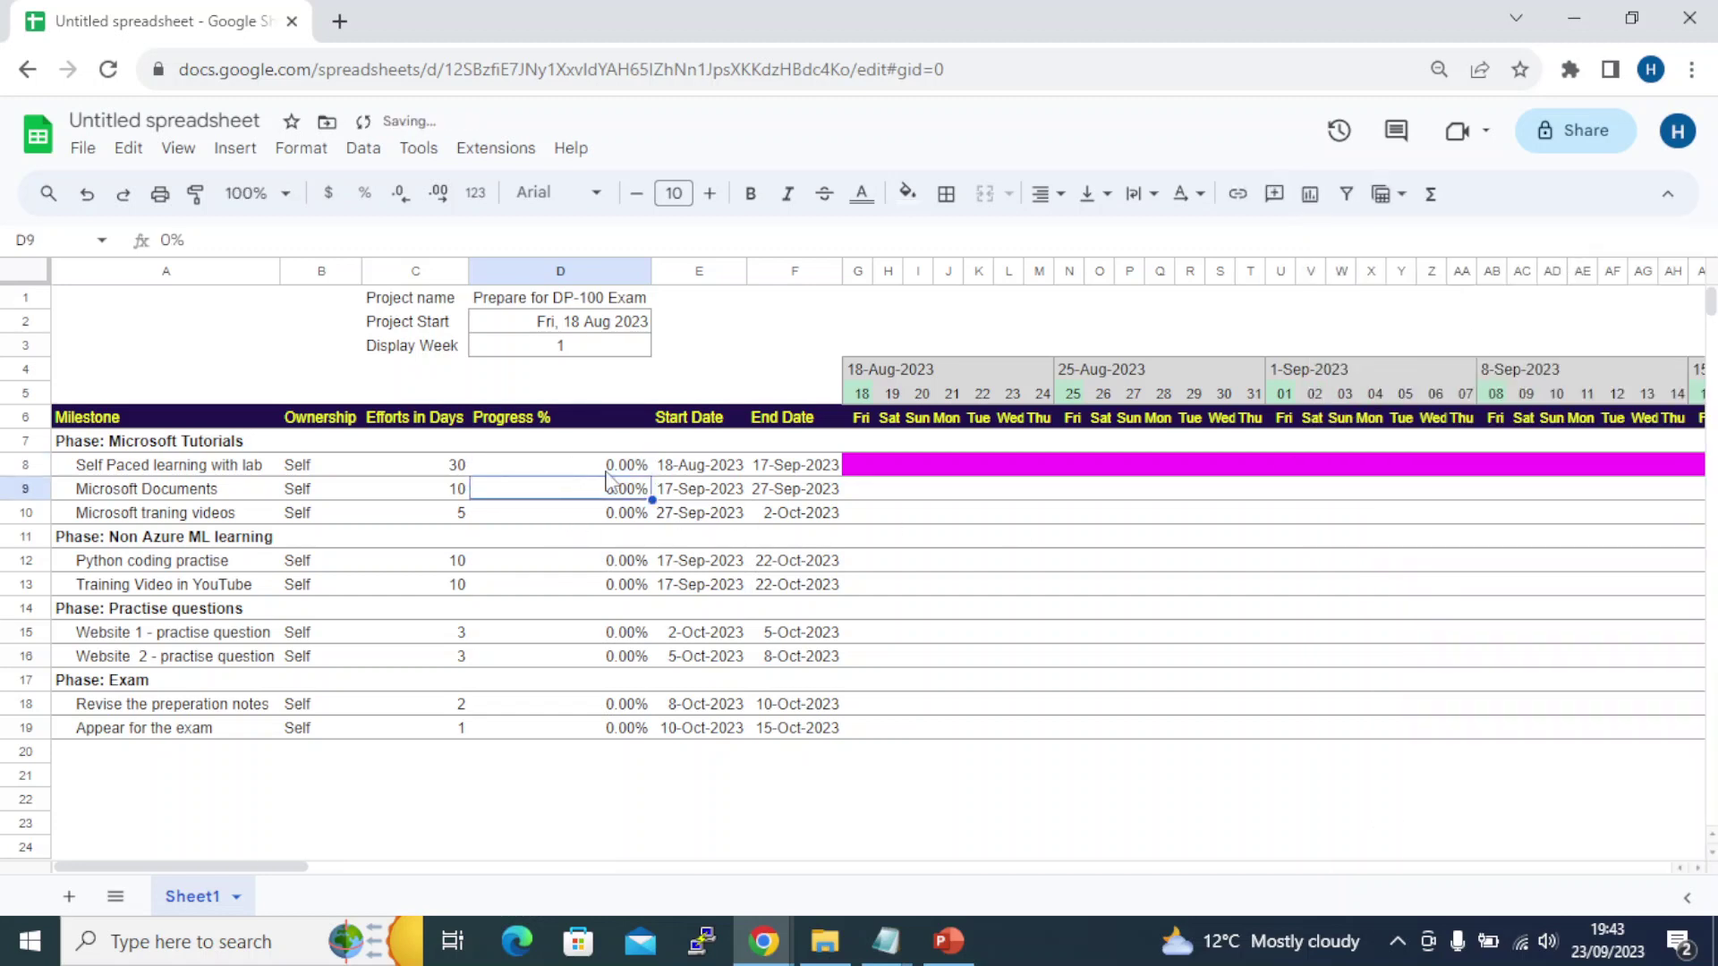
Switch to Notepad and review the gannt chart update formula =1*AND(G$5>=$E7,G$5<=$E7+($D7*($F7-$E7+1))-1), returning to the spreadsheet
key(alt+Tab)
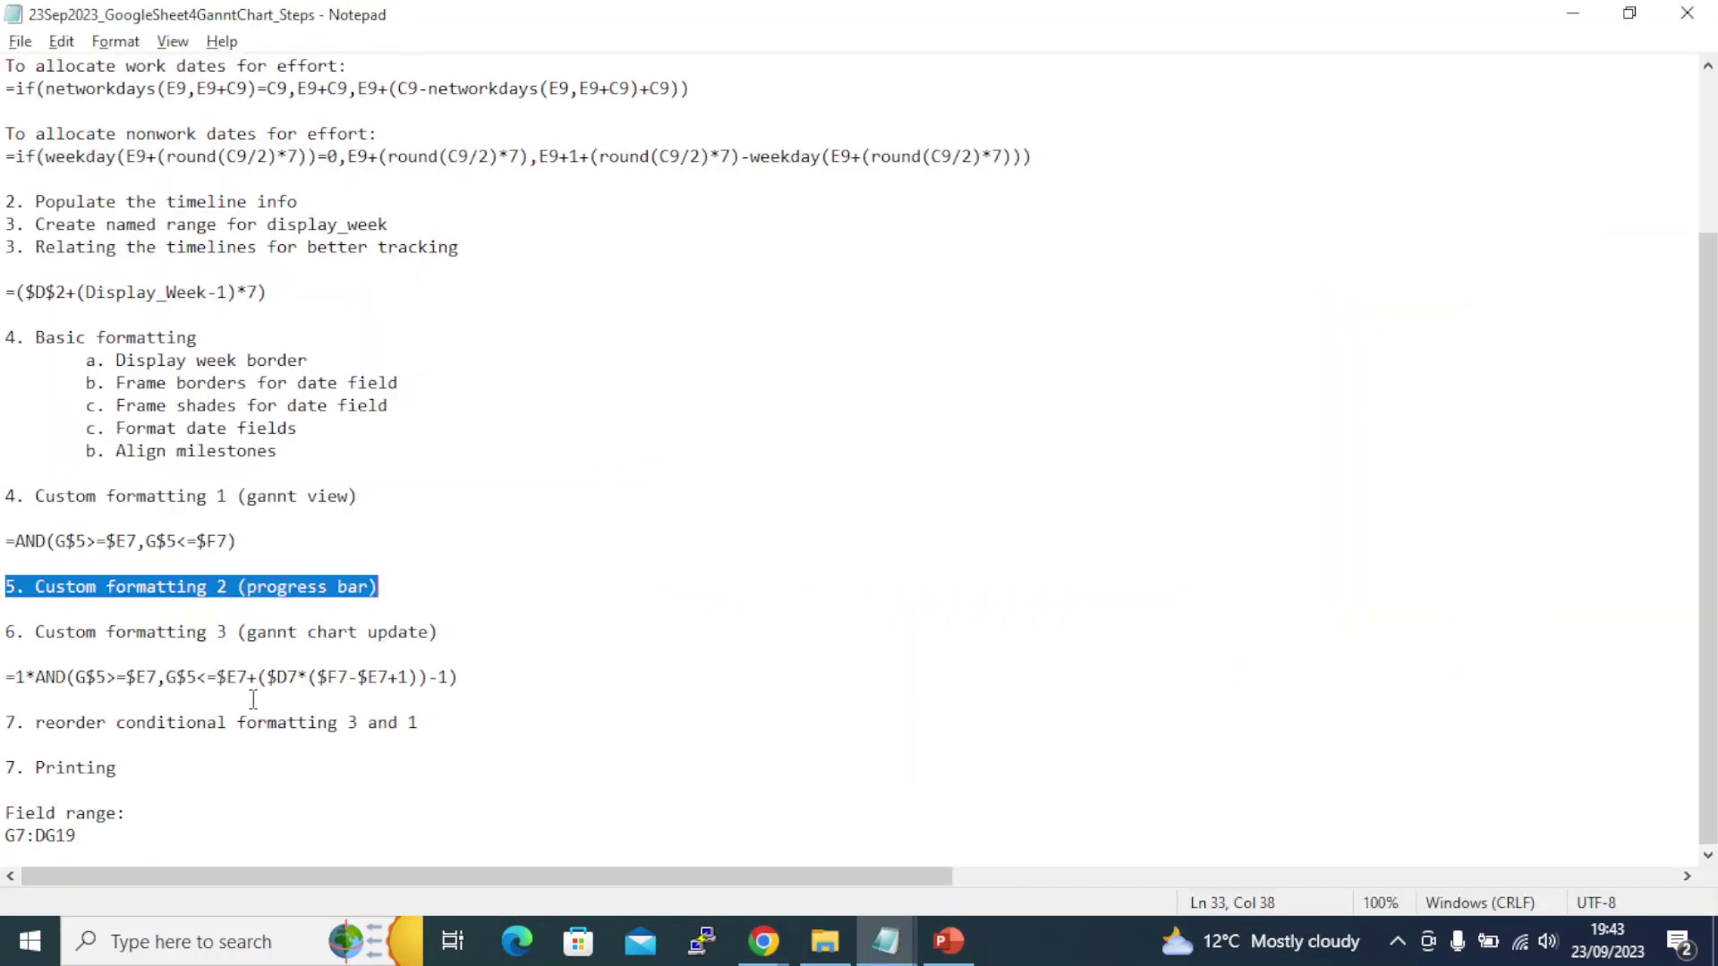
drag(4, 680, 469, 684)
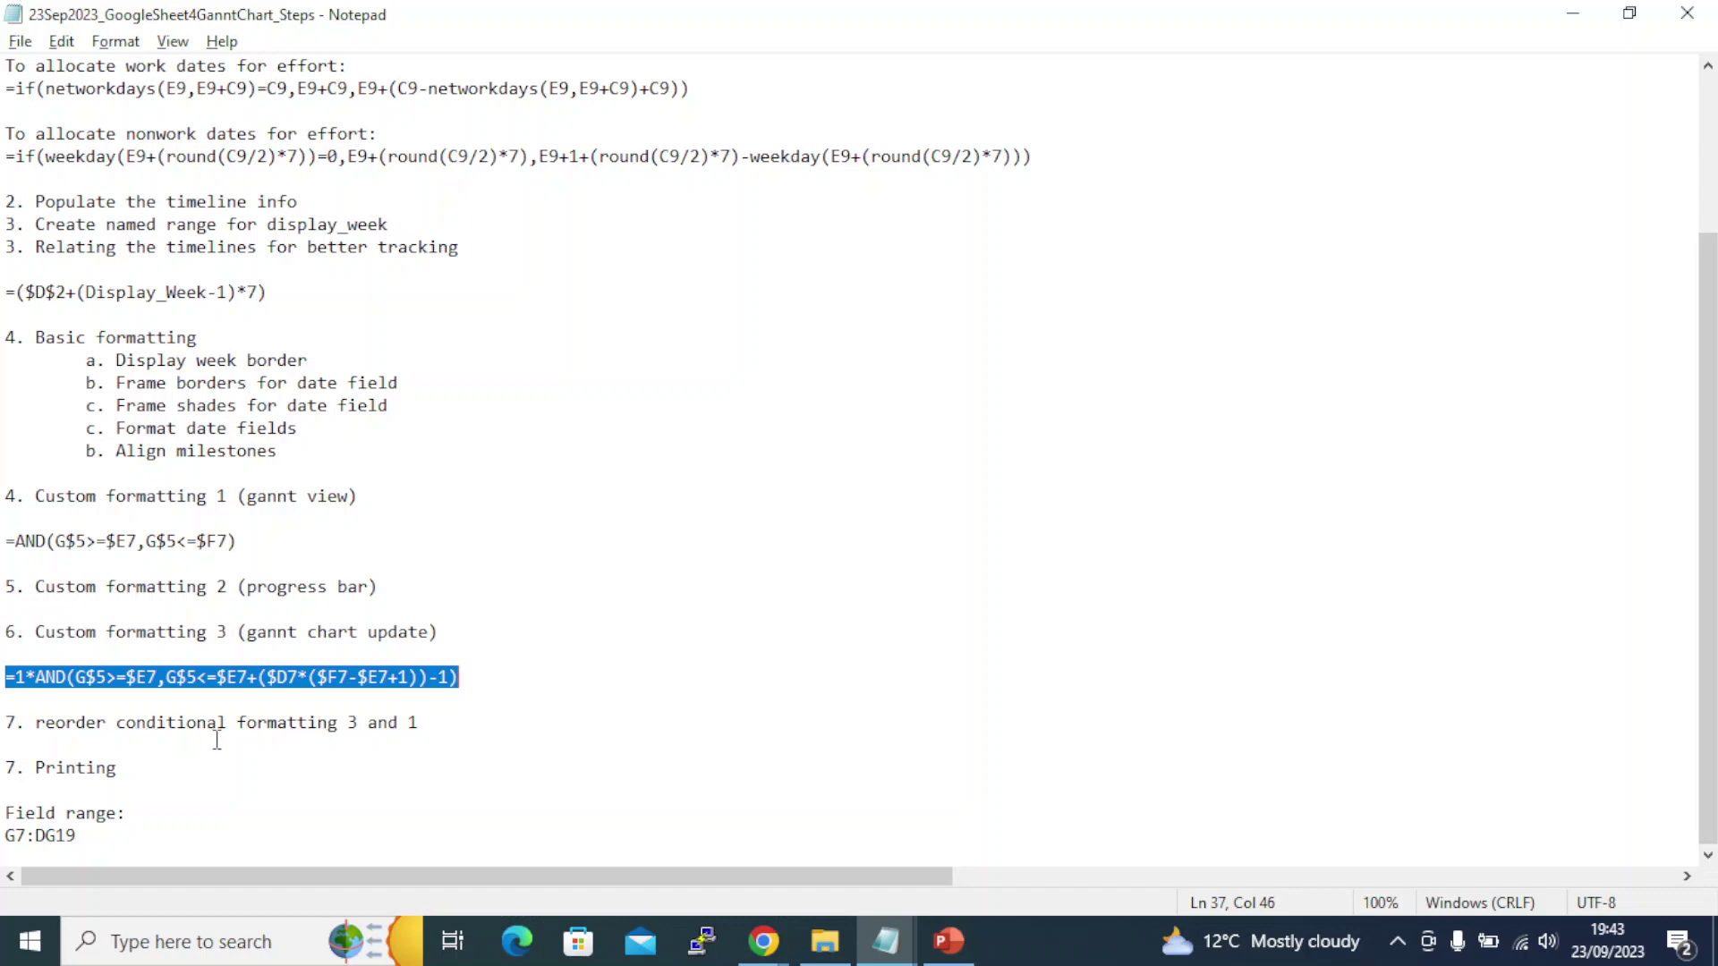
key(alt+Tab)
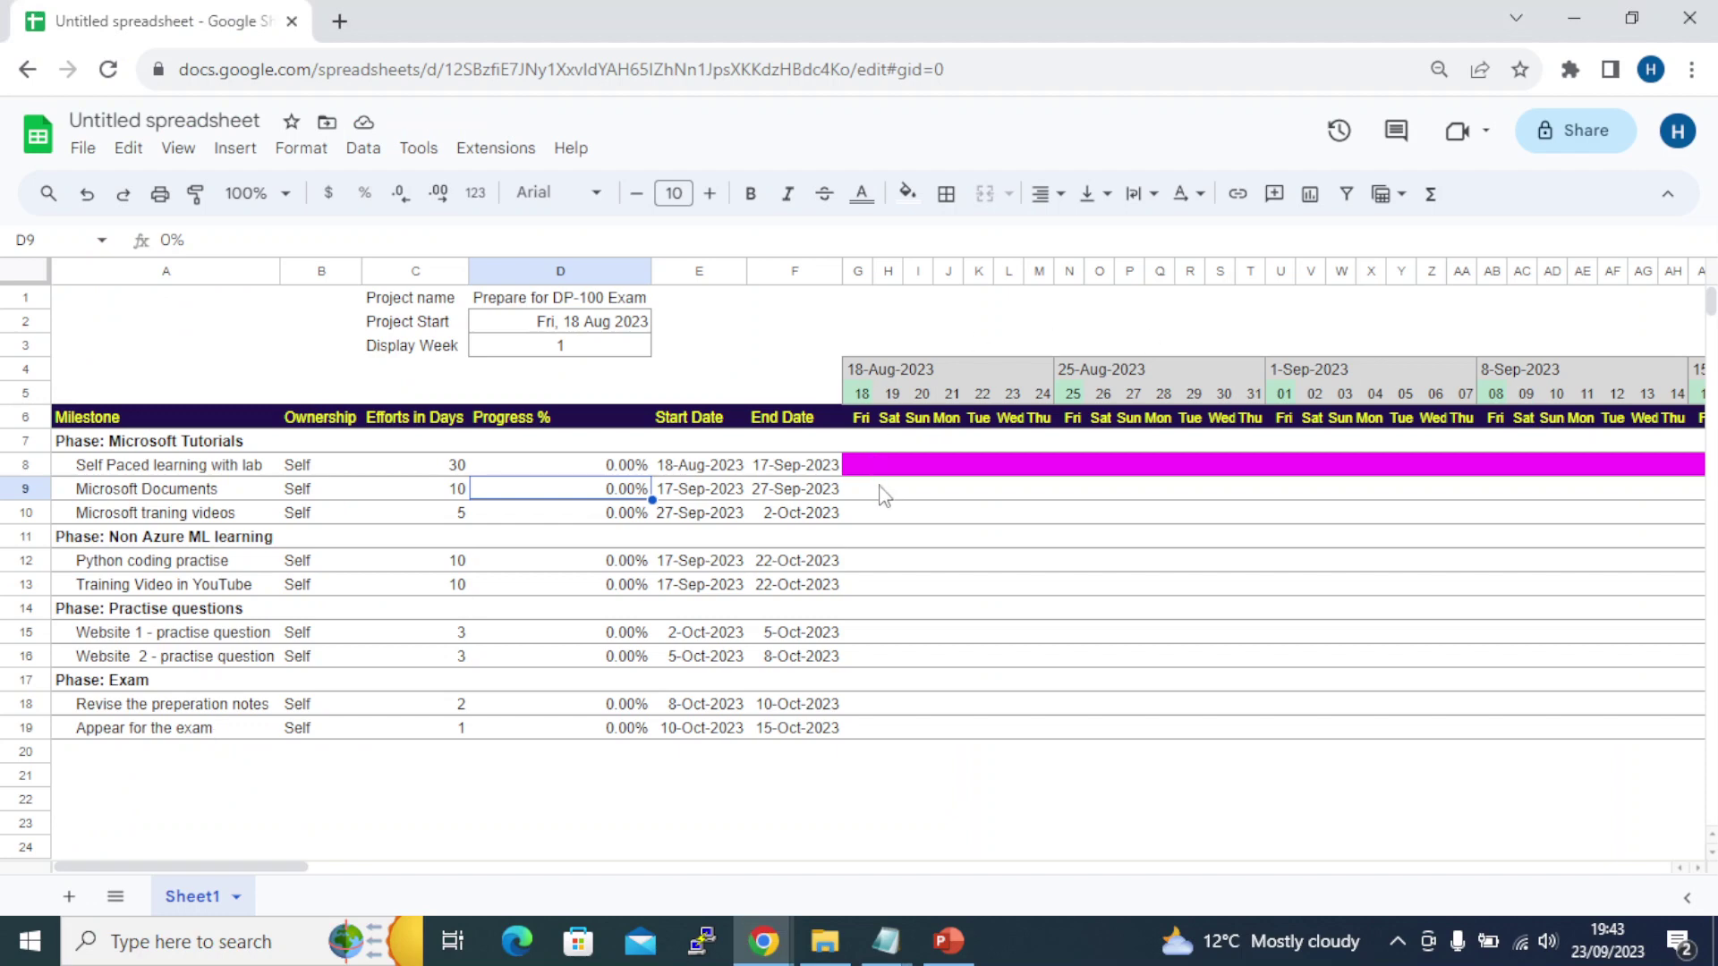
Delete the timeline's =AND(G$5>=$E7,G$5<=$F7) conditional format rule on G7:DG19 and start a new single color rule
click(861, 467)
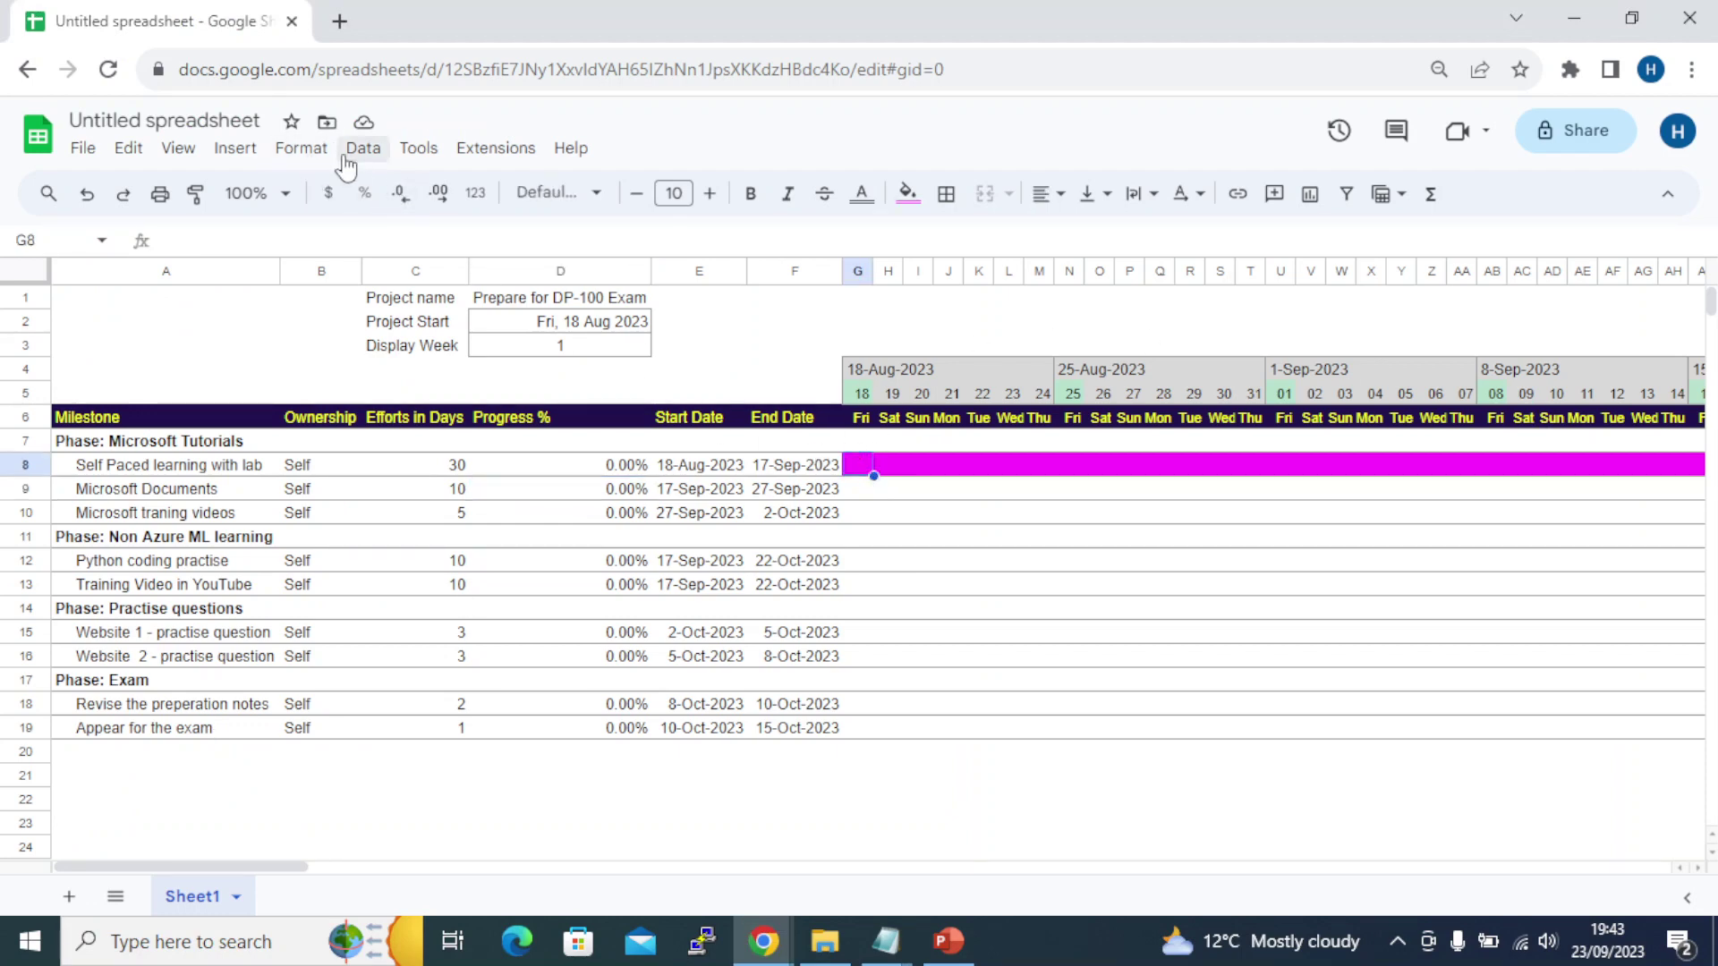
click(301, 148)
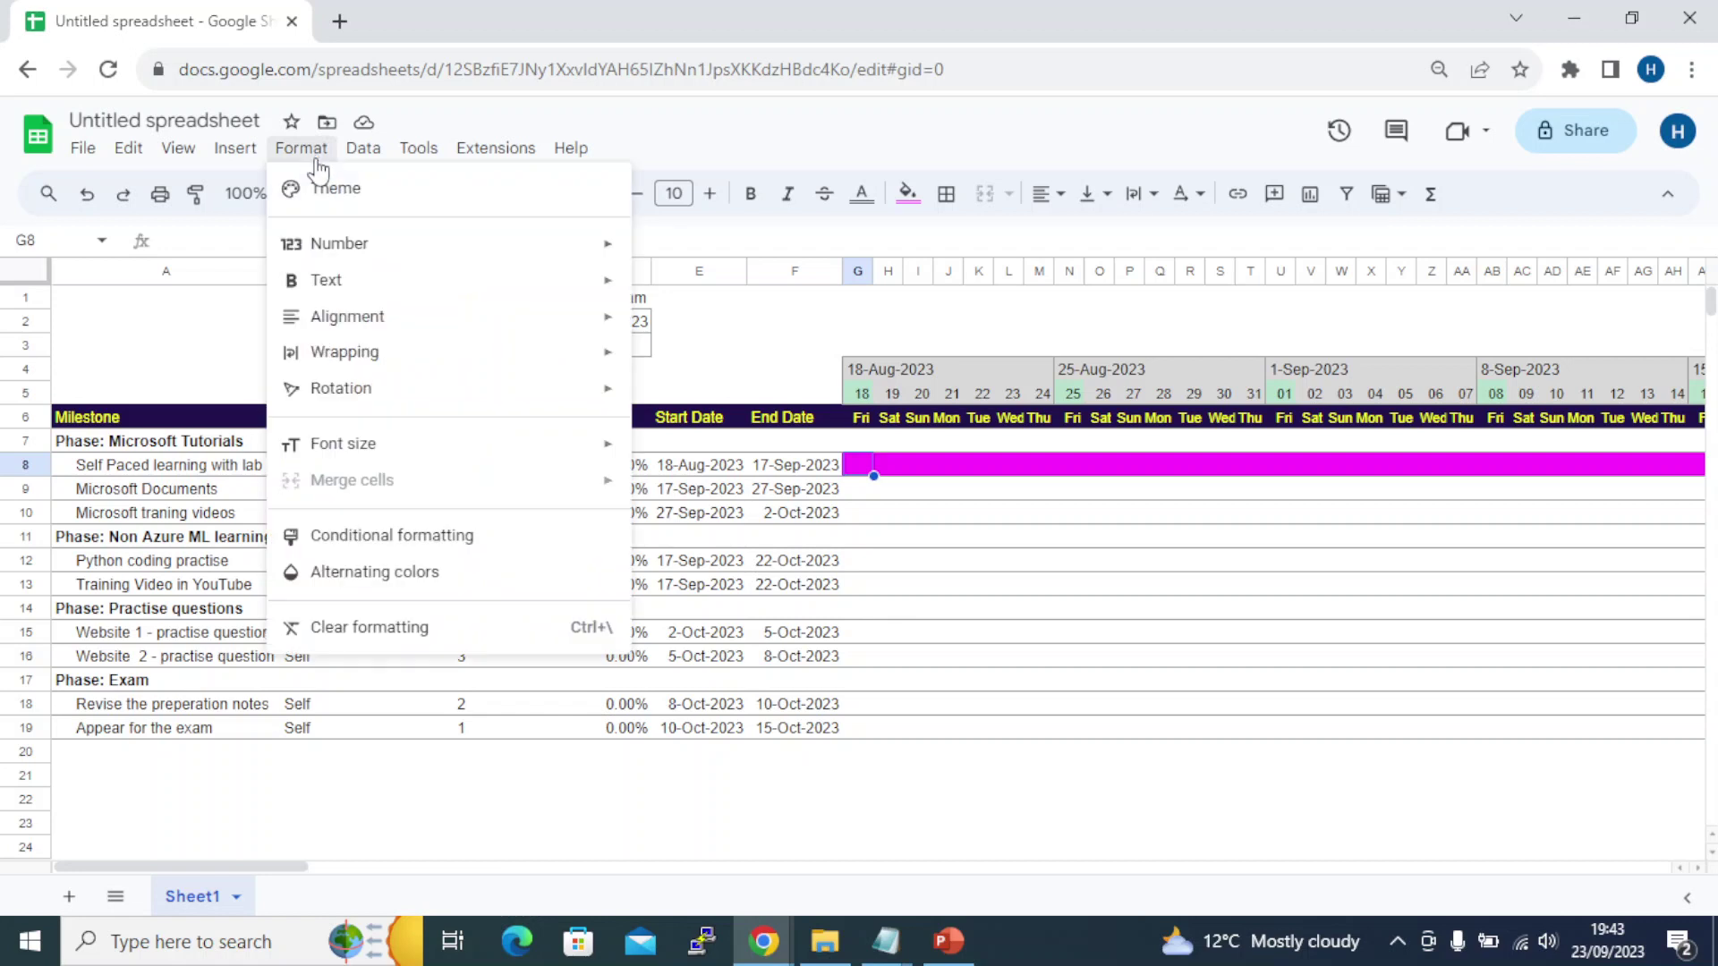
click(378, 536)
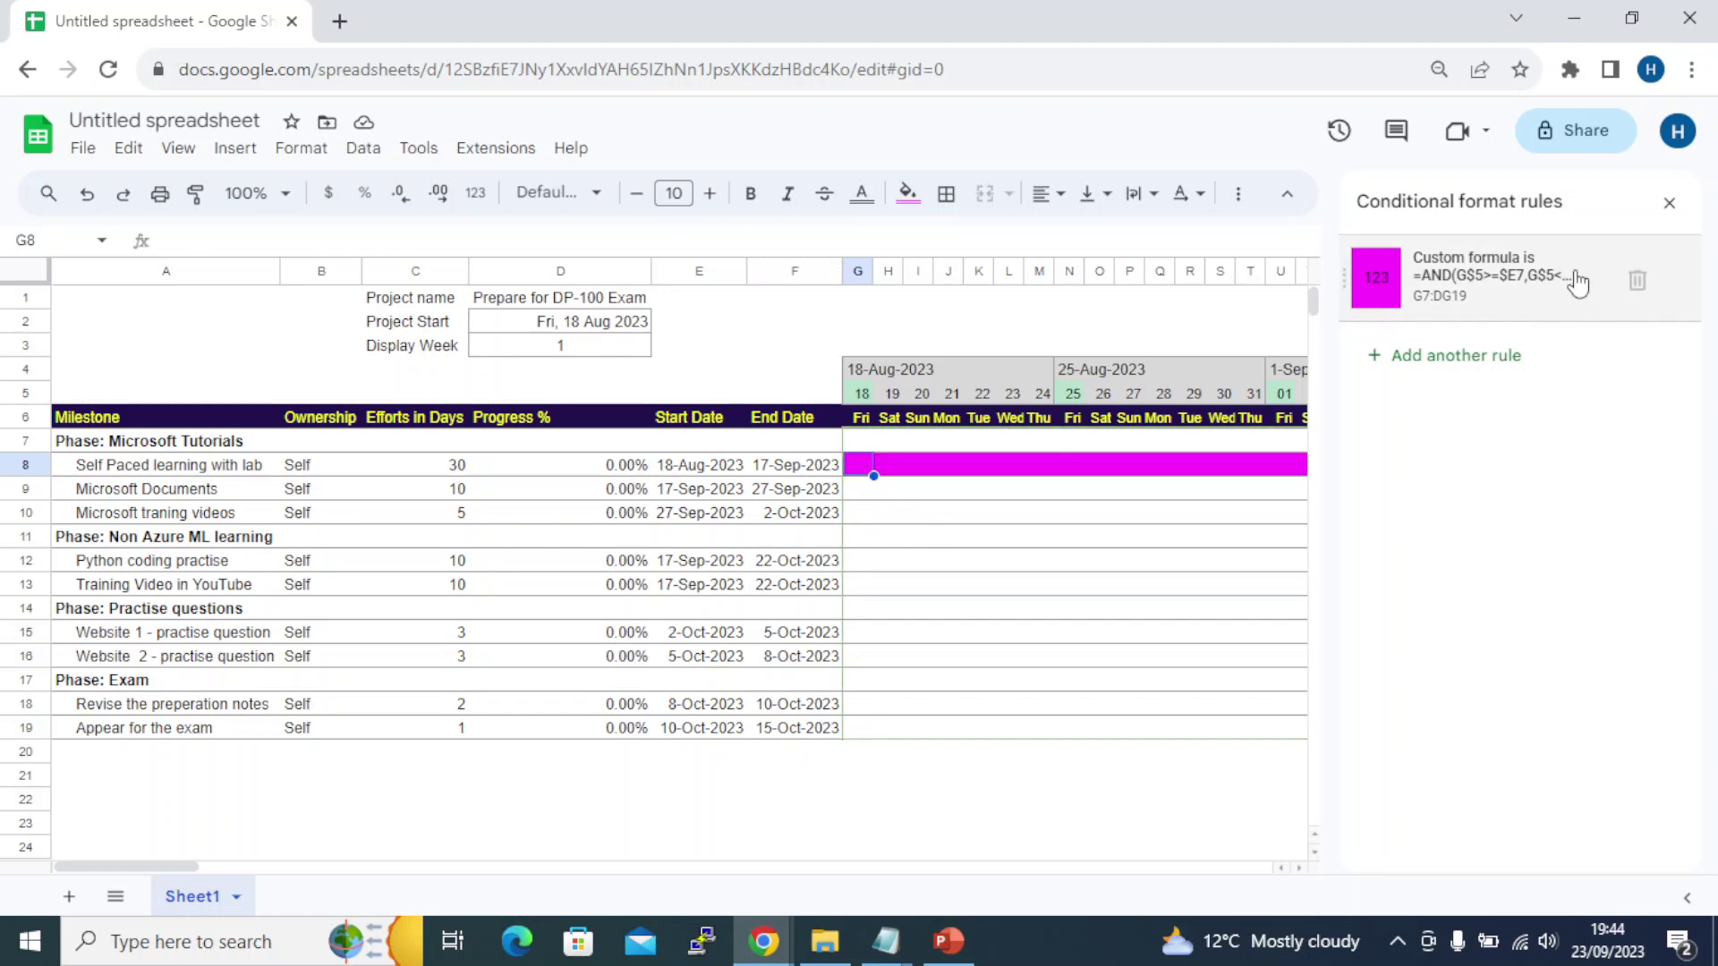
click(1636, 281)
click(1384, 268)
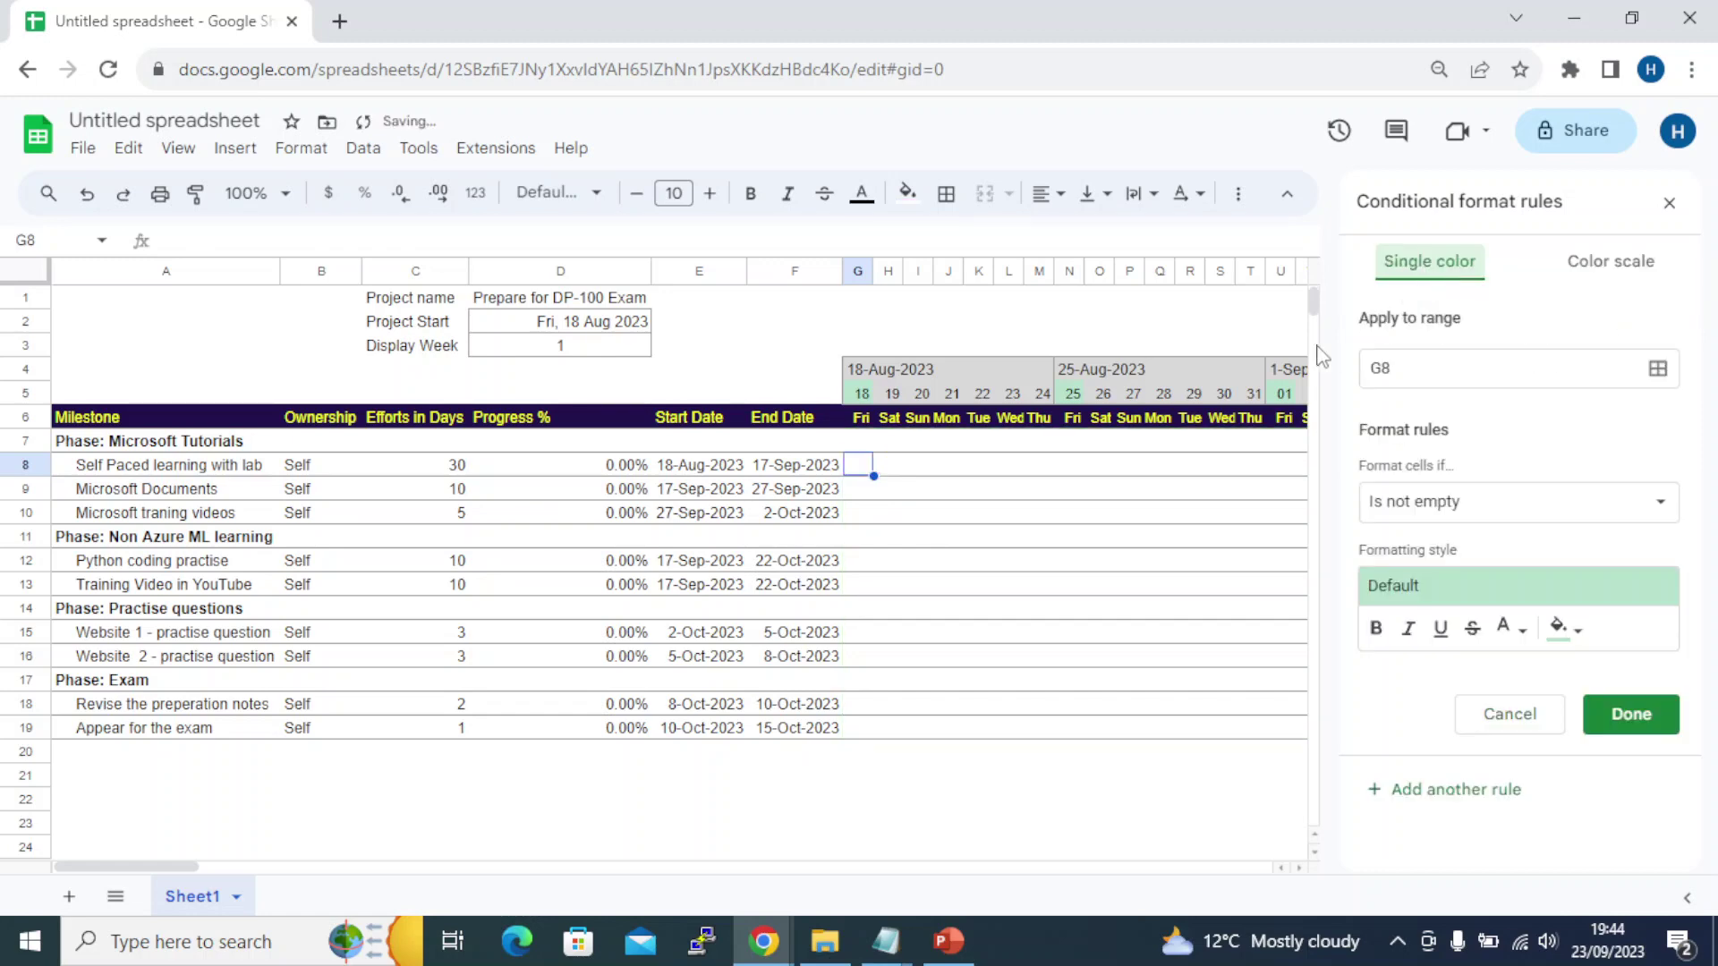
key(alt+Tab)
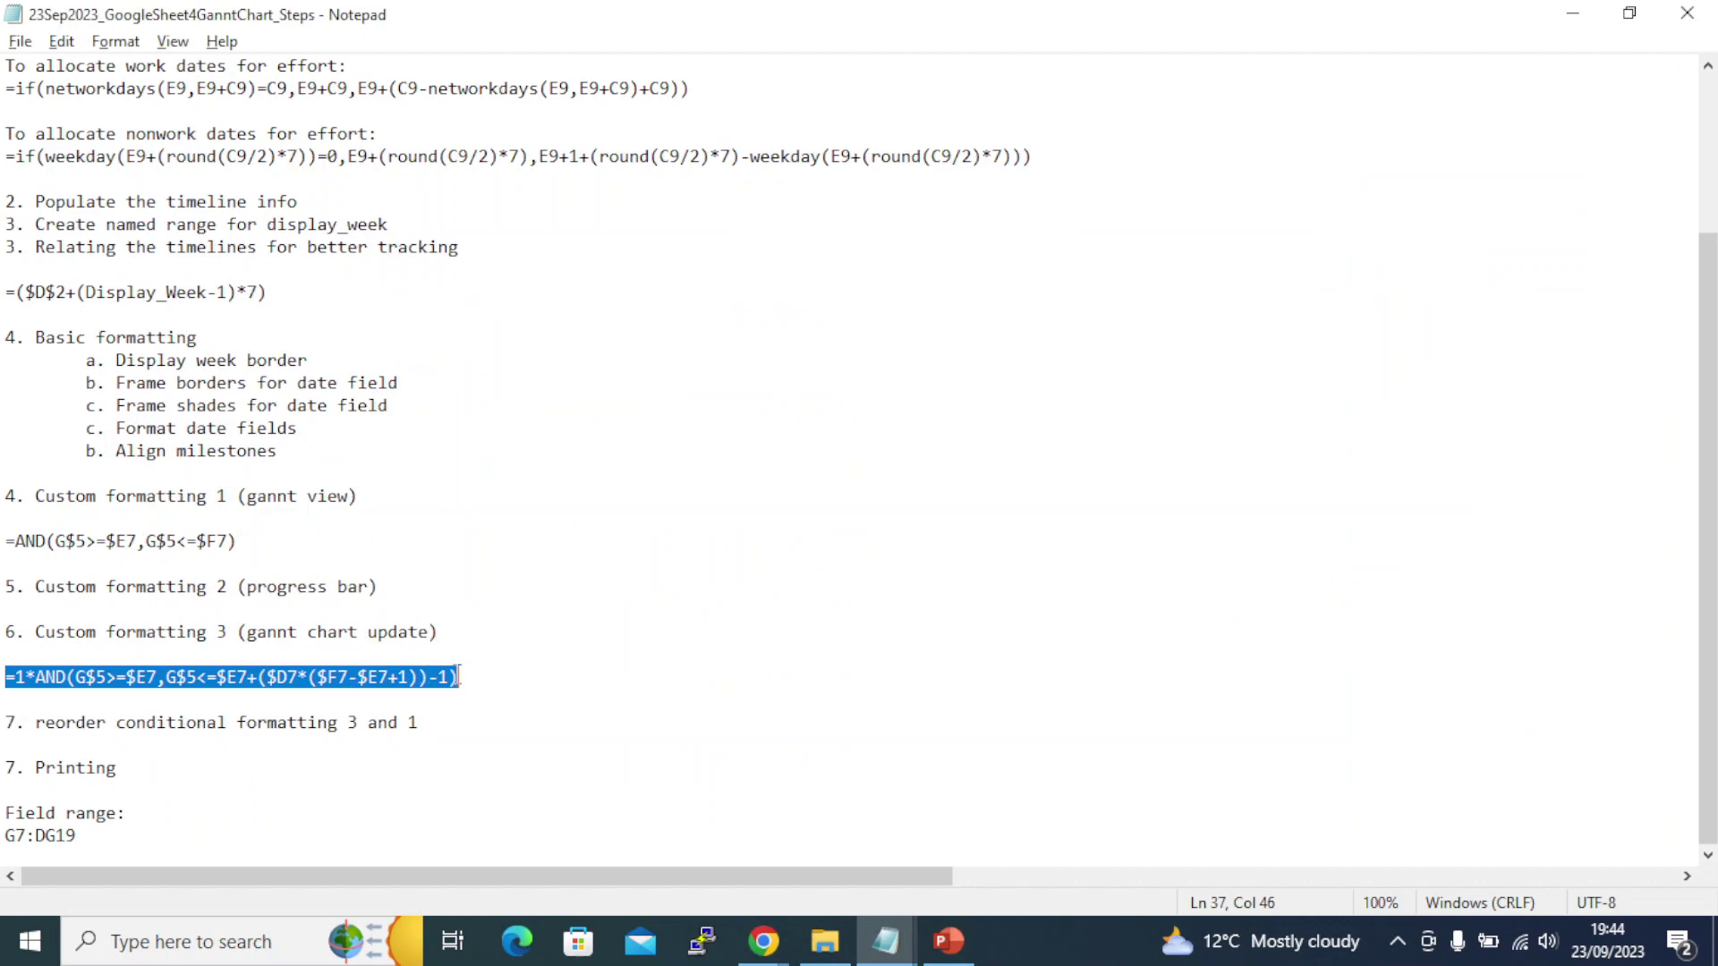
drag(458, 678, 31, 660)
key(alt+Tab)
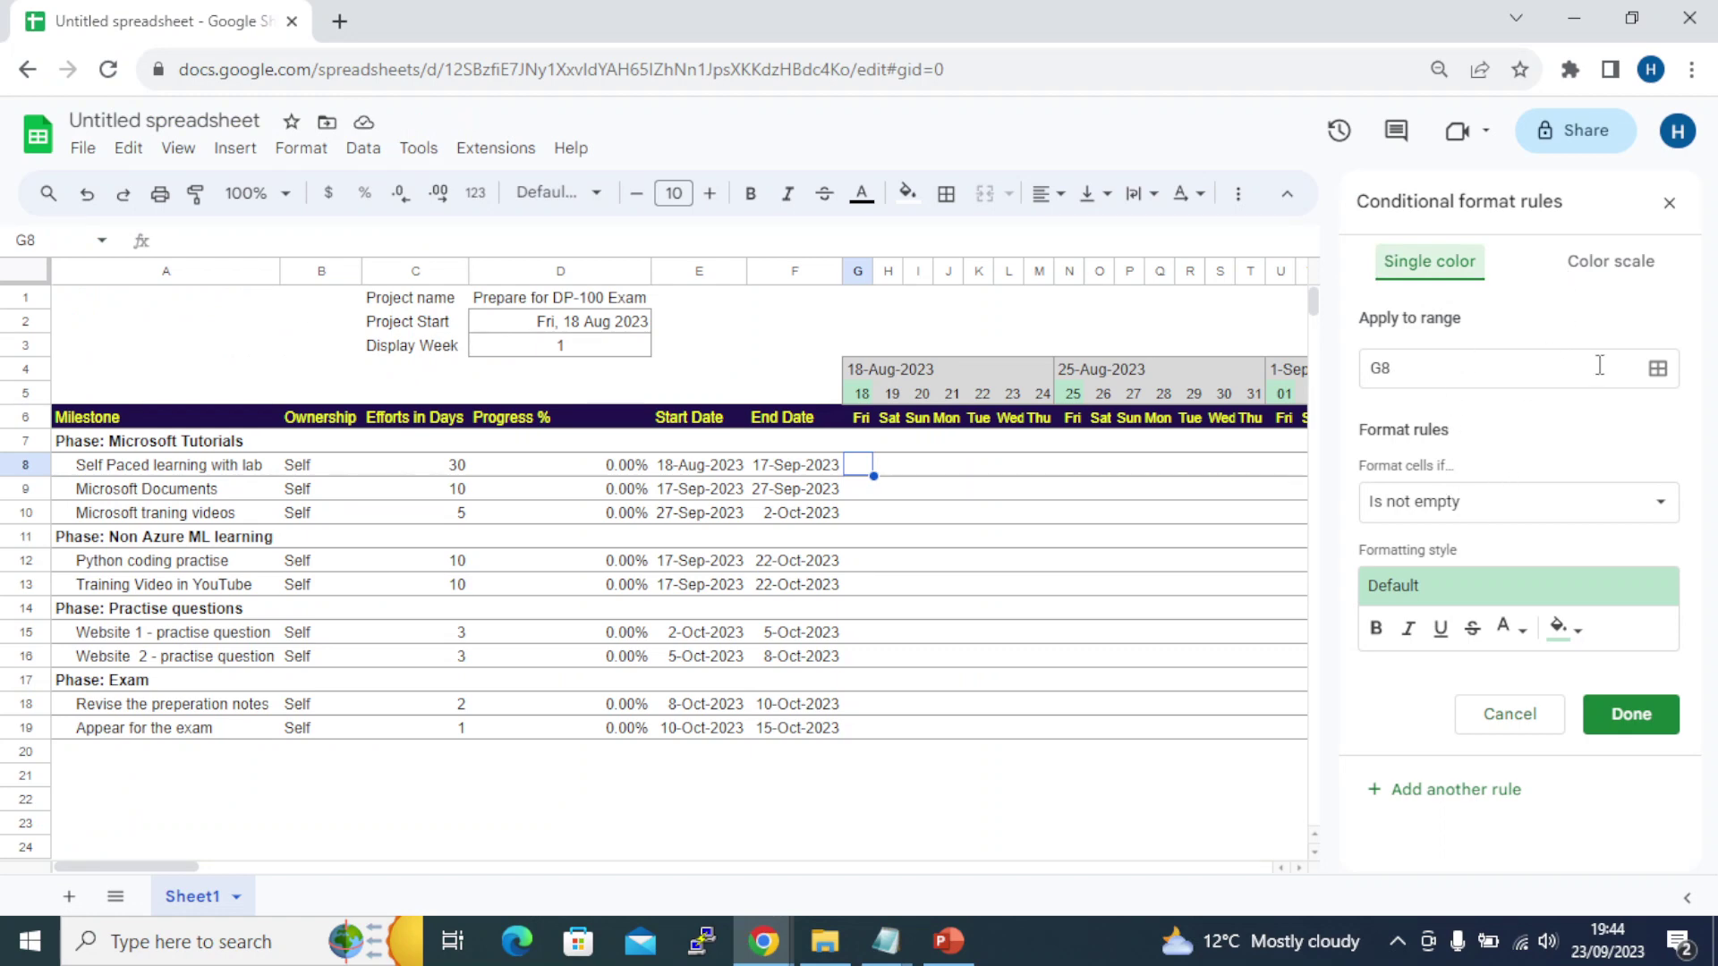
Copy the field range G7:DG19 from the Notepad notes and use it as the new rule's range
key(alt+Tab)
drag(106, 847, 3, 846)
key(ctrl+c)
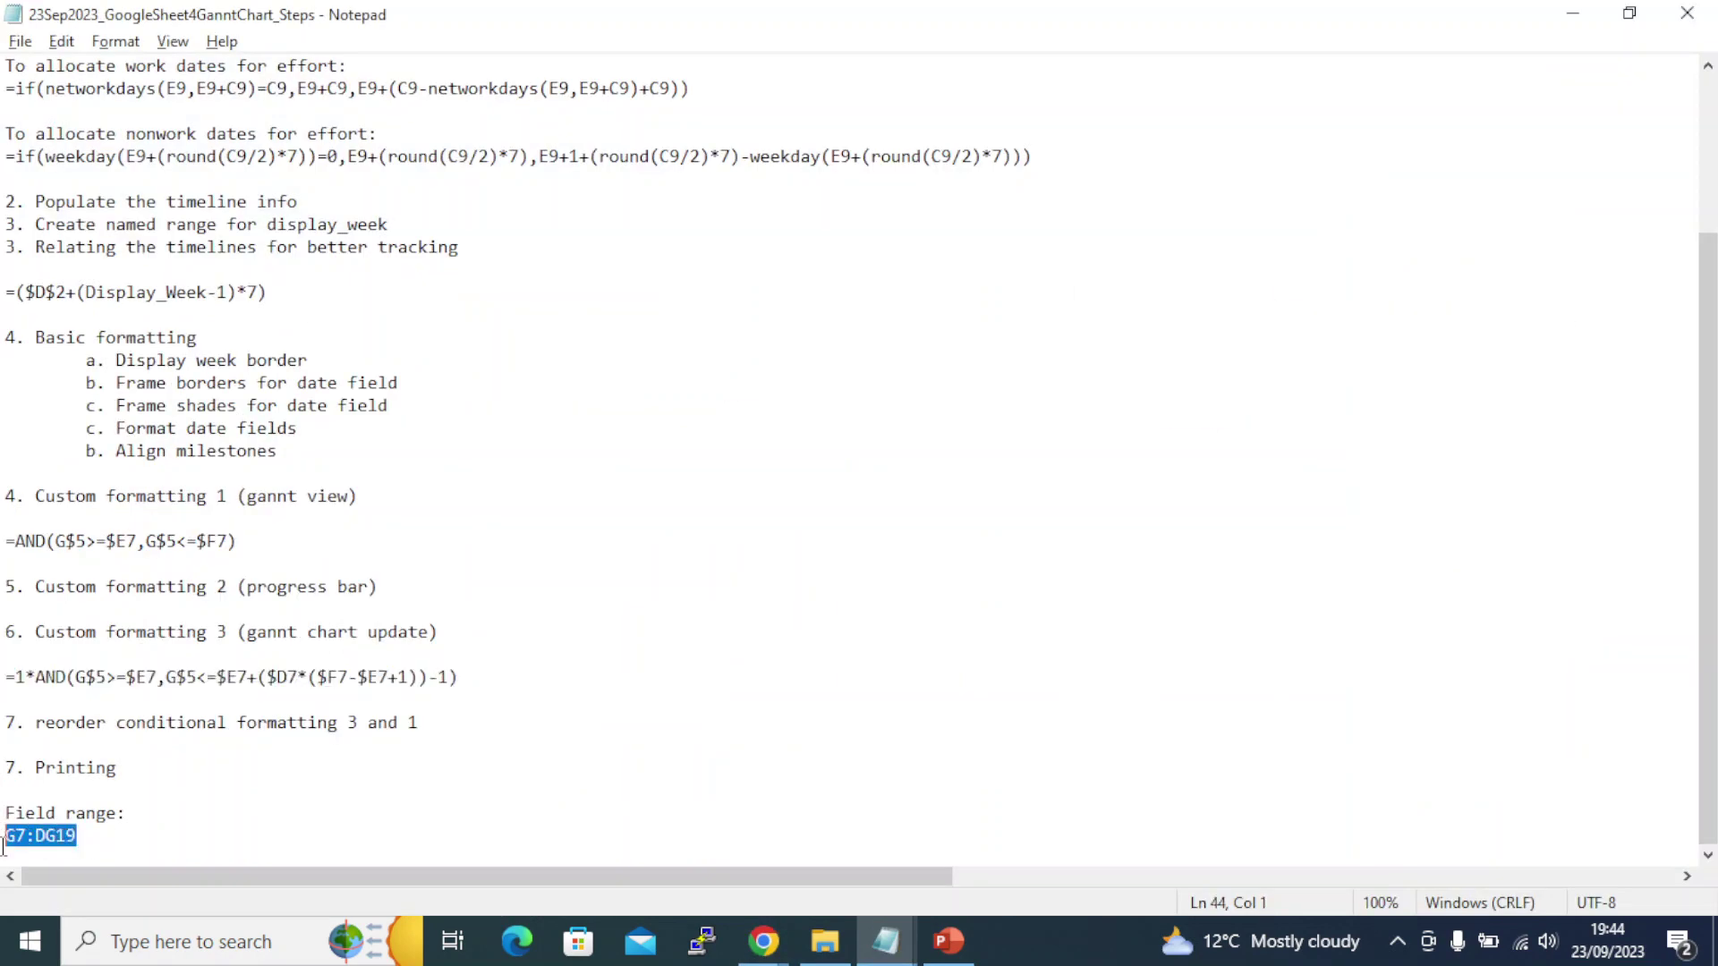
key(alt+Tab)
click(1463, 369)
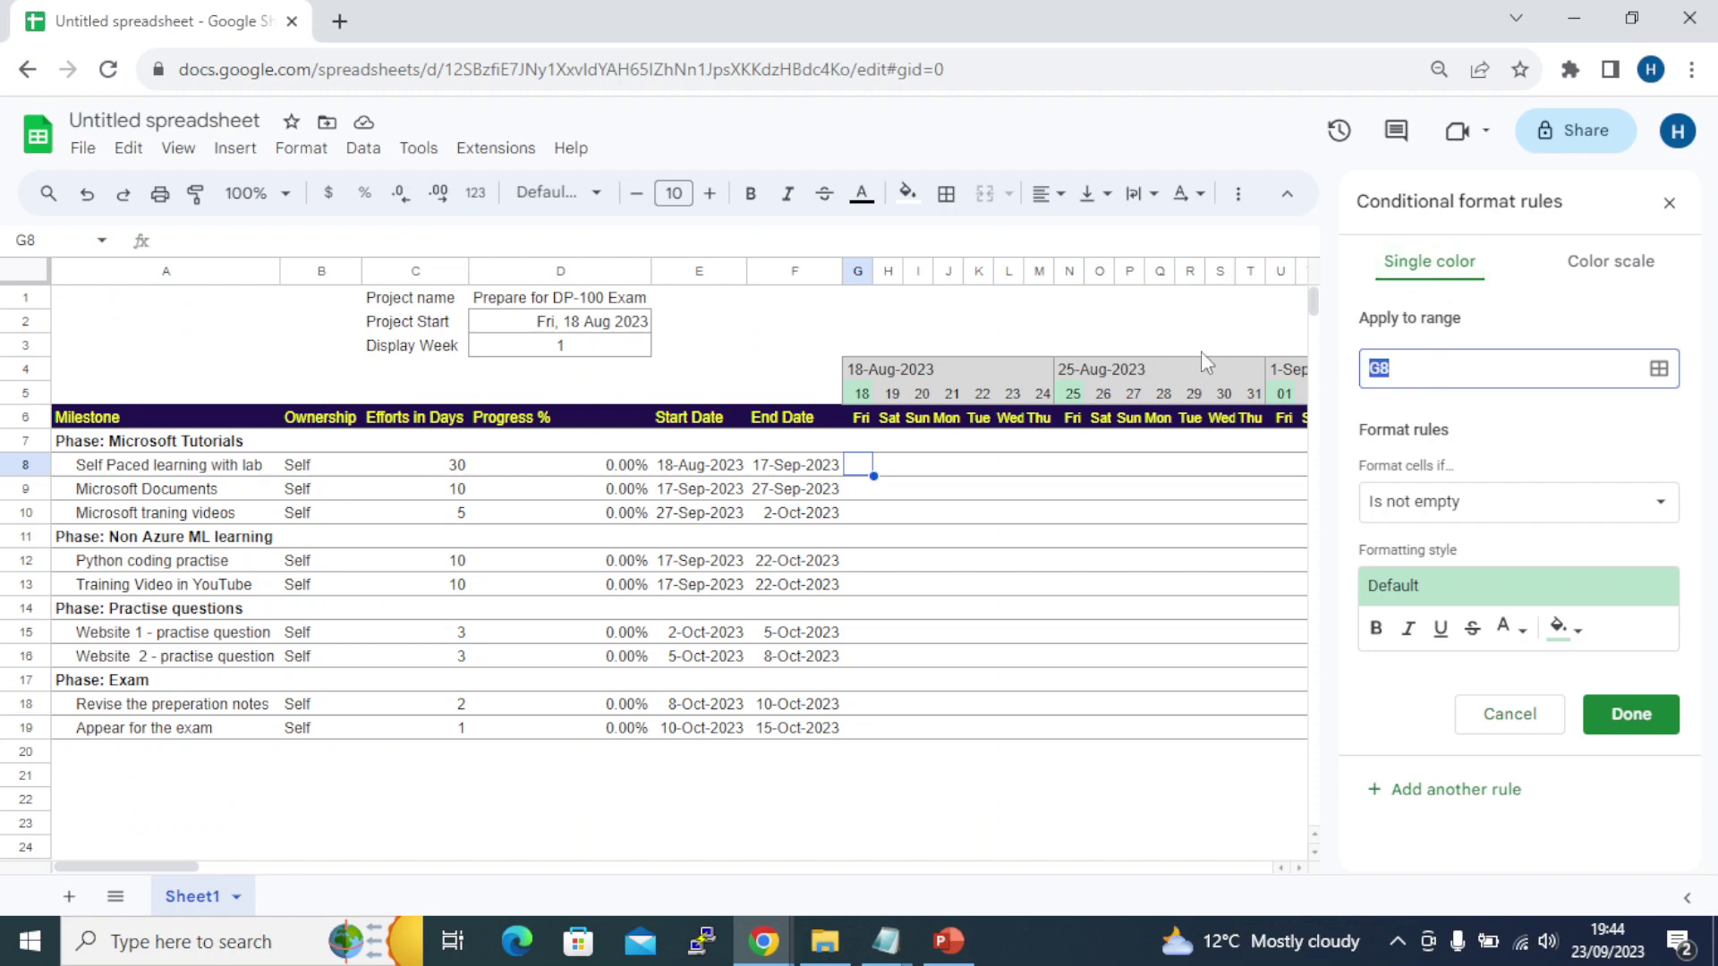
key(ctrl+v)
Set the rule's condition to Custom formula is, using =1*AND(G$5>=$E7,G$5<=$E7+($D7*($F7-$E7+1))-1) copied from the Notepad notes
click(1545, 502)
scroll(1420, 755, down, 3)
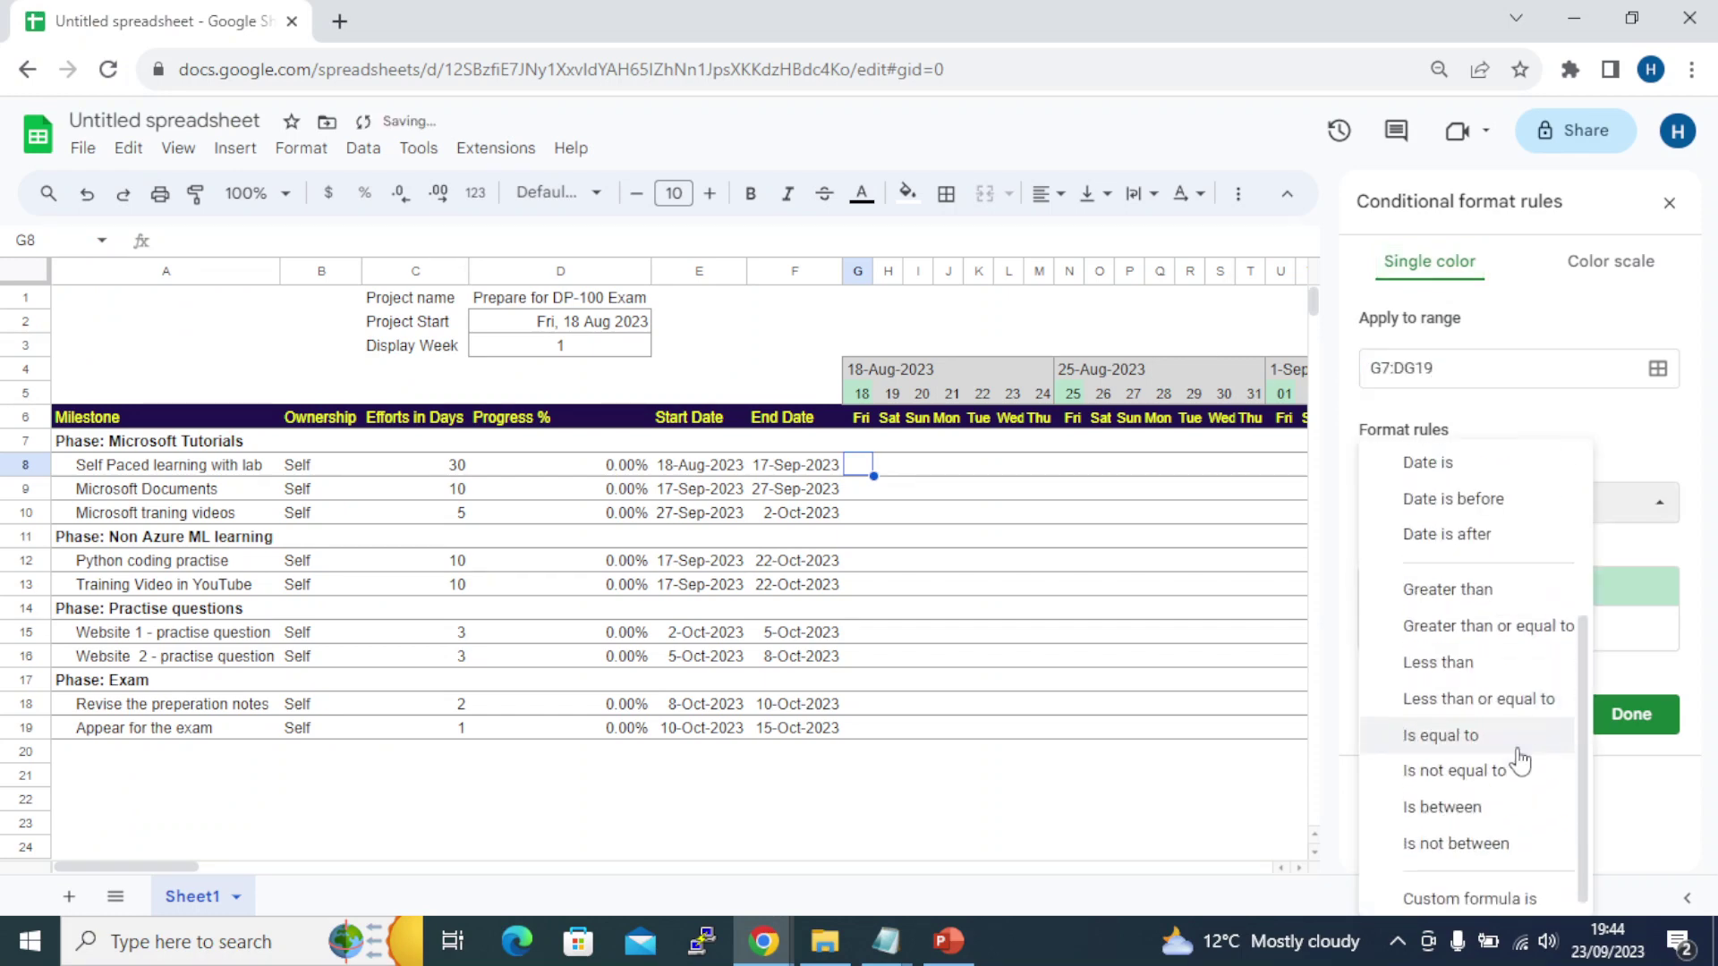
click(1489, 890)
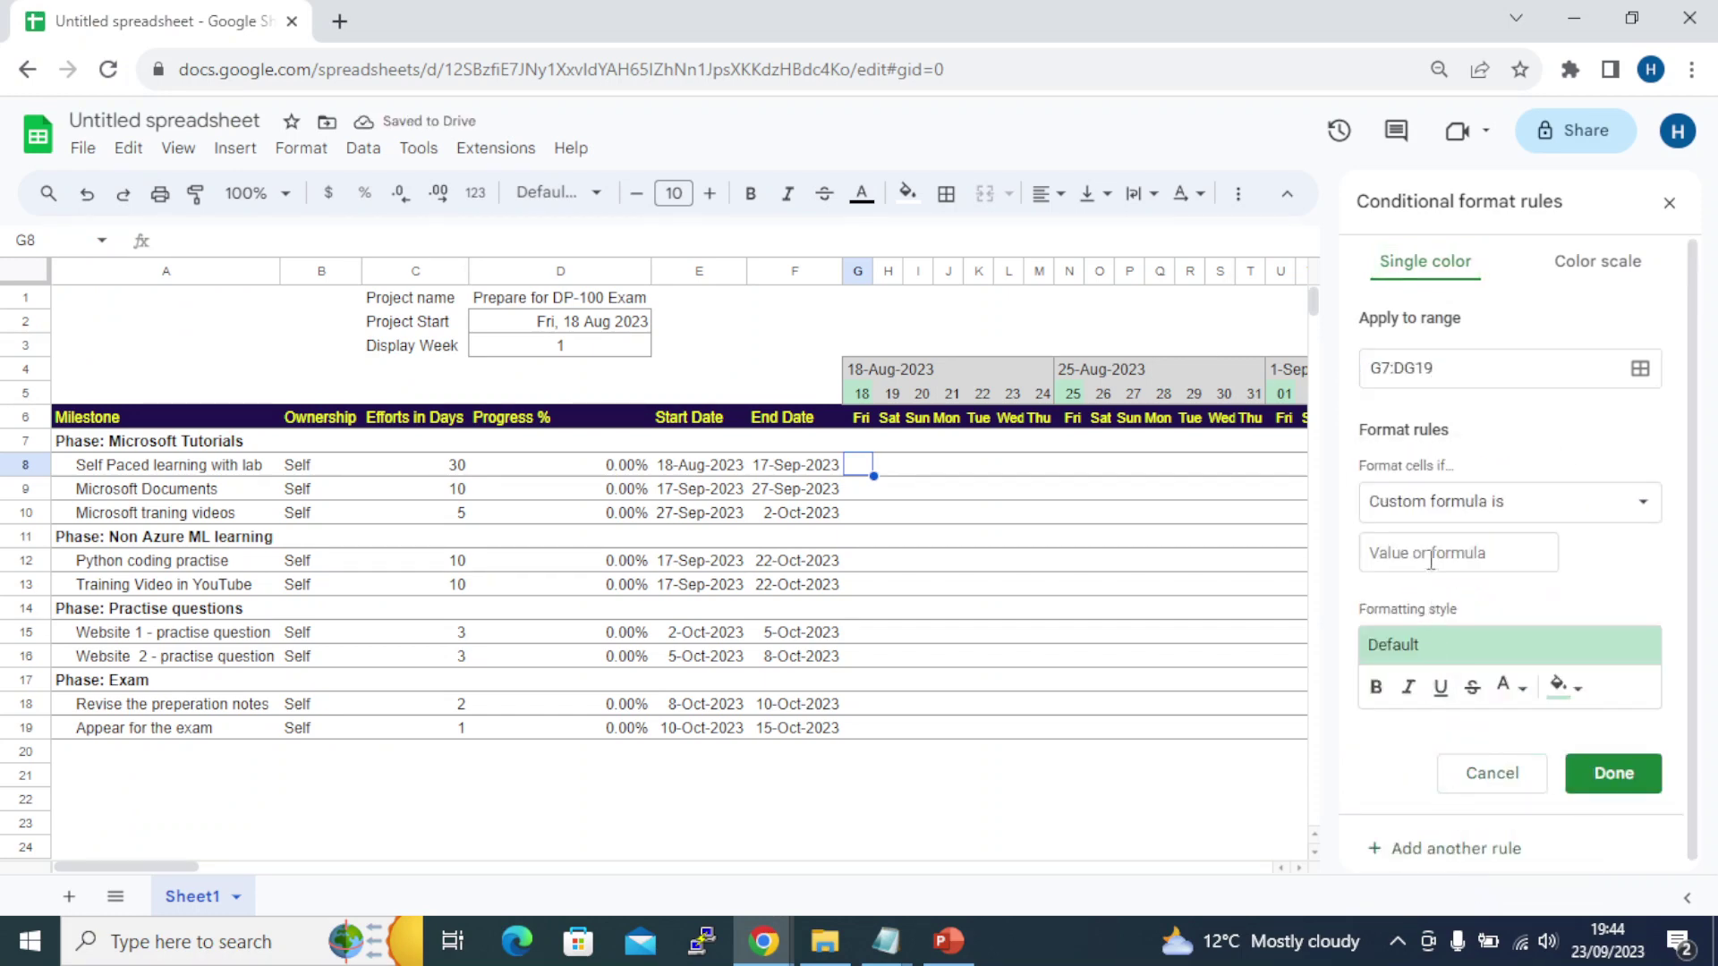
click(1439, 554)
key(alt+Tab)
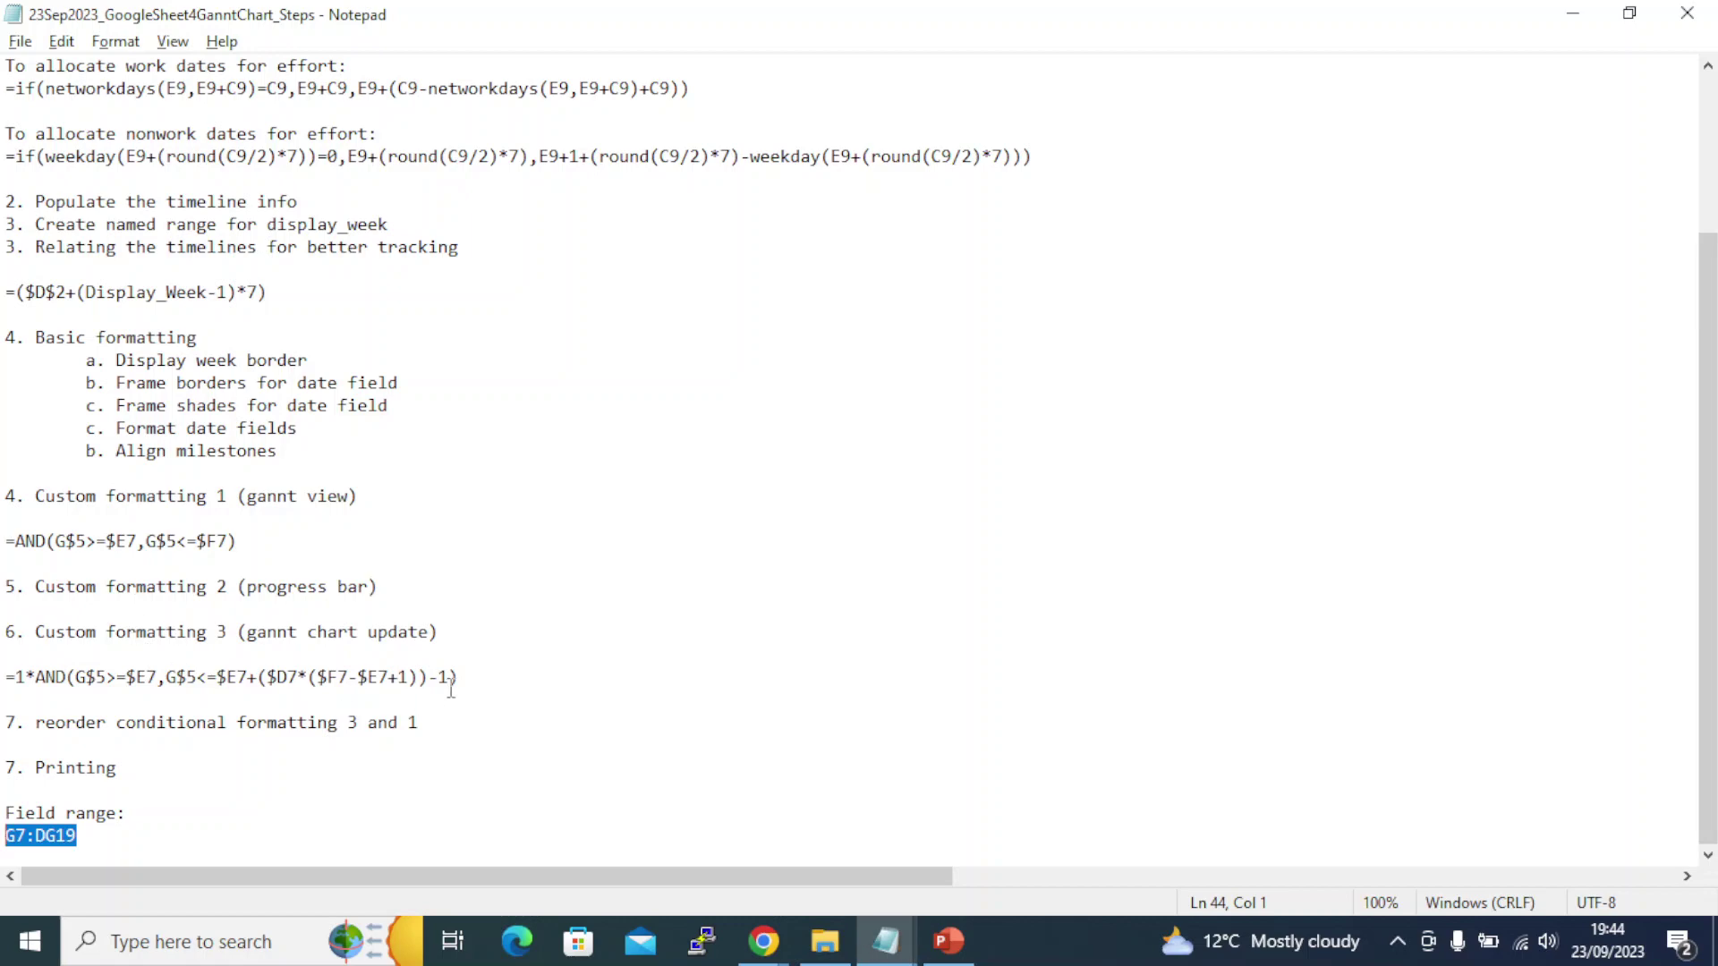
drag(454, 680, 3, 660)
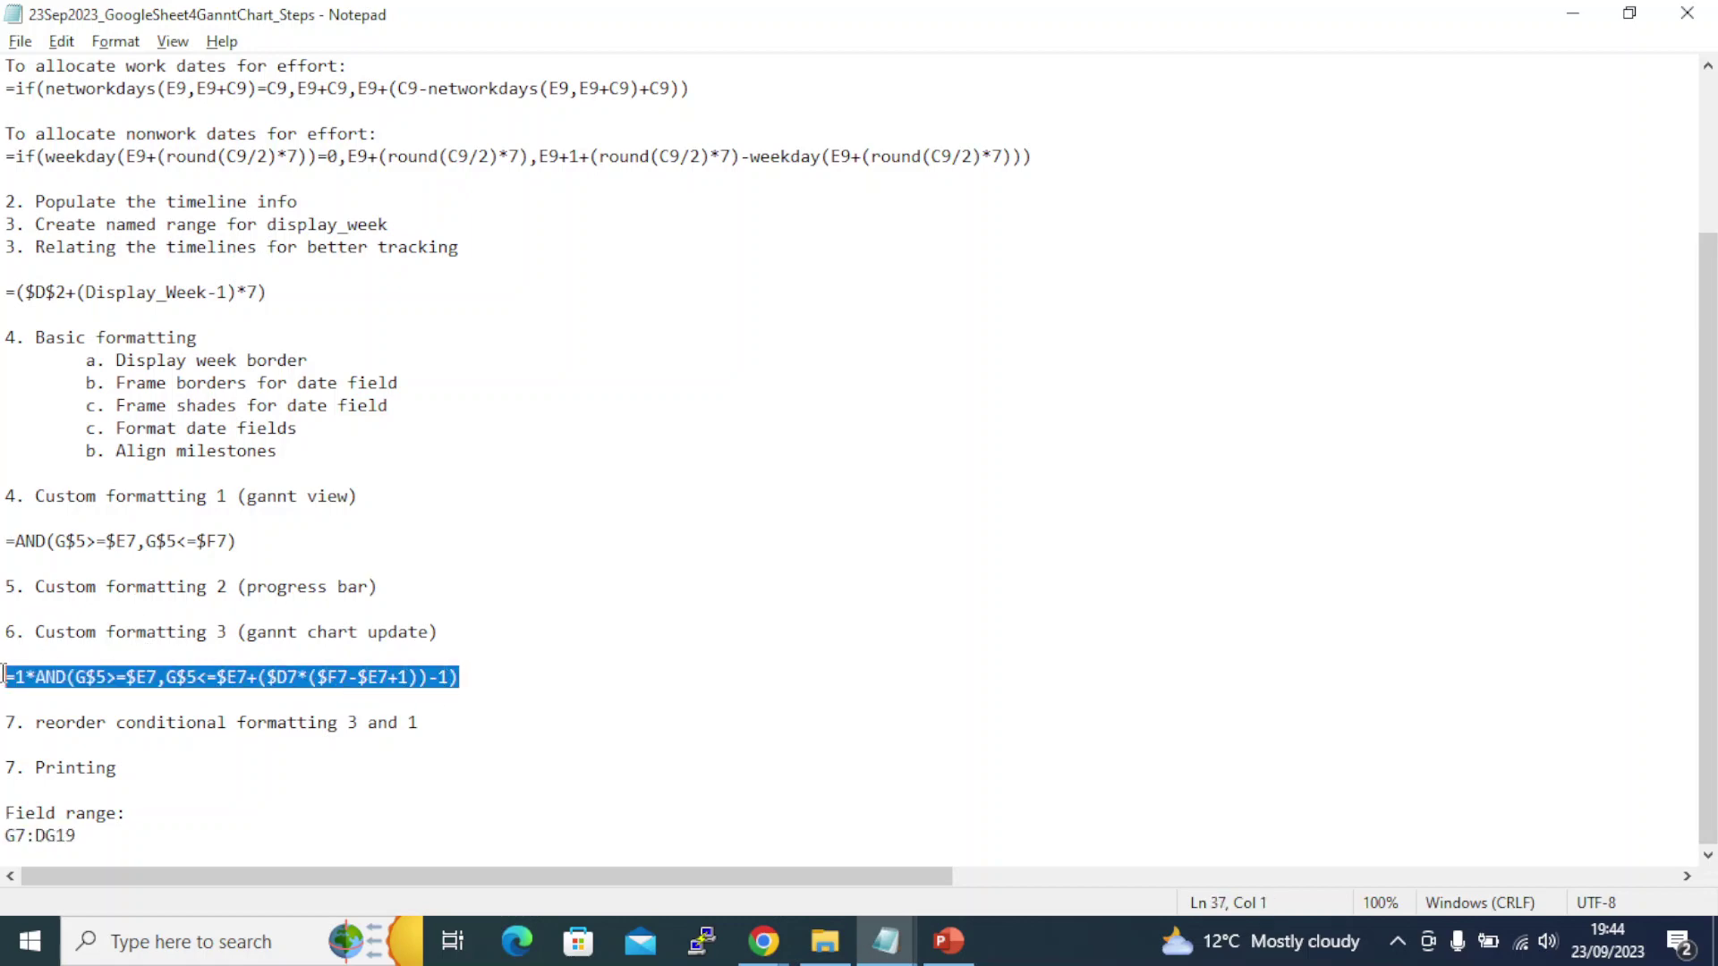
key(alt+Tab)
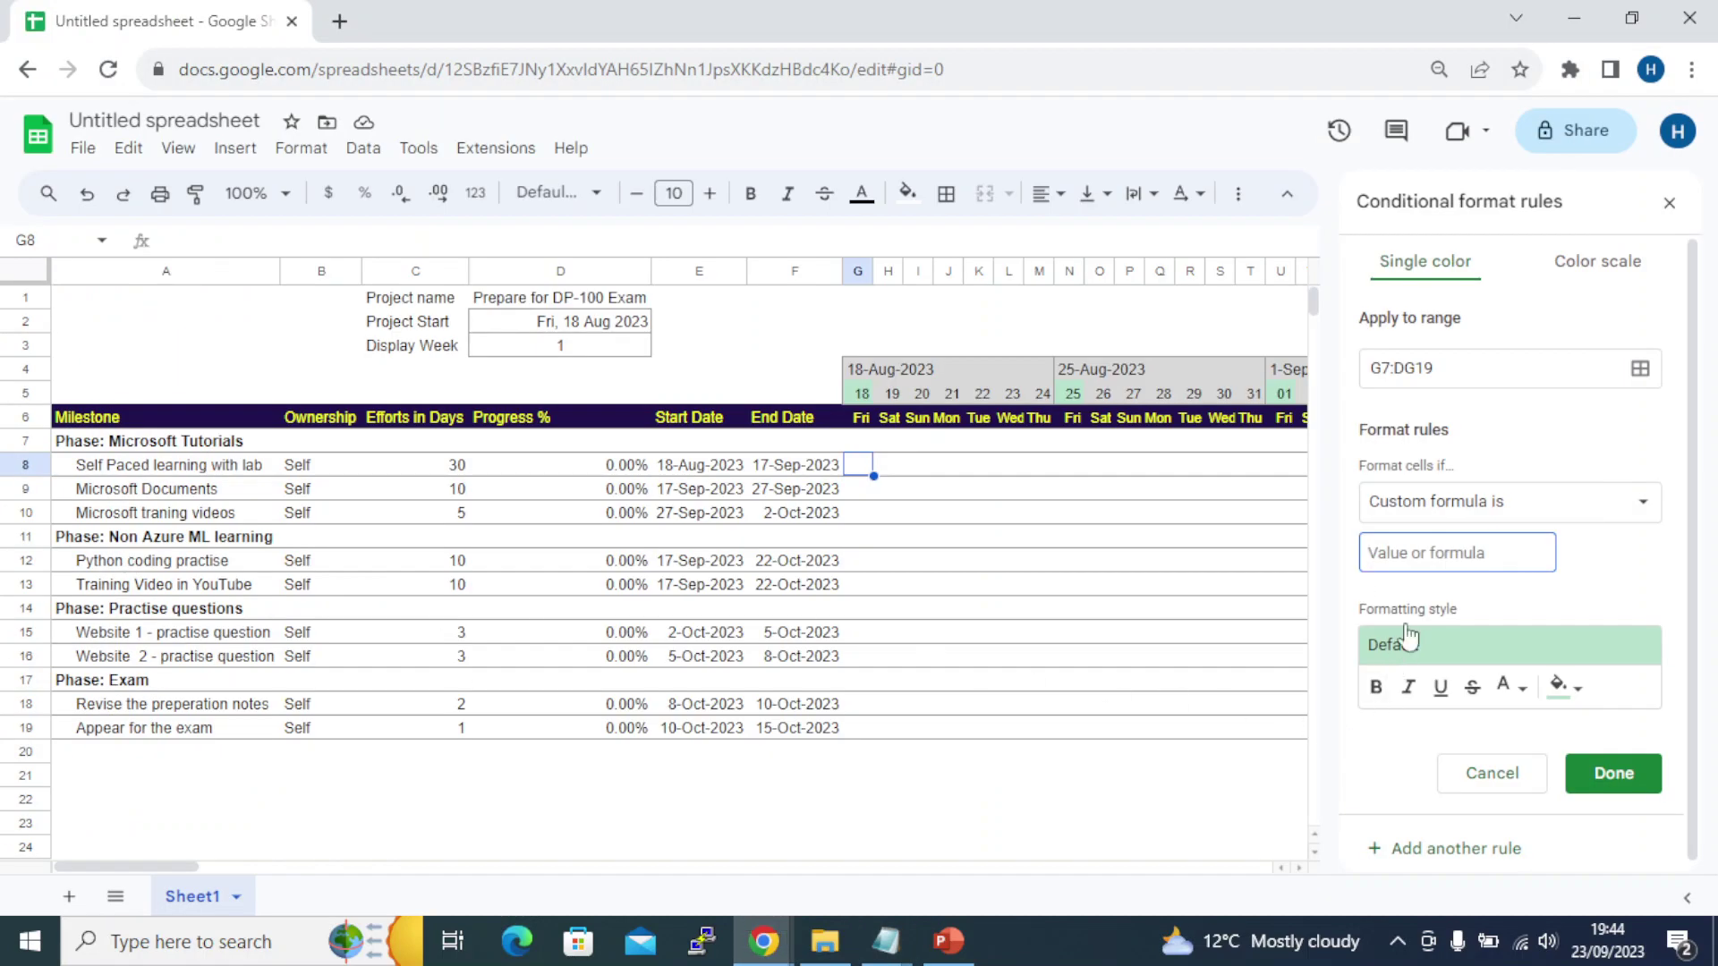
key(ctrl+v)
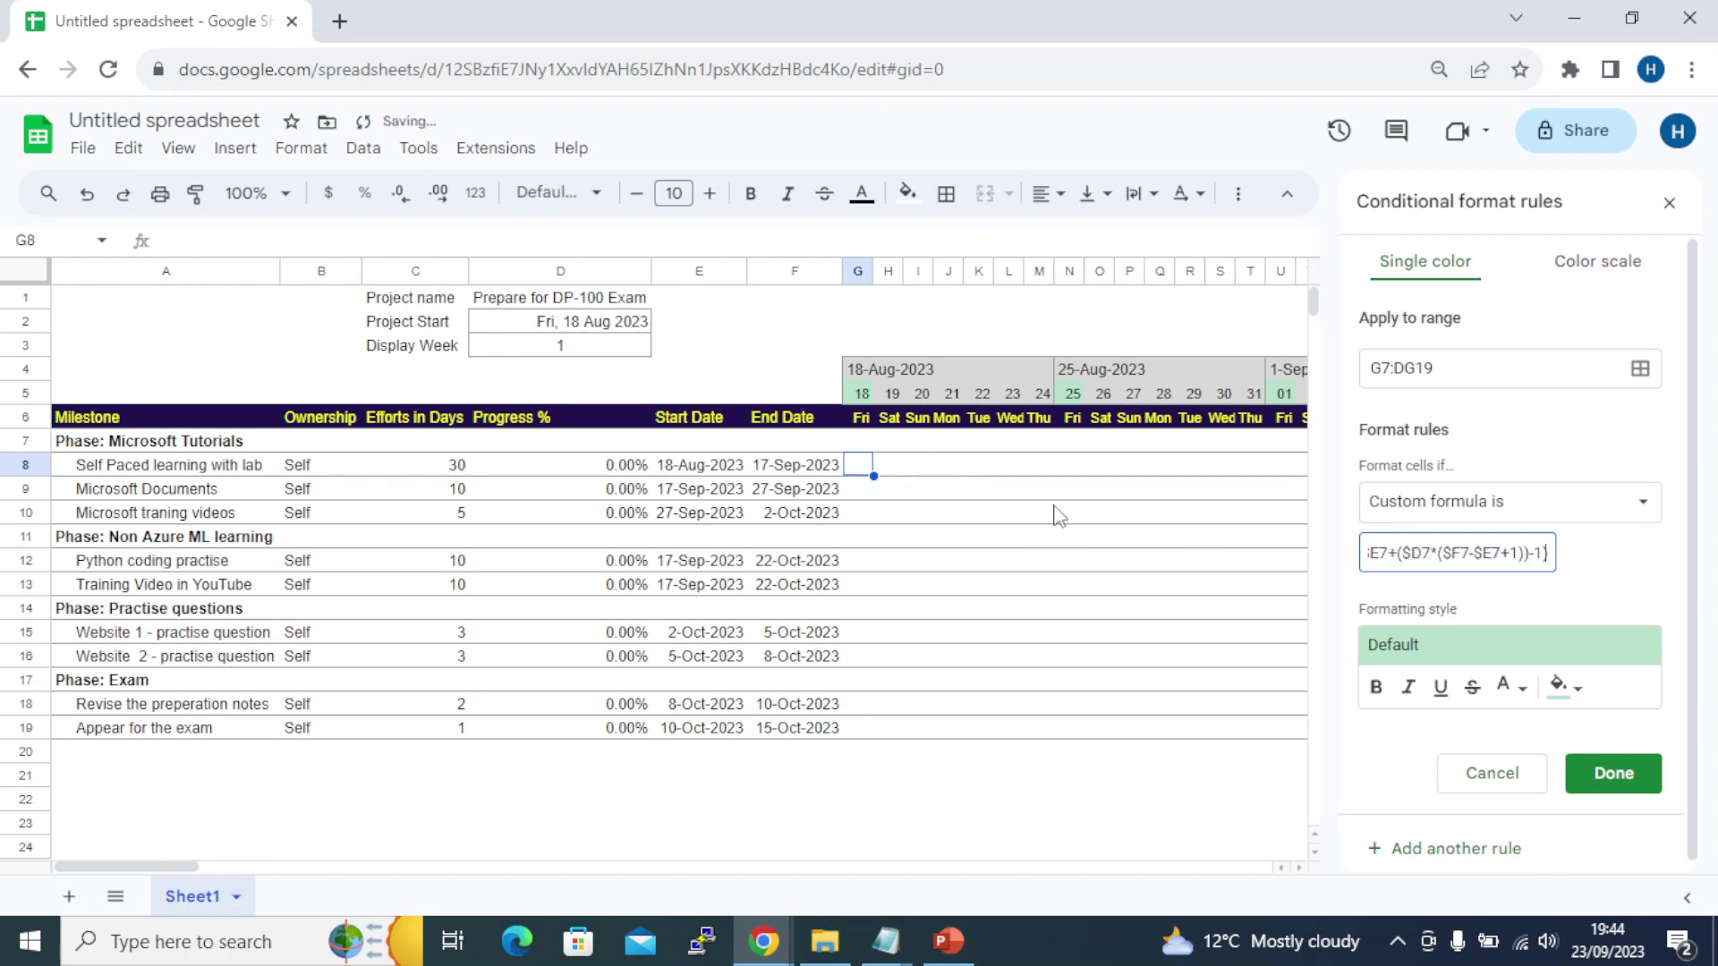
Give the rule a muted magenta fill color and save it
click(1574, 706)
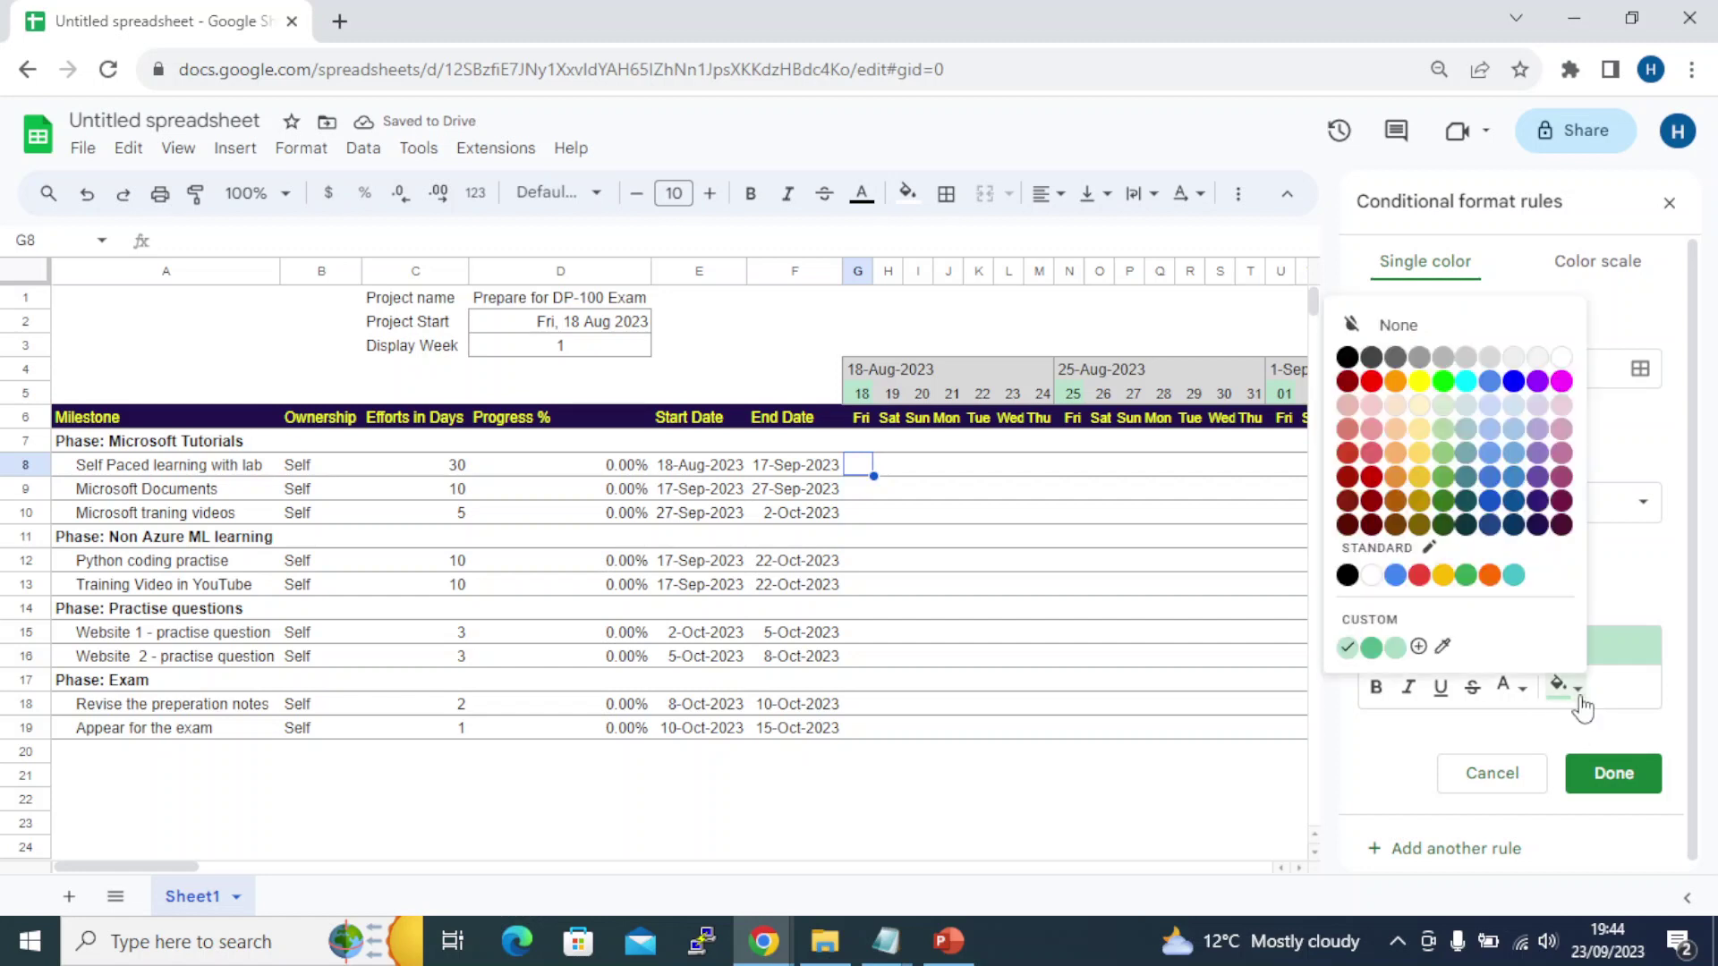
click(1562, 452)
click(1627, 773)
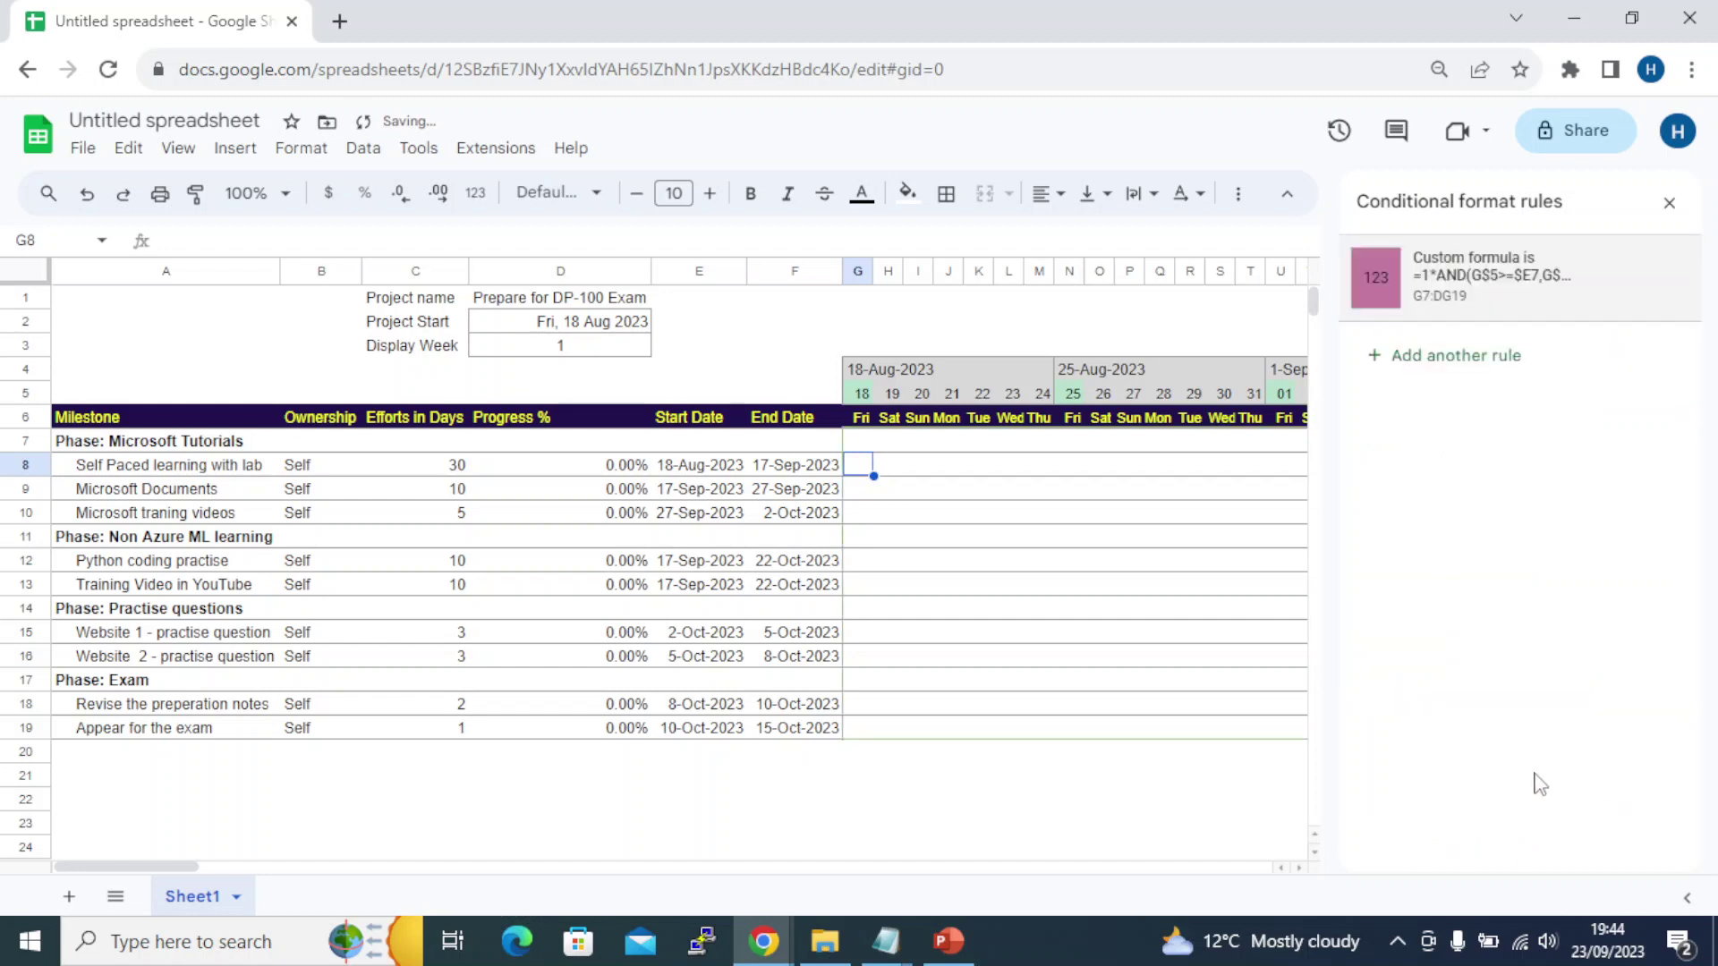
Reopen the timeline rule from cell G7 and compare its custom formula with the one in the Notepad notes
click(1009, 727)
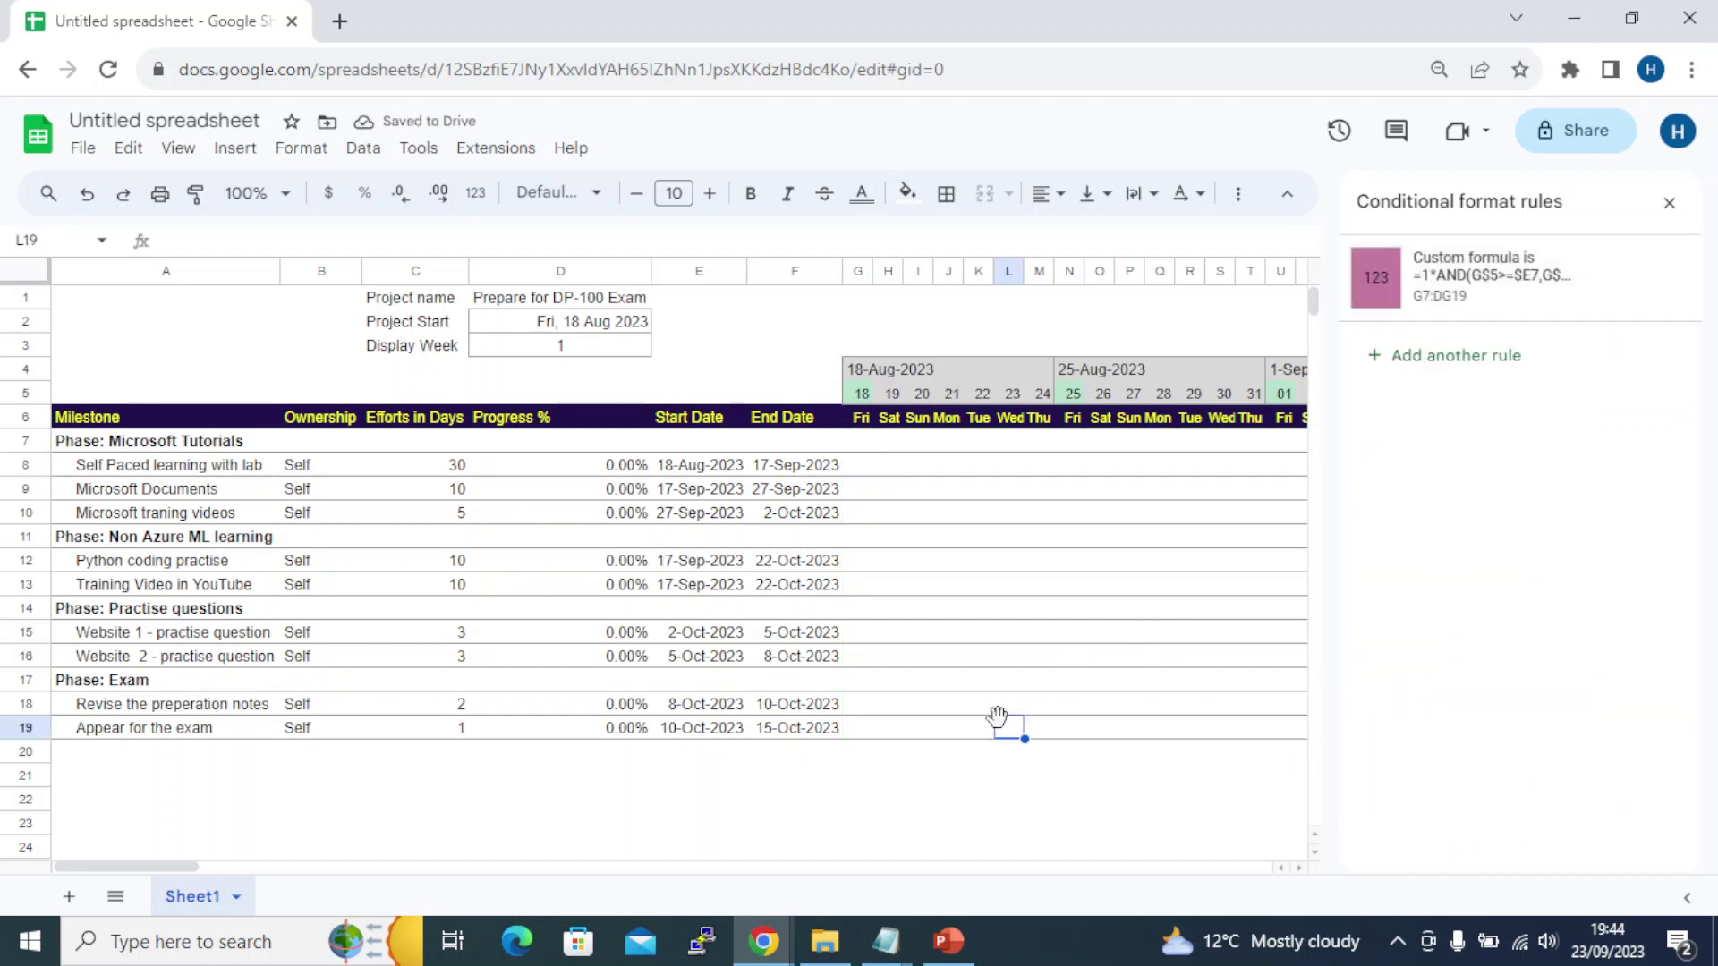
click(861, 441)
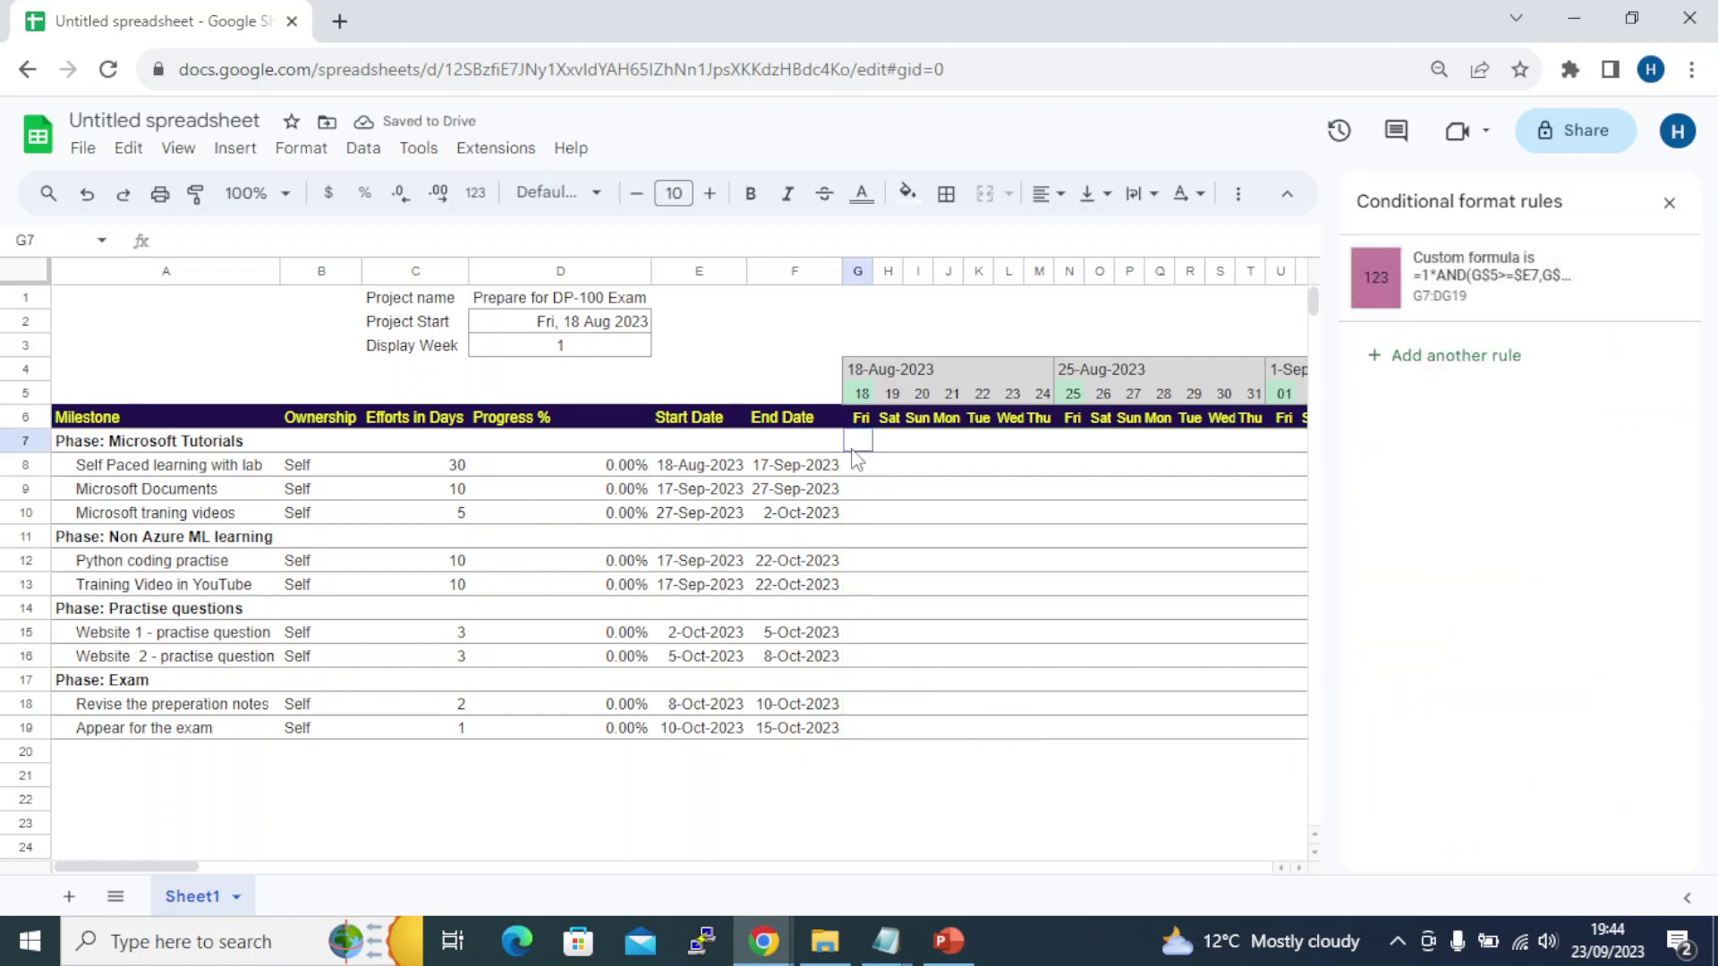
click(1464, 279)
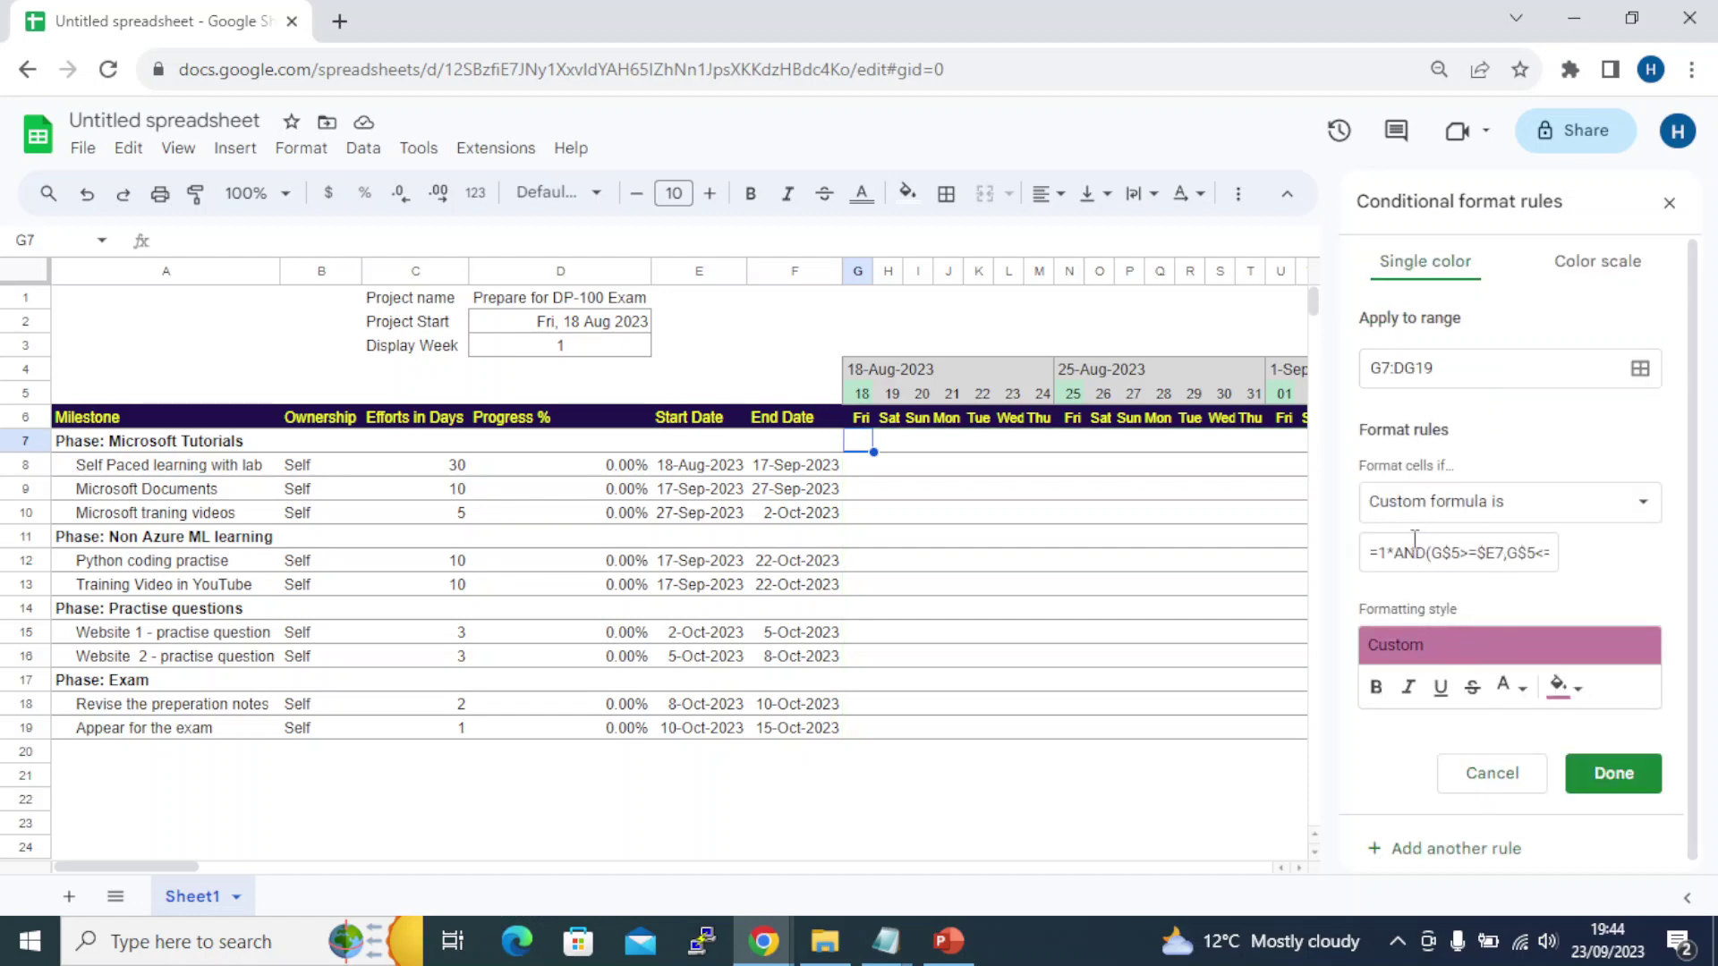
key(alt+Tab)
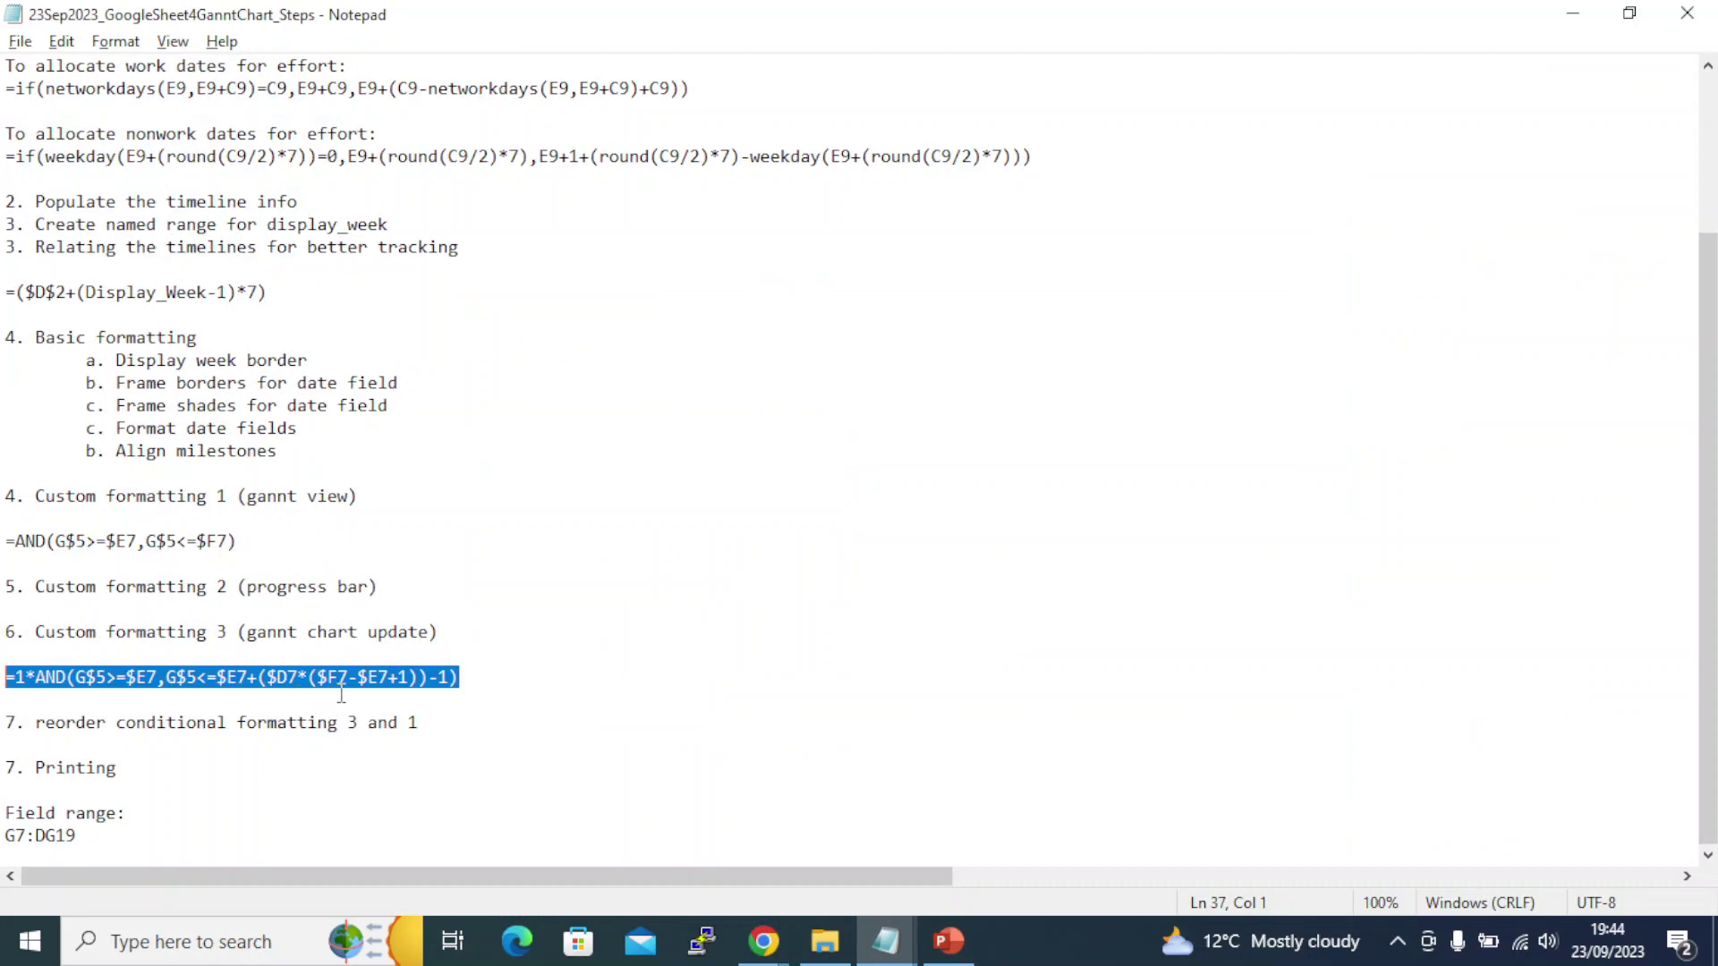
key(alt+Tab)
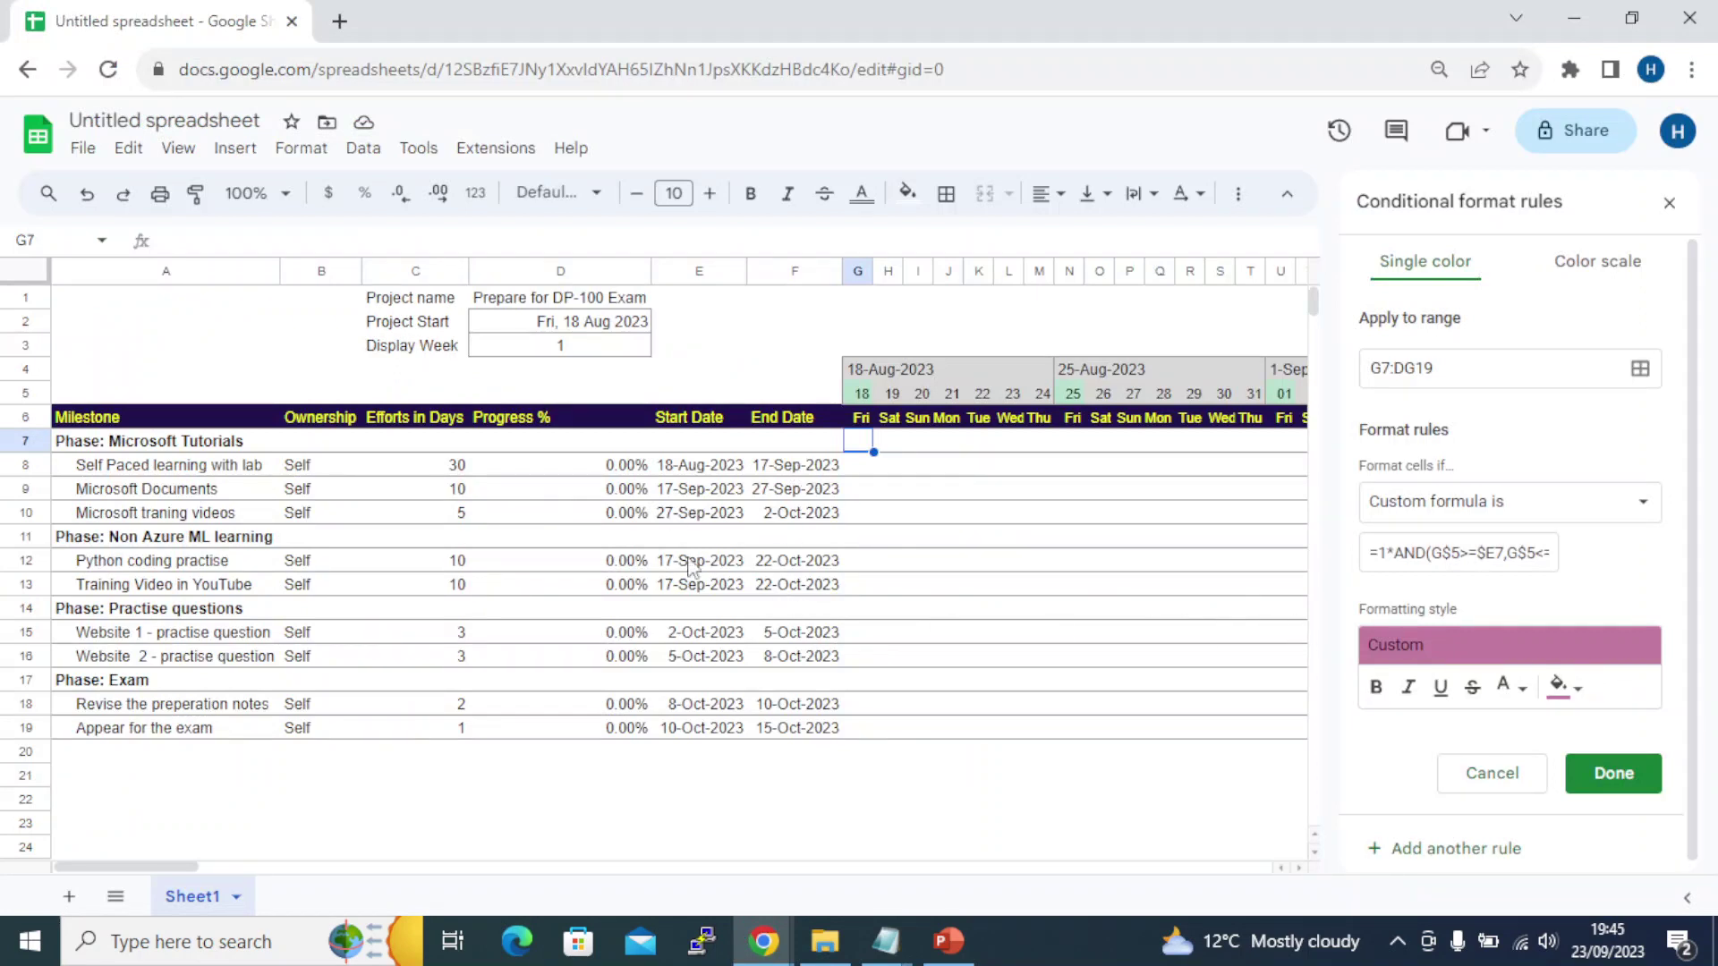
Set the Progress % of Self Paced learning with lab to 25% and save the open timeline rule
click(621, 472)
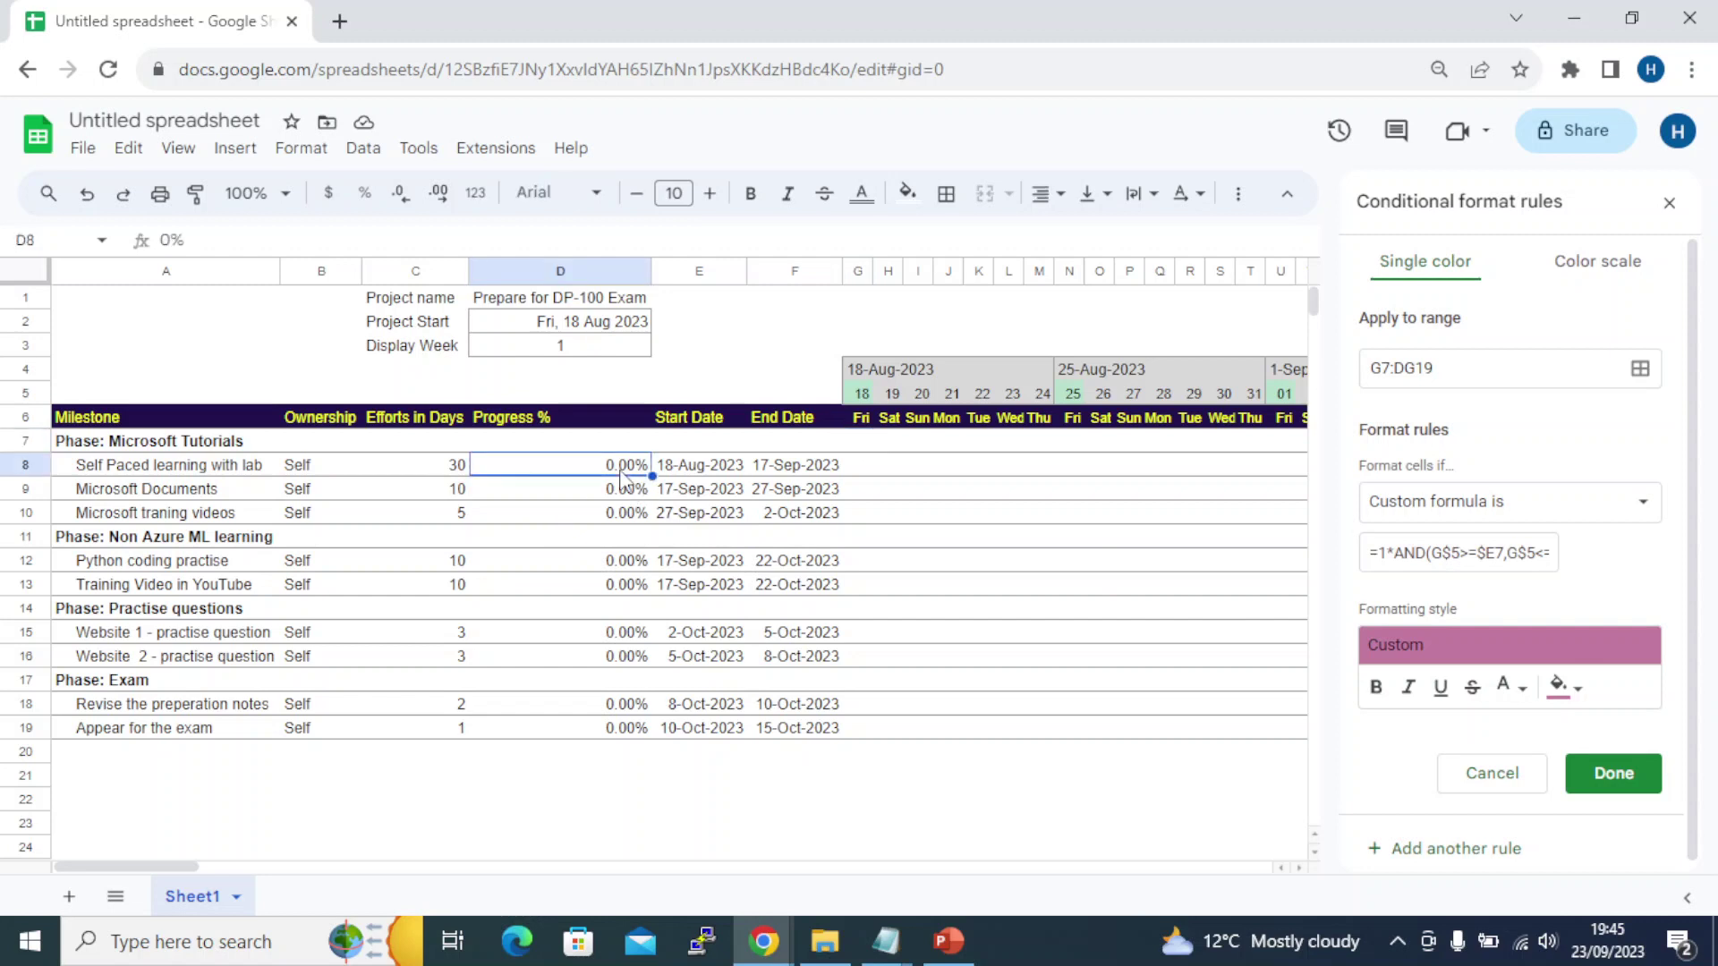
text(25)
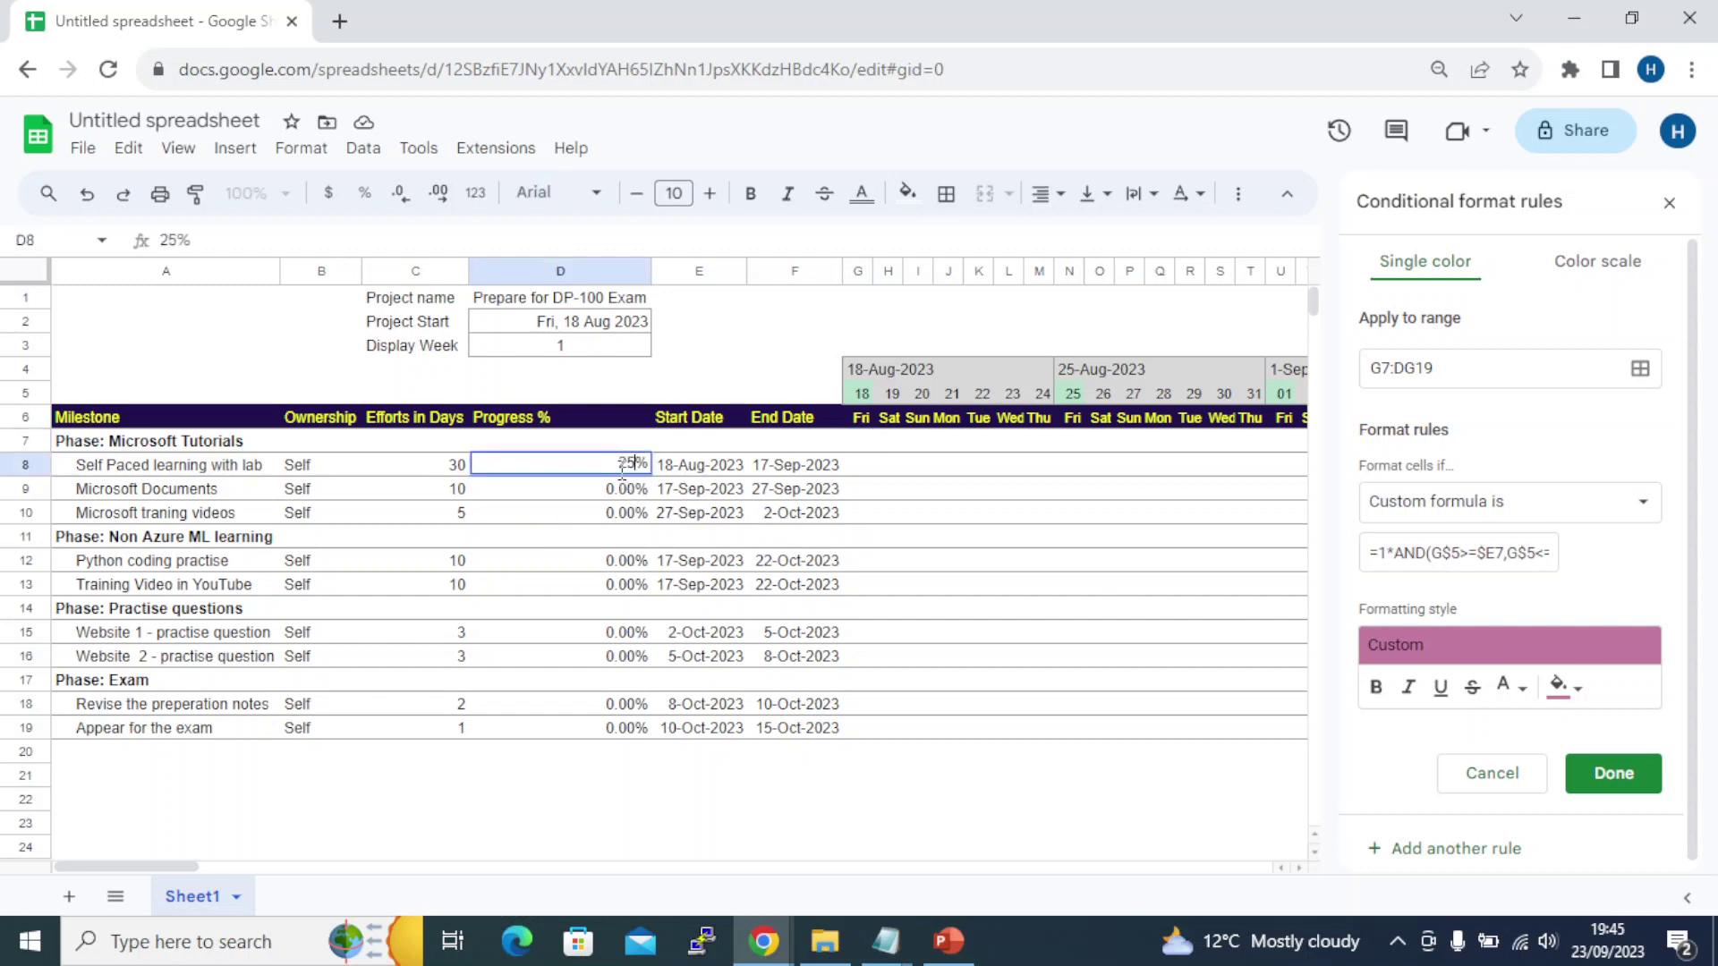
key(Return)
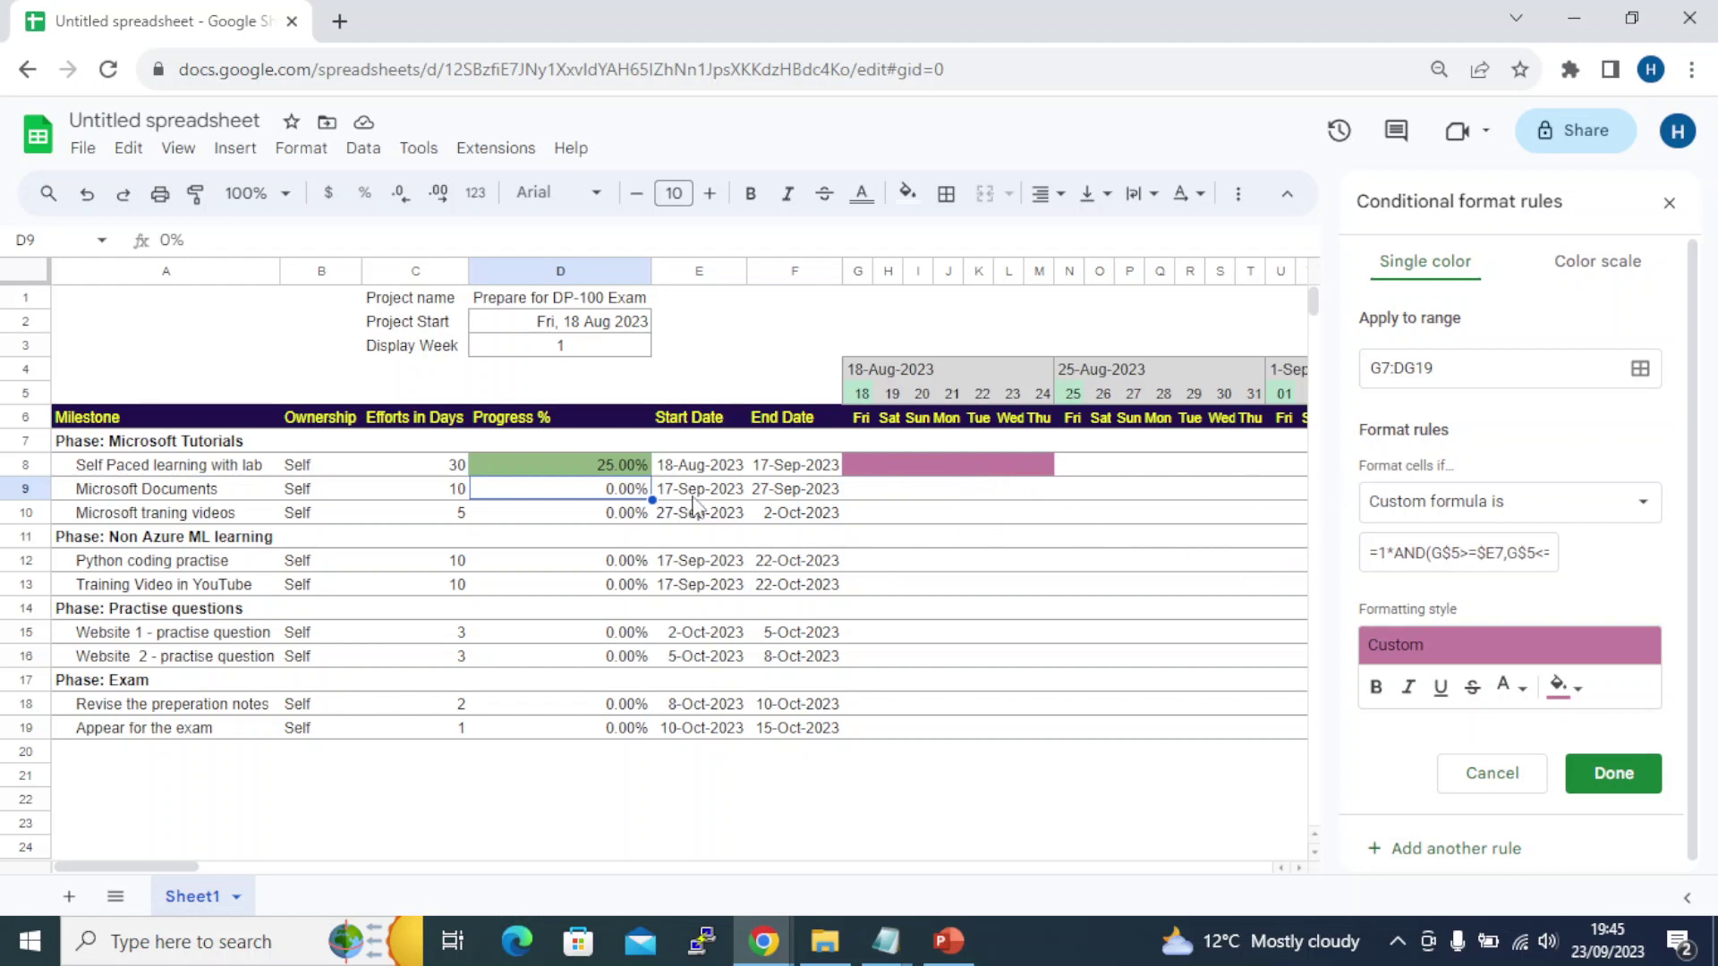
click(1611, 772)
click(1452, 358)
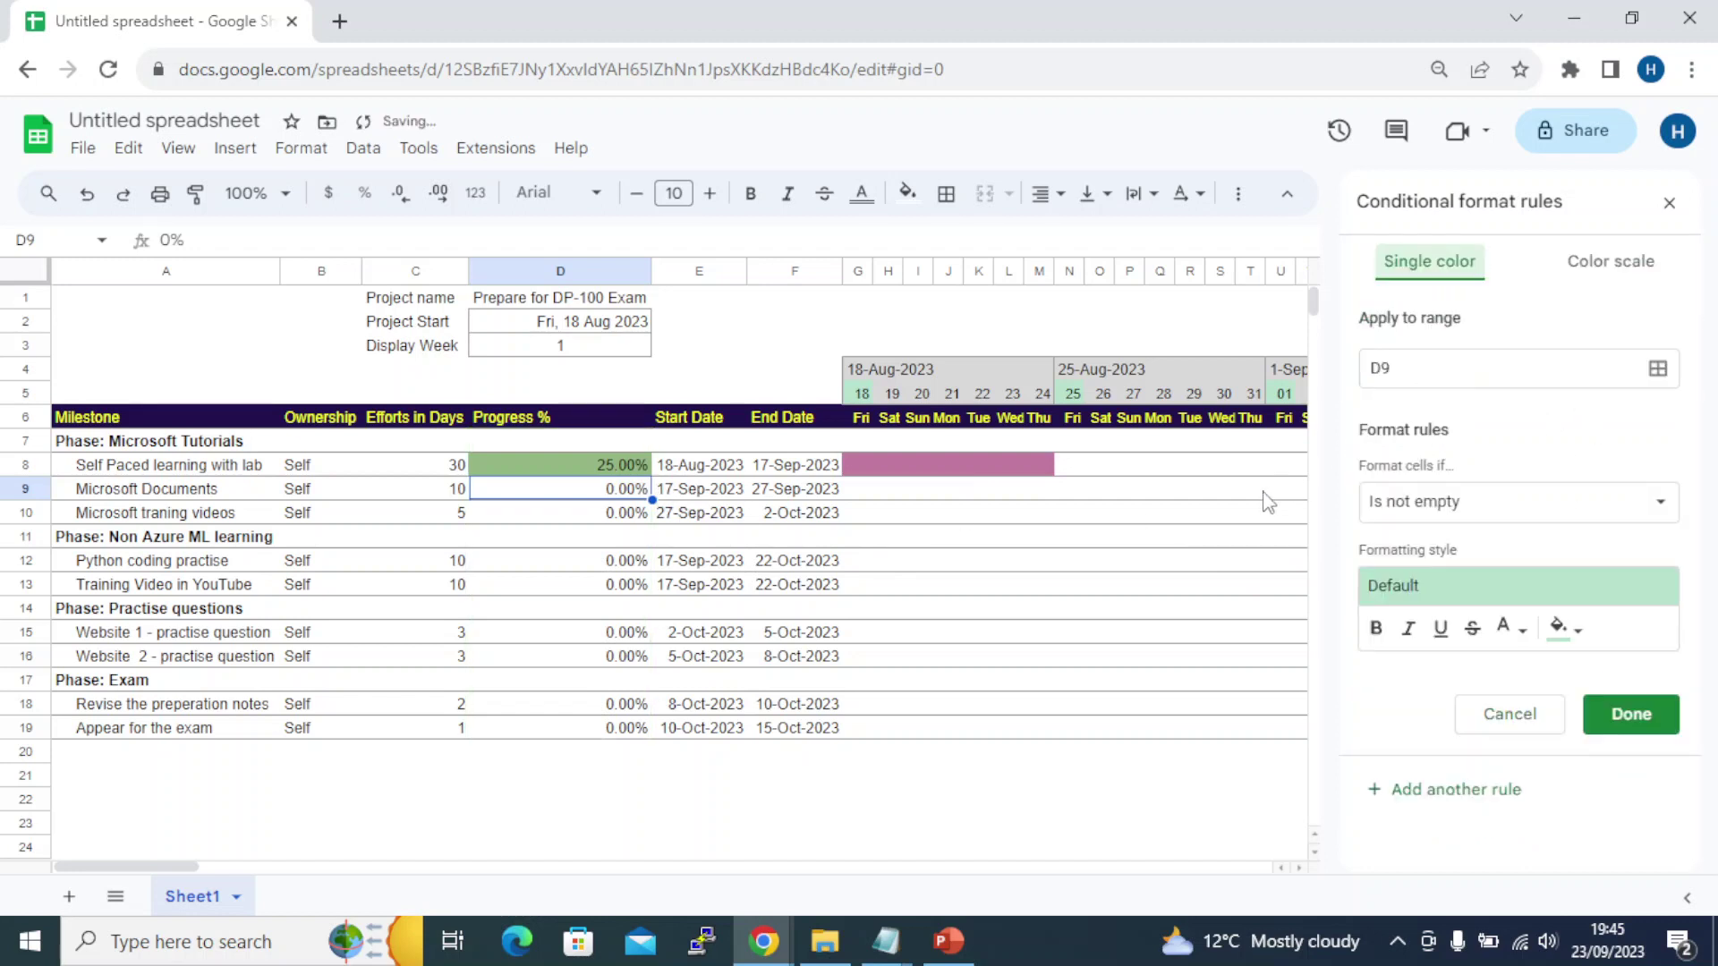
click(865, 441)
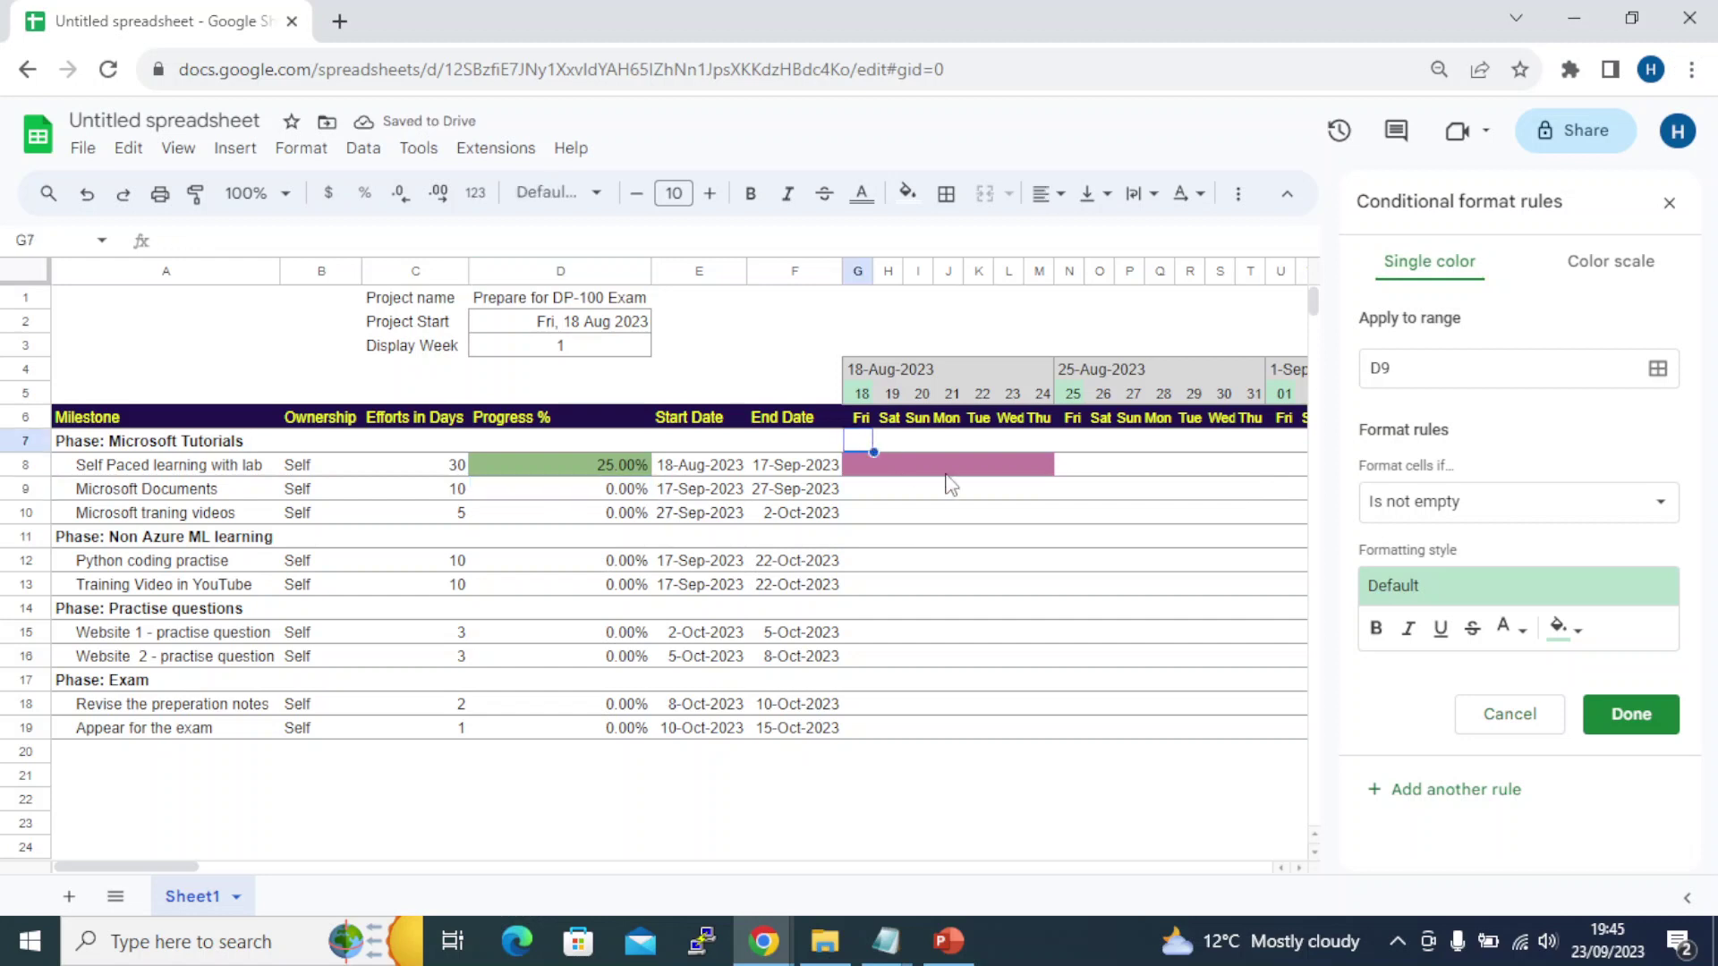
click(1669, 199)
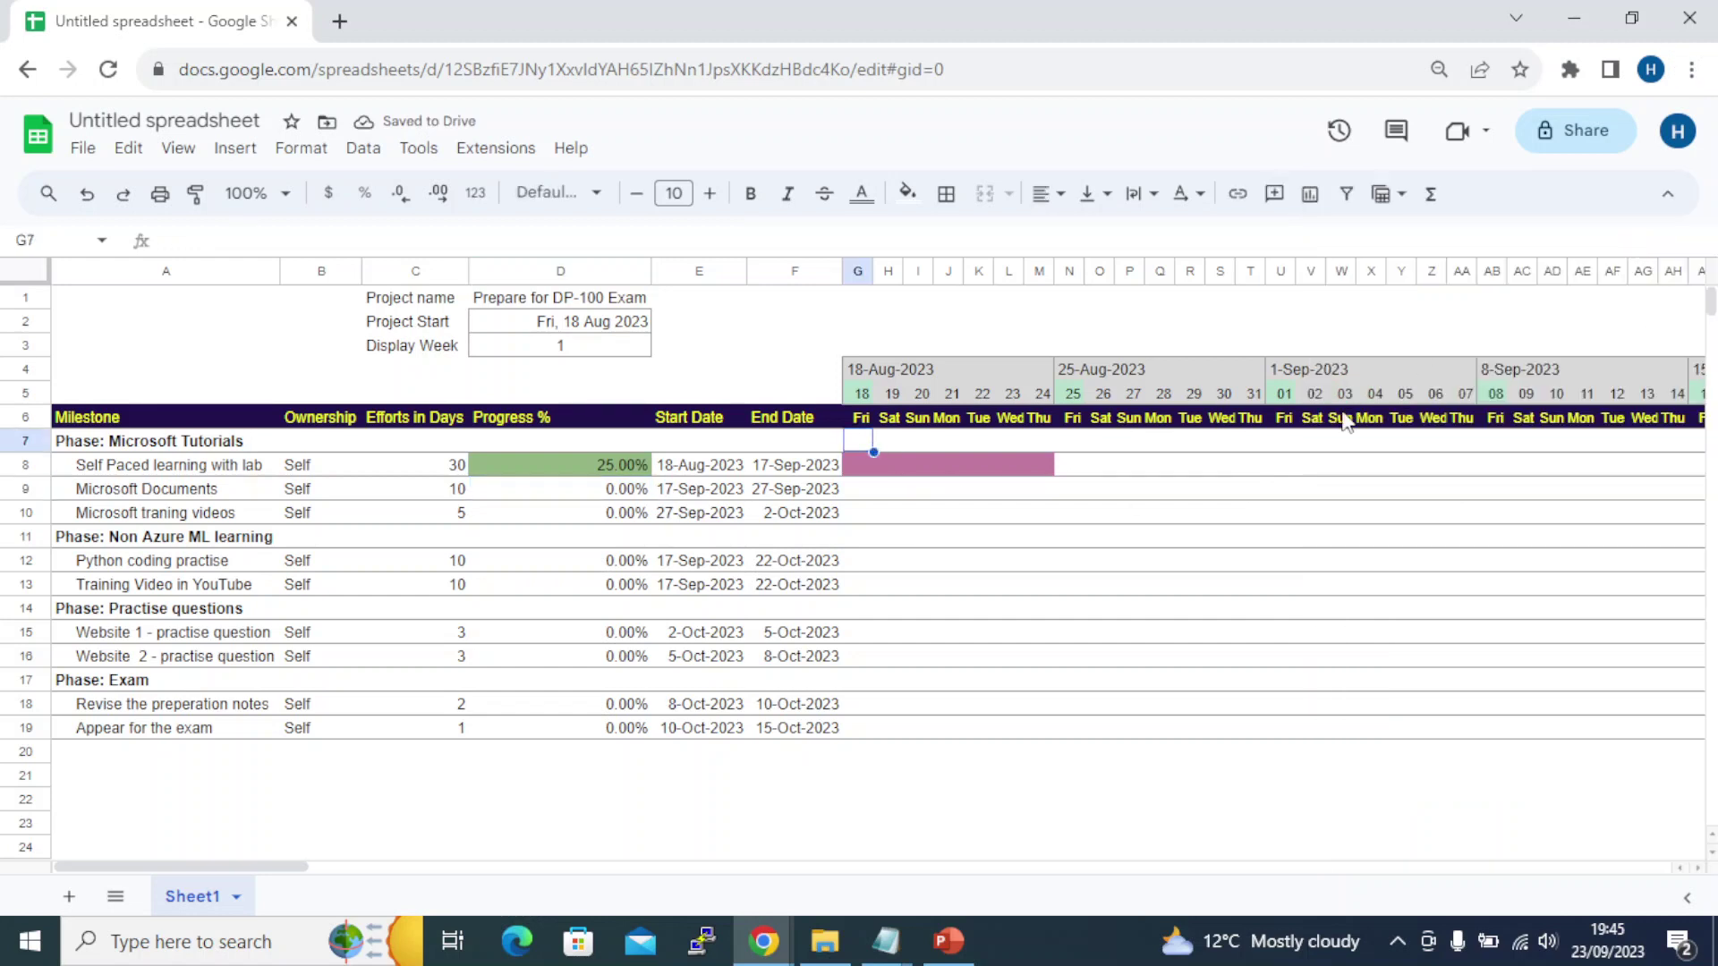
click(302, 149)
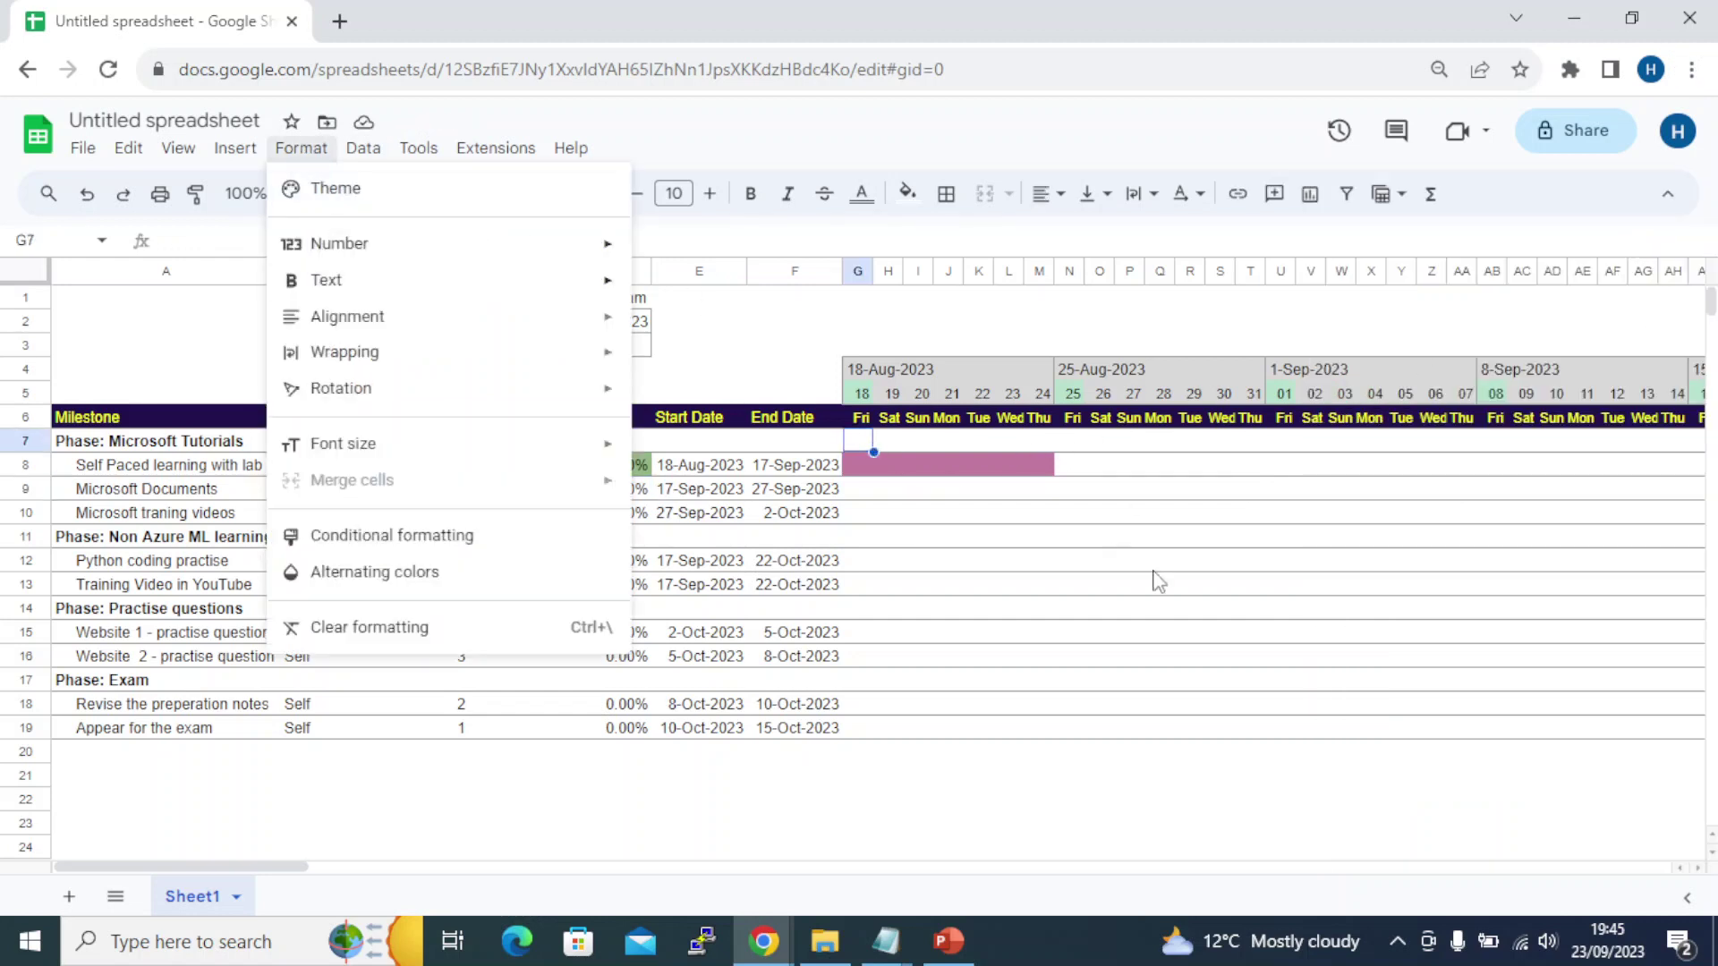
click(861, 438)
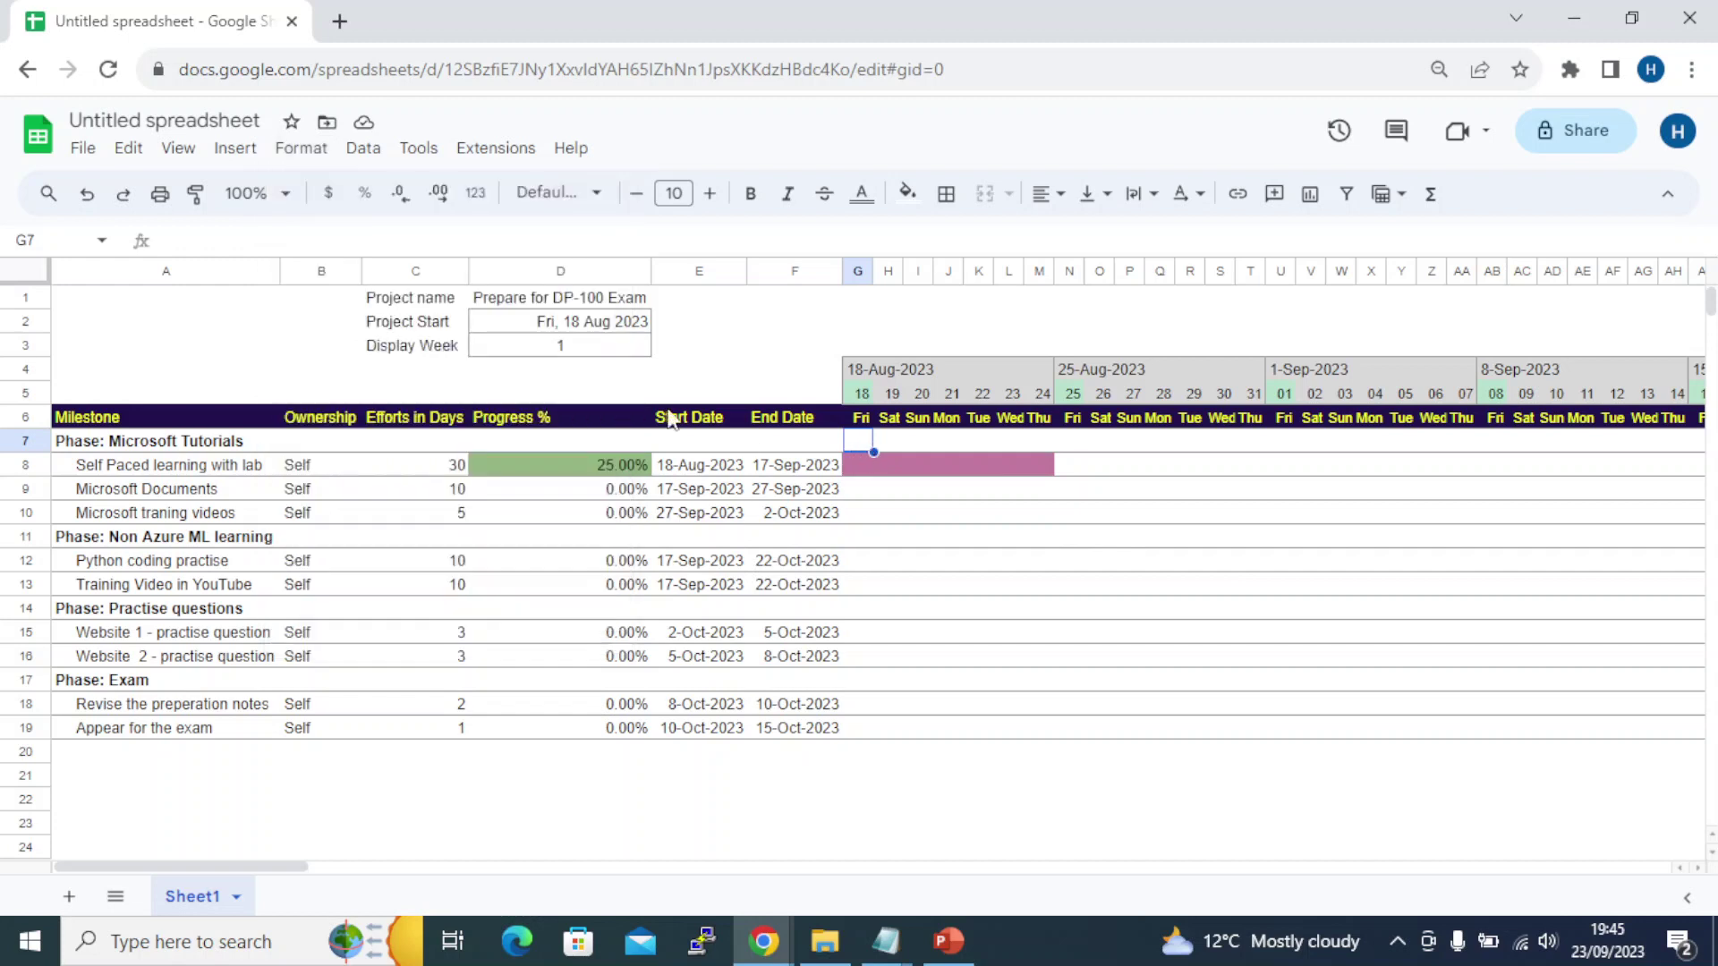
click(361, 150)
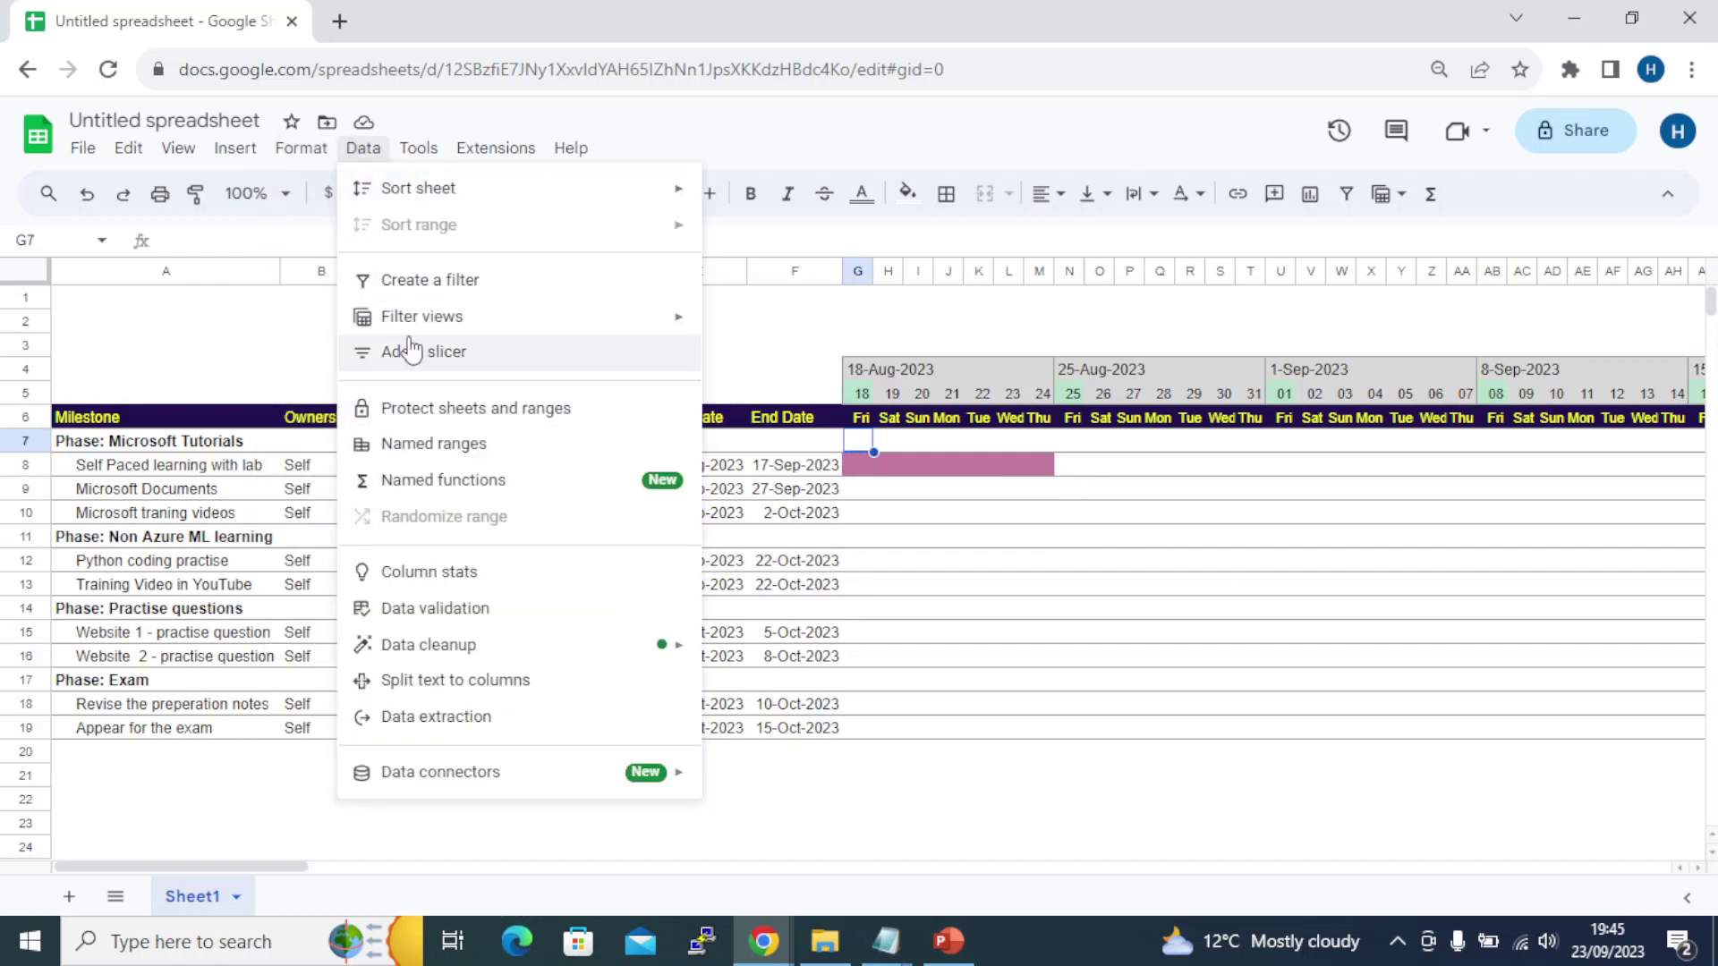
Add another conditional formatting rule and apply it to the range G7:DG19, copied from the Notepad notes
mouse_move(301, 150)
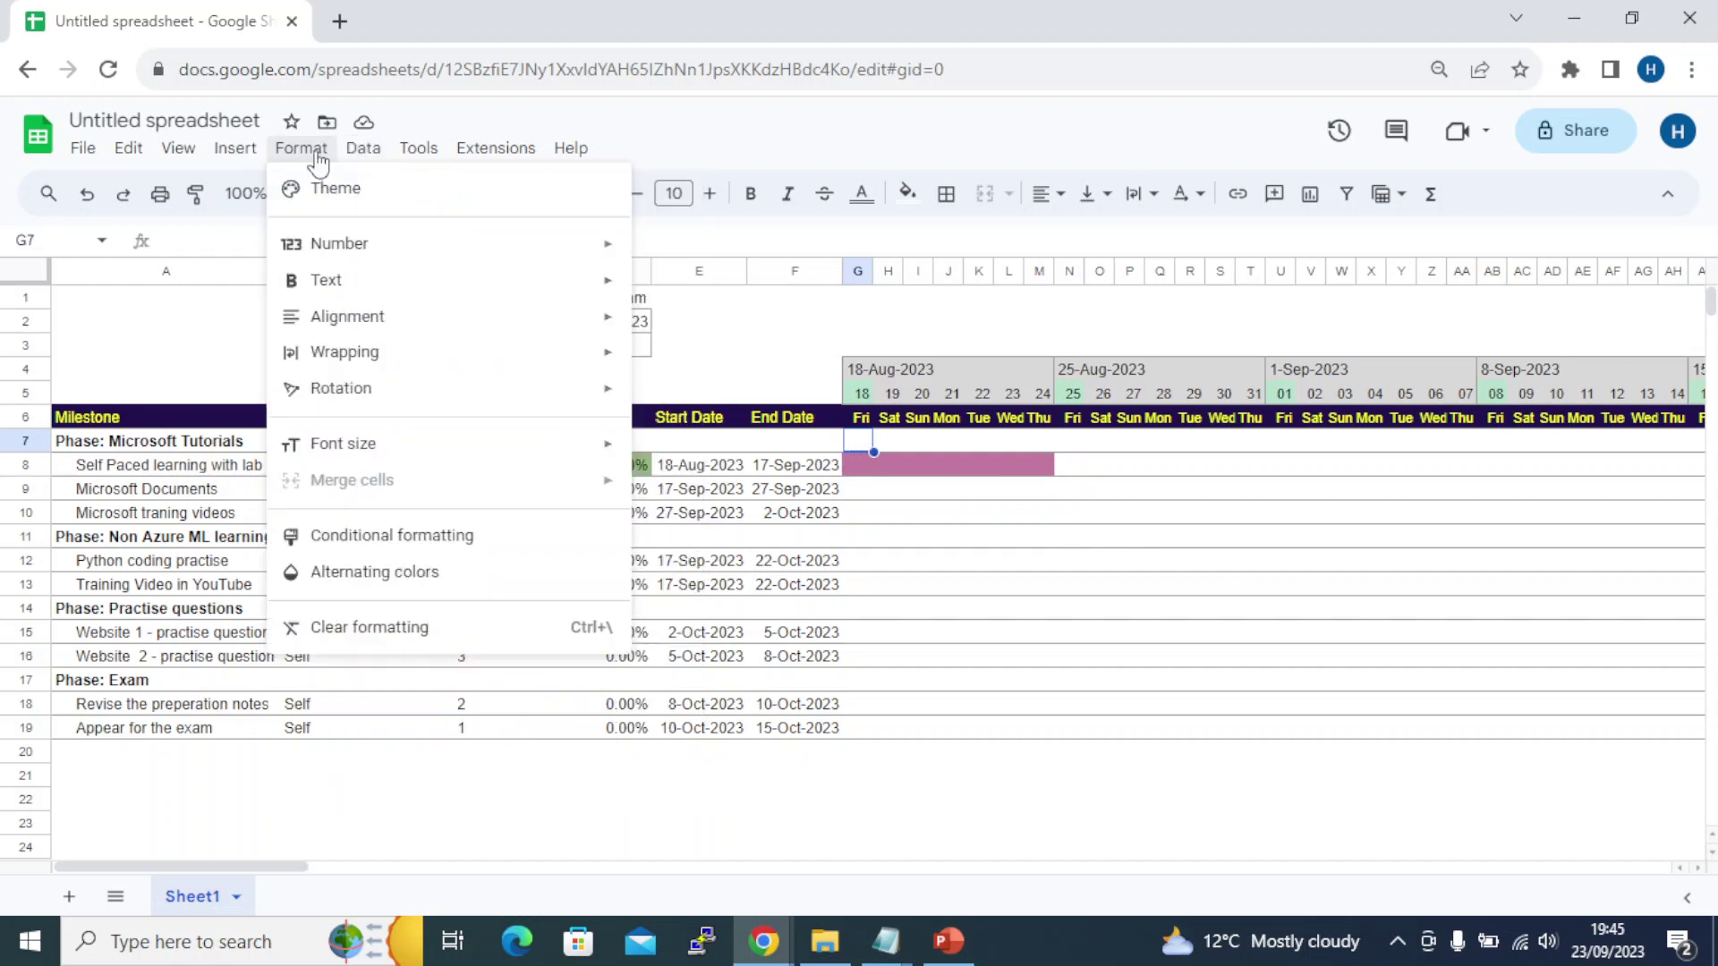
click(367, 536)
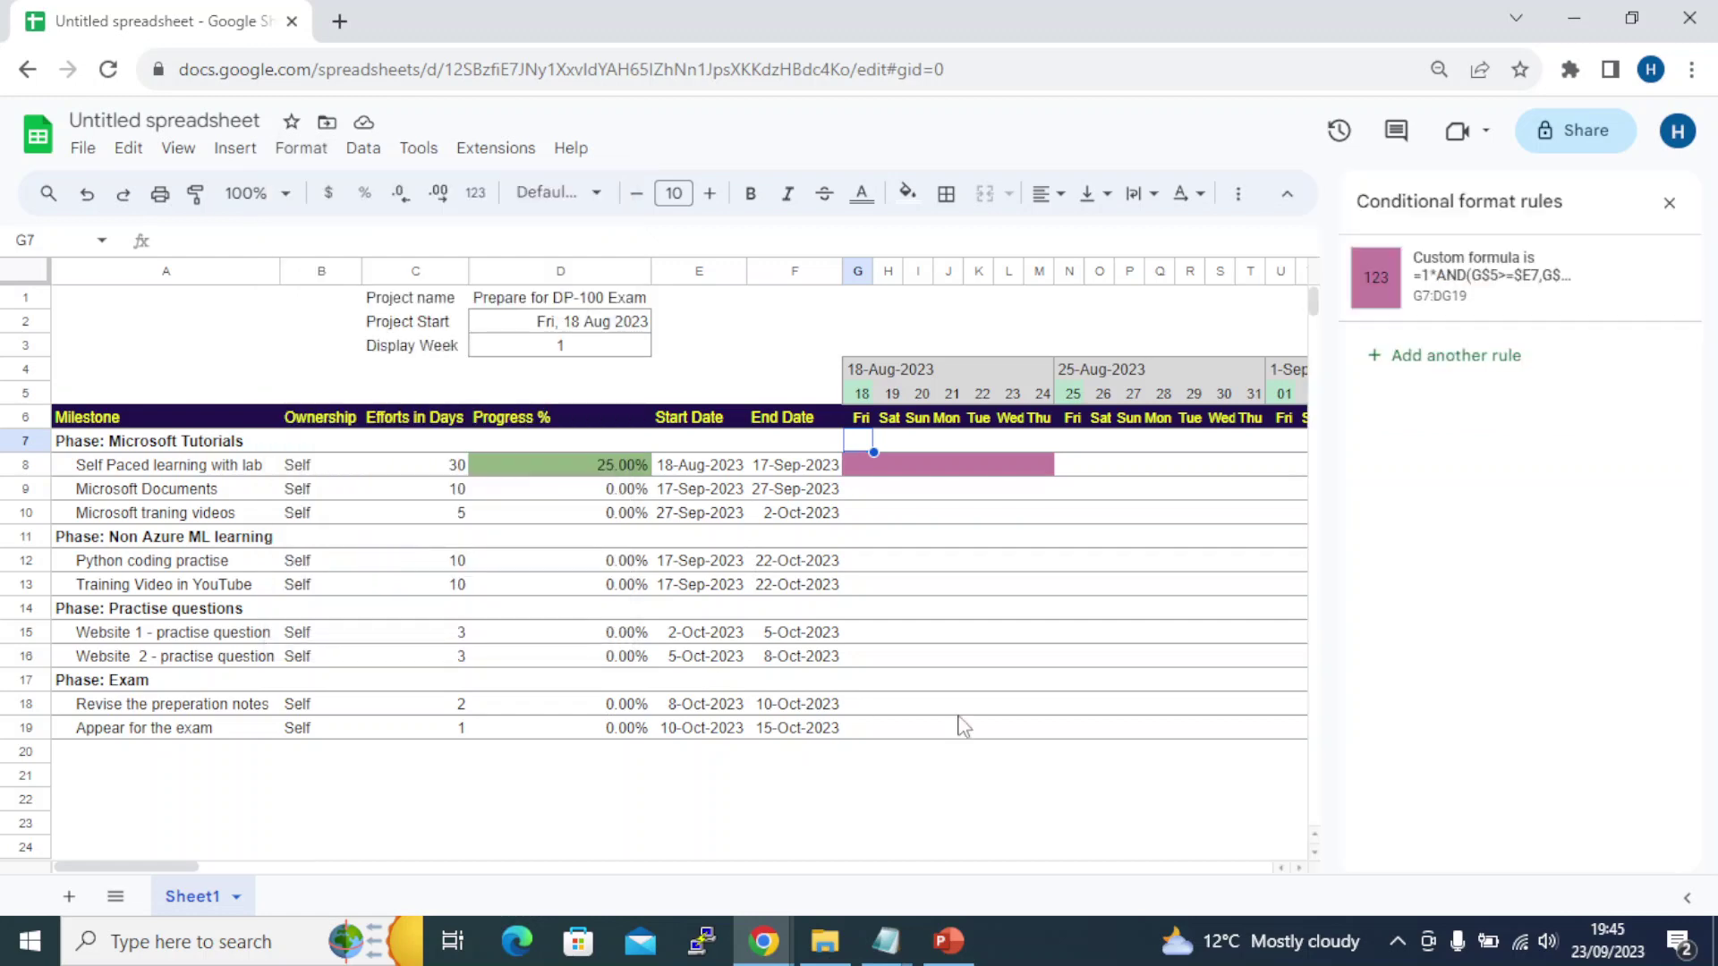
click(1436, 362)
key(alt+Tab)
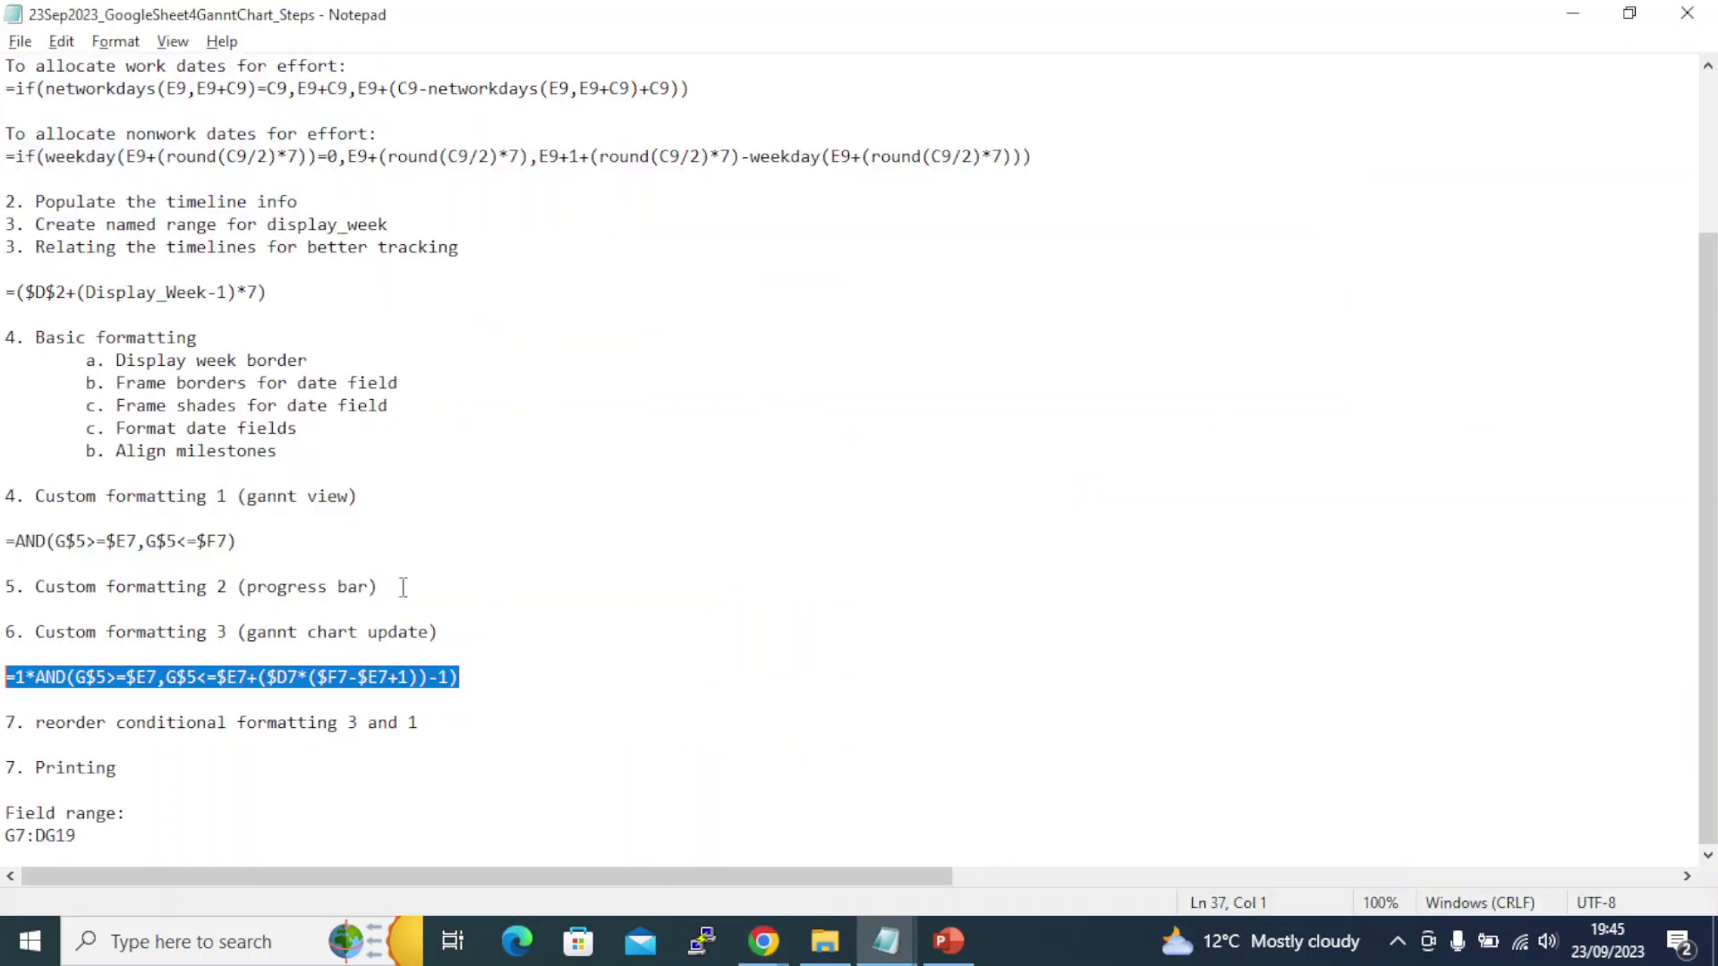
drag(110, 845, 3, 834)
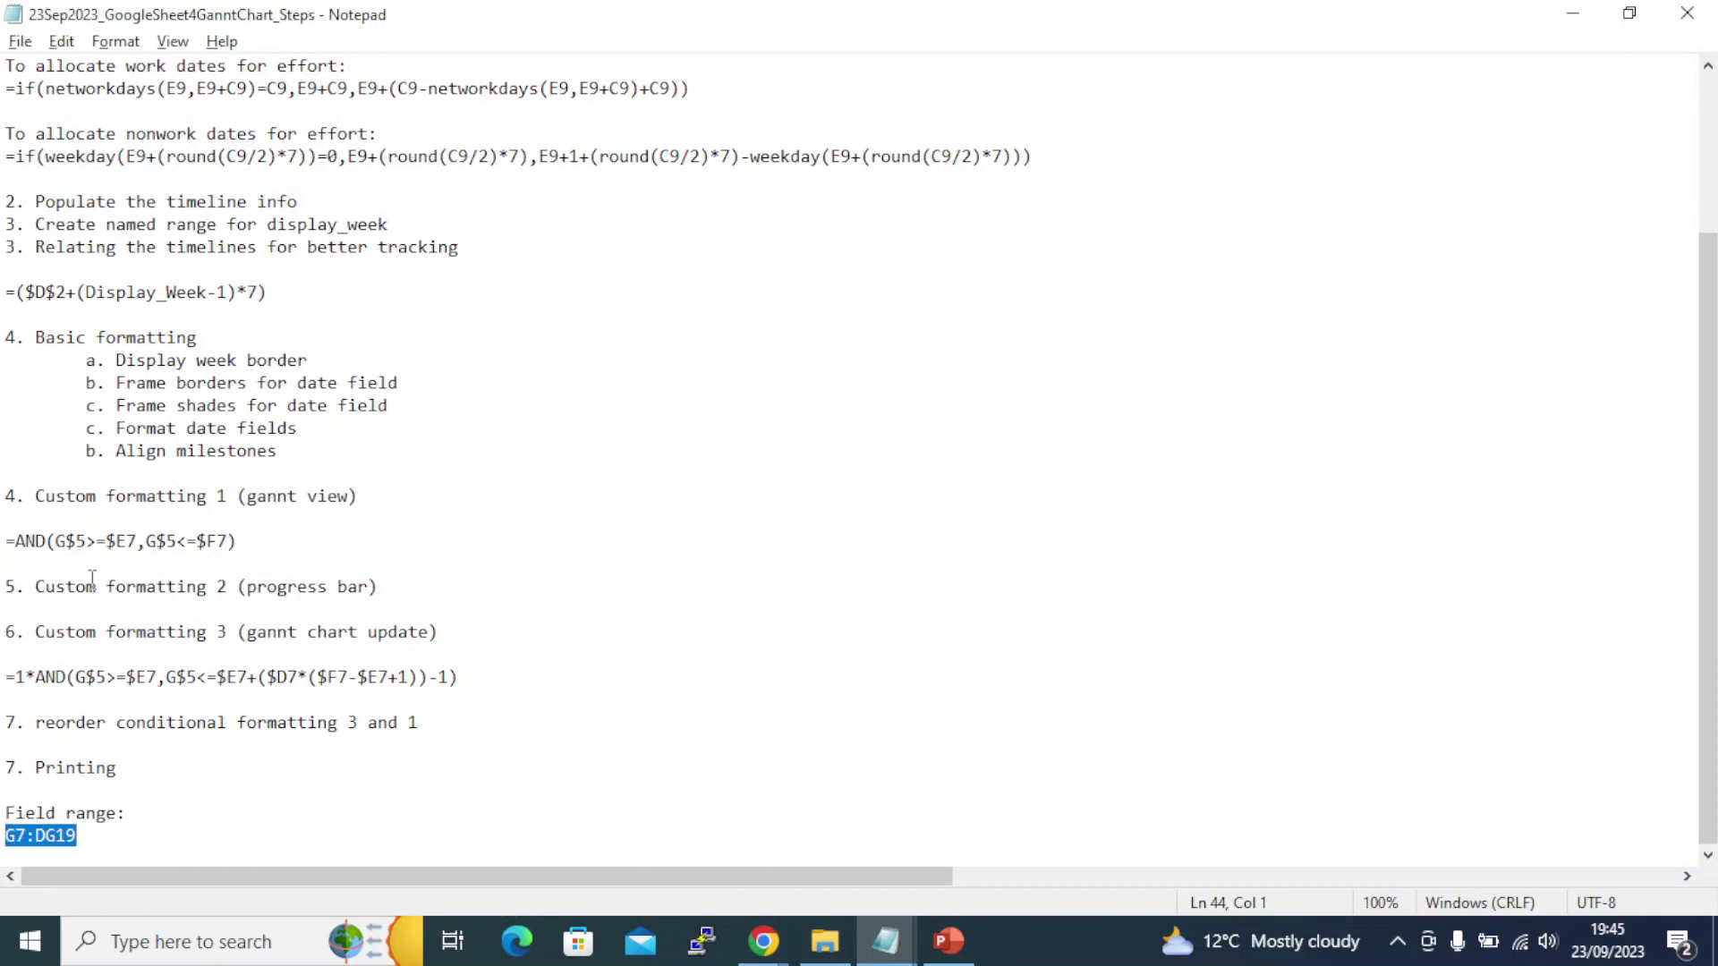
key(ctrl+c)
key(alt+Tab)
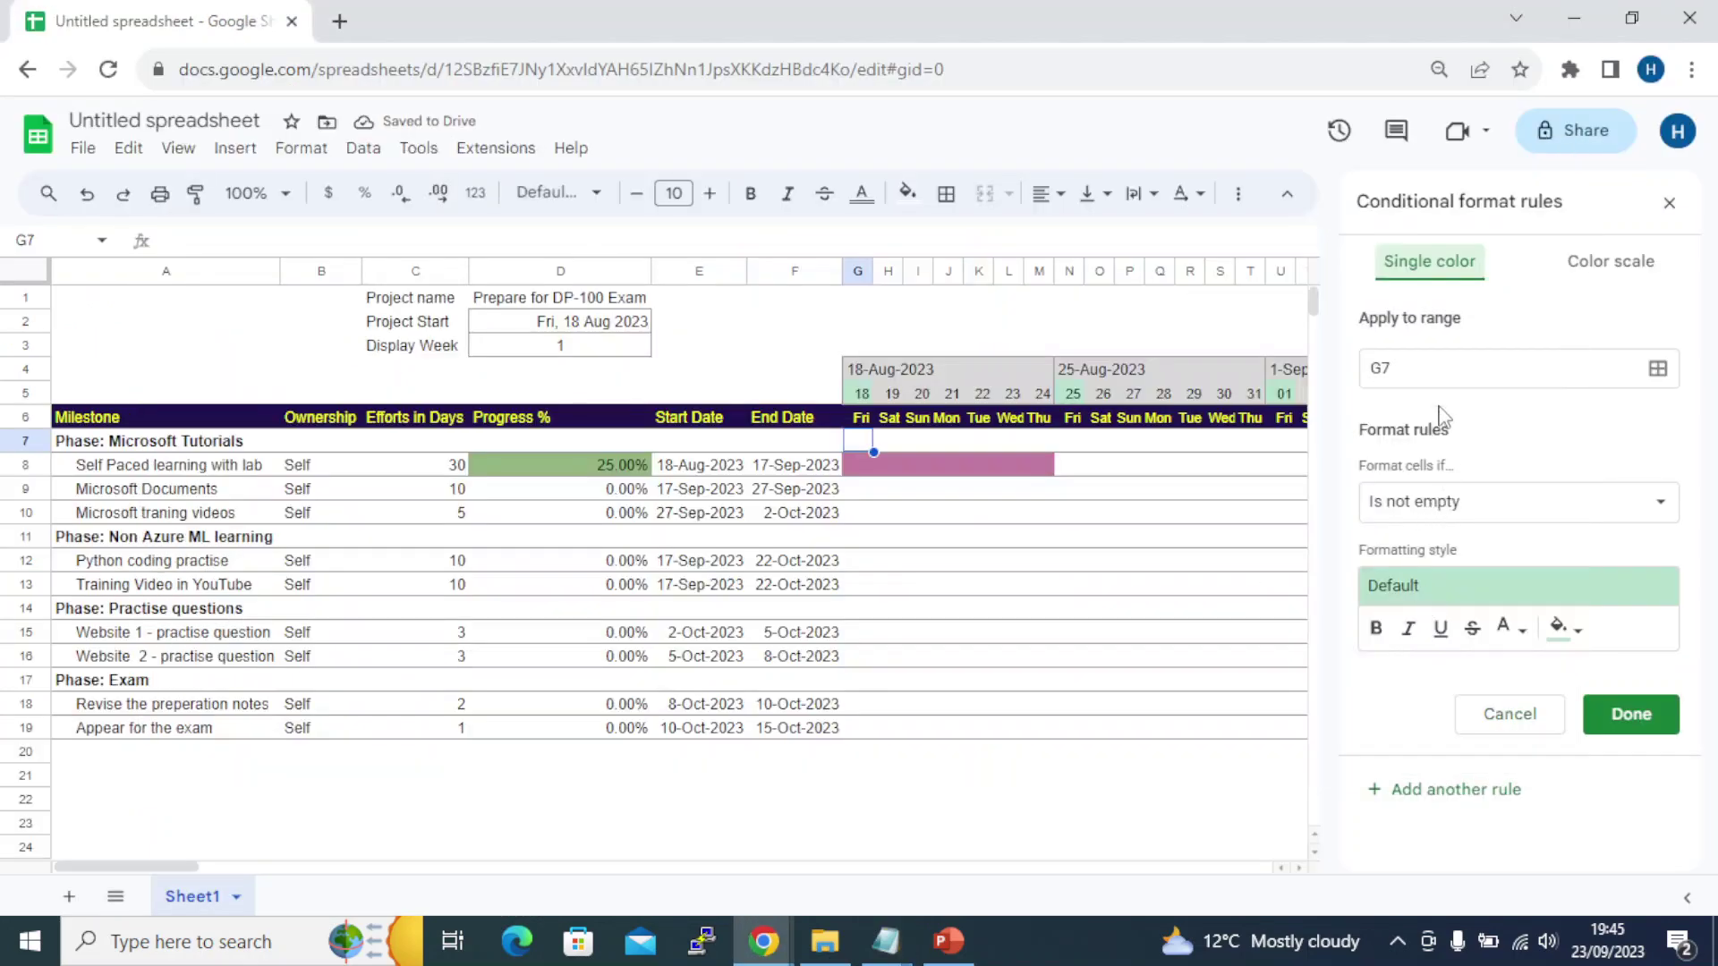
click(1434, 367)
key(ctrl+v)
Set the new rule's condition to Custom formula is, using =AND(G$5>=$E7,G$5<=$F7) copied from the Notepad notes
click(1426, 502)
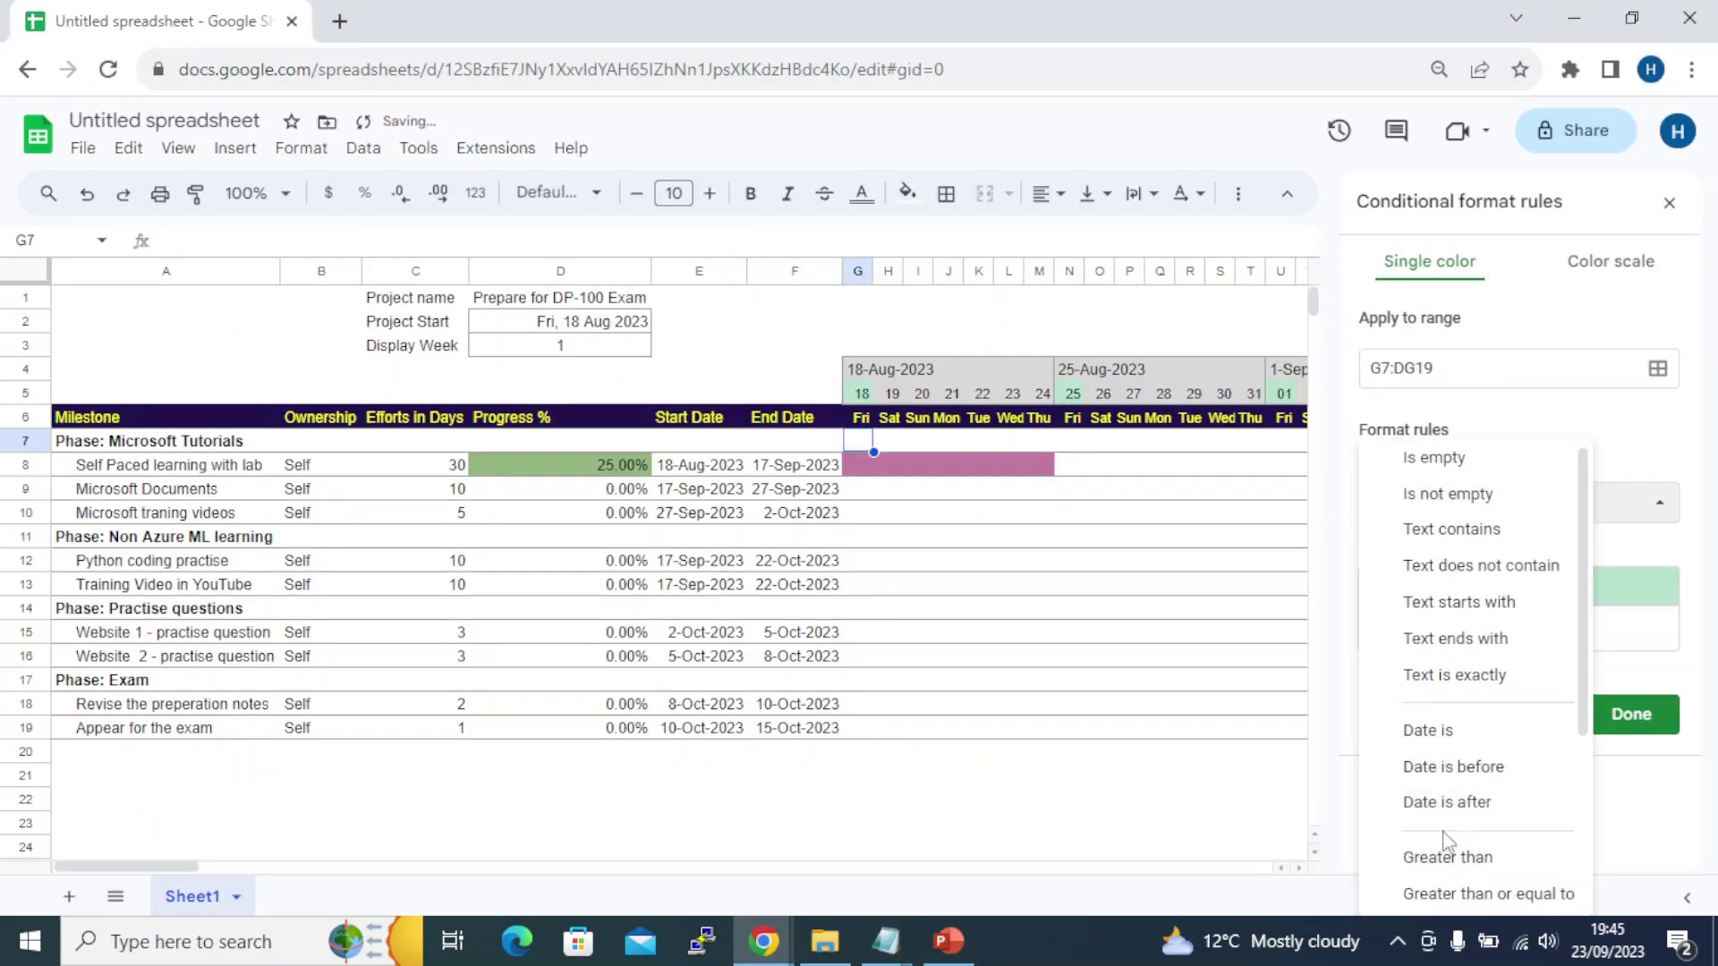
scroll(1423, 855, down, 3)
click(1470, 888)
key(alt+Tab)
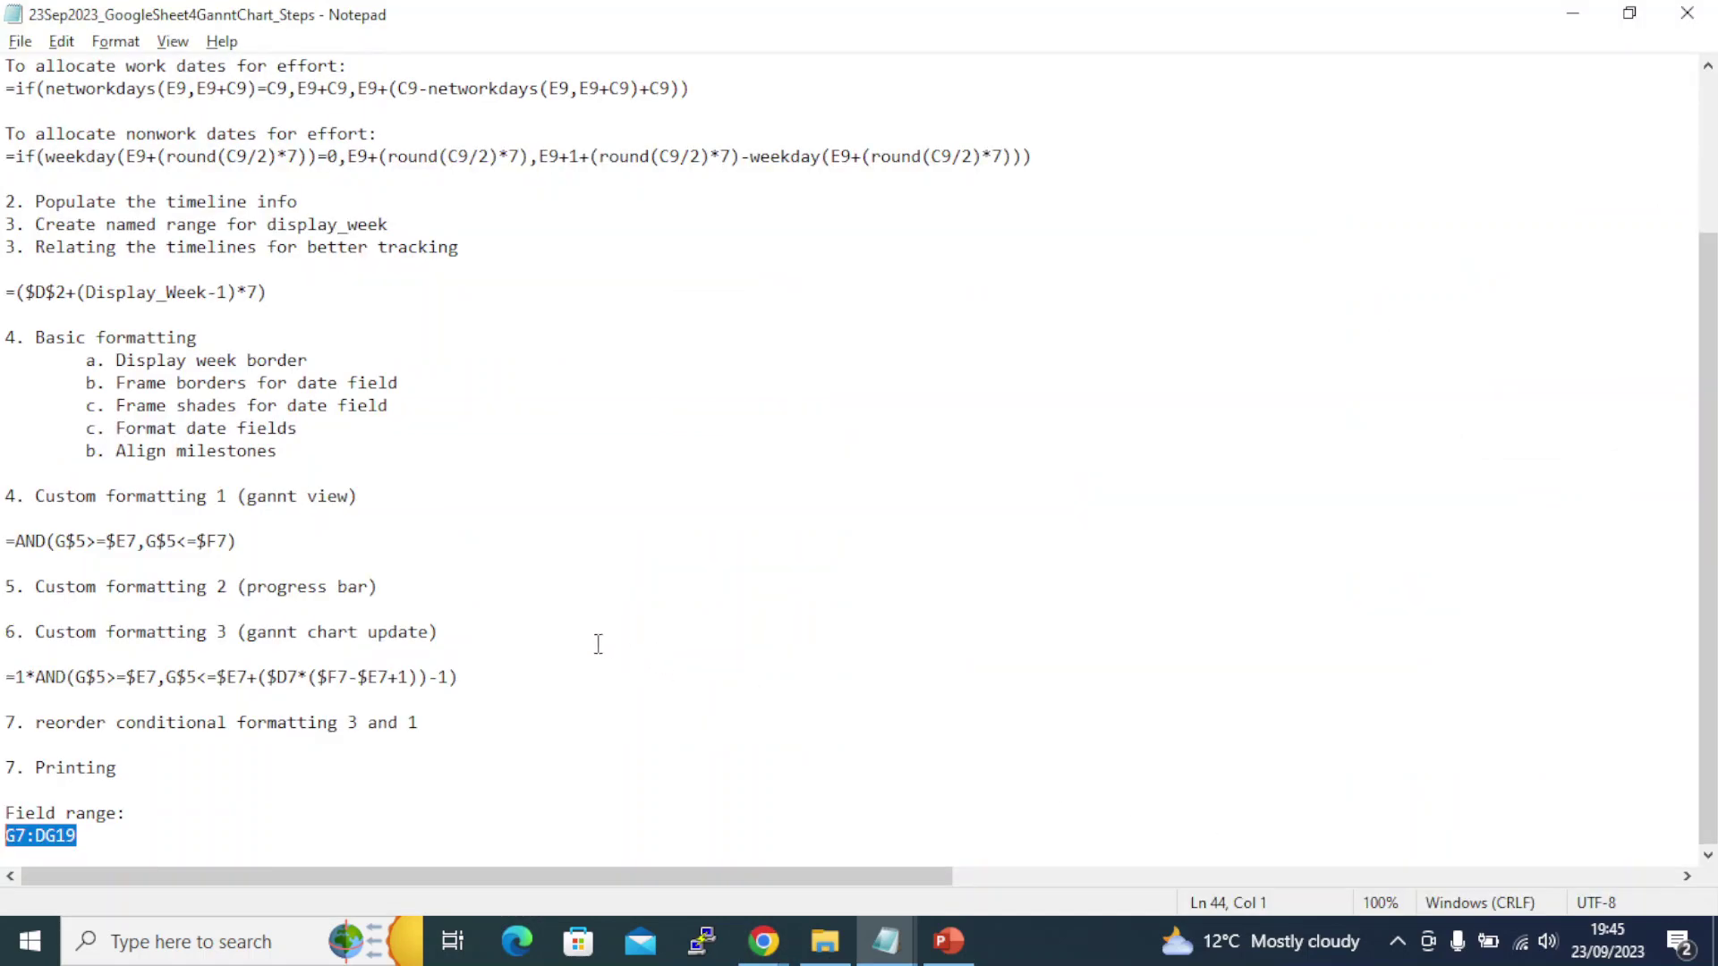
drag(474, 680, 5, 678)
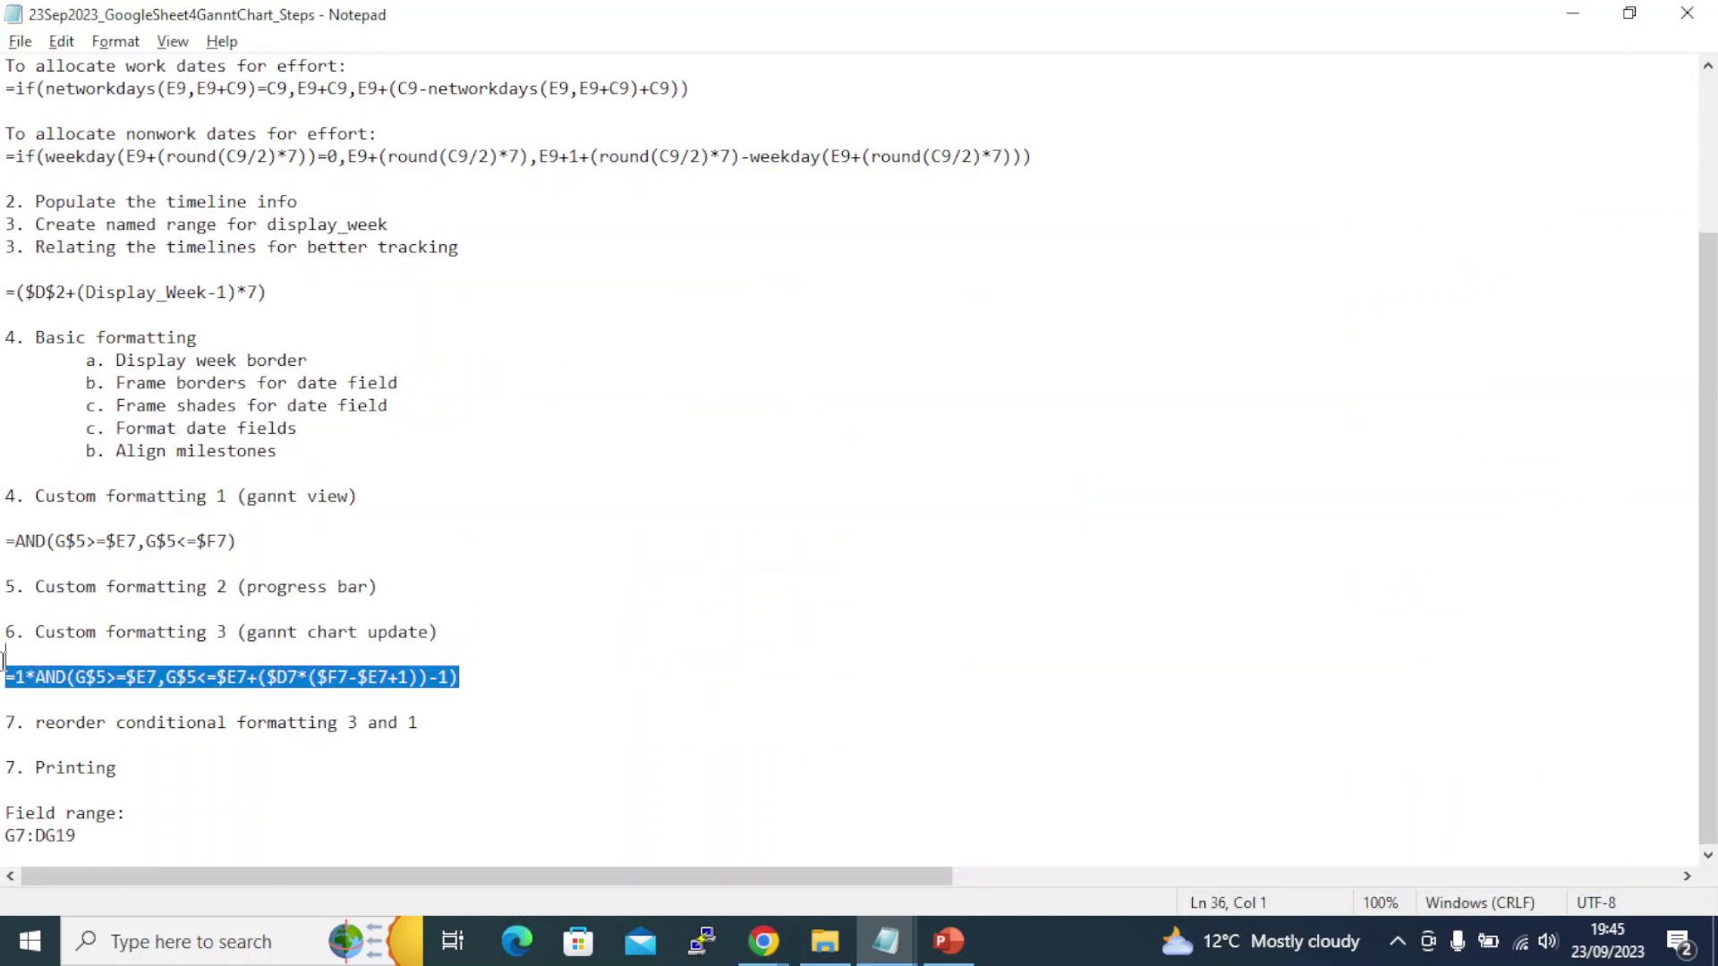
drag(239, 542, 5, 548)
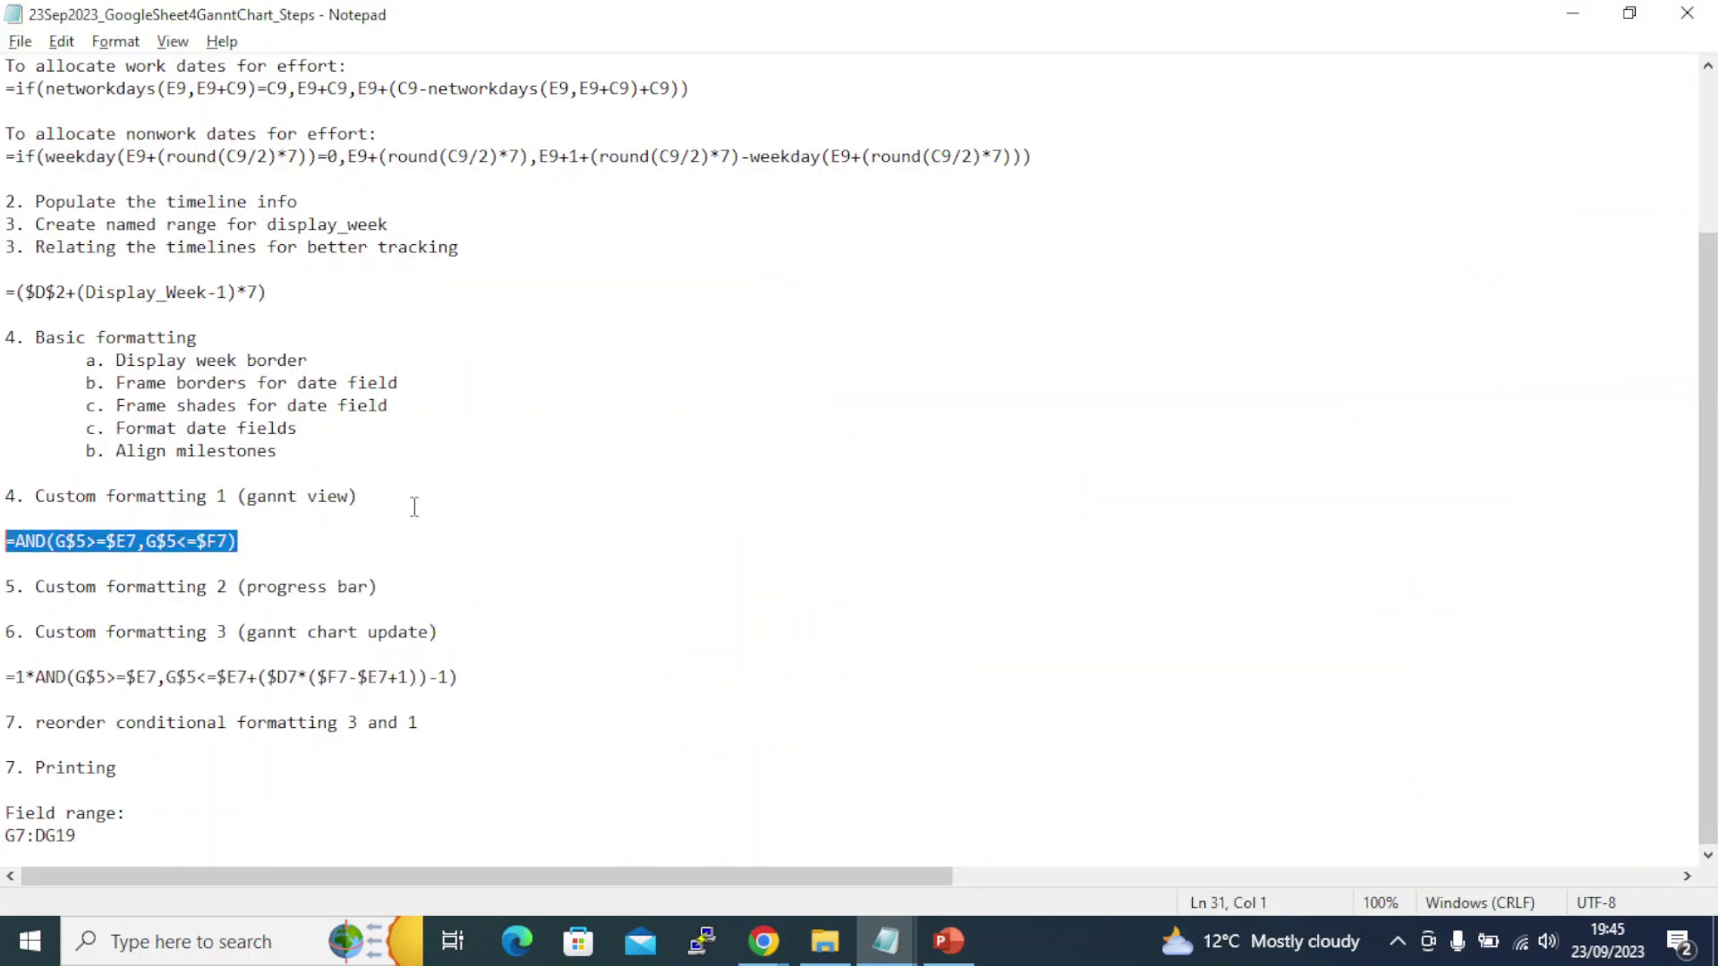
key(alt+Tab)
click(1389, 553)
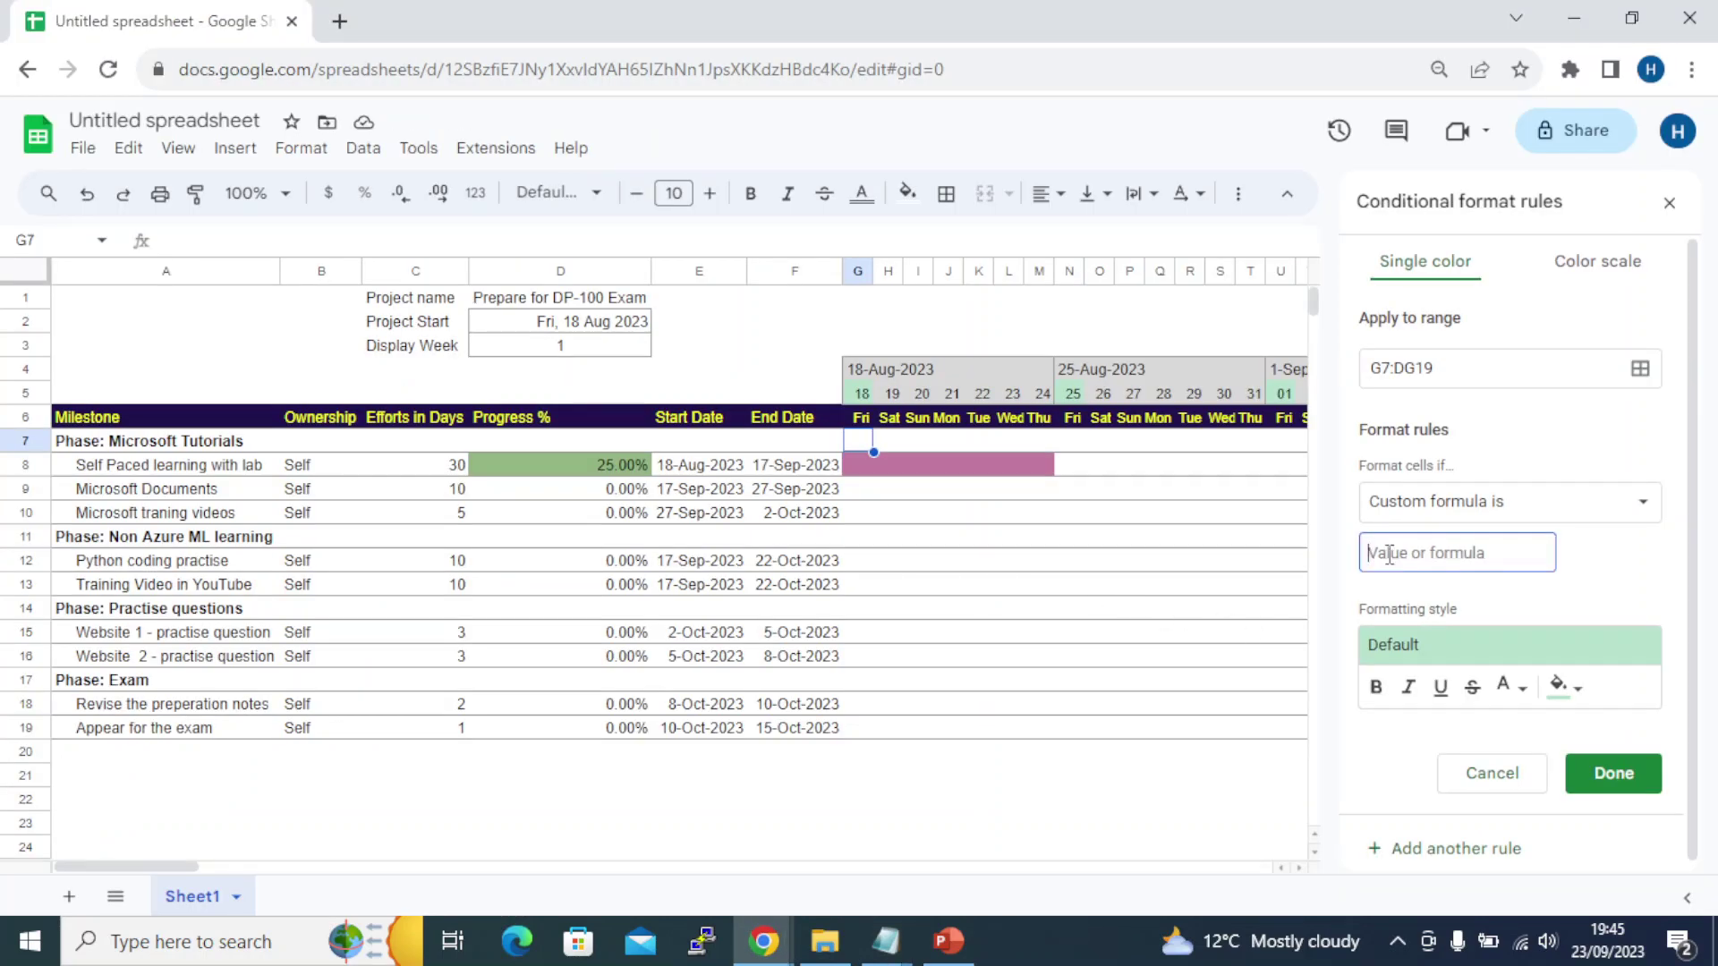
key(ctrl+v)
Give the task bar rule a bright magenta fill, save it and close the conditional formatting rules
click(1568, 687)
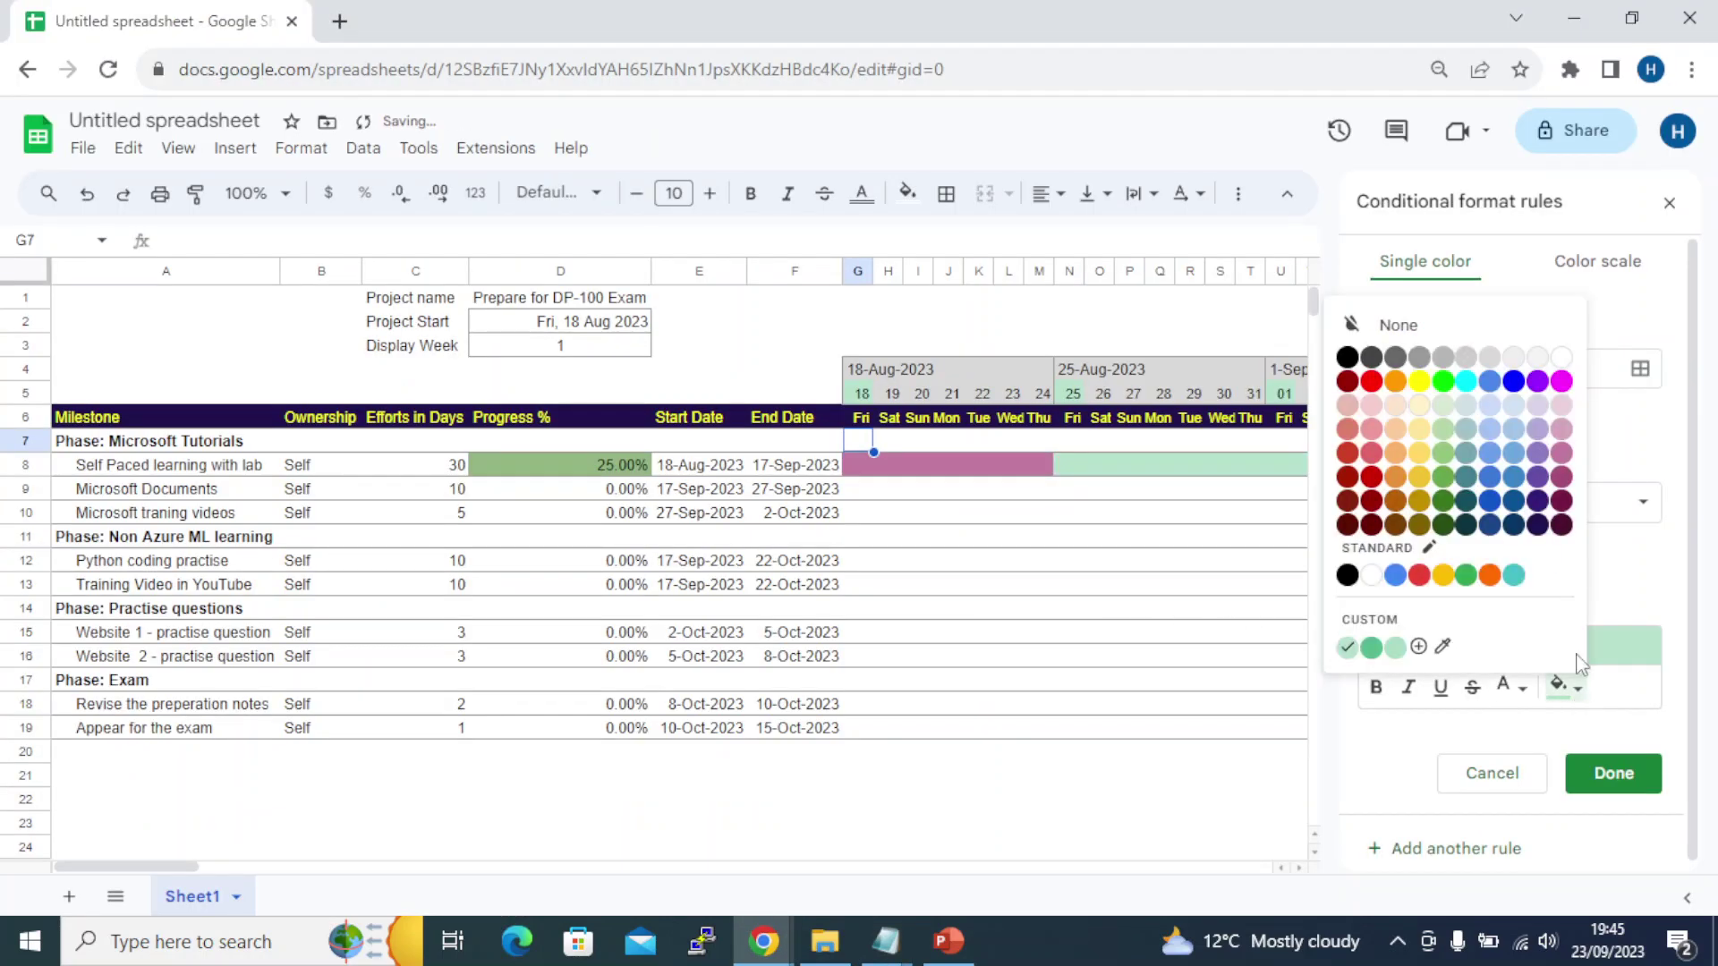
click(1561, 382)
click(1616, 774)
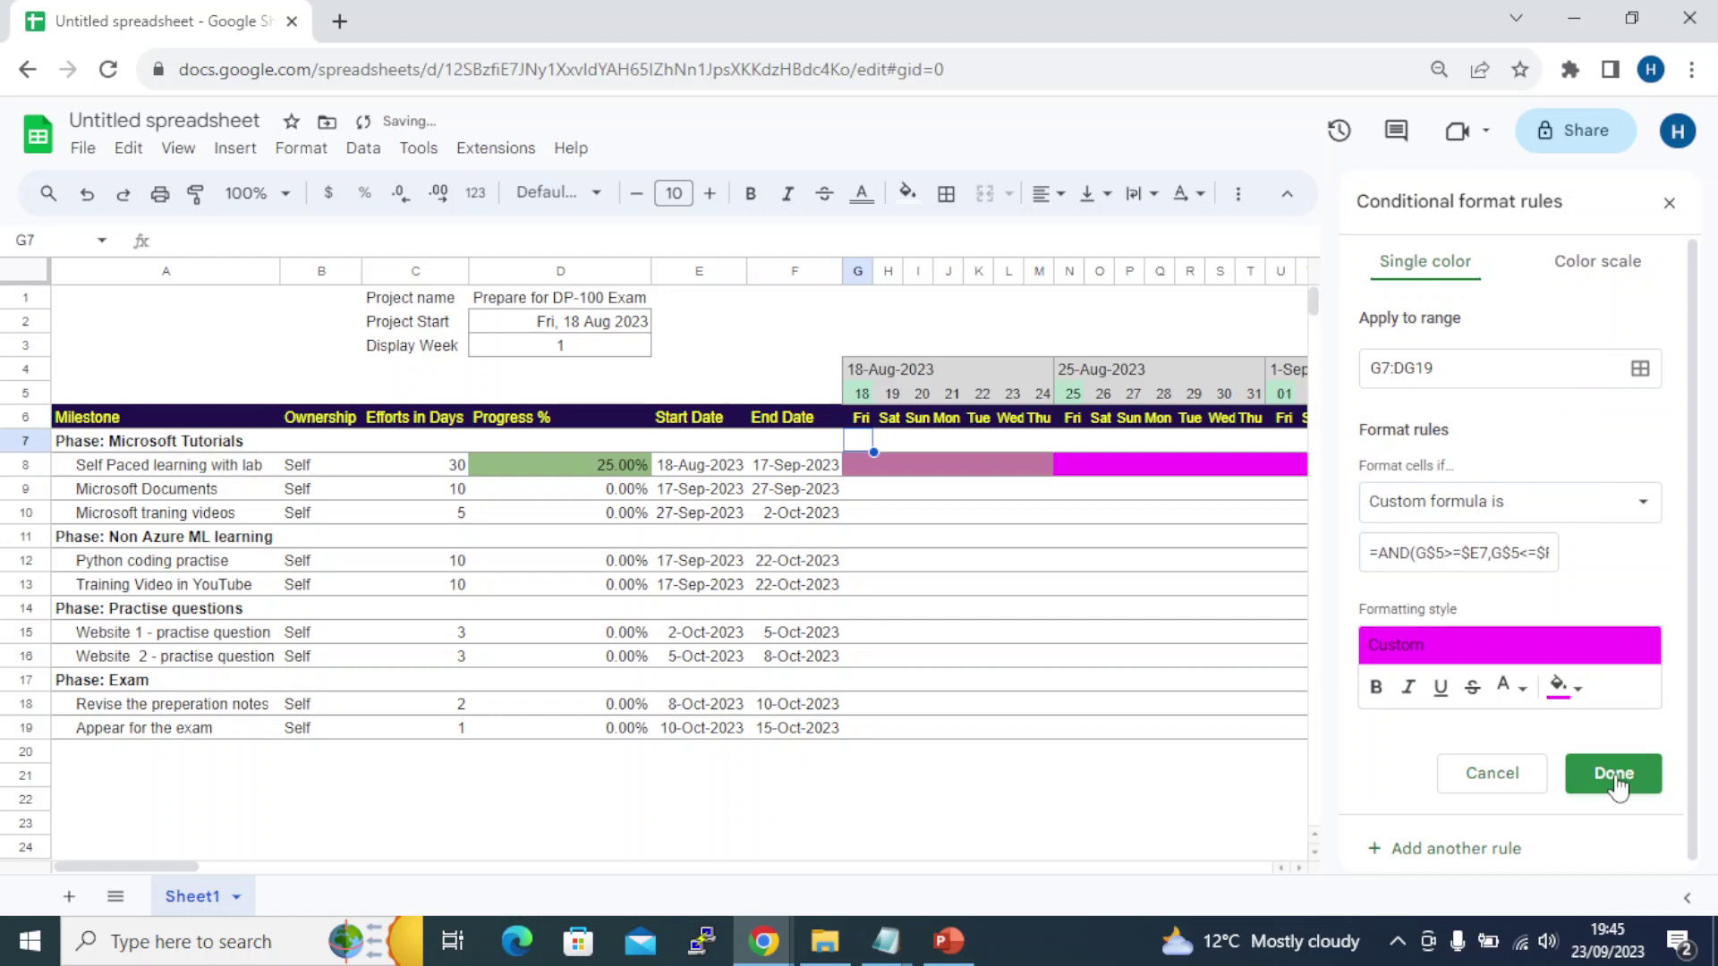
click(1667, 202)
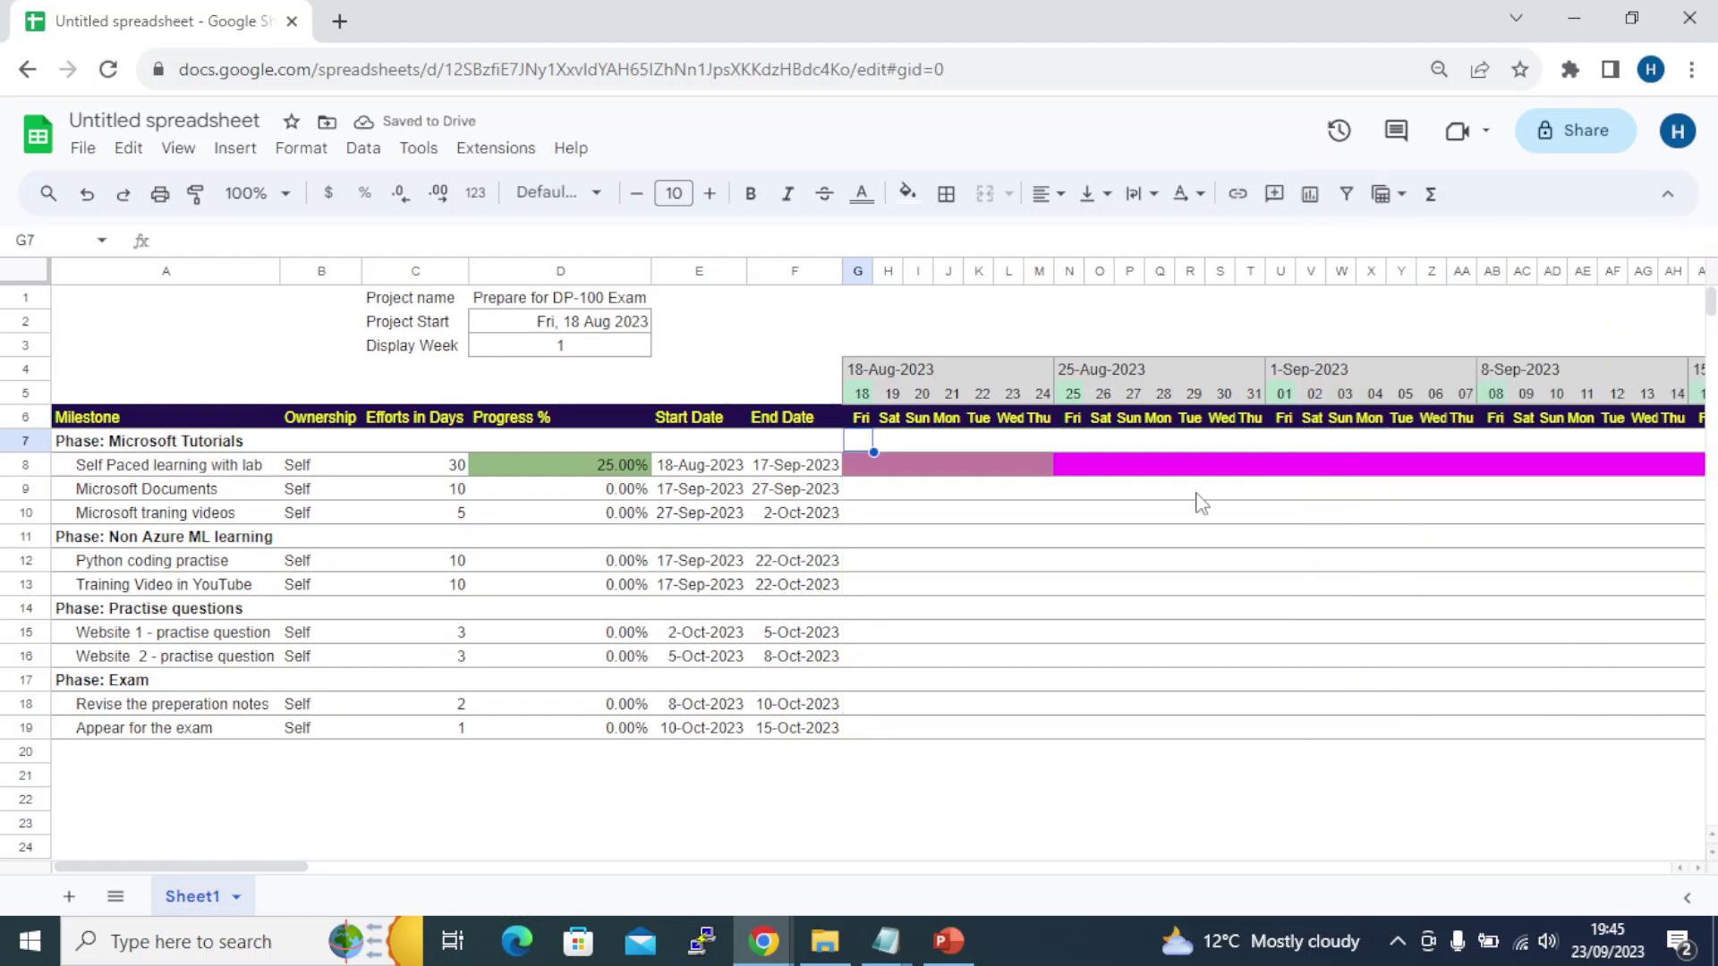
click(954, 561)
drag(268, 861, 296, 892)
key(alt+Tab)
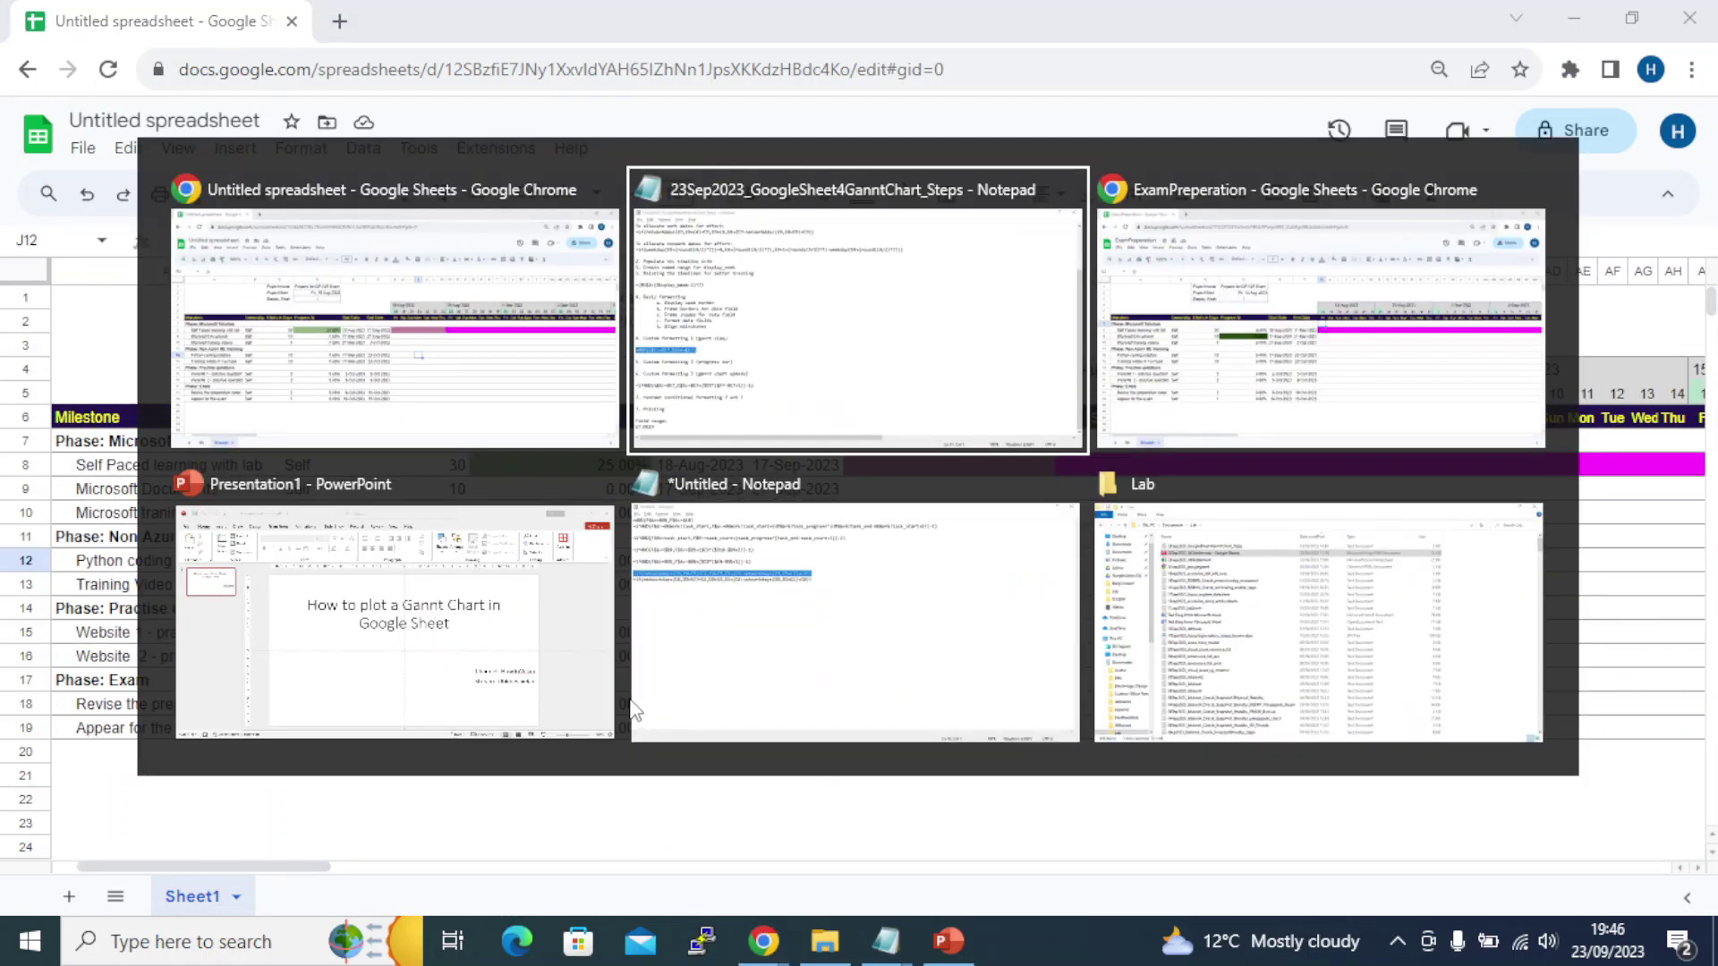
key(Tab)
key(alt+Tab)
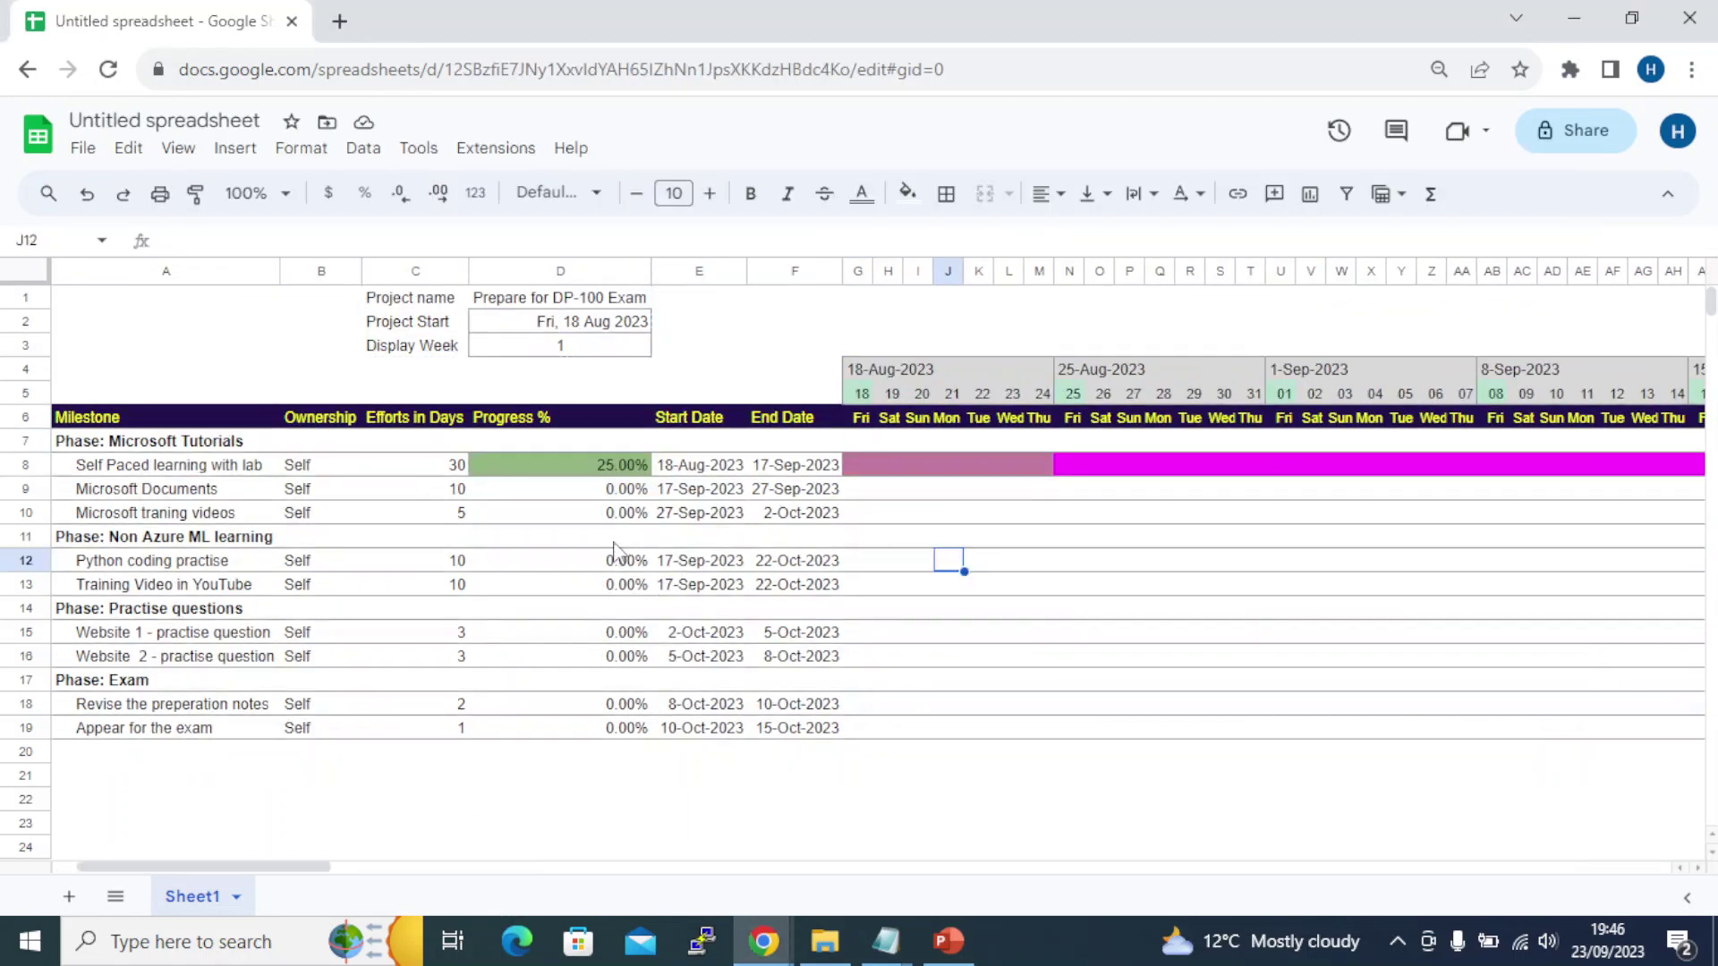
Set the Progress % of Self Paced learning with lab to 0%
click(595, 467)
text(0)
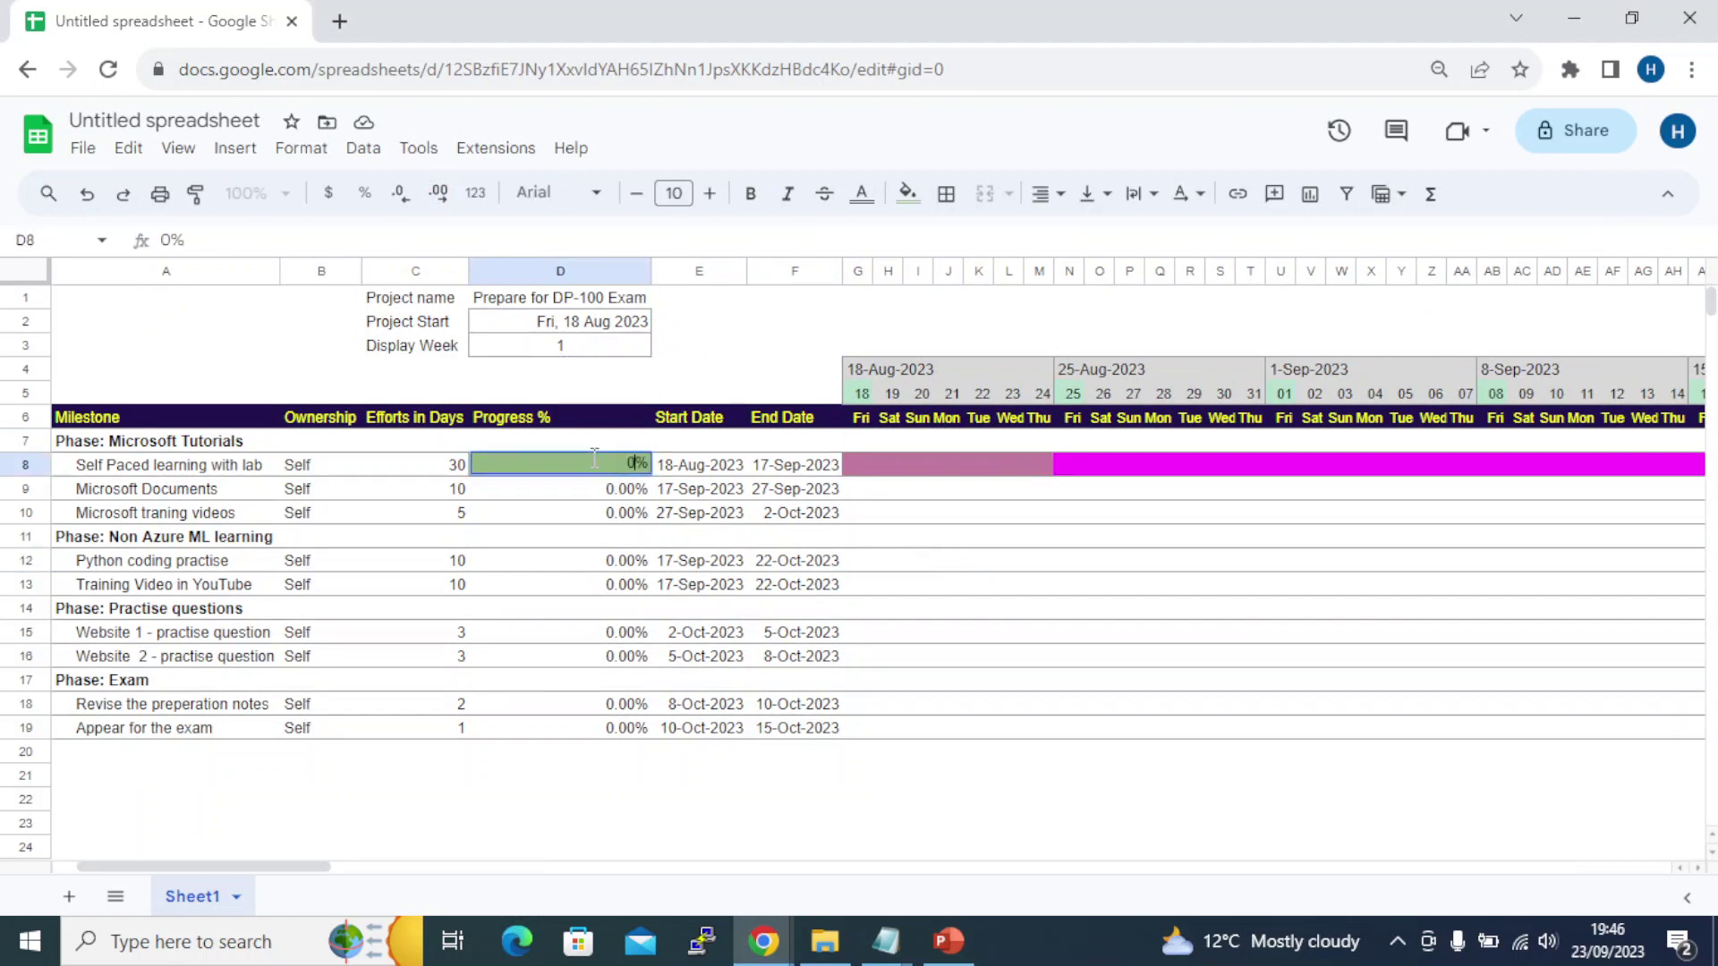
key(Return)
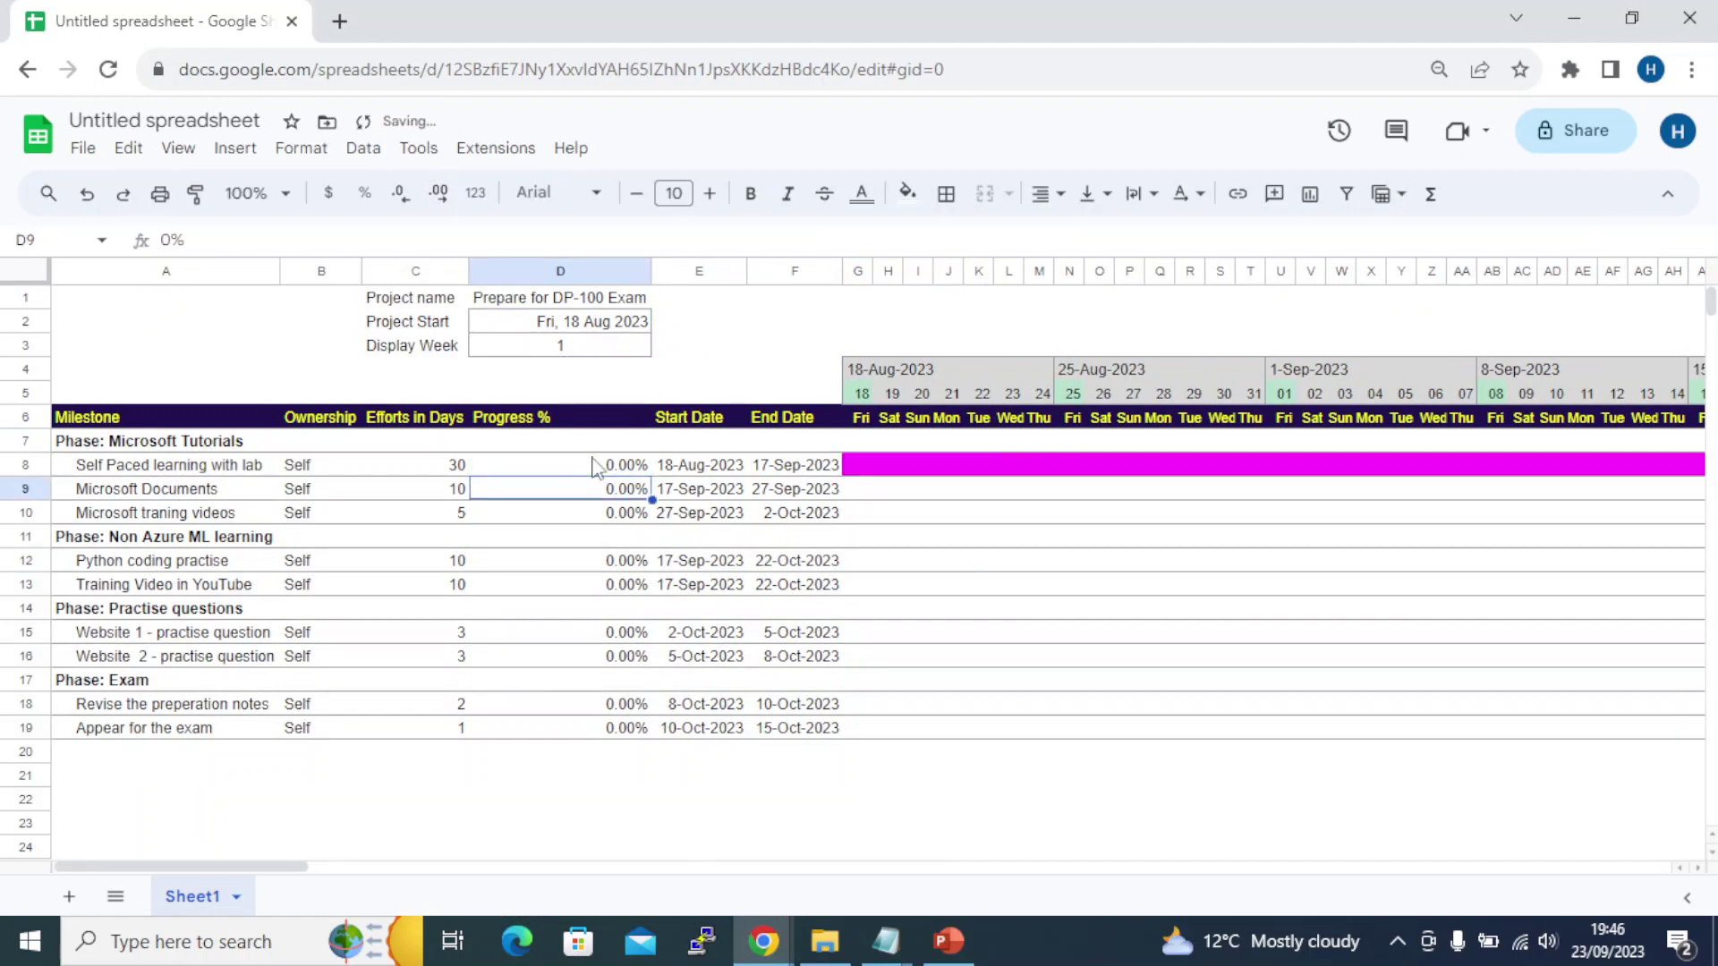
Set the Progress % of Self Paced learning with lab to 100% and check its bar along the timeline
click(595, 466)
text(100)
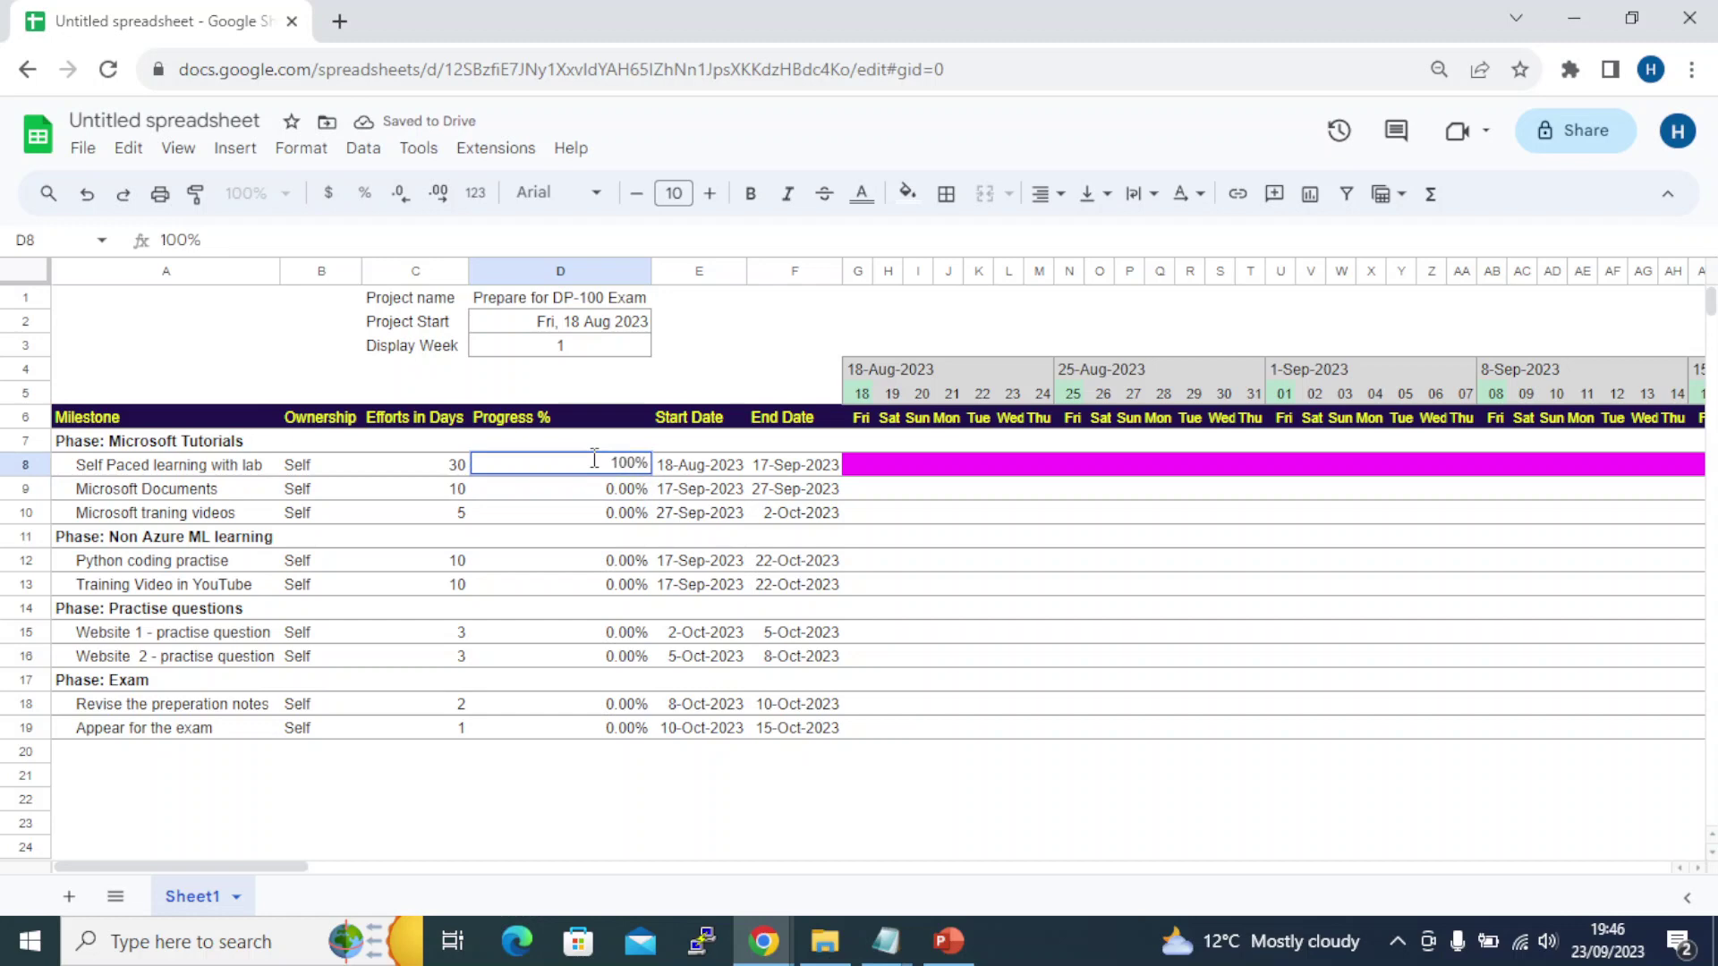
key(Return)
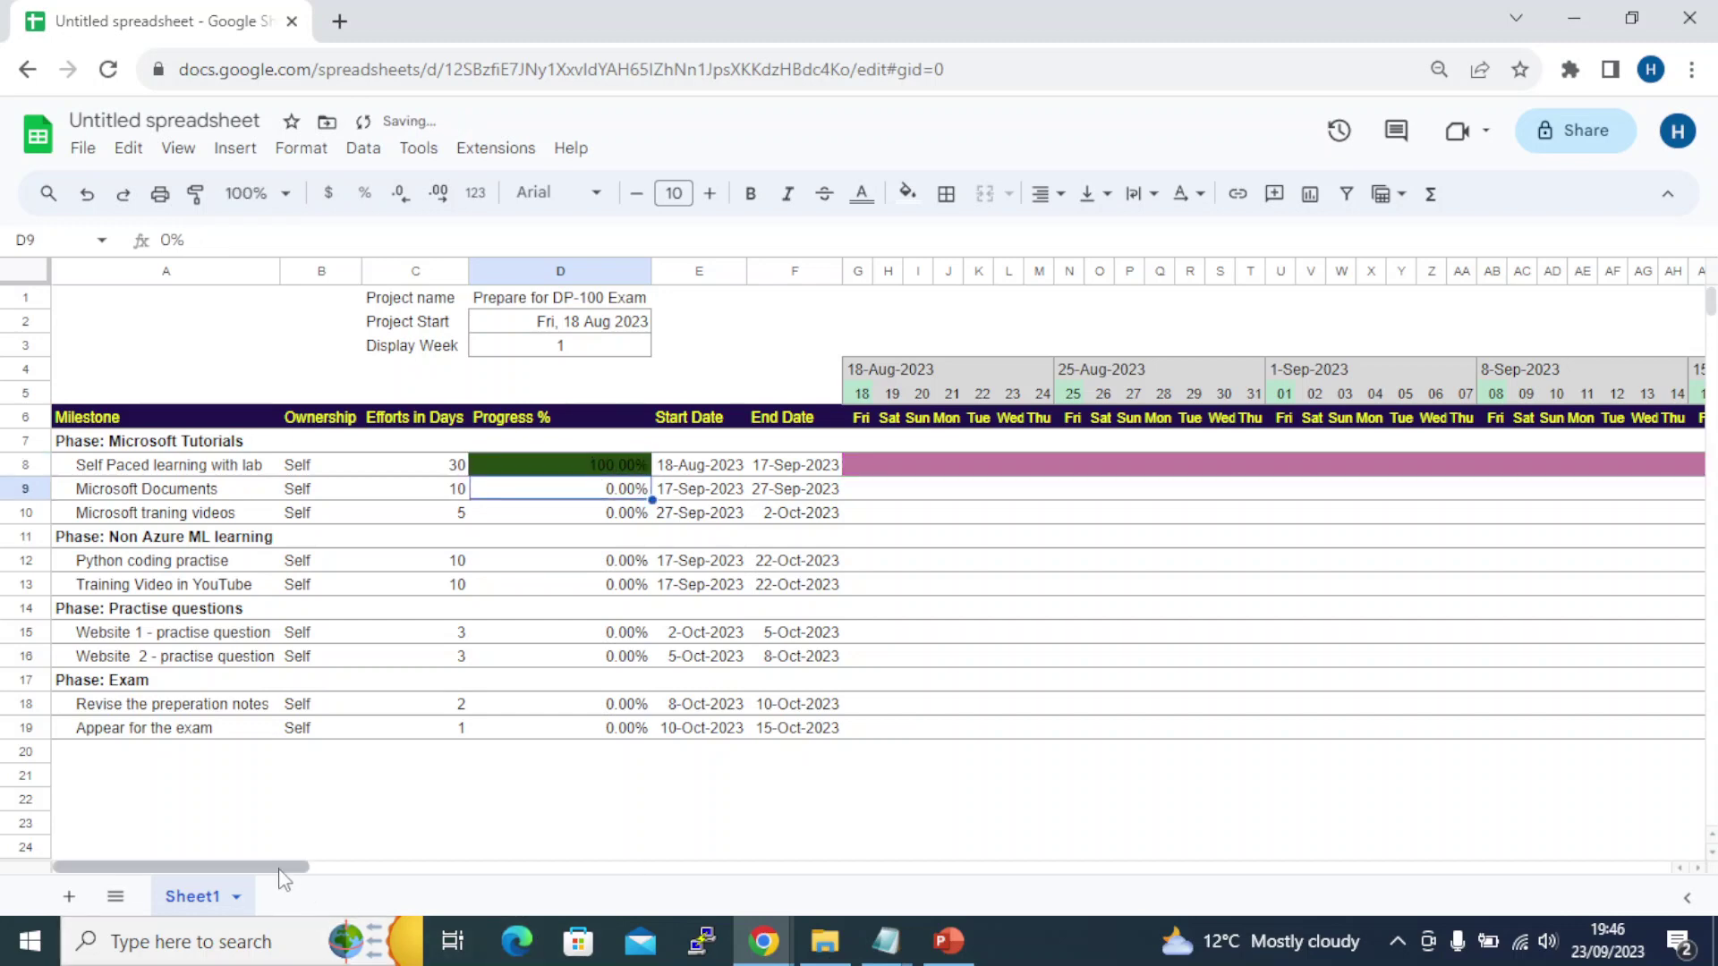
drag(303, 868, 143, 864)
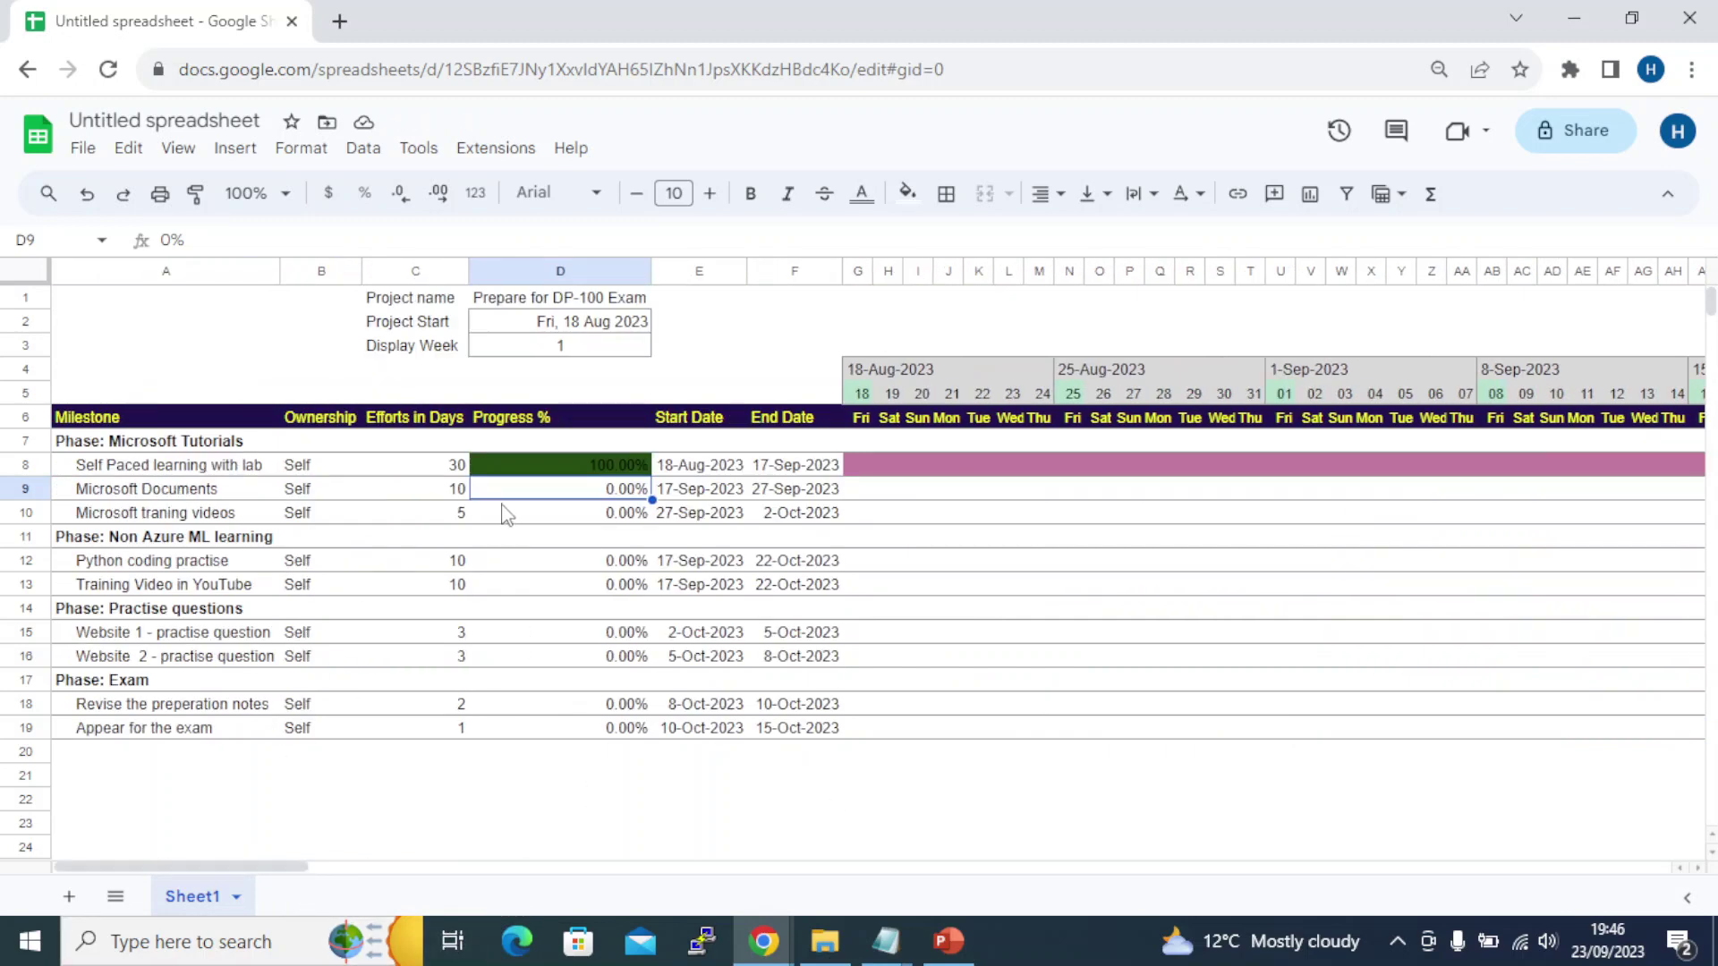
Set the Progress % of Microsoft Documents to 50% and review the task bars across the timeline
text(5)
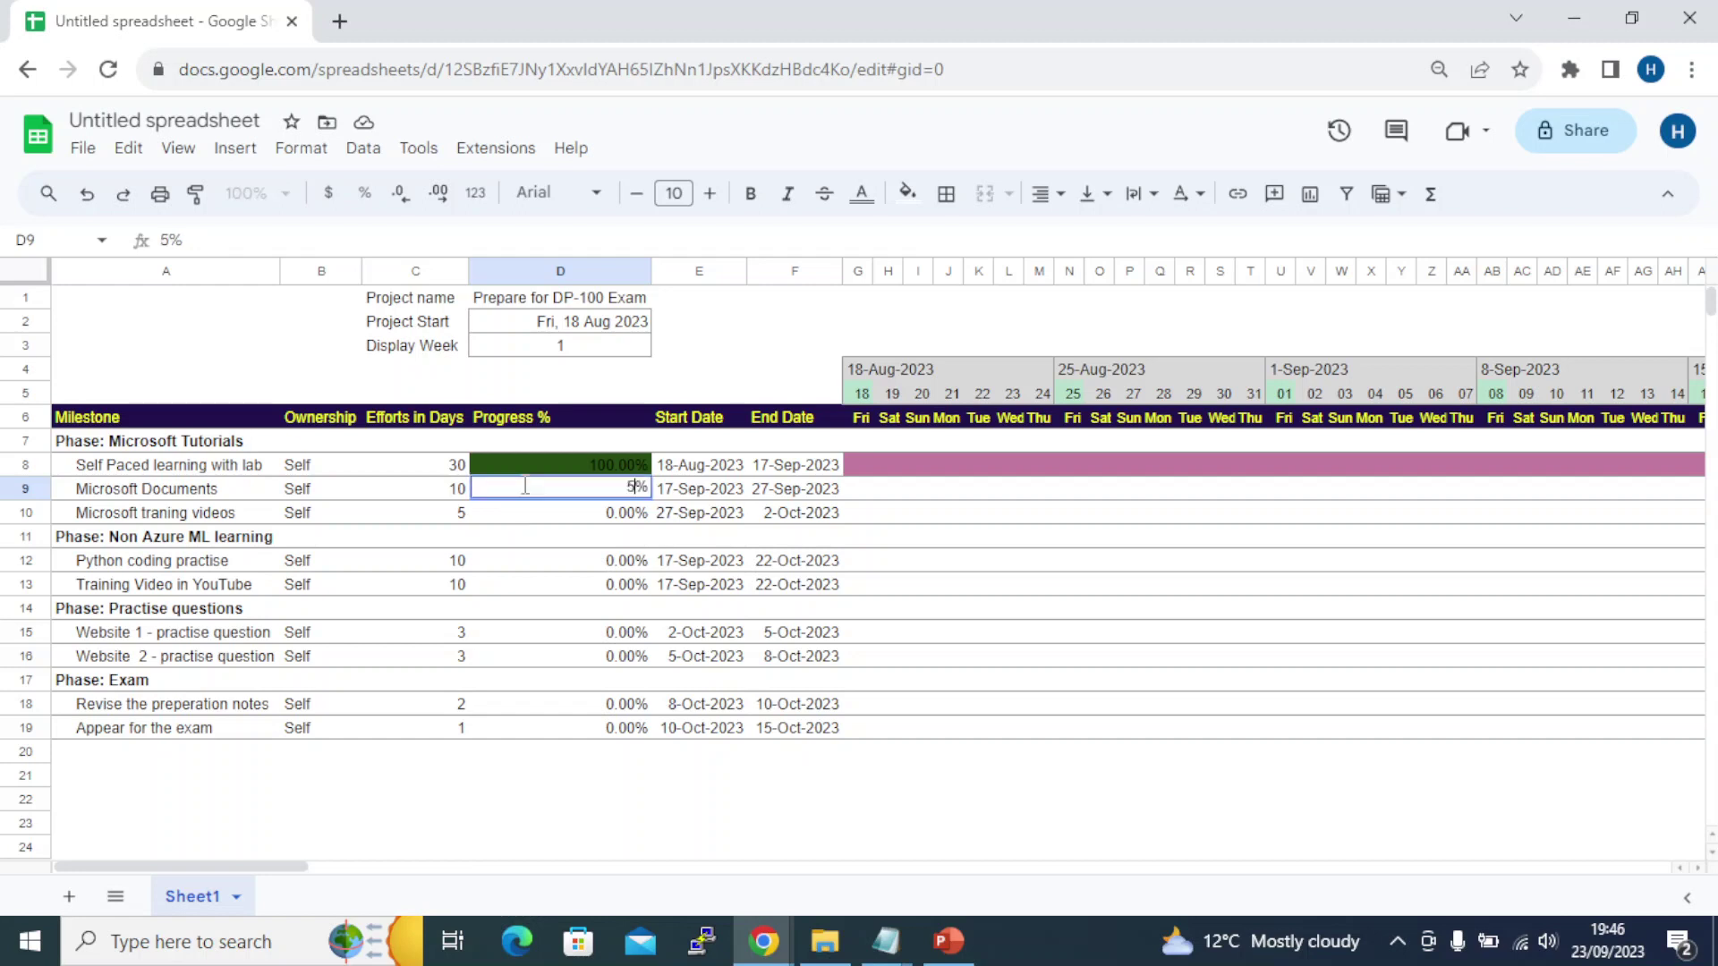
key(Return)
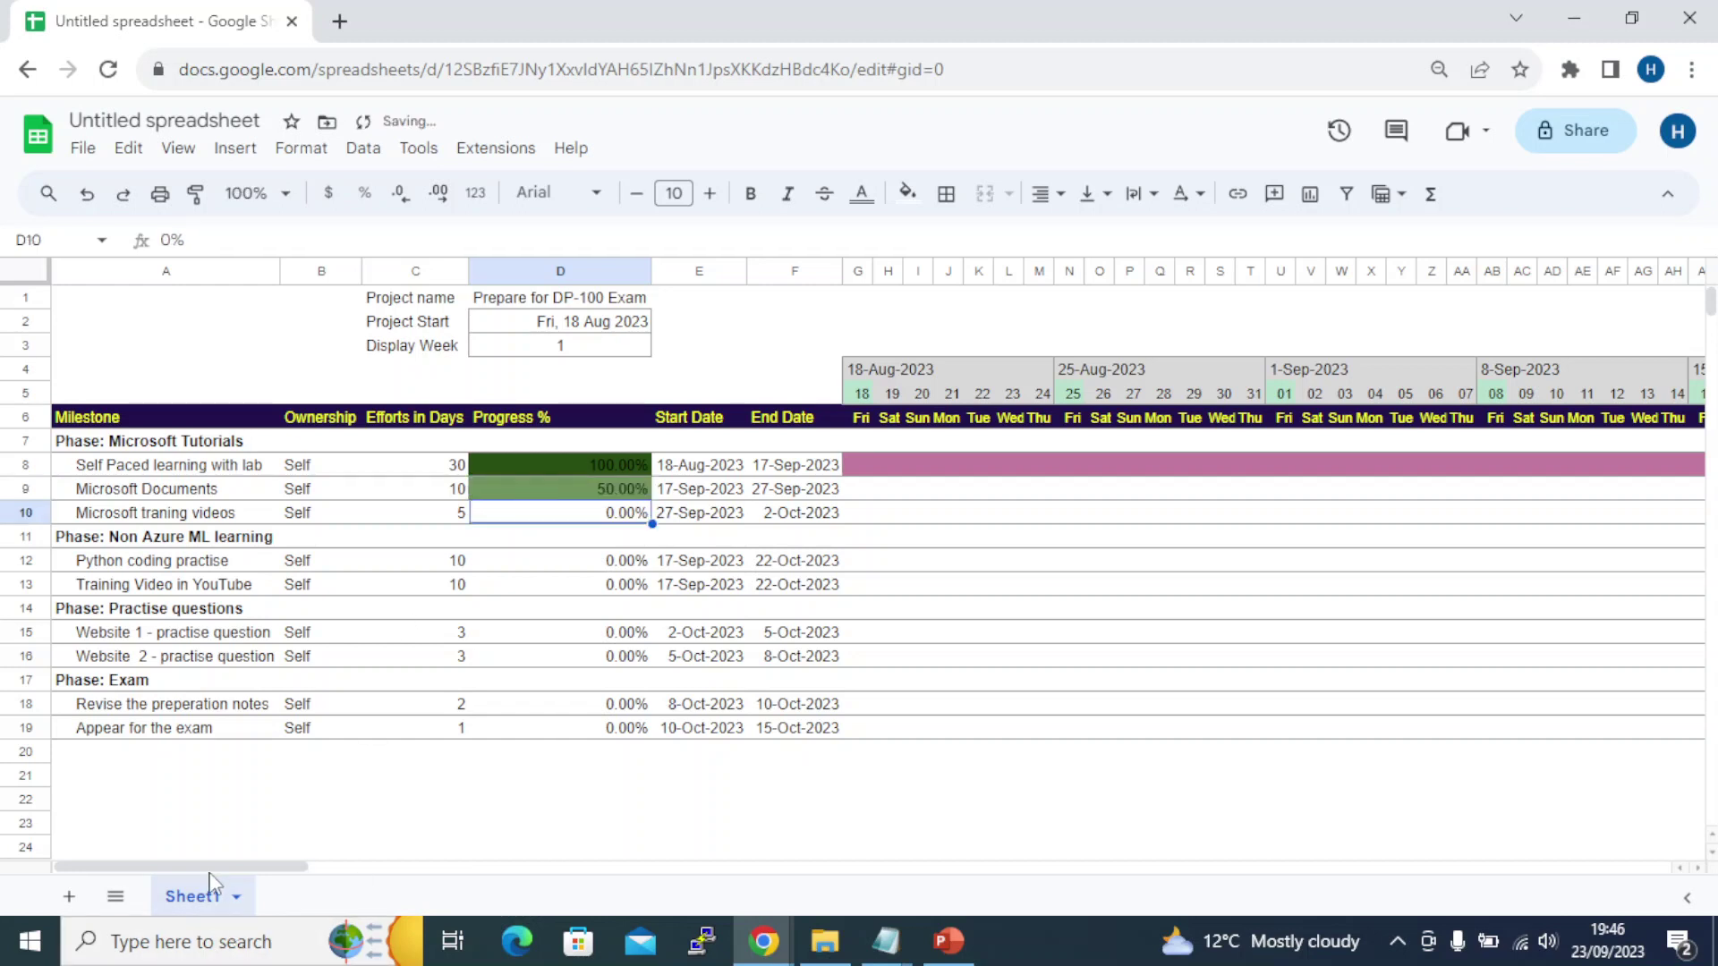
drag(215, 870, 429, 884)
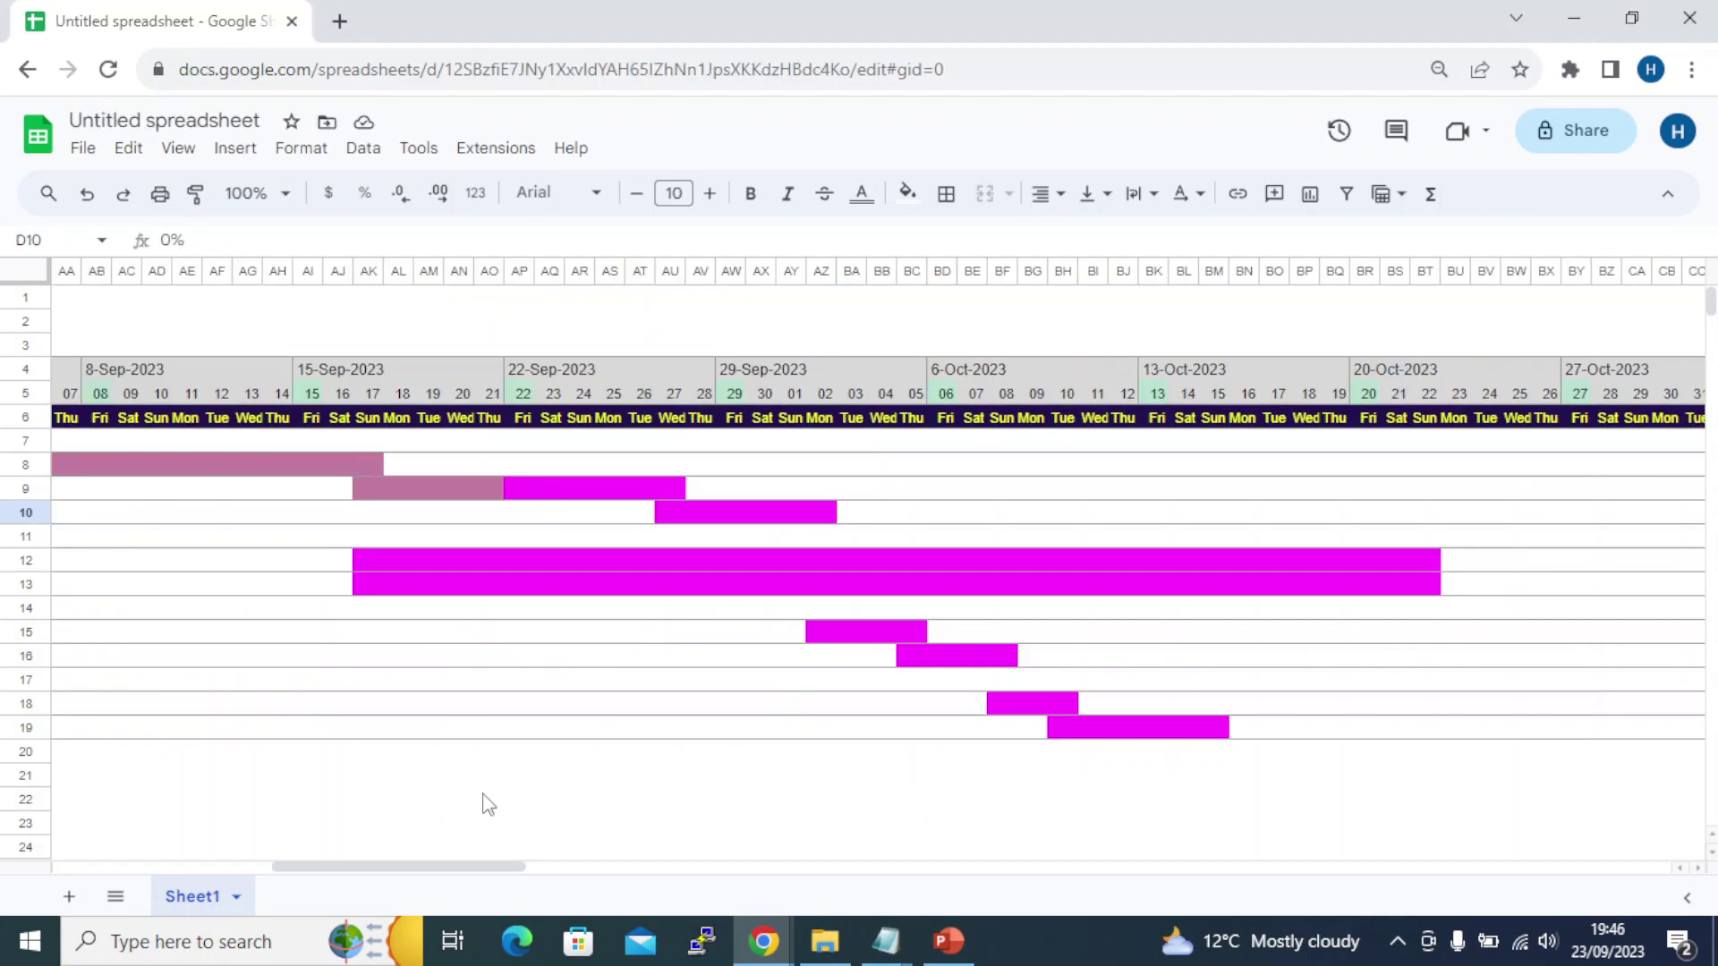
drag(430, 872, 237, 837)
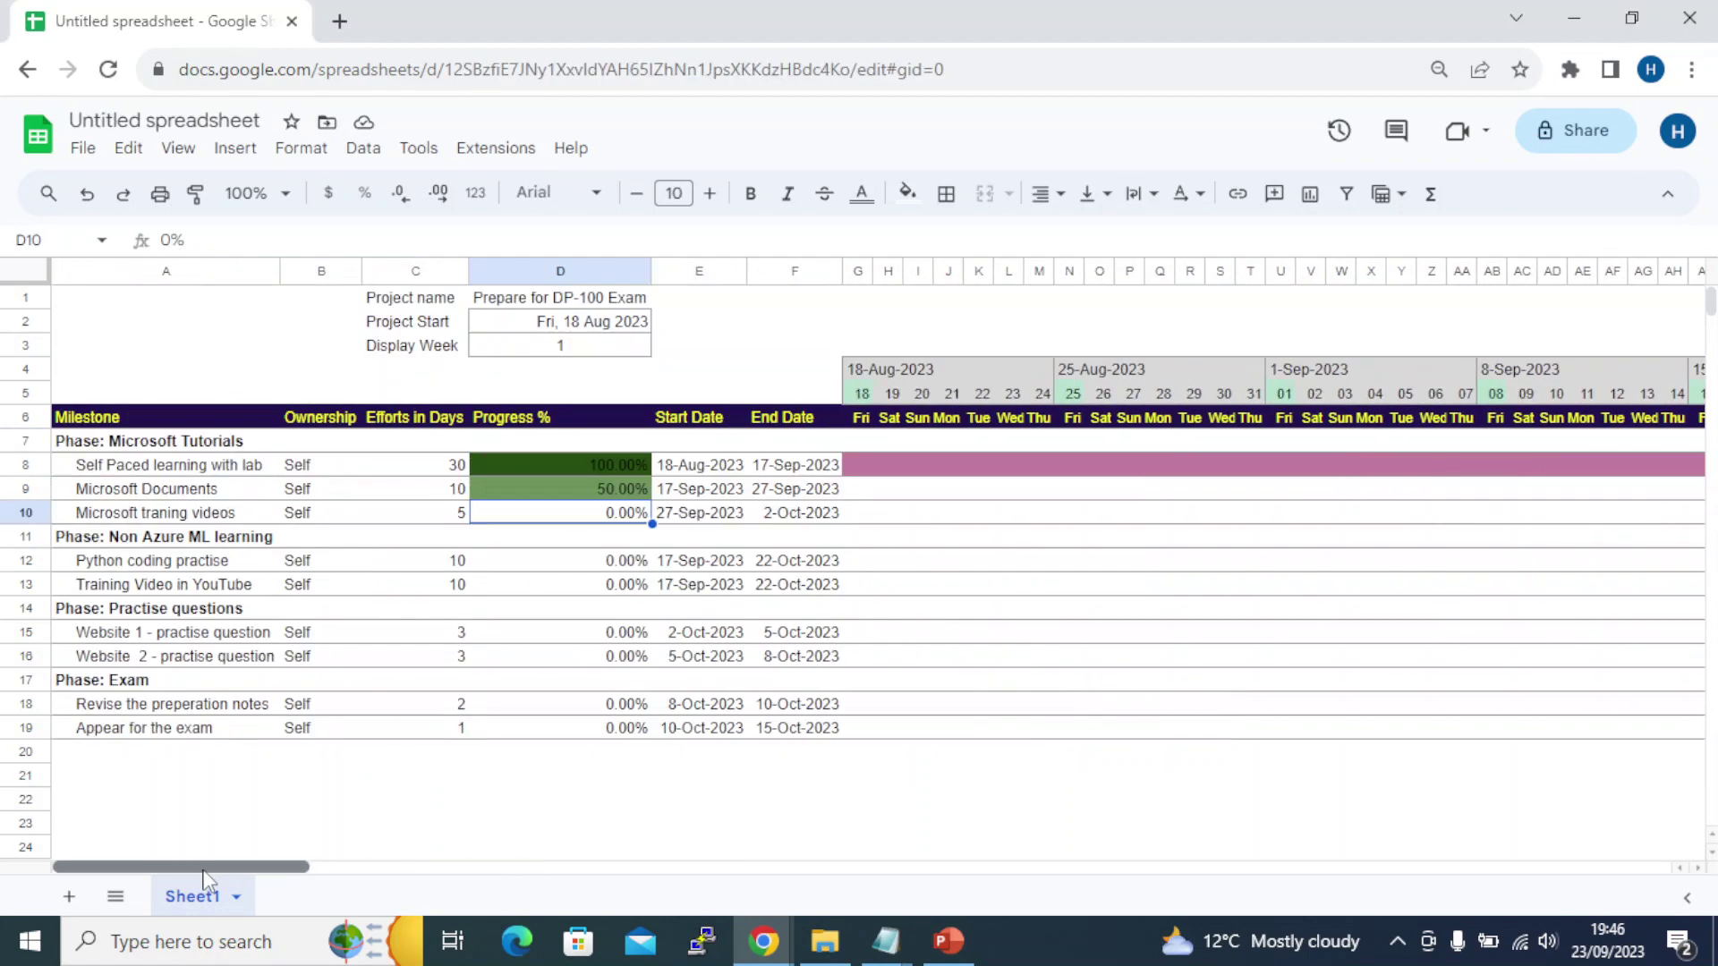
Open the print settings for the current sheet and set the paper size to A3 (11.69" x 16.54")
click(321, 787)
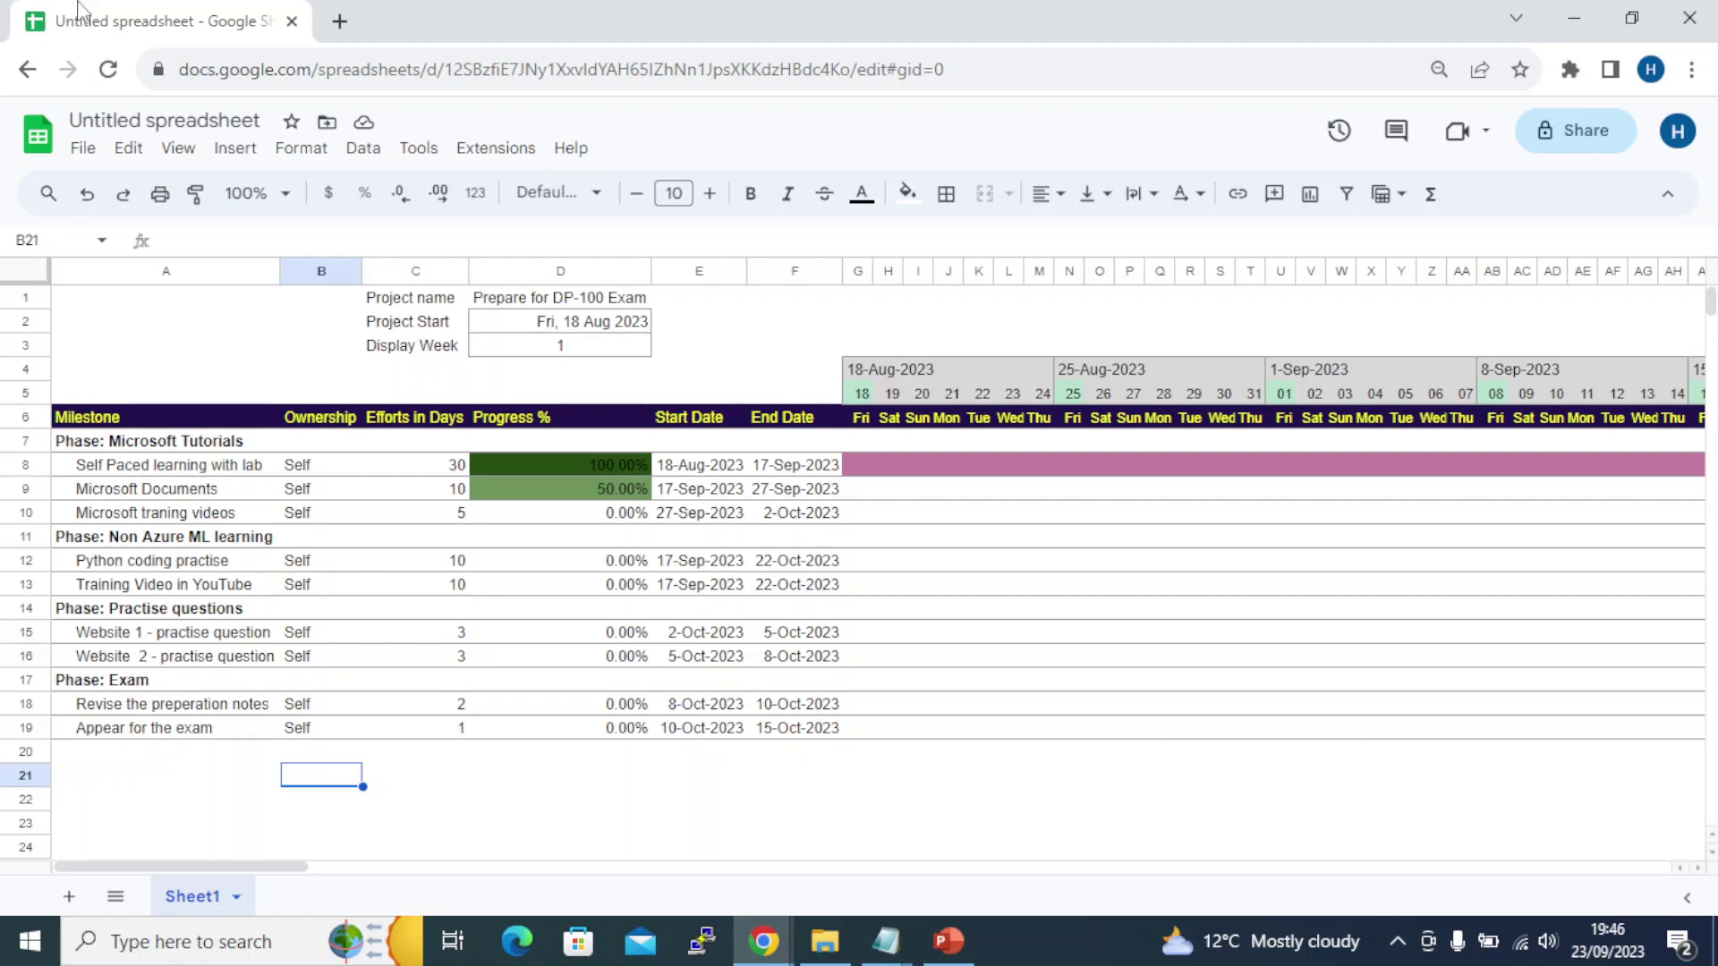
click(82, 149)
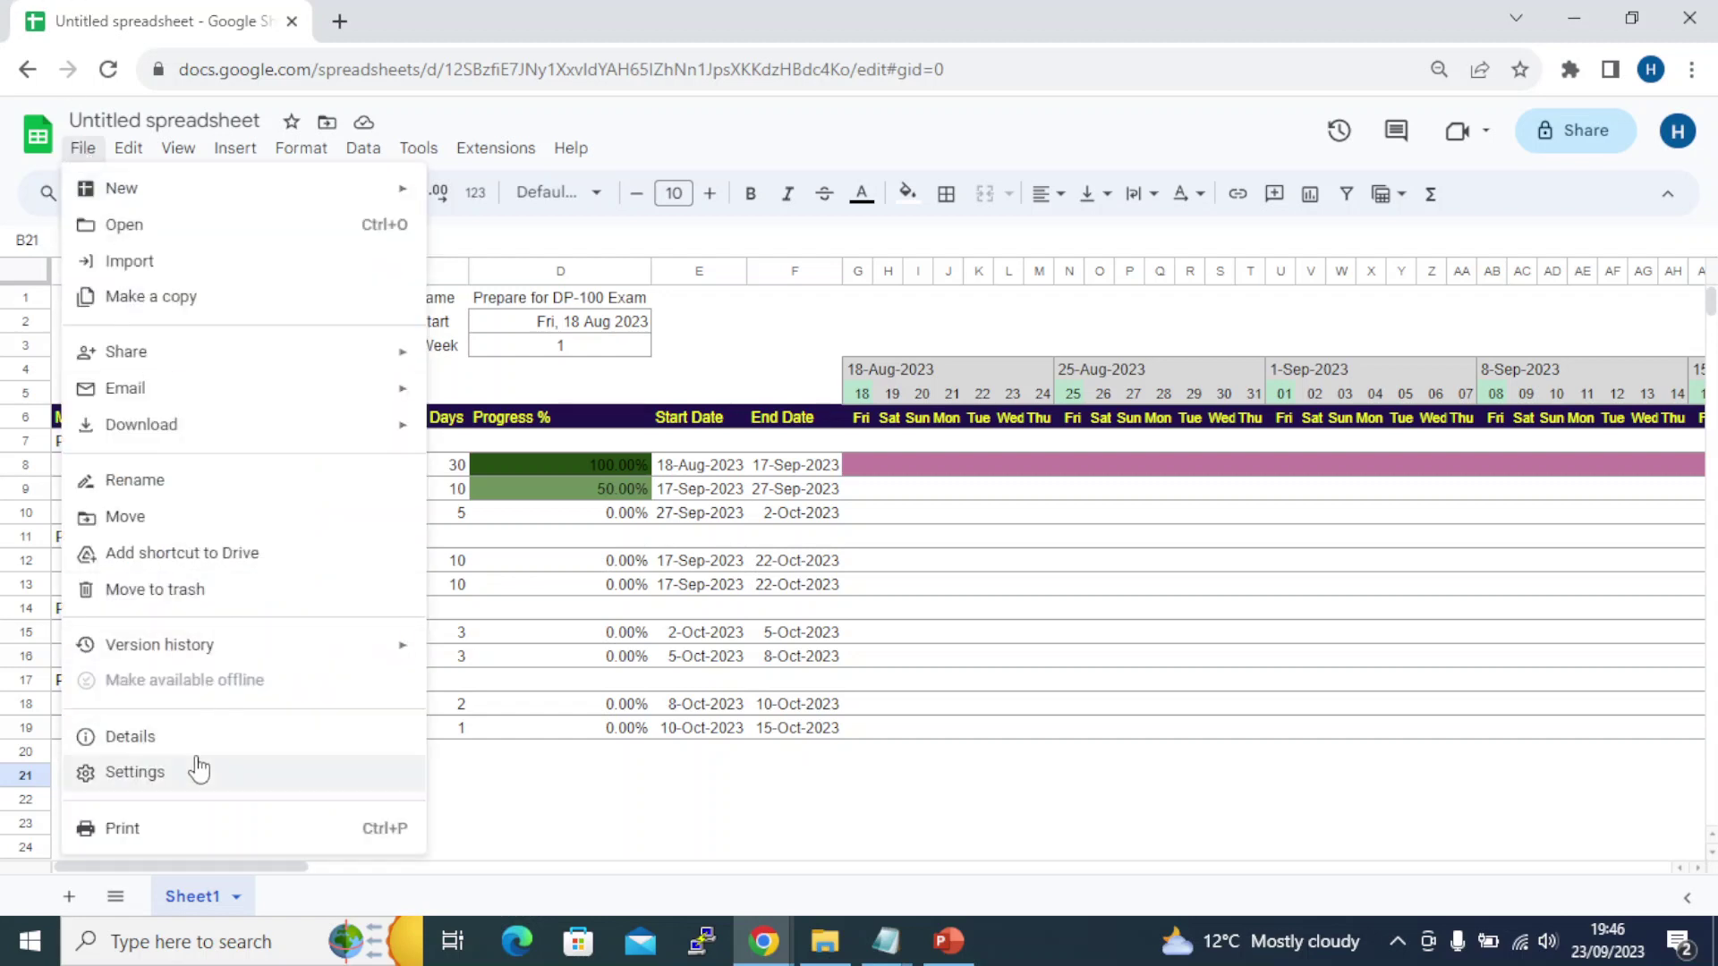
click(159, 831)
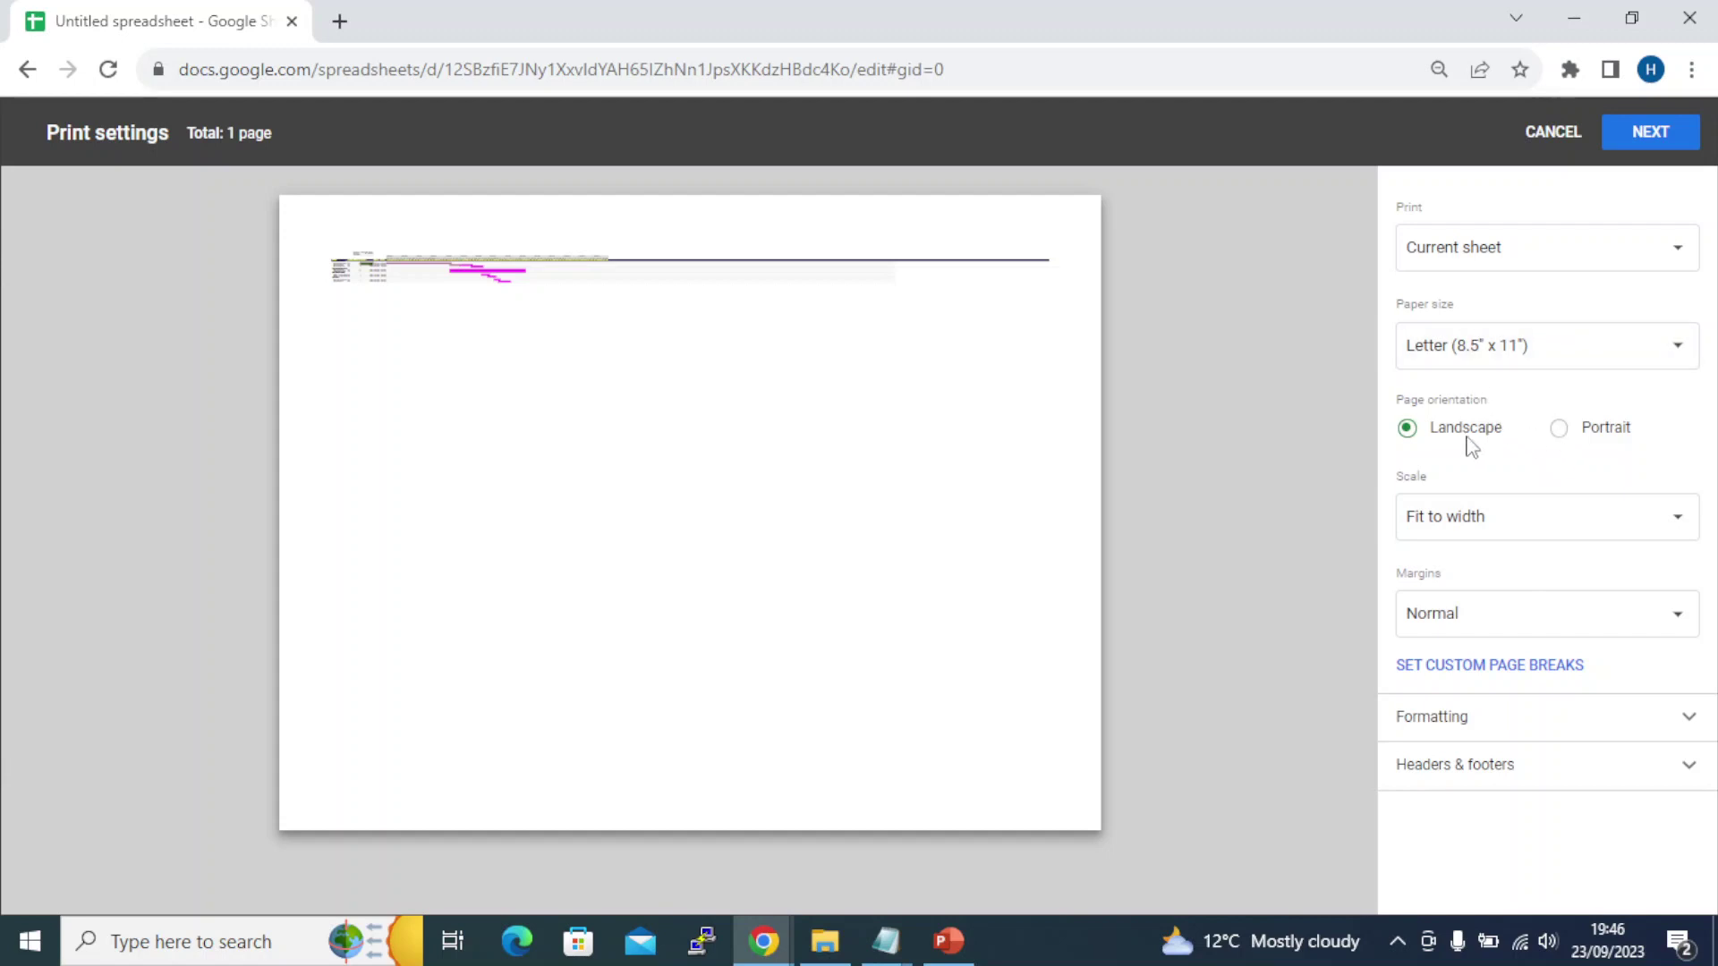
click(1488, 346)
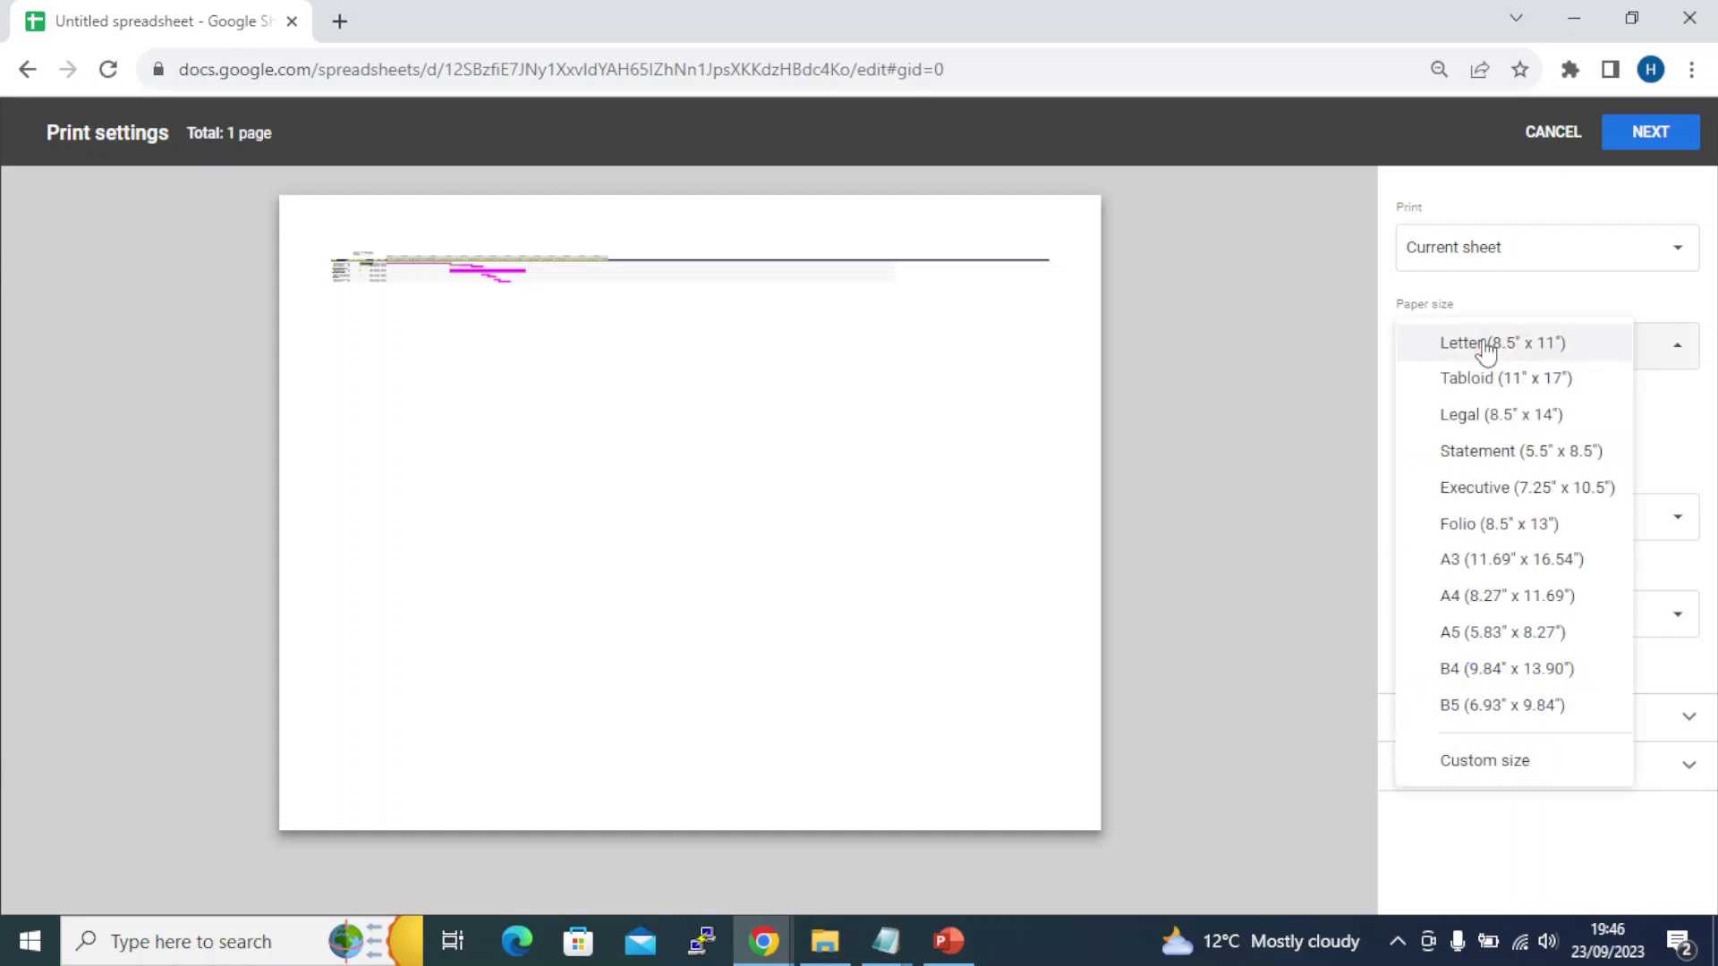
click(1493, 571)
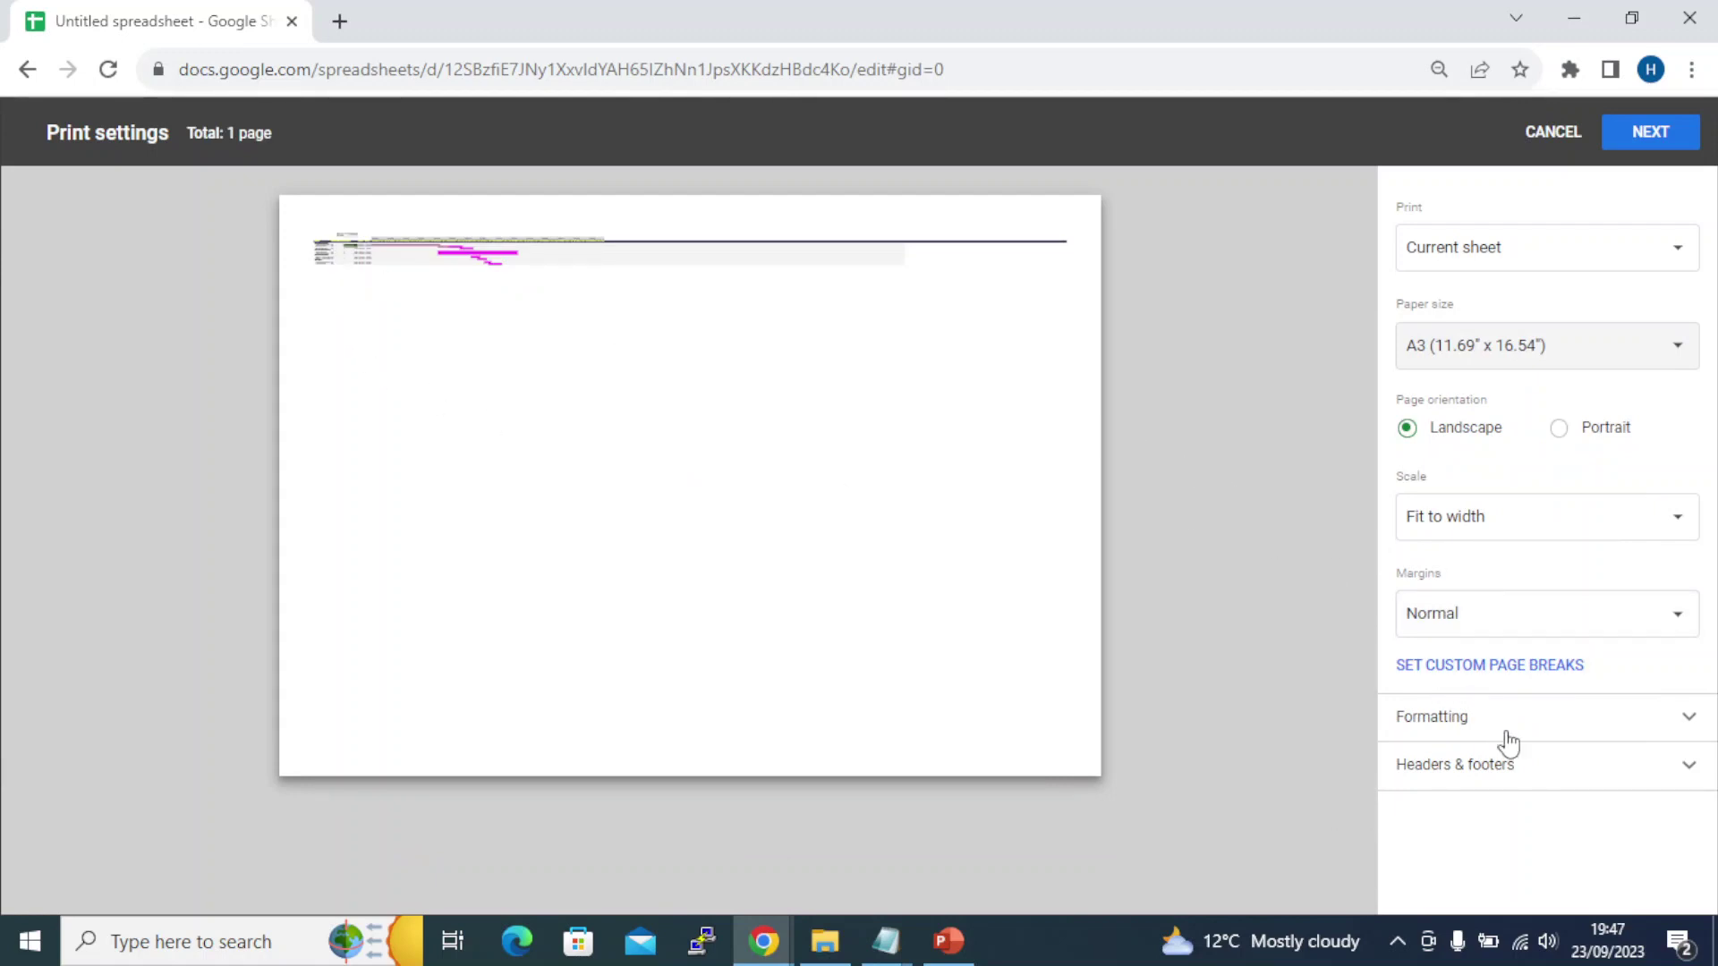
Set the print margins to Narrow and the scale to Fit to page
click(1498, 615)
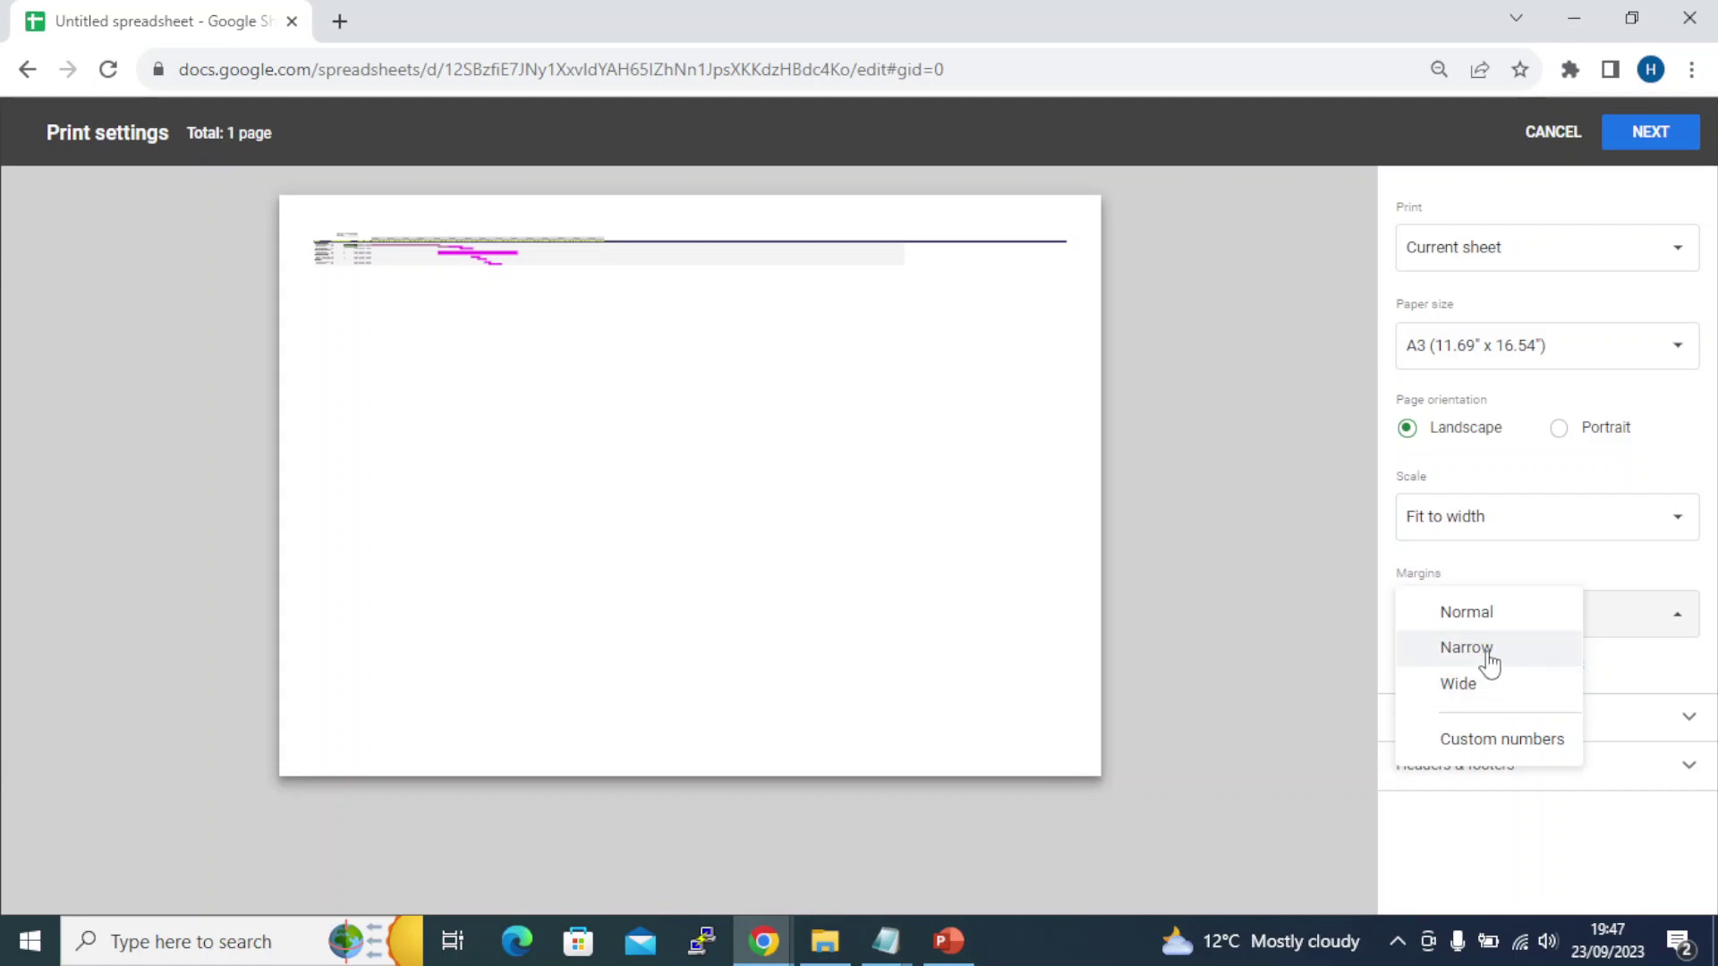
click(1489, 661)
click(1495, 519)
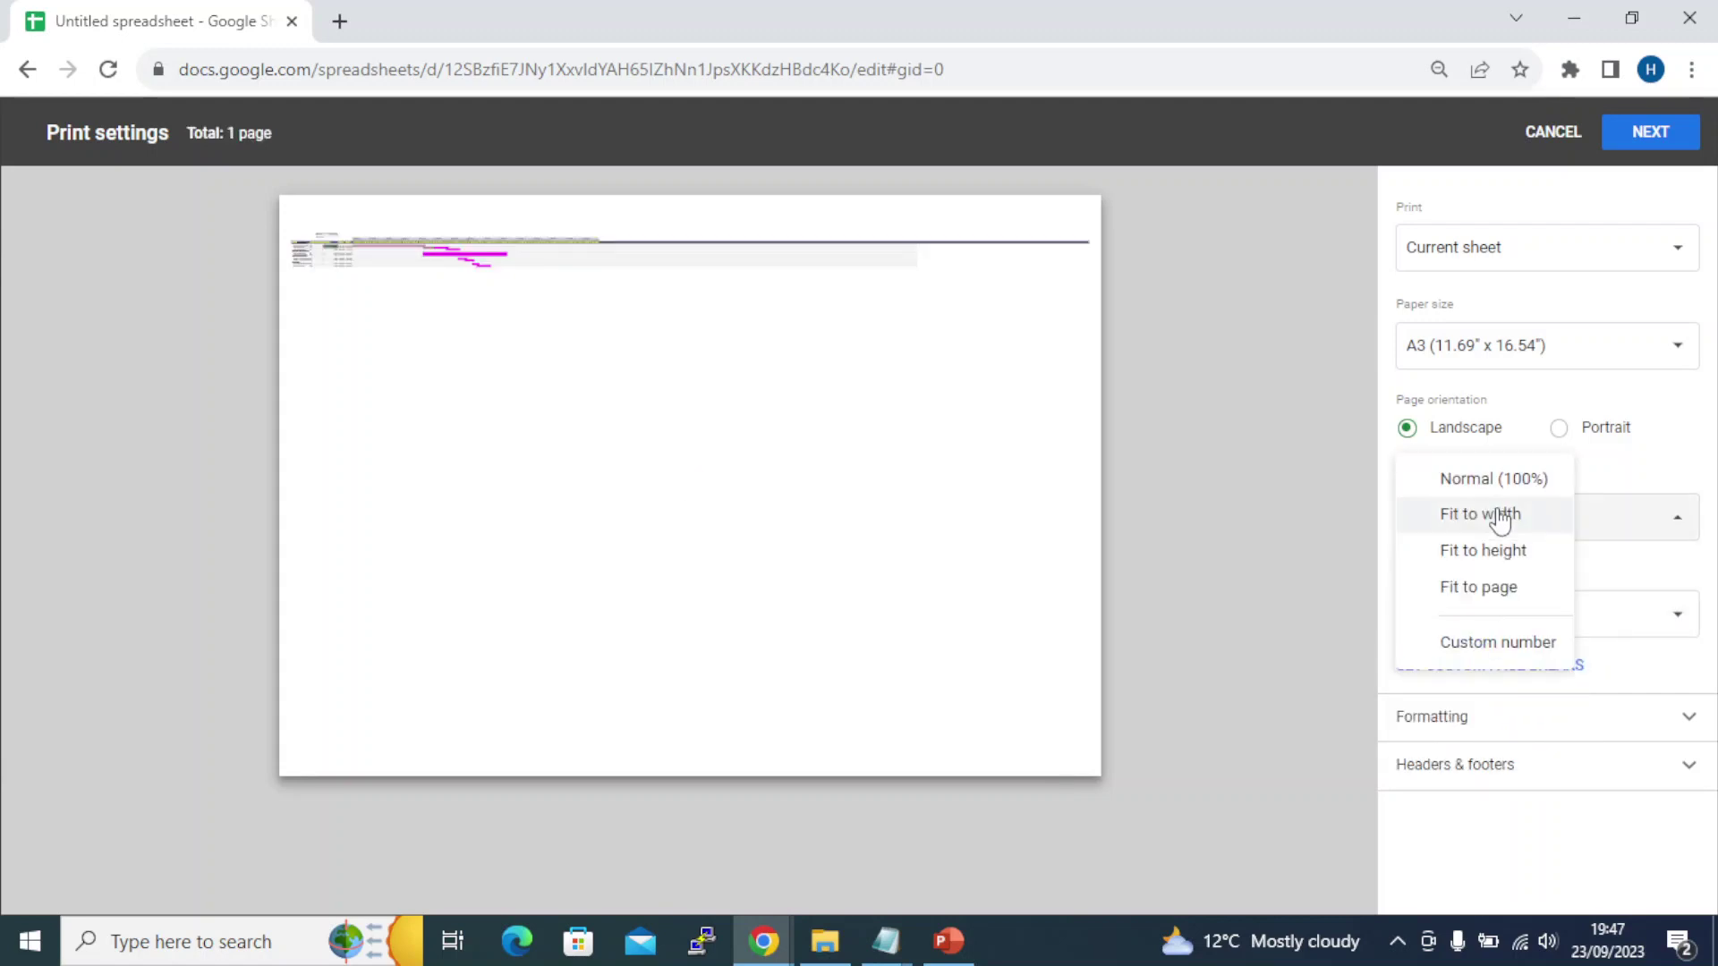
click(1510, 591)
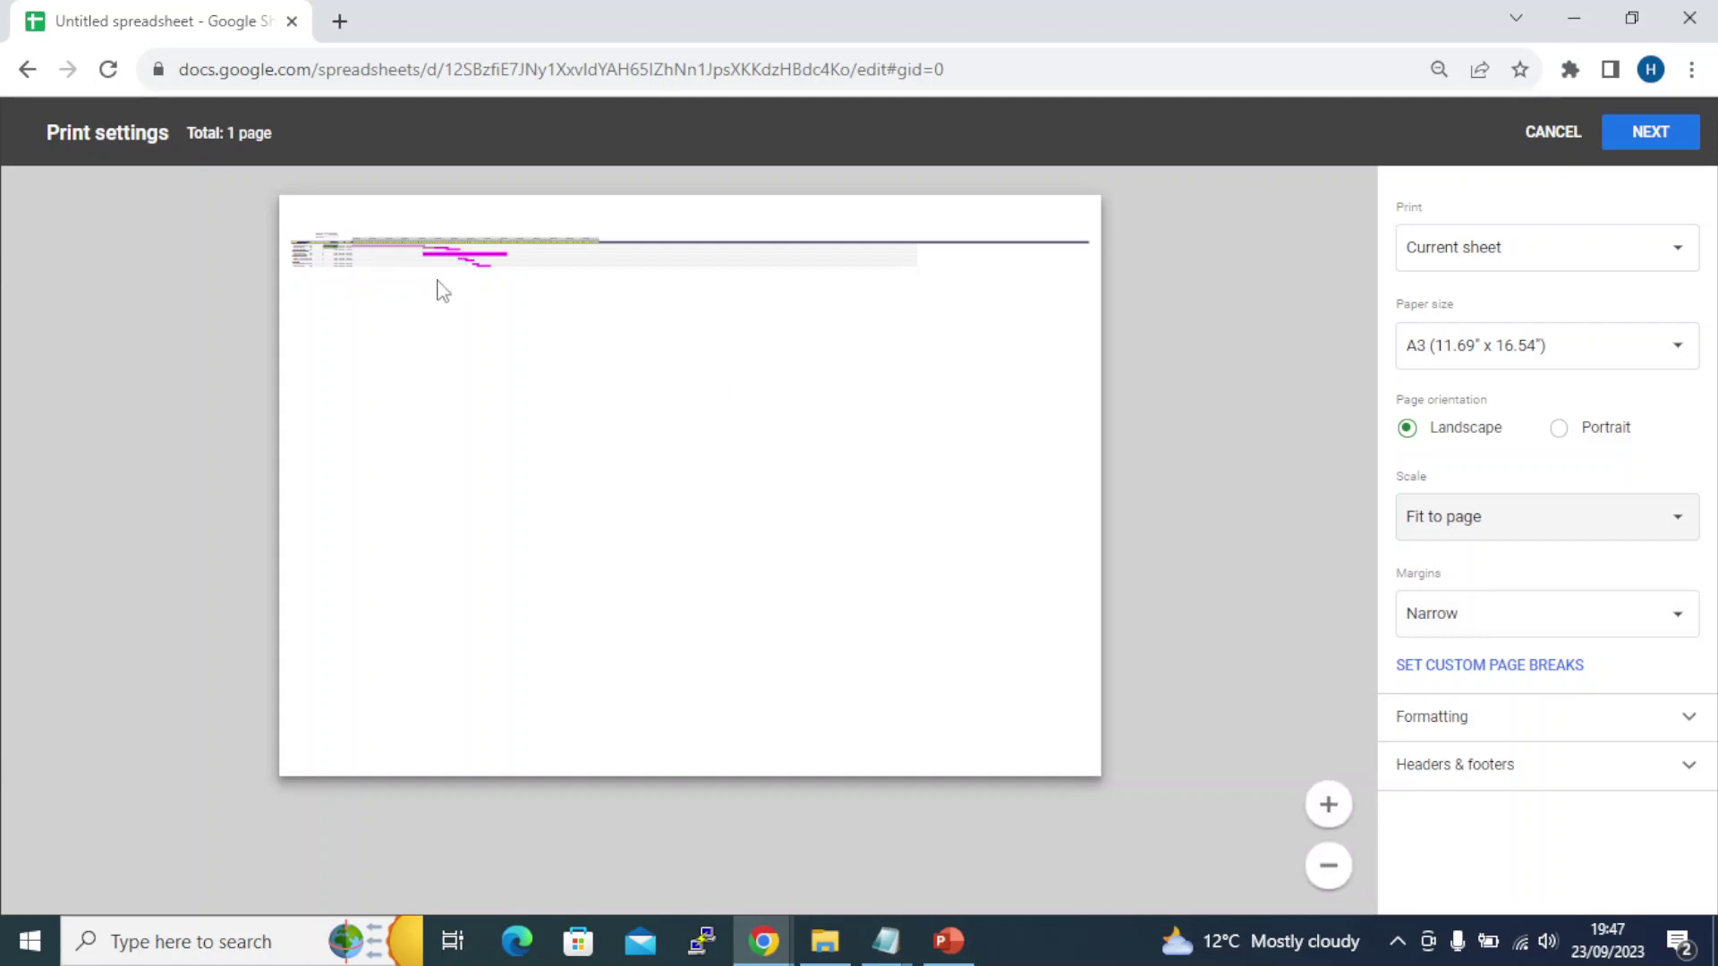
Review the print formatting options and add page numbers to the printout's headers and footers
click(1536, 723)
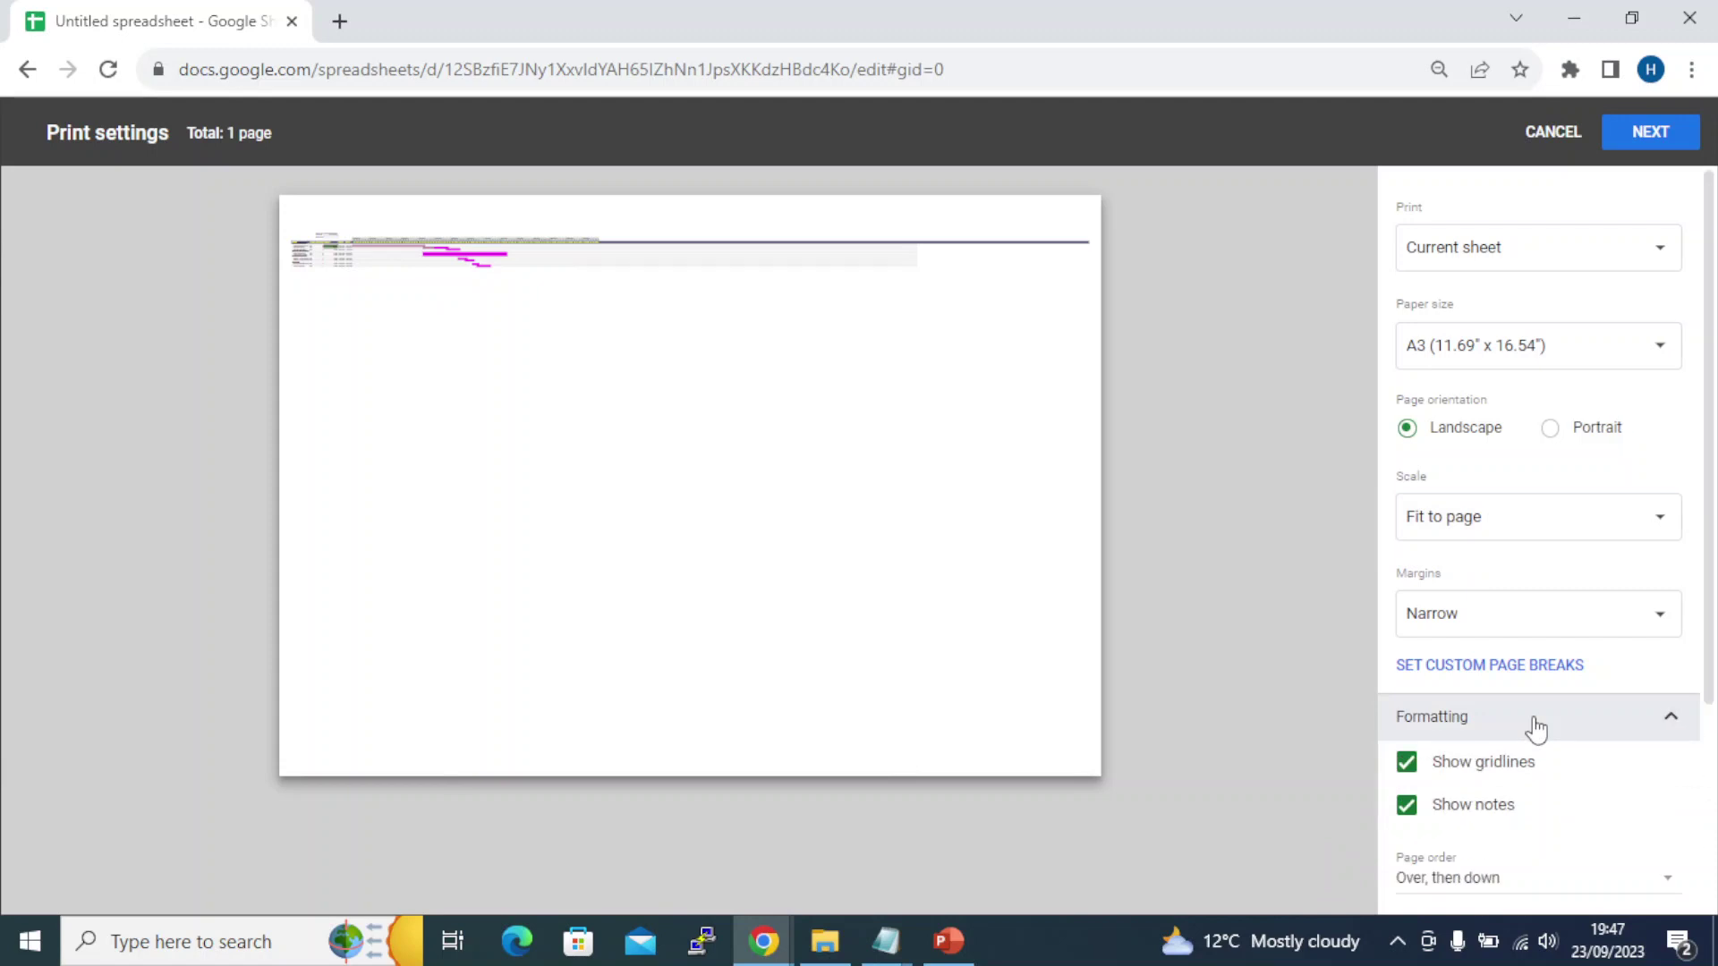
scroll(1532, 725, down, 3)
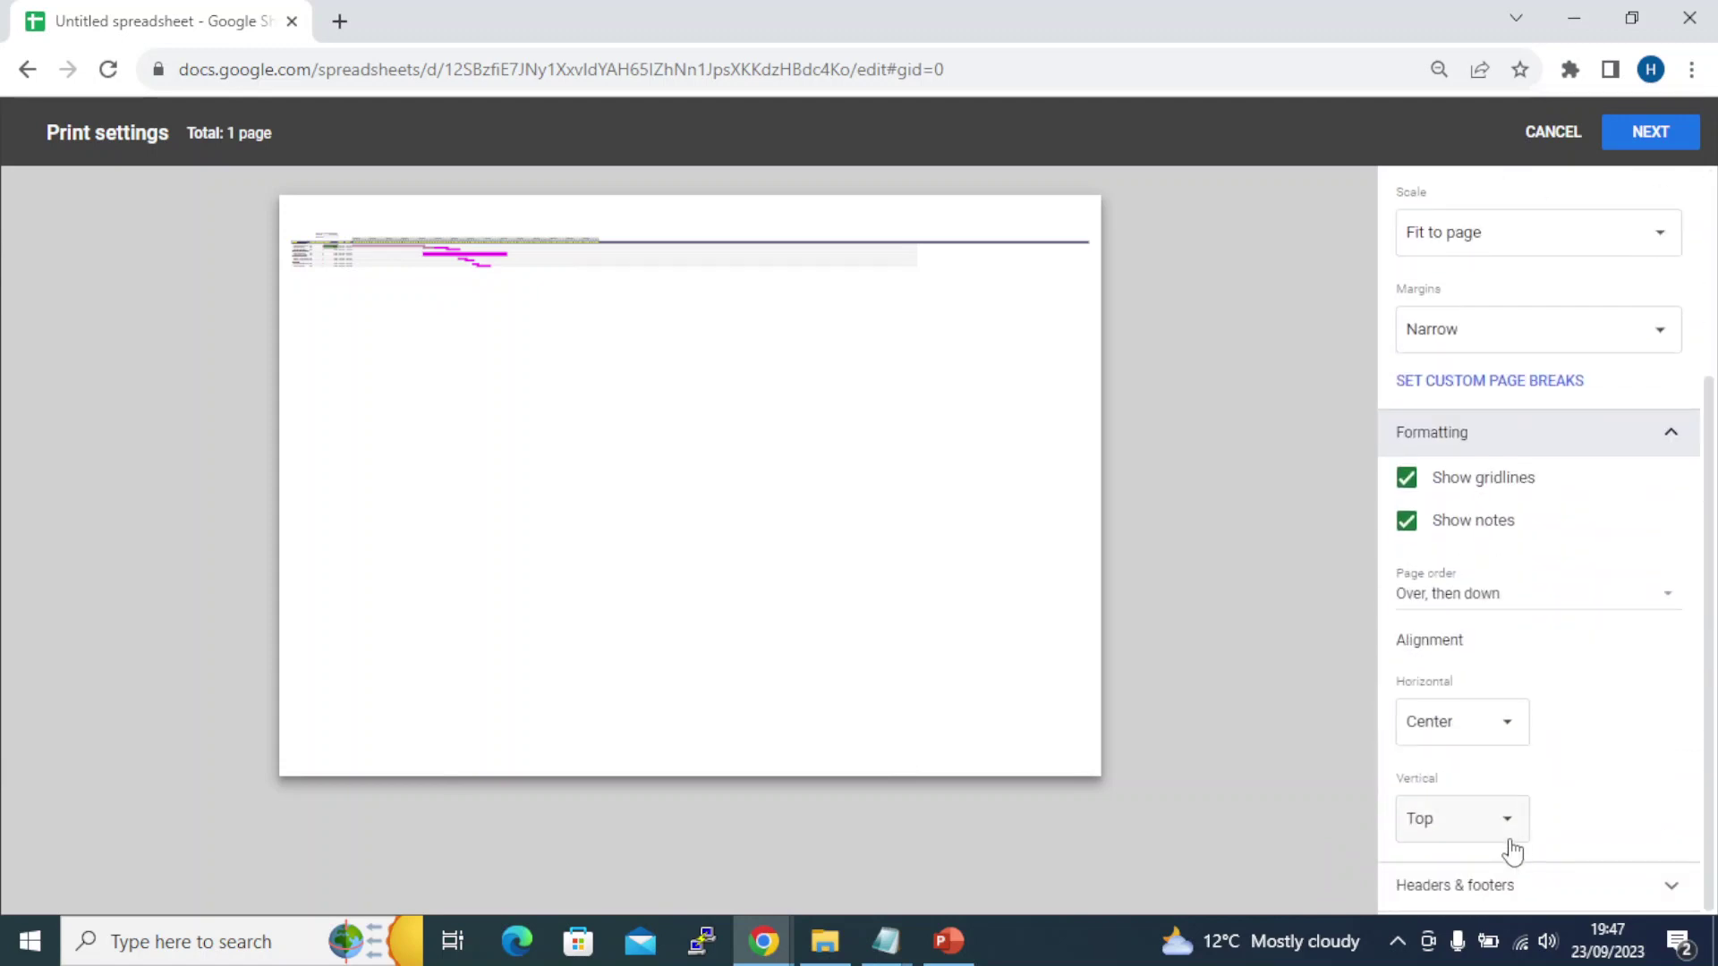
click(1481, 886)
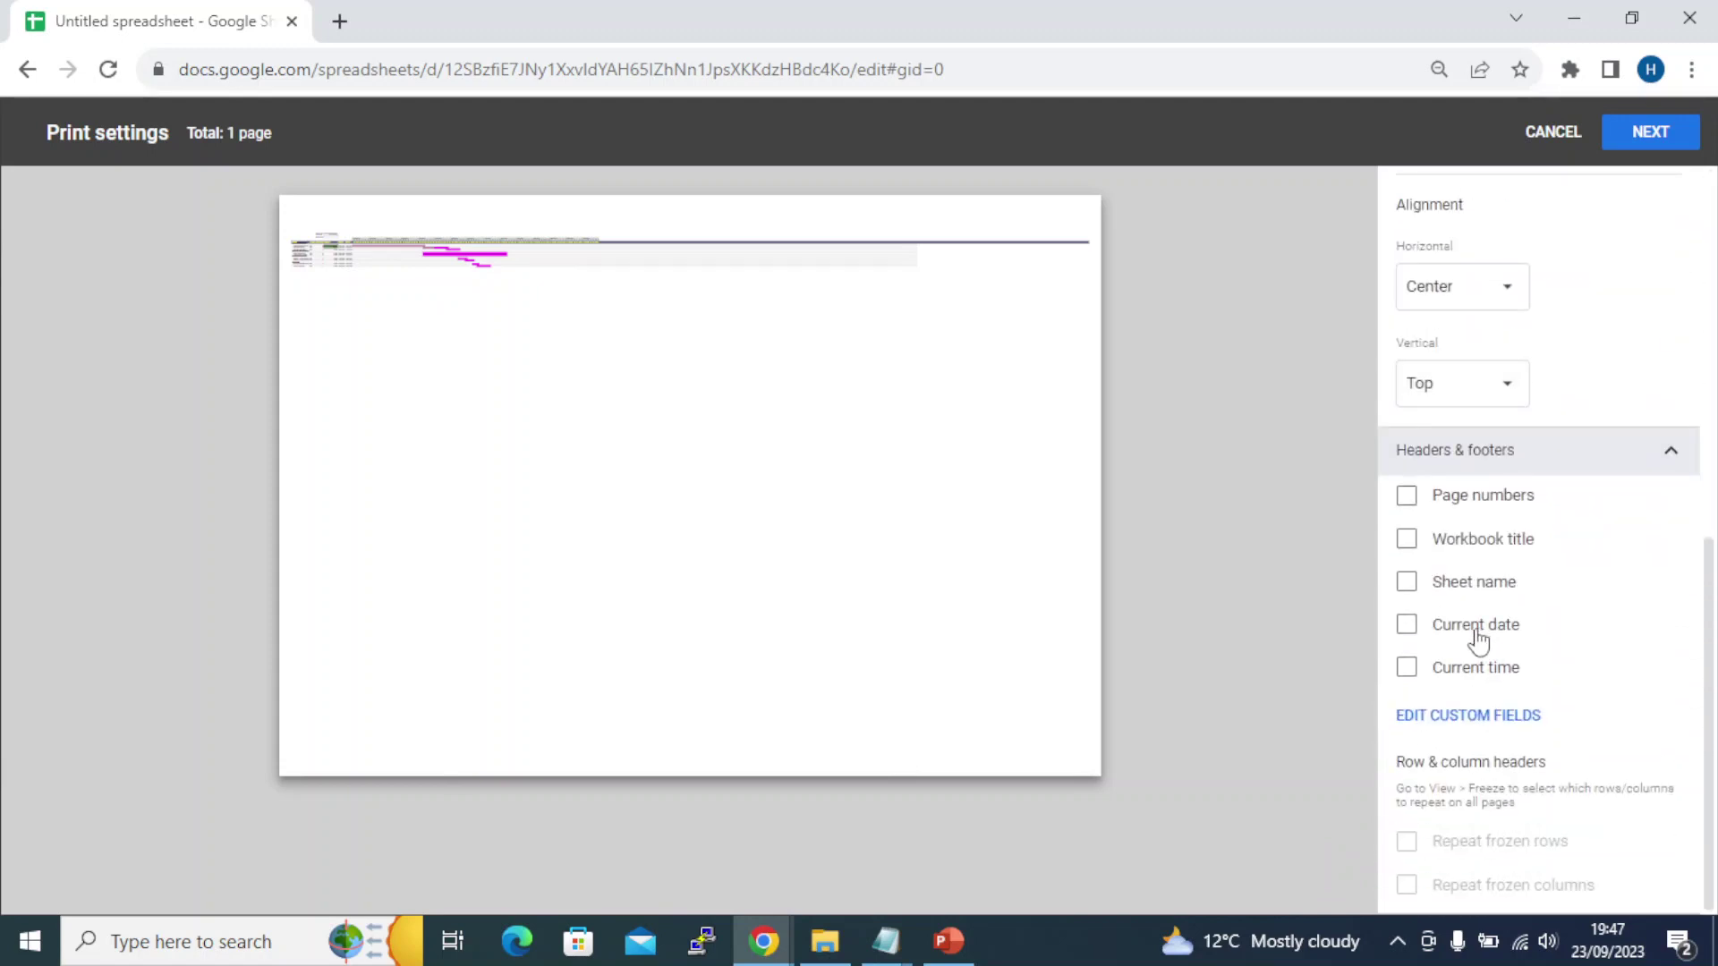
click(1462, 510)
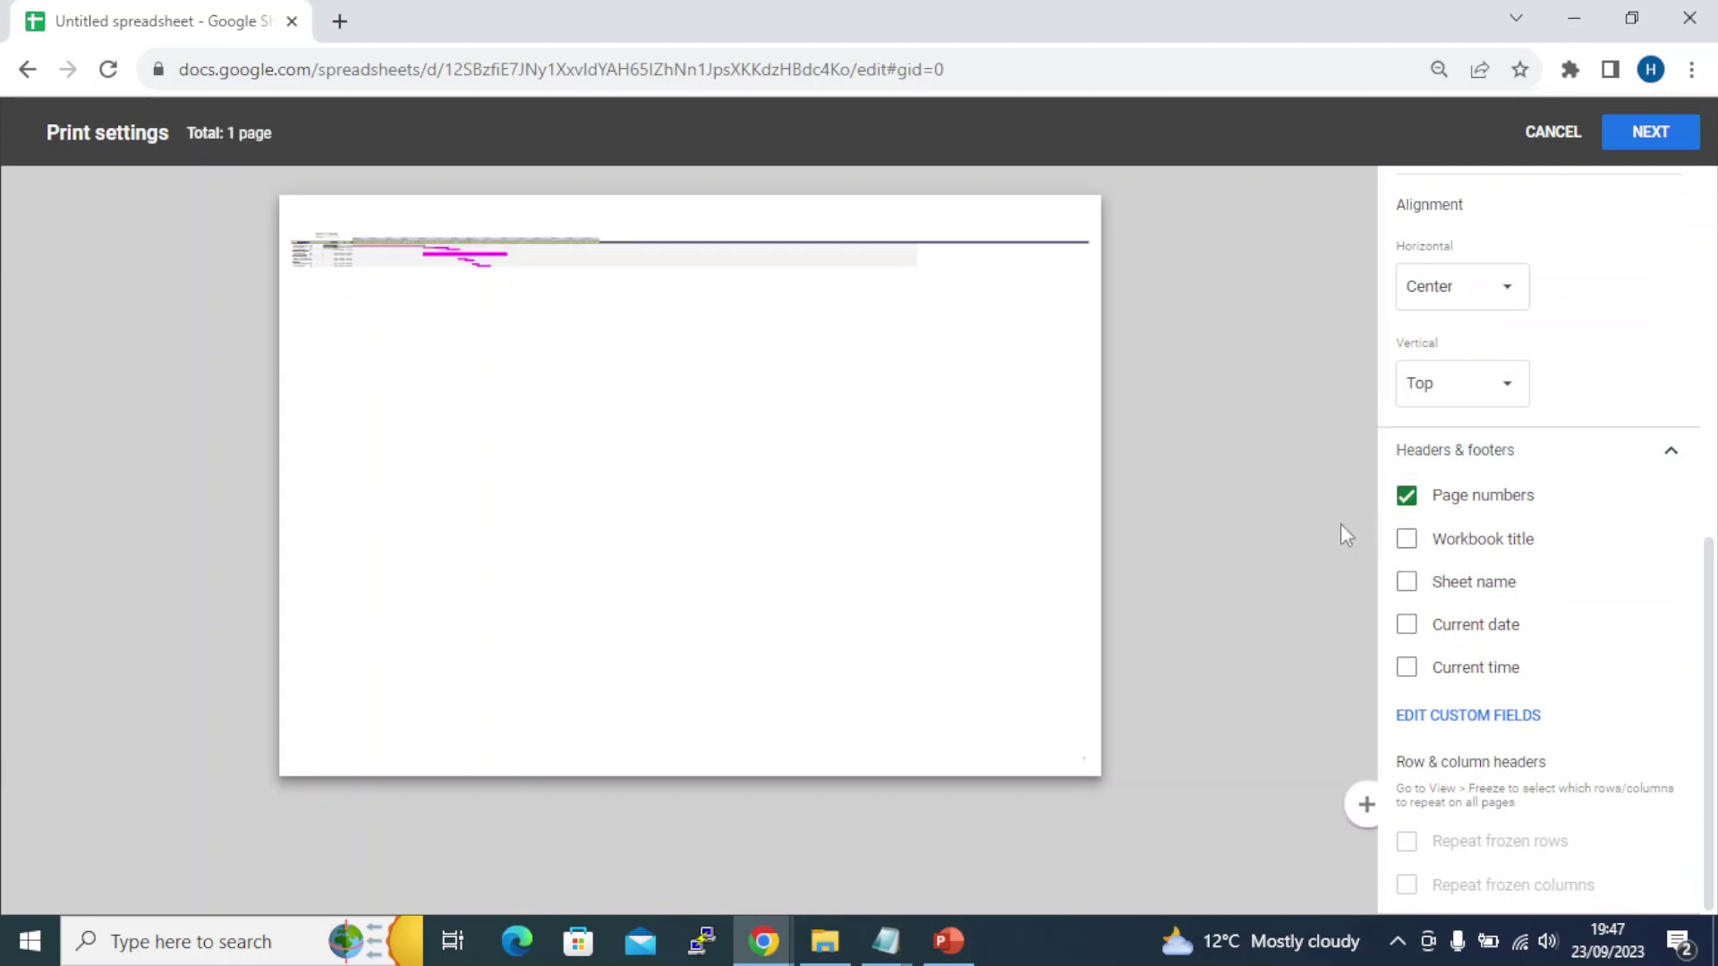